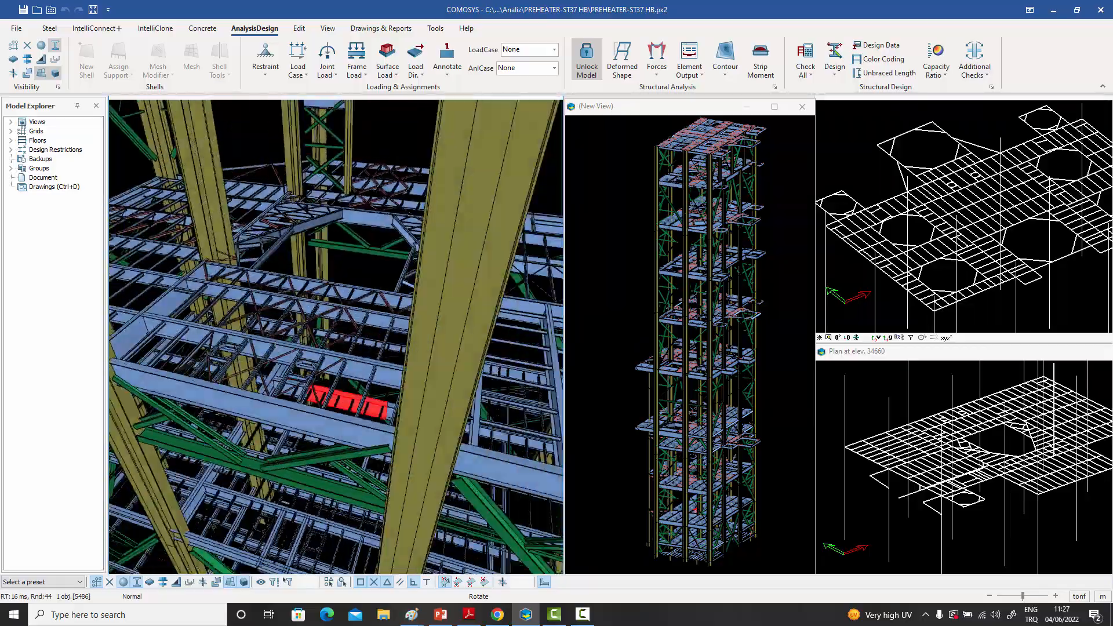
- Examine the preheater tower's columns, floor beams and bracing from different angles in the solid 3D view
middle_drag(188, 380, 120, 379)
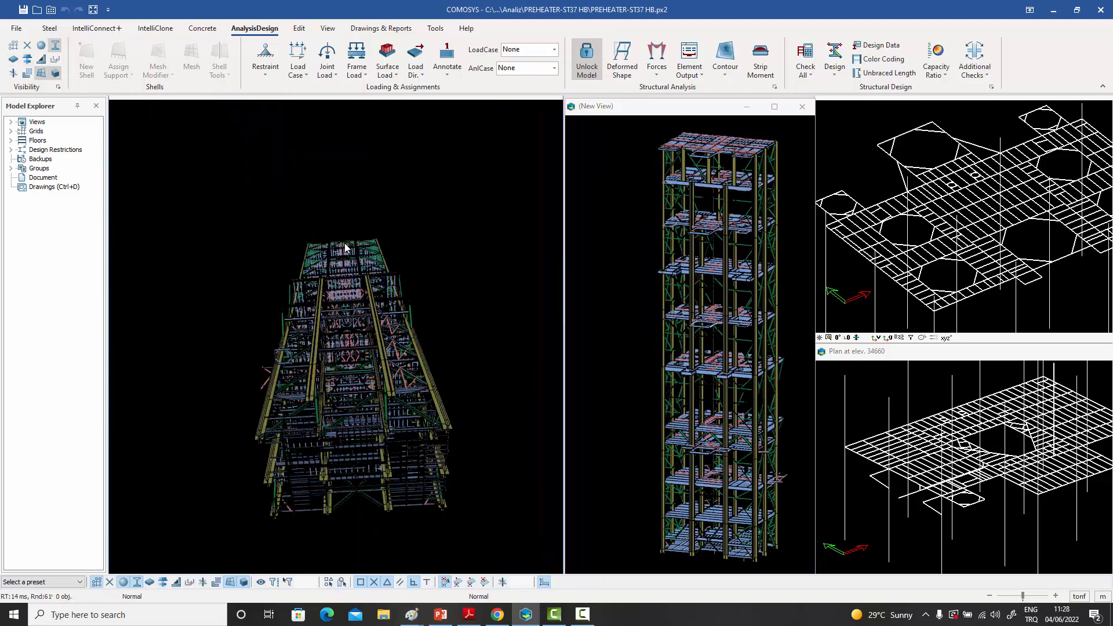
scroll(346, 255, up, 5)
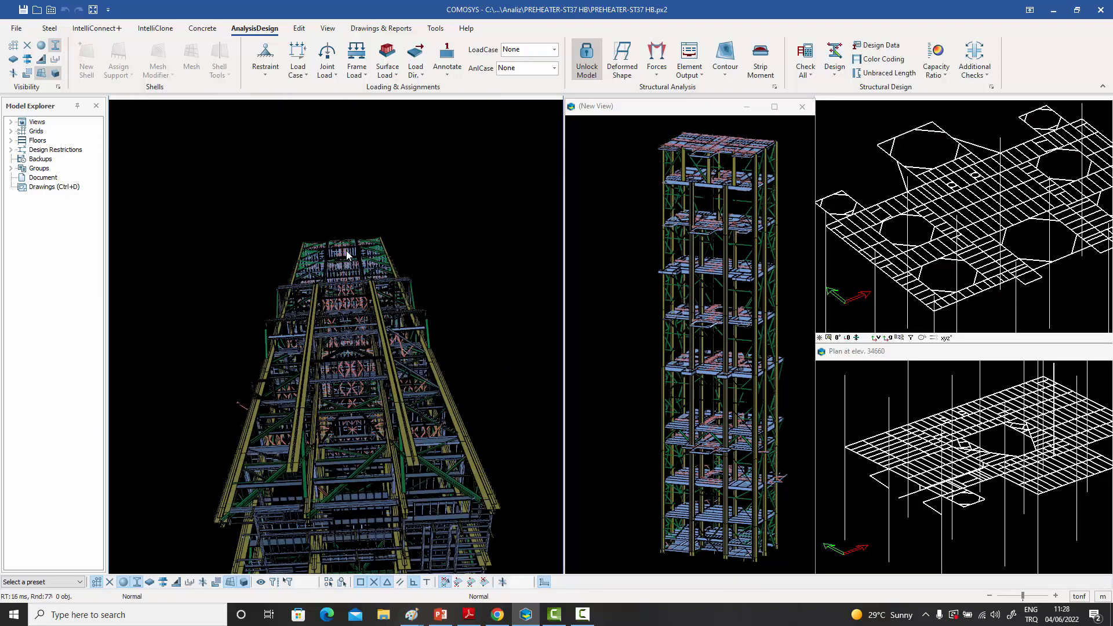
scroll(345, 281, up, 5)
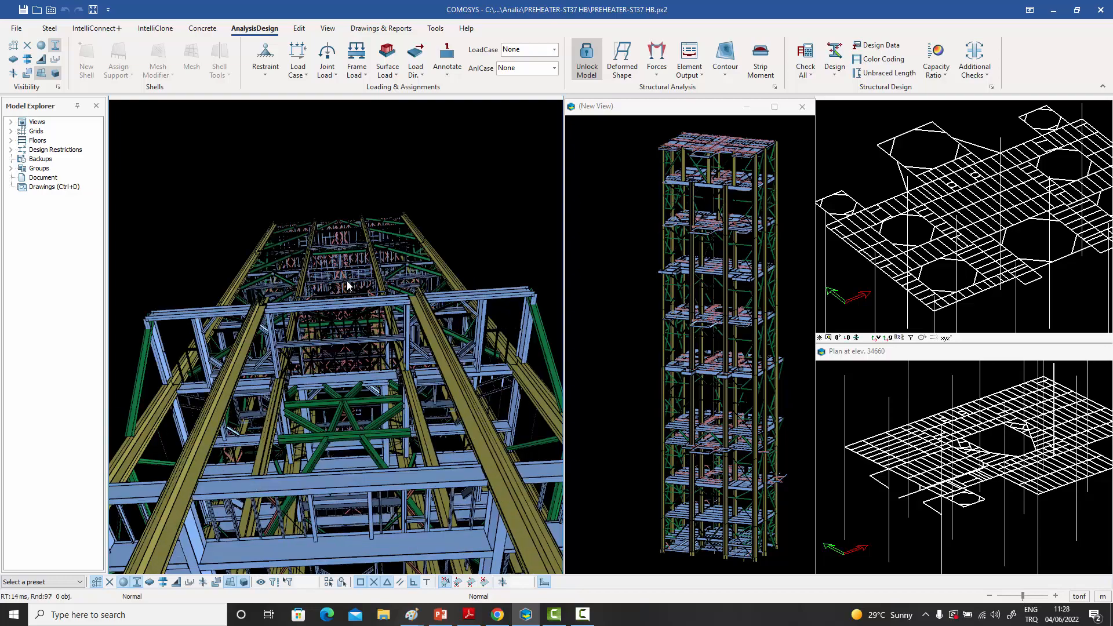
scroll(342, 281, up, 4)
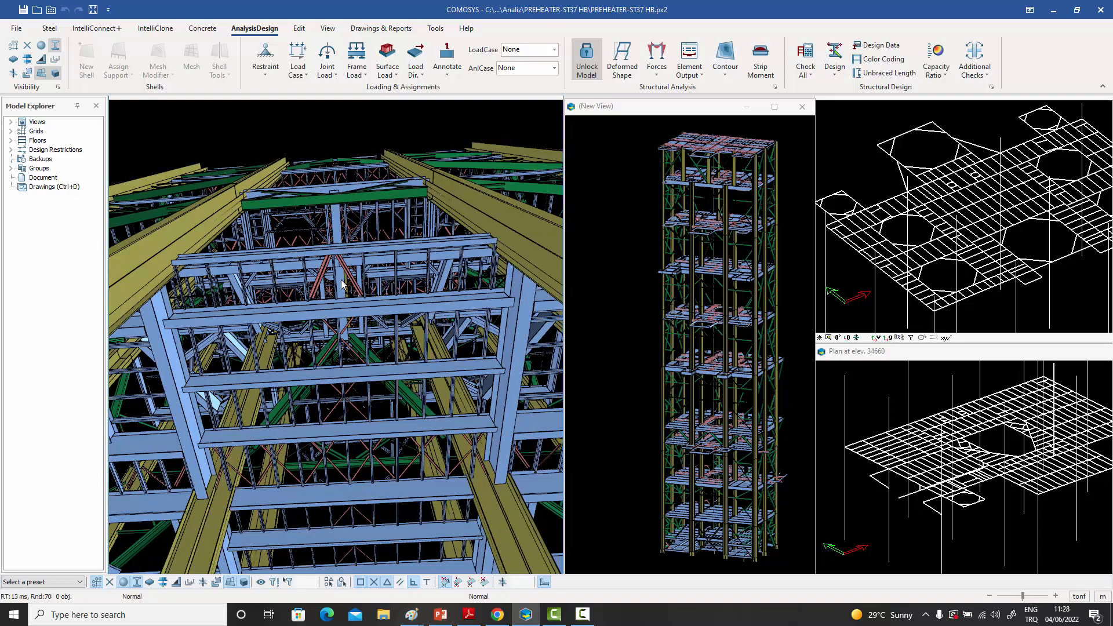
click(342, 290)
middle_drag(320, 380, 357, 375)
- Examine the wireframe floor framing around the openings and the member joints on the plan at elevation 34660
middle_drag(1013, 215, 986, 225)
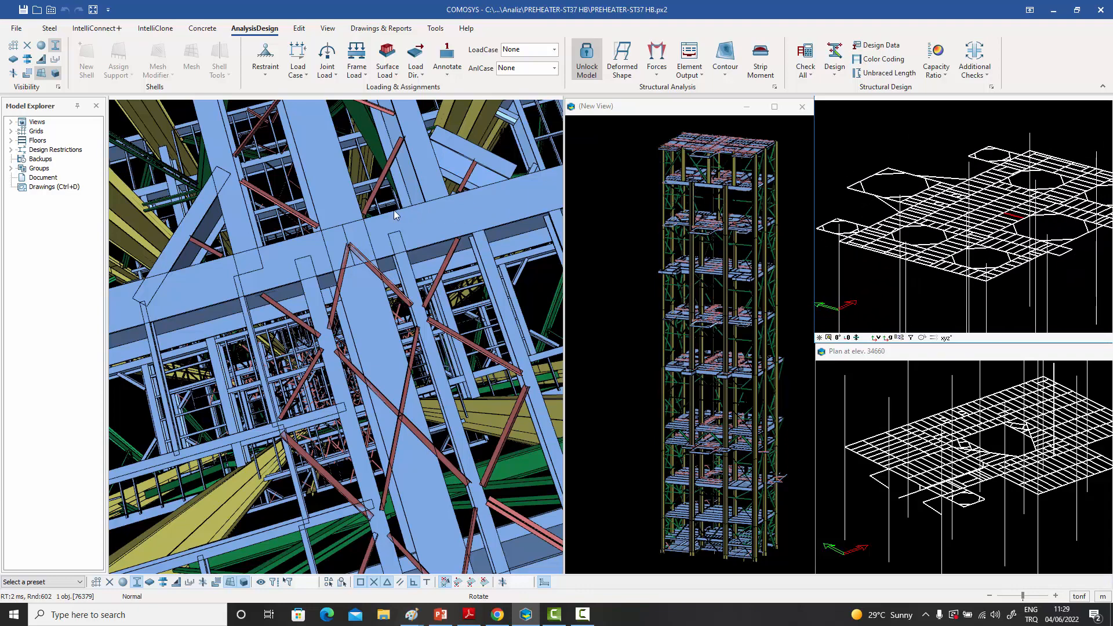
middle_drag(1013, 216, 985, 215)
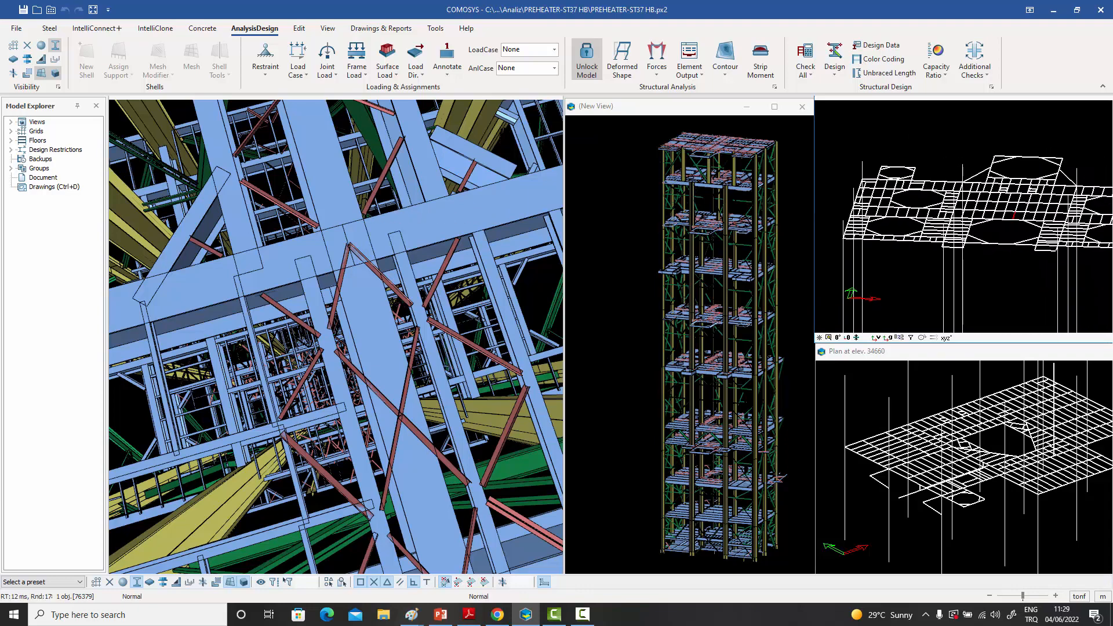
middle_drag(991, 457, 843, 463)
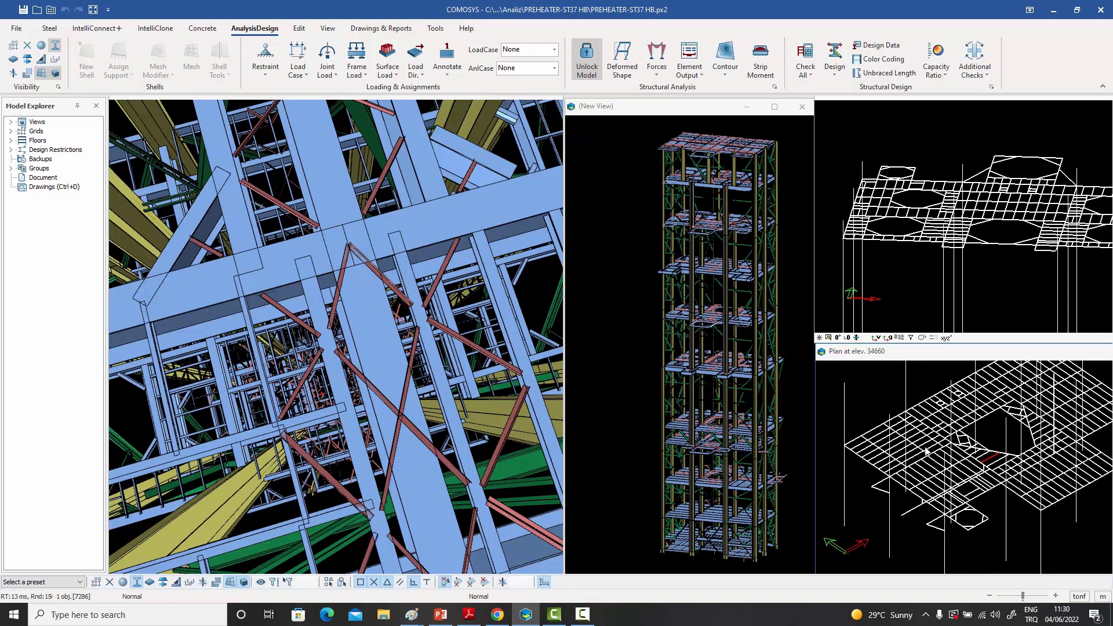
scroll(1007, 461, up, 5)
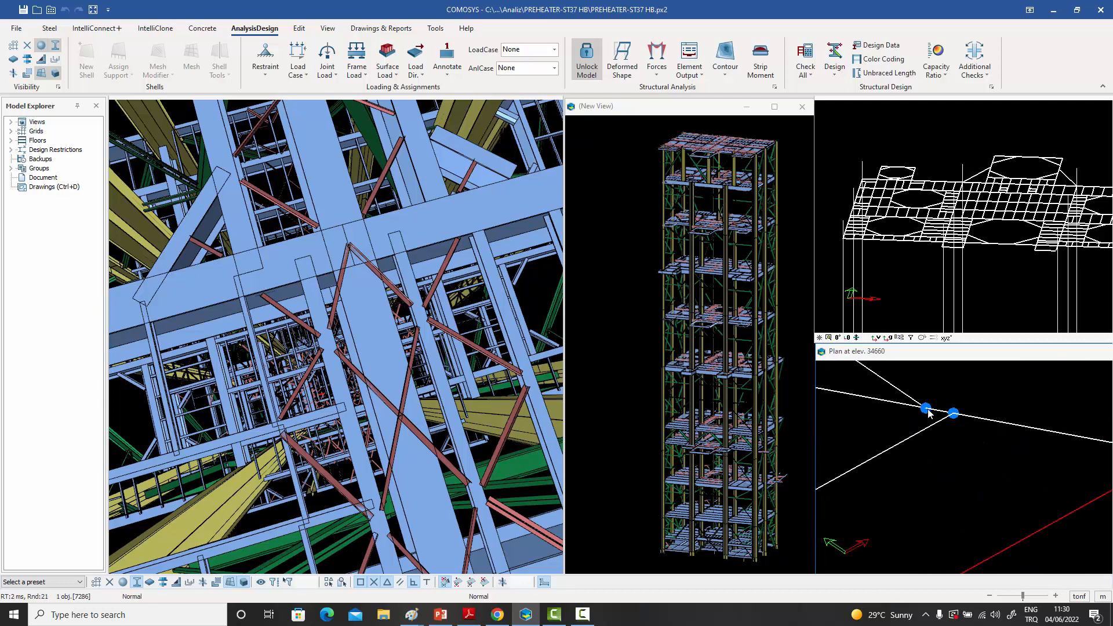
middle_drag(962, 463, 927, 465)
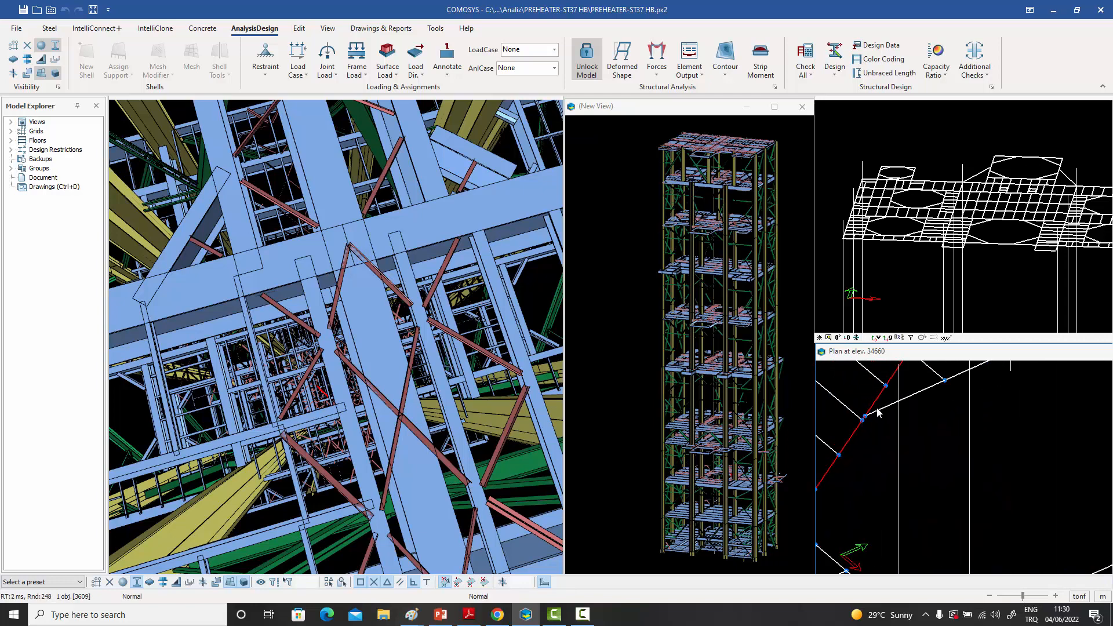
scroll(877, 412, down, 2)
middle_drag(881, 412, 1038, 466)
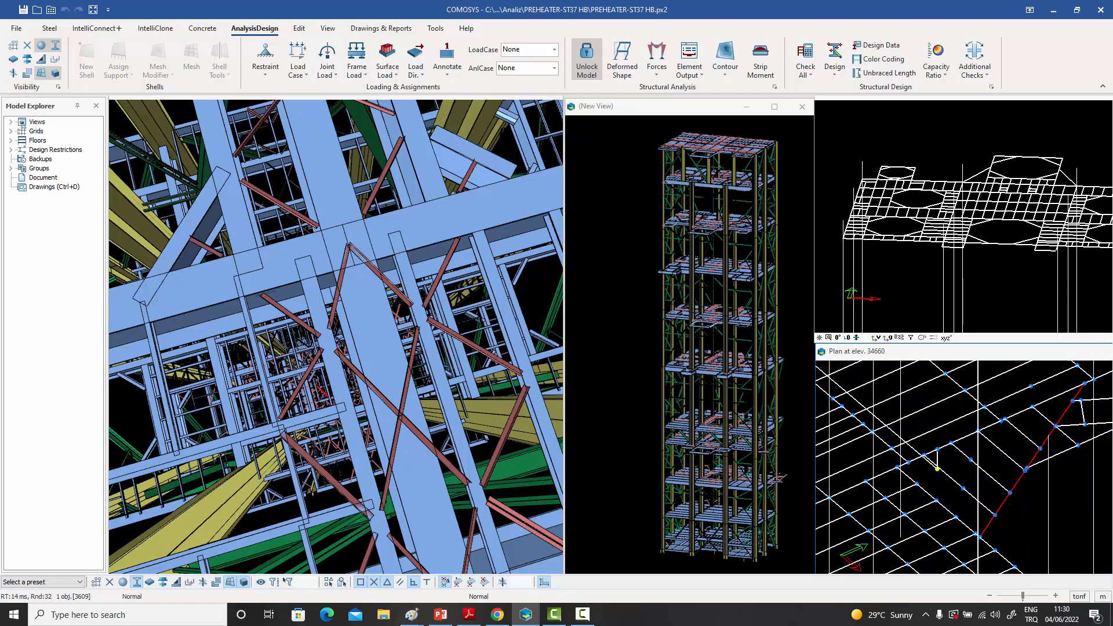
mouse_move(936, 468)
middle_down()
mouse_move(989, 450)
mouse_move(1088, 468)
mouse_move(951, 449)
mouse_move(915, 432)
mouse_move(961, 464)
mouse_move(925, 453)
middle_up()
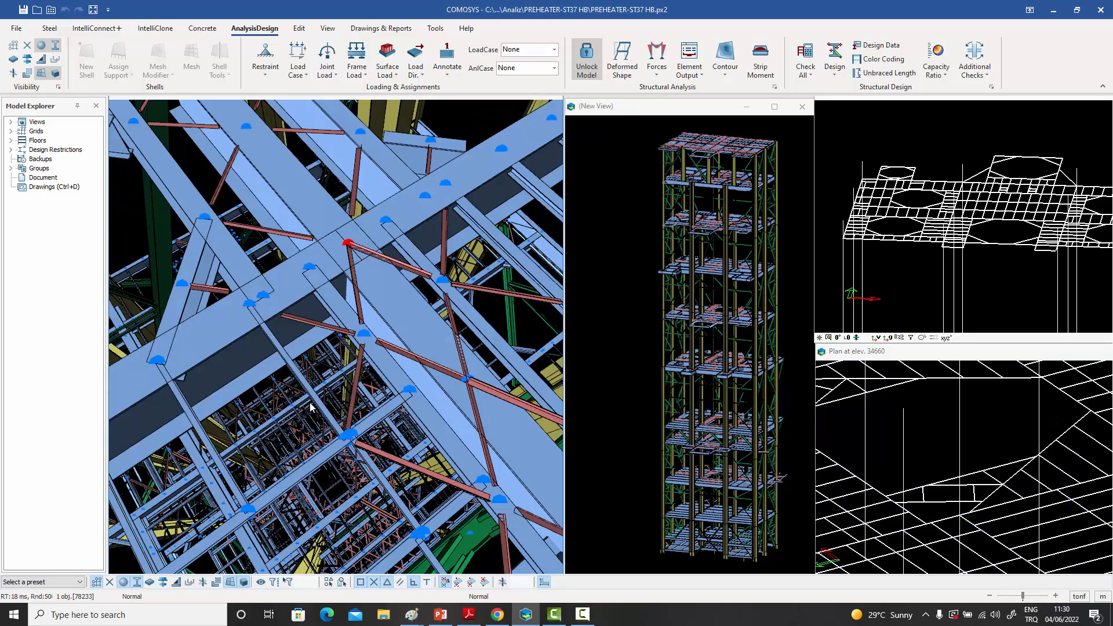
- Examine the tower's floor joints, bracing and columns up close, as well as the force diagrams on its frame
middle_drag(310, 407, 303, 400)
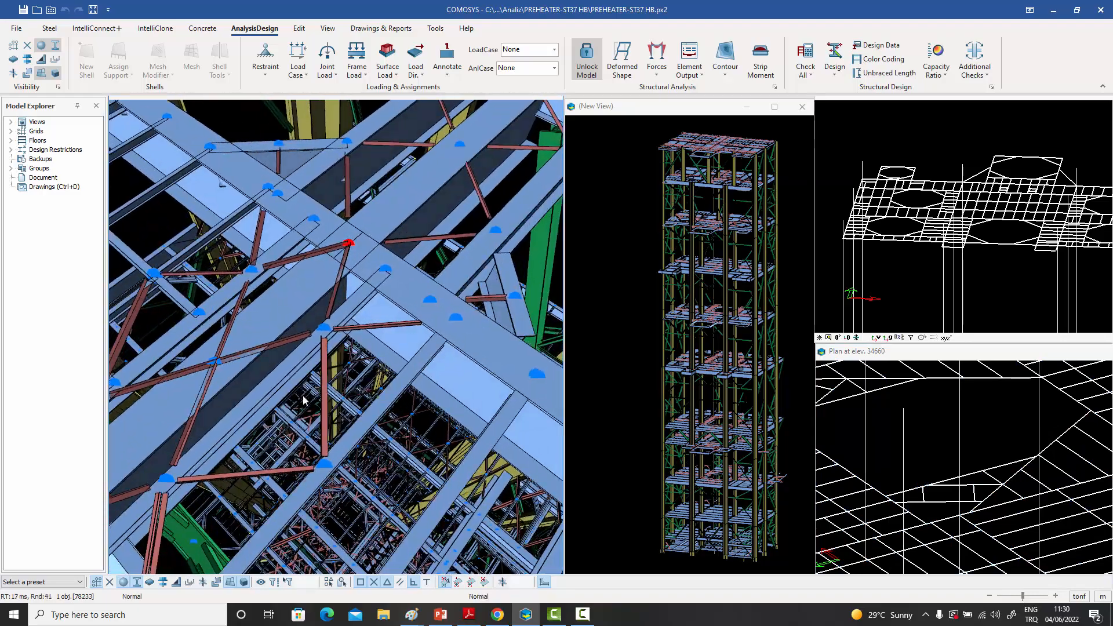
middle_drag(510, 281, 470, 230)
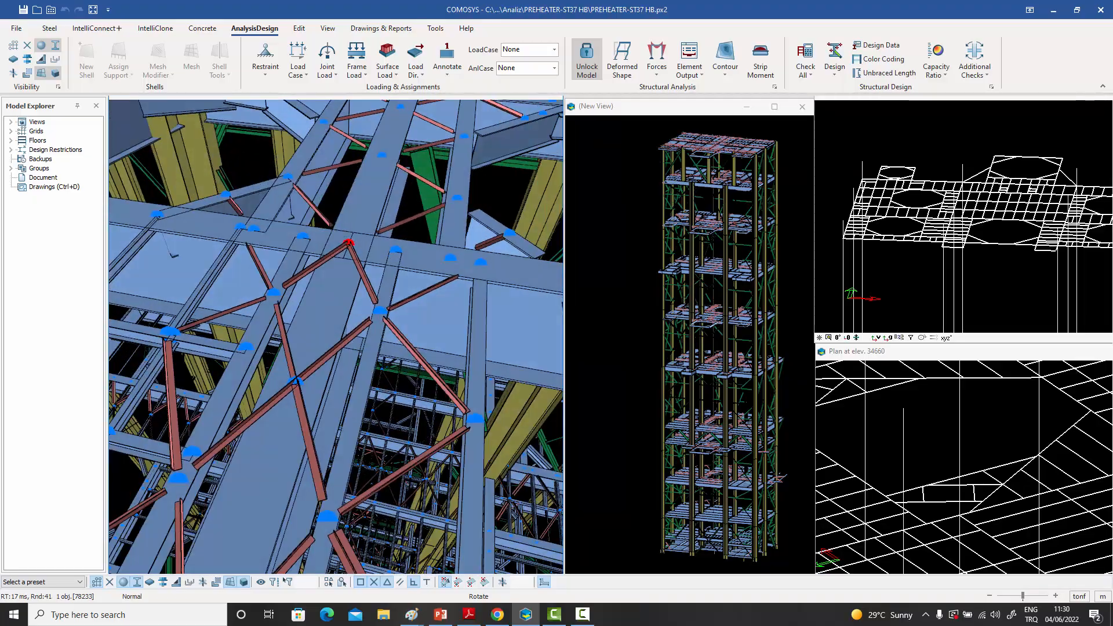
middle_drag(395, 236, 203, 268)
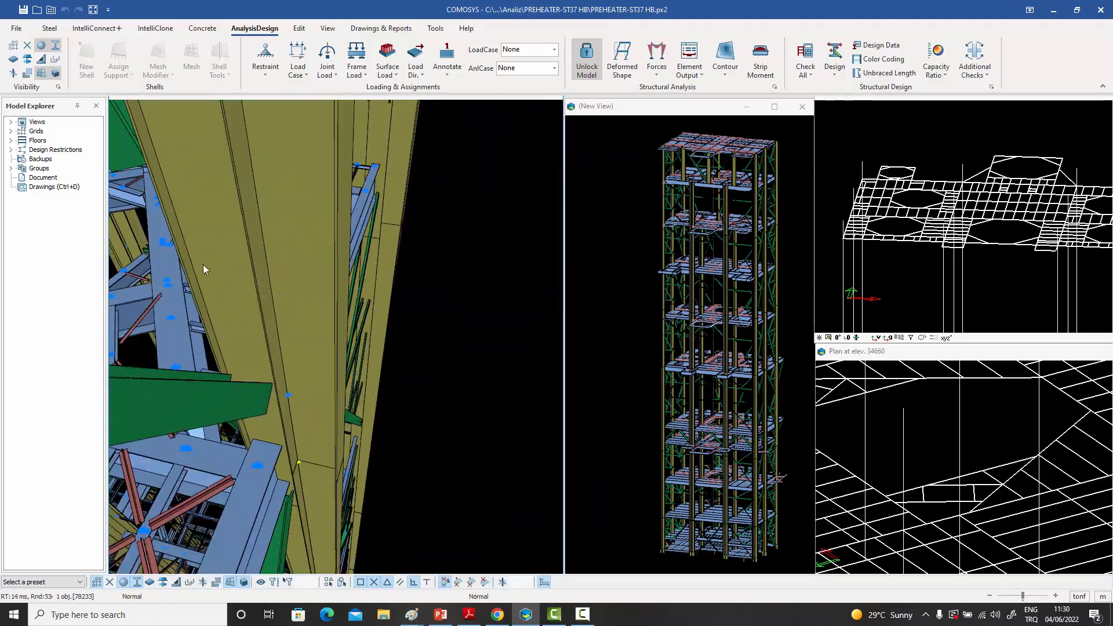
middle_drag(231, 422, 220, 290)
middle_drag(236, 456, 318, 197)
middle_drag(292, 302, 284, 241)
middle_drag(264, 485, 319, 342)
middle_drag(283, 464, 340, 318)
scroll(359, 356, up, 5)
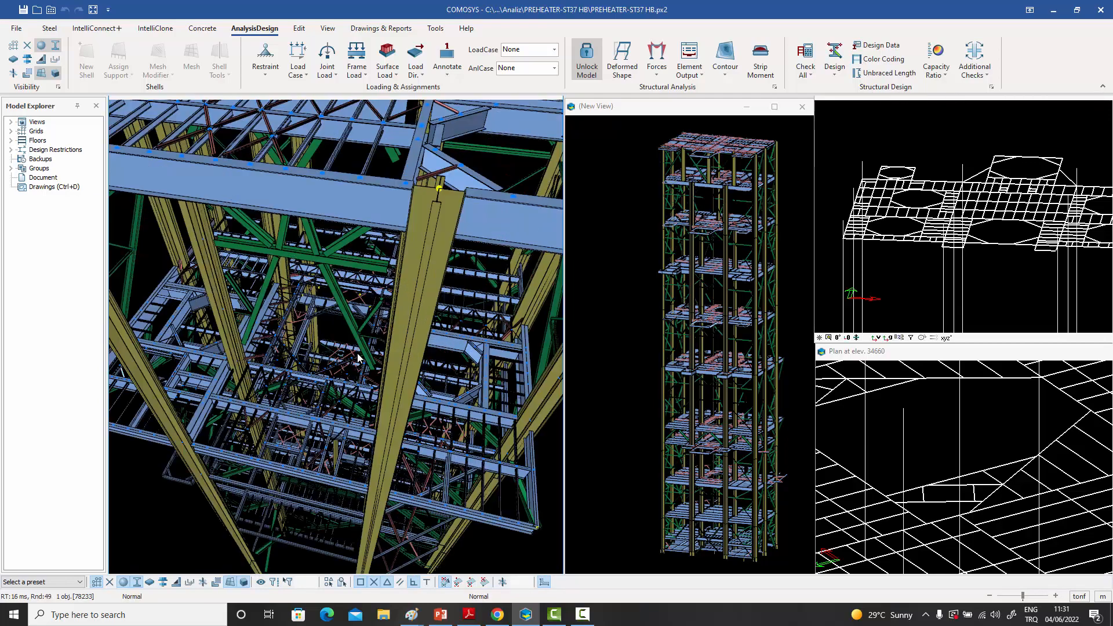
scroll(336, 357, up, 4)
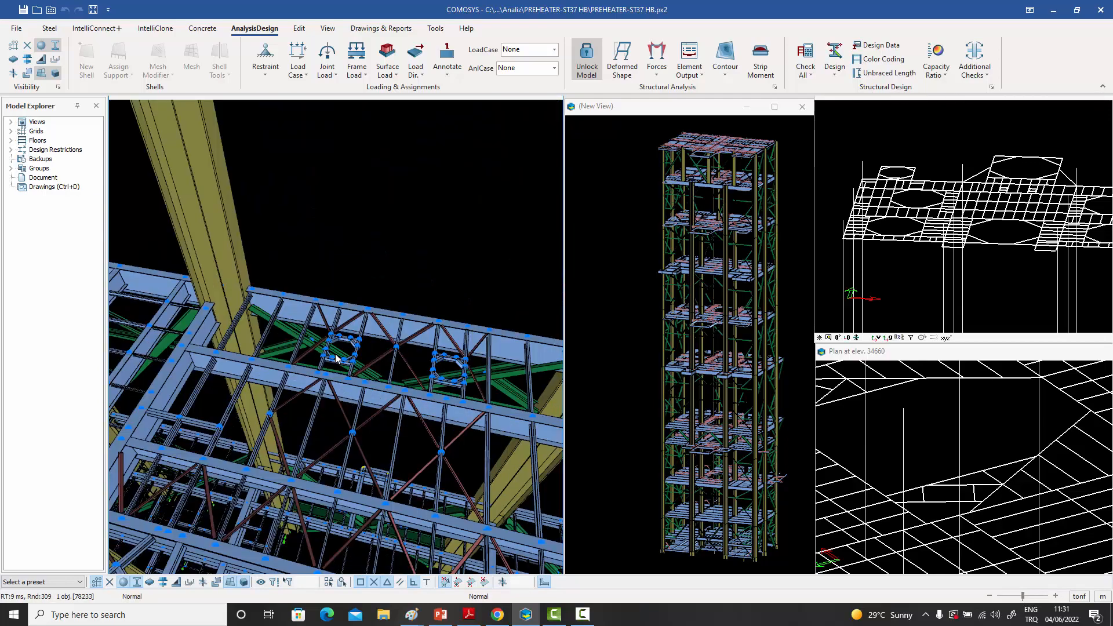
scroll(336, 353, down, 2)
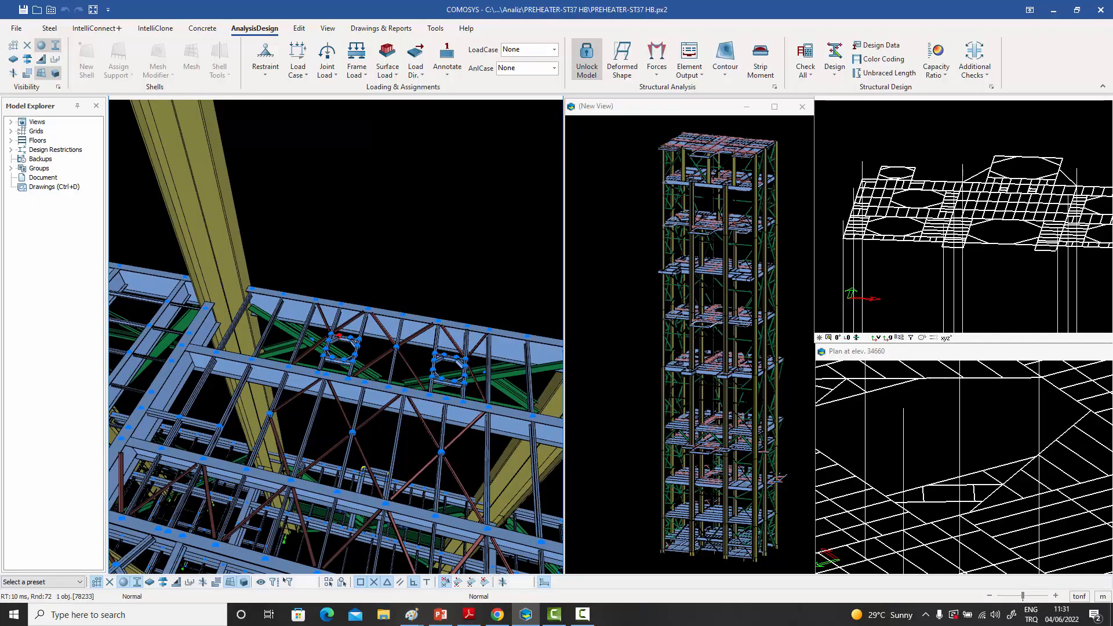
middle_drag(366, 343, 404, 340)
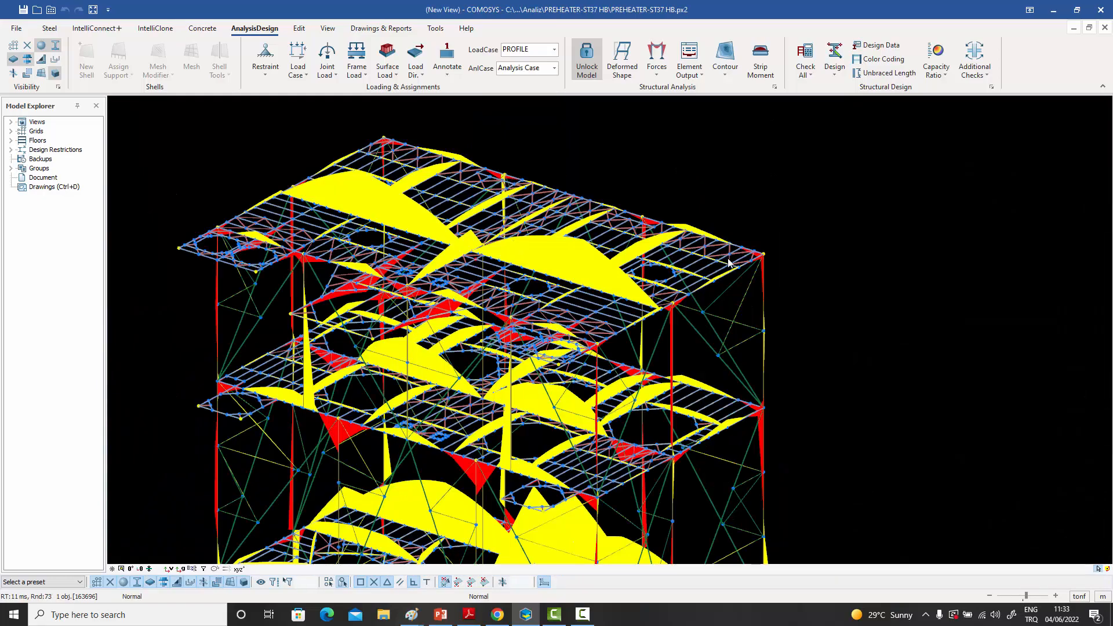
middle_drag(481, 284, 620, 257)
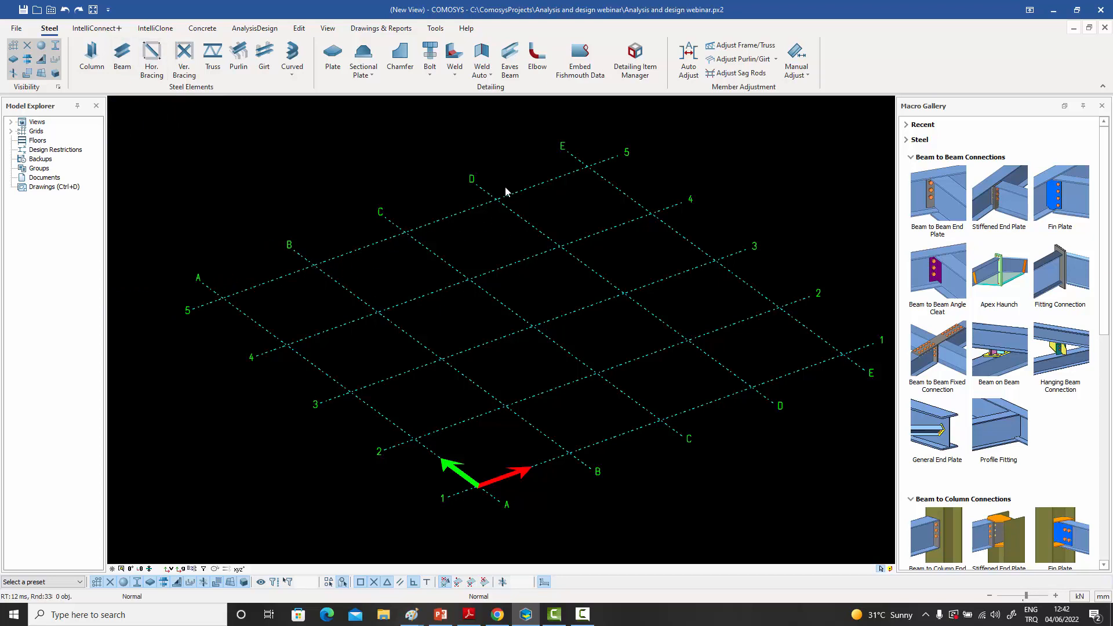
- Place a column at the intersection of grid lines B and 1 in the webinar model
middle_drag(522, 280, 511, 271)
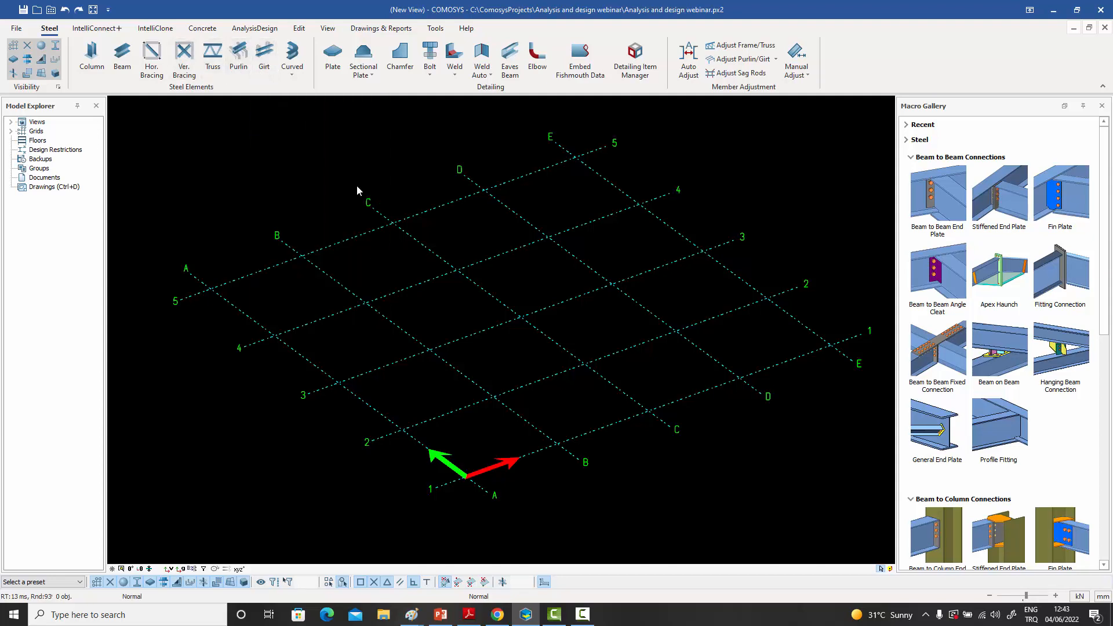
middle_drag(332, 227, 315, 229)
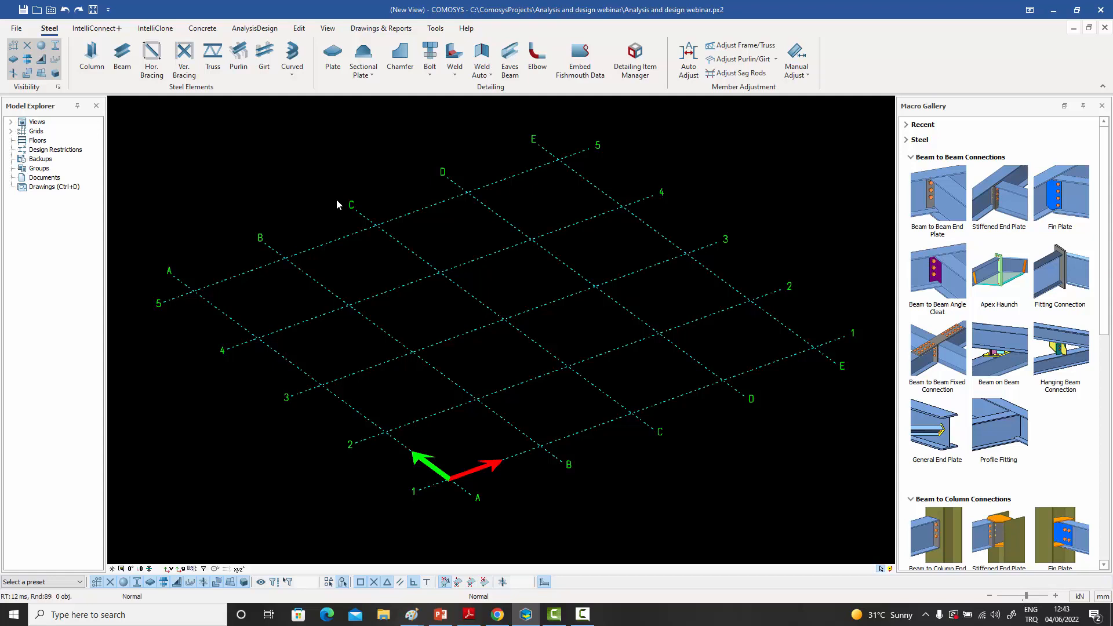
middle_drag(346, 218, 359, 212)
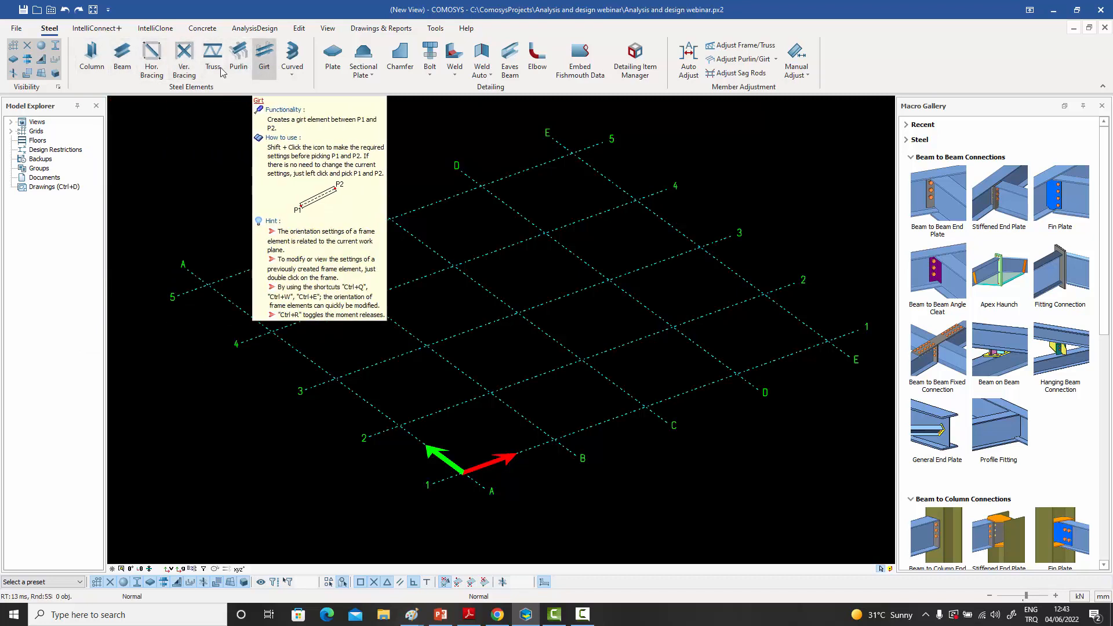
click(93, 58)
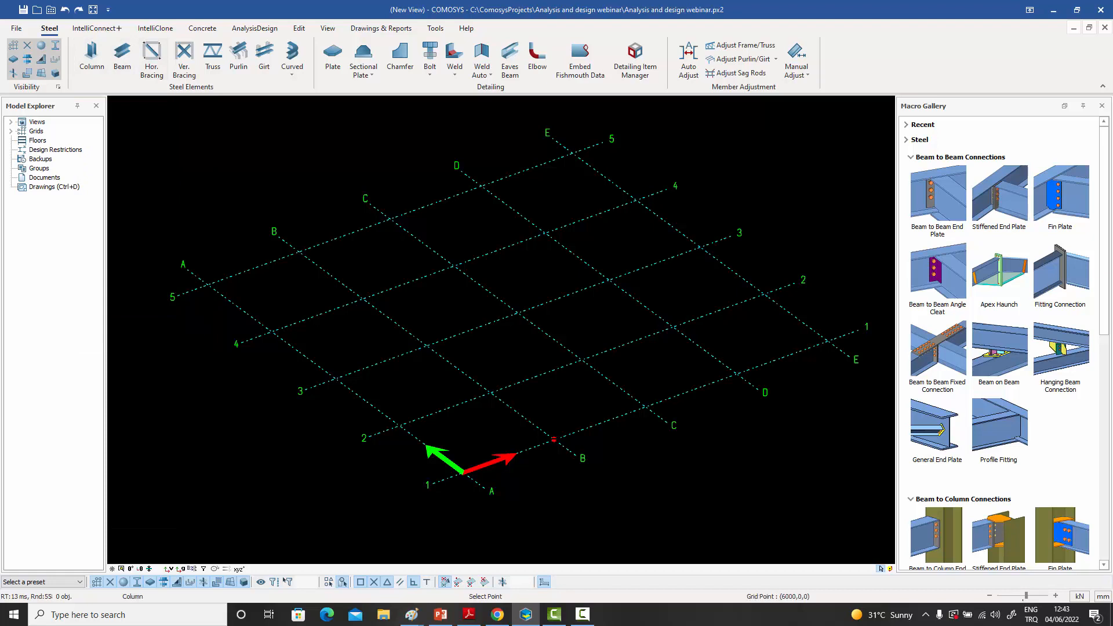
click(553, 439)
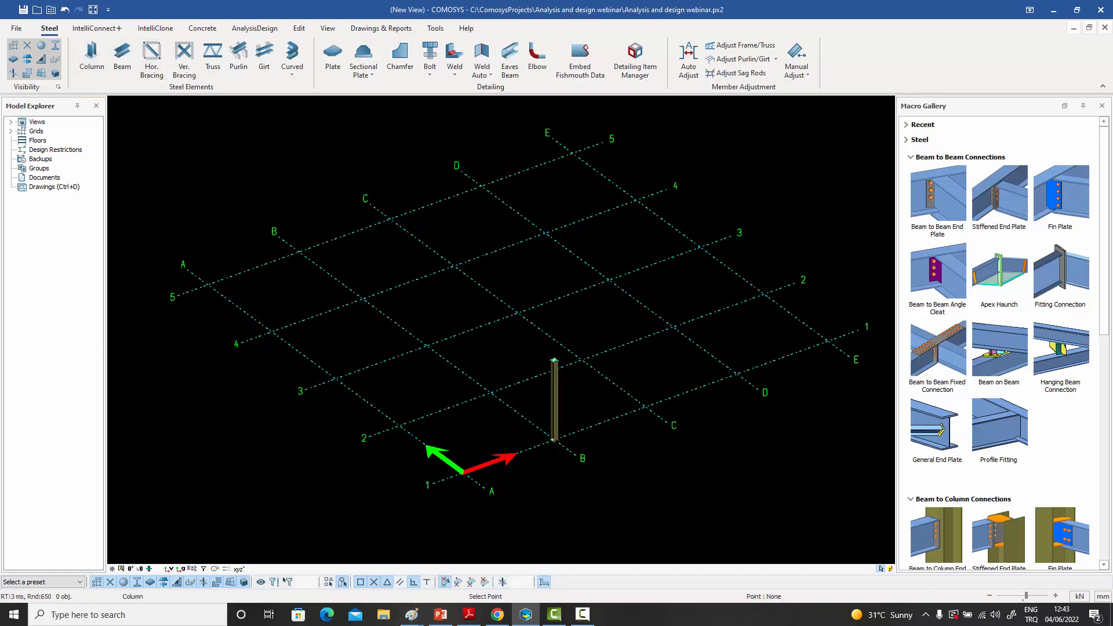
right_click(570, 398)
click(580, 405)
- Open the settings of the column at B-1 and apply a lower extension of 1000 mm below its base point
middle_drag(581, 404, 518, 404)
scroll(527, 402, up, 6)
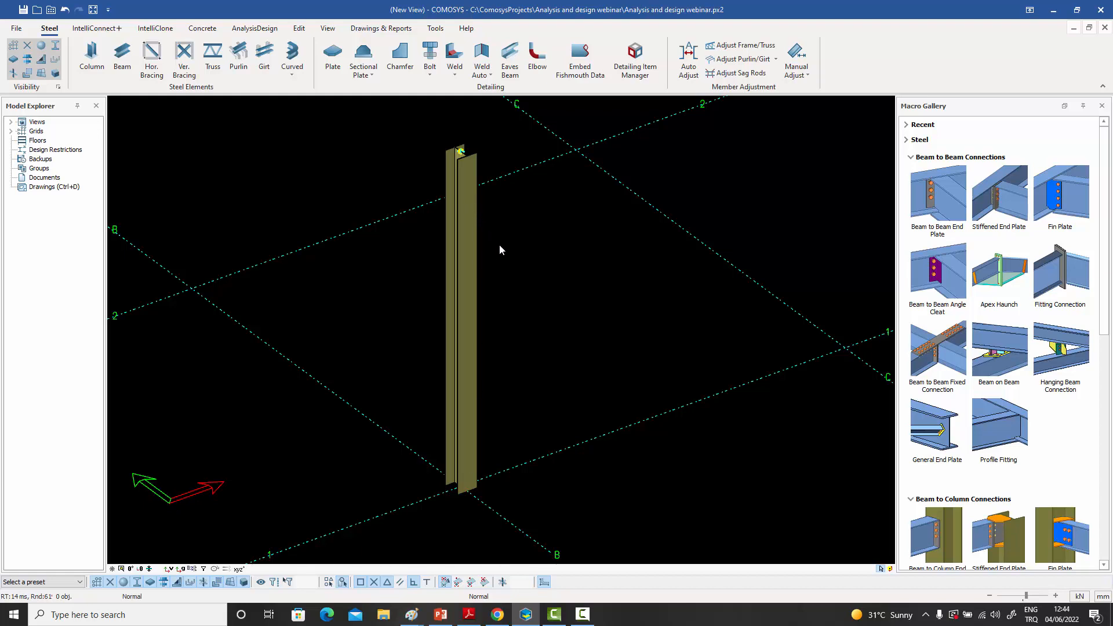
double_click(473, 335)
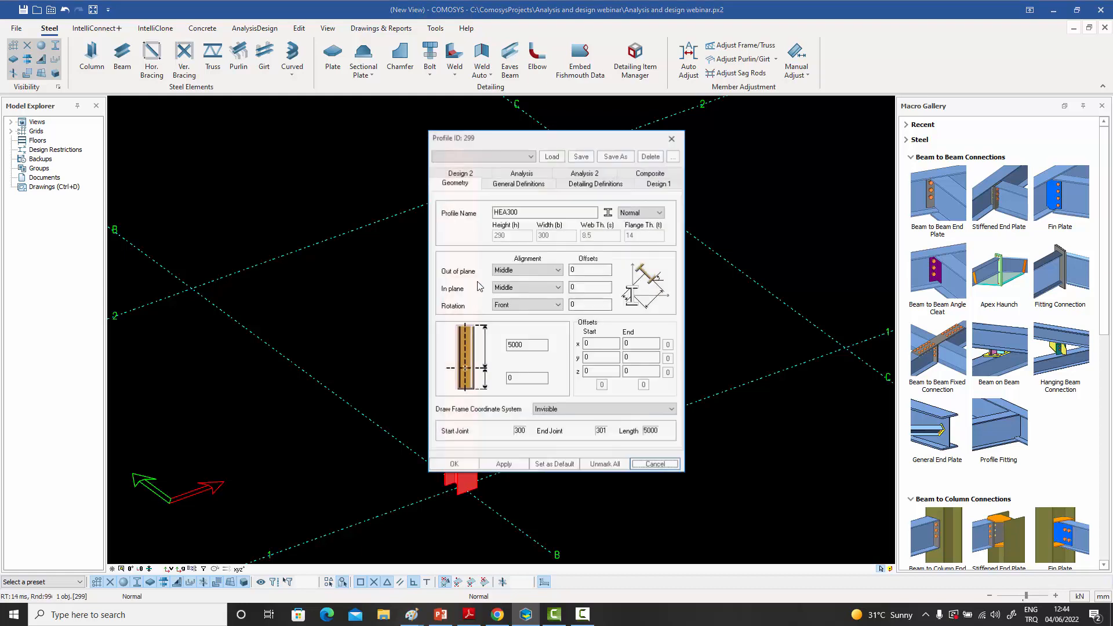
drag(506, 140, 674, 125)
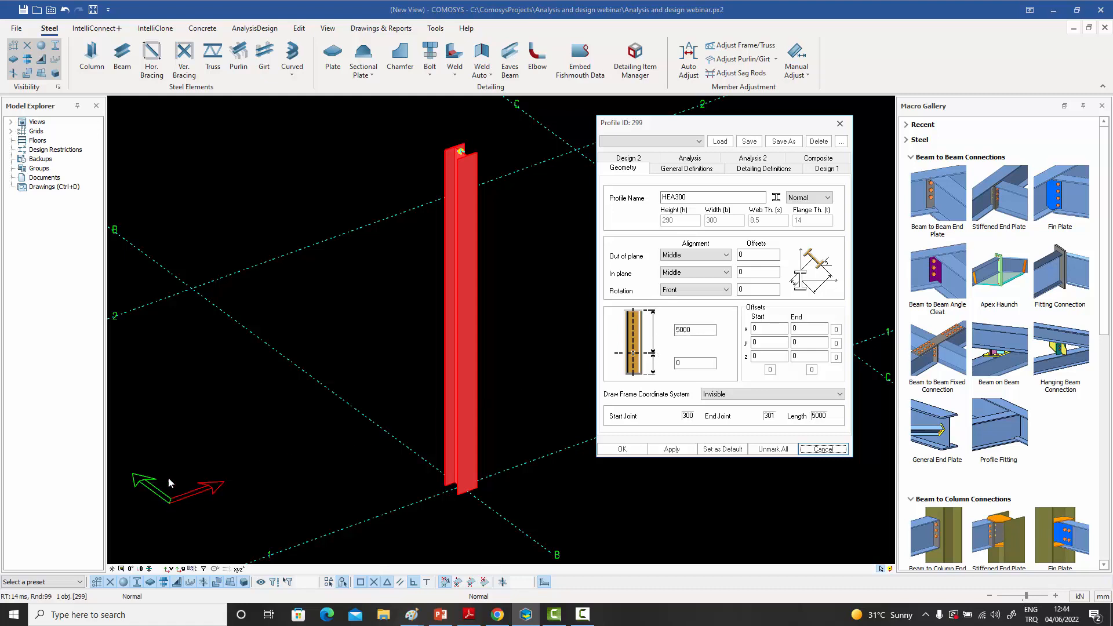
click(699, 364)
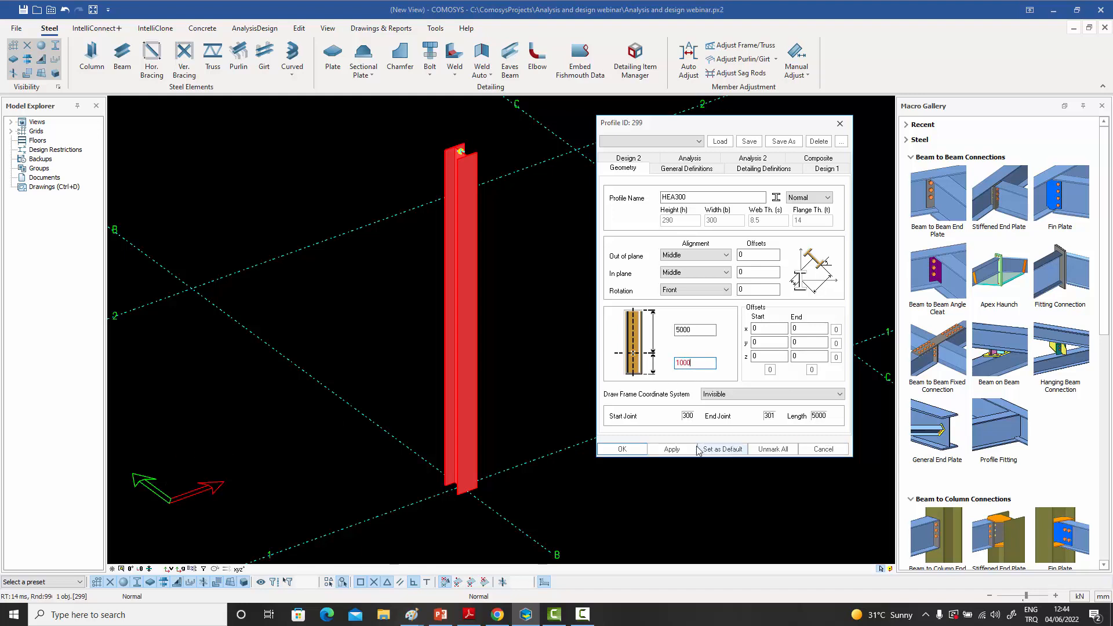
click(671, 449)
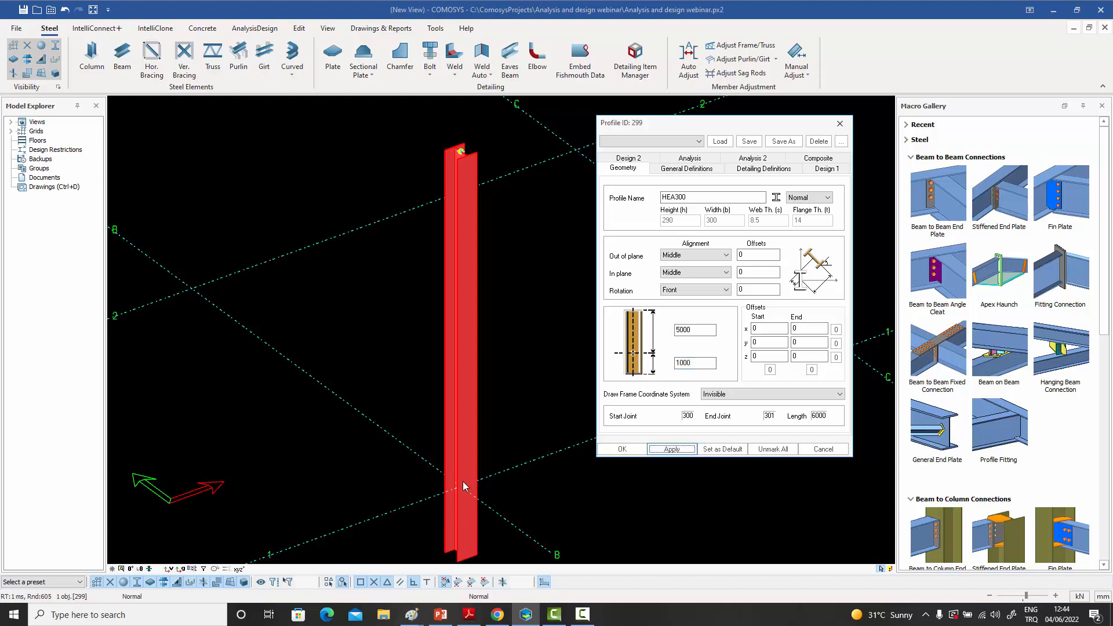
- Set the lower extension of the column at B-1 back to 0 and apply it
click(692, 363)
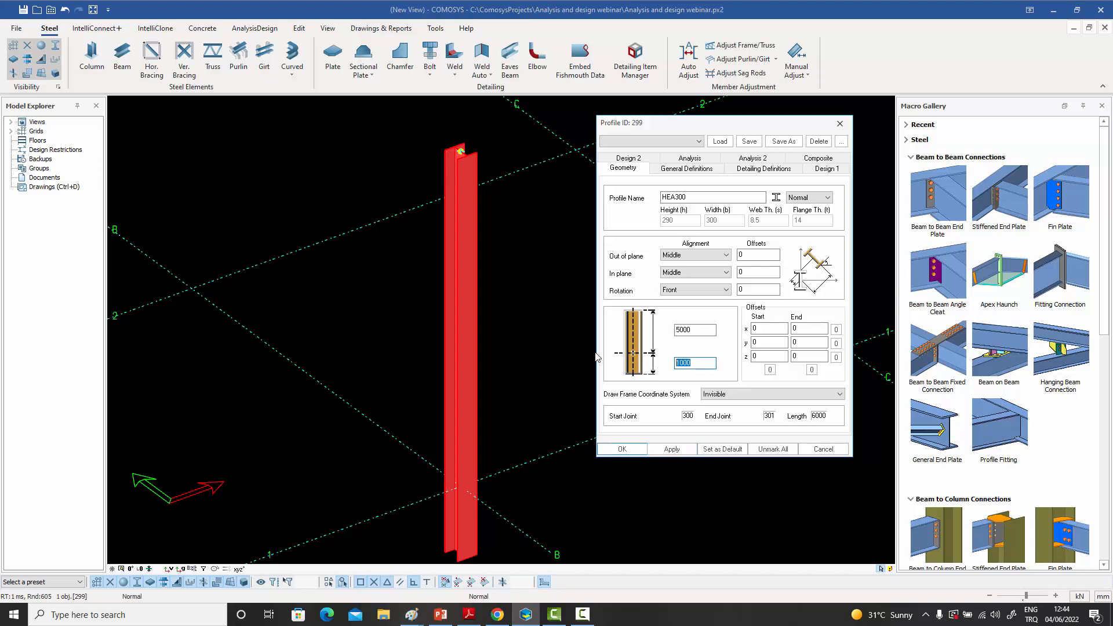
text(0)
click(671, 450)
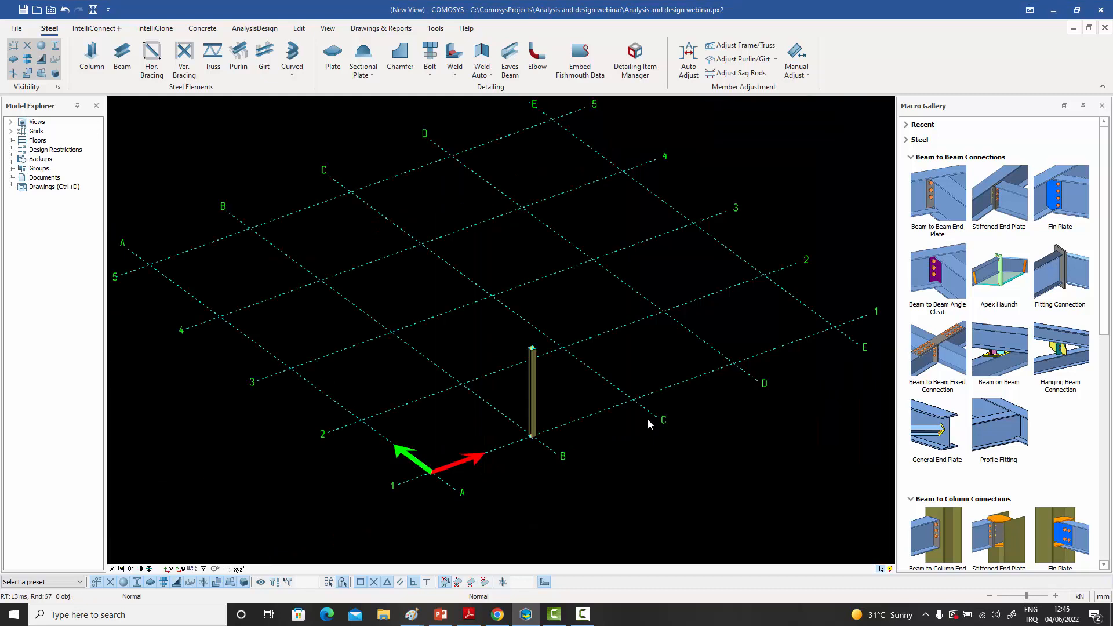
- Place three more columns at grid intersections A-1, A-2 and B-2
click(92, 56)
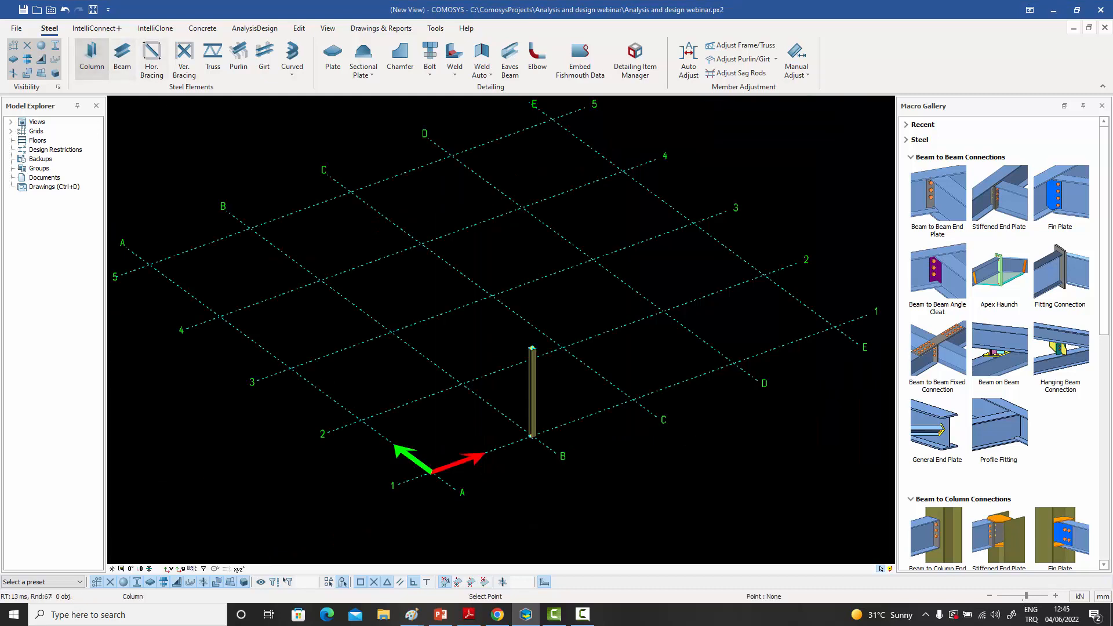
click(432, 472)
click(361, 421)
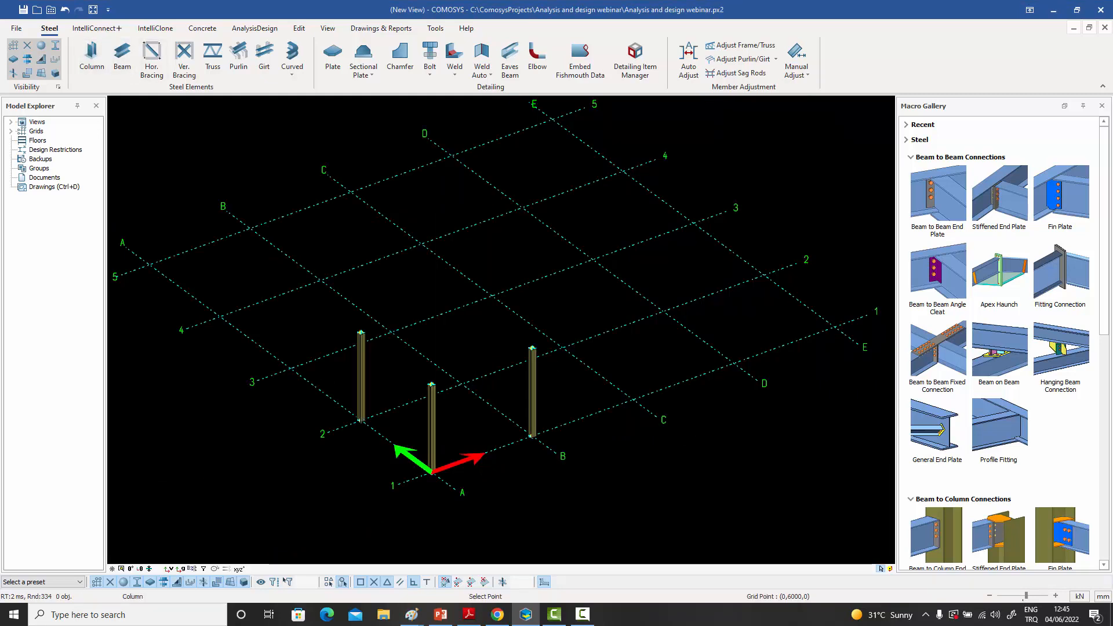
click(462, 384)
right_click(490, 301)
click(501, 308)
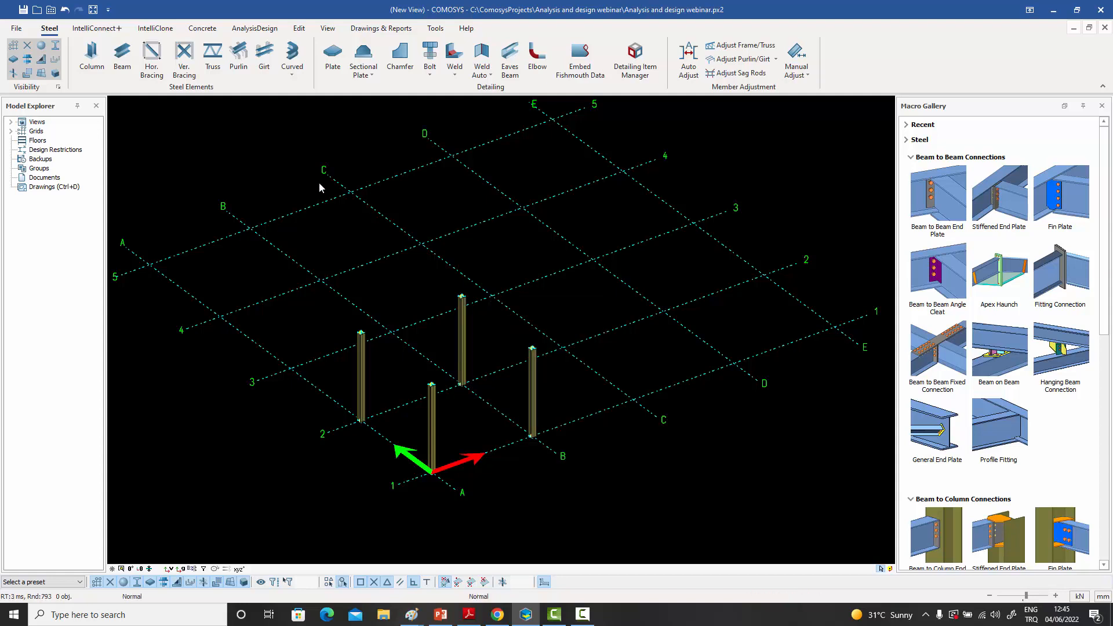
- Model a beam between the tops of the columns at A-1 and A-2
click(123, 56)
click(432, 385)
click(361, 332)
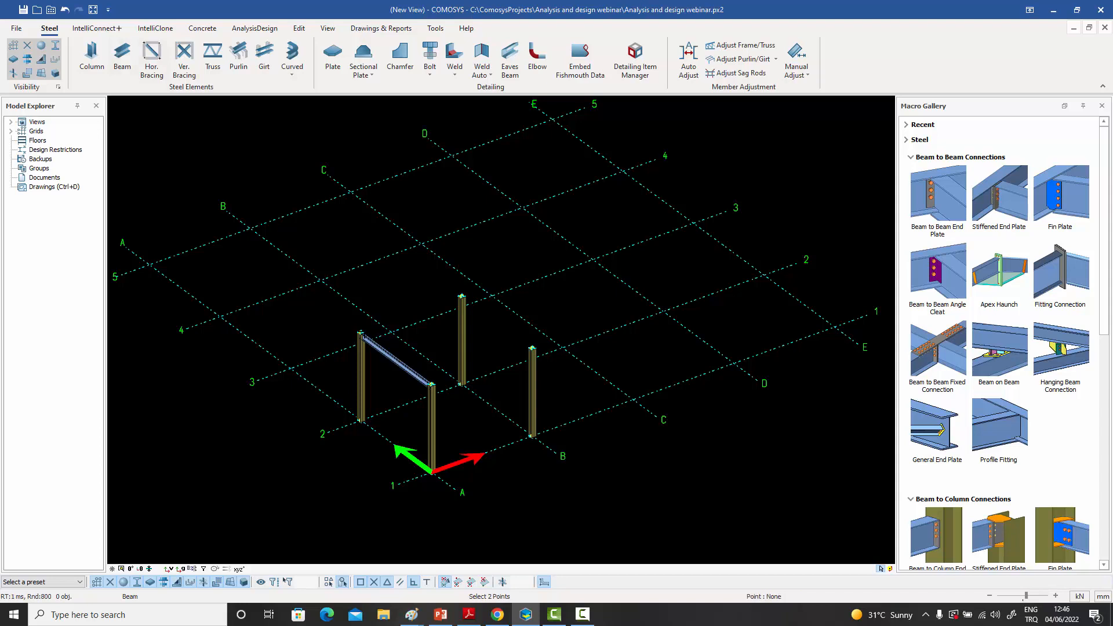
- Close the frame with beams between the column tops from A-2 to B-2, B-2 to B-1 and A-1 to B-1
click(361, 332)
click(461, 296)
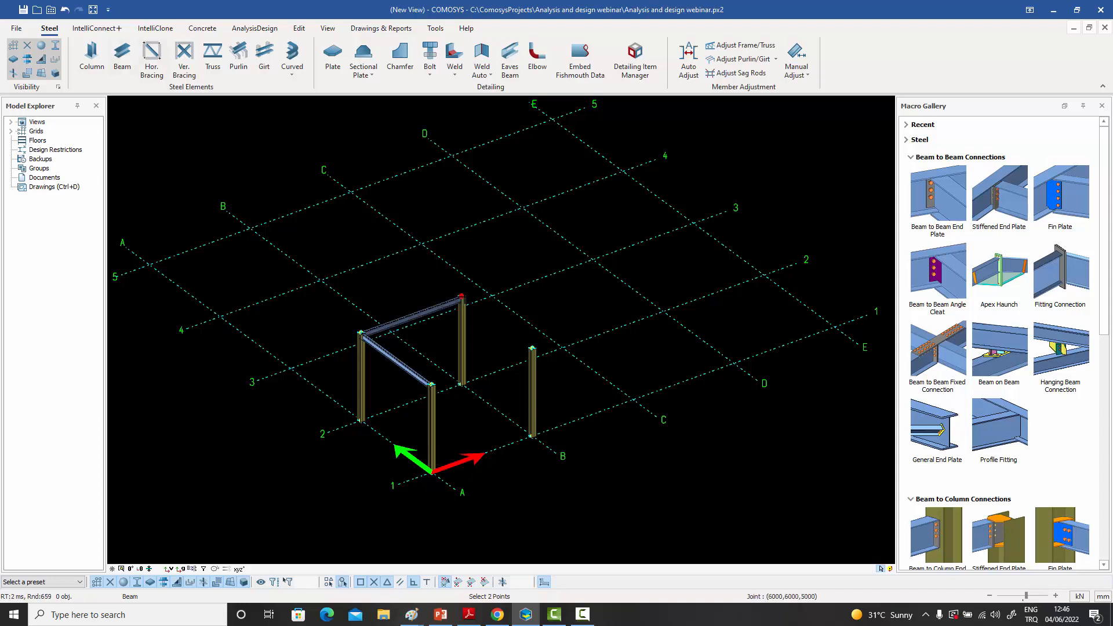
click(461, 296)
click(532, 349)
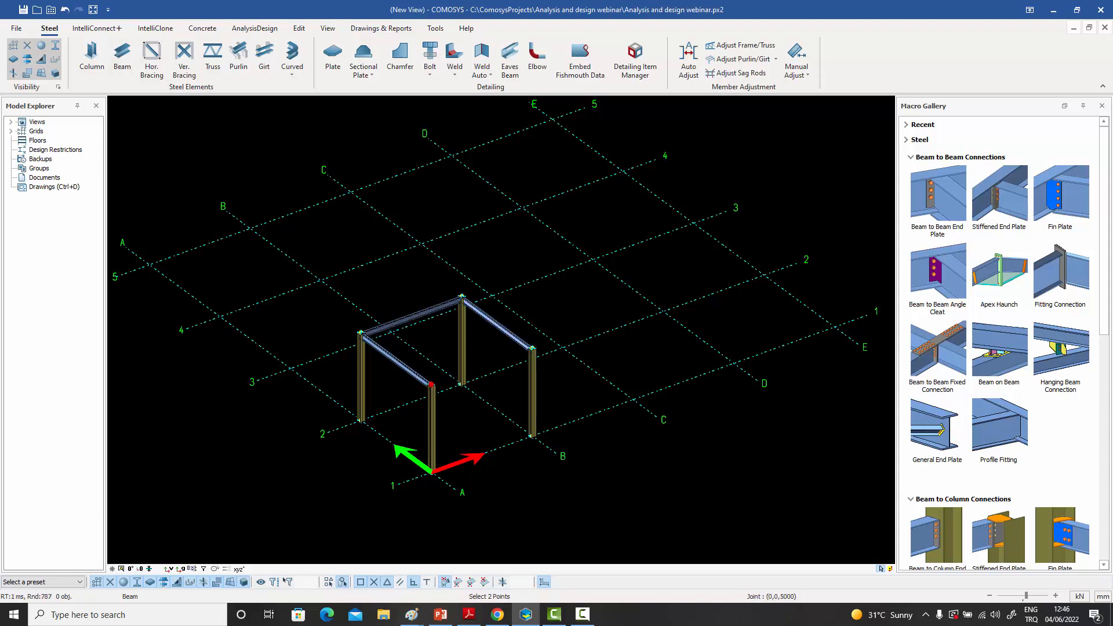
click(432, 385)
click(532, 349)
right_click(519, 306)
click(535, 312)
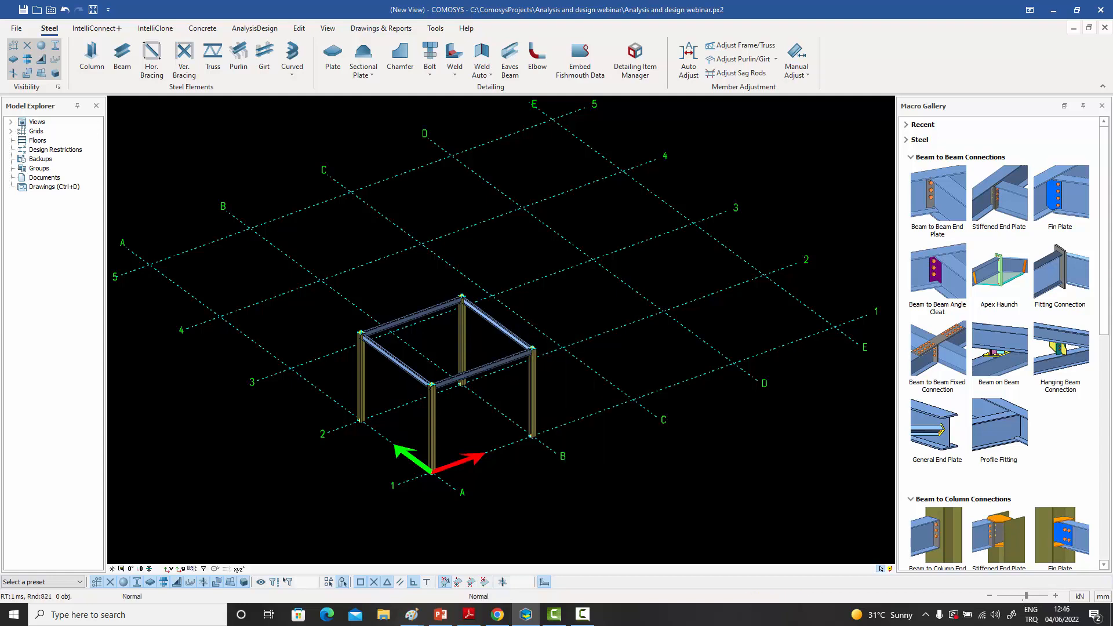
- Select all columns and beams of the frame together with one selection window
scroll(369, 390, up, 5)
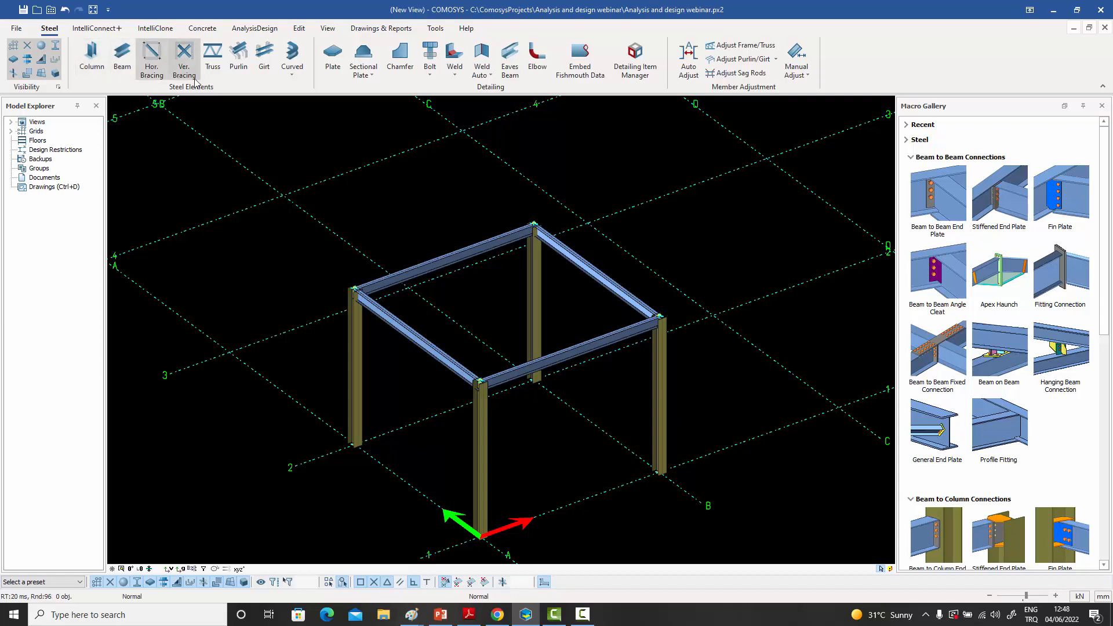
click(427, 348)
click(439, 268)
click(442, 224)
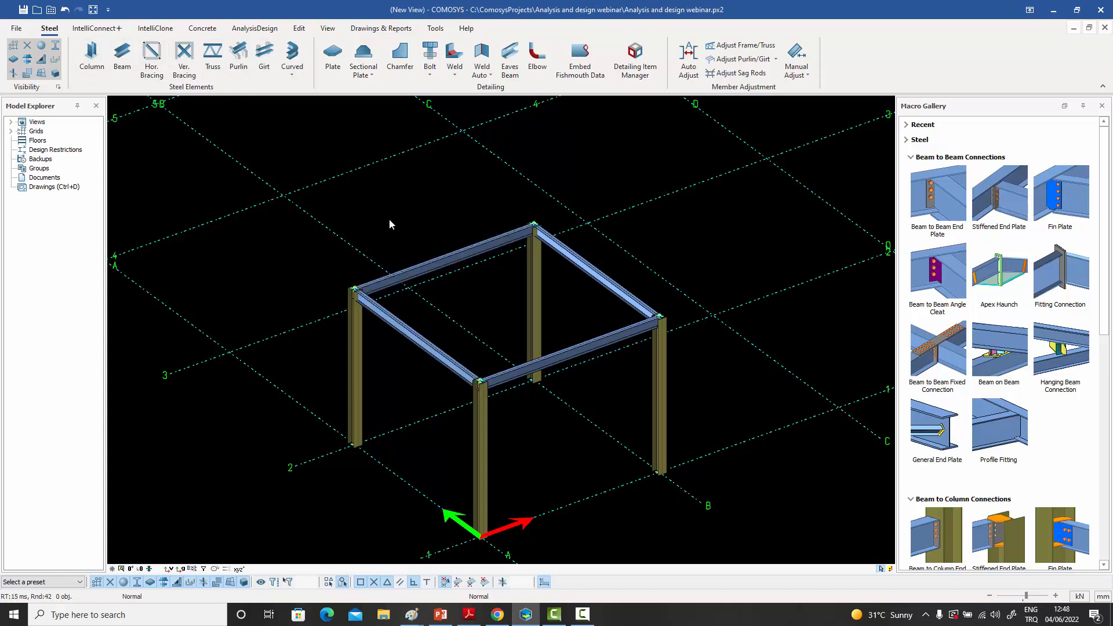
drag(701, 538, 232, 174)
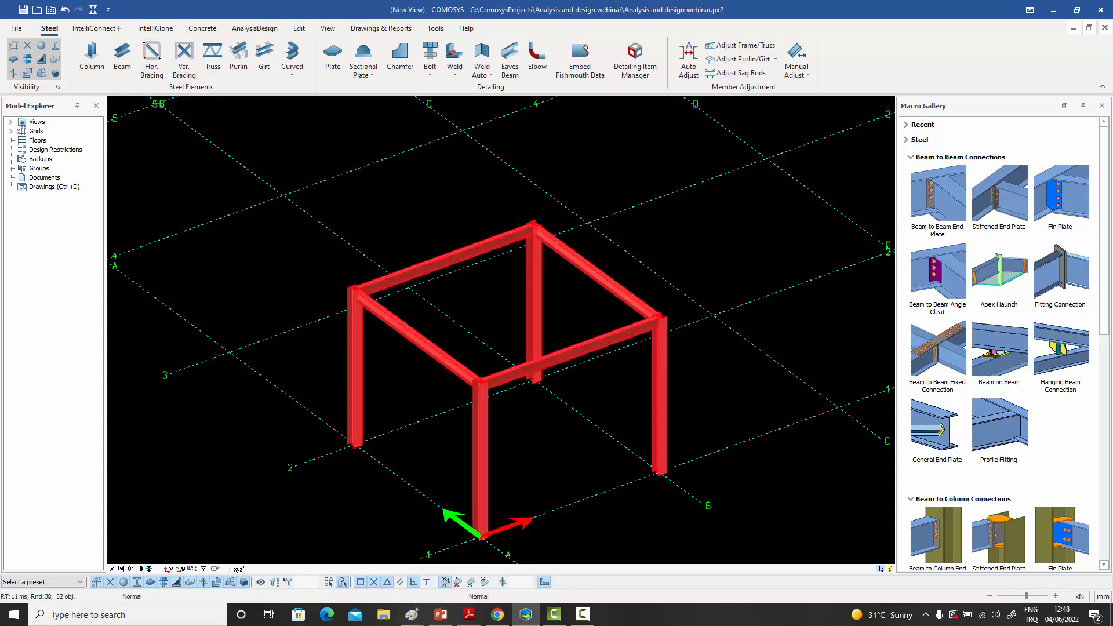
- Group the selected profiles by section name and beam group, and open the shared properties of the IPE300 beams without changing them
click(558, 219)
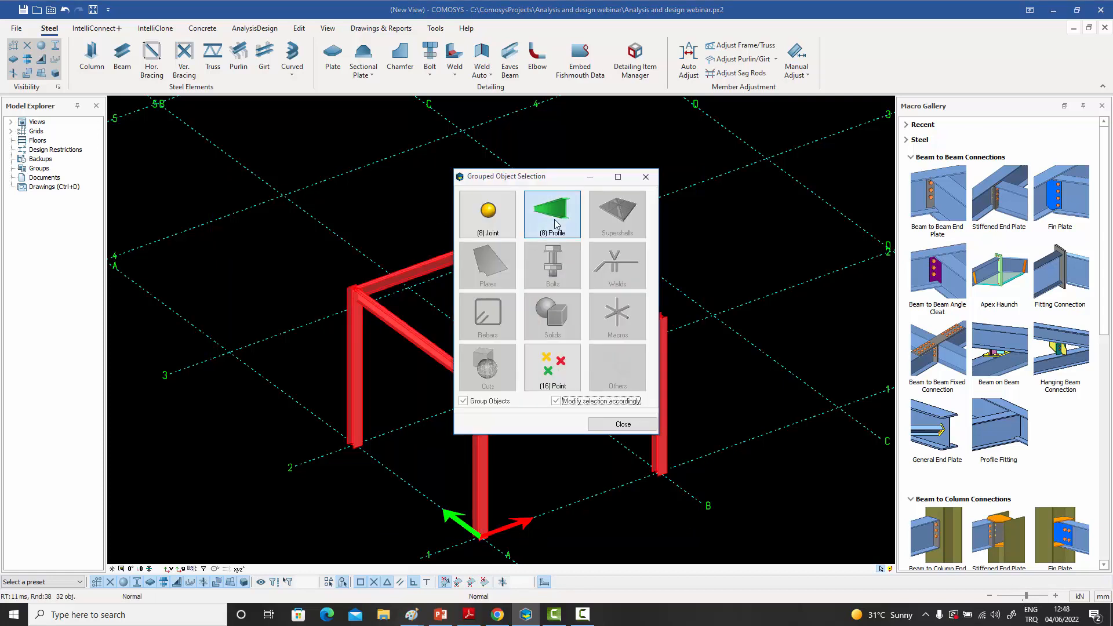
click(724, 382)
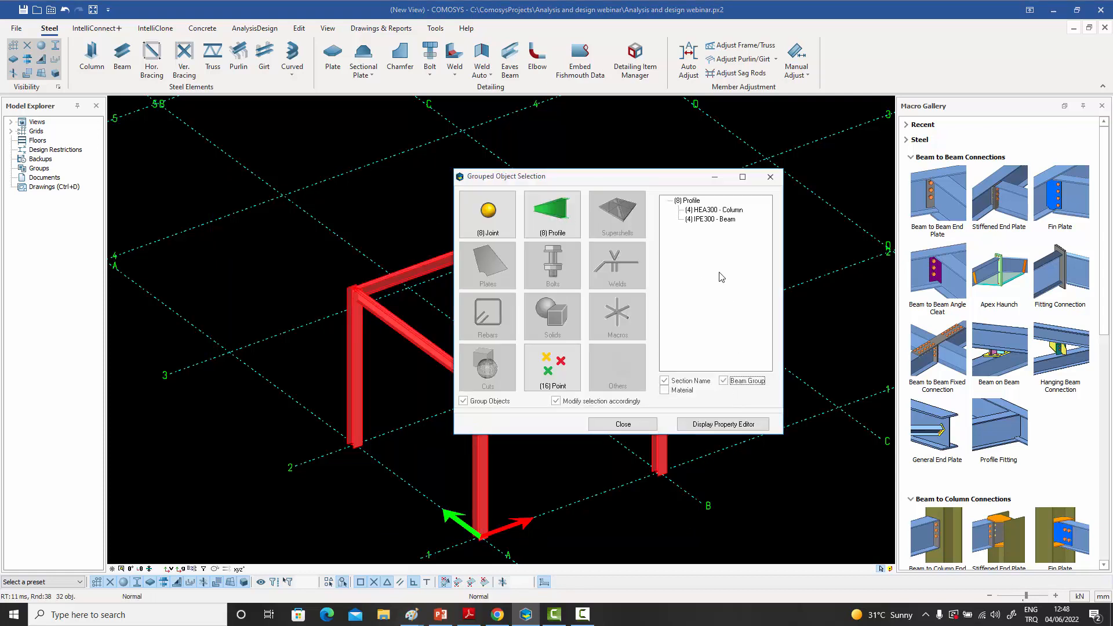
double_click(712, 219)
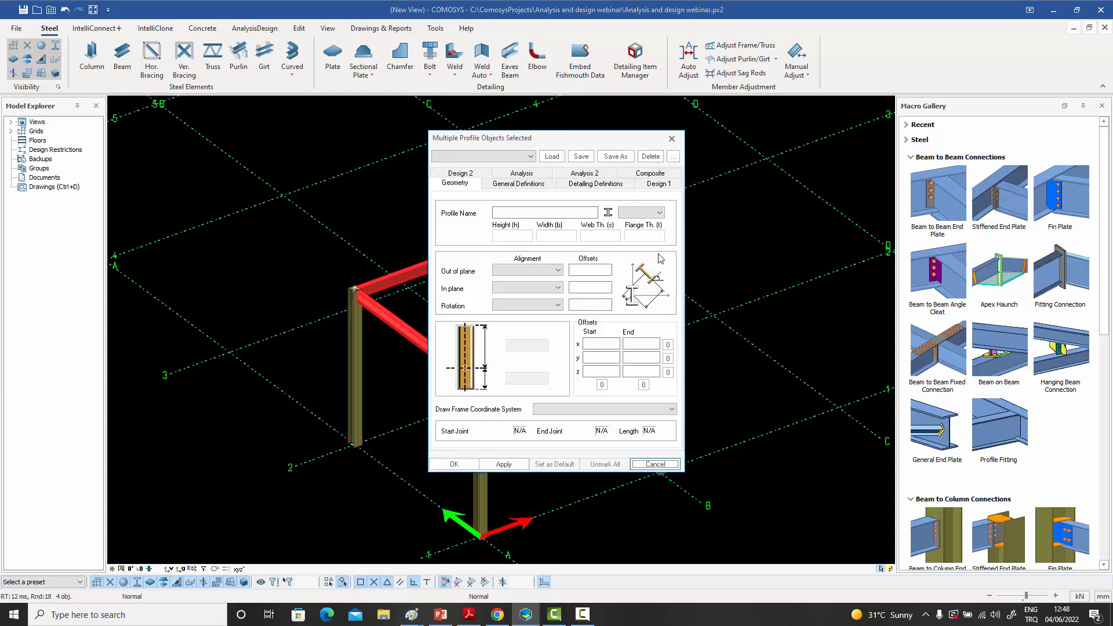
click(680, 143)
middle_drag(601, 251, 621, 238)
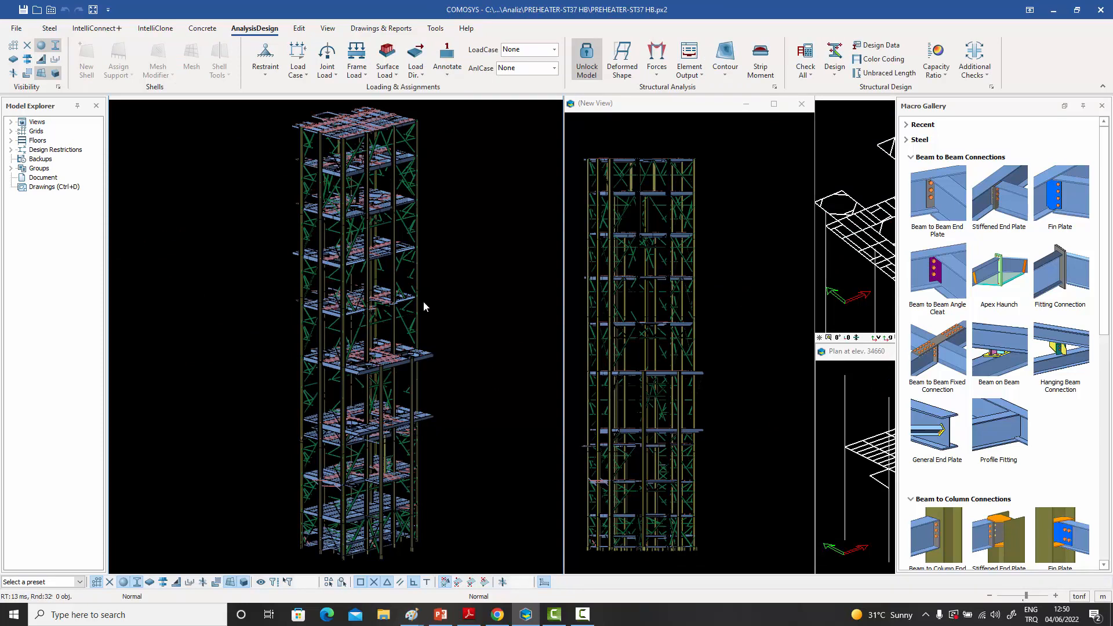
- Window-select the middle storeys of the preheater tower and narrow the selection to the horizontal braces, grouping profiles by beam group only
middle_drag(424, 301, 426, 305)
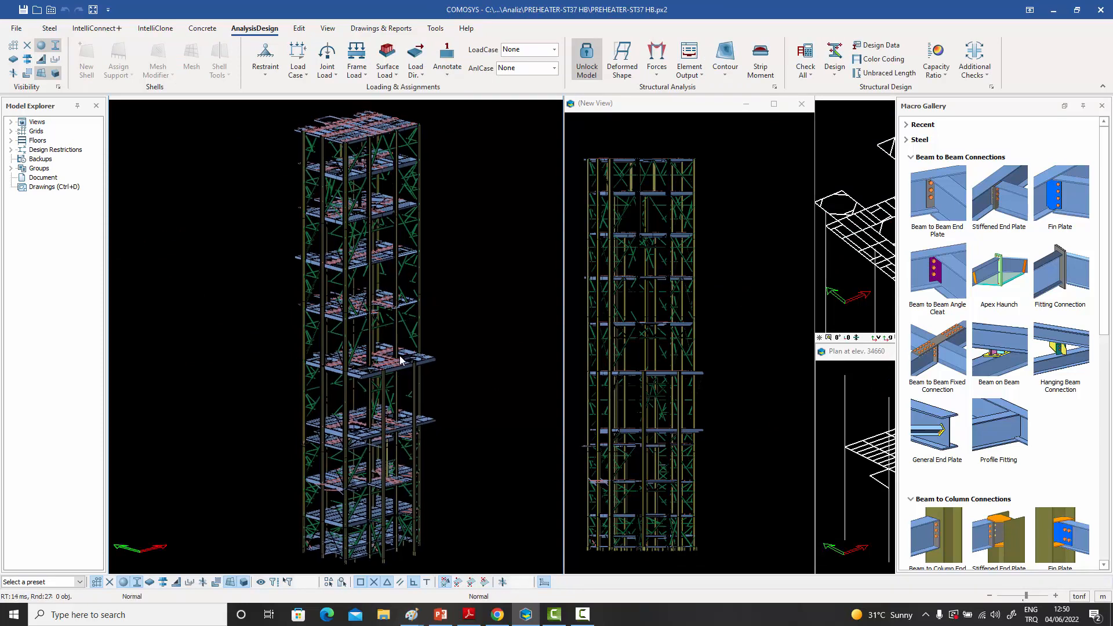
drag(451, 389, 282, 205)
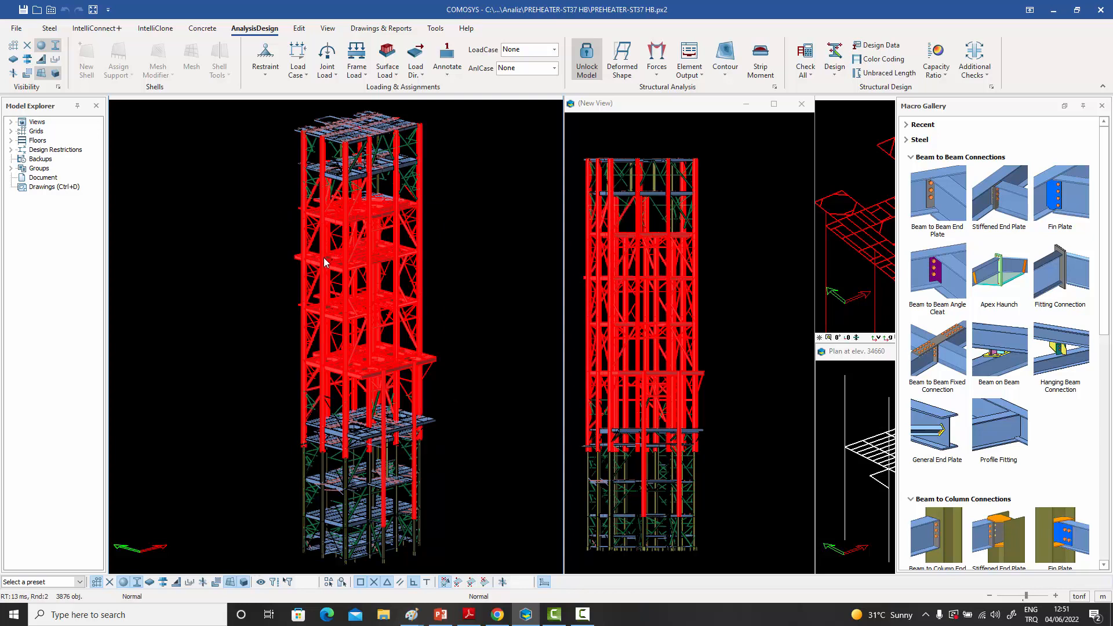
double_click(409, 325)
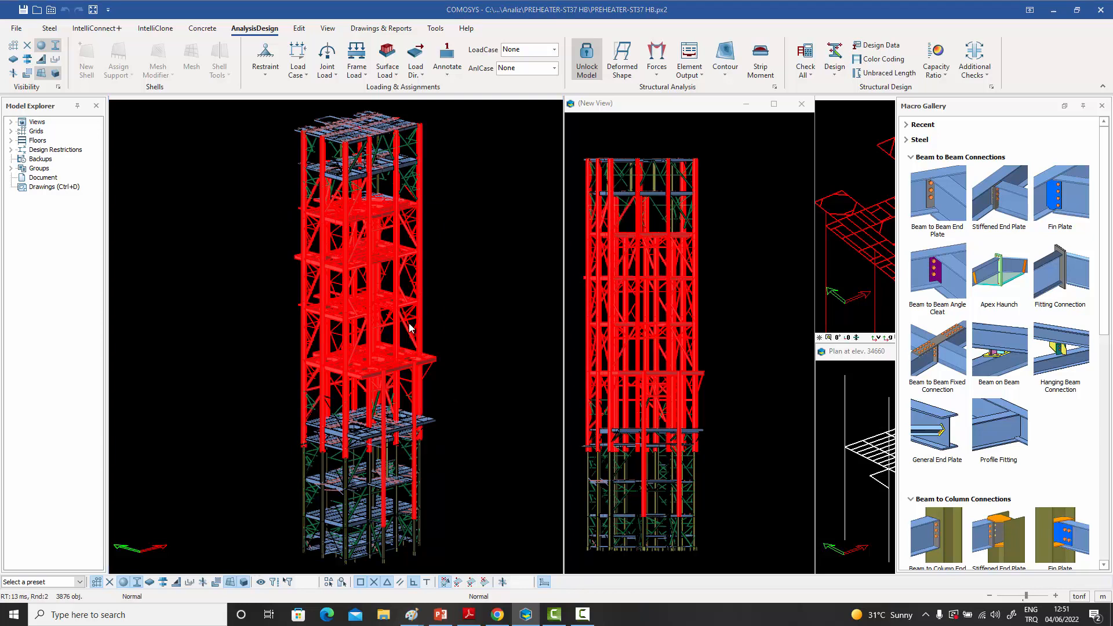
click(550, 219)
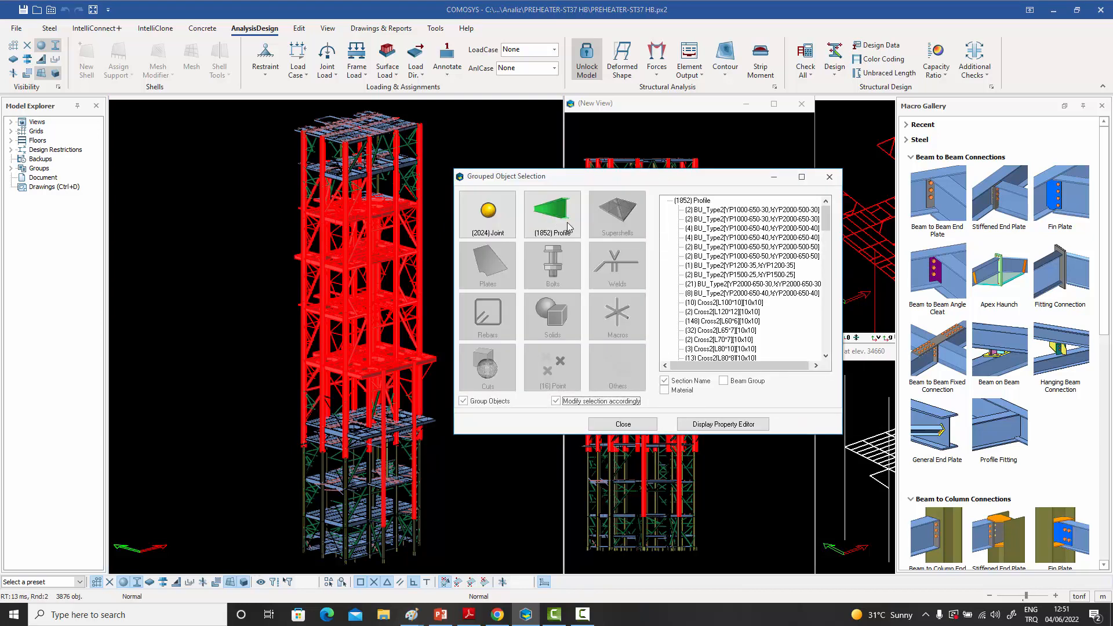
click(664, 381)
click(724, 382)
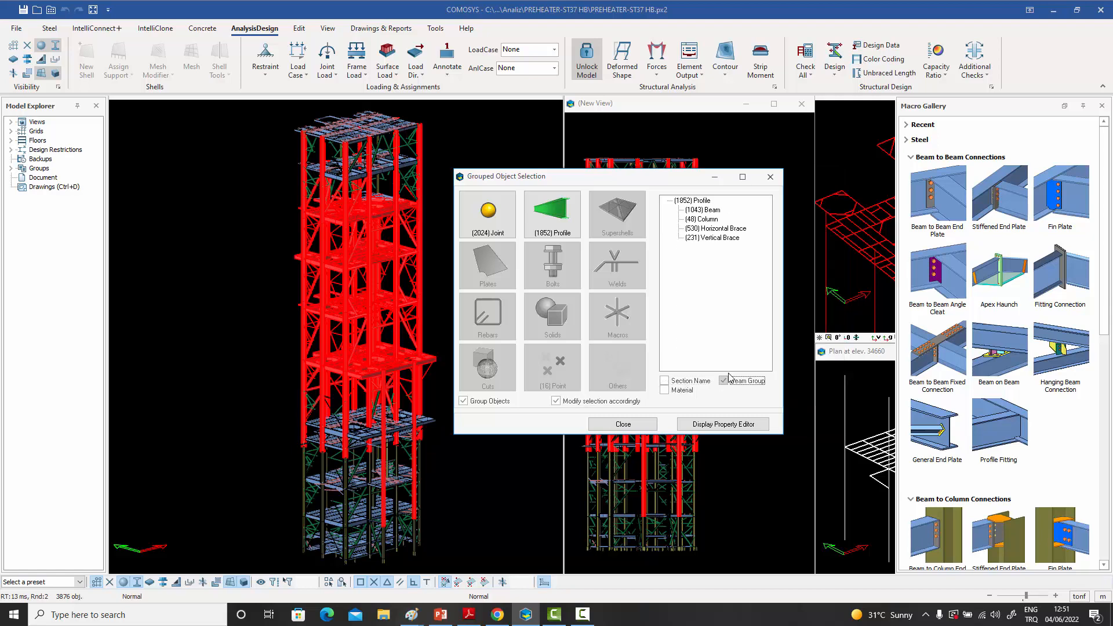
click(718, 231)
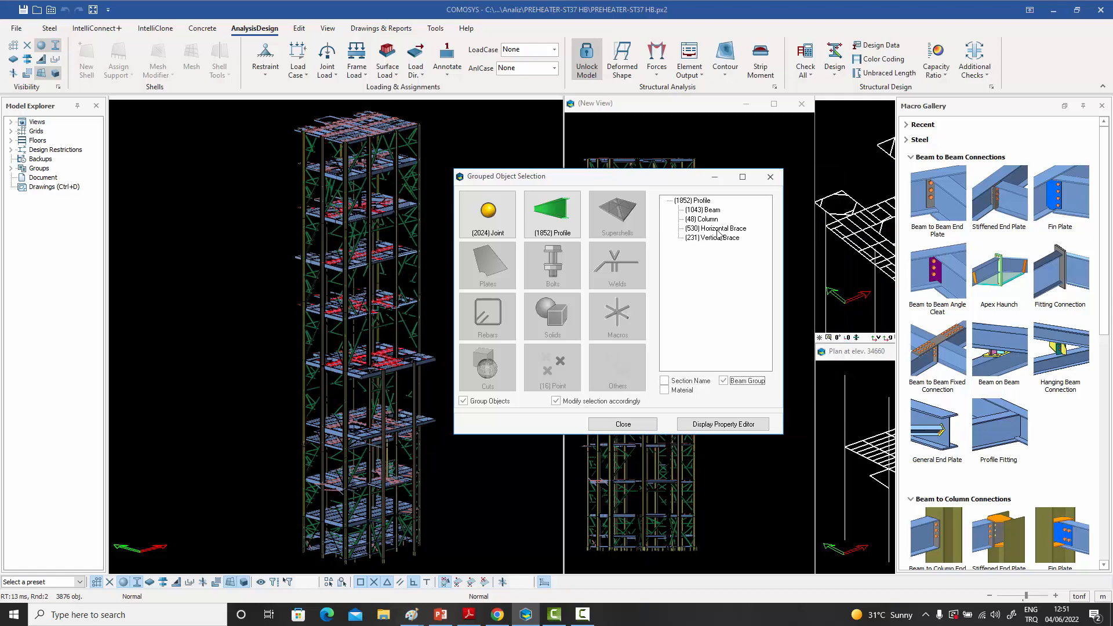
- Open the shared properties of the selected horizontal braces and close them without changes
click(770, 177)
double_click(493, 250)
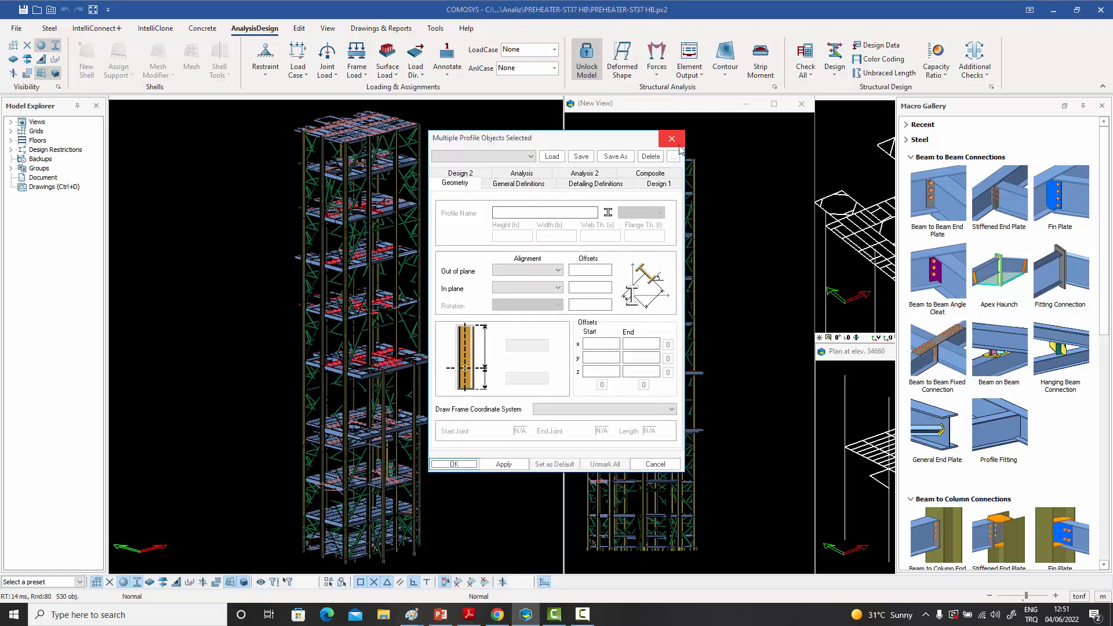
click(674, 144)
- Examine the selected horizontal braces on the preheater tower's floors from close up
scroll(384, 329, up, 8)
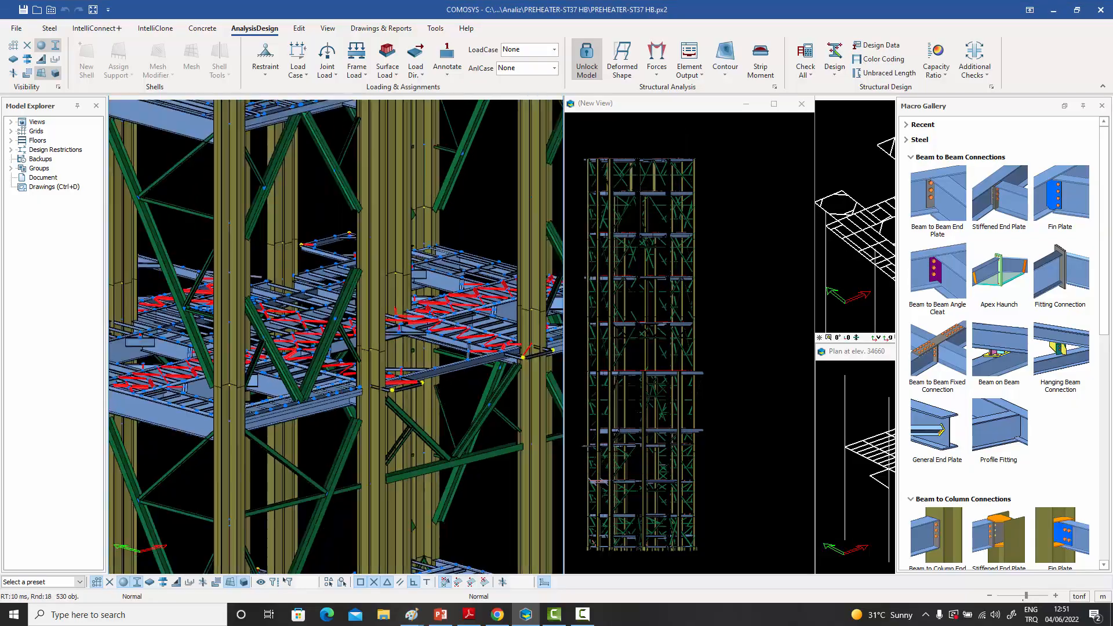
middle_drag(391, 342, 371, 371)
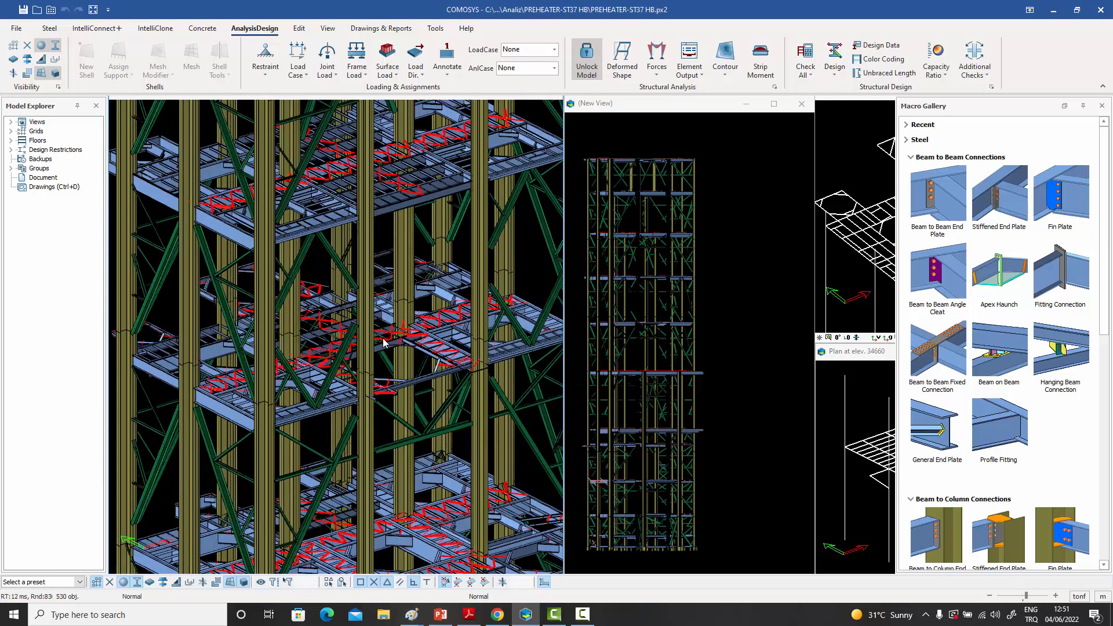
middle_drag(385, 344, 359, 396)
scroll(373, 377, down, 1)
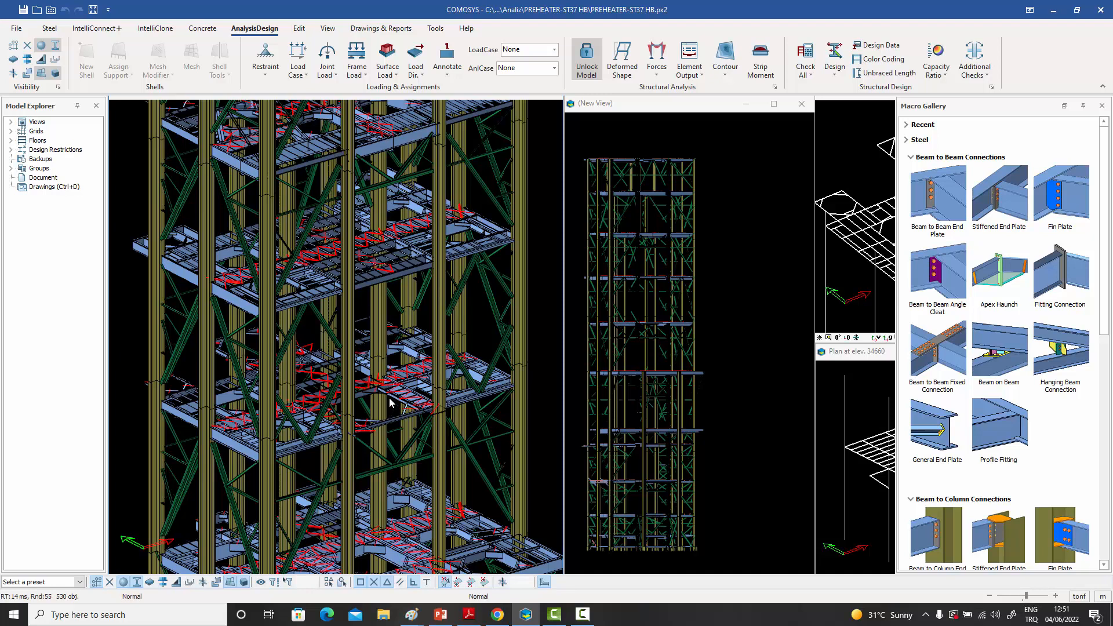
scroll(391, 408, up, 3)
mouse_move(391, 408)
middle_down()
mouse_move(401, 339)
mouse_move(405, 361)
mouse_move(411, 346)
middle_up()
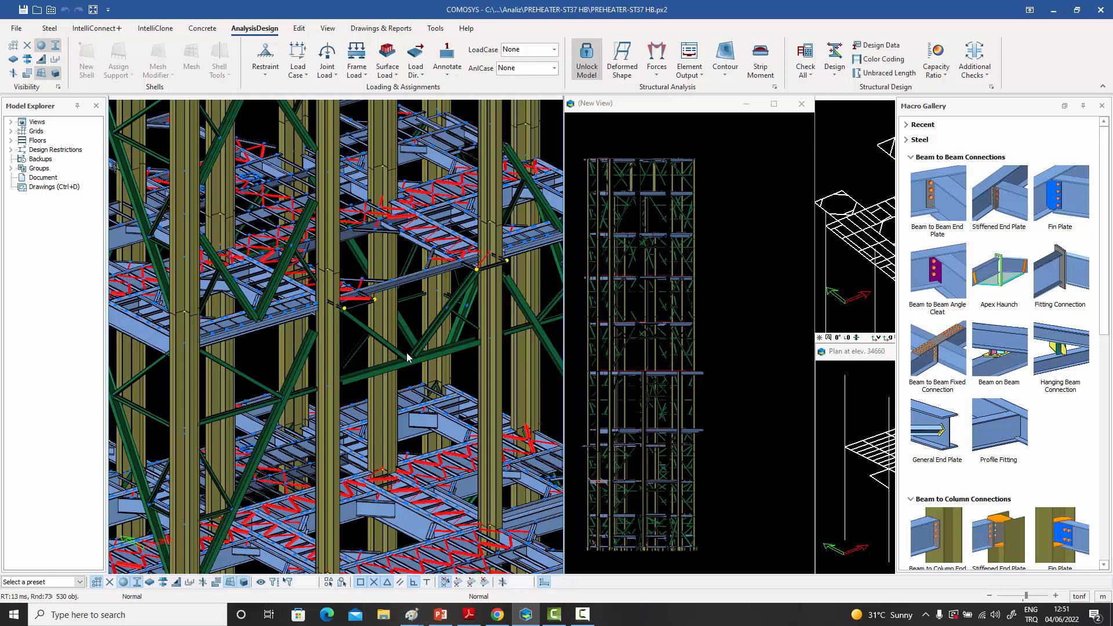
click(50, 29)
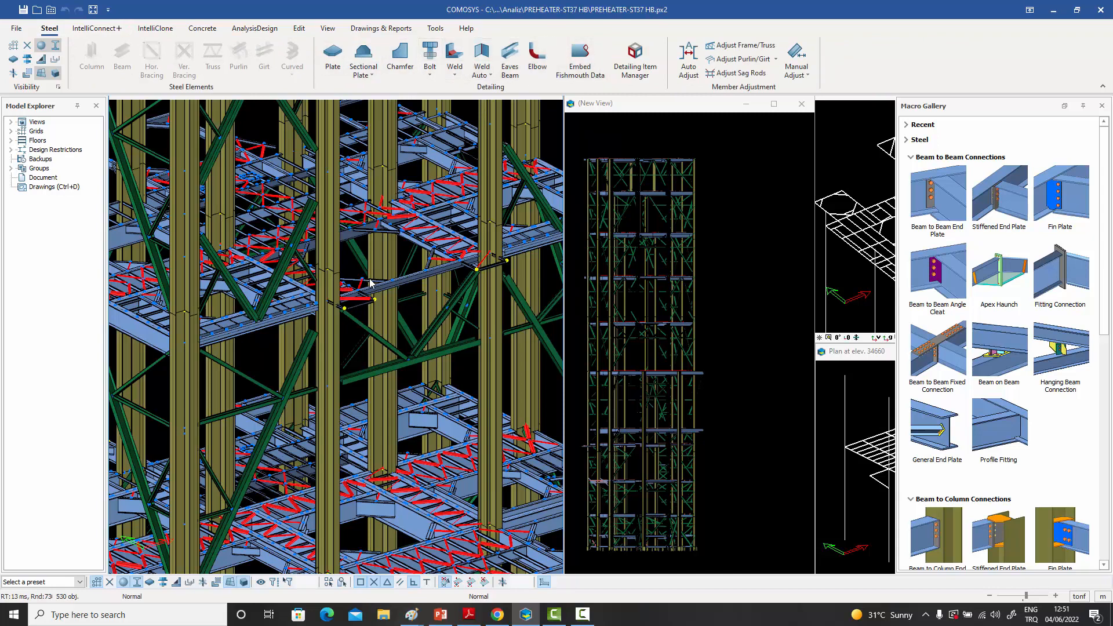
scroll(369, 283, down, 2)
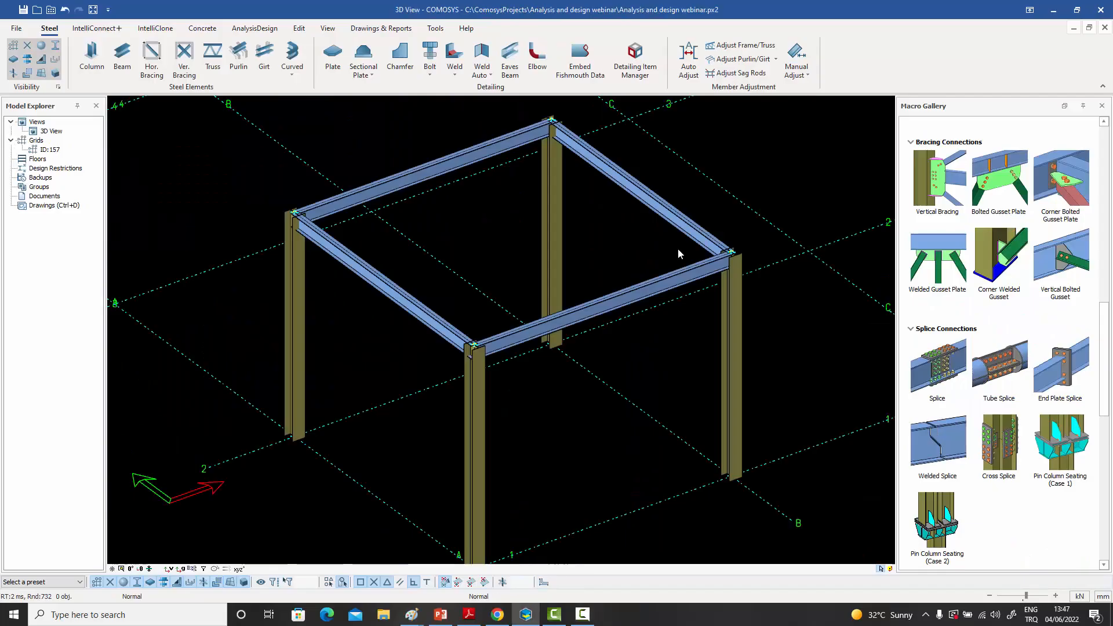
- In the frame model, add a beam between the midpoints of the grid 1 and grid 2 beams, and one from its midpoint to the grid B beam's midpoint
middle_drag(678, 249, 678, 256)
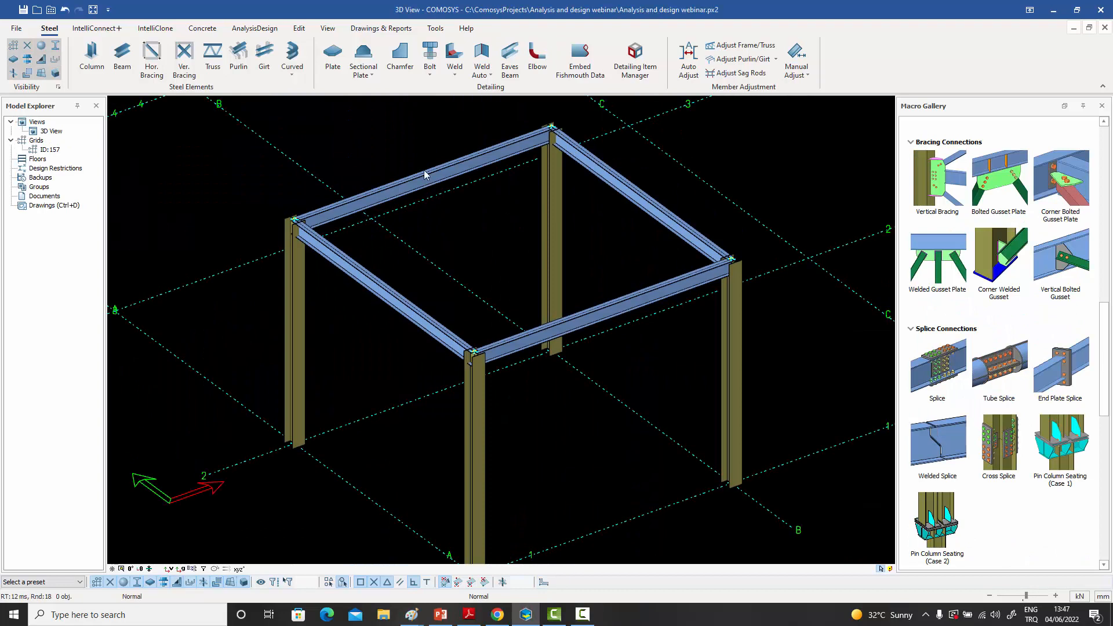
click(121, 58)
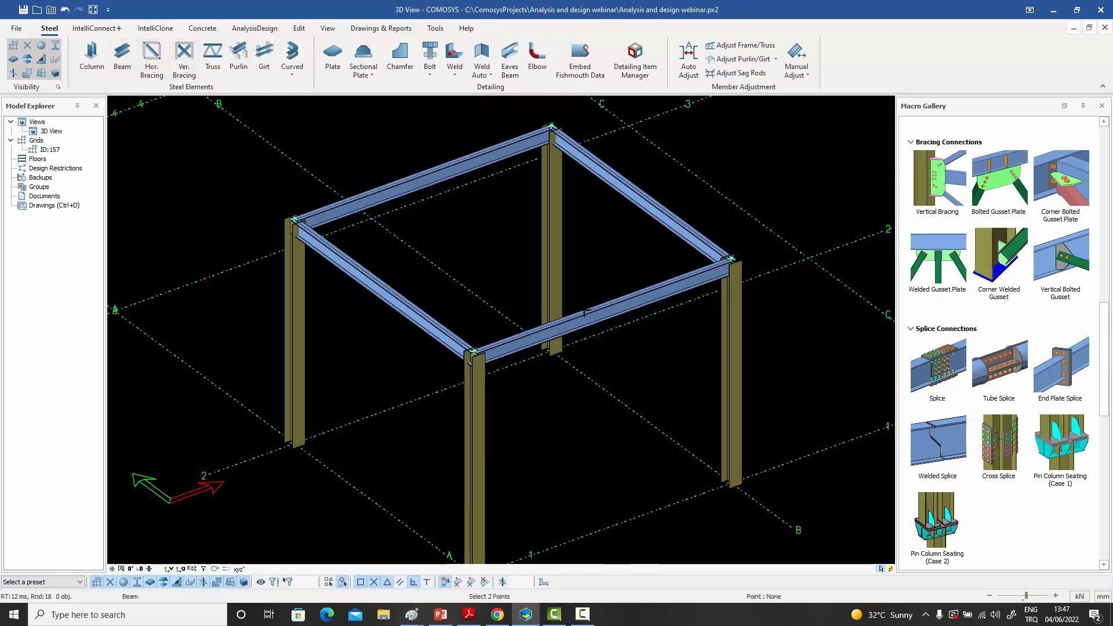
click(600, 306)
click(424, 174)
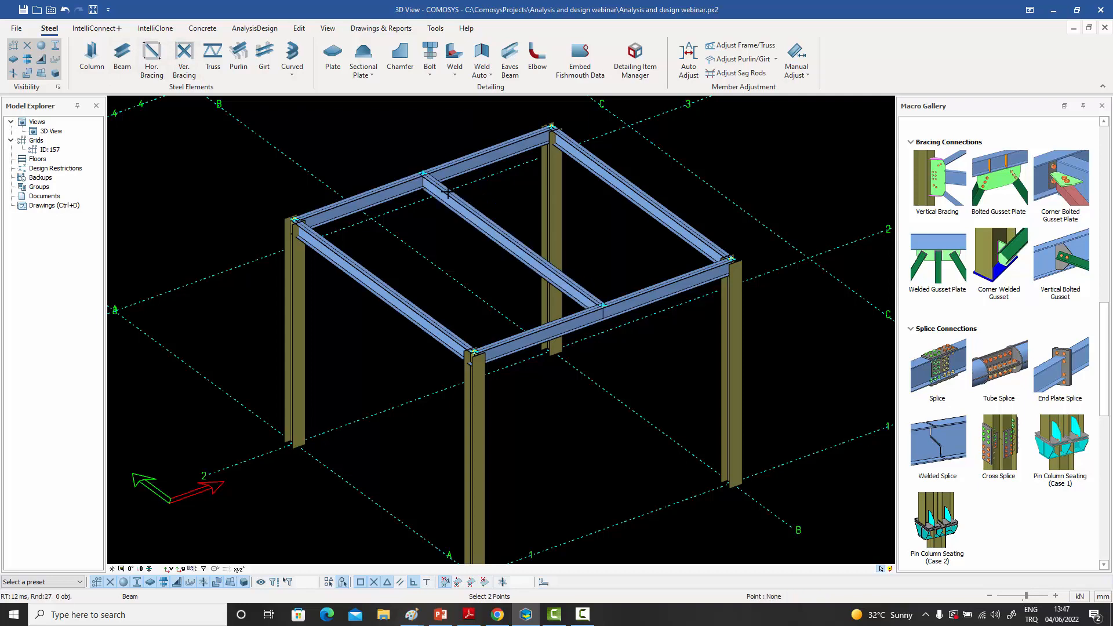
click(513, 238)
click(641, 195)
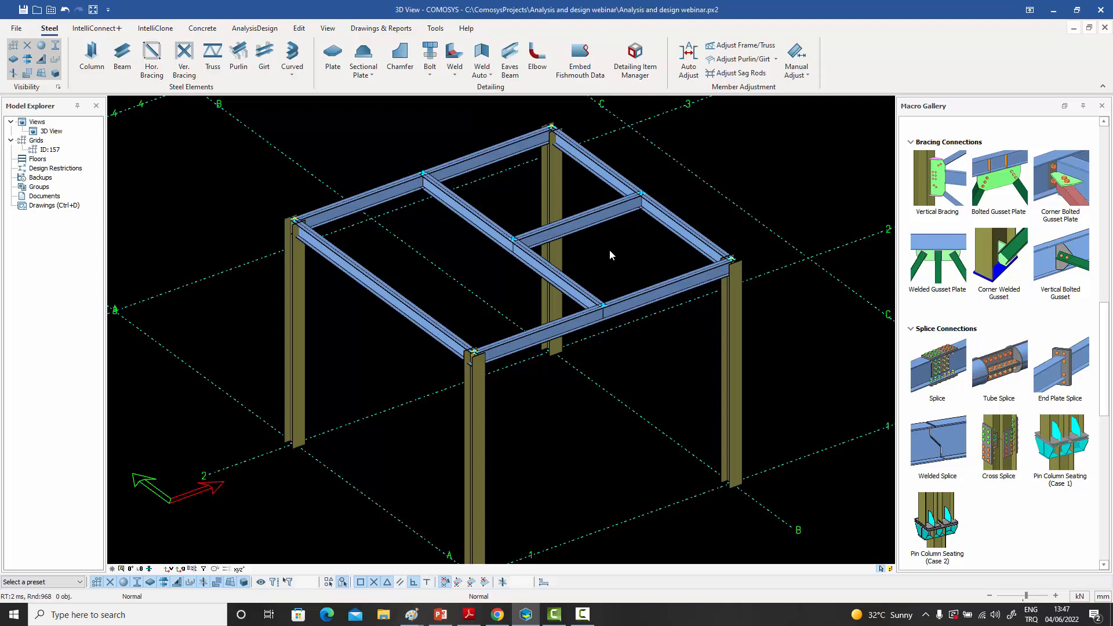
- Review the Auto Snap settings without changing them, and highlight the beam between A-1 and B-1
click(328, 582)
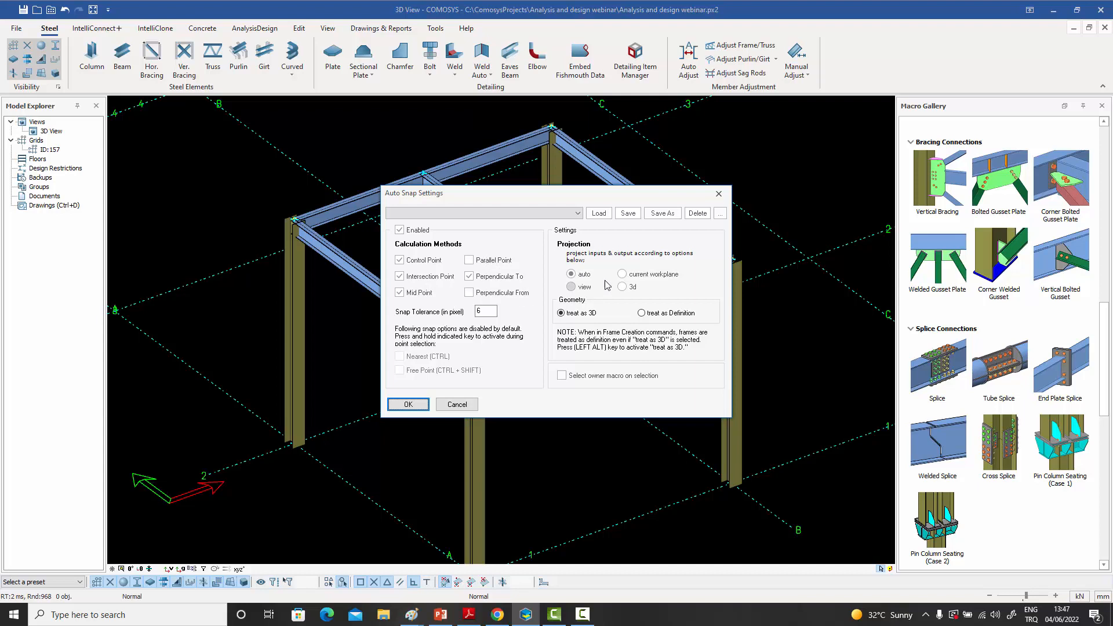
click(721, 197)
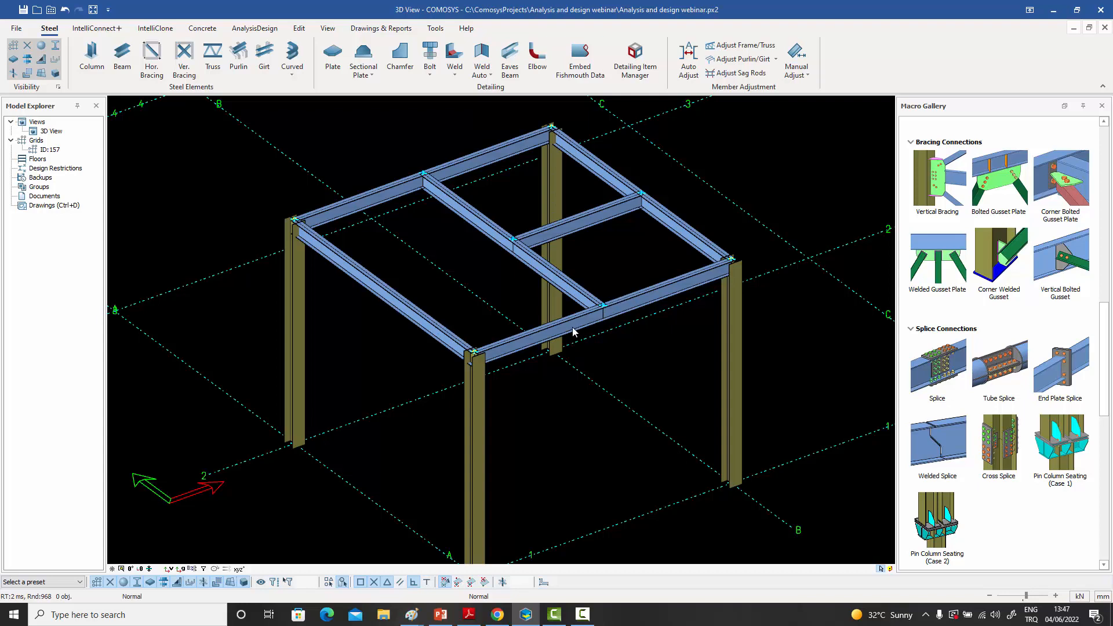
click(508, 351)
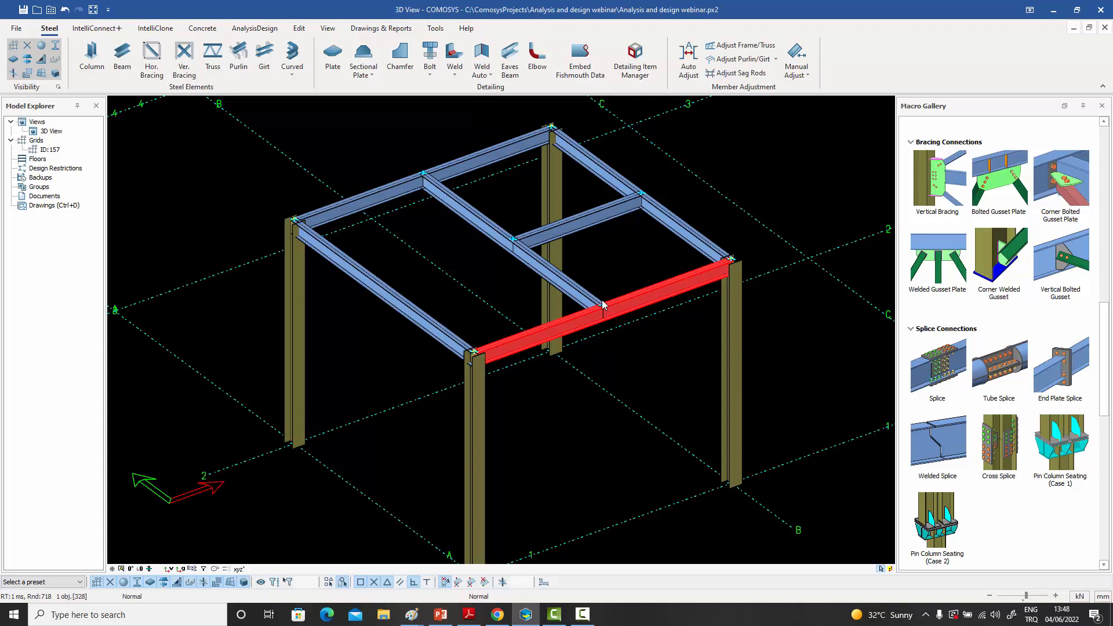
click(419, 134)
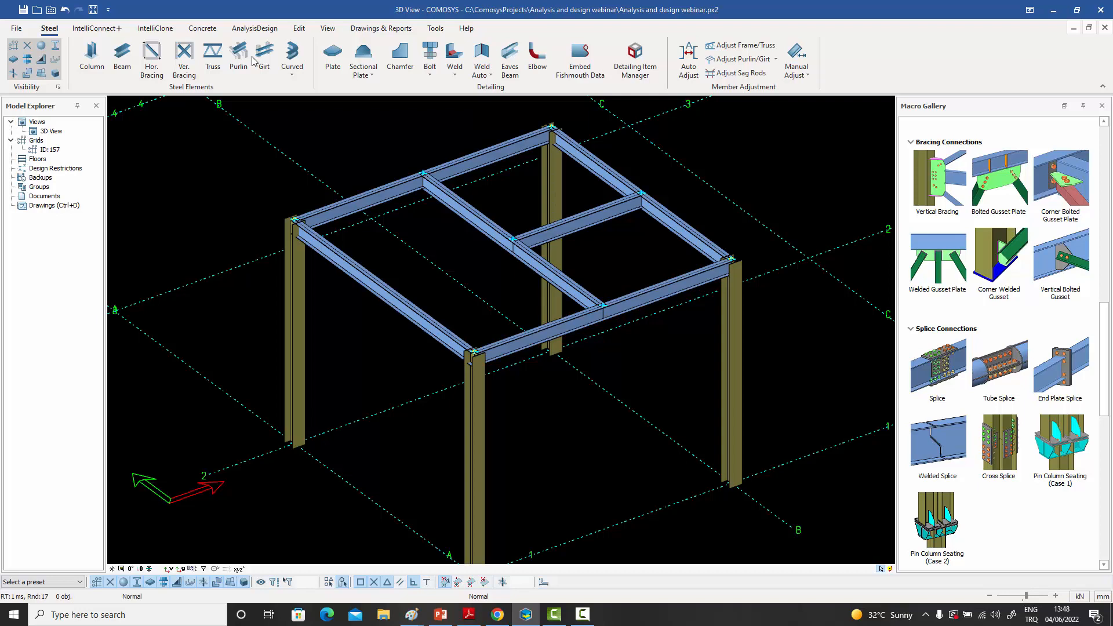
- Model a secondary beam from grid 1 to grid 2, halfway between the grid A beam and the middle beam
click(122, 56)
click(539, 328)
click(359, 196)
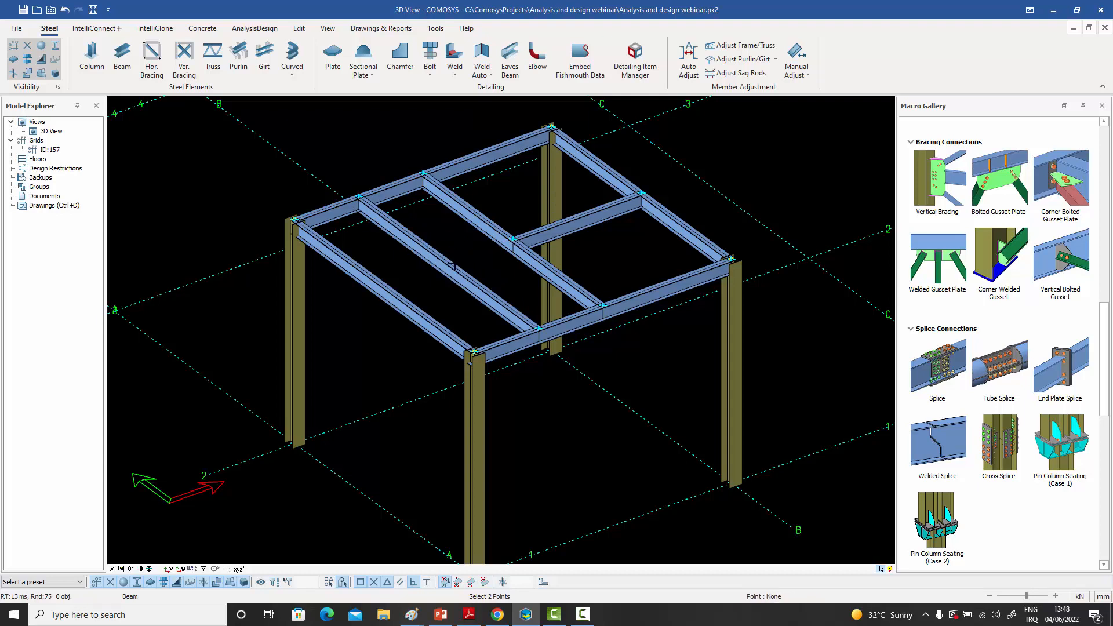
- Add two short beams from the new secondary beam: one between its midpoint and the middle beam's, one perpendicular to the grid A beam at Y 4500
click(449, 262)
click(514, 238)
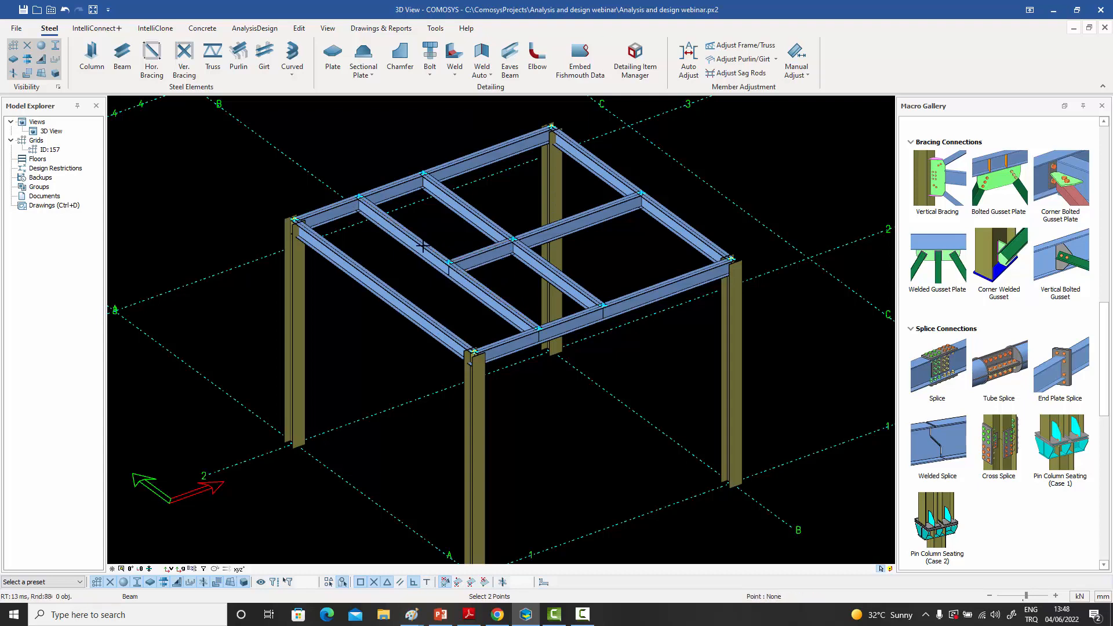
click(340, 252)
key(Escape)
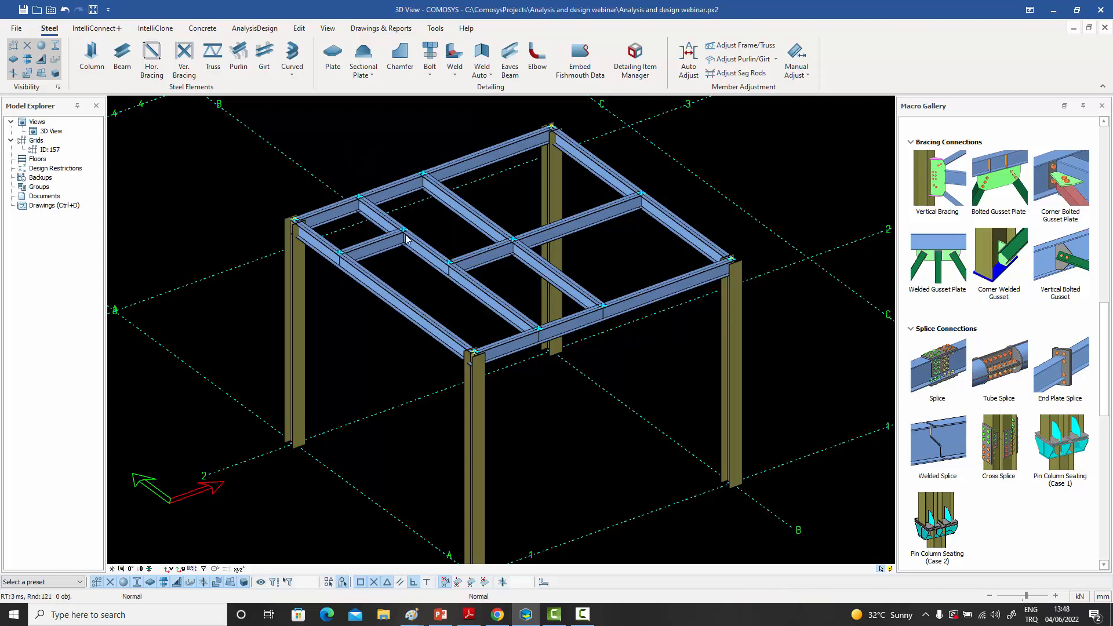
scroll(364, 249, up, 3)
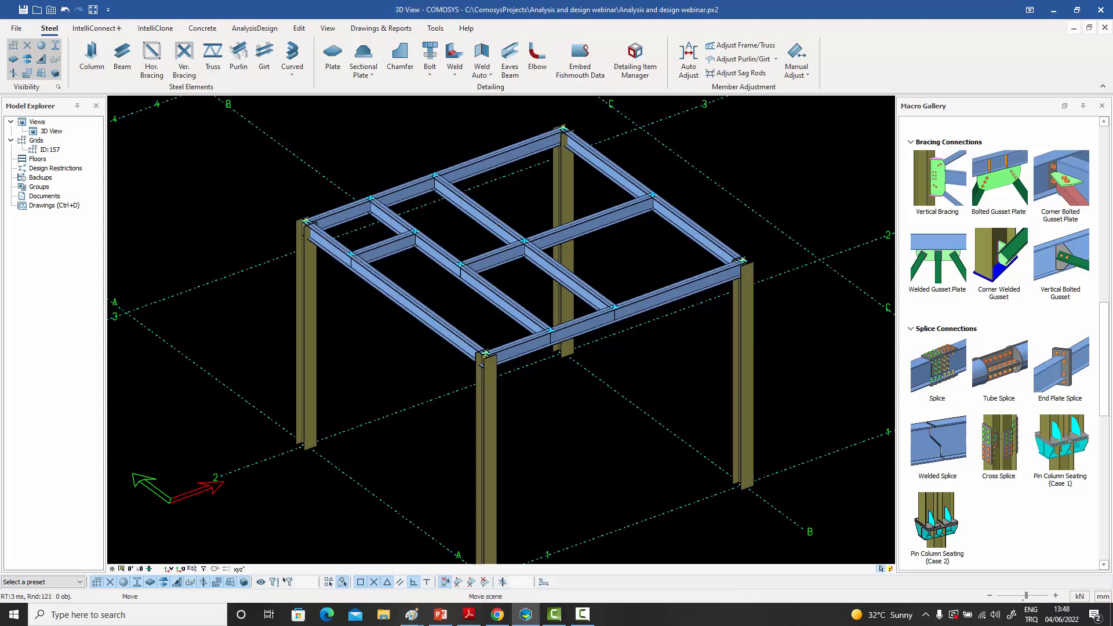
middle_drag(367, 261, 364, 271)
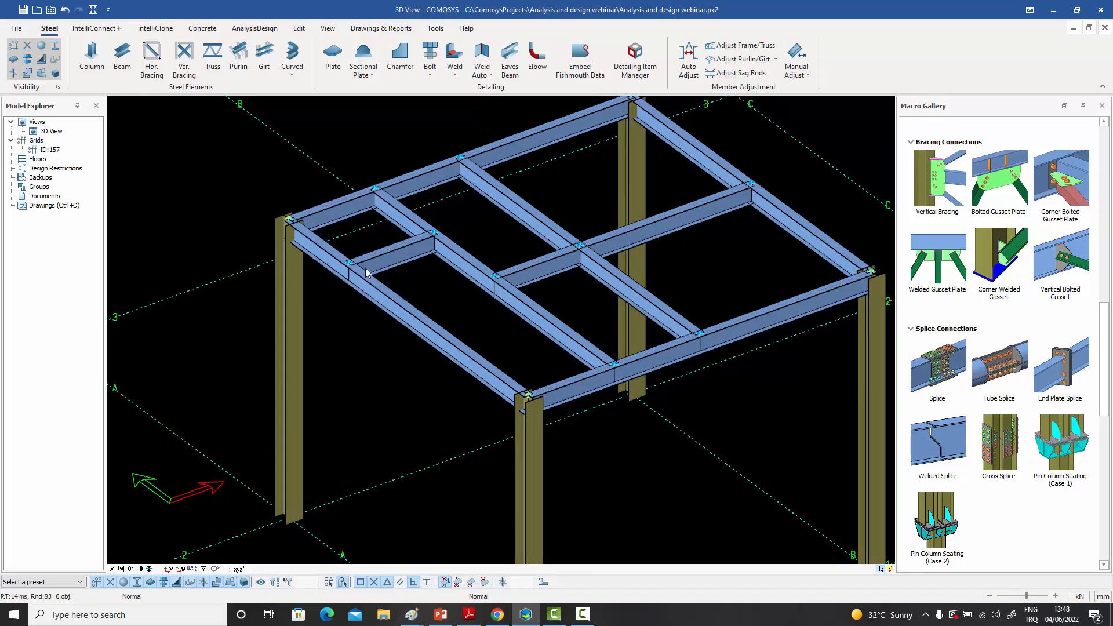
middle_drag(446, 192, 460, 221)
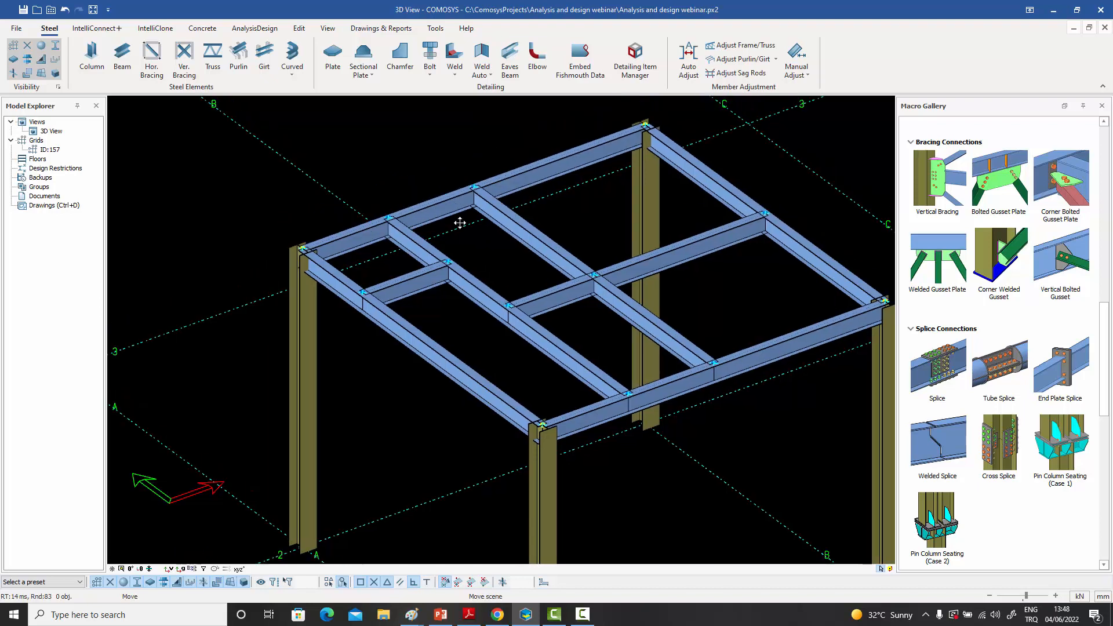
scroll(303, 265, up, 5)
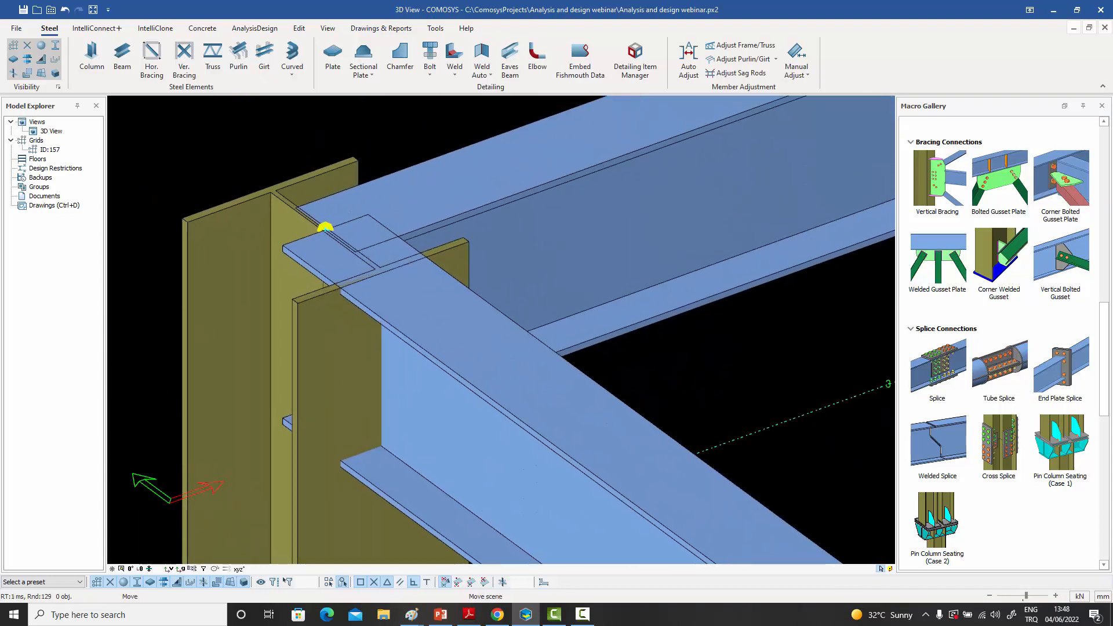
click(335, 65)
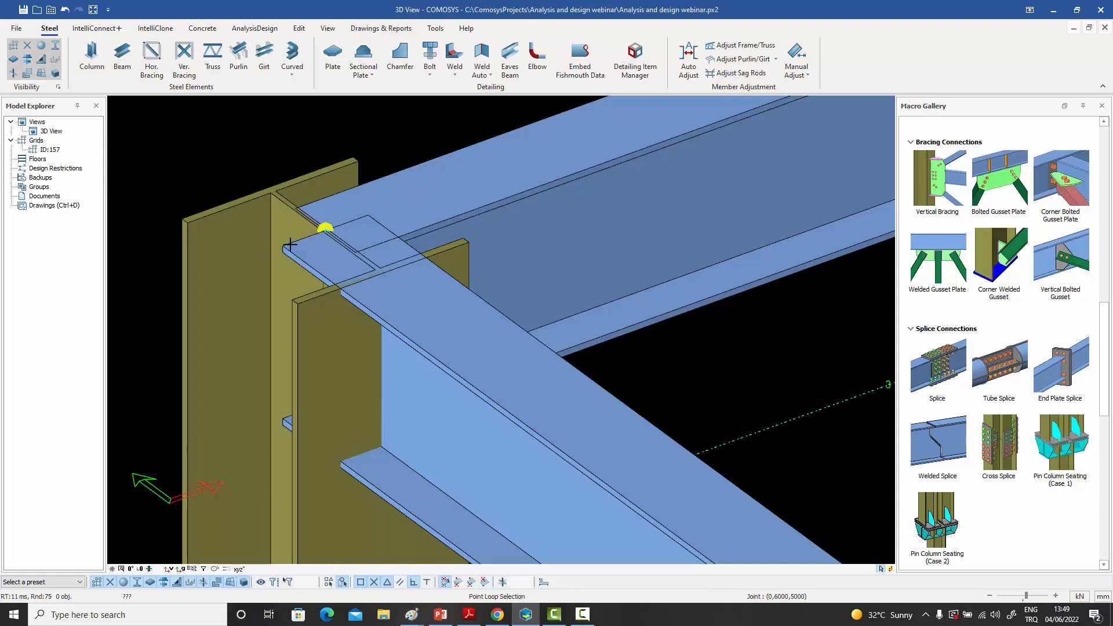
right_click(264, 150)
click(274, 157)
scroll(274, 159, down, 6)
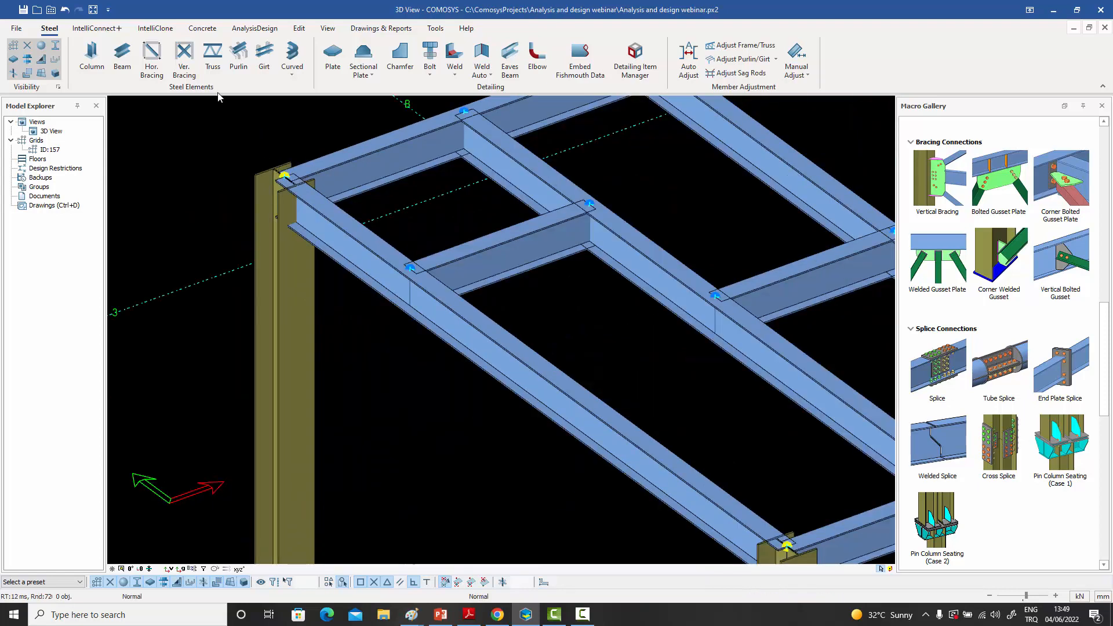
- Add a diagonal beam from the top of the A-2 column to the secondary beam's joint with the short beam at Y 4500
click(125, 61)
scroll(250, 235, up, 4)
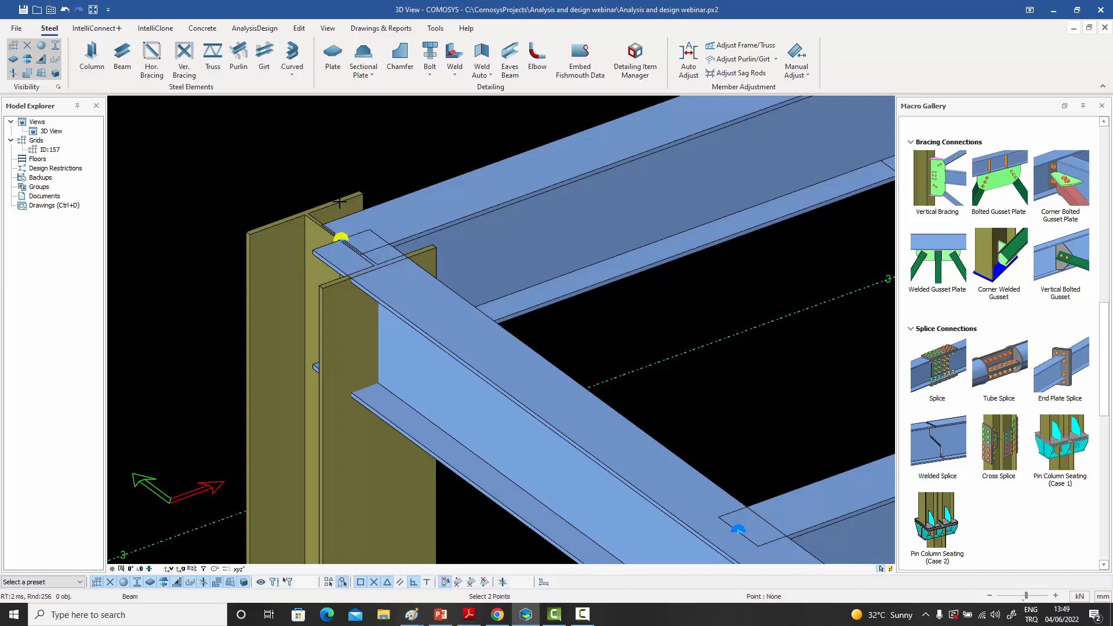
scroll(328, 210, down, 4)
scroll(328, 209, down, 5)
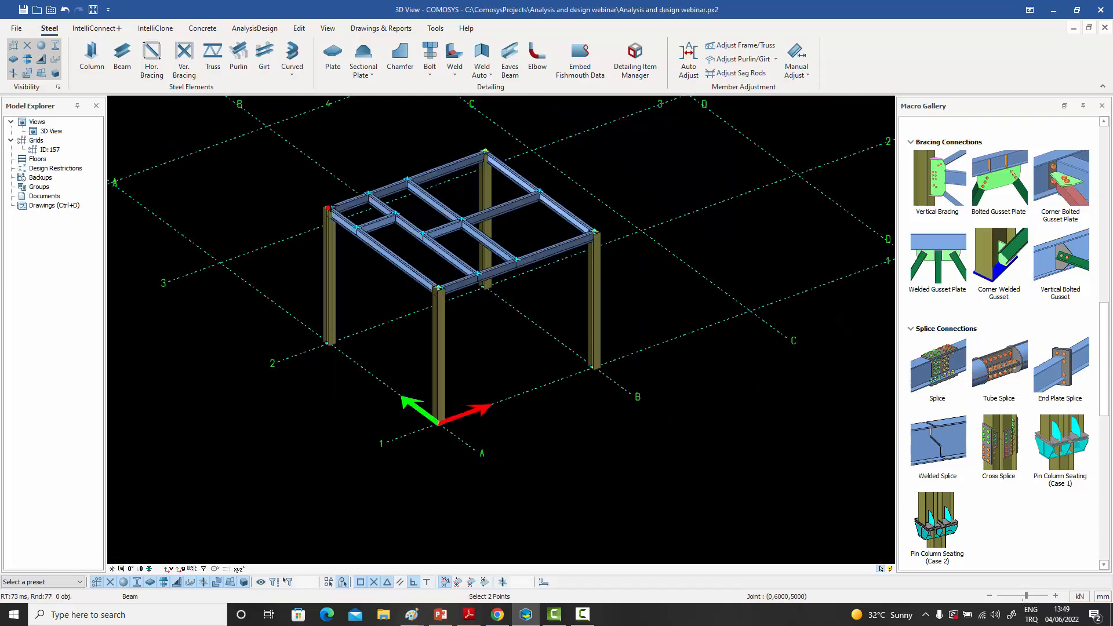
scroll(455, 206, up, 2)
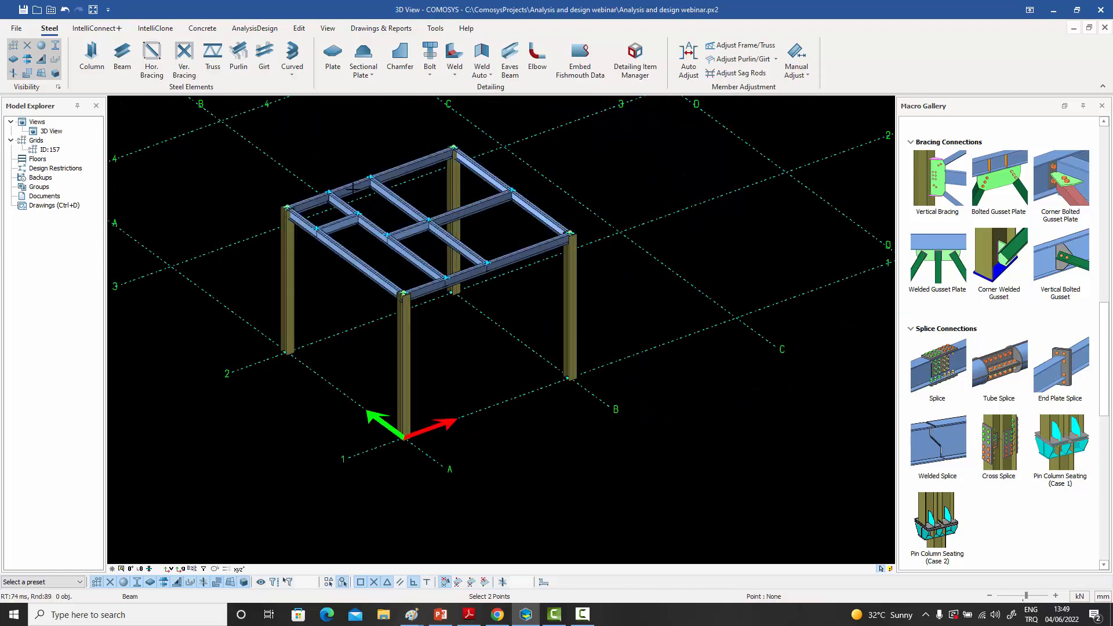
click(287, 207)
click(358, 213)
right_click(329, 166)
click(337, 171)
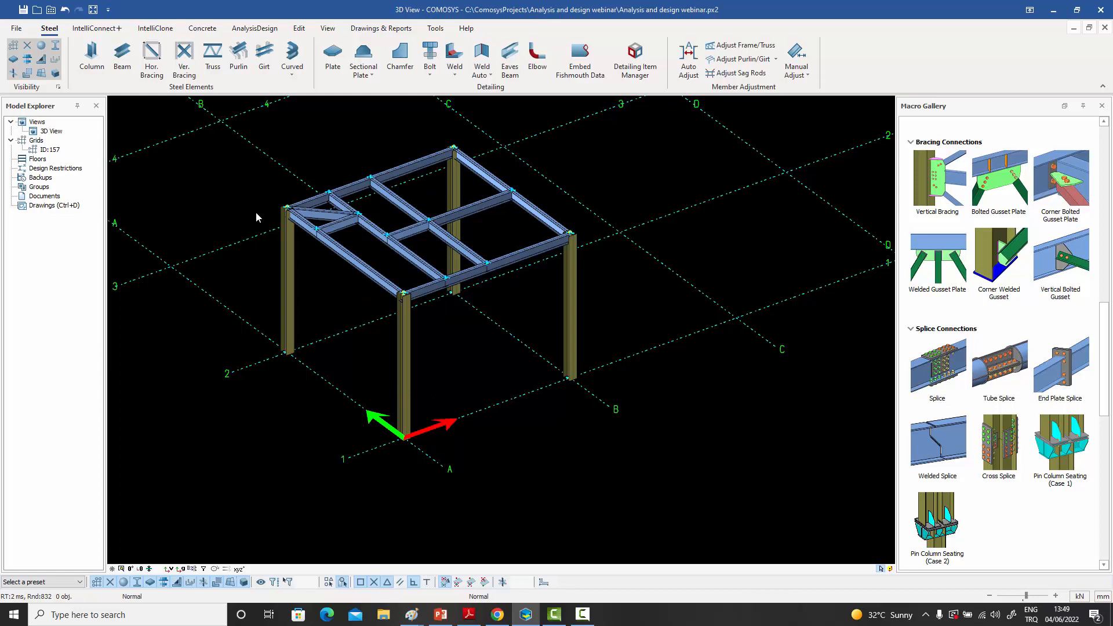
- Examine the joints where the beams meet the tops of the A-2 and B-2 columns
scroll(281, 194, up, 5)
scroll(284, 185, up, 3)
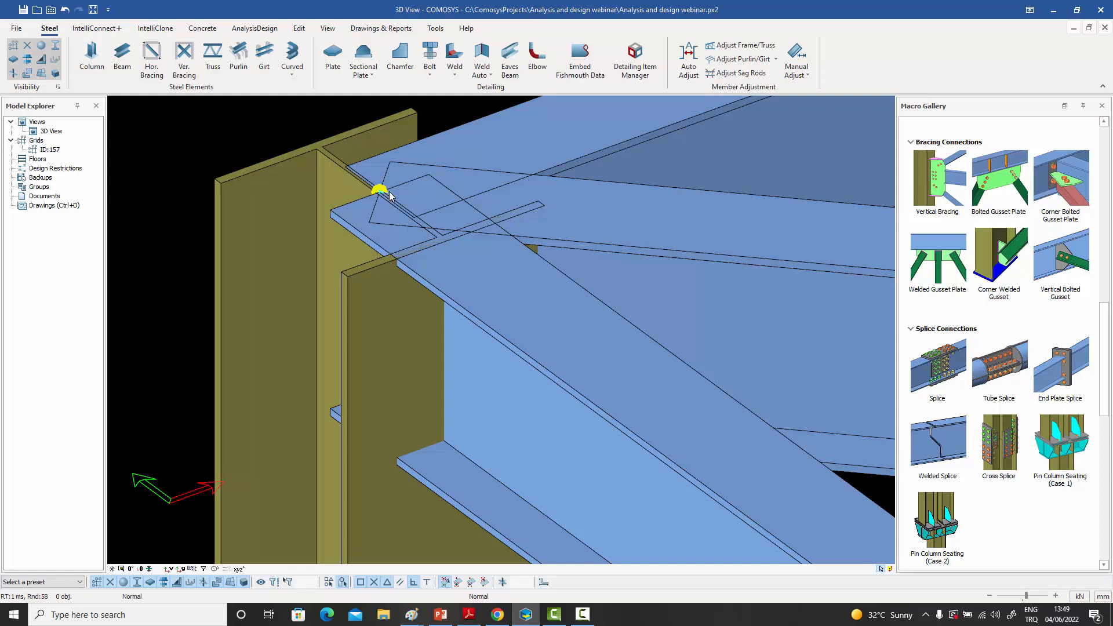
scroll(388, 195, down, 10)
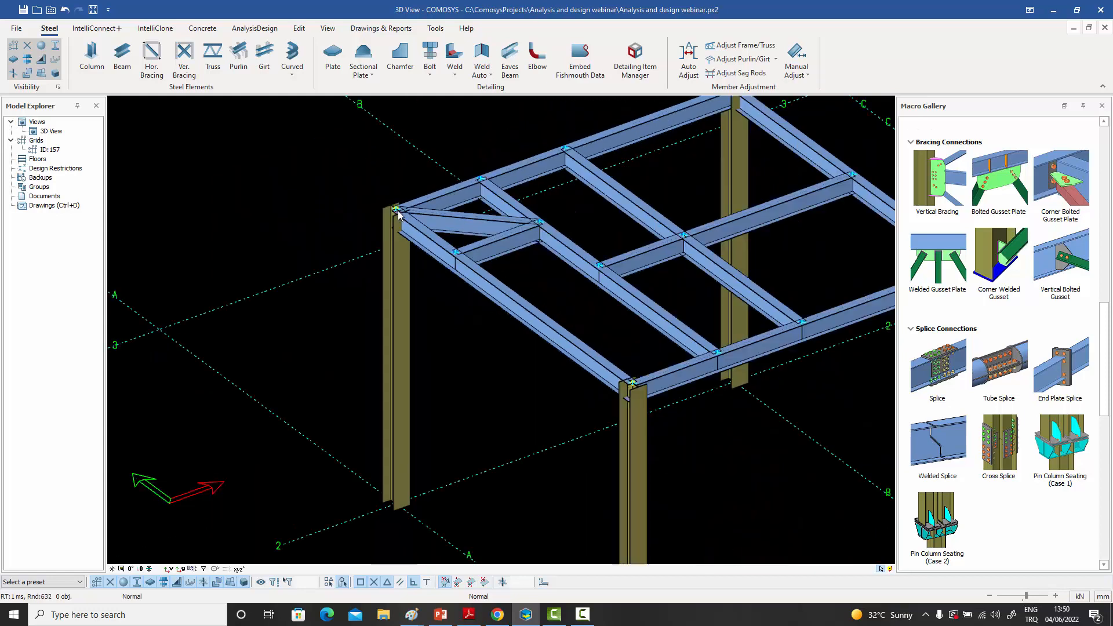
middle_drag(434, 221, 318, 229)
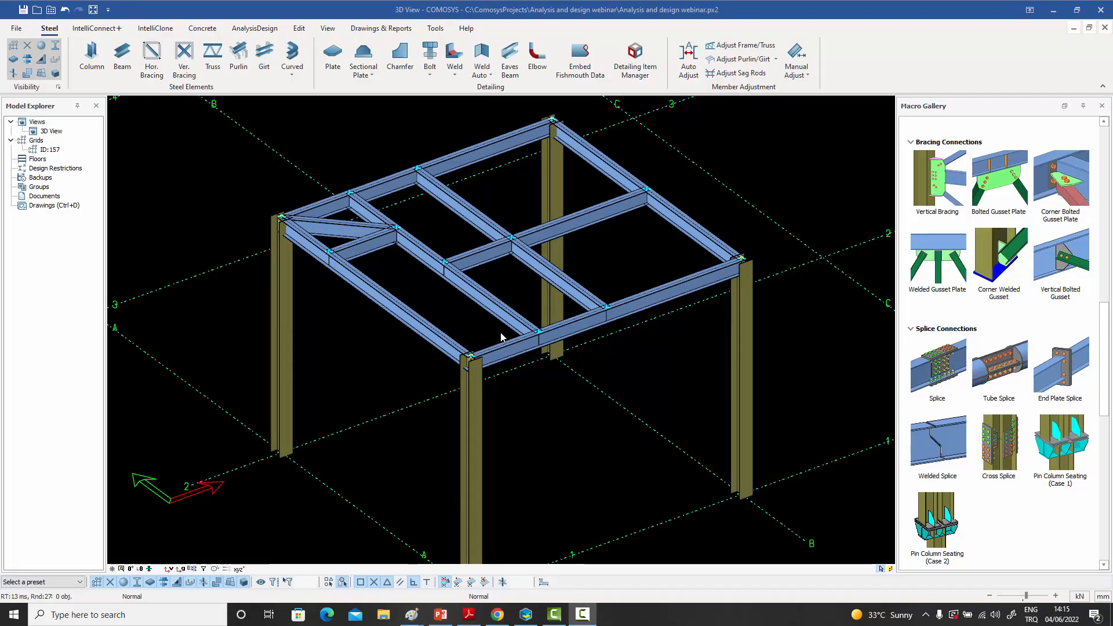
middle_drag(500, 337, 490, 349)
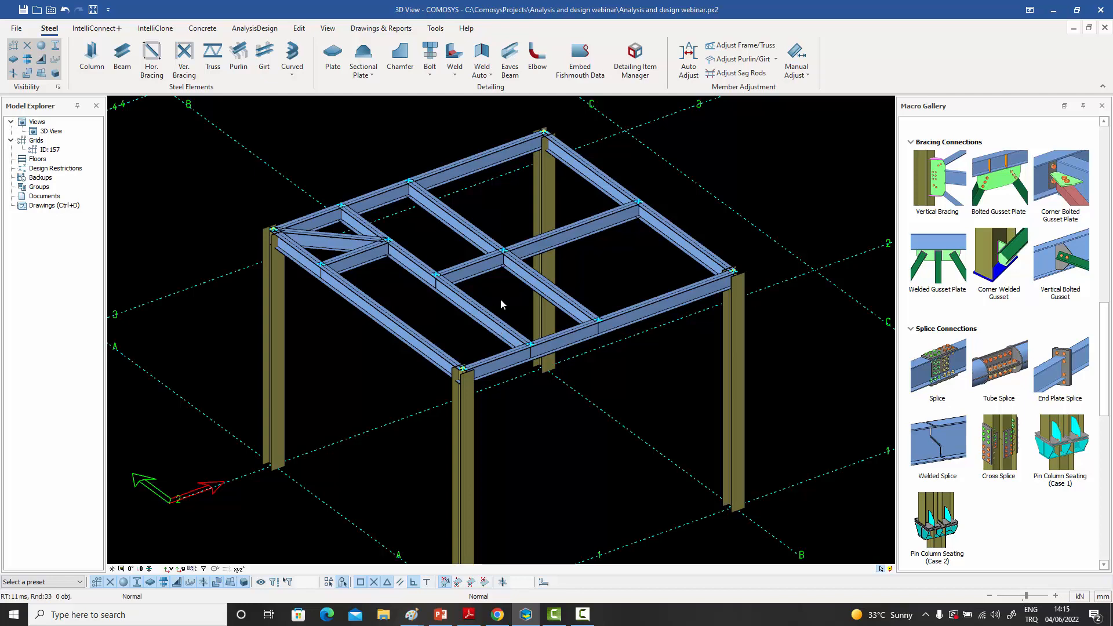
middle_drag(510, 268, 493, 304)
middle_drag(522, 238, 499, 264)
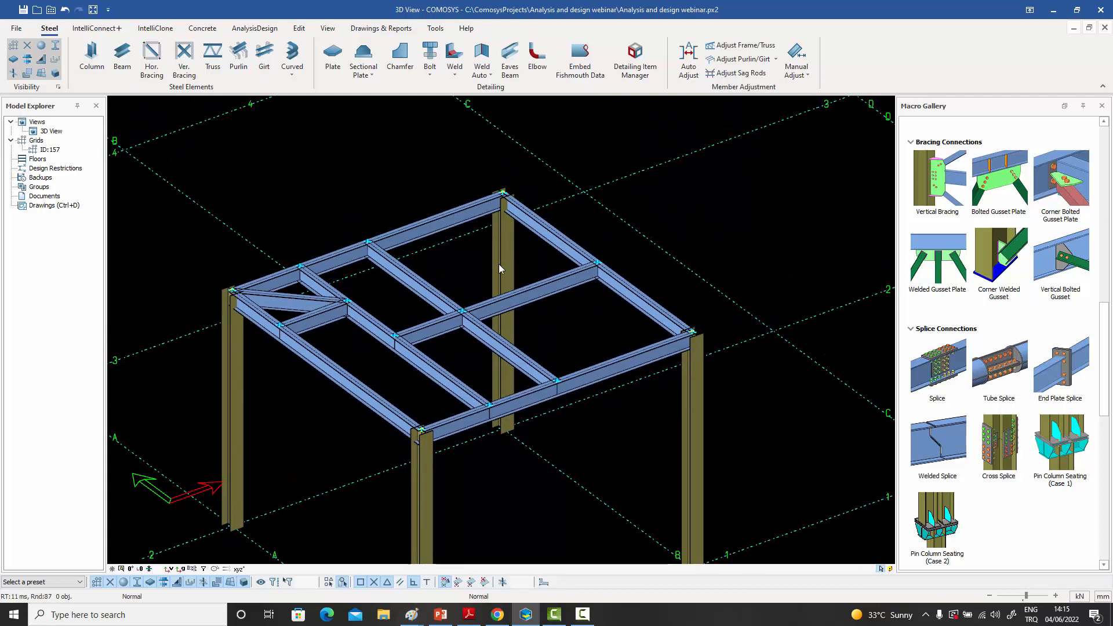
scroll(504, 195, up, 6)
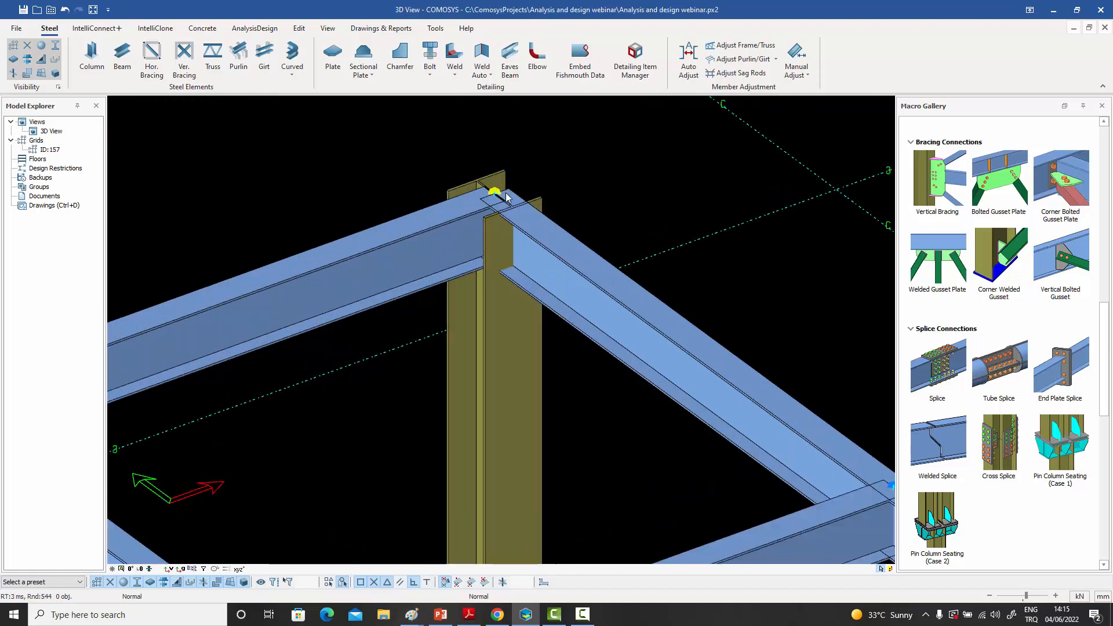
scroll(504, 195, up, 4)
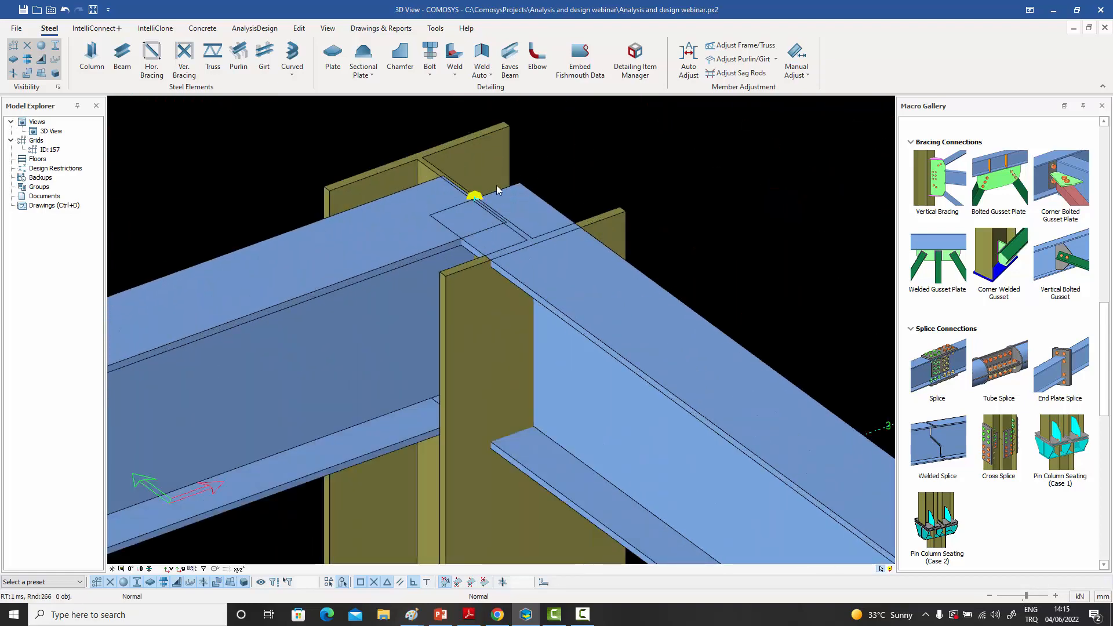
- Toggle the joint visibility off and back on while viewing the joint on top of the B-2 column
click(496, 189)
click(556, 158)
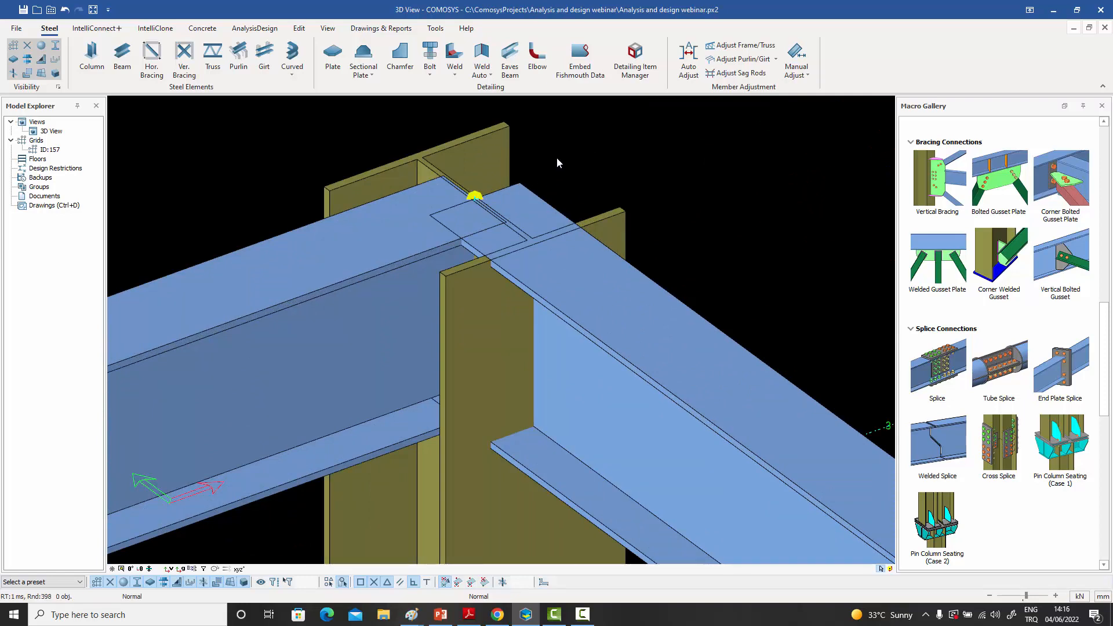
click(41, 48)
click(40, 48)
click(41, 49)
scroll(486, 192, down, 10)
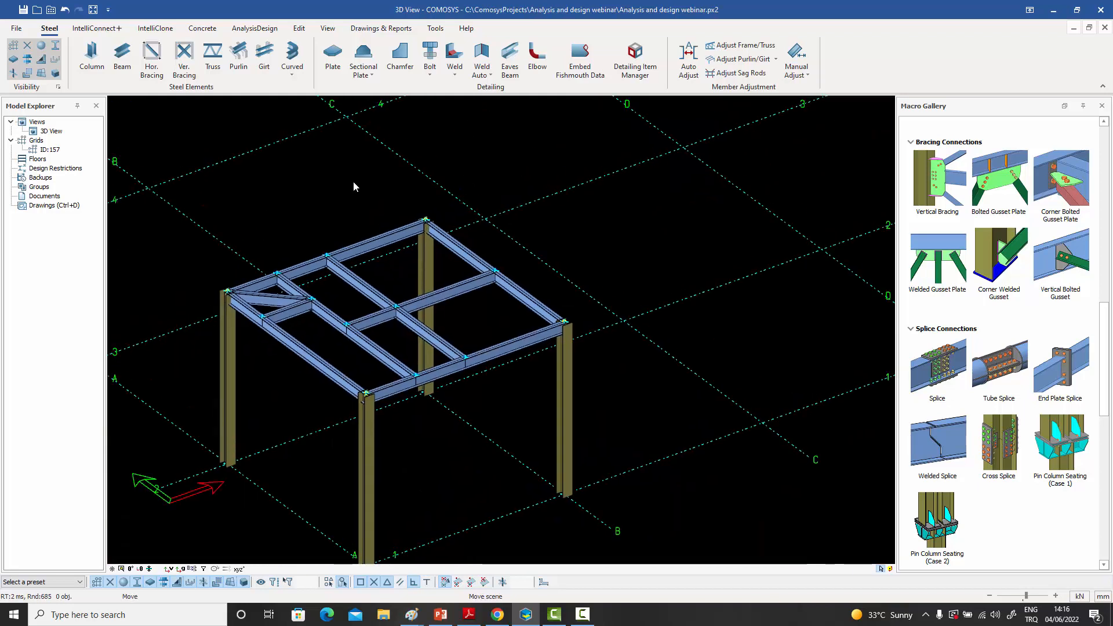
- Place a single column at grid intersection C-1, at point (12000,0,0)
click(91, 58)
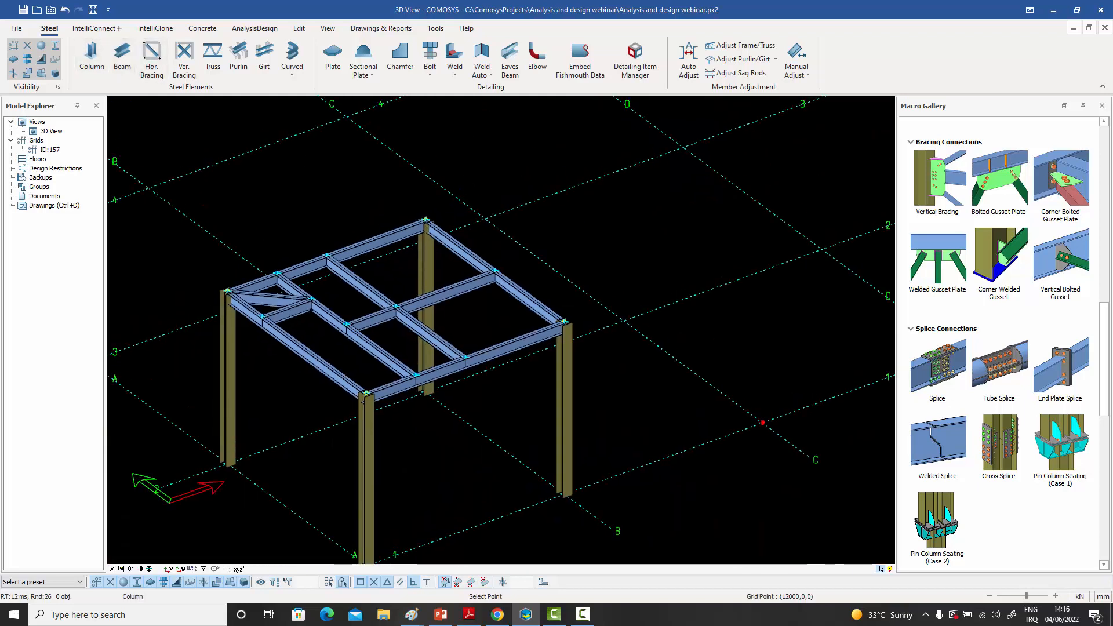
click(762, 422)
right_click(762, 365)
click(748, 374)
- Highlight the joints at the top and base of the new C-1 column
scroll(771, 255, up, 5)
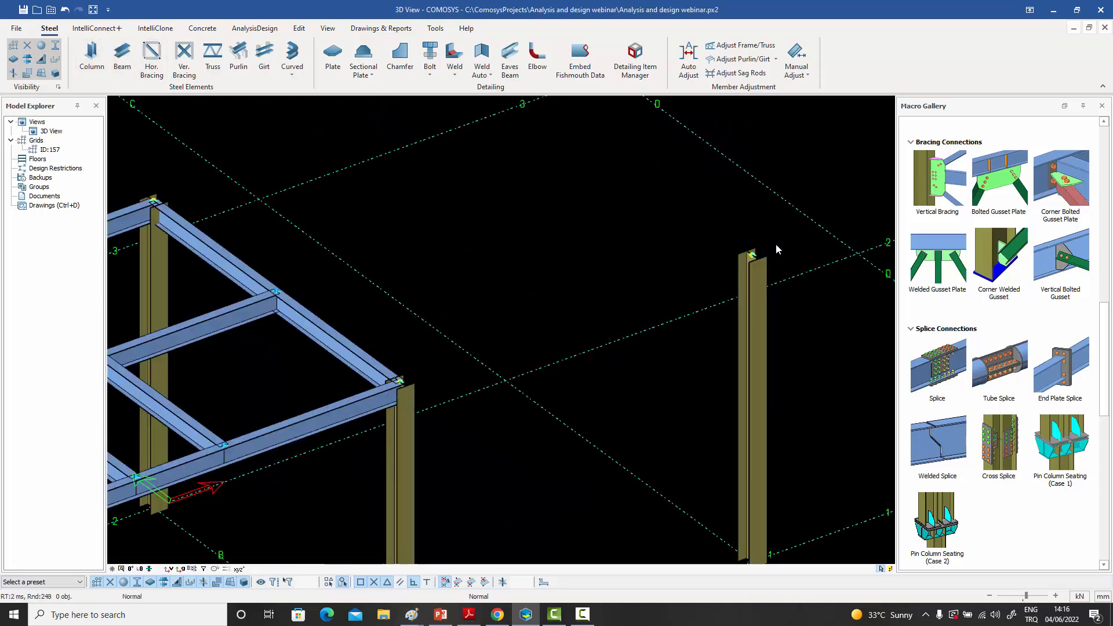
scroll(753, 255, up, 6)
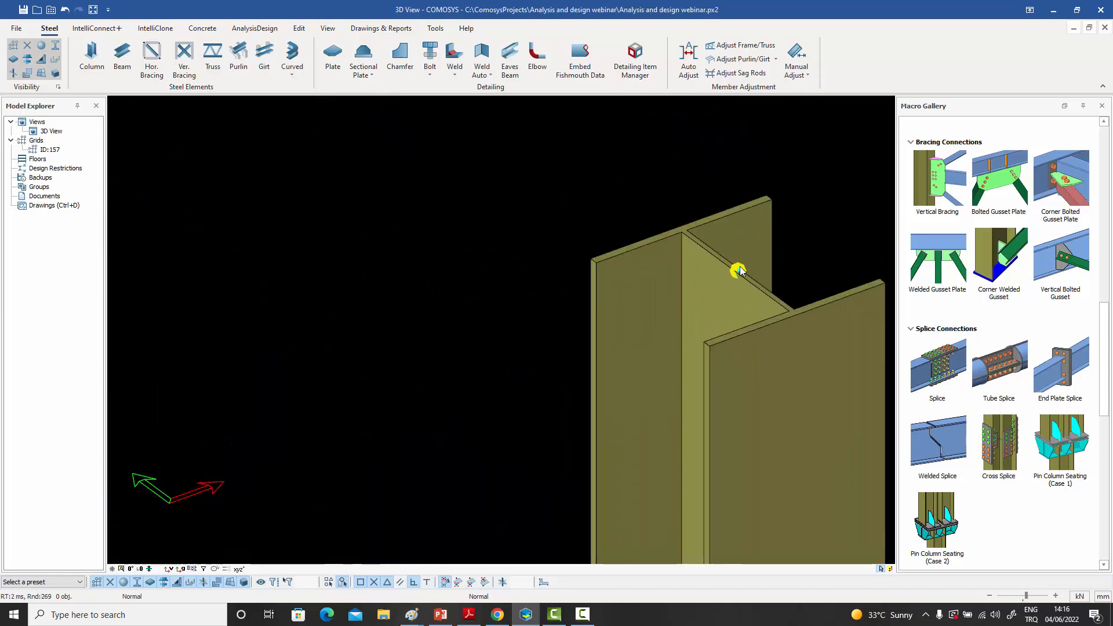
click(739, 271)
scroll(727, 262, down, 2)
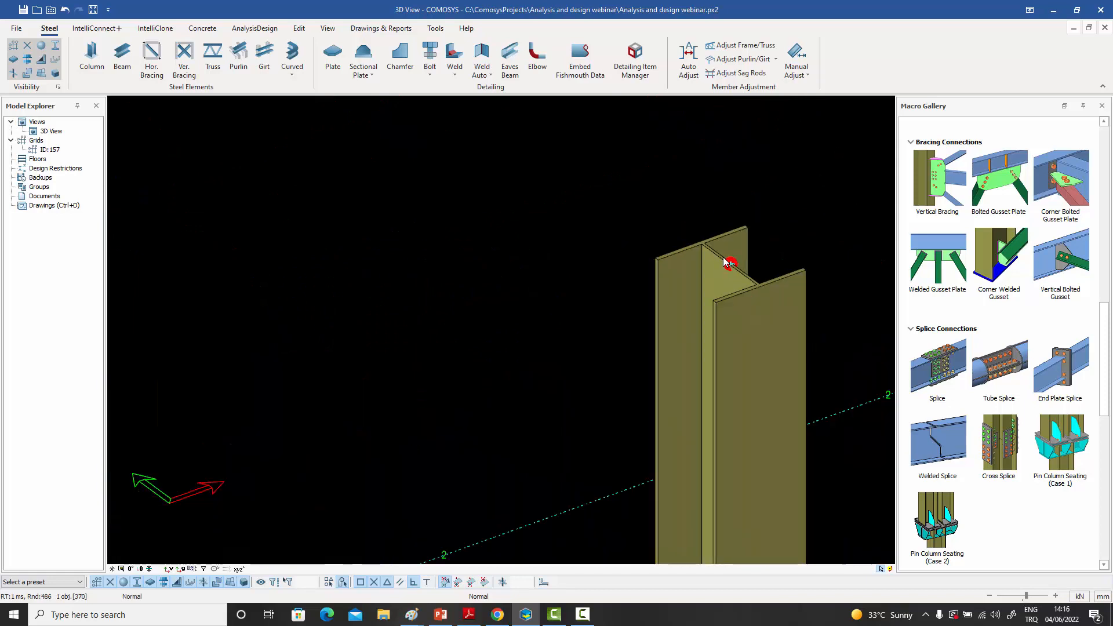
scroll(727, 262, down, 4)
scroll(720, 464, up, 5)
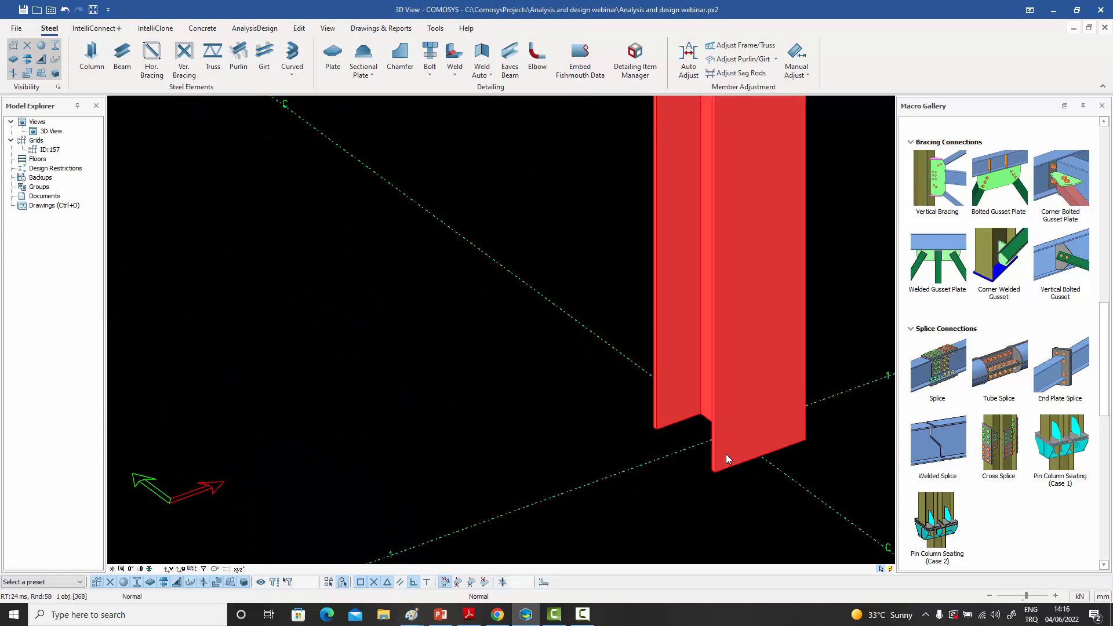
scroll(725, 440, up, 3)
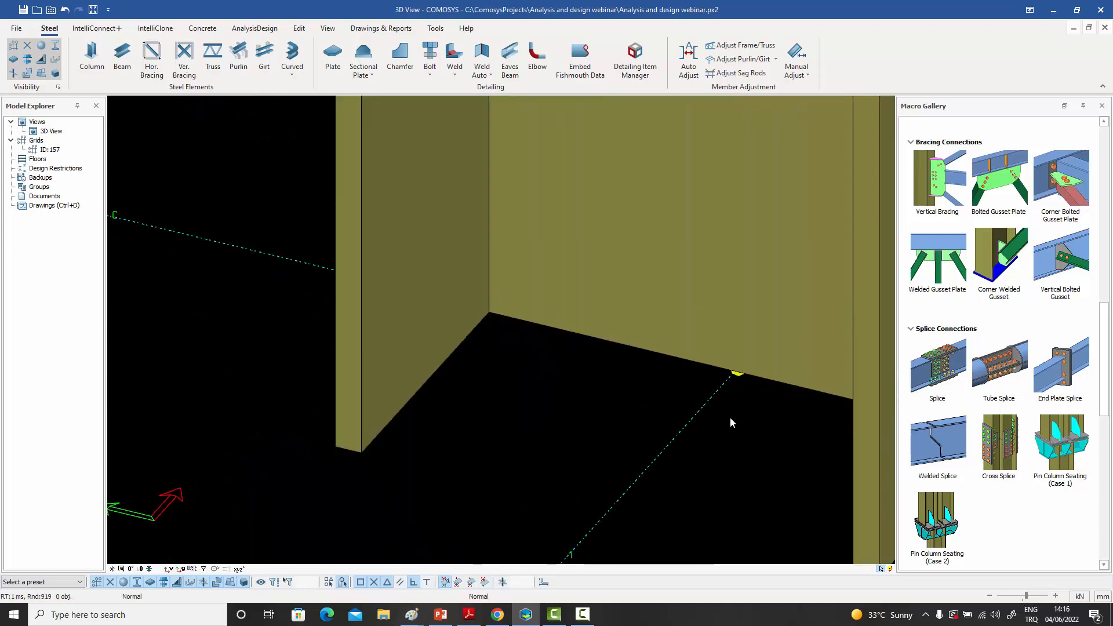
click(740, 376)
scroll(739, 377, down, 5)
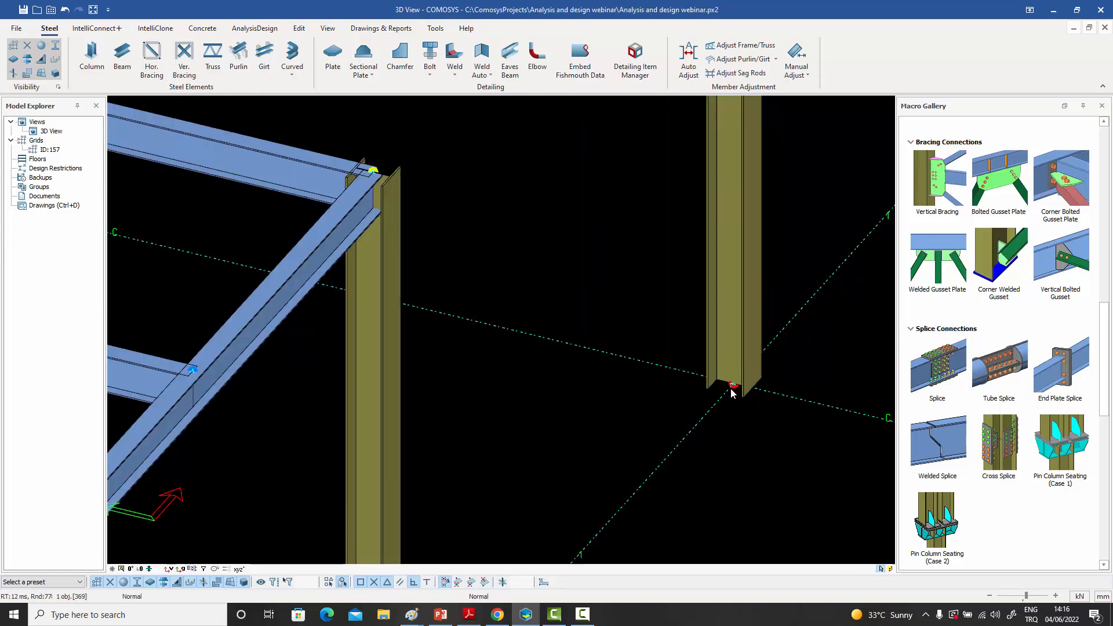
- Highlight the B-2 column and the two beams meeting it one after another, and open the properties of their shared joint
shift+middle_drag(723, 400, 694, 396)
middle_drag(620, 394, 750, 429)
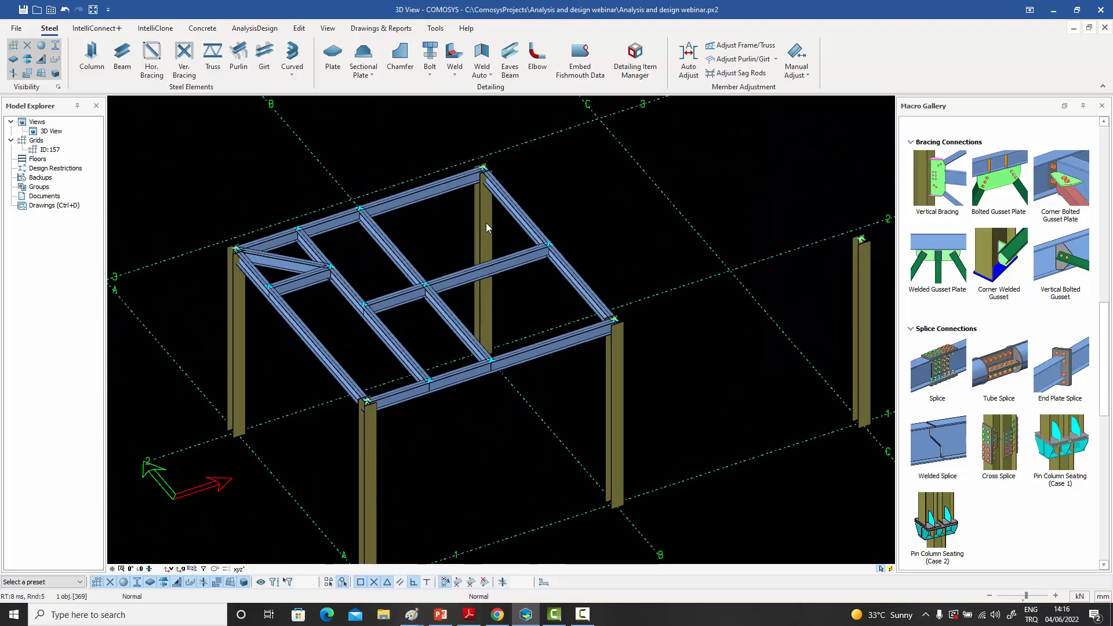
middle_drag(486, 224, 520, 233)
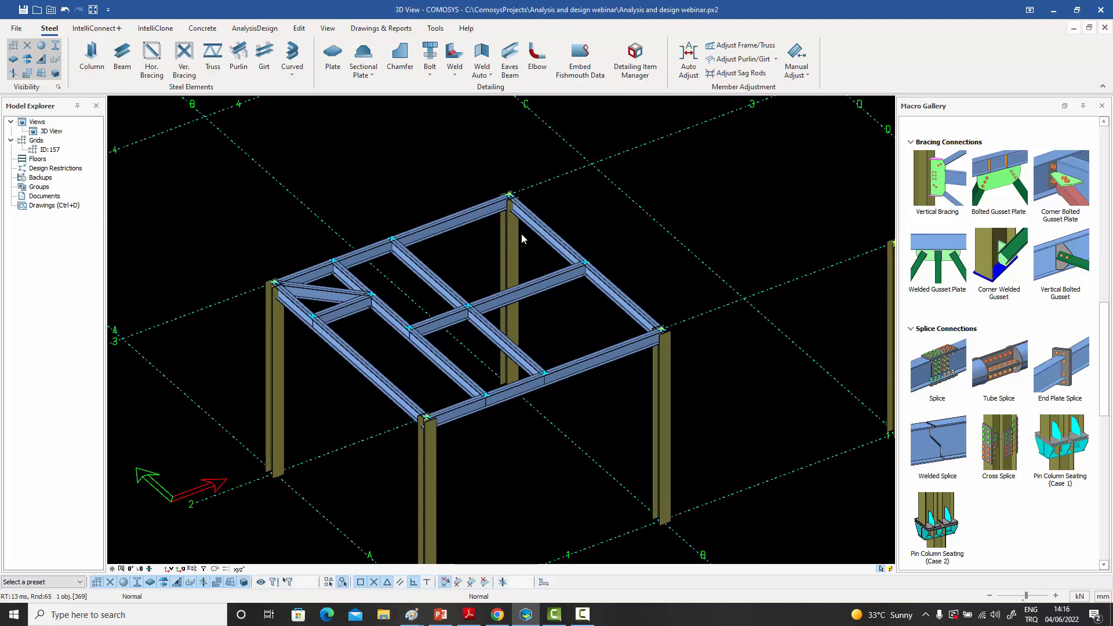
scroll(510, 196, up, 5)
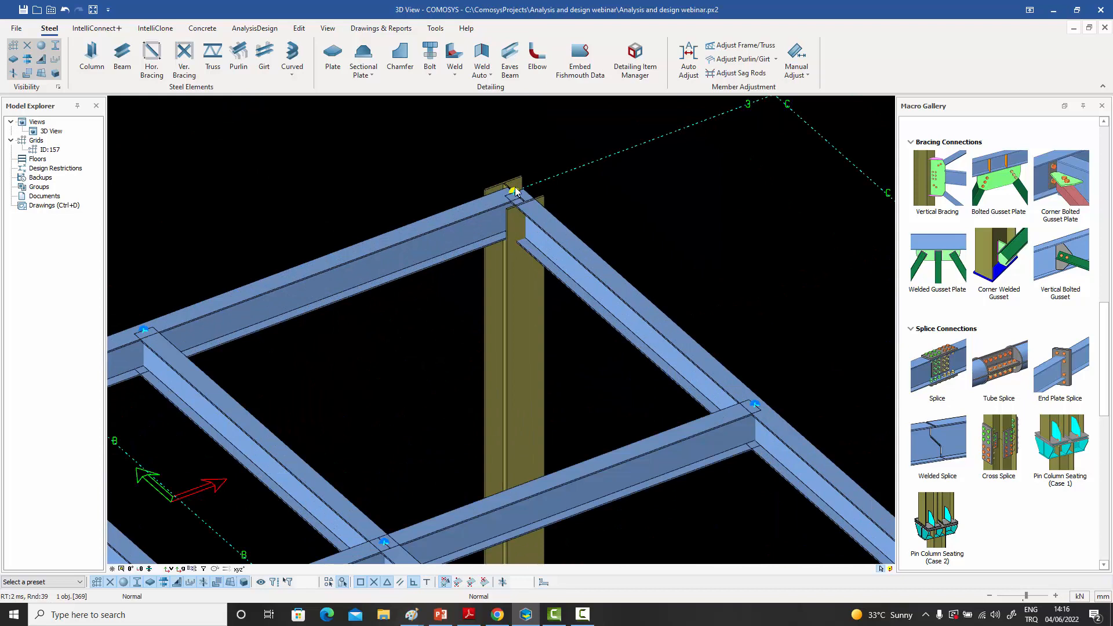
scroll(513, 200, up, 4)
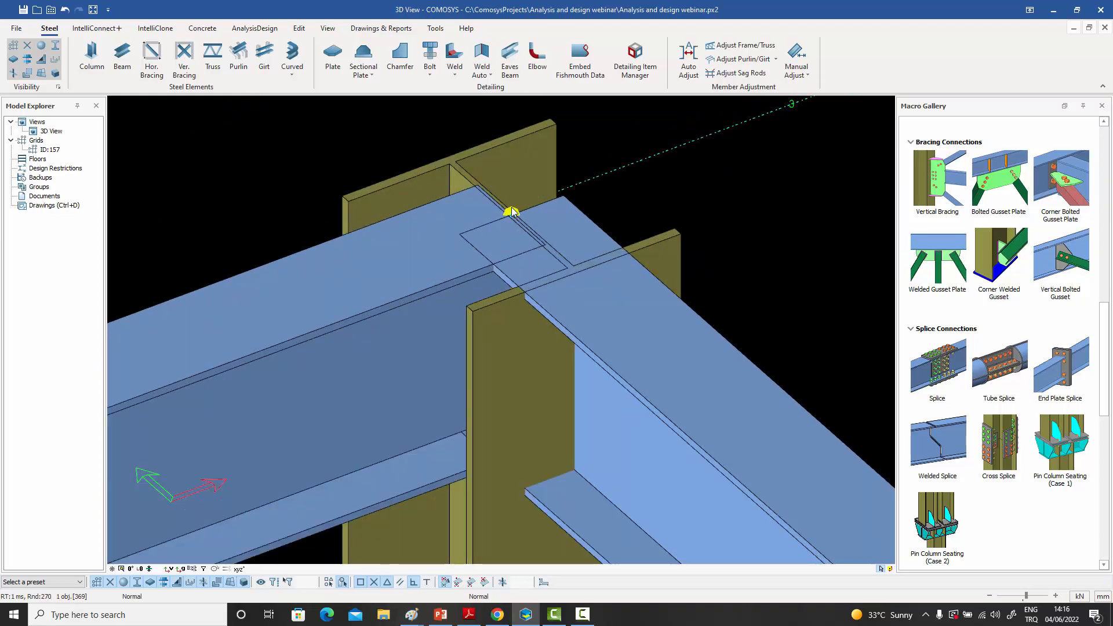
click(508, 158)
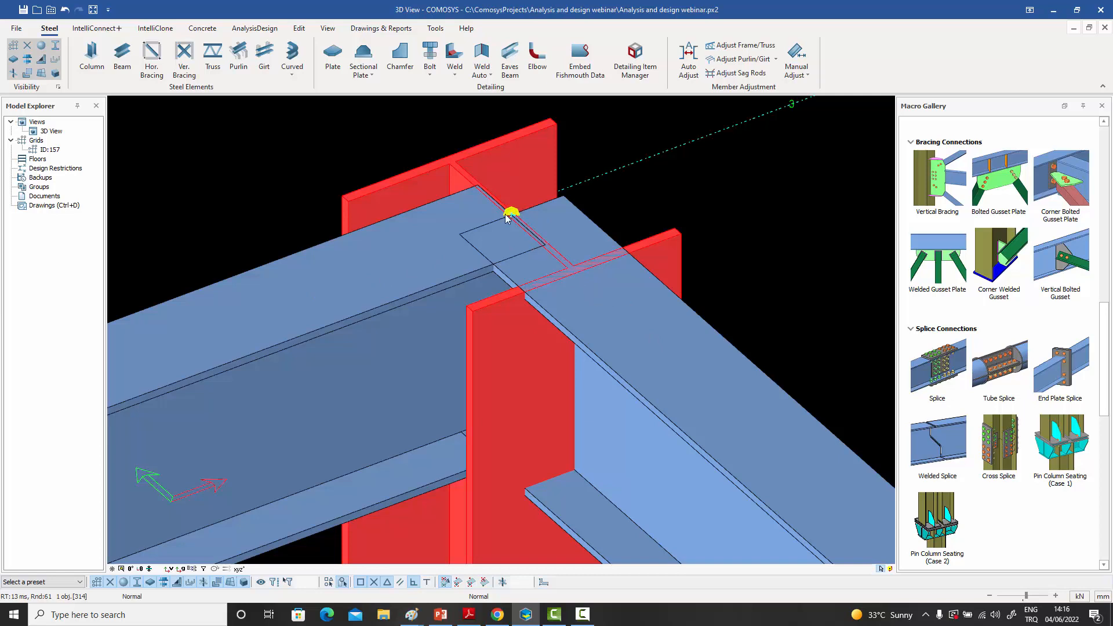
click(443, 215)
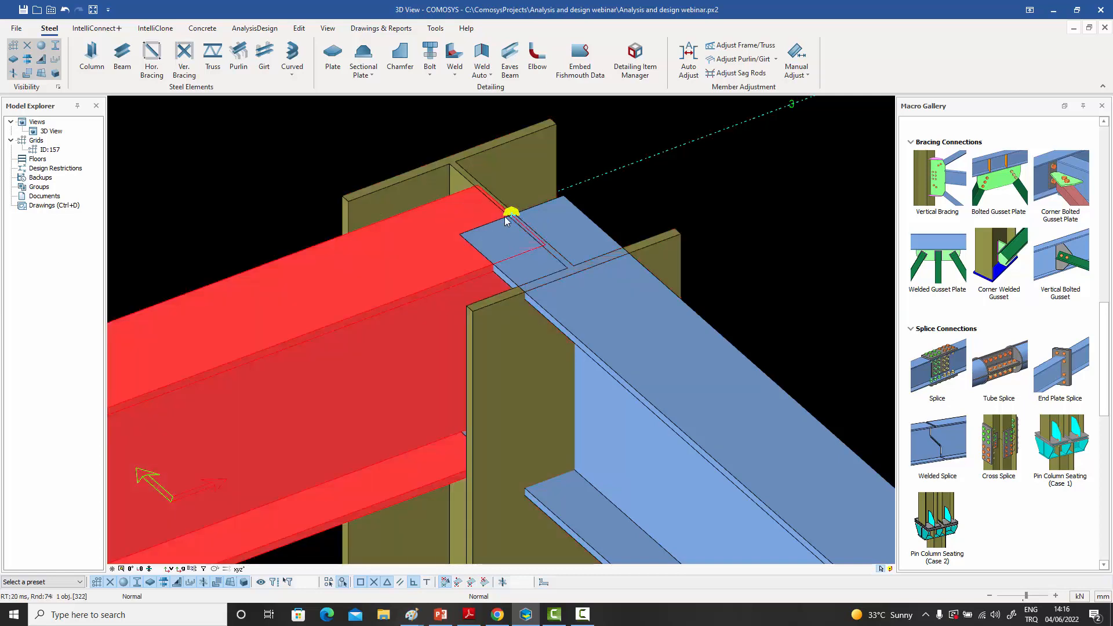
click(519, 152)
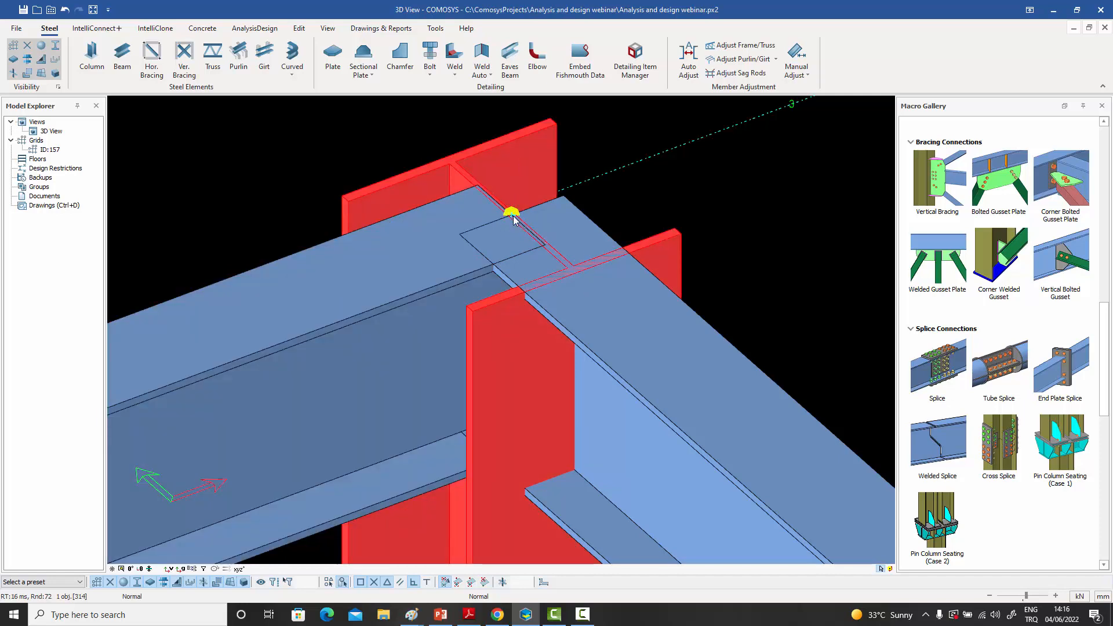
click(664, 376)
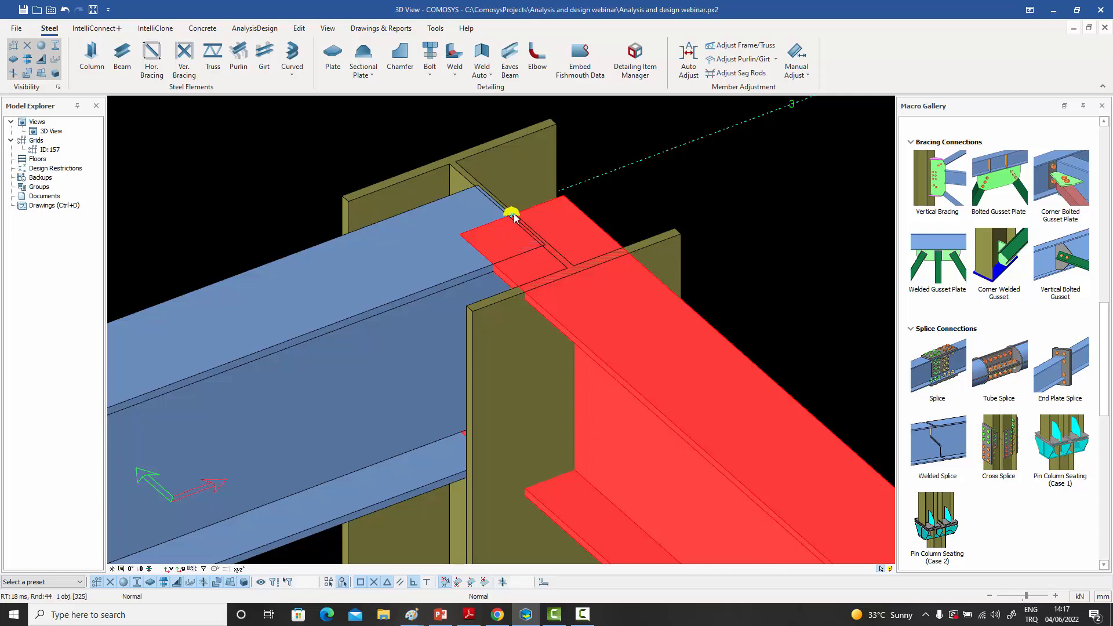
click(391, 260)
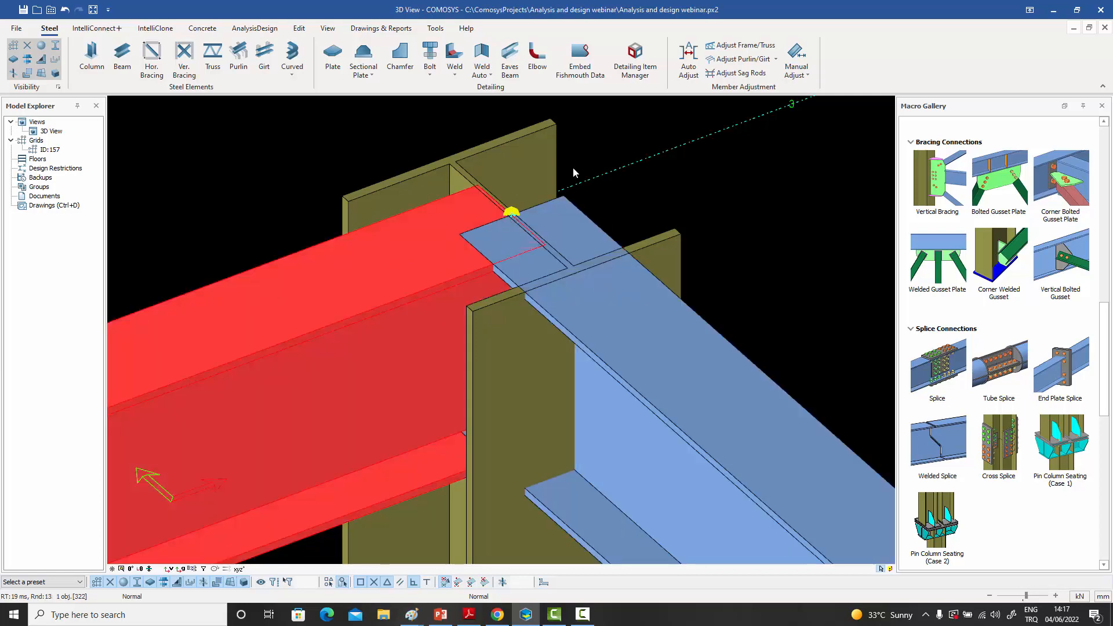
click(590, 153)
double_click(512, 212)
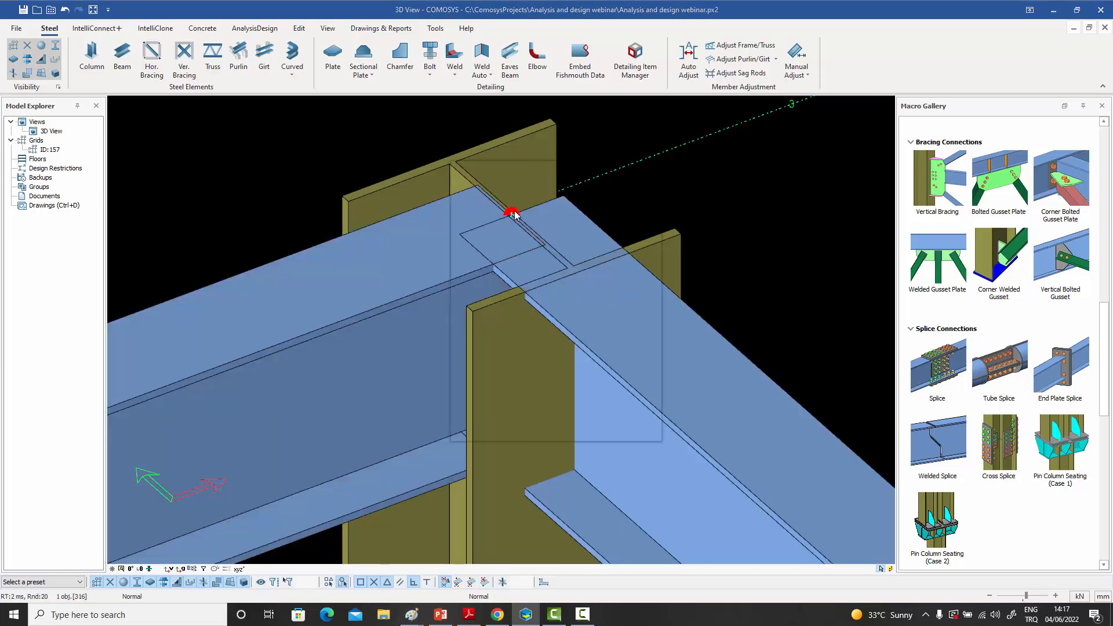
- Check the number of frames connected to the top joint of the B-2 column and close its properties
drag(525, 170, 753, 99)
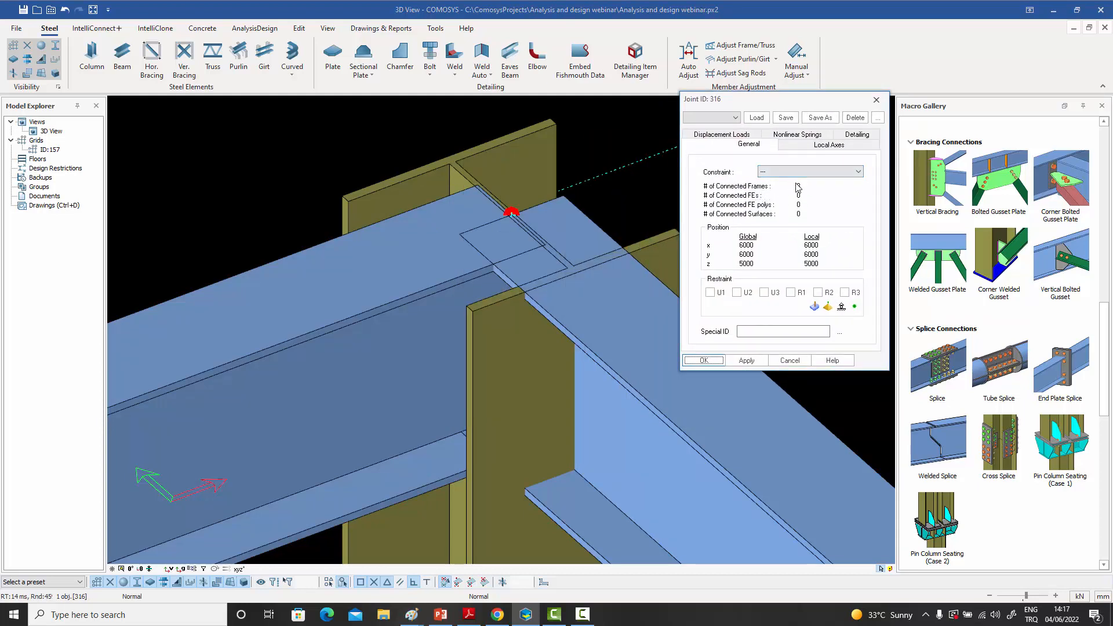
click(876, 99)
scroll(579, 191, down, 10)
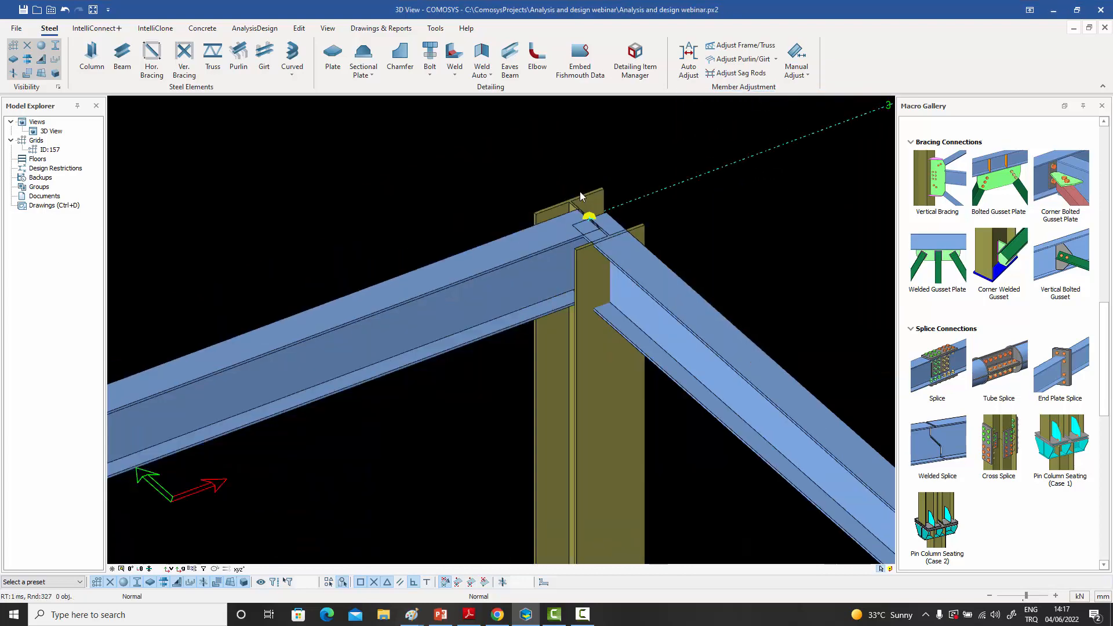
scroll(636, 231, down, 8)
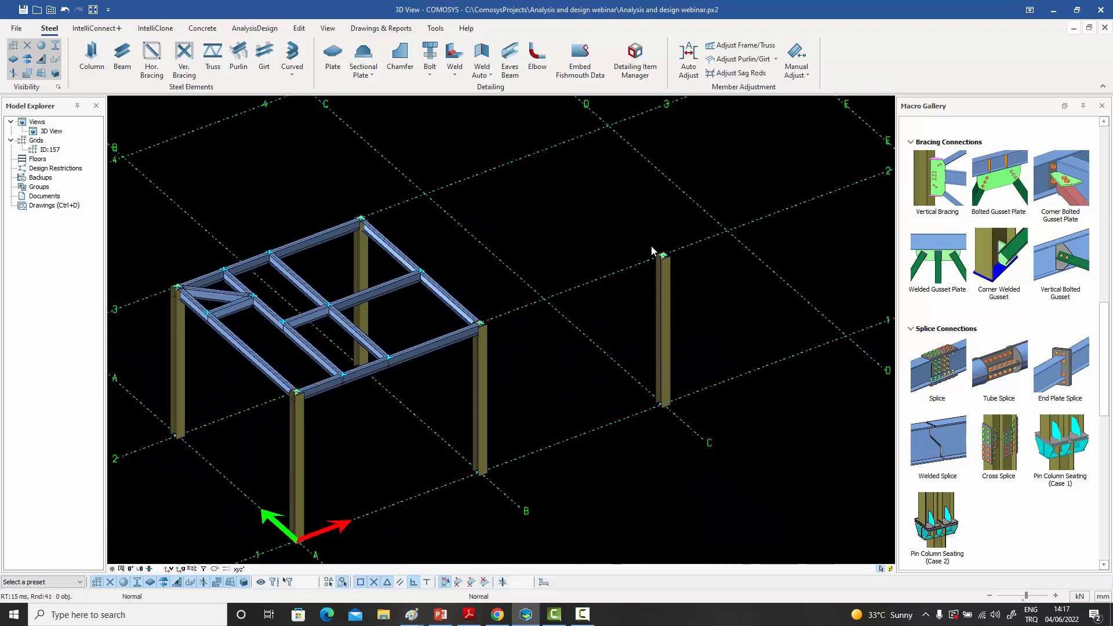
- Check the number of frames connected to the top joint of the standalone C-1 column
scroll(666, 261, up, 10)
scroll(666, 261, up, 2)
double_click(646, 251)
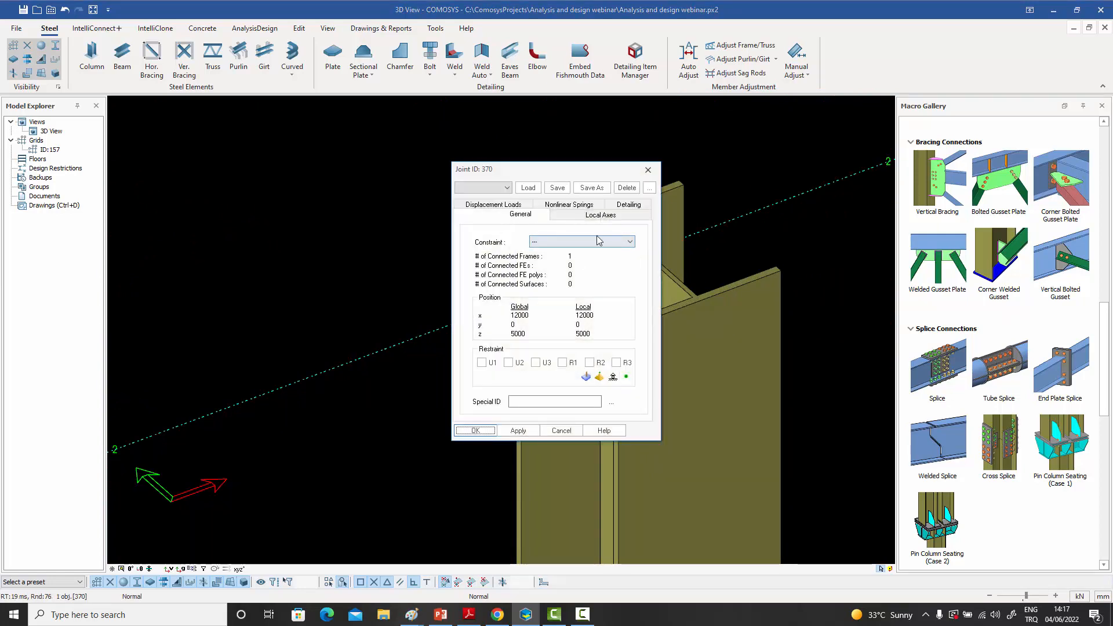
click(647, 172)
- Model an inclined beam from the base of the B-1 column to the top joint of the C-1 column at (12000,0,5000)
scroll(500, 251, down, 5)
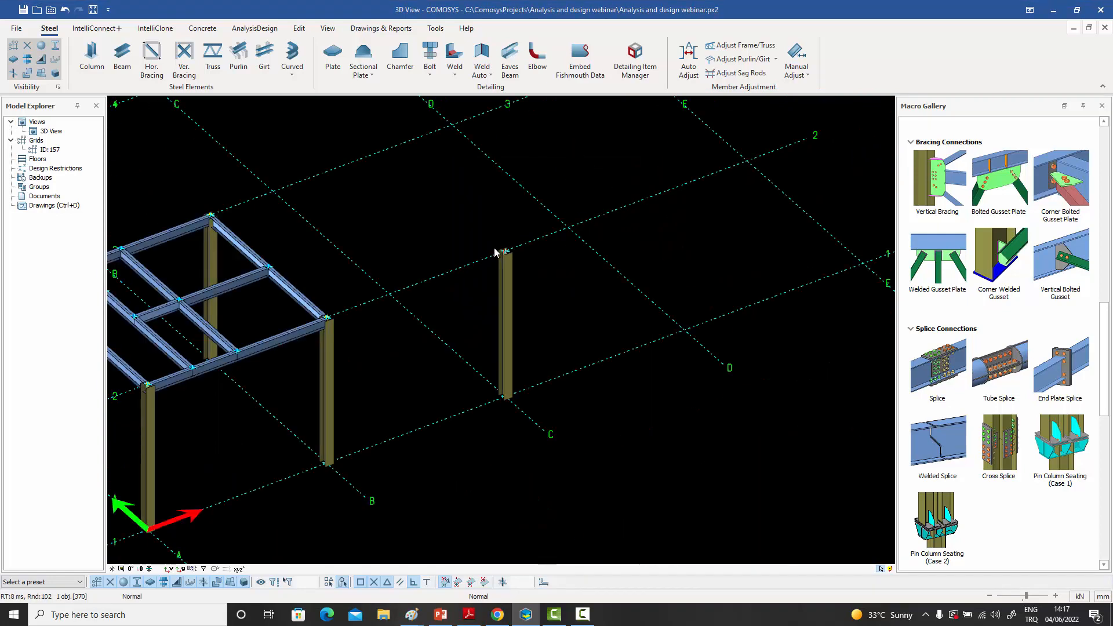
click(121, 58)
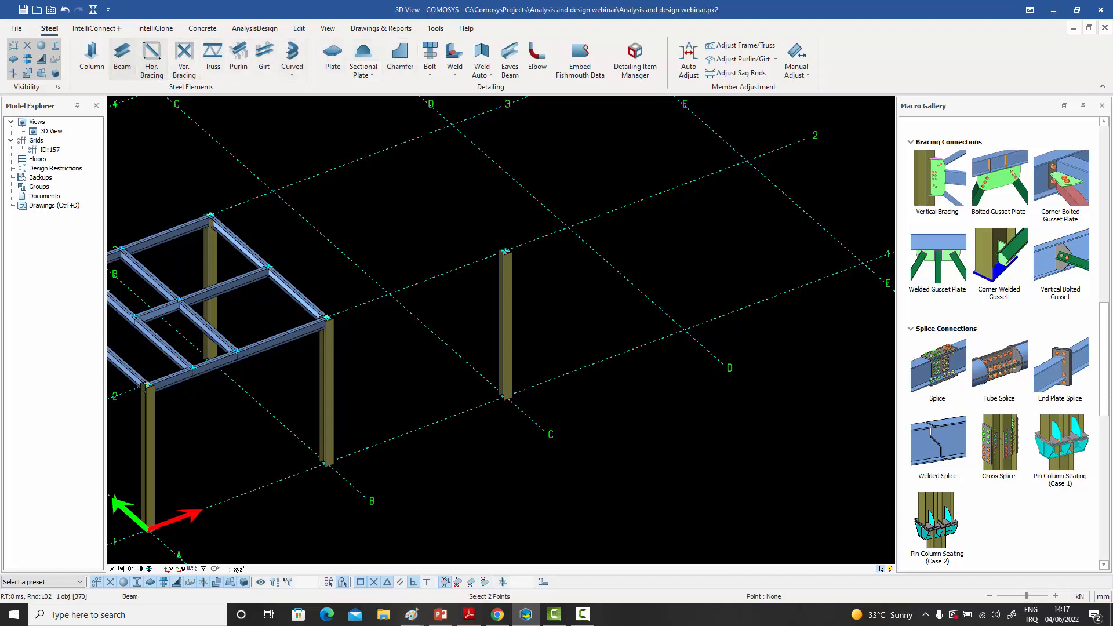
click(324, 463)
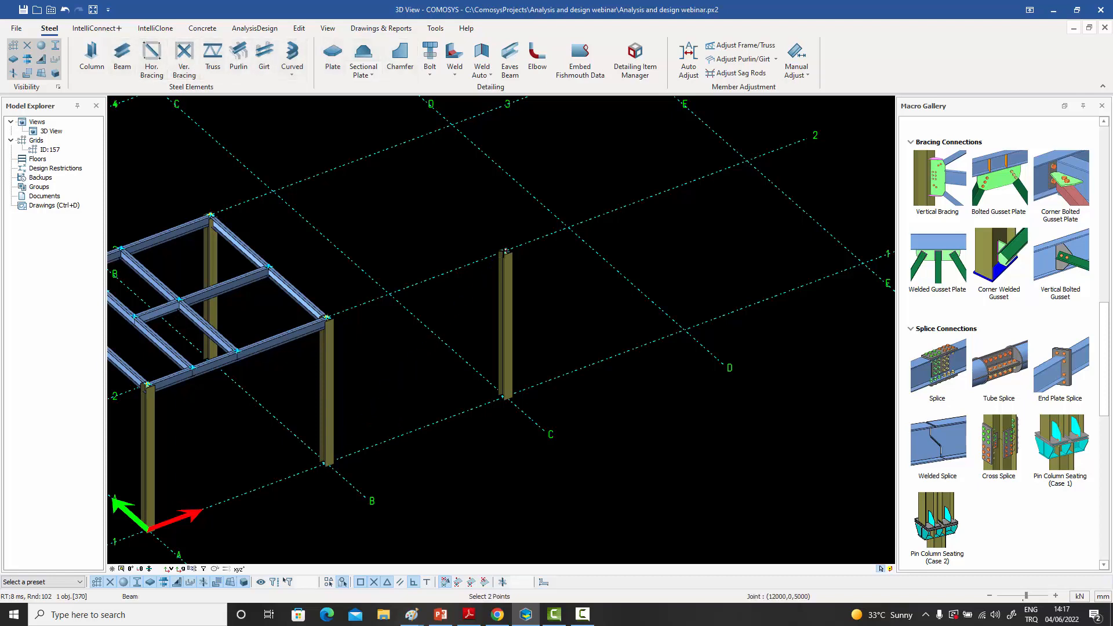
click(505, 250)
right_click(480, 210)
click(480, 212)
- Inspect the C-1 column's top joint properties again with the inclined beam attached
scroll(489, 179, up, 10)
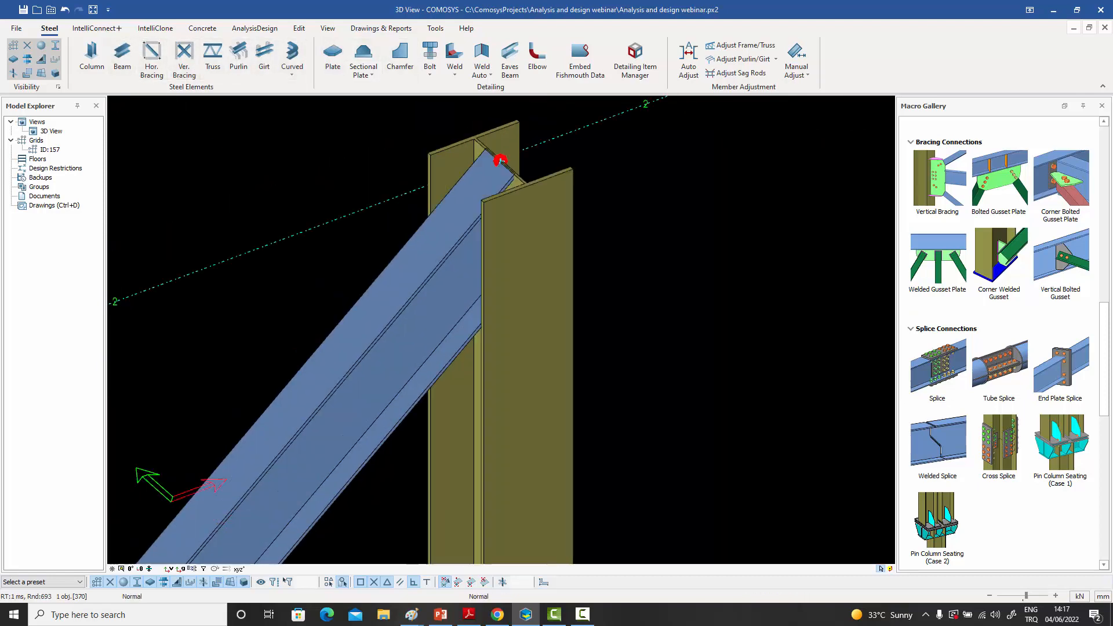
double_click(534, 243)
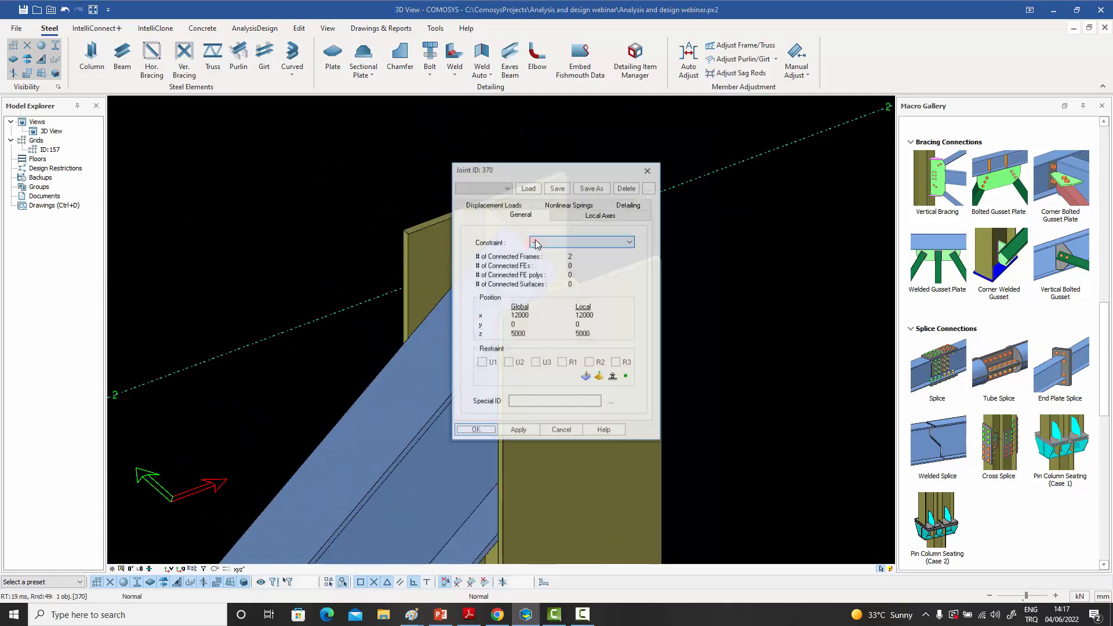
click(648, 170)
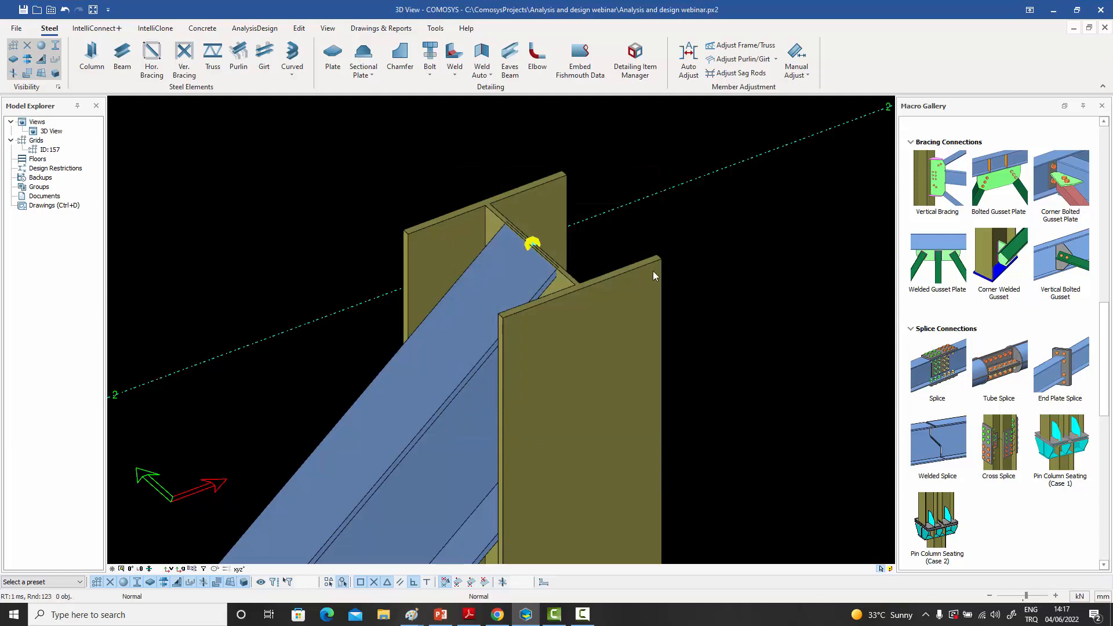
- Delete the C-1 column together with the inclined beam connected to its top
scroll(653, 270, down, 3)
click(520, 395)
ctrl+click(590, 257)
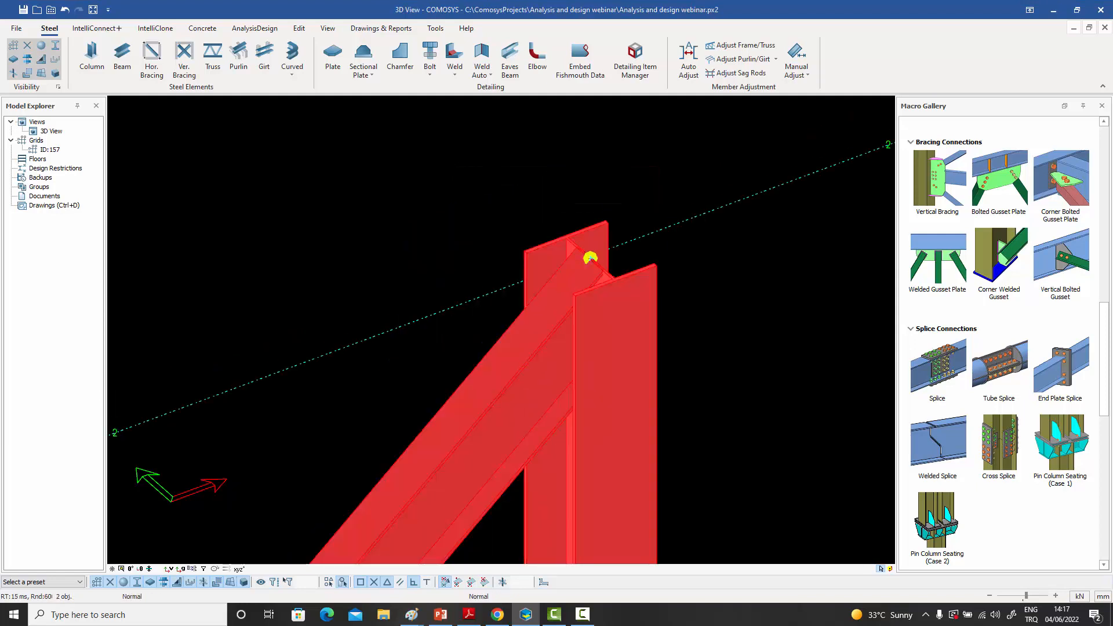
key(Delete)
click(513, 341)
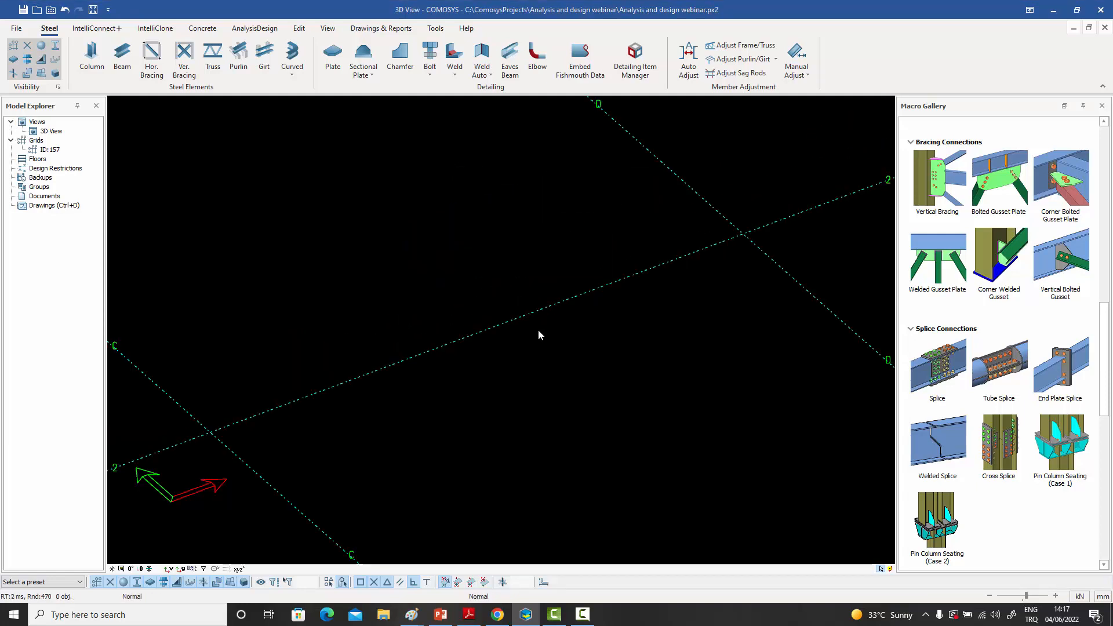
- Review the connected frame count and position of the joint on top of the B-2 column
scroll(538, 329, down, 5)
scroll(441, 331, up, 5)
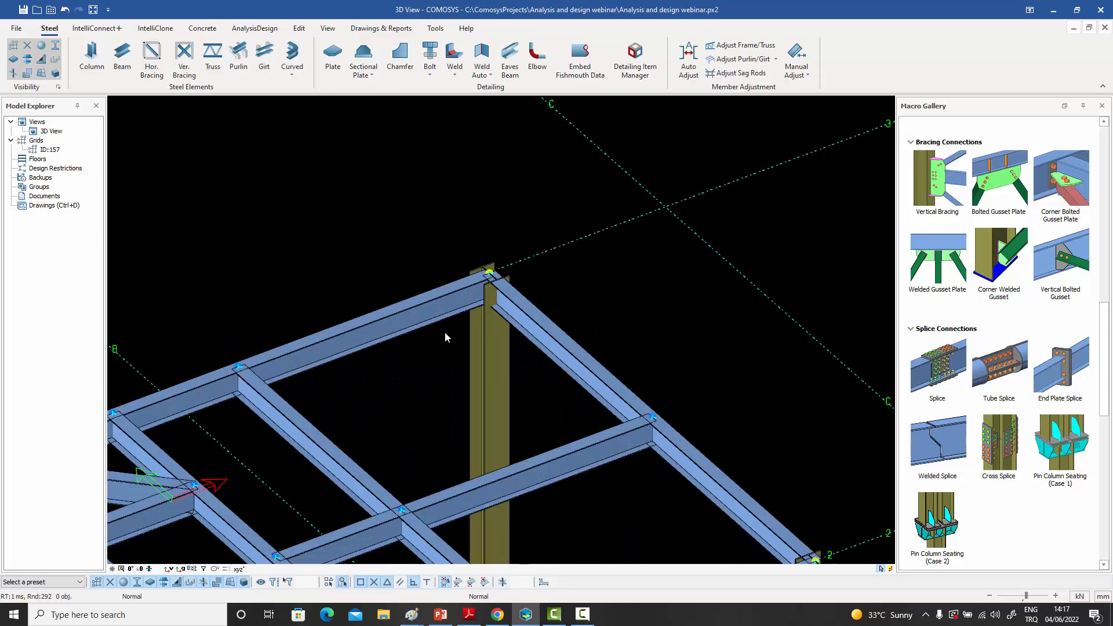
scroll(529, 271, up, 3)
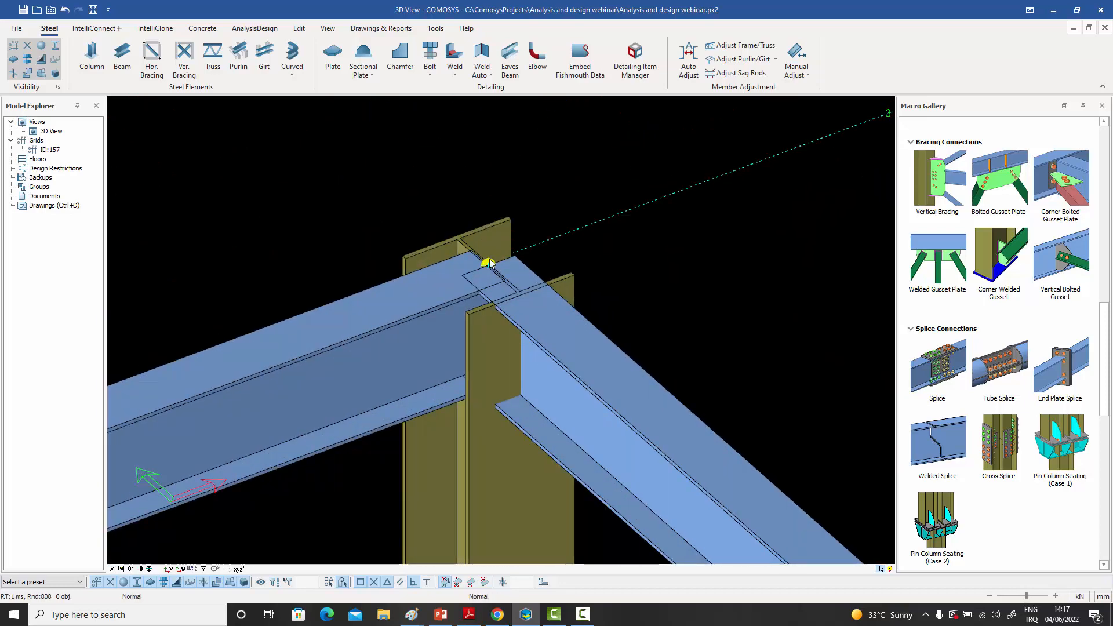
middle_drag(490, 262, 490, 219)
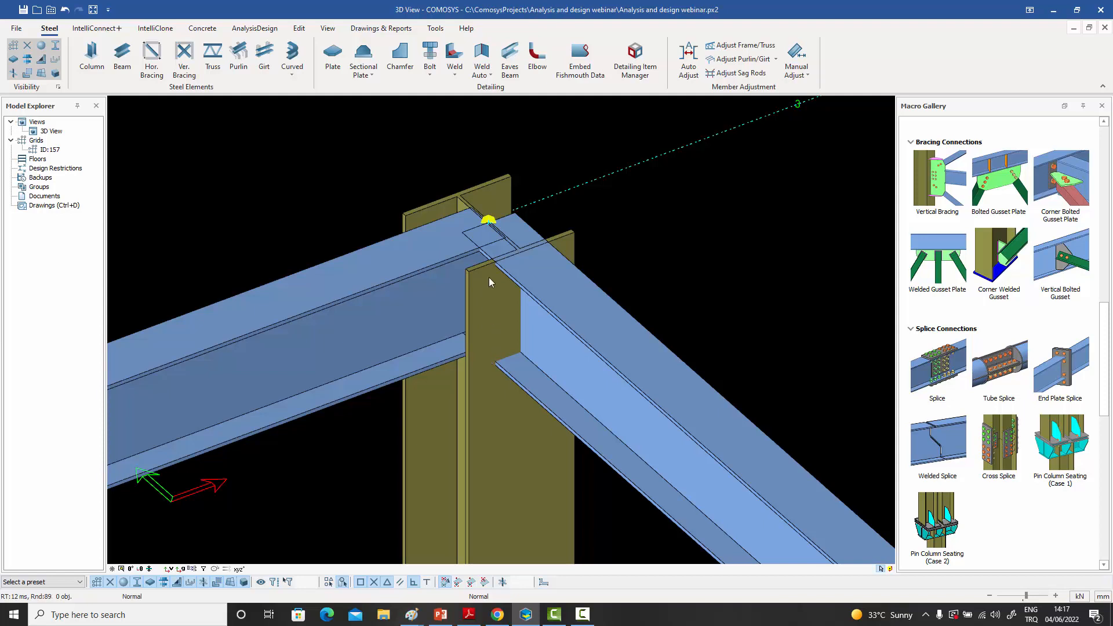
double_click(490, 220)
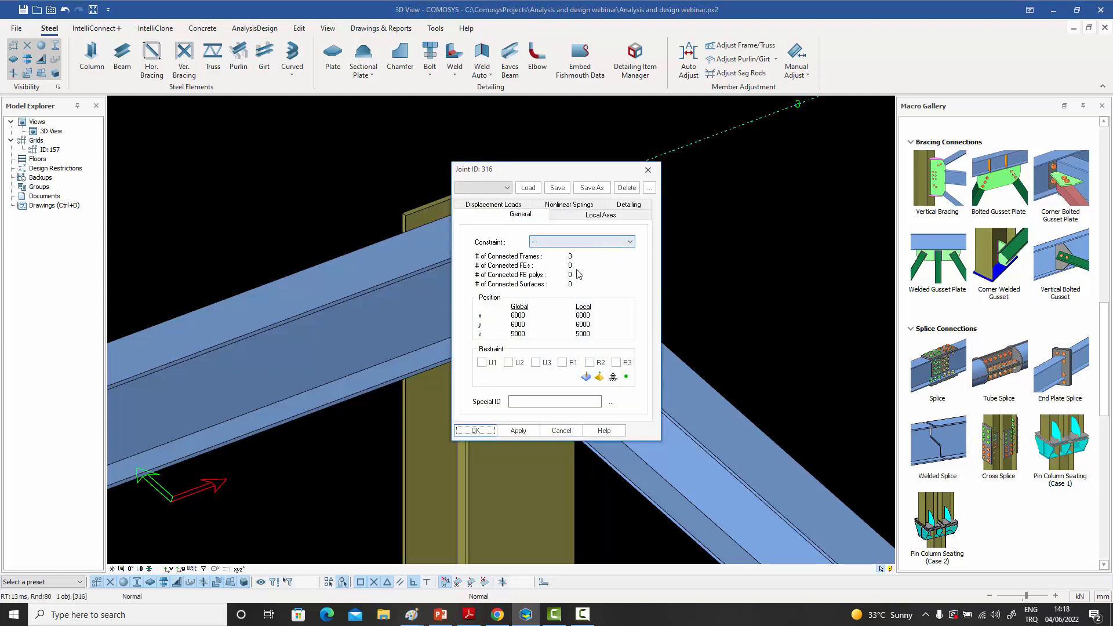
click(649, 172)
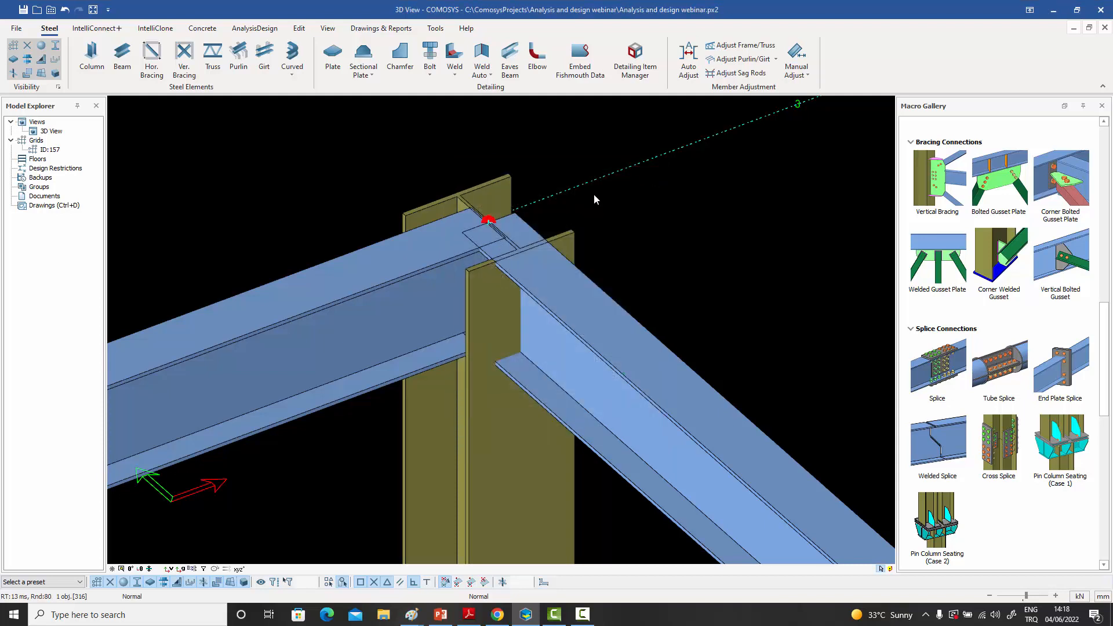
- Highlight the grid 2 main beam and the B-2 column that meet at the corner joint, then clear the selection
click(574, 156)
click(437, 274)
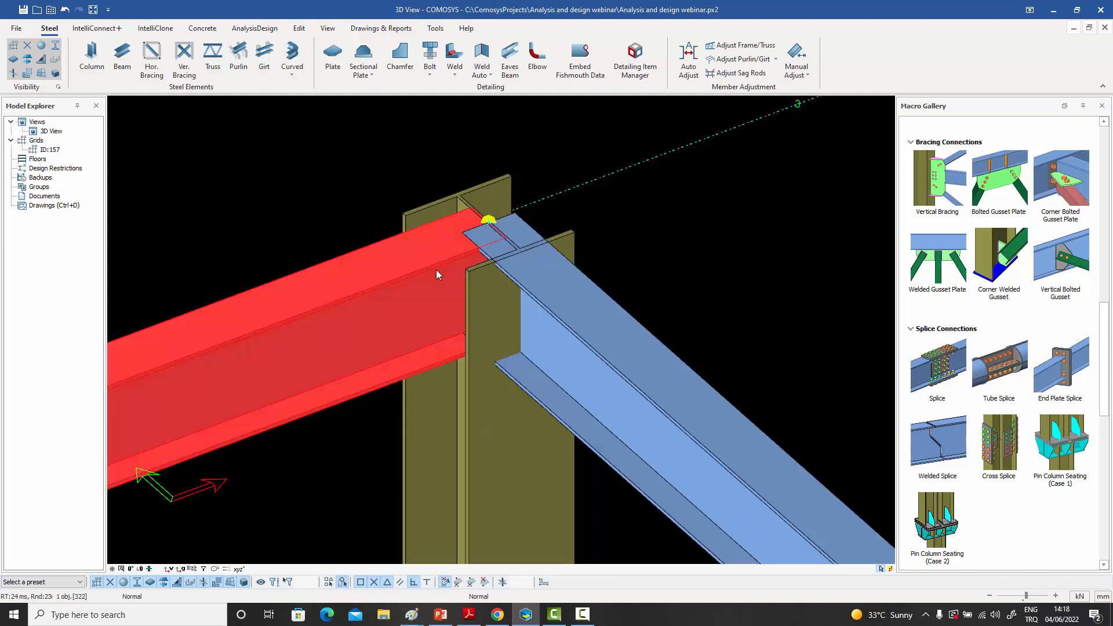
click(486, 414)
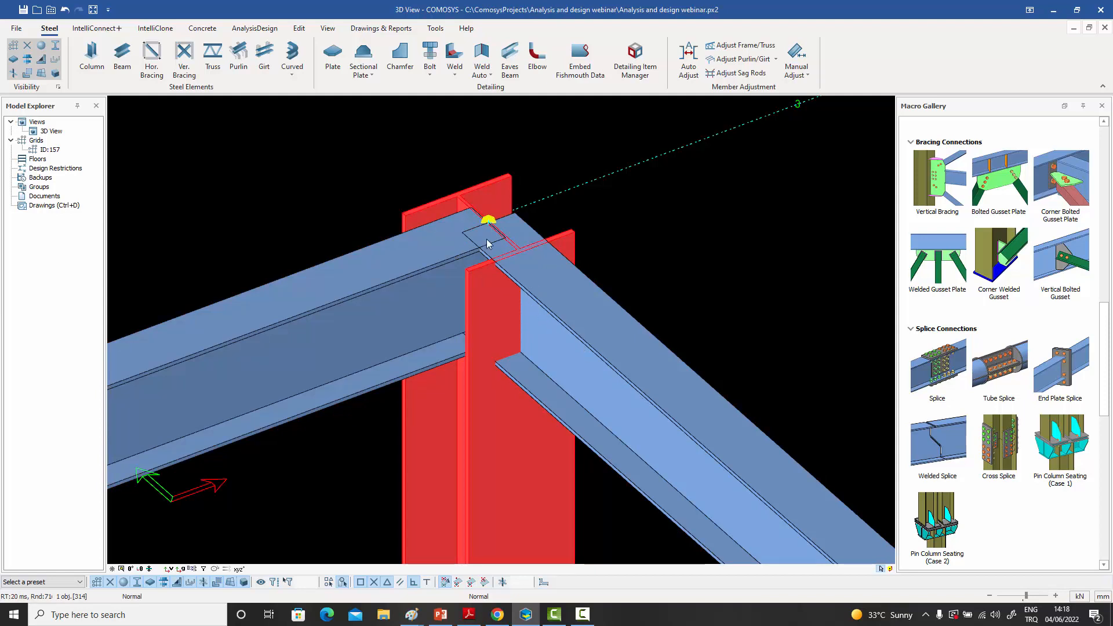
click(394, 284)
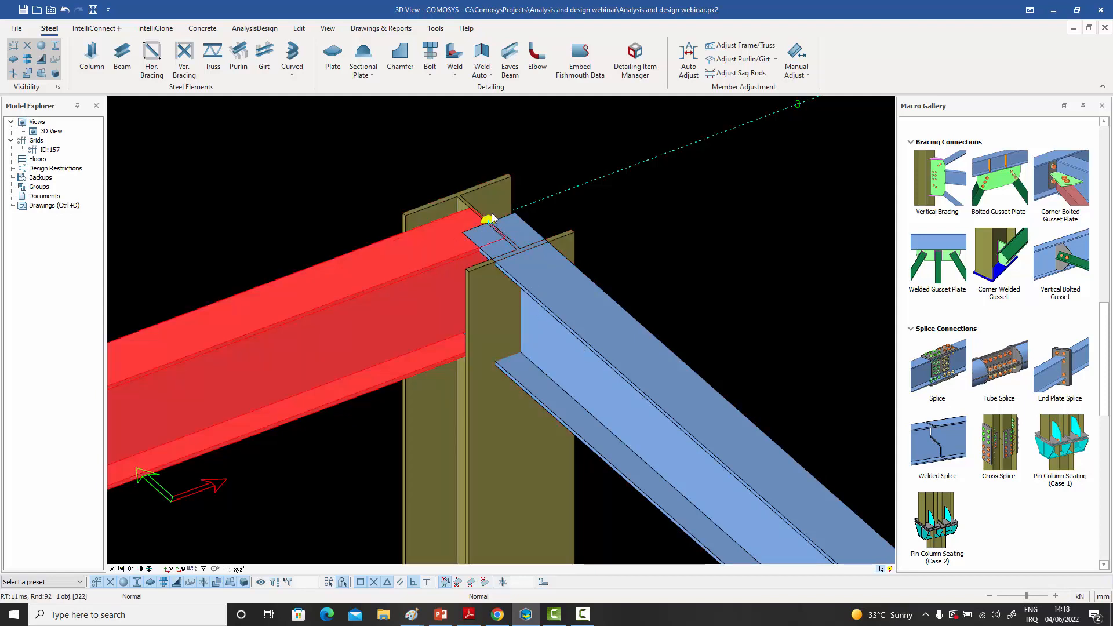
click(541, 153)
- Check the connected frames of the joint where the secondary beam meets the middle of the grid 2 main beam
scroll(560, 241, down, 2)
scroll(561, 241, down, 2)
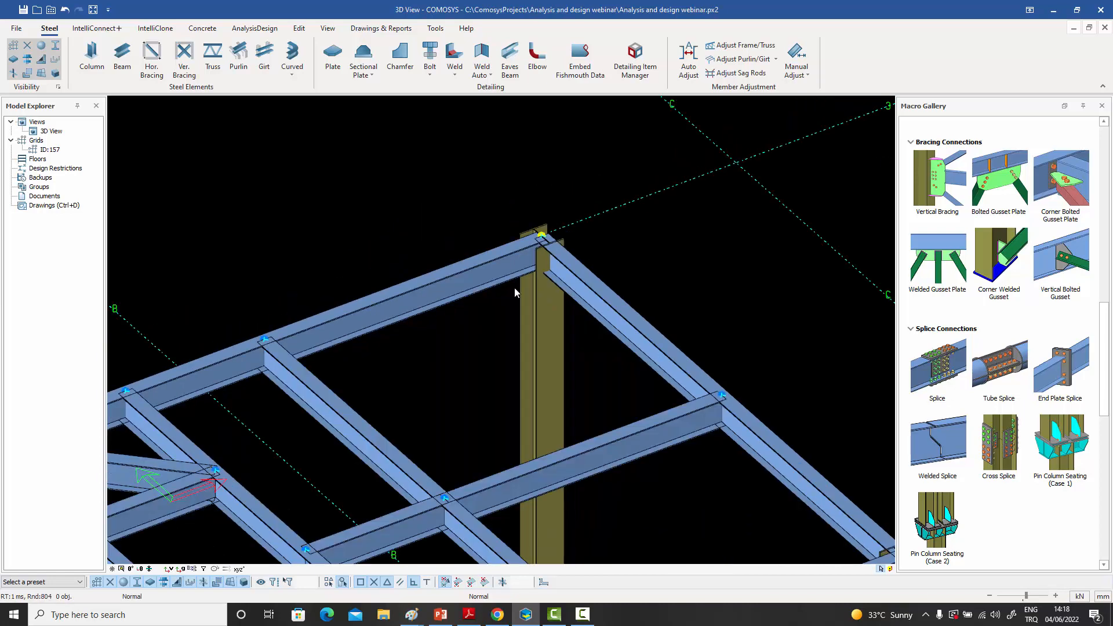
scroll(425, 288, up, 4)
scroll(404, 290, up, 5)
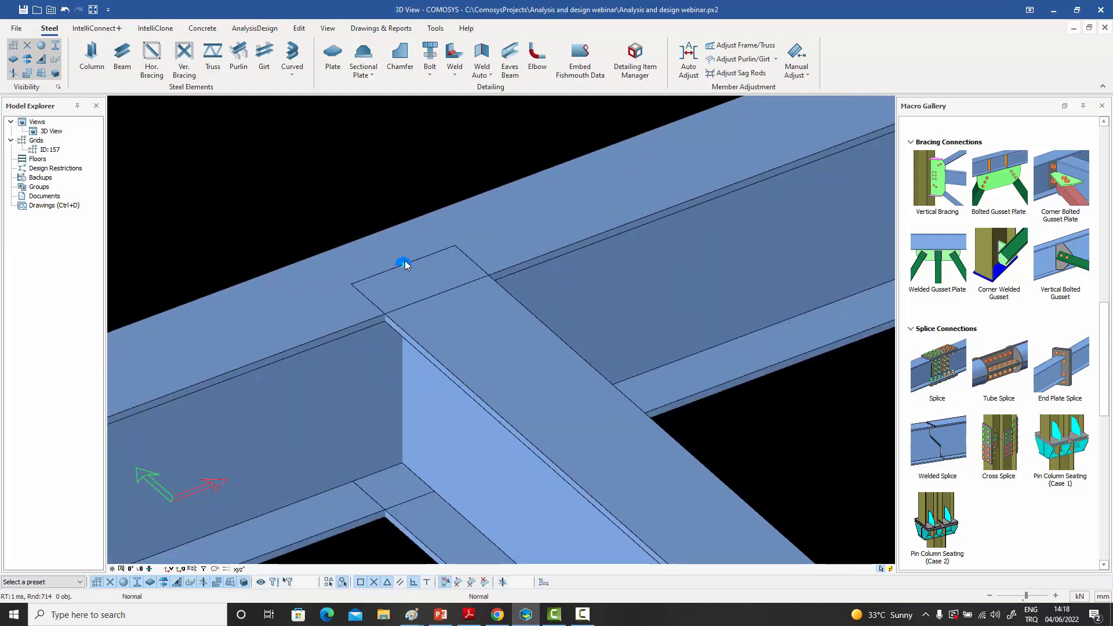
double_click(403, 263)
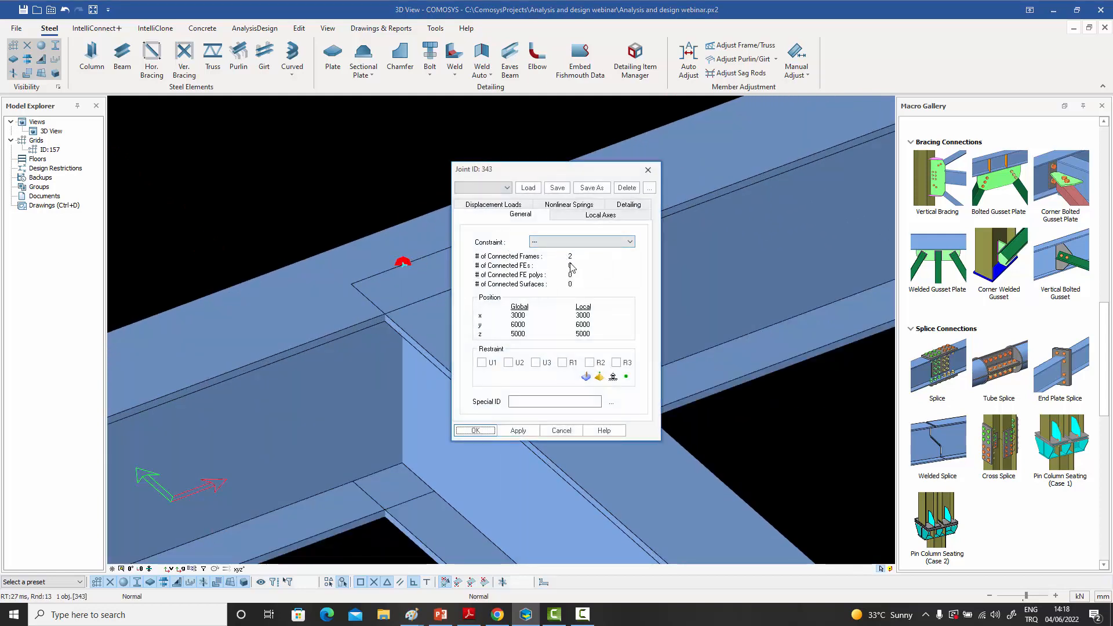
click(647, 169)
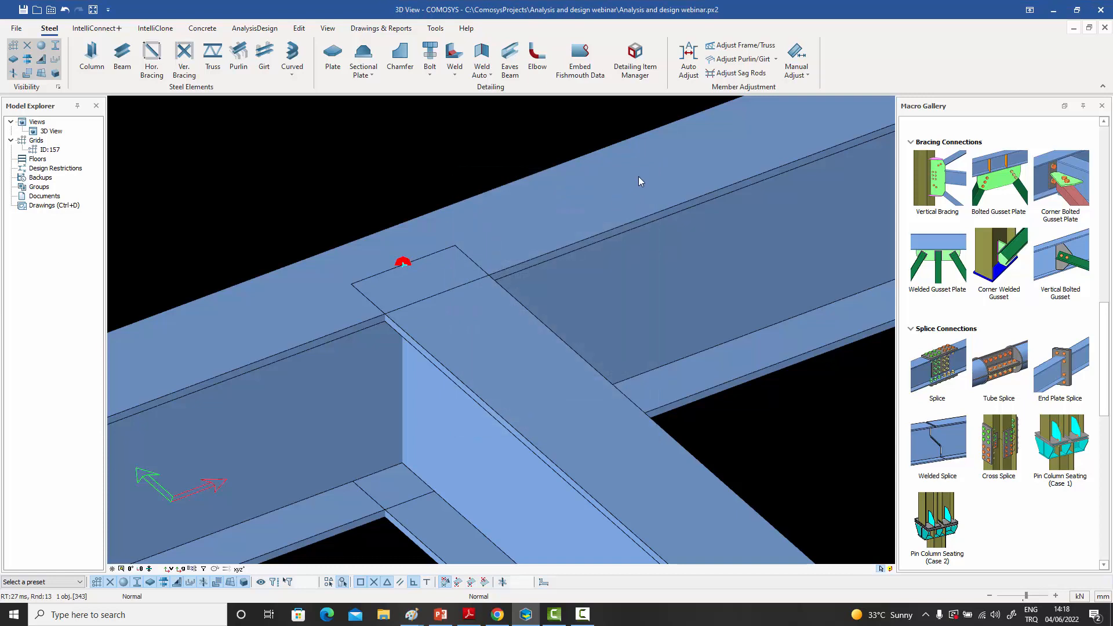
- Highlight the main beam and the secondary beam sharing the mid-span joint one after another, and clear the selection
click(638, 176)
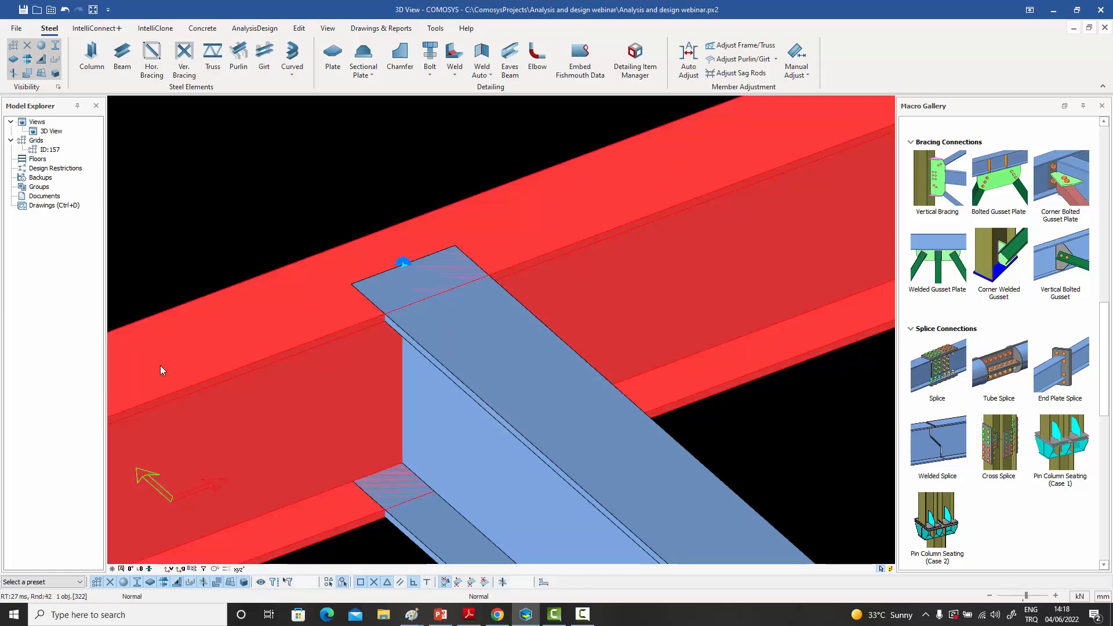
click(546, 429)
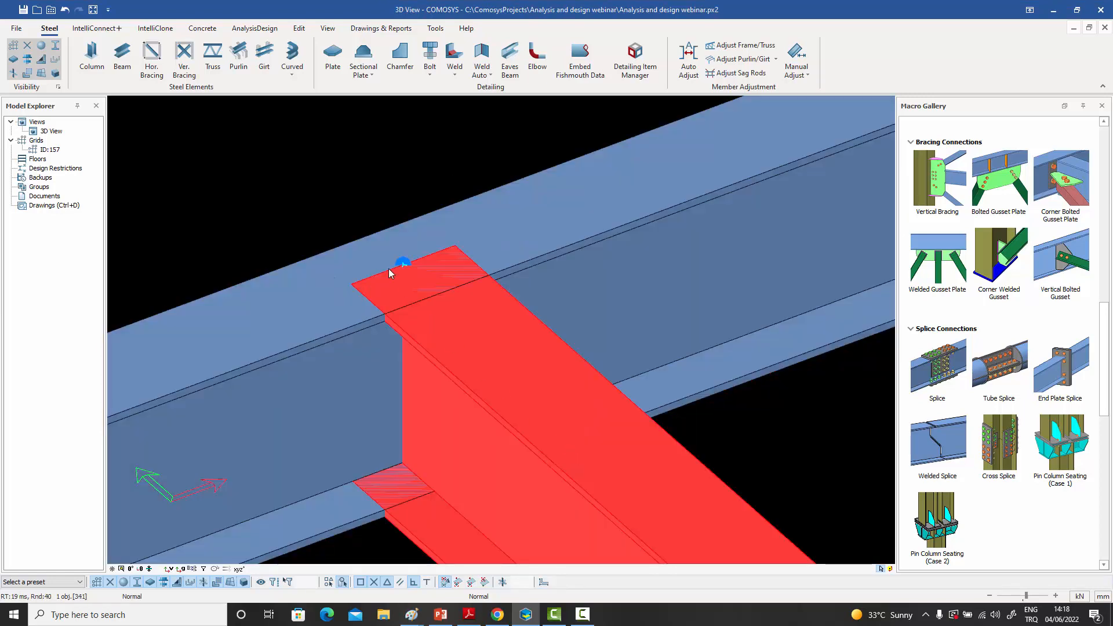
click(383, 187)
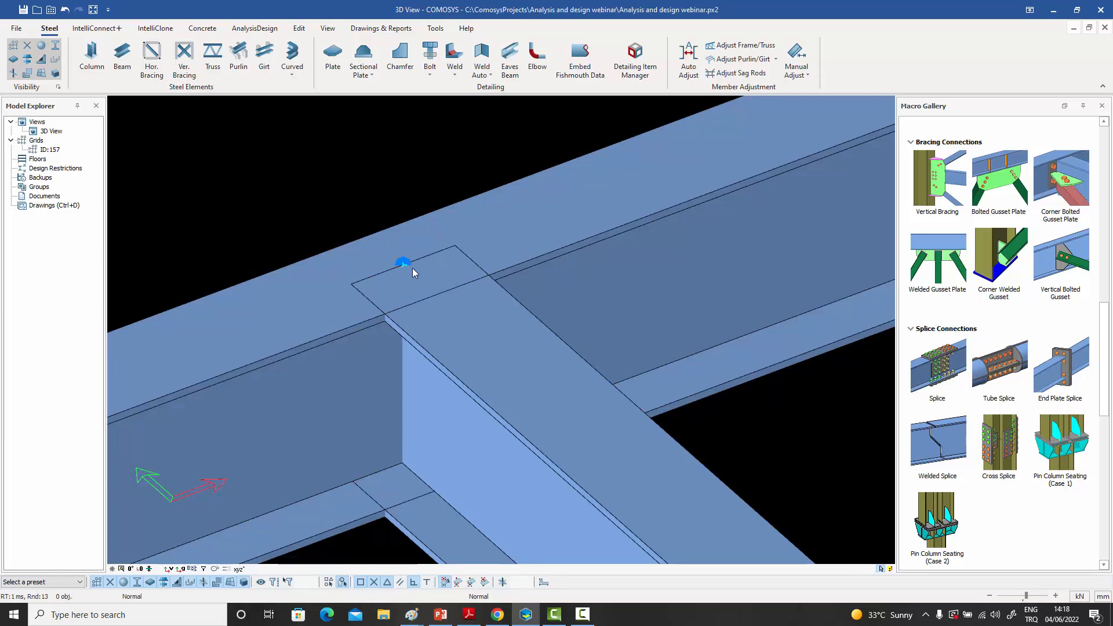
- Reopen the mid-span joint's properties to review its connected frames, and highlight its main and secondary beams again
scroll(412, 268, down, 3)
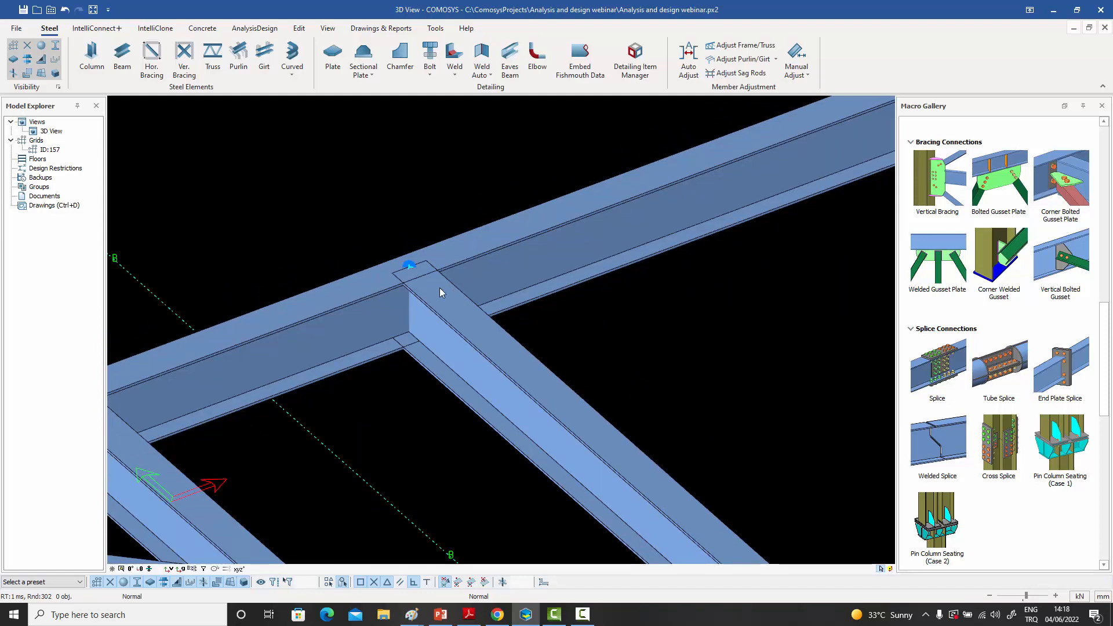
scroll(435, 284, up, 2)
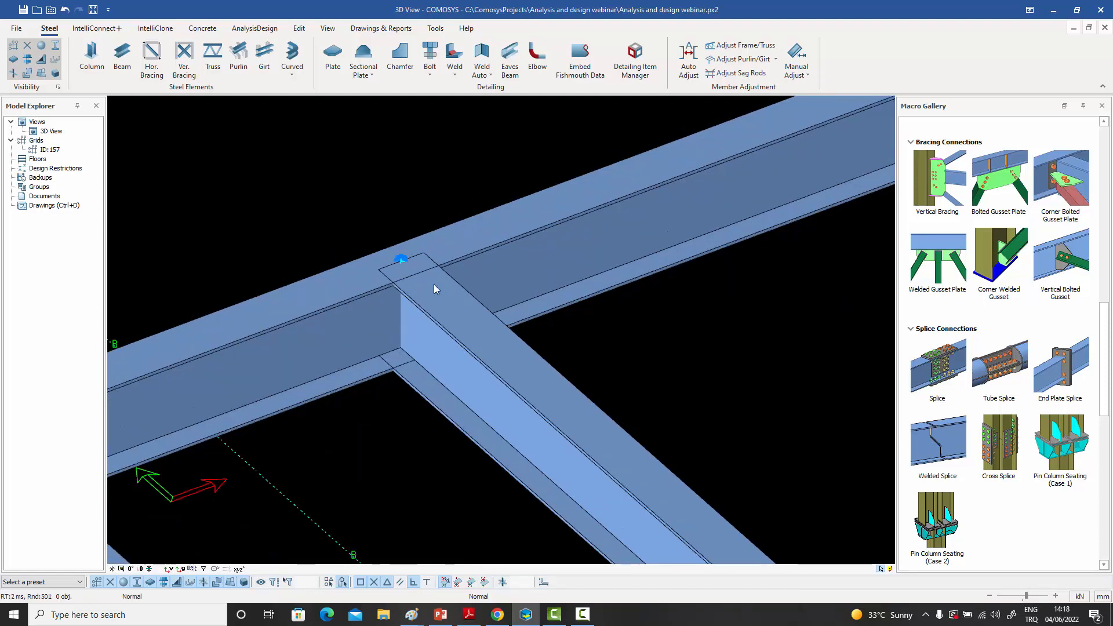
double_click(402, 259)
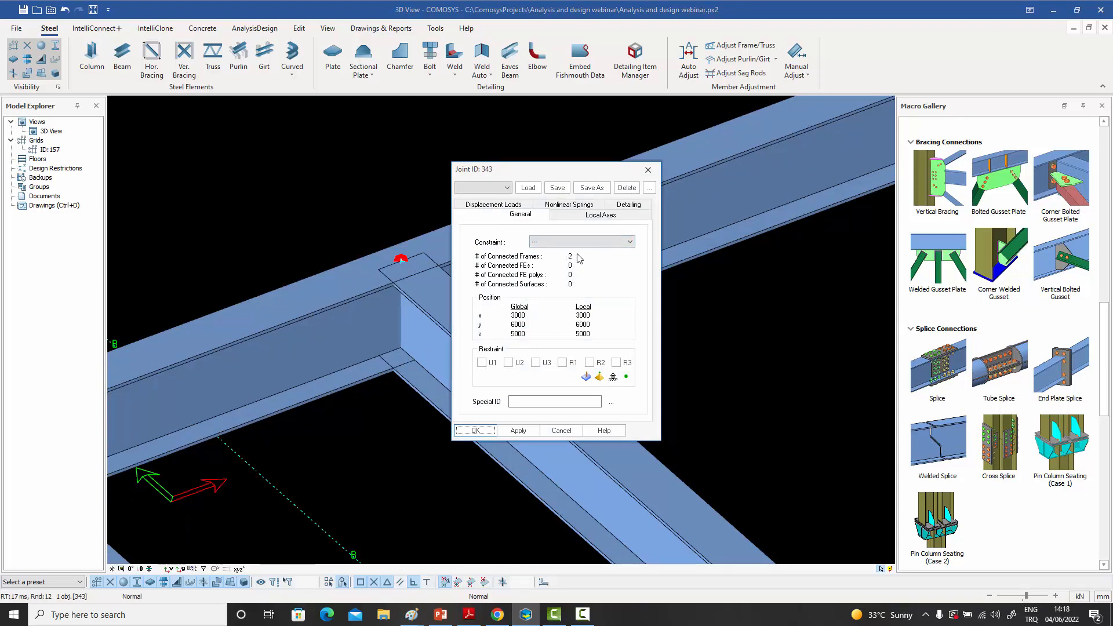
click(649, 172)
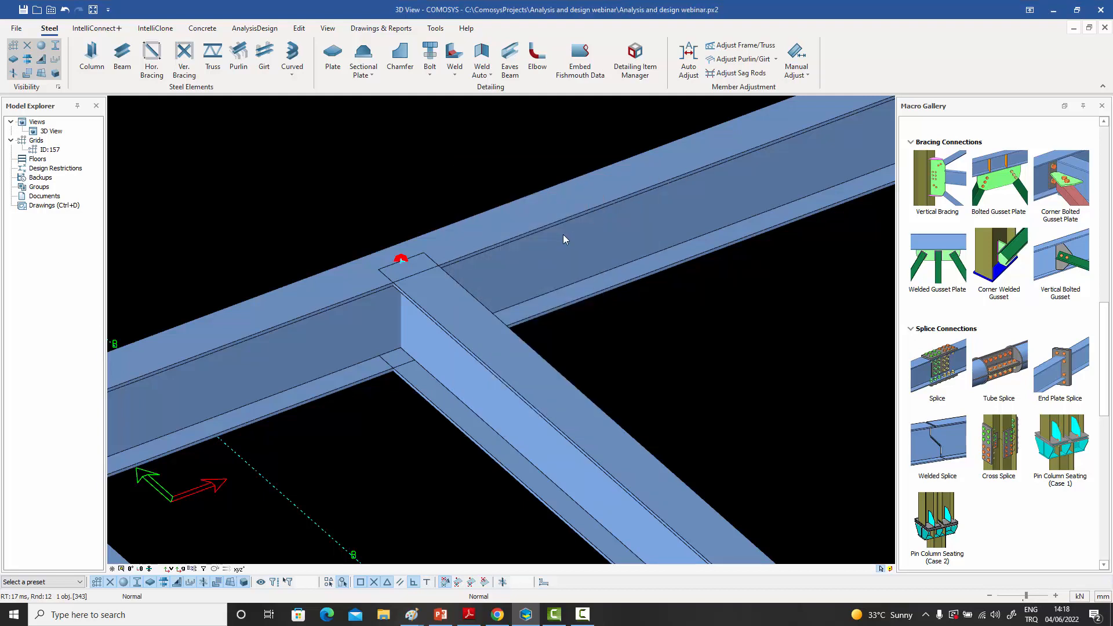
click(561, 230)
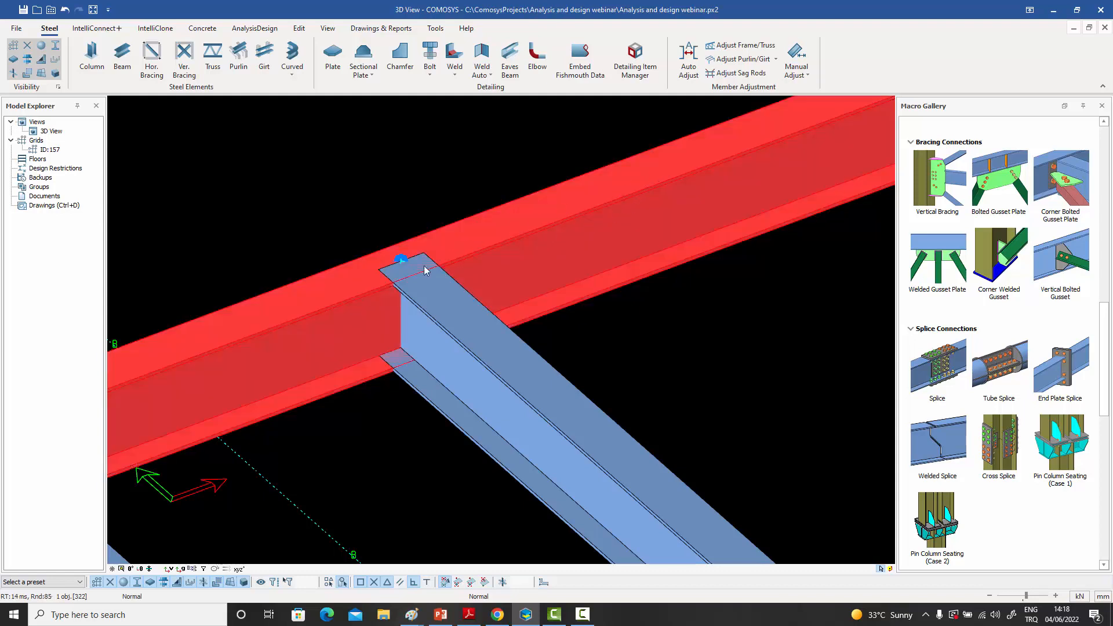
click(498, 347)
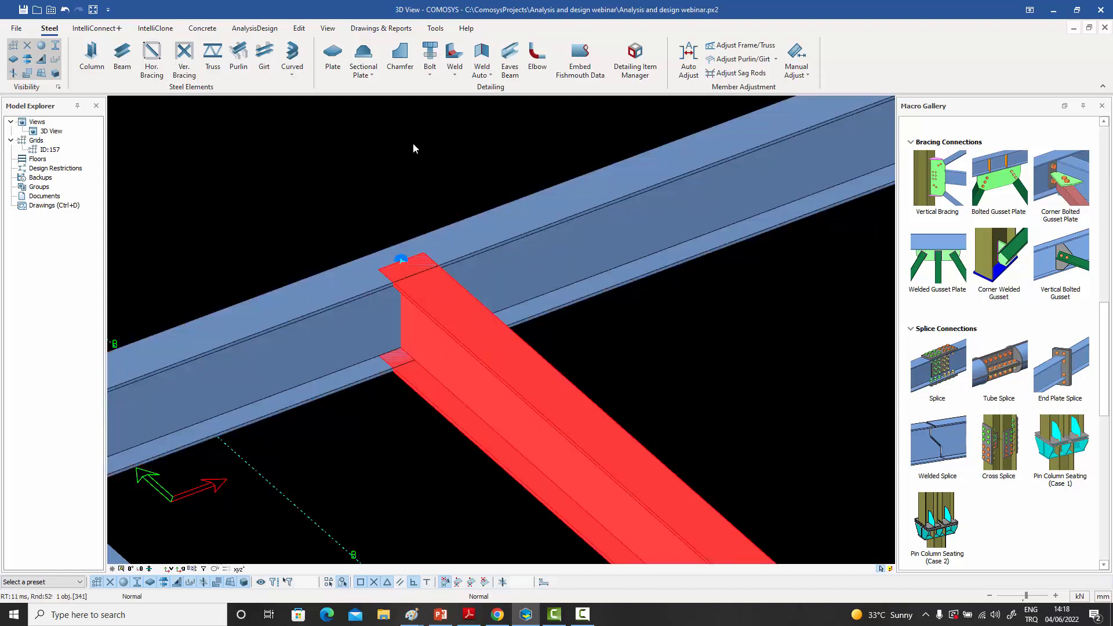
click(413, 142)
- Model a diagonal beam from the mid-span joint of the grid 3 main beam to the joint midway along the grid B main beam
click(115, 60)
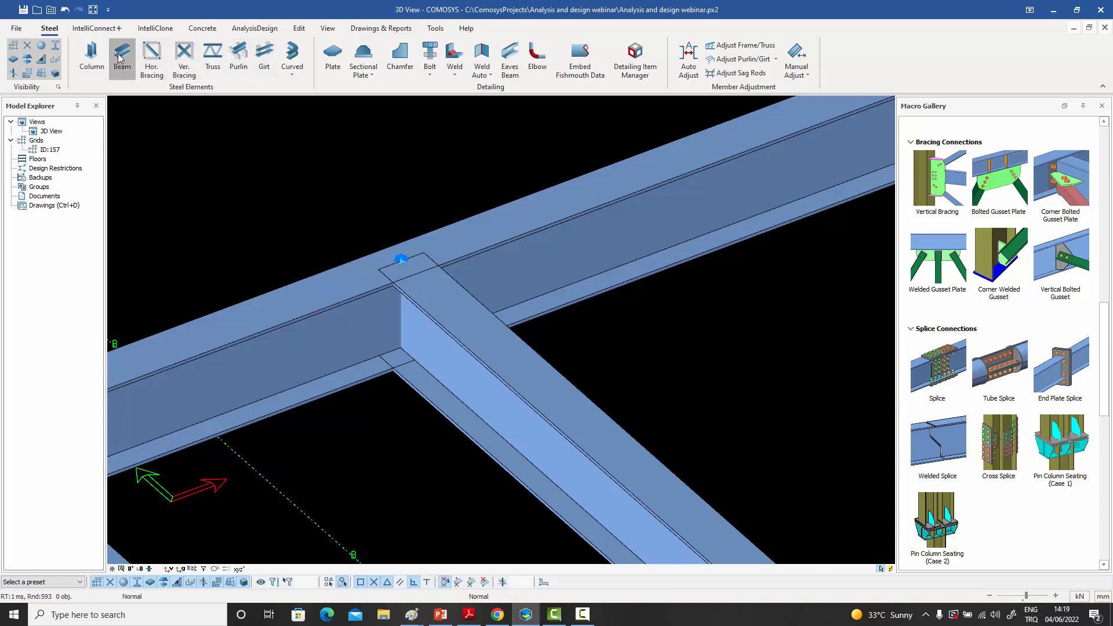
click(378, 269)
scroll(379, 269, down, 5)
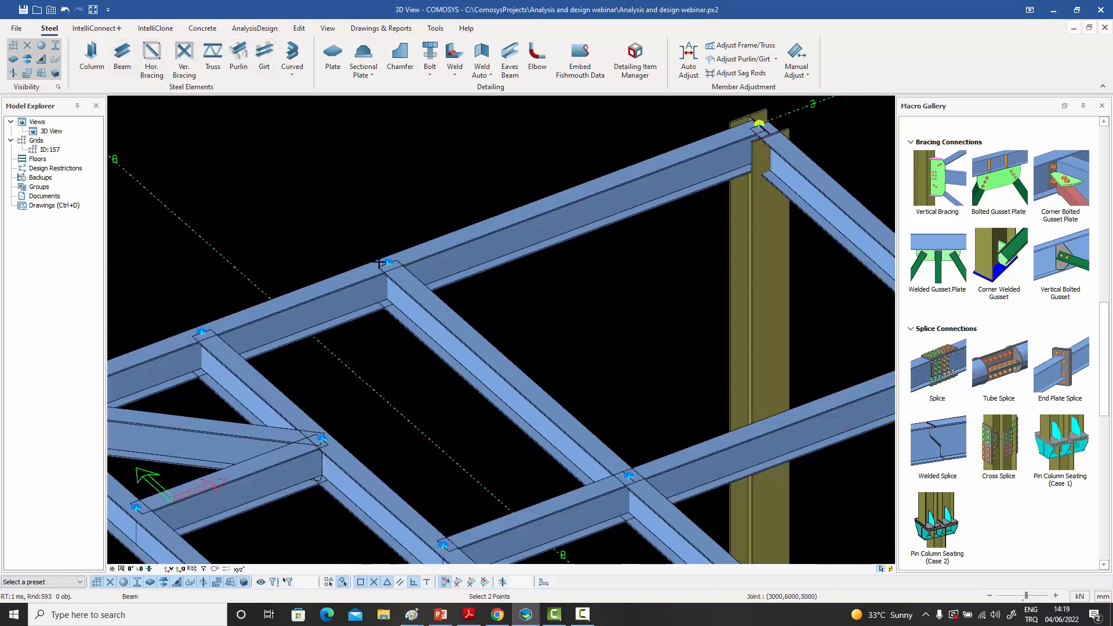
click(778, 307)
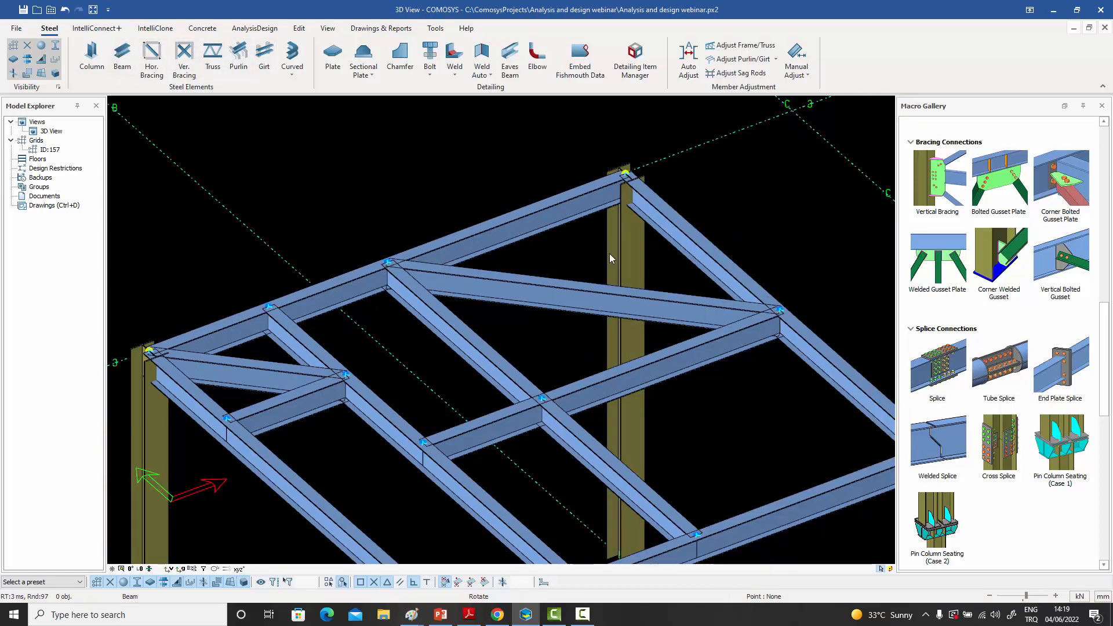
- Check the connected frames of the joint where the diagonal beam meets the grid 3 main beam, and clear the selection
scroll(385, 259, up, 5)
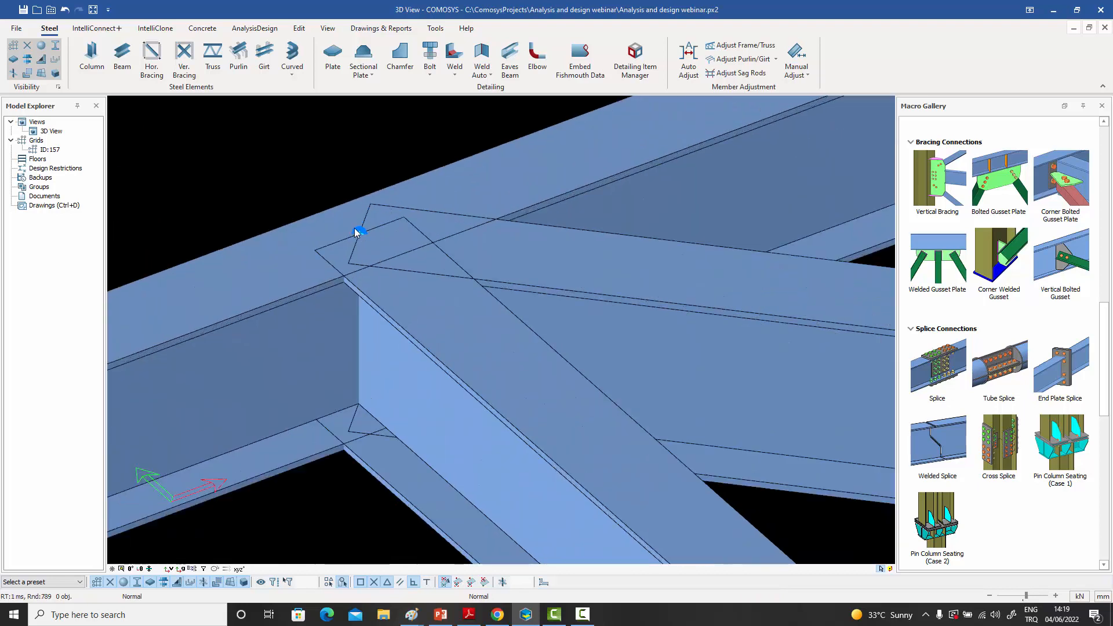
double_click(360, 232)
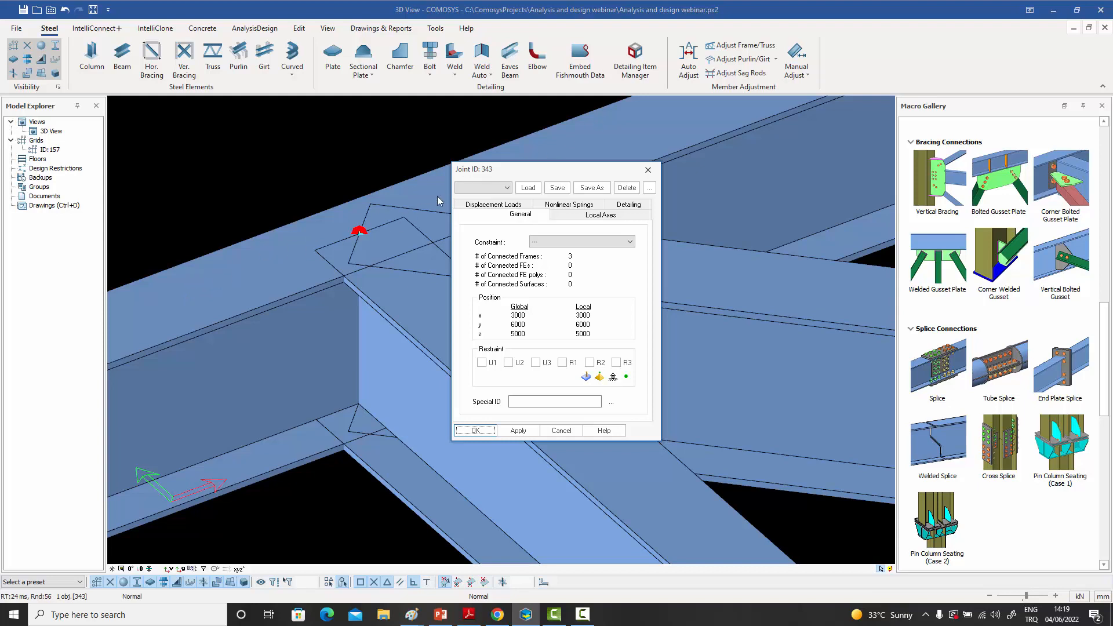
click(648, 170)
scroll(457, 279, down, 5)
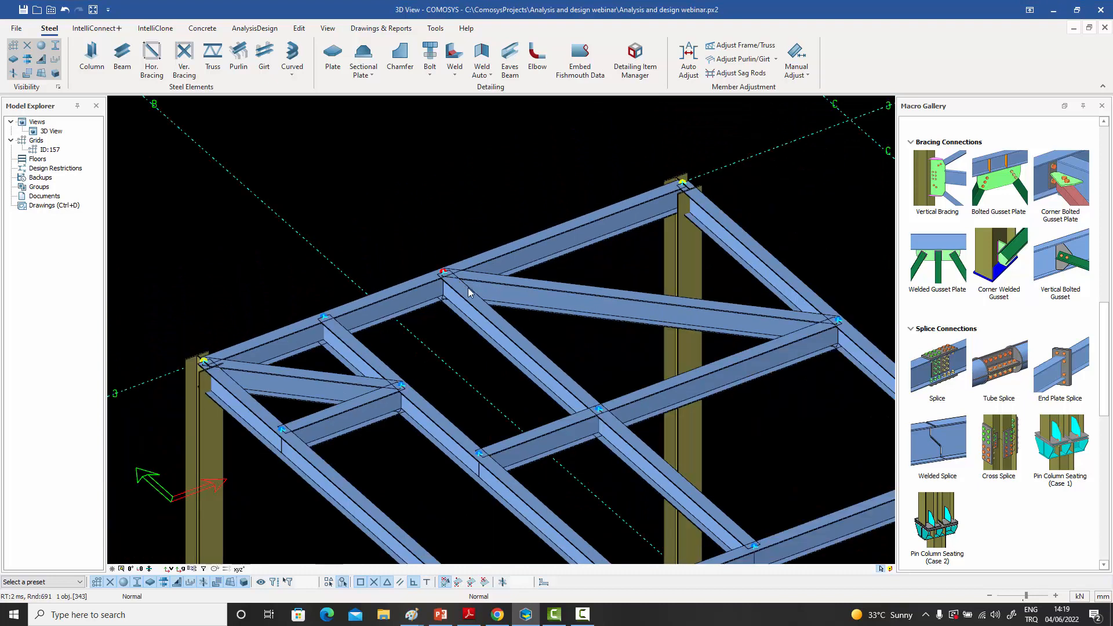
middle_drag(467, 288, 443, 256)
key(Escape)
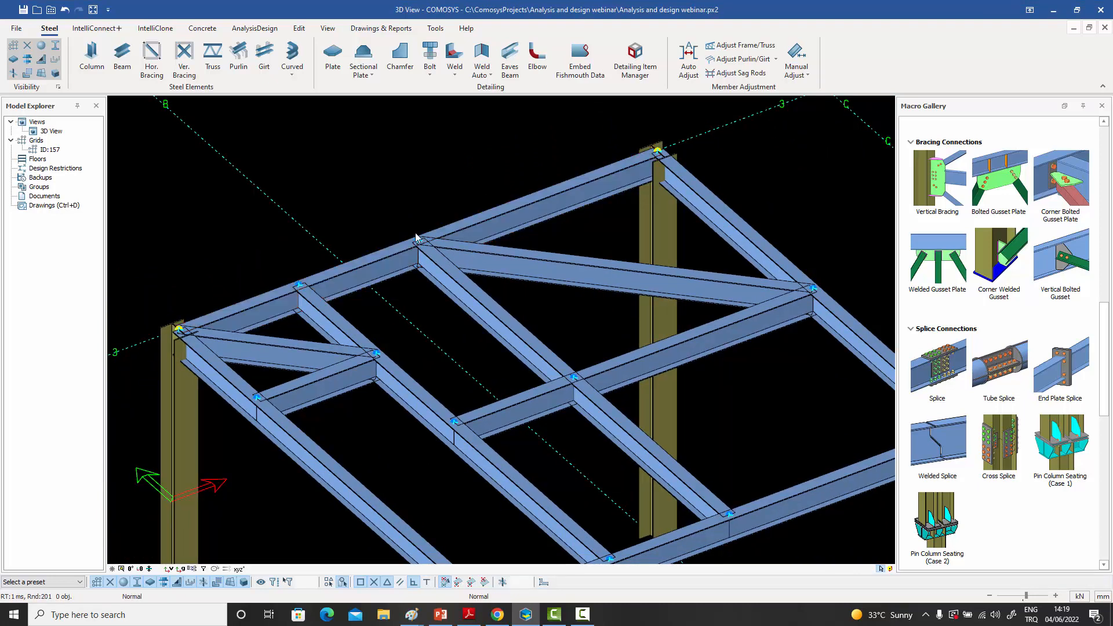
scroll(666, 156, up, 6)
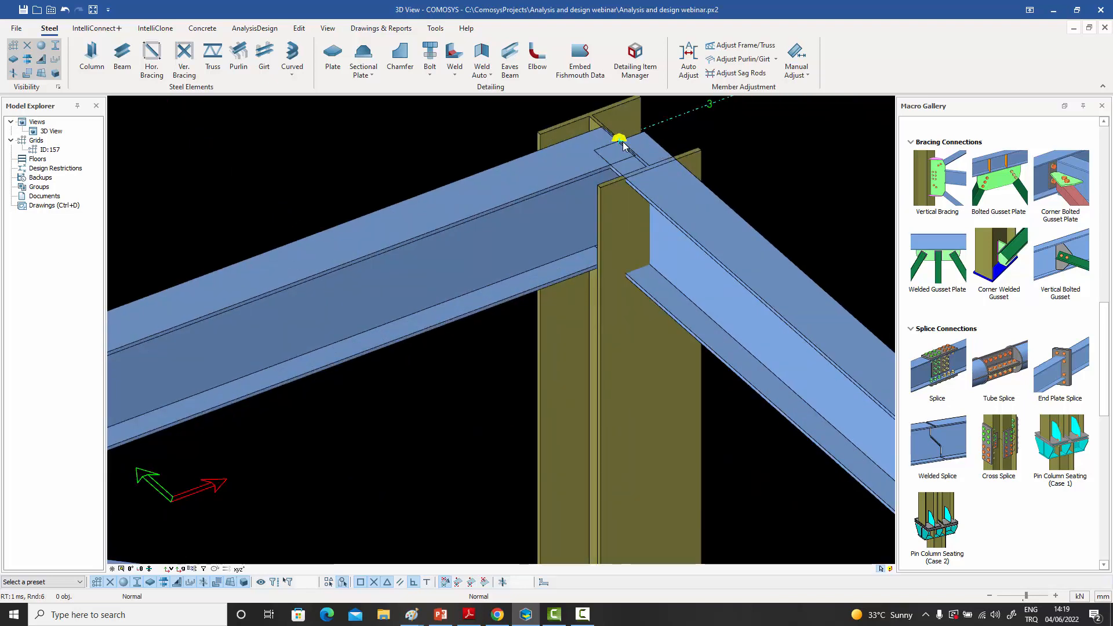
scroll(624, 147, down, 5)
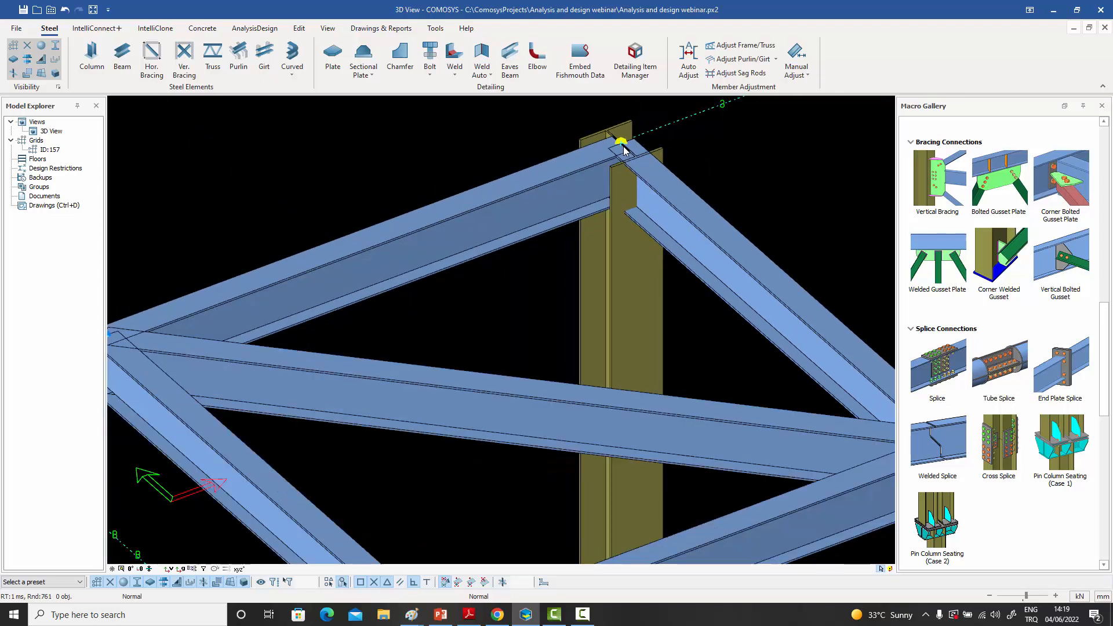
- Delete both diagonal beams: the long one from the grid 3 mid-span joint and the short one at the A-3 corner
click(556, 280)
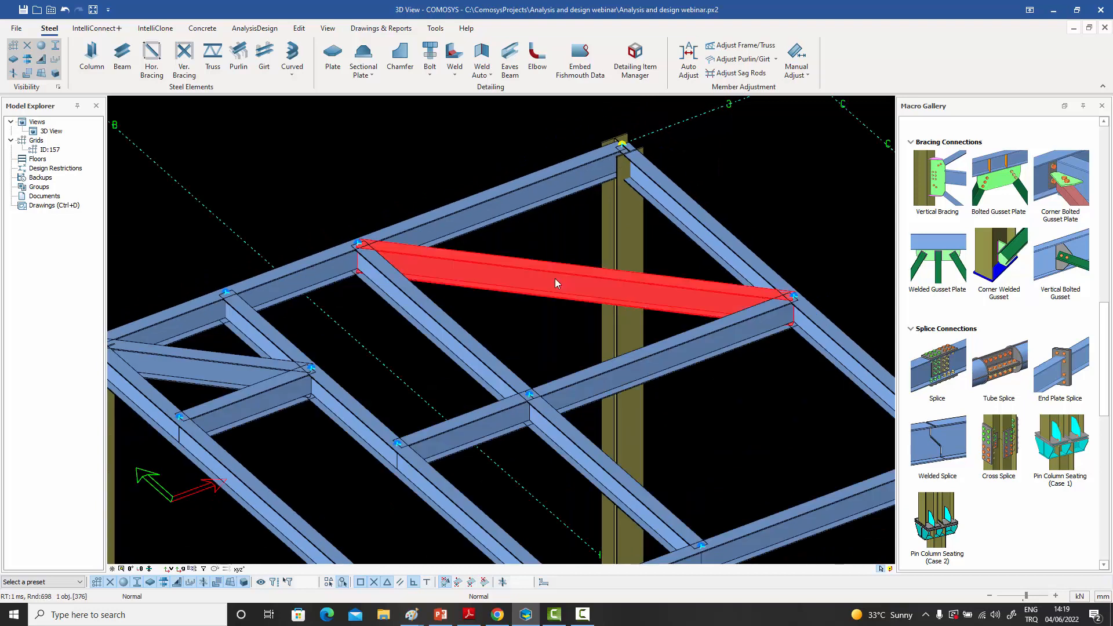
key(Delete)
click(511, 340)
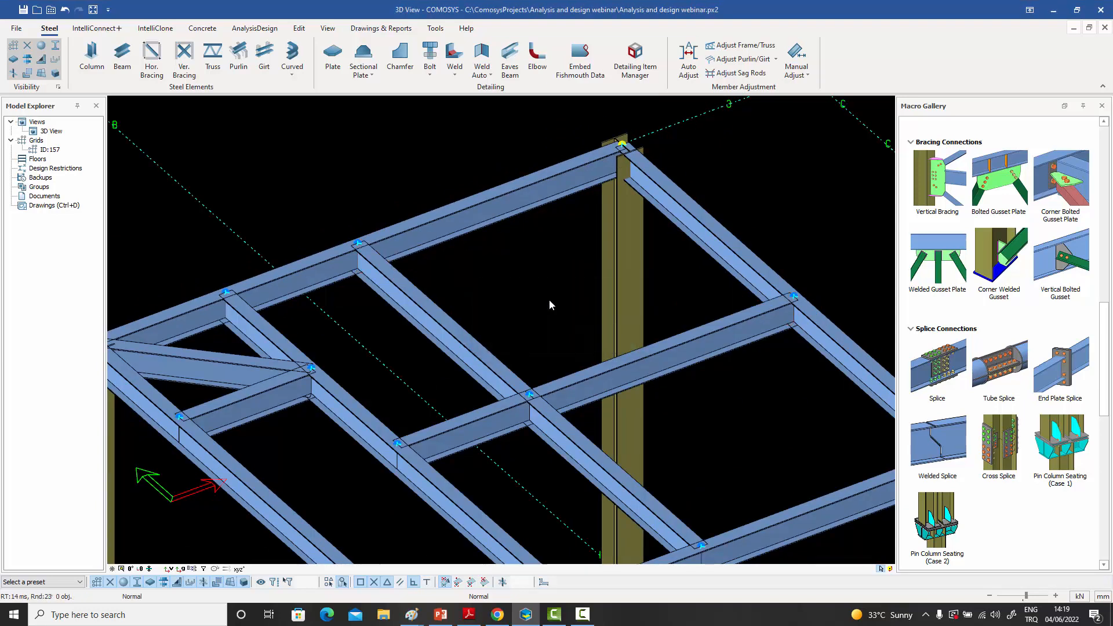
scroll(582, 286, down, 3)
scroll(582, 286, up, 1)
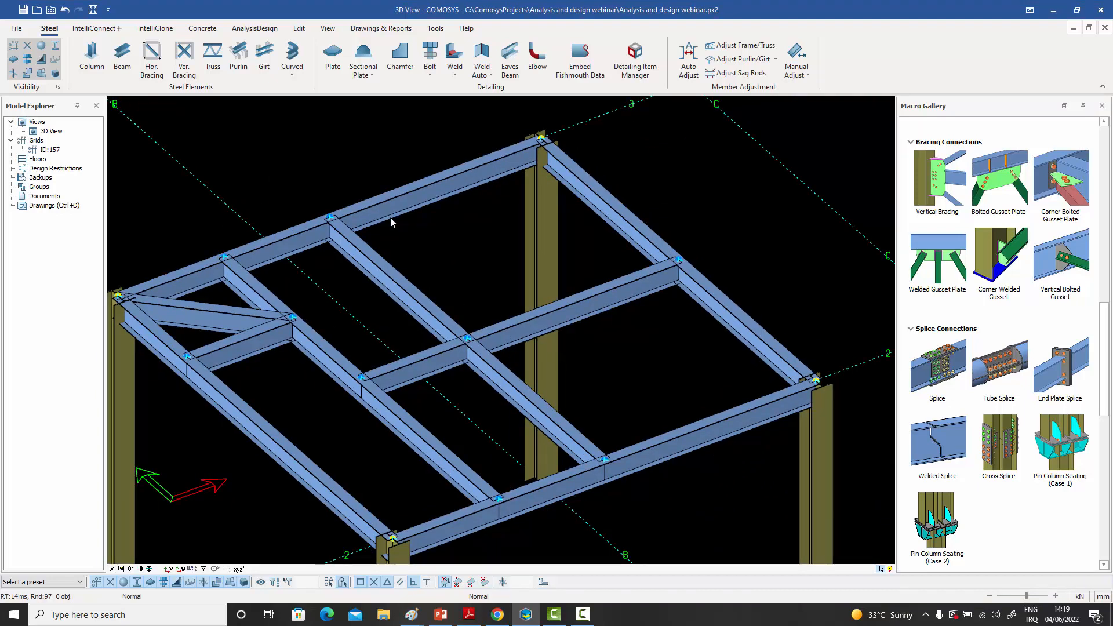
click(212, 315)
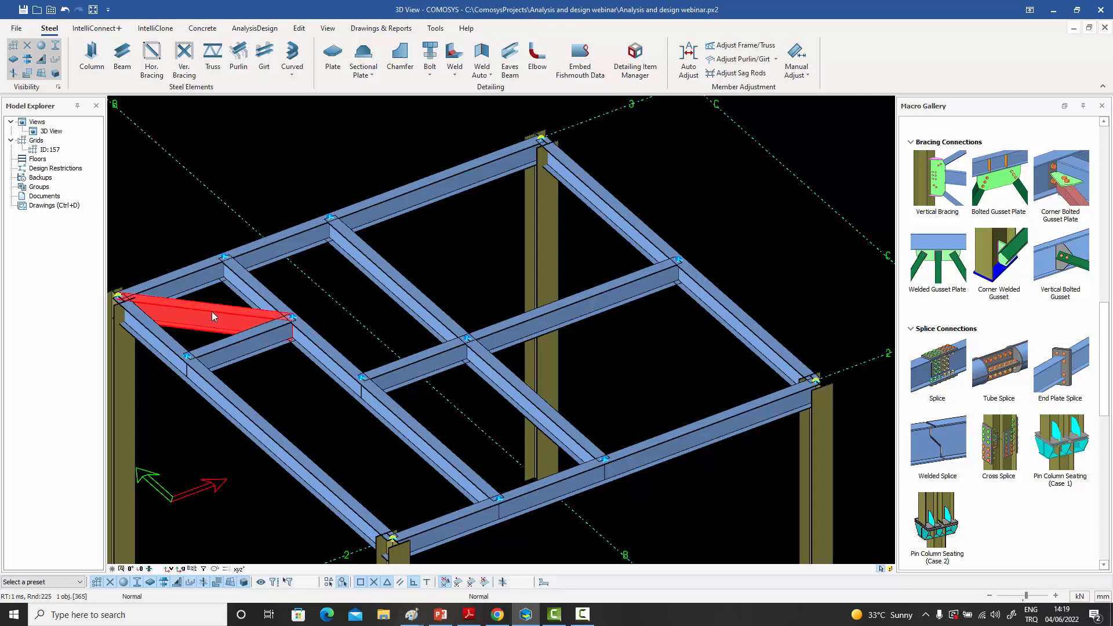
key(Delete)
click(513, 342)
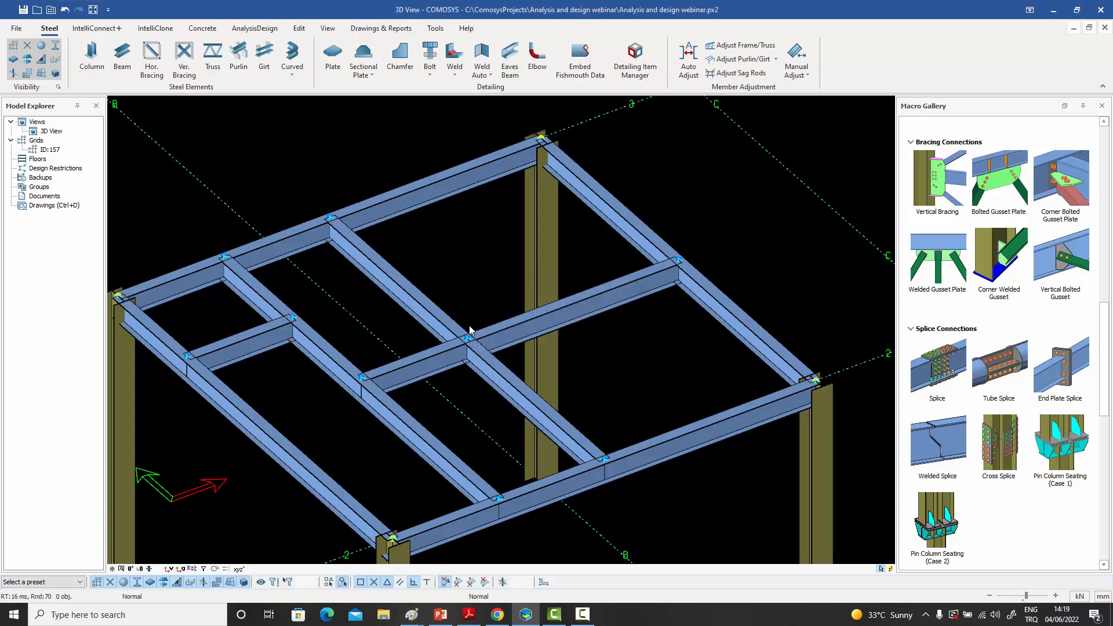
- Model a diagonal beam from the A-3 column joint across the first secondary beam to the central joint at mid-bay
click(122, 55)
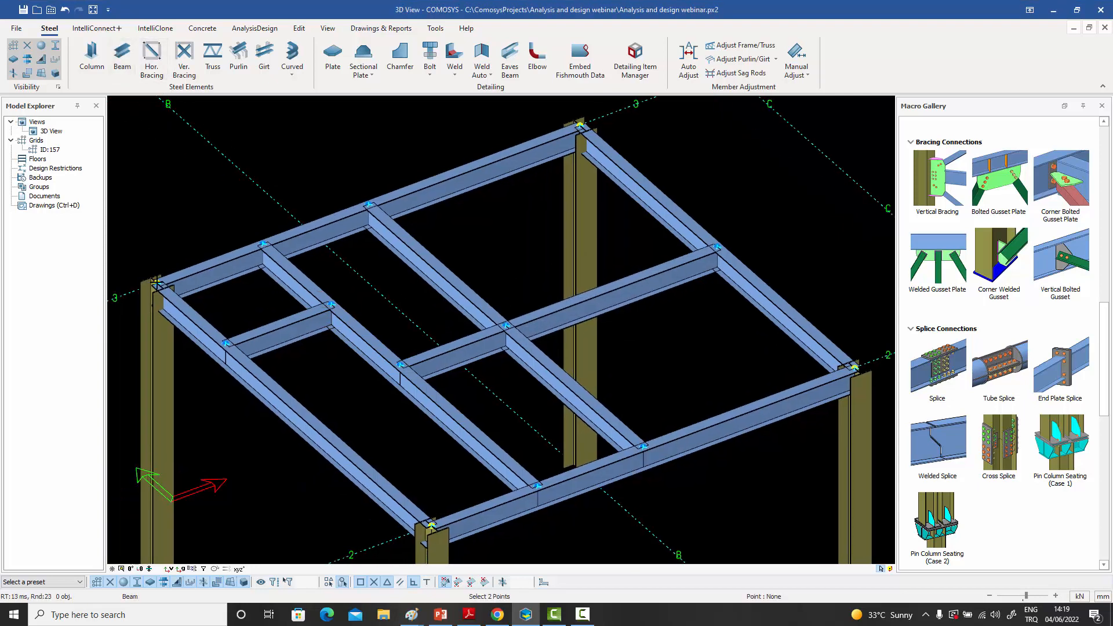
click(215, 277)
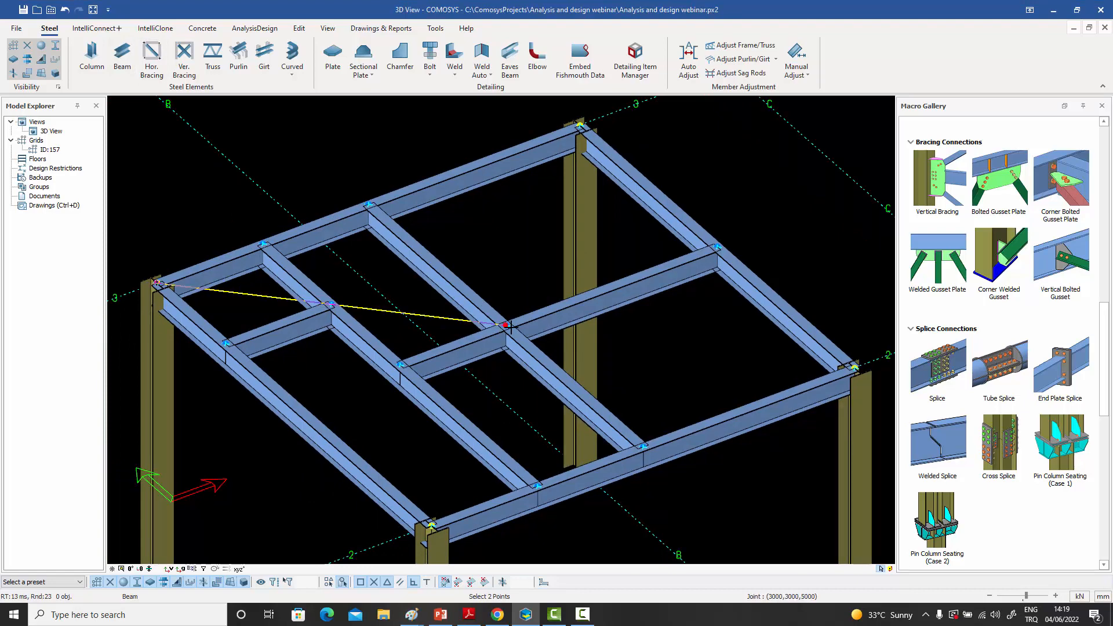
click(504, 324)
key(Escape)
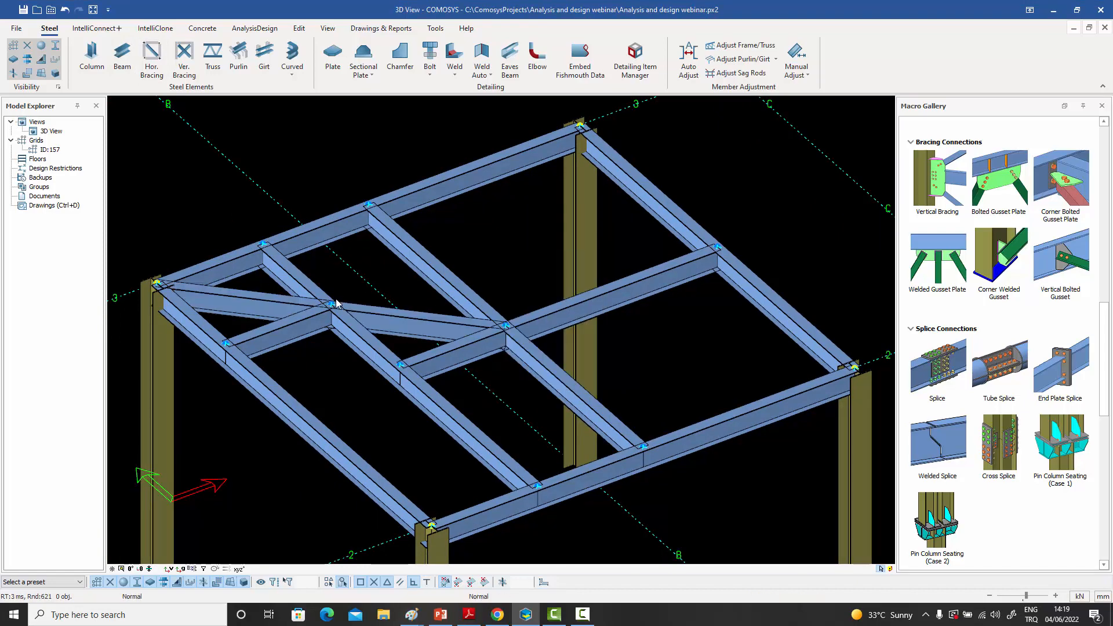
- Highlight the diagonal beam and the secondary beam it crosses one after another, and clear the selection
click(254, 300)
scroll(322, 302, up, 3)
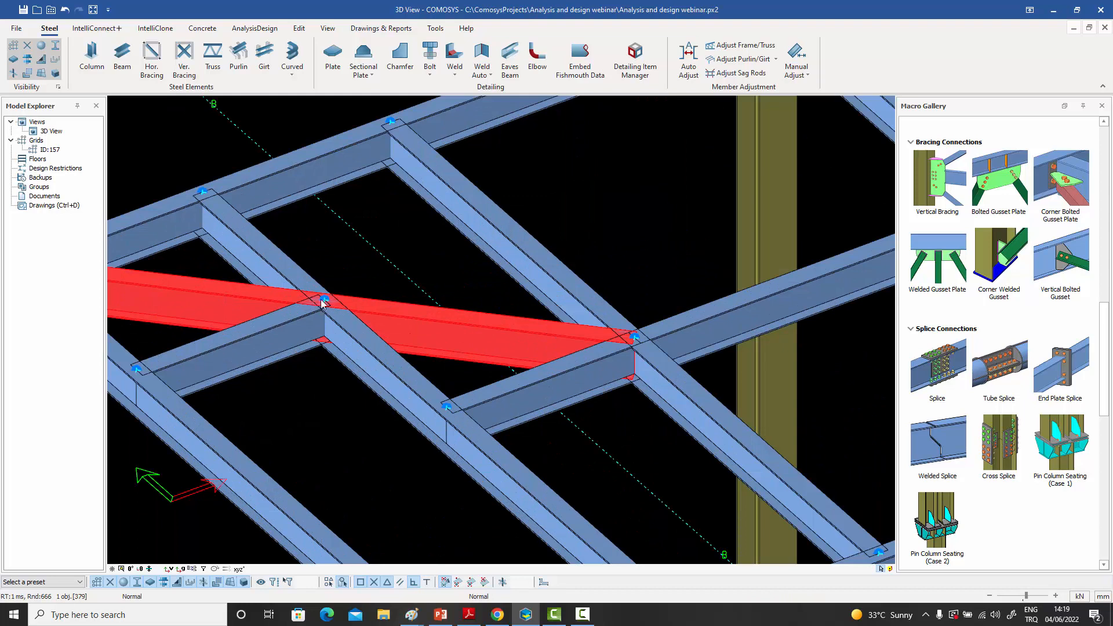
click(375, 358)
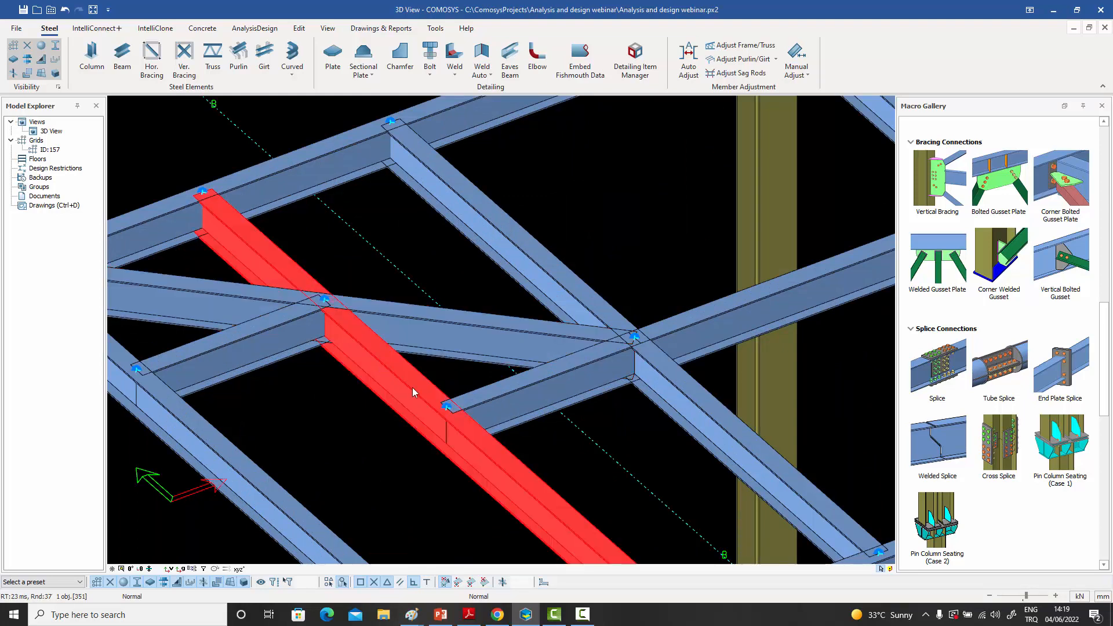
click(327, 245)
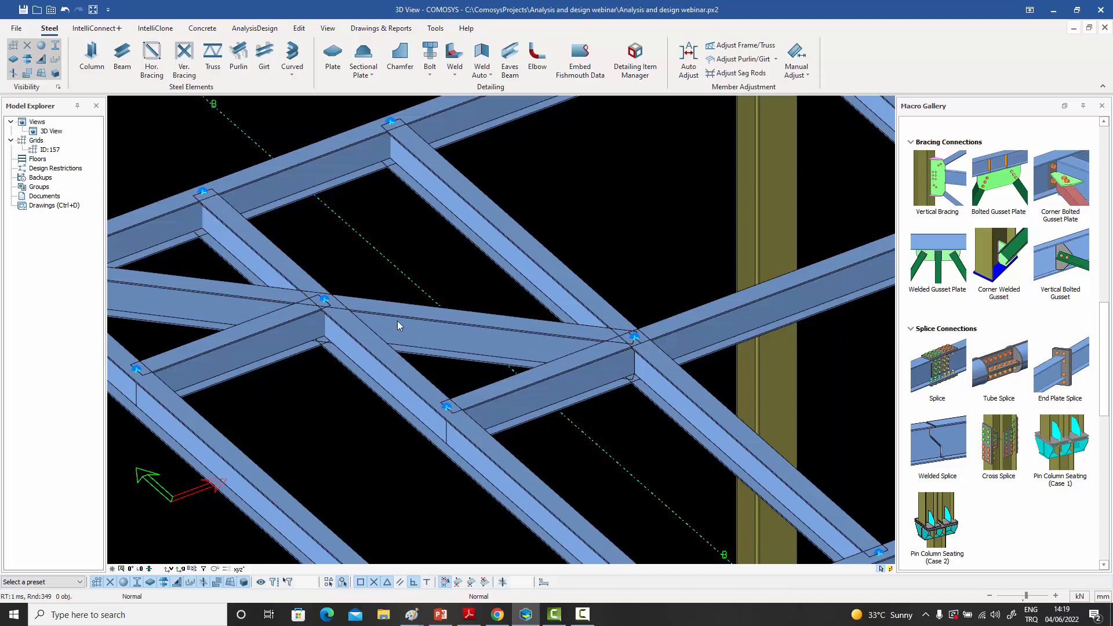
click(293, 284)
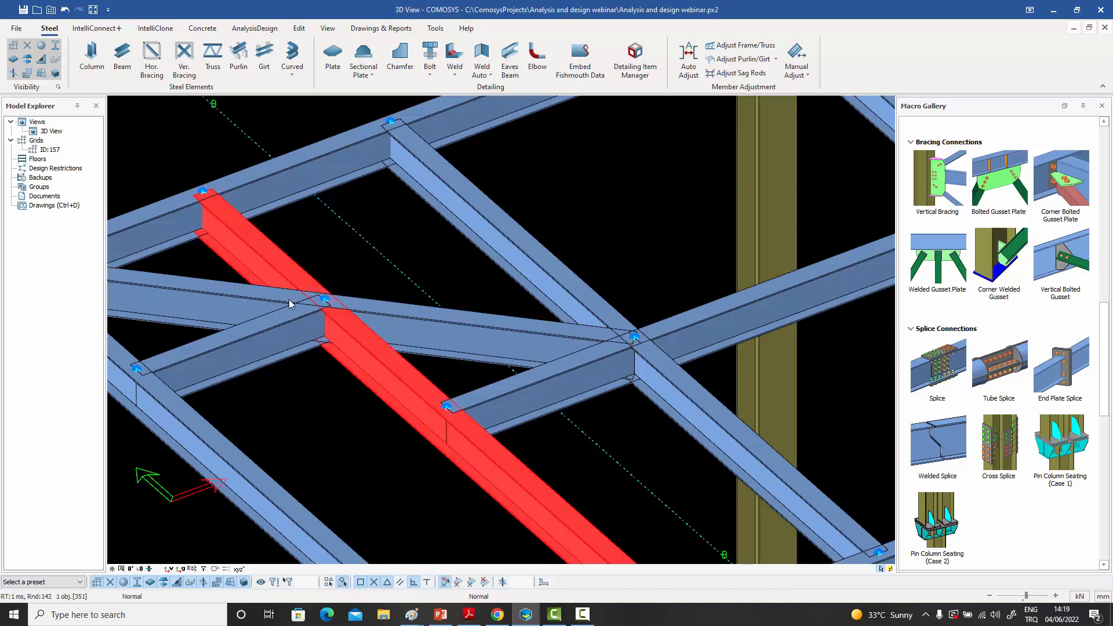
click(360, 281)
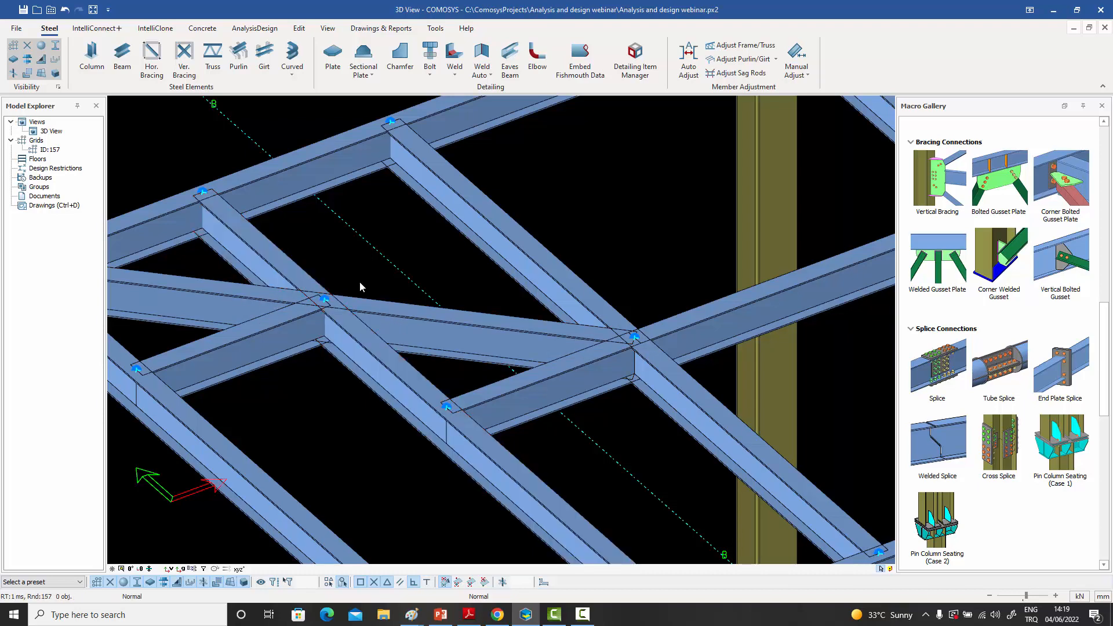
middle_drag(360, 289, 378, 282)
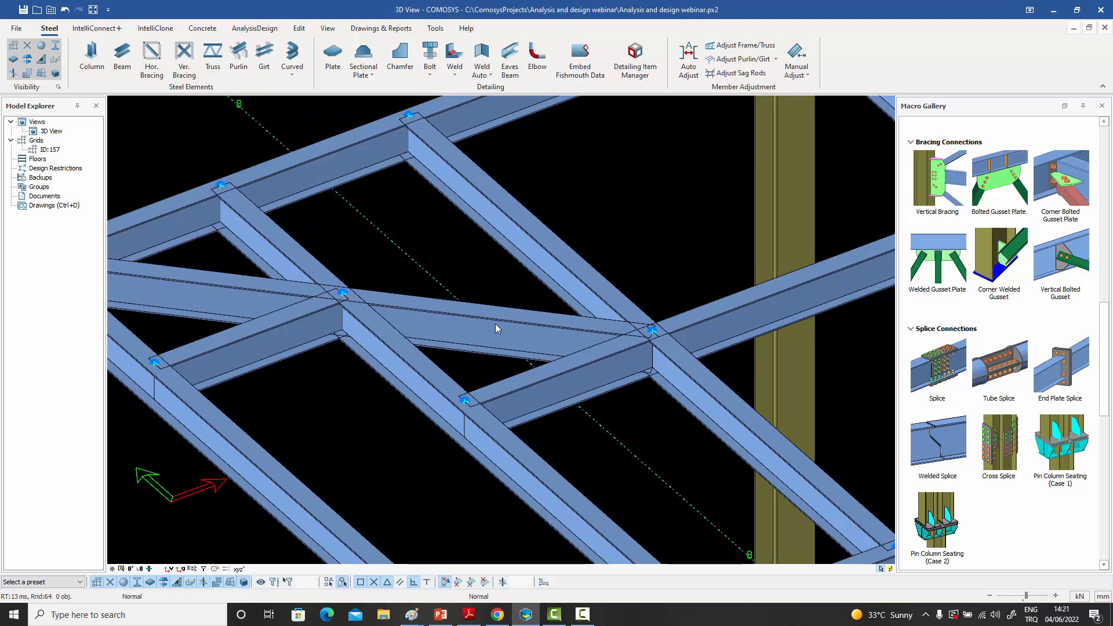
- Highlight the crossed secondary beam once more, and delete the diagonal beam that runs through its joint
click(293, 242)
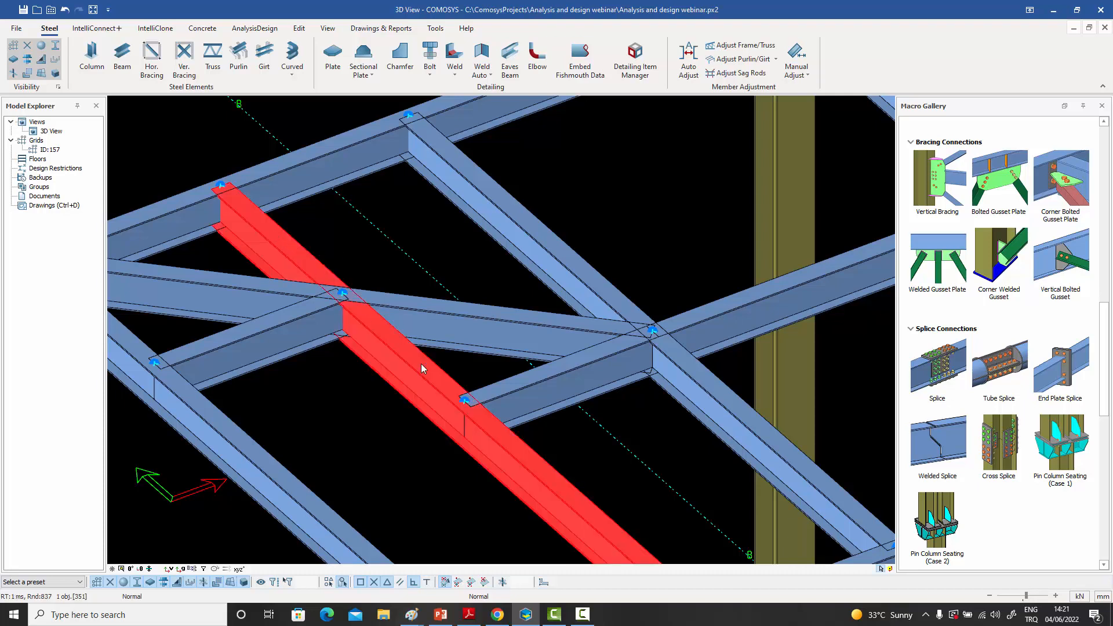
click(414, 314)
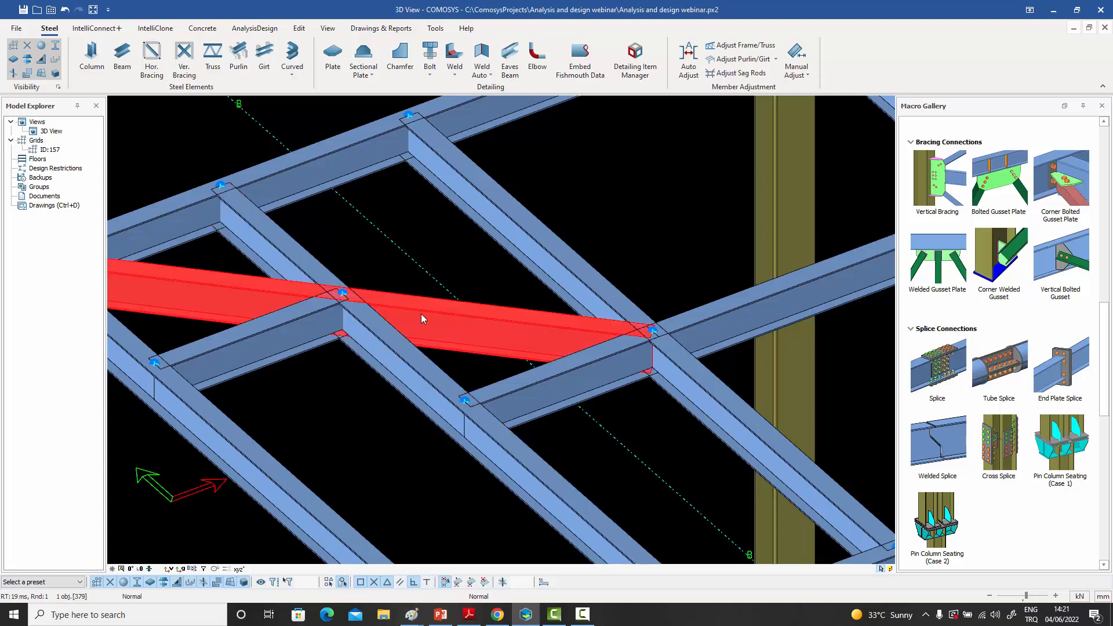
key(Delete)
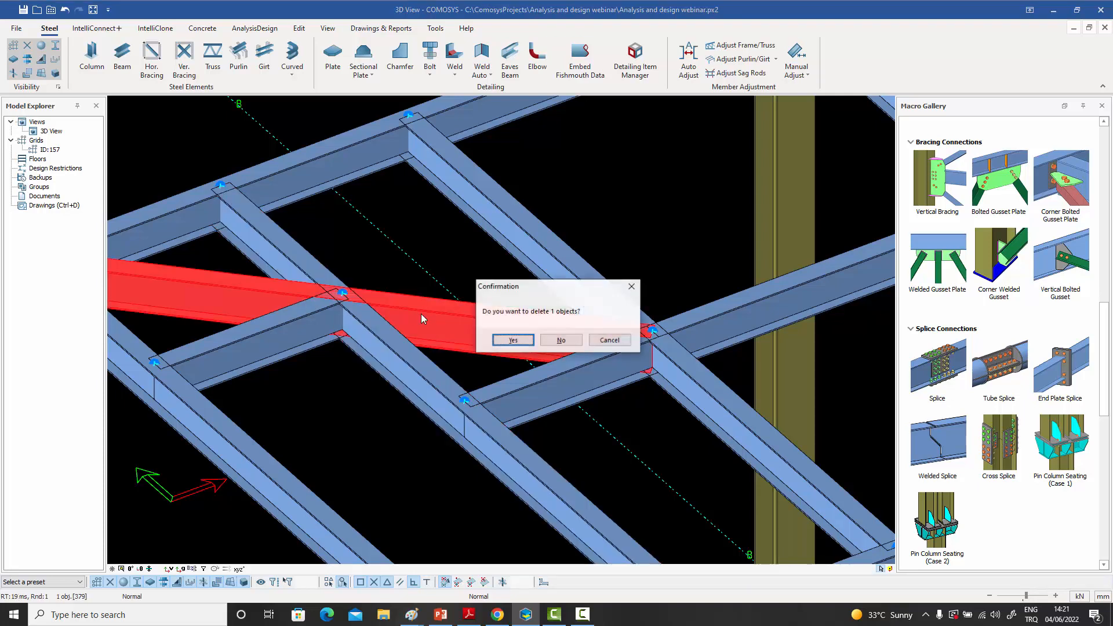
click(508, 343)
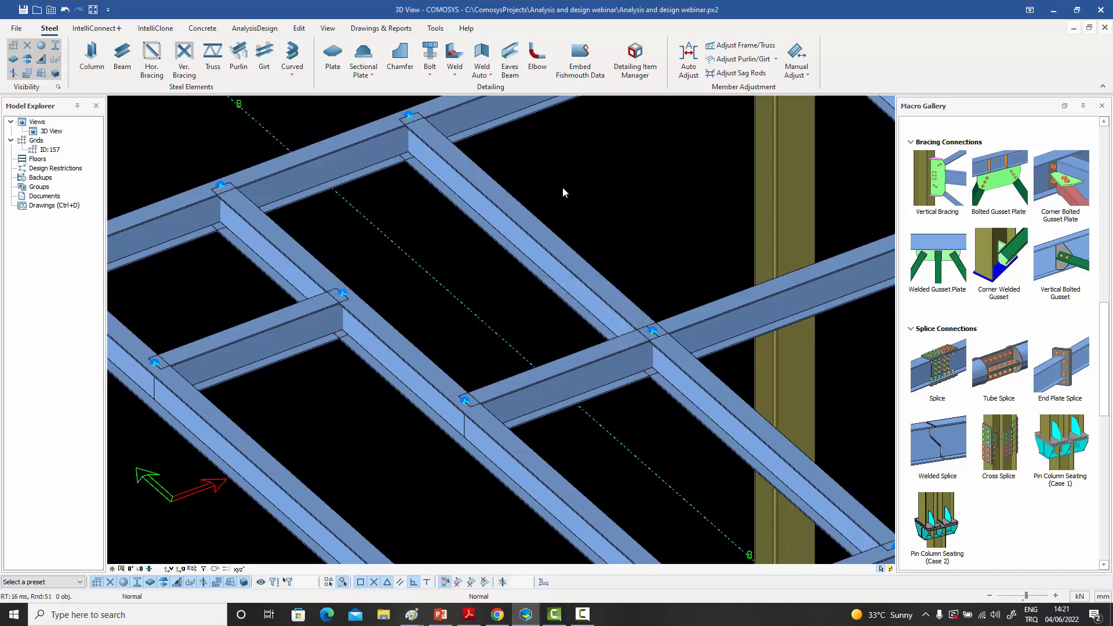
- Model another secondary beam from the grid 3 to the grid 2 main beam, midway between the two existing parallel secondary beams
scroll(562, 186, down, 4)
middle_drag(577, 199, 481, 213)
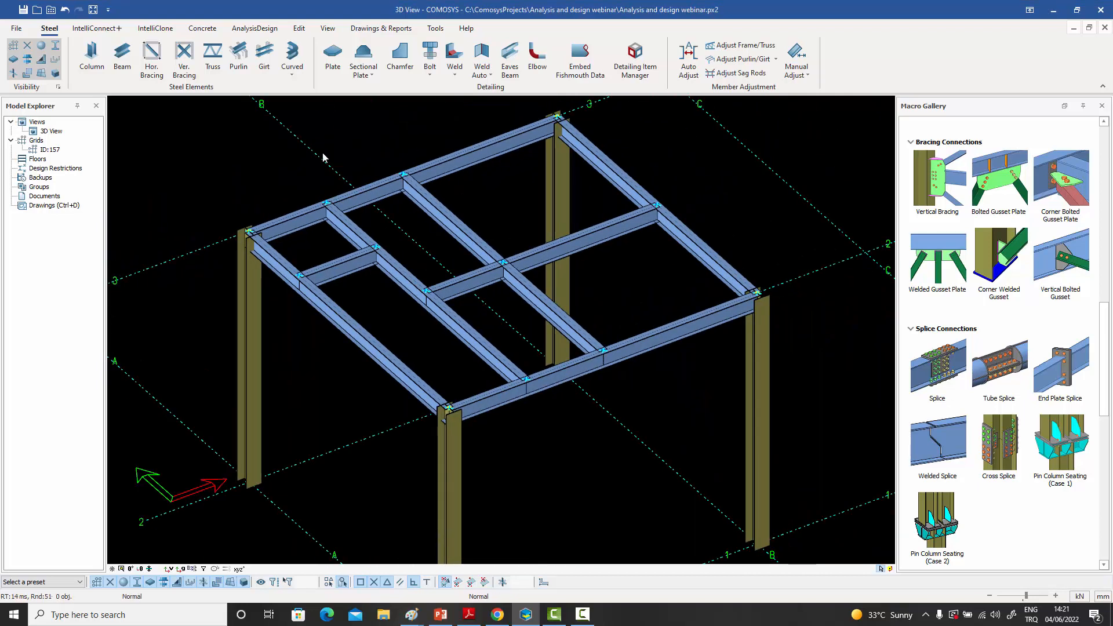
click(119, 58)
click(565, 366)
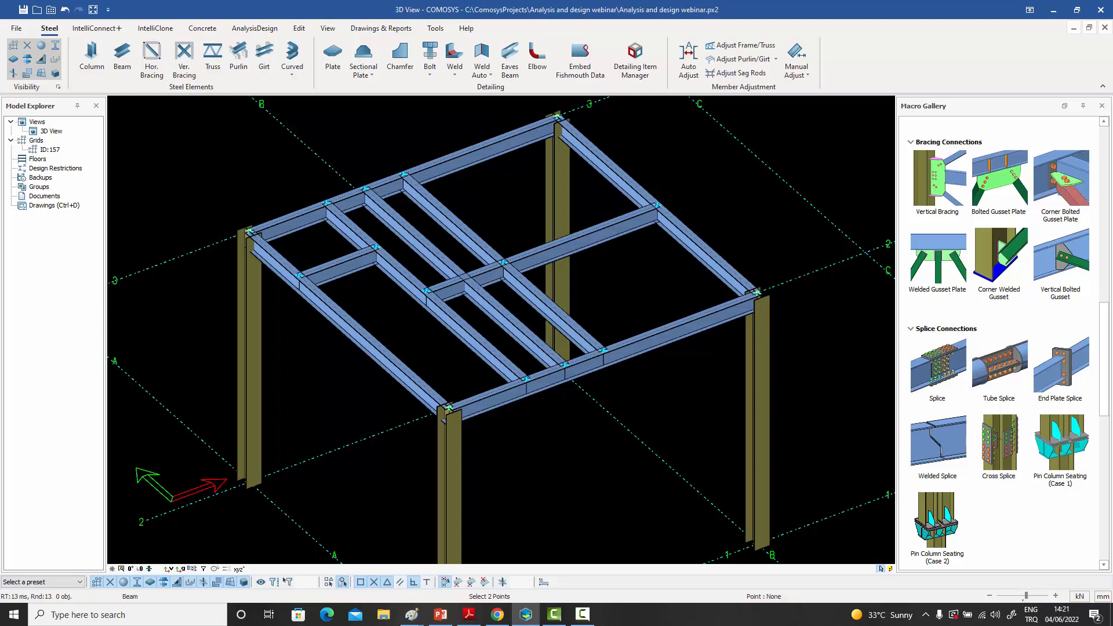
right_click(516, 198)
- Raise the new secondary beam so that it rests on top of the main beams, and clear the selection
click(438, 248)
click(429, 255)
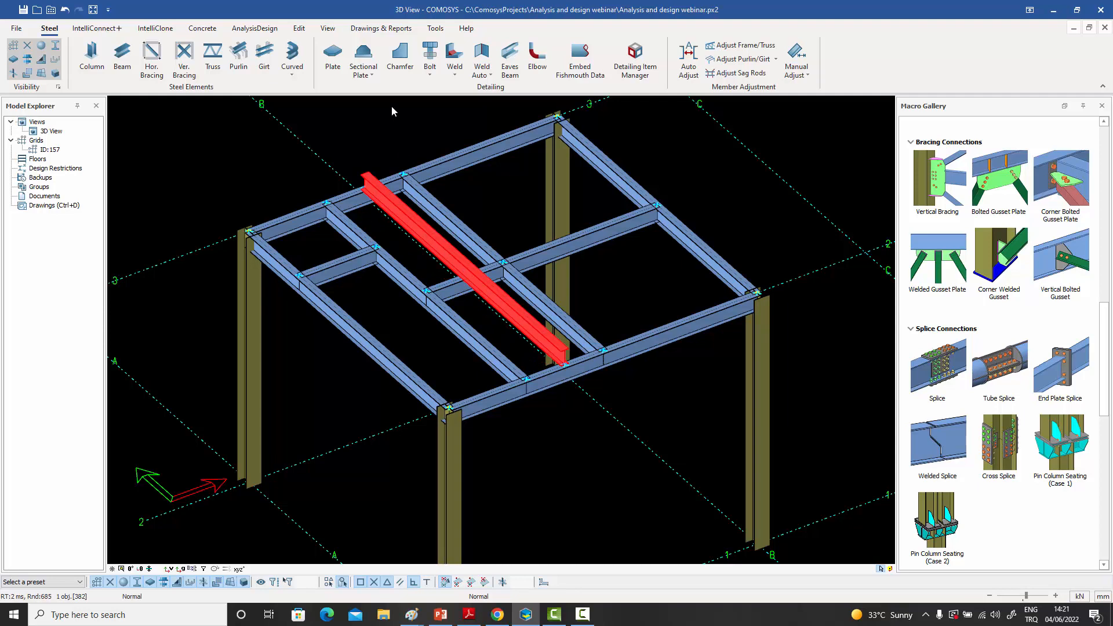
click(398, 125)
- Highlight the short cross beam and the raised beam passing over it one after another, and clear the selection
scroll(474, 233, up, 5)
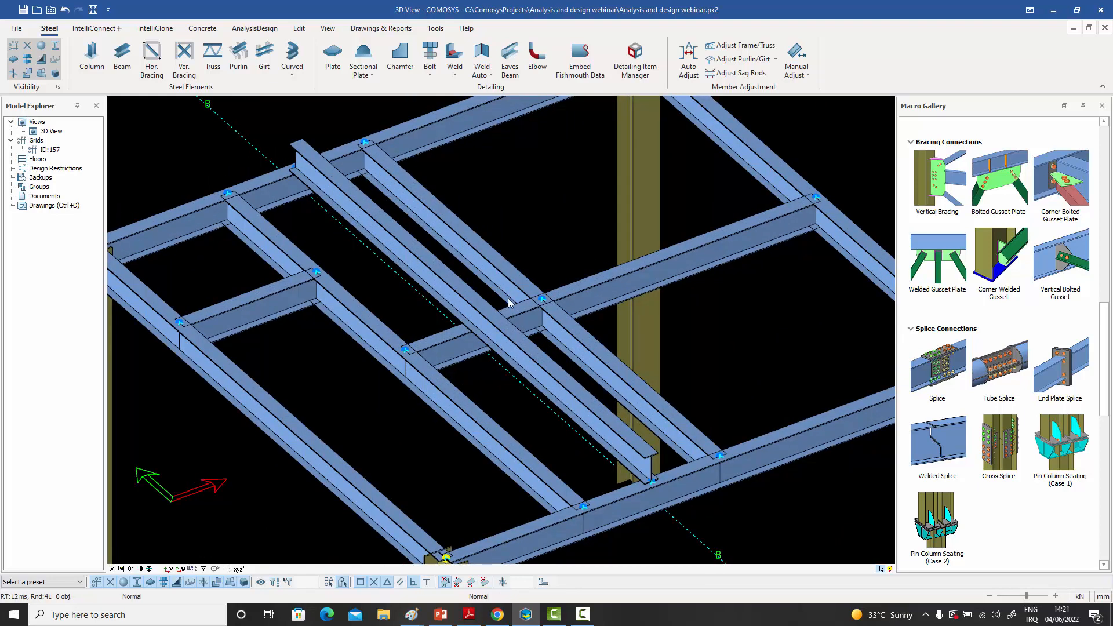
click(521, 312)
middle_drag(522, 314, 554, 381)
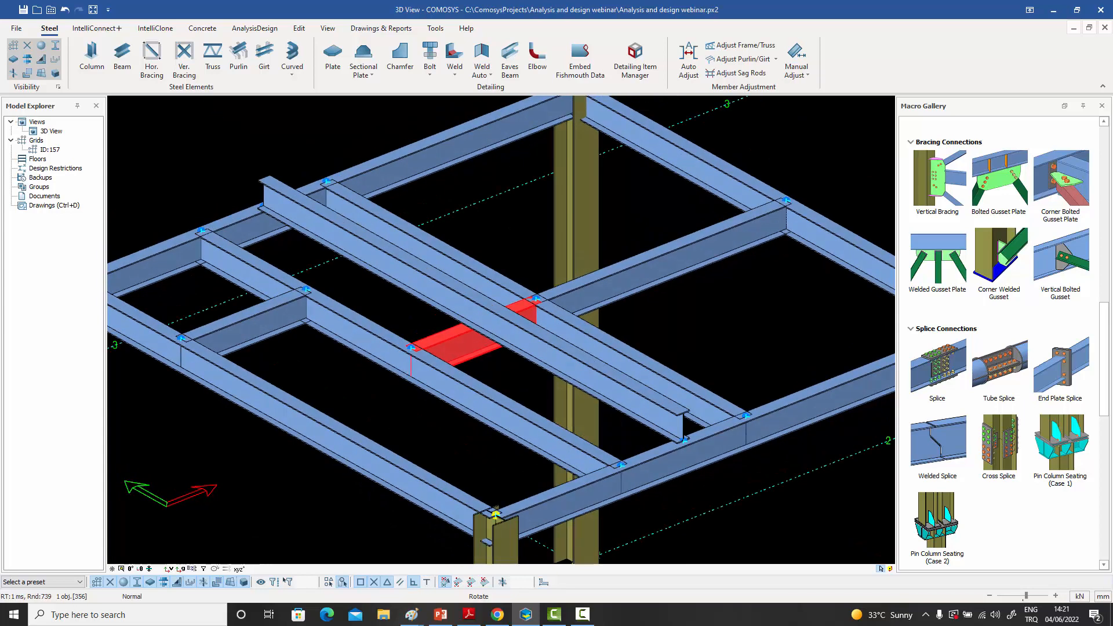
click(420, 312)
click(463, 344)
click(474, 323)
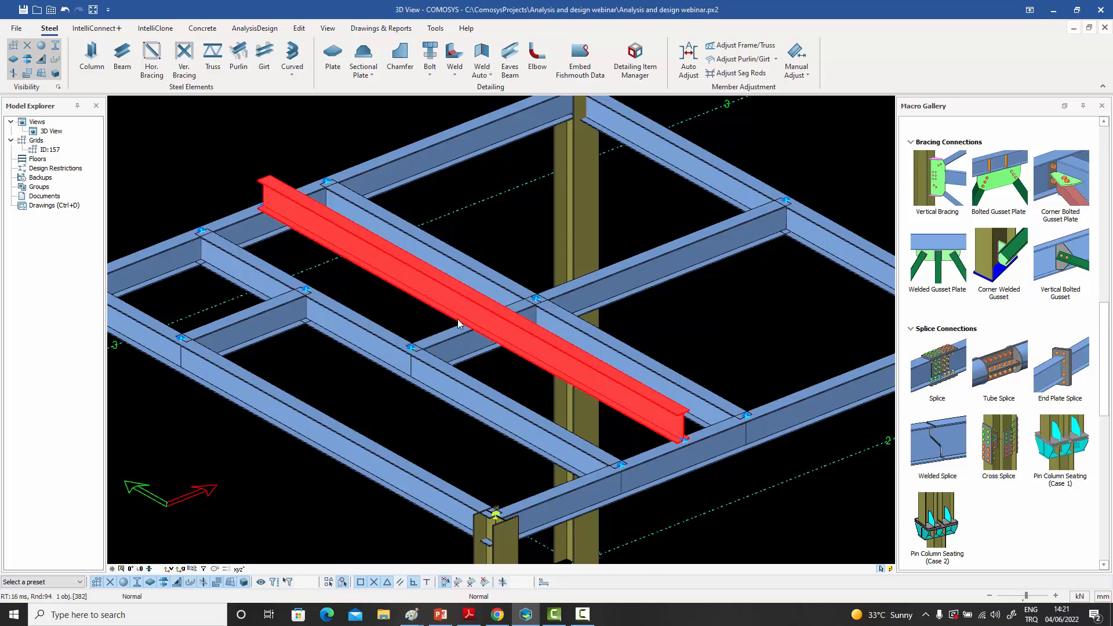
middle_drag(482, 352, 483, 354)
click(547, 209)
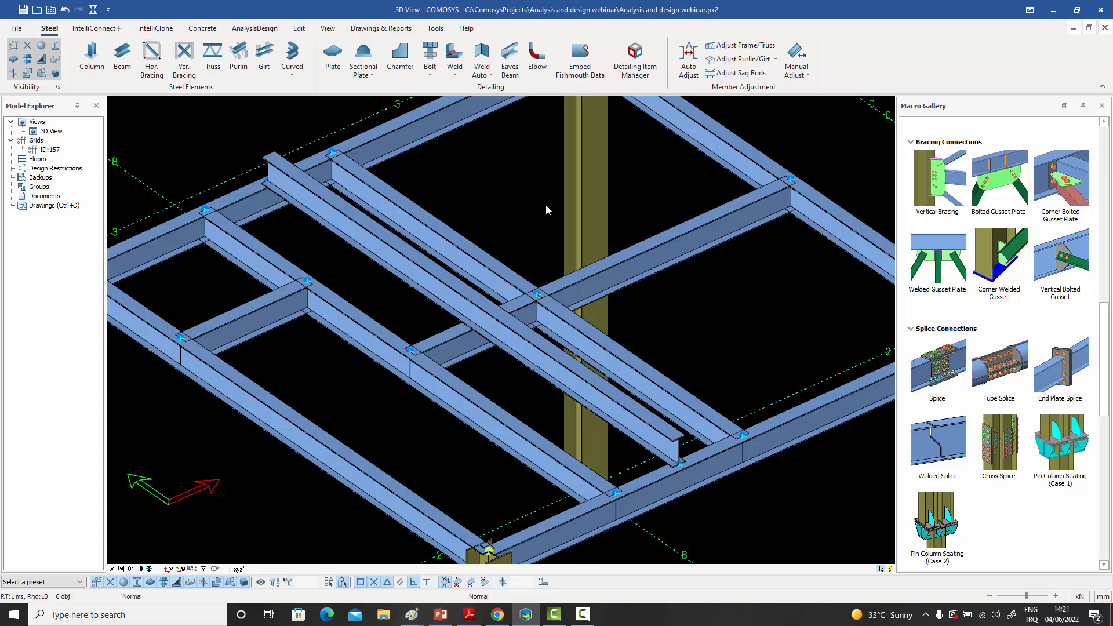
- Display the frame members as analysis lines, and highlight the raised secondary beam between the grid 3 and grid 2 main beams
key(ctrl+2)
key(ctrl+1)
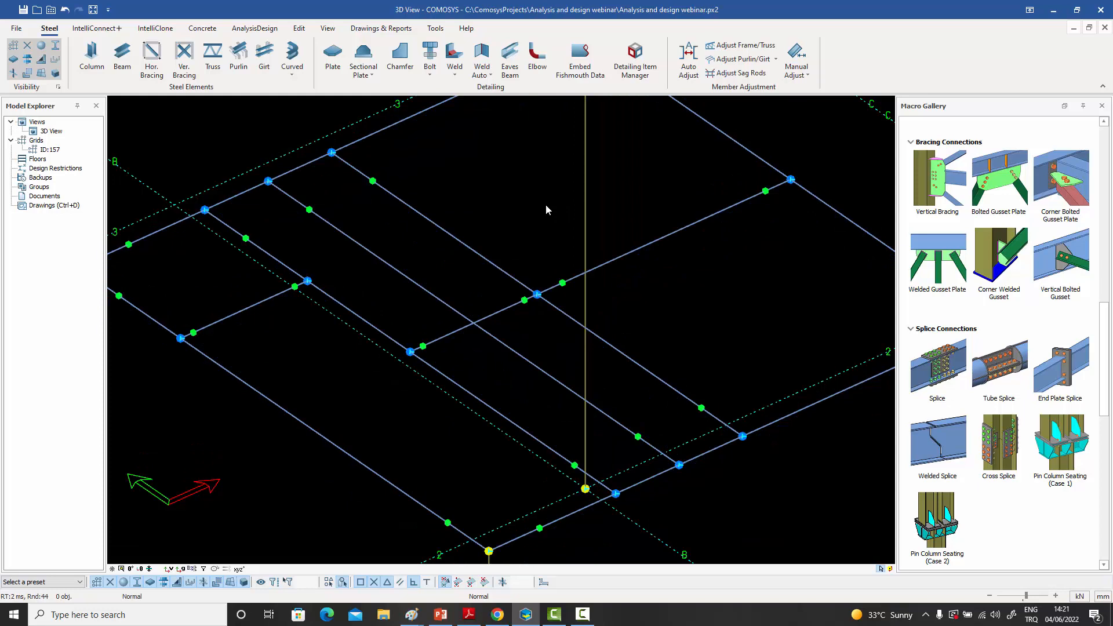
click(461, 329)
click(468, 283)
click(553, 380)
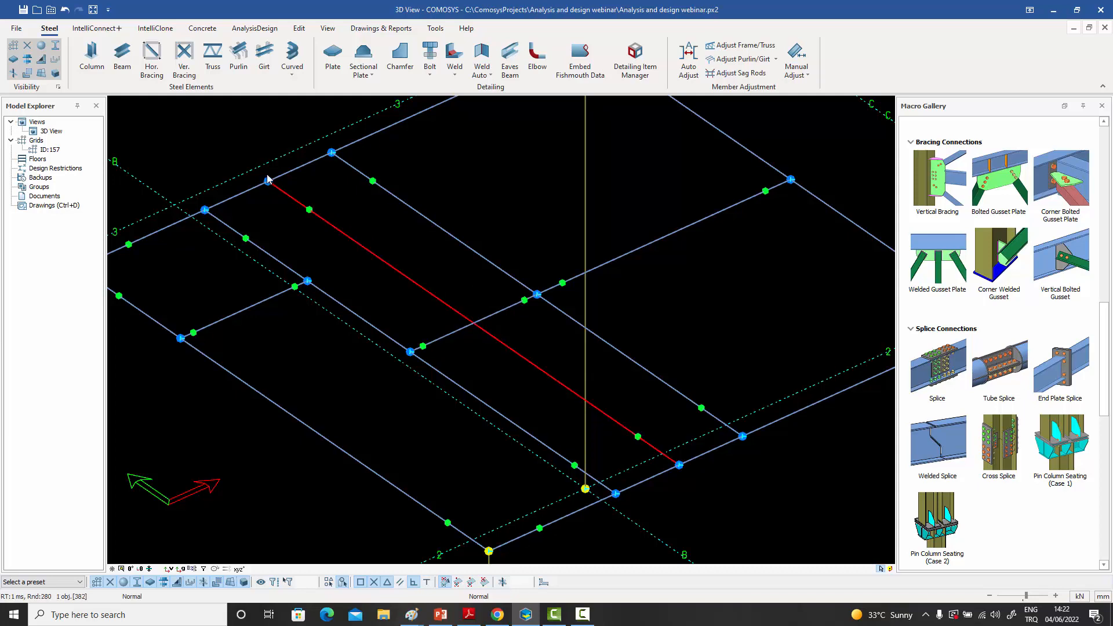
- Examine the highlighted raised beam where it crosses the short cross beam and at its joint on the grid 3 main beam
scroll(269, 181, up, 2)
scroll(545, 376, up, 4)
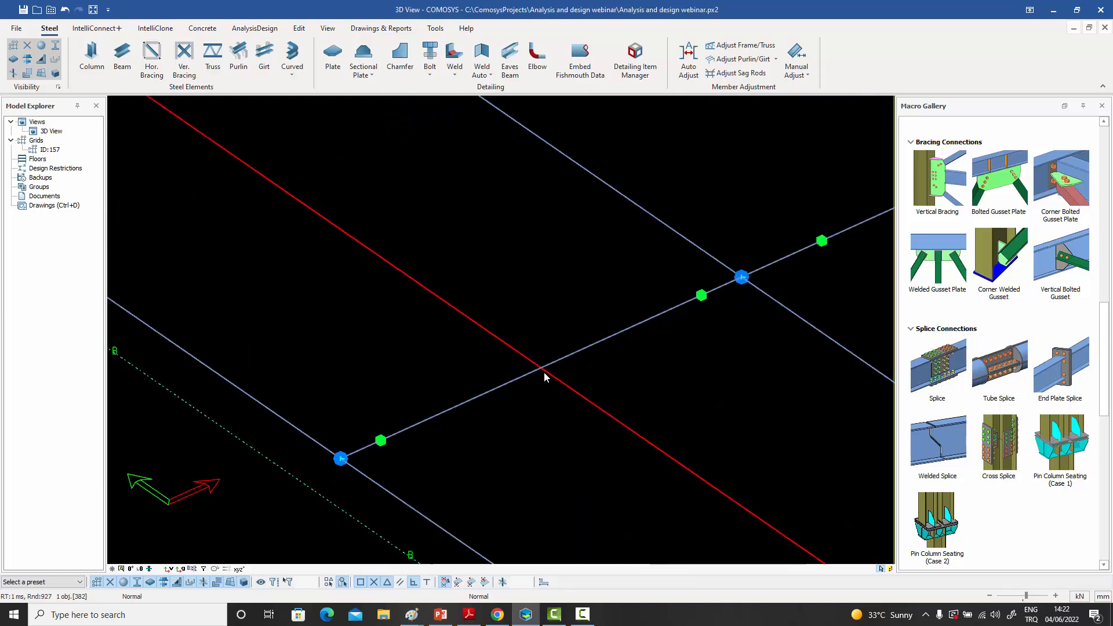
scroll(536, 367, down, 5)
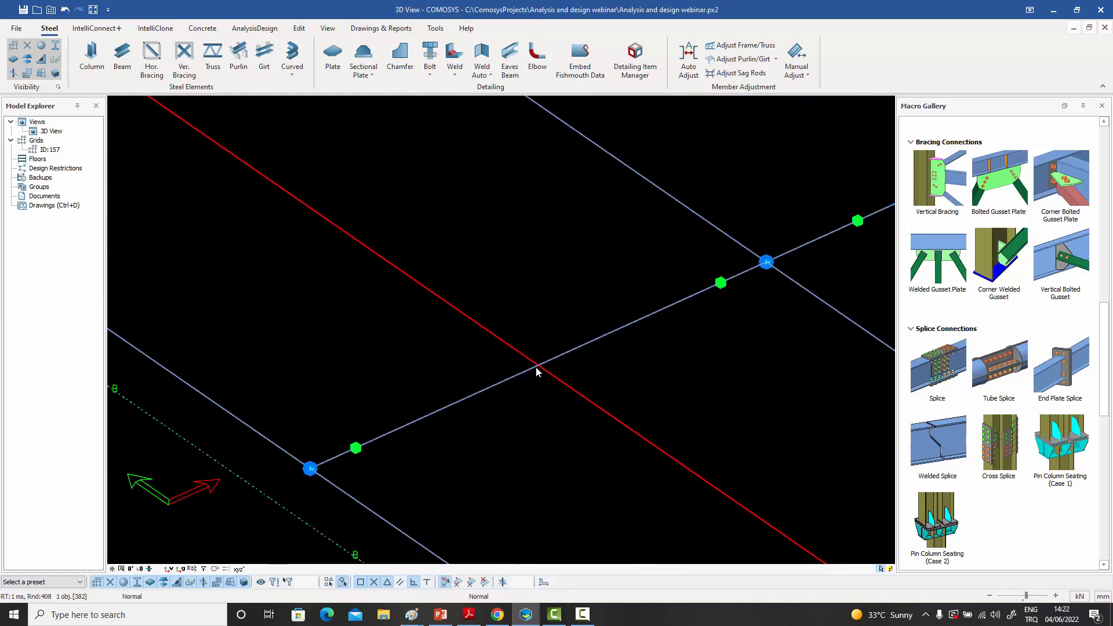
scroll(400, 220, up, 3)
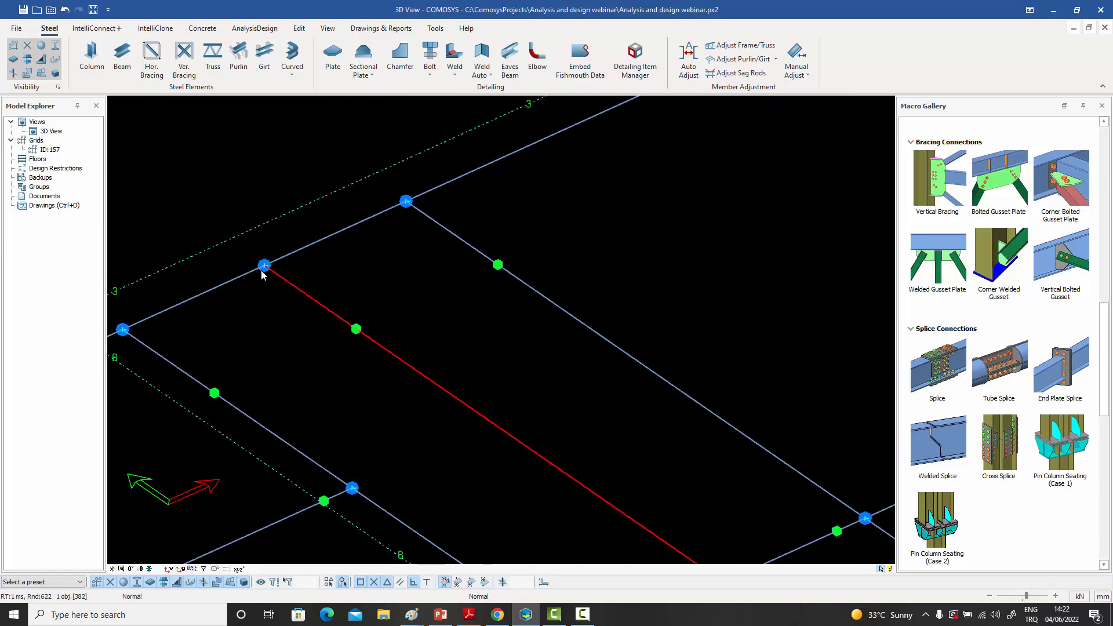
scroll(263, 268, up, 3)
scroll(264, 271, down, 6)
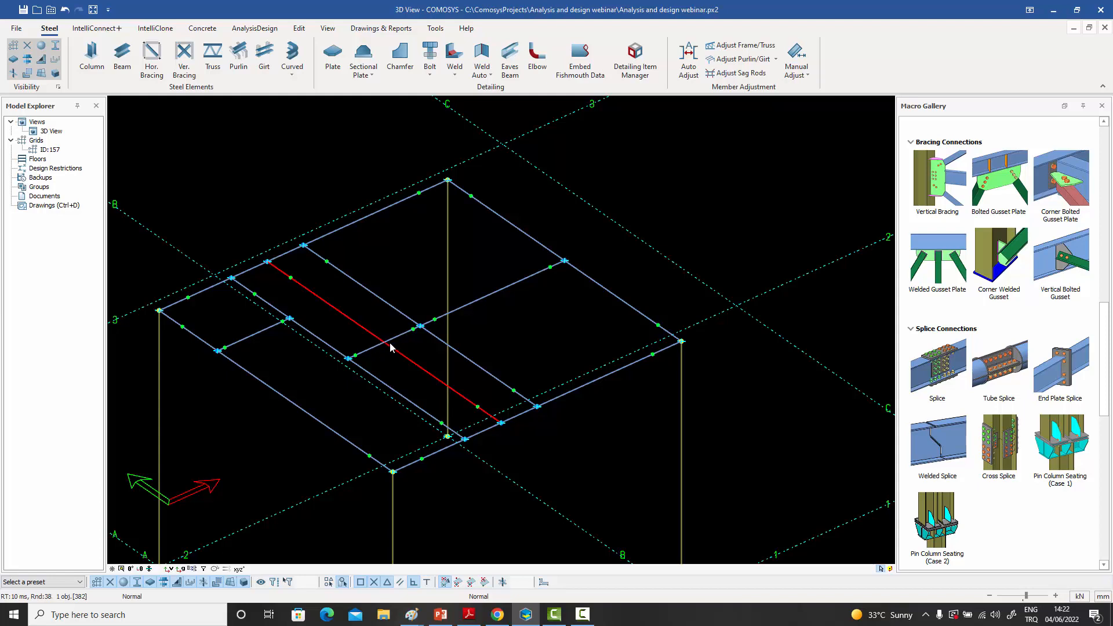
middle_drag(398, 341, 417, 327)
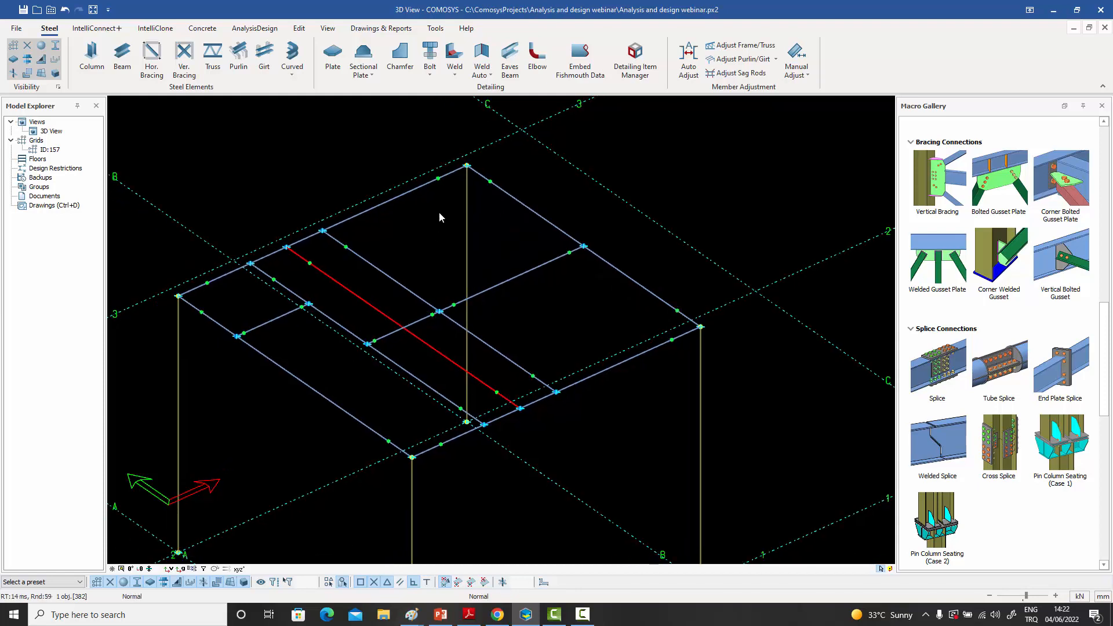
- Check the start and end releases in the grid 3 main beam's analysis properties, and close them without changes
scroll(446, 174, up, 4)
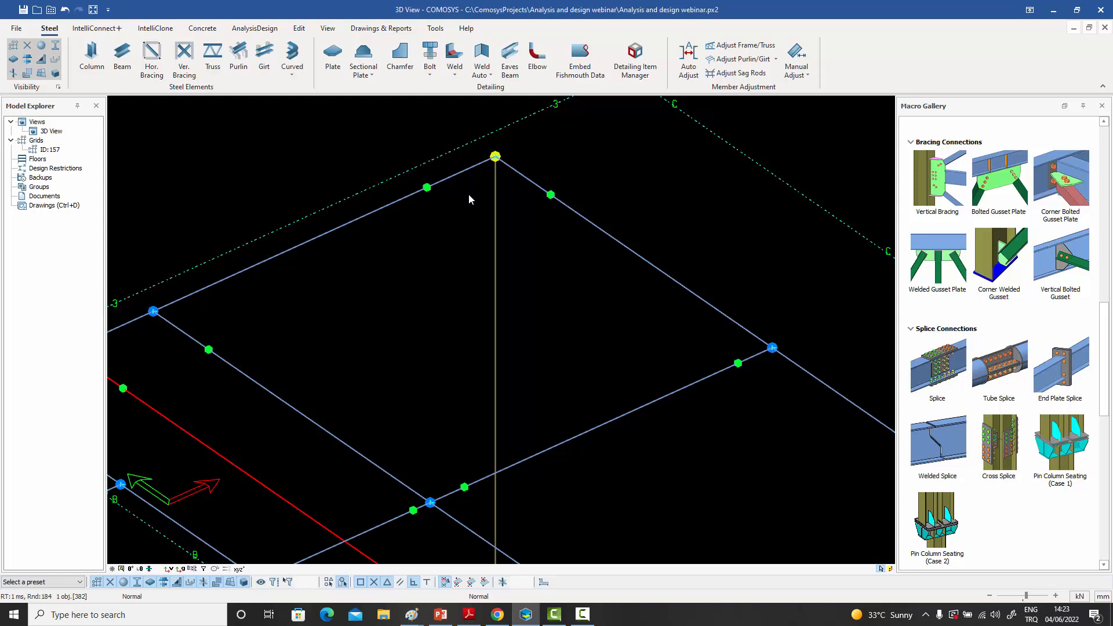
scroll(419, 206, down, 4)
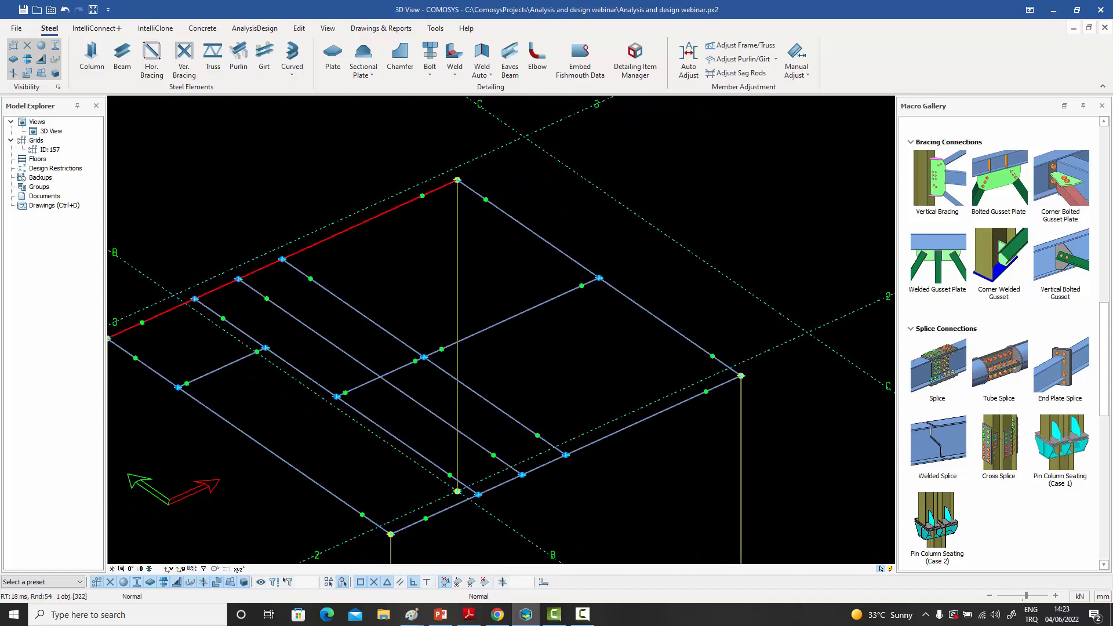
middle_drag(419, 207, 543, 144)
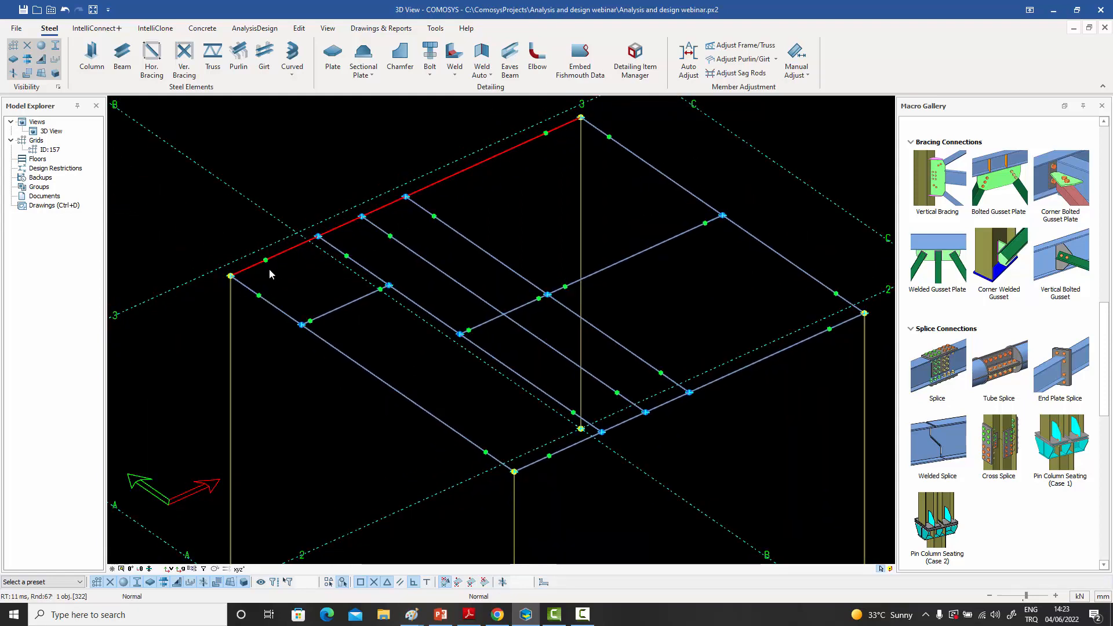
click(534, 169)
double_click(519, 145)
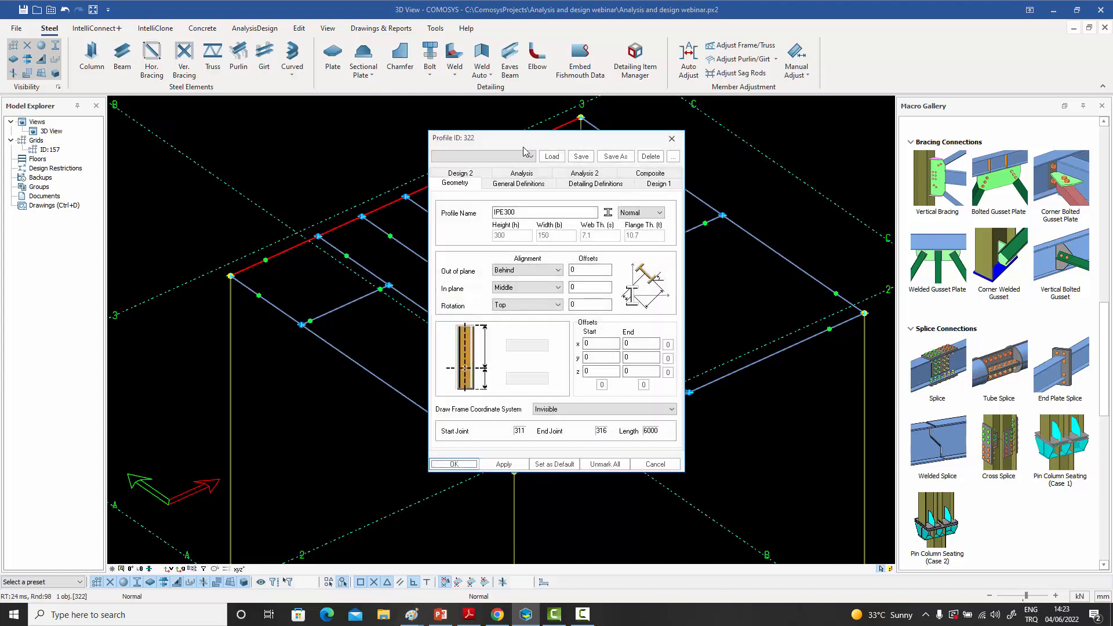
drag(530, 142, 623, 134)
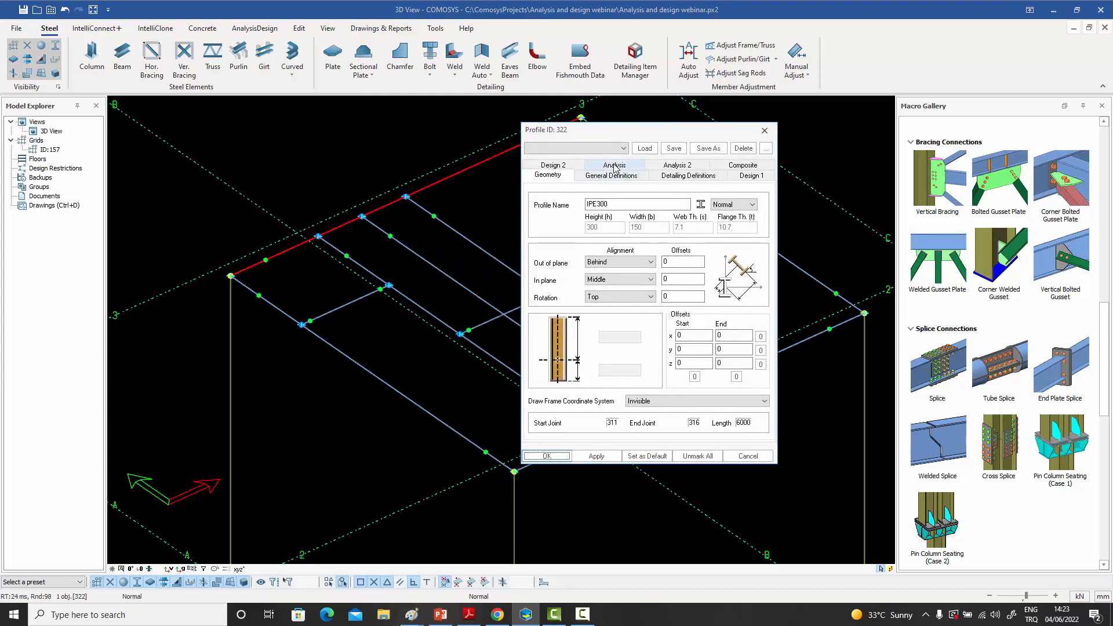
click(614, 166)
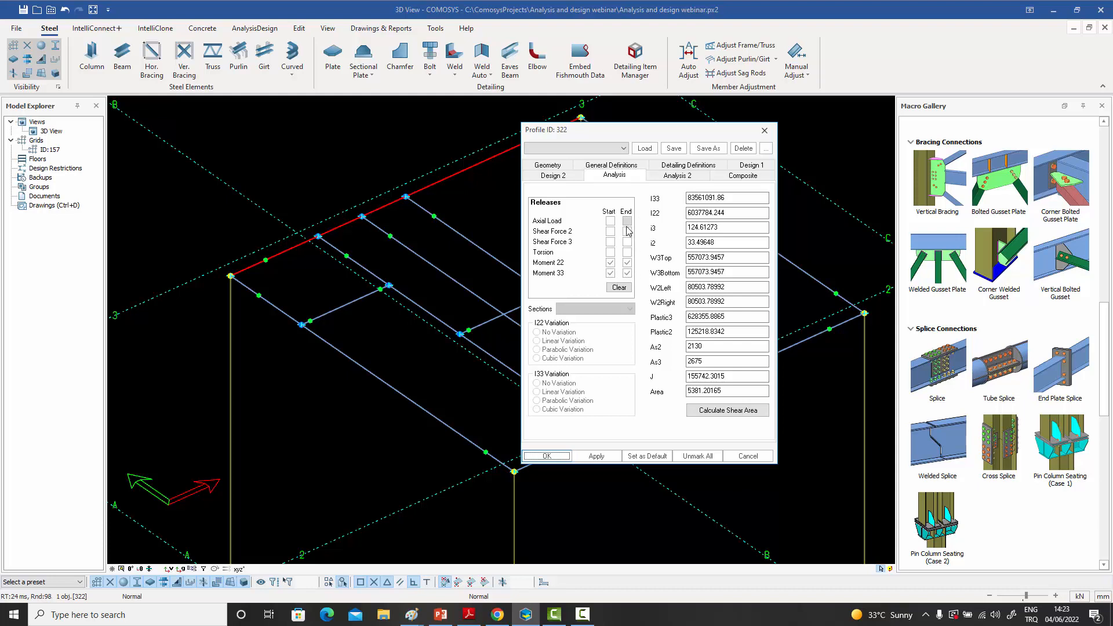
click(765, 129)
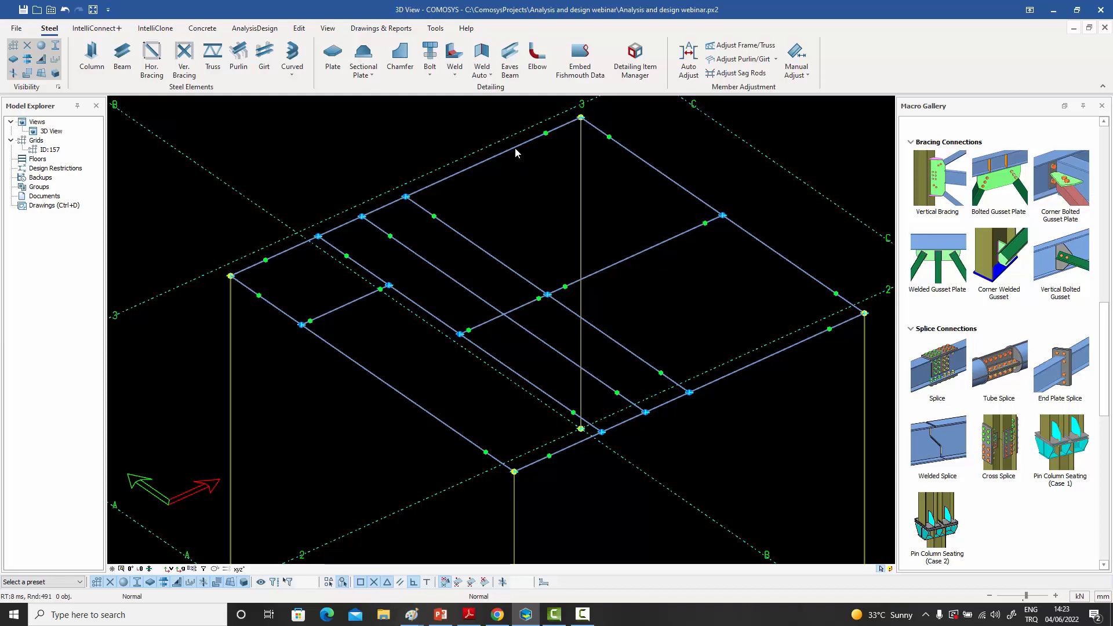
- Review the grid 3 main beam's analysis properties once more, and close them with the beam left highlighted
middle_drag(513, 151, 504, 178)
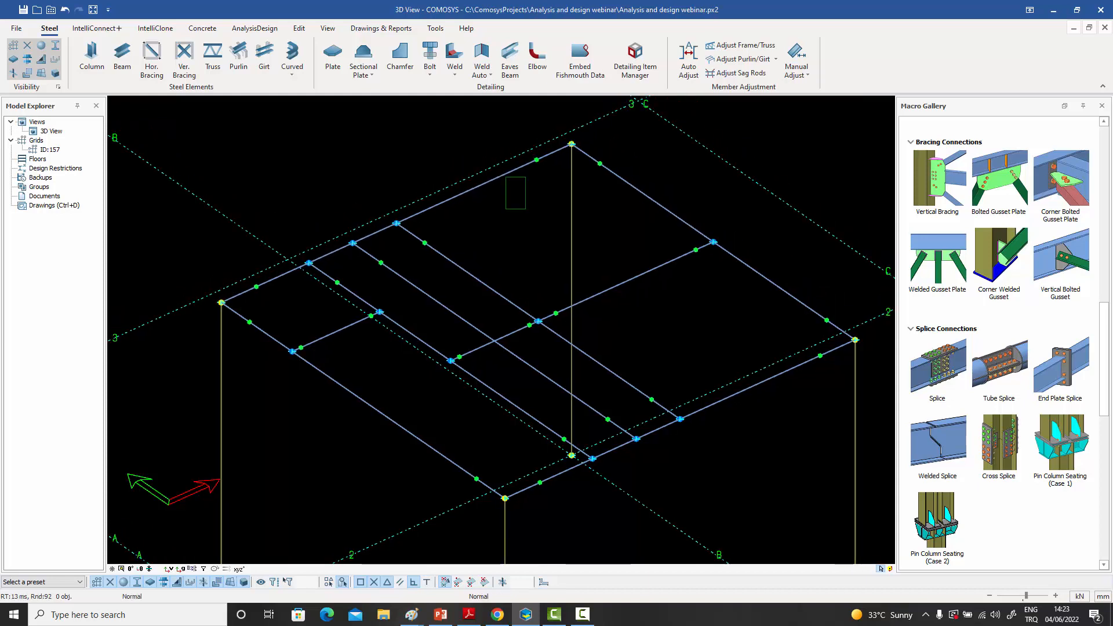
double_click(500, 177)
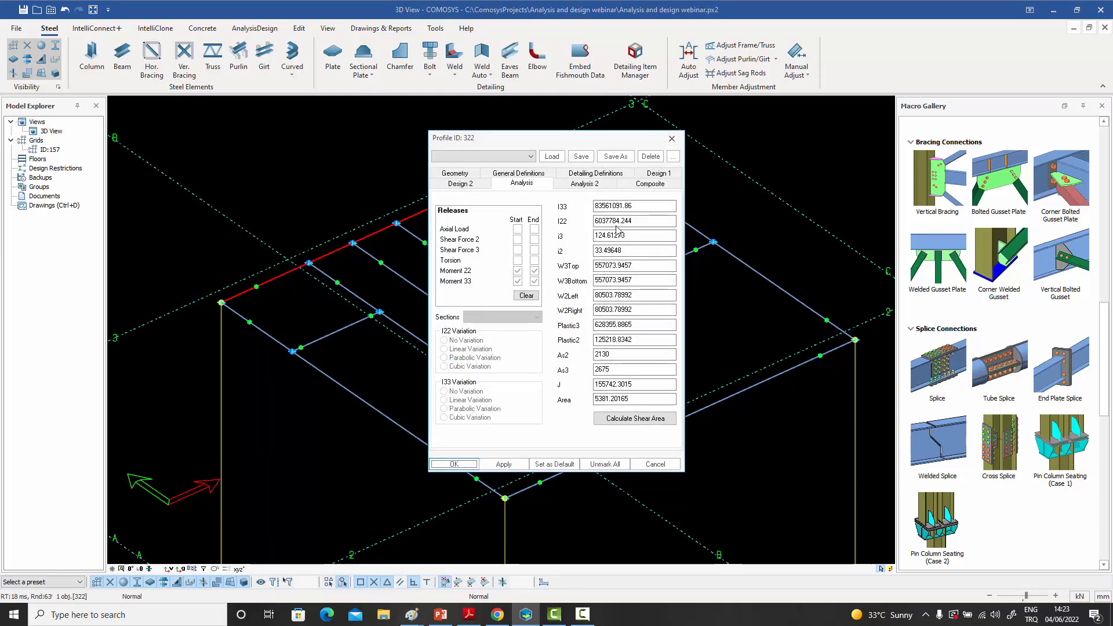
click(671, 139)
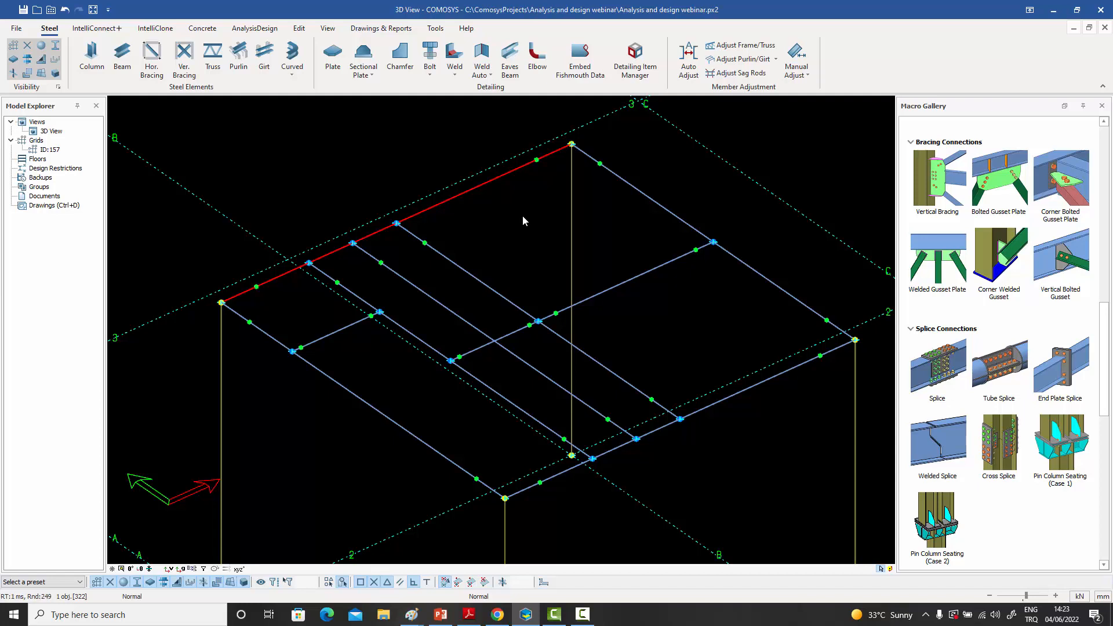
middle_drag(523, 220, 546, 209)
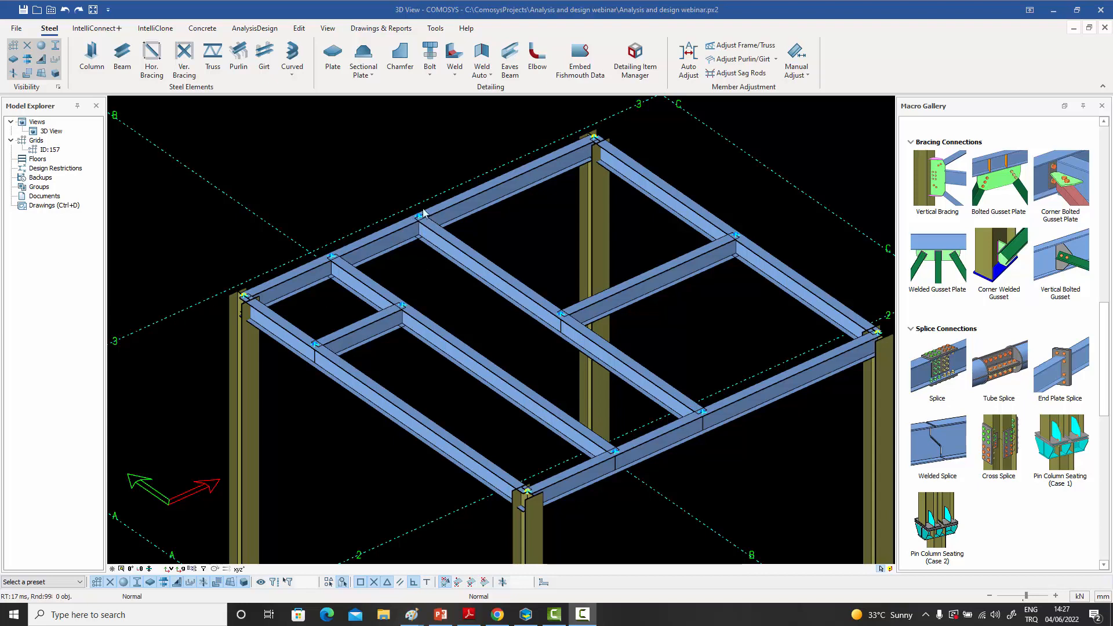
- Model a short beam from the joint on the middle secondary beam toward the parallel one nearer grid A, ending slightly off its axis
click(123, 57)
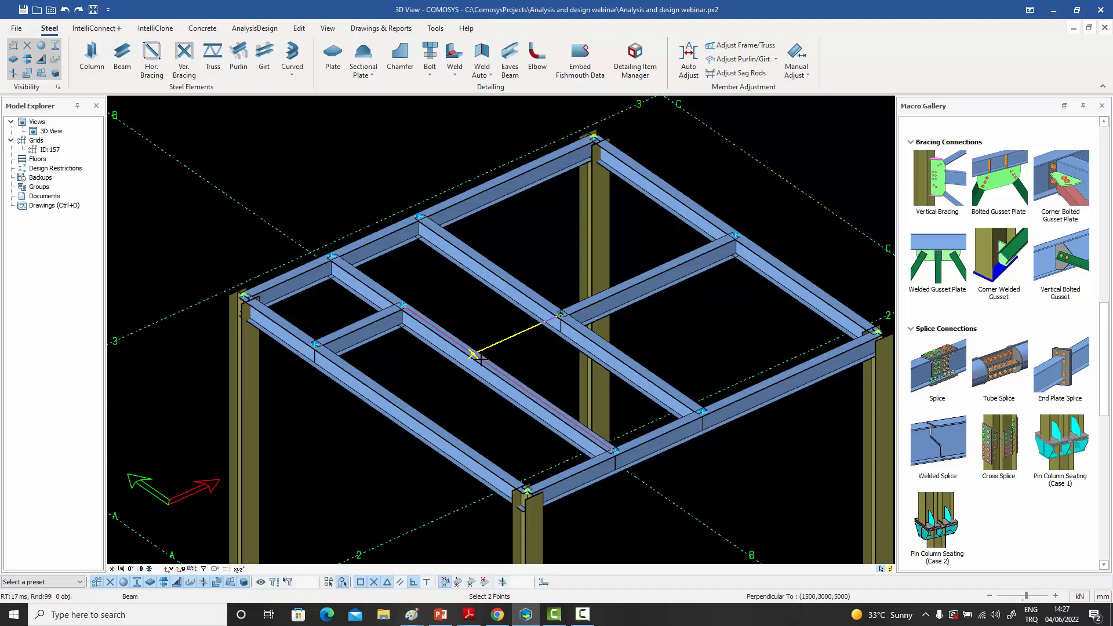
key(Return)
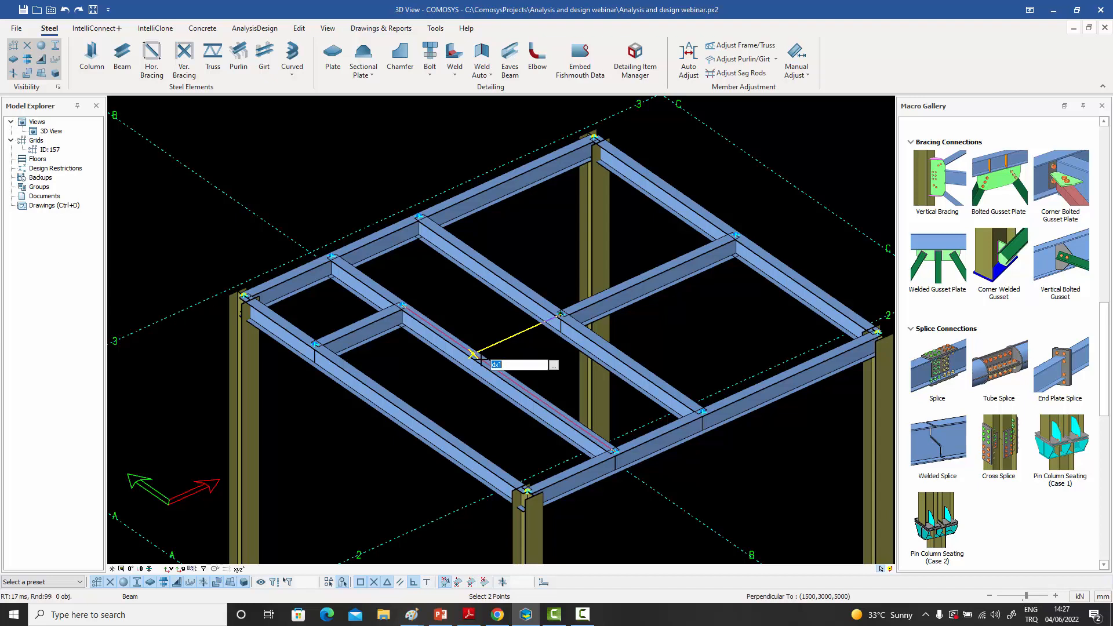
click(472, 353)
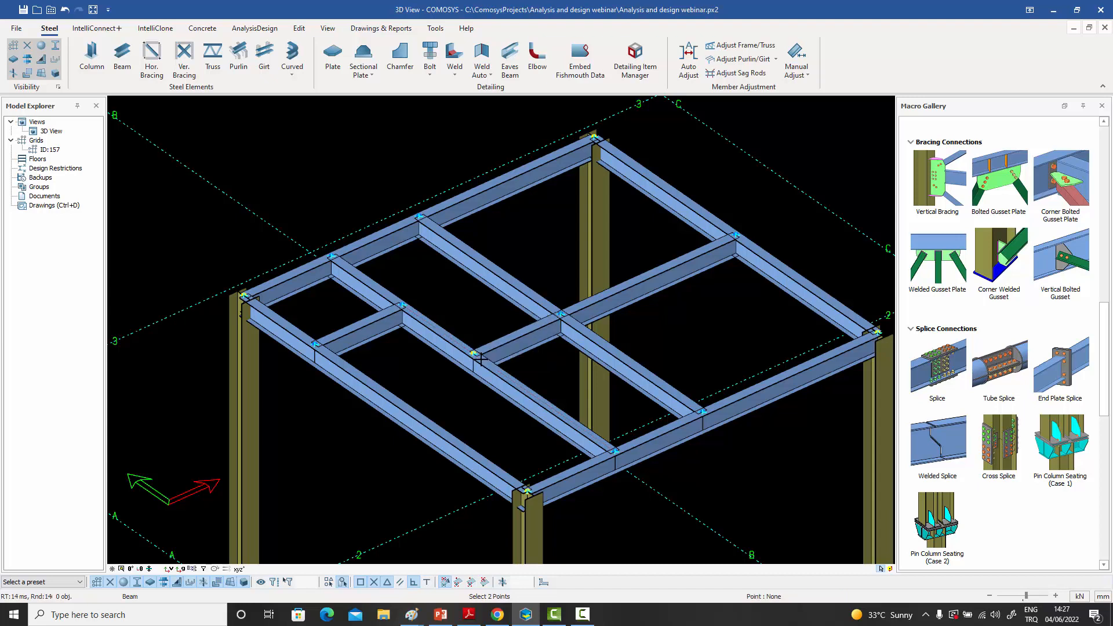
right_click(470, 305)
click(484, 310)
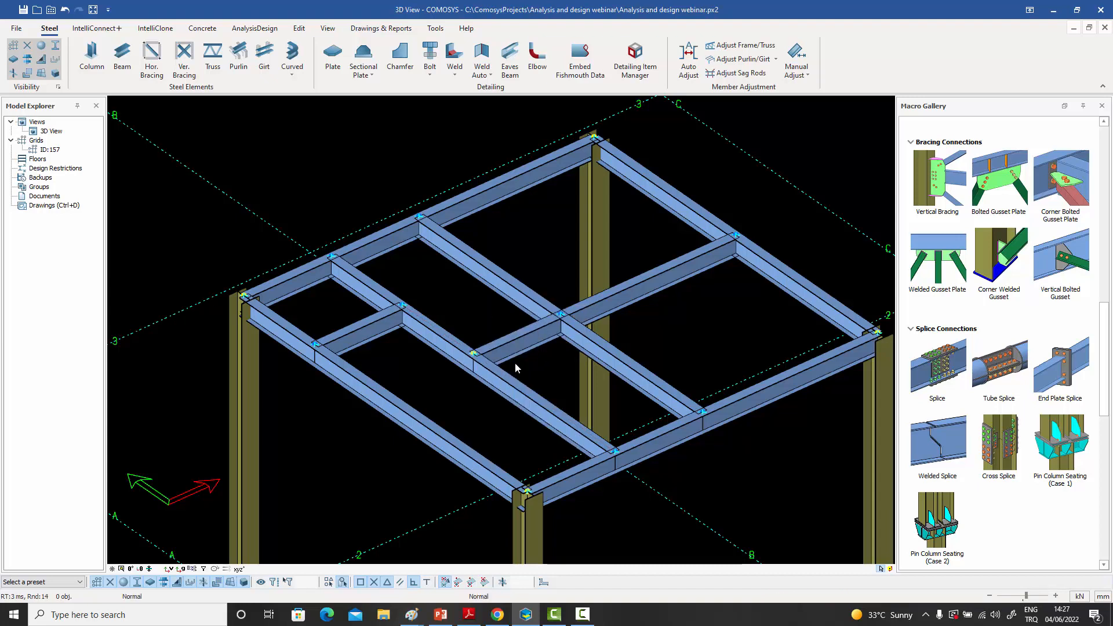
- Inspect the new short beam's end joint, highlight the secondary beam it meets, and clear the selection
scroll(506, 365, up, 3)
scroll(505, 365, down, 2)
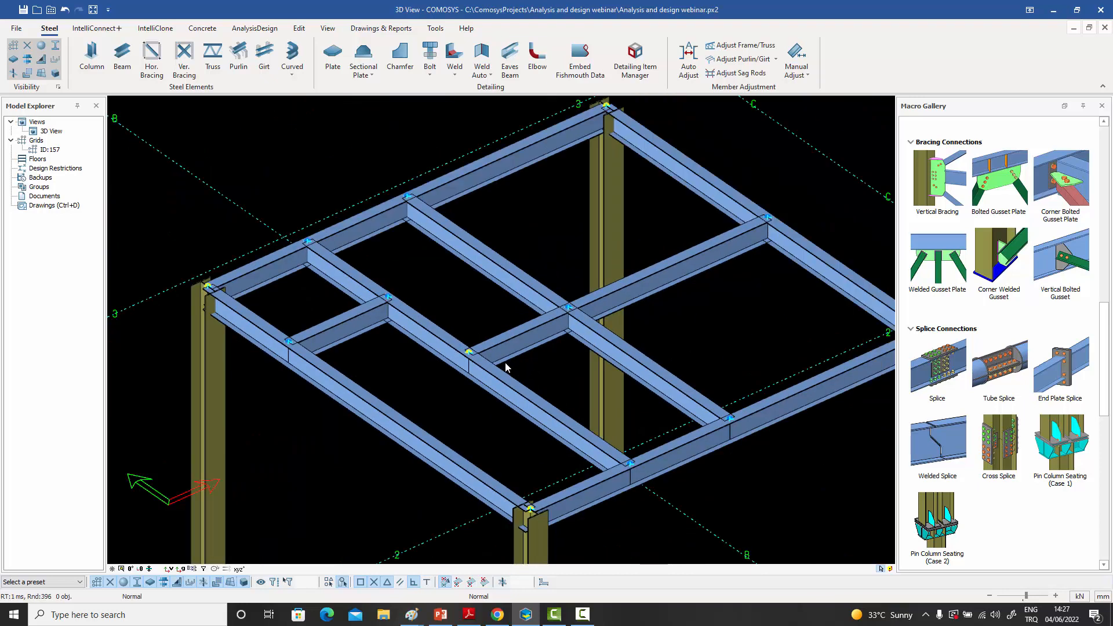
scroll(483, 358, up, 1)
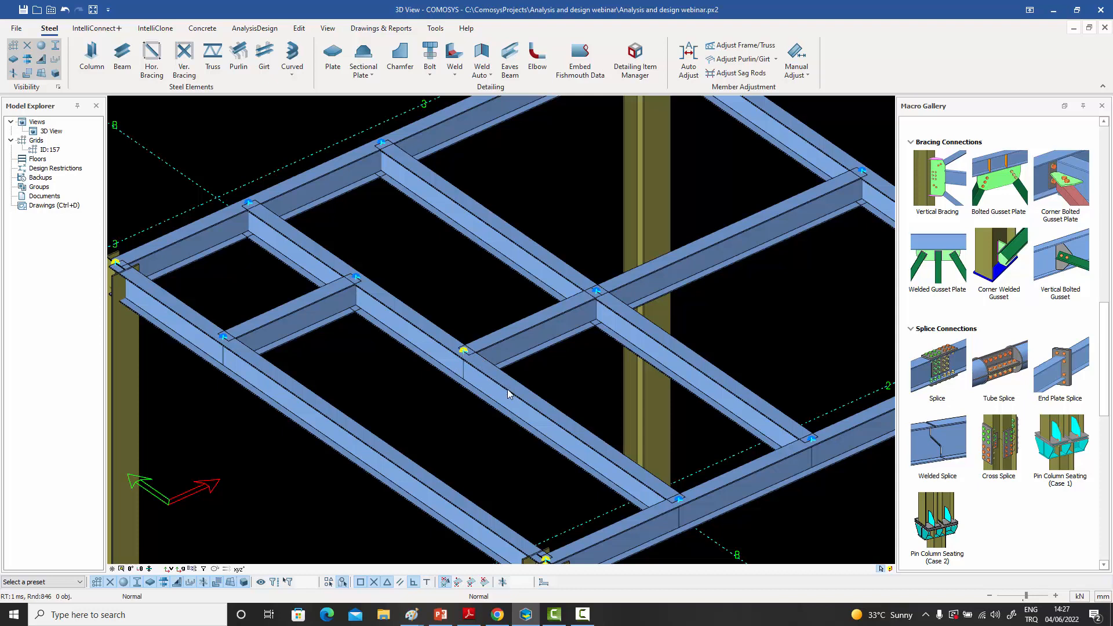
click(545, 415)
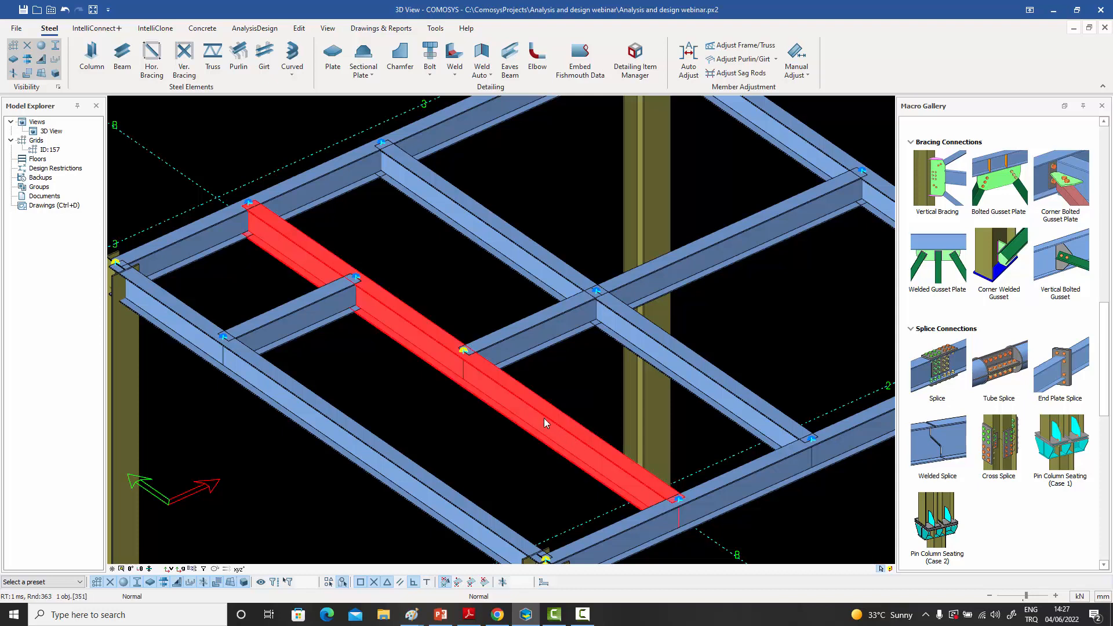
click(456, 278)
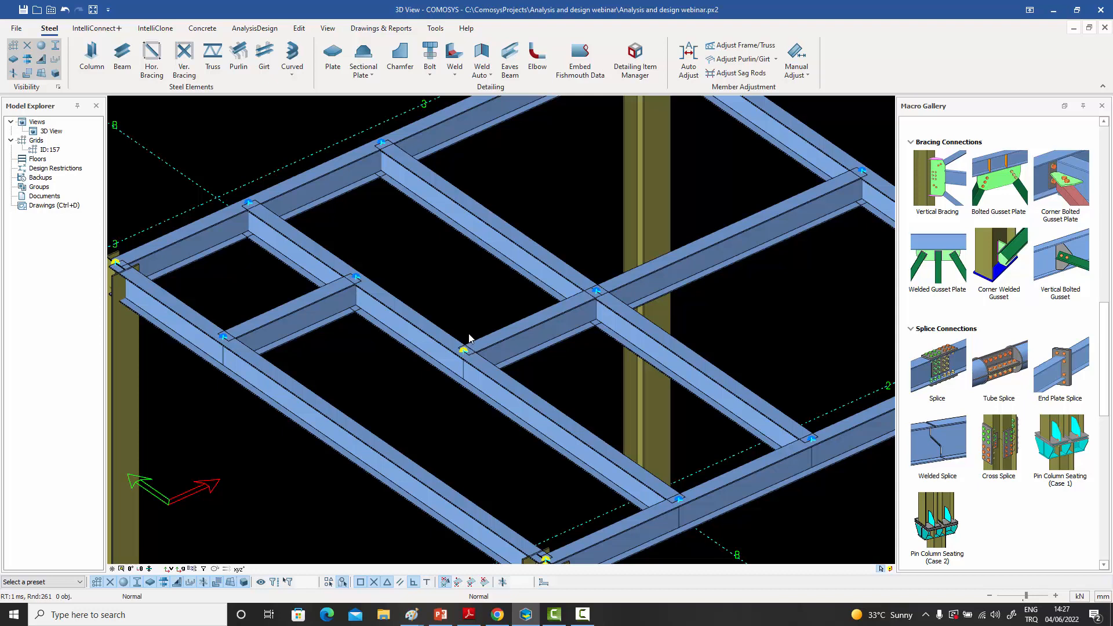
- Show the frame in plan as analysis lines, and examine the gap between the short beam's end joint and the secondary beam
click(132, 569)
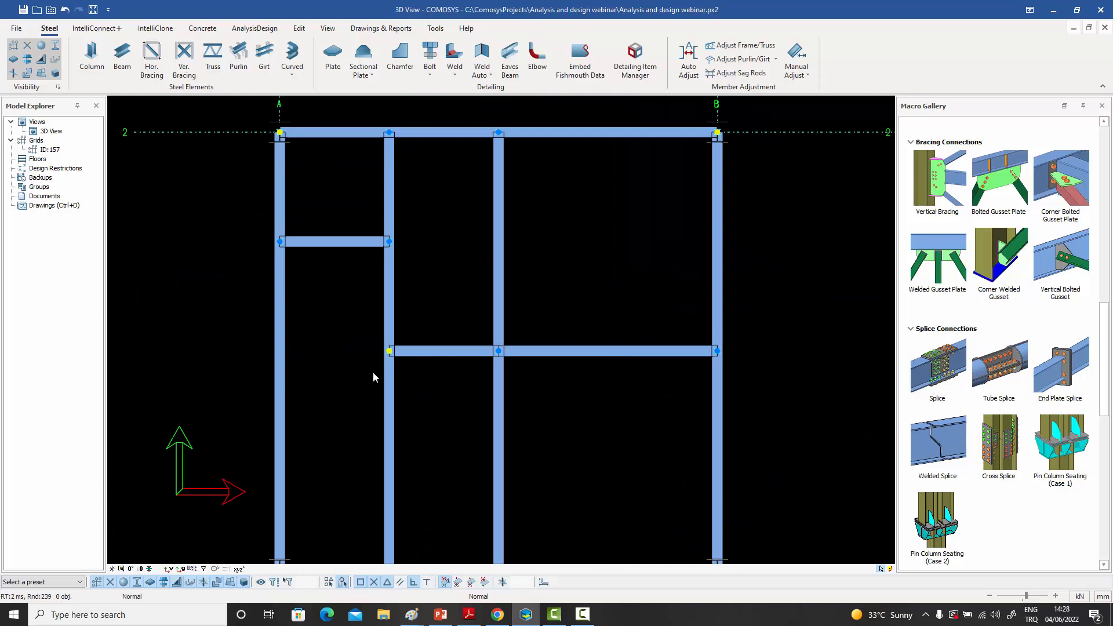
key(ctrl+2)
key(ctrl+1)
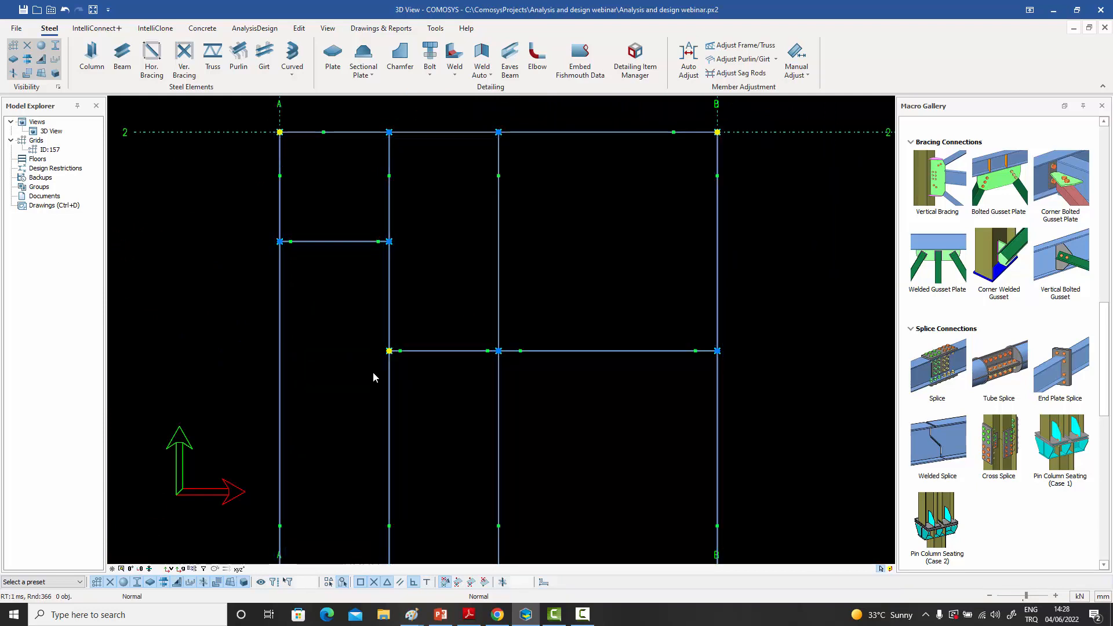
scroll(388, 362, up, 10)
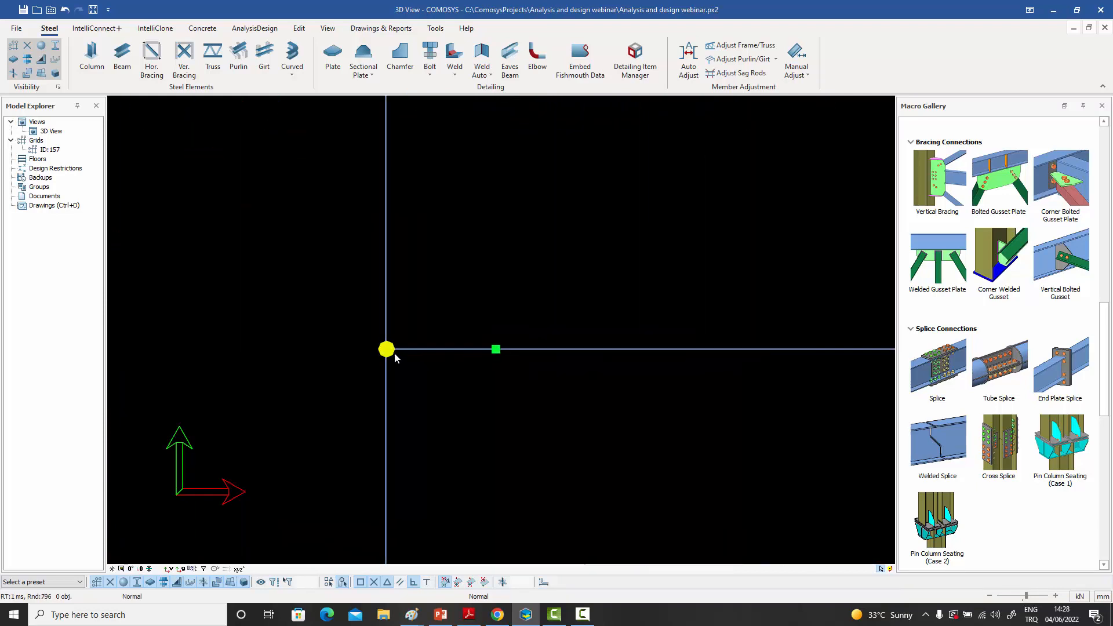
scroll(387, 352, up, 5)
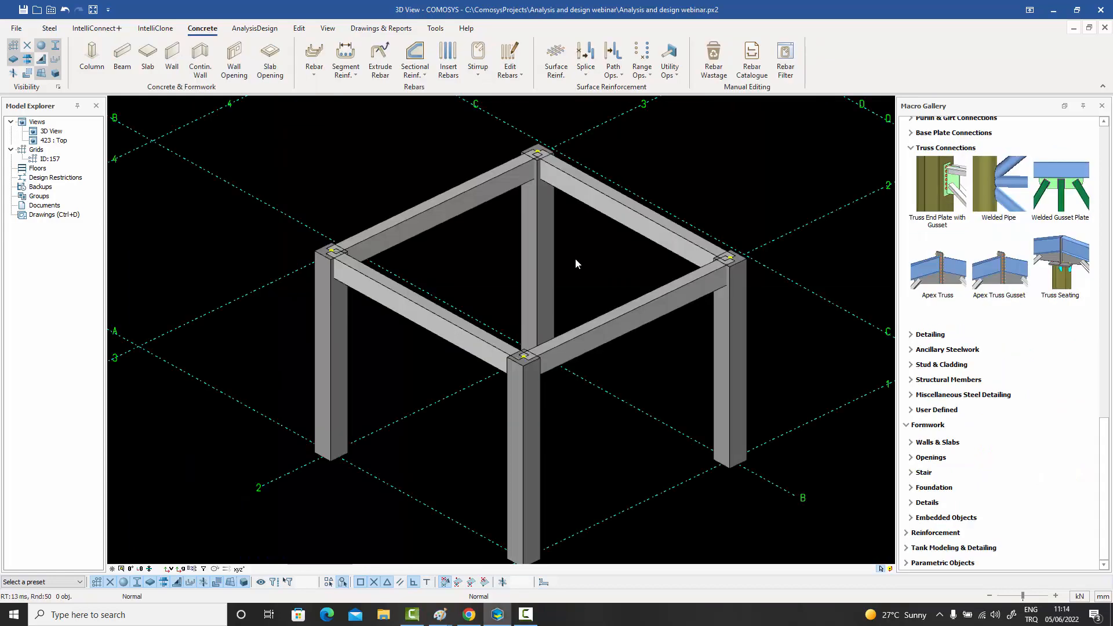
middle_drag(574, 258, 574, 241)
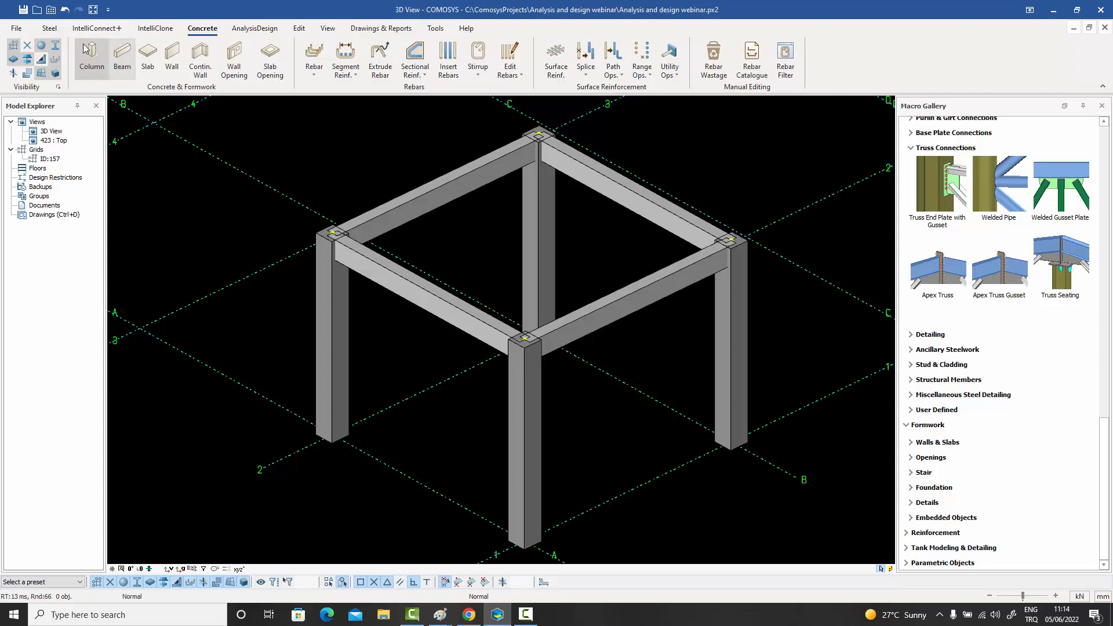
- Model a concrete slab over the frame, bounded by the joints at the tops of the four columns
click(148, 56)
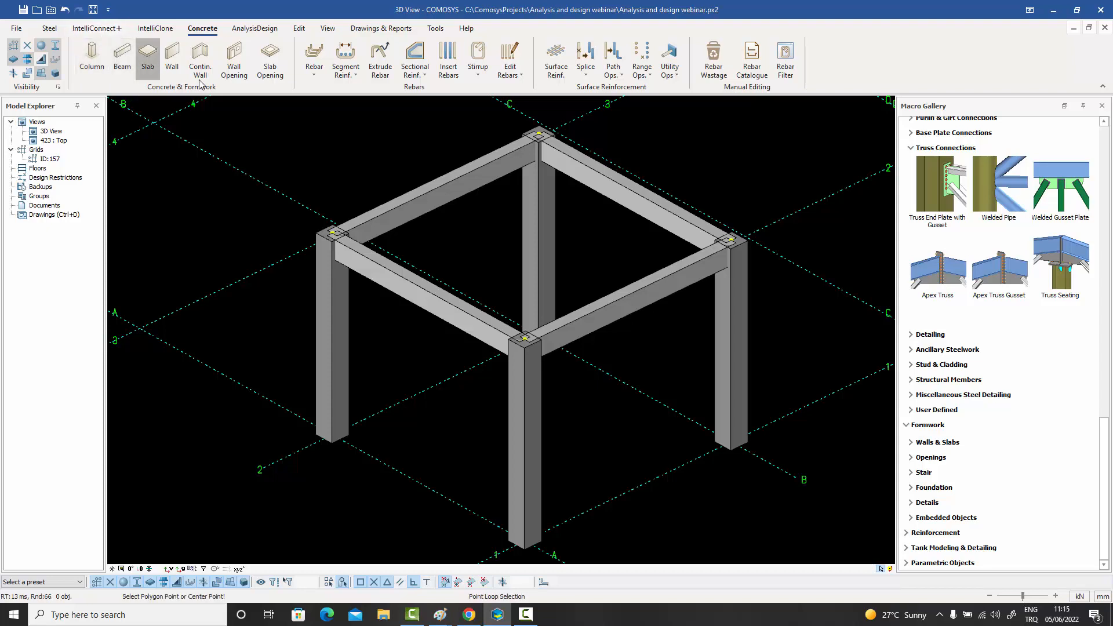
click(525, 336)
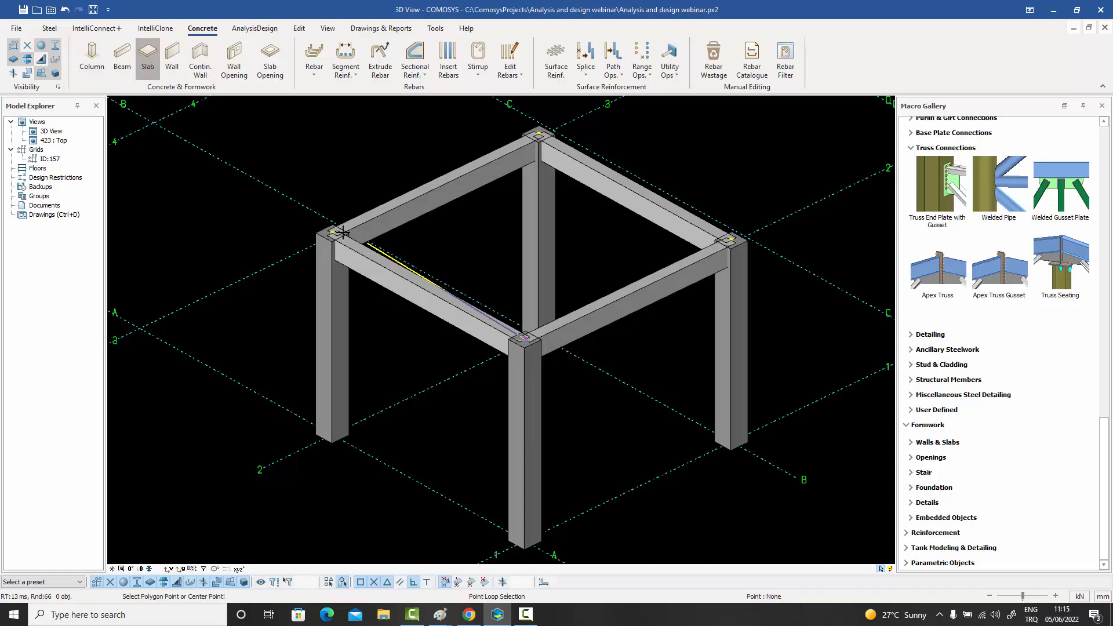
click(333, 231)
click(539, 134)
click(729, 239)
click(525, 336)
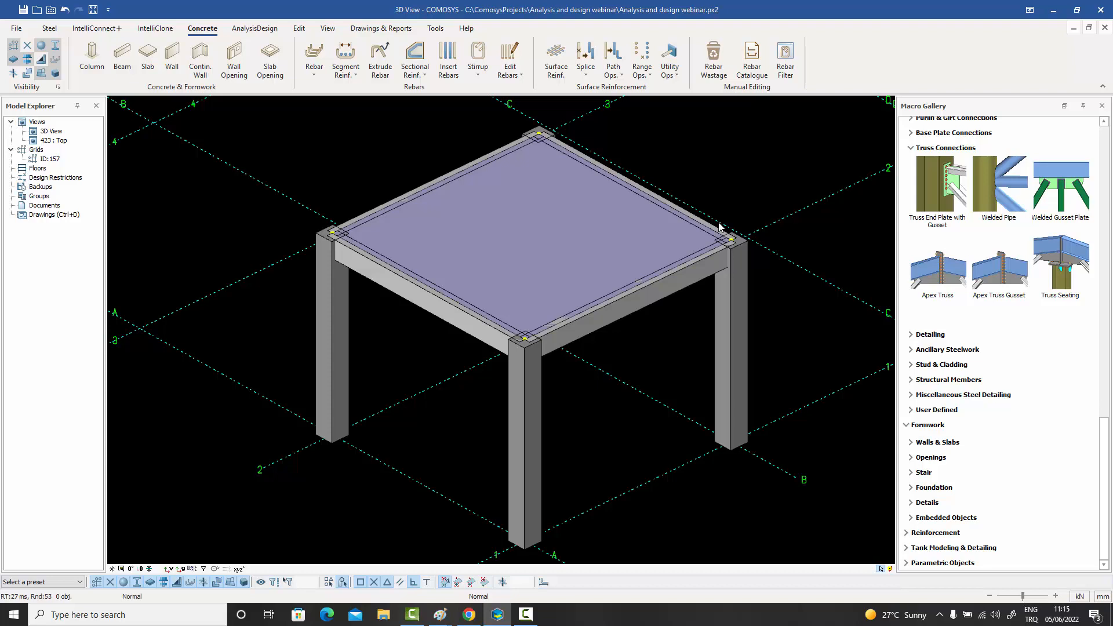
- Model a concrete wall on grid A between the bases of the columns at grids 2 and 1
click(172, 58)
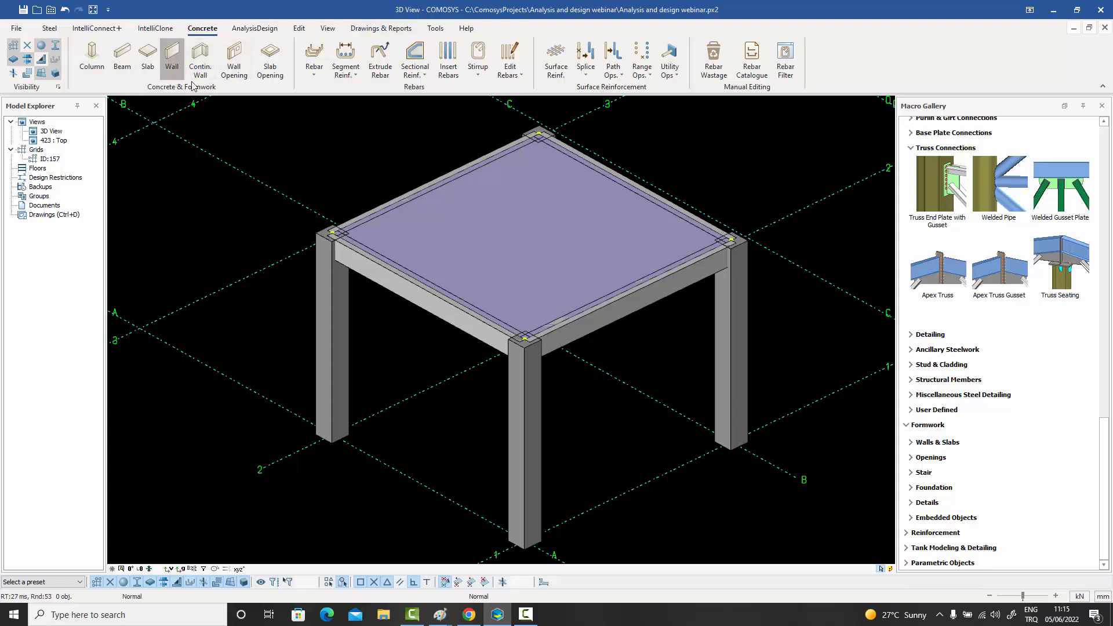
click(330, 436)
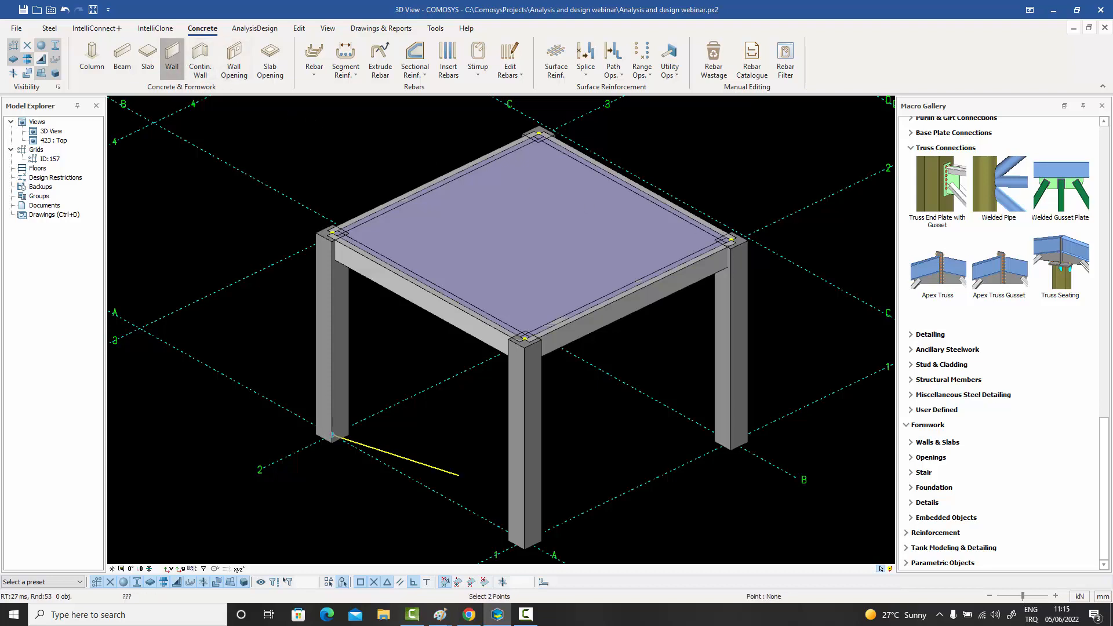
click(524, 535)
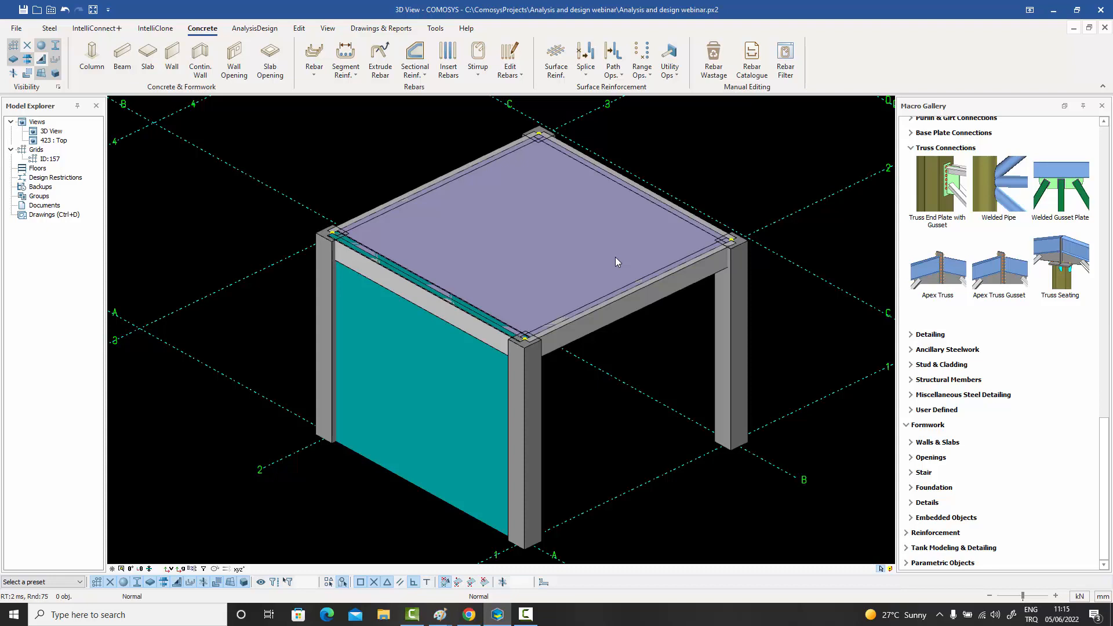
middle_drag(616, 258, 596, 244)
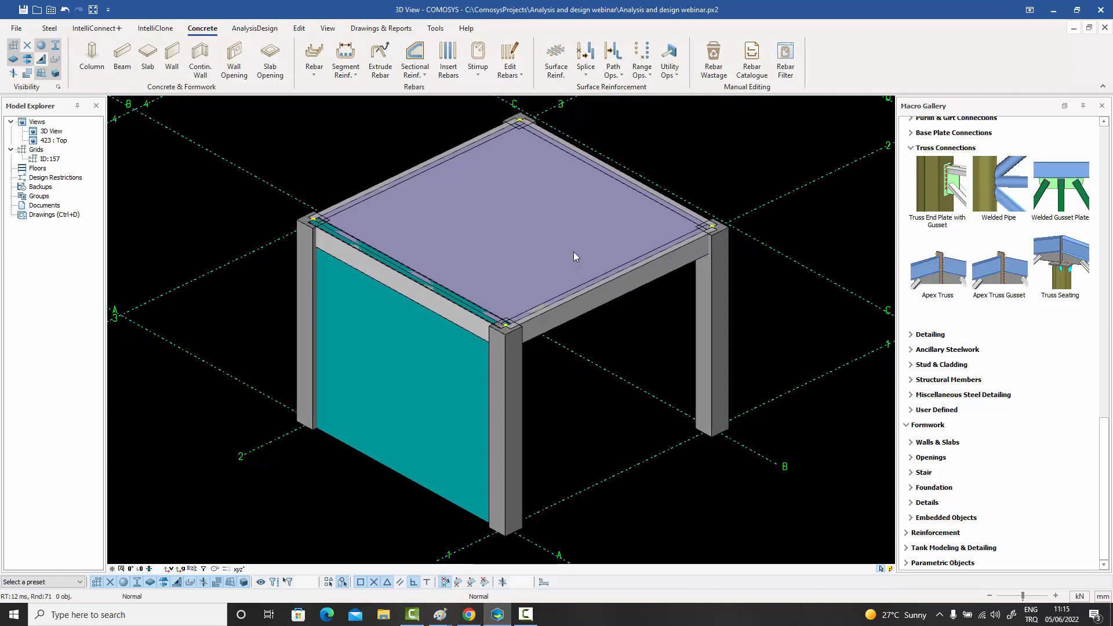
click(255, 29)
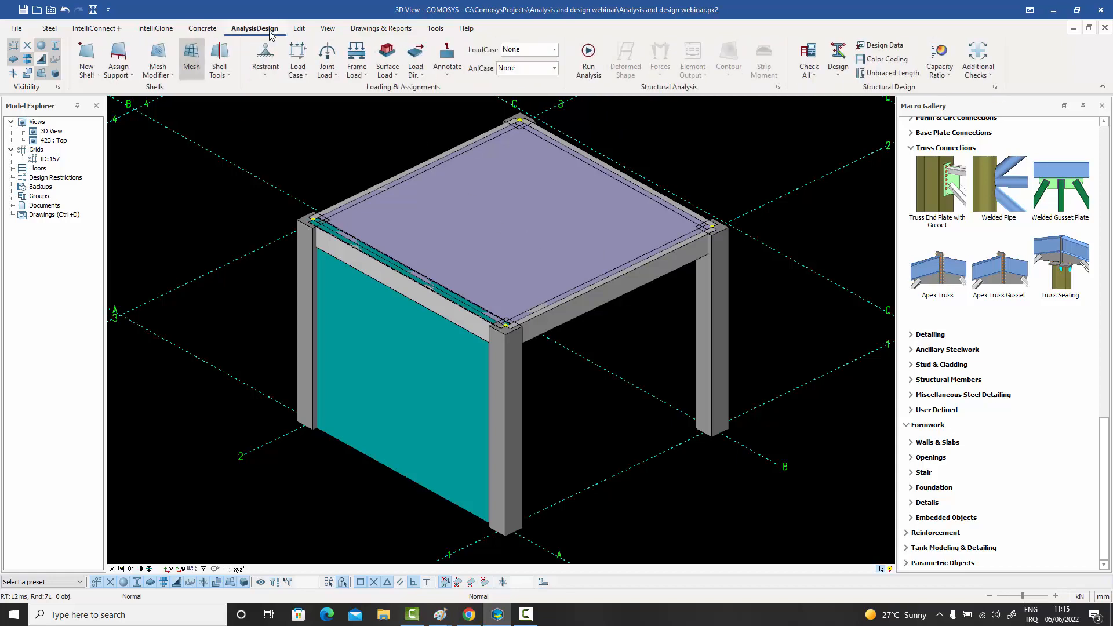
click(223, 72)
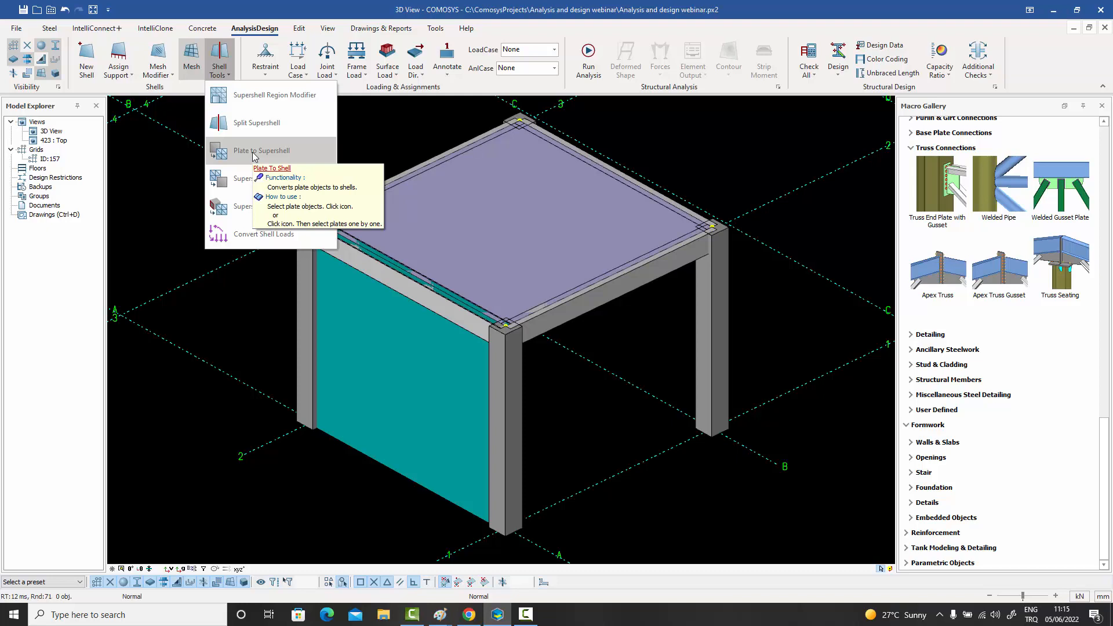
click(171, 186)
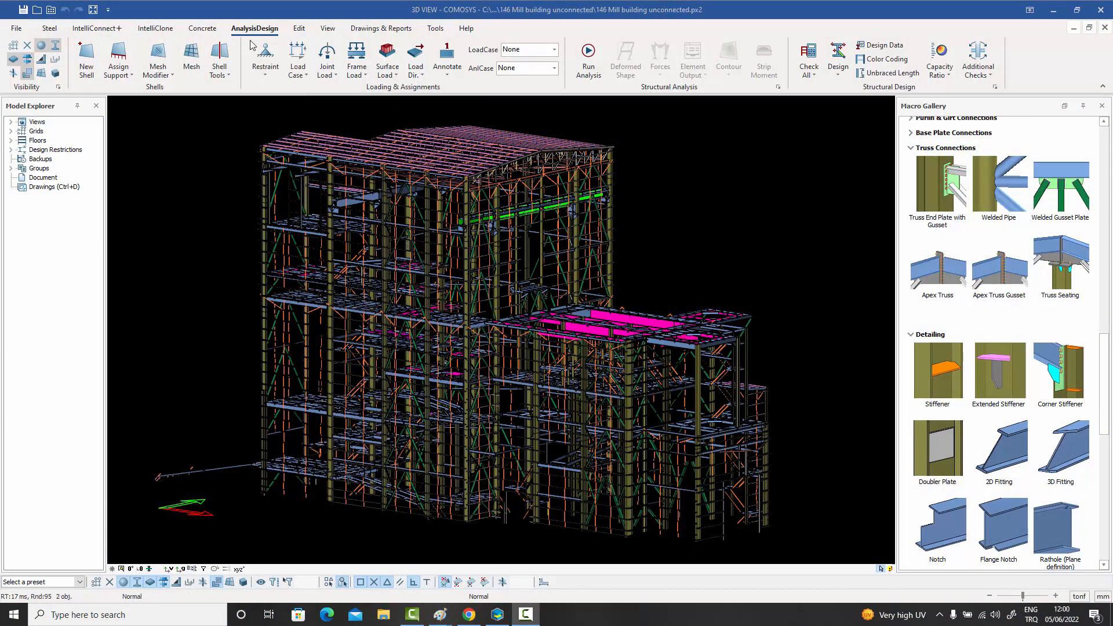
- Open the load case and combination settings of the mill building model, and show the Self Load case's properties
click(308, 78)
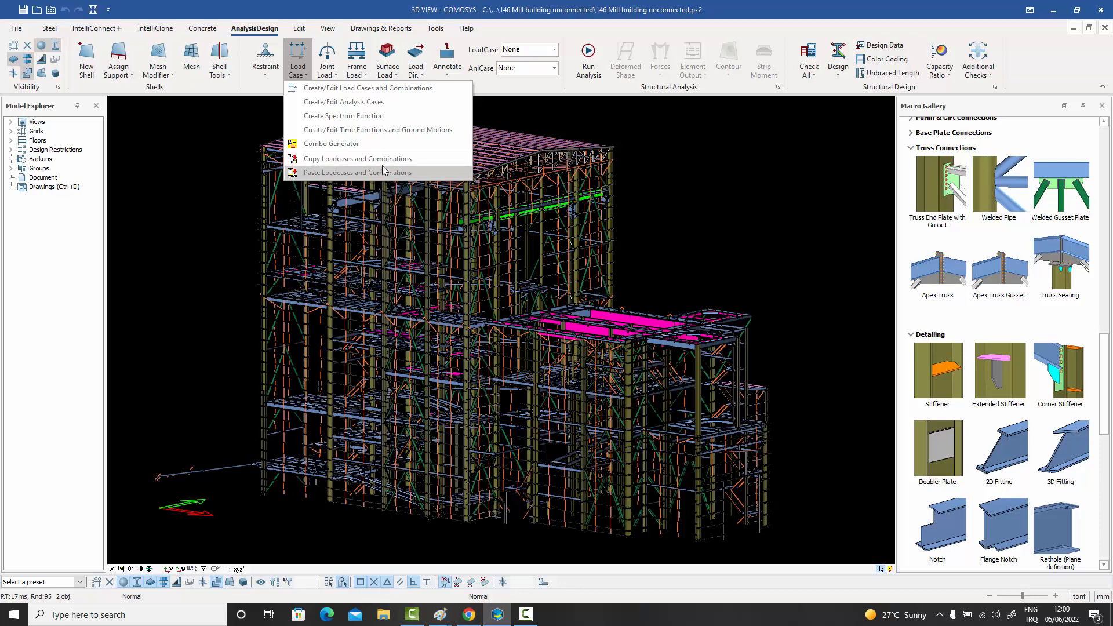
click(347, 90)
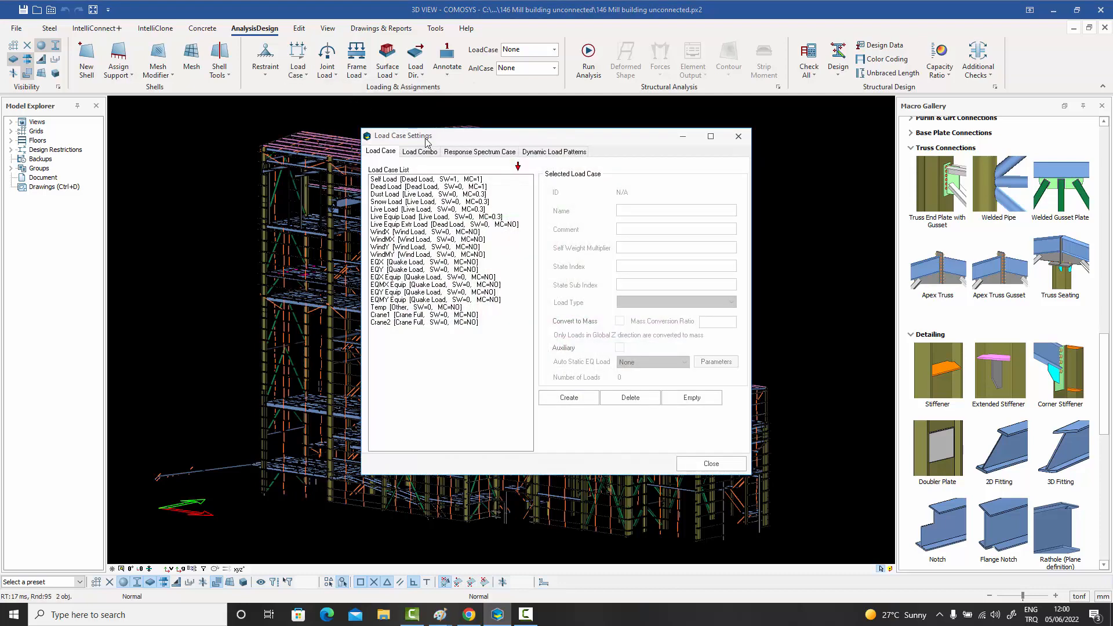
drag(420, 137, 340, 121)
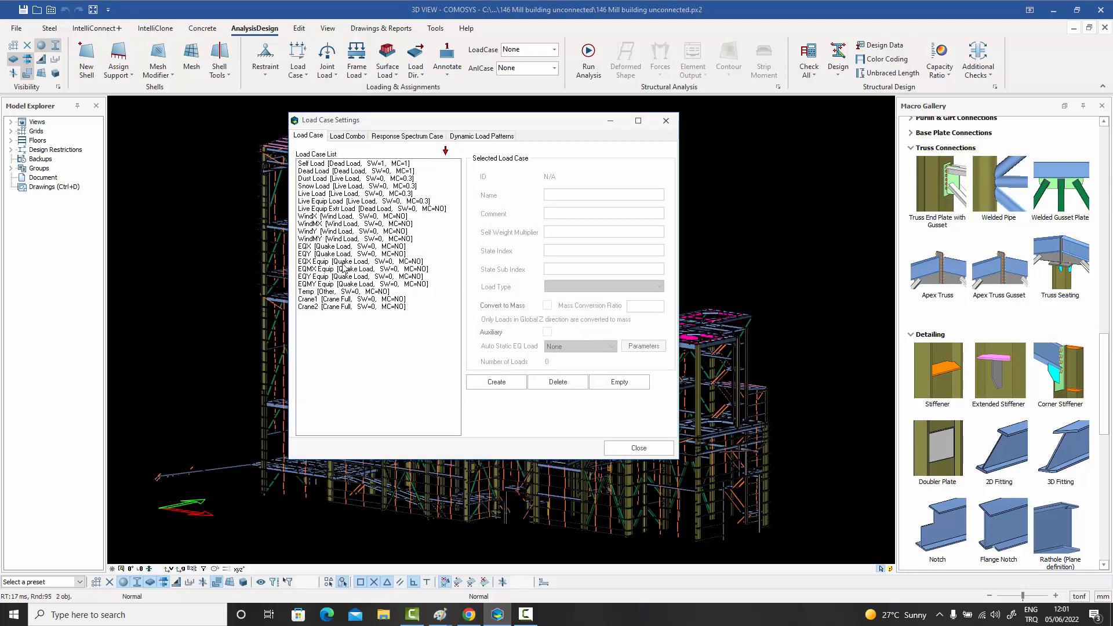
click(361, 164)
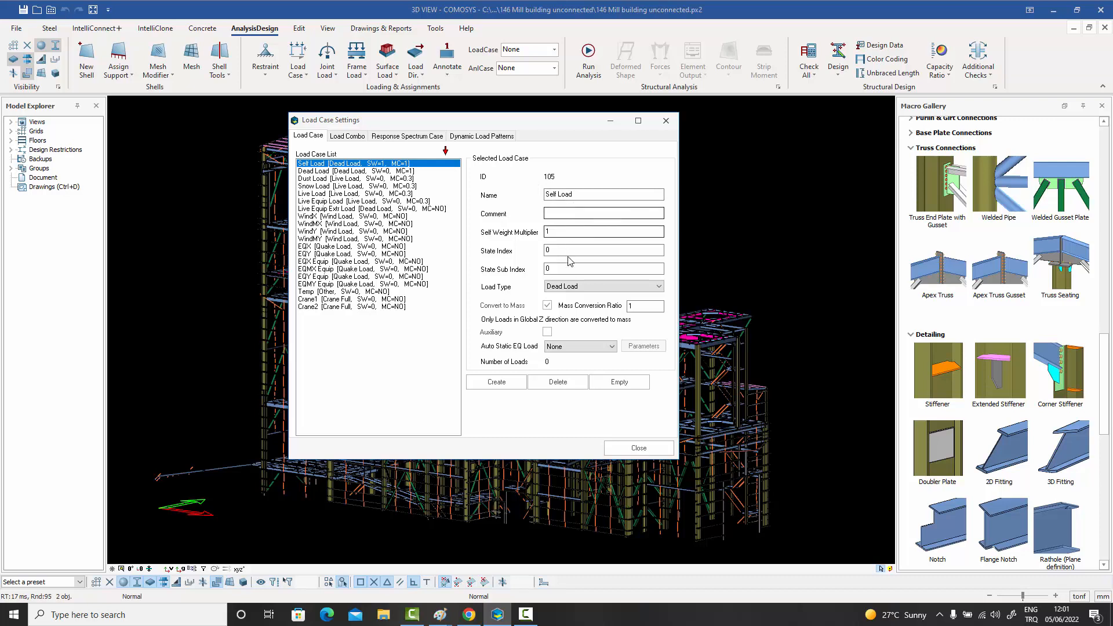
- Examine the load types available for the Self Load case without choosing a different one
click(580, 287)
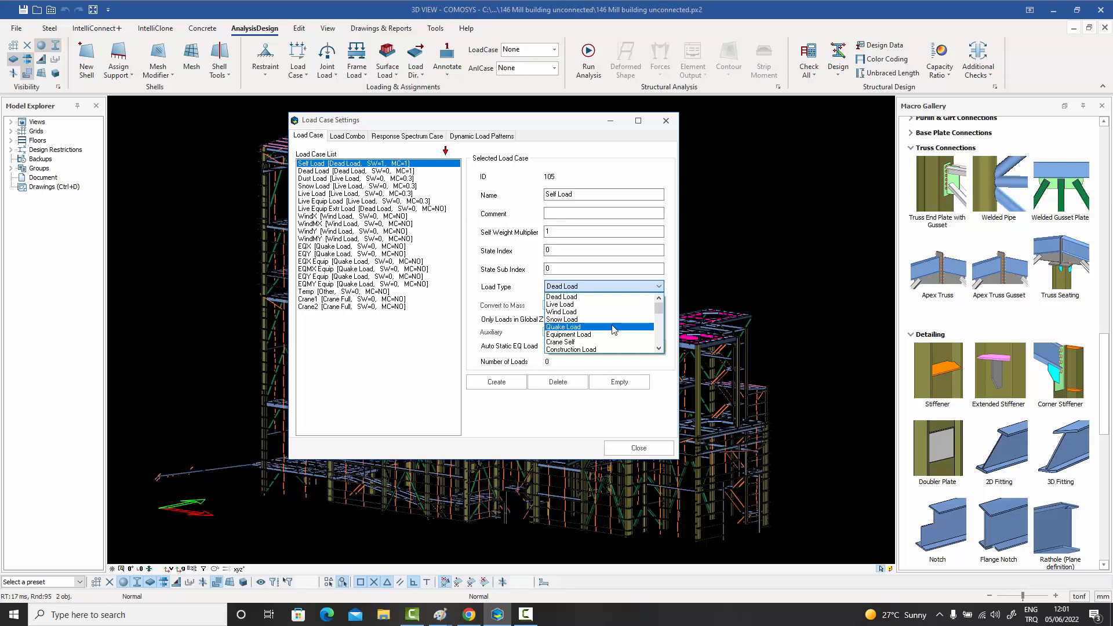
click(658, 348)
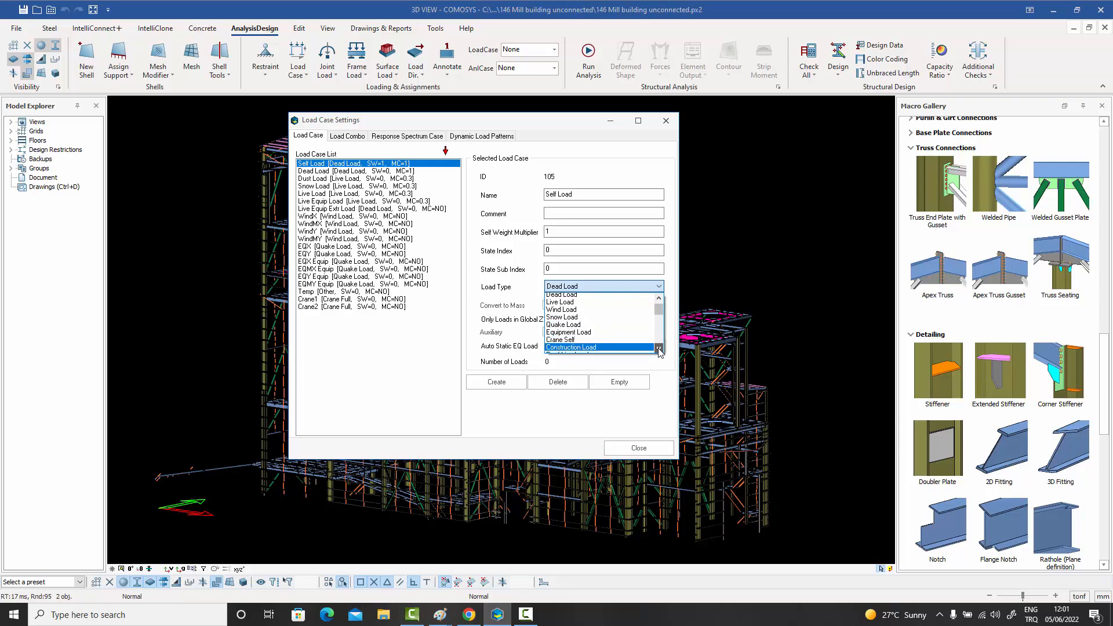
click(659, 348)
click(659, 348)
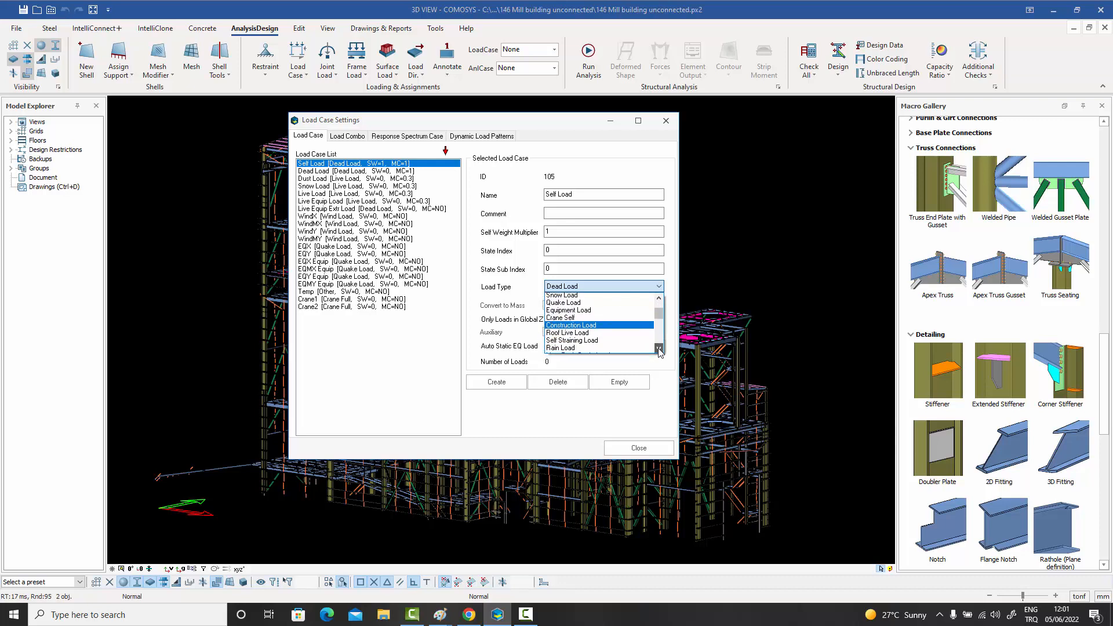
click(659, 348)
click(659, 348)
click(659, 348)
click(659, 348)
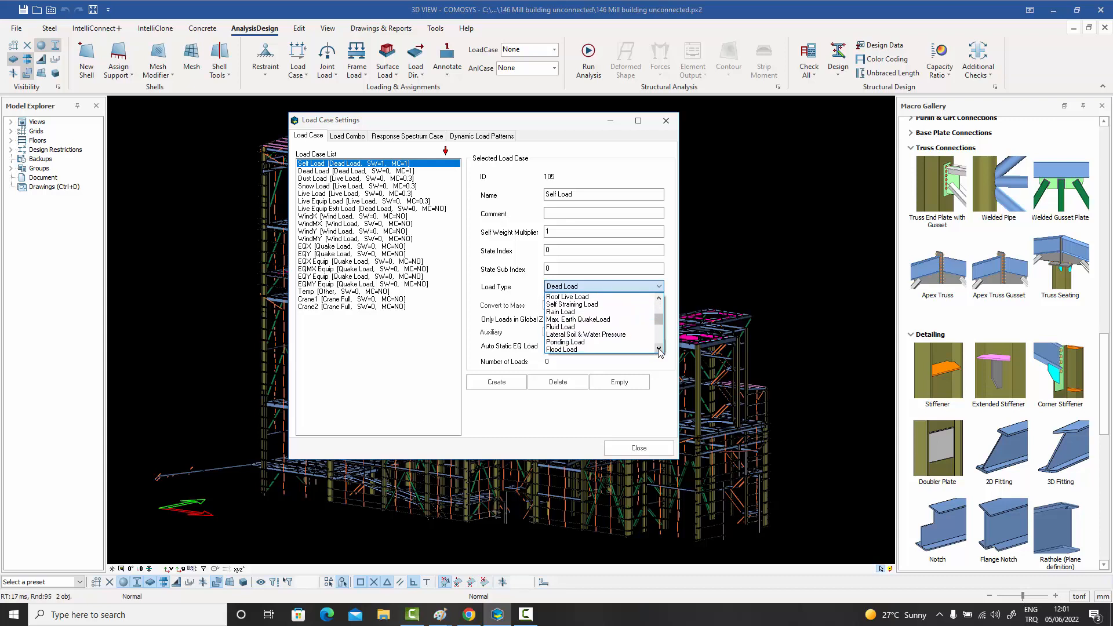
click(659, 348)
click(659, 348)
click(659, 349)
click(659, 348)
click(659, 348)
click(659, 349)
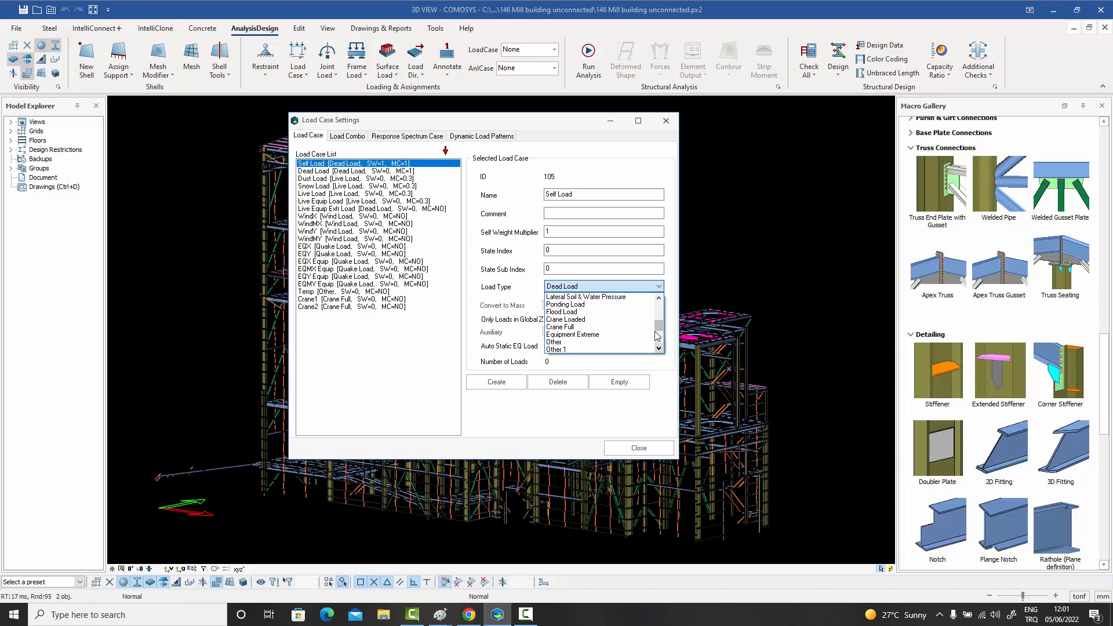
drag(659, 326, 659, 303)
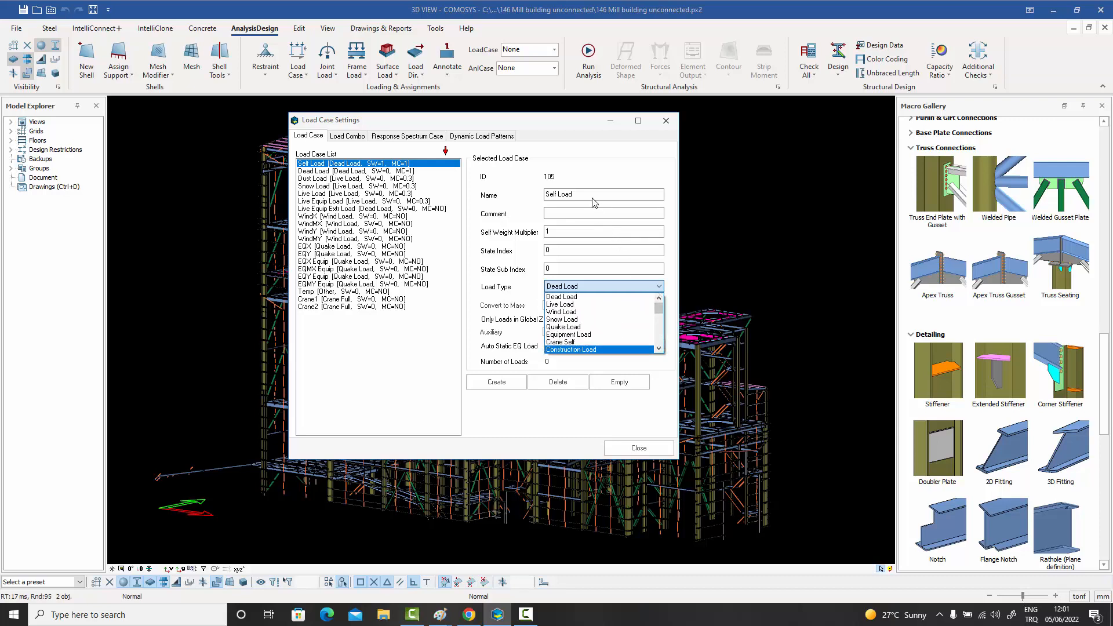
click(584, 287)
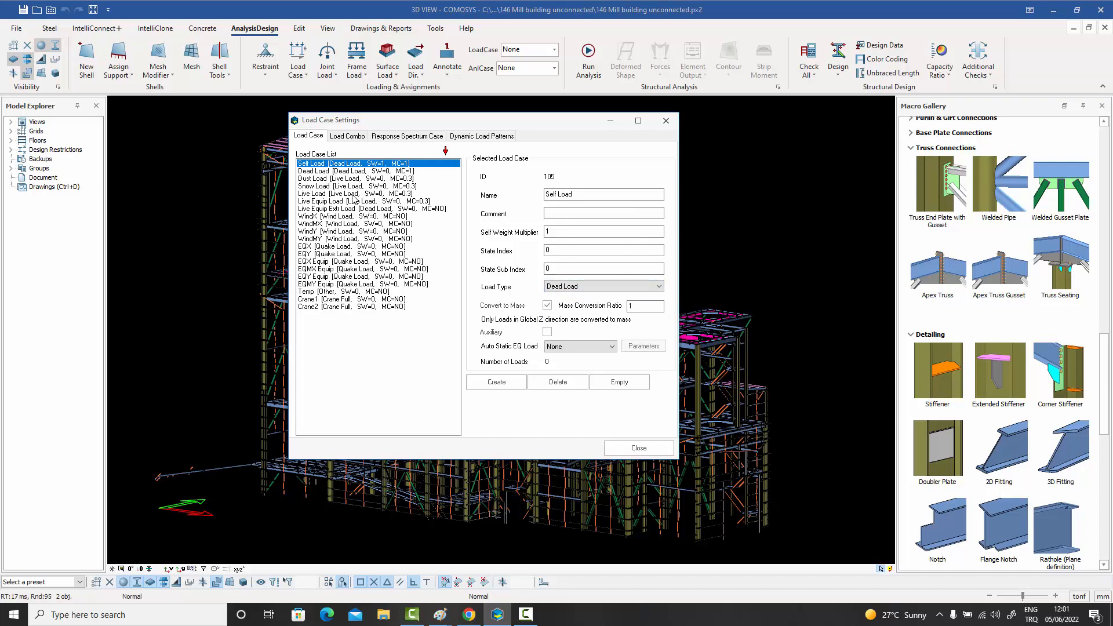
- Compare the properties of the WindX, WindMX and WindY load cases
click(327, 217)
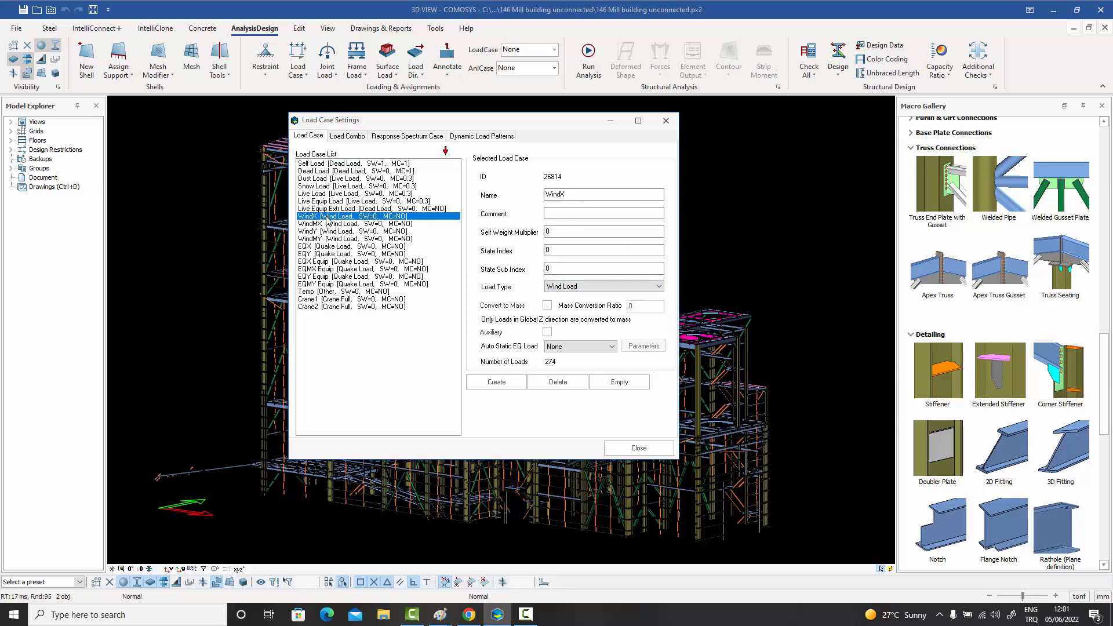
click(328, 225)
click(328, 232)
click(329, 216)
click(327, 225)
click(325, 231)
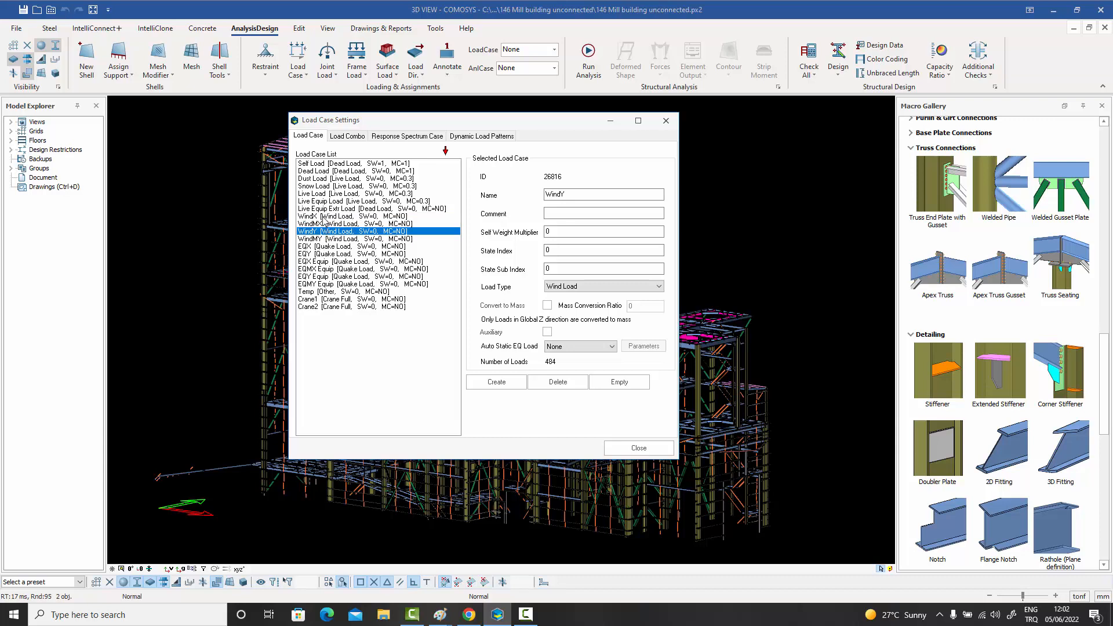
- Set the State Sub Index of the WindMX load case to 1, WindY to 2 and WindMY to 3
click(323, 217)
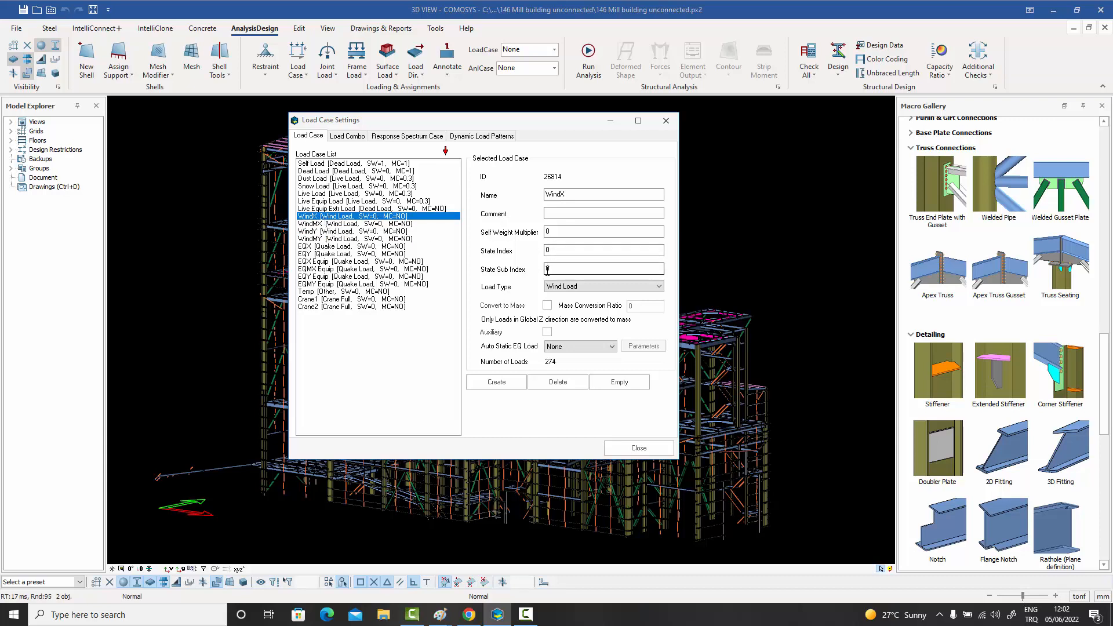
key(Down)
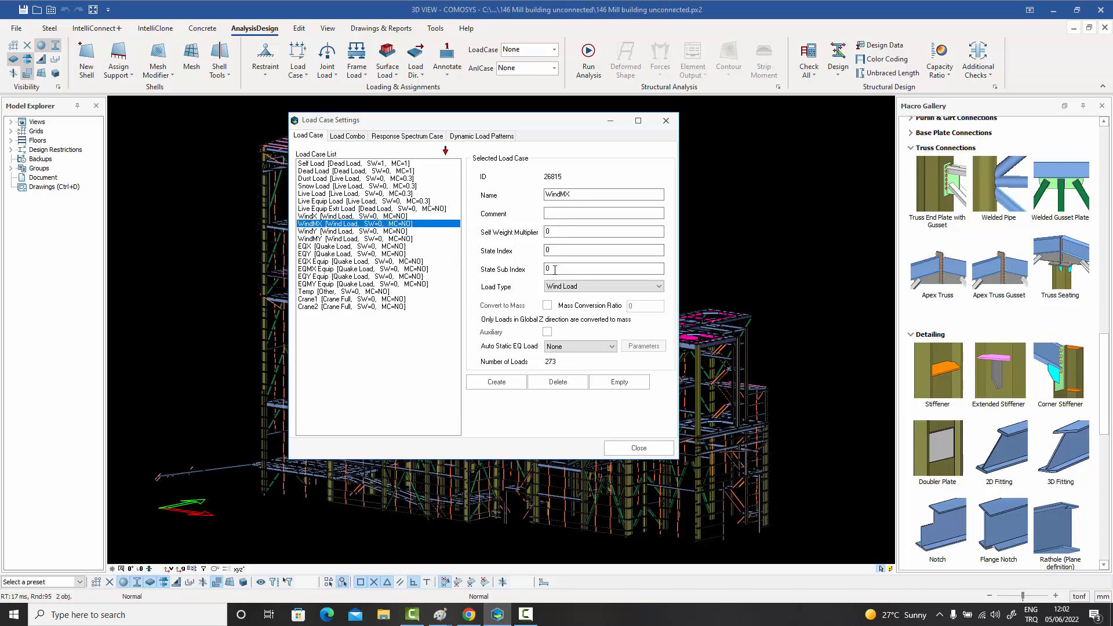
drag(558, 270, 539, 270)
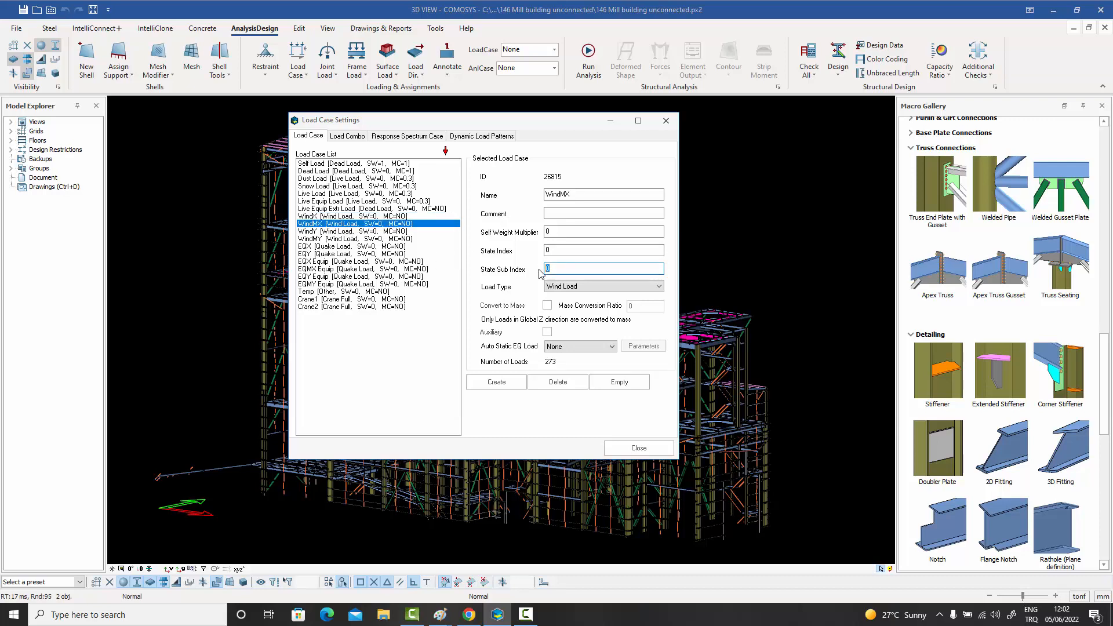
click(330, 232)
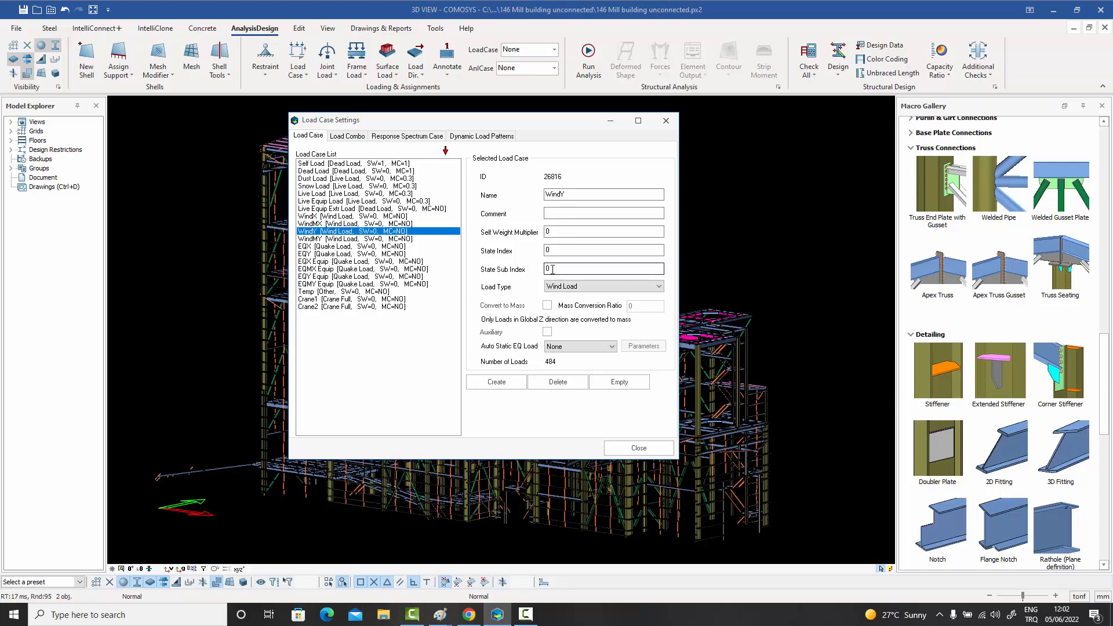
drag(557, 269, 514, 273)
text(2)
click(361, 239)
drag(558, 270, 498, 276)
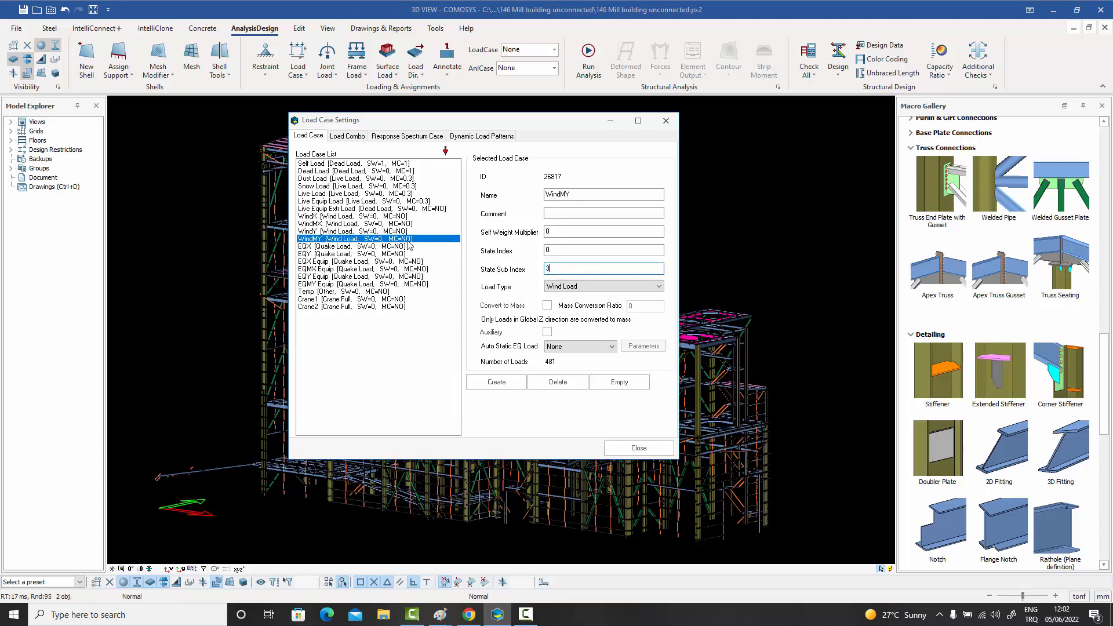
- Check the State Index and State Sub Index assigned to each of the four wind load cases
click(347, 218)
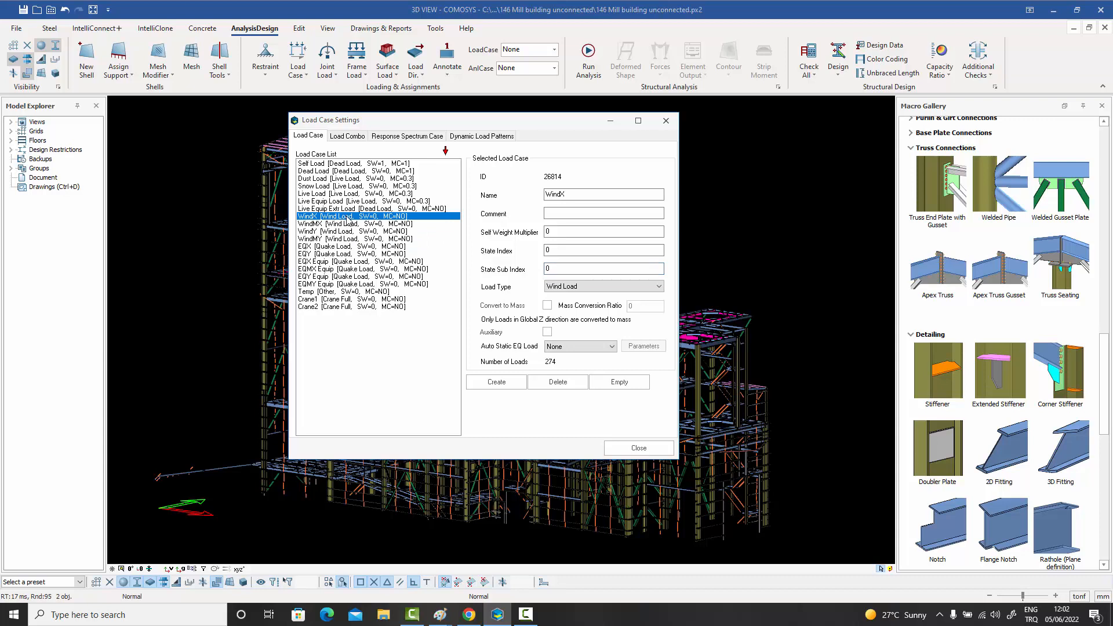
click(315, 225)
click(308, 238)
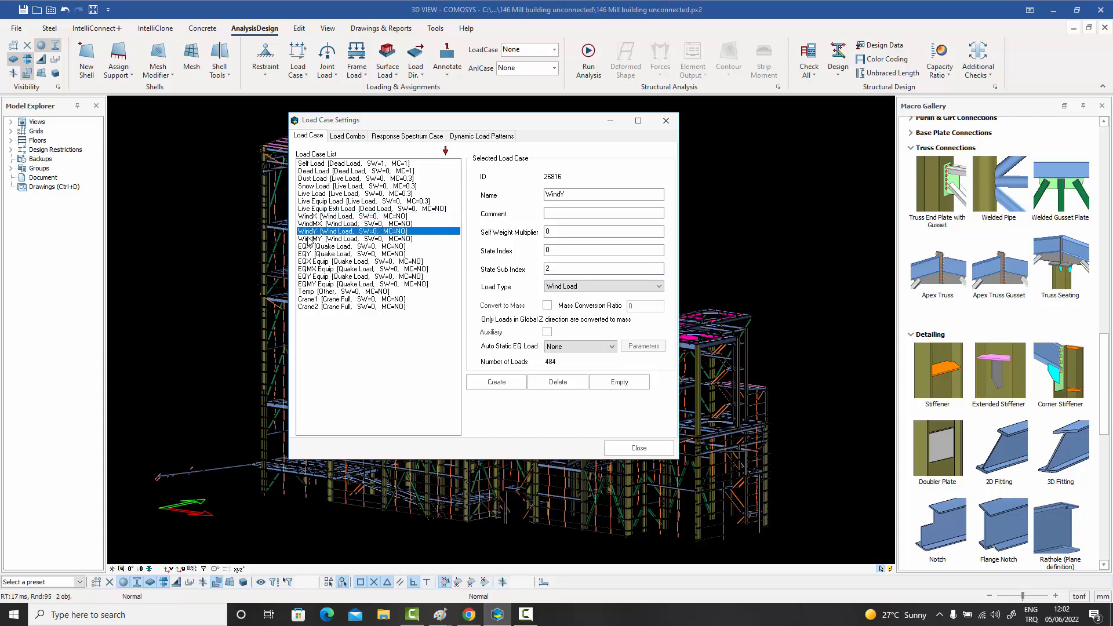
click(548, 250)
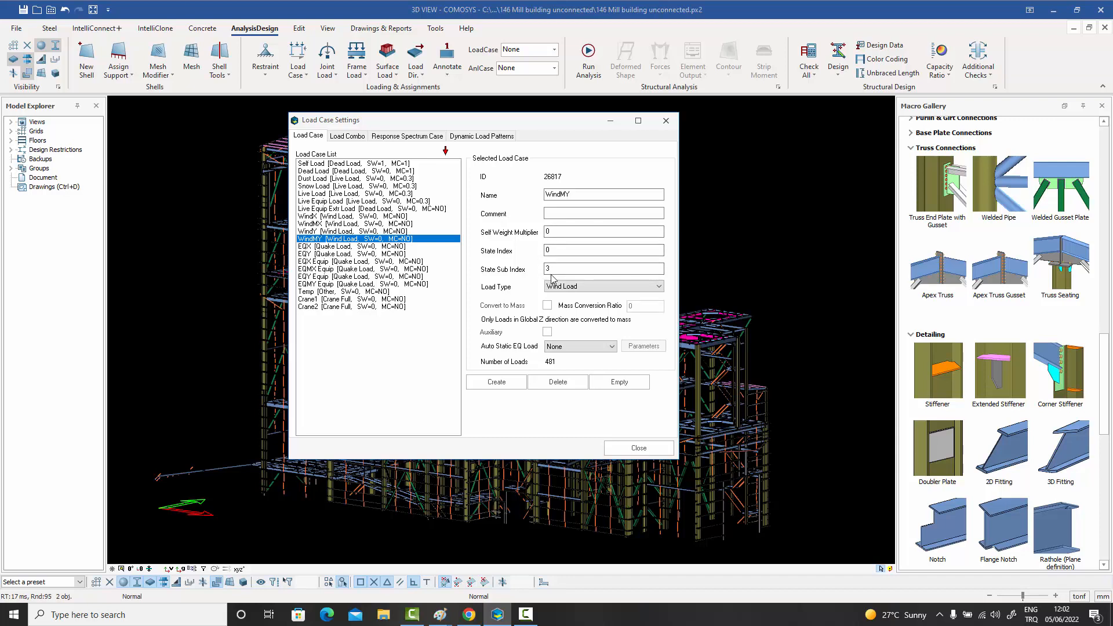
click(339, 217)
click(333, 224)
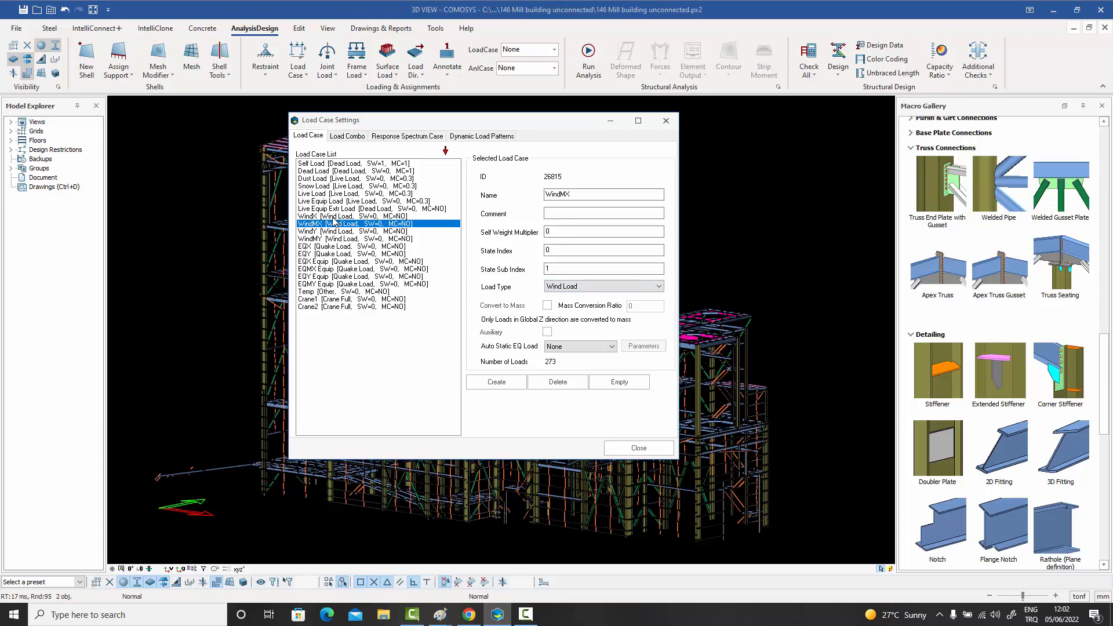
click(333, 232)
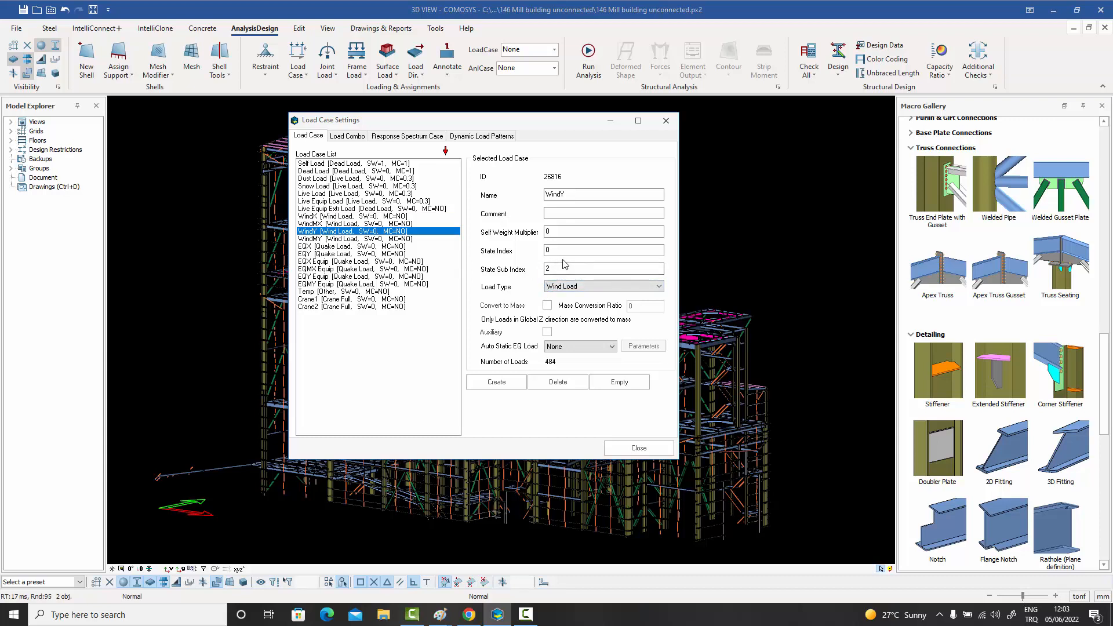
- Inspect the State Index, State Sub Index and load type of the EQX quake load case
click(332, 247)
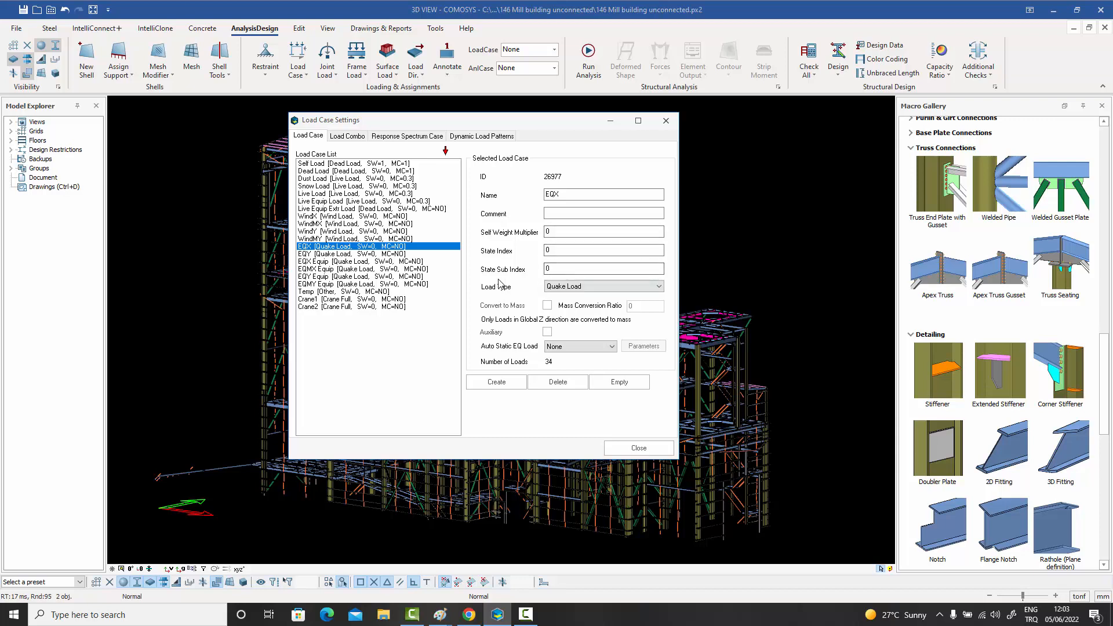
click(551, 250)
click(555, 266)
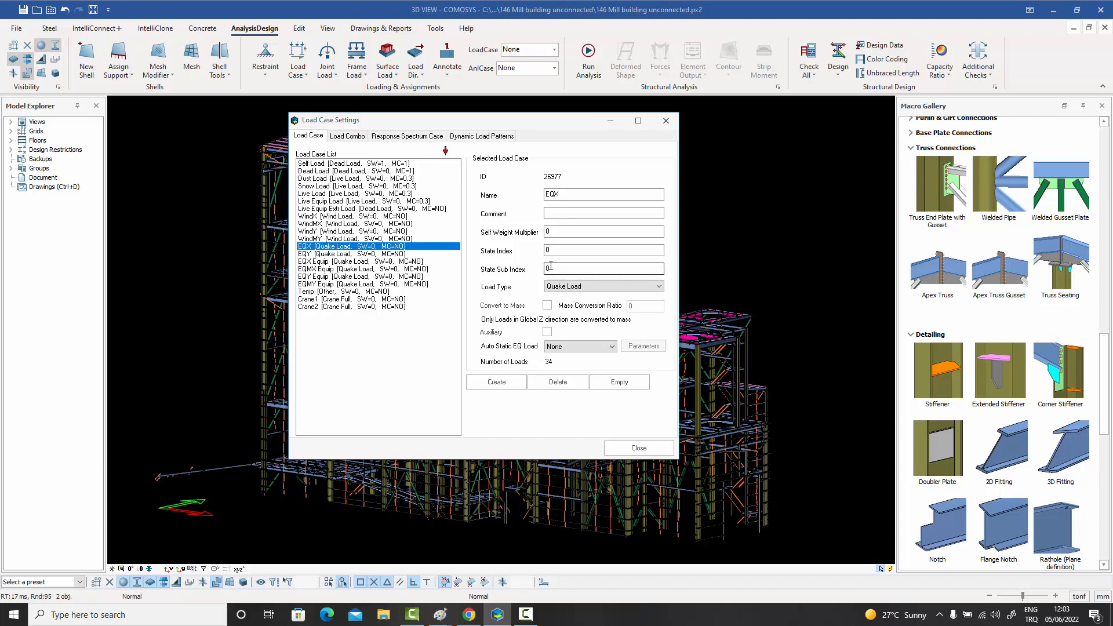
key(Tab)
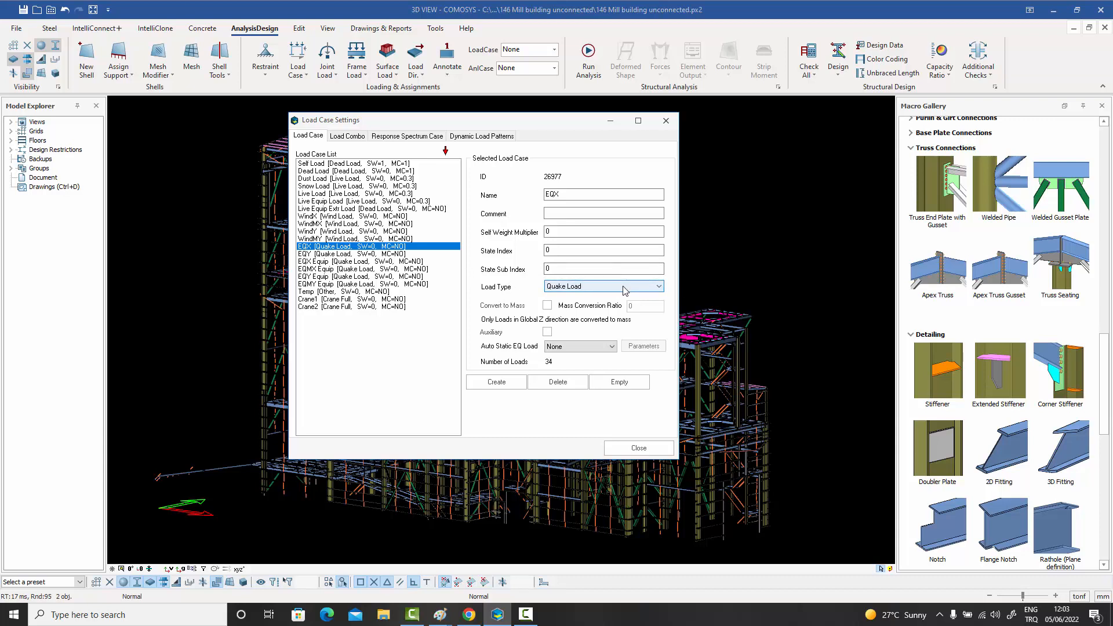
click(565, 250)
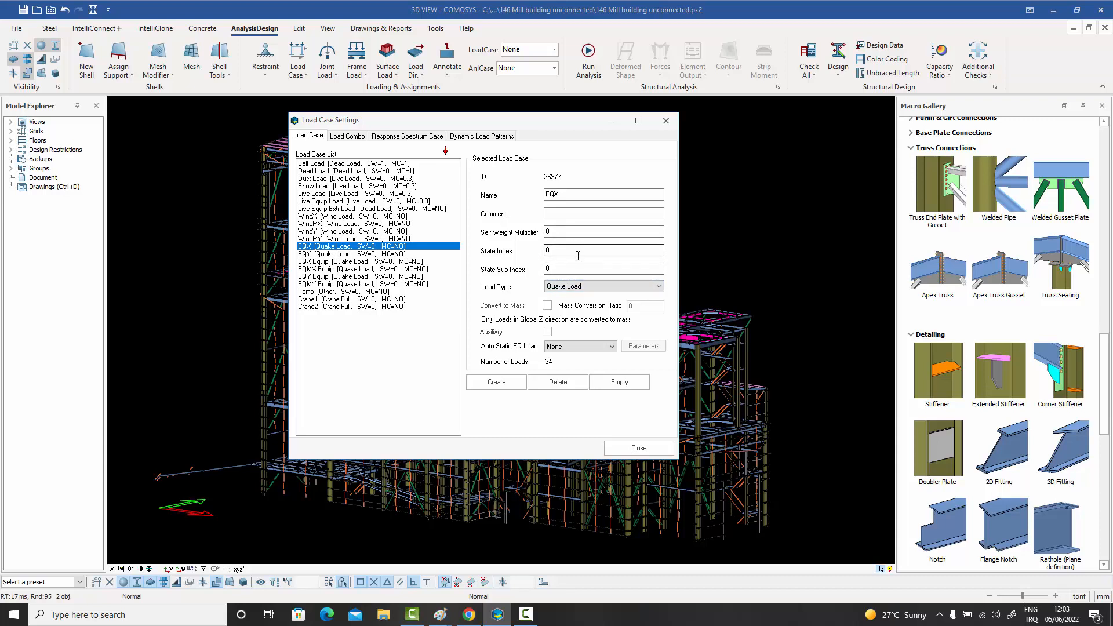
- Review the settings and members of load combinations Comb1 and Comb3, and bring up the response spectrum cases
click(348, 137)
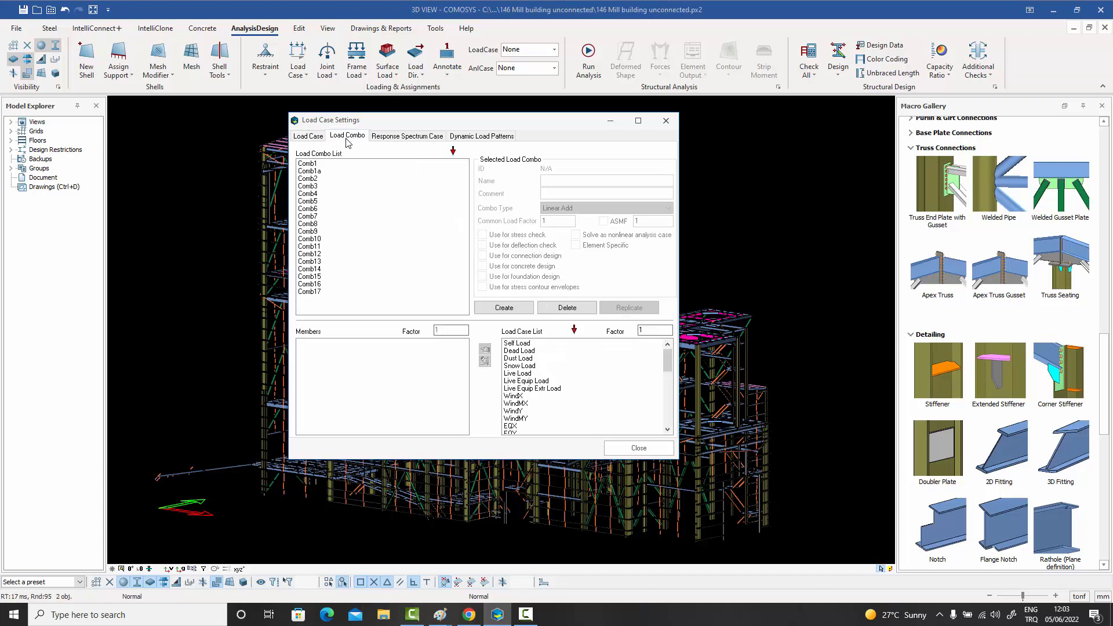
click(313, 164)
click(324, 186)
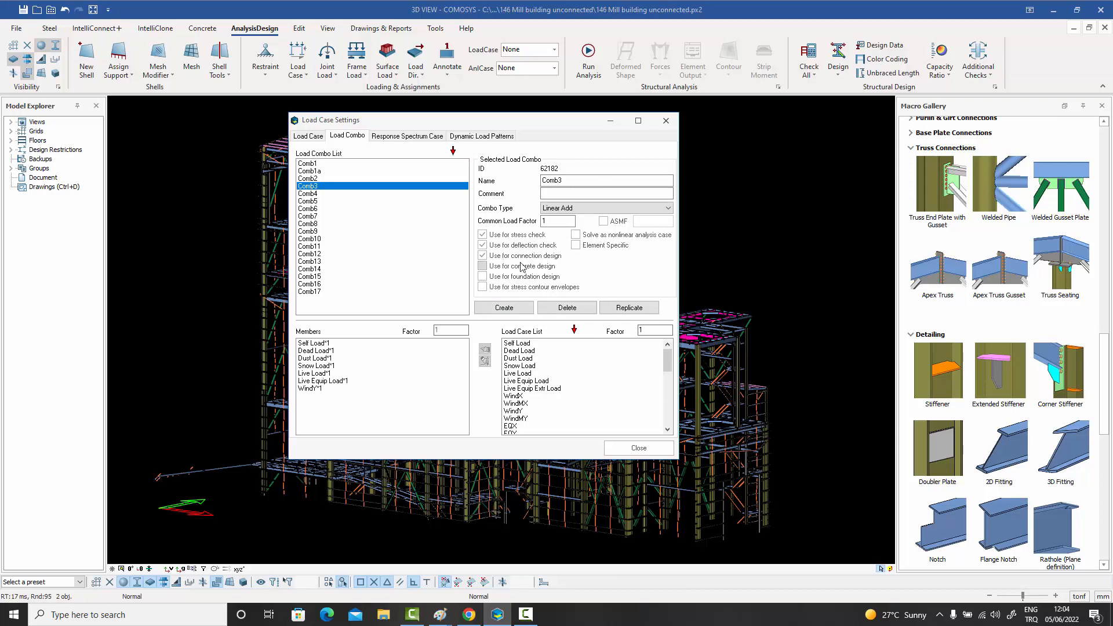
click(413, 139)
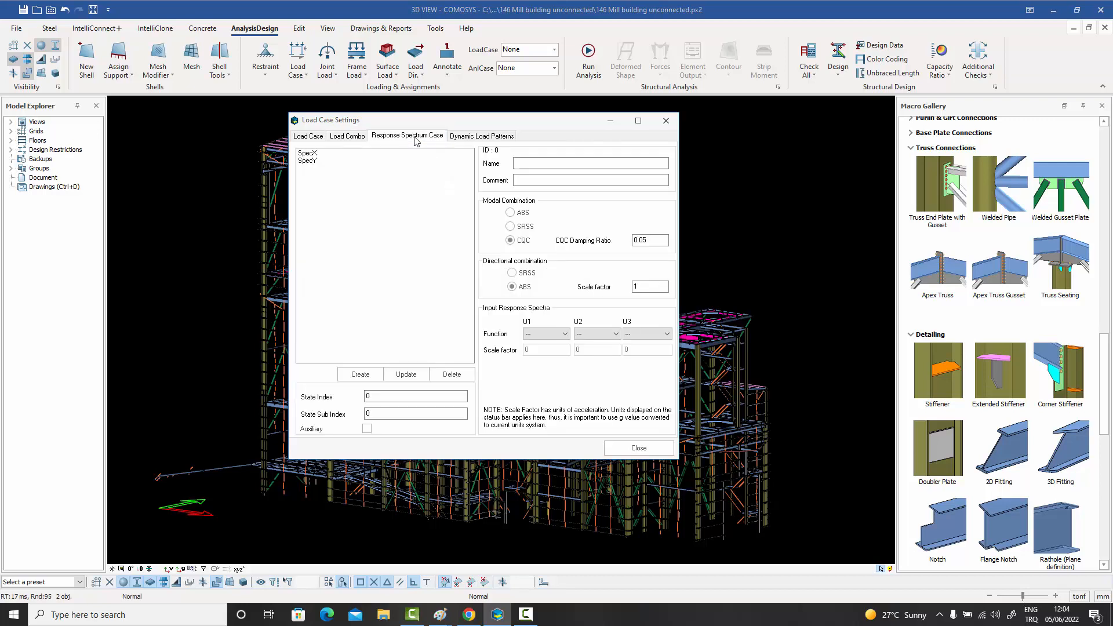
- Review the SpecX and SpecY response spectrum cases and the dynamic load patterns, and return to the load case list
click(315, 156)
click(312, 162)
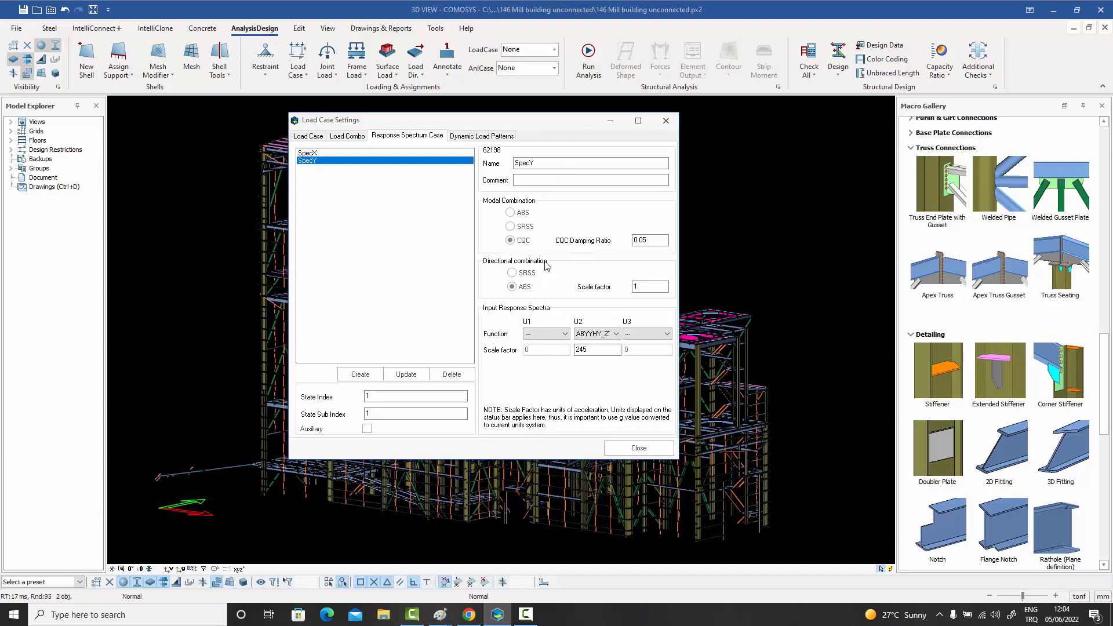
click(479, 136)
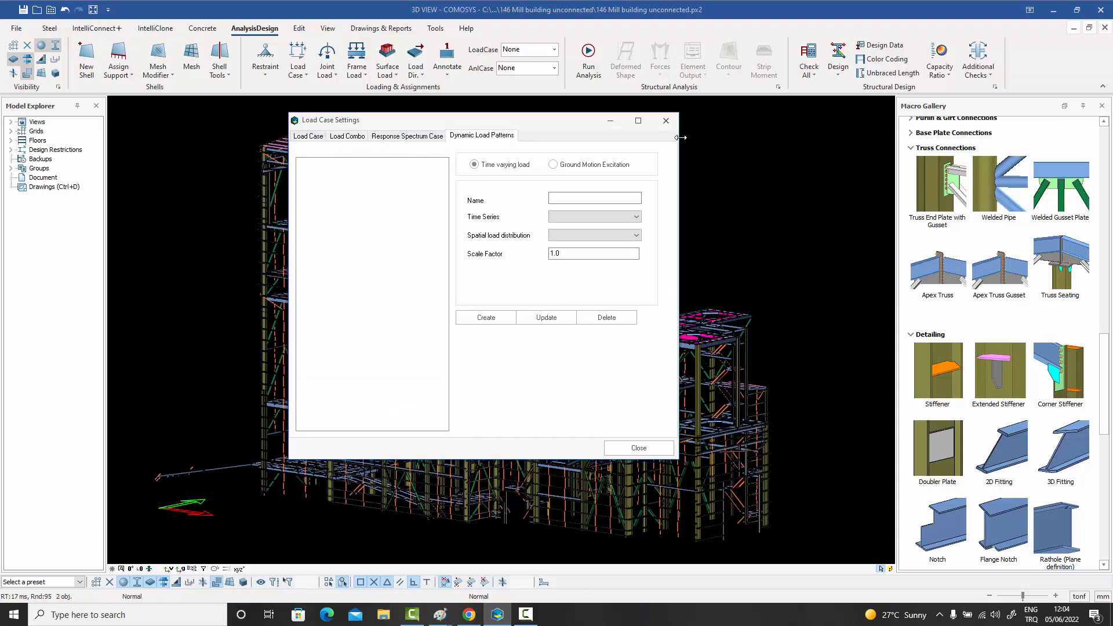
click(309, 136)
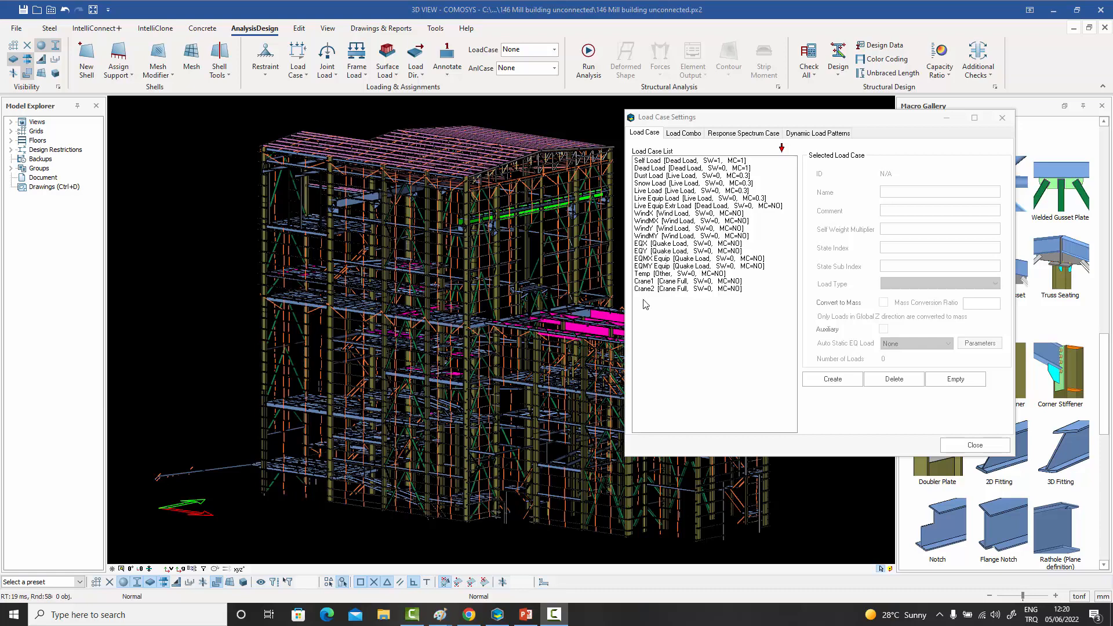
- Check the State Index and State Sub Index of the wind load cases and of the EQX, EQY, EQMX Equip and EQMY Equip quake cases
click(657, 214)
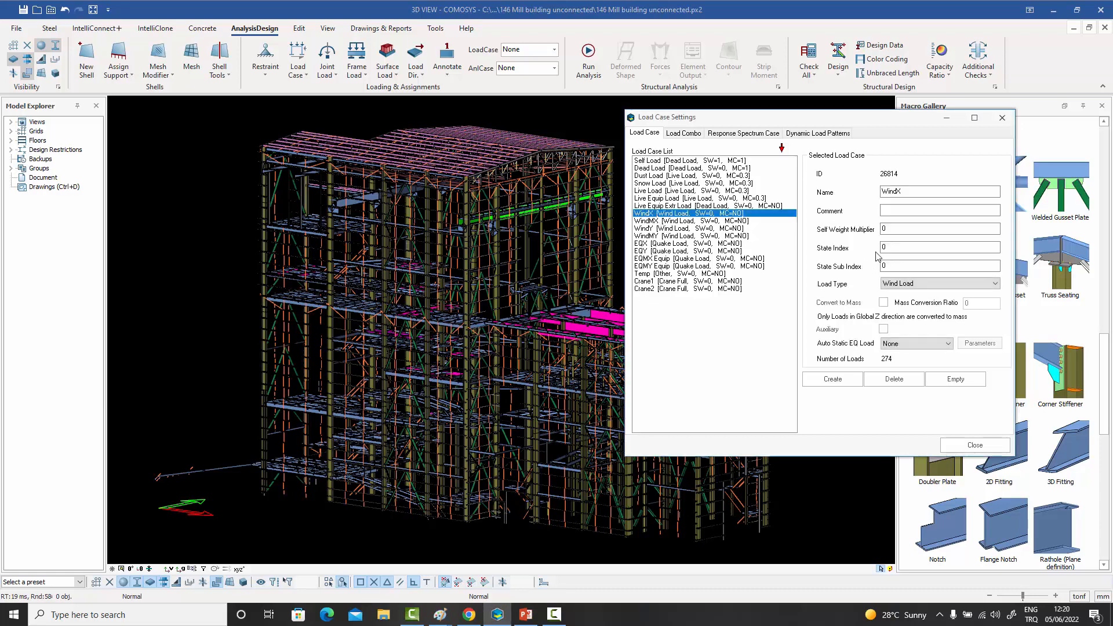
click(690, 220)
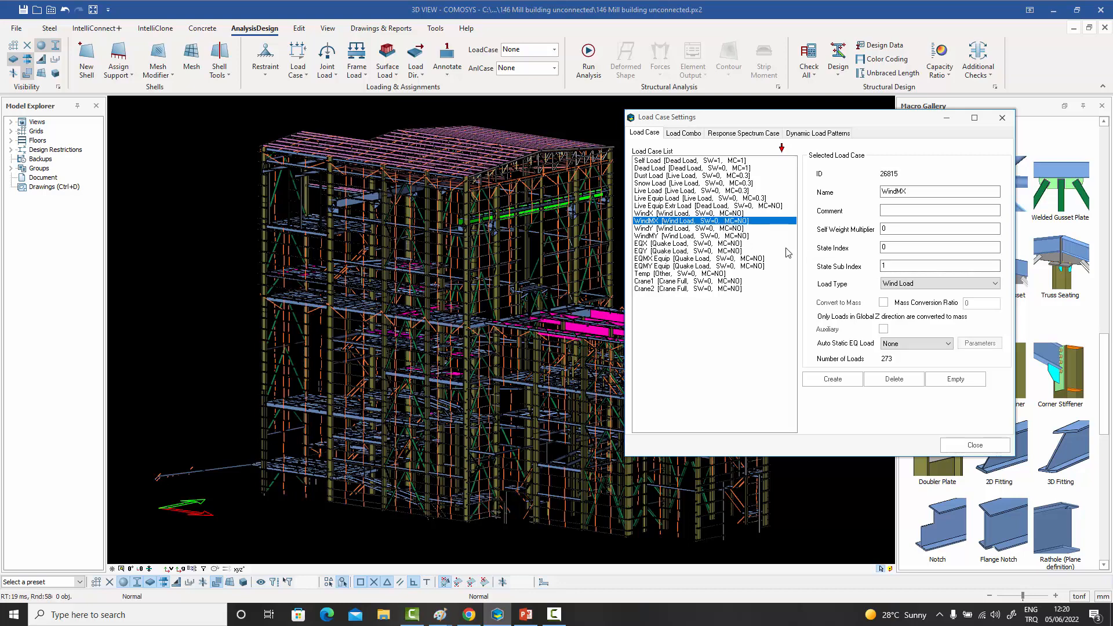
click(676, 229)
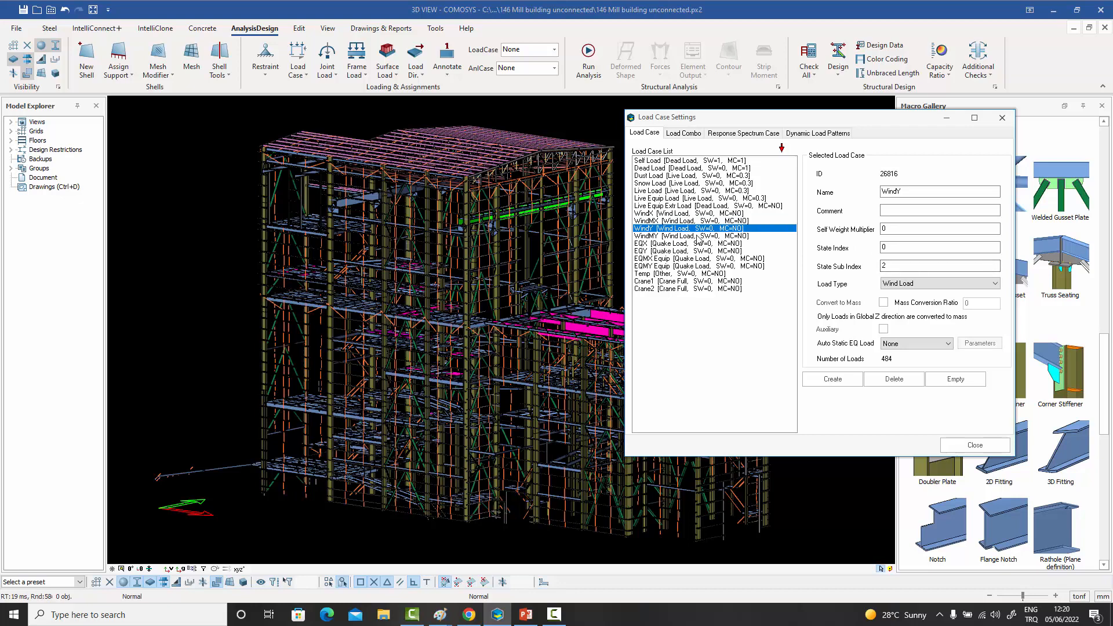
click(698, 236)
click(650, 244)
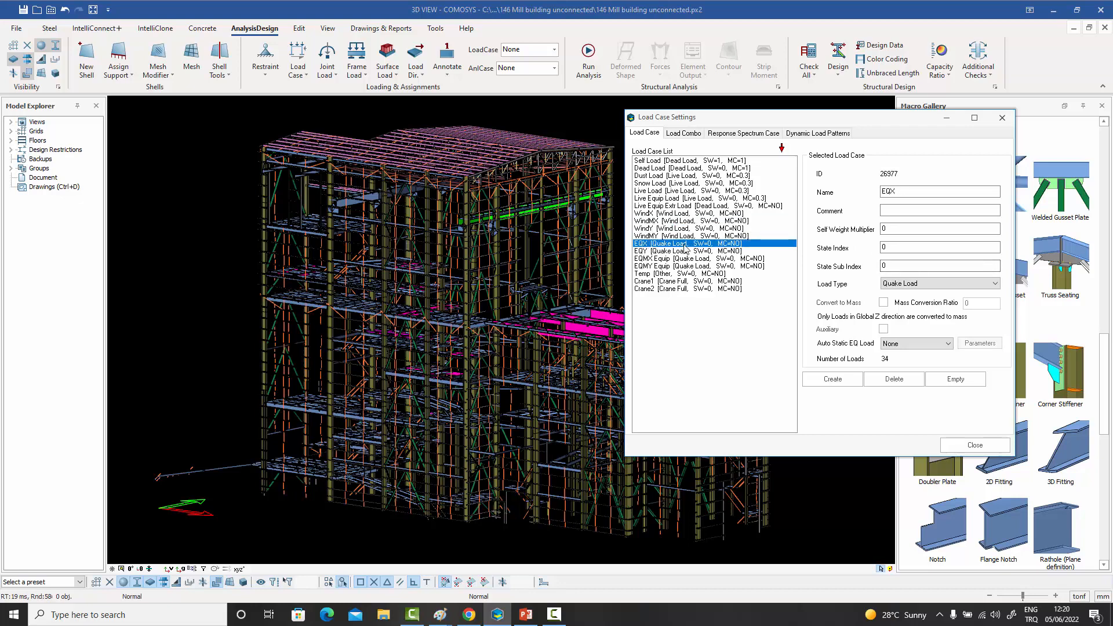
click(699, 252)
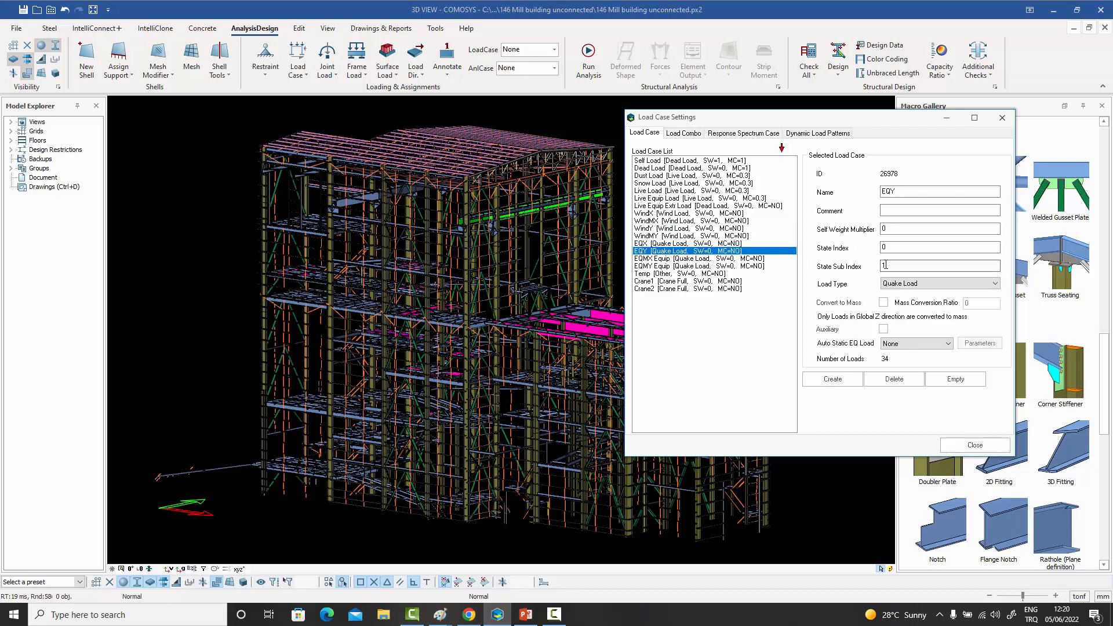
click(721, 259)
click(712, 266)
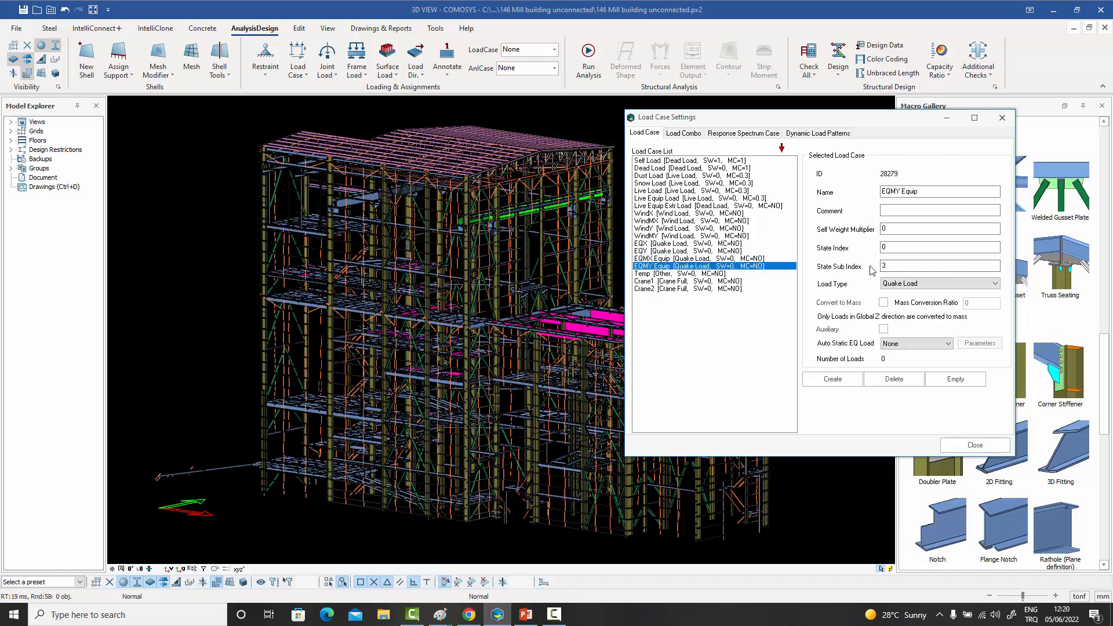
- Inspect the Crane1 and Crane2 load cases and the load combination list, and close the load case settings
click(659, 282)
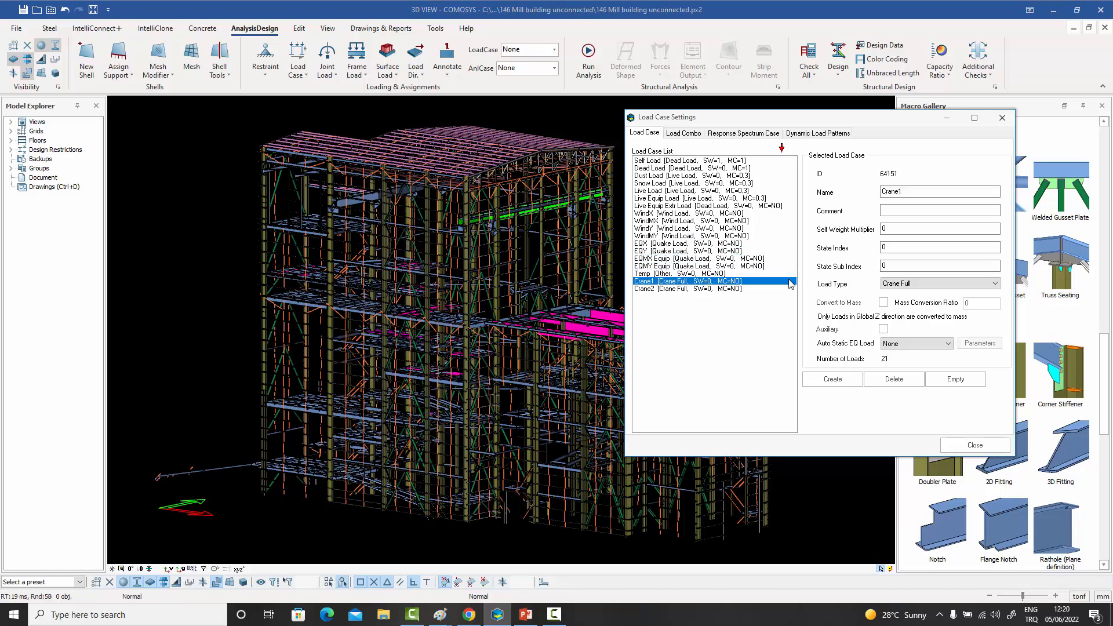
click(727, 289)
click(724, 282)
click(684, 135)
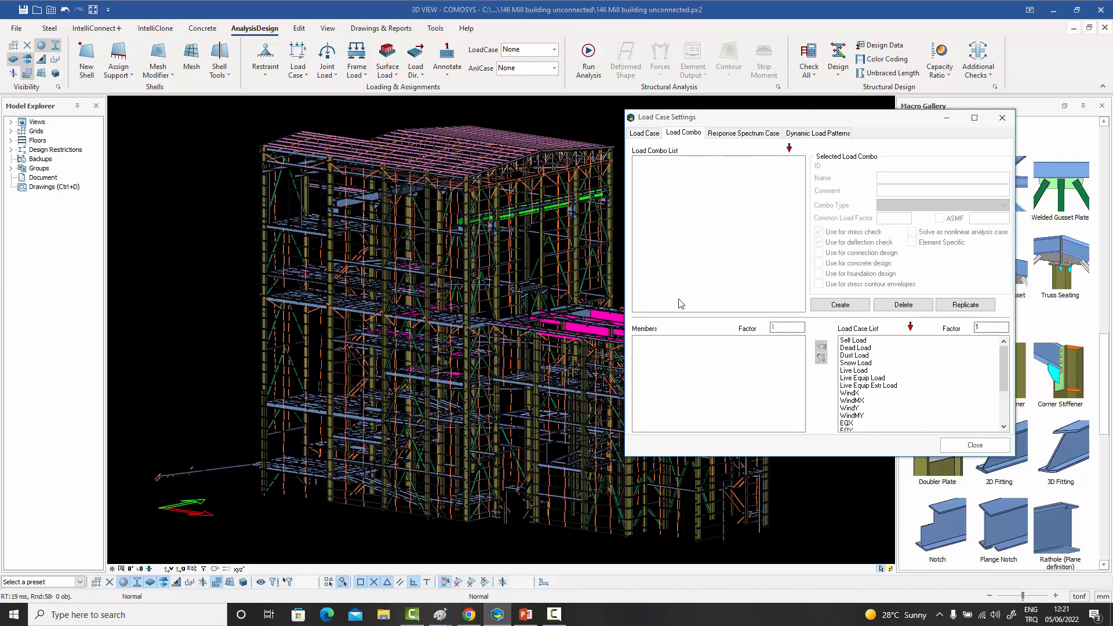
click(642, 134)
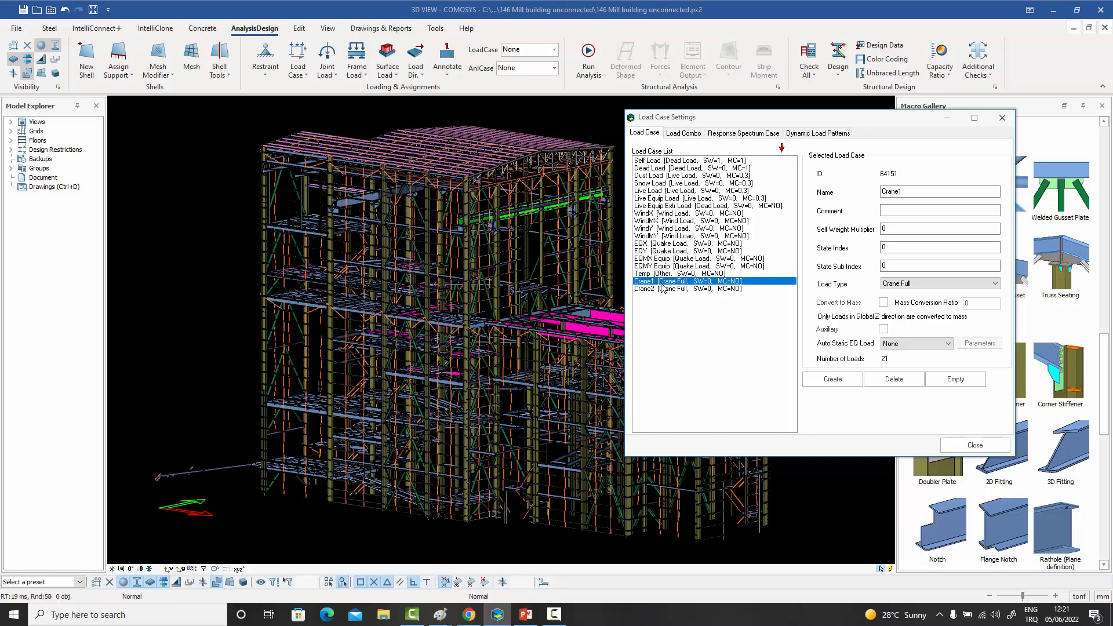
click(1002, 118)
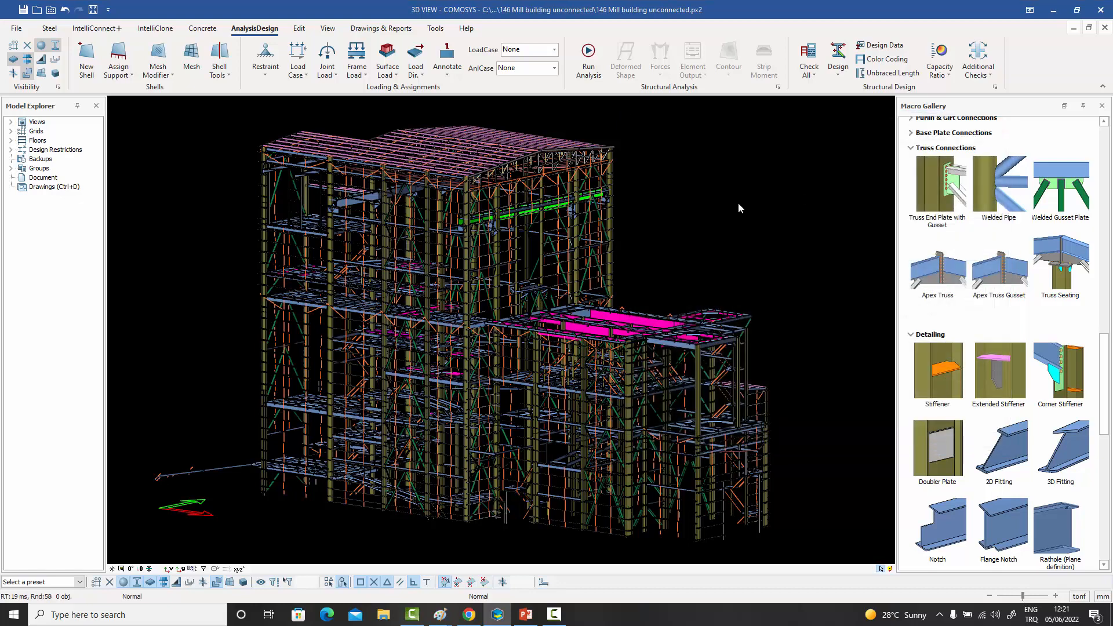
- Bring up the combo generator and compare the combinations offered by the AISC-ASD and AISC-LRFD standards
click(297, 68)
click(311, 146)
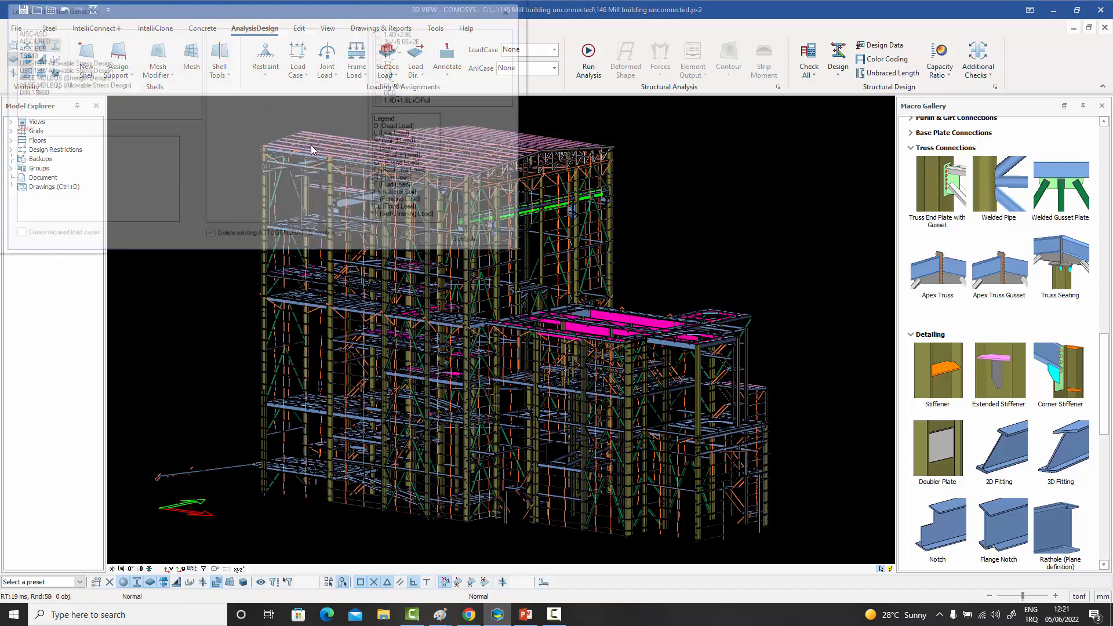
drag(280, 16, 803, 82)
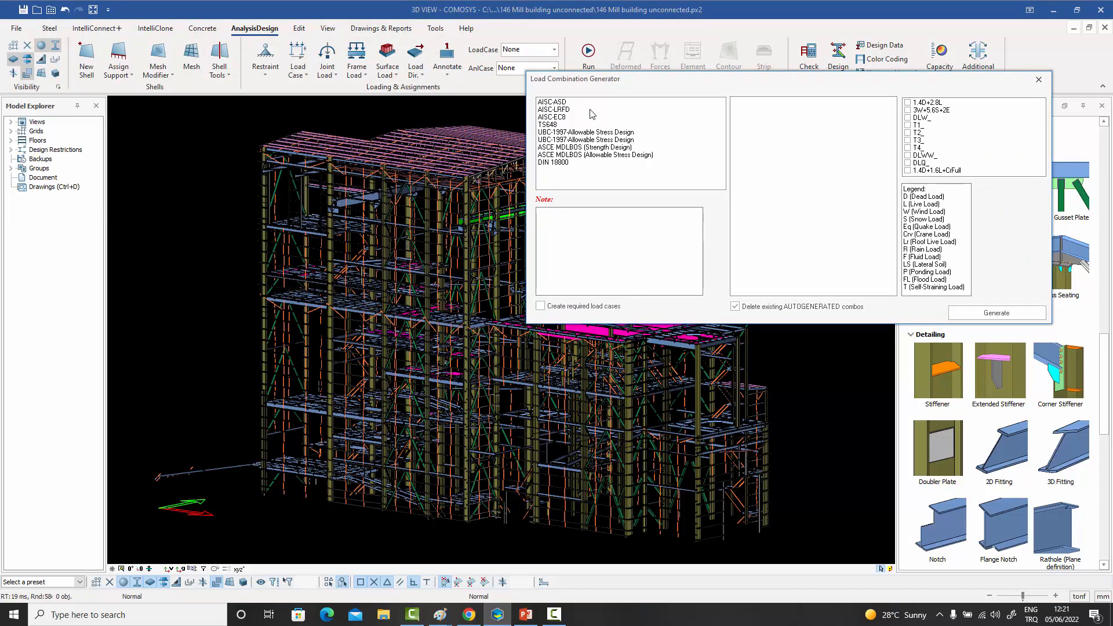
click(559, 102)
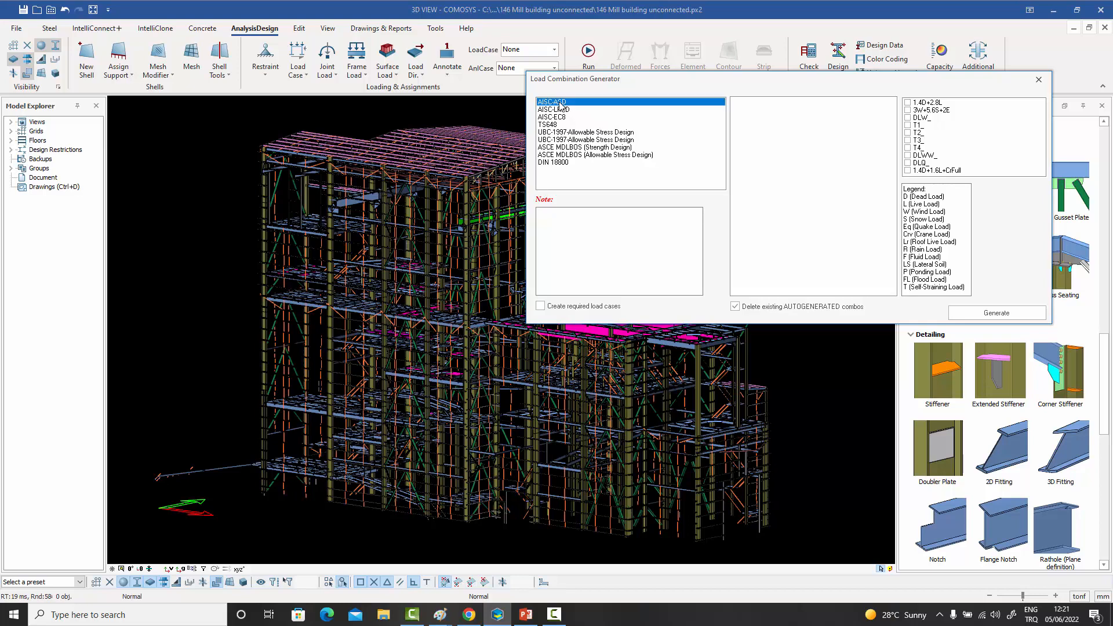
click(556, 109)
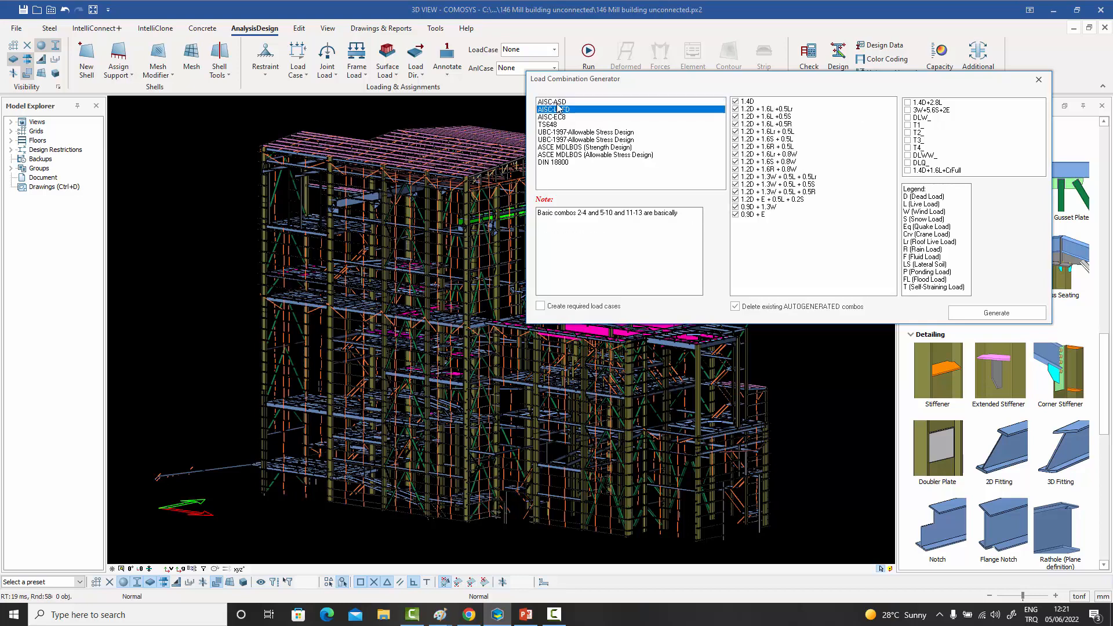
click(558, 102)
click(565, 110)
- Exclude AISC-LRFD combinations such as 1.4D and 1.2D + 1.6L + 0.5S from generation, and include them again
click(734, 101)
click(734, 116)
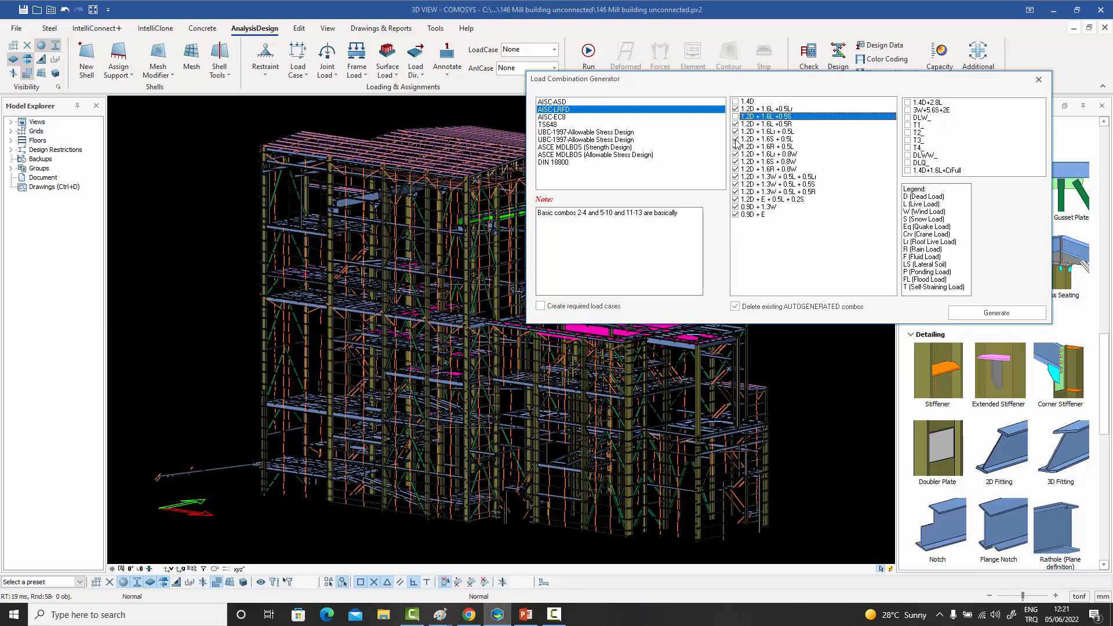
click(735, 139)
click(735, 139)
click(735, 116)
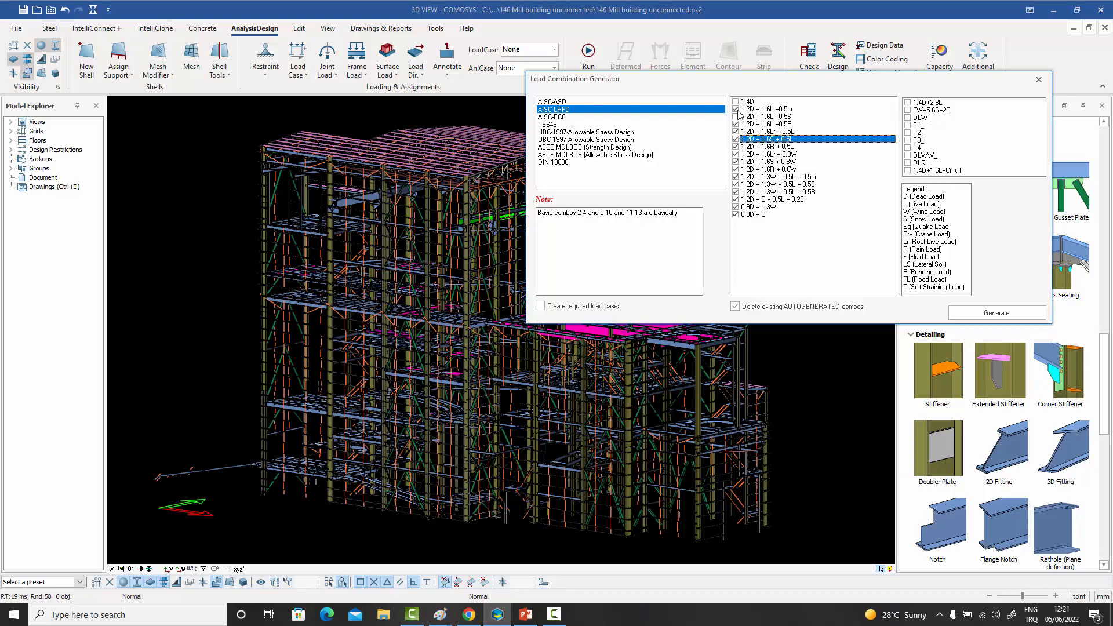
click(735, 101)
click(734, 116)
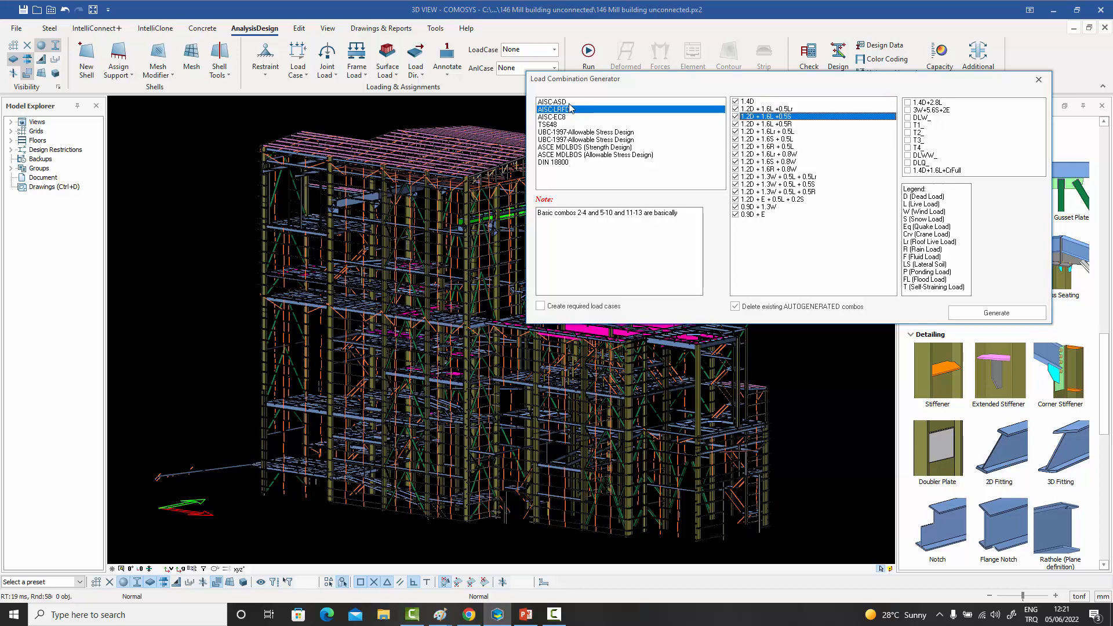
- Generate the AISC-ASD load combinations together with the custom 1.4D+1.6L+CrFull combination, using the existing load cases
click(571, 102)
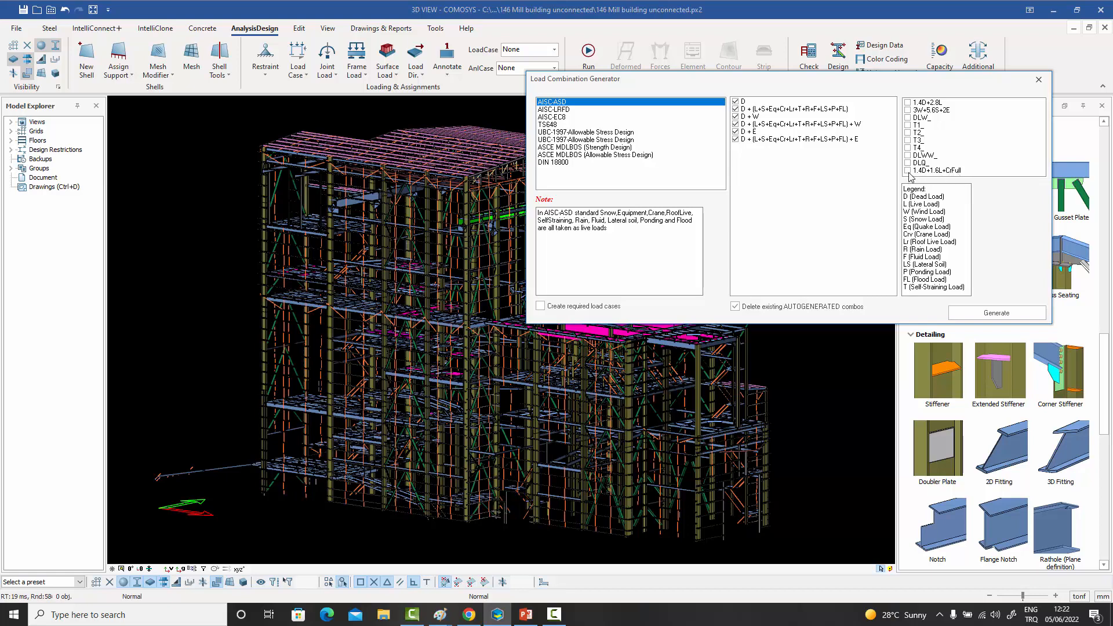
click(908, 171)
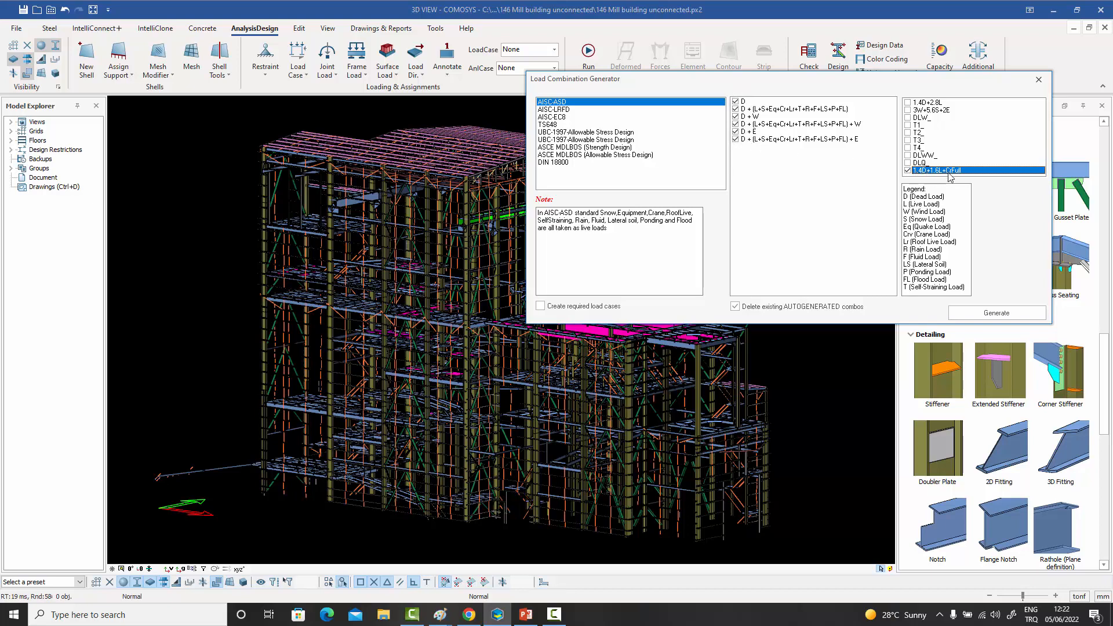
click(997, 313)
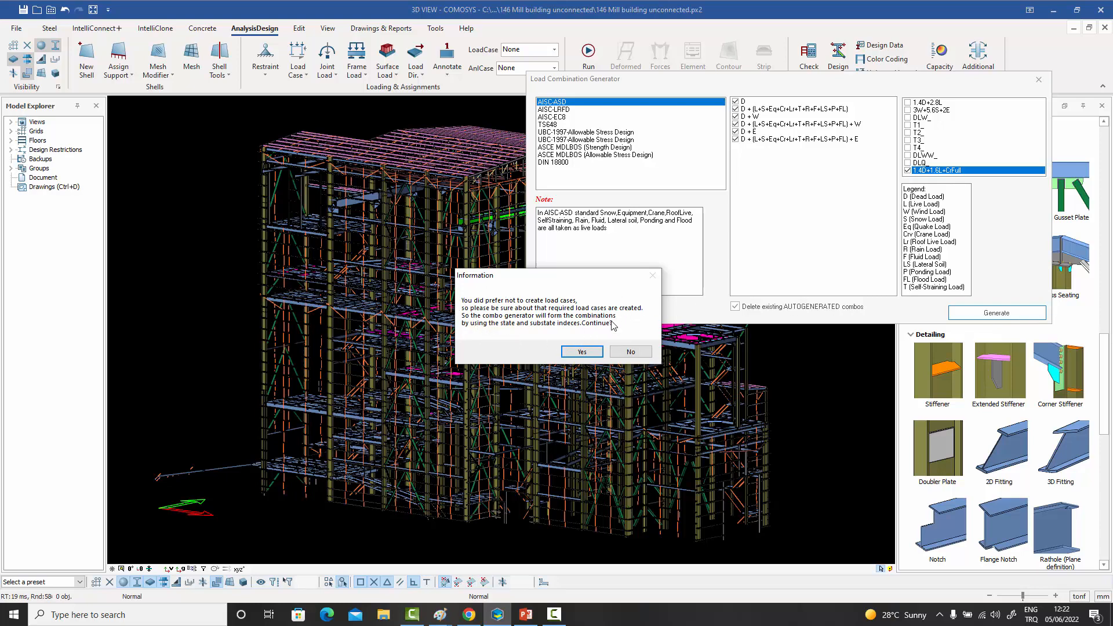
click(582, 355)
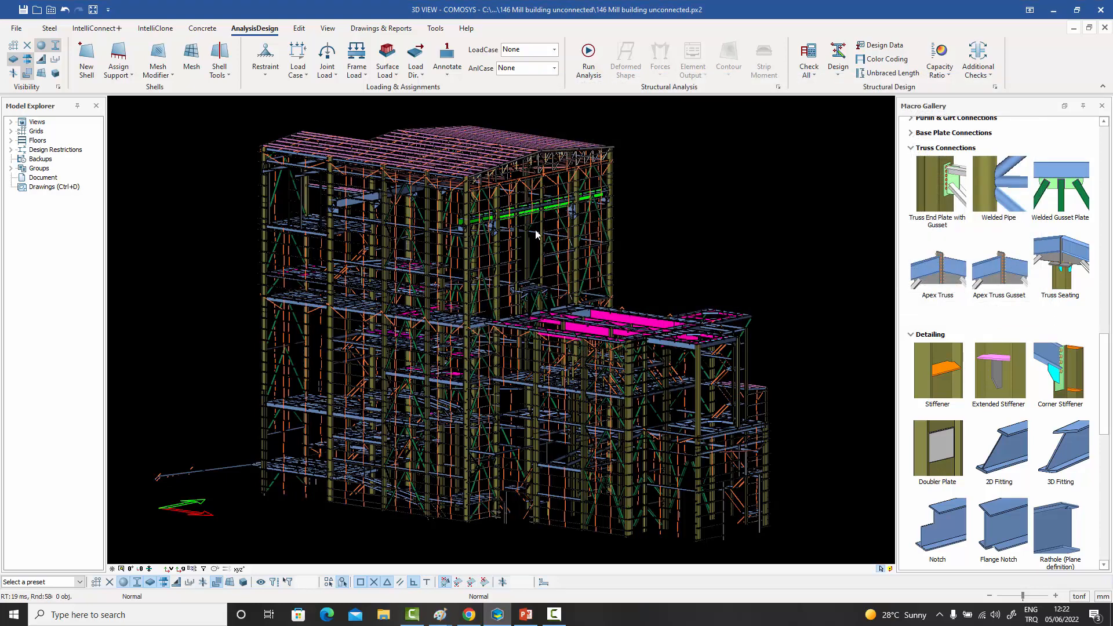
- Review the members of the generated AISC-ASD D + W and D + L + W load combinations in the load case settings
click(304, 73)
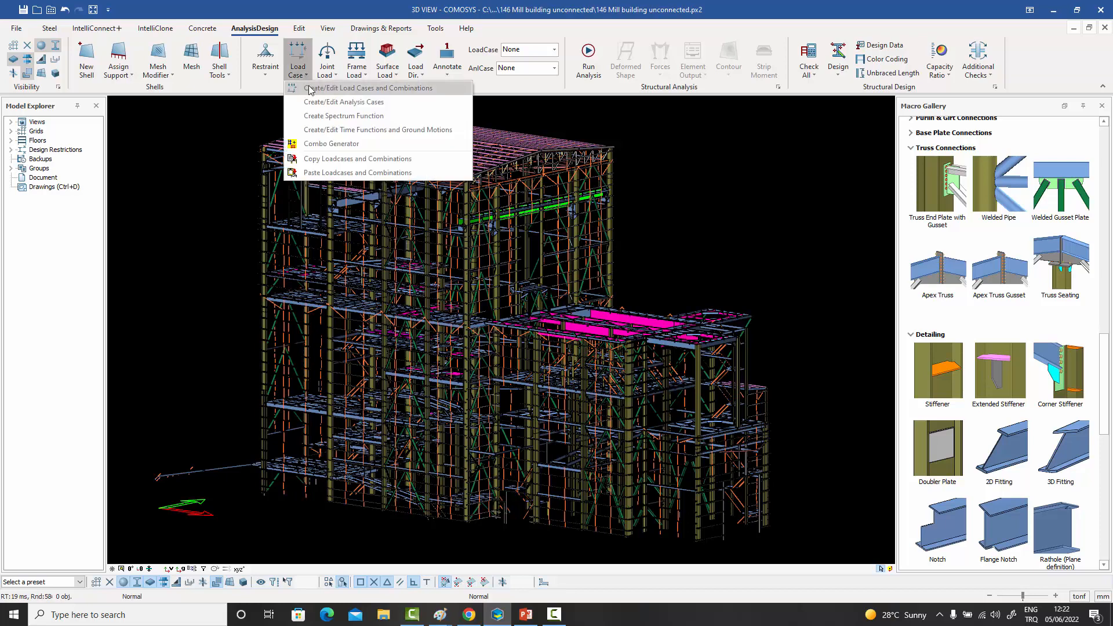
click(310, 91)
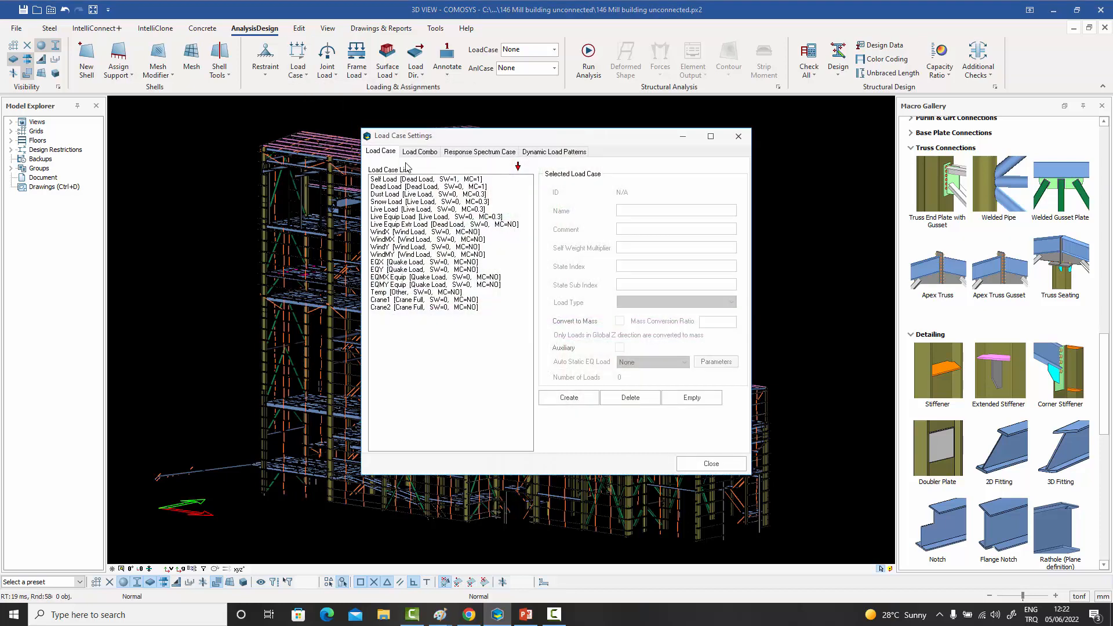
click(420, 152)
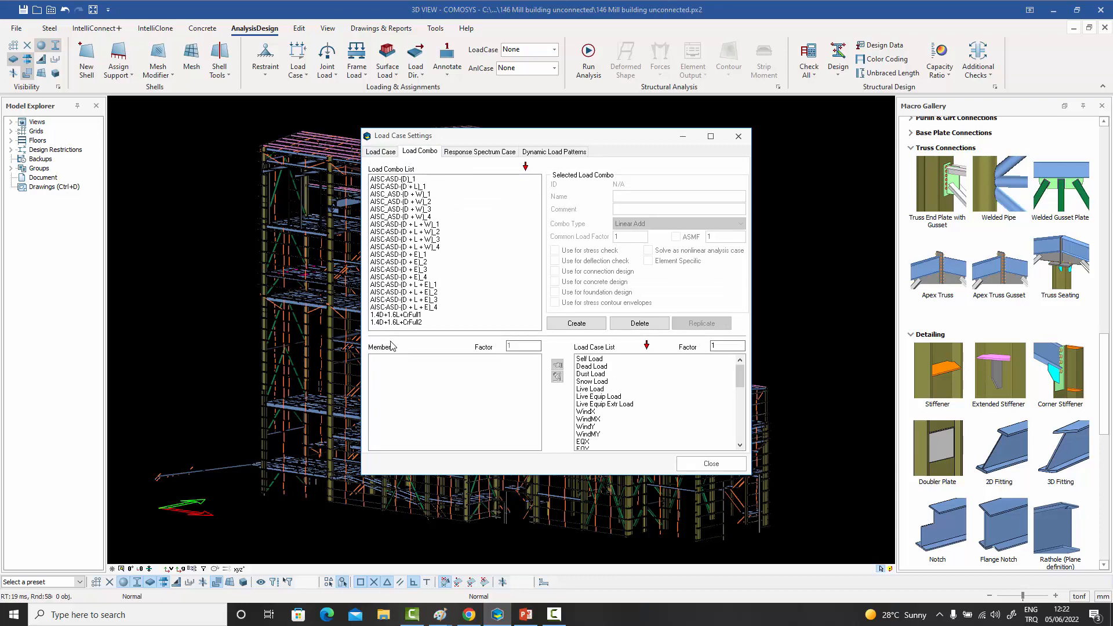
click(427, 194)
click(429, 201)
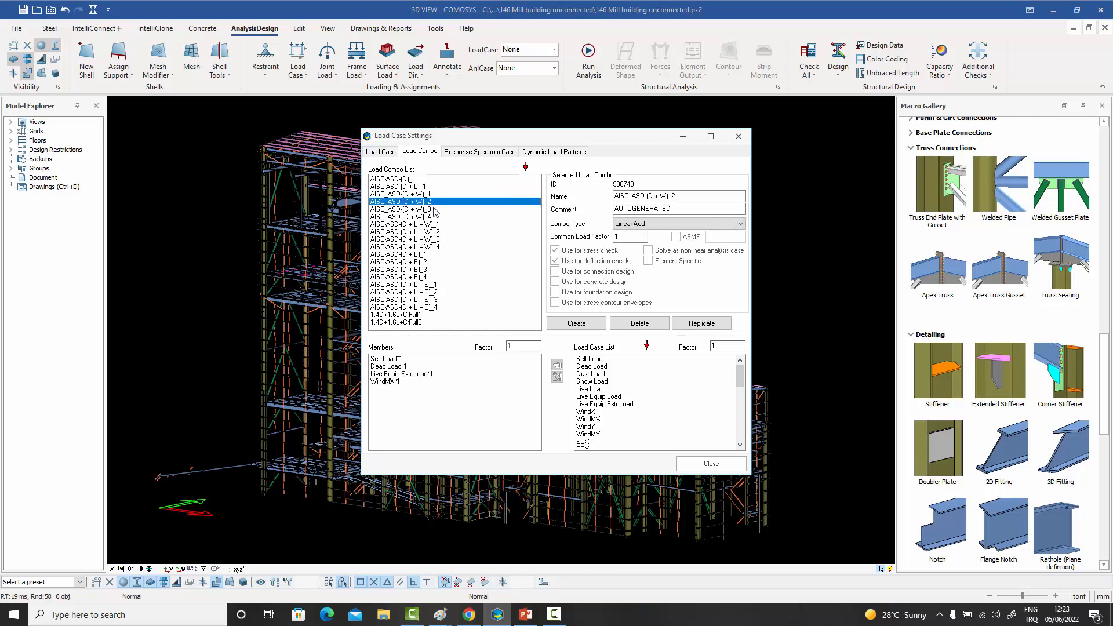
click(431, 210)
click(432, 216)
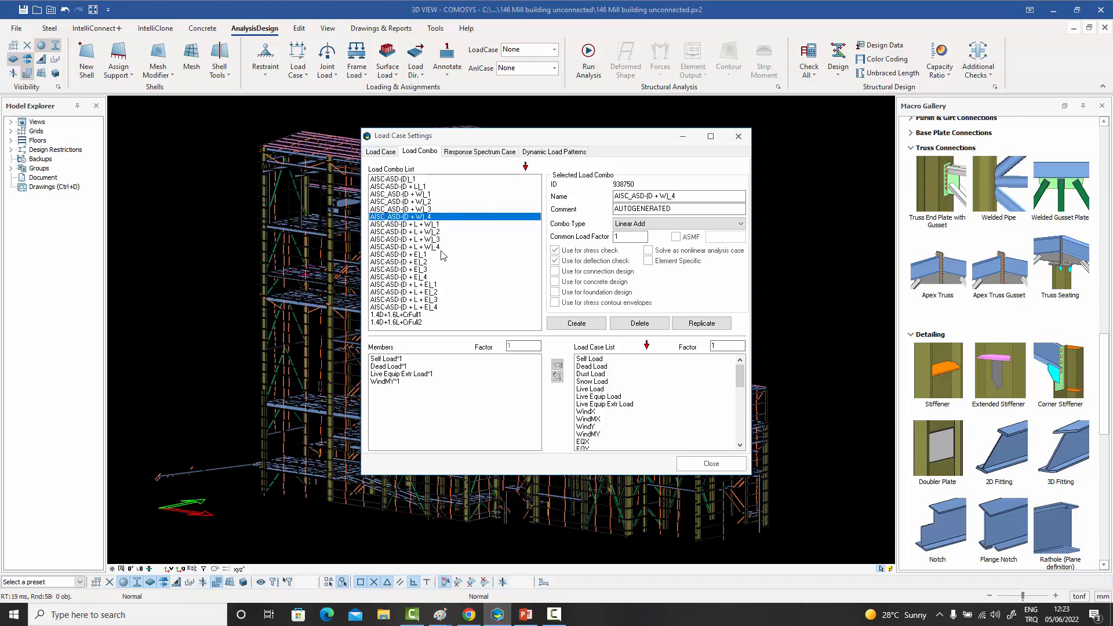
drag(442, 248, 437, 227)
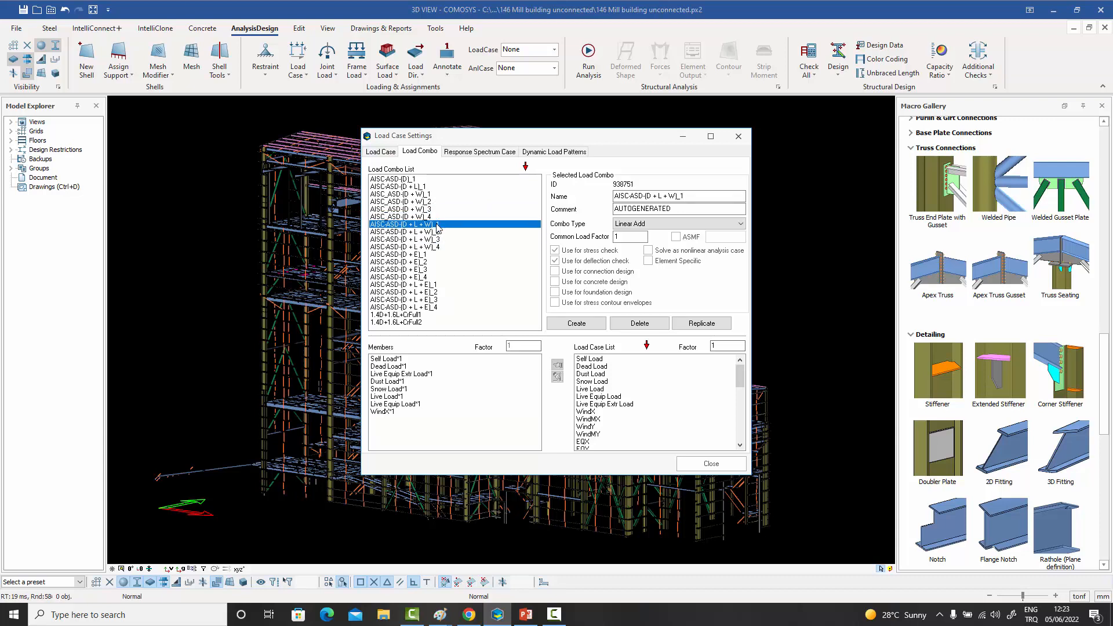
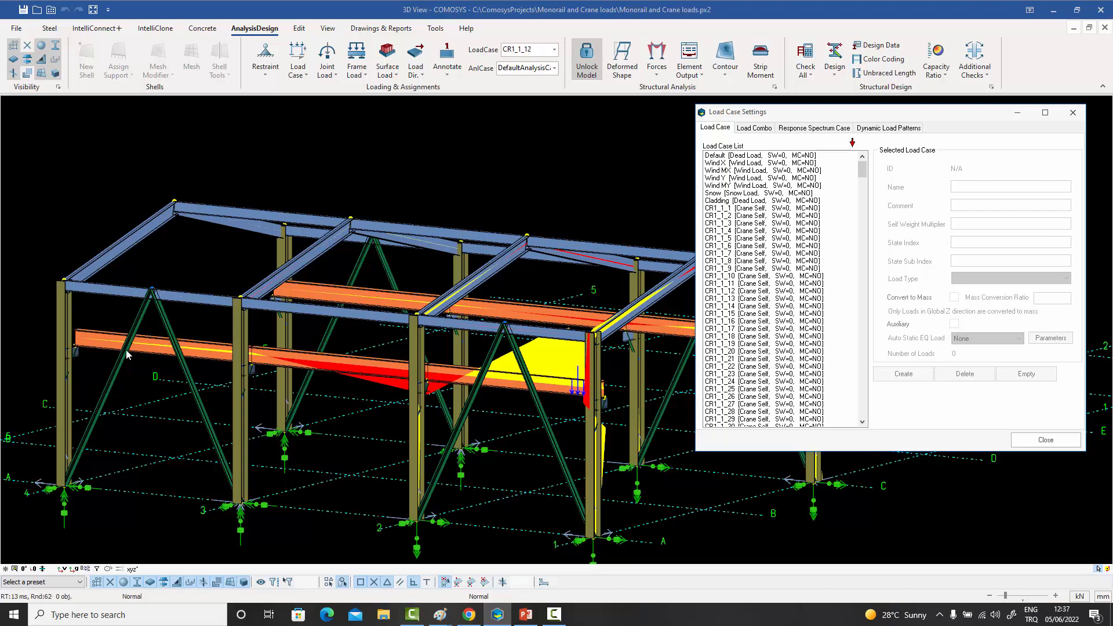
- Review the settings of the generated crane load cases CR1_1_4 to CR1_1_13 in the load case list
click(593, 384)
drag(741, 213, 732, 230)
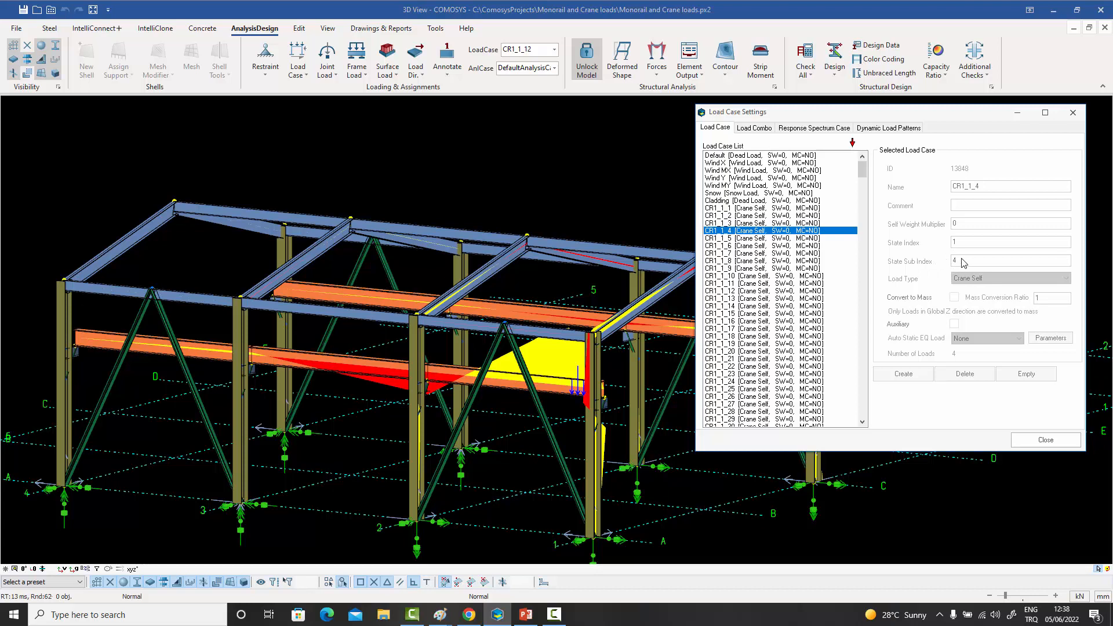
click(774, 237)
click(762, 245)
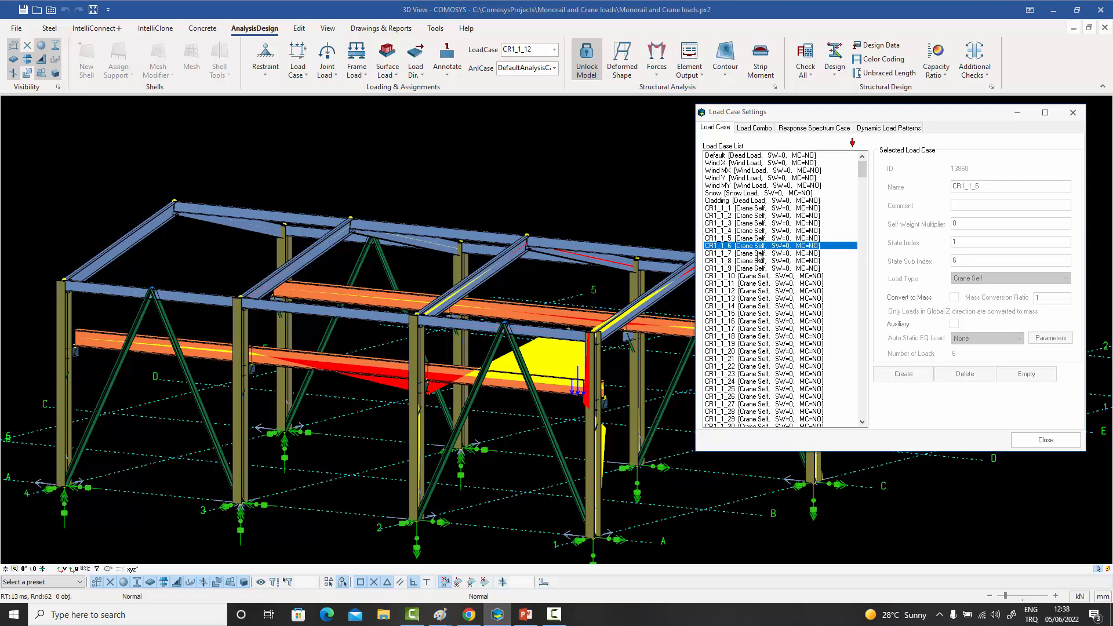
click(757, 253)
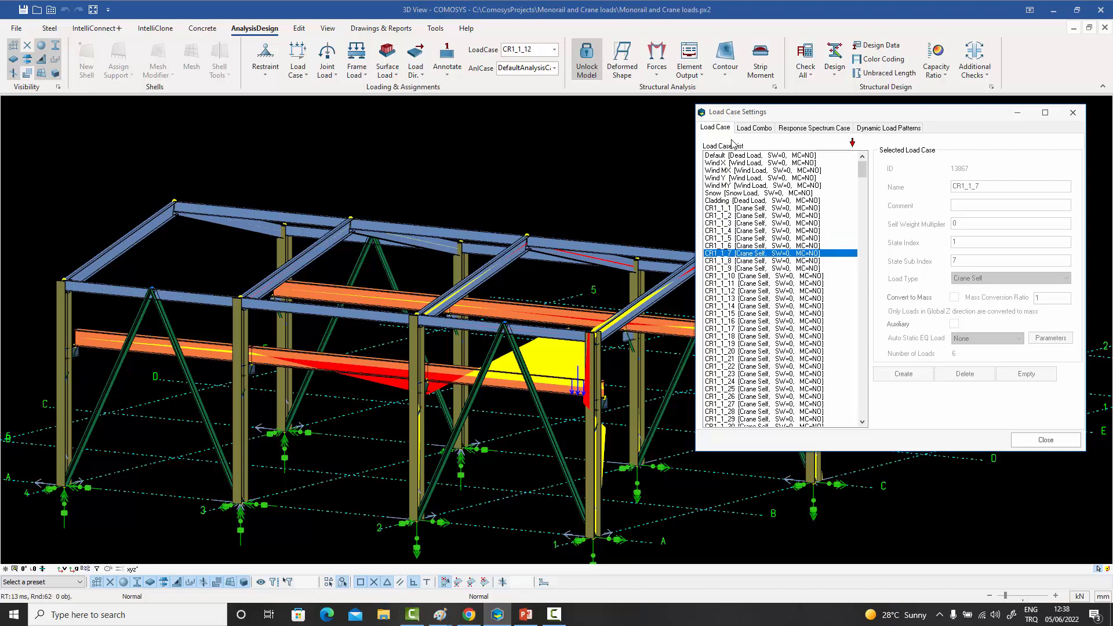
click(756, 261)
click(753, 268)
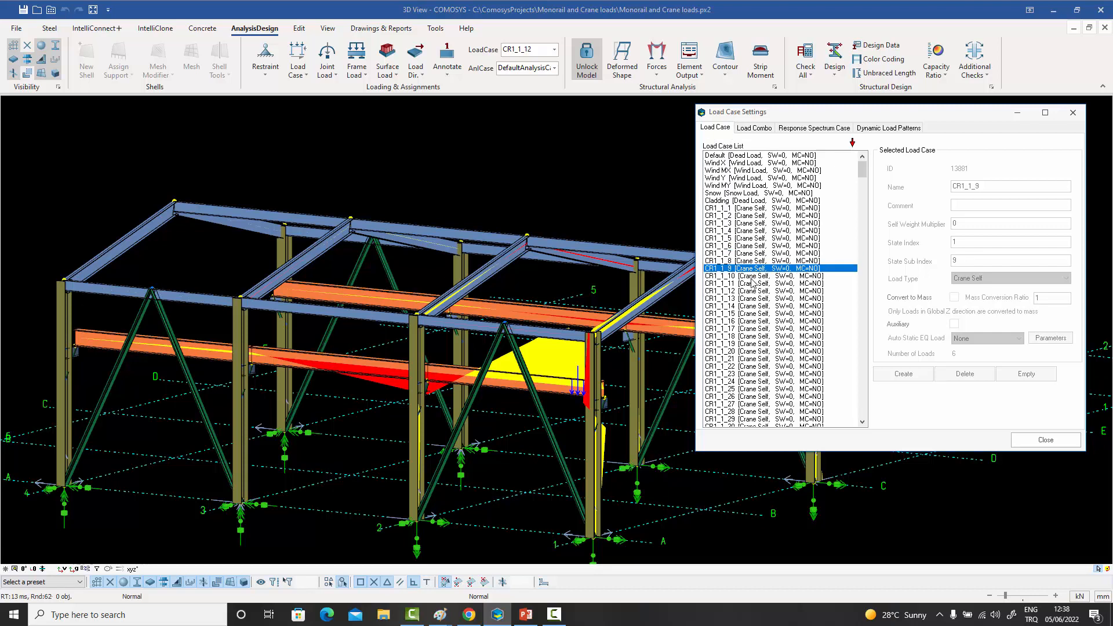
click(752, 276)
click(751, 283)
click(751, 291)
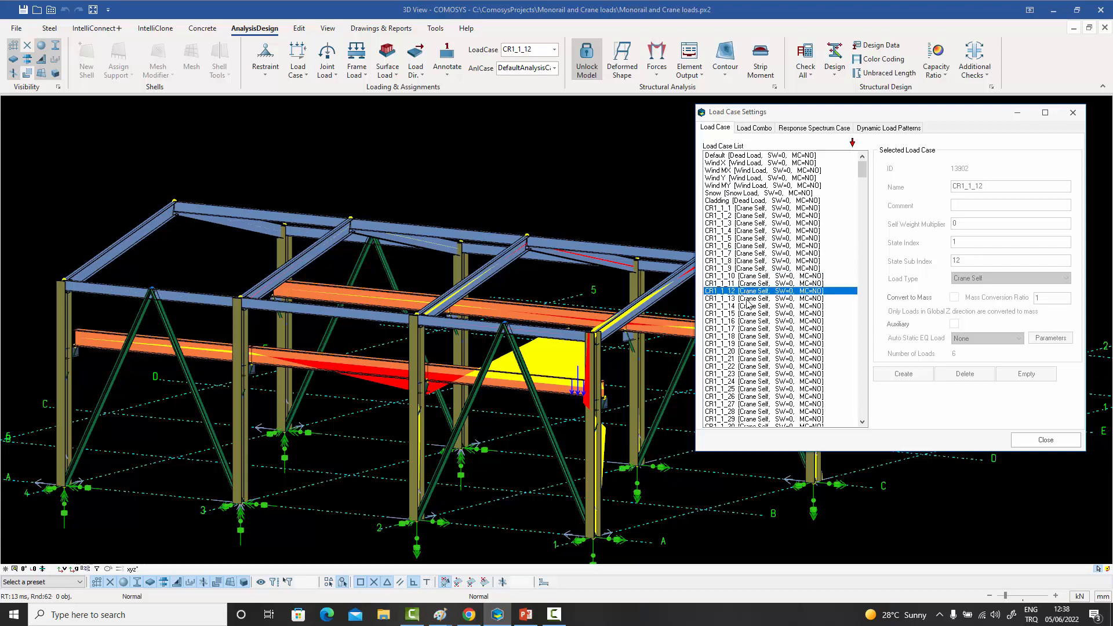
click(750, 298)
- Check crane load case CR1_1_558 near the end of the load case list, and close the load case settings
drag(866, 176, 860, 413)
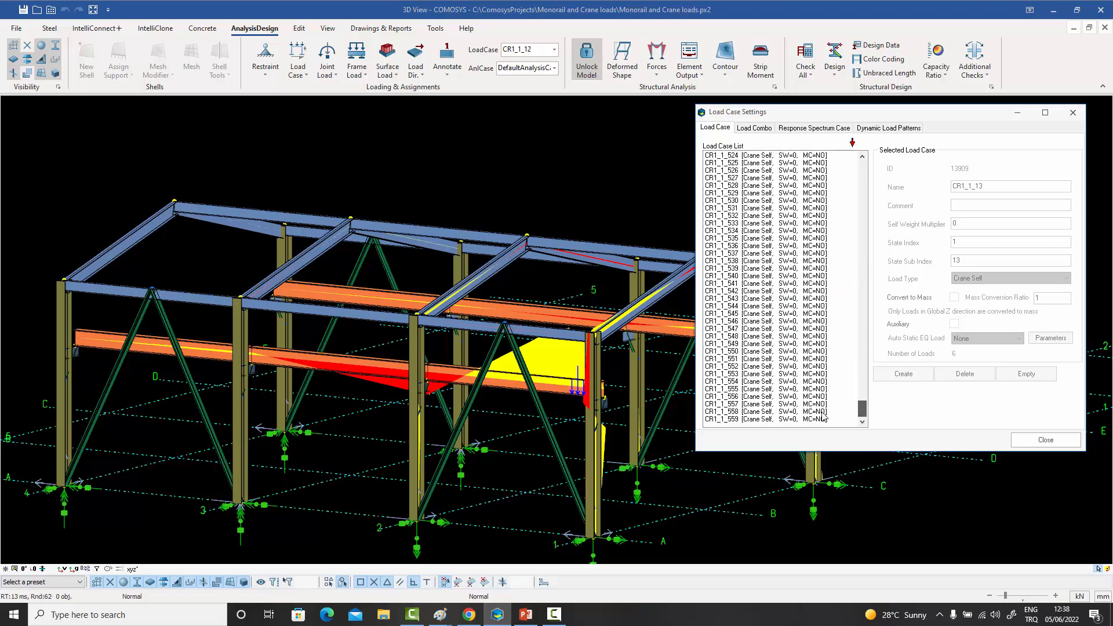
click(775, 411)
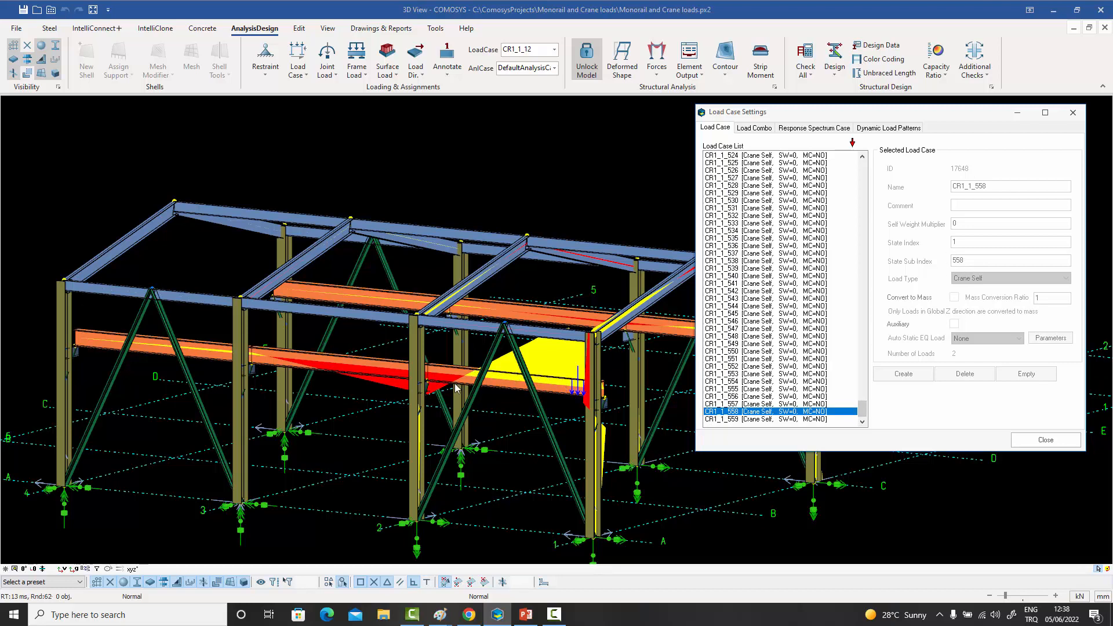
click(1043, 440)
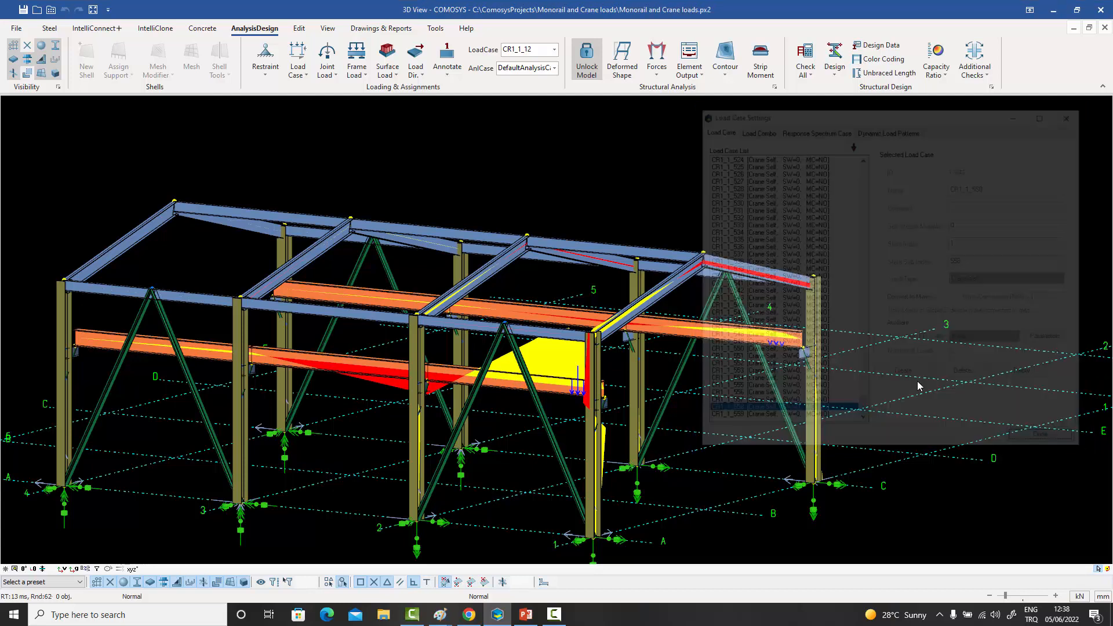
- Step the displayed load case from CR1_1_12 through CR1_1_171 to examine the force diagrams as the crane travels along the runway beams
click(553, 52)
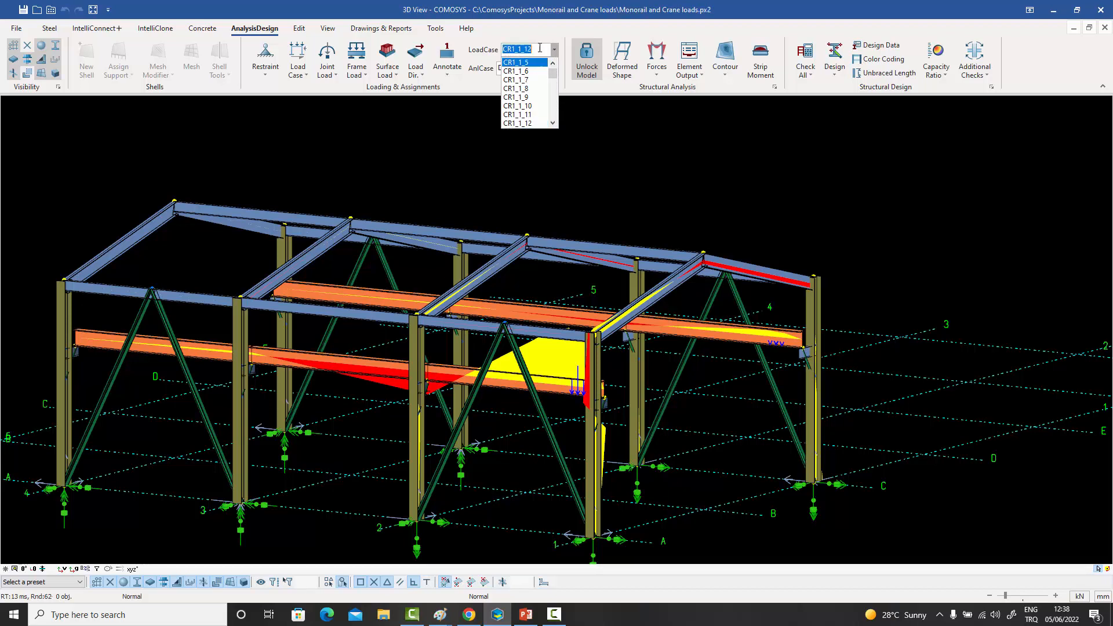
click(583, 95)
click(540, 49)
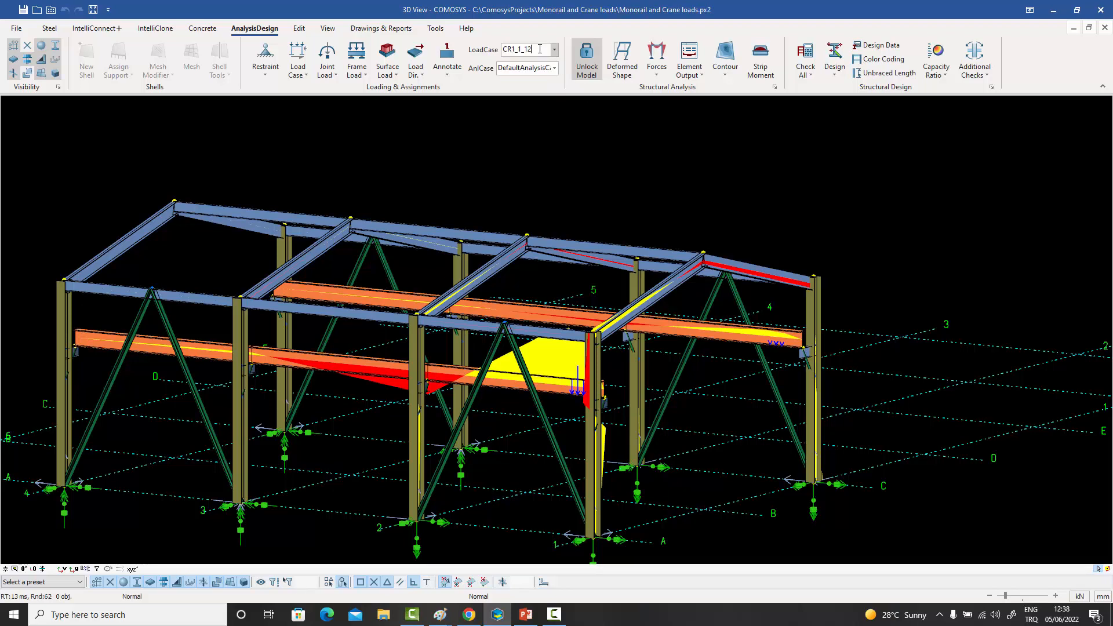
key(Down)
key(Down)
key(Down)
key(Down)
key(Down)
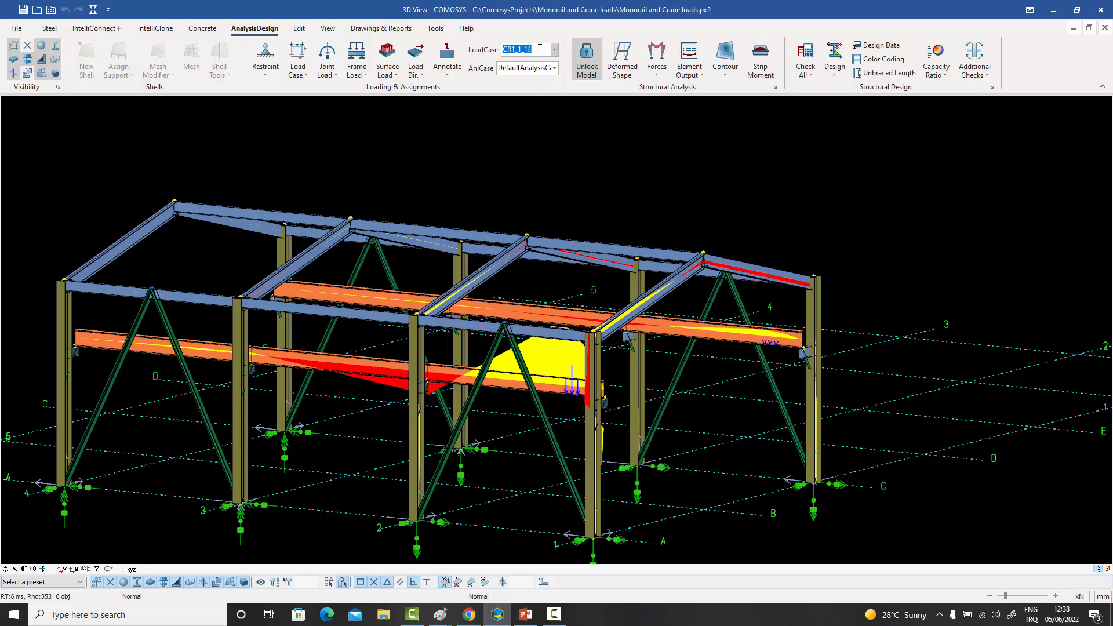
key(Down)
key(Down)
key(Down)
key(Down)
key(Down)
key(Down)
key(Down)
key(Down)
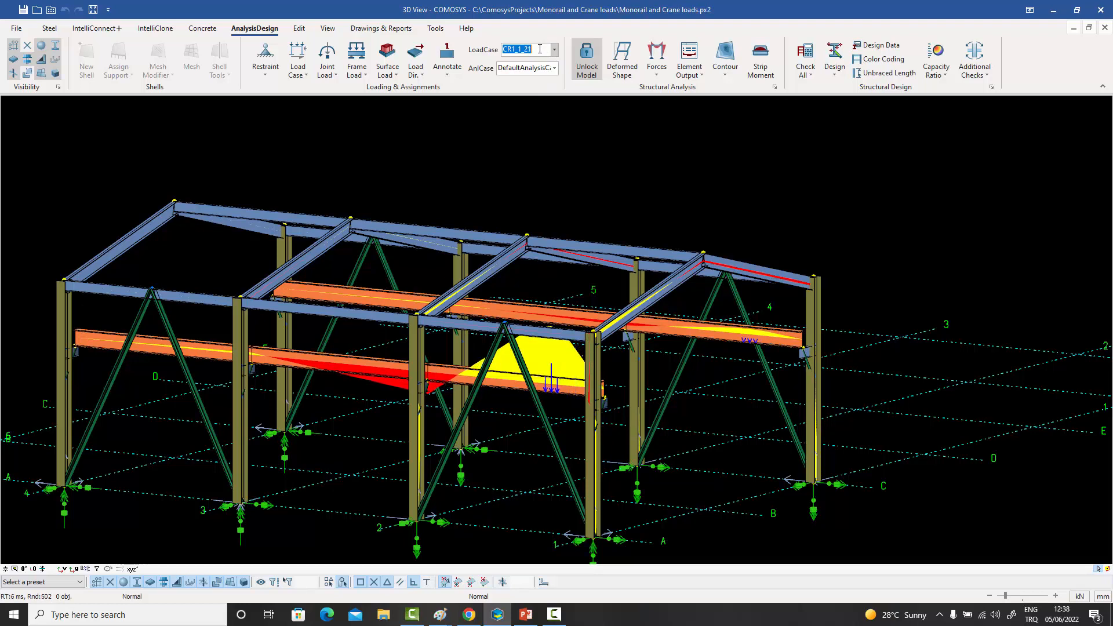
key(Down)
key(Down)
key(Down)
key(Down)
key(Down)
key(Down)
key(Down)
key(Down)
key(Down)
key(Down)
key(Down)
key(Down)
key(Down)
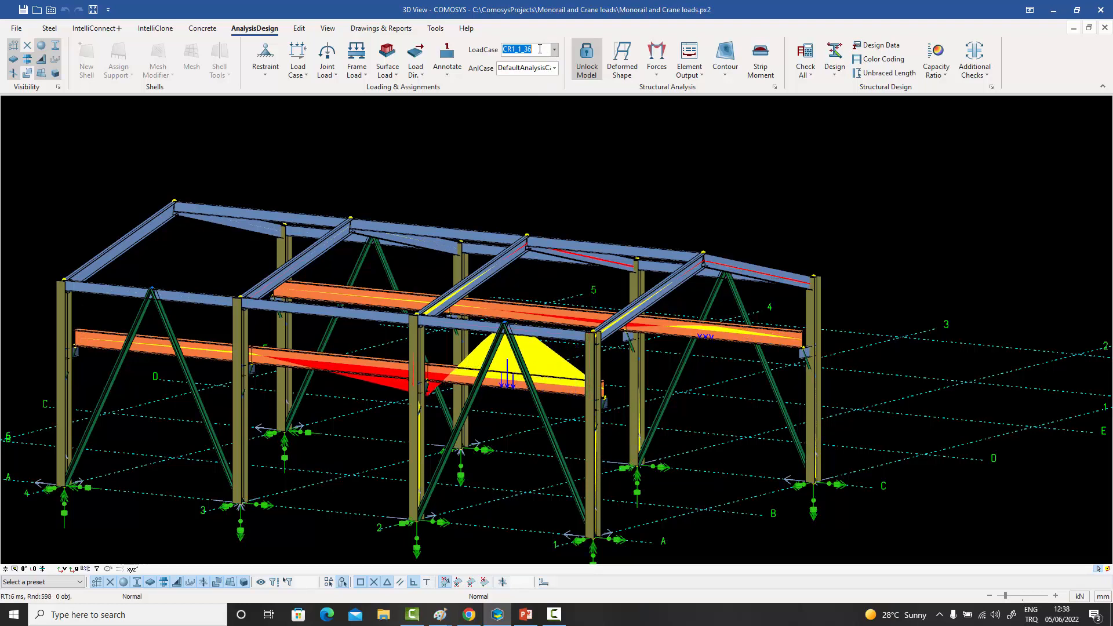
key(Down)
key(Down)
key(Down)
key(Down)
key(Down)
key(Down)
key(Down)
key(Down)
key(Down)
key(Down)
key(Down)
key(Down)
key(Down)
key(Down)
key(Down)
key(Down)
key(Down)
key(Down)
key(Down)
key(Down)
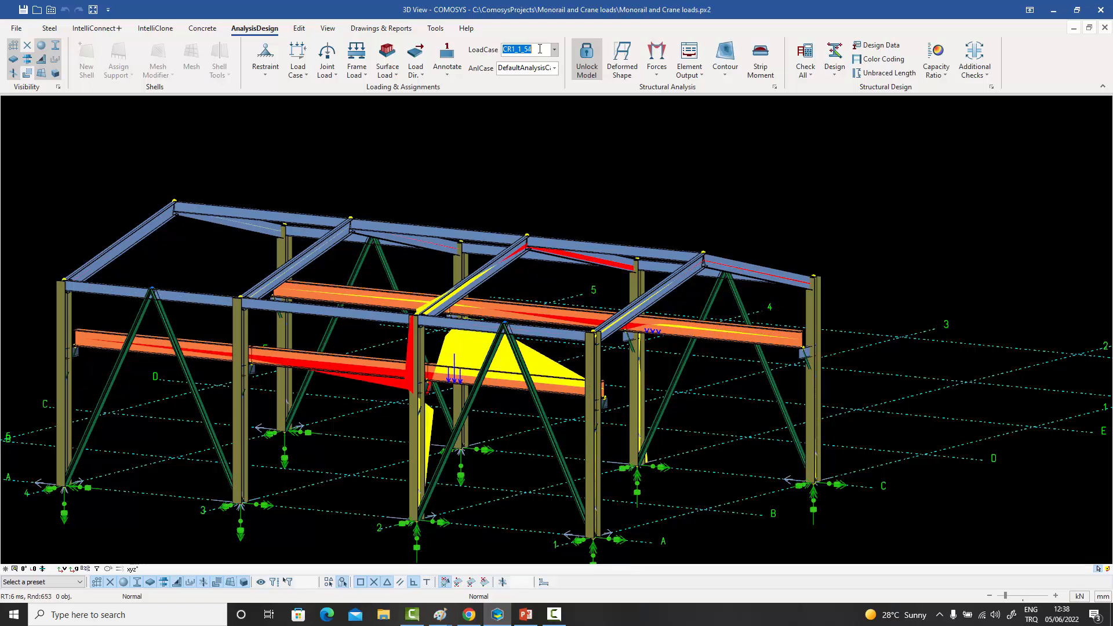
key(Down)
key(Down)
key(Down)
key(Down)
key(Down)
key(Down)
key(Down)
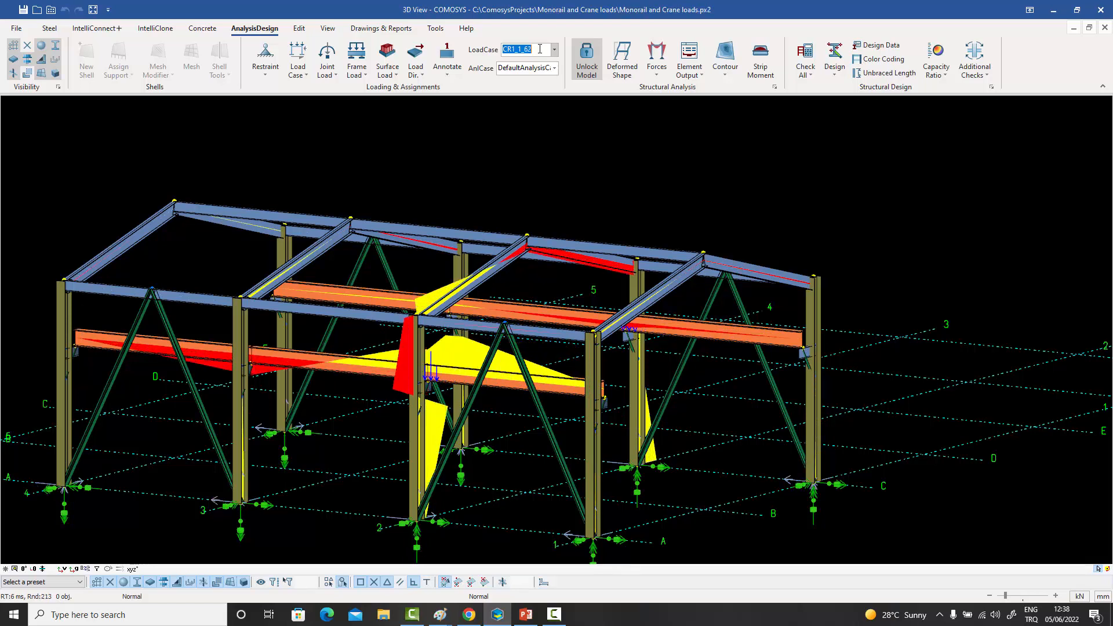
key(Down)
key(Down)
key(Down)
key(Down)
key(Down)
key(Down)
key(Down)
key(Down)
key(Down)
key(Down)
key(Down)
key(Down)
key(Down)
key(Down)
key(Down)
key(Down)
key(Down)
key(Down)
key(Down)
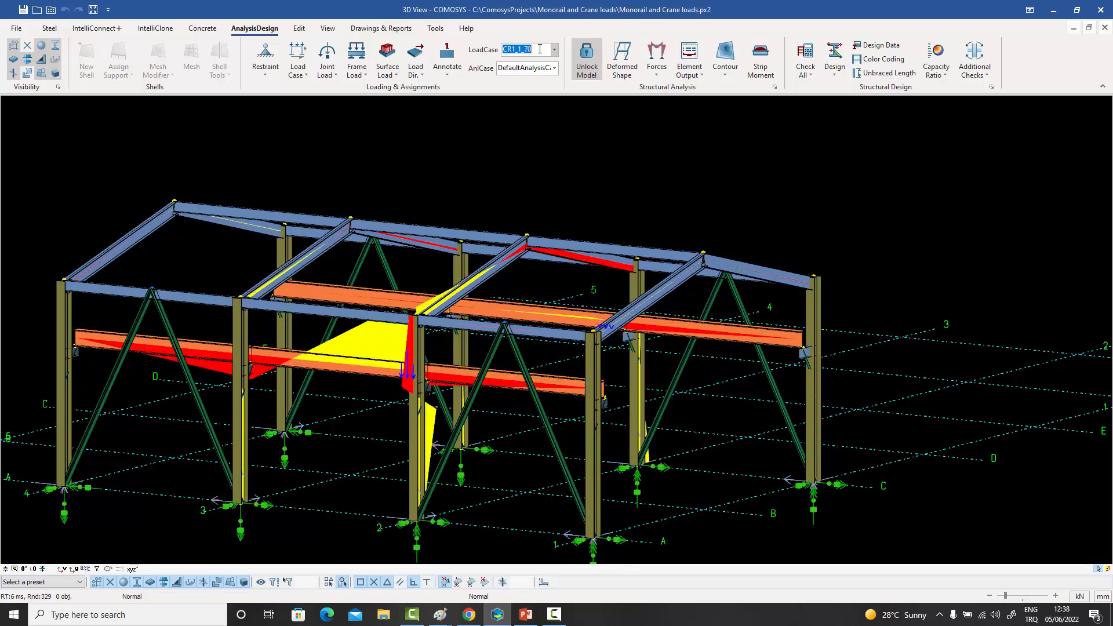
key(Down)
key(Down)
key(Down)
key(Down)
key(Down)
key(Down)
key(Down)
key(Down)
key(Down)
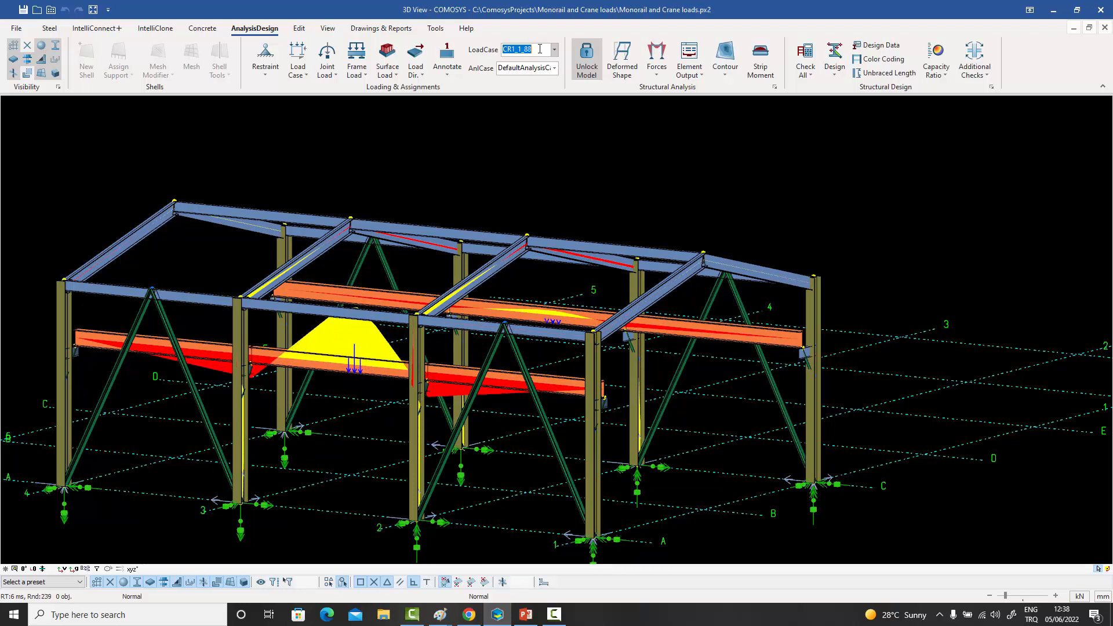
key(Down)
key(Down)
key(Down)
key(Down)
key(Down)
key(Down)
key(Down)
key(Down)
key(Down)
key(Down)
key(Down)
key(Down)
key(Down)
key(Down)
key(Down)
key(Down)
key(Down)
key(Down)
key(Down)
key(Down)
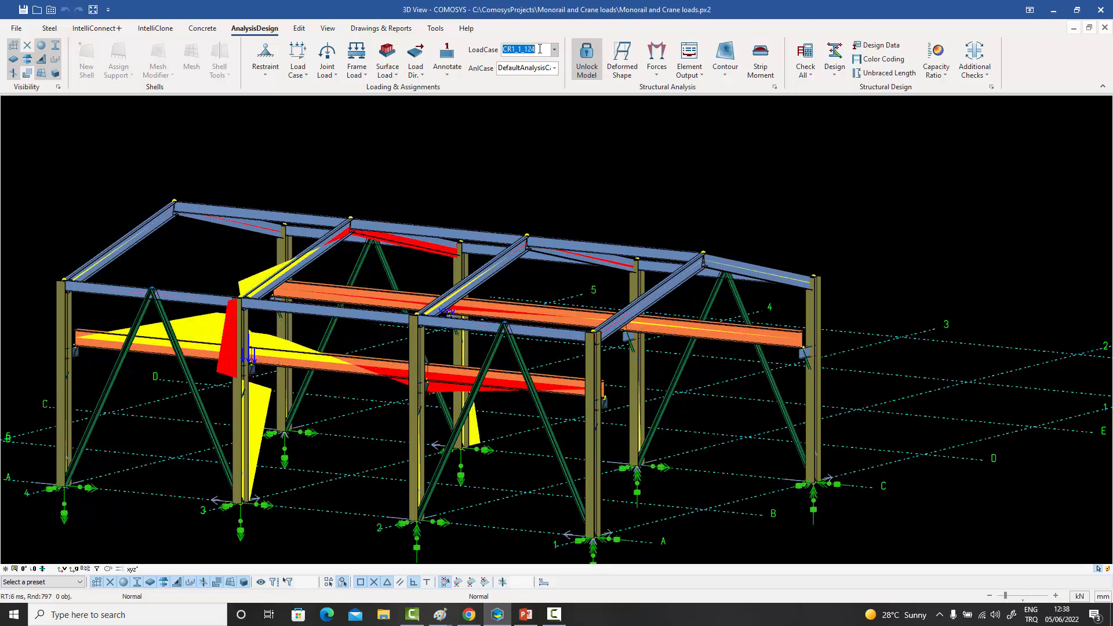
key(Down)
key(Down)
key(Down)
key(Down)
key(Down)
key(Down)
key(Down)
key(Down)
key(Down)
key(Down)
key(Down)
key(Down)
key(Down)
key(Down)
key(Down)
key(Down)
key(Down)
key(Down)
key(Down)
key(Down)
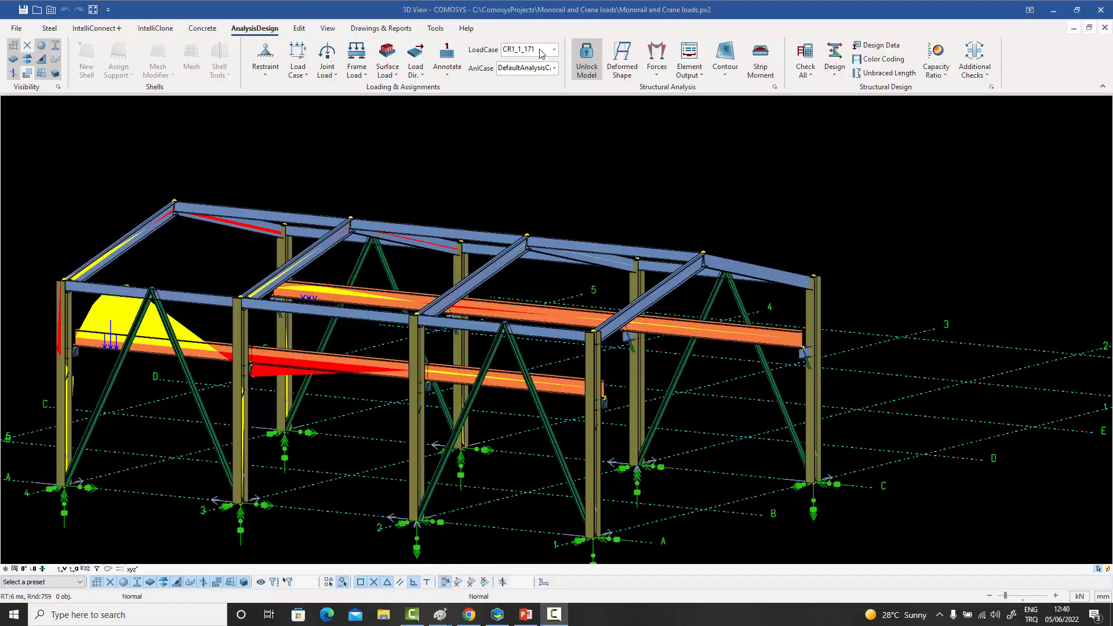
- Continue through the crane load cases from CR1_1_171 past CR1_1_344, examining the force diagrams on the runway beams and columns
click(539, 49)
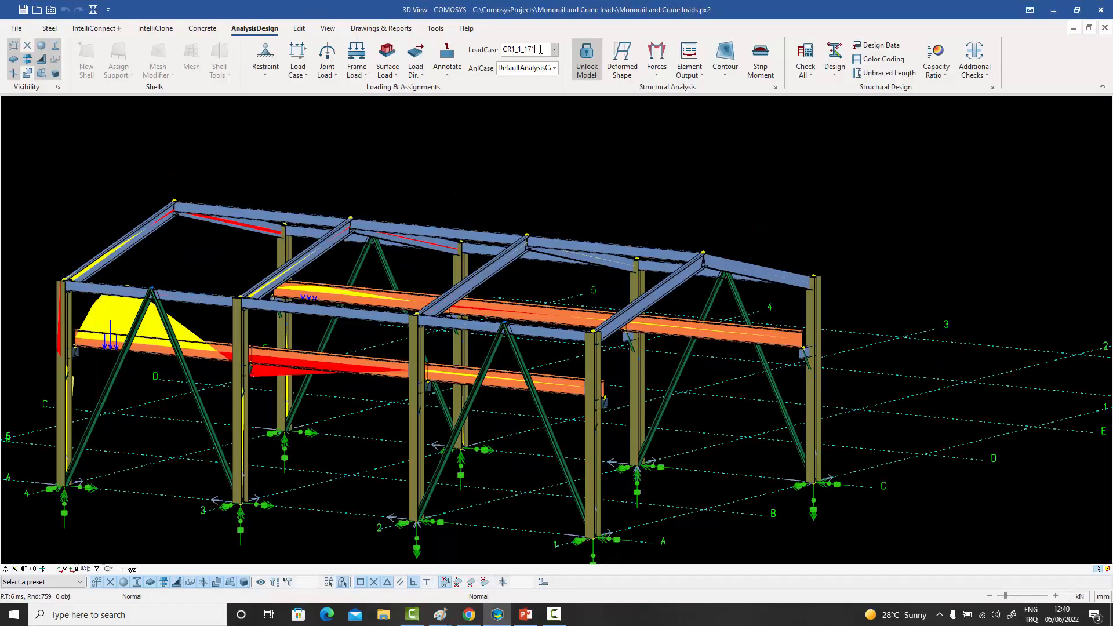
key(Down)
key(Down)
key(Down)
key(Down)
key(Down)
key(Down)
key(Down)
key(Down)
key(Down)
key(Down)
key(Down)
key(Down)
key(Down)
key(Down)
key(Down)
key(Down)
key(Down)
key(Down)
key(Down)
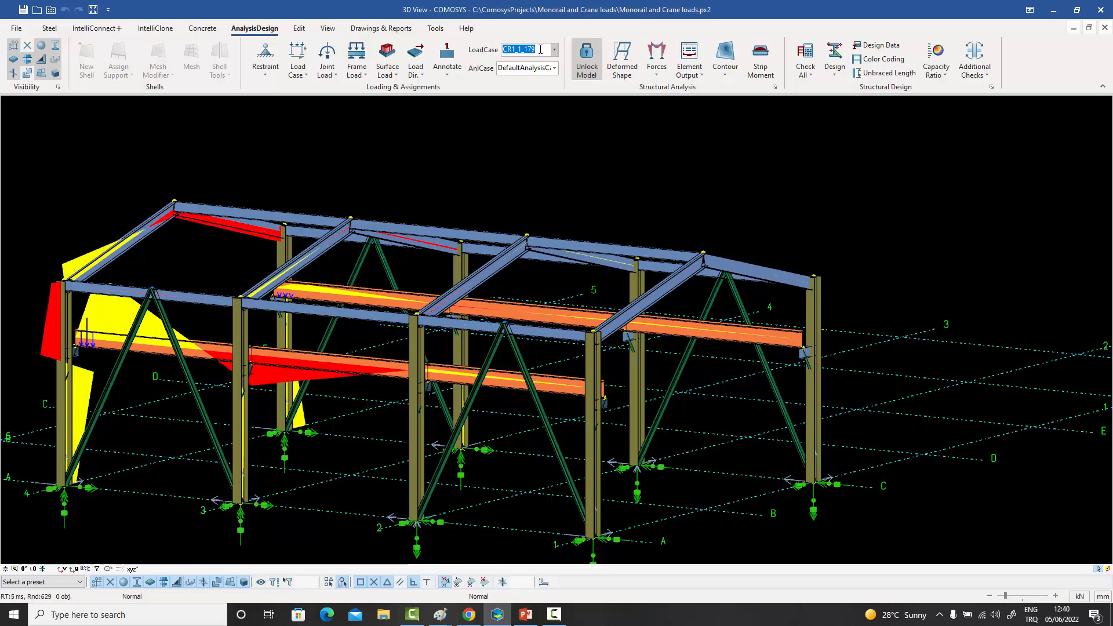
key(Down)
key(Down)
key(Down)
key(Down)
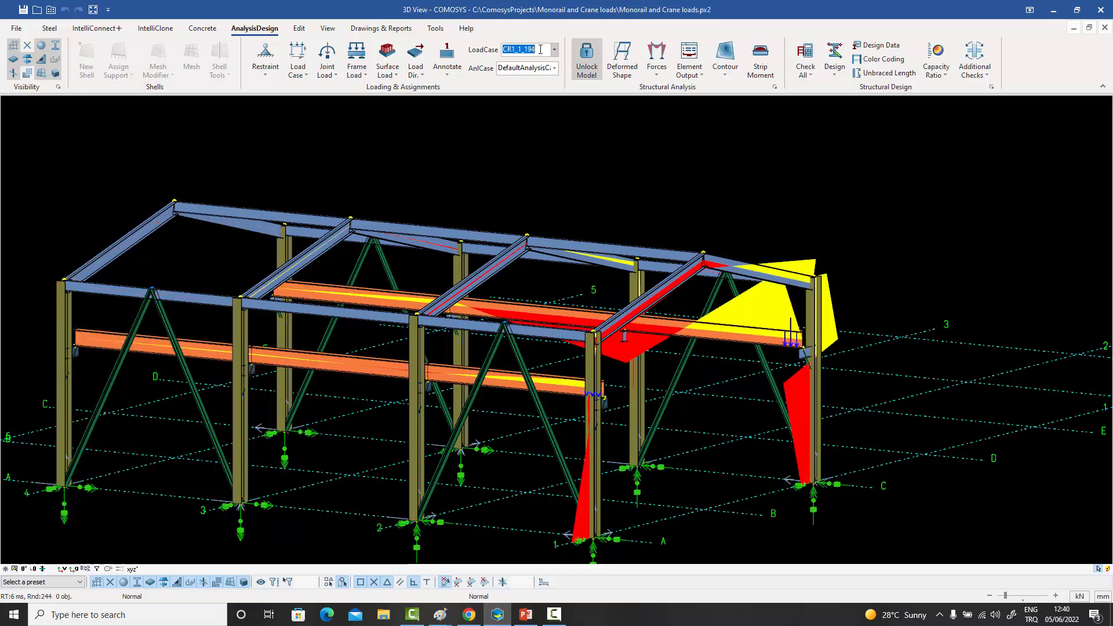
key(Down)
key(Down)
key(Down)
key(Down)
key(Down)
key(Down)
key(Down)
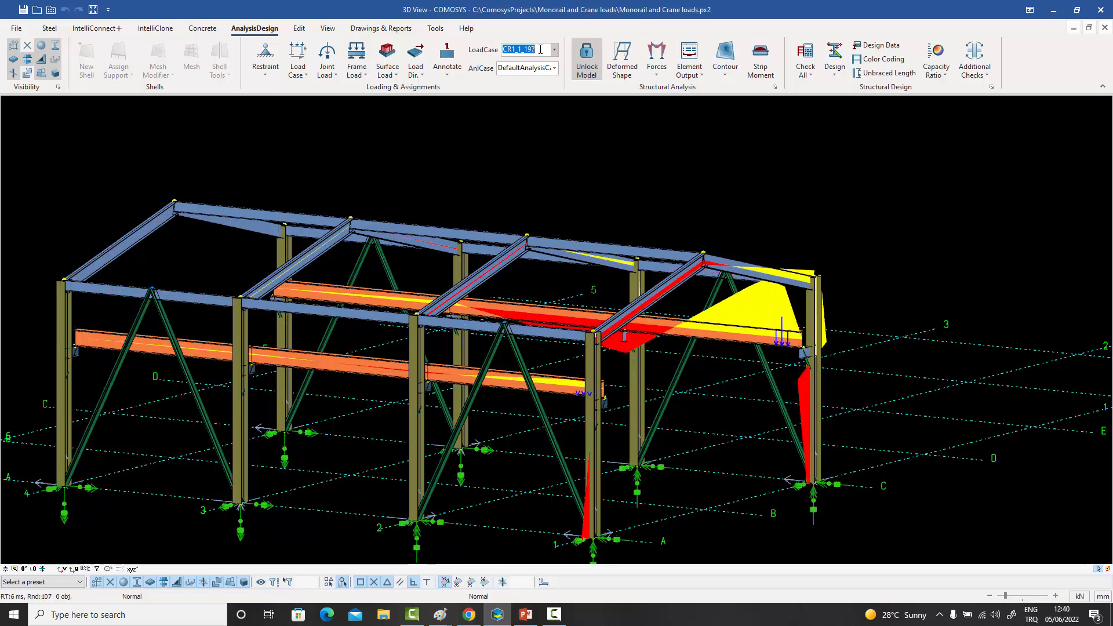
key(Down)
key(Down)
key(Down)
key(Down)
key(Down)
key(Down)
key(Down)
key(Down)
key(Down)
key(Down)
key(Down)
key(Down)
key(Down)
key(Down)
key(Down)
key(Down)
key(Down)
key(Down)
key(Down)
key(Down)
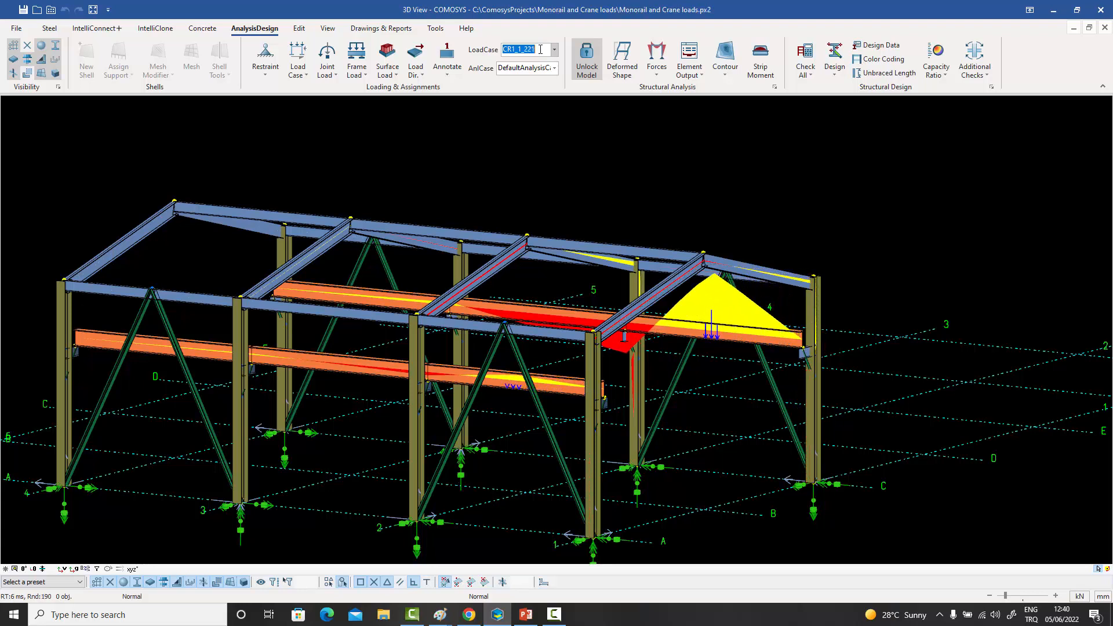
key(Down)
key(Down)
key(Down)
key(Down)
key(Down)
key(Down)
key(Down)
key(Down)
key(Down)
key(Down)
key(Down)
key(Down)
key(Down)
key(Down)
key(Down)
key(Down)
key(Down)
key(Down)
key(Down)
key(Down)
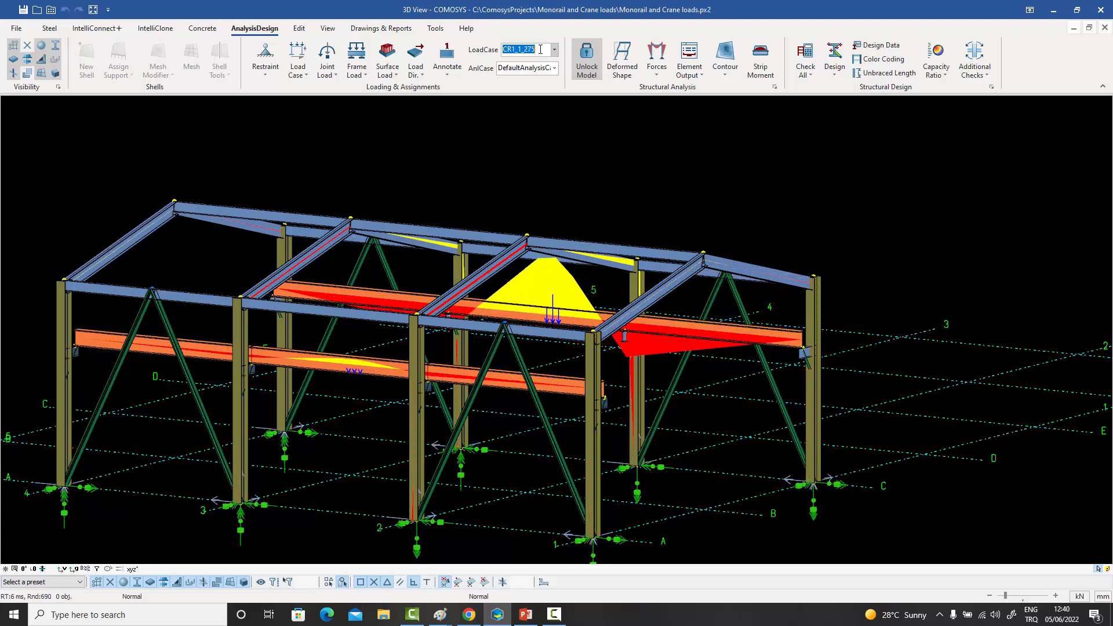
key(Down)
key(Down)
key(Down)
key(Down)
key(Down)
key(Down)
key(Down)
key(Down)
key(Down)
key(Down)
key(Down)
key(Down)
key(Down)
key(Down)
key(Down)
key(Down)
key(Down)
key(Down)
key(Down)
key(Down)
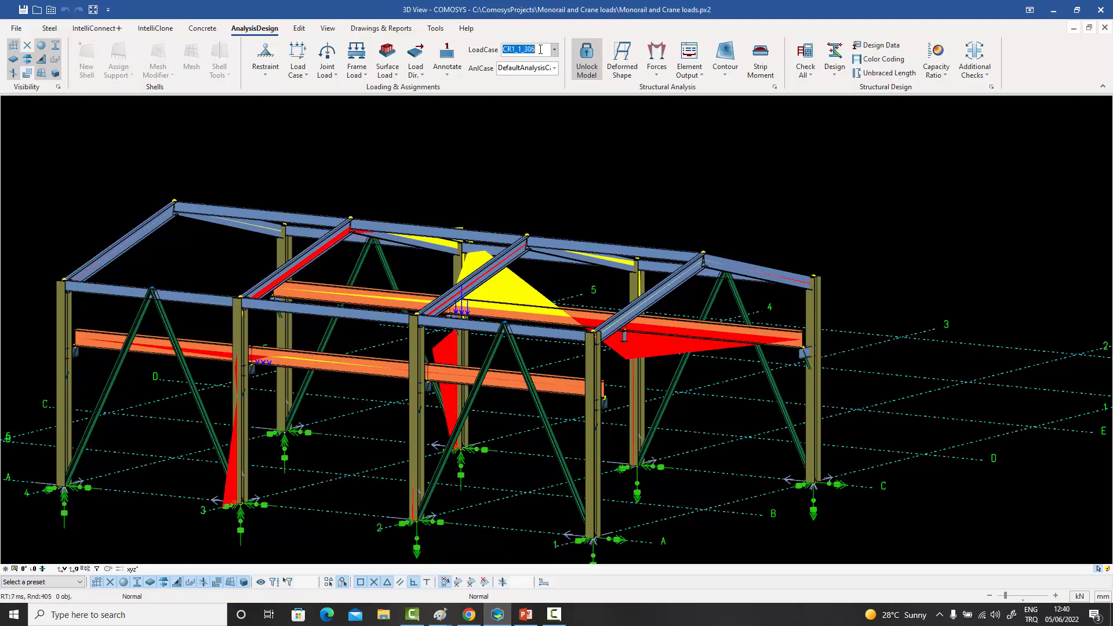
key(Down)
key(Down)
key(Down)
key(Down)
key(Down)
key(Down)
key(Down)
key(Down)
key(Down)
key(Down)
key(Down)
key(Down)
key(Down)
key(Down)
key(Down)
key(Down)
key(Down)
key(Down)
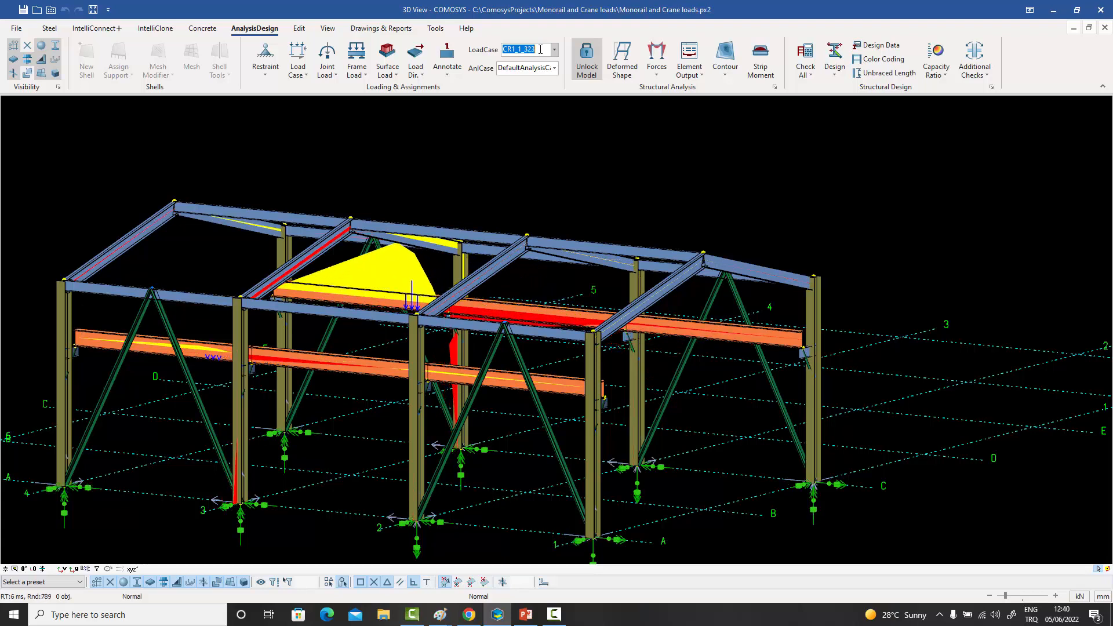
key(Down)
key(Down)
key(Down)
key(Down)
key(Down)
key(Down)
key(Down)
key(Down)
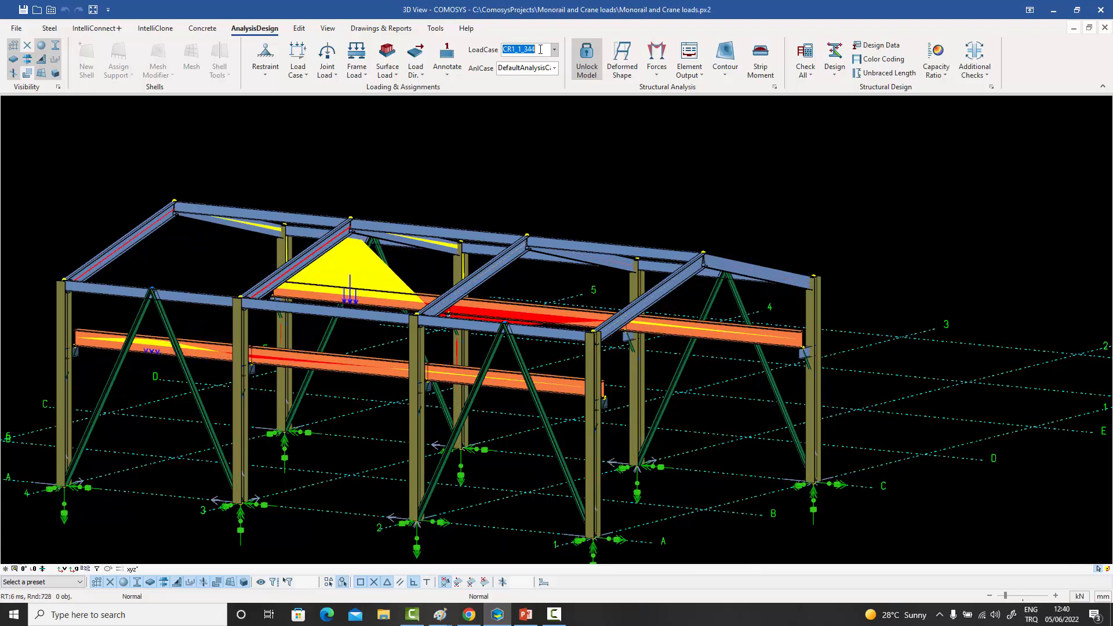
key(Down)
key(Down)
key(Down)
key(Down)
key(Down)
key(Down)
key(Down)
key(Down)
key(Down)
key(Down)
key(Down)
key(Down)
key(Down)
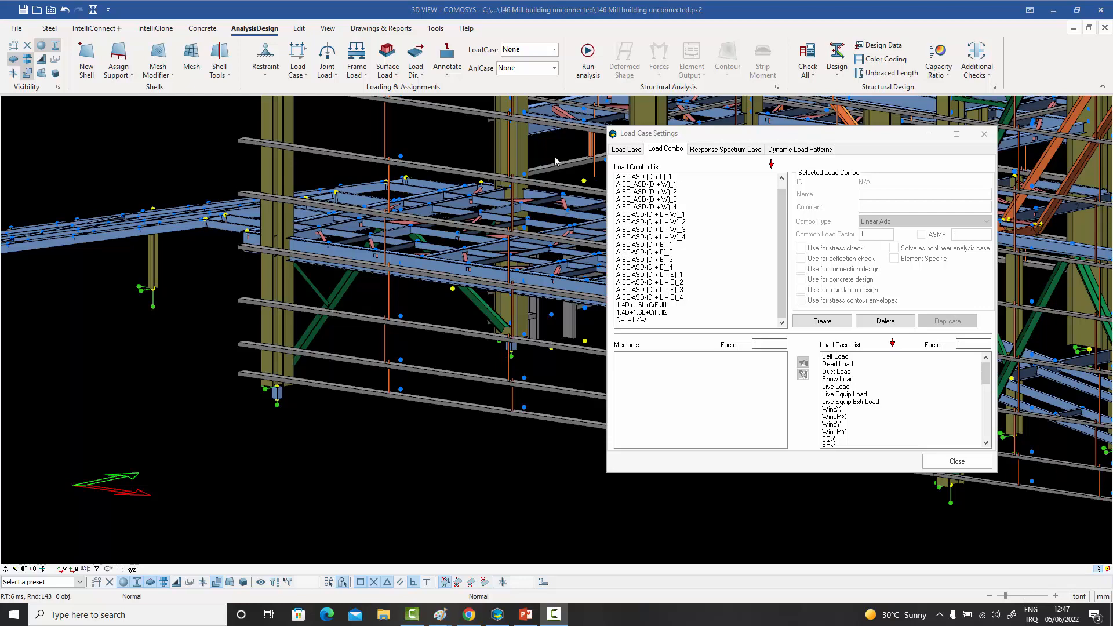
- Close the mill building's load case settings and inspect the lowest girt between the end columns, leaving it unselected
click(991, 135)
scroll(541, 284, down, 3)
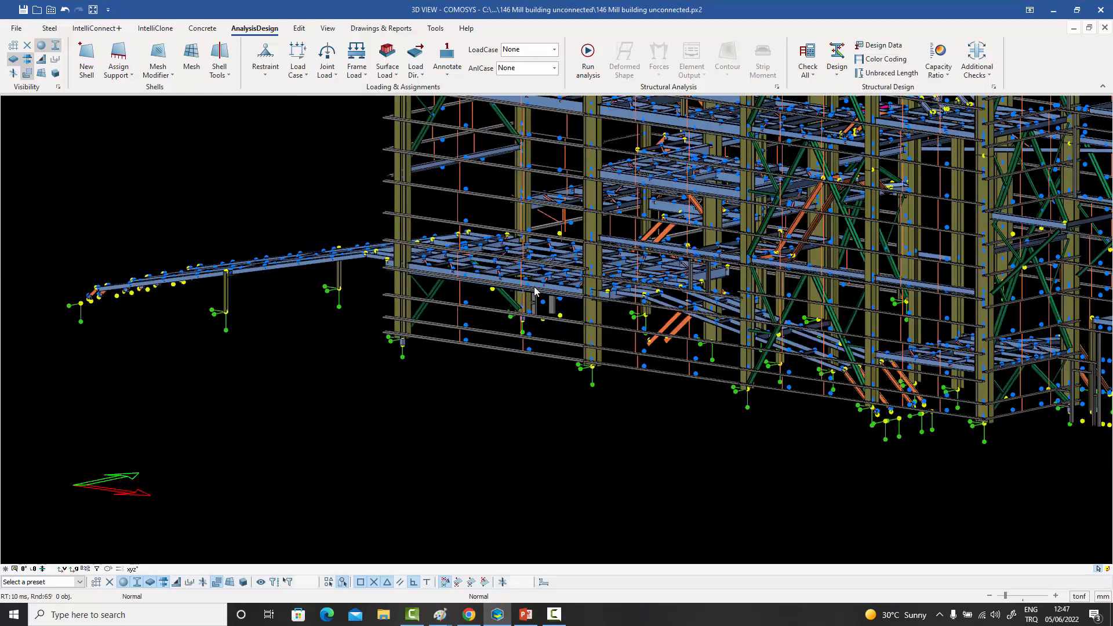
middle_drag(537, 289, 434, 405)
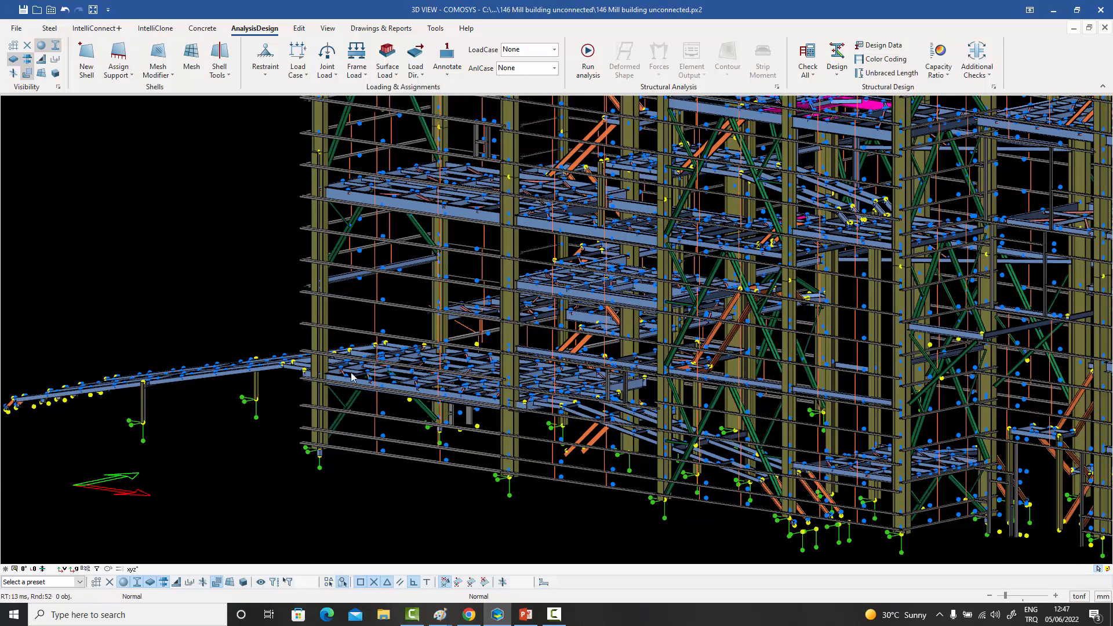
scroll(399, 382, up, 5)
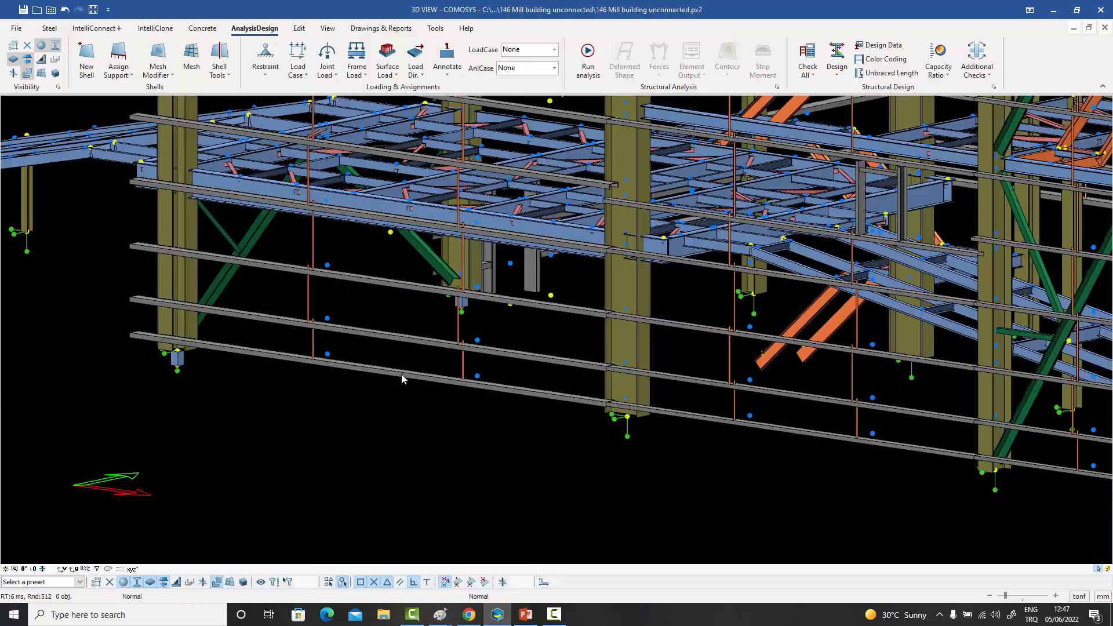
click(402, 378)
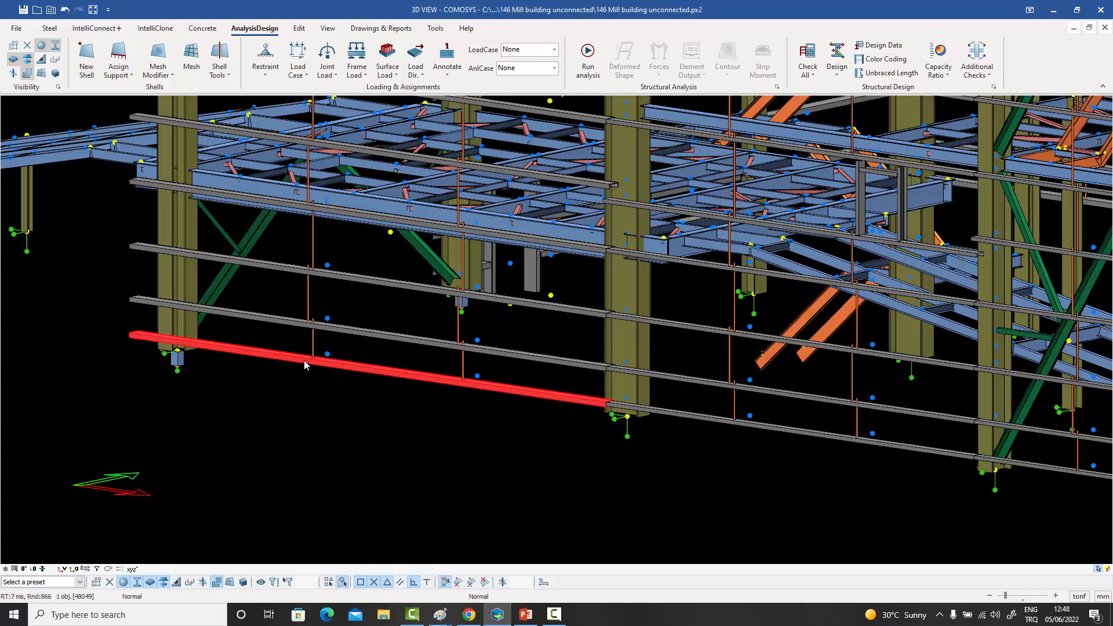
middle_drag(364, 337, 384, 322)
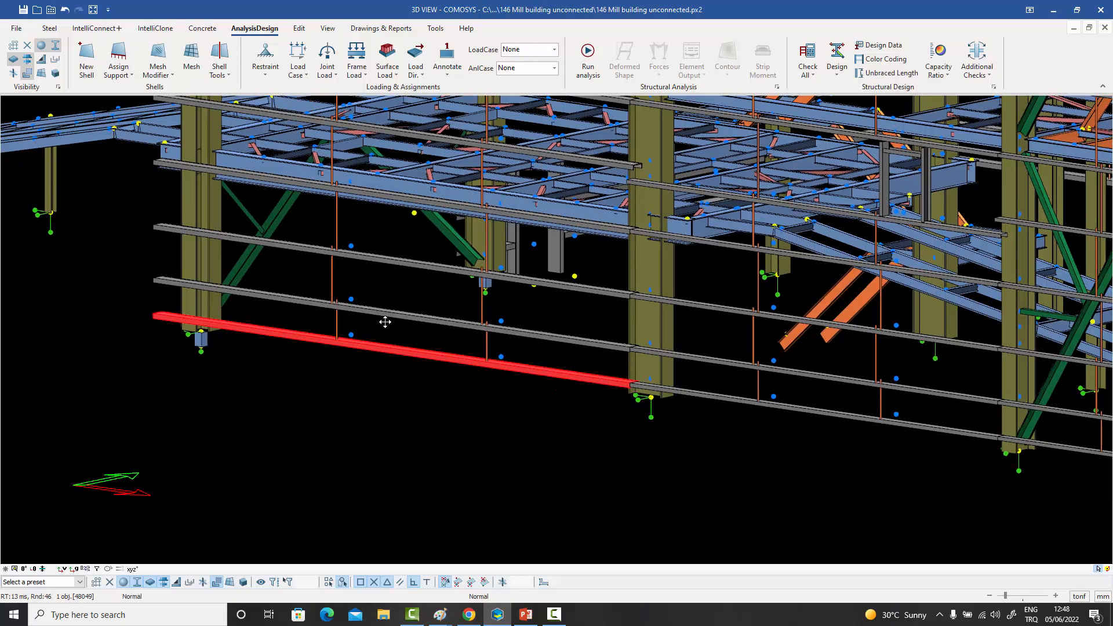
click(383, 377)
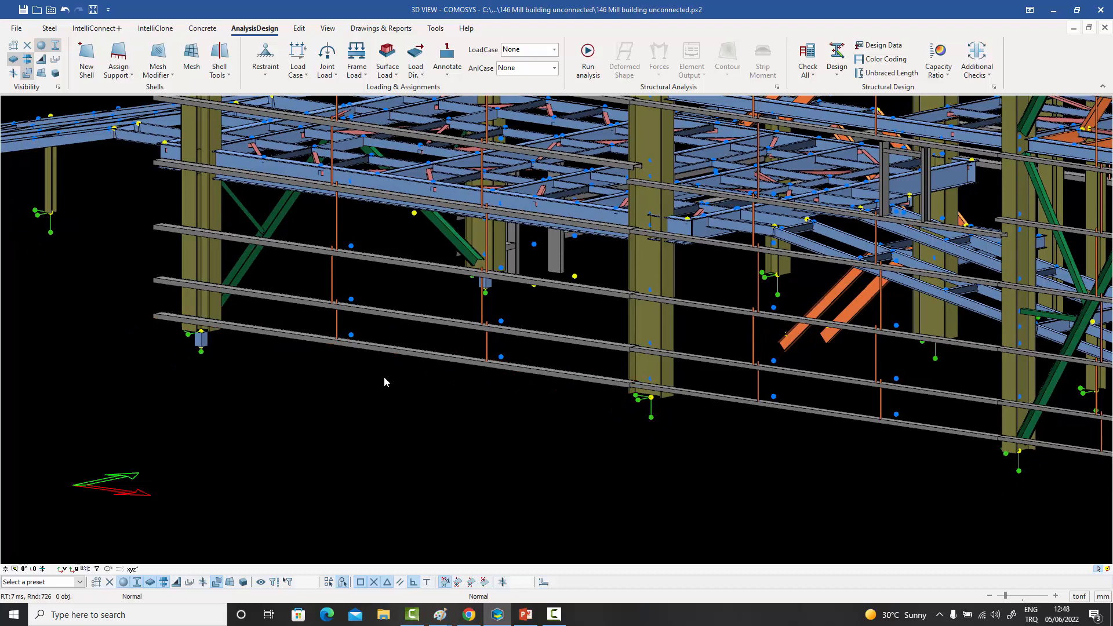
- Examine the lower wall girts between the end columns of the mill building and the surrounding framing
scroll(384, 377, down, 2)
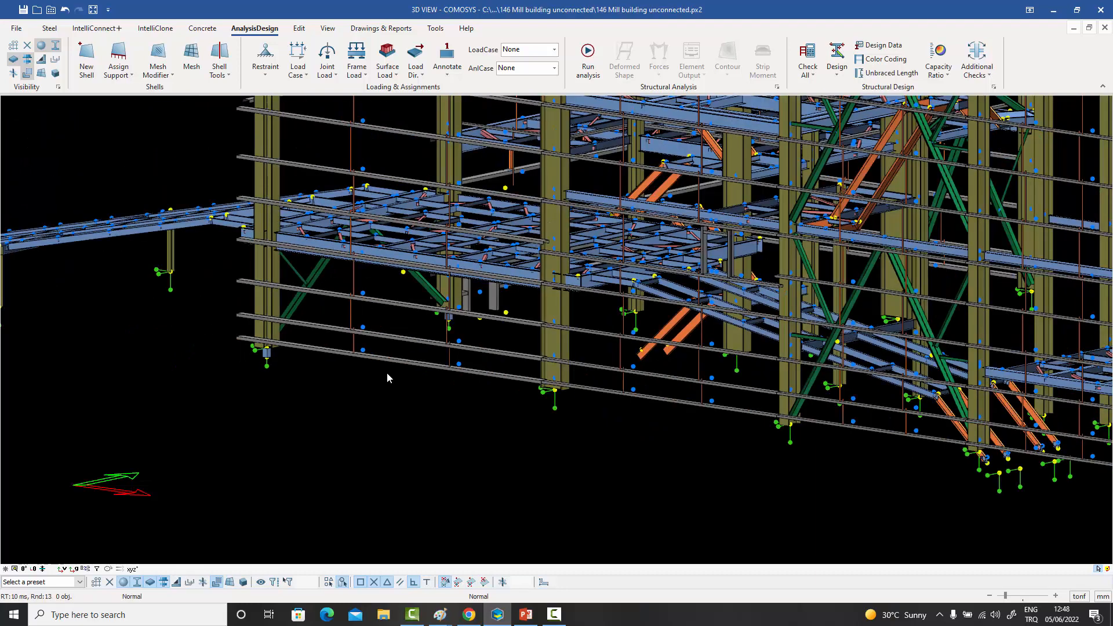
click(395, 337)
click(398, 301)
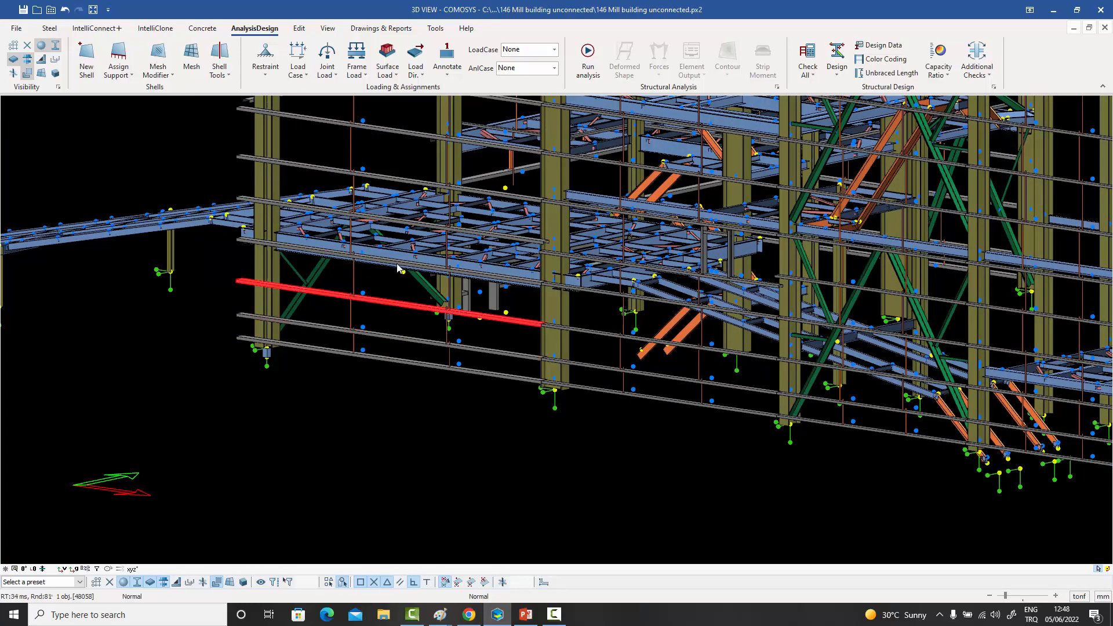
scroll(321, 379, down, 2)
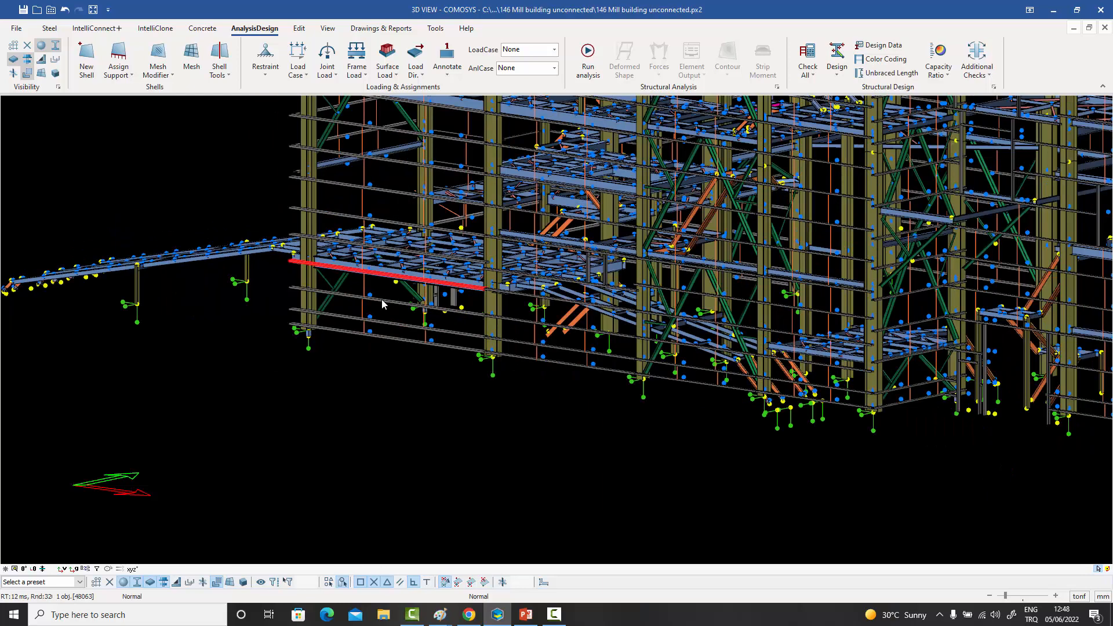
middle_drag(387, 390, 366, 405)
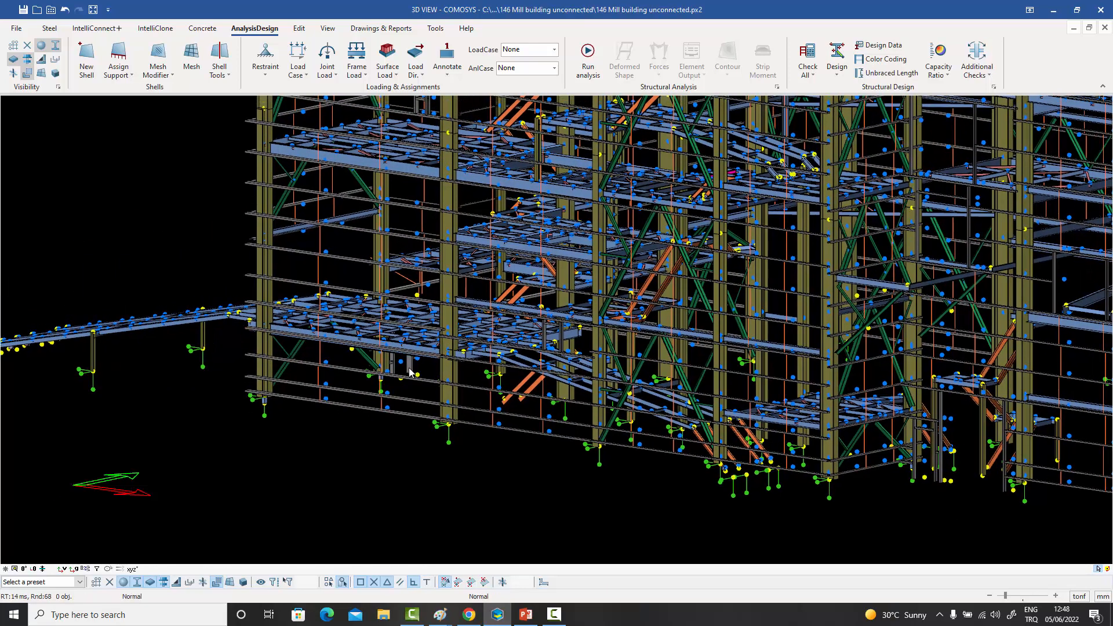
click(355, 405)
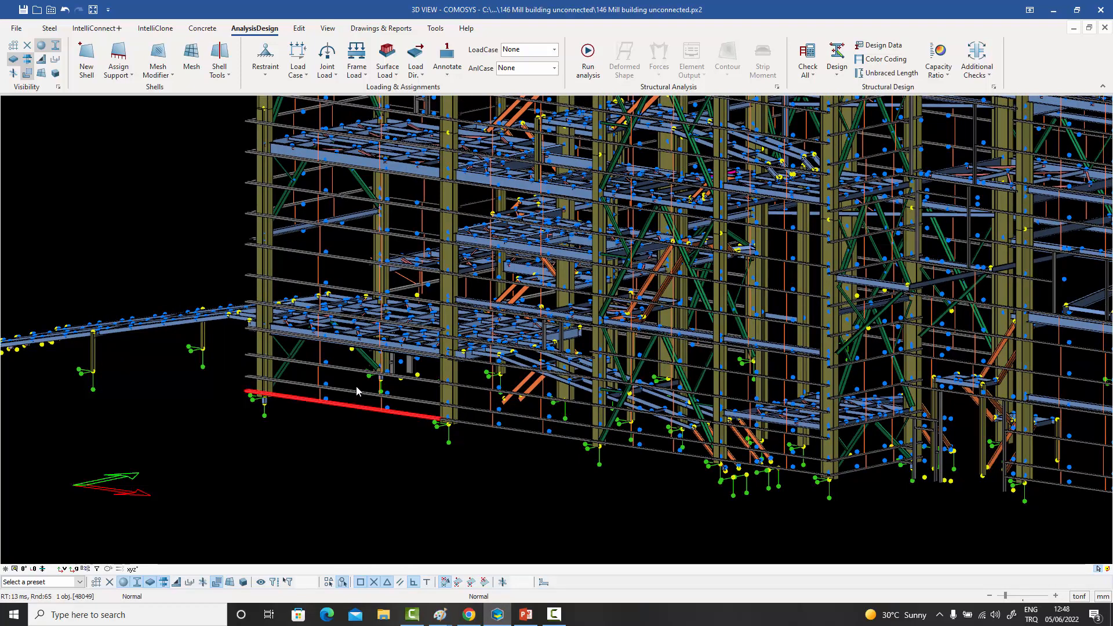
click(358, 375)
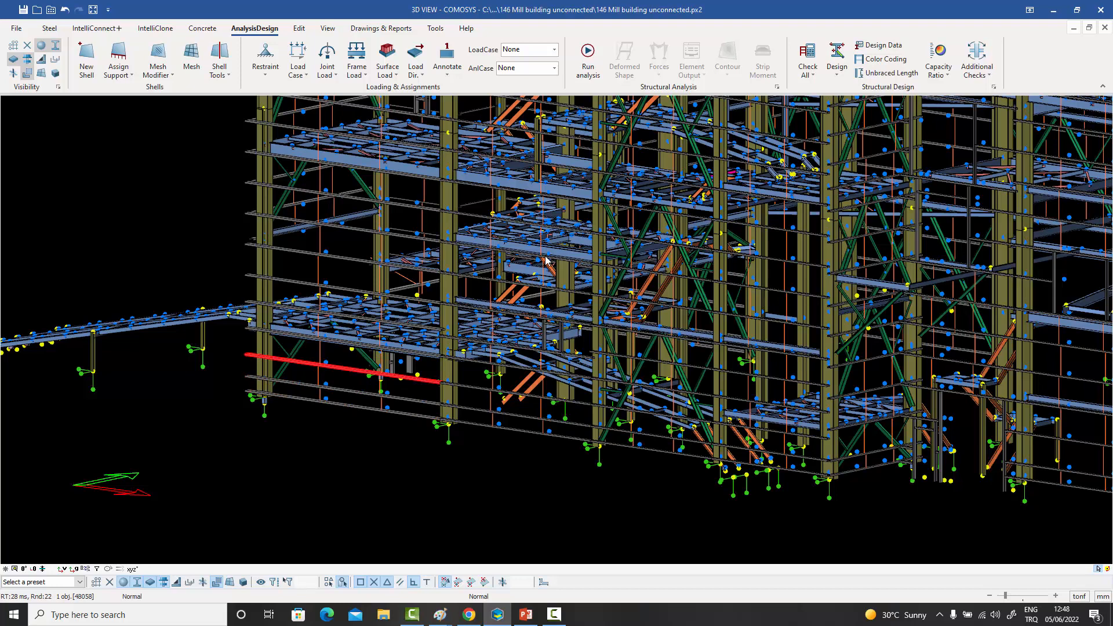
middle_drag(543, 260, 515, 297)
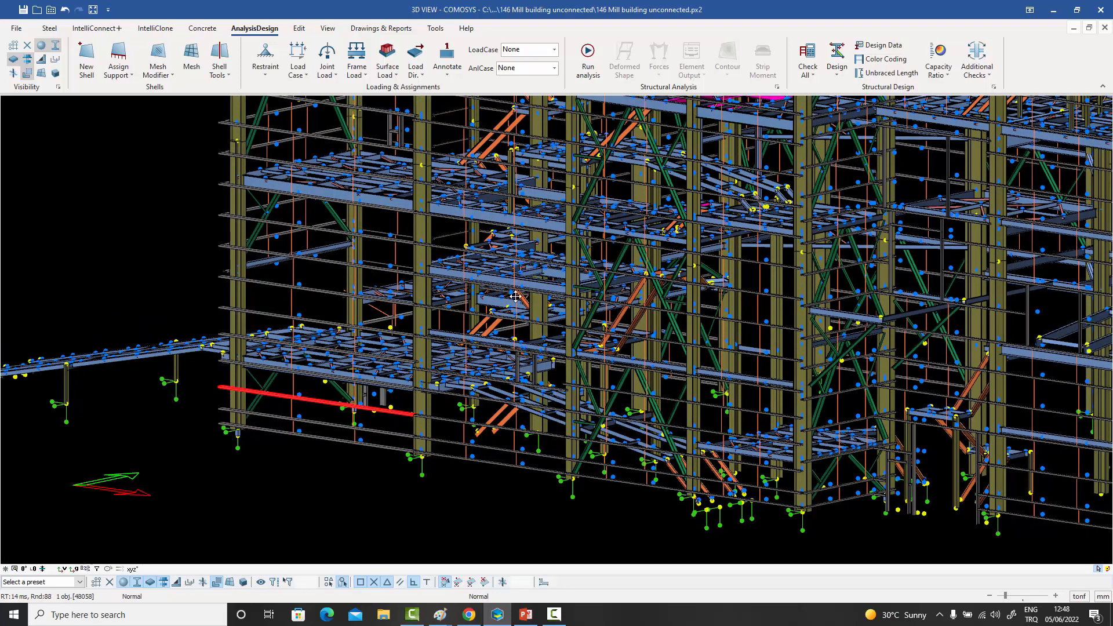
click(323, 454)
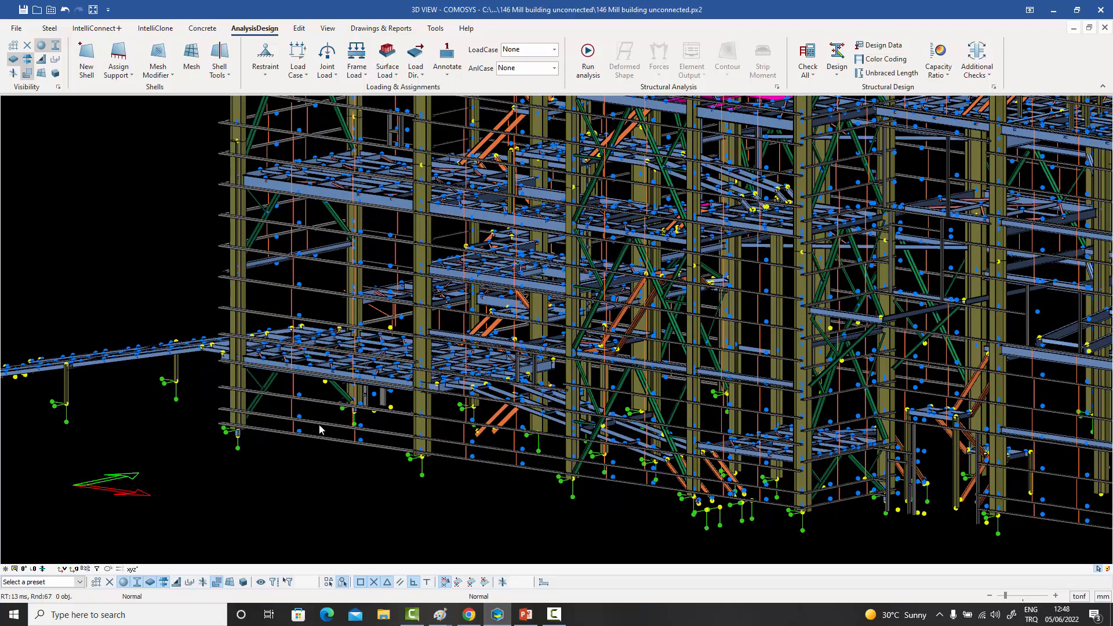
scroll(508, 342, up, 3)
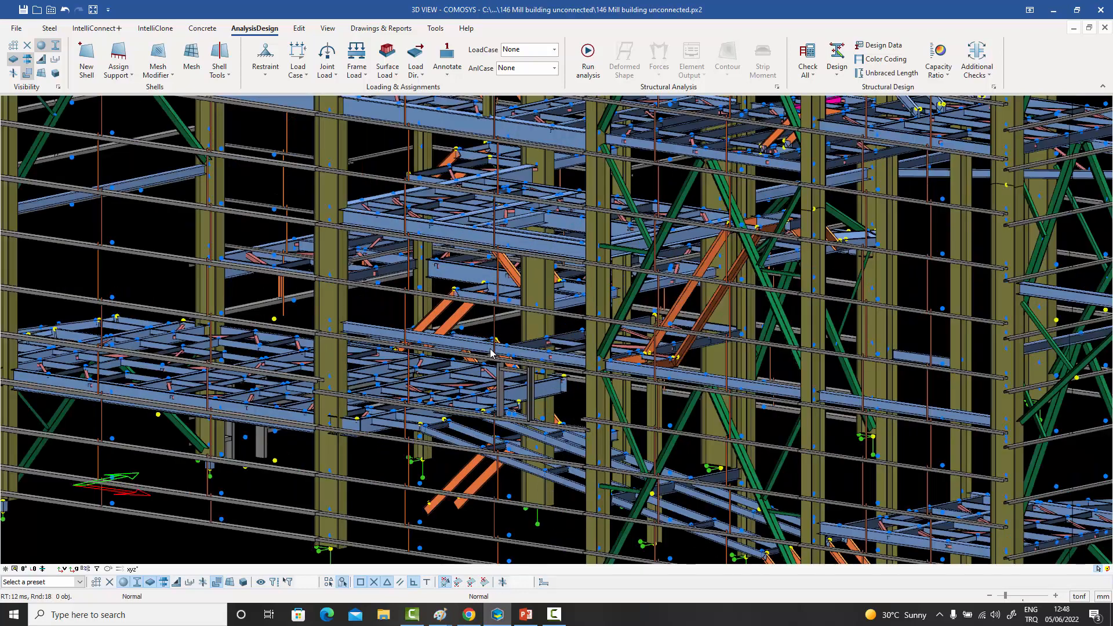
middle_drag(490, 352, 623, 312)
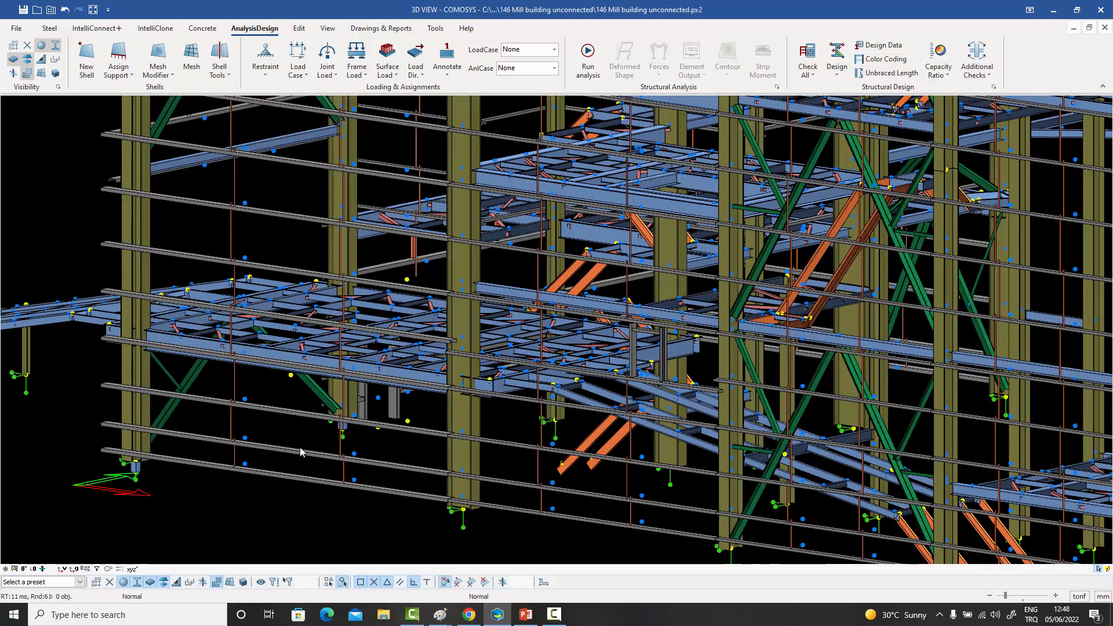
middle_drag(330, 408, 366, 343)
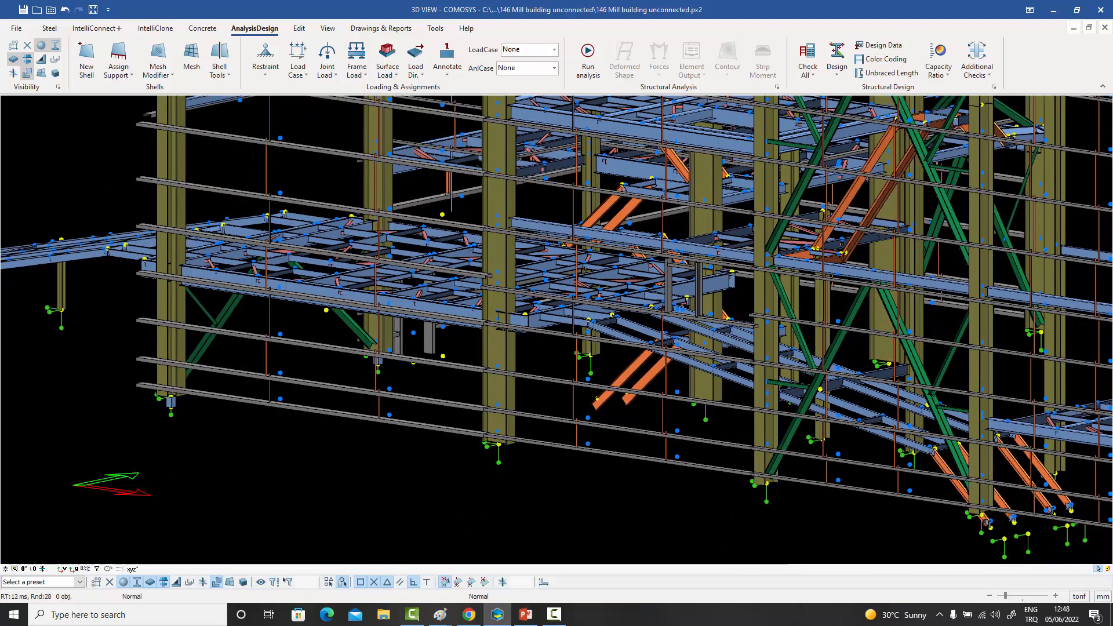
- Inspect the members and Element Specific option of load combination D+L+1.4W, keeping the option enabled, and close the load case settings
click(297, 67)
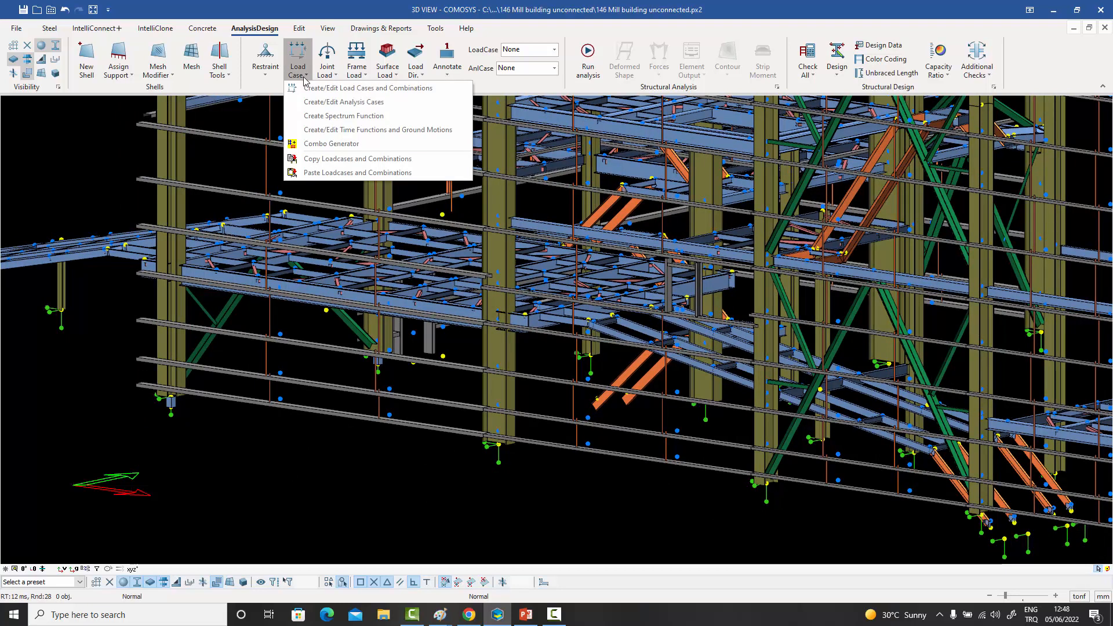
click(324, 105)
drag(477, 142, 660, 122)
click(602, 136)
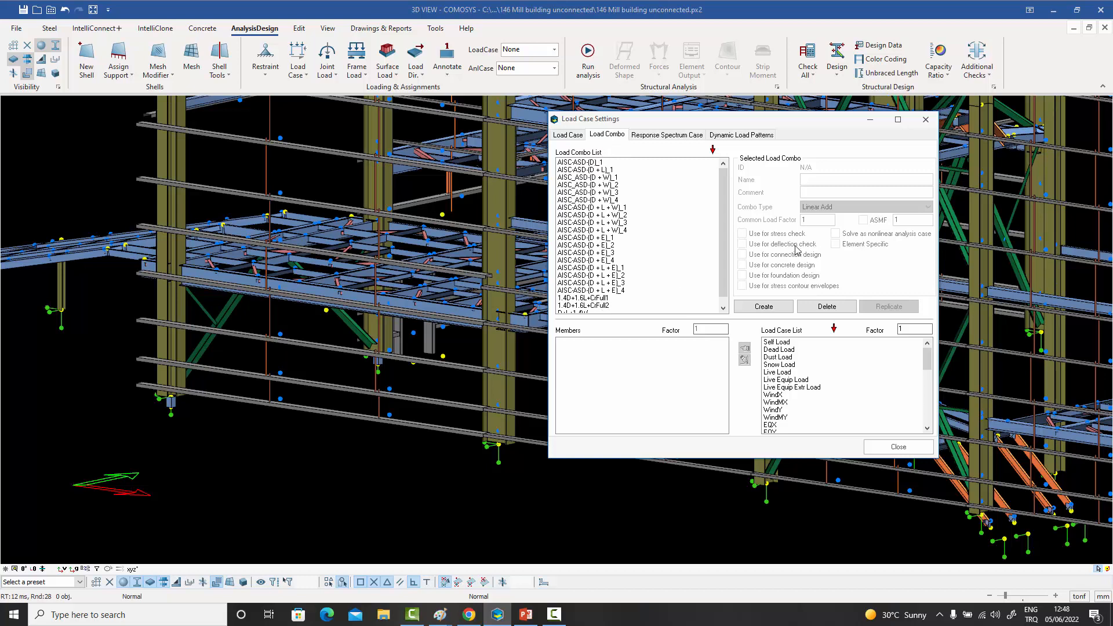
scroll(724, 251, down, 1)
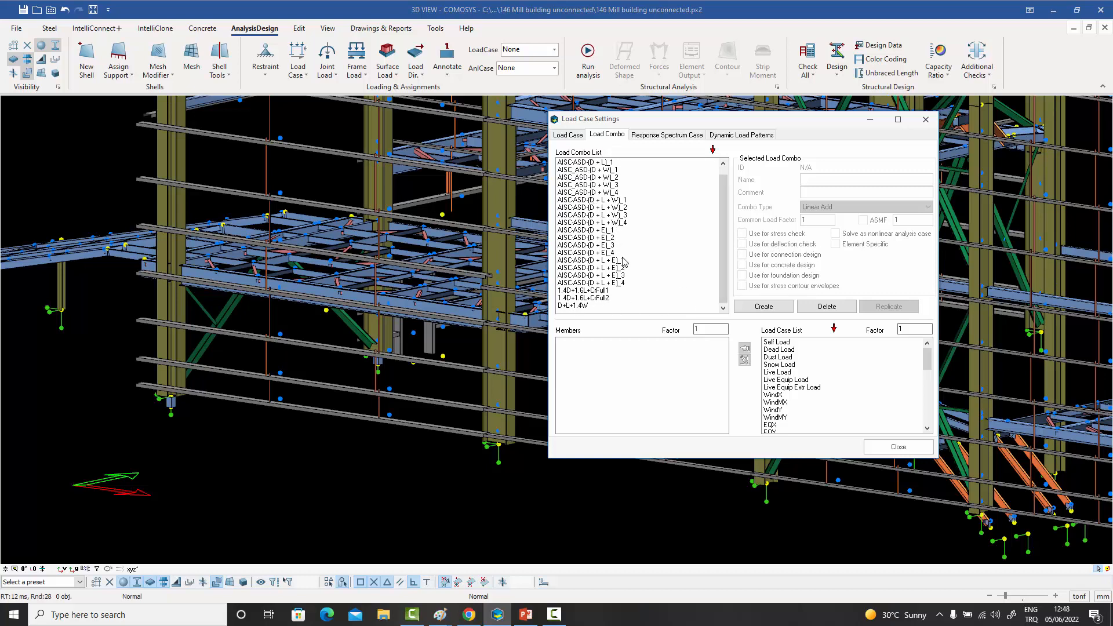
click(574, 307)
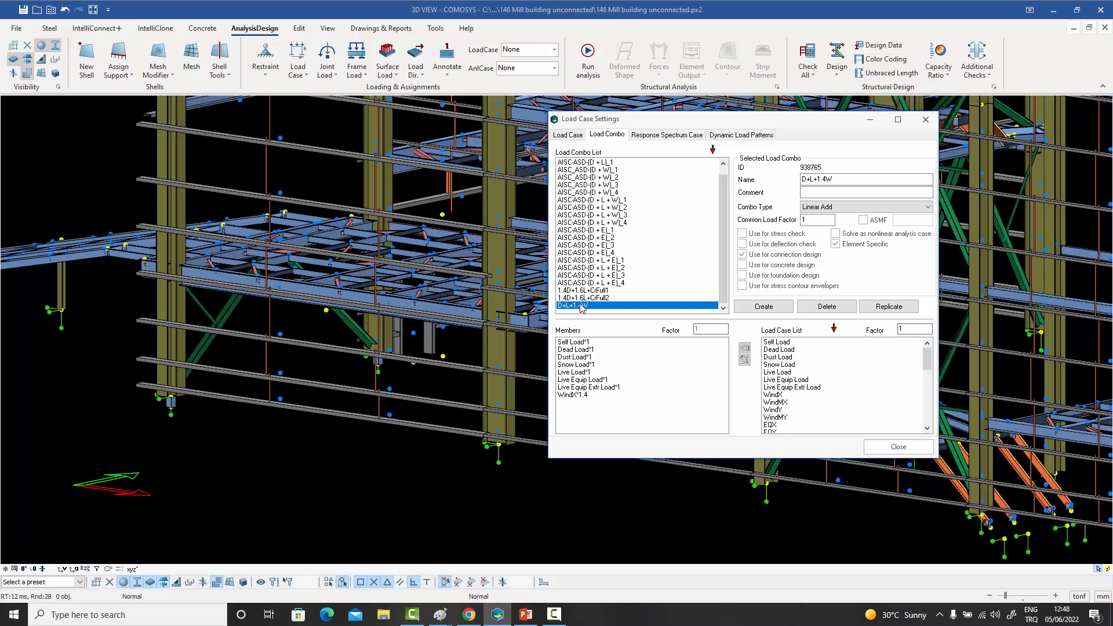
click(835, 244)
click(835, 244)
click(926, 120)
- Assign D+L+1.4W as an element specific load combination to the lowest girt between the end columns
click(346, 416)
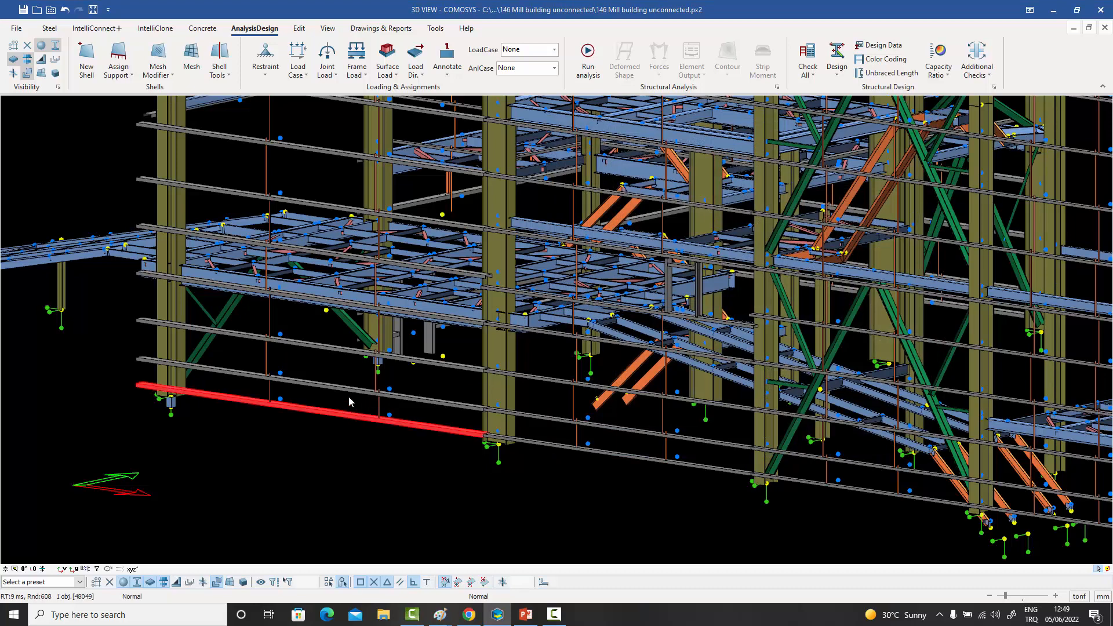
click(349, 391)
drag(348, 431, 328, 347)
click(329, 416)
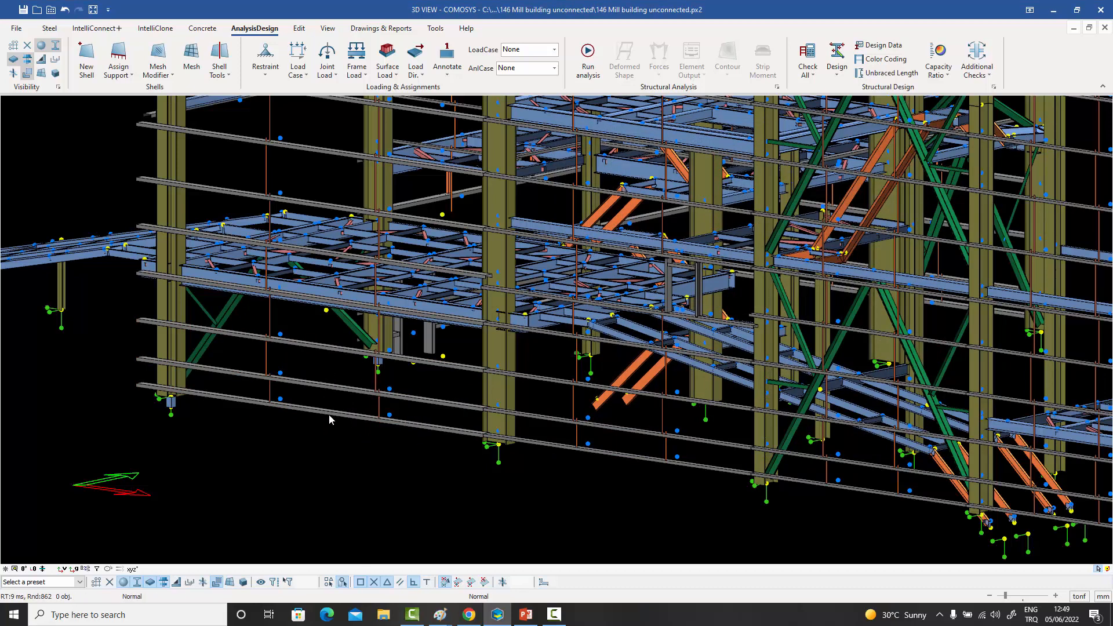
double_click(332, 416)
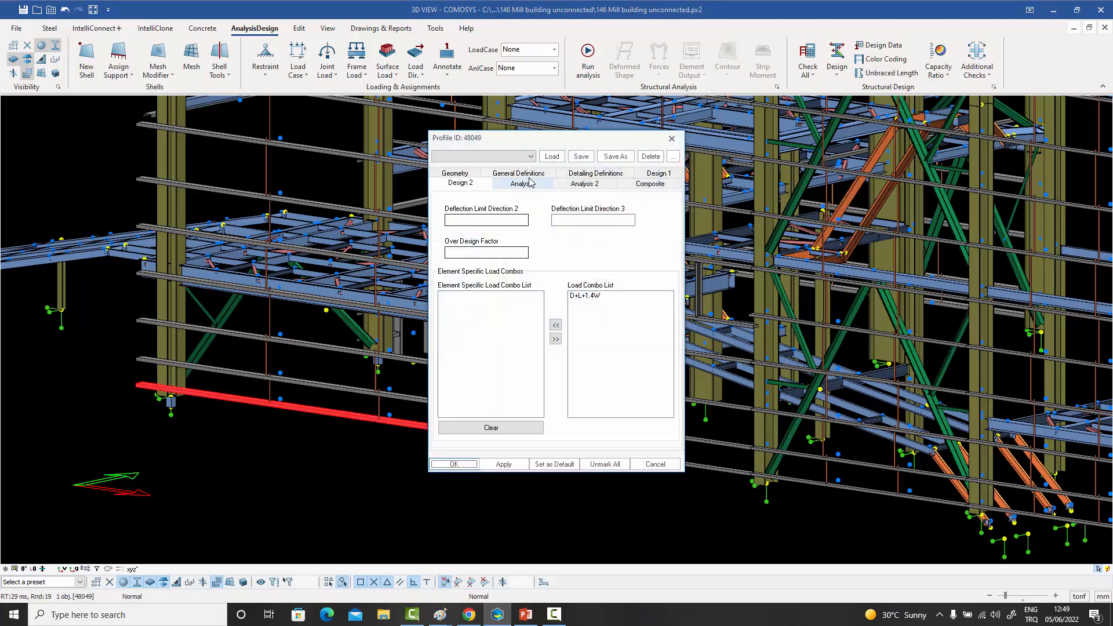
drag(524, 139, 655, 128)
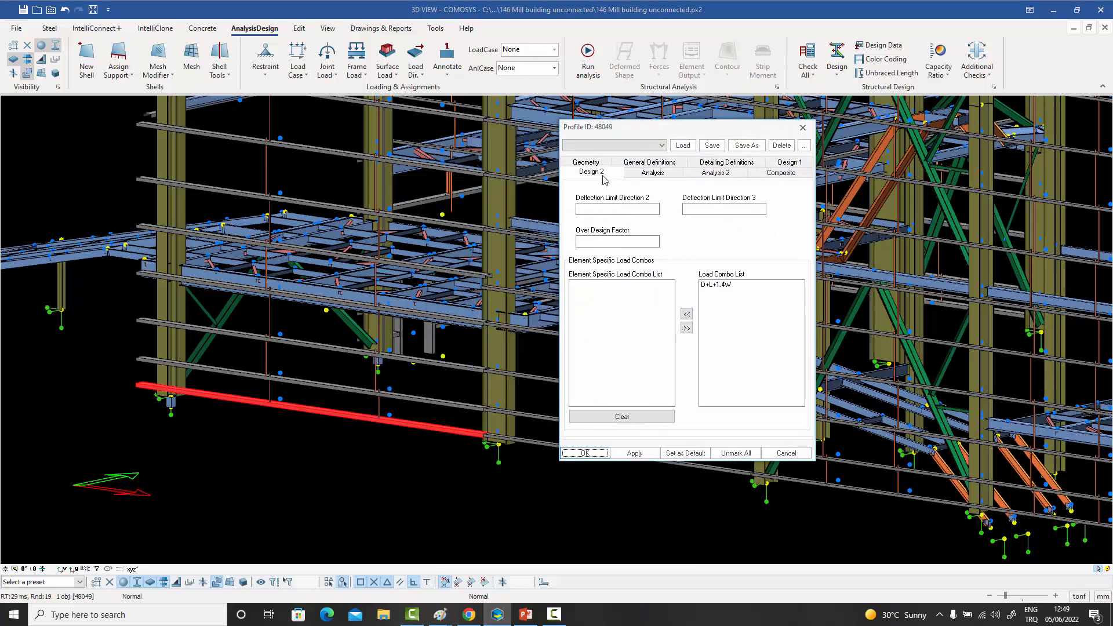
click(717, 286)
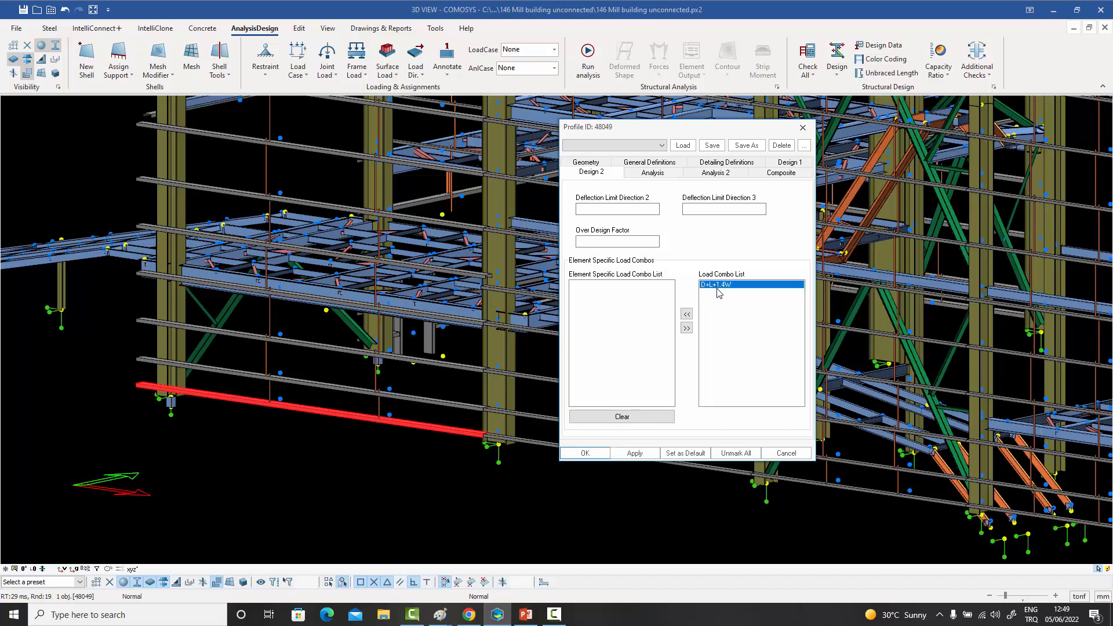
click(687, 315)
click(583, 455)
middle_drag(448, 486, 468, 478)
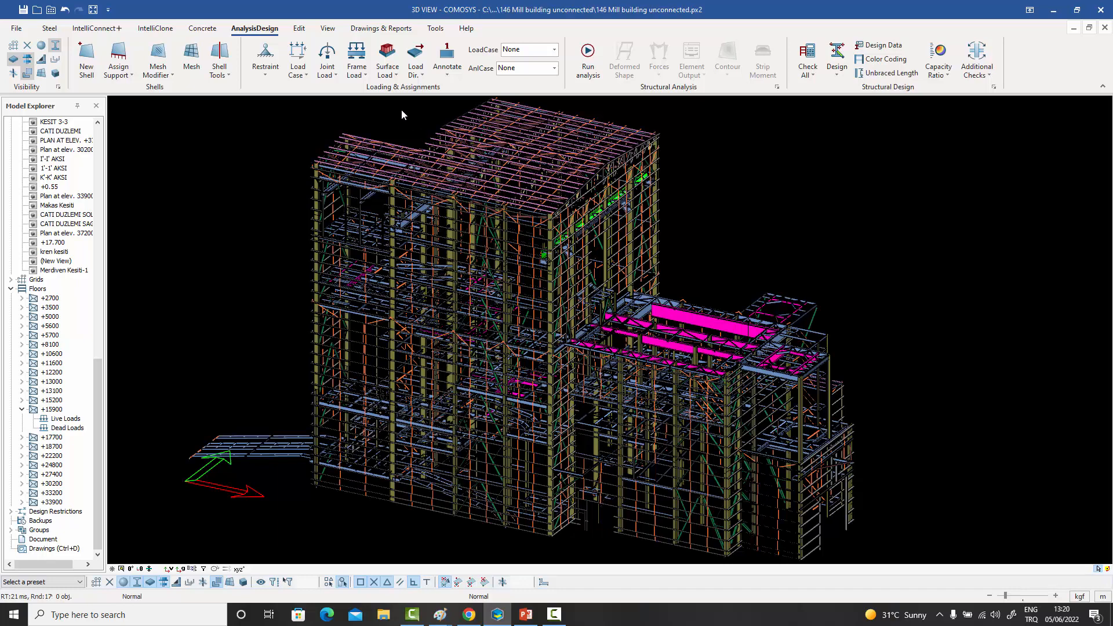
- Review the joint load options and the Frame Span Loads settings, closing them without adding a load
click(336, 75)
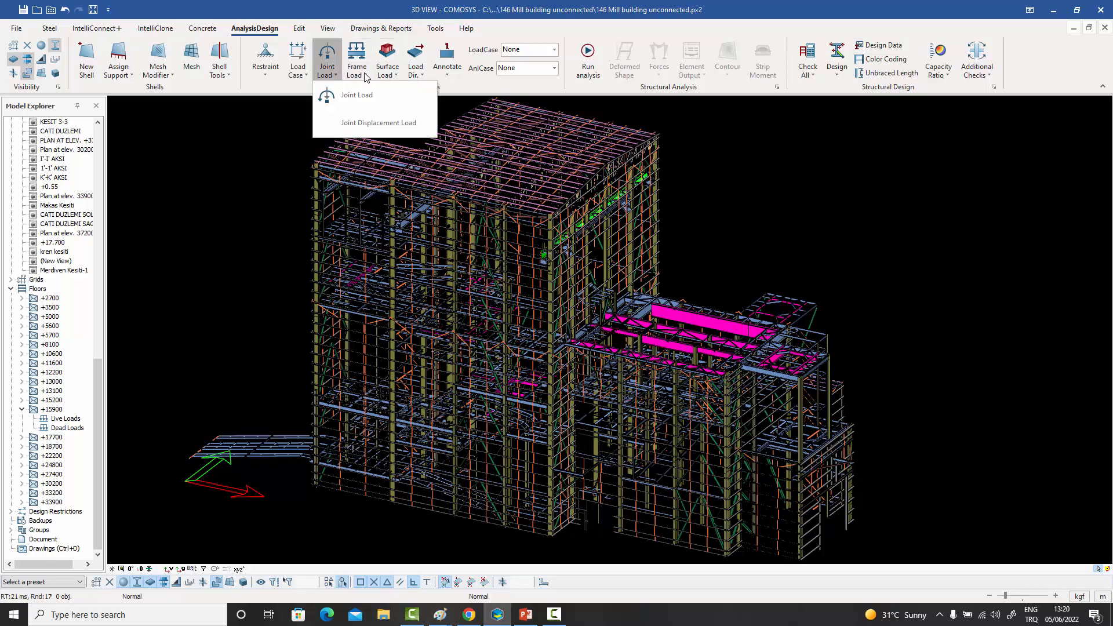
click(366, 74)
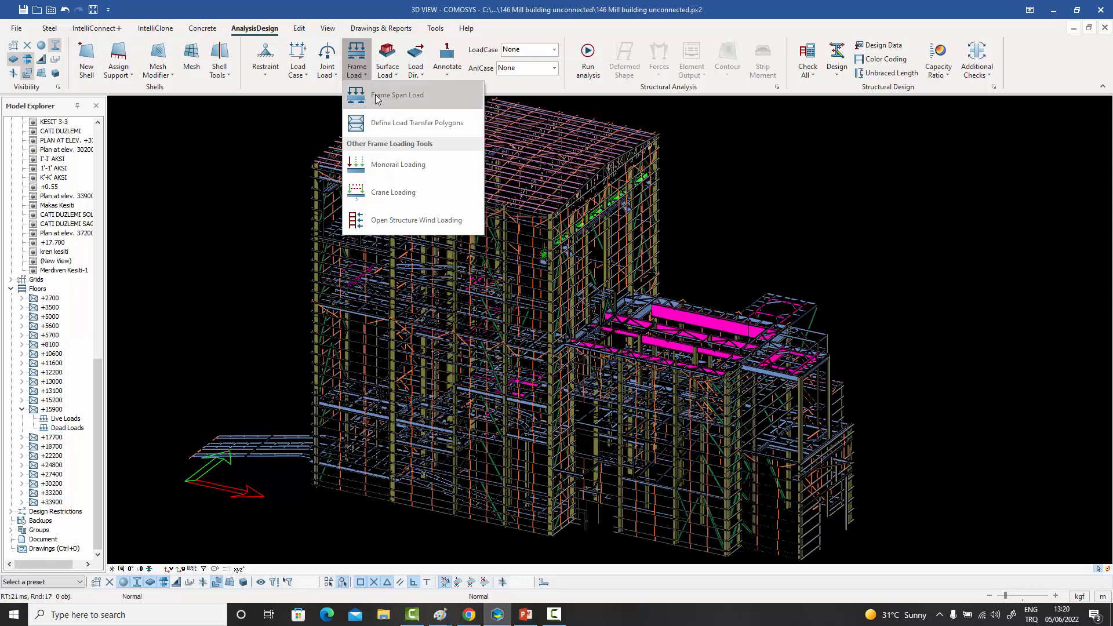
click(377, 96)
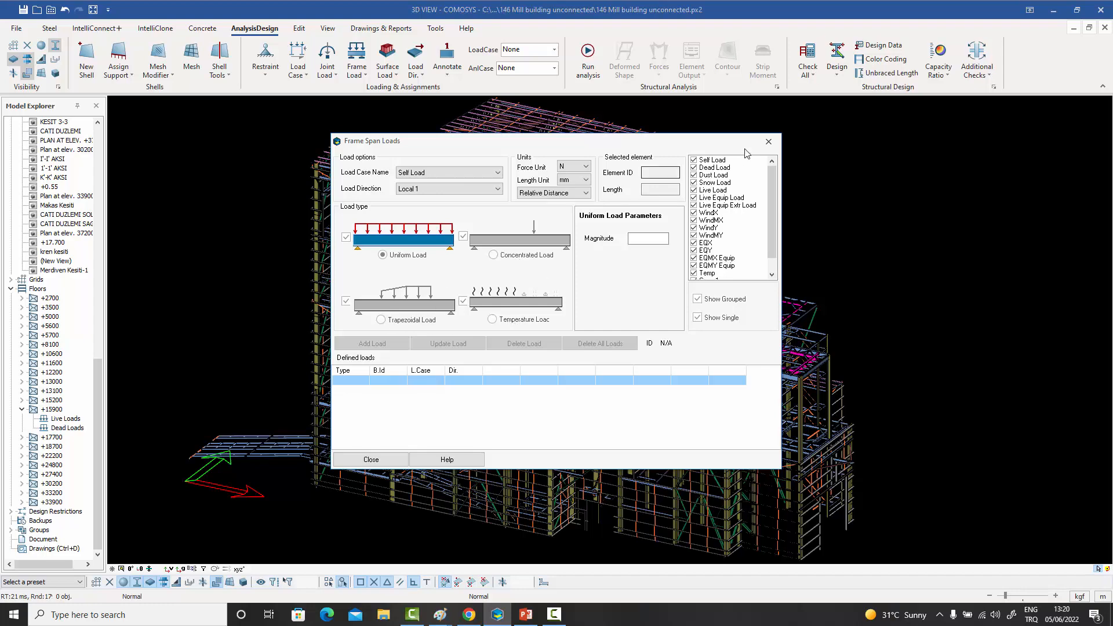
click(768, 142)
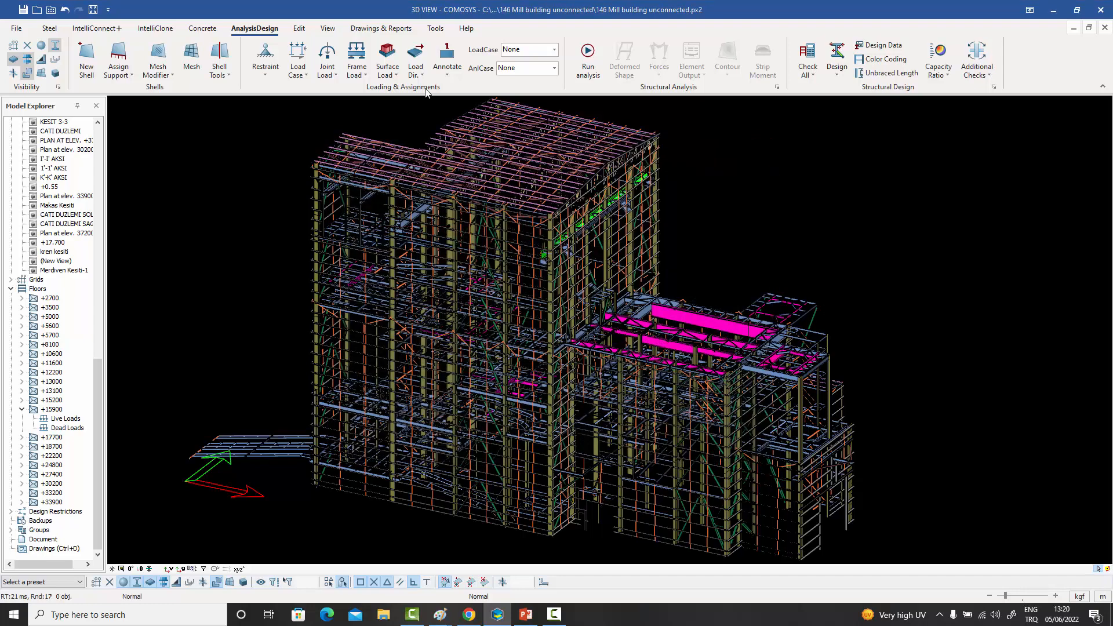
- Look over the other frame and surface loading commands, including Define Load Transfer Polygons, and view the whole building model
click(366, 75)
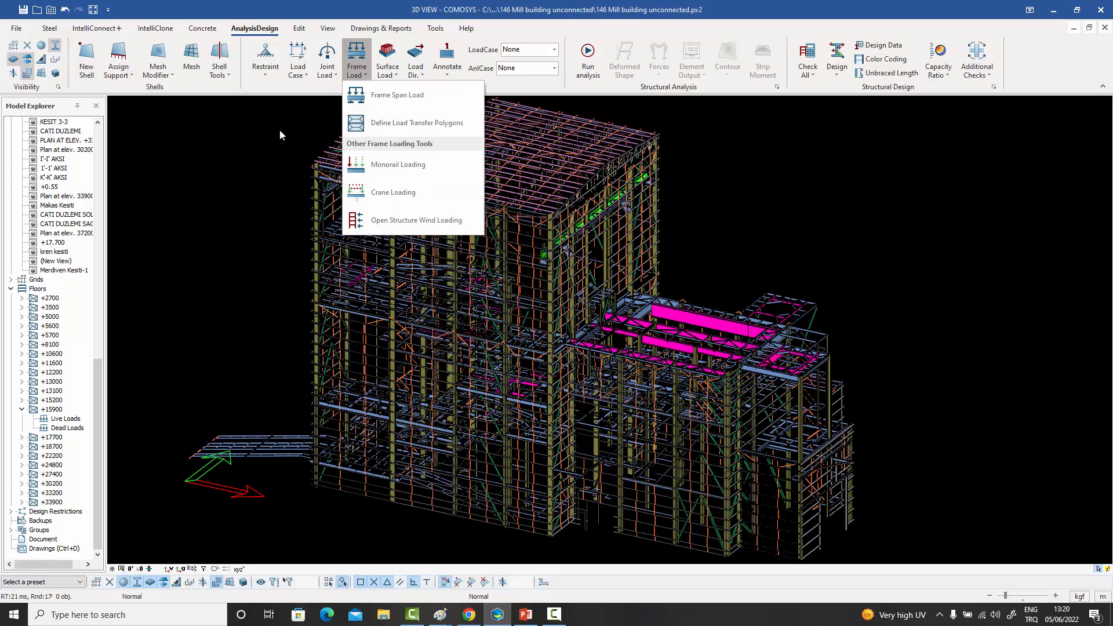
click(387, 77)
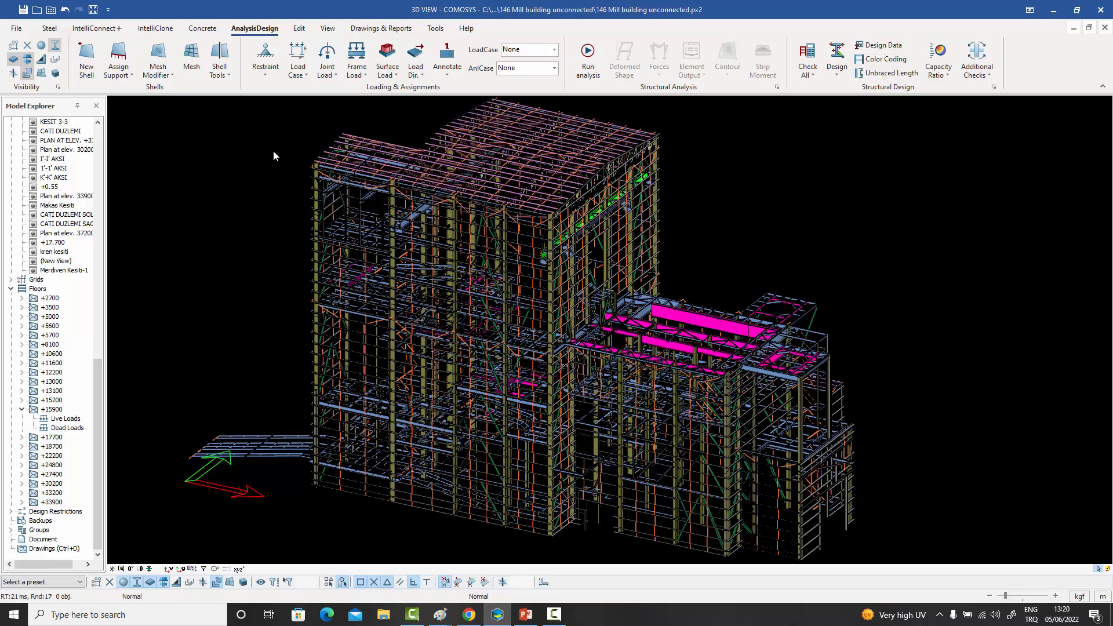
click(360, 72)
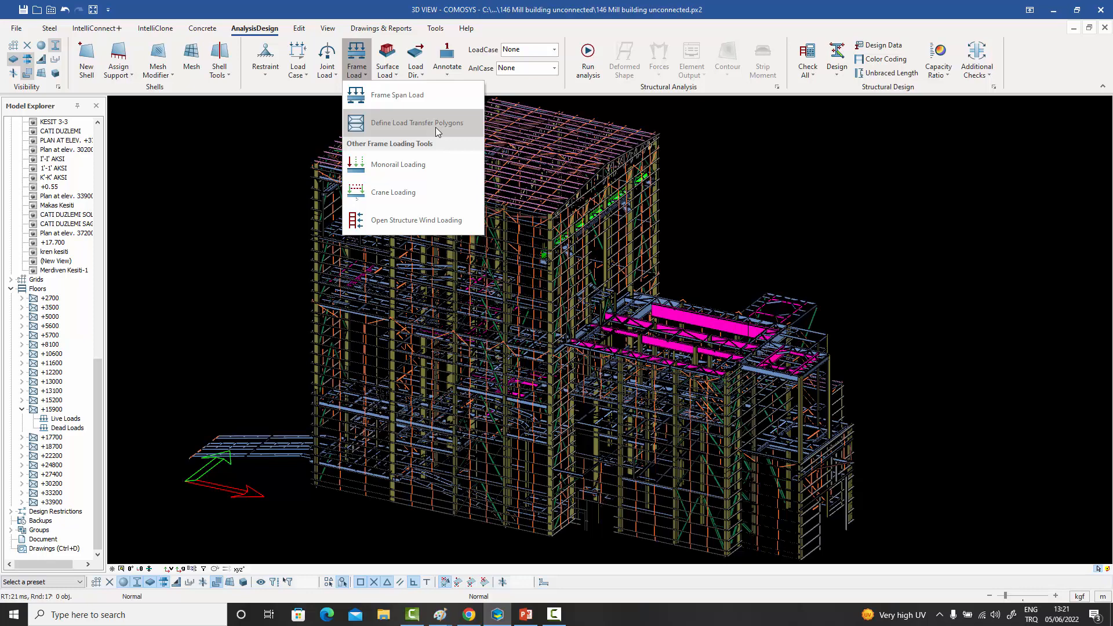
click(264, 151)
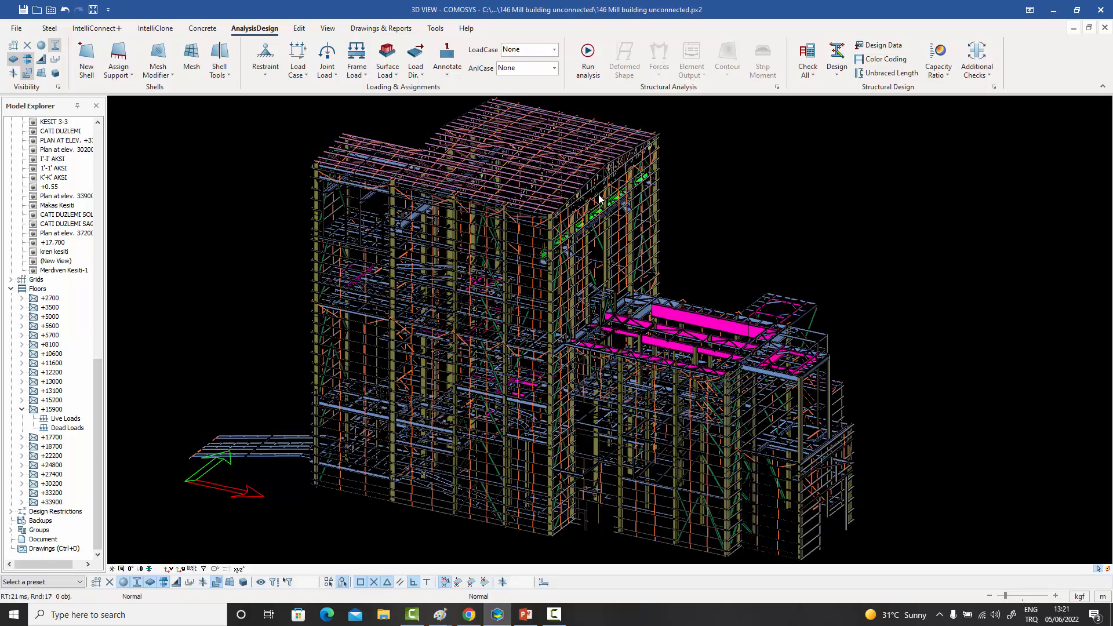
middle_drag(611, 212, 616, 217)
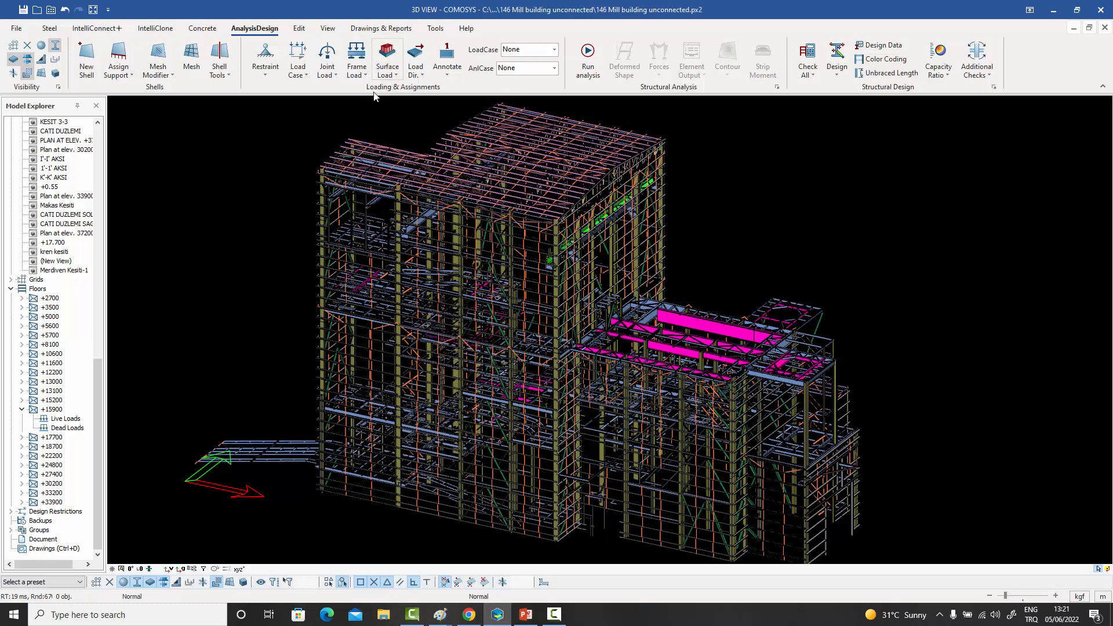
click(357, 64)
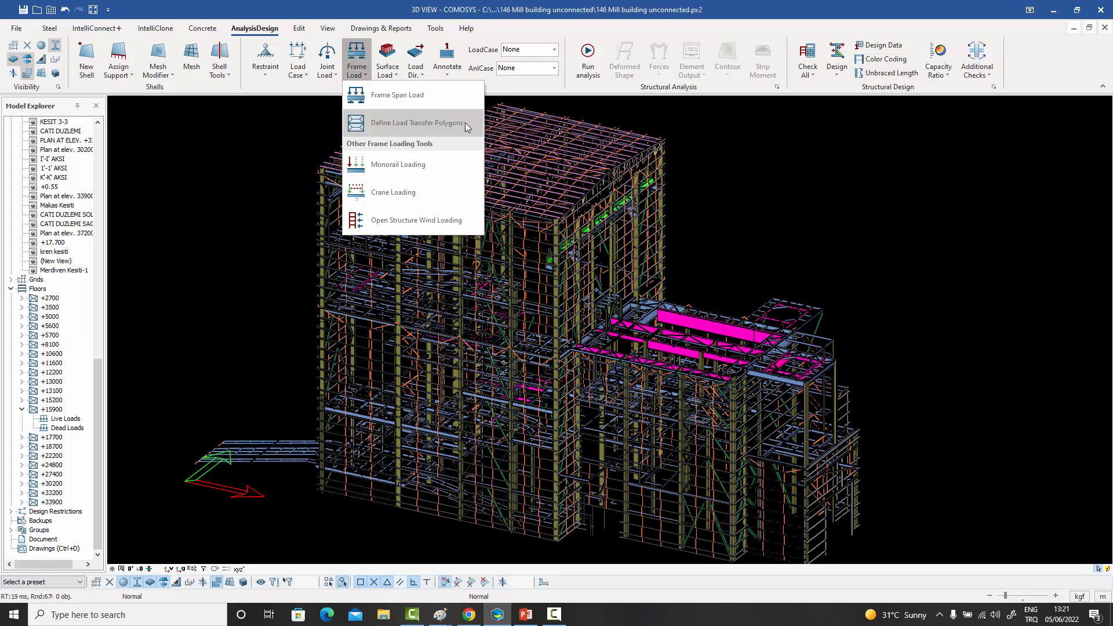
click(254, 133)
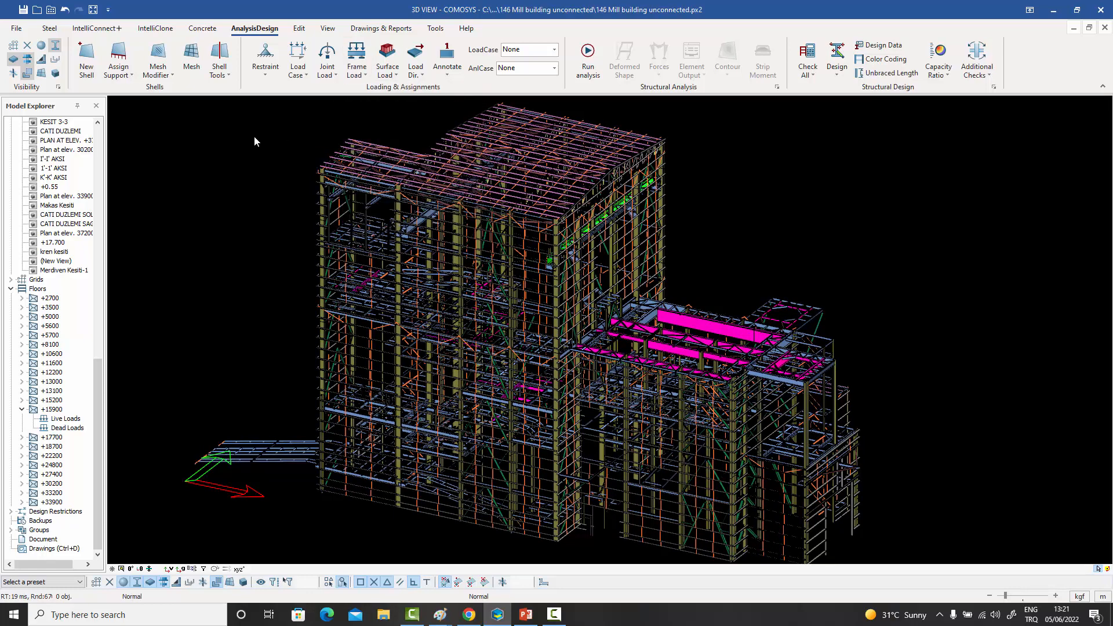
middle_drag(254, 138, 247, 141)
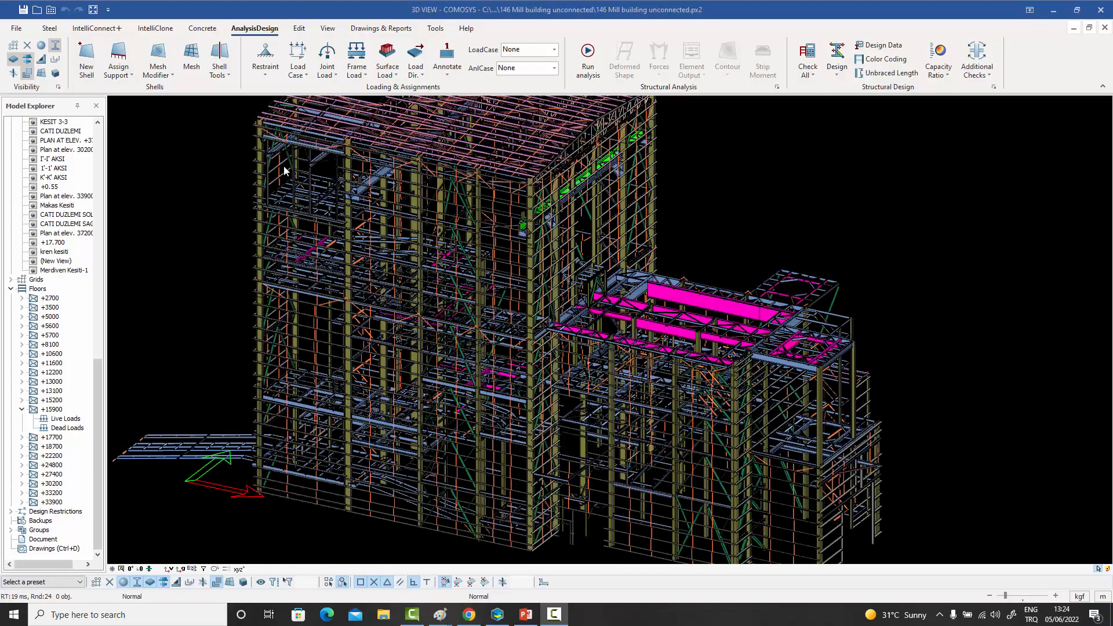
- Show the floor polygons in the 3D model by enabling their visibility and selectability
middle_drag(591, 343, 606, 346)
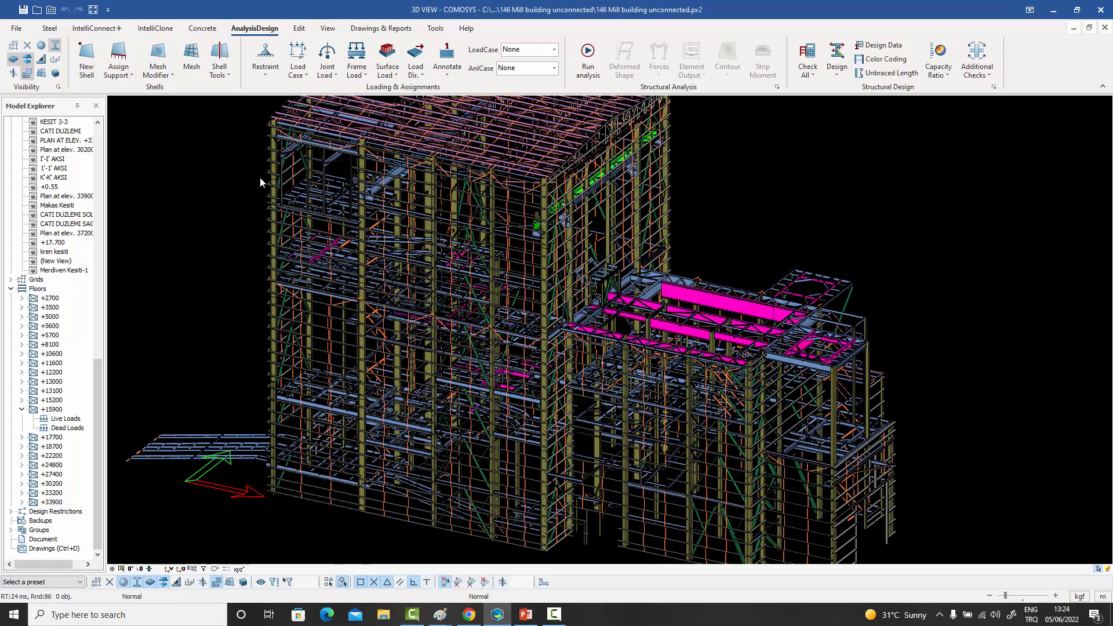
click(58, 87)
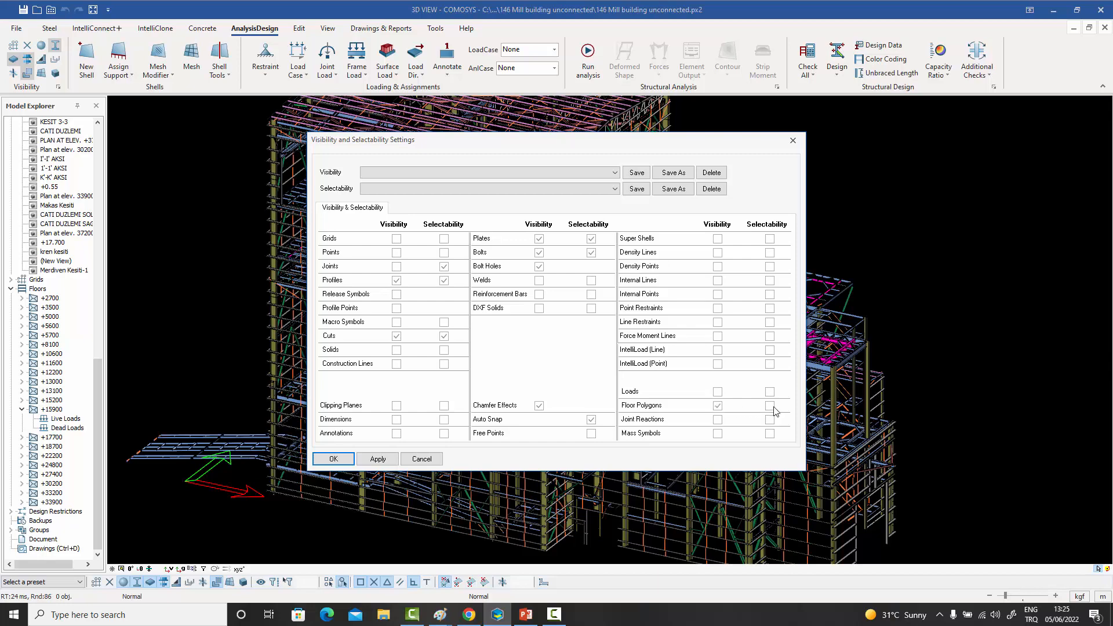
click(336, 460)
middle_drag(734, 241, 736, 219)
scroll(807, 292, up, 4)
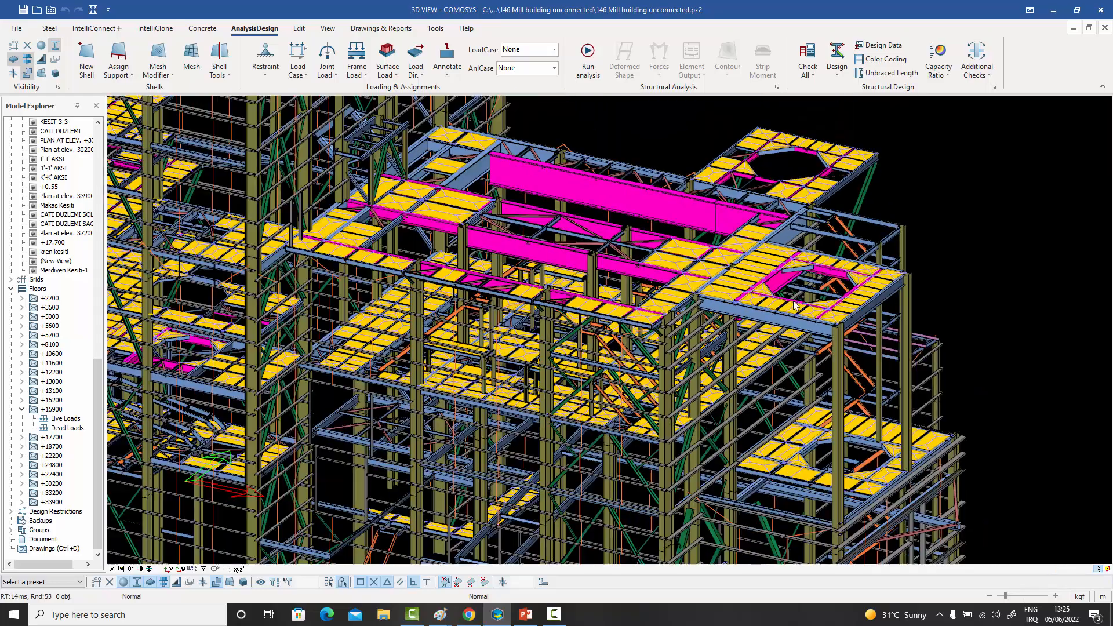
middle_drag(794, 301, 947, 341)
scroll(898, 315, down, 3)
middle_drag(955, 228, 928, 235)
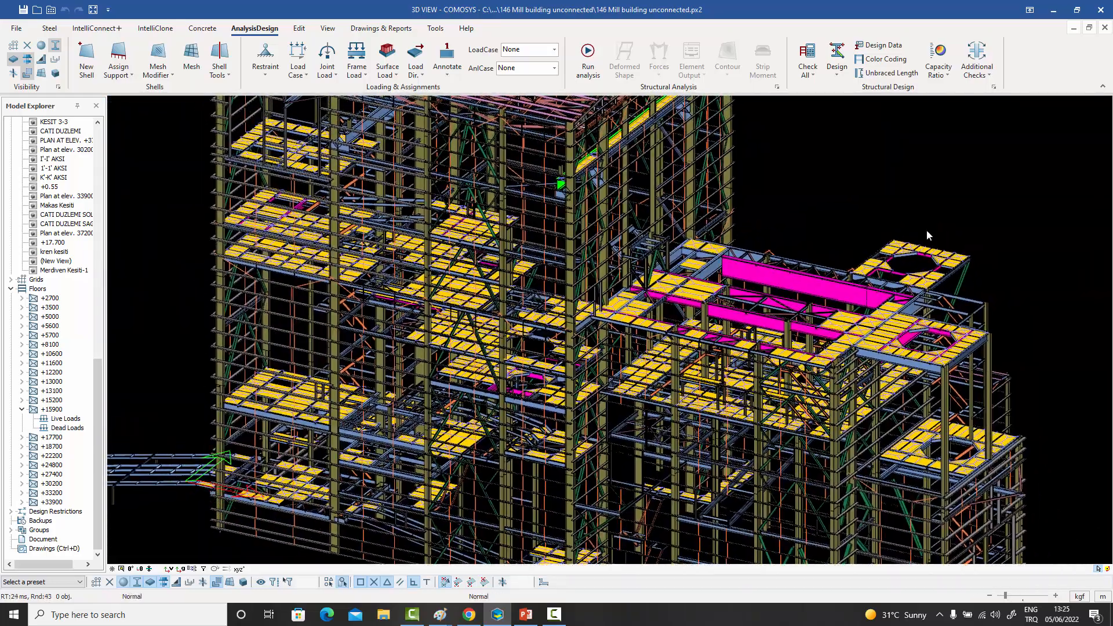
- Inspect the load distribution properties of the corner polygon beside the octagonal opening, closing them without changes, and check the neighbouring polygon's distribution lines
scroll(917, 245, up, 6)
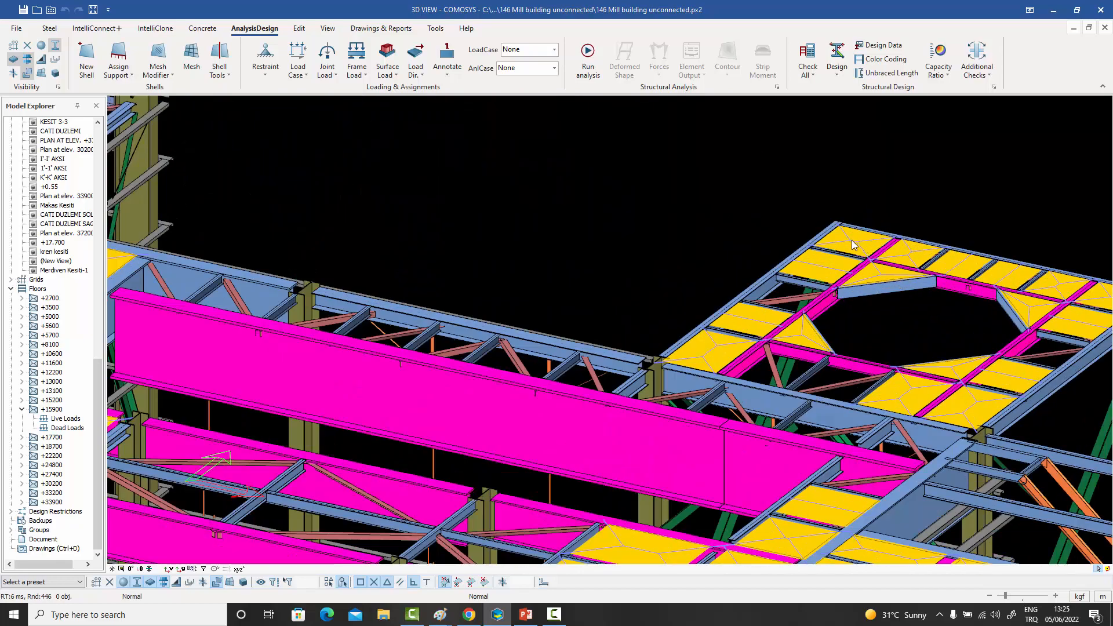
double_click(851, 239)
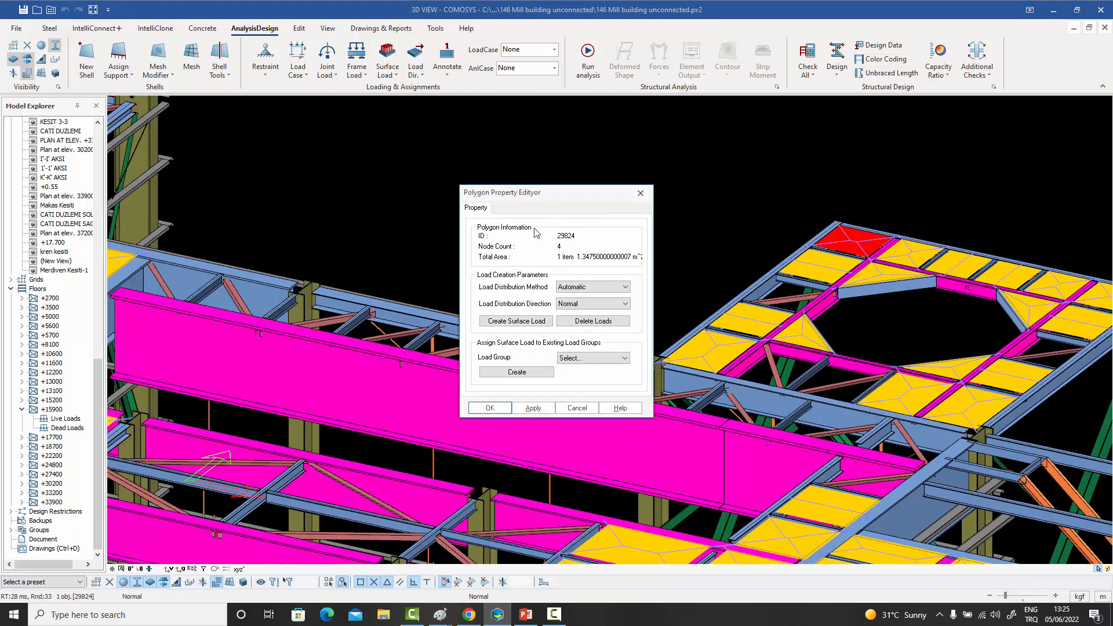
click(640, 193)
key(Escape)
scroll(866, 248, up, 5)
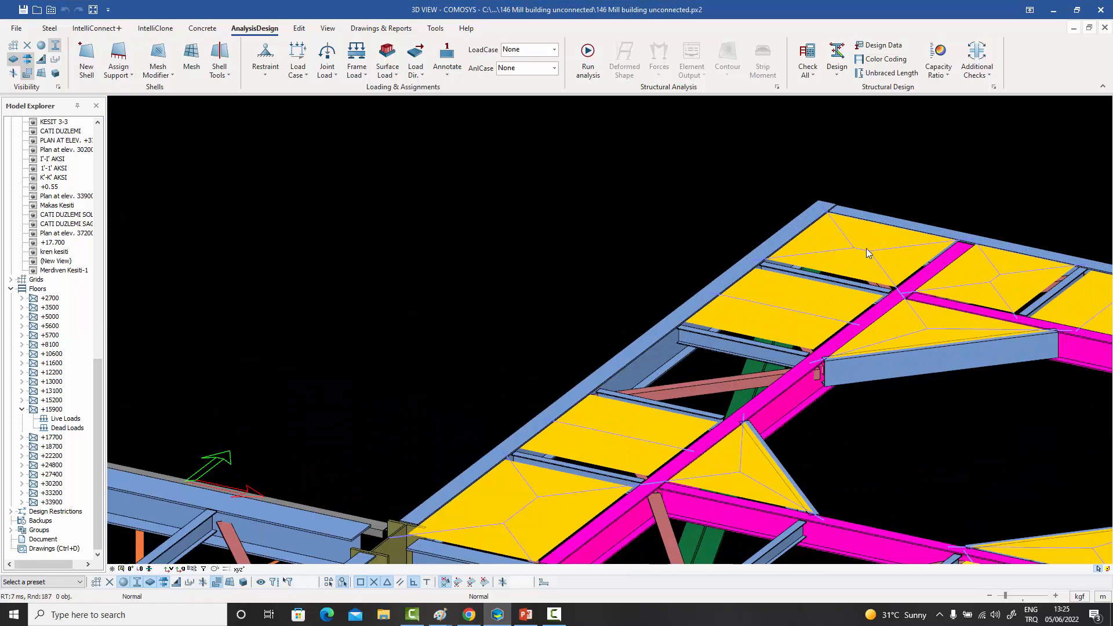
middle_drag(866, 248, 801, 256)
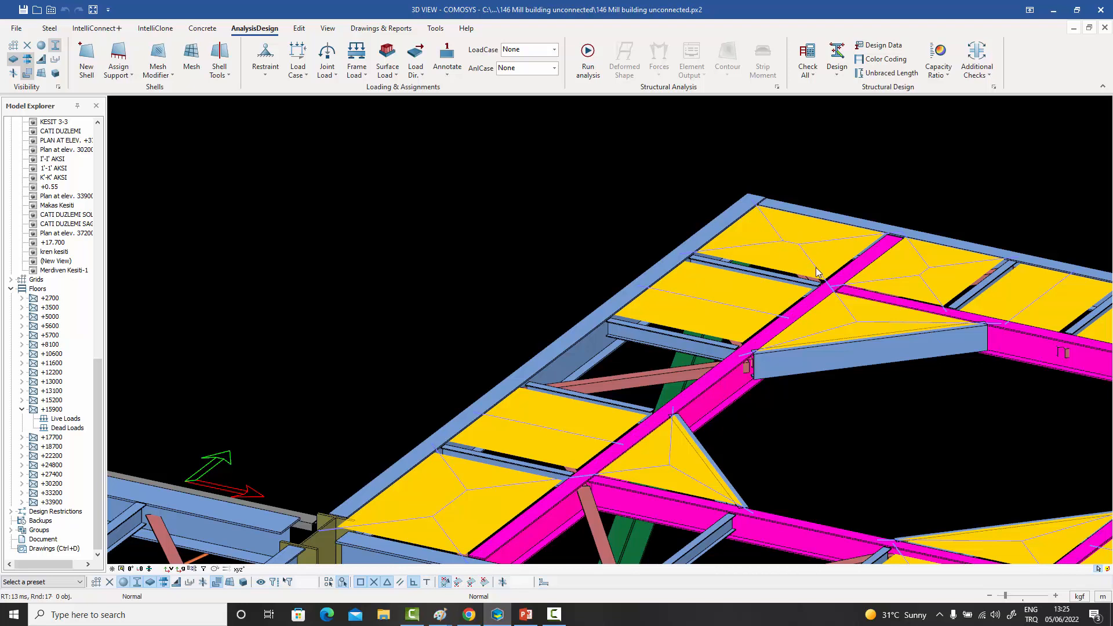
click(733, 297)
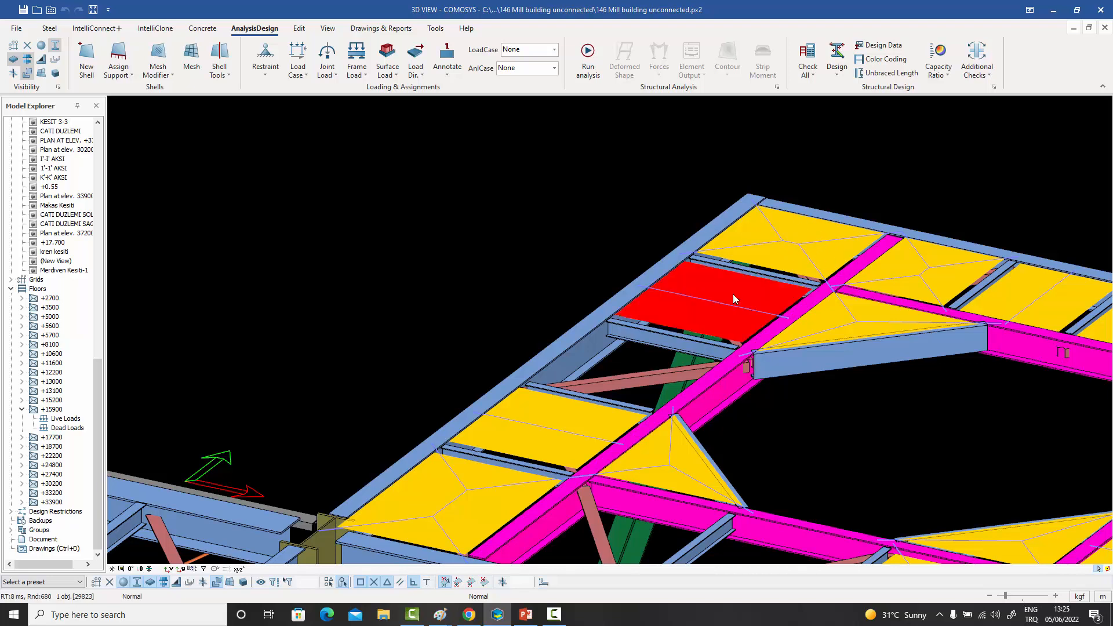
key(Escape)
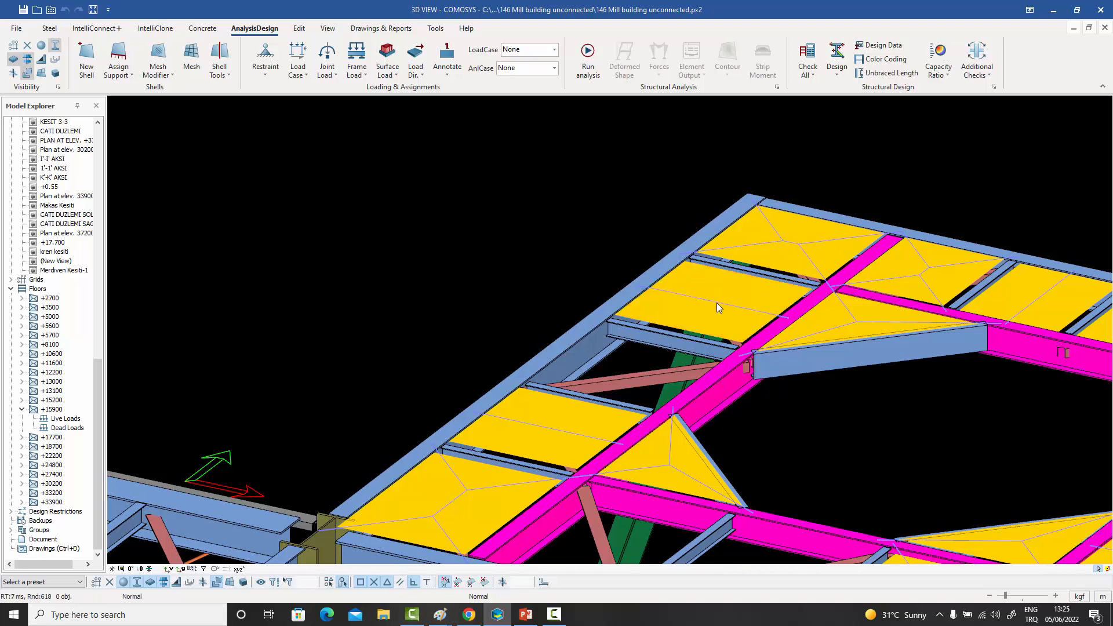
- Apply the Two Way load distribution method to the floor polygon next to the corner one
double_click(717, 307)
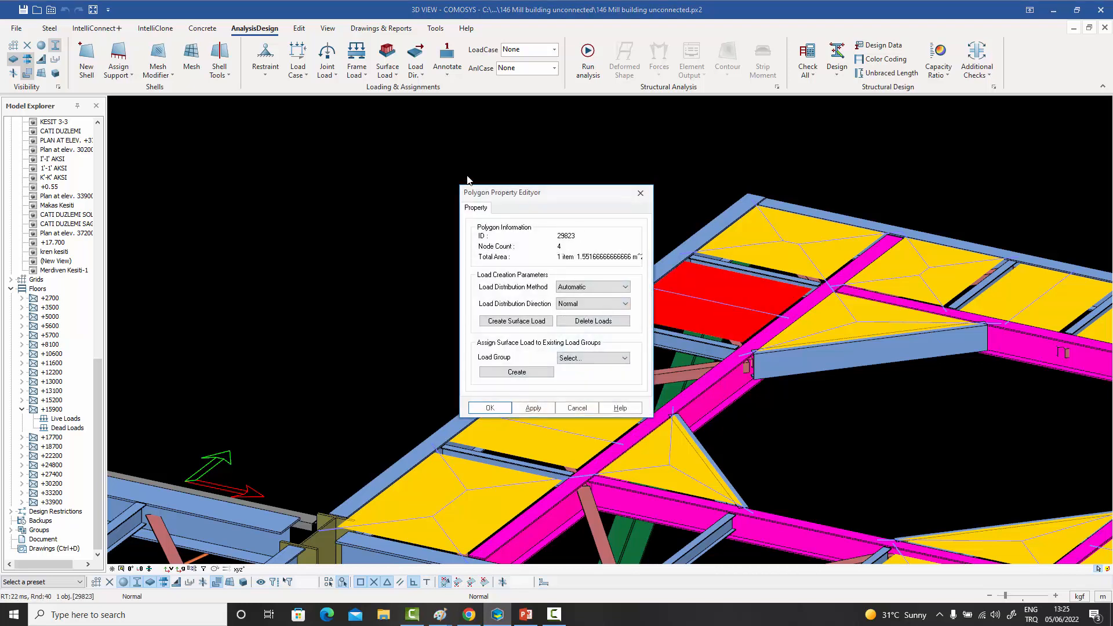
click(457, 250)
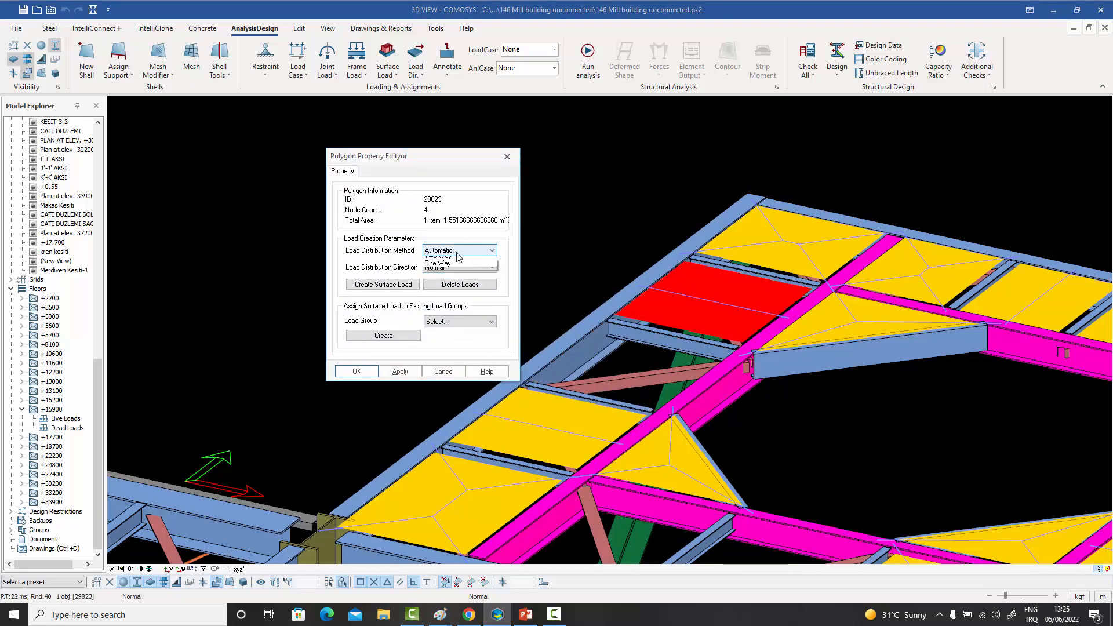
click(451, 268)
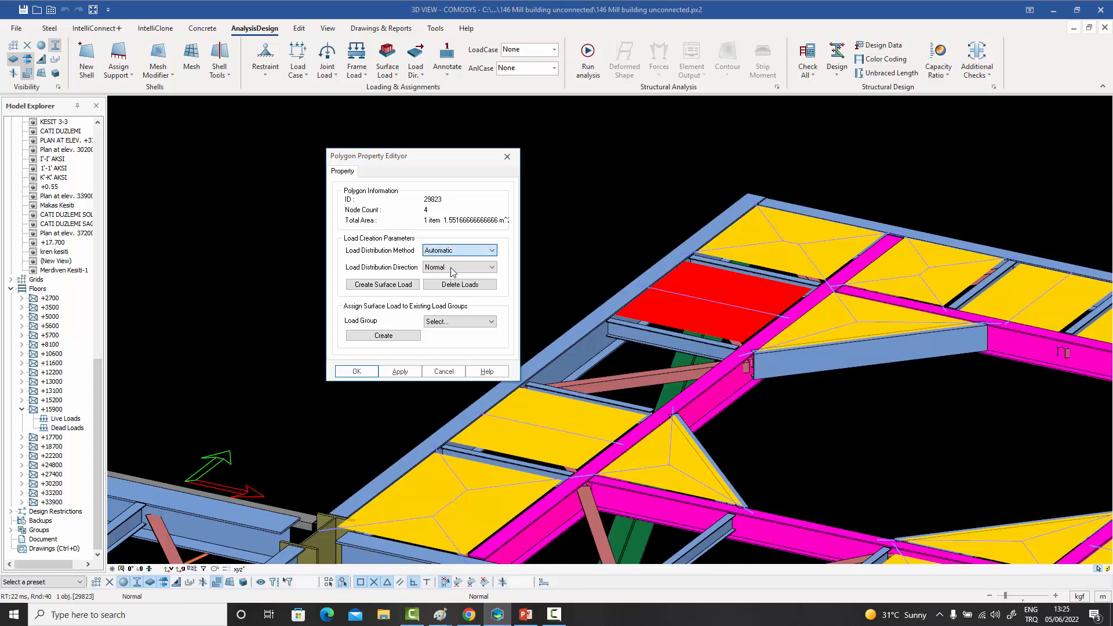
click(400, 372)
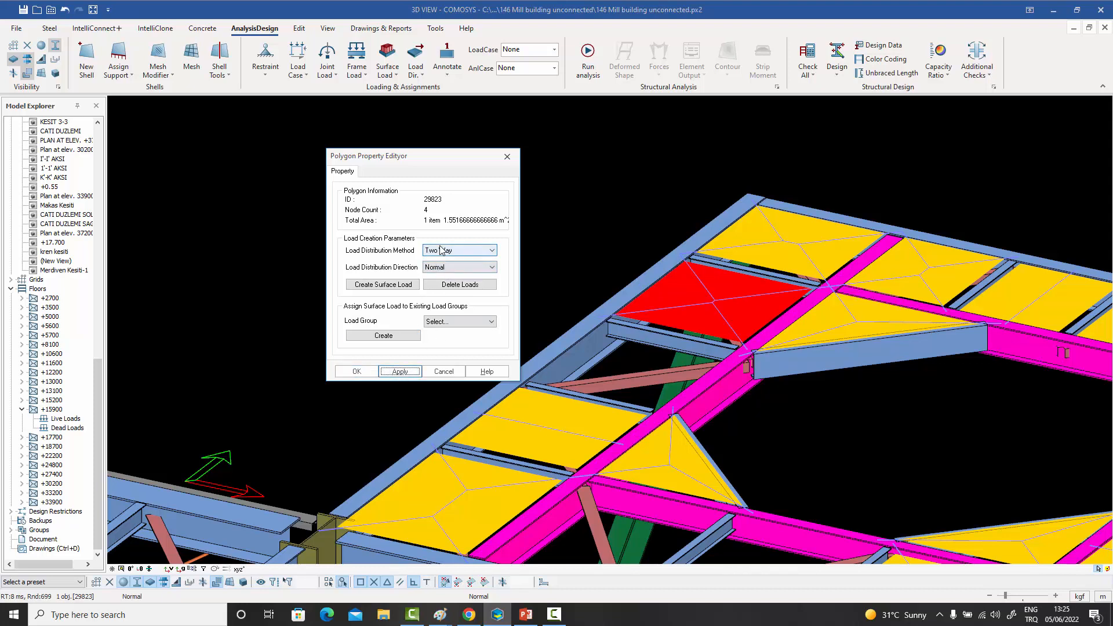
- Set that floor polygon's load distribution method to One Way, apply it, and close its properties
click(438, 252)
click(441, 270)
click(400, 371)
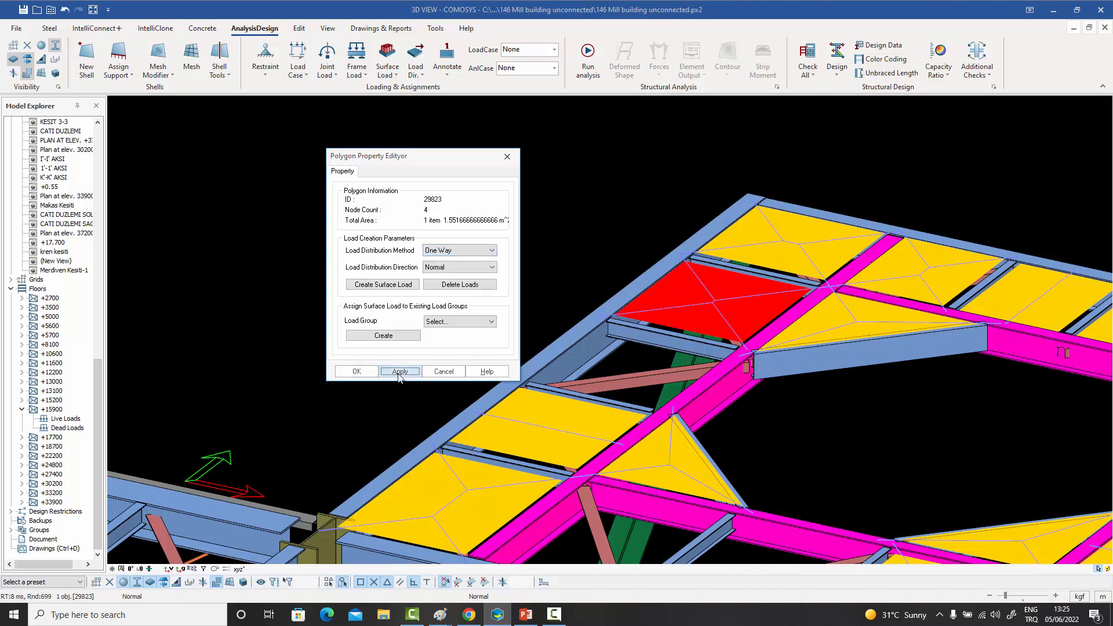
click(457, 250)
click(444, 258)
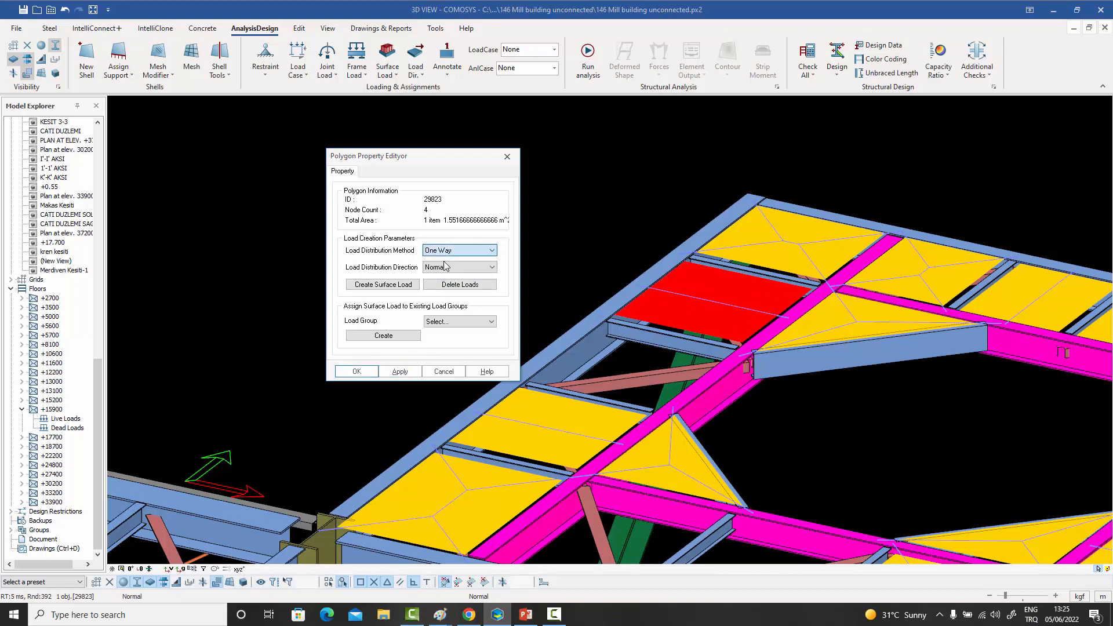
click(400, 373)
click(357, 373)
key(Escape)
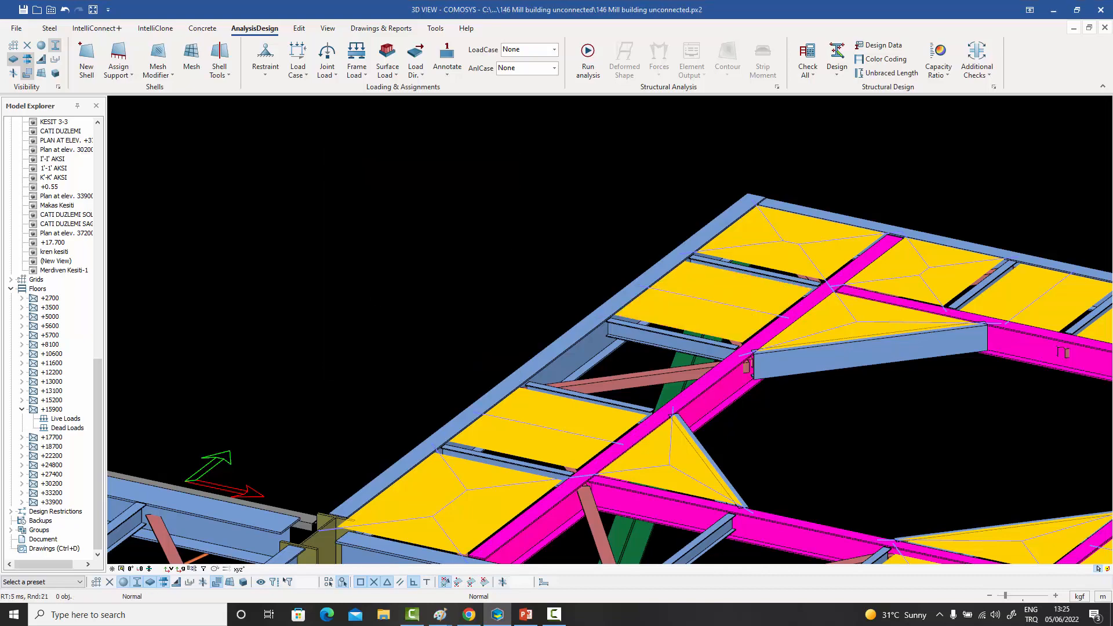
scroll(582, 254, down, 3)
scroll(583, 256, down, 10)
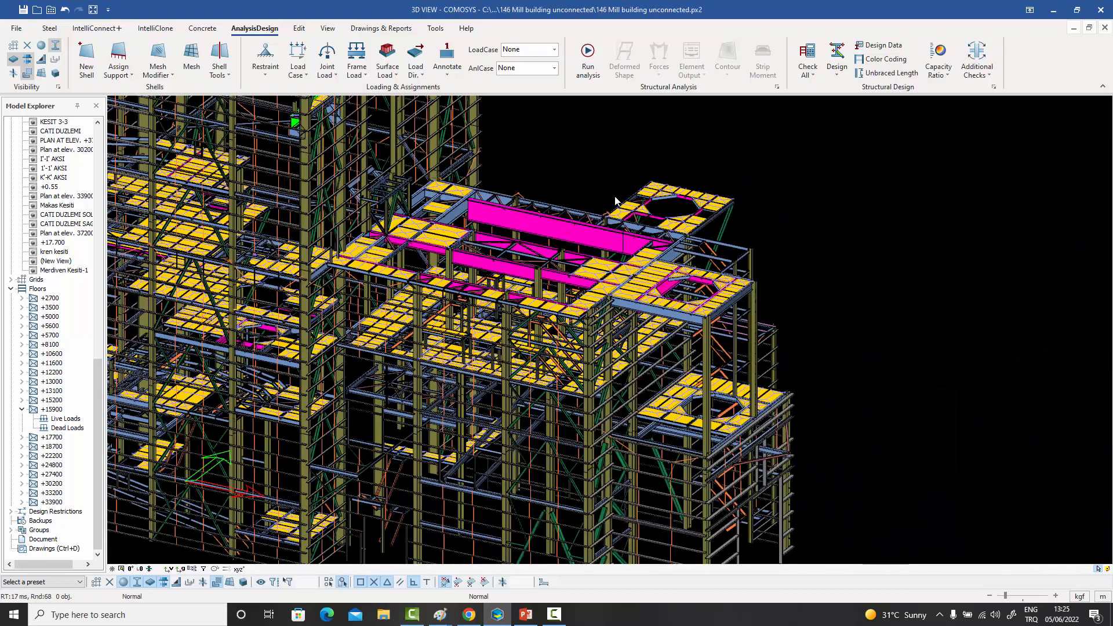
scroll(697, 314, down, 8)
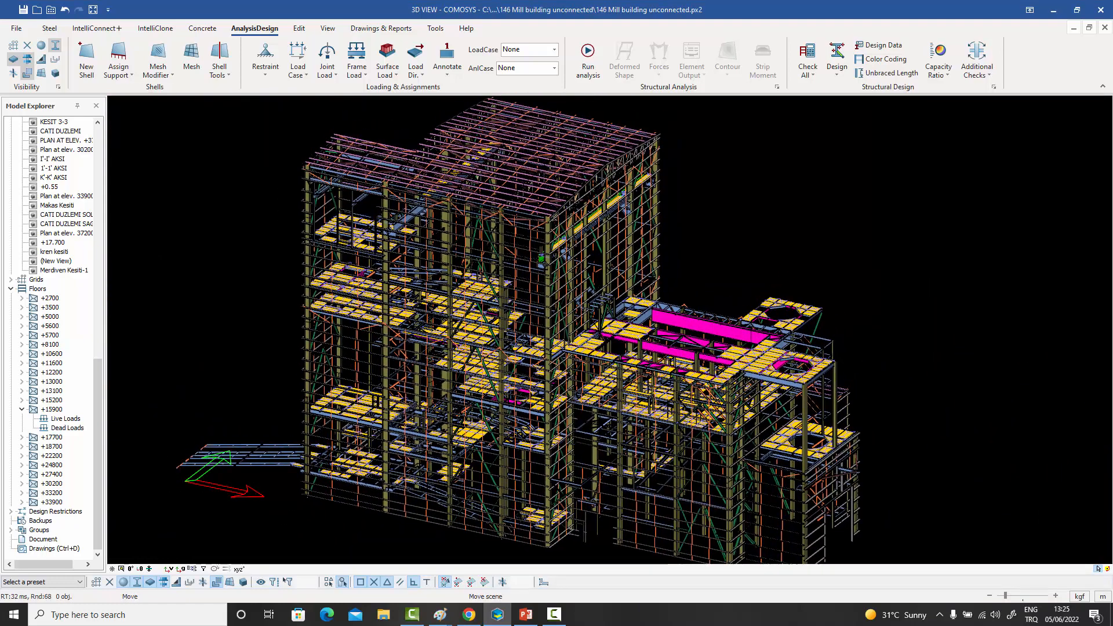
scroll(697, 314, up, 2)
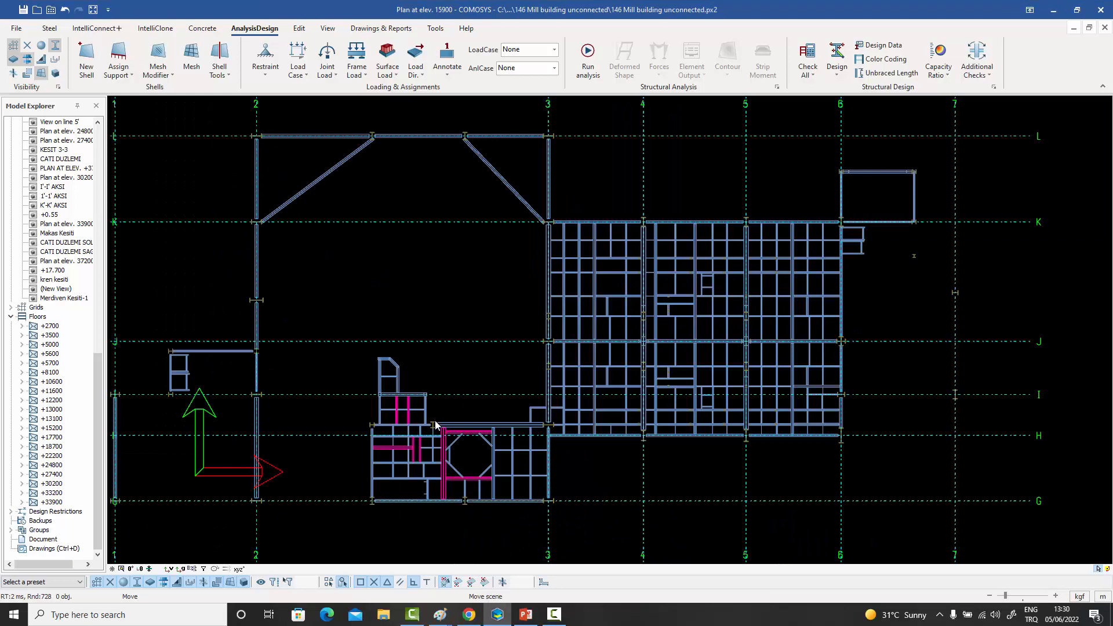
- Create a new floor named +15900 for the plan at elevation 15900
middle_drag(437, 422, 442, 428)
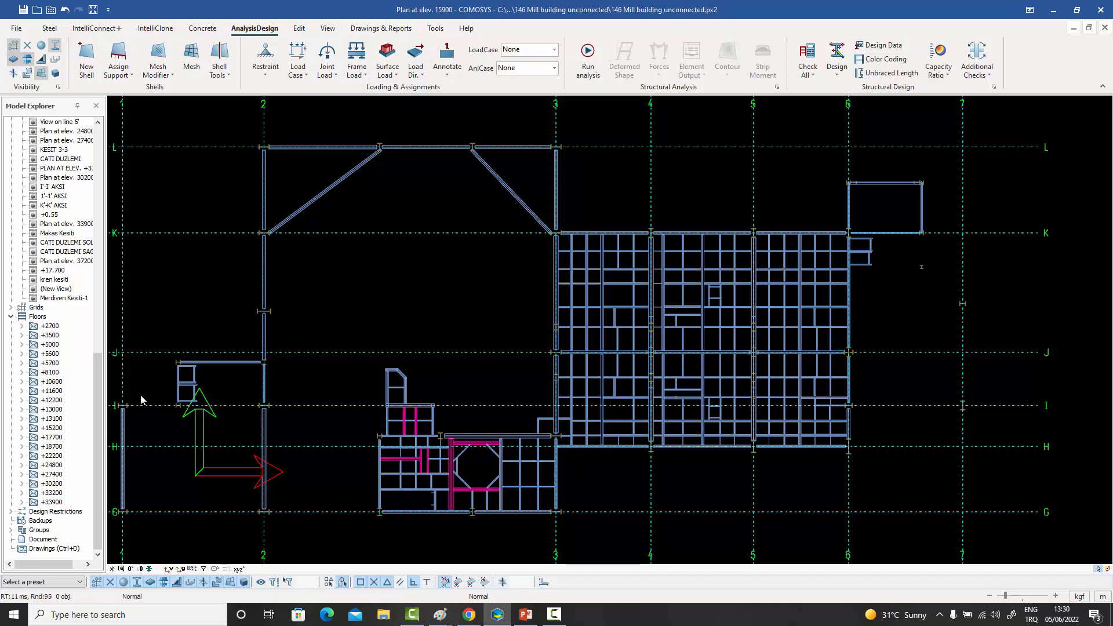
right_click(37, 318)
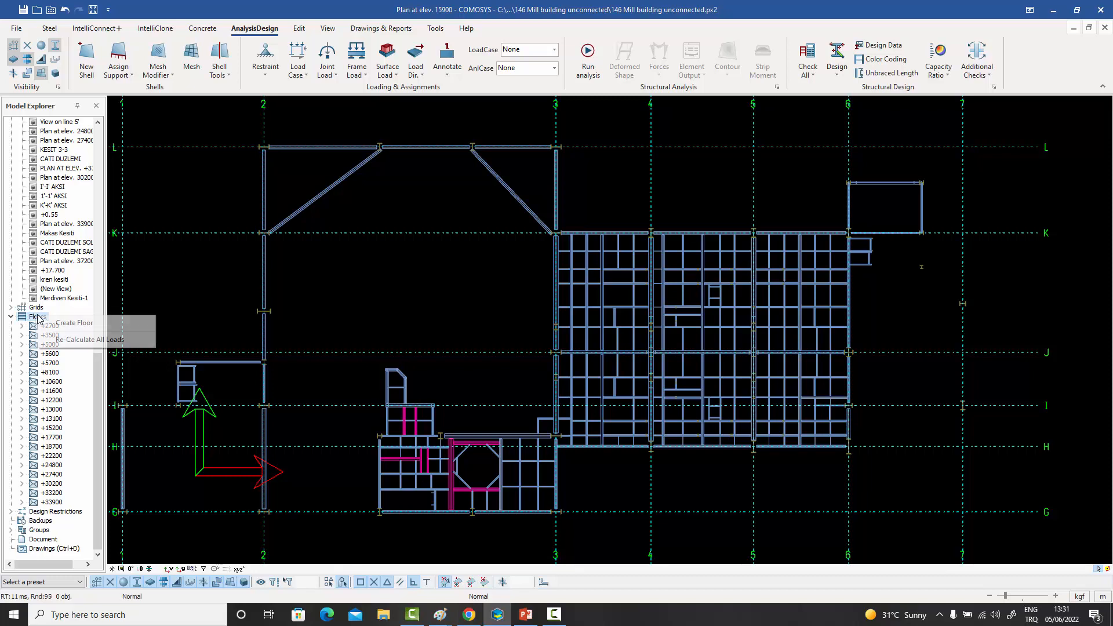
click(65, 323)
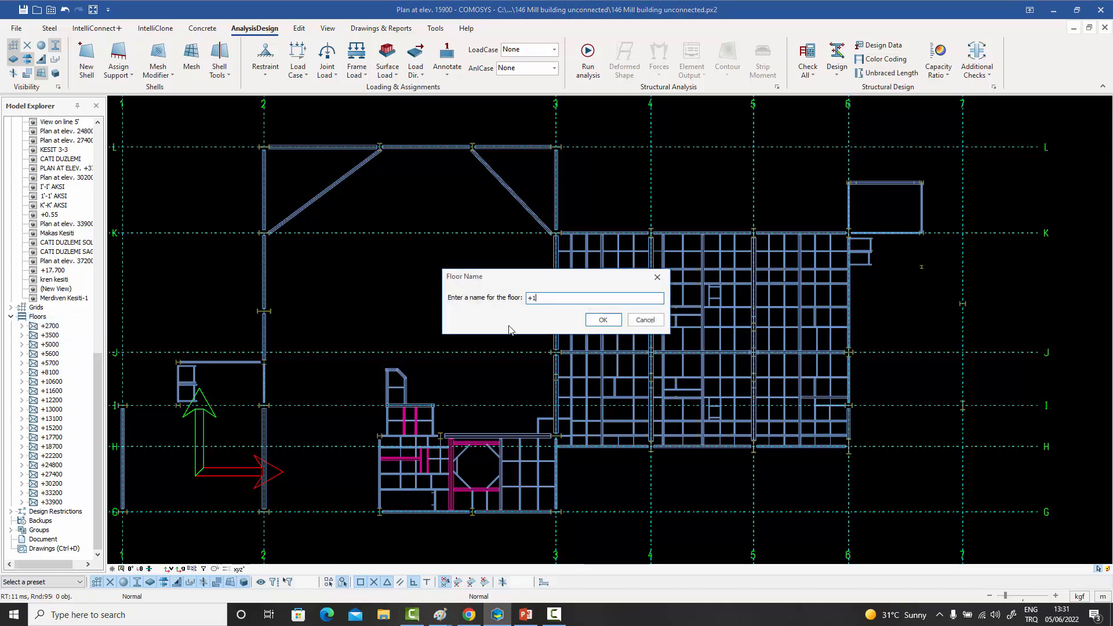
text(+15900)
click(602, 320)
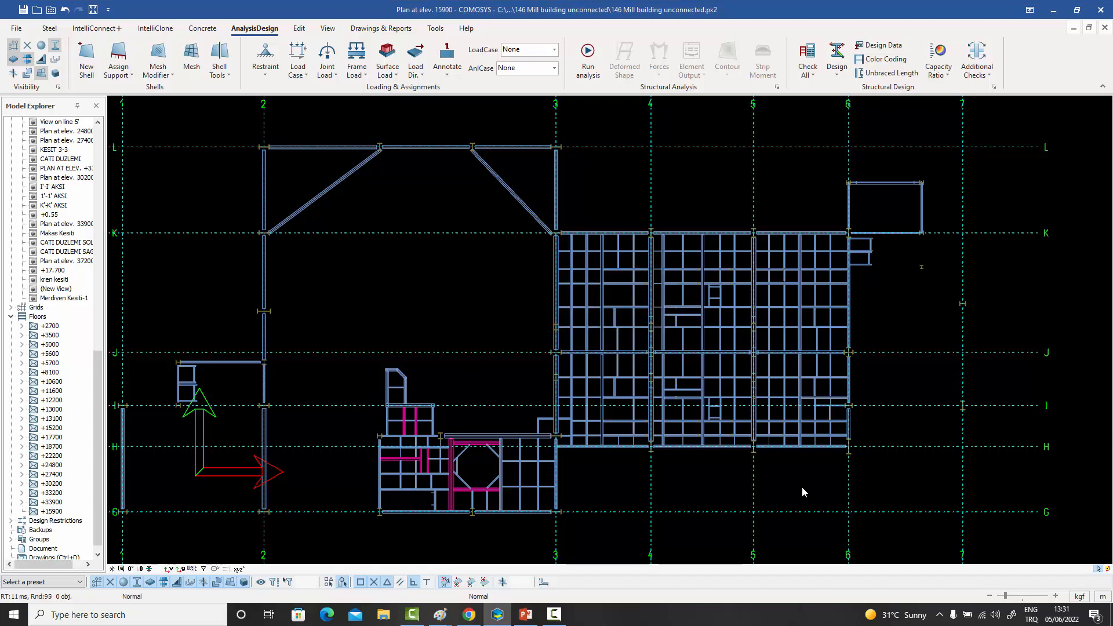
- Review the Define Load Transfer Polygons command and the polygon and surface load options of floor +15900
middle_drag(801, 488, 807, 479)
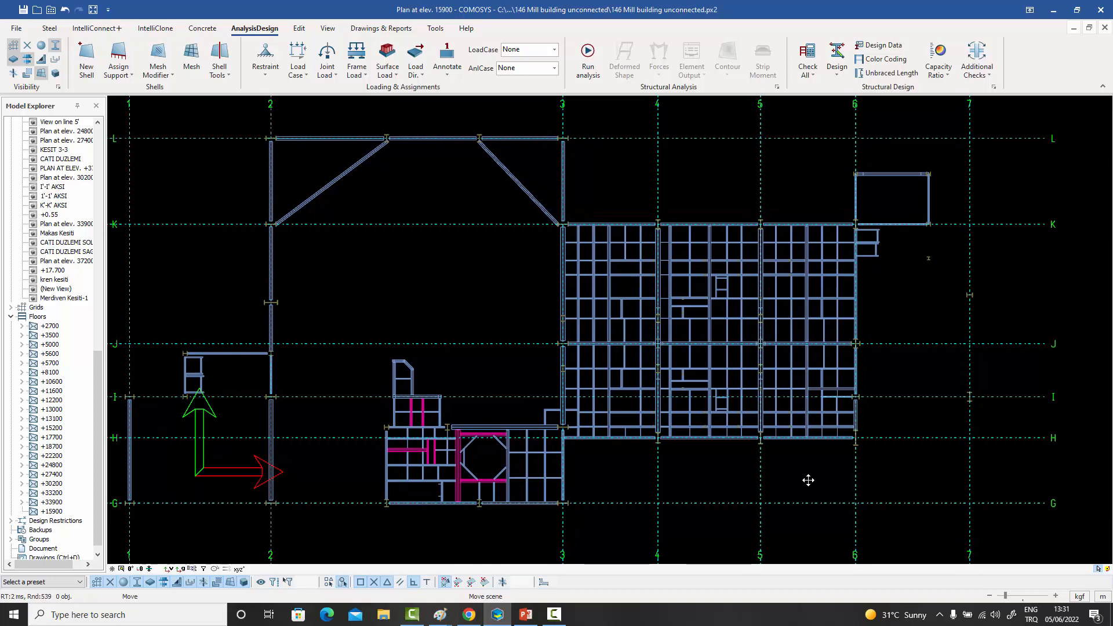
click(49, 512)
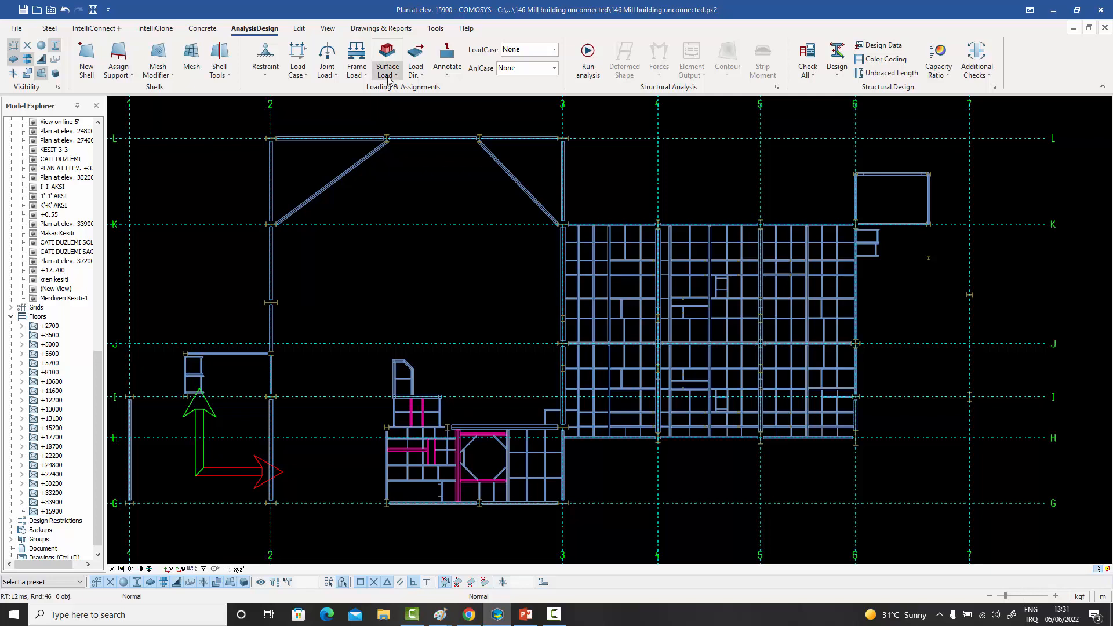
click(361, 76)
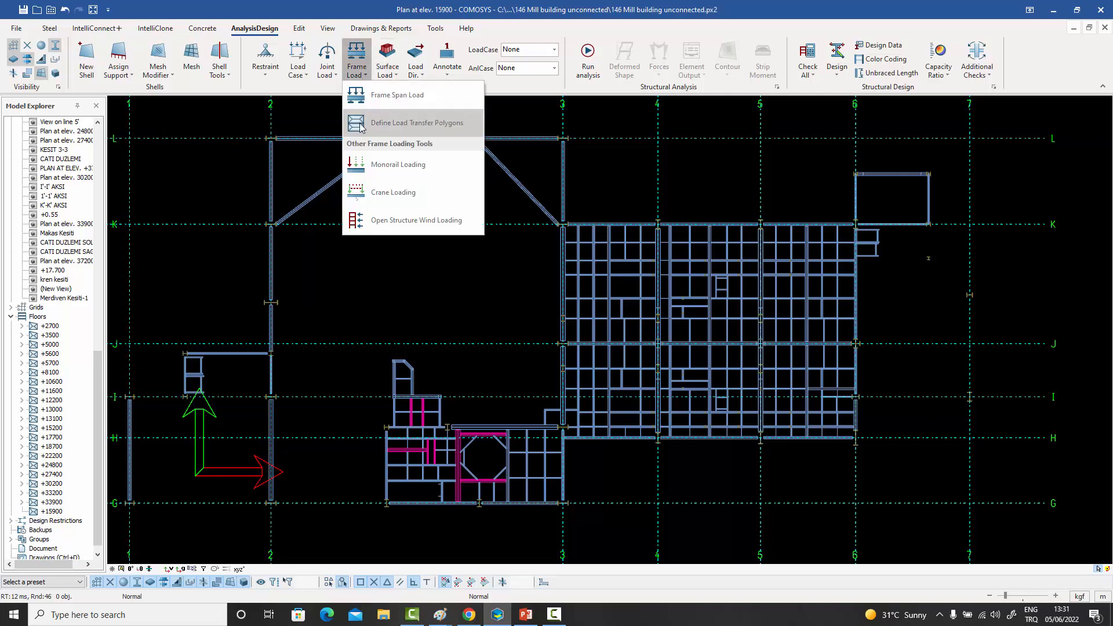
click(227, 192)
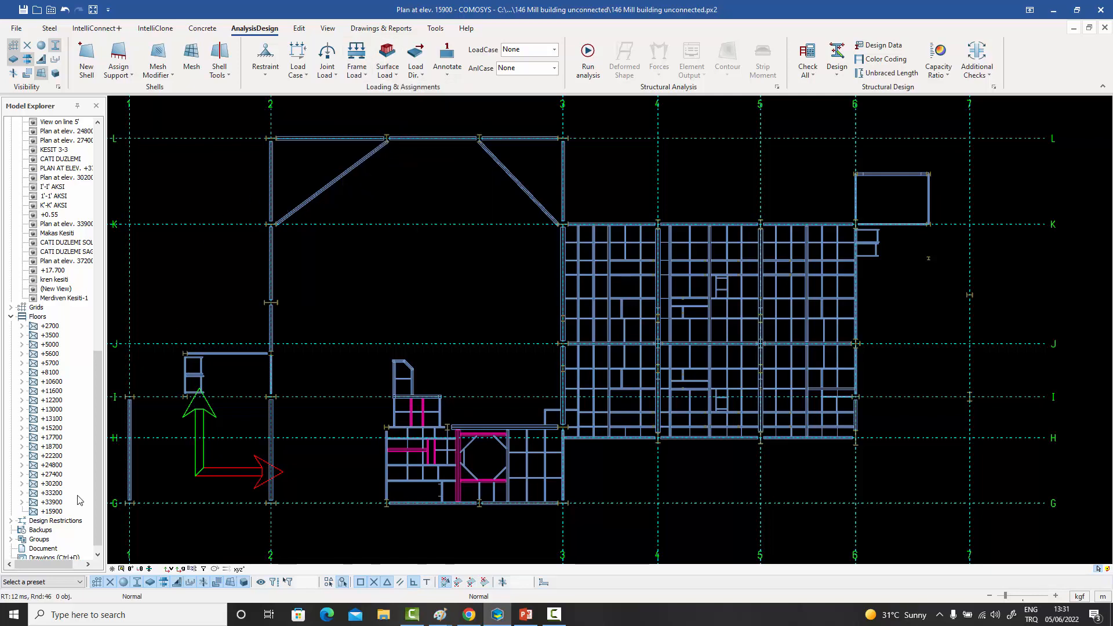
right_click(55, 512)
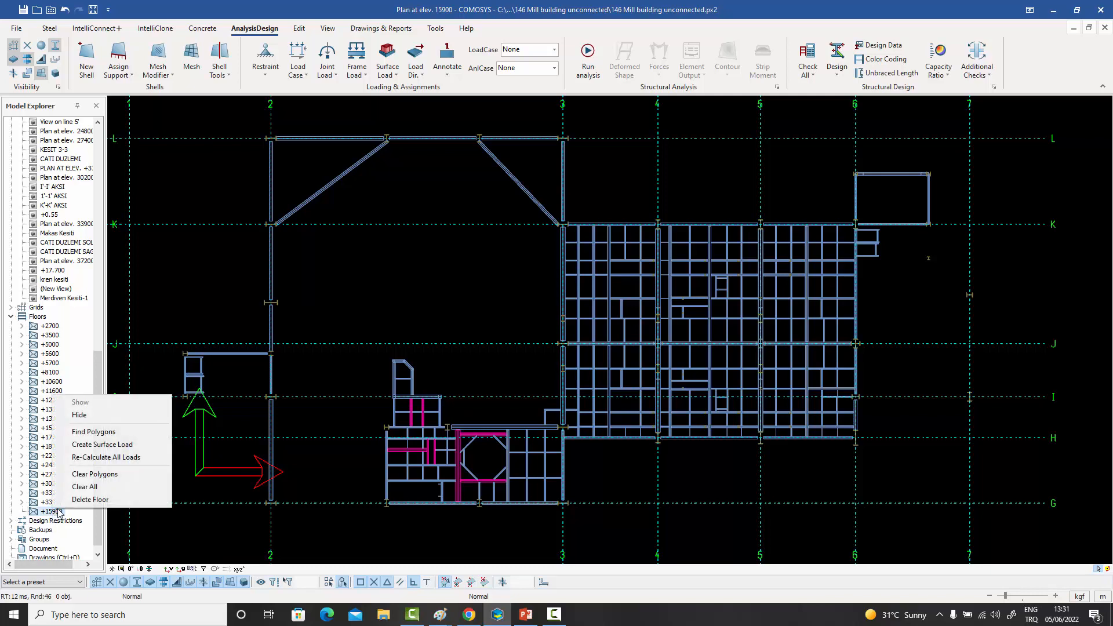
click(134, 426)
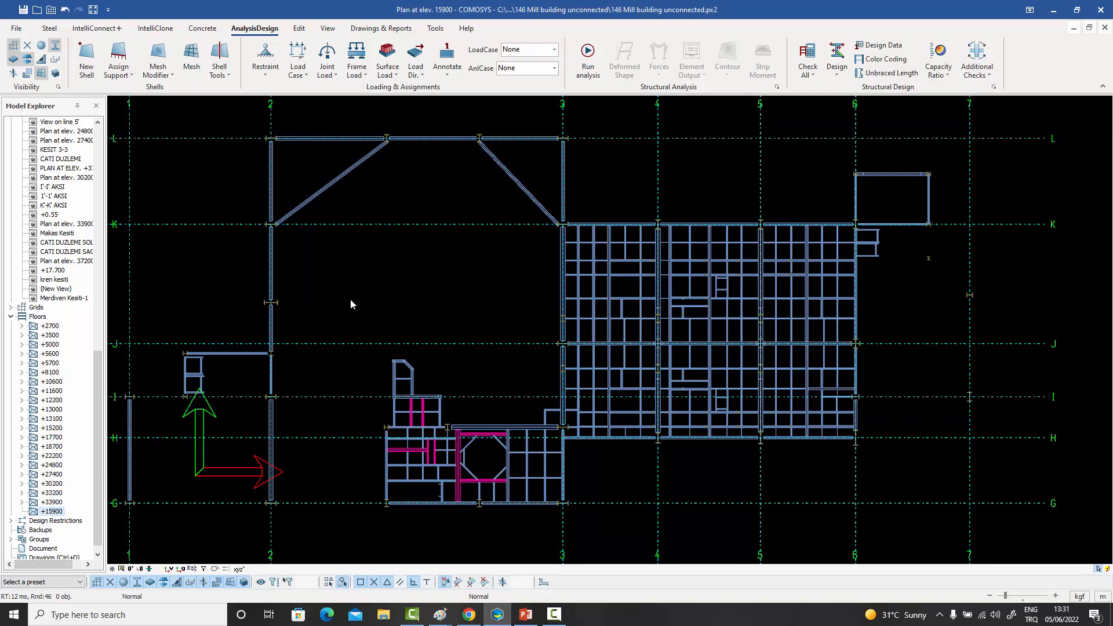
- Generate load transfer polygons over the plan at elevation 15900 and assign them to floor +15900
click(365, 75)
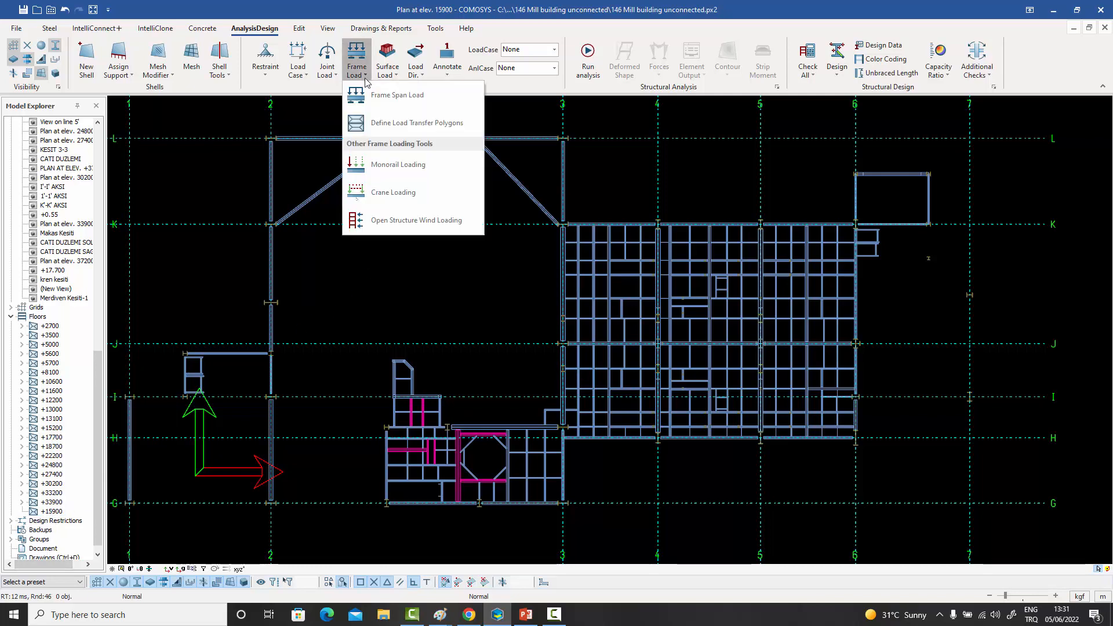
click(371, 123)
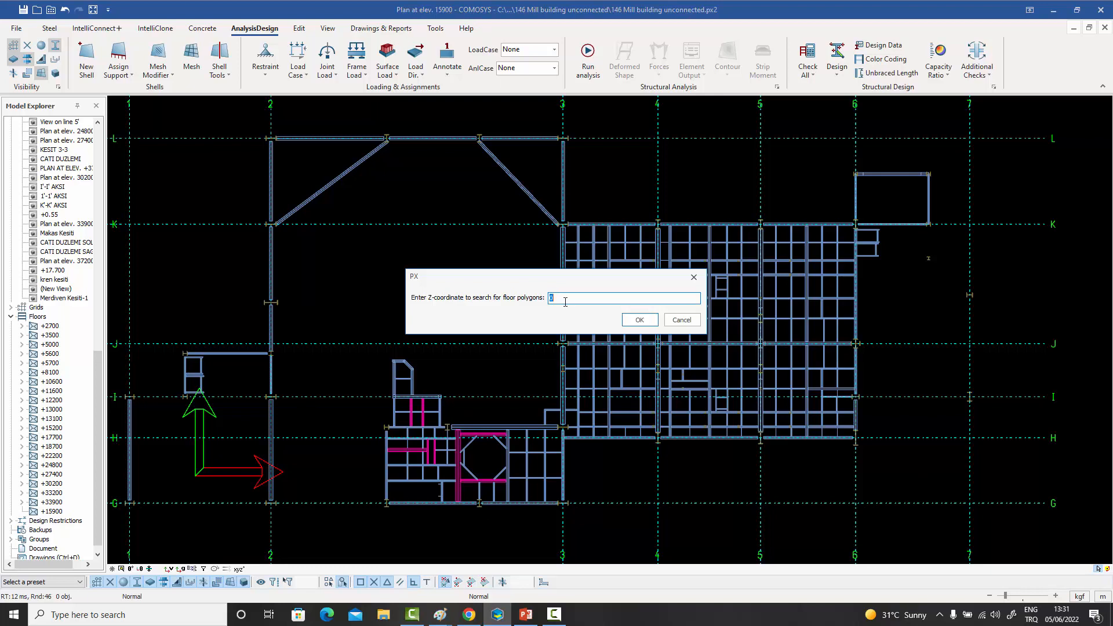
click(639, 320)
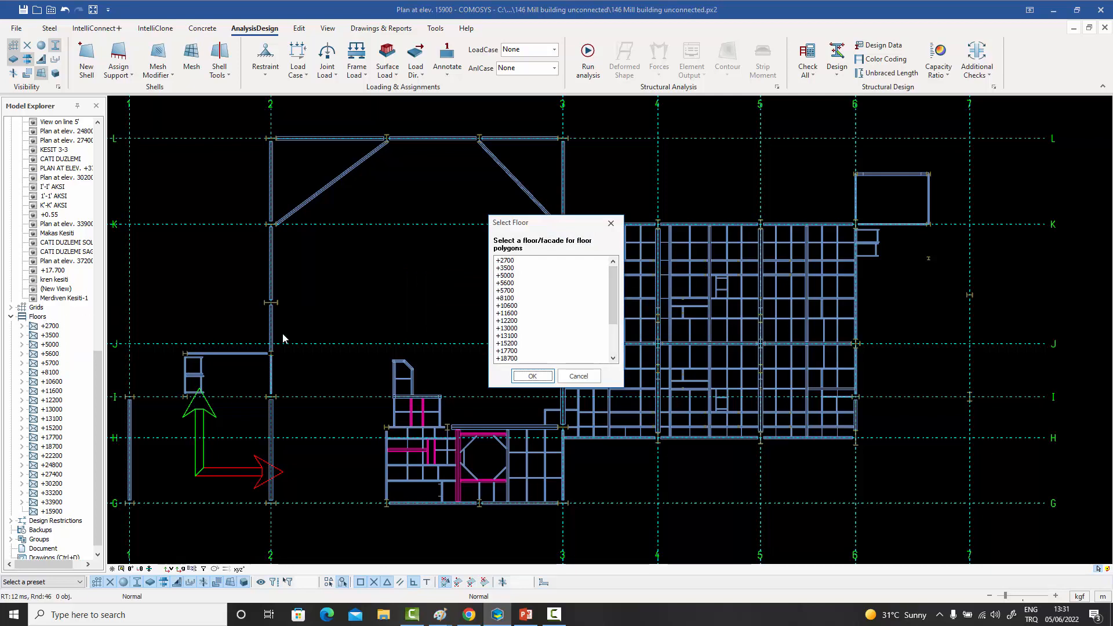
drag(613, 290, 610, 343)
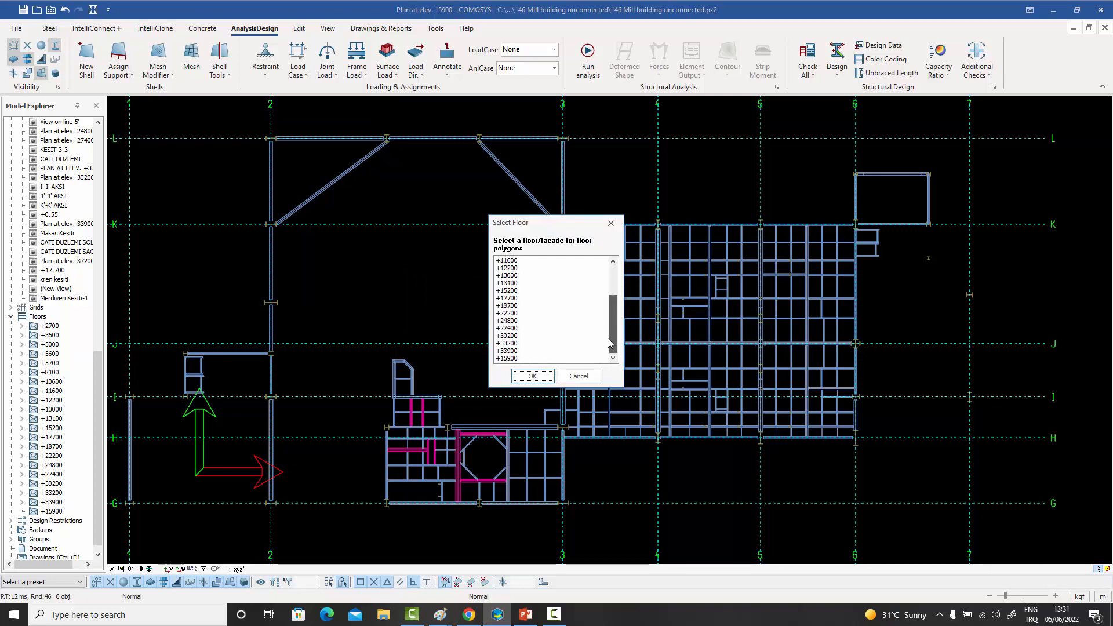
click(508, 358)
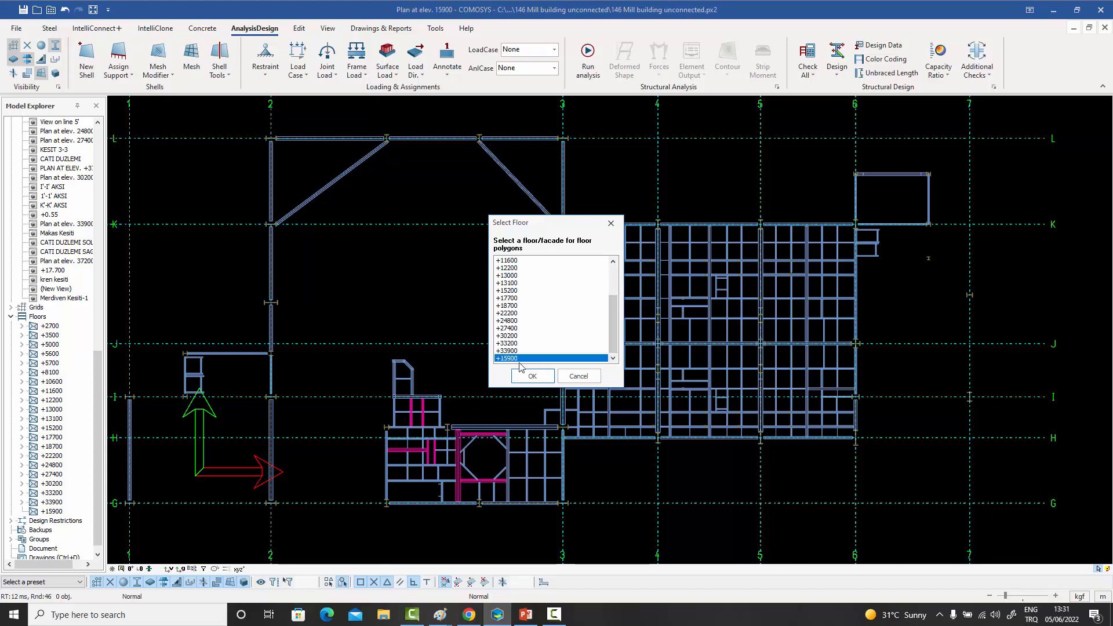
click(533, 376)
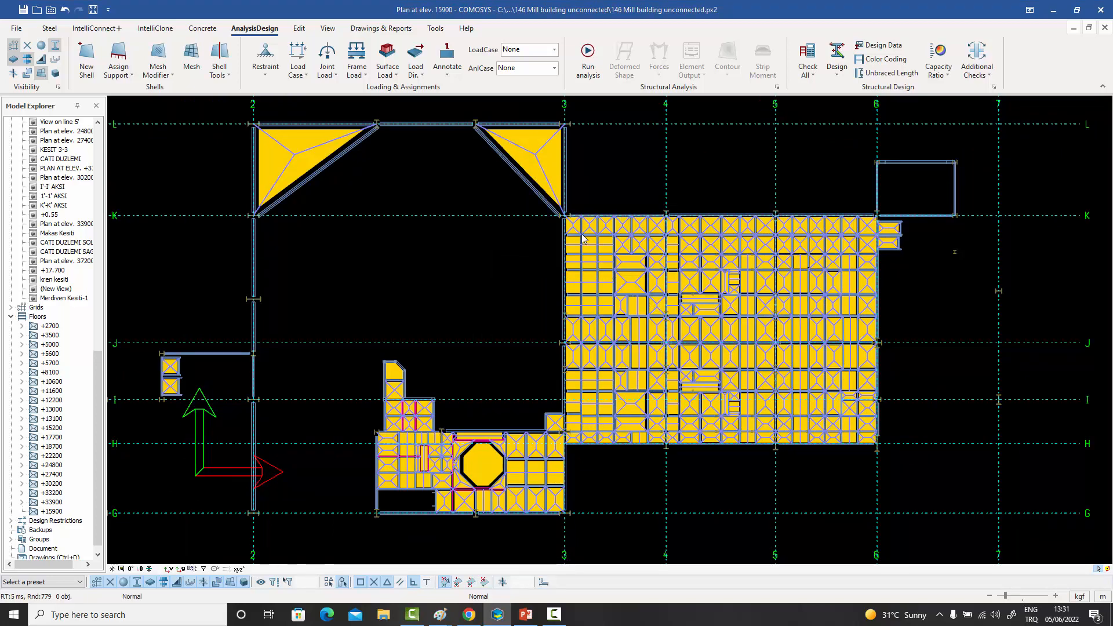
- Inspect individual load transfer polygons in the row along axis K starting at axis 3, and the overall polygon layout
scroll(581, 229, up, 4)
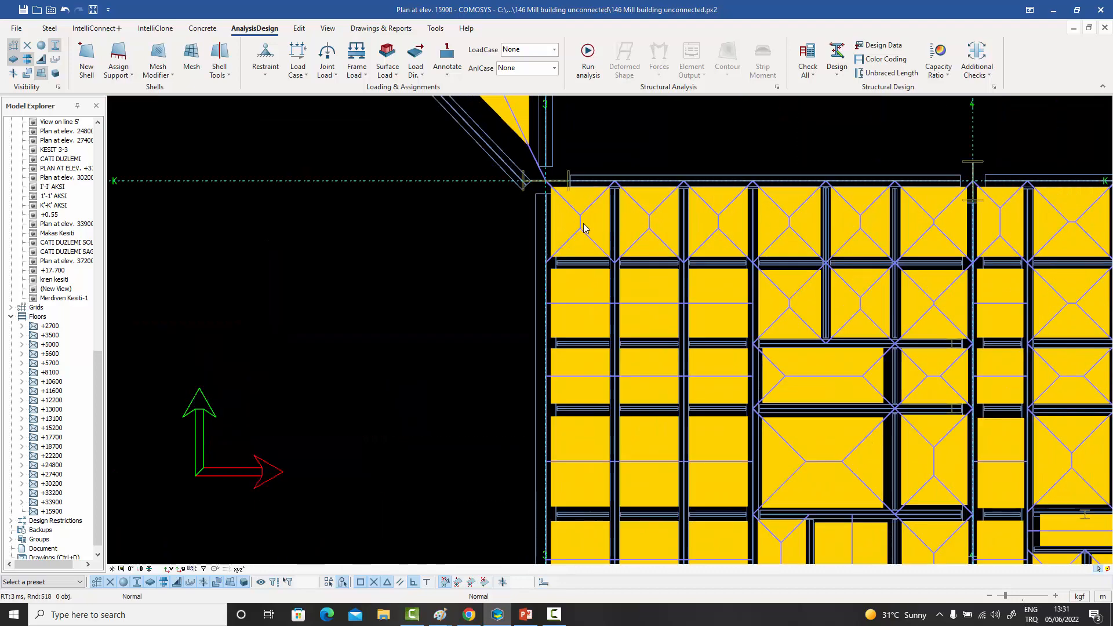
click(585, 226)
click(698, 226)
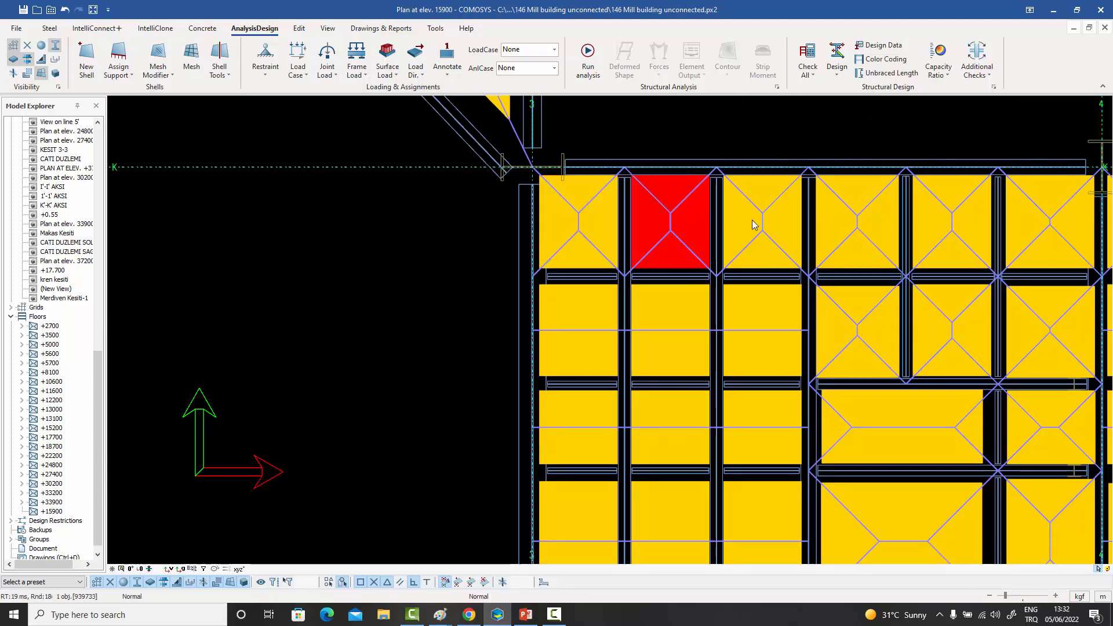
click(793, 238)
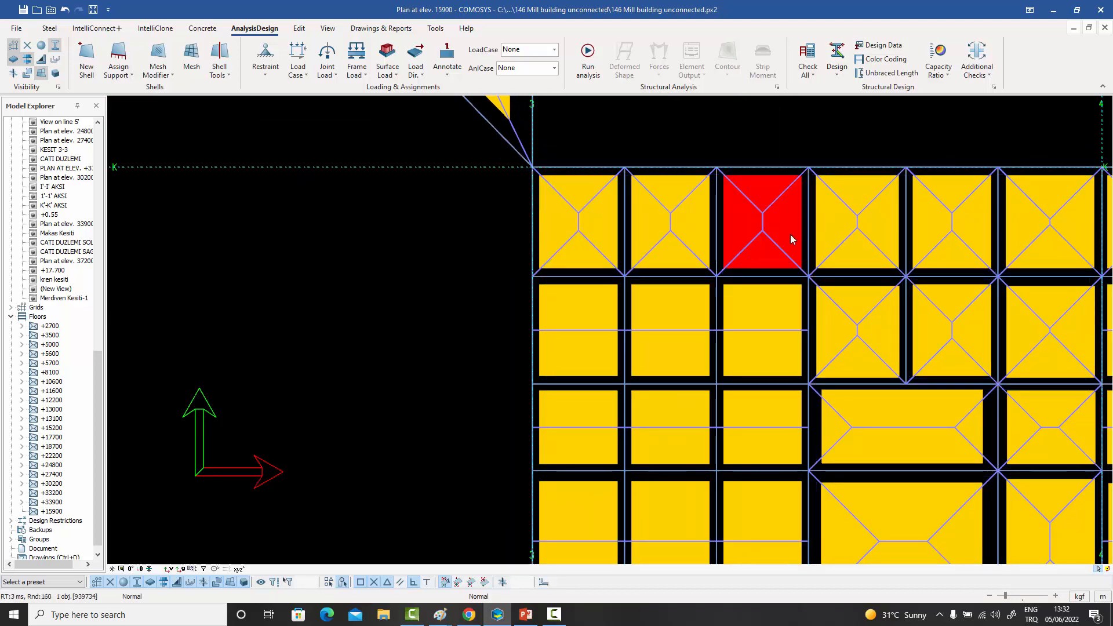
scroll(769, 239, down, 6)
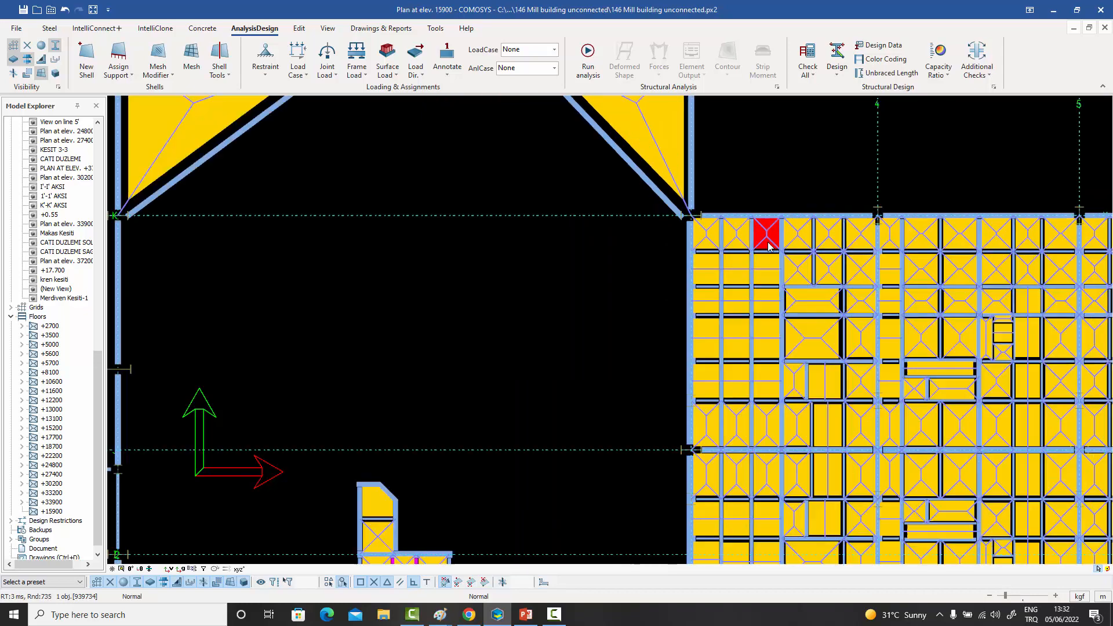
click(630, 292)
scroll(632, 319, down, 2)
middle_drag(679, 339, 635, 339)
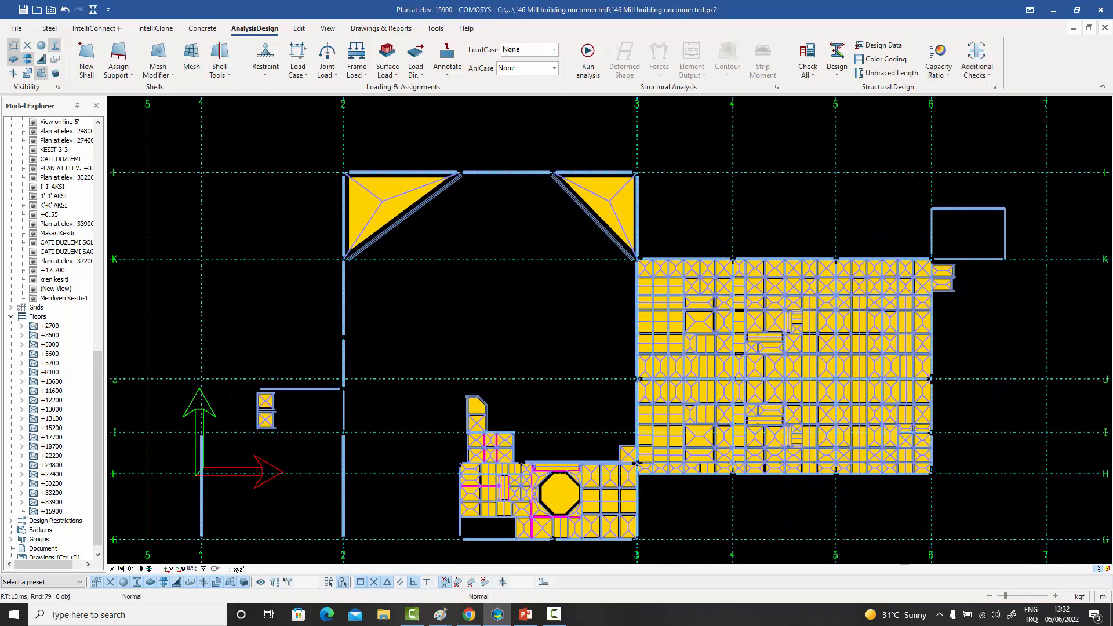
- Examine the one-way and two-way load distribution patterns of the polygons between axes 3 and 4, below axis K
scroll(675, 319, up, 5)
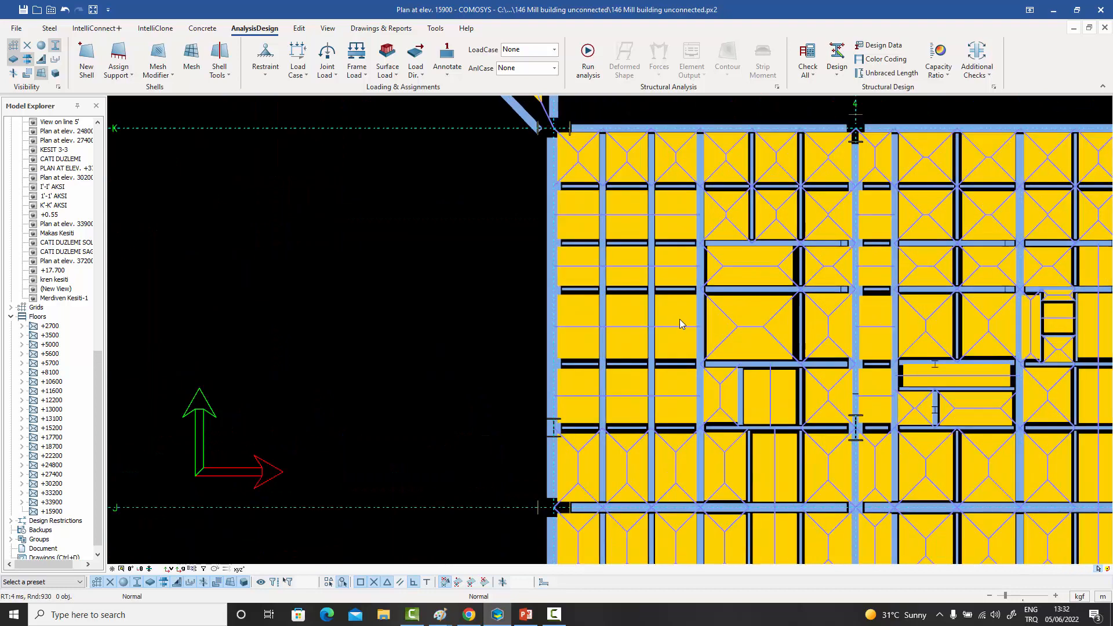
click(678, 325)
click(765, 330)
click(756, 273)
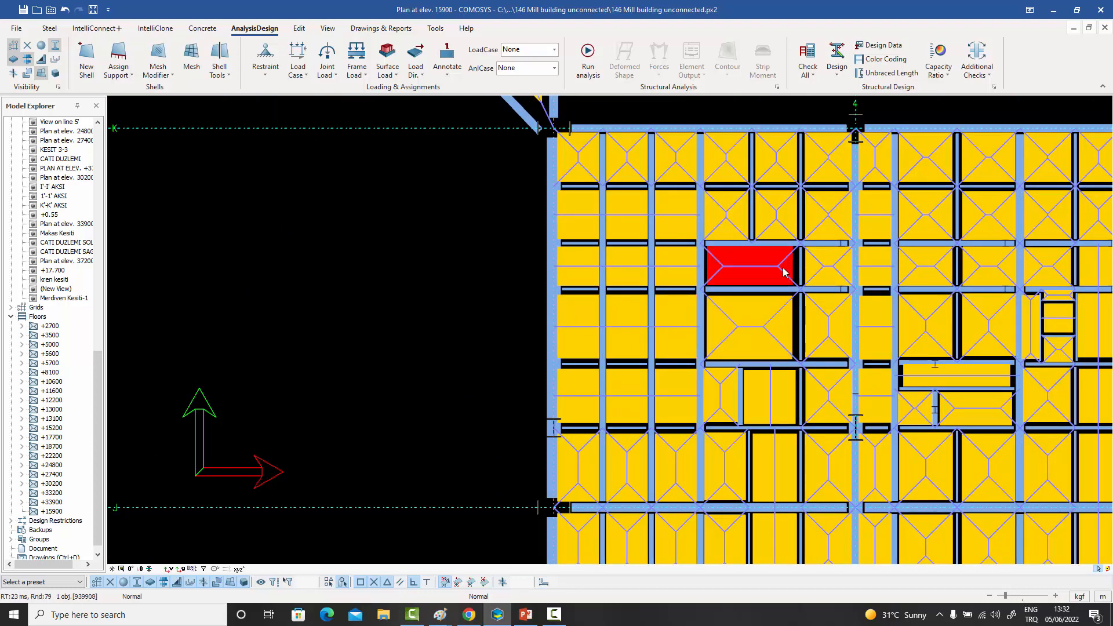
click(832, 269)
click(834, 326)
middle_drag(834, 326, 708, 327)
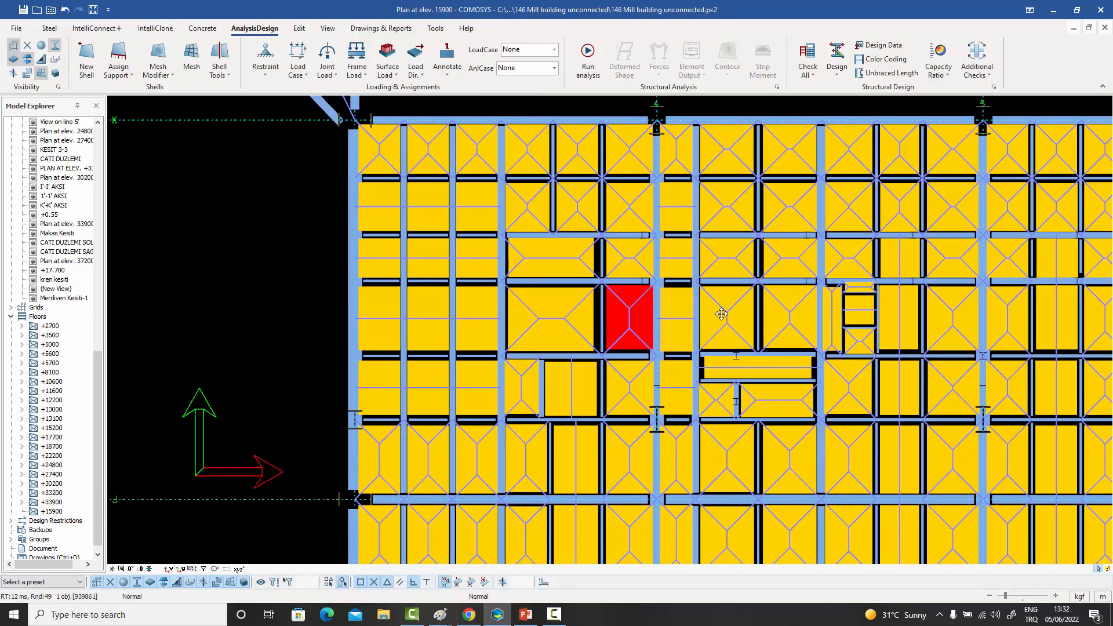
middle_drag(723, 313, 697, 317)
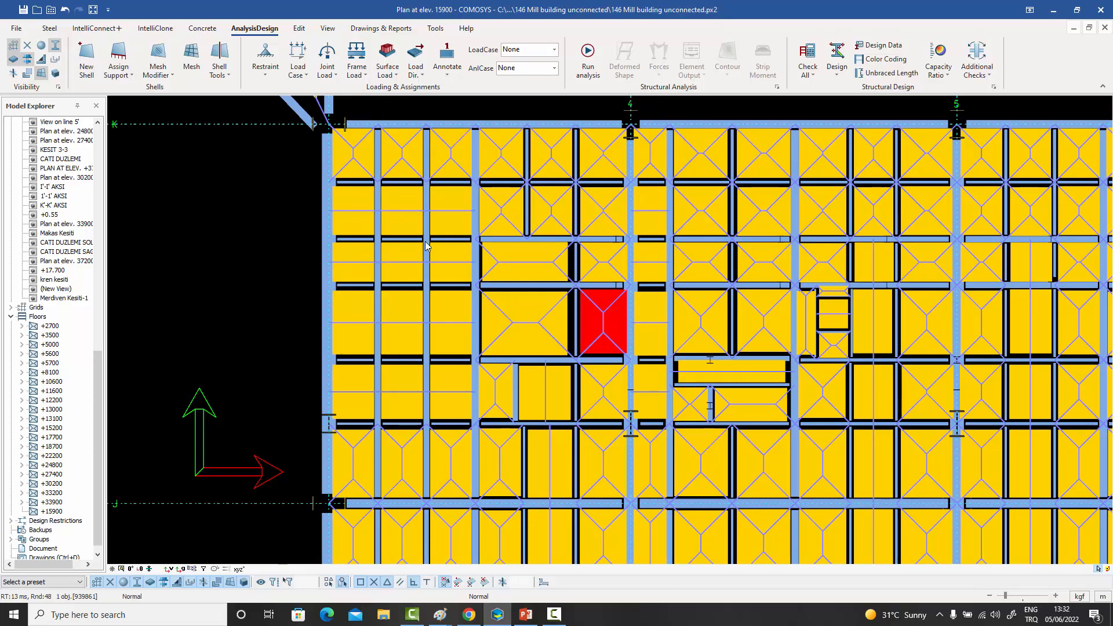
- Delete the octagonal load transfer polygon between axes G and H
scroll(425, 246, down, 2)
scroll(425, 245, down, 4)
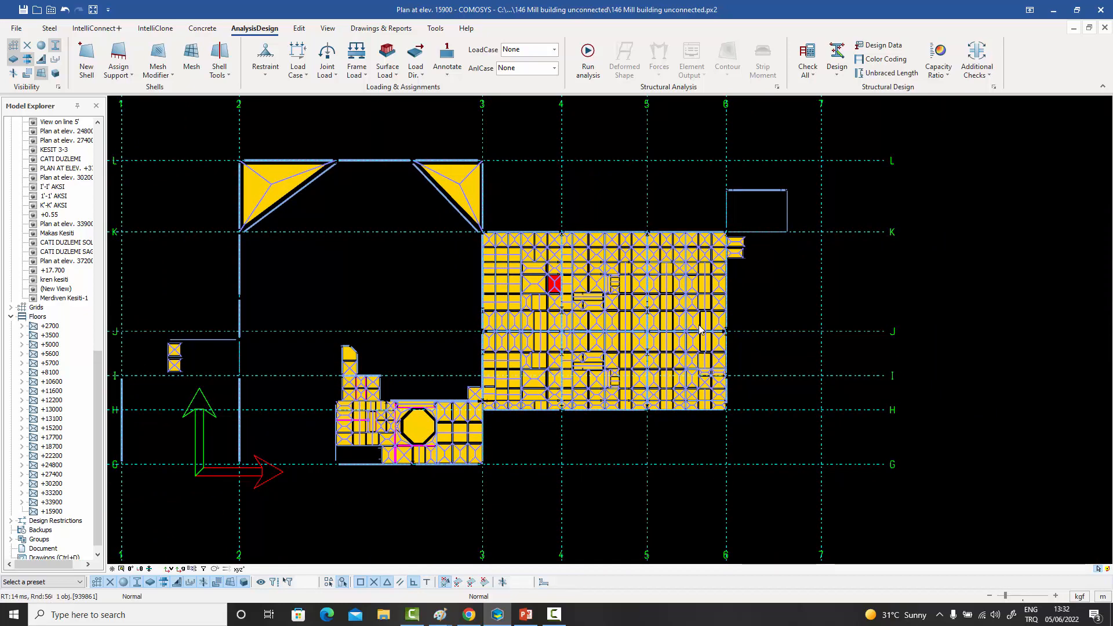
scroll(576, 316, up, 3)
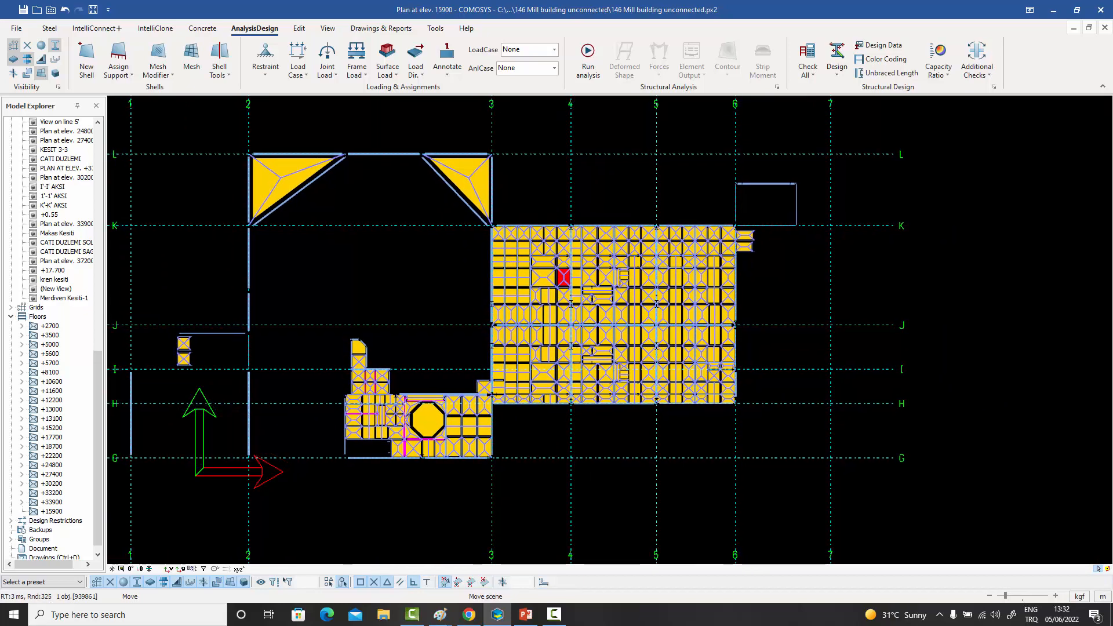
scroll(637, 267, down, 3)
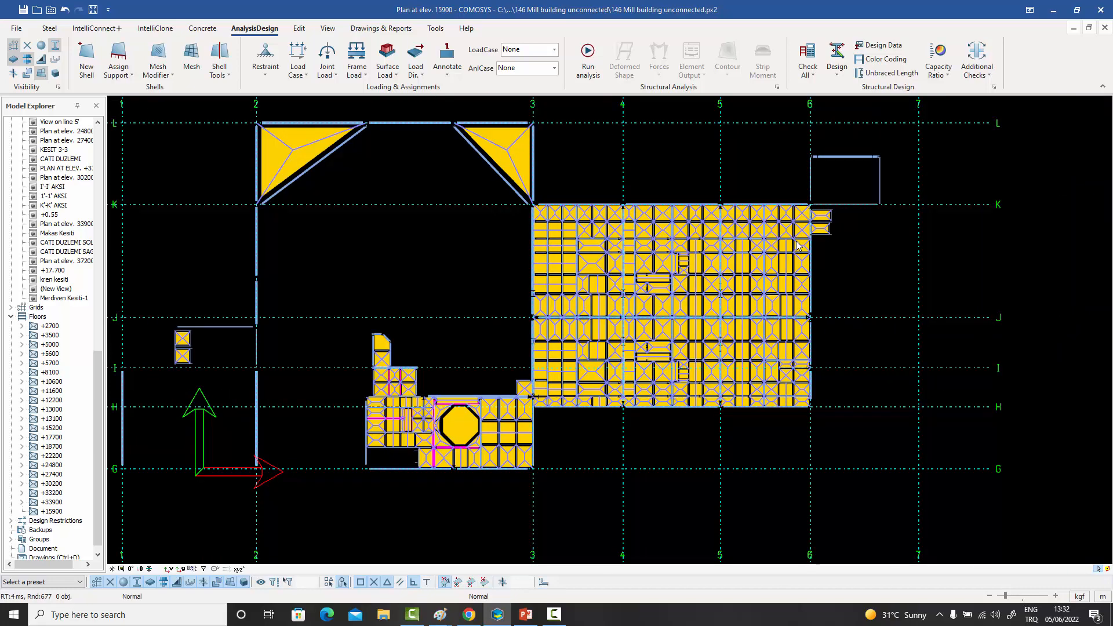
scroll(618, 392, up, 5)
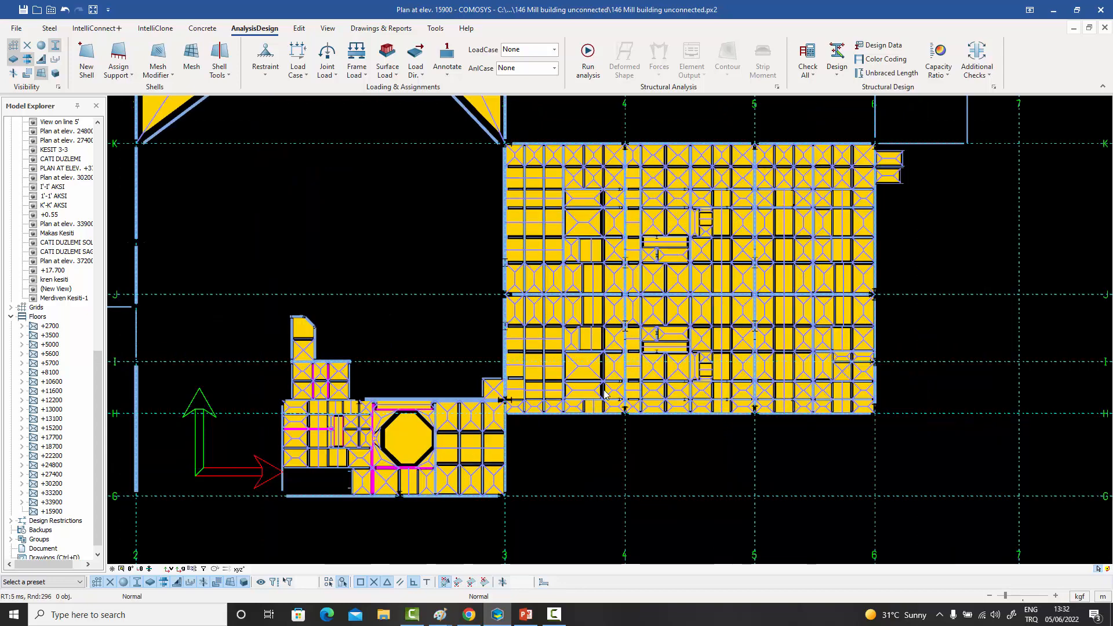
scroll(496, 374, up, 2)
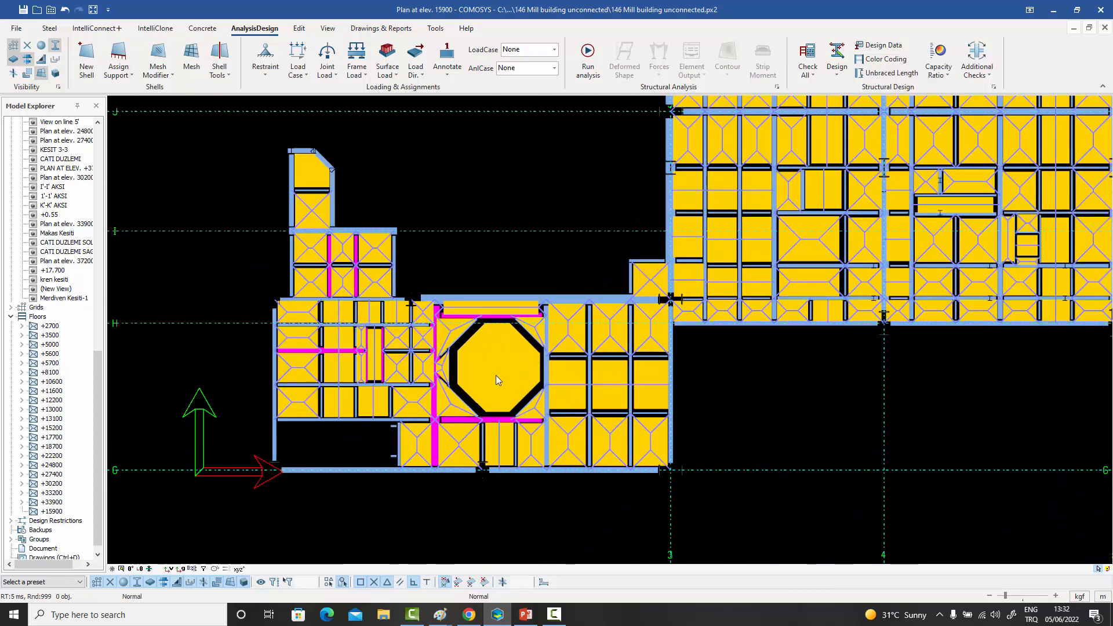
click(496, 374)
key(Delete)
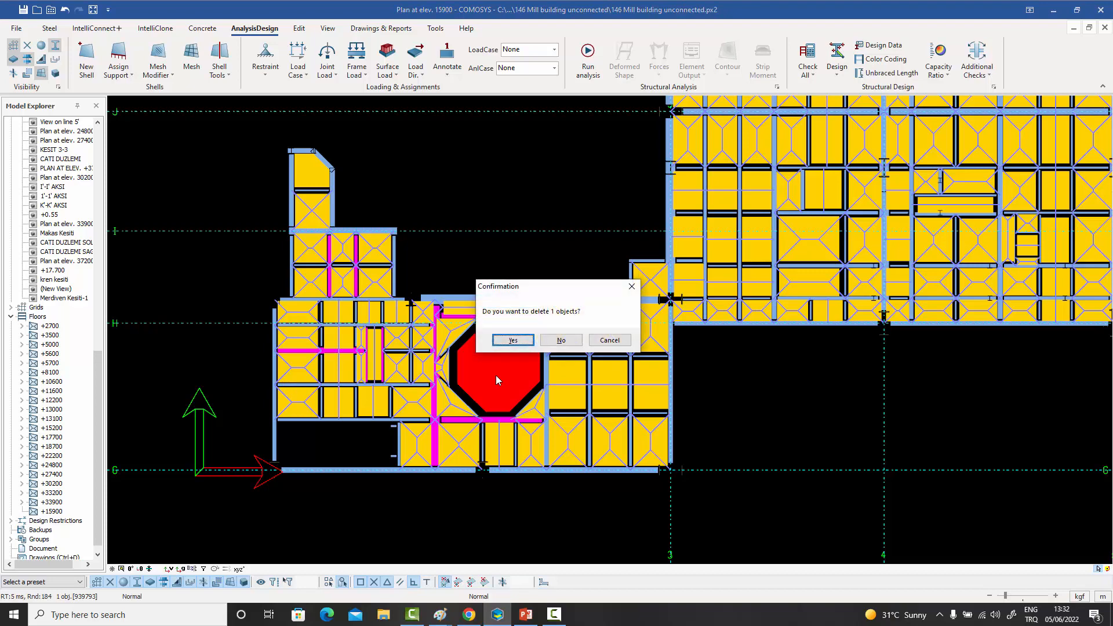
click(522, 339)
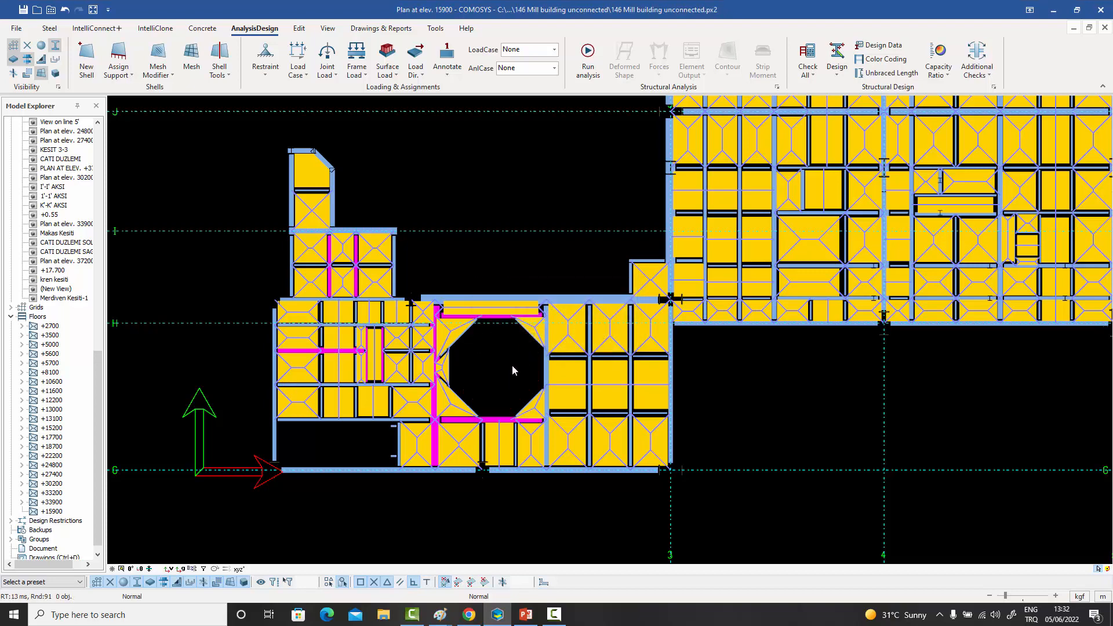
- Delete the large rectangular load transfer polygon at axis I between axes 3 and 4
middle_drag(540, 370, 464, 374)
middle_drag(667, 333, 567, 379)
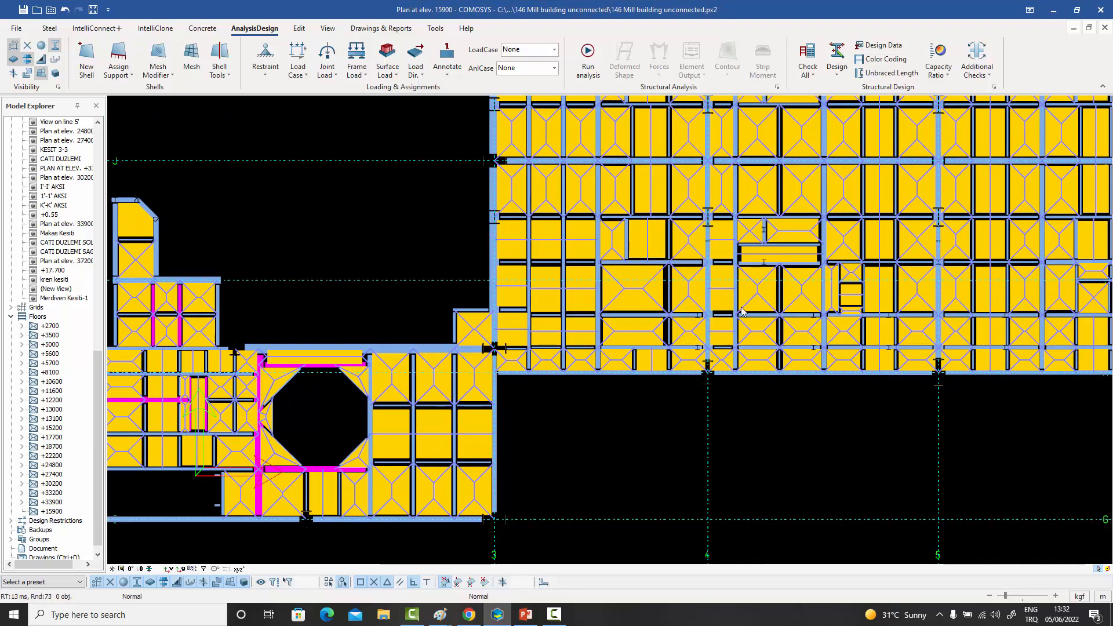
click(635, 298)
key(Delete)
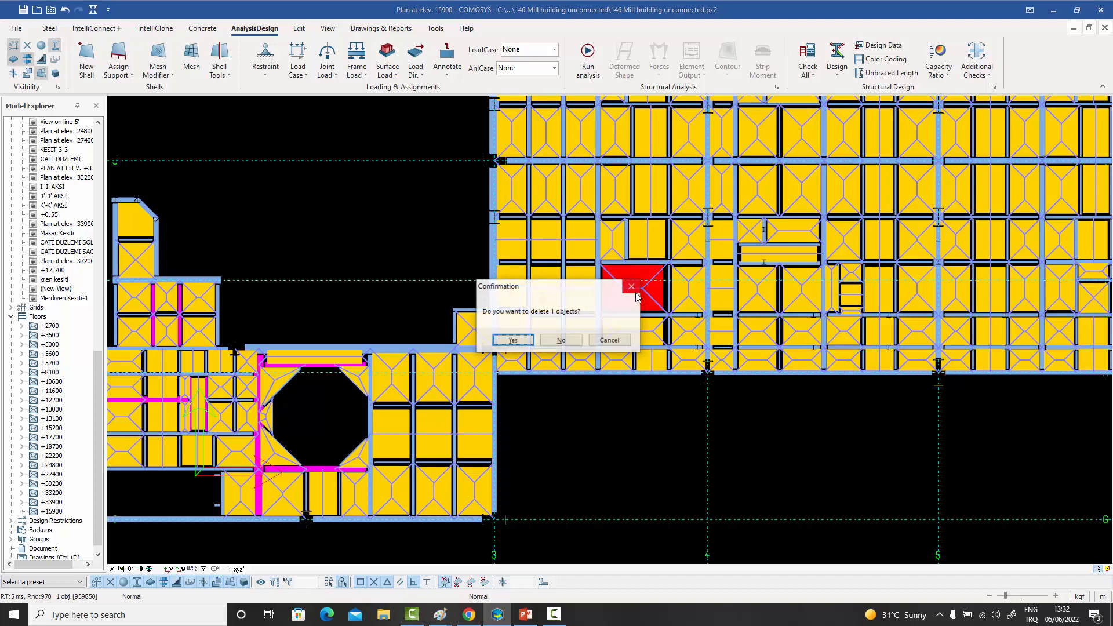
click(513, 342)
- Delete the small opening's load transfer polygon between axes 4 and 5, in the bay between axes J and K
scroll(558, 359, down, 5)
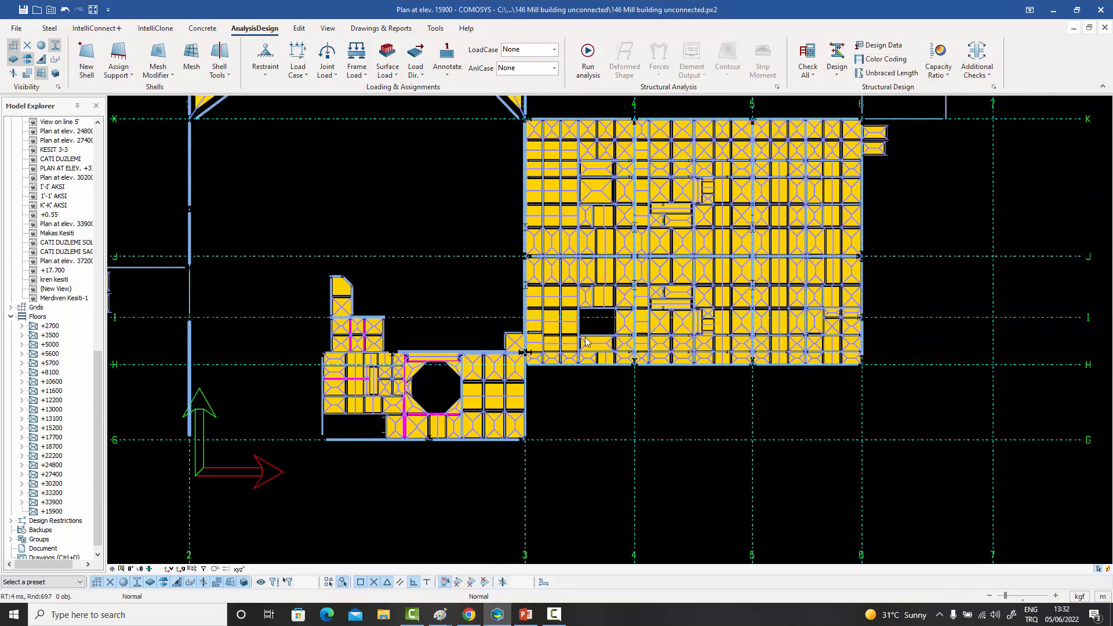
scroll(669, 262, up, 8)
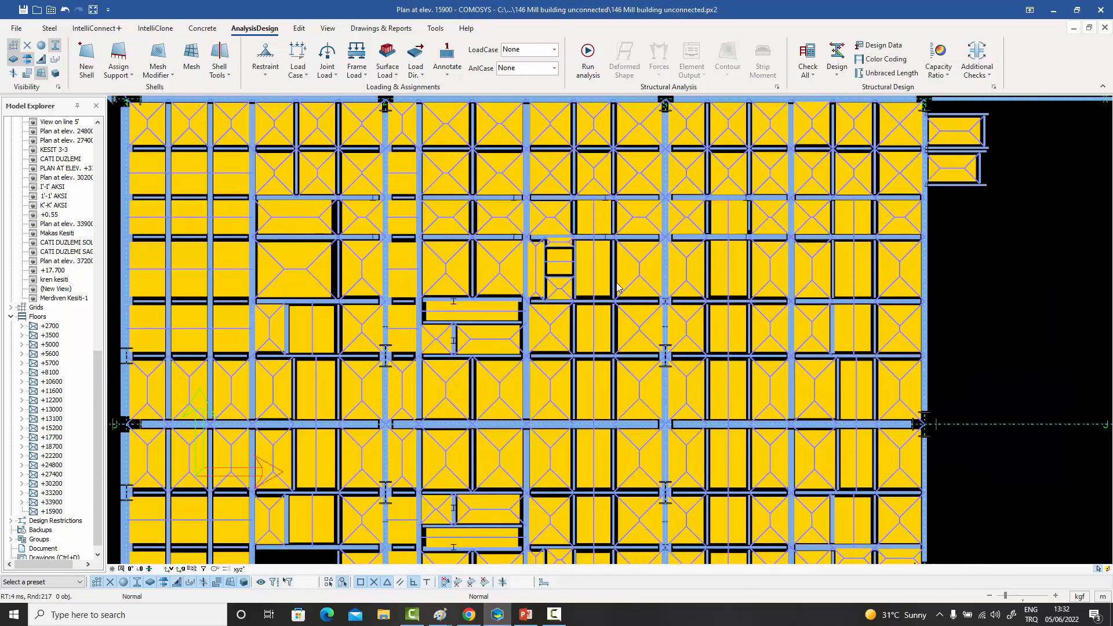
click(566, 268)
key(Delete)
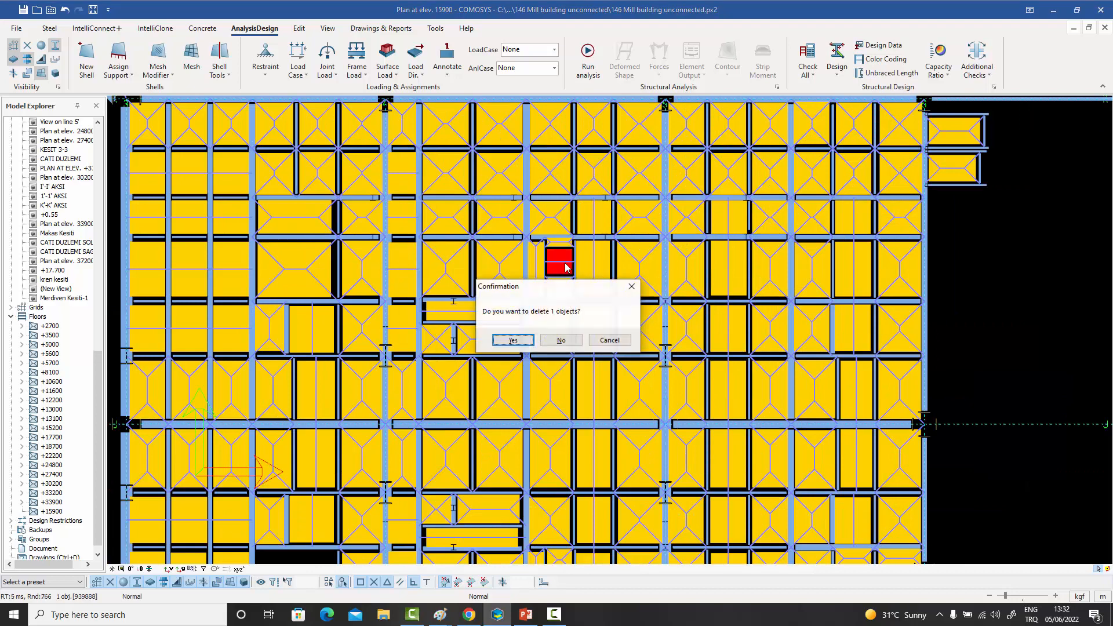
click(512, 343)
scroll(623, 281, down, 2)
scroll(623, 281, down, 4)
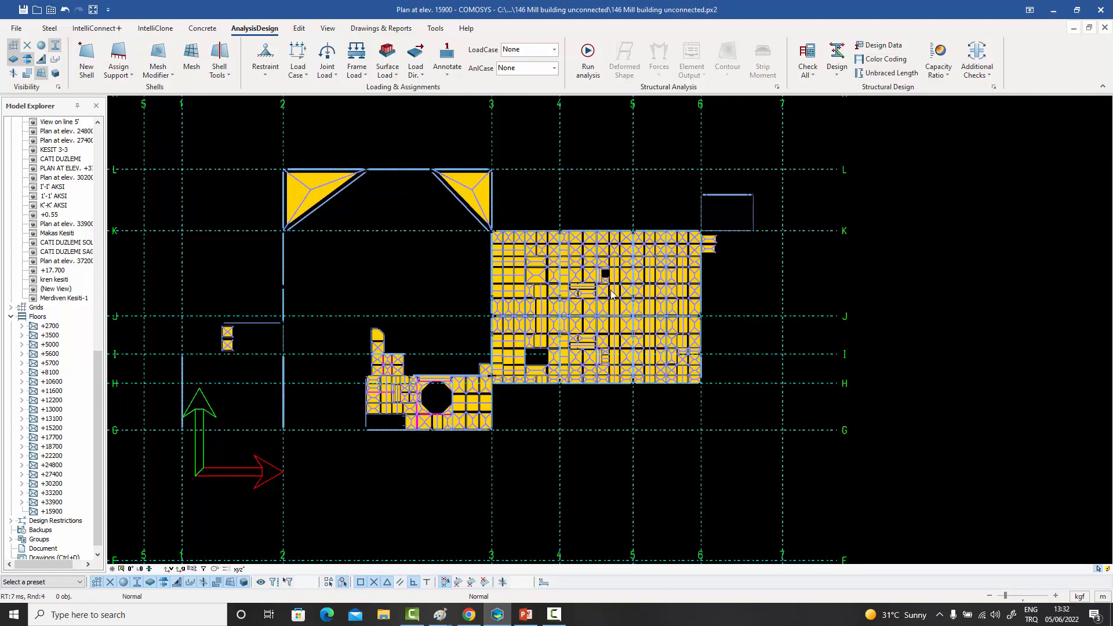
middle_drag(612, 293, 642, 306)
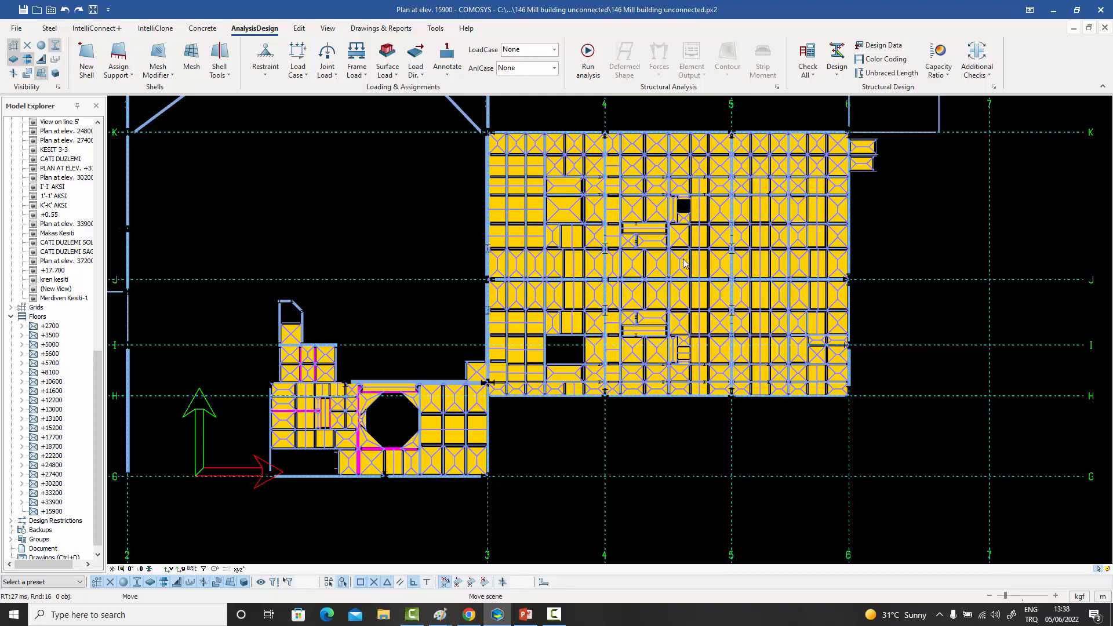
middle_drag(681, 255, 683, 265)
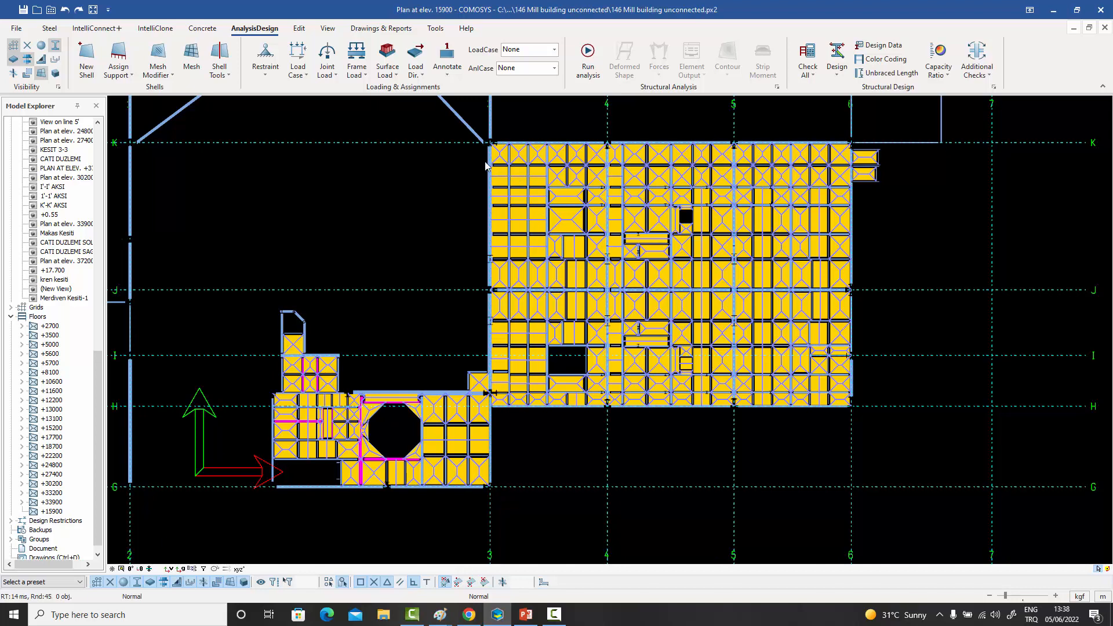
drag(483, 162, 556, 241)
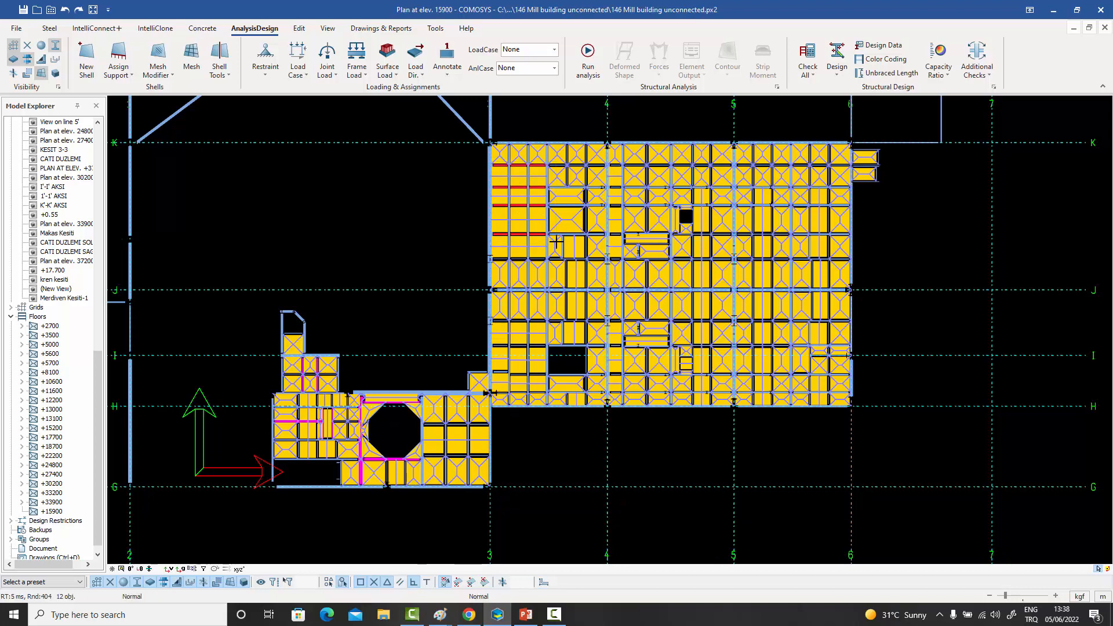
click(563, 252)
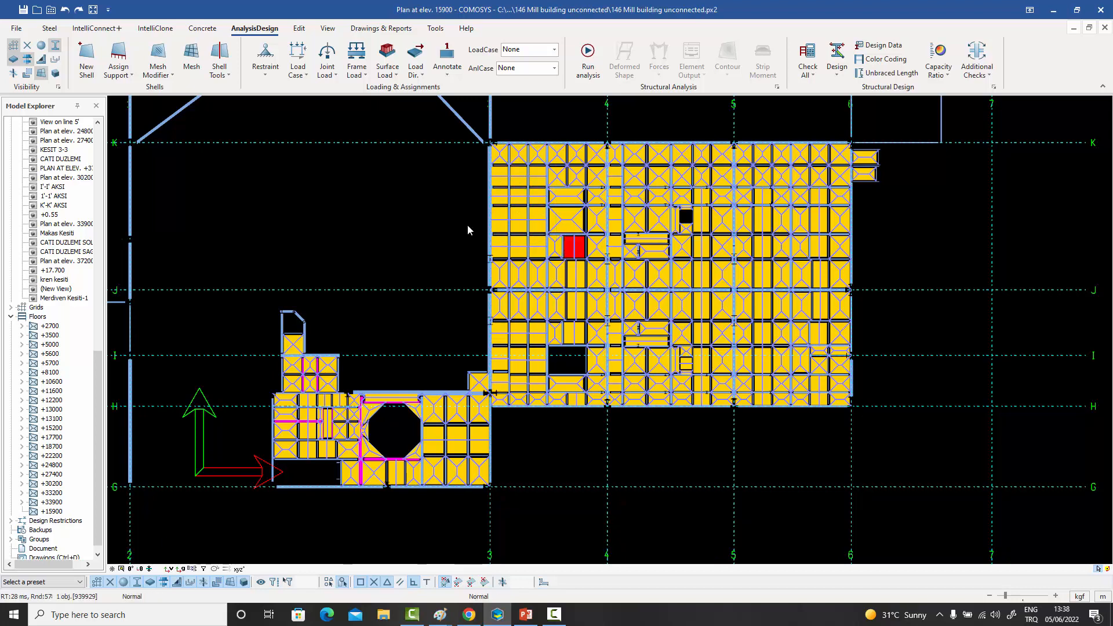
key(Escape)
- Set the load distribution method to Two Way for the block of floor polygons next to axis 3, between axes J and K
drag(569, 254, 472, 166)
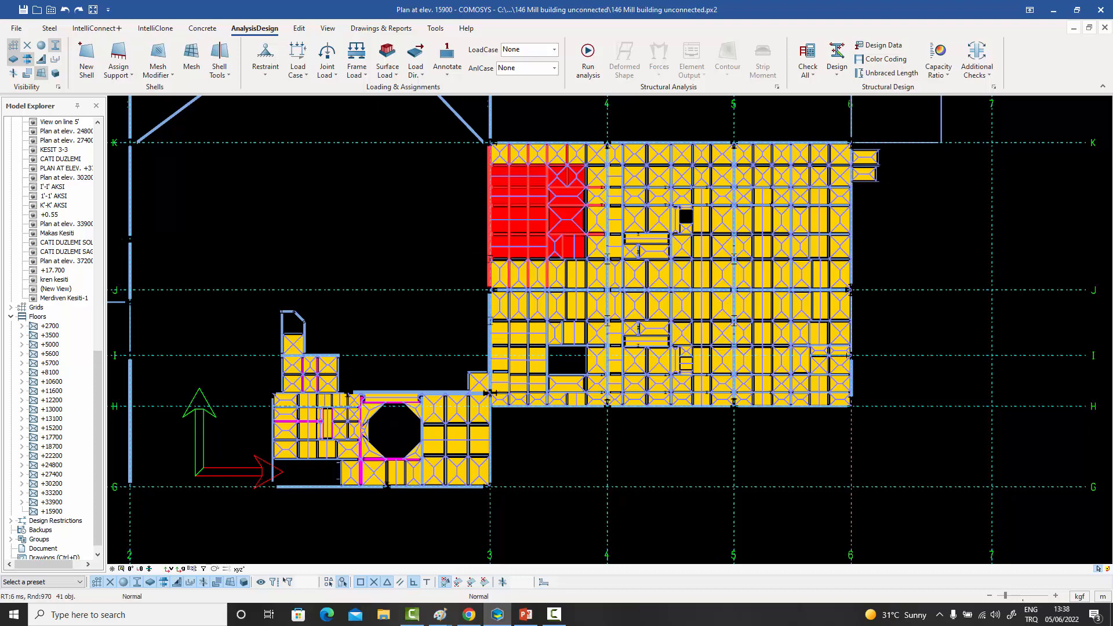
double_click(485, 215)
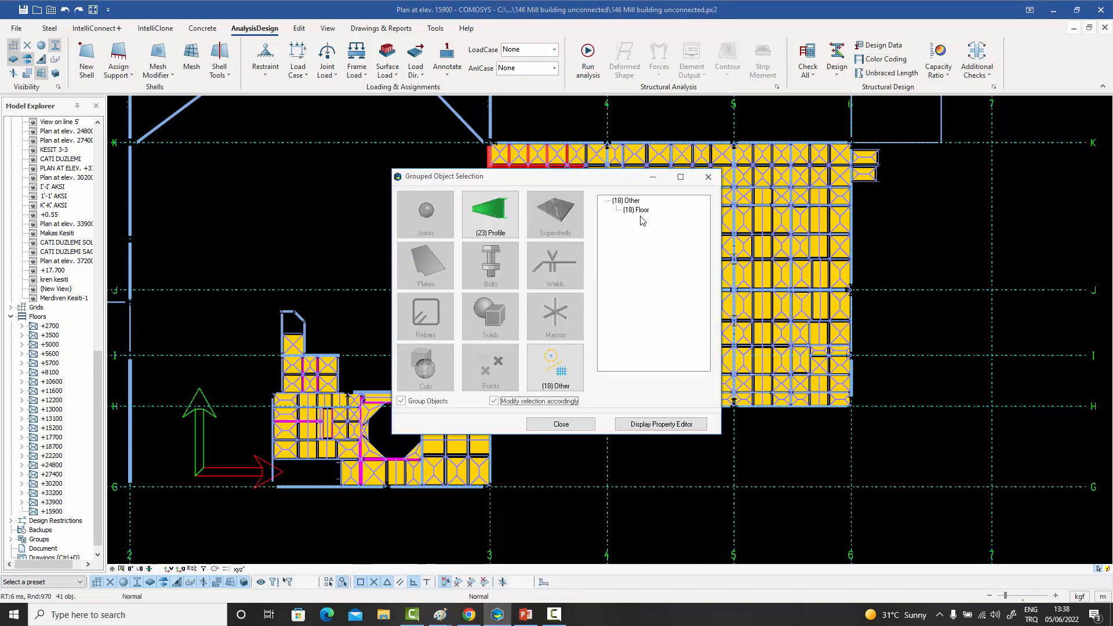
double_click(640, 211)
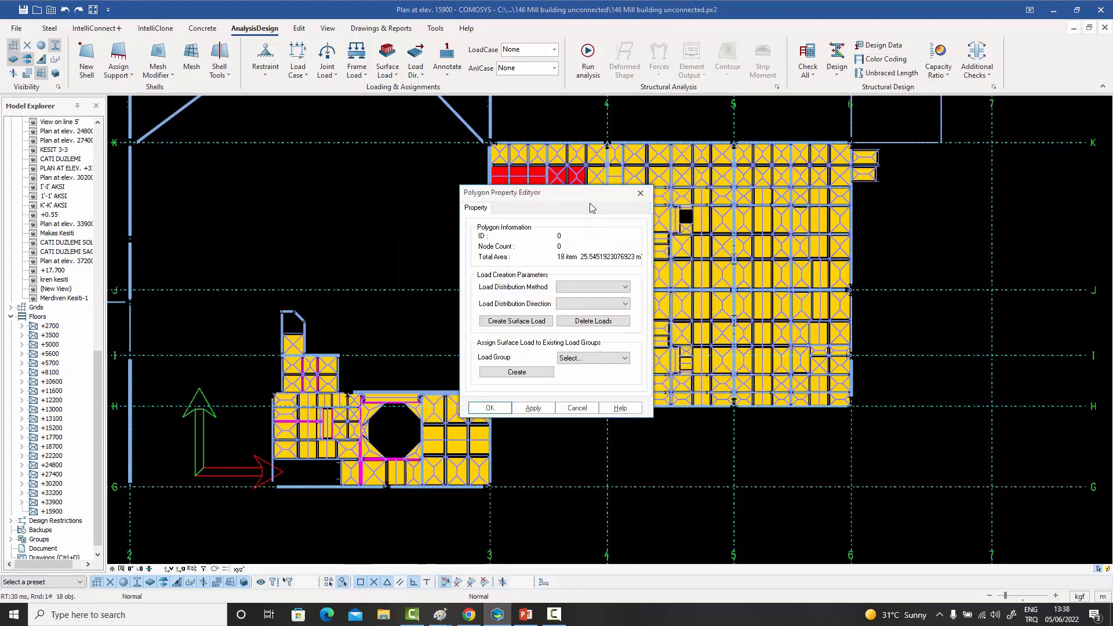
drag(610, 193, 845, 151)
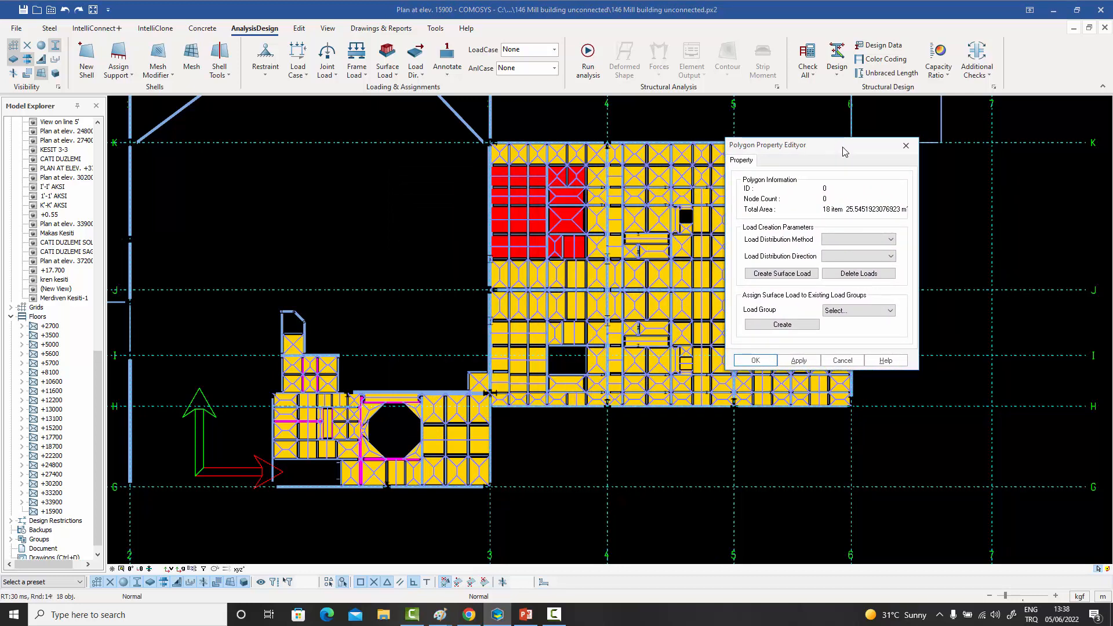
click(850, 239)
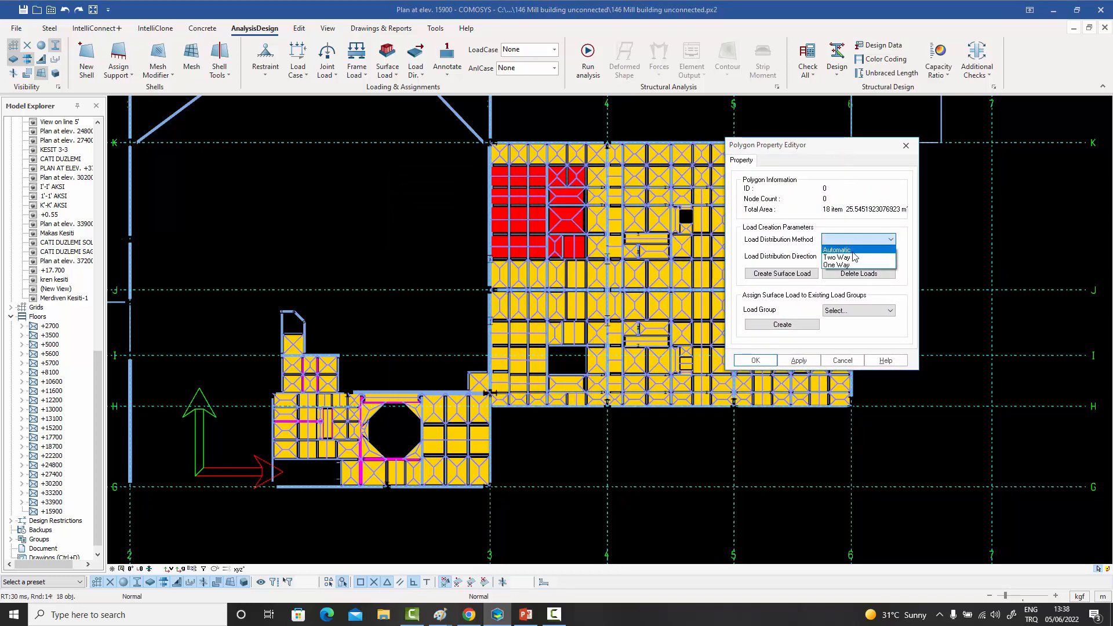
click(852, 257)
click(752, 360)
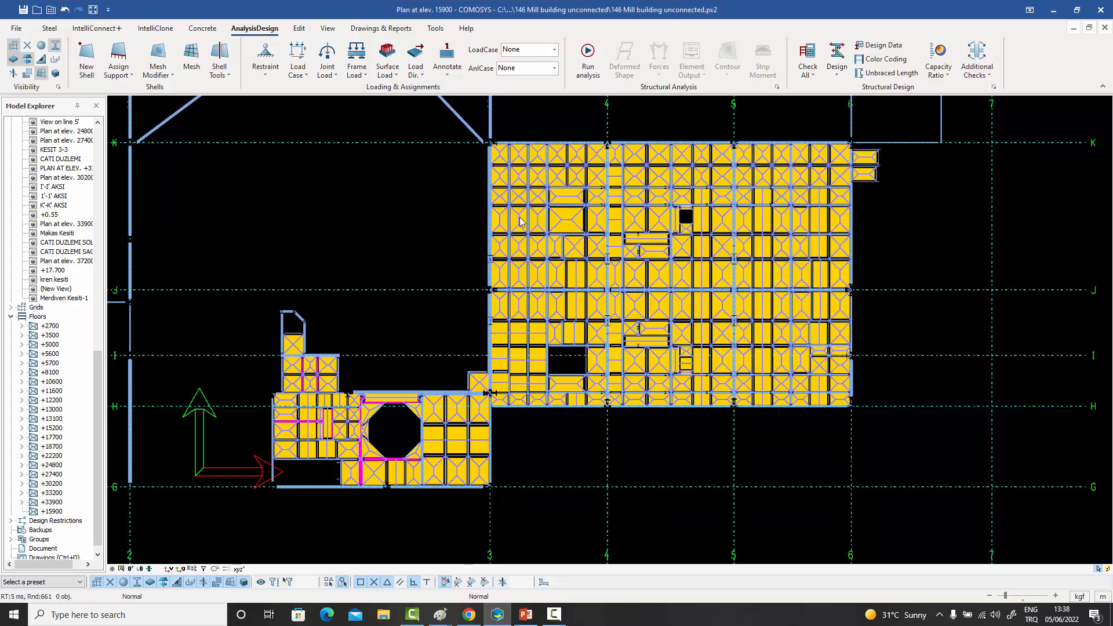
- Start a surface load for floor +15900 with load case Live Load and direction Global Z
drag(909, 528, 283, 117)
key(Escape)
click(51, 512)
right_click(51, 511)
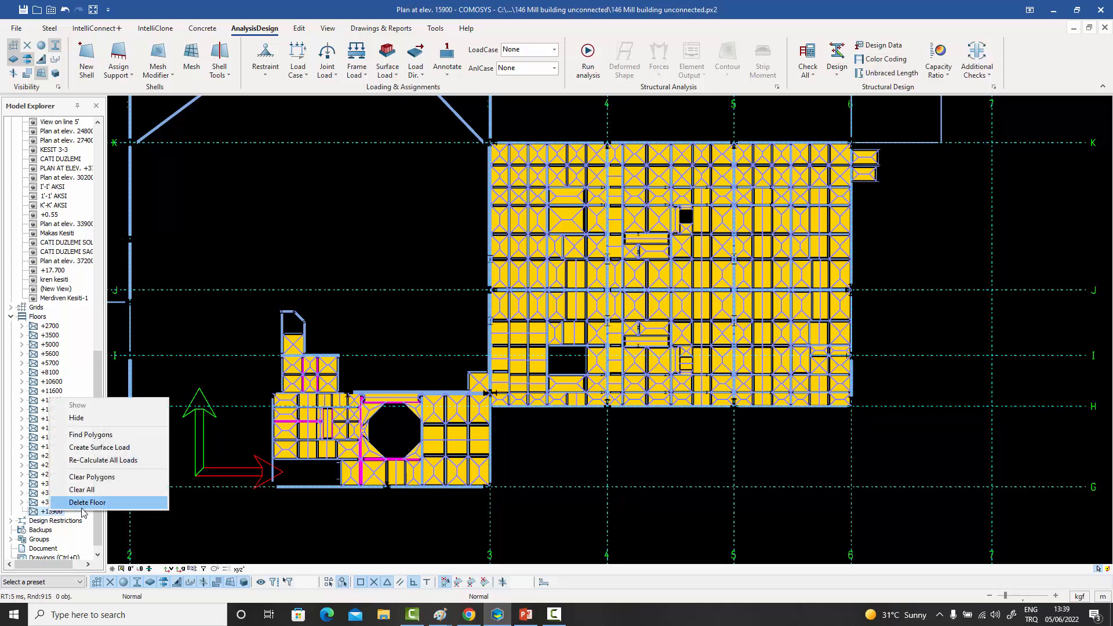
click(110, 447)
drag(536, 222, 883, 141)
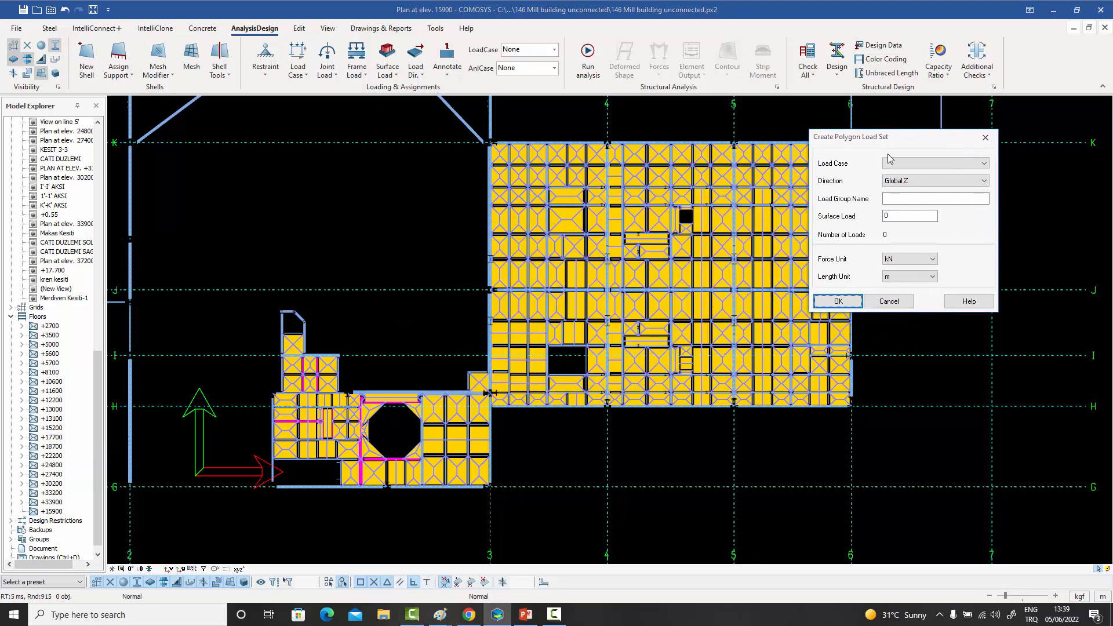
click(916, 164)
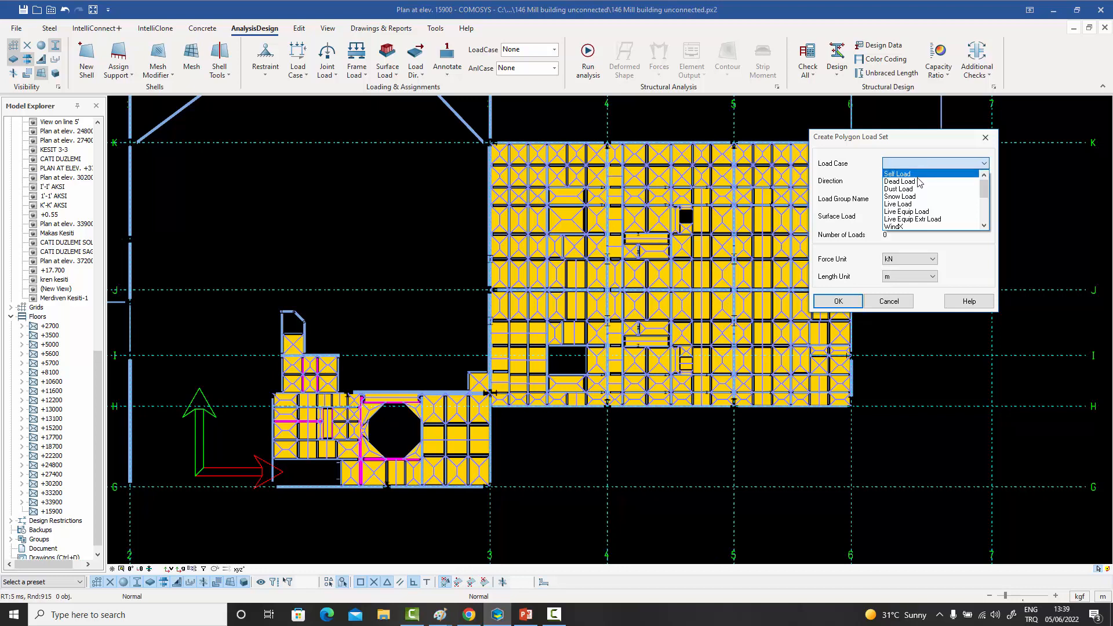
click(915, 203)
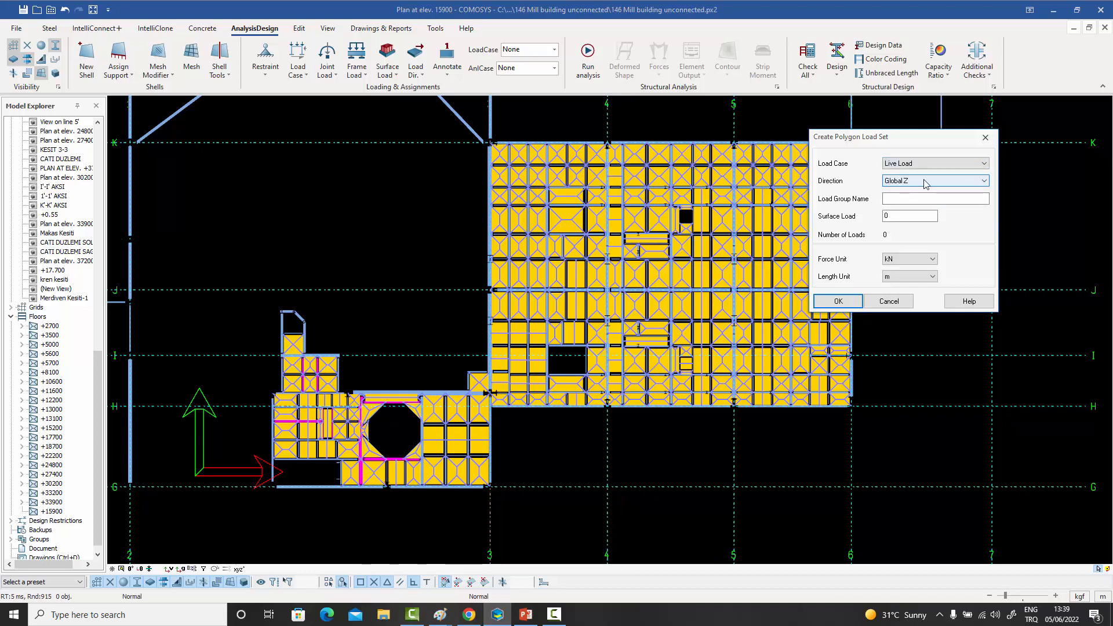
click(928, 182)
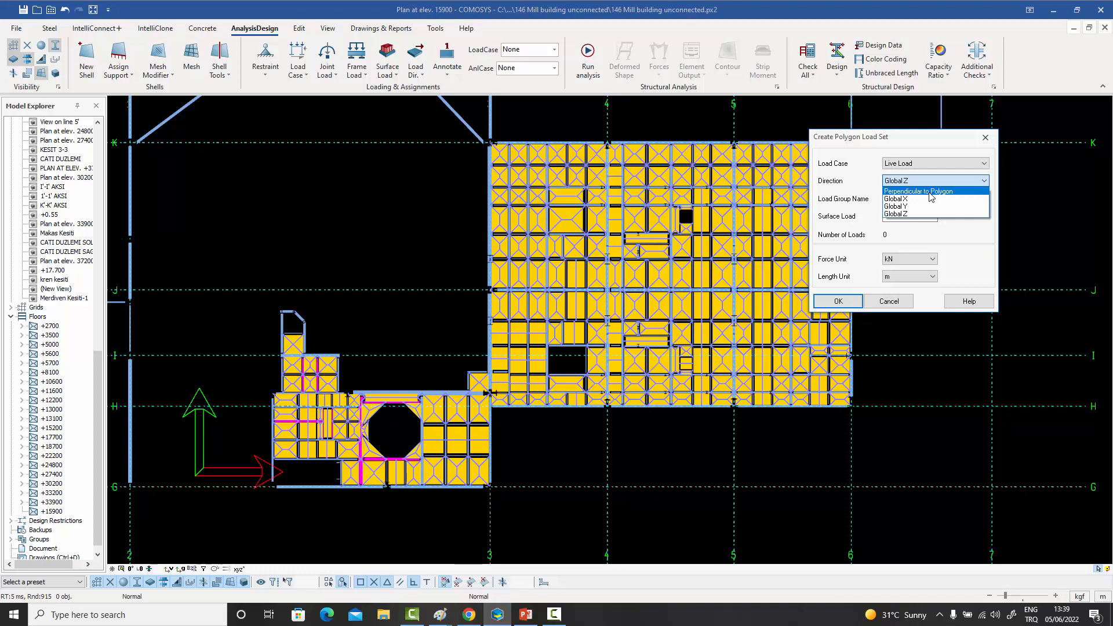
click(908, 214)
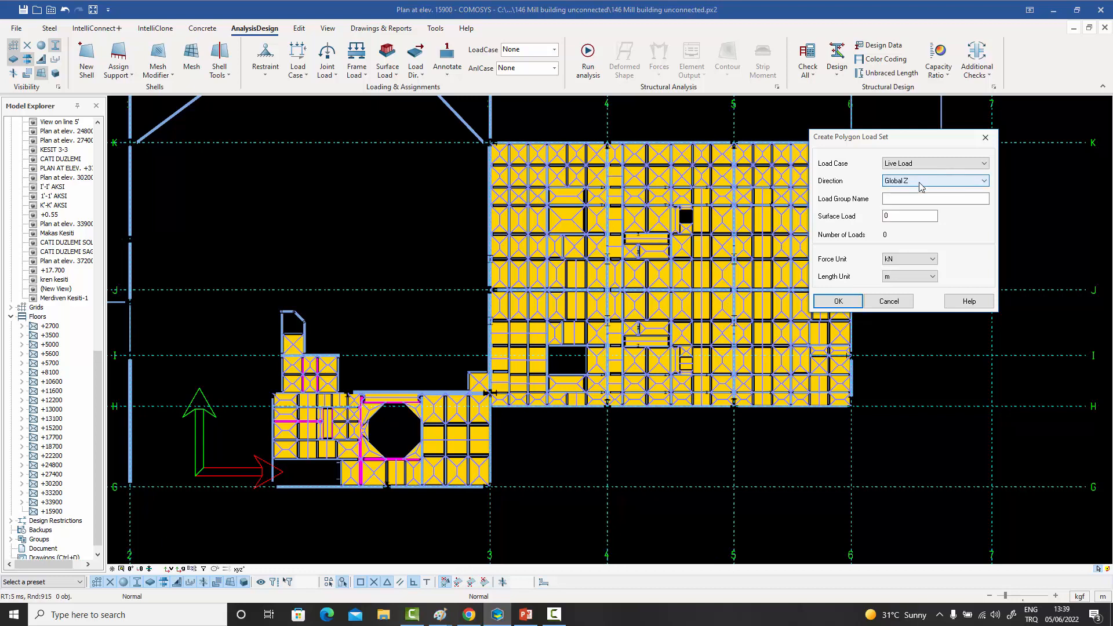
- Name the load group Live Load, set the surface load to -5 in kN and m, and create it
click(929, 198)
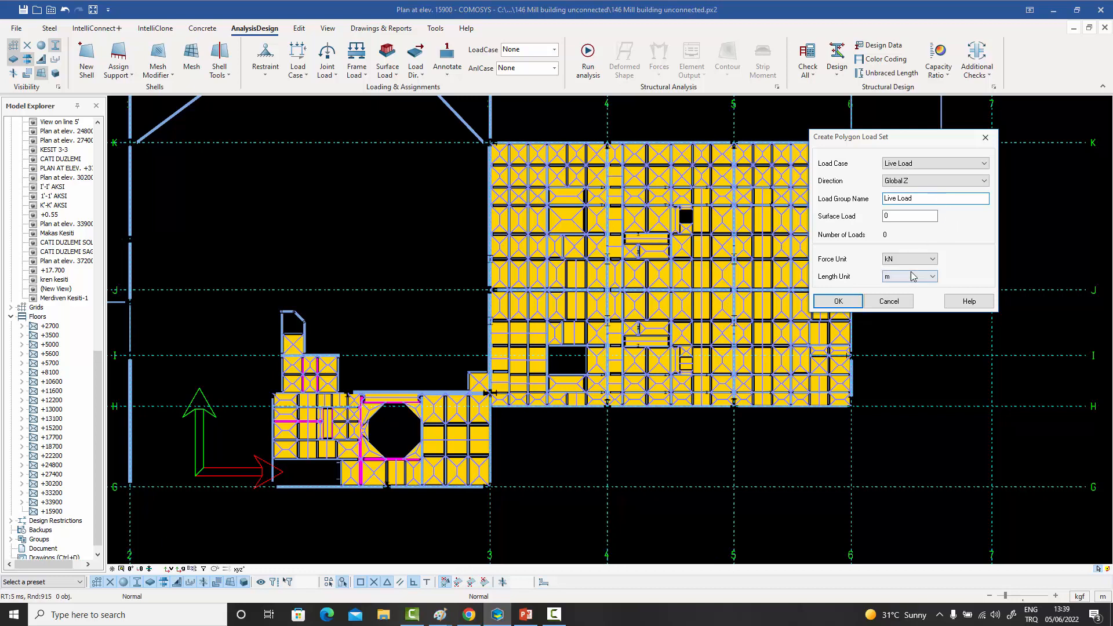
double_click(907, 216)
click(838, 306)
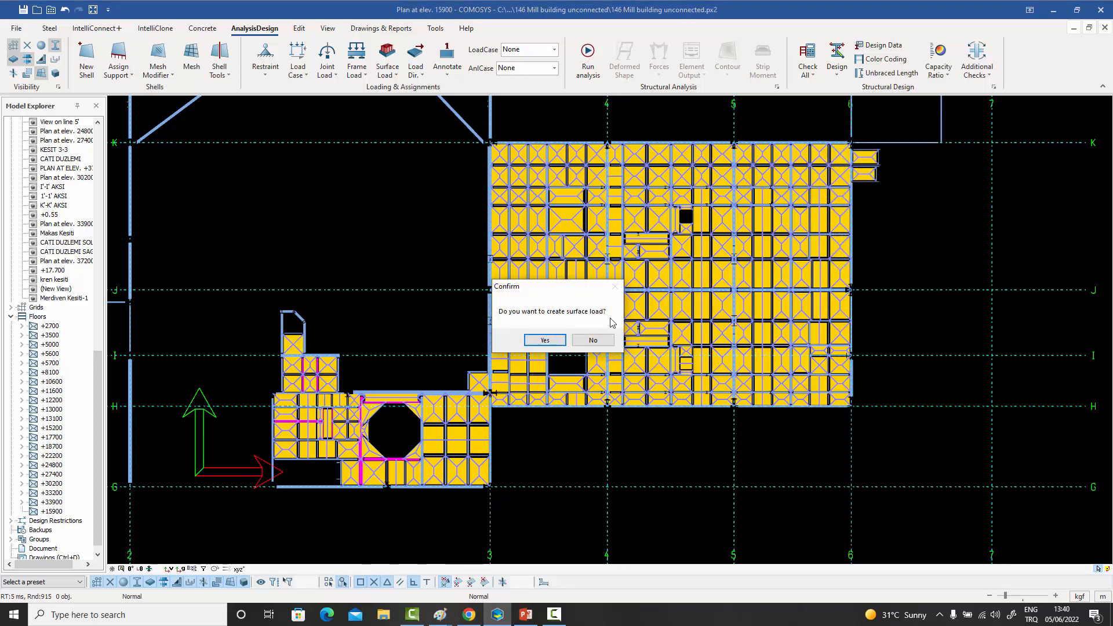
click(546, 341)
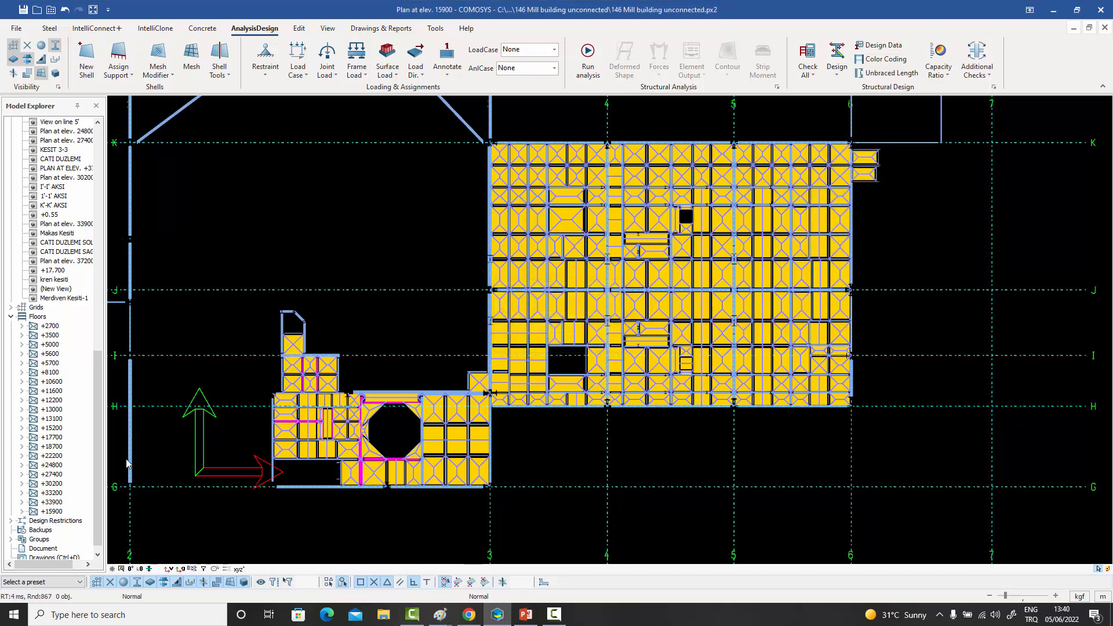
- Expand floor +15900's load groups and make Live Load the active load case in a 3D view
click(22, 511)
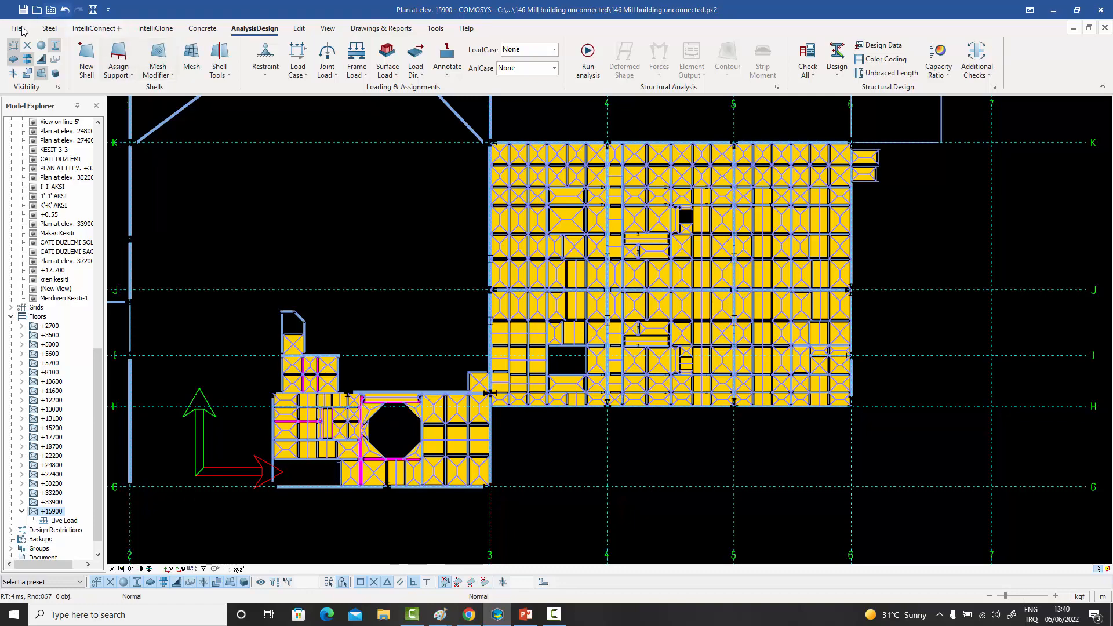
middle_drag(648, 406, 646, 298)
click(556, 51)
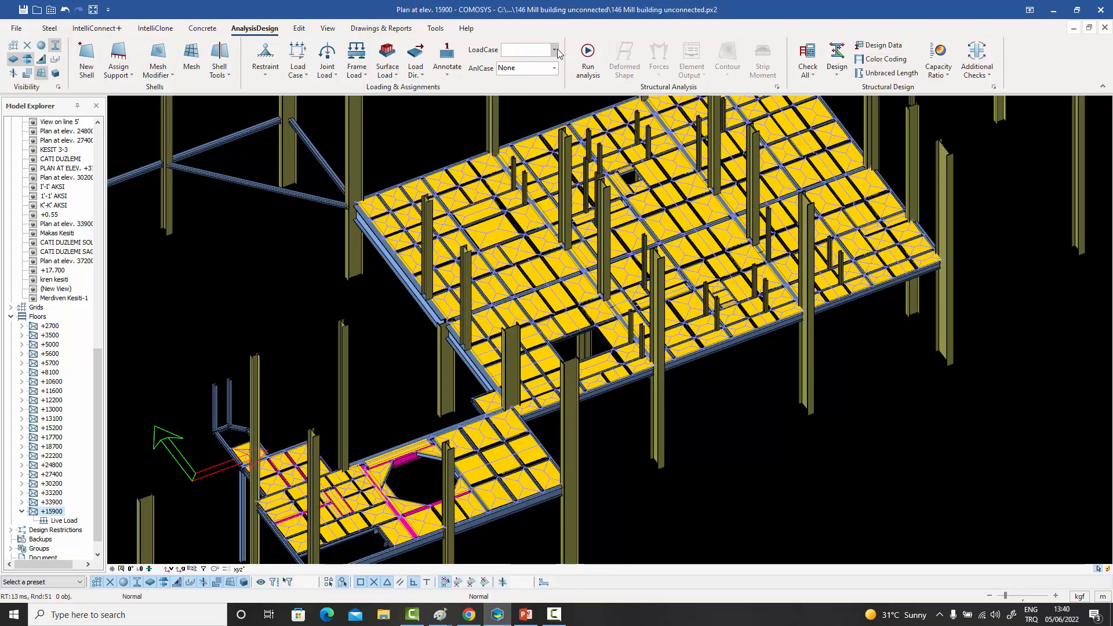
click(525, 109)
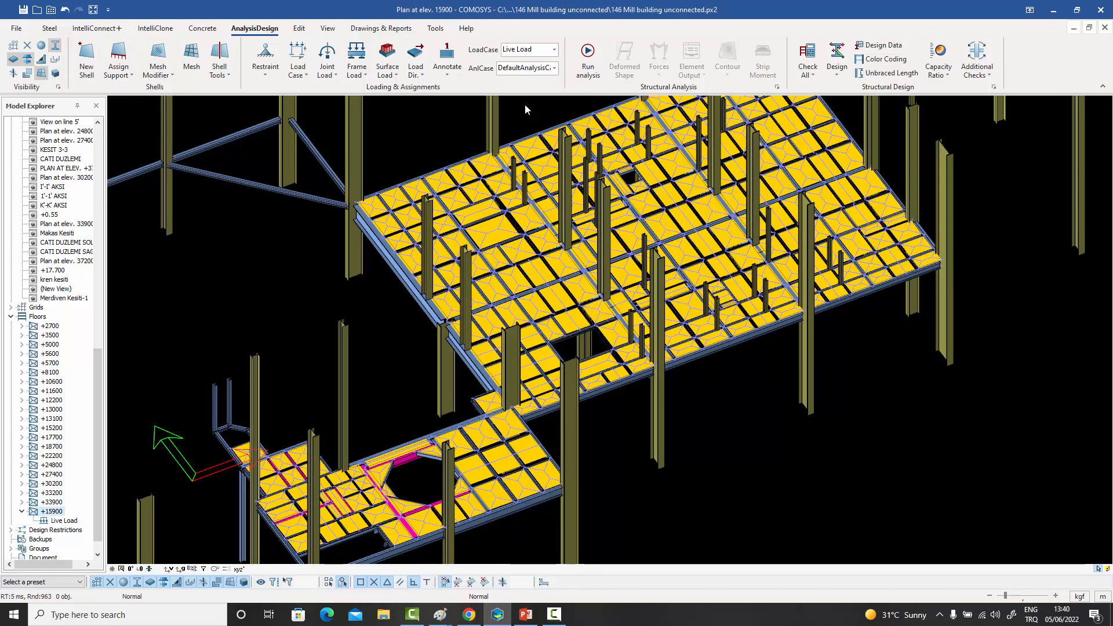
- Turn on the visibility of loads in the visibility and selectability settings
scroll(528, 268, up, 2)
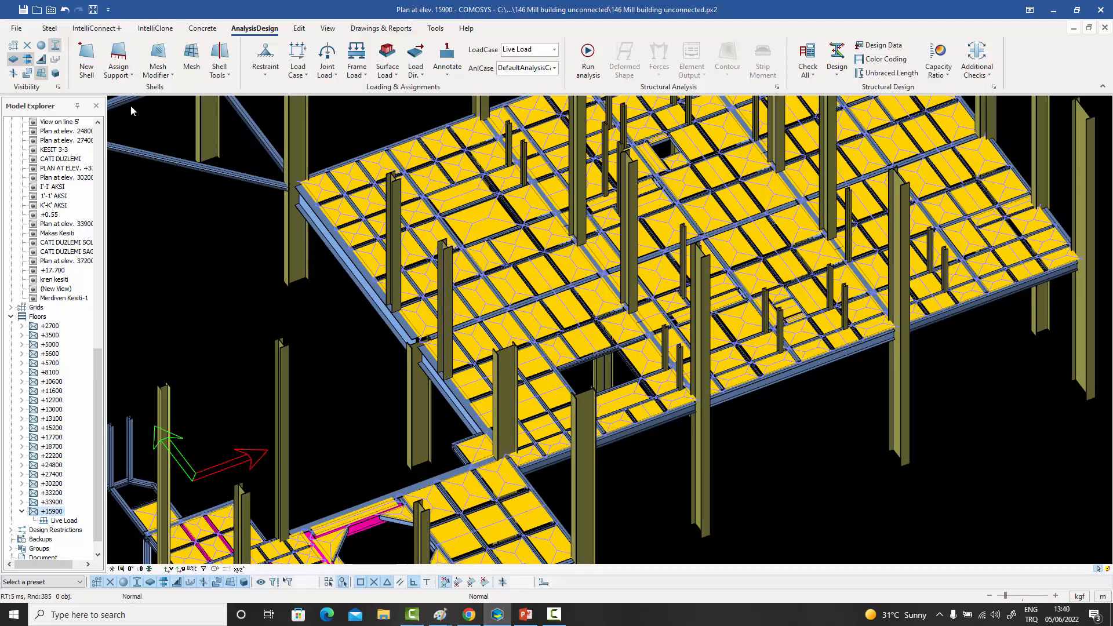
click(58, 87)
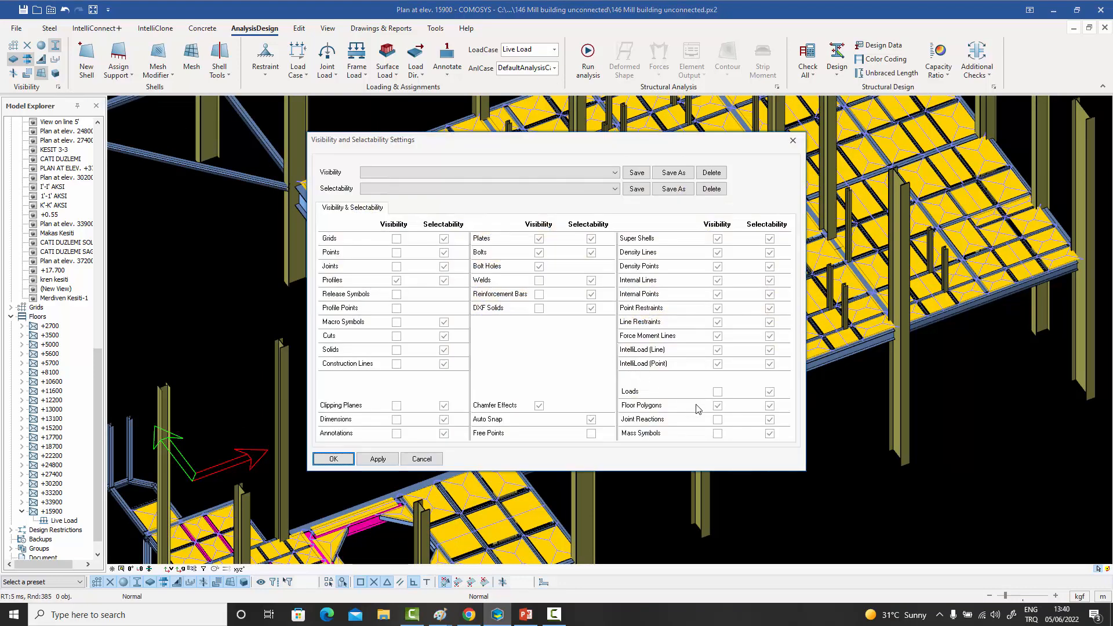
click(717, 391)
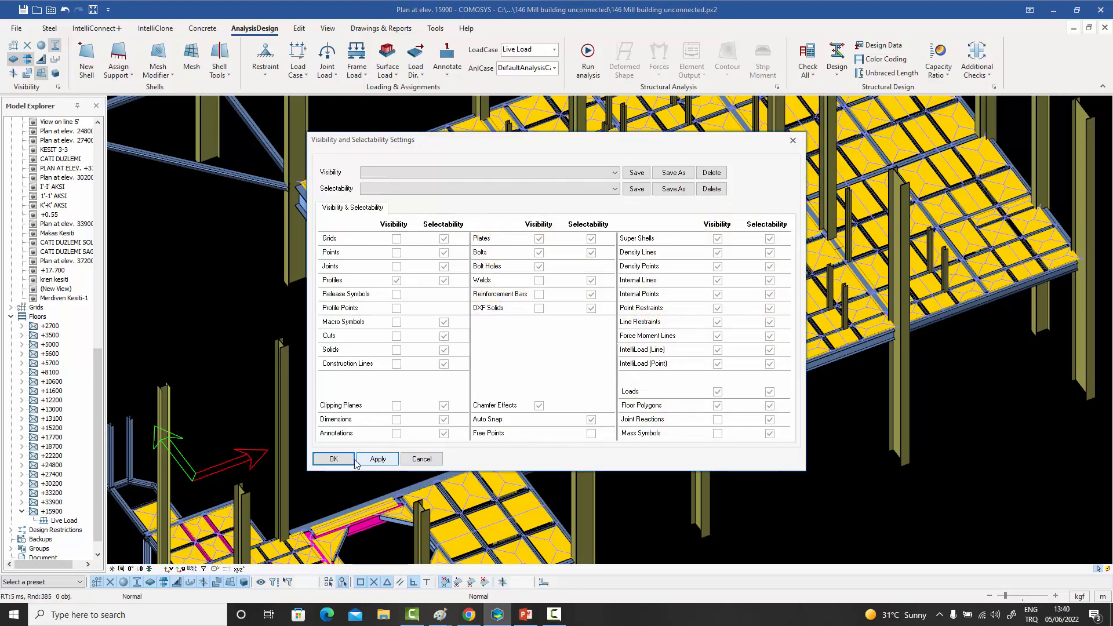
click(351, 459)
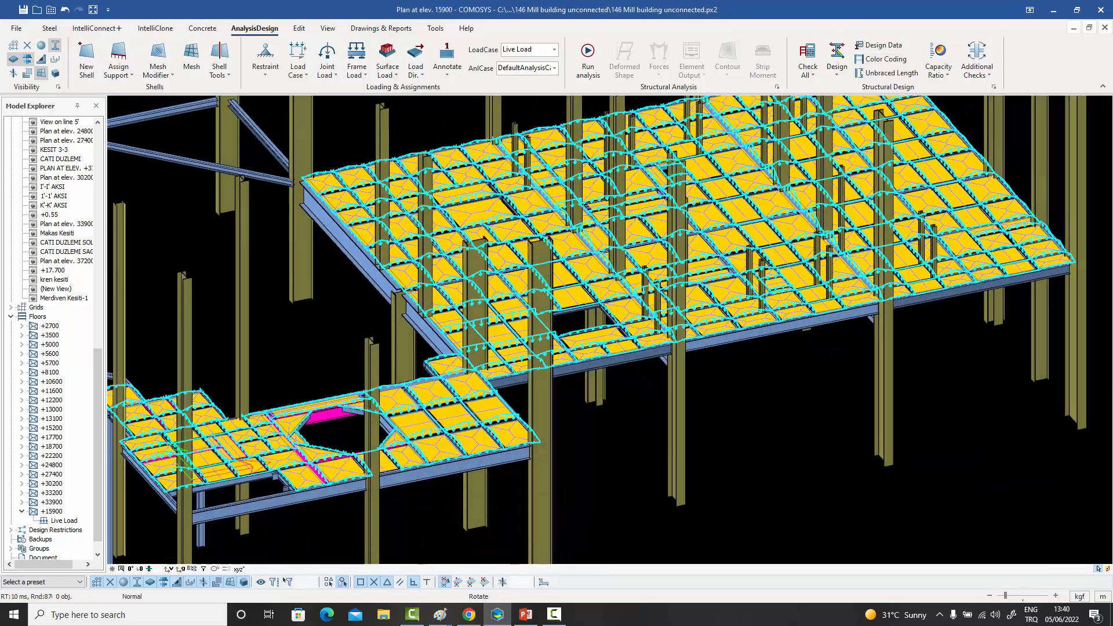
- Examine the live loads distributed from the polygons to the beams across floor +15900
scroll(694, 247, up, 5)
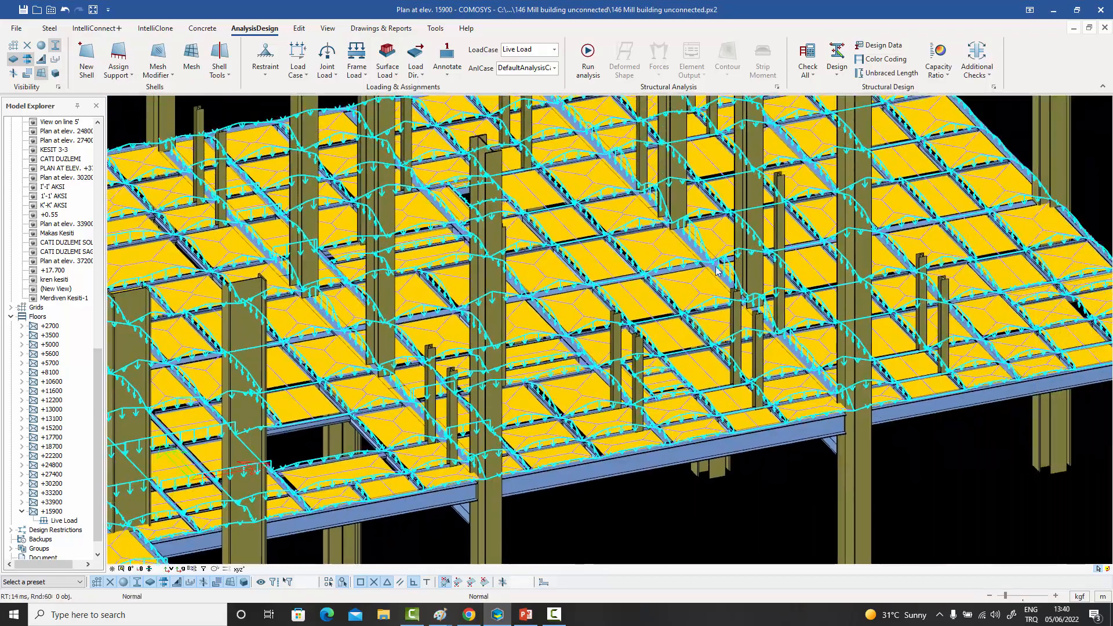
scroll(718, 271, up, 5)
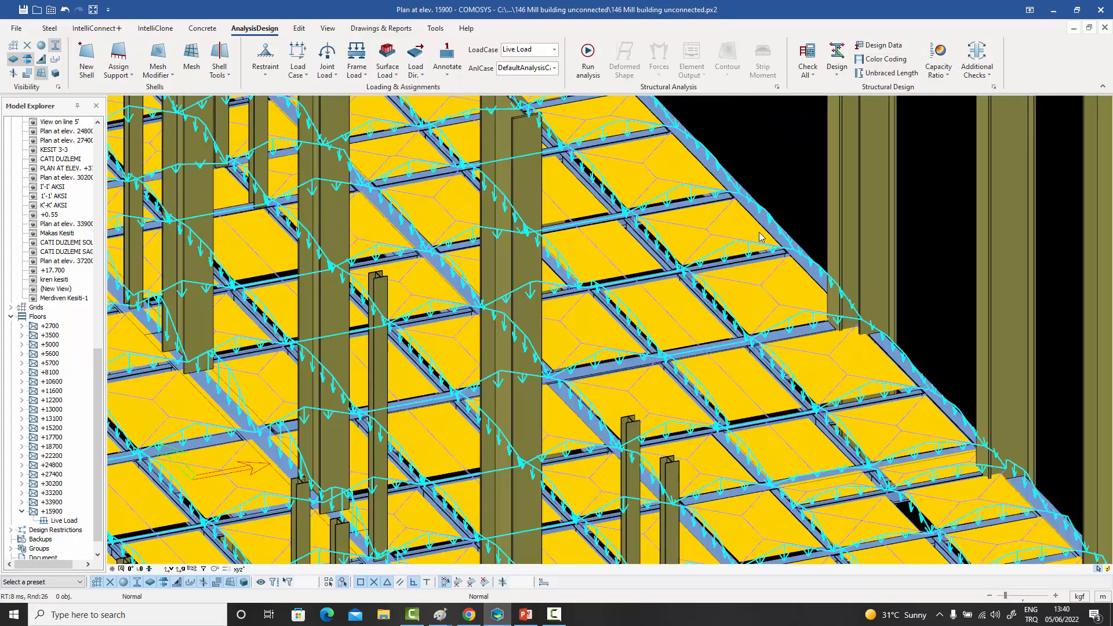
scroll(760, 236, up, 2)
scroll(759, 231, down, 8)
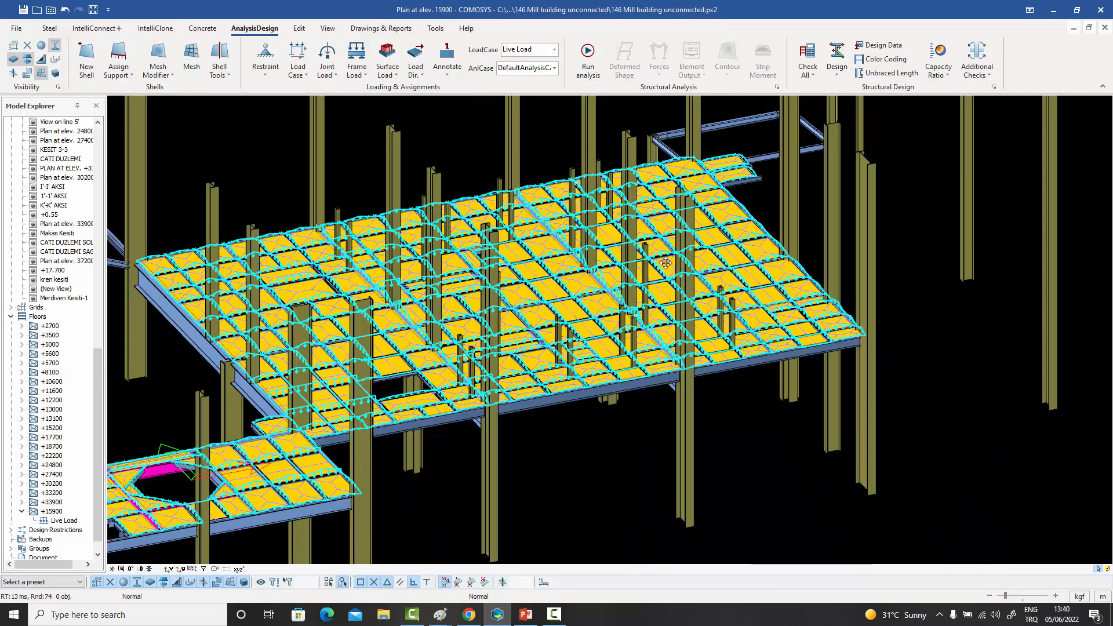
middle_drag(617, 277, 735, 243)
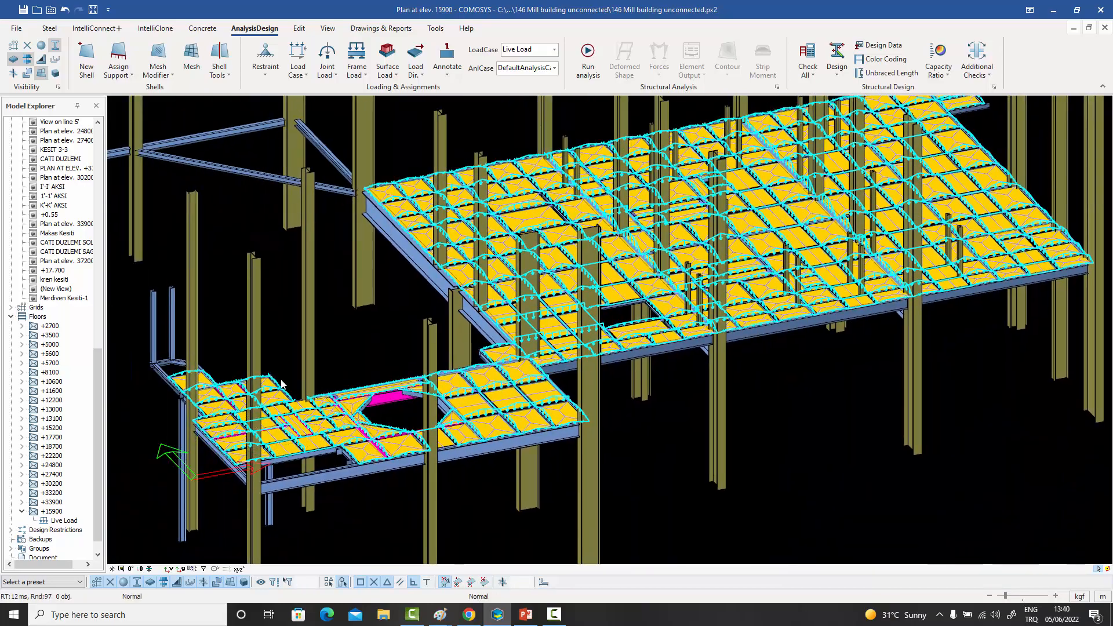
- Review the settings of floor +15900's Live Load group without changing them
right_click(65, 522)
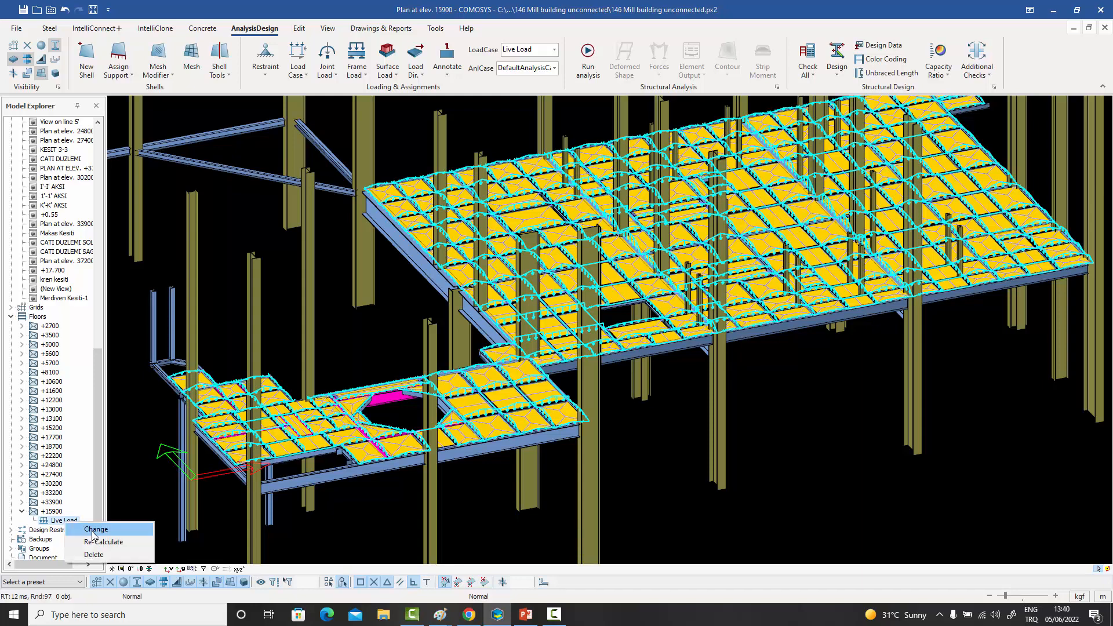
click(95, 532)
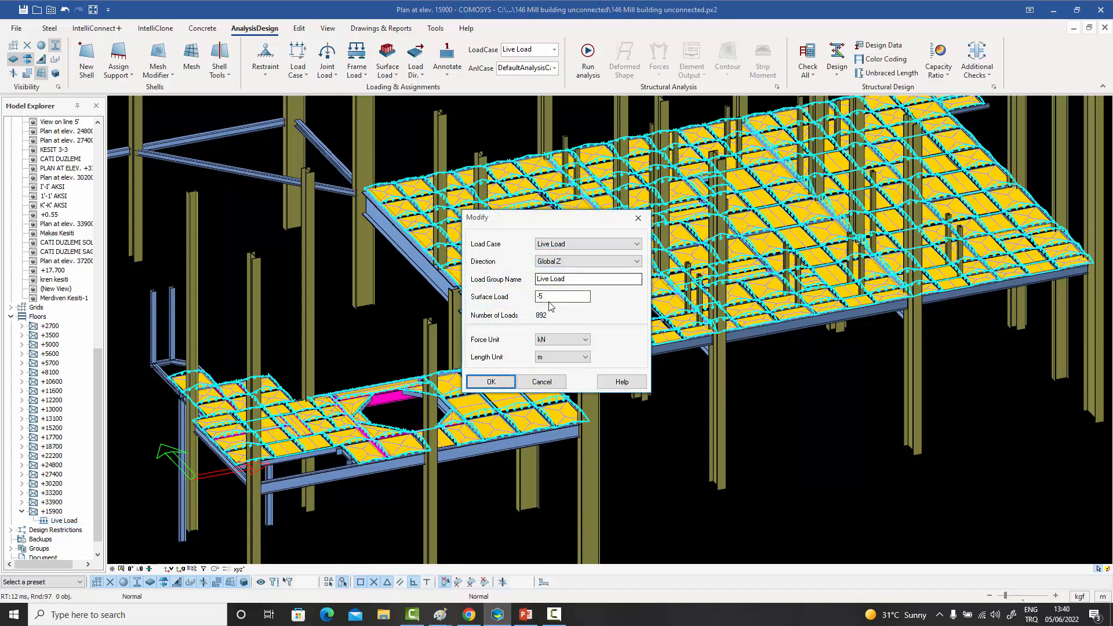
click(638, 219)
- Delete the two adjacent load transfer polygons between axes 4 and 5, next to the interior column on axis 5
middle_drag(673, 390, 651, 391)
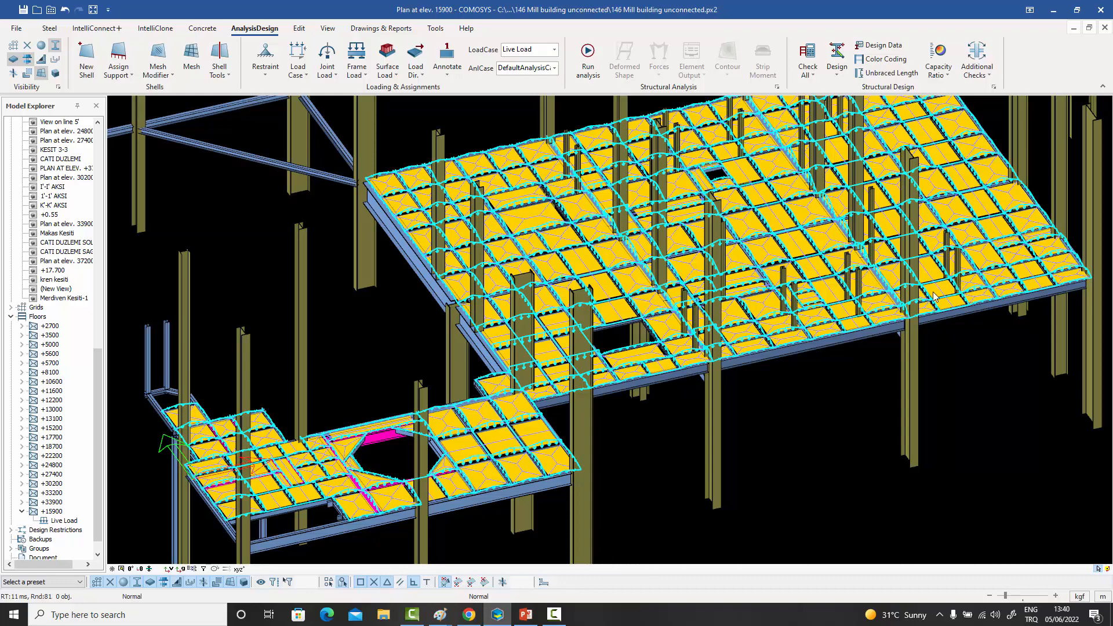
middle_drag(933, 297, 852, 292)
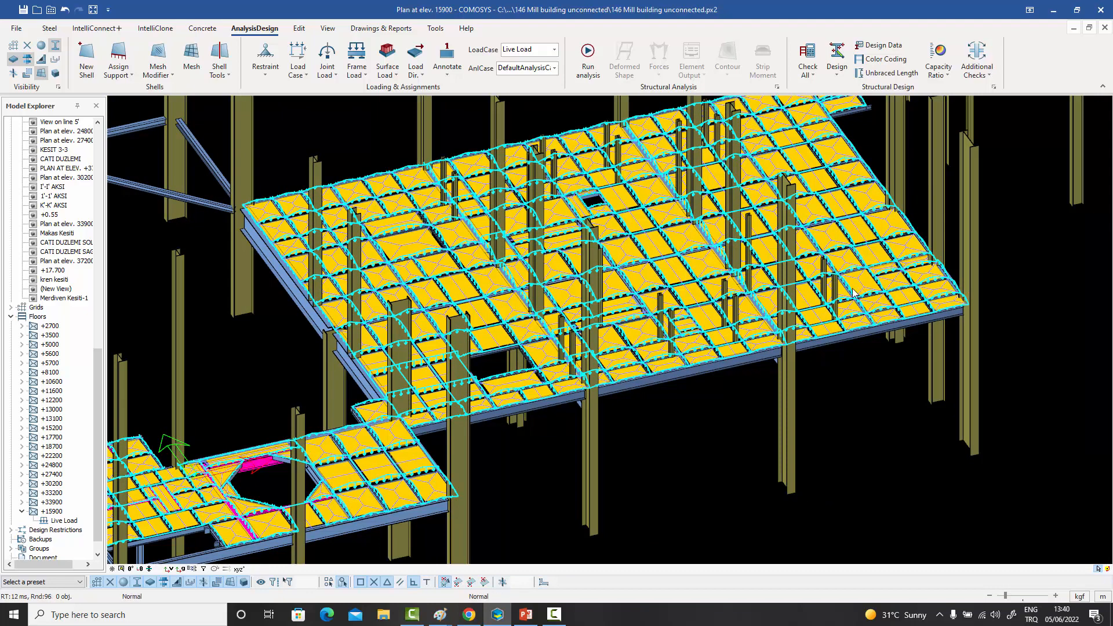
scroll(748, 310, up, 3)
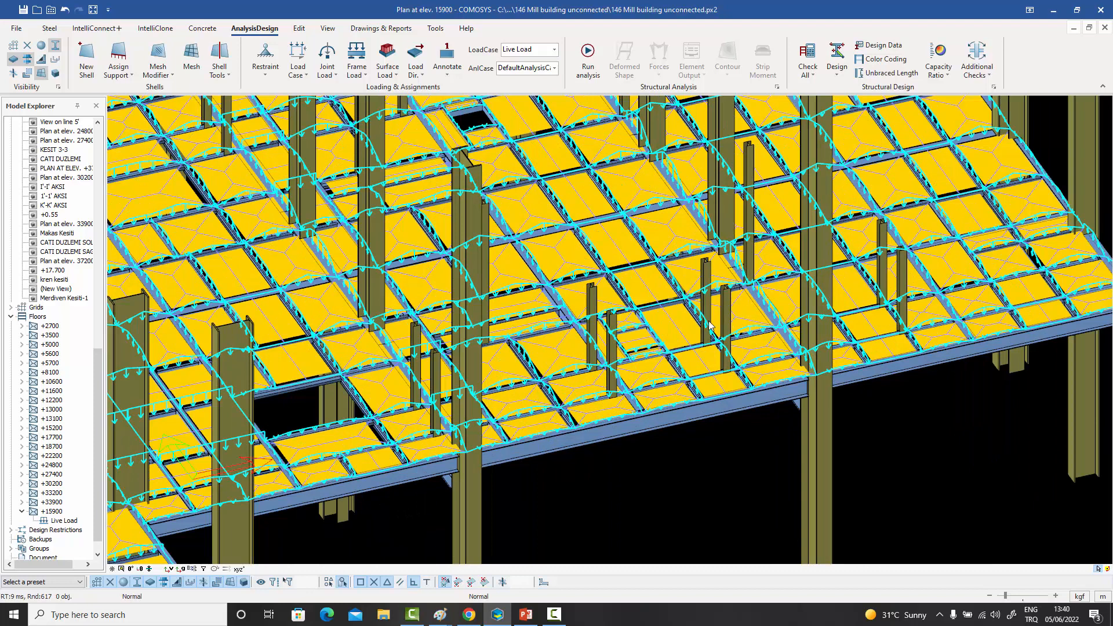
scroll(685, 326, up, 2)
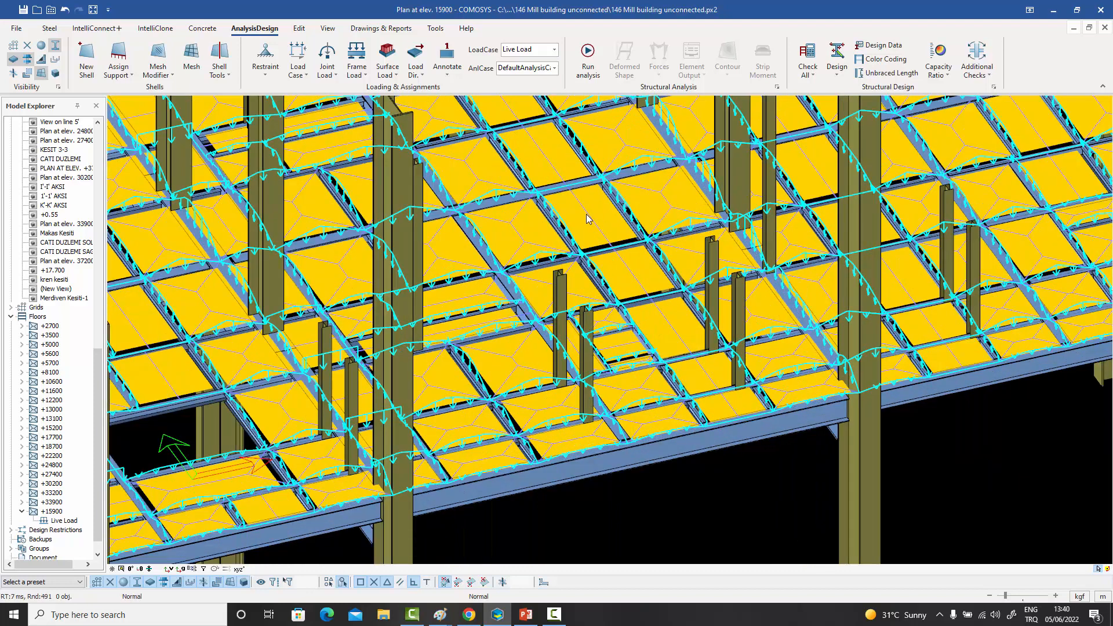
click(587, 218)
key(Delete)
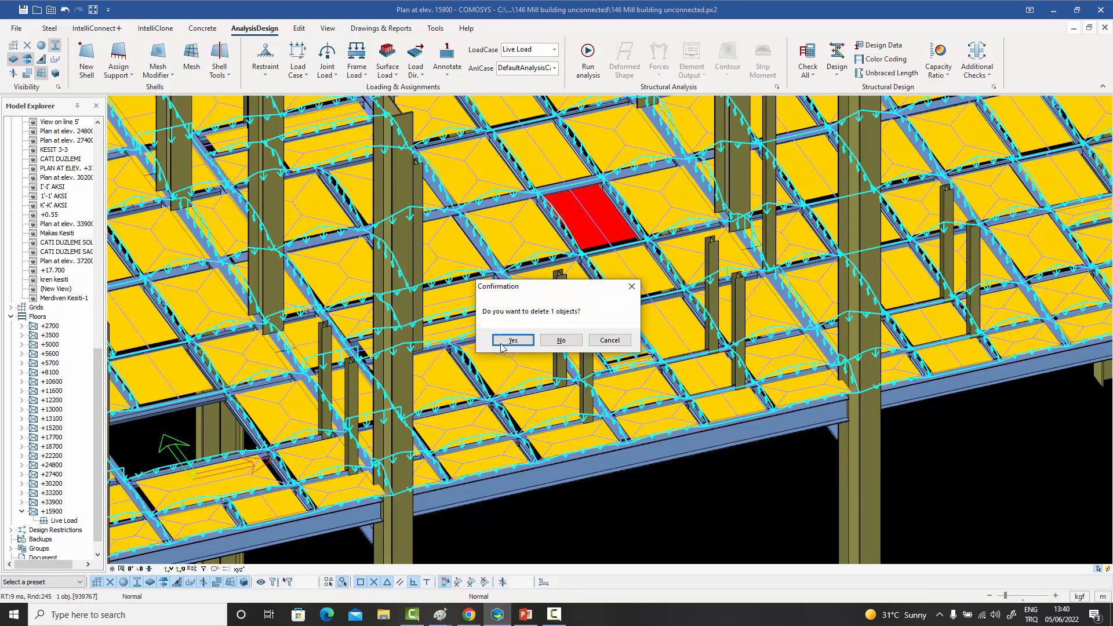
click(502, 343)
click(660, 194)
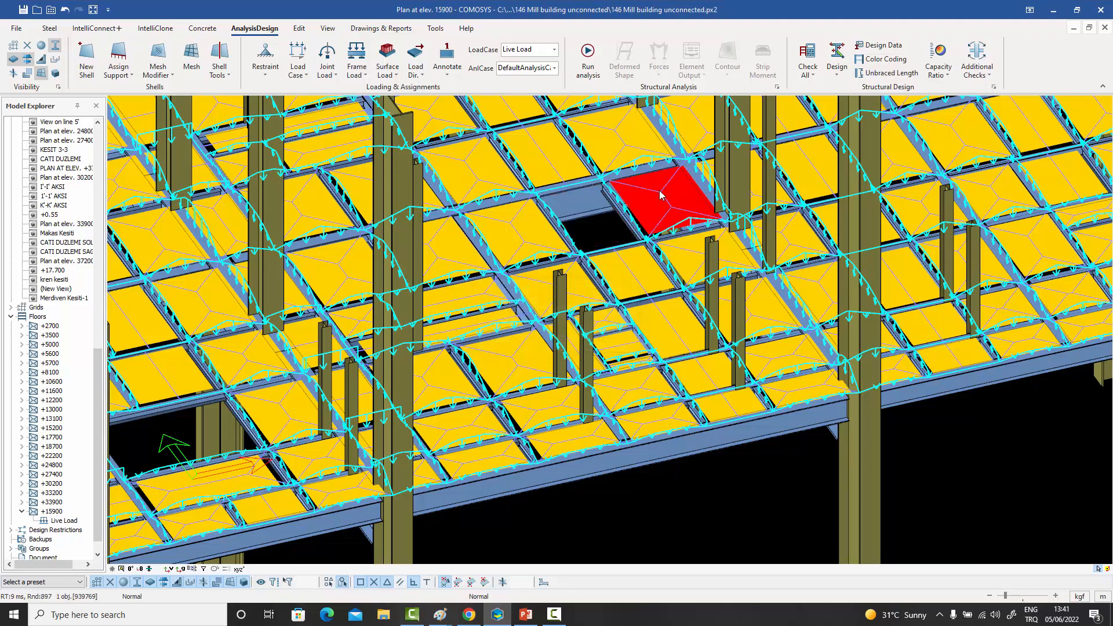
key(Delete)
click(515, 342)
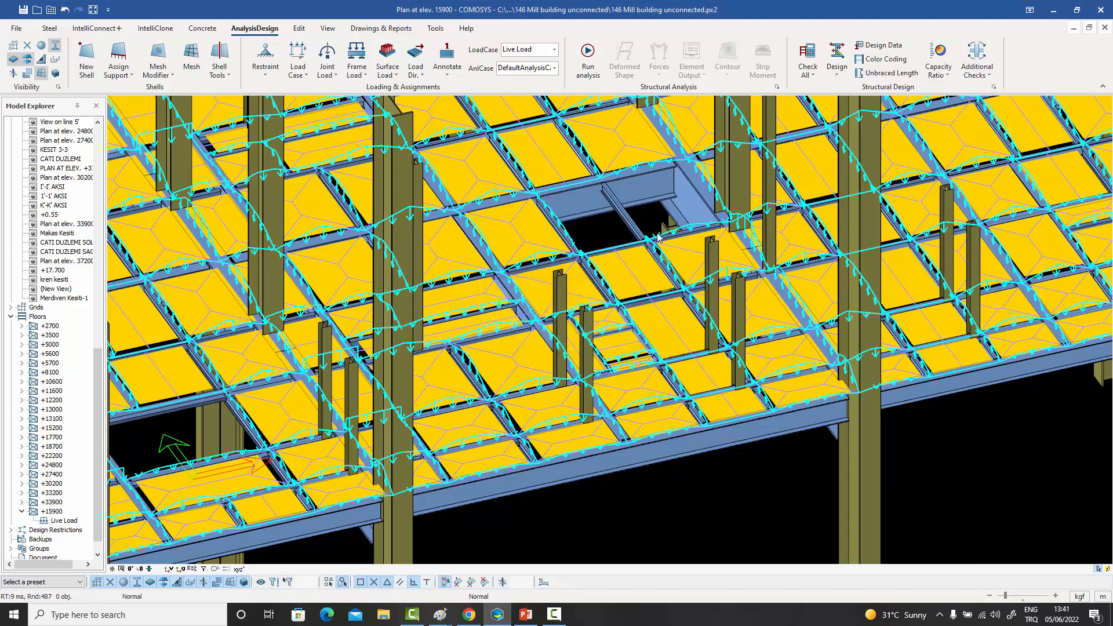
- Delete the two load transfer polygons over the second opening, directly across the beam from the opening already cleared on floor +15900
scroll(614, 197, up, 2)
scroll(588, 216, up, 2)
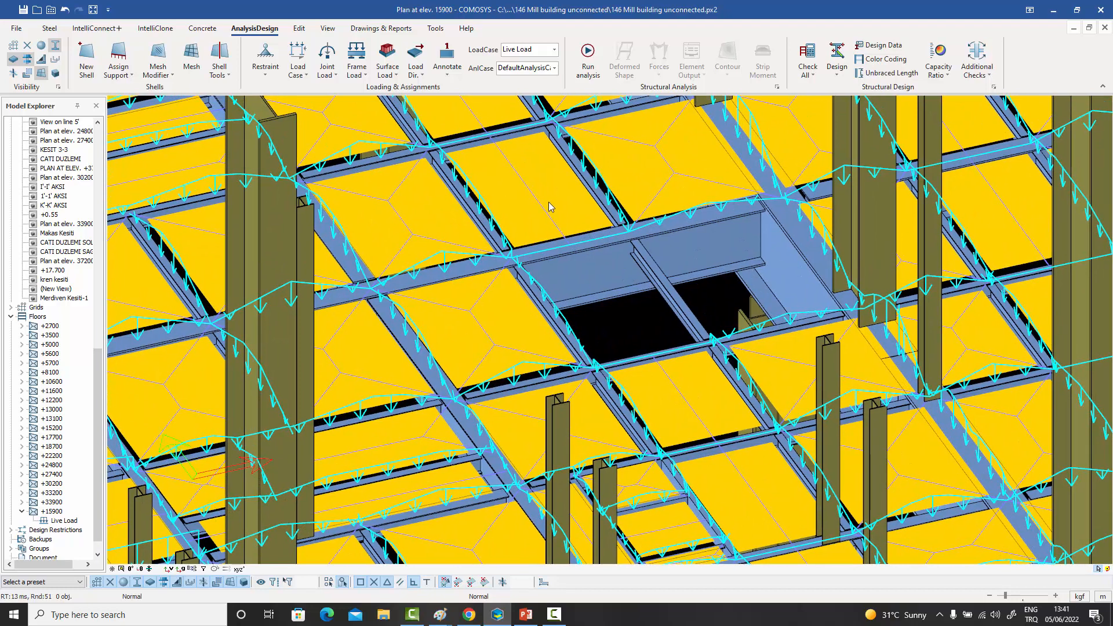
click(549, 207)
key(Delete)
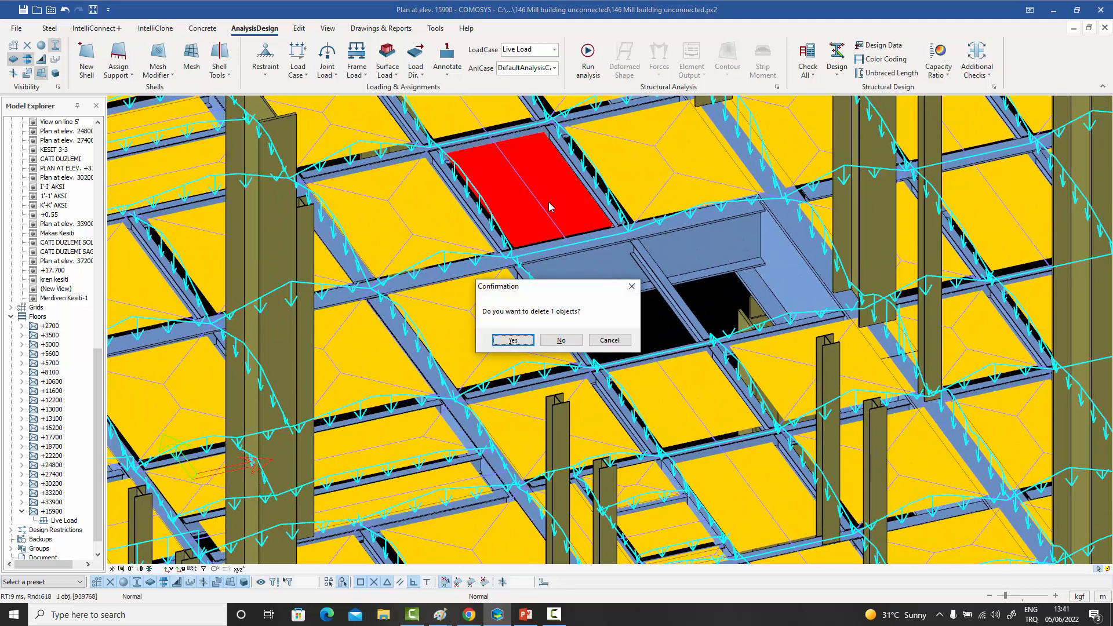
click(512, 339)
scroll(634, 183, down, 2)
click(658, 176)
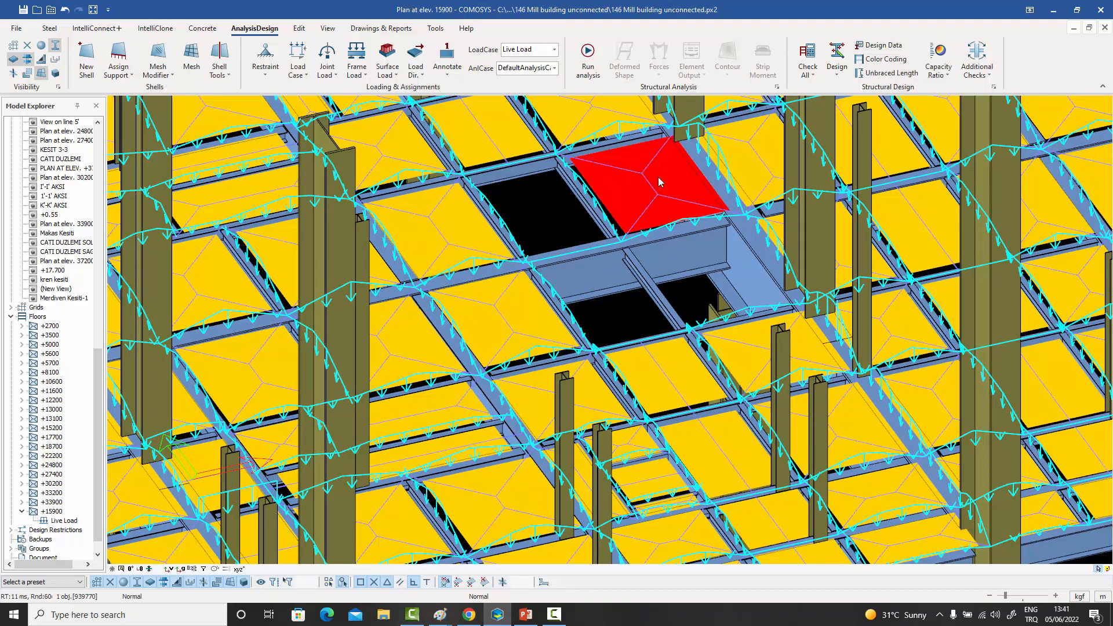
key(Delete)
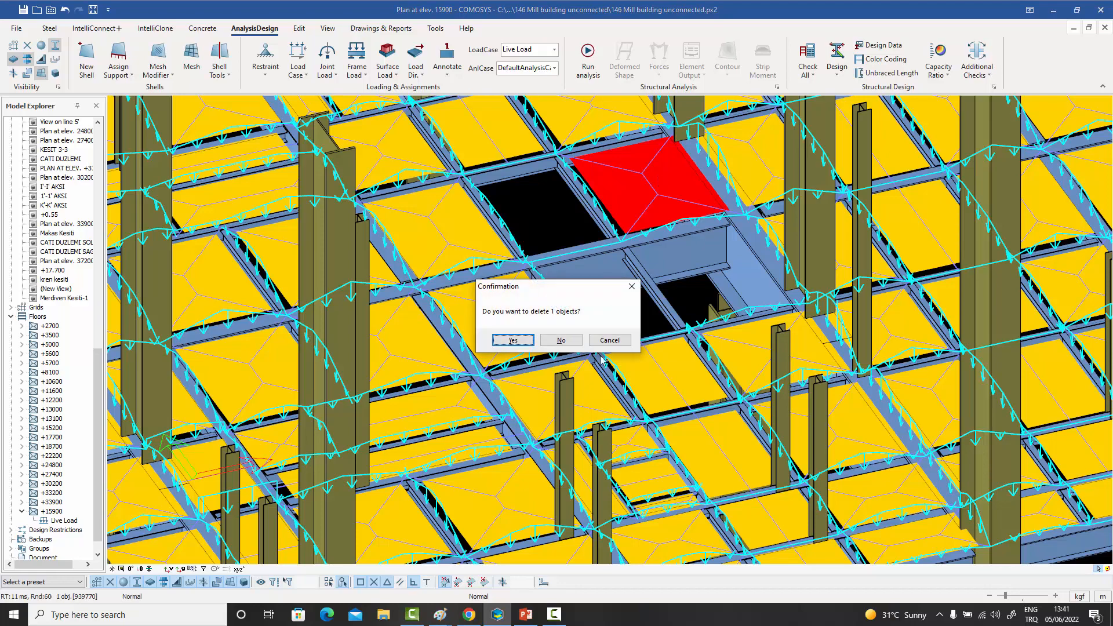
click(516, 341)
scroll(570, 304, down, 2)
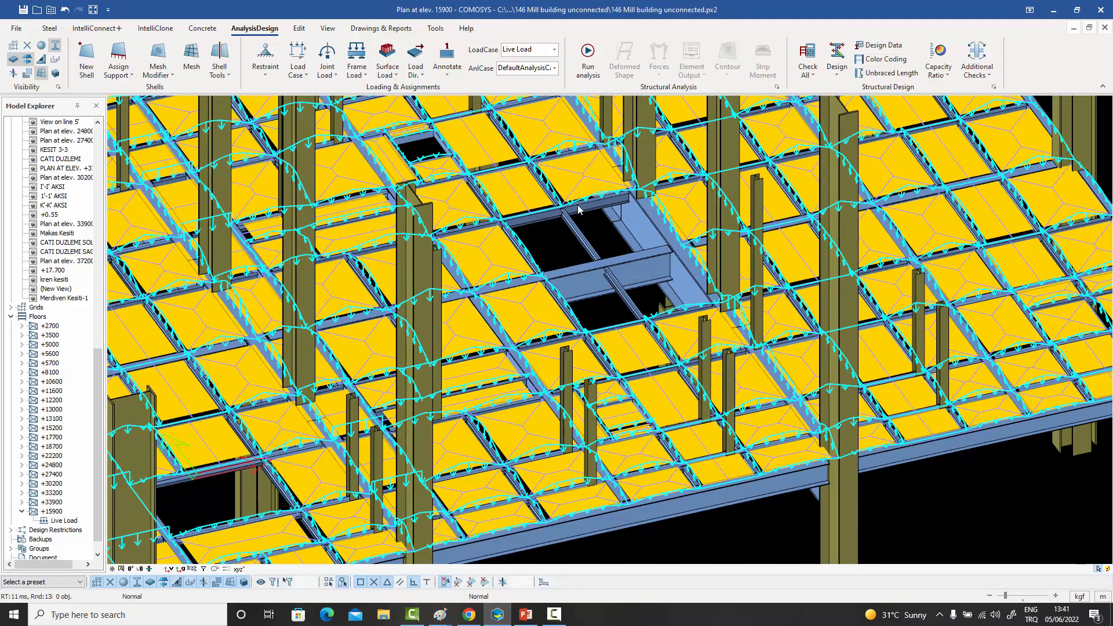
scroll(665, 285, down, 4)
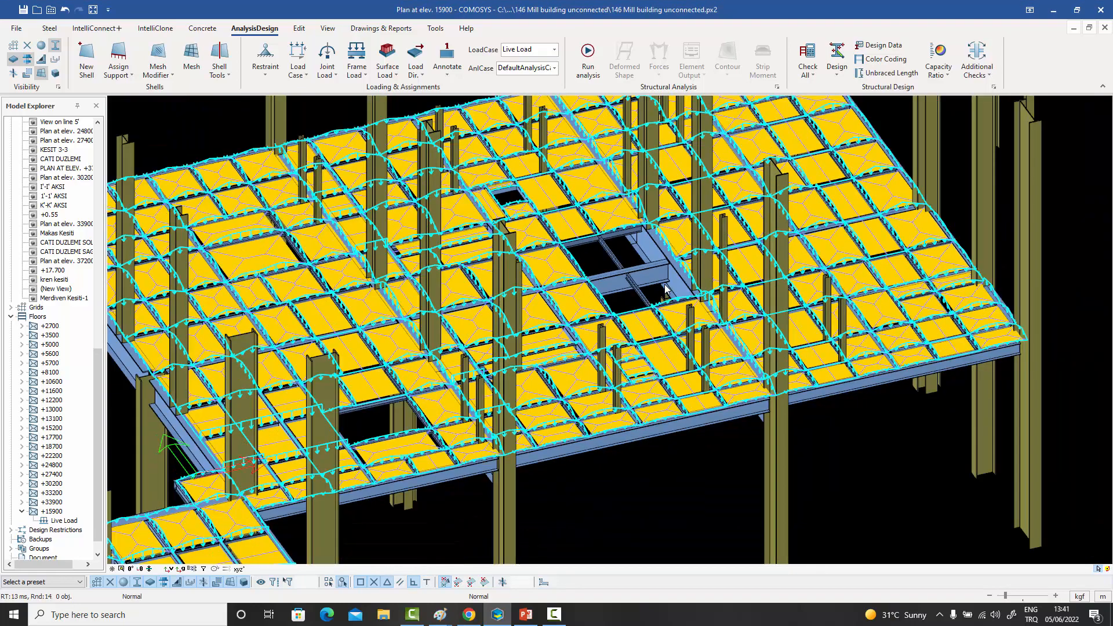
middle_drag(665, 284, 727, 264)
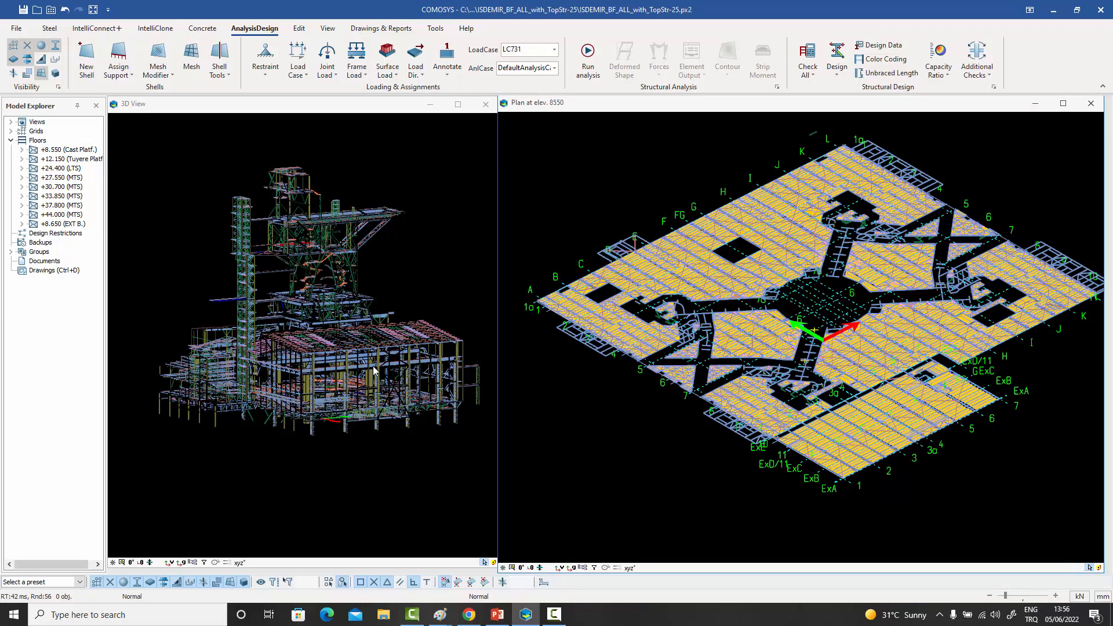
- Set the load case to ASC(EC3)-2 for the plan at elevation 8550
middle_drag(376, 370, 361, 360)
scroll(361, 360, up, 6)
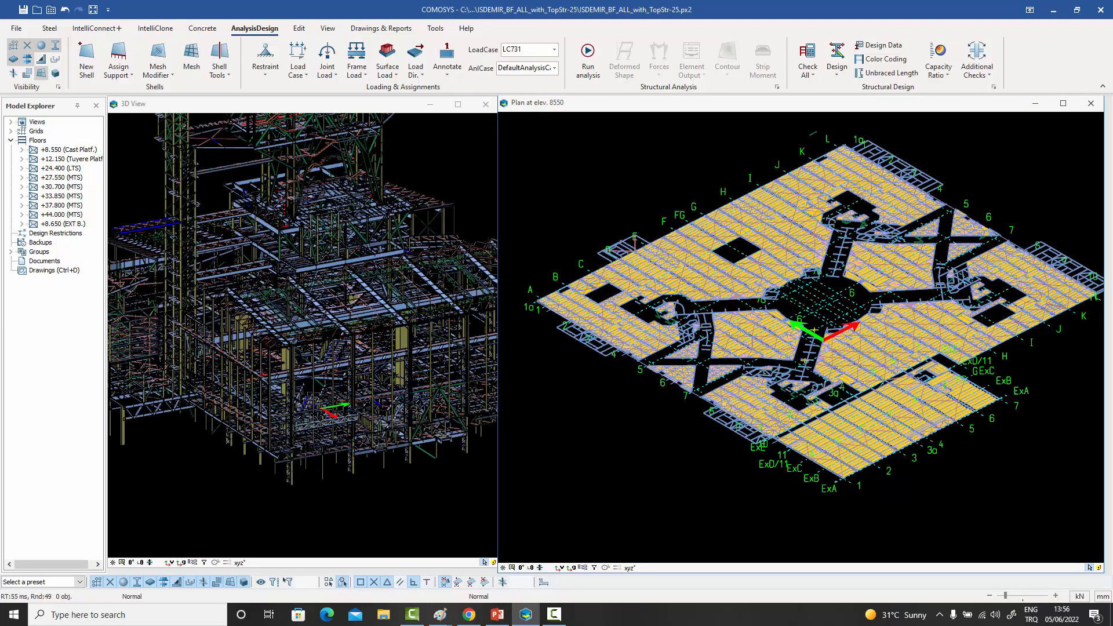
scroll(318, 380, up, 8)
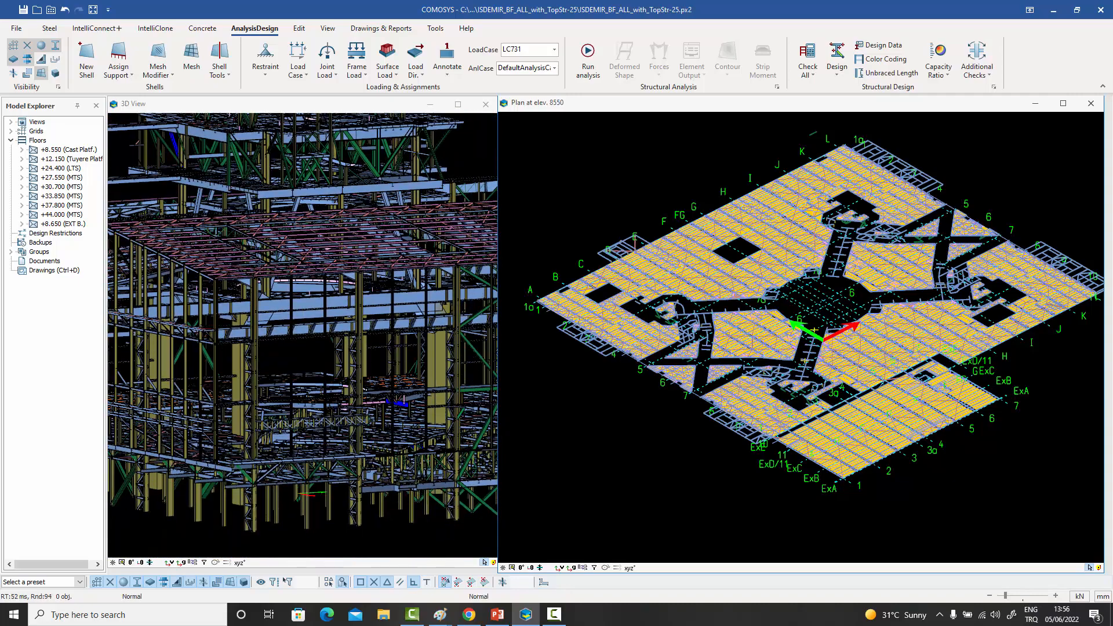
scroll(316, 382, down, 8)
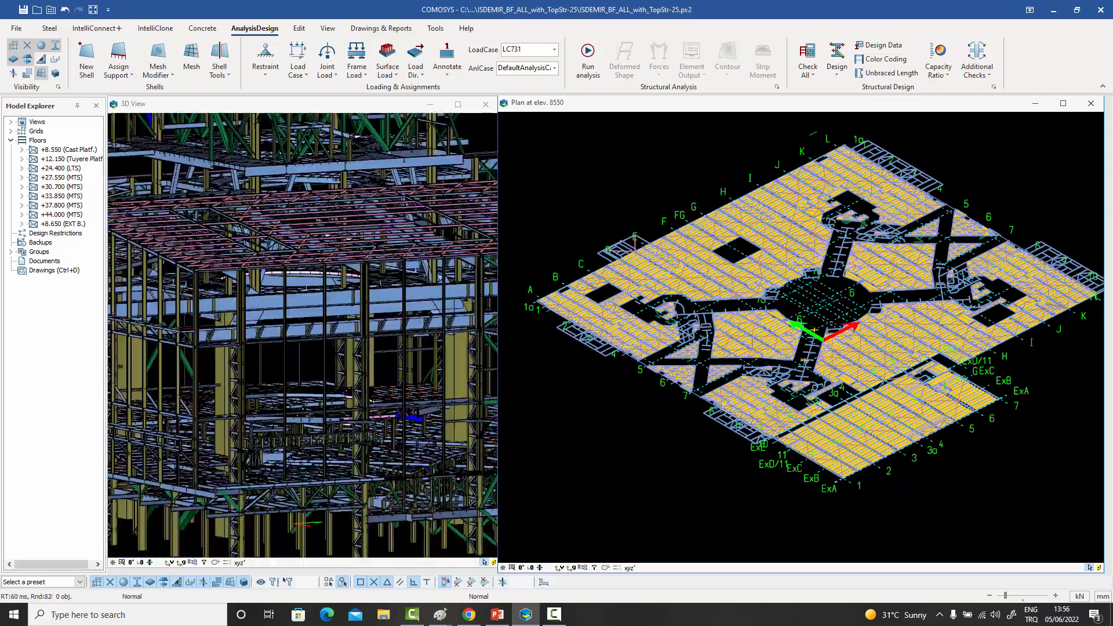
scroll(315, 383, down, 4)
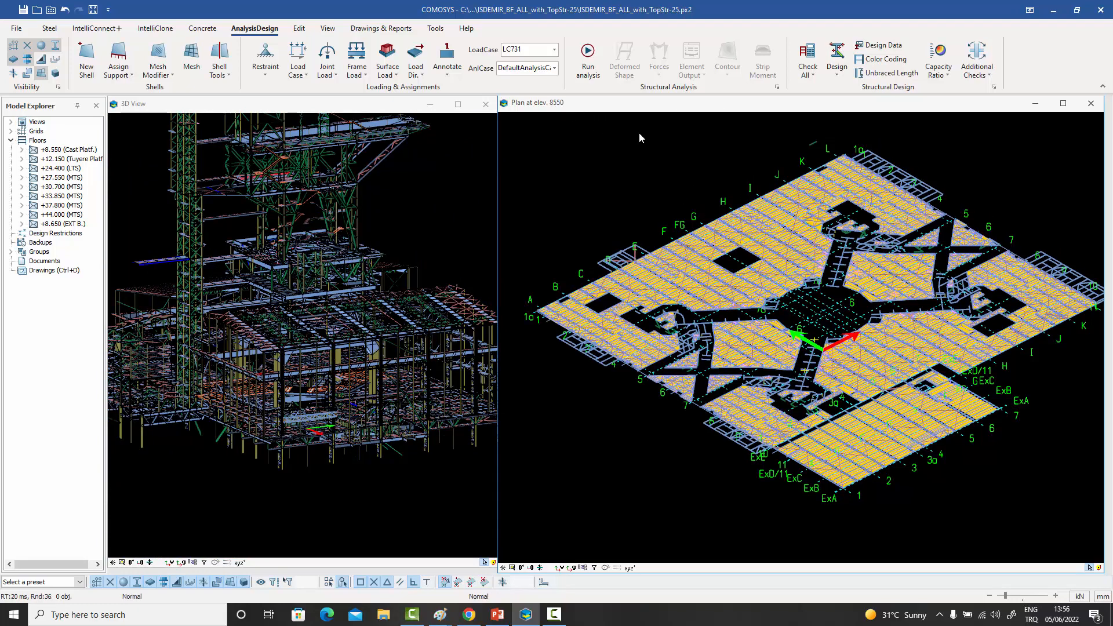
click(554, 50)
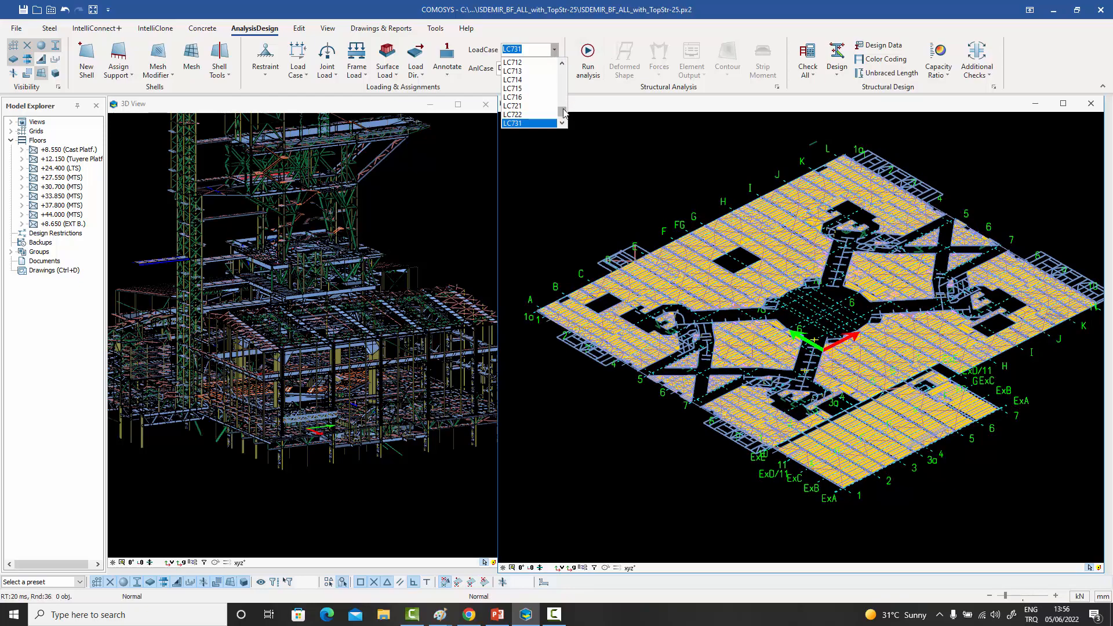
scroll(563, 110, down, 2)
click(540, 123)
- Examine the distributed loads on the beams across the plan at elevation 8550, including around the rectangular opening near axis G
scroll(716, 255, up, 10)
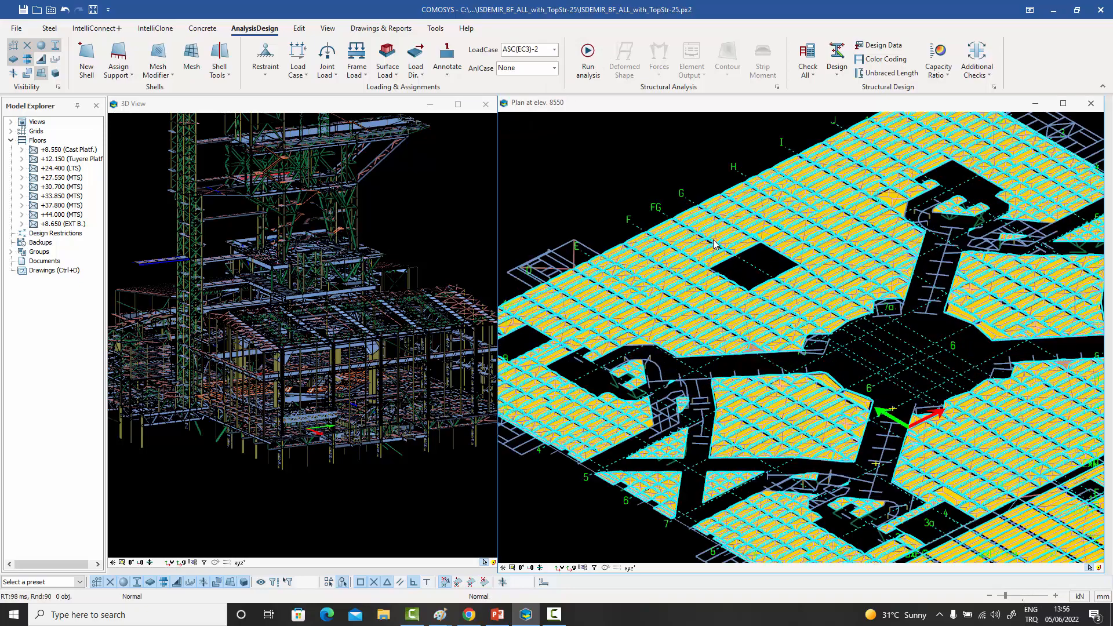
scroll(785, 268, down, 6)
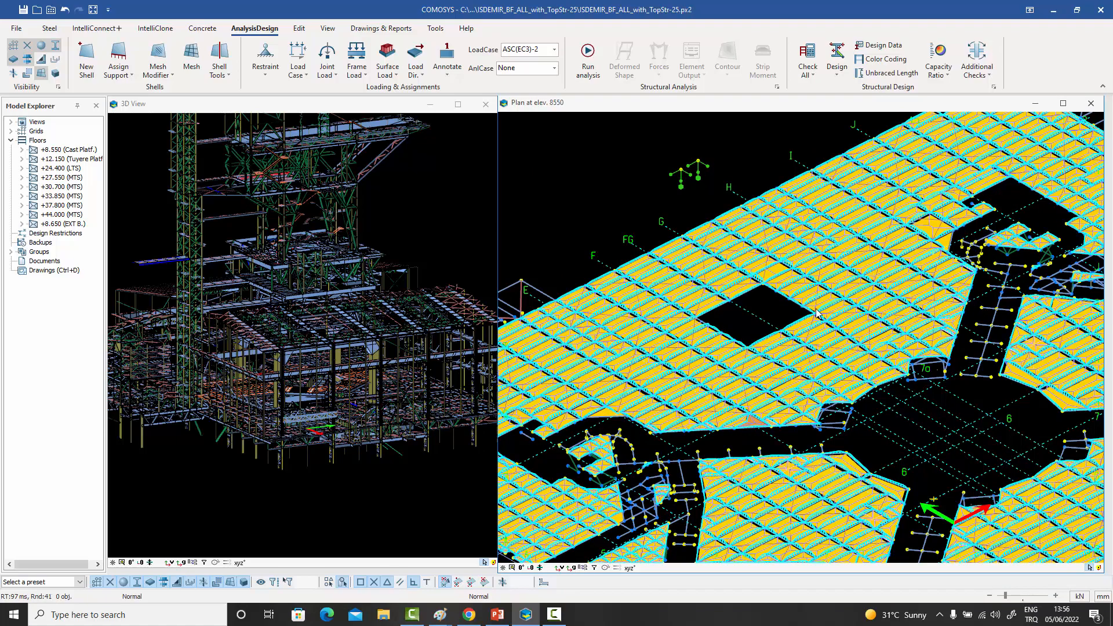
scroll(874, 305, down, 3)
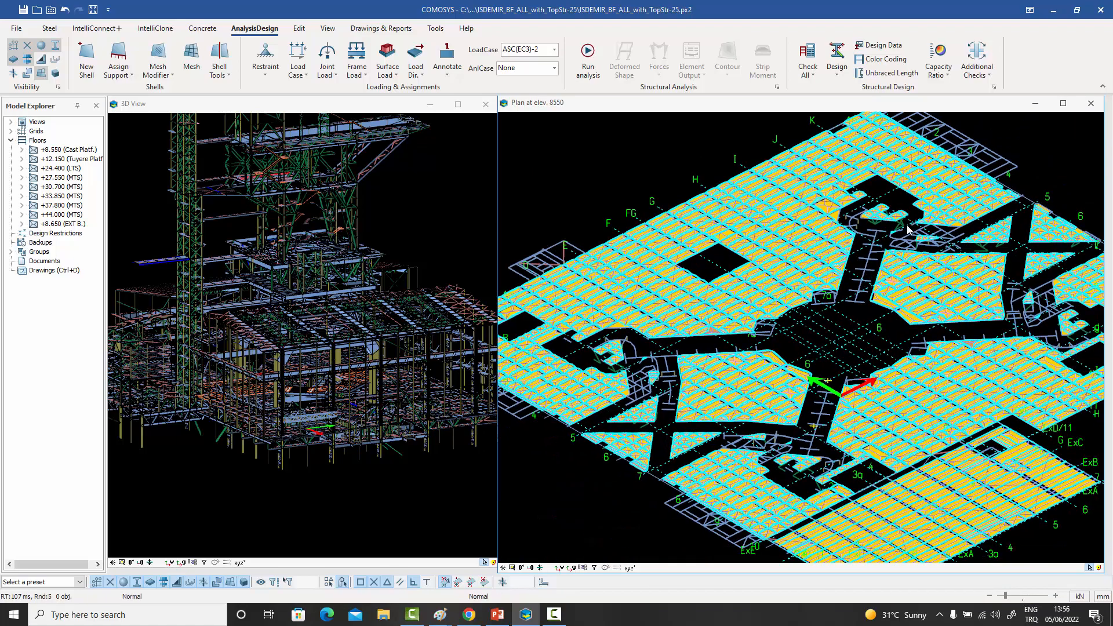
scroll(907, 230, down, 2)
scroll(922, 261, up, 5)
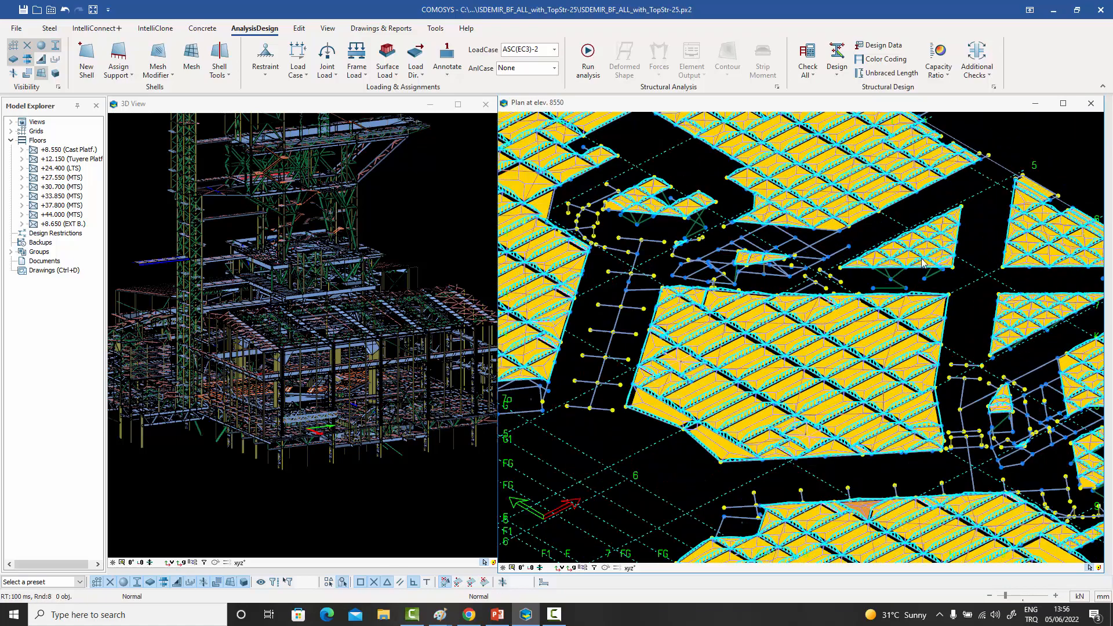
scroll(922, 262, down, 5)
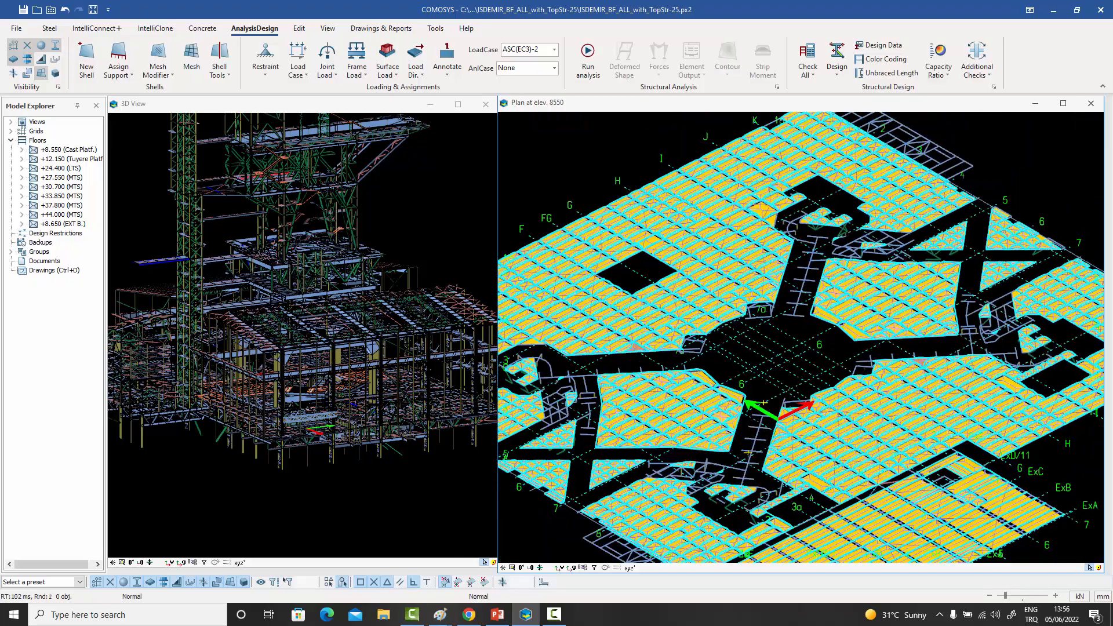
scroll(864, 305, down, 3)
middle_drag(833, 308, 810, 300)
scroll(839, 287, up, 3)
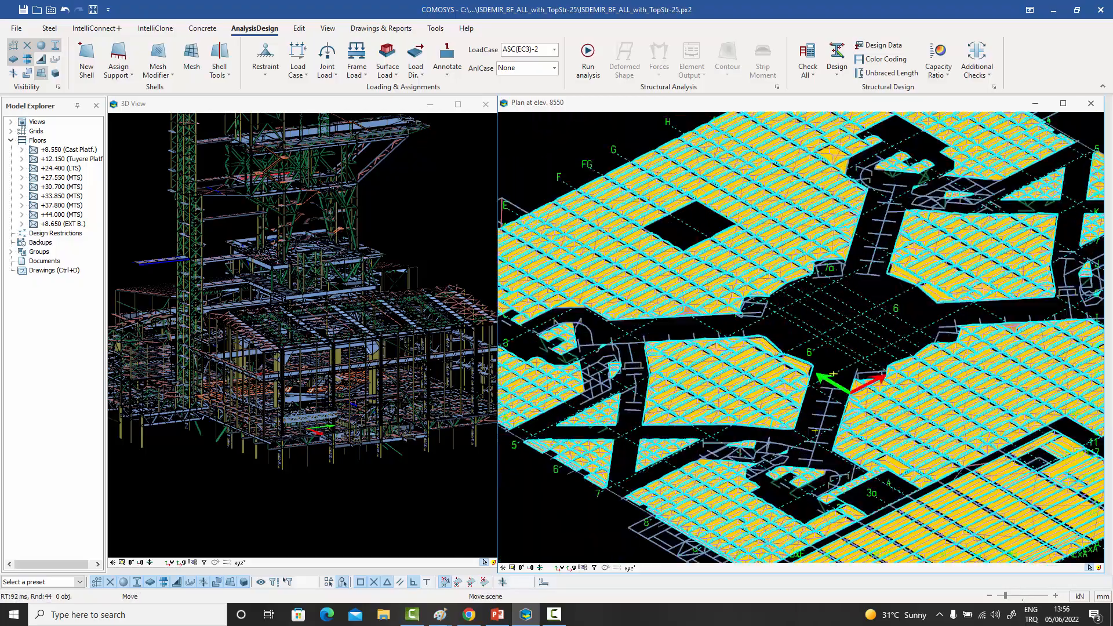
scroll(756, 239, down, 2)
scroll(738, 226, up, 4)
middle_drag(738, 225, 780, 277)
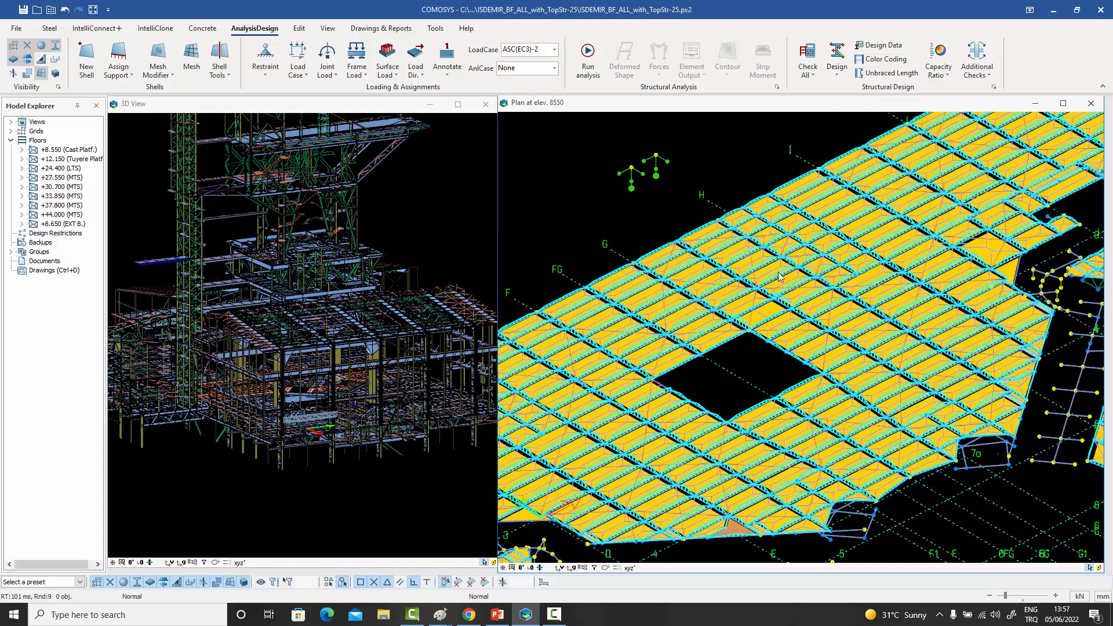
scroll(761, 255, up, 2)
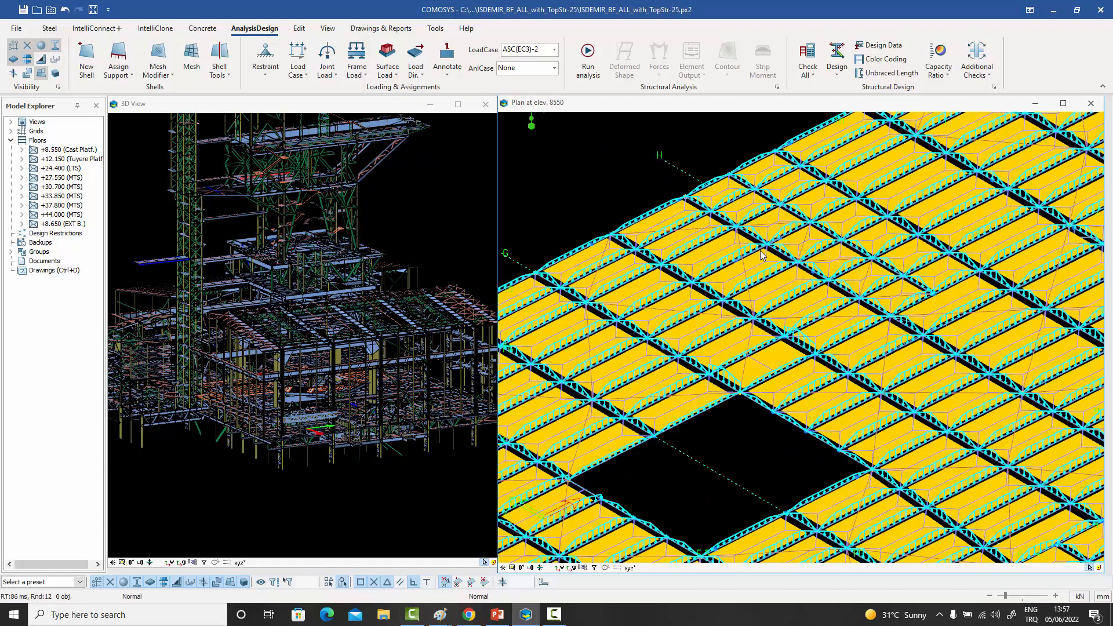
- Select the area beside the rectangular opening around axes G to I and restrict the selection to its Floor polygons
scroll(761, 252, down, 1)
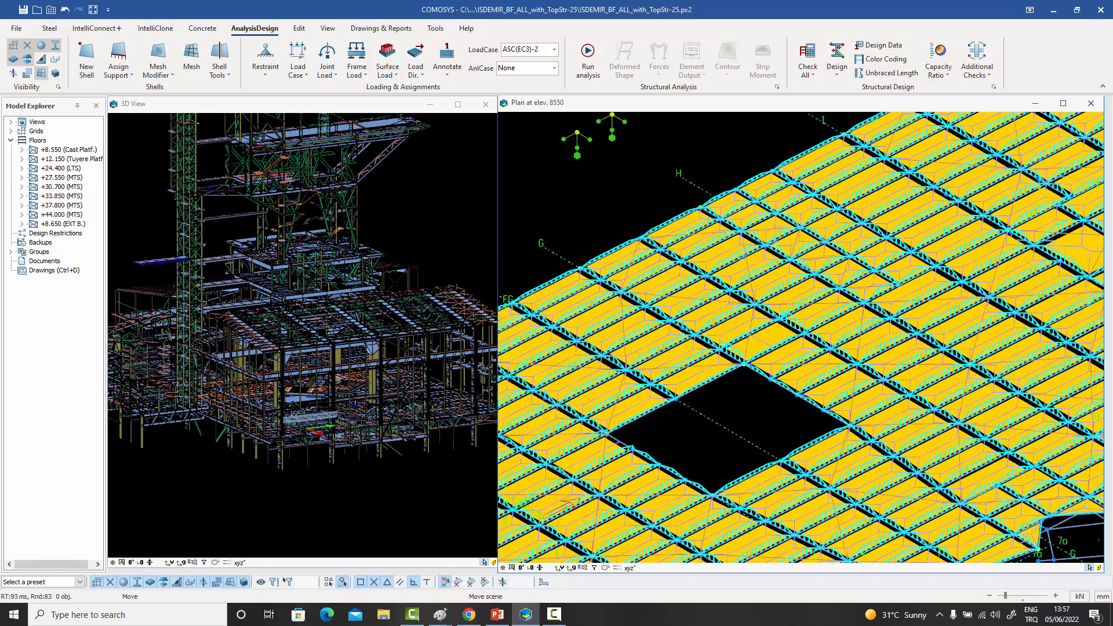
middle_drag(761, 251, 762, 268)
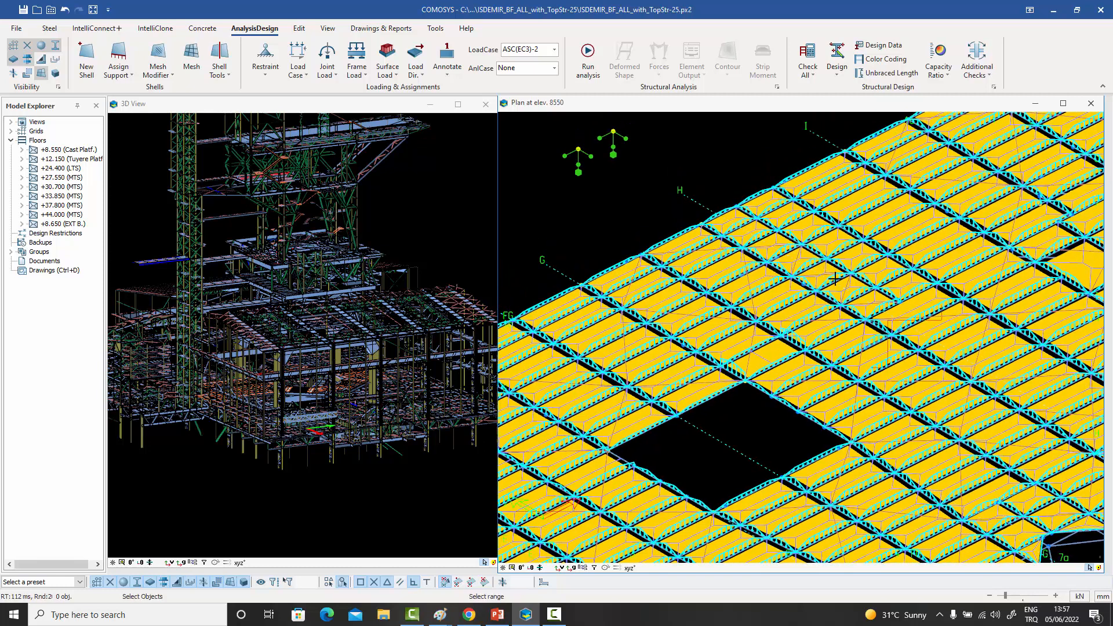
drag(940, 368, 669, 230)
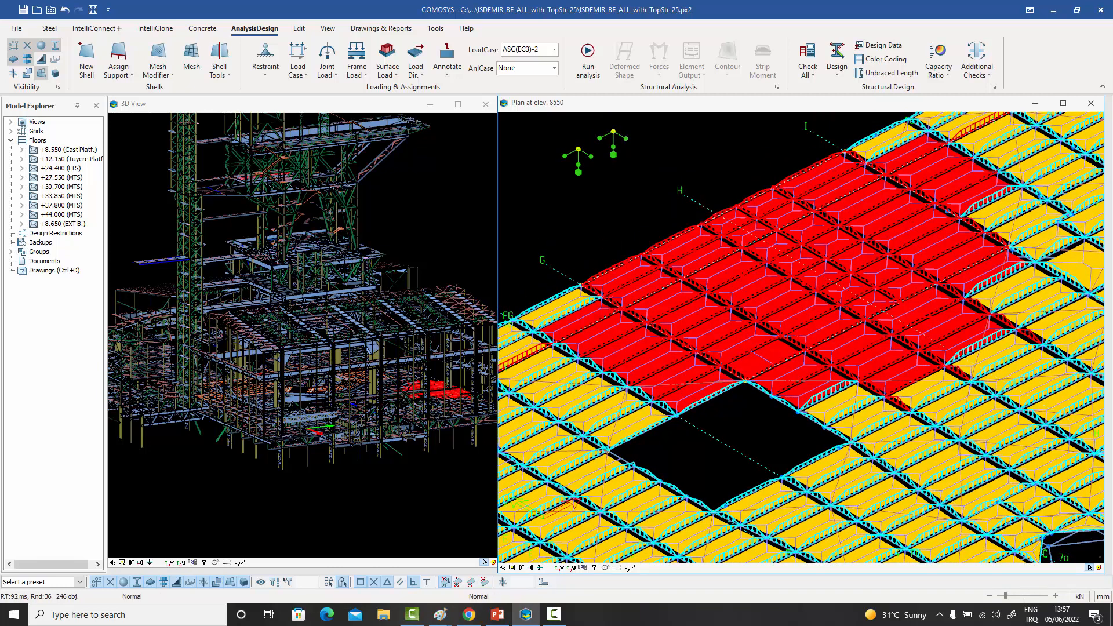
key(Return)
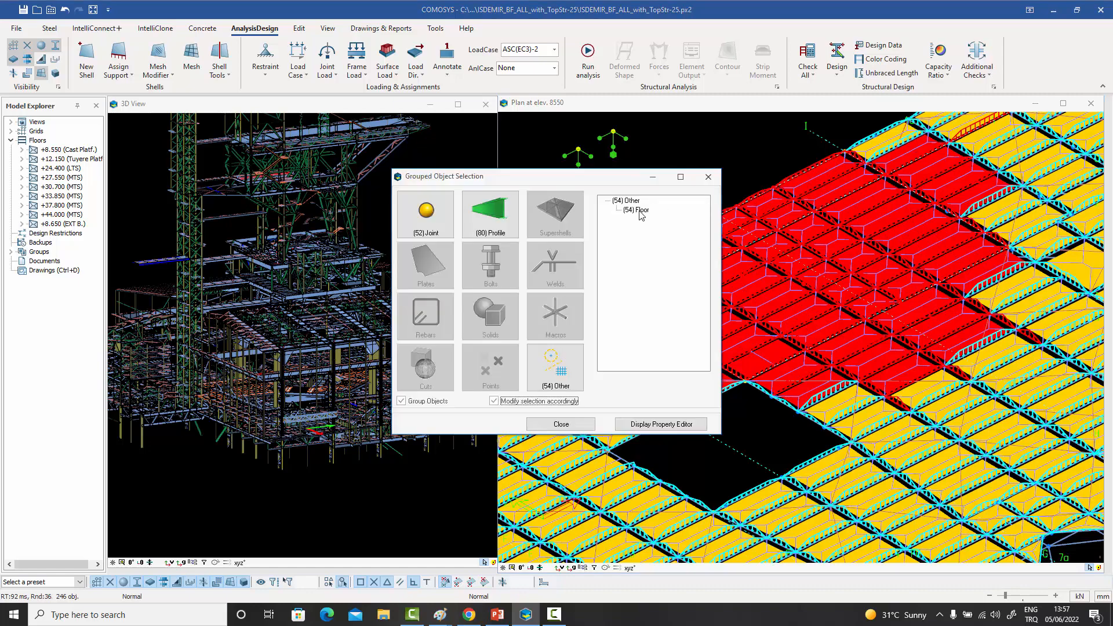
click(636, 214)
click(706, 178)
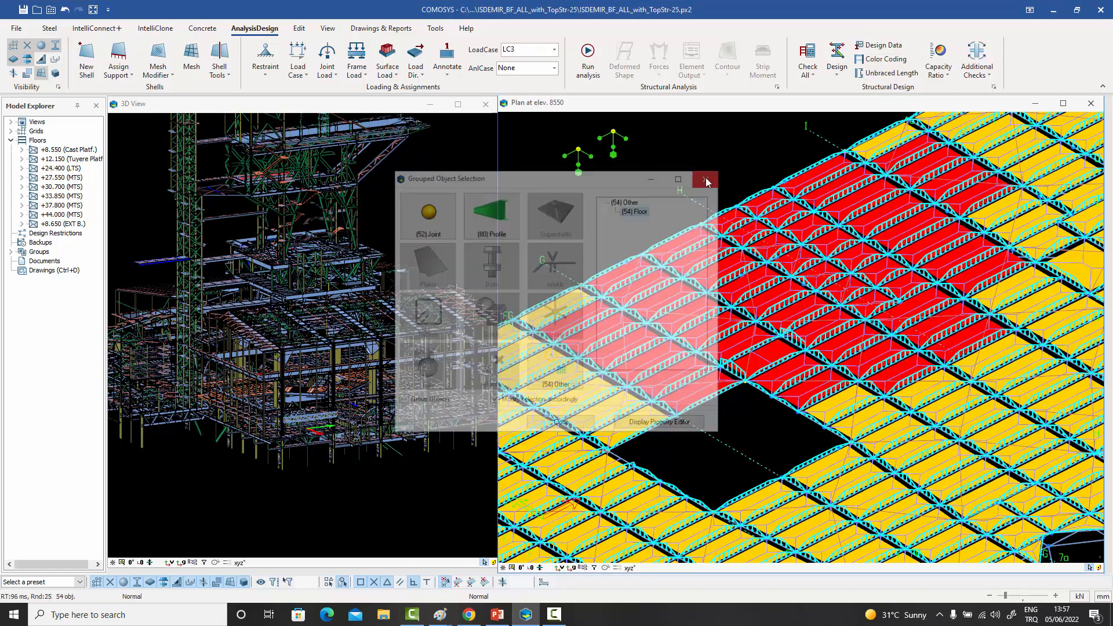
- Set the load distribution method of the selected floor polygons to One Way
key(Return)
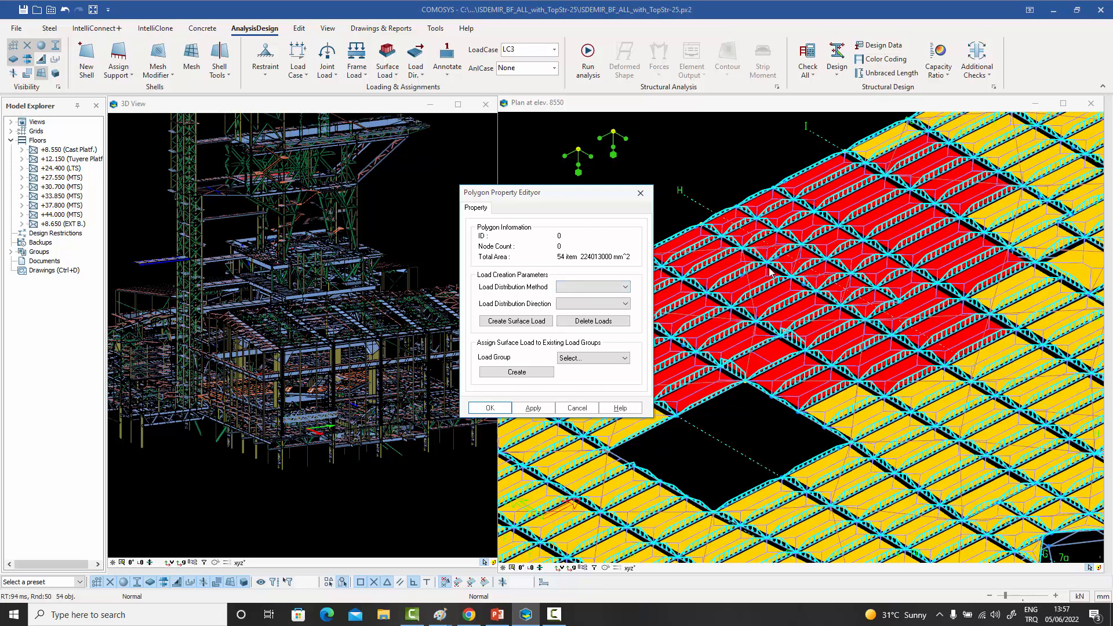
click(626, 288)
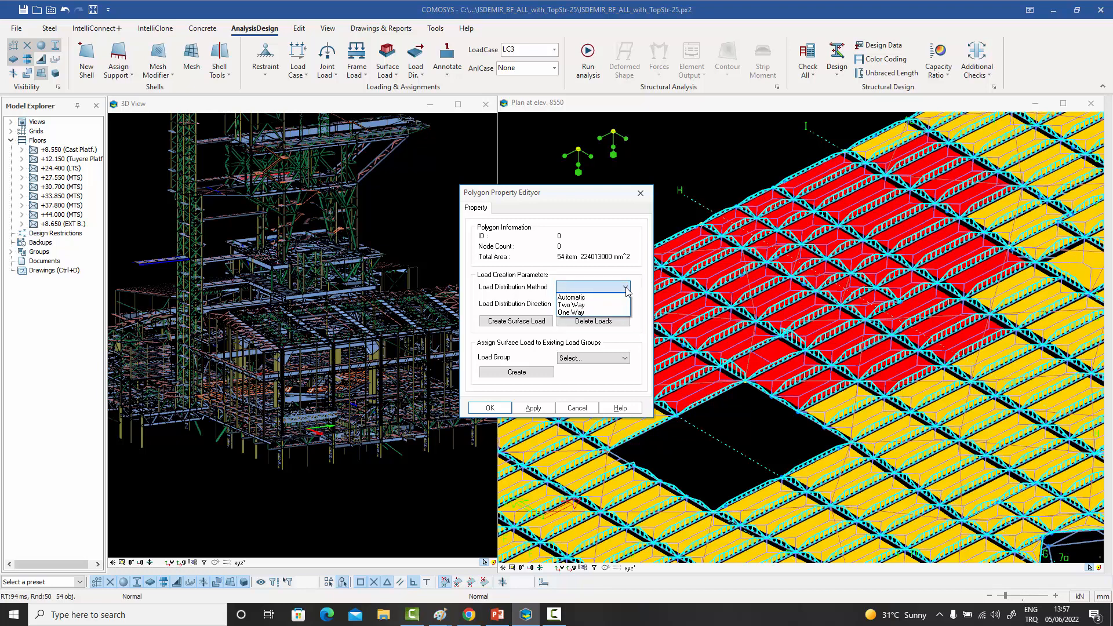
click(578, 313)
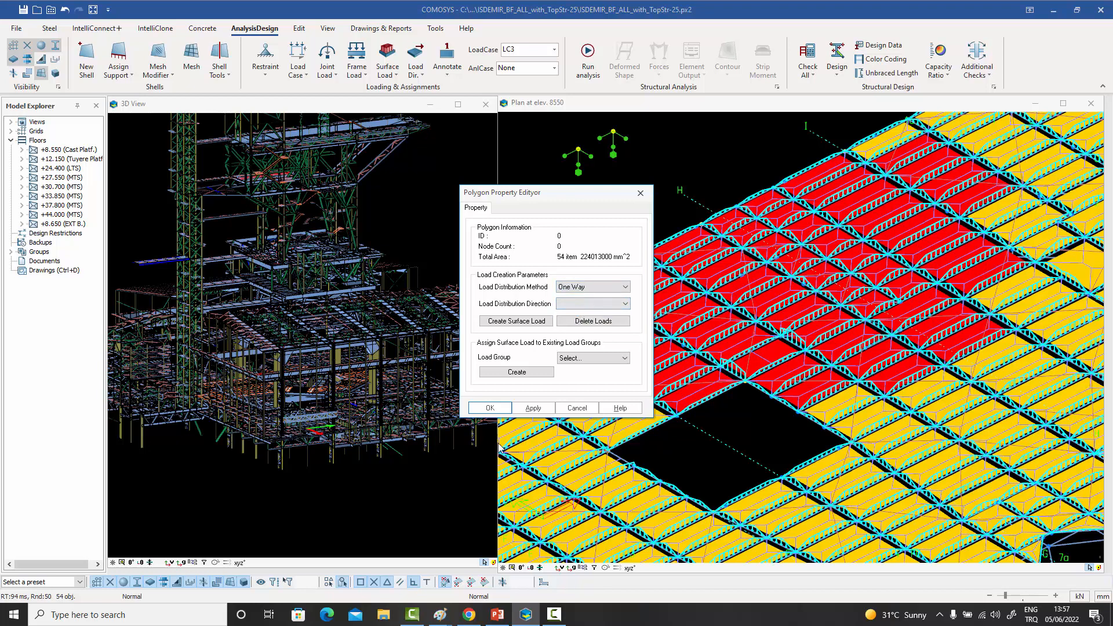
click(487, 408)
- Recalculate all loads of floor +8.550 (Cast Platf.), clear the selection and inspect the redistributed loads near the rectangular opening
right_click(64, 152)
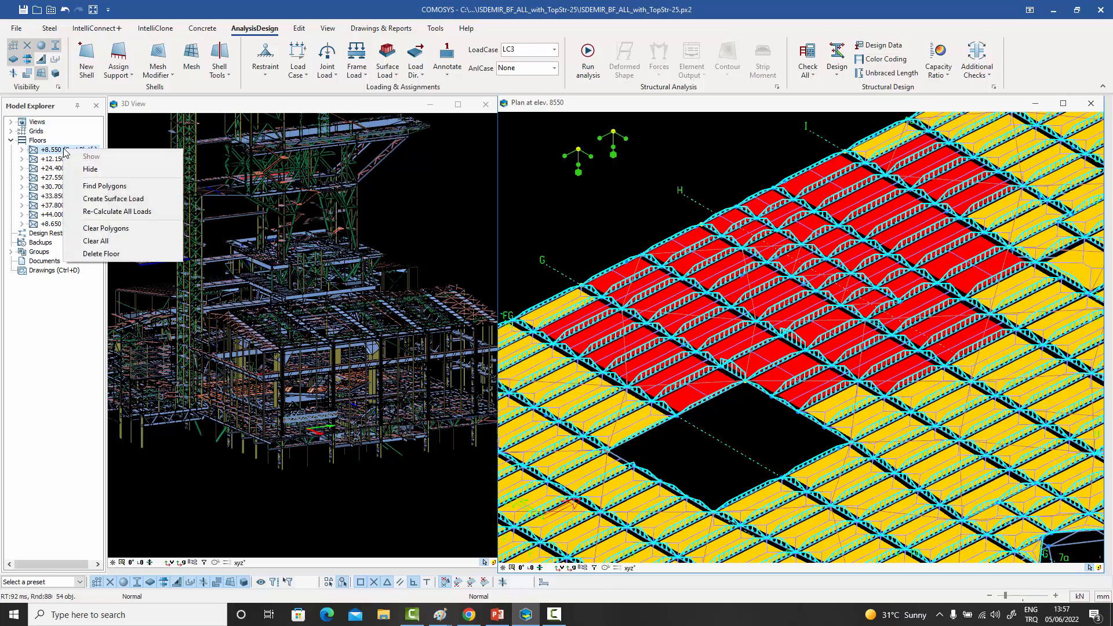
click(104, 212)
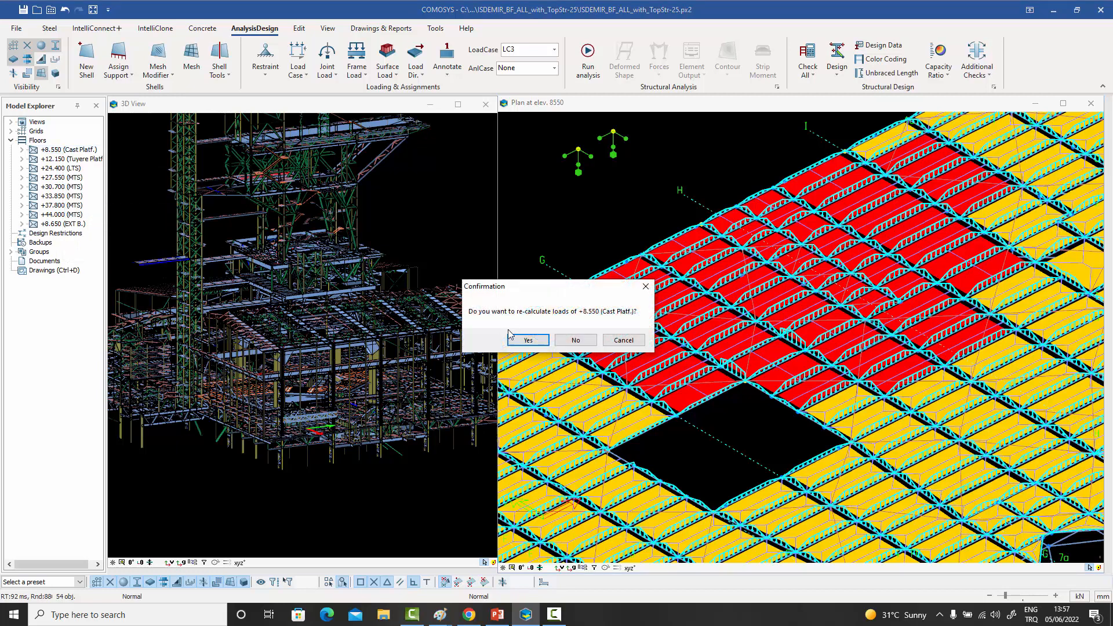
click(526, 345)
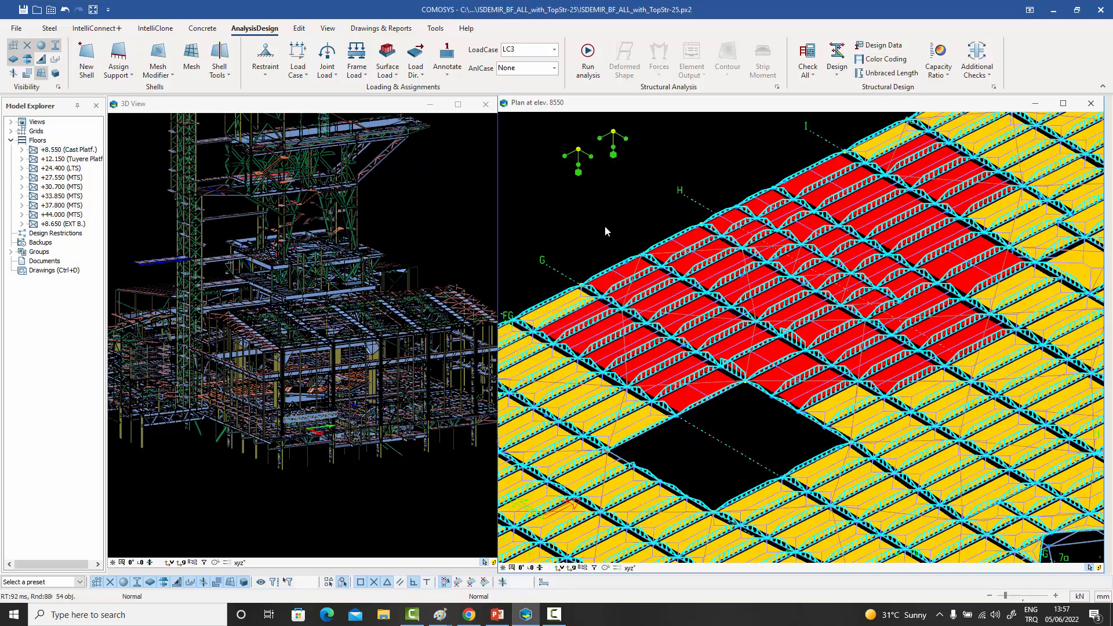
key(Escape)
scroll(710, 291, up, 3)
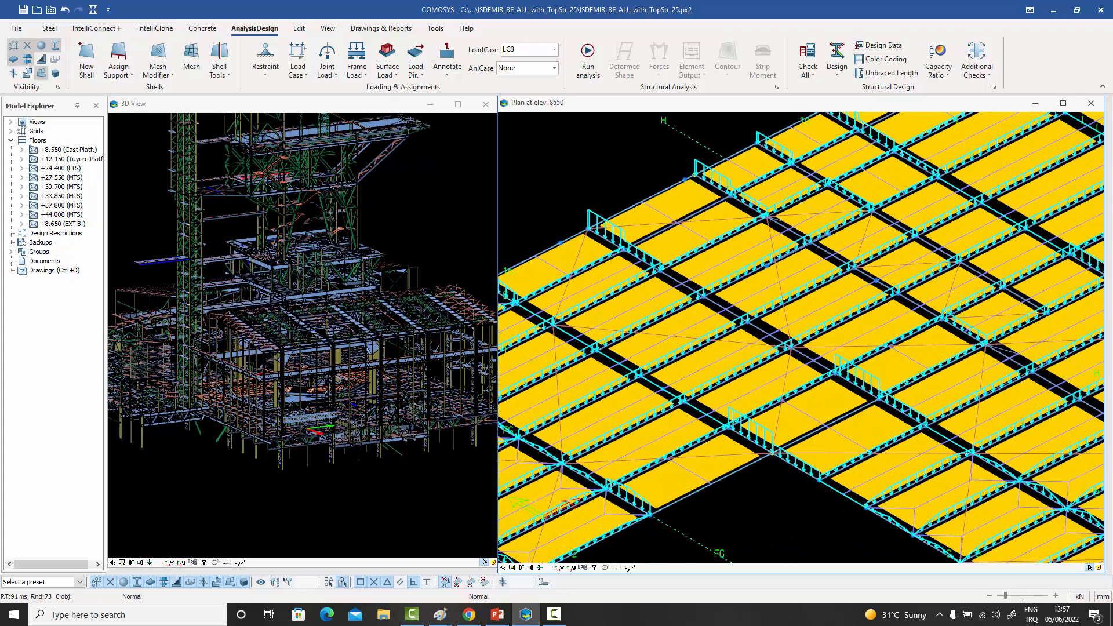
scroll(760, 294, up, 3)
middle_drag(760, 294, 827, 261)
scroll(718, 300, down, 3)
scroll(740, 301, down, 2)
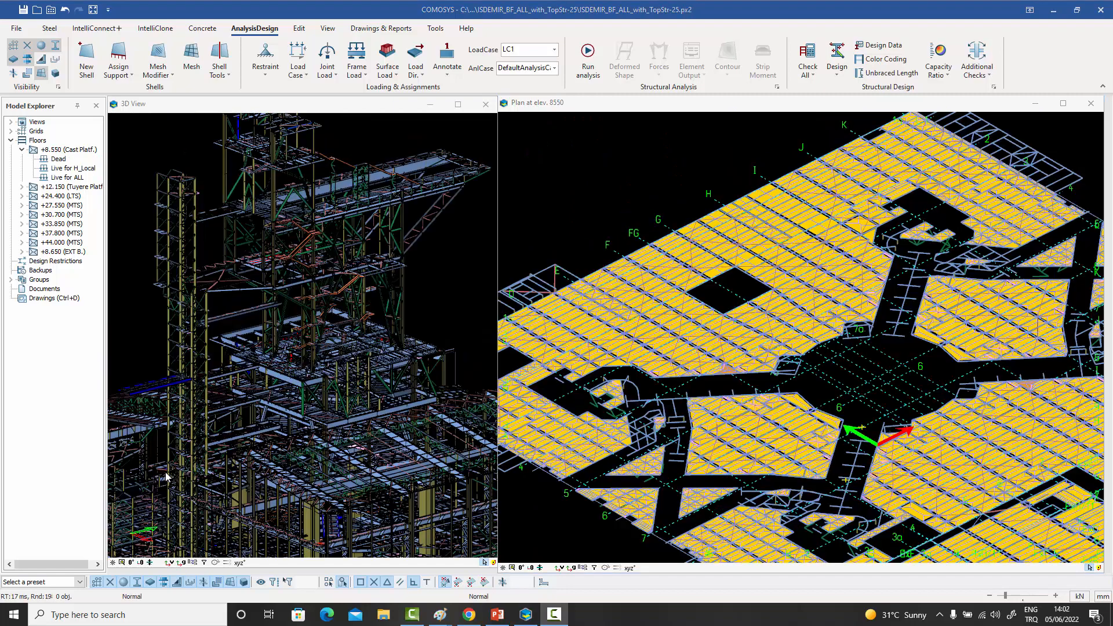
- Activate the 3D View and examine the overall structure from another angle
click(263, 104)
scroll(291, 334, down, 3)
shift+middle_drag(293, 347, 400, 468)
scroll(397, 476, up, 2)
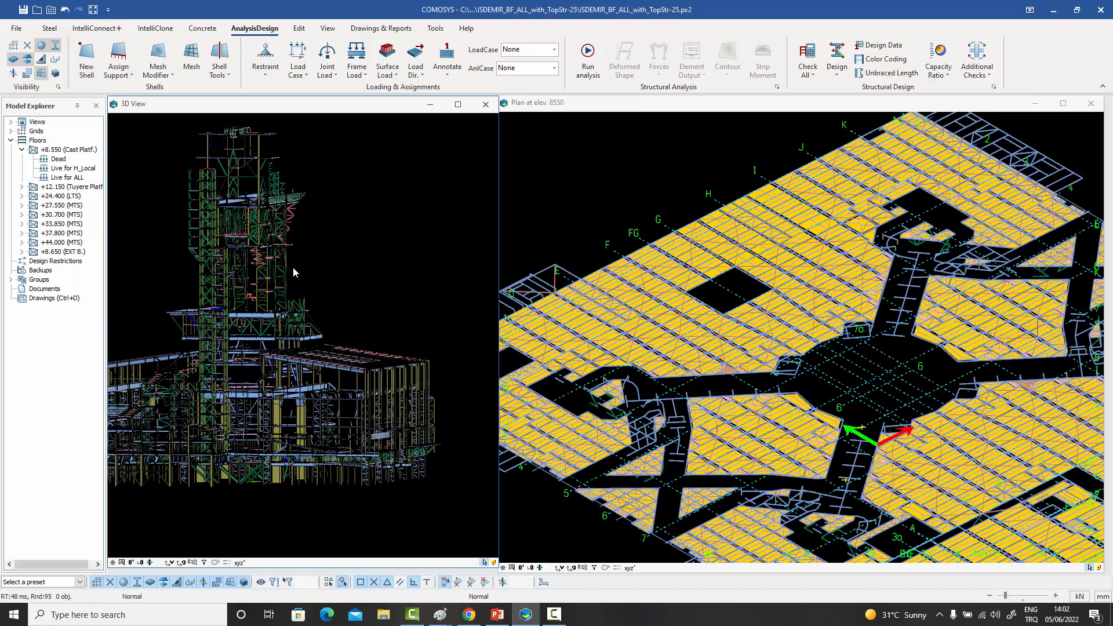
- Examine the whole structure from above in the 3D View and the loaded floor in the plan at elevation 8550
middle_drag(293, 265, 342, 387)
scroll(343, 406, up, 2)
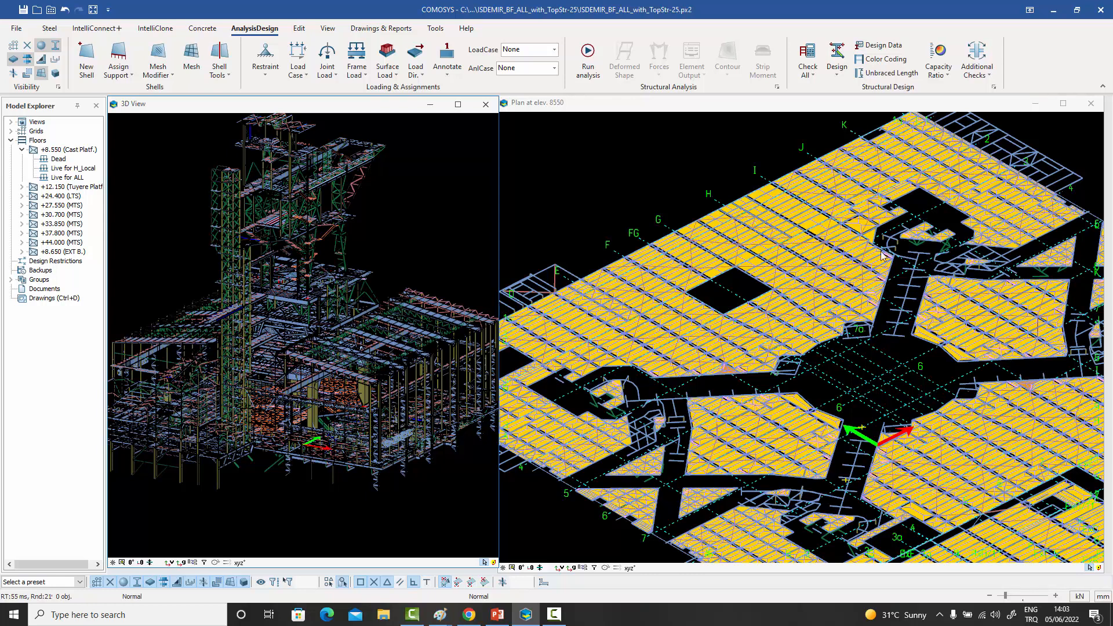
scroll(880, 255, down, 2)
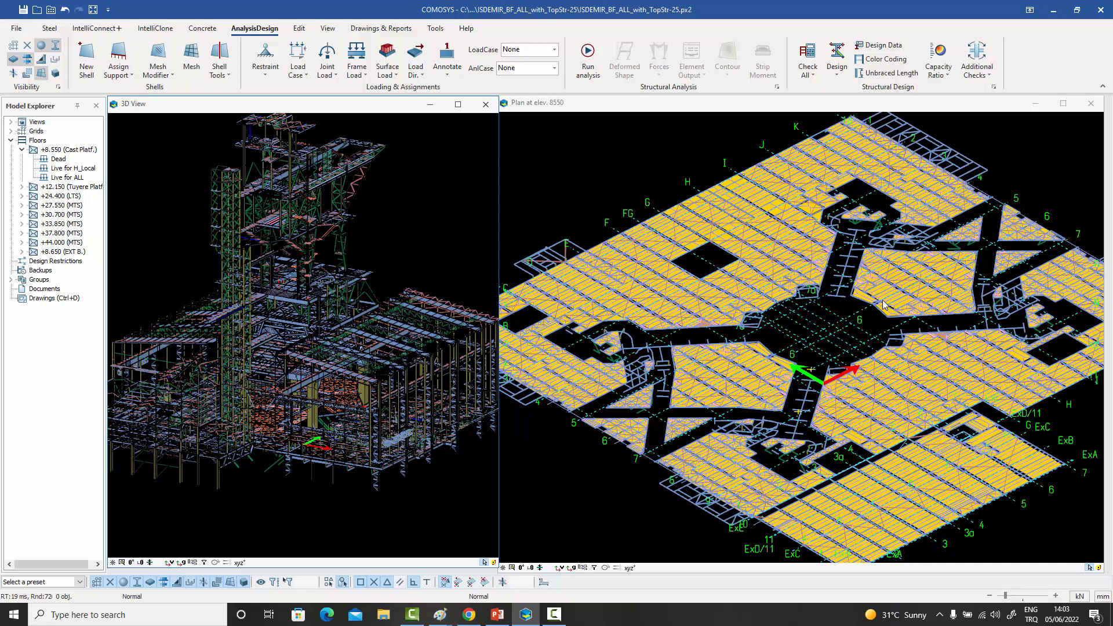
middle_drag(827, 412, 814, 418)
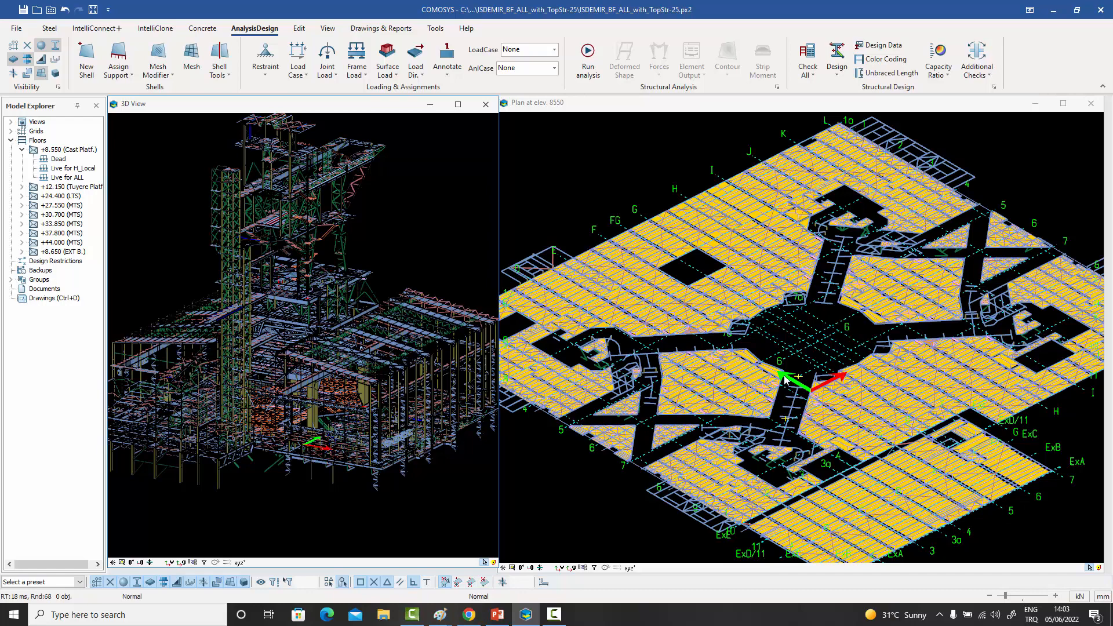
middle_drag(790, 351, 821, 343)
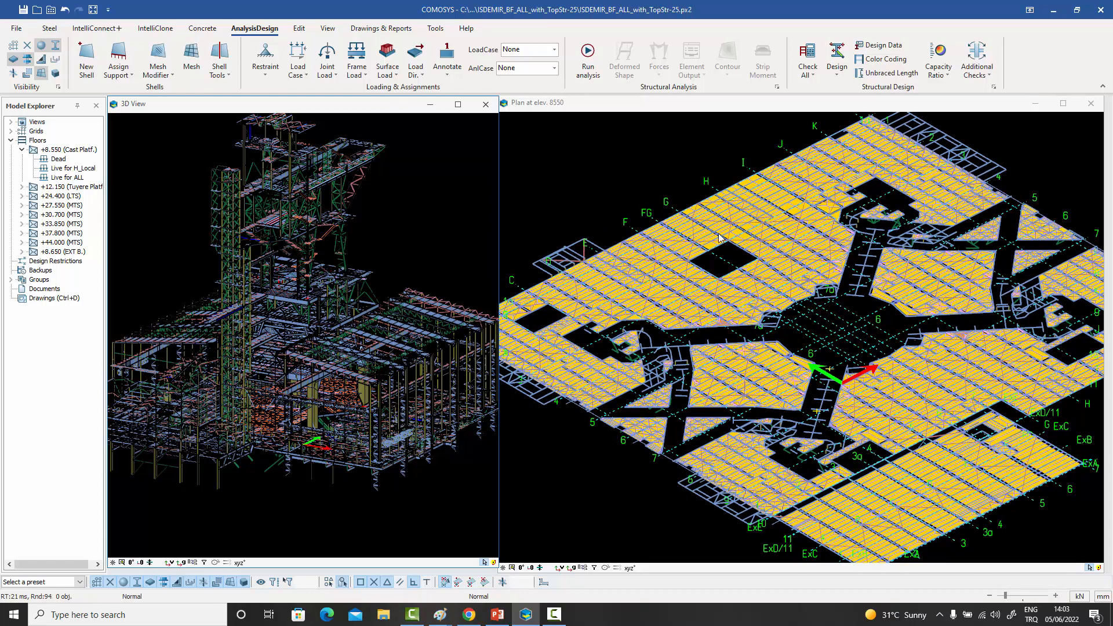
scroll(778, 251, up, 2)
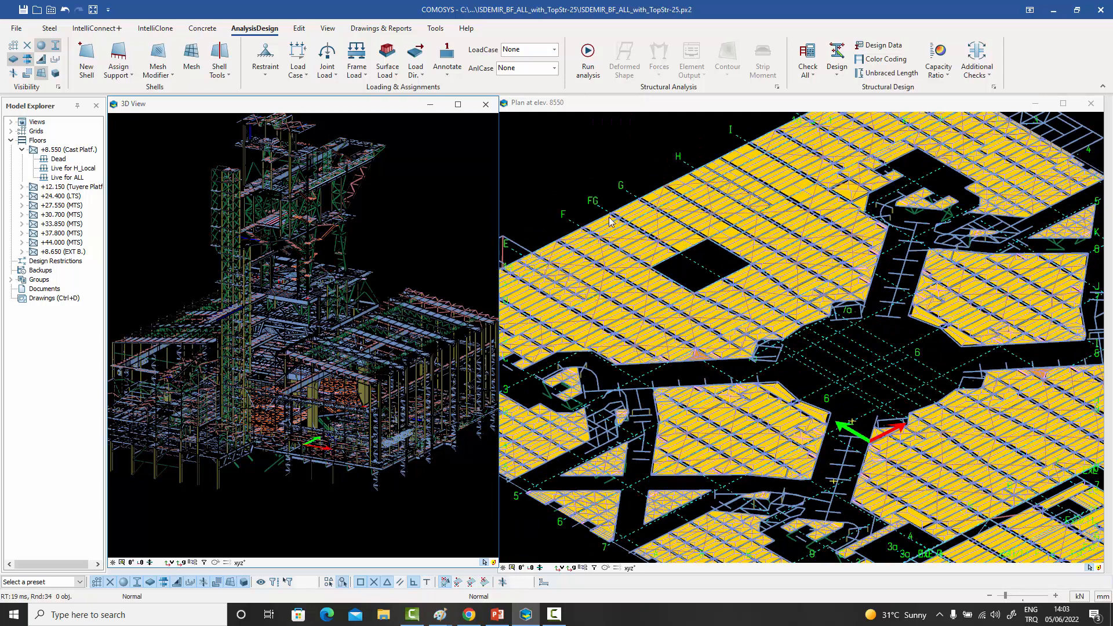
- Create a surface load on floor +8.550 (Cast Platf.) in load case LC1, direction Global X, group name "Eq x", value 0.1 in kN and m
right_click(63, 150)
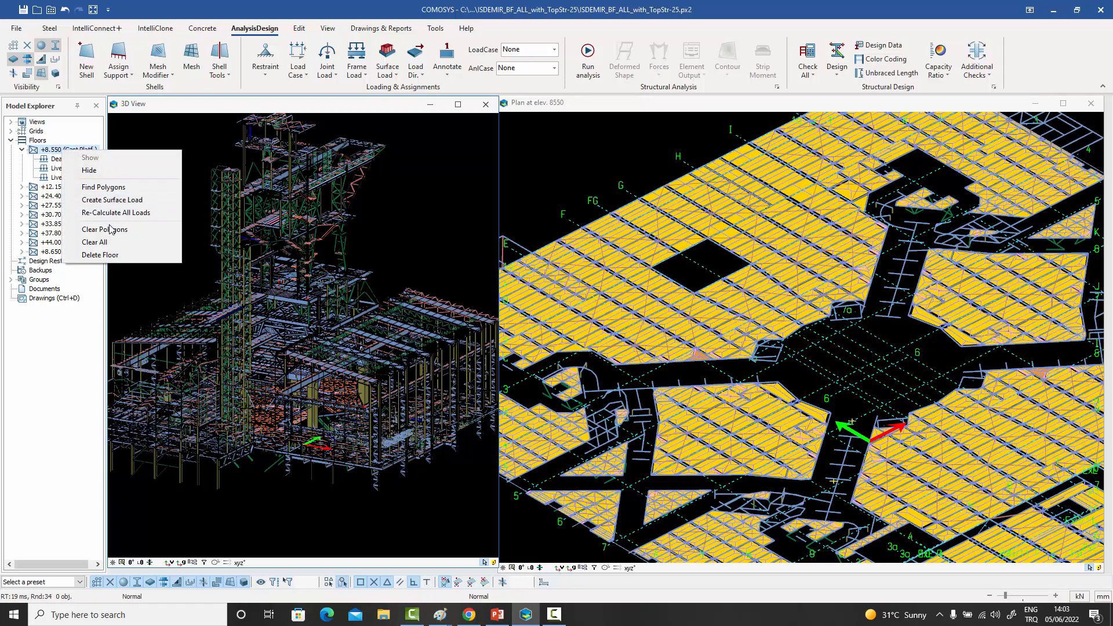
click(113, 200)
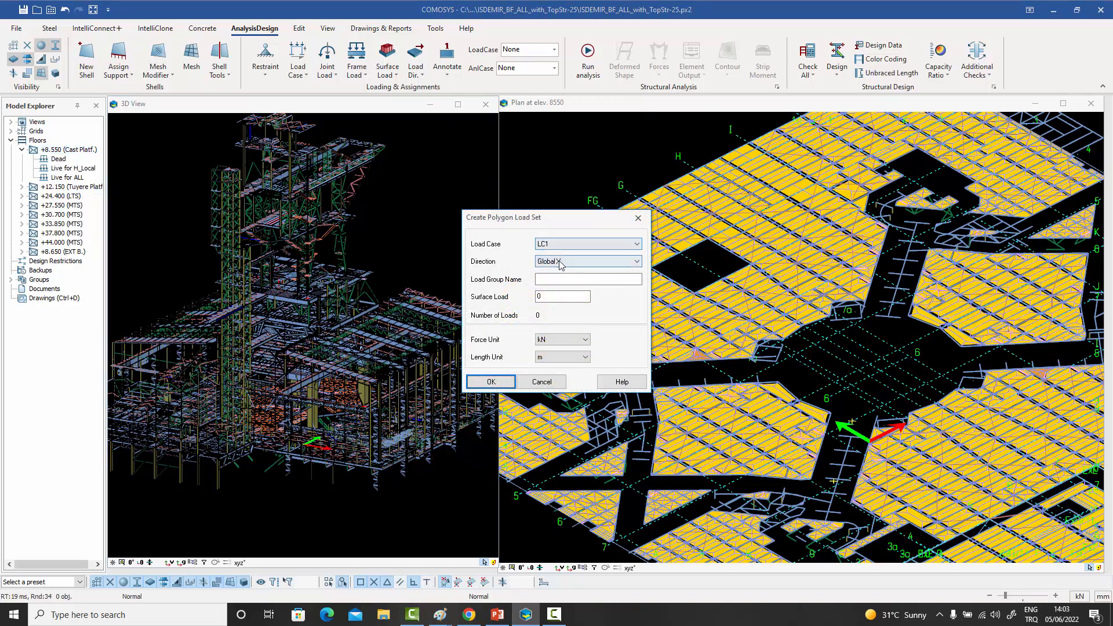
click(560, 262)
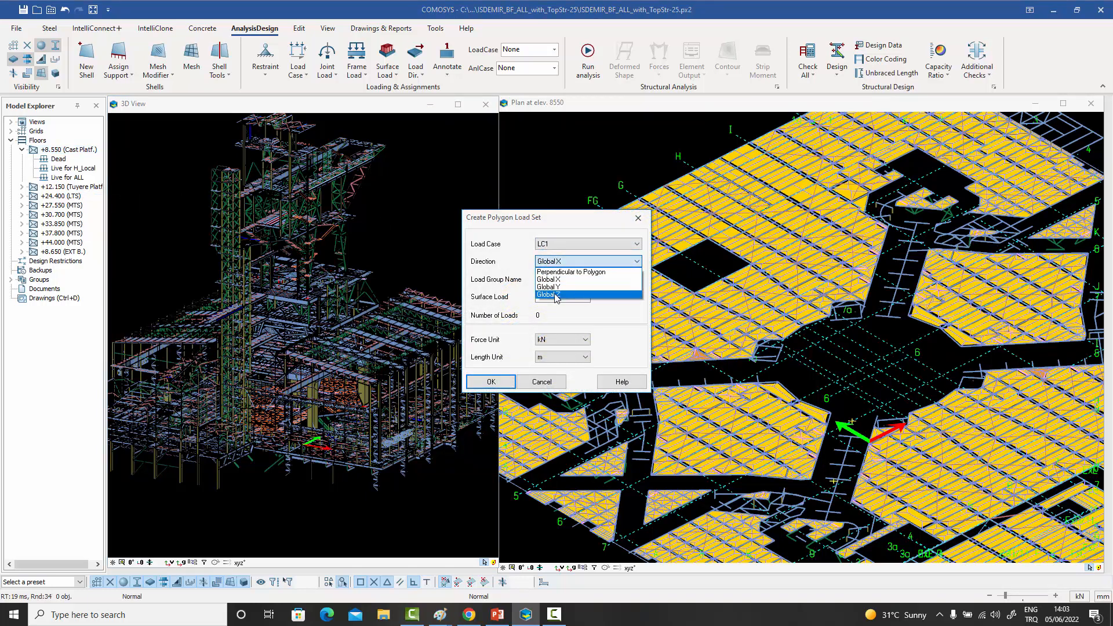
click(559, 279)
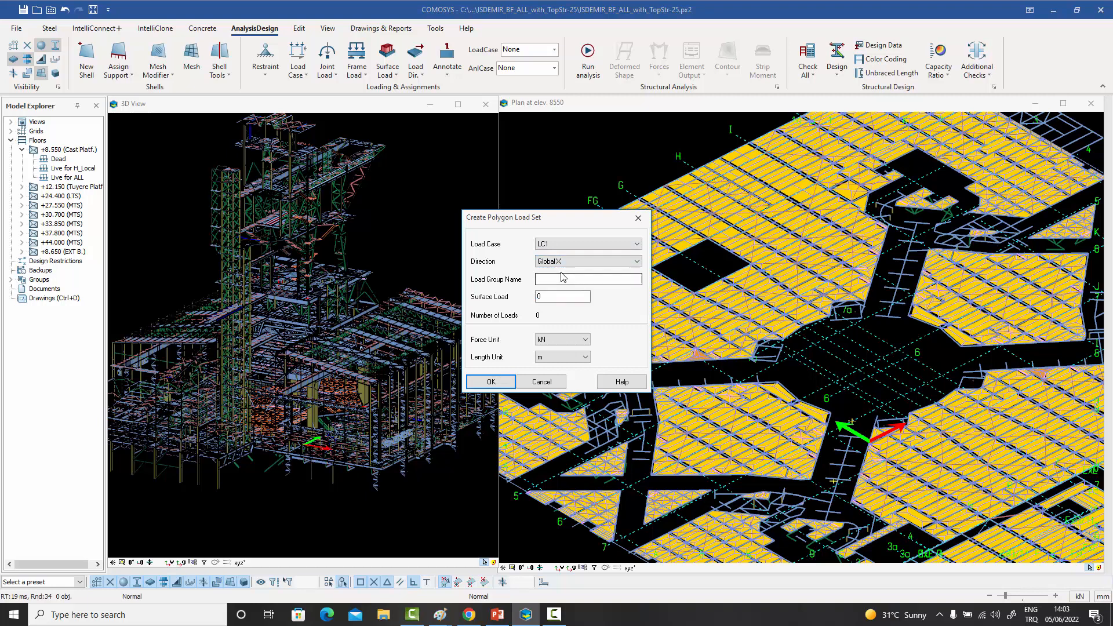
click(560, 278)
click(561, 297)
click(491, 383)
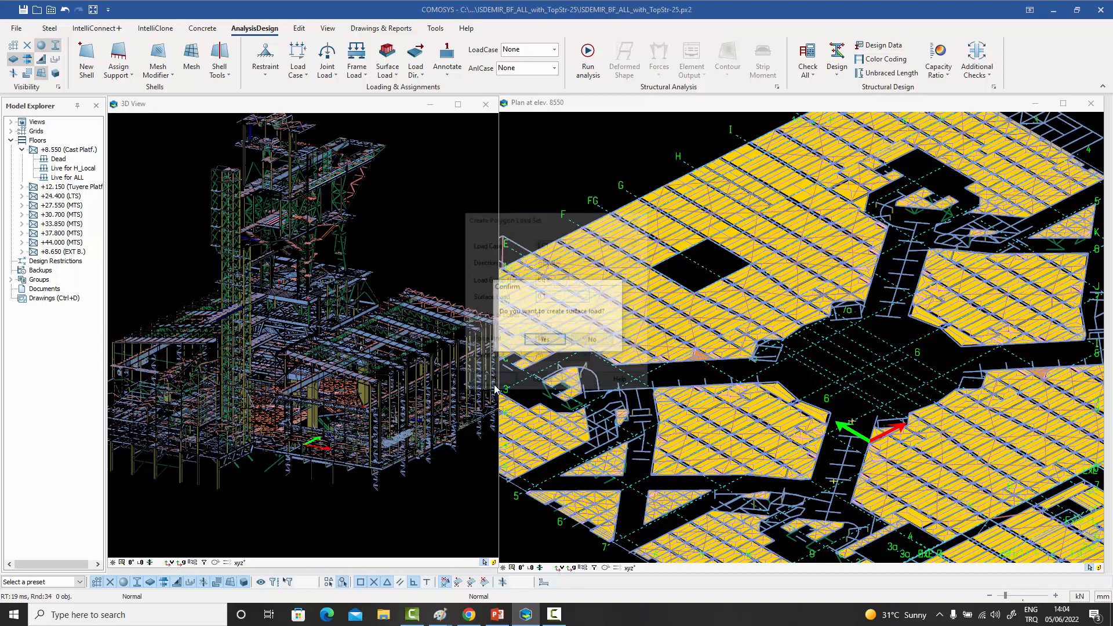
click(543, 343)
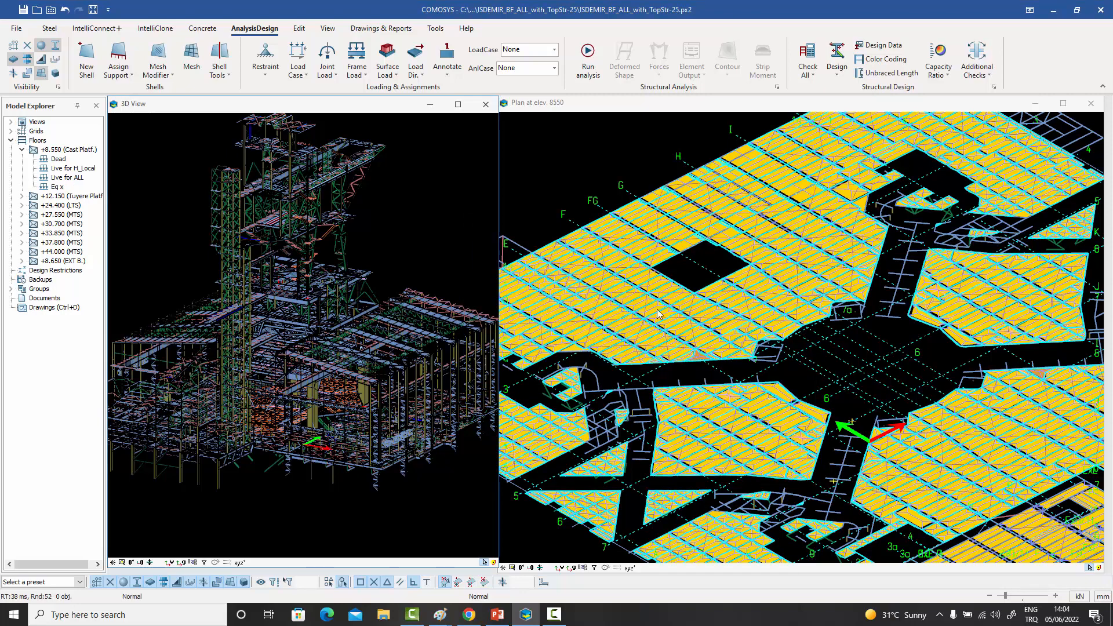
- Inspect the horizontal loads on the beams beside the rectangular opening, picking a floor polygon and a beam, and clear the selection
scroll(748, 249, up, 4)
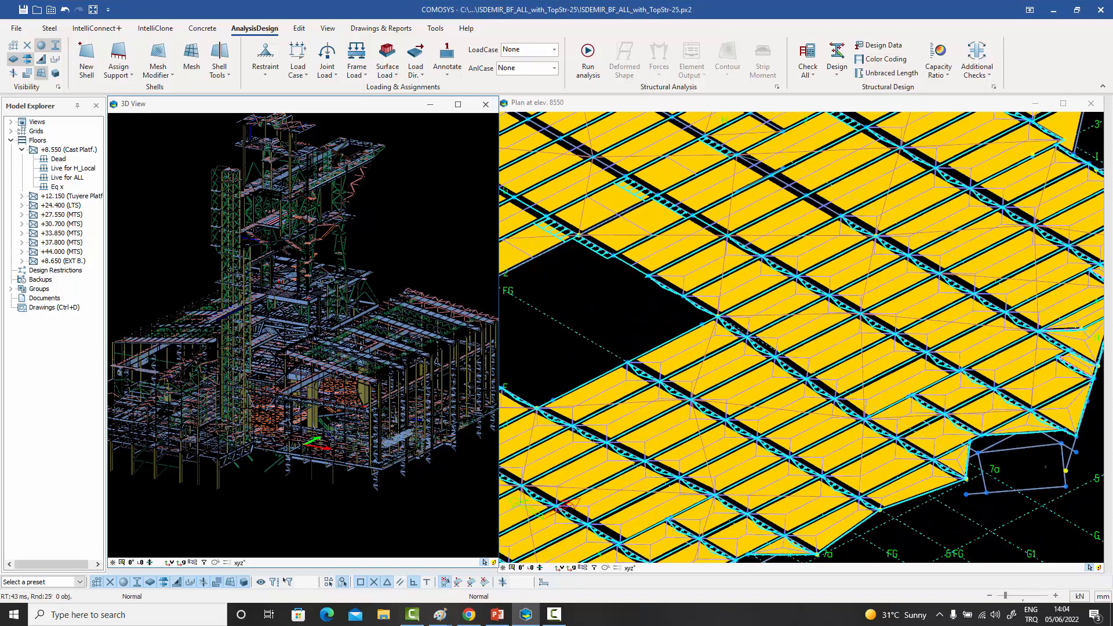
click(645, 230)
scroll(597, 250, up, 3)
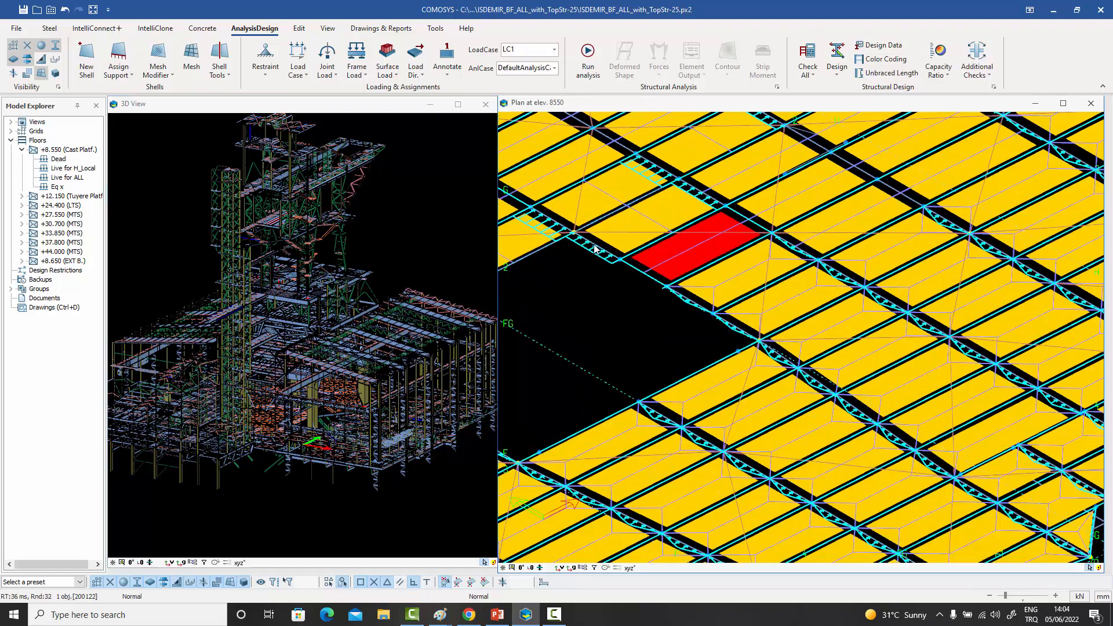
scroll(605, 258, down, 5)
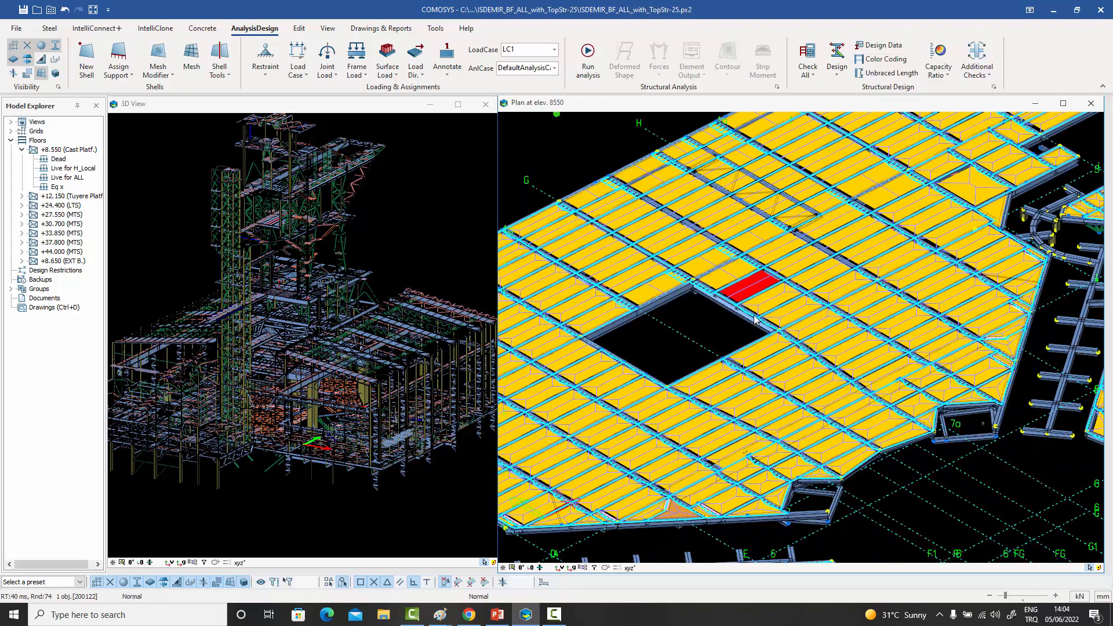
middle_drag(728, 311, 761, 312)
scroll(723, 317, up, 3)
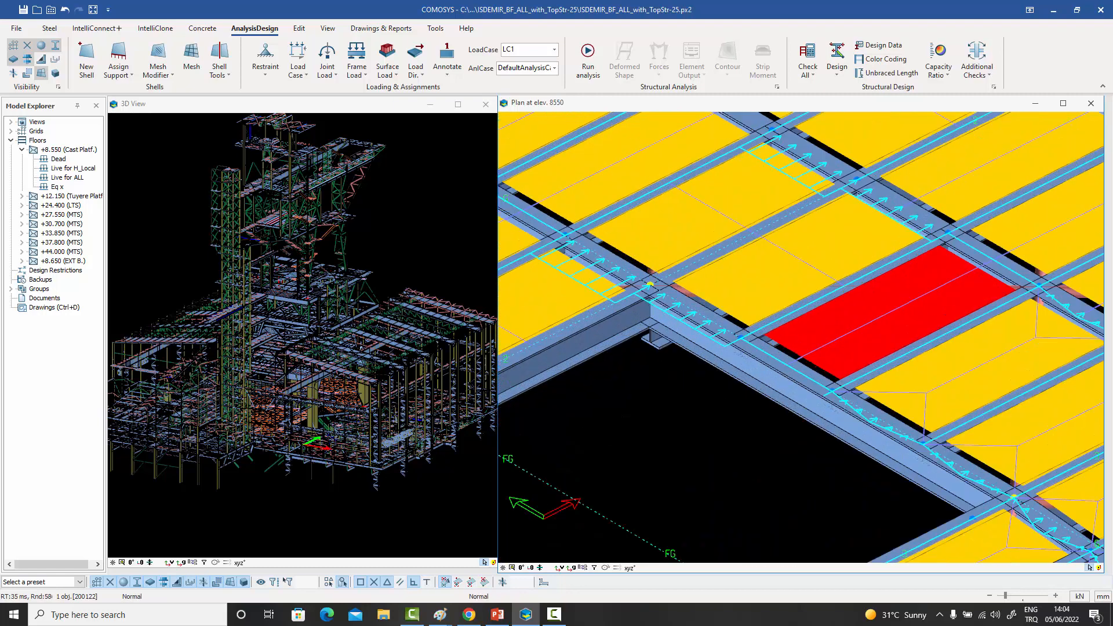
click(790, 315)
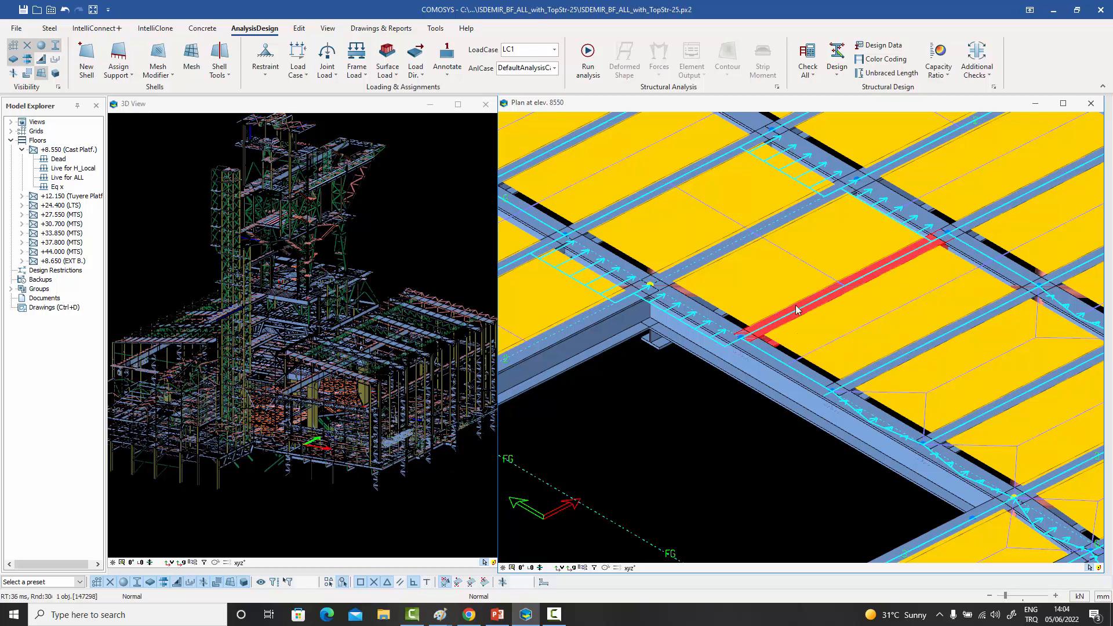
key(Escape)
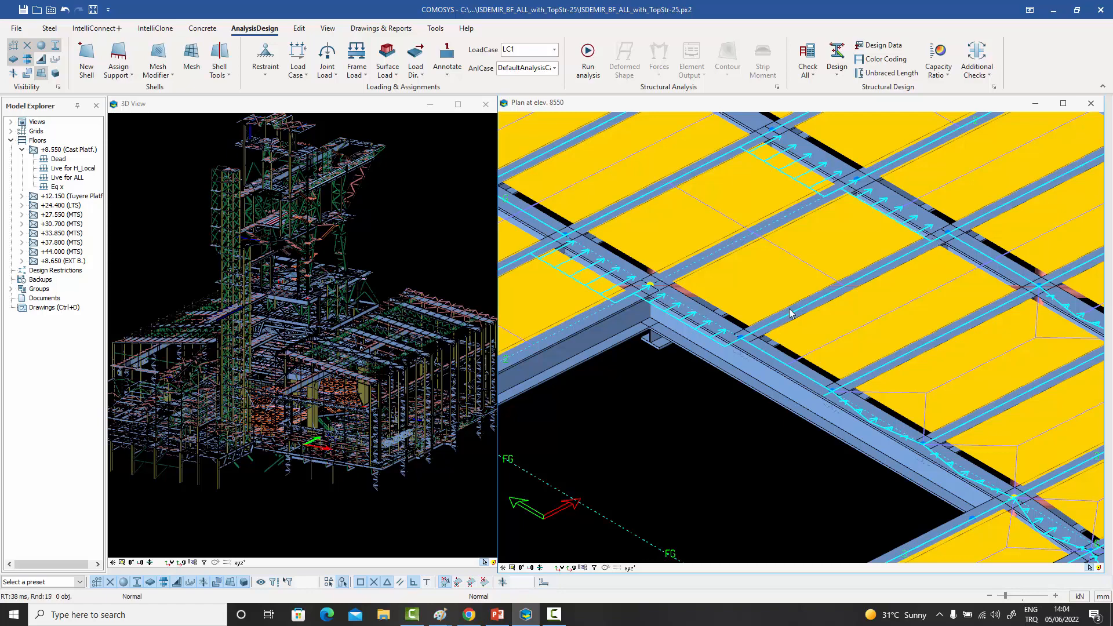
- Examine the distribution of the Eq x load across the entire cast platform floor and around the central opening
scroll(788, 311, down, 5)
scroll(786, 318, down, 3)
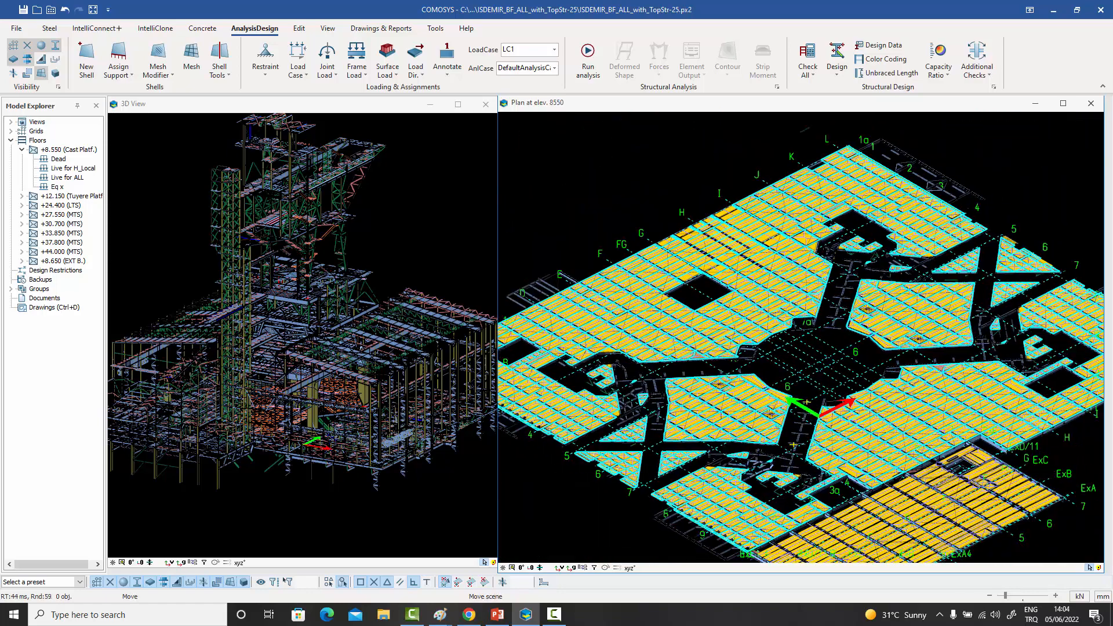
middle_drag(787, 386, 780, 350)
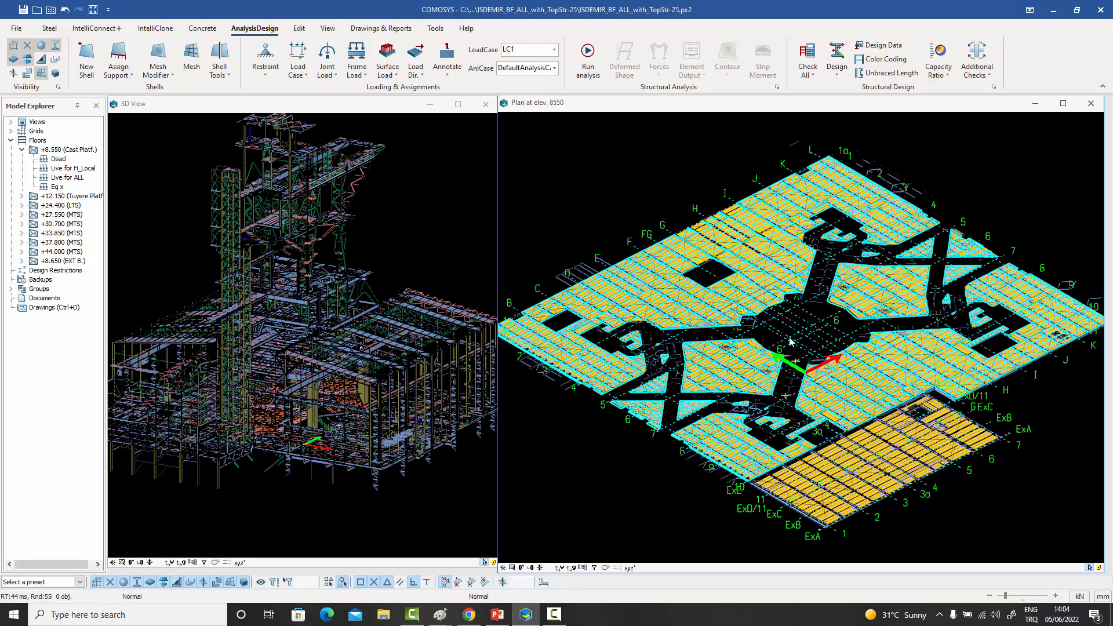
middle_drag(809, 356, 789, 353)
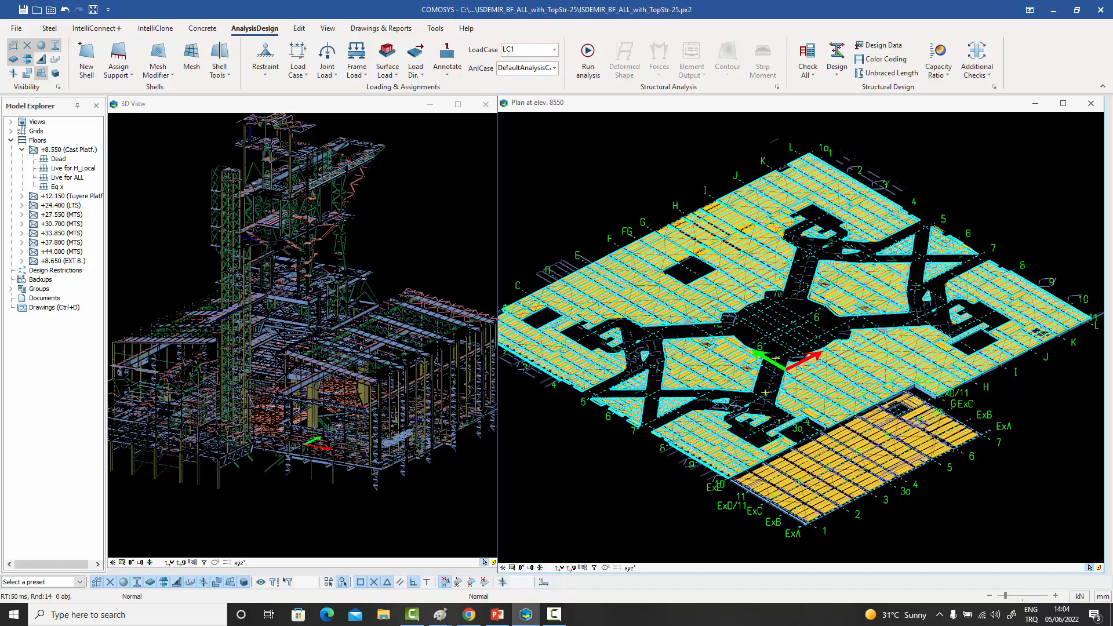
scroll(776, 307, up, 2)
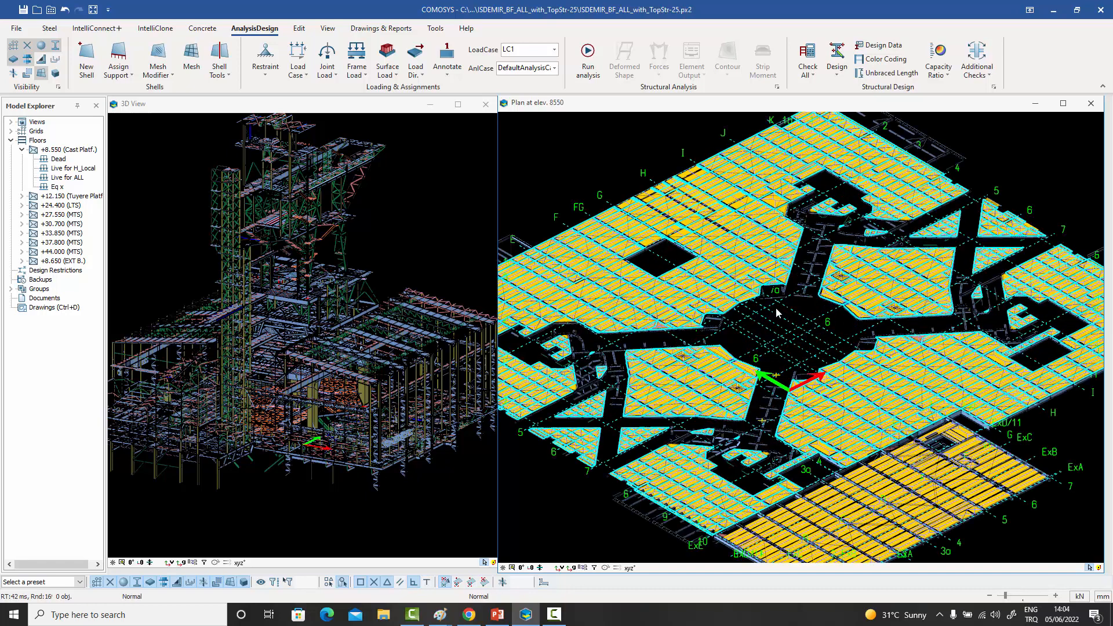
scroll(760, 298, up, 2)
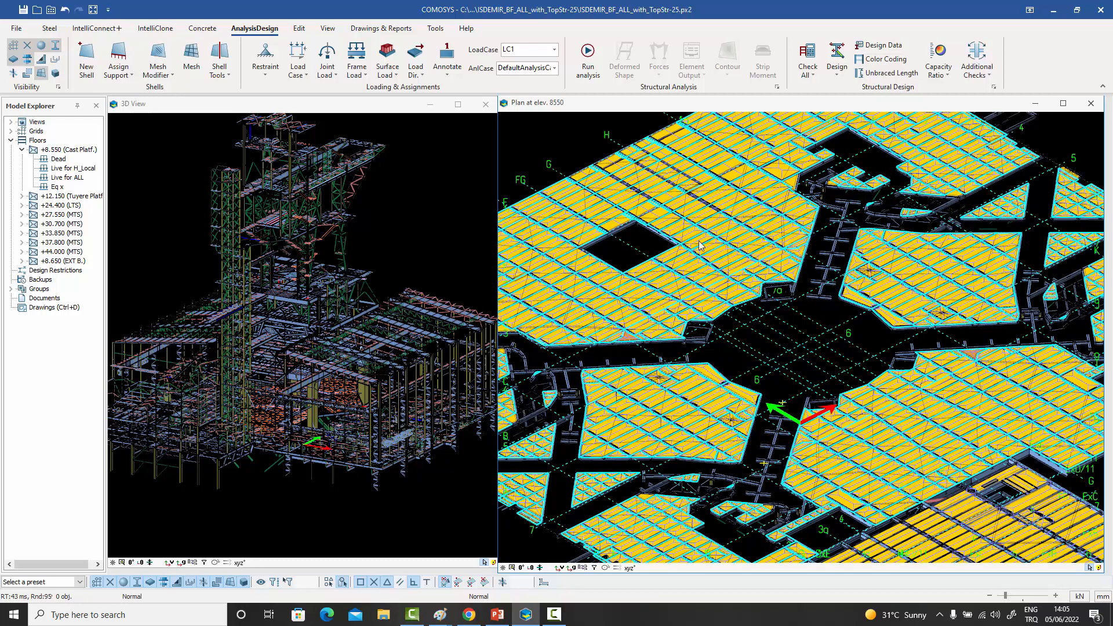
scroll(710, 243, up, 2)
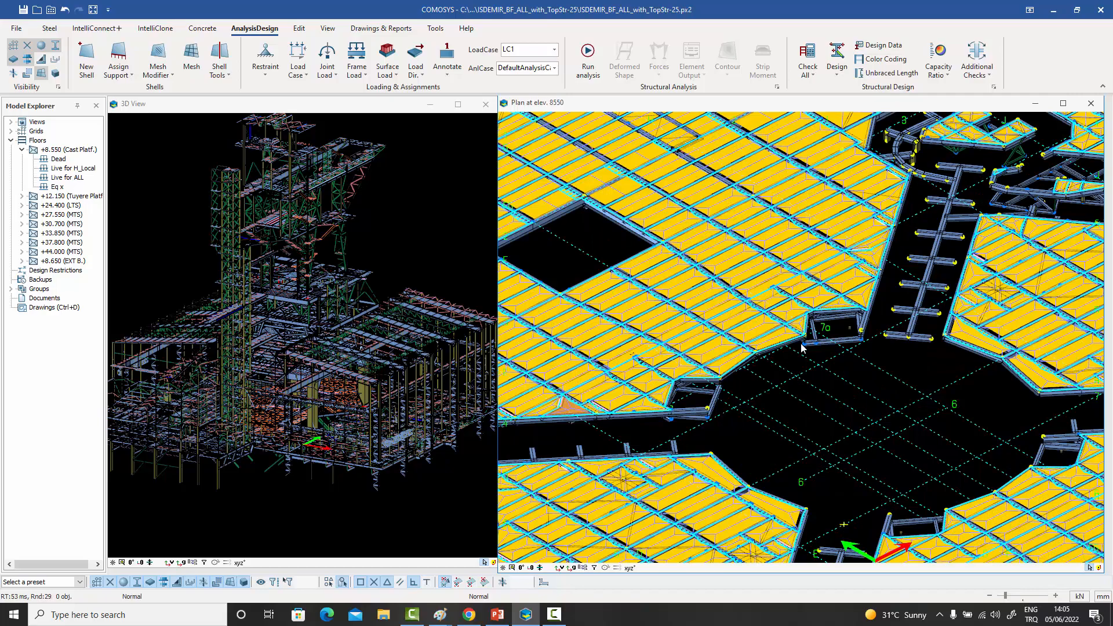
scroll(801, 347, down, 4)
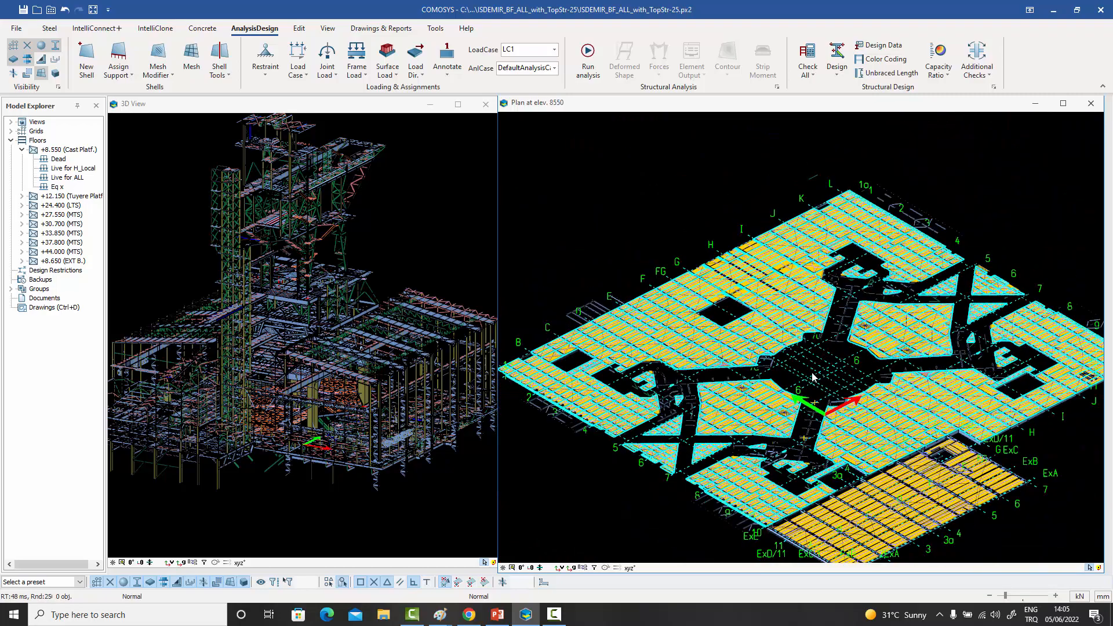
middle_drag(801, 348, 773, 335)
scroll(773, 335, up, 5)
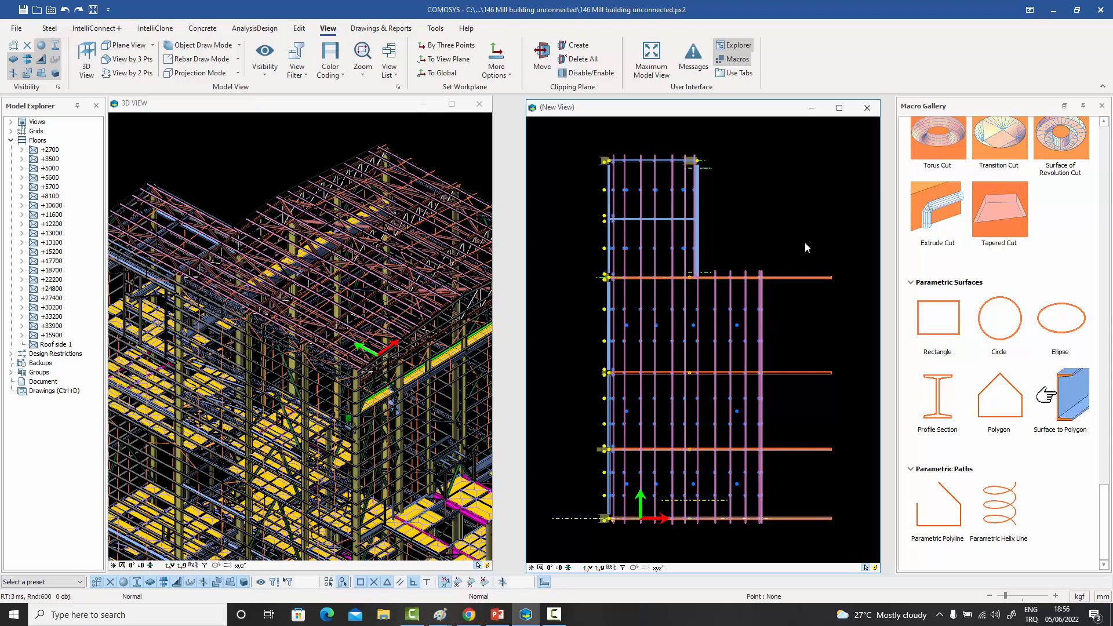
- Find the polygons of the Roof side 1 floor in the mill building model, using a relative Z of 0
middle_drag(802, 241, 797, 234)
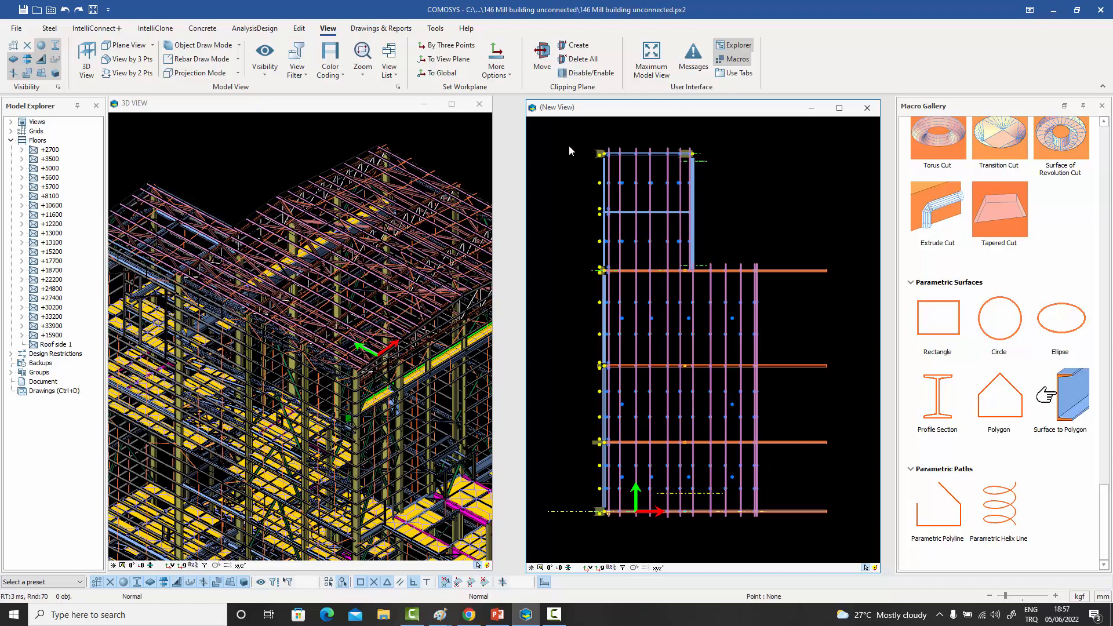
right_click(58, 344)
click(95, 380)
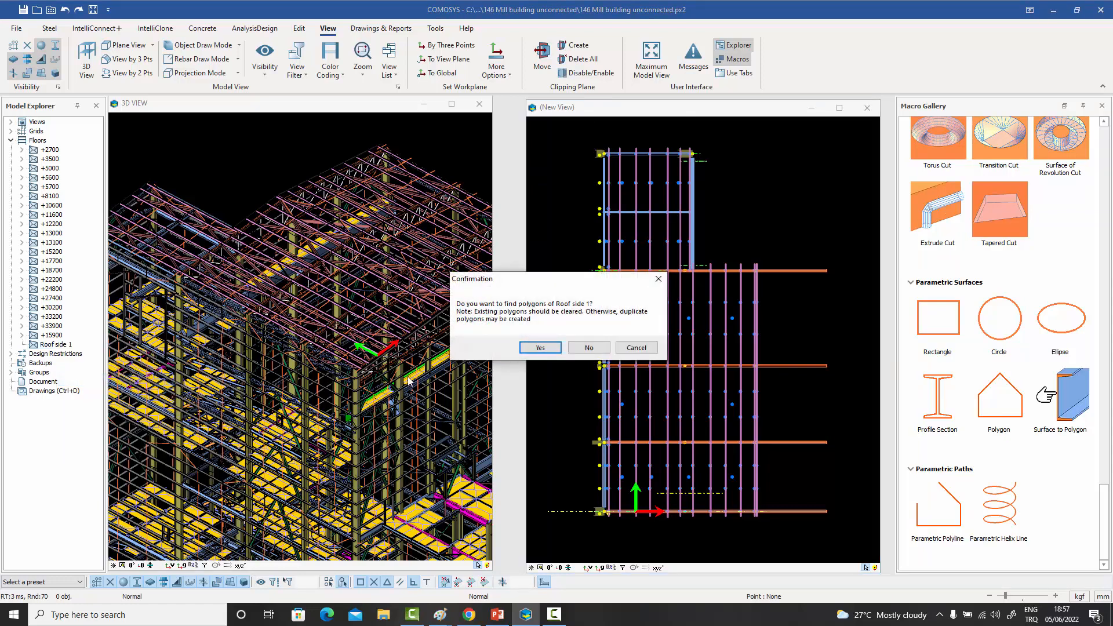
click(540, 347)
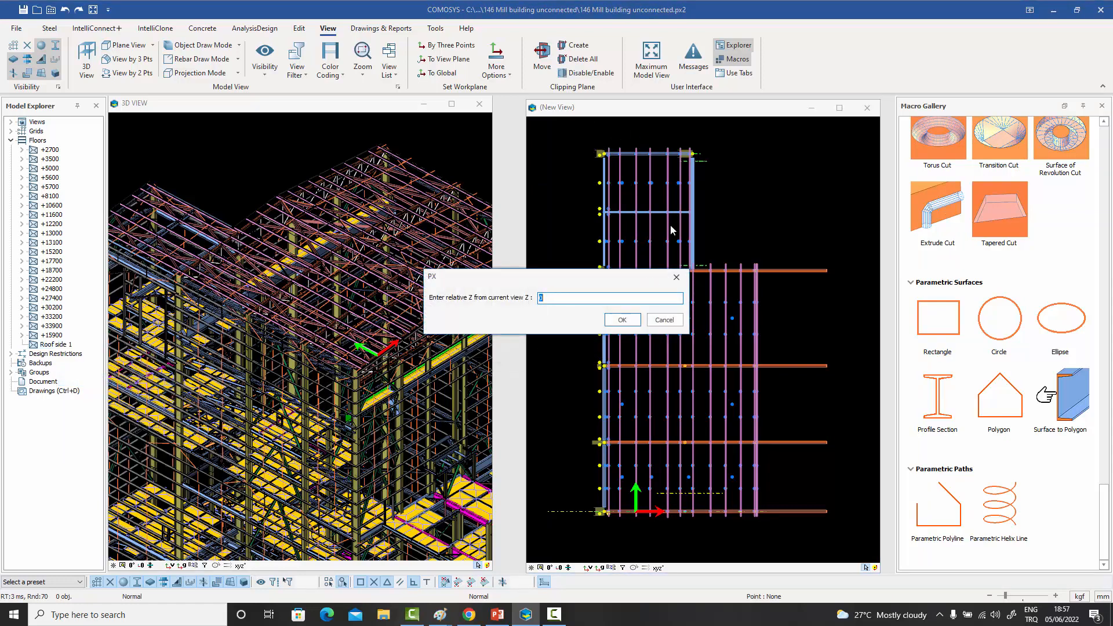
click(622, 322)
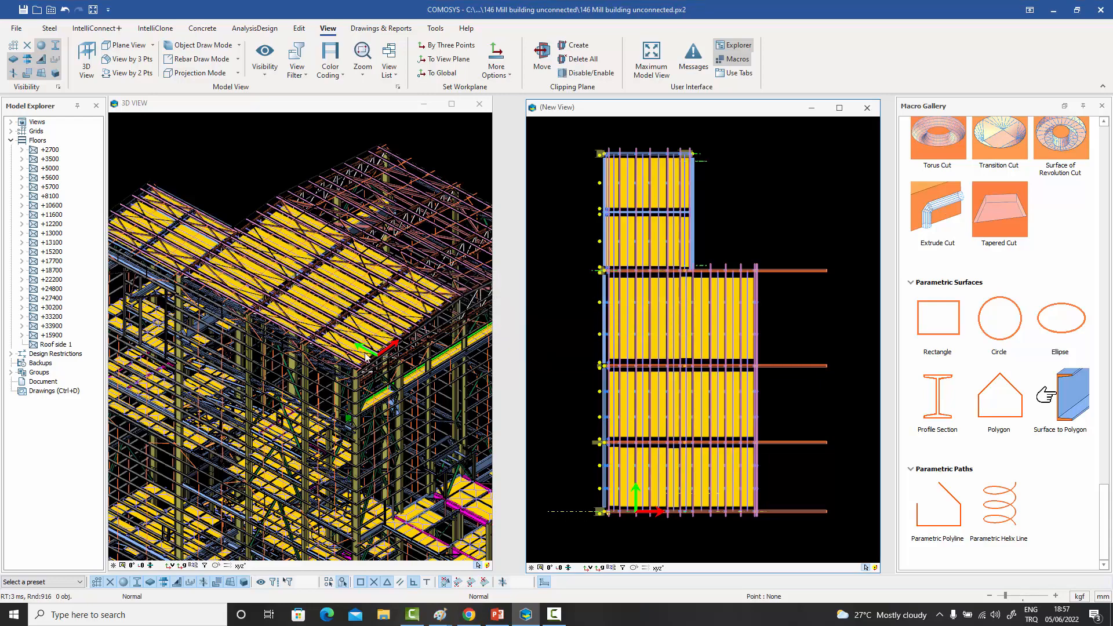
- Inspect the roof polygons between the purlins of the mill building in the 3D view, up close and from different angles
scroll(325, 237, up, 5)
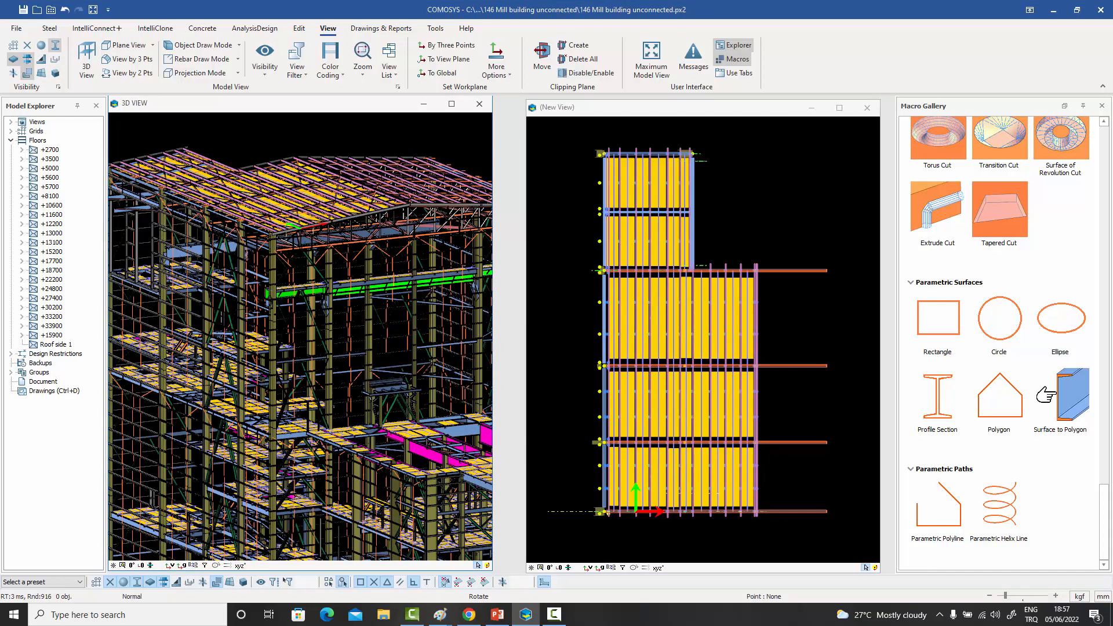
scroll(283, 206, up, 2)
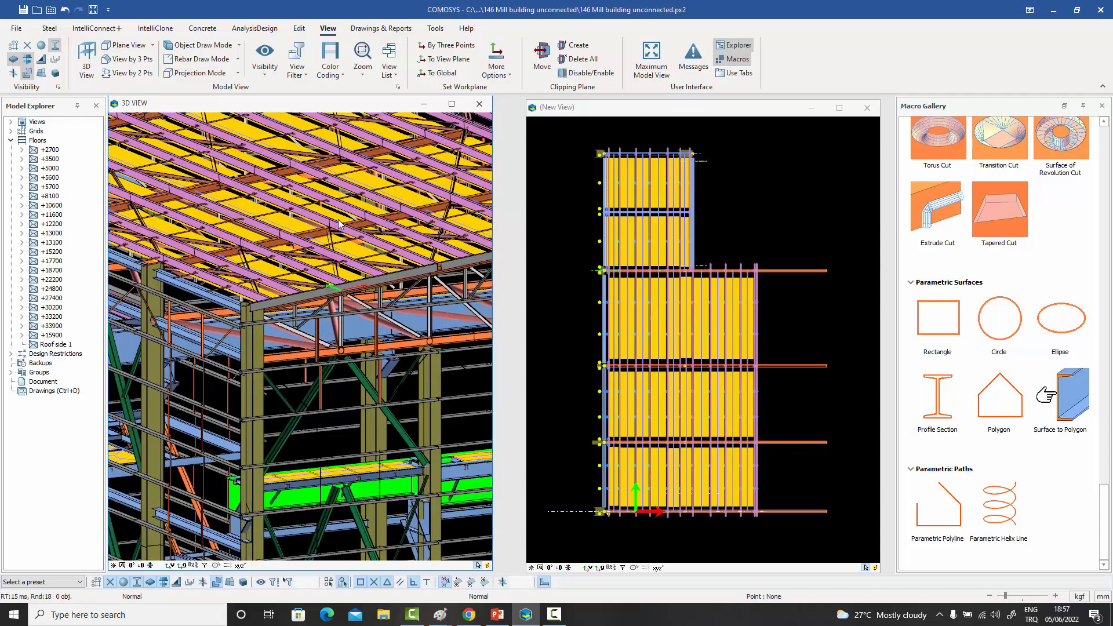
scroll(340, 225, down, 5)
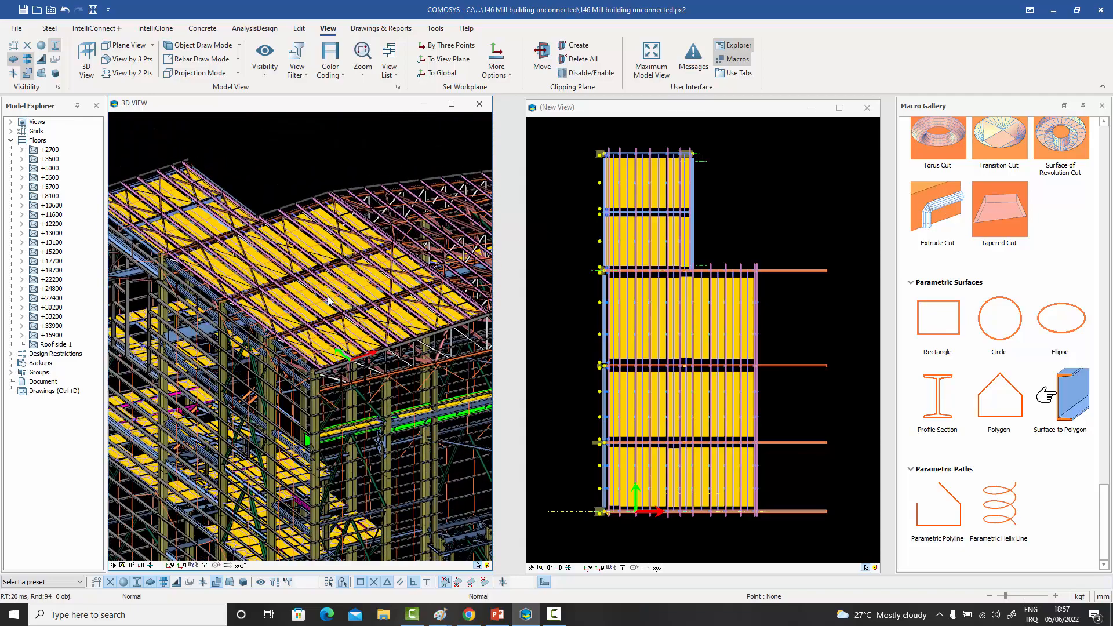
scroll(325, 304, up, 3)
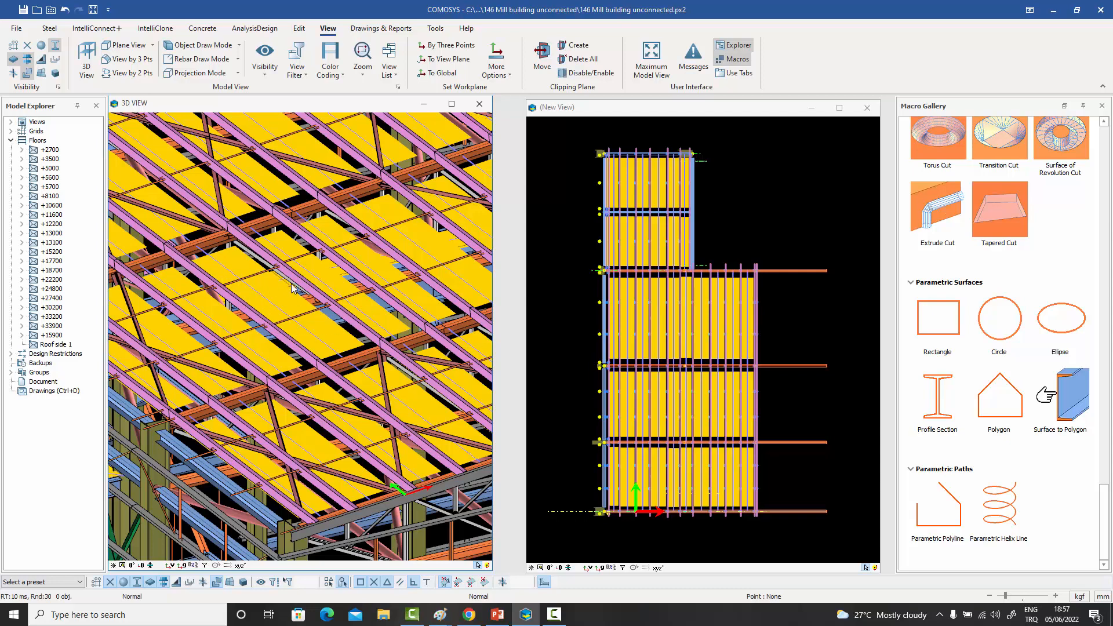
scroll(292, 305, down, 5)
middle_drag(292, 302, 282, 273)
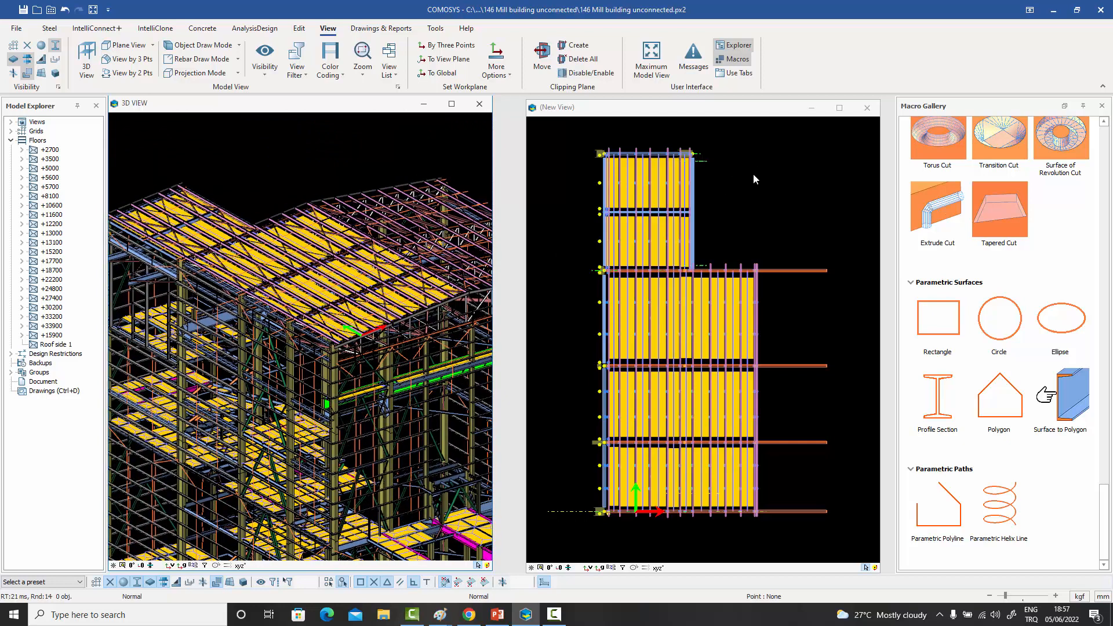
- Inspect individual roof polygons between the purlins in the plan view, picking two of them
scroll(707, 272, up, 5)
click(643, 326)
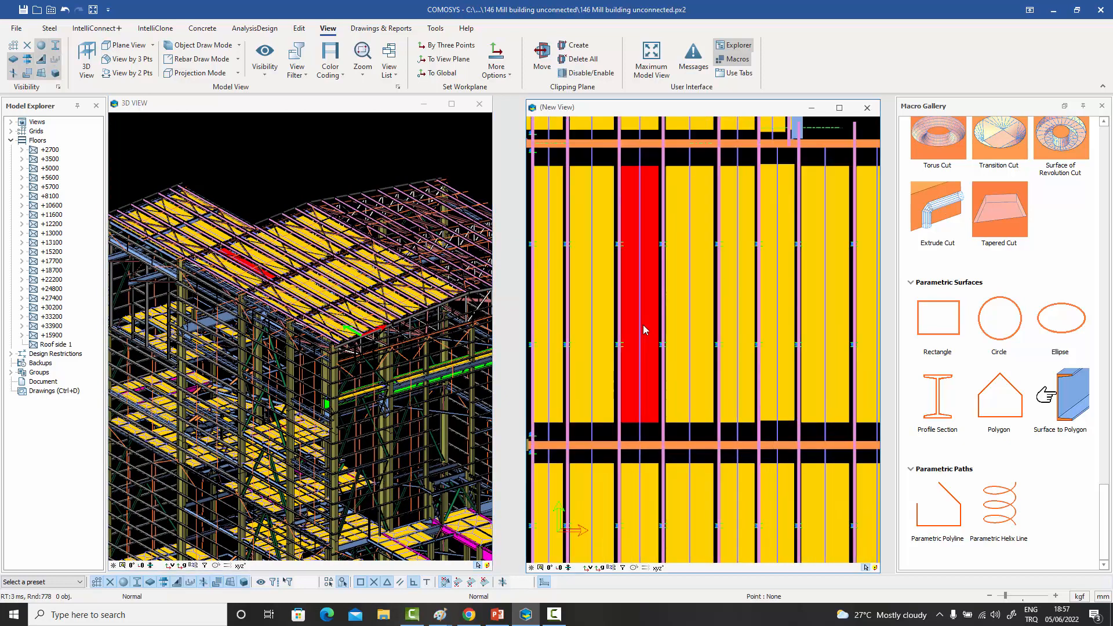
click(685, 291)
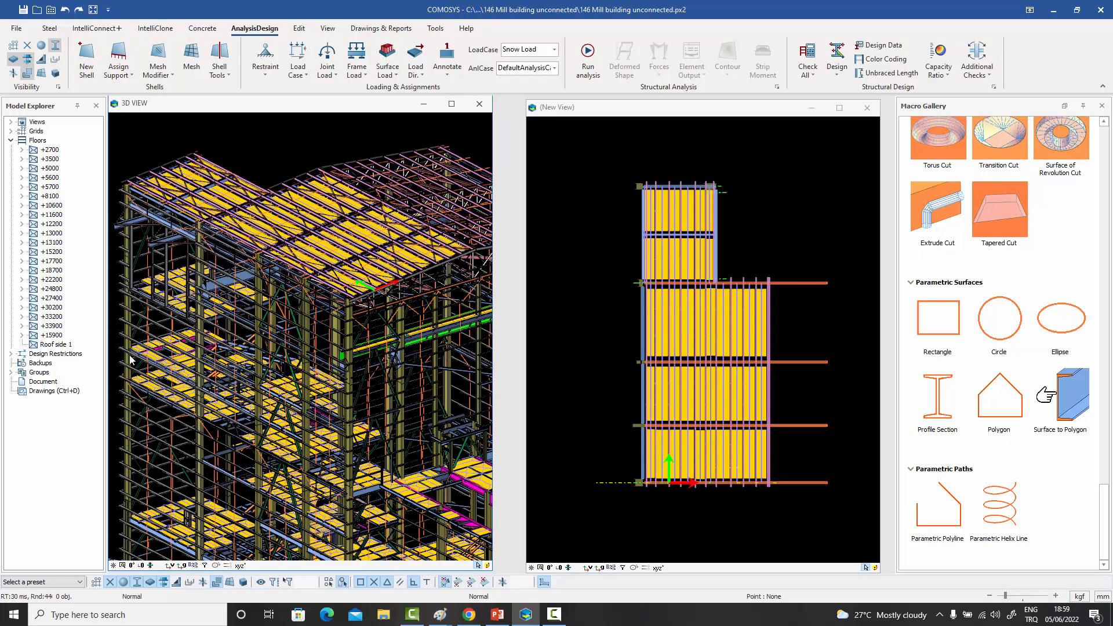
- Create a surface load named Roof Snow on the Roof side 1 floor: Snow Load case, perpendicular to polygon, value 1 in kN and m
right_click(53, 345)
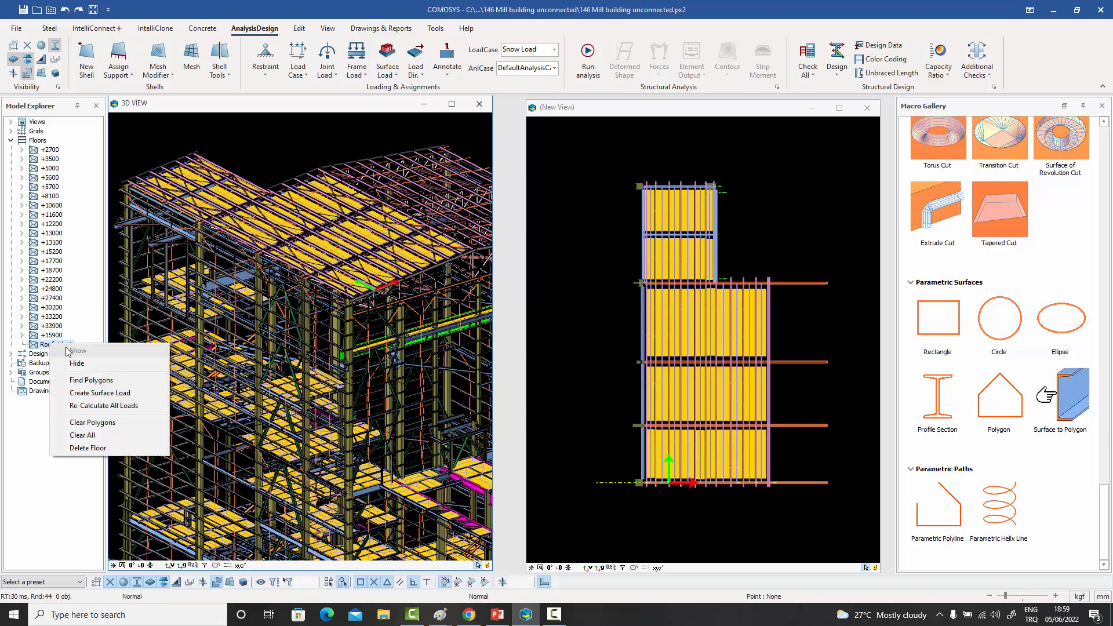
click(85, 395)
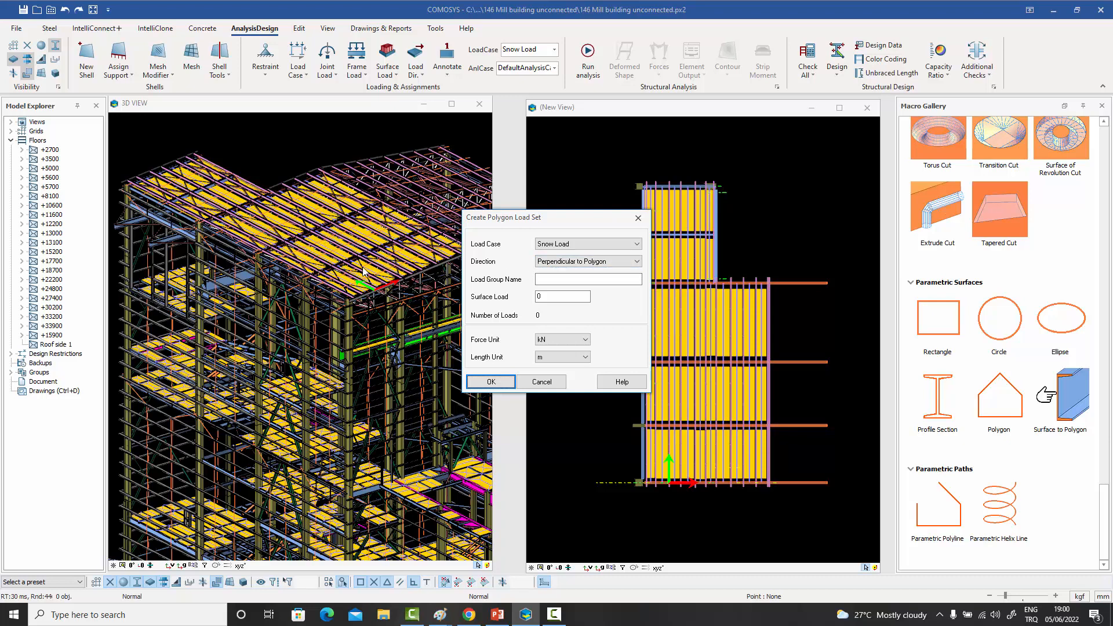
click(583, 244)
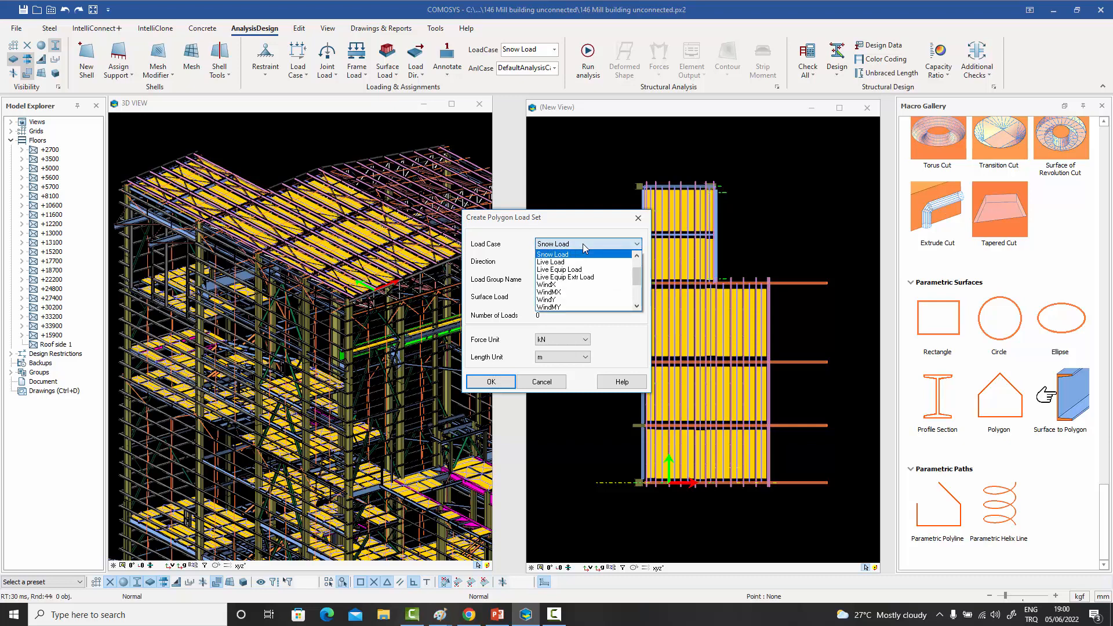
click(583, 243)
click(559, 280)
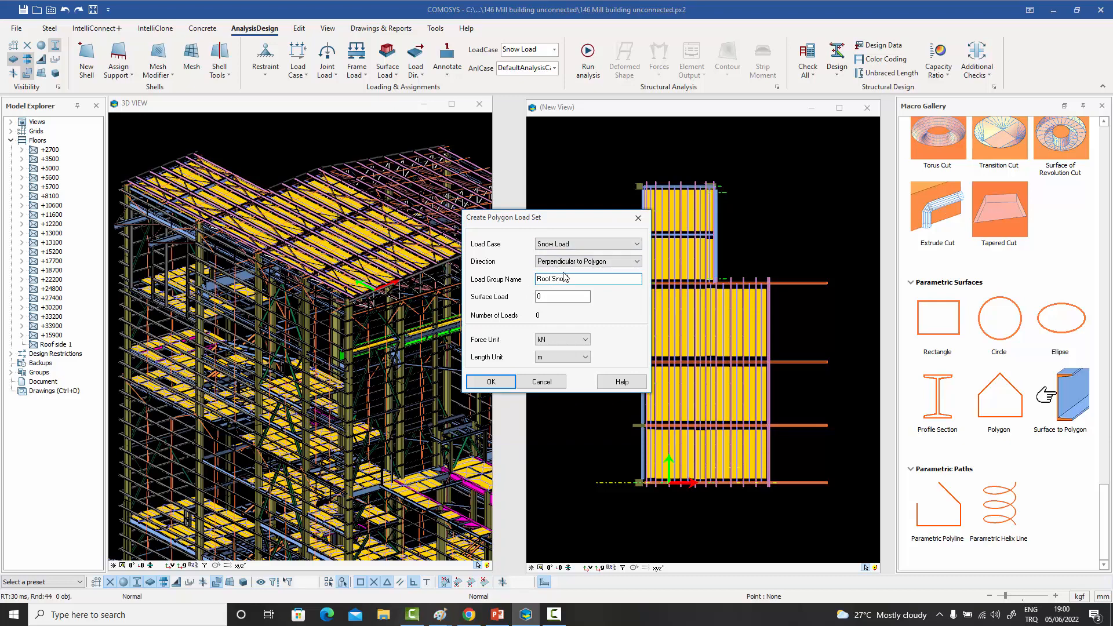
drag(556, 299, 511, 302)
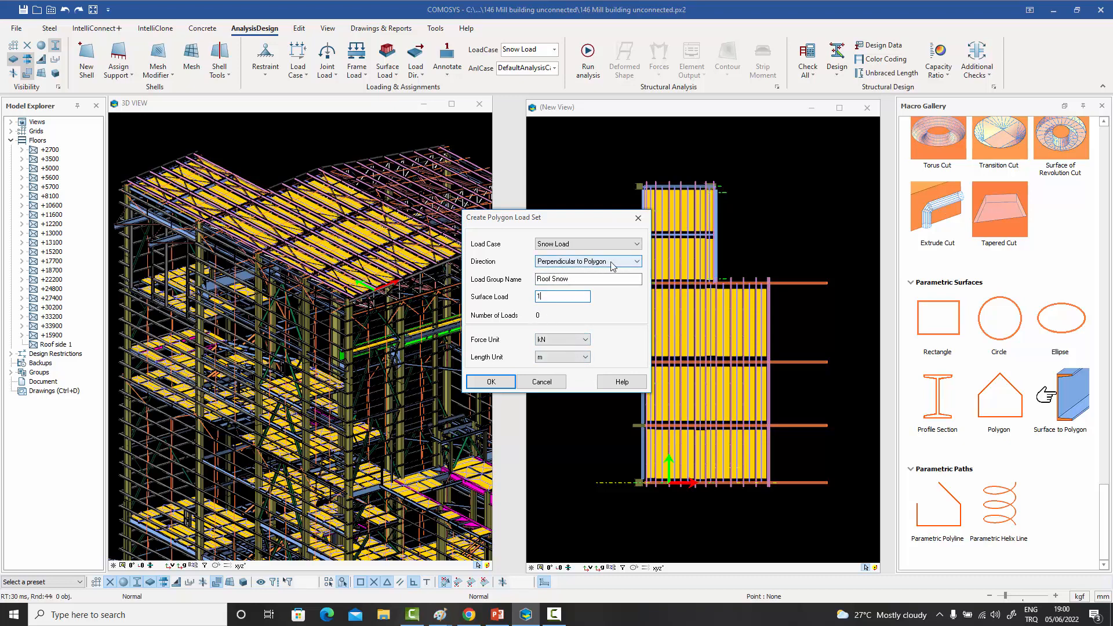
click(491, 383)
click(542, 343)
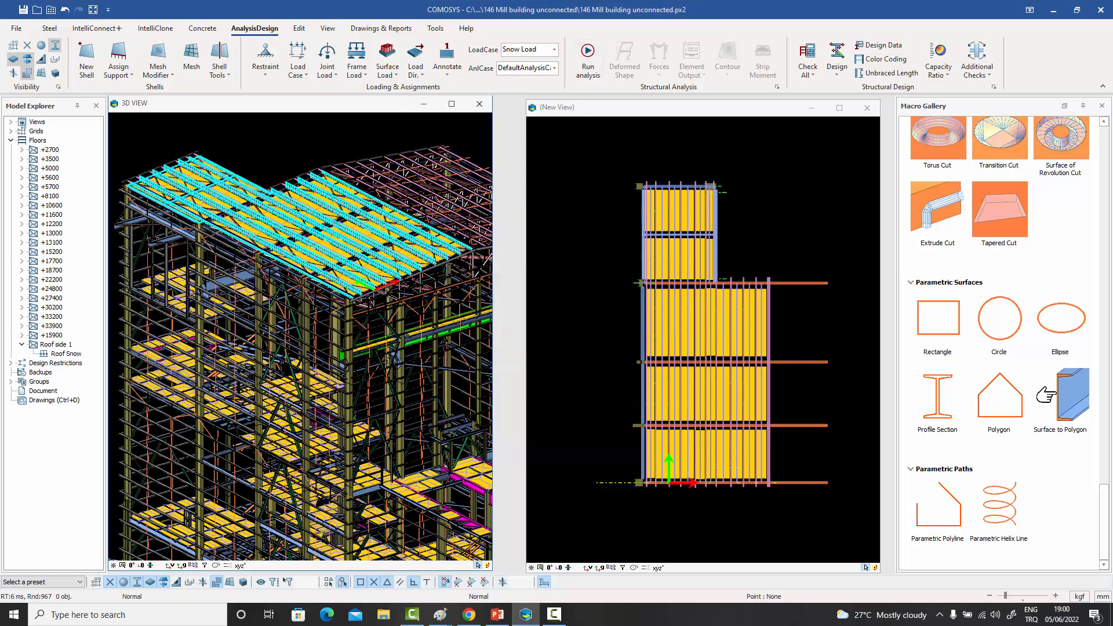
- Examine the snow load arrows along the roof purlins in the 3D view, from the side and close up at the roof corner
scroll(379, 286, up, 5)
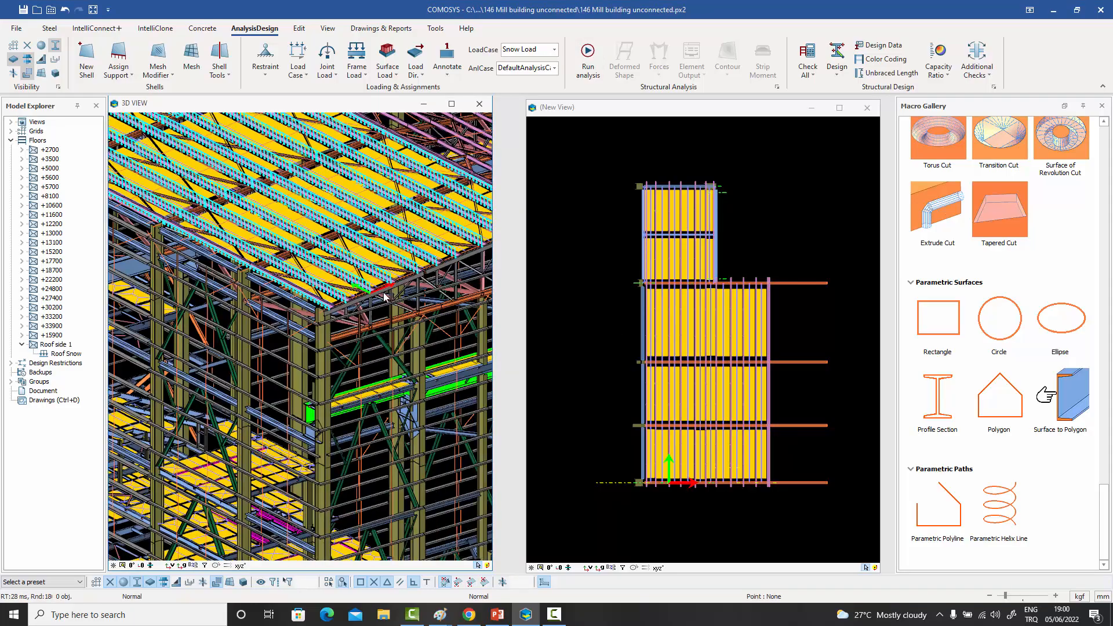
middle_drag(384, 294, 349, 514)
scroll(365, 303, down, 5)
scroll(256, 203, up, 5)
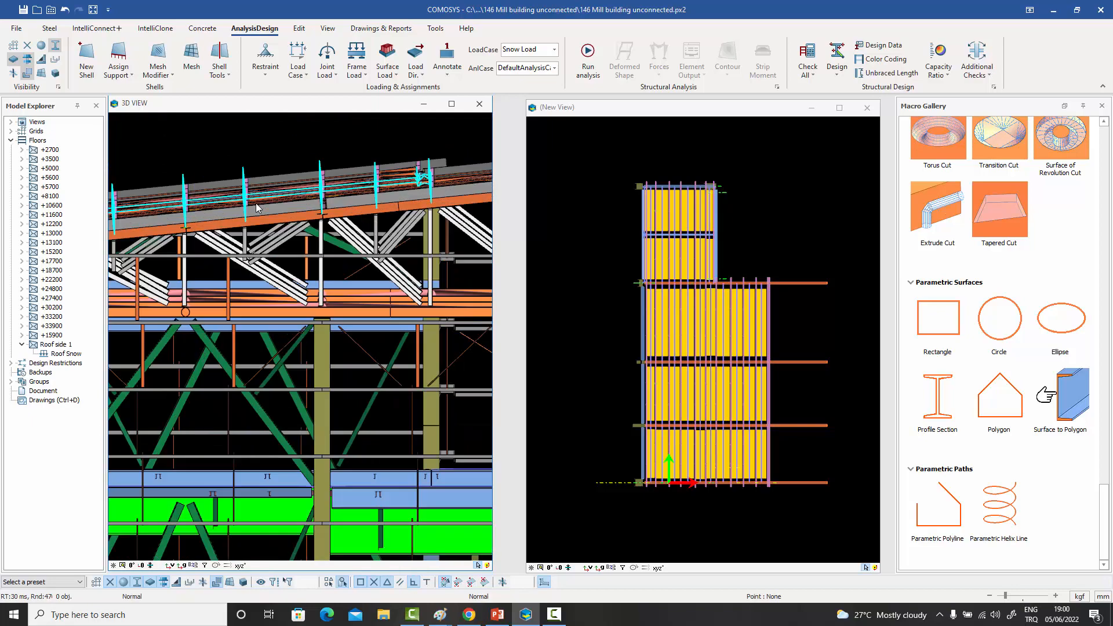
scroll(259, 203, down, 4)
middle_drag(270, 227, 320, 260)
scroll(333, 262, up, 4)
scroll(332, 288, up, 3)
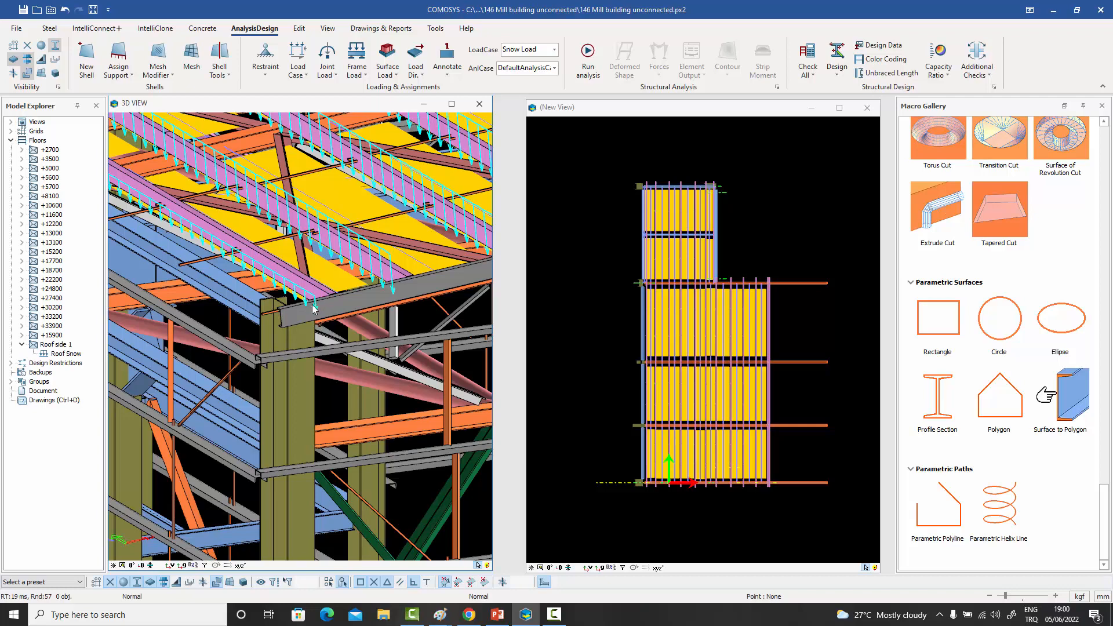
middle_drag(359, 299, 334, 315)
scroll(333, 315, down, 4)
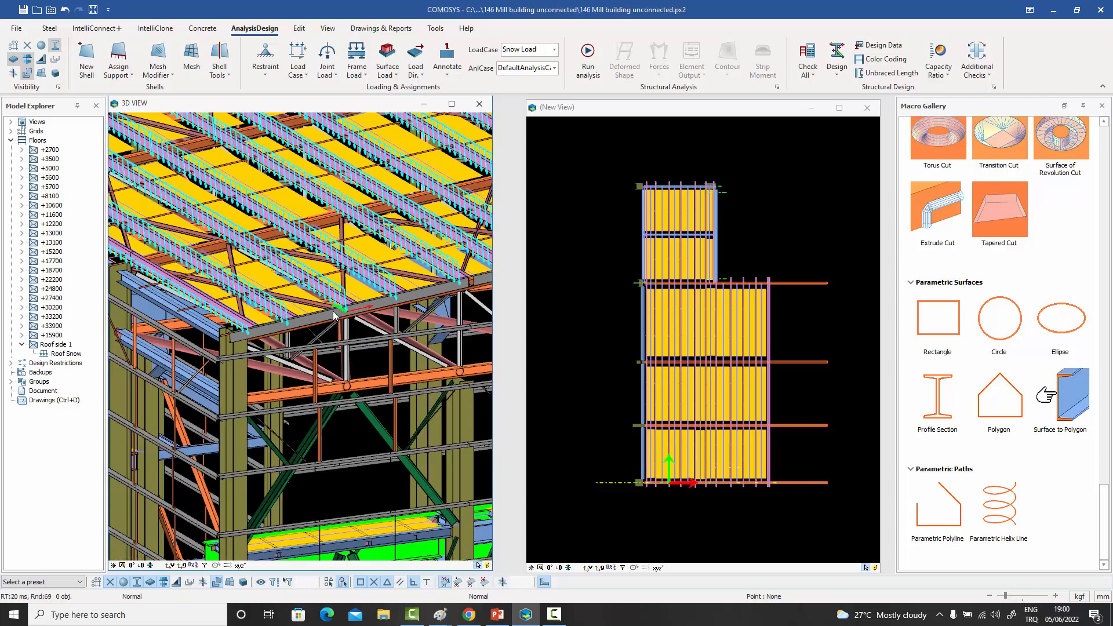
middle_drag(332, 338, 328, 345)
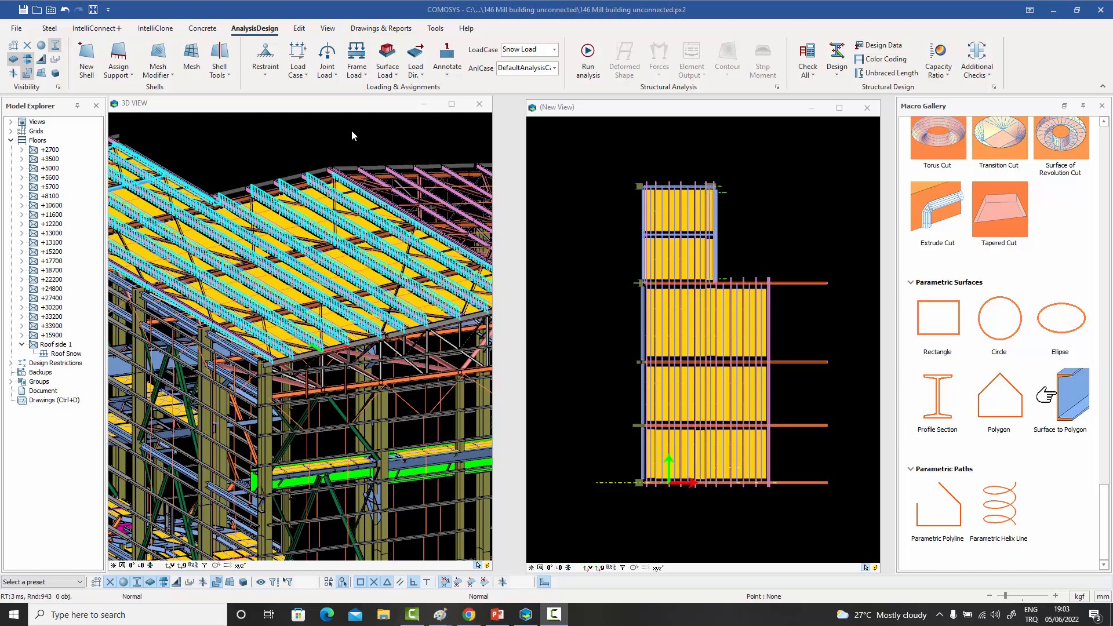
- Review the Joint Loads dialog and the other joint load options without defining any load
click(337, 77)
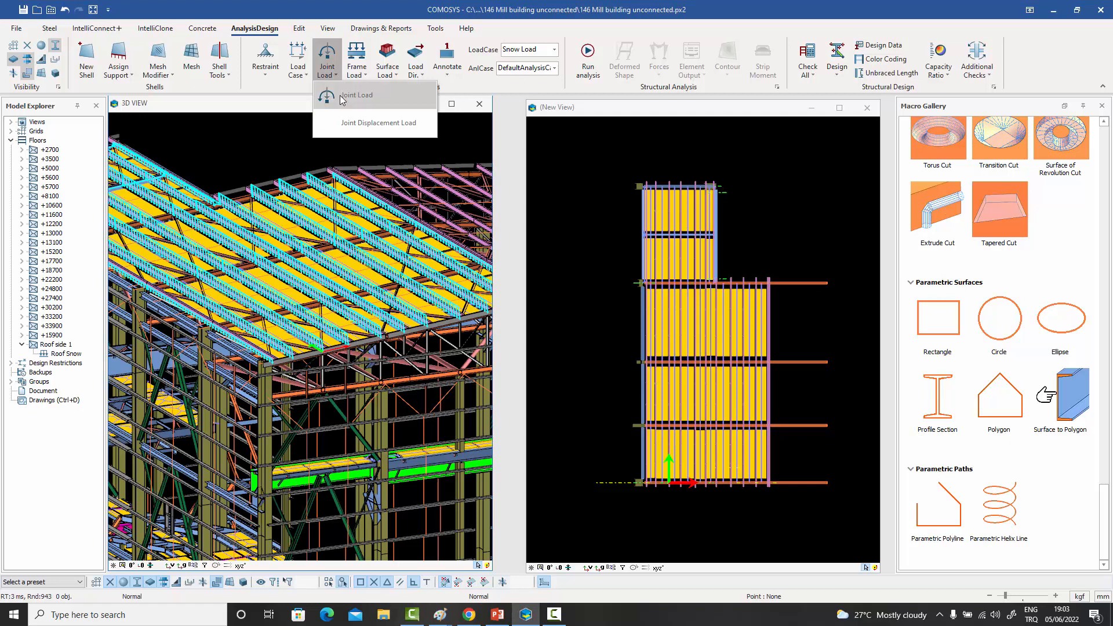
click(351, 95)
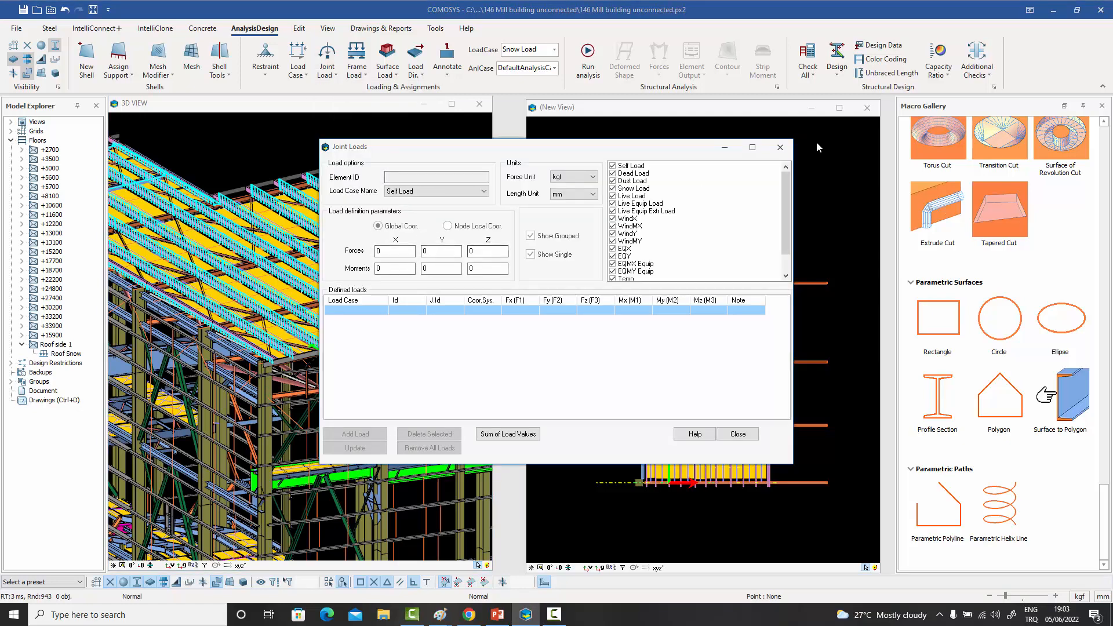
click(780, 147)
click(335, 76)
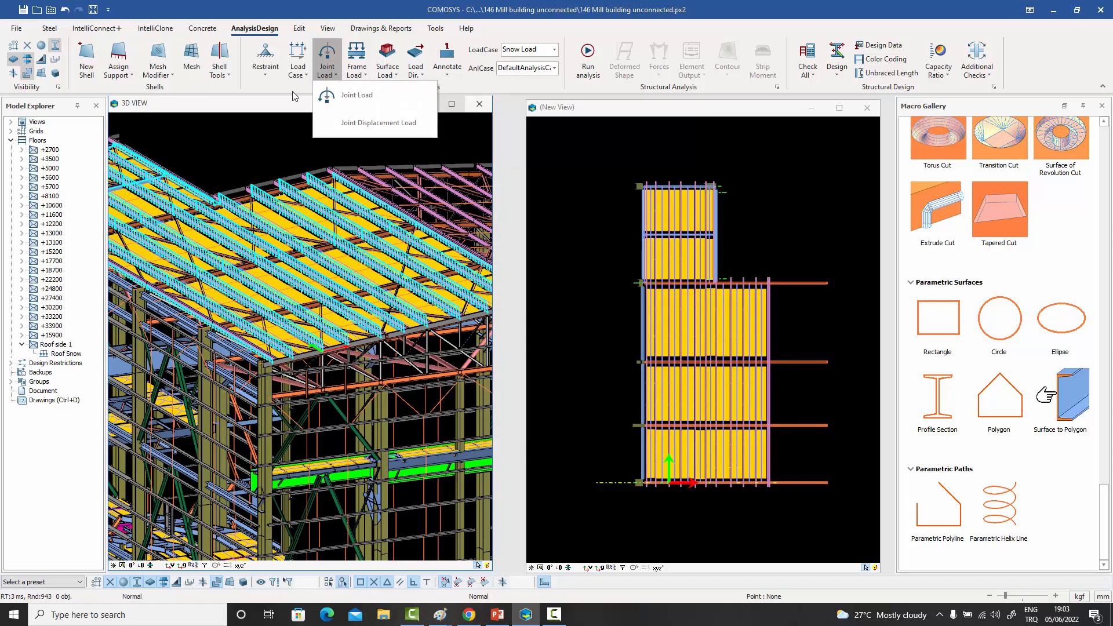
click(270, 112)
- Review the Frame Span Loads settings of a roof beam in the plan view, including the trapezoidal load parameters, without adding a load
click(357, 68)
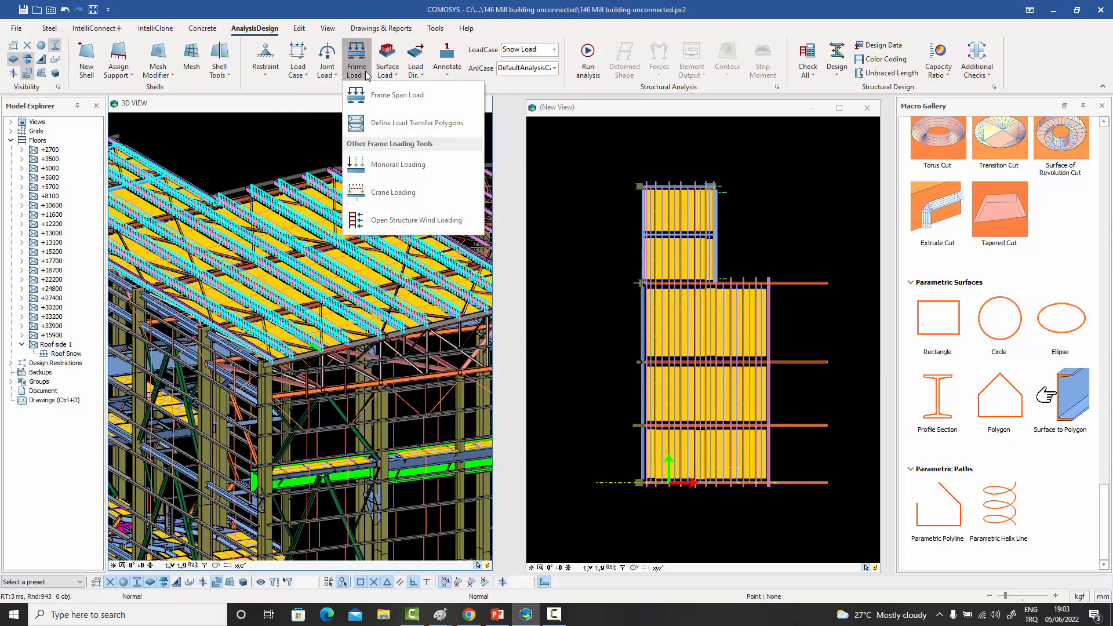
click(623, 248)
click(789, 282)
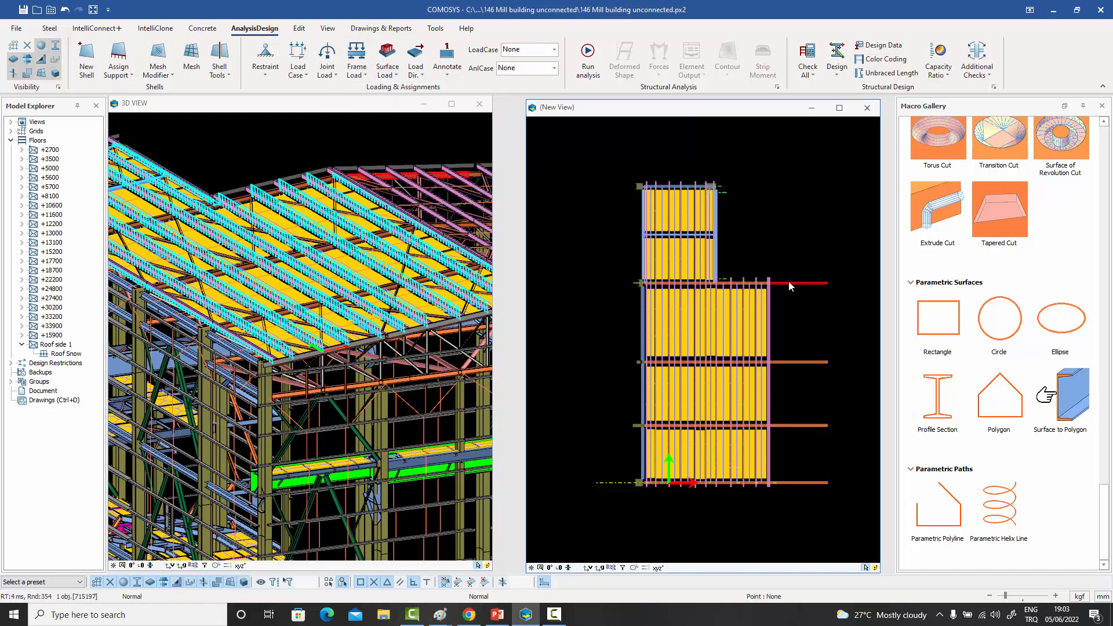
click(357, 69)
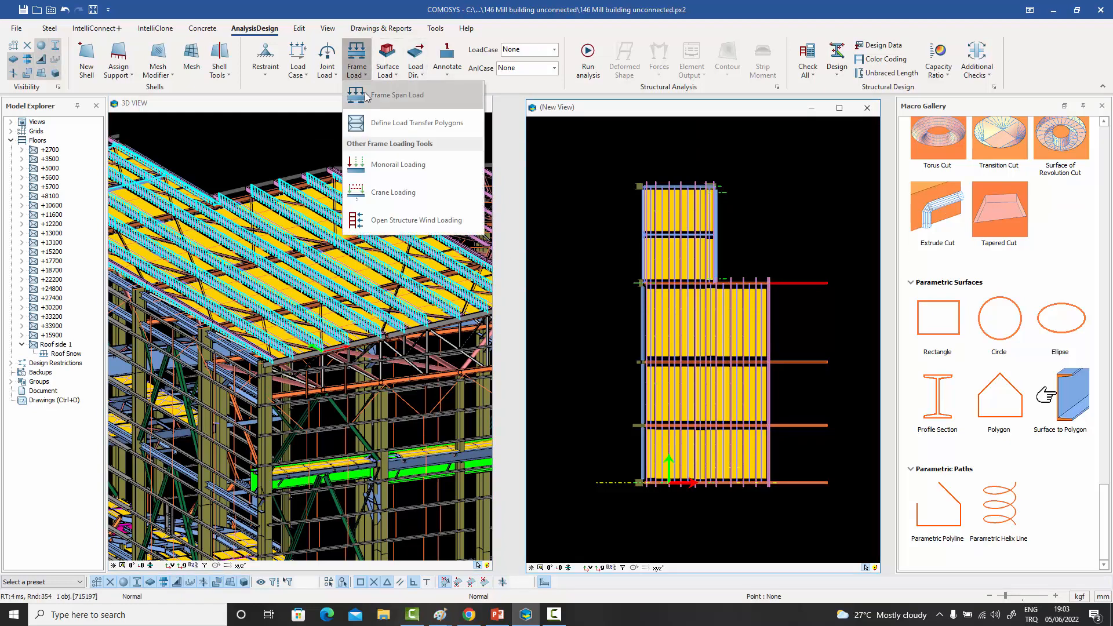
click(388, 95)
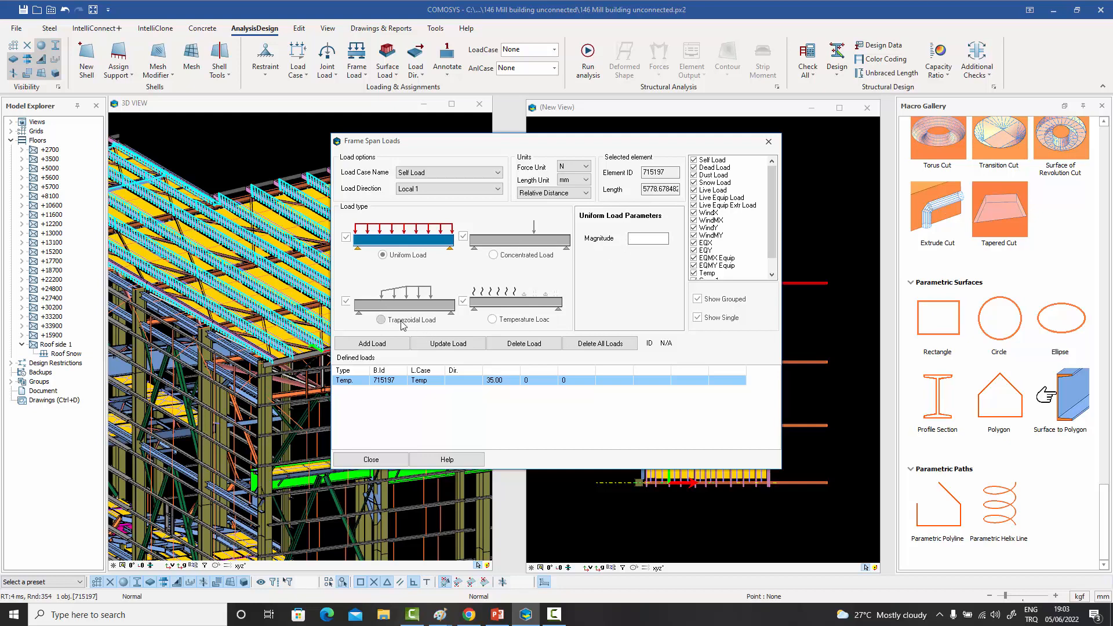
click(381, 319)
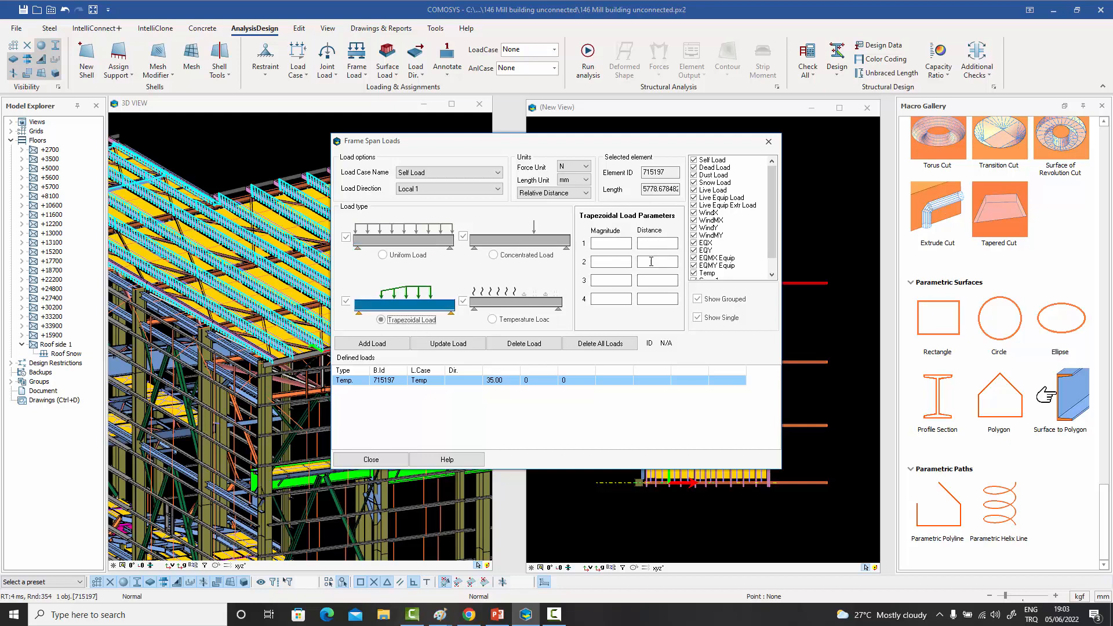
click(768, 142)
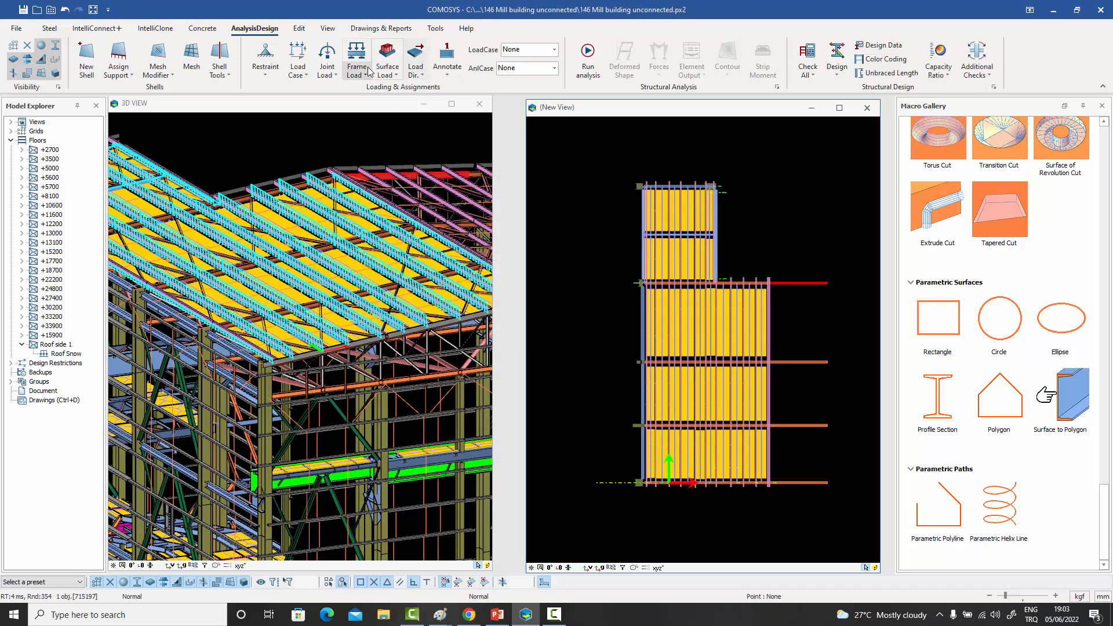
click(365, 77)
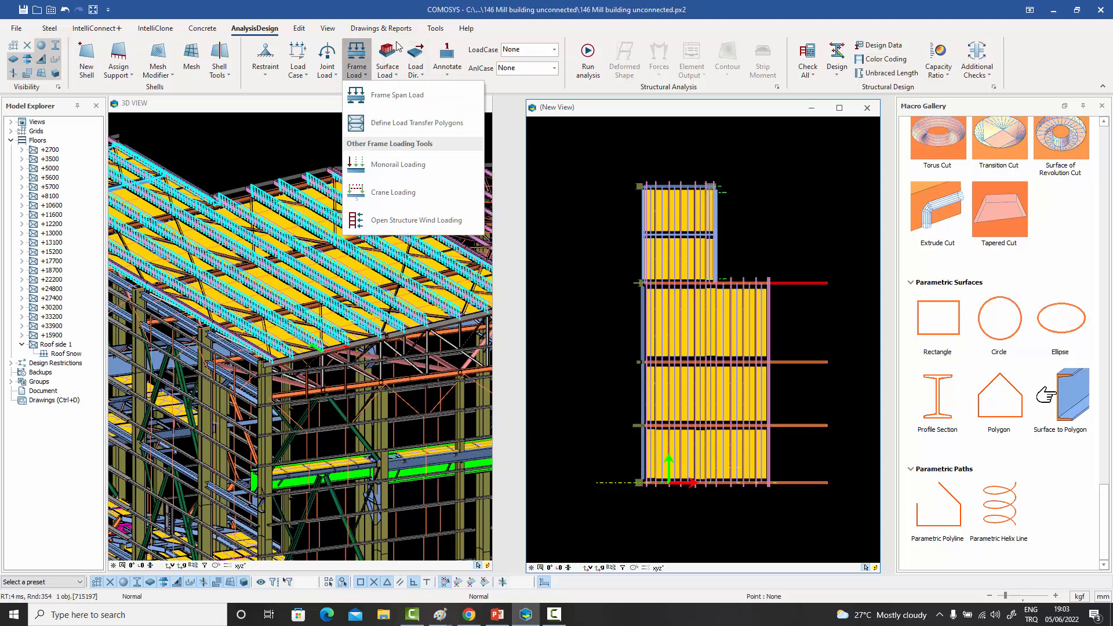
click(304, 124)
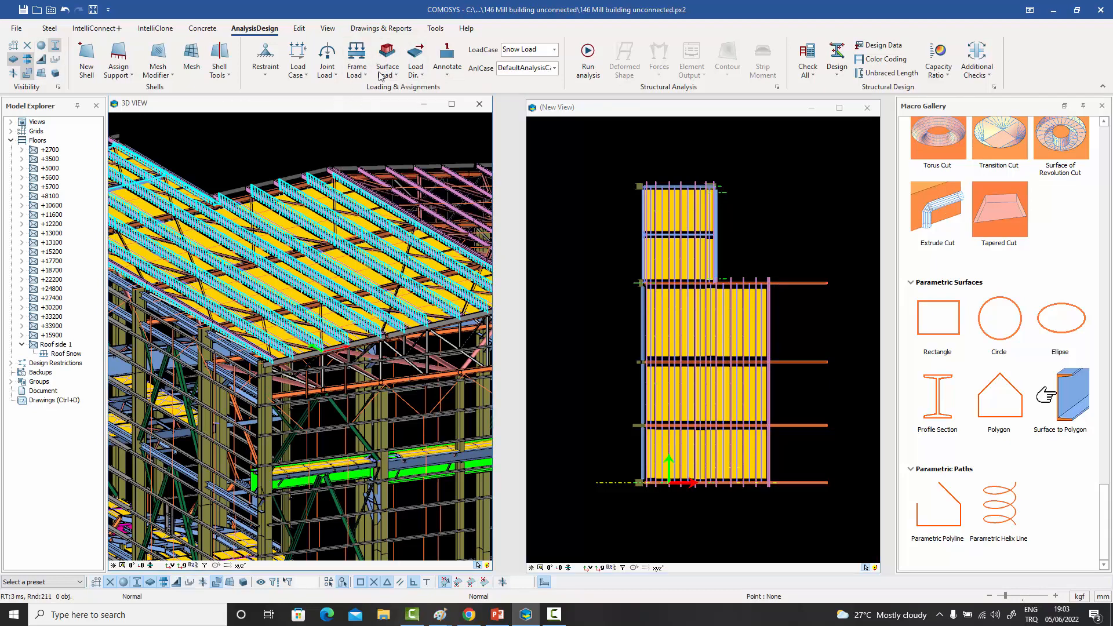
click(398, 76)
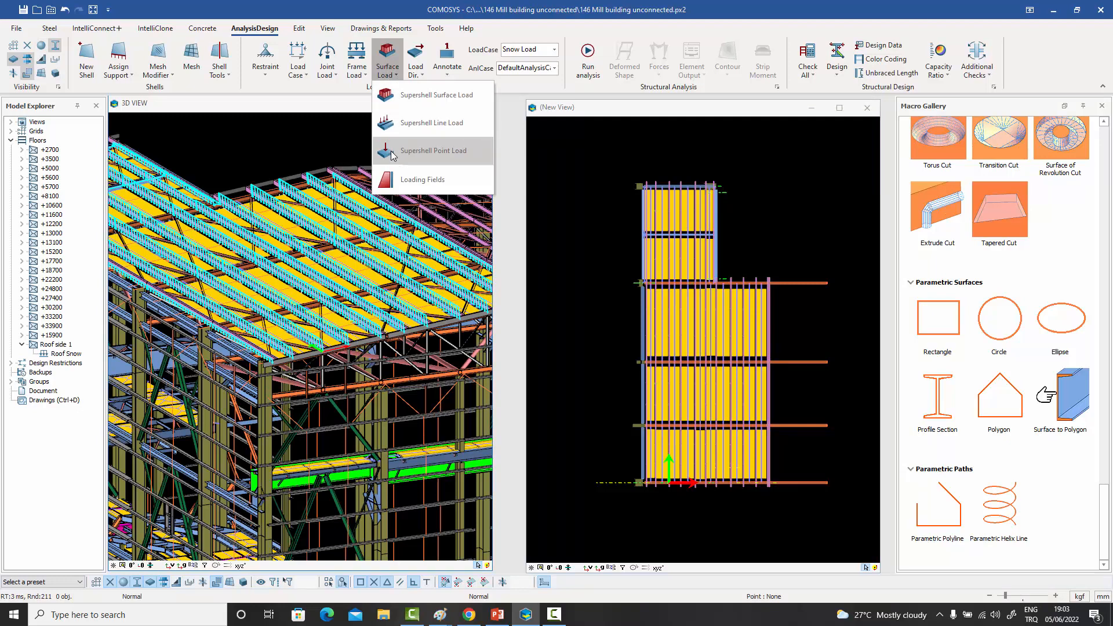
click(314, 142)
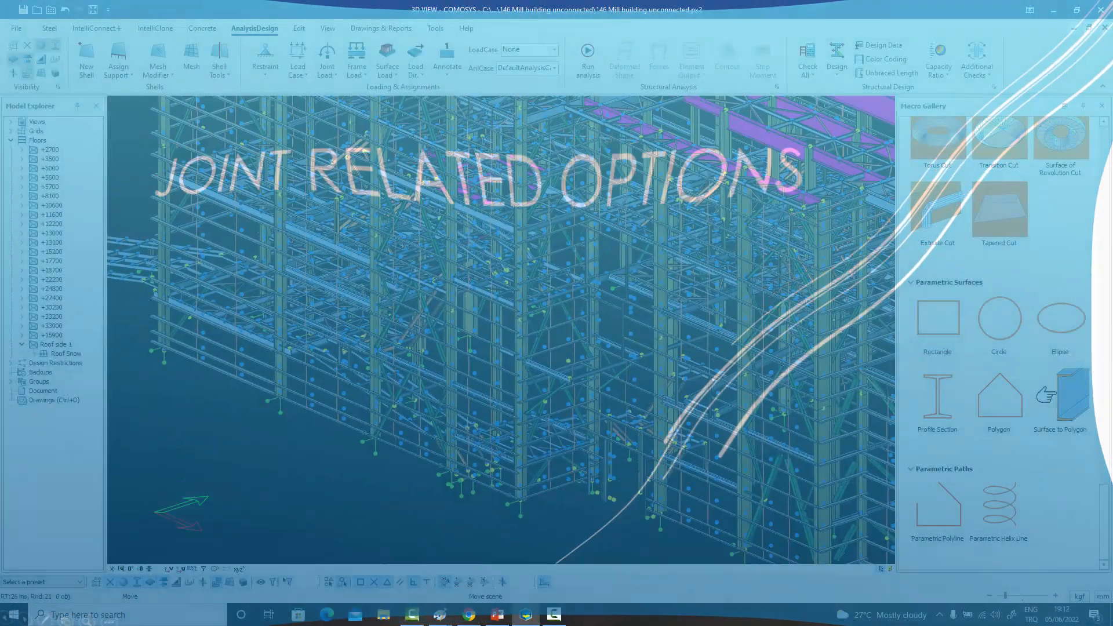
- Inspect the restraint settings of the corner column's base joint, trying two restraint presets, and close its properties without applying them
middle_drag(462, 285, 443, 219)
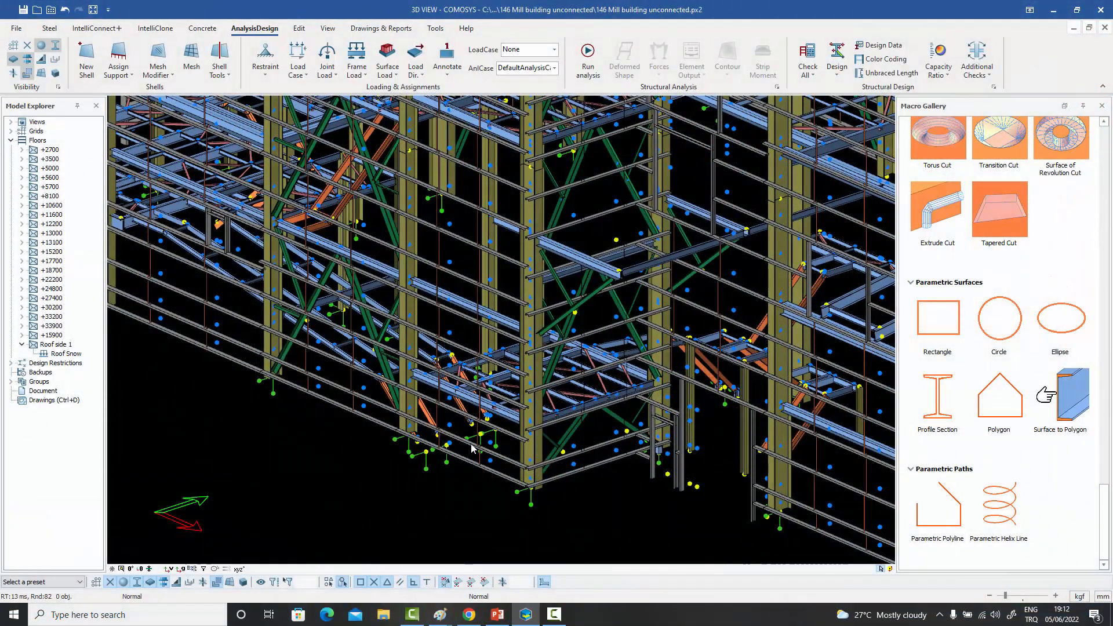
scroll(476, 445, up, 2)
scroll(479, 442, up, 2)
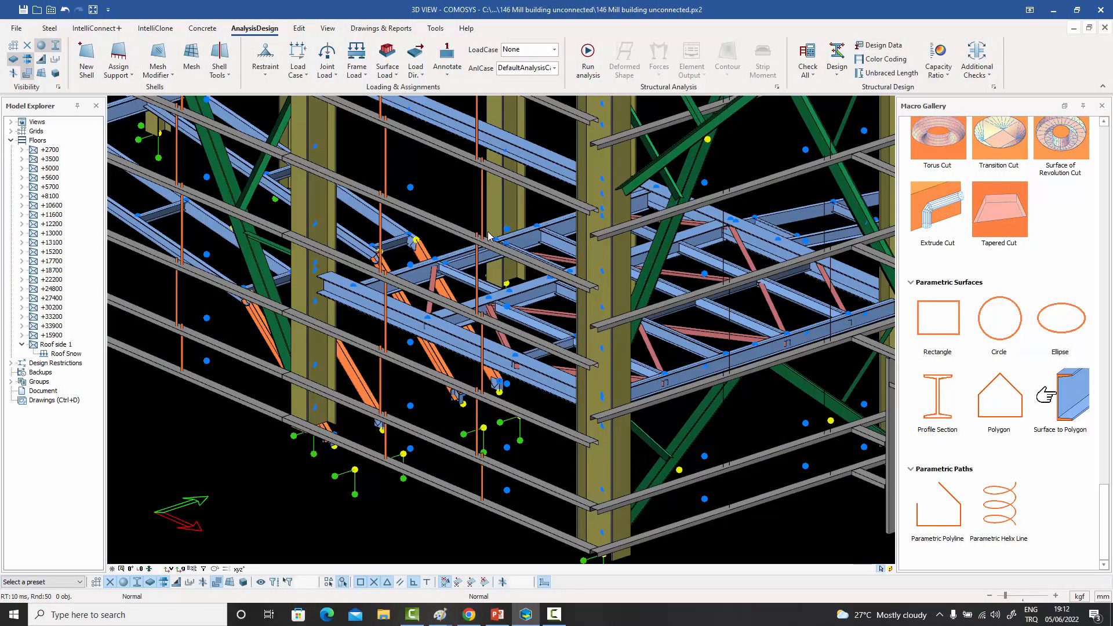
middle_drag(489, 314, 513, 260)
scroll(486, 281, up, 2)
middle_drag(589, 412, 514, 339)
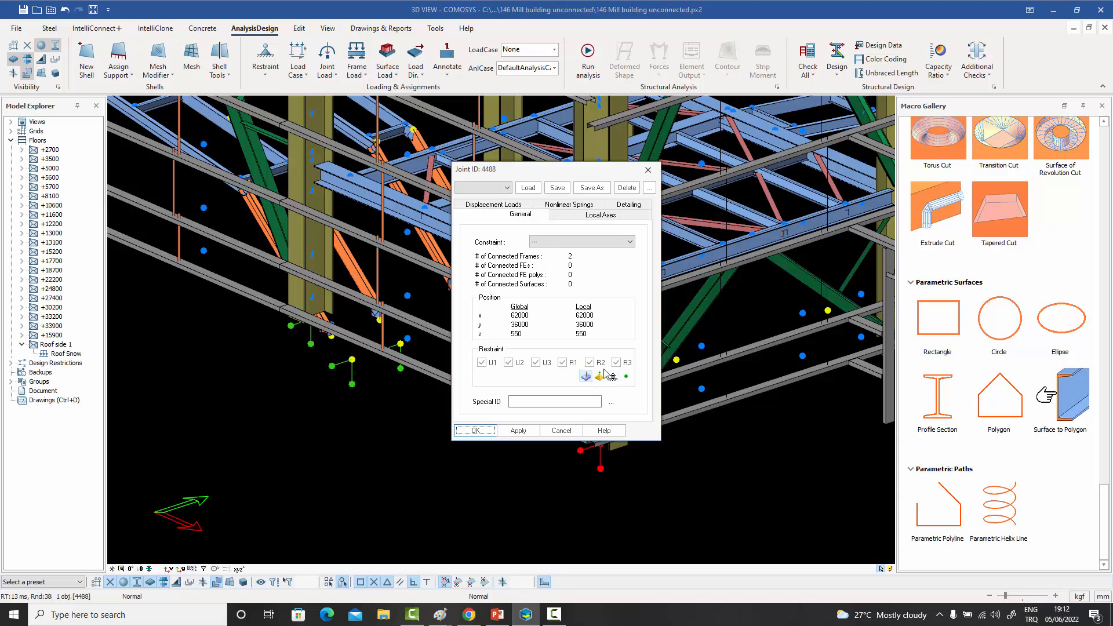
click(612, 377)
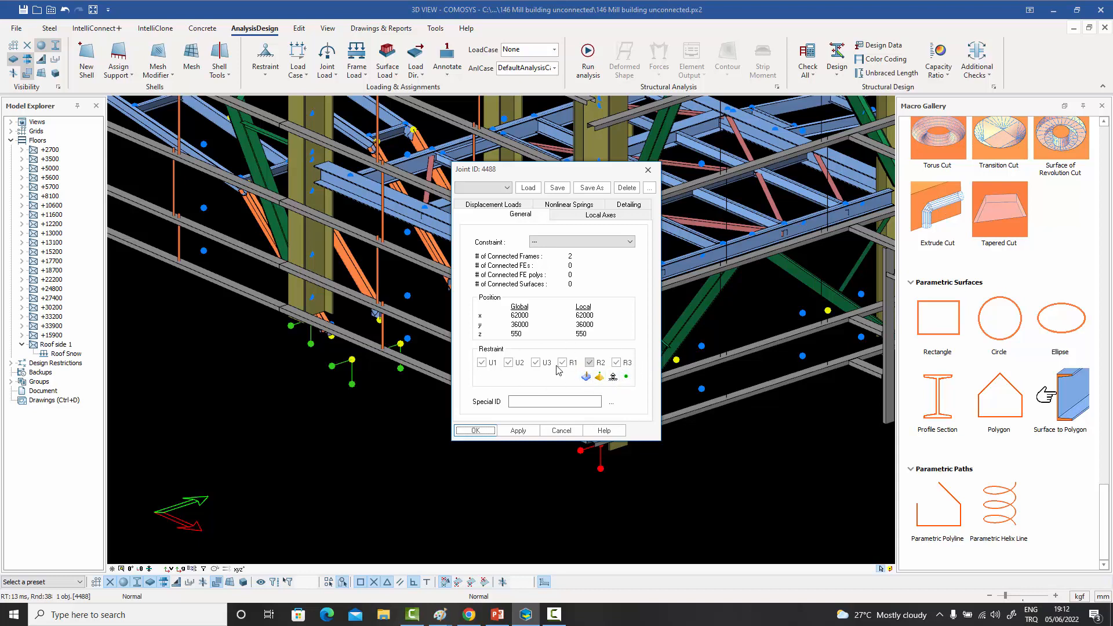
click(600, 377)
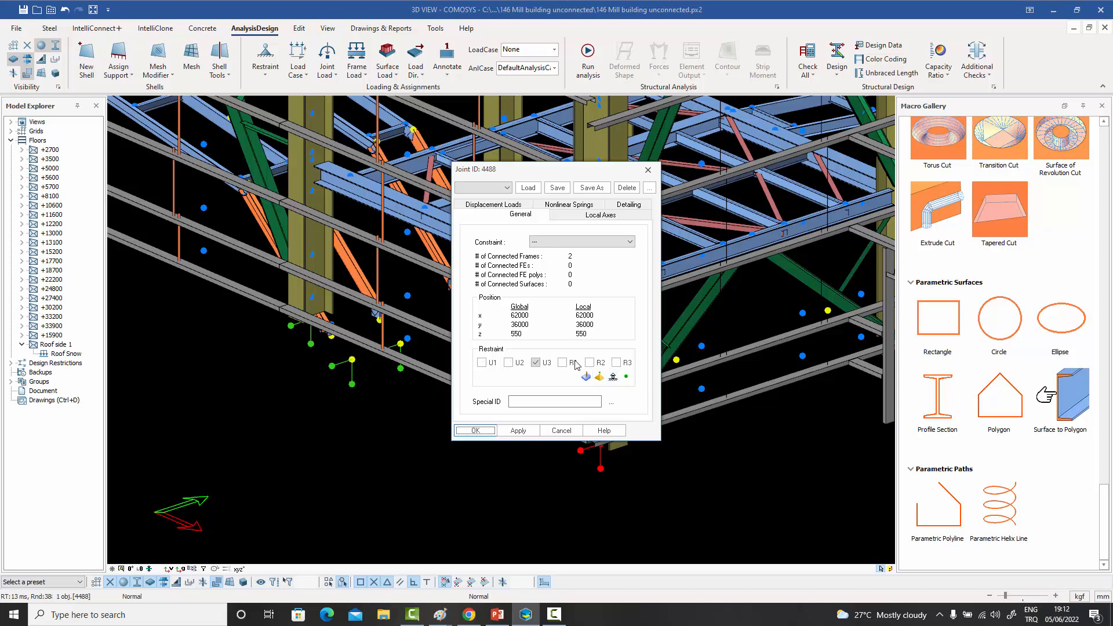
click(644, 171)
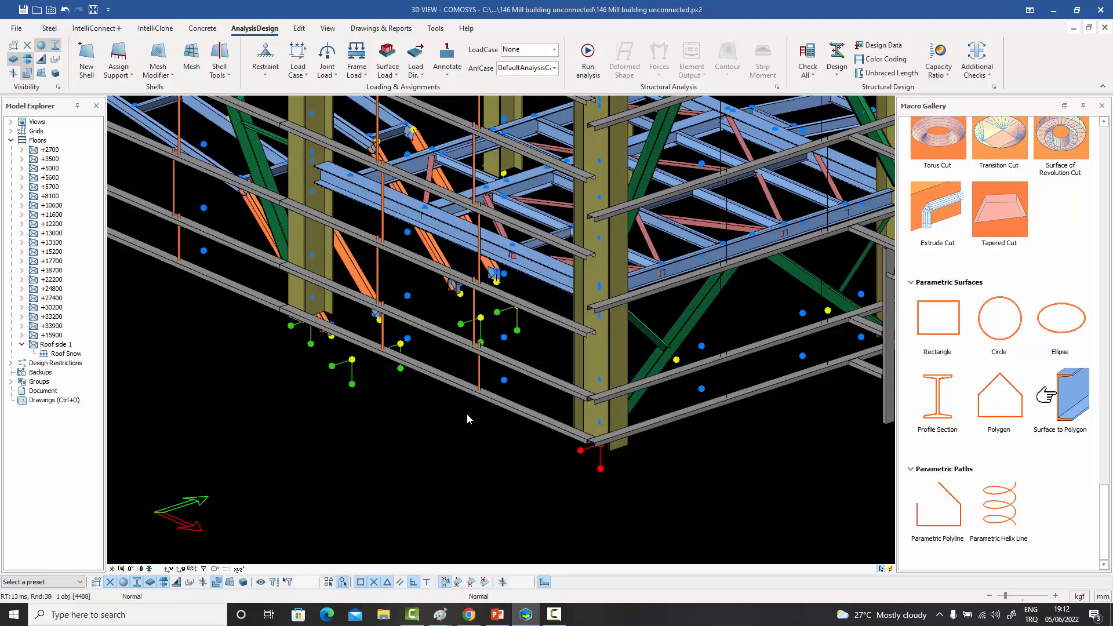
- Review the joint mass definition fields for the selected corner base joint, and close the dialog without adding a mass
scroll(467, 413, down, 5)
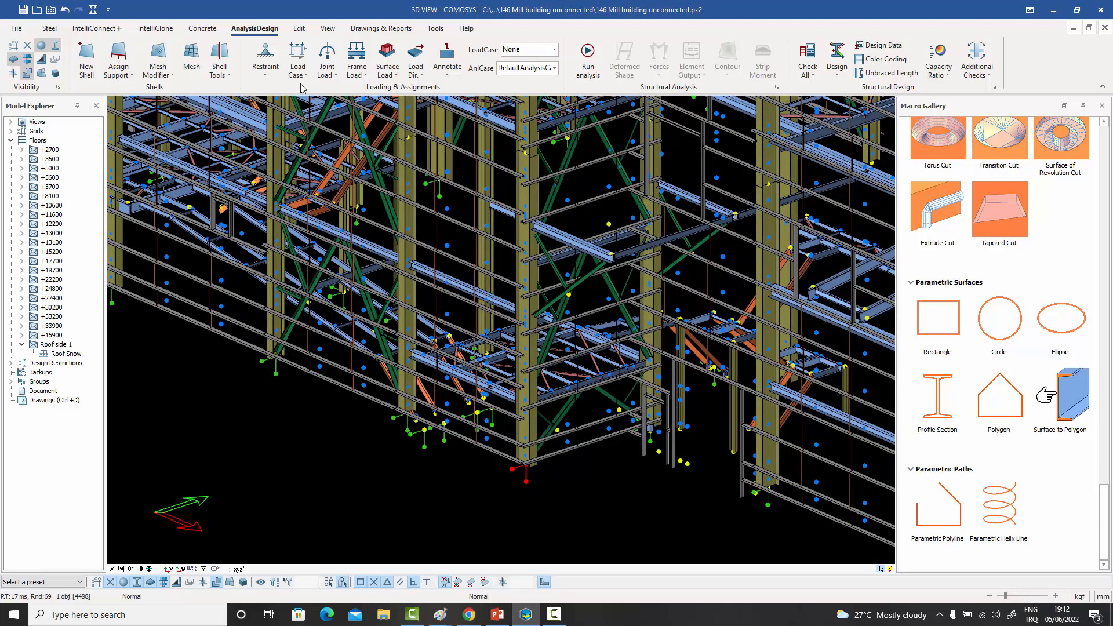
click(268, 79)
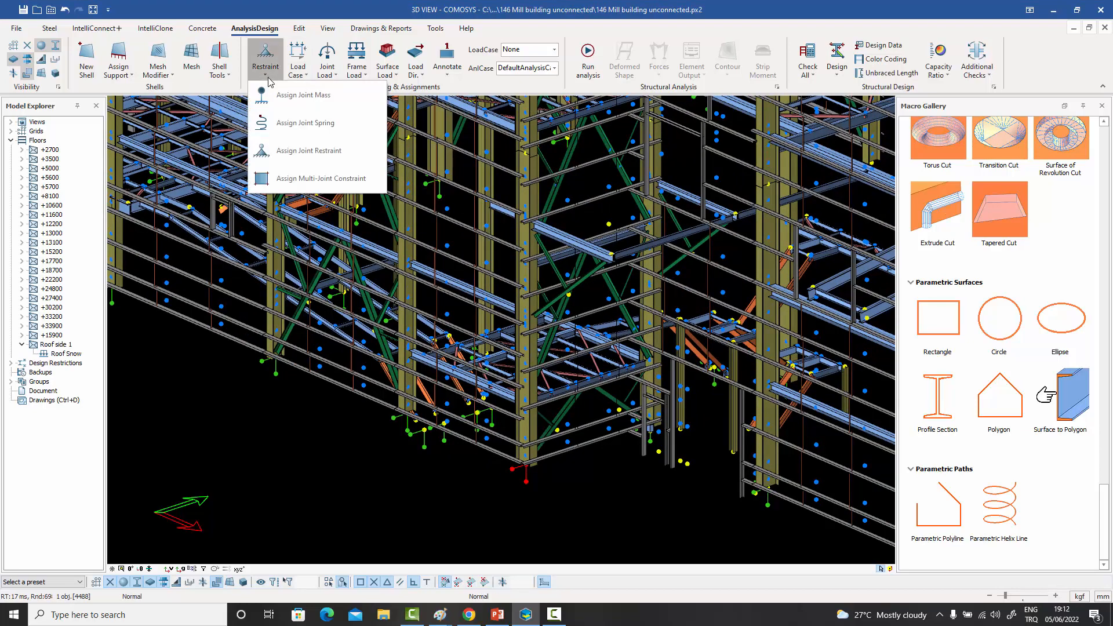
click(319, 102)
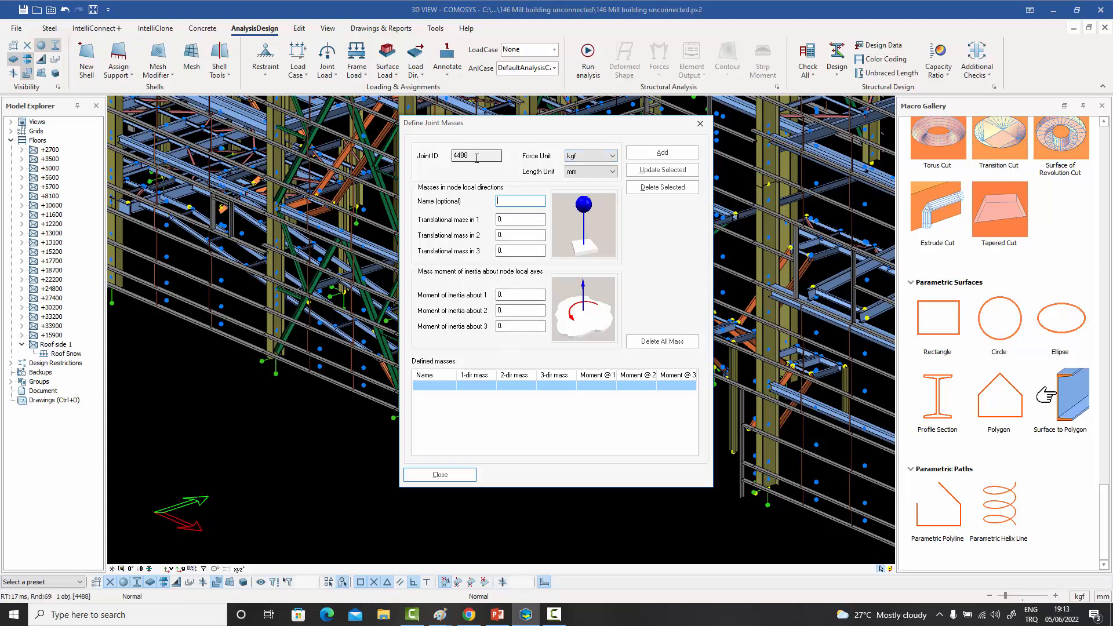
click(700, 124)
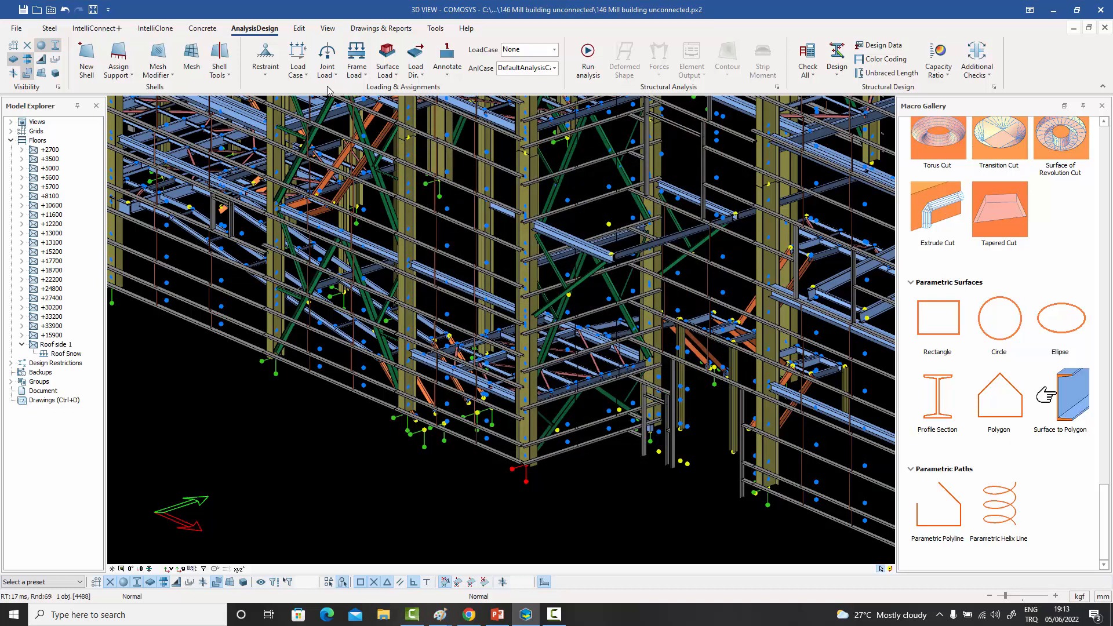
click(267, 79)
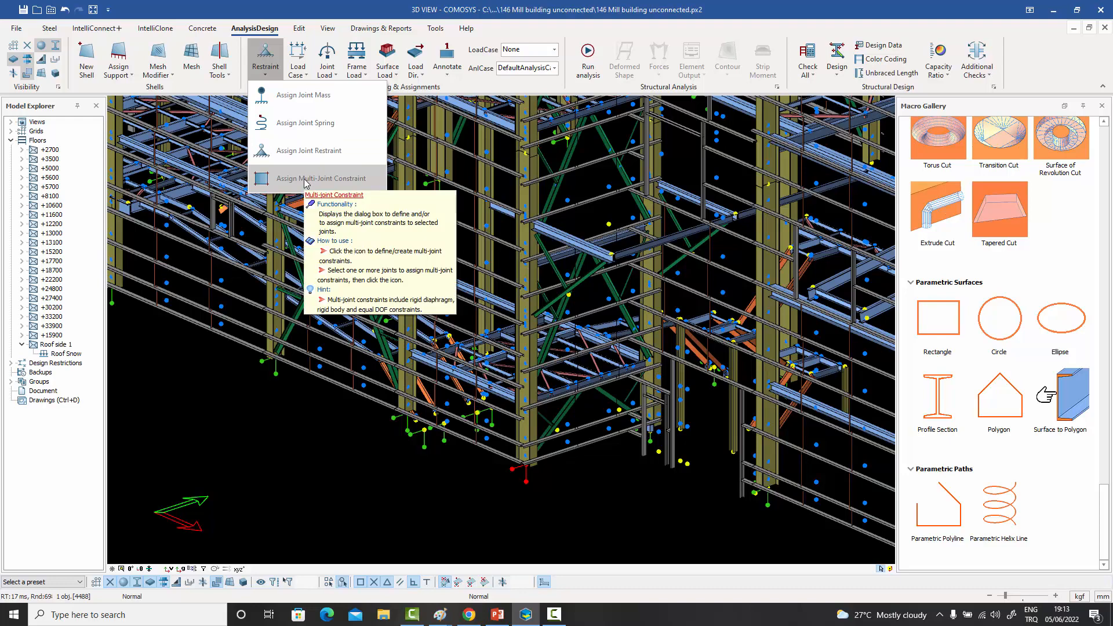
click(325, 178)
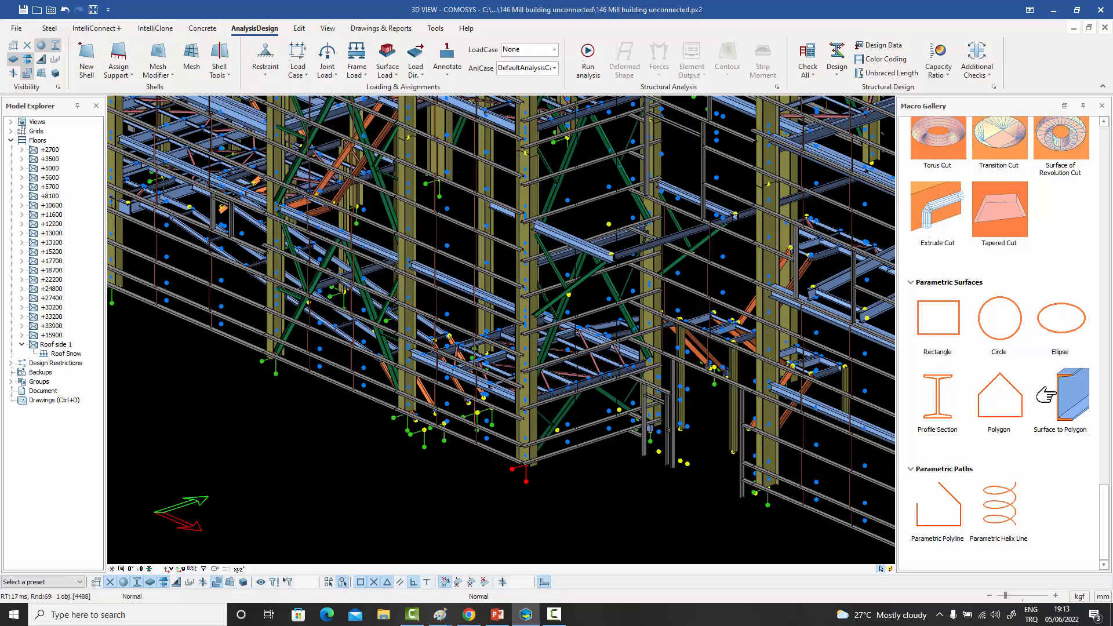
key(Escape)
- Select a band of members and joints in the upper part of the mill building and open the multi-joint constraint definition
scroll(289, 367, down, 7)
middle_drag(360, 255, 388, 240)
drag(395, 176, 239, 167)
middle_drag(239, 168, 350, 193)
click(264, 76)
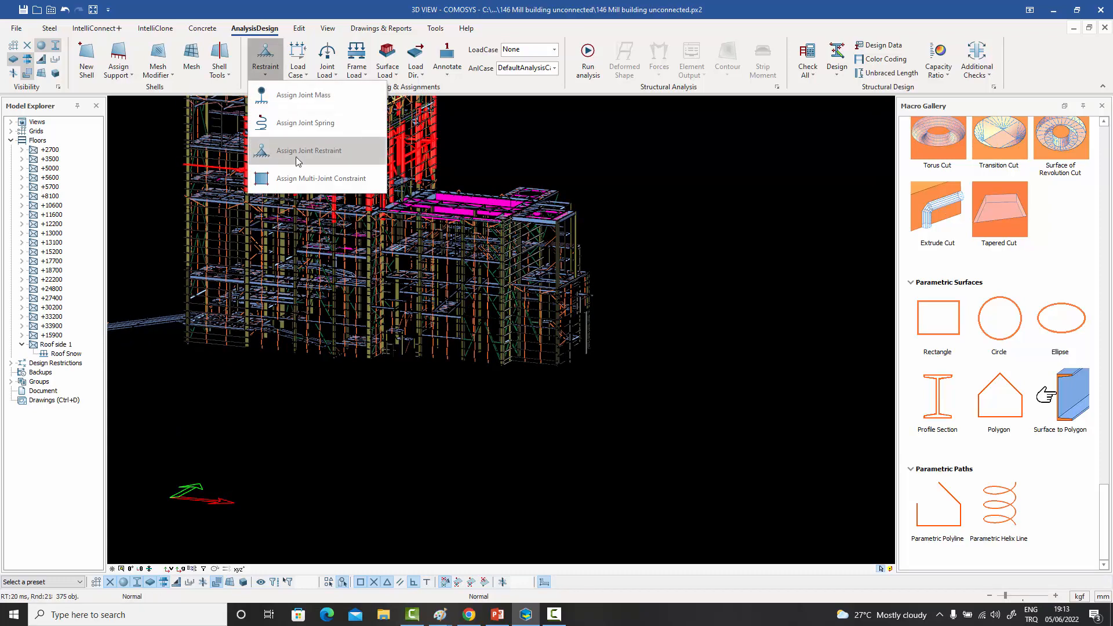
click(299, 178)
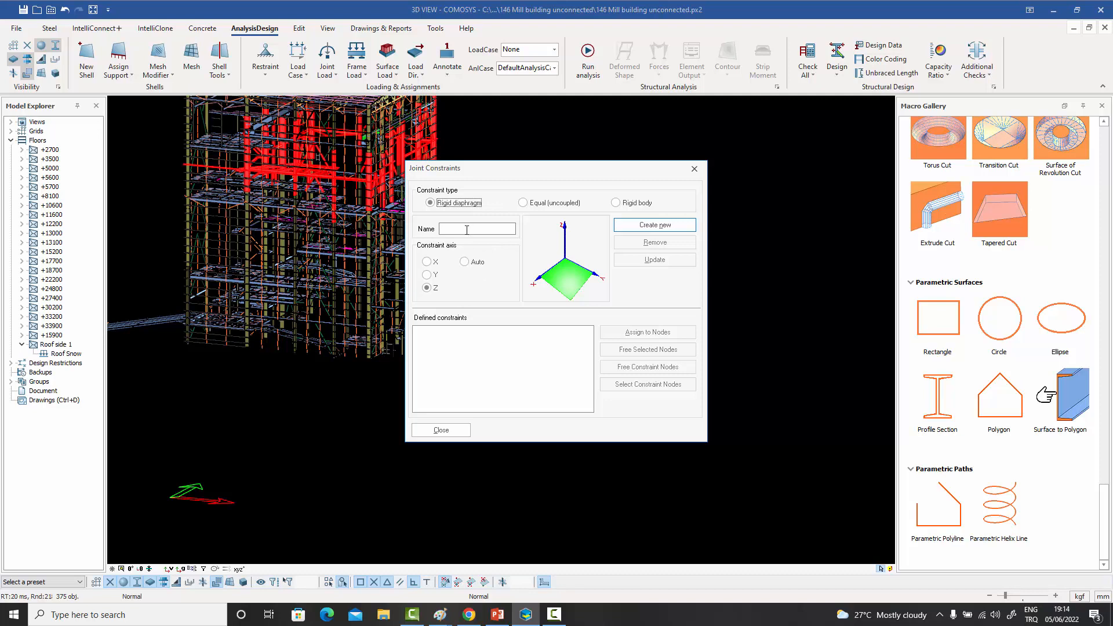
- Compare the equal (uncoupled) and rigid body constraint types with the rigid diaphragm, and close the dialog without creating a constraint
click(523, 202)
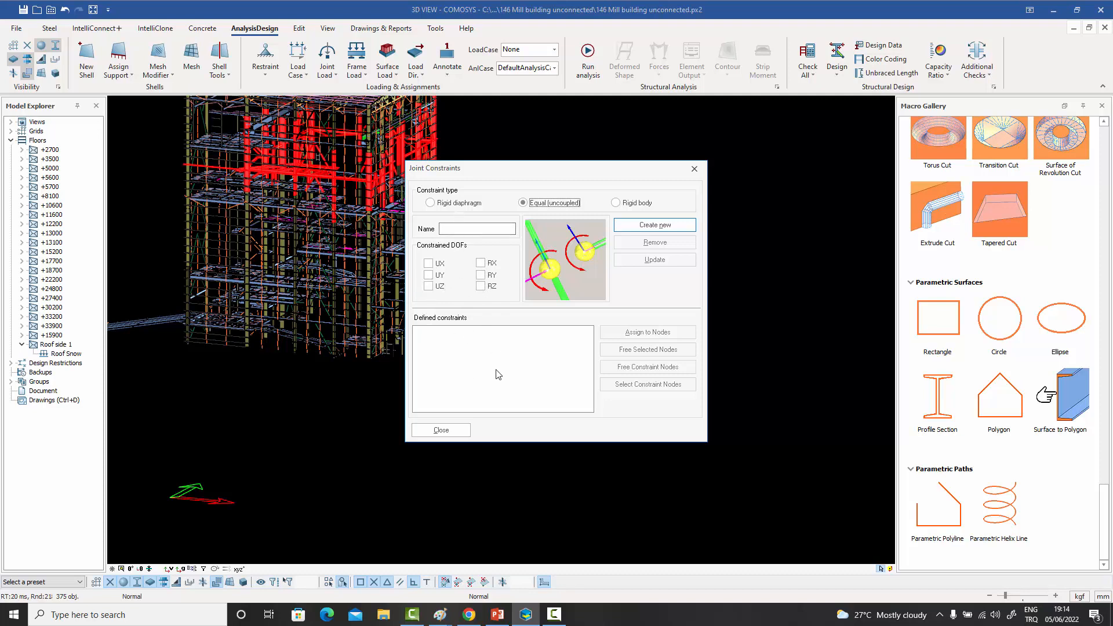
click(616, 202)
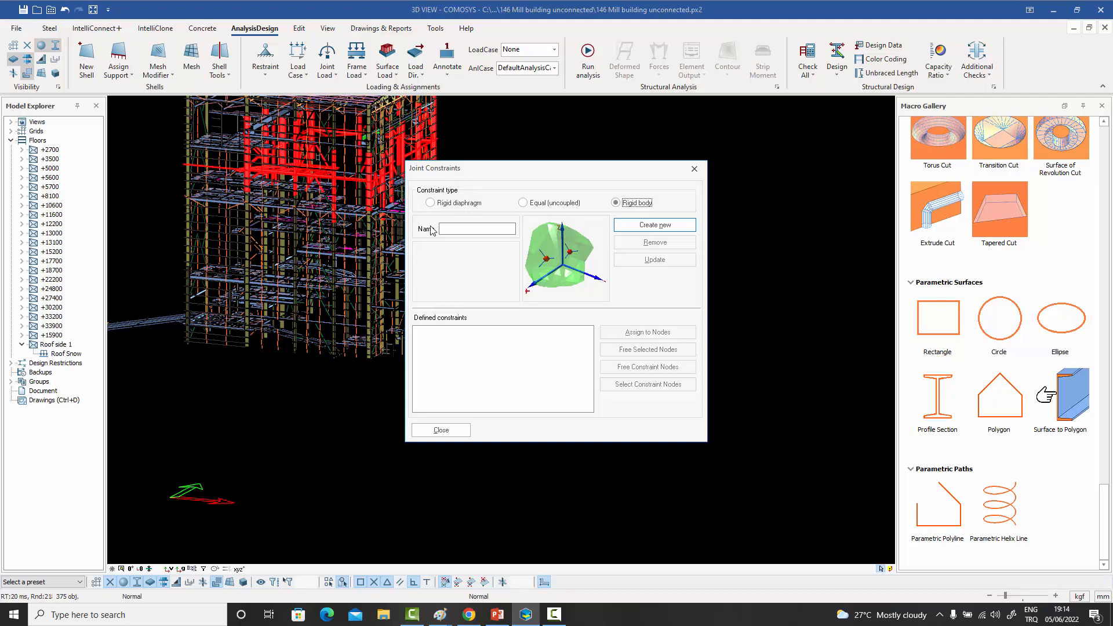
click(450, 227)
click(694, 169)
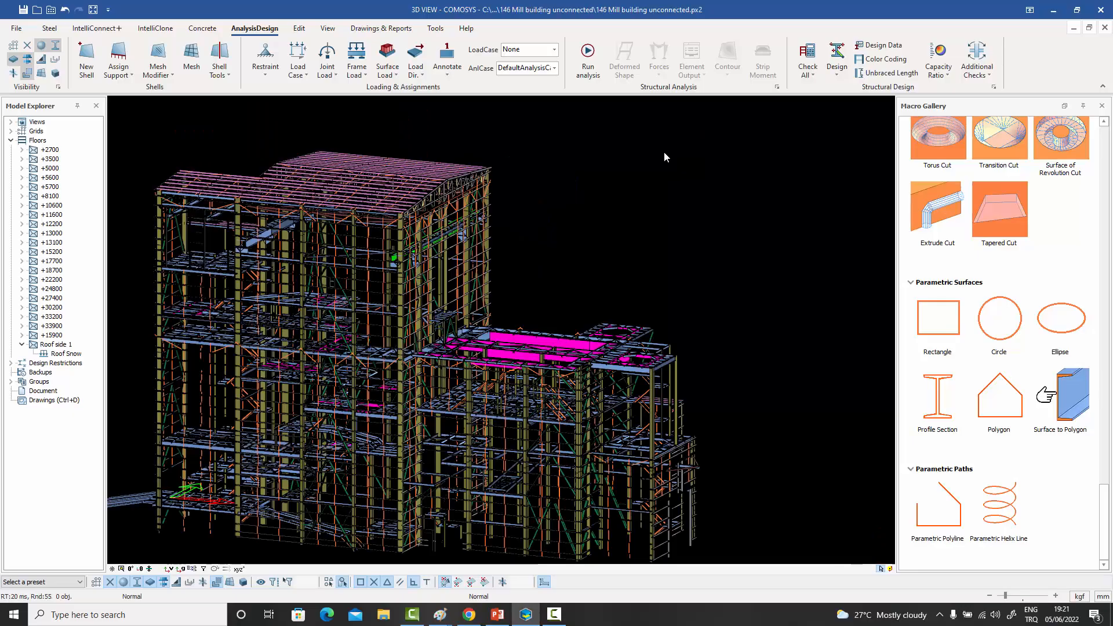
- Open the load case and combination settings of the mill building and review the properties of the Live Load case
middle_drag(613, 207, 647, 194)
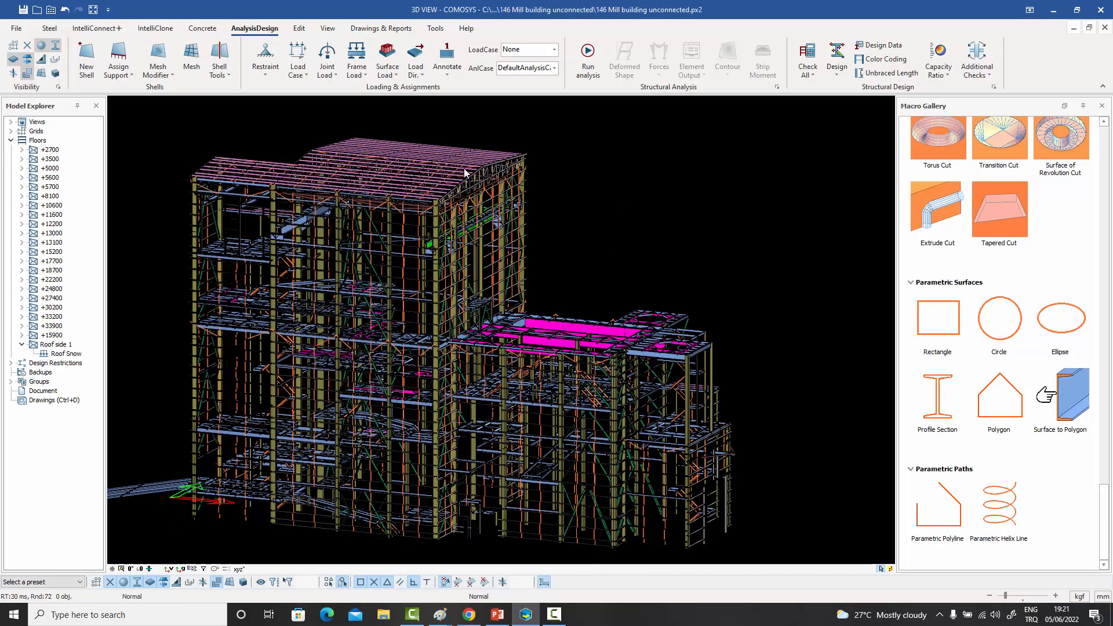
click(306, 76)
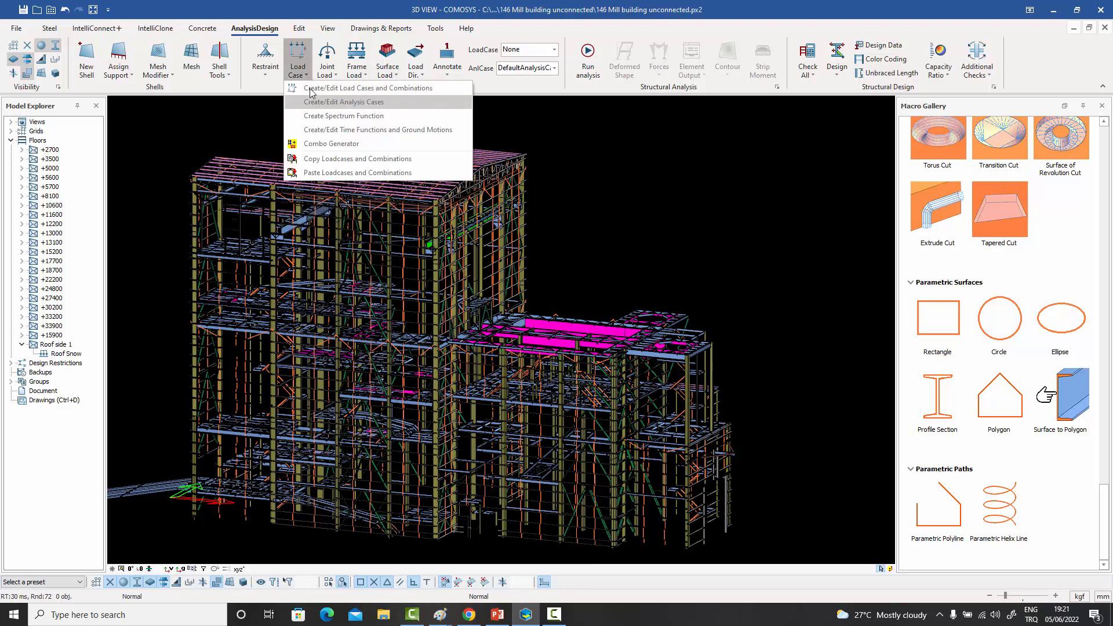
click(313, 89)
drag(478, 139, 526, 142)
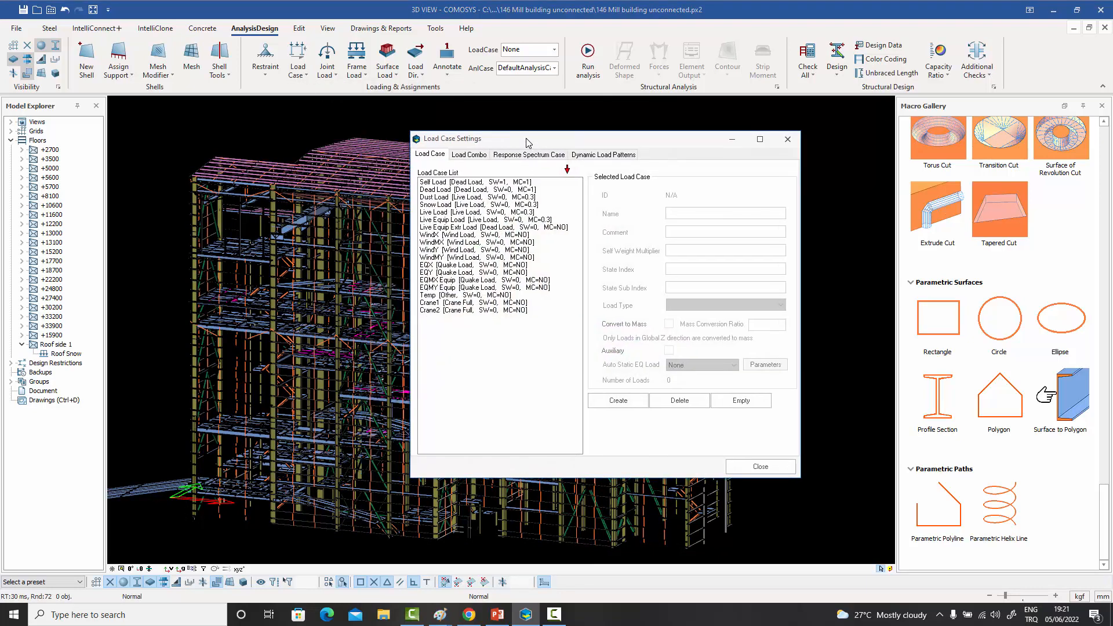
click(446, 212)
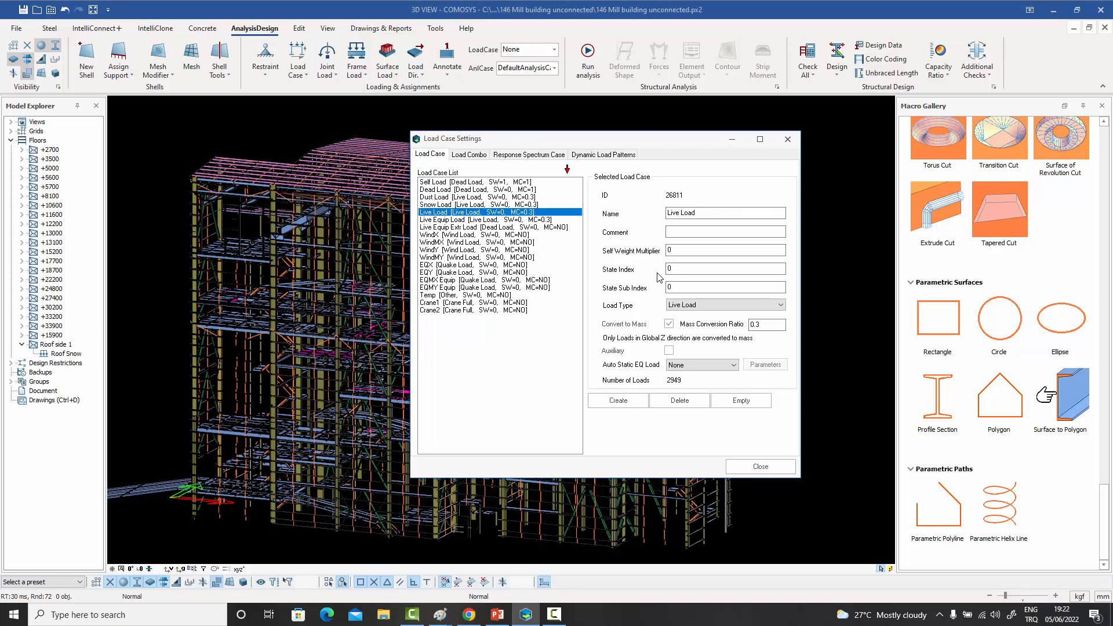
- Review the properties of the Live Equip Load case and close the load case settings
click(487, 222)
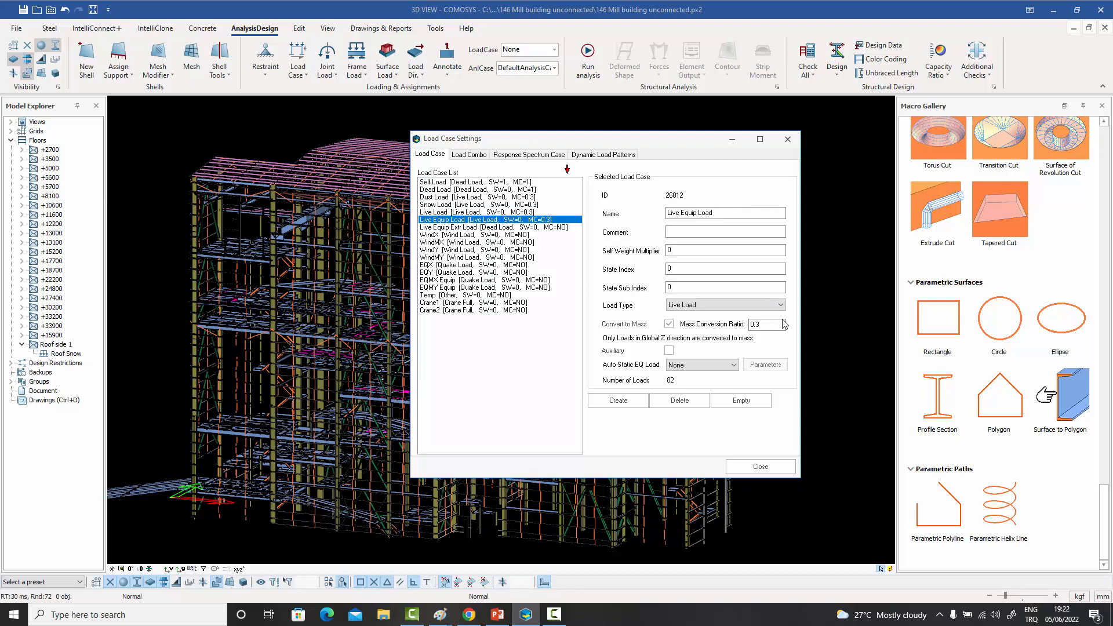
click(787, 139)
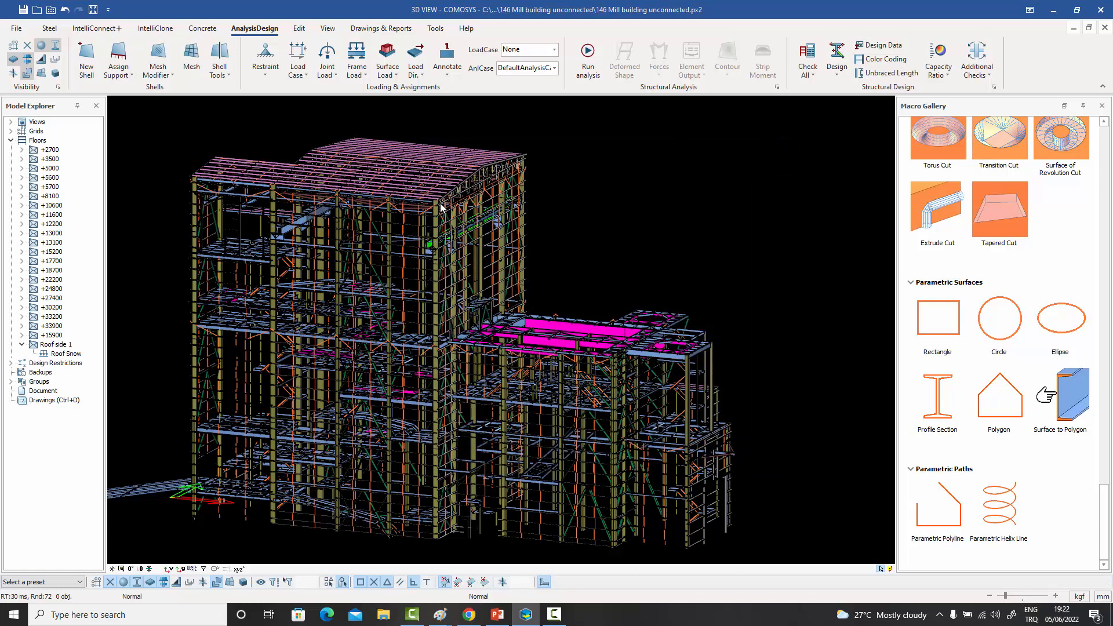
scroll(434, 229, up, 2)
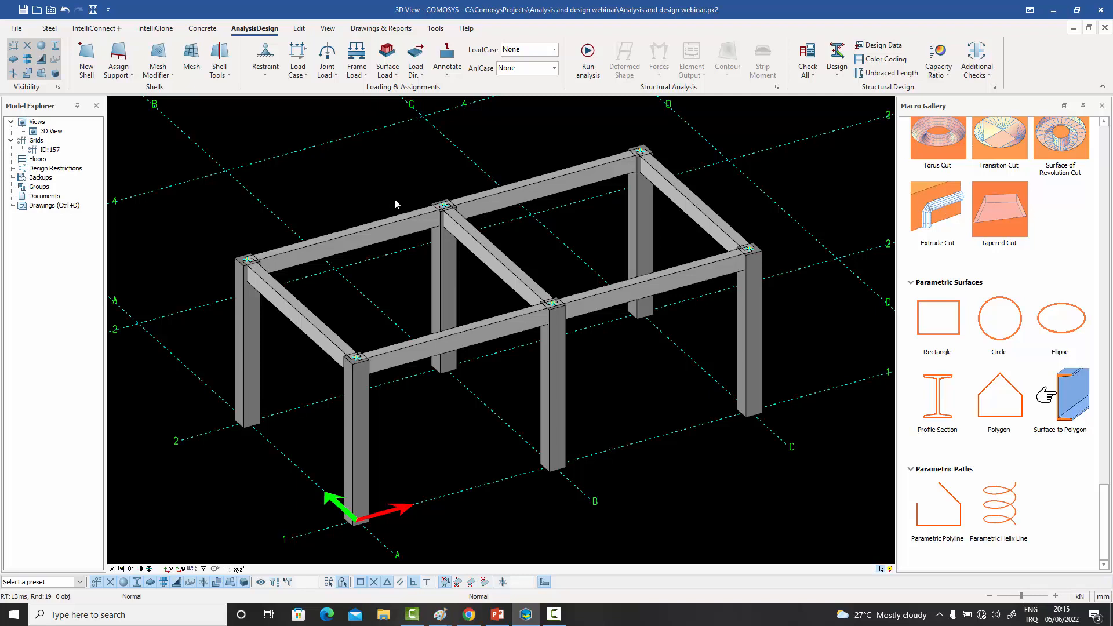
- Create a new shell over the top of the concrete frame, outlined by its four outer corner joints
middle_drag(395, 200, 393, 205)
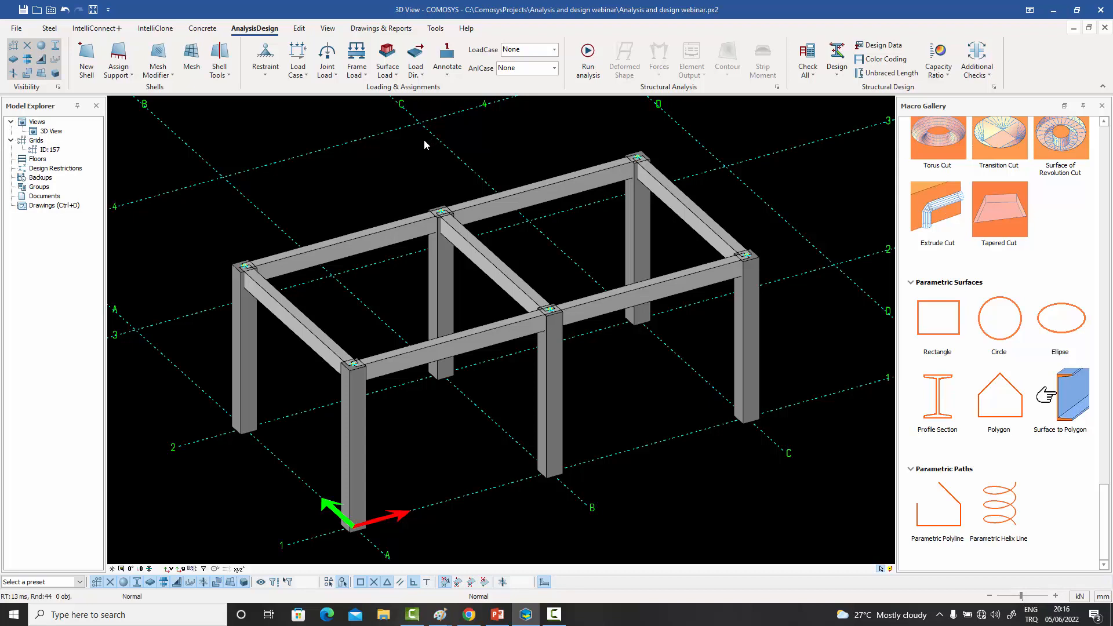
click(87, 58)
click(242, 266)
click(639, 157)
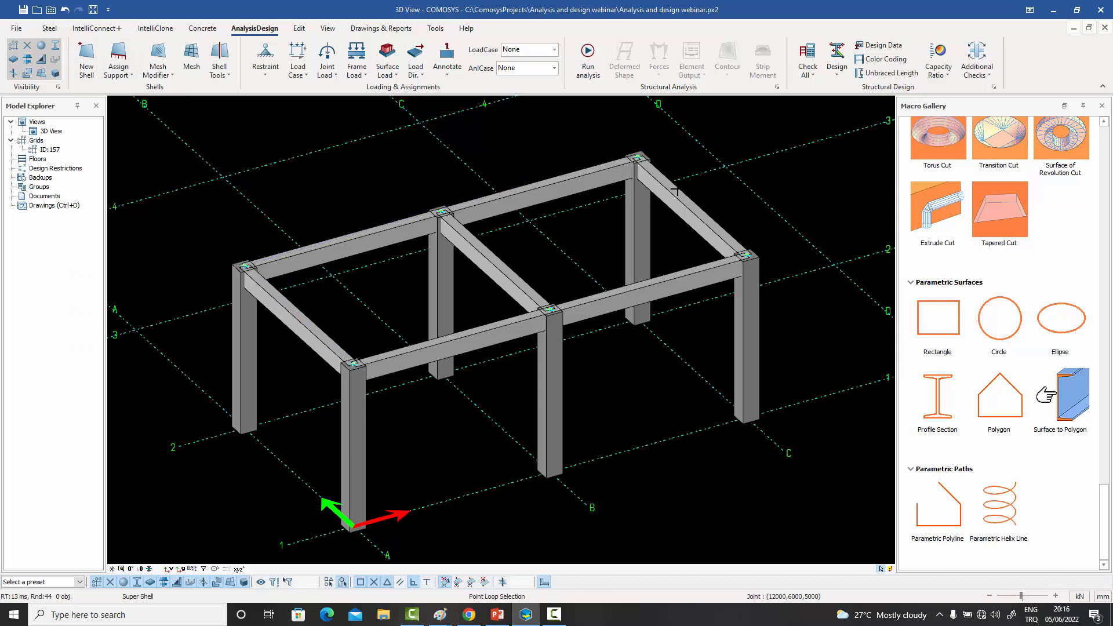
click(747, 256)
click(353, 364)
right_click(344, 182)
click(376, 309)
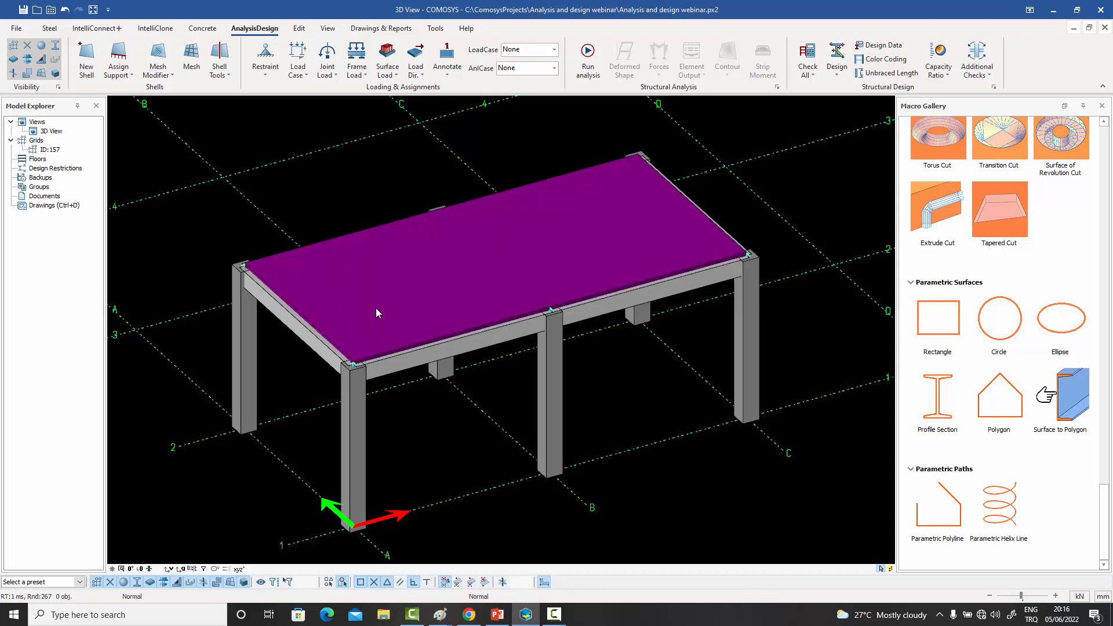
- Set the shell's draw mode to Contoured solid 2D (as a plane) and its material to C35
double_click(459, 276)
drag(480, 168, 693, 124)
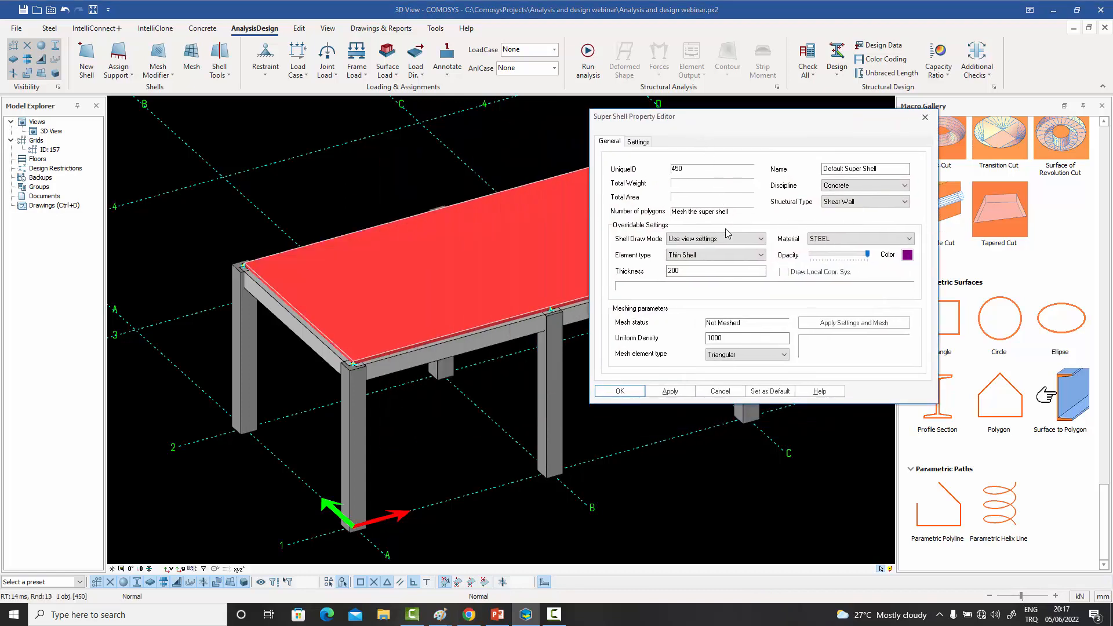
click(717, 244)
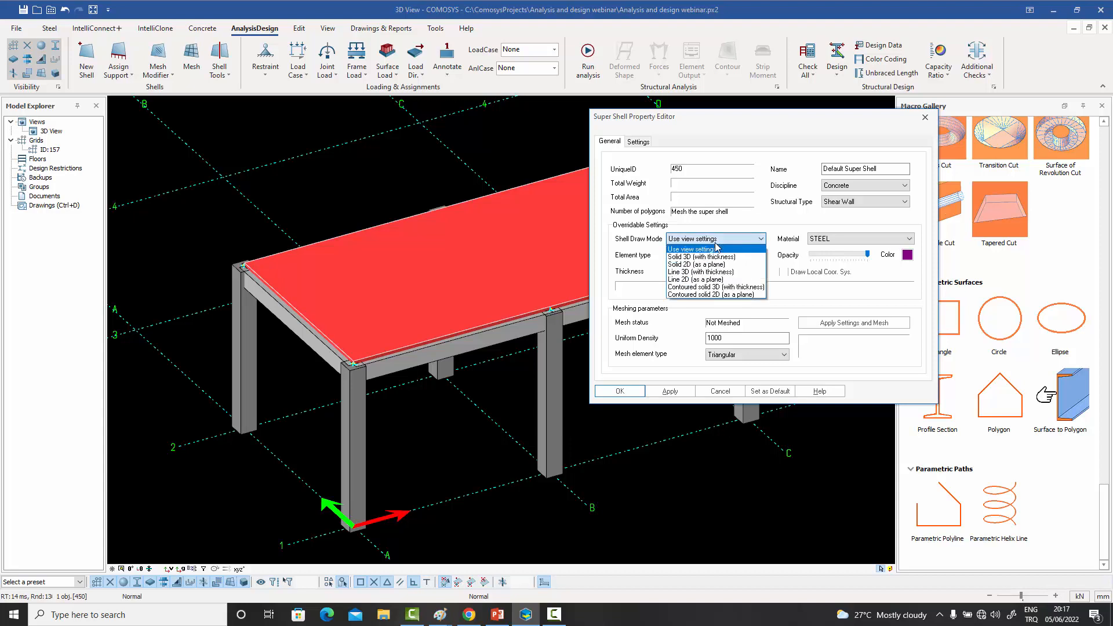
click(683, 295)
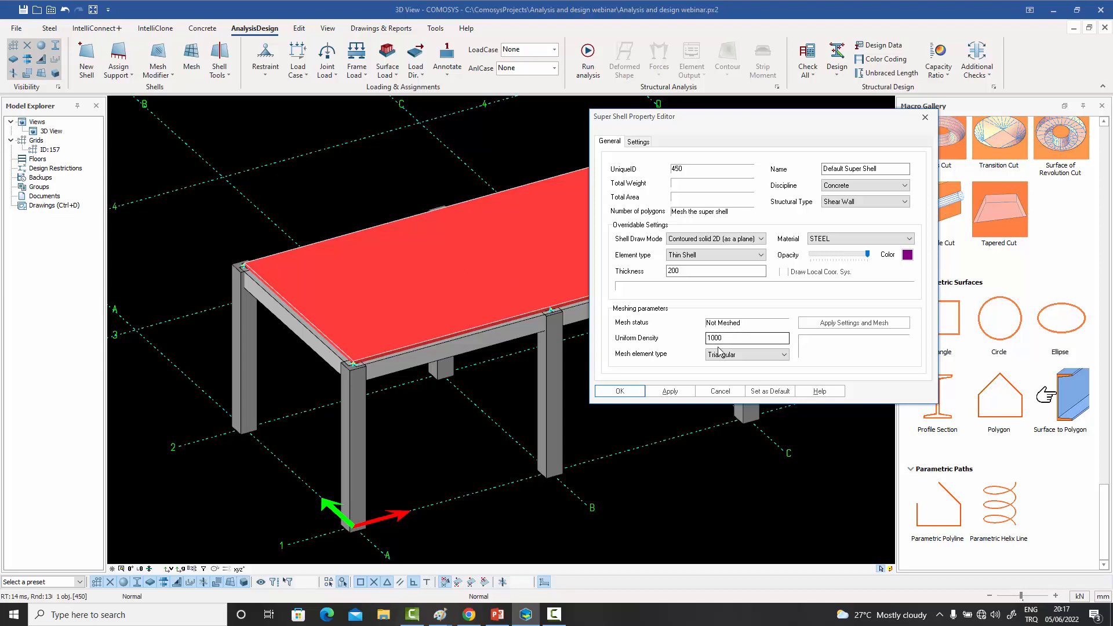
click(839, 242)
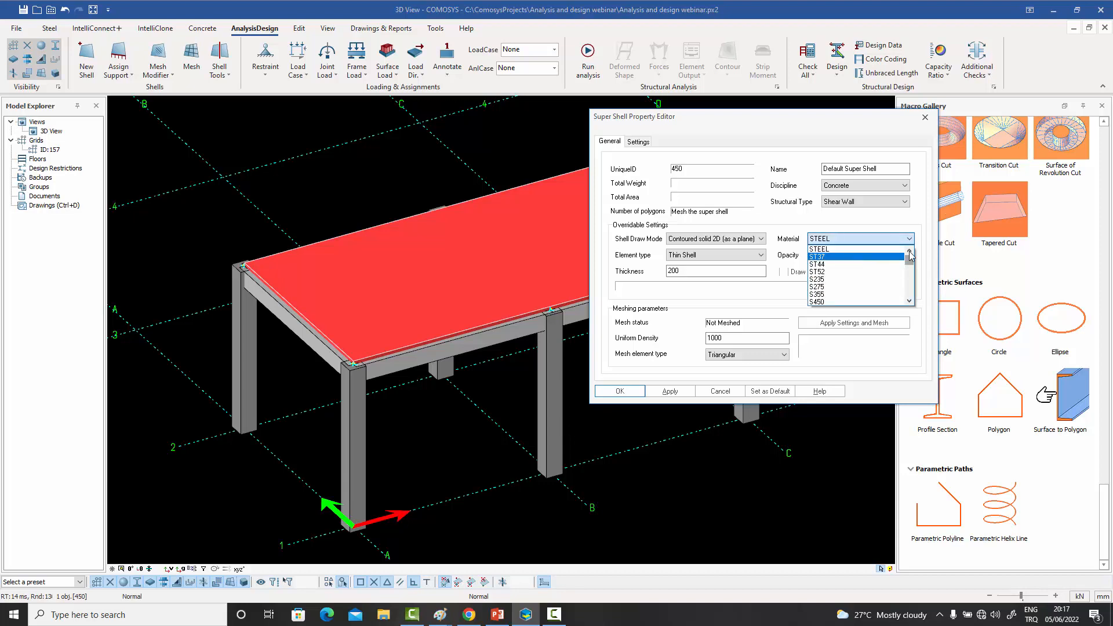
scroll(912, 278, down, 5)
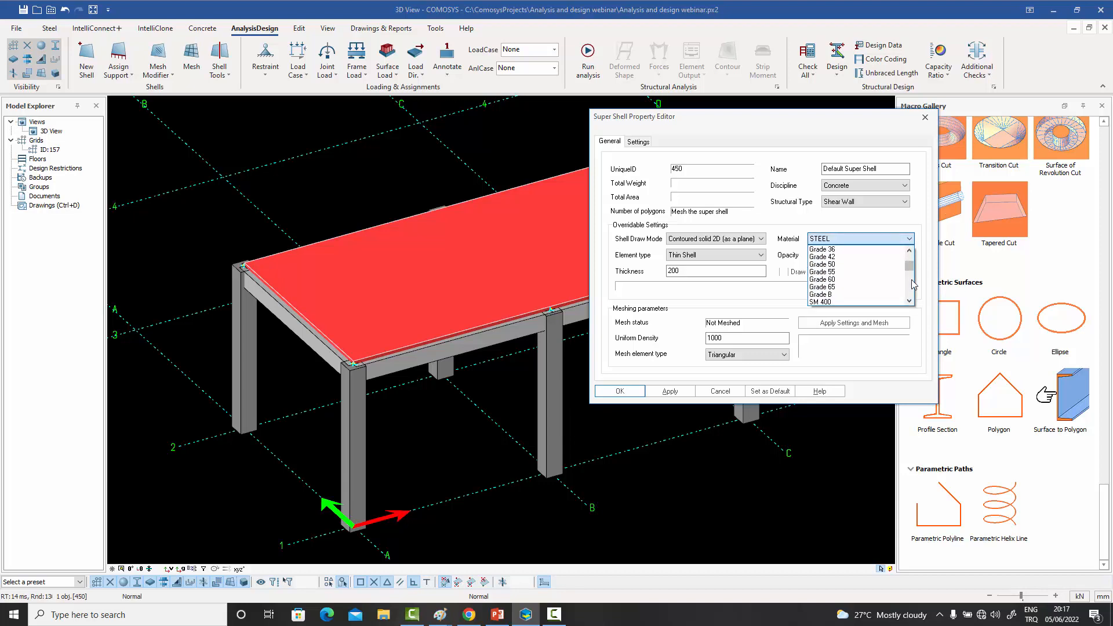
scroll(913, 284, down, 3)
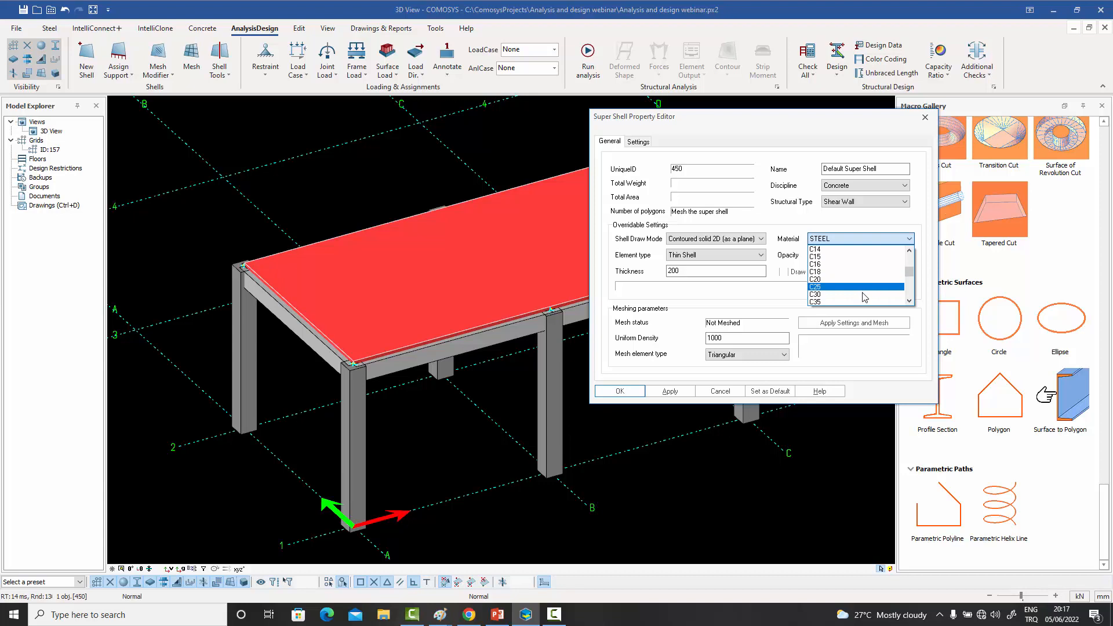
click(861, 301)
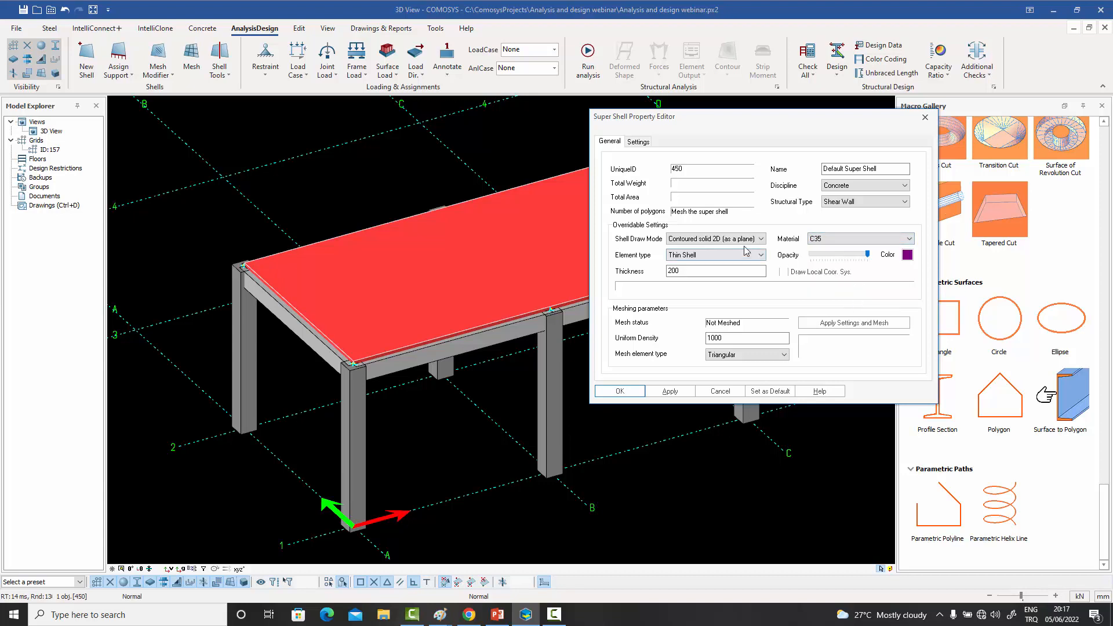
click(670, 392)
click(625, 391)
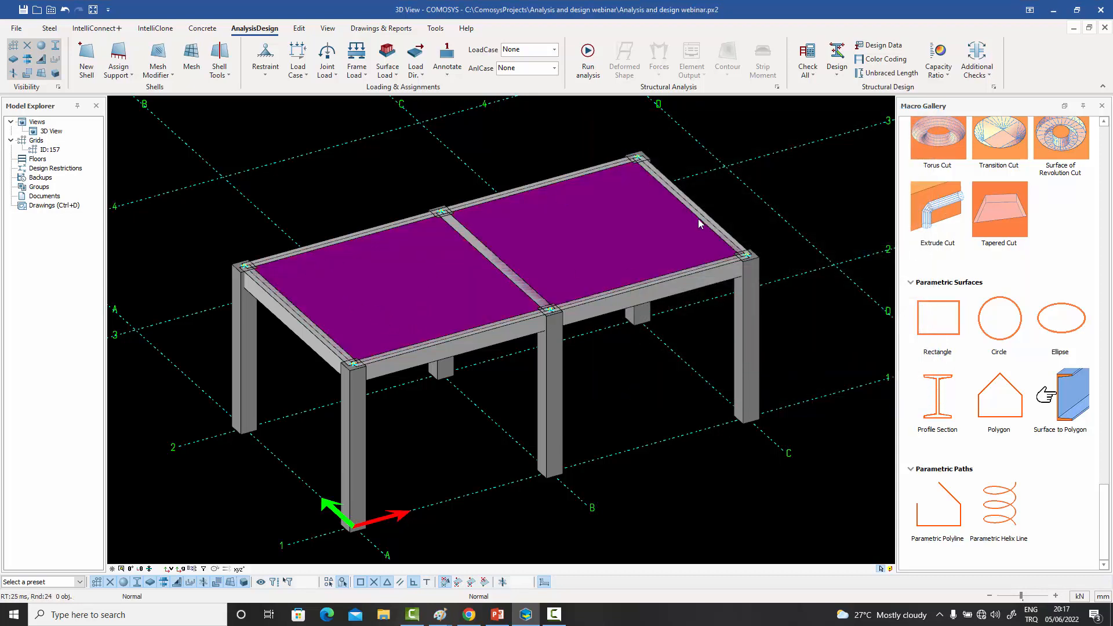
- Generate the temporary mesh of the shell and inspect it against the front beams by selecting the beams and the shell
middle_drag(711, 277, 734, 270)
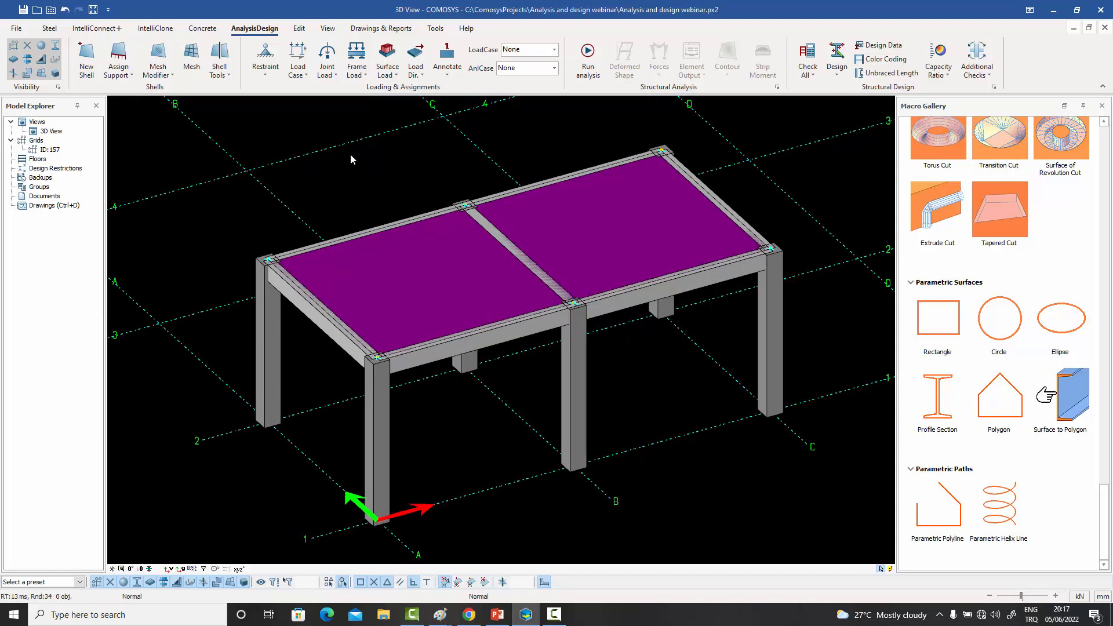
click(191, 56)
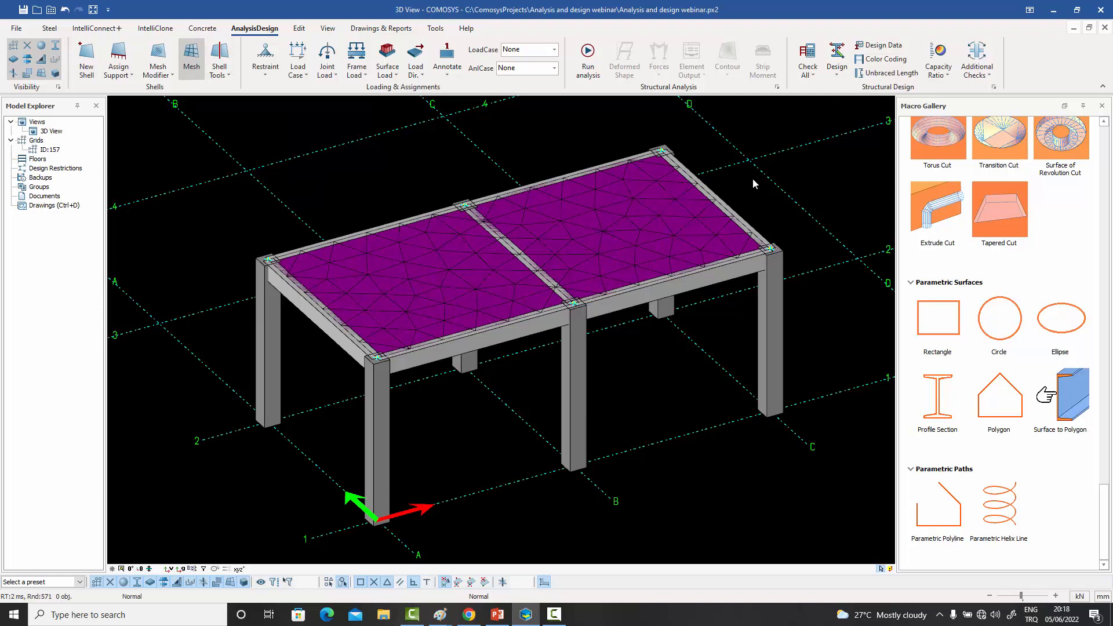
click(509, 333)
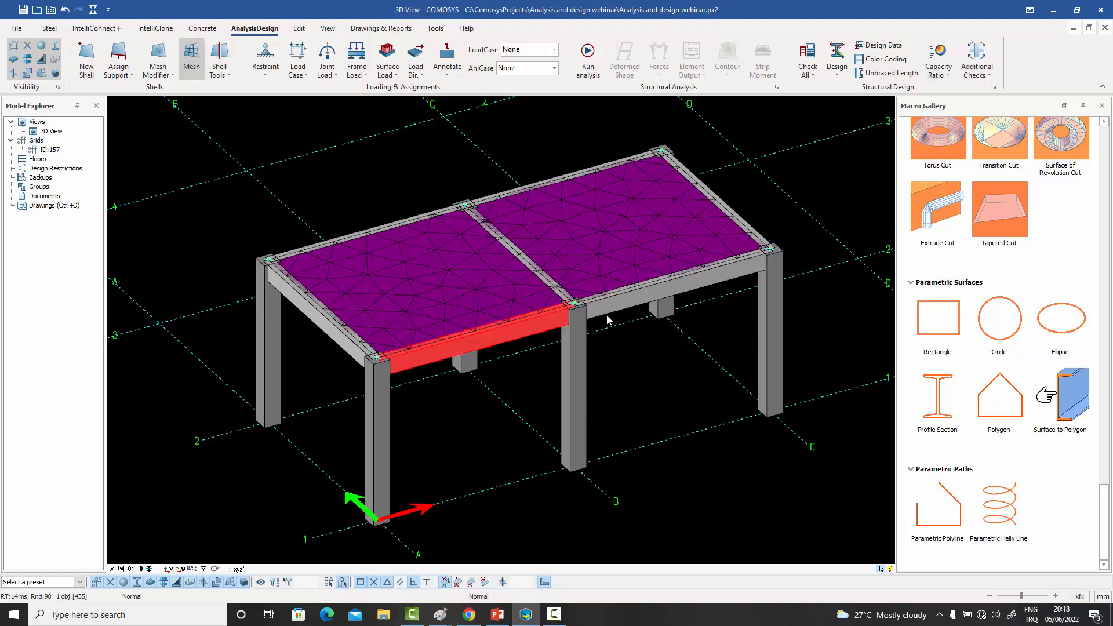
click(598, 318)
click(423, 322)
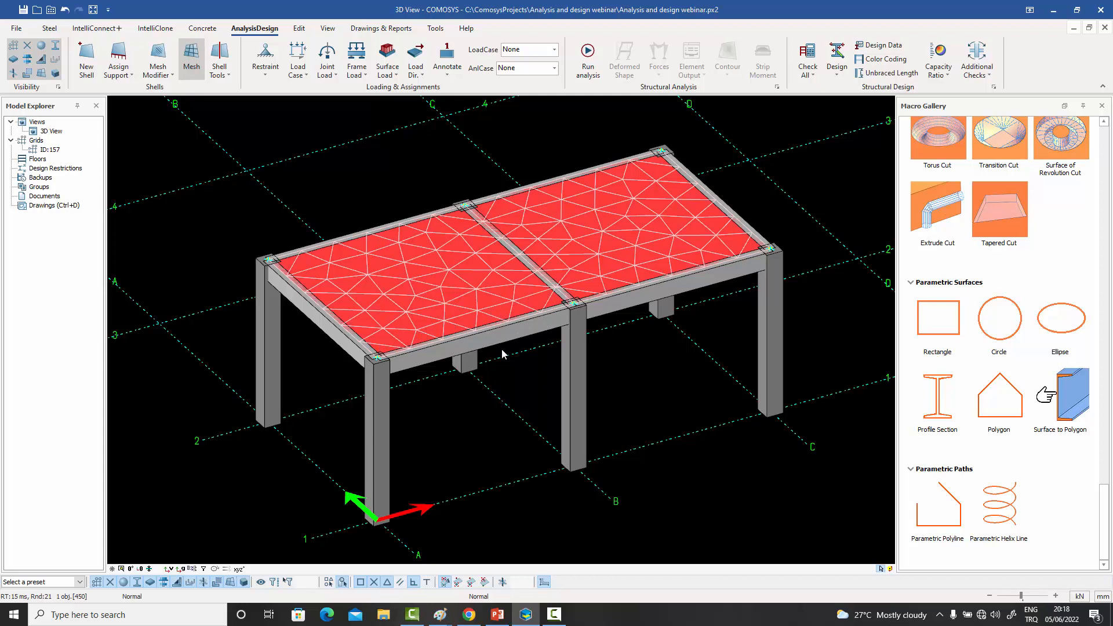
click(480, 346)
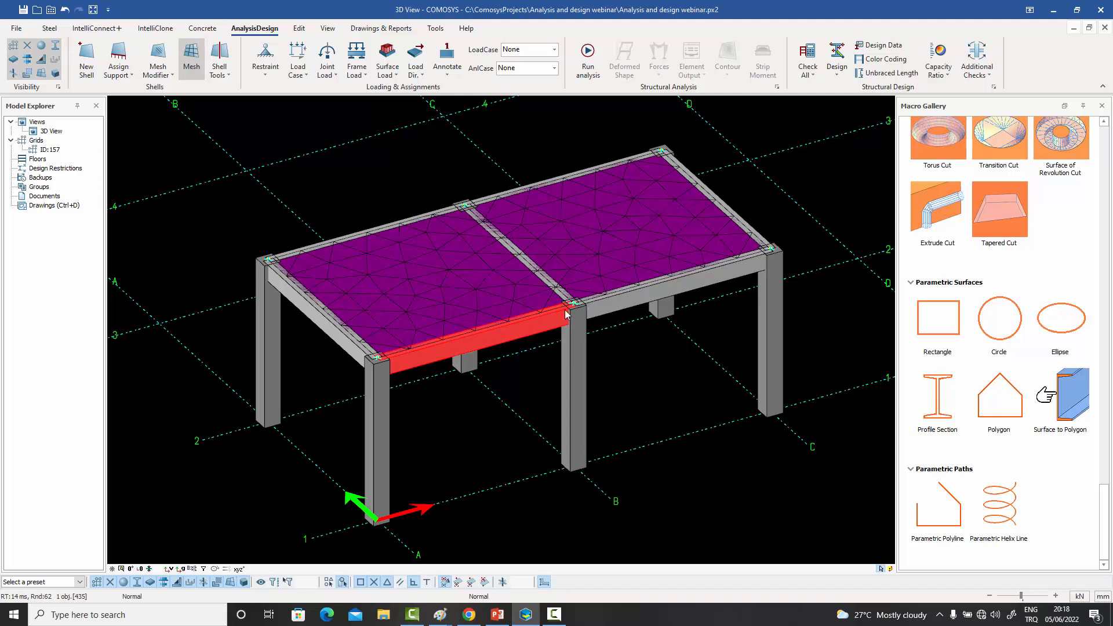
click(631, 299)
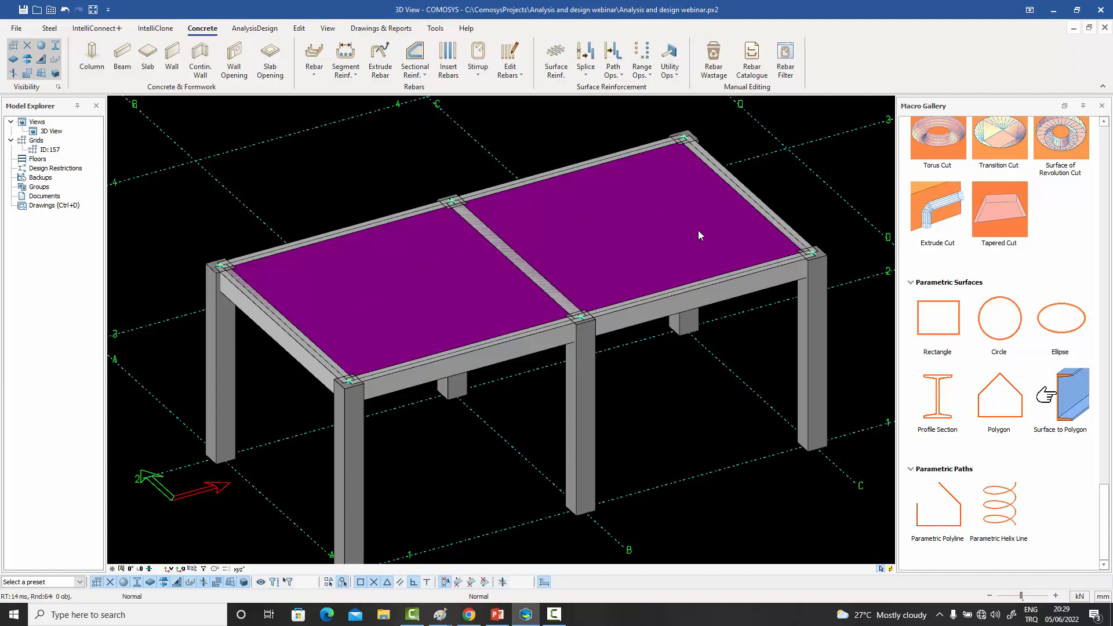
- Add a diagonal beam from 1000 mm in X off corner joint A-1 to -1000 mm in X off the rear middle joint B-2
middle_drag(686, 235, 687, 225)
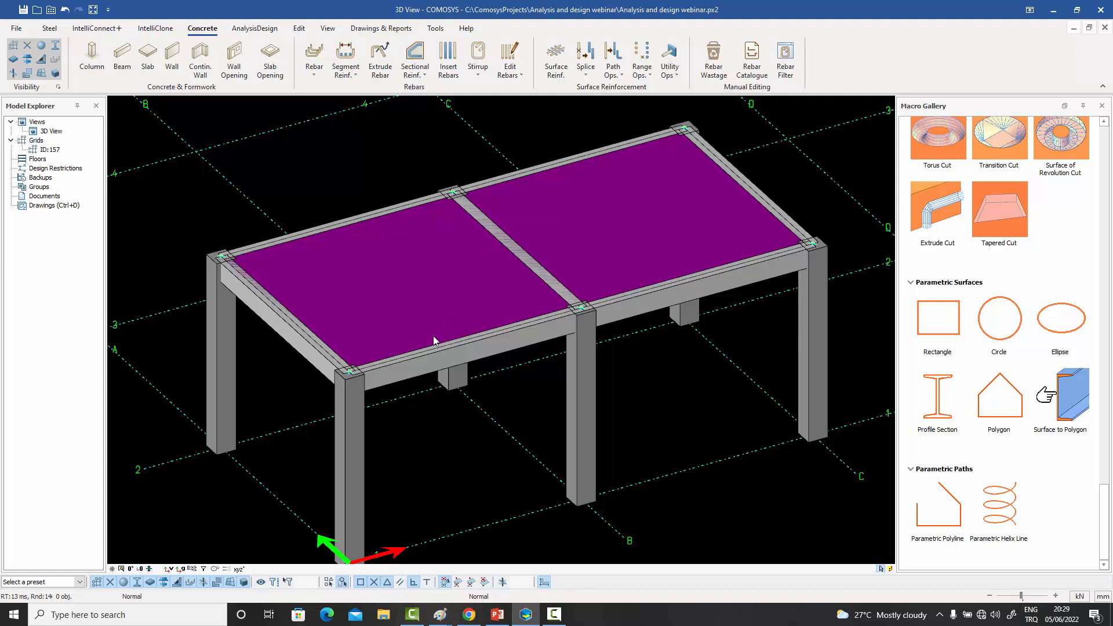
click(452, 363)
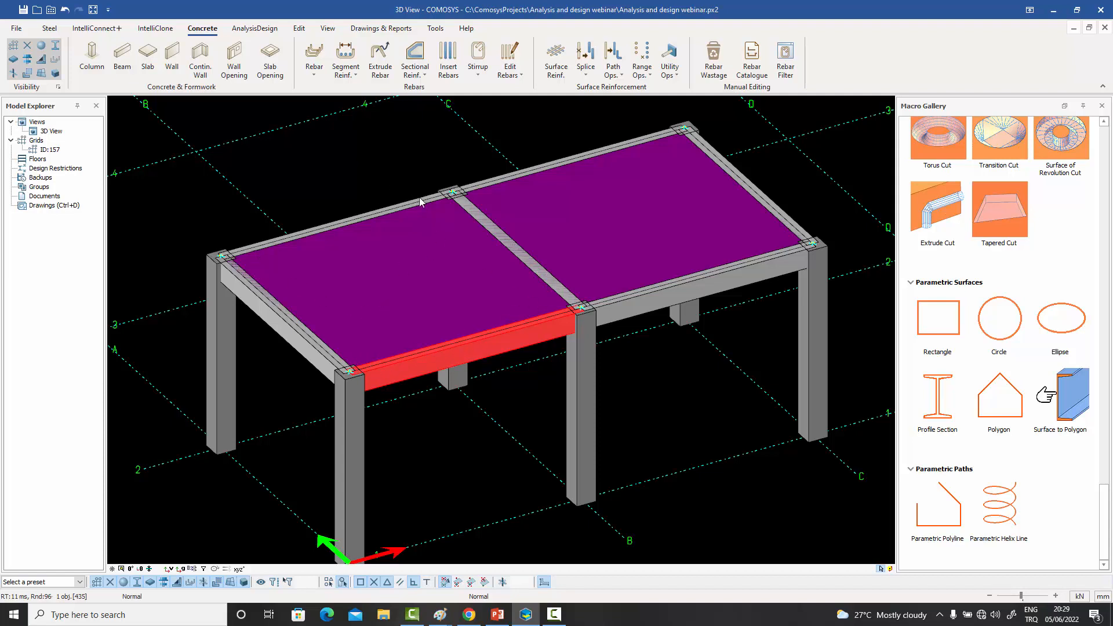
click(381, 127)
click(123, 55)
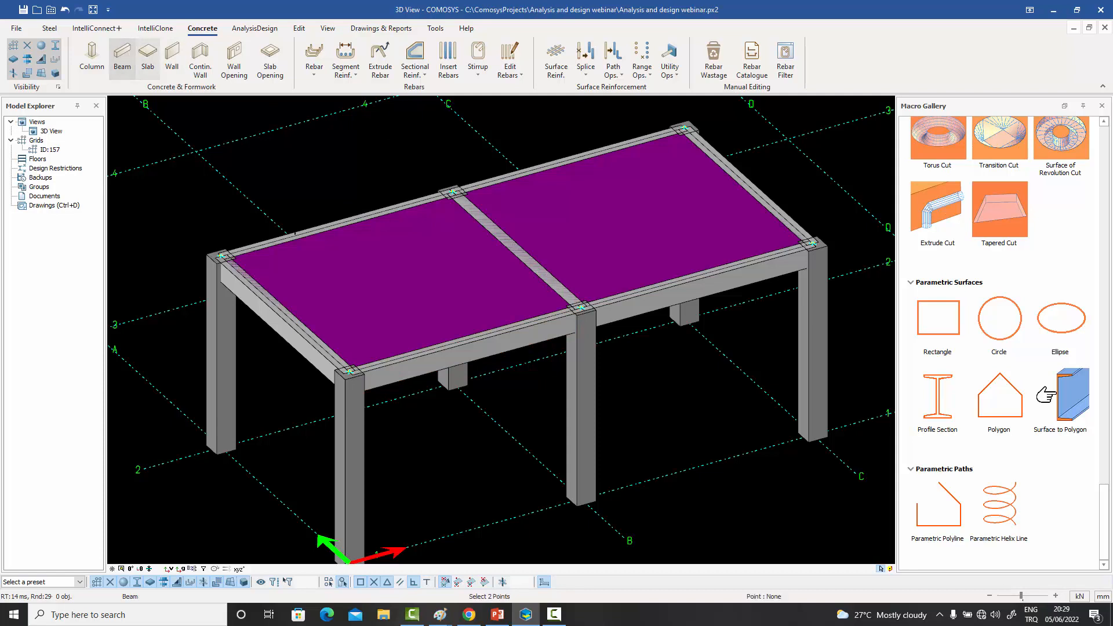
click(346, 371)
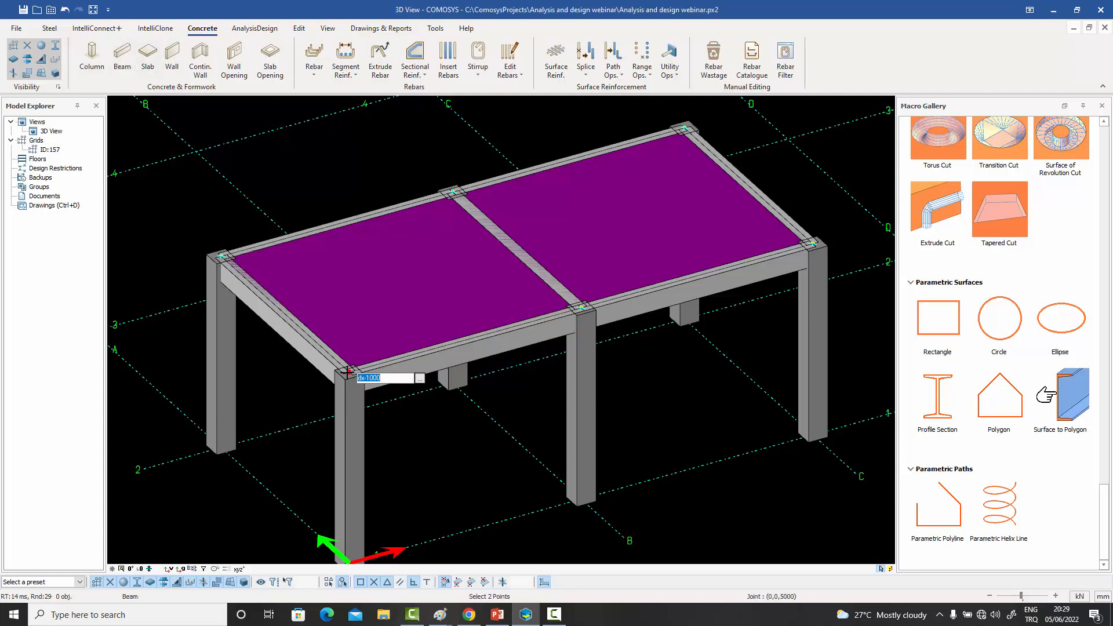
text(dx1000)
key(Return)
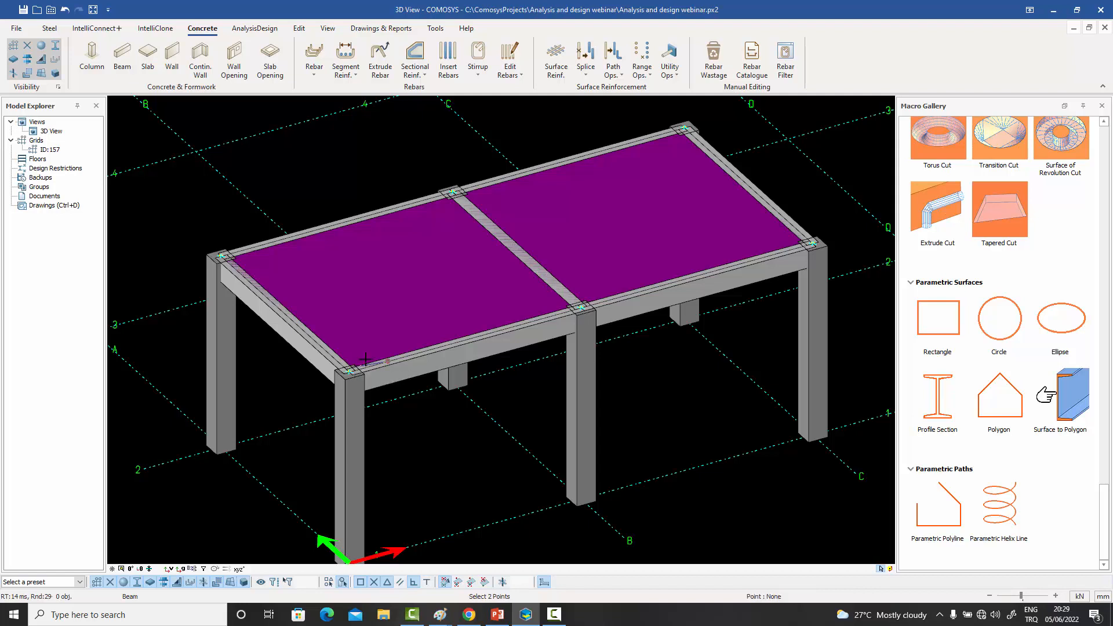
click(393, 359)
key(space)
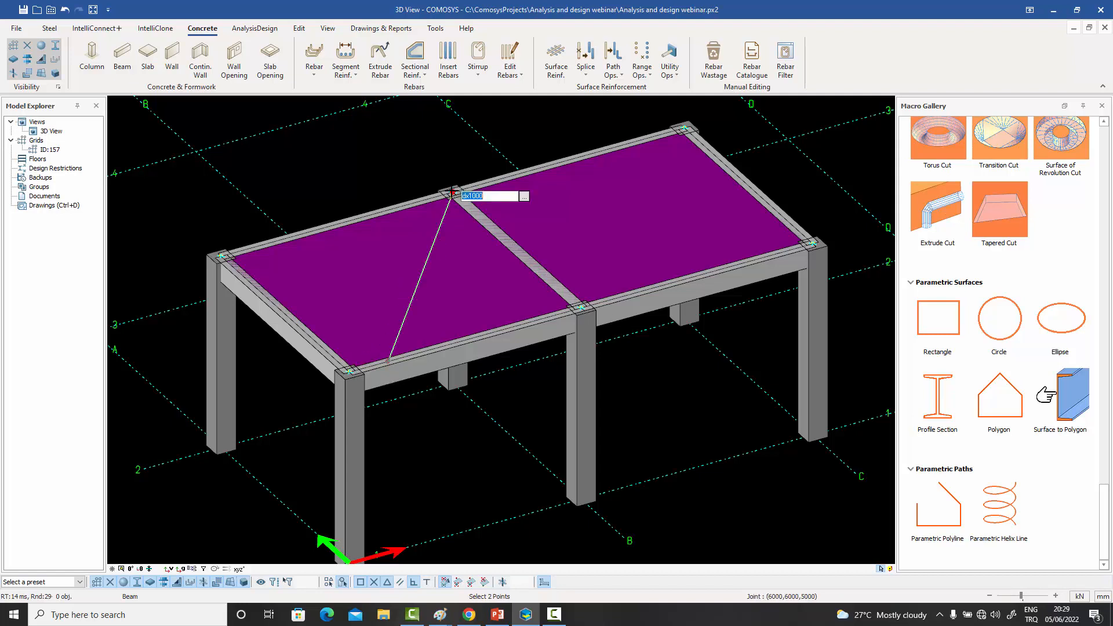
text(dx-1000)
key(Return)
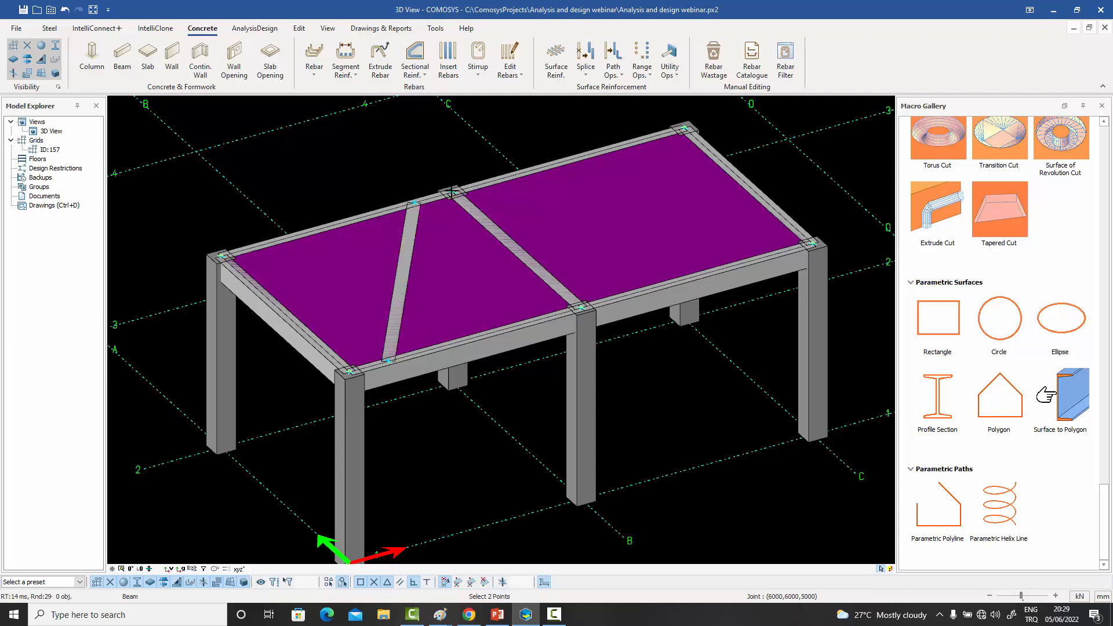
right_click(425, 147)
click(440, 154)
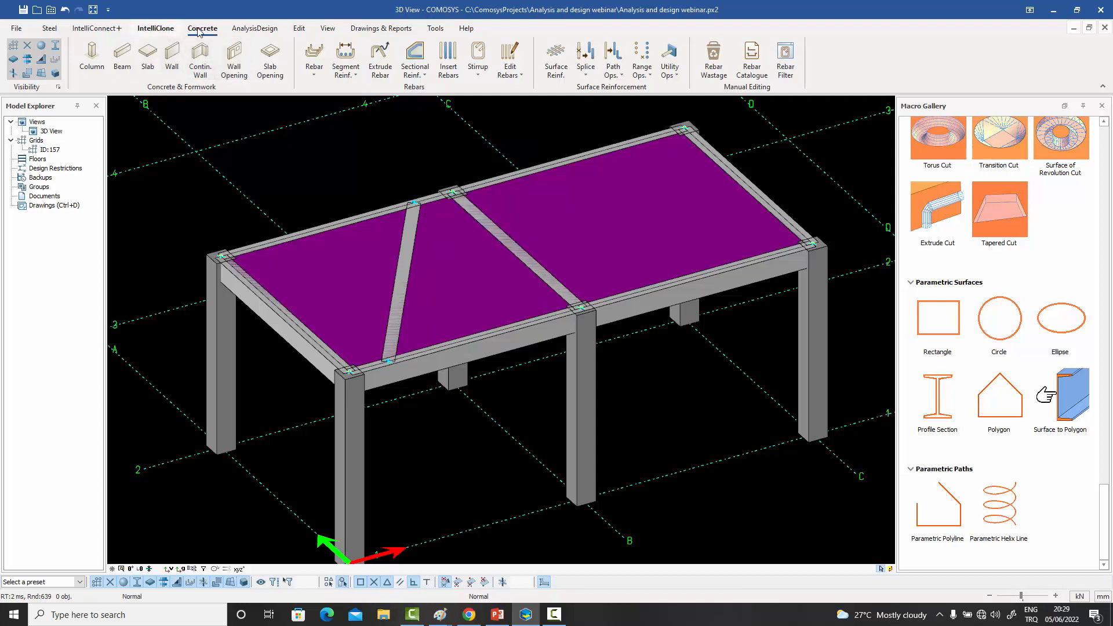
- Generate the temporary shell mesh again and examine how it aligns with the new diagonal beam
click(255, 29)
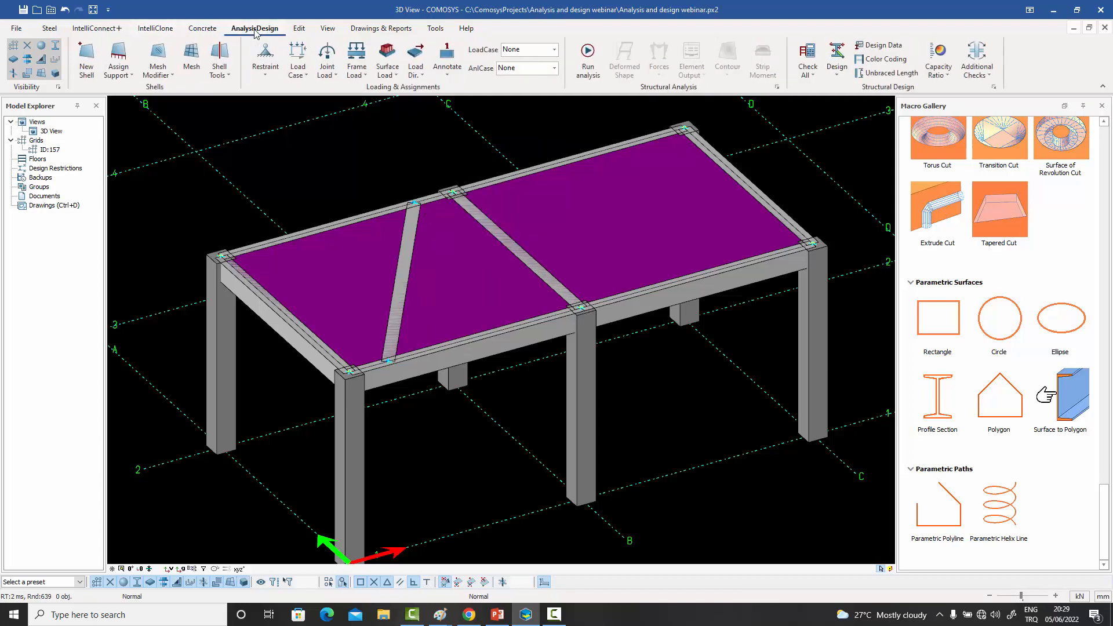
click(192, 57)
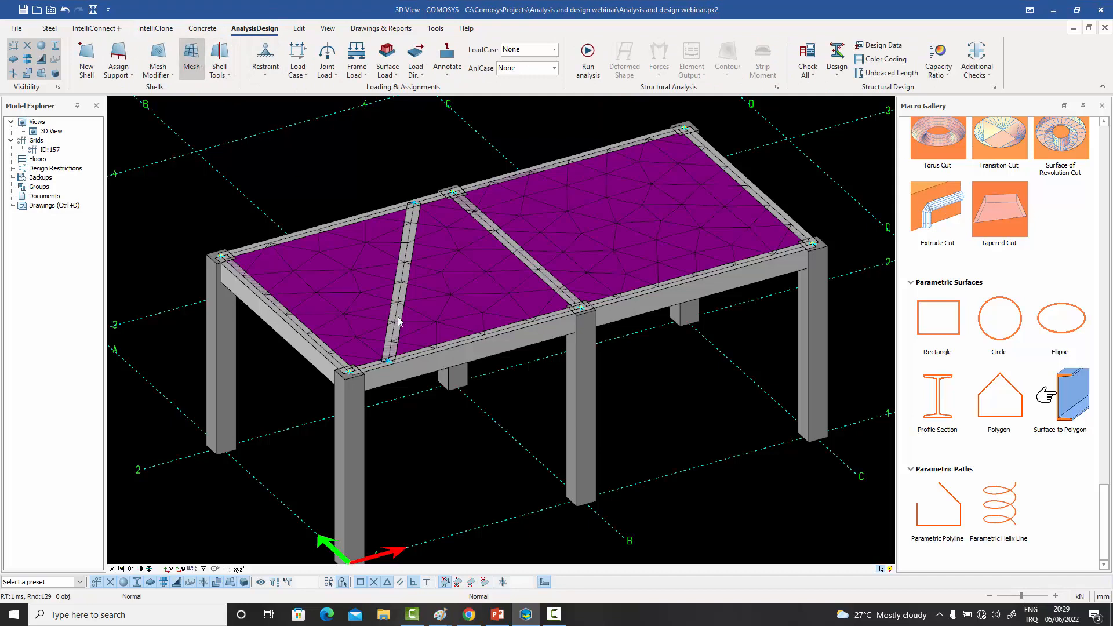
scroll(398, 314, up, 2)
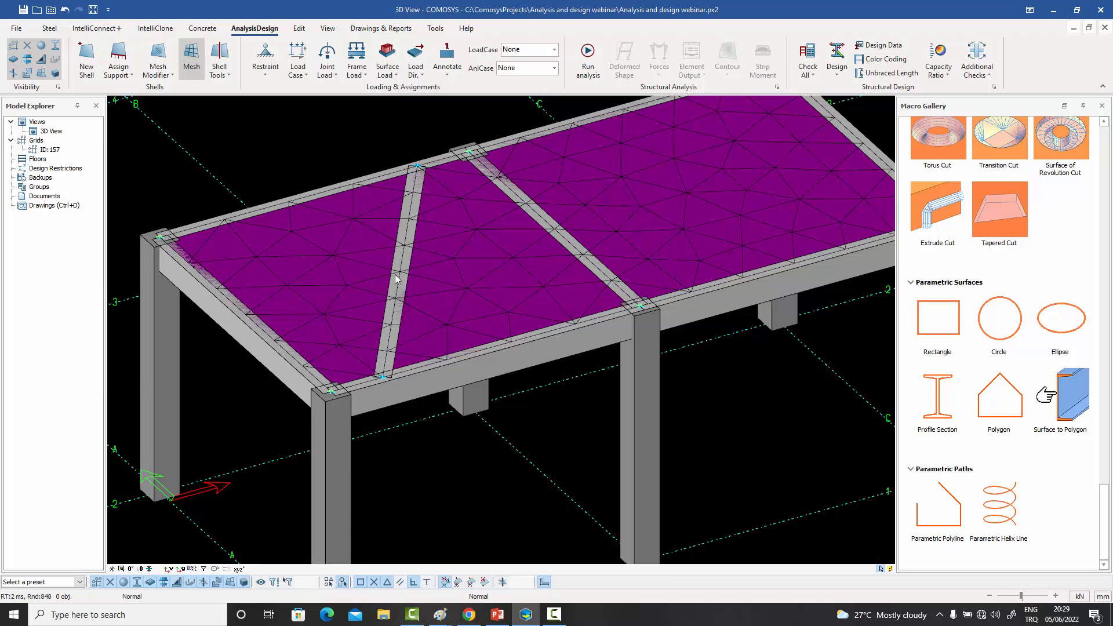
middle_drag(404, 246, 392, 248)
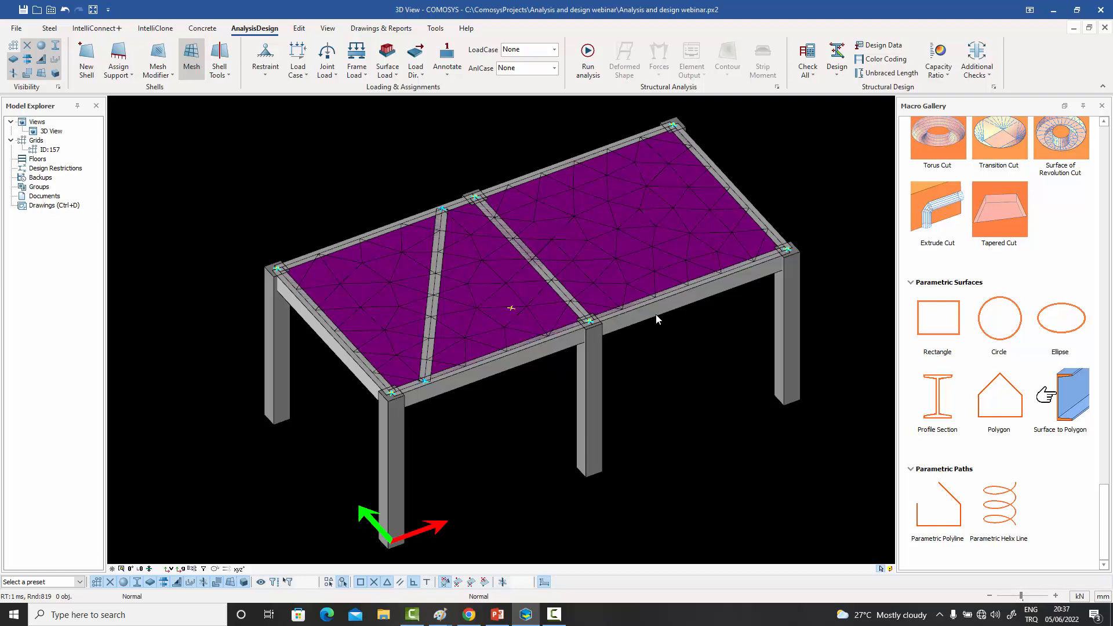
- Set the shell's uniform mesh density to 300
double_click(634, 234)
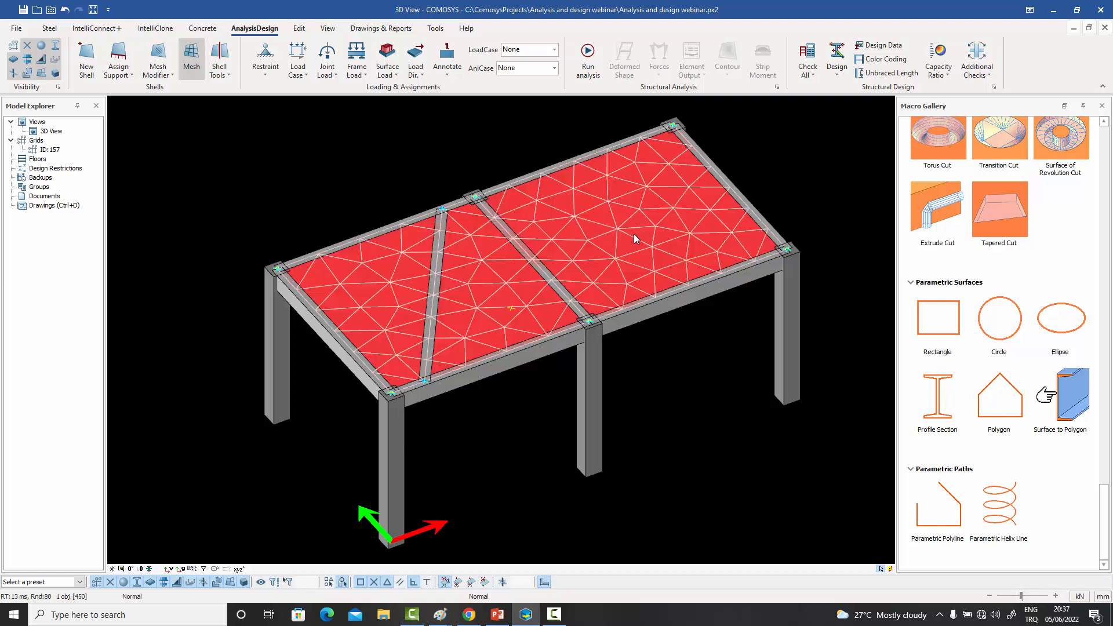
drag(516, 383, 432, 381)
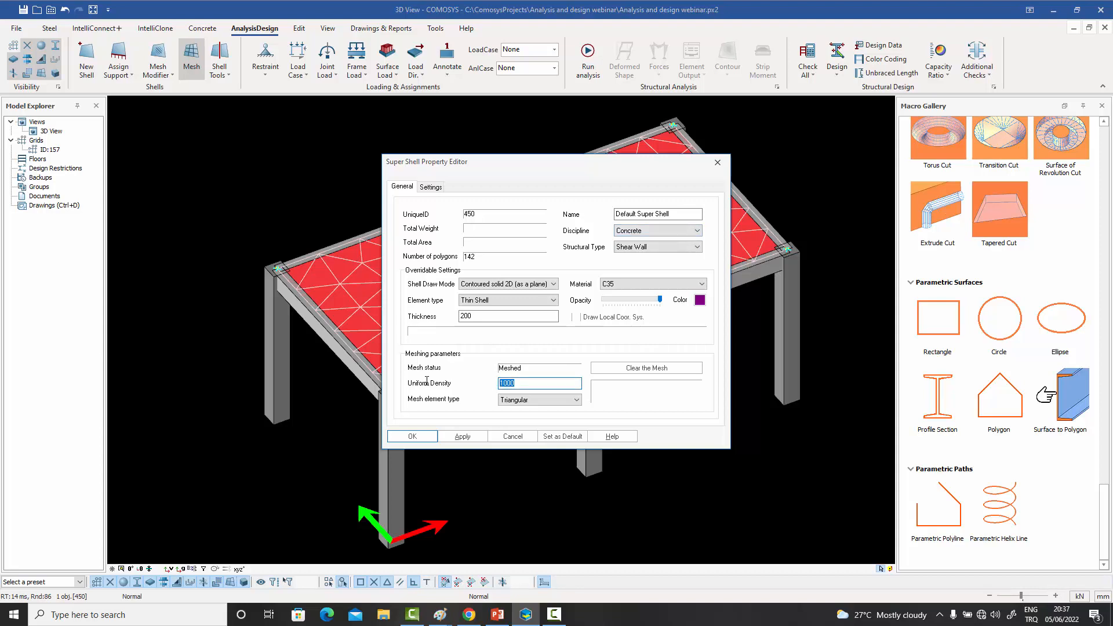
text(300)
click(412, 437)
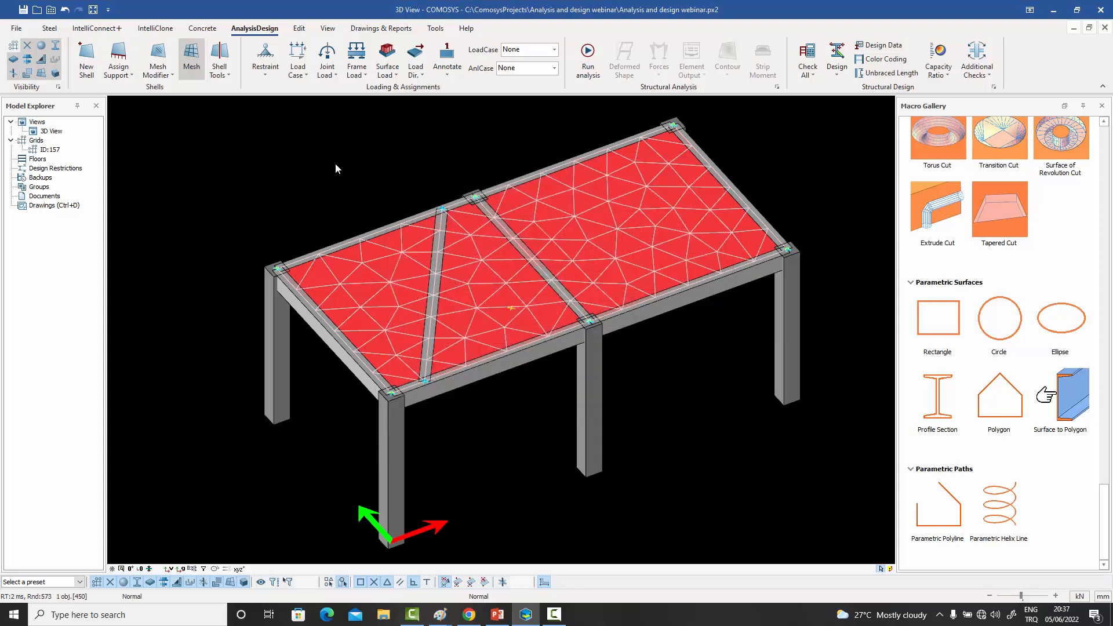
- Generate the temporary mesh of the shell and inspect the element sizes around the diagonal beam
click(192, 61)
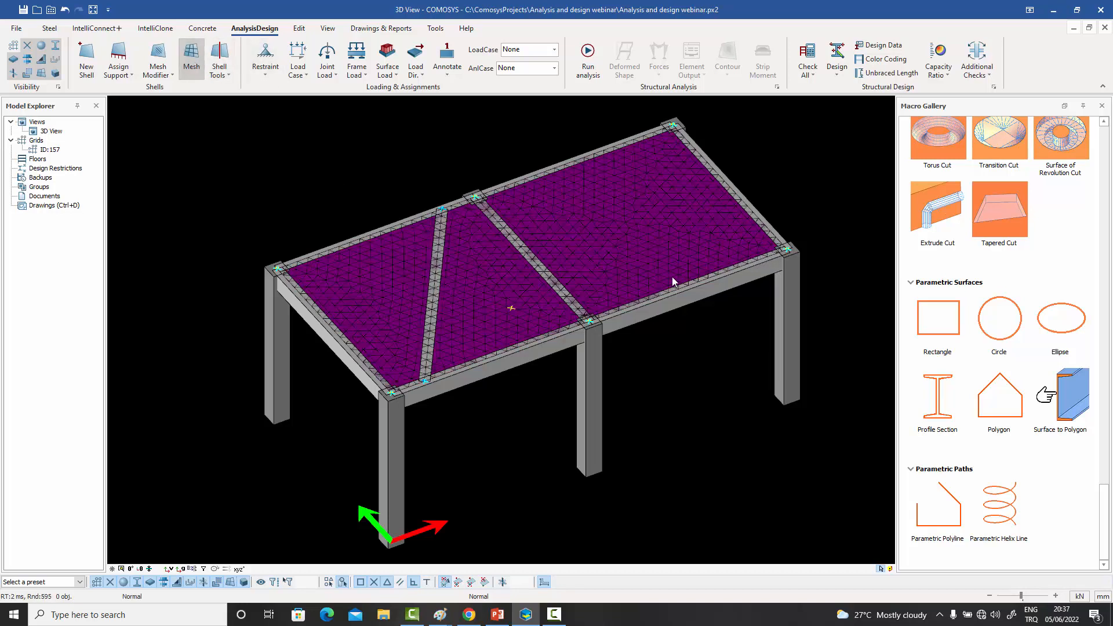
scroll(413, 364, up, 3)
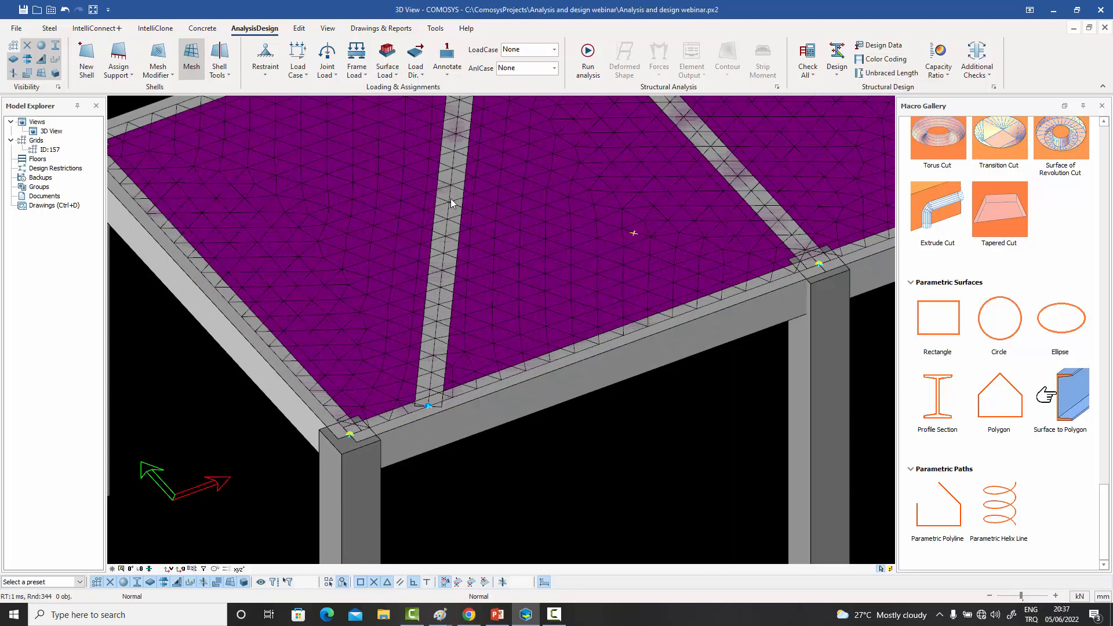
scroll(455, 209, down, 5)
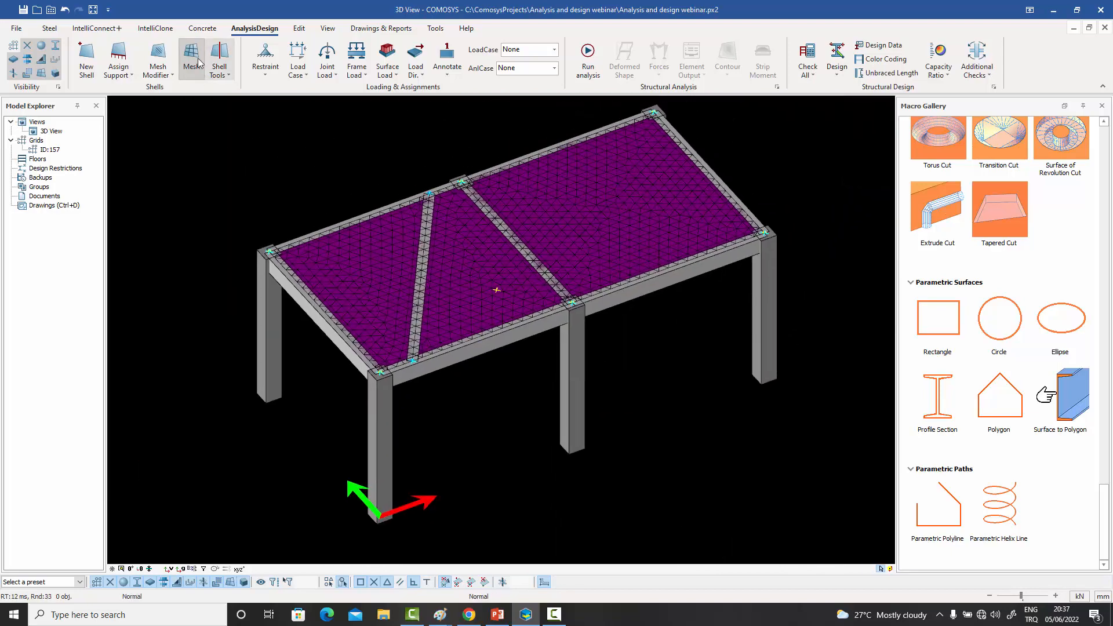
- Clear the temporary mesh and set the shell's uniform mesh density to 1000
click(197, 60)
click(575, 291)
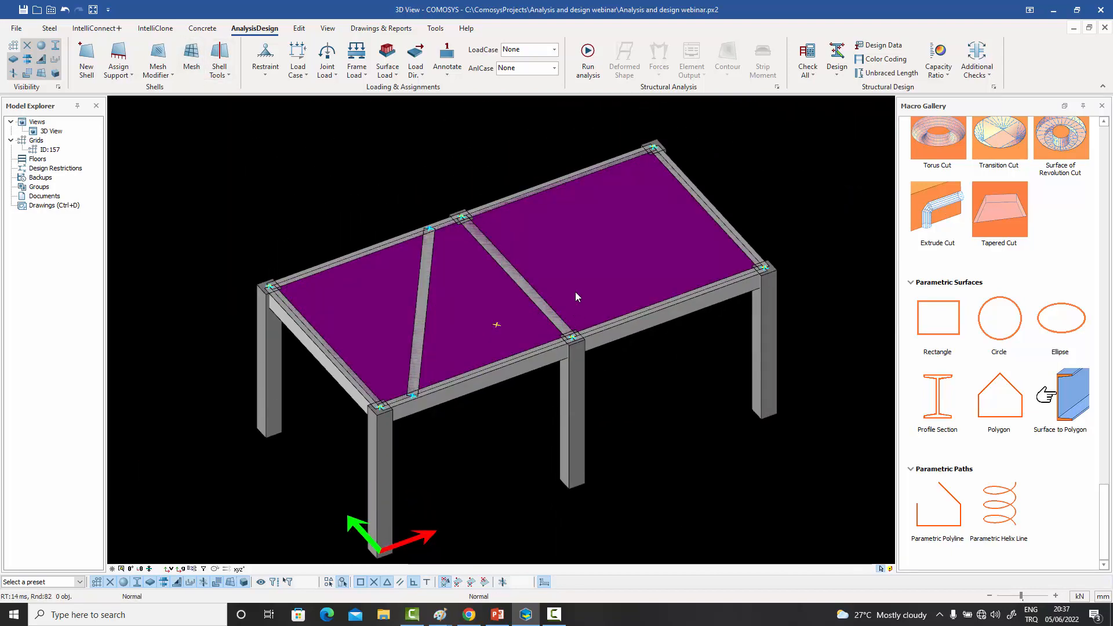
double_click(577, 270)
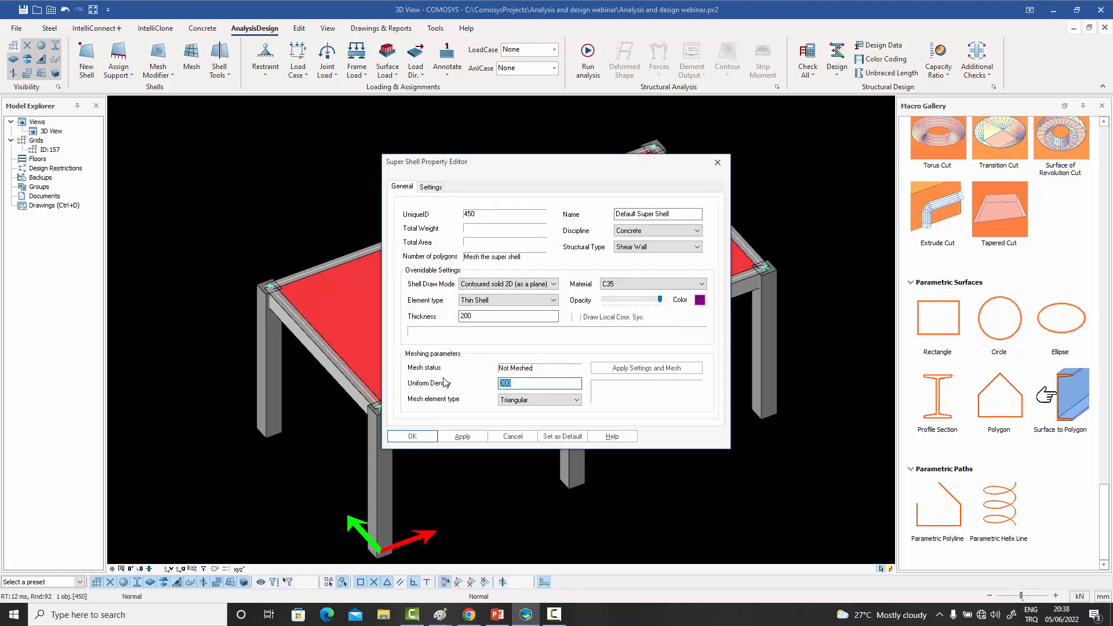
text(1000)
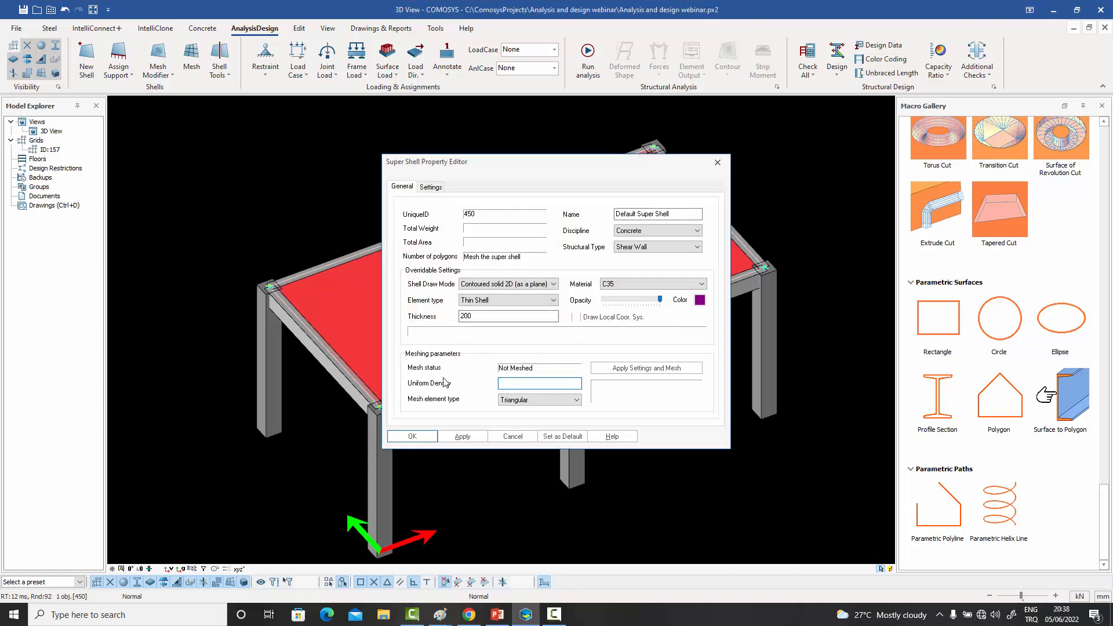
key(Return)
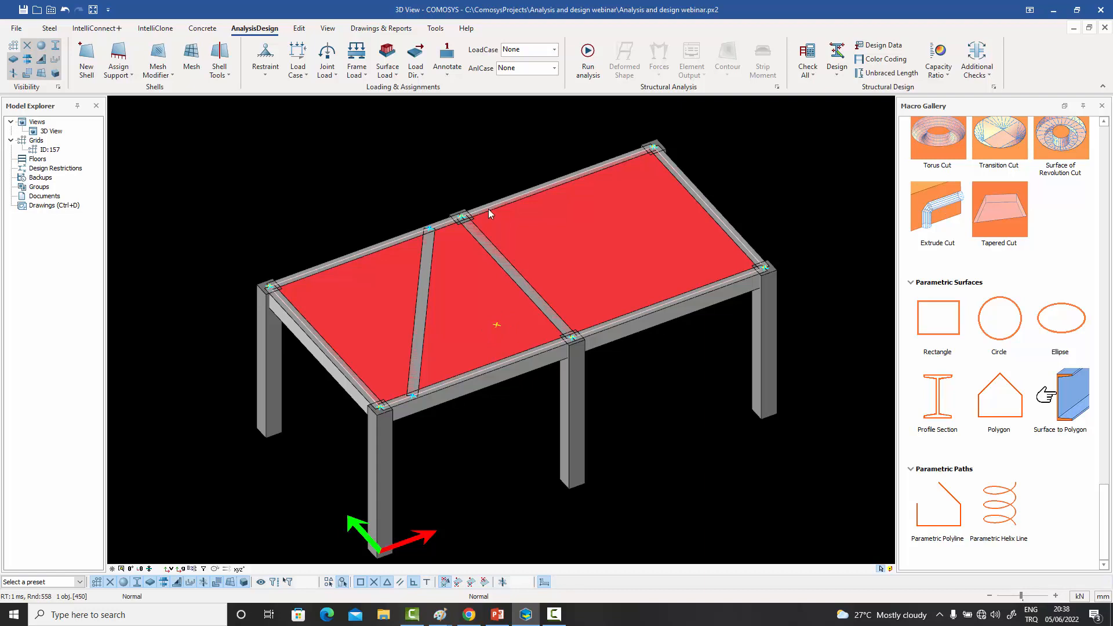
key(Escape)
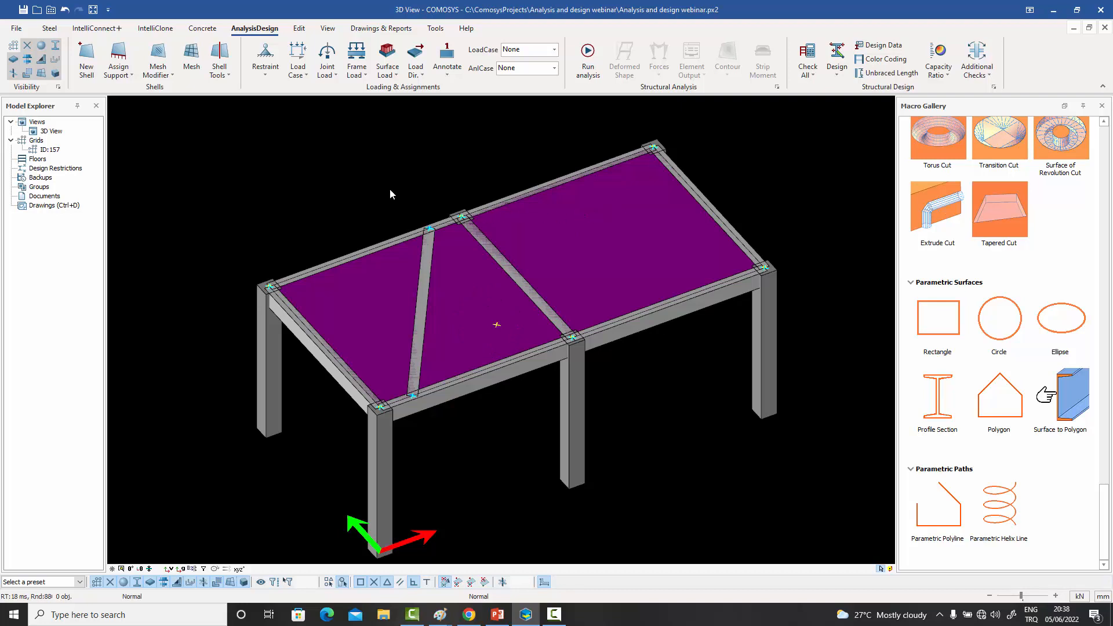
- Add a mesh internal point on the reference point between the diagonal and middle beams
click(171, 75)
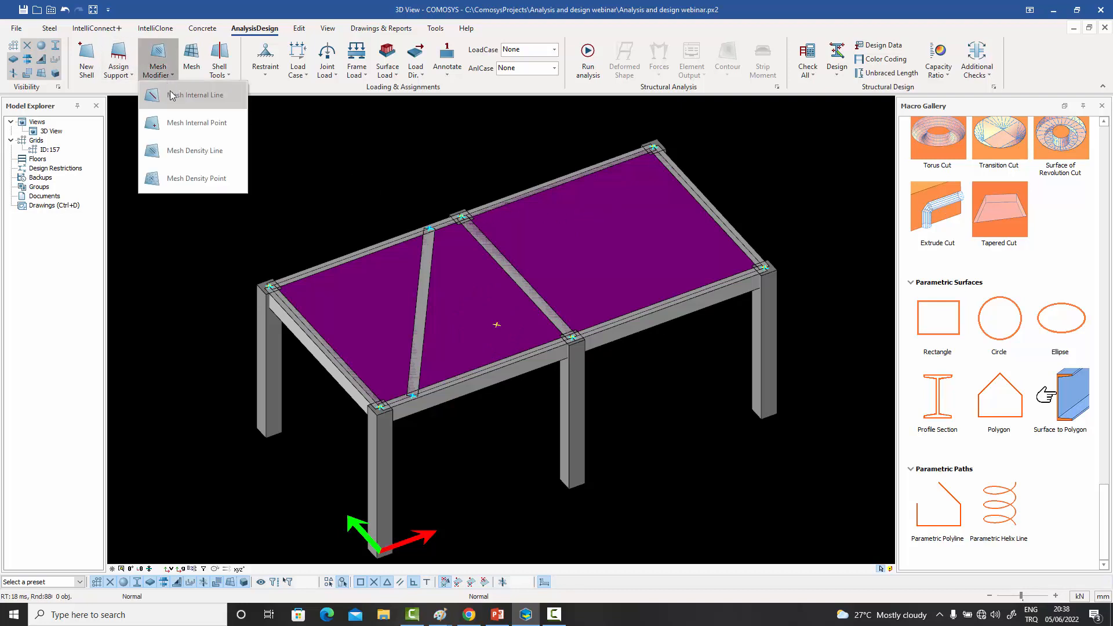
click(204, 124)
click(496, 324)
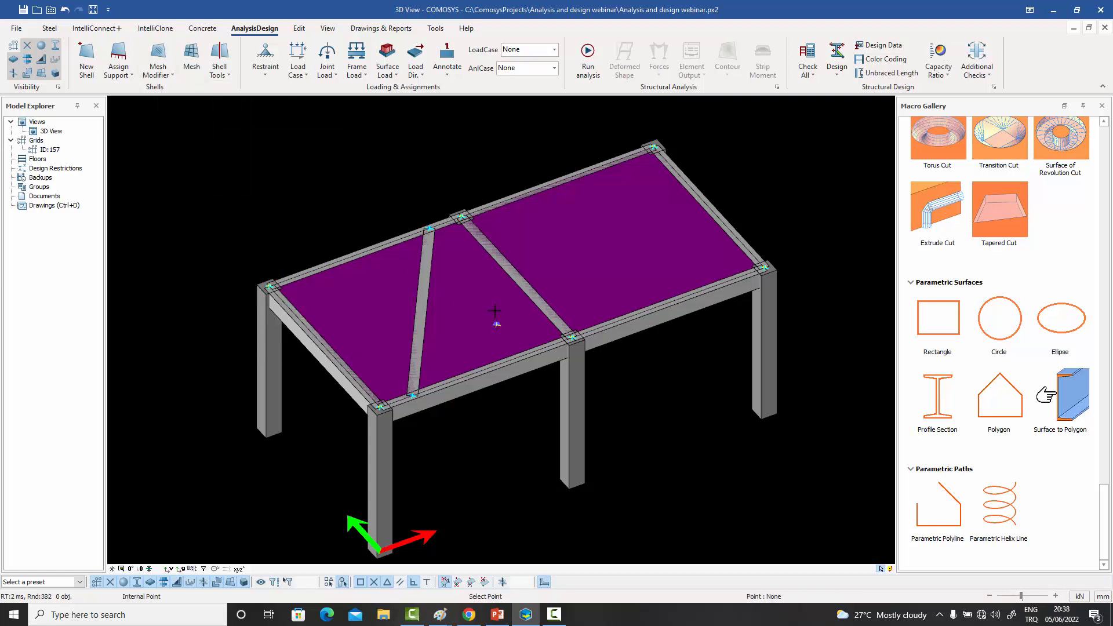
right_click(434, 131)
click(442, 138)
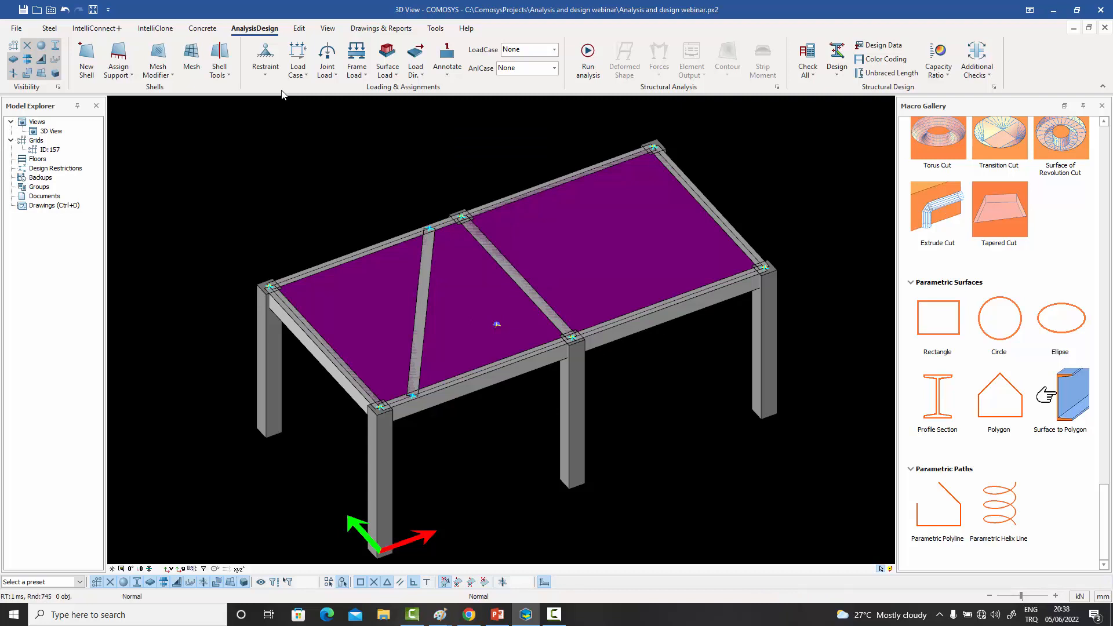
- Add a mesh density point at the same location as the internal point between the diagonal and middle beams
click(157, 63)
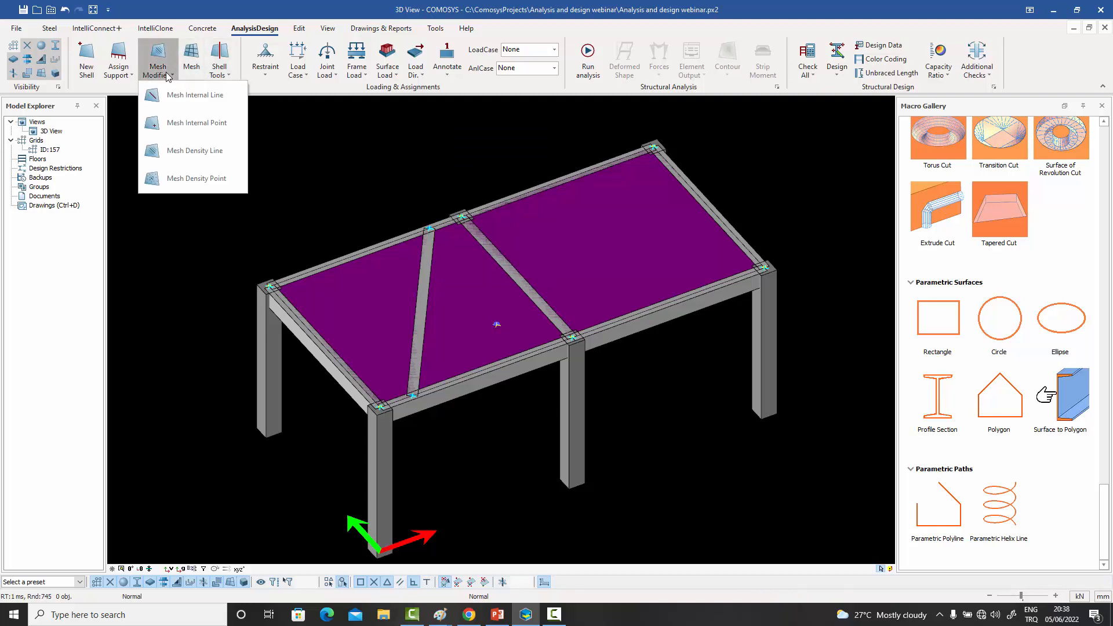
click(195, 180)
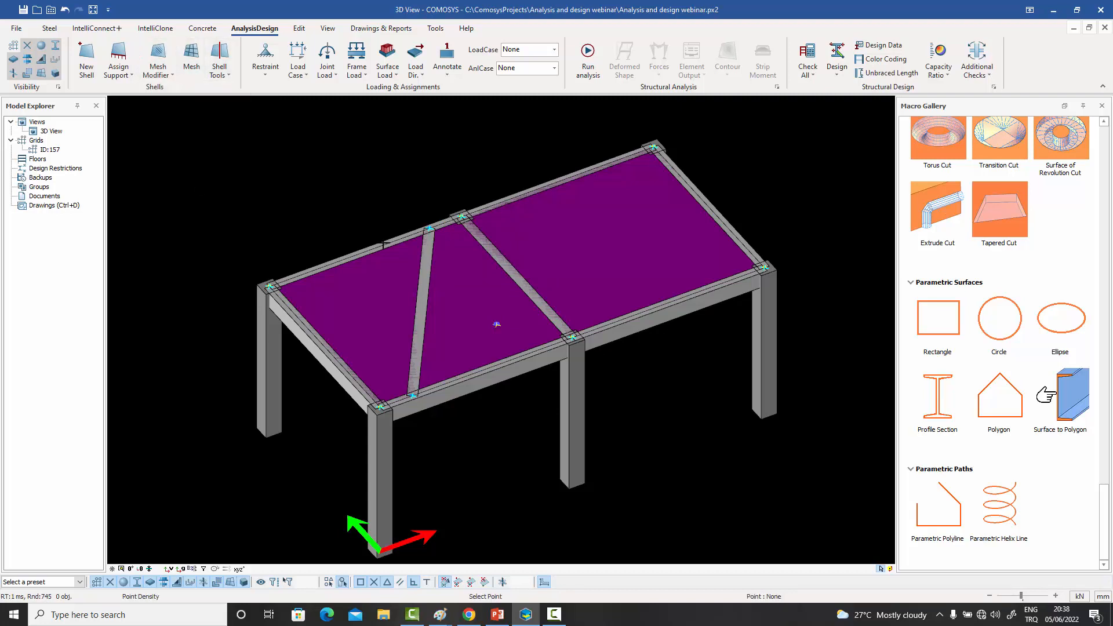
click(497, 324)
right_click(456, 164)
click(466, 168)
- Set the density point's maximum density to 250 and its radius to 75
click(502, 324)
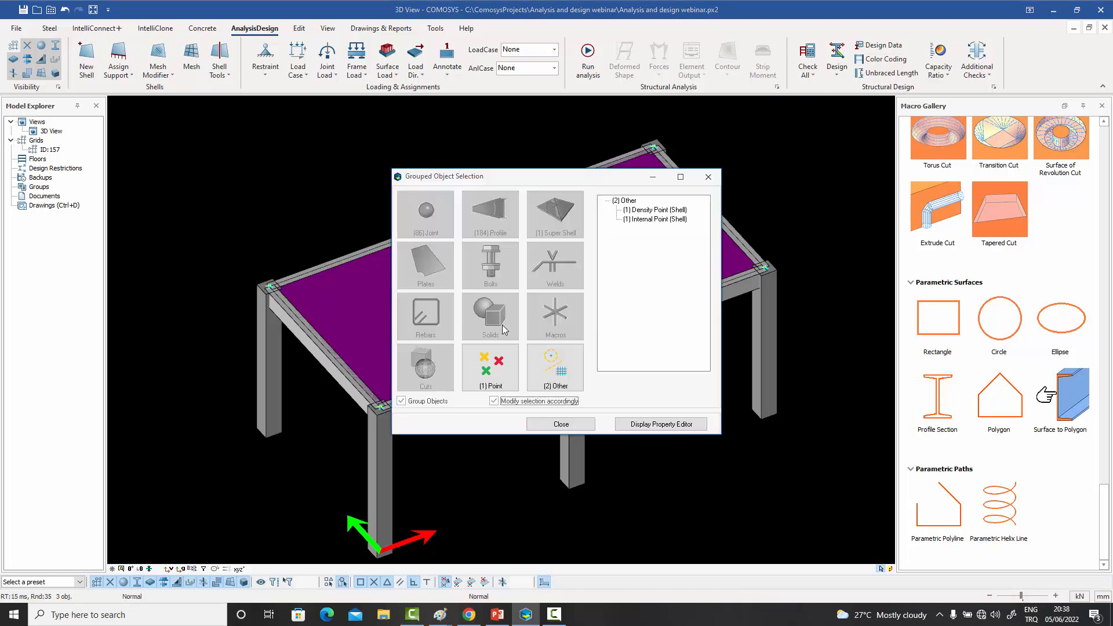
click(653, 211)
double_click(652, 211)
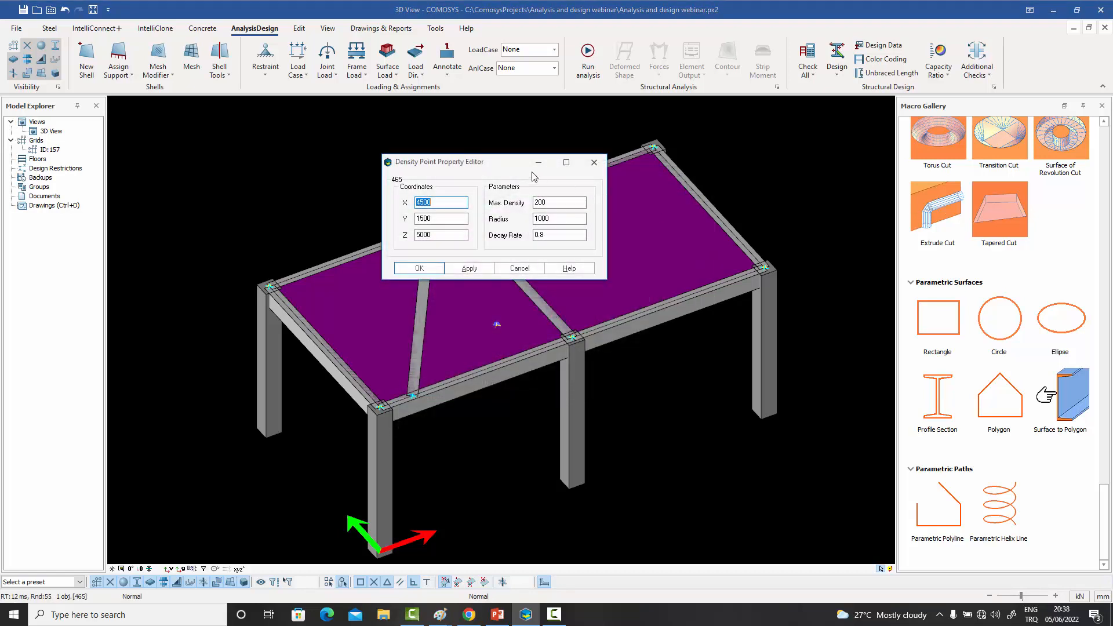
drag(464, 163, 631, 163)
double_click(729, 203)
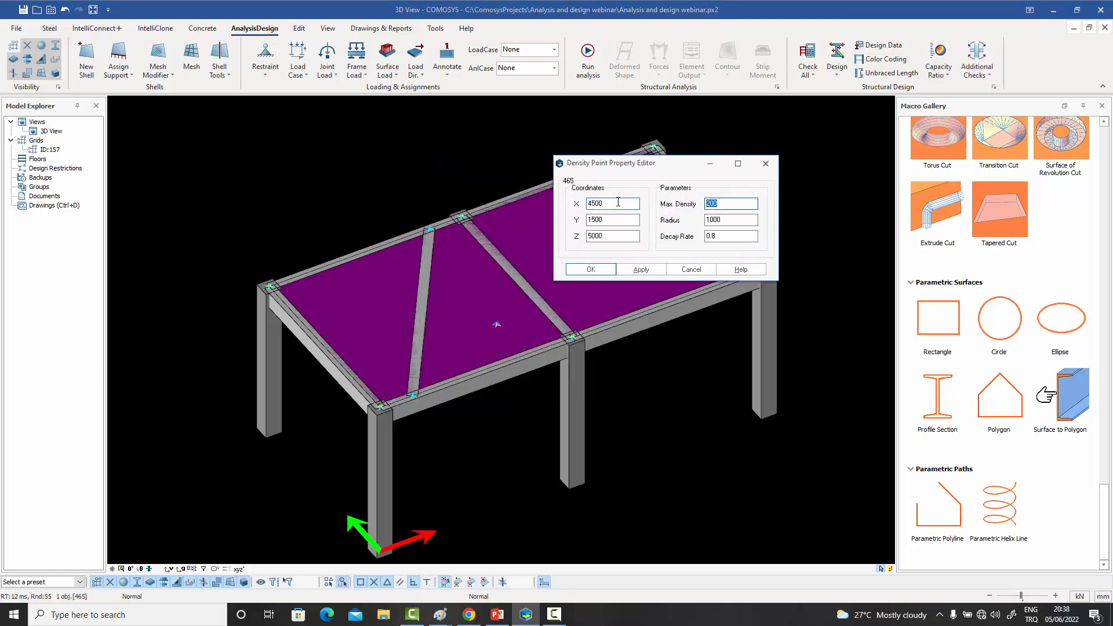
text(250)
double_click(728, 221)
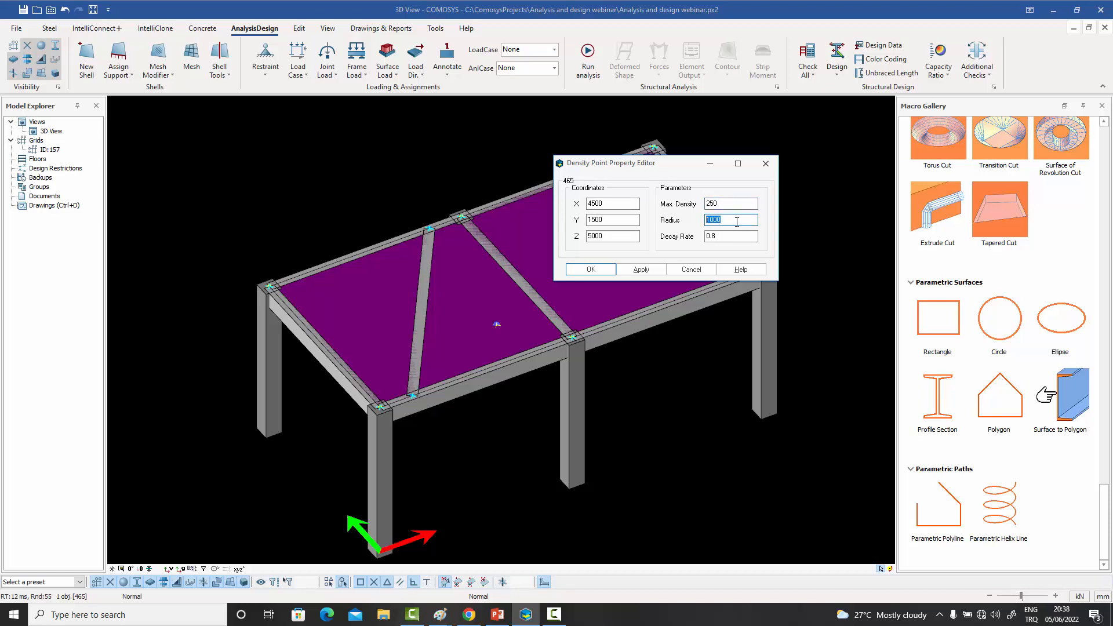
text(750)
click(588, 271)
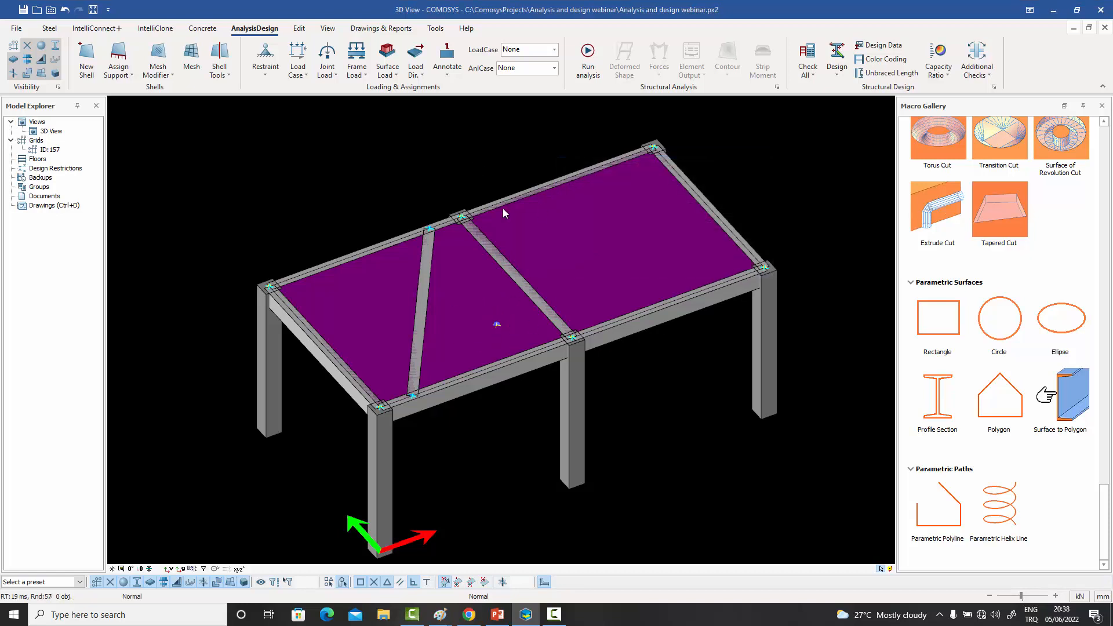
- Generate the temporary shell mesh and examine the refinement around the density point
click(191, 60)
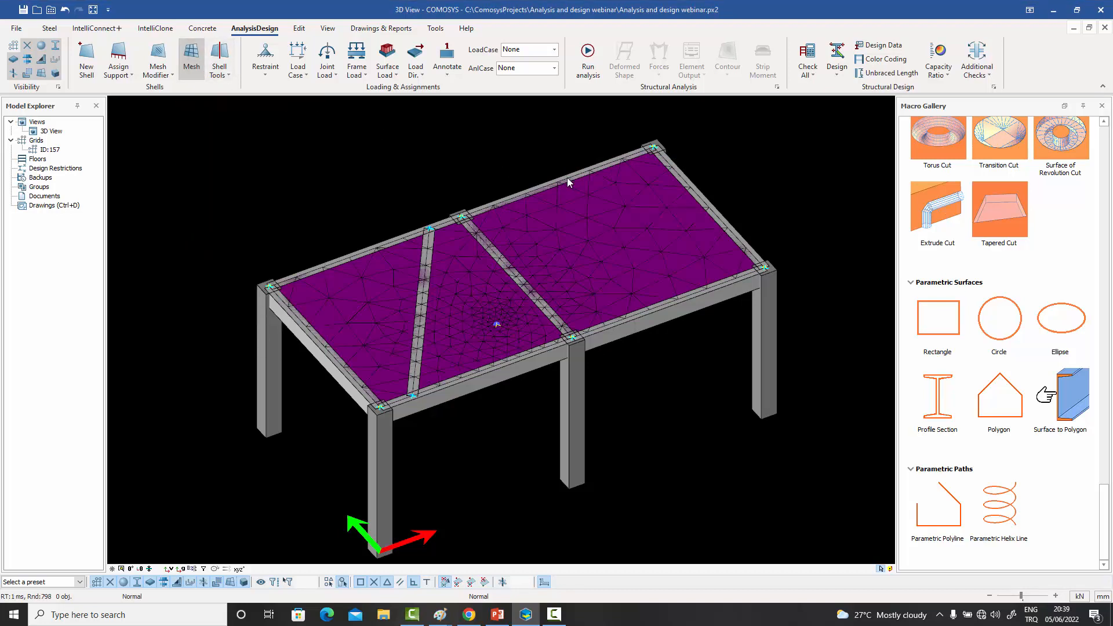
scroll(513, 320, up, 3)
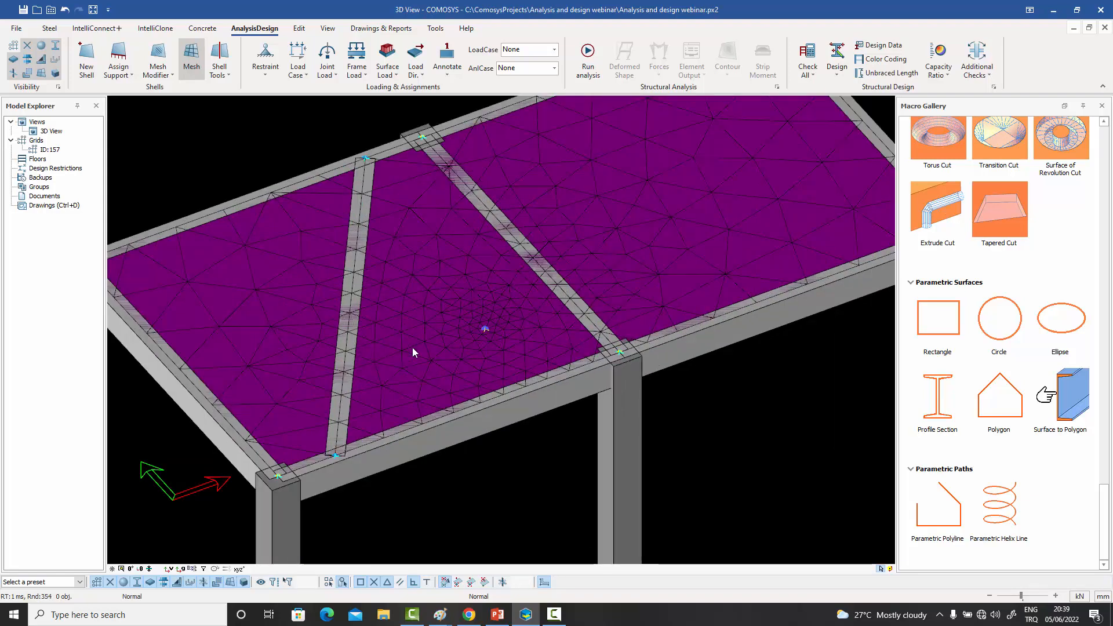
middle_drag(620, 241, 610, 263)
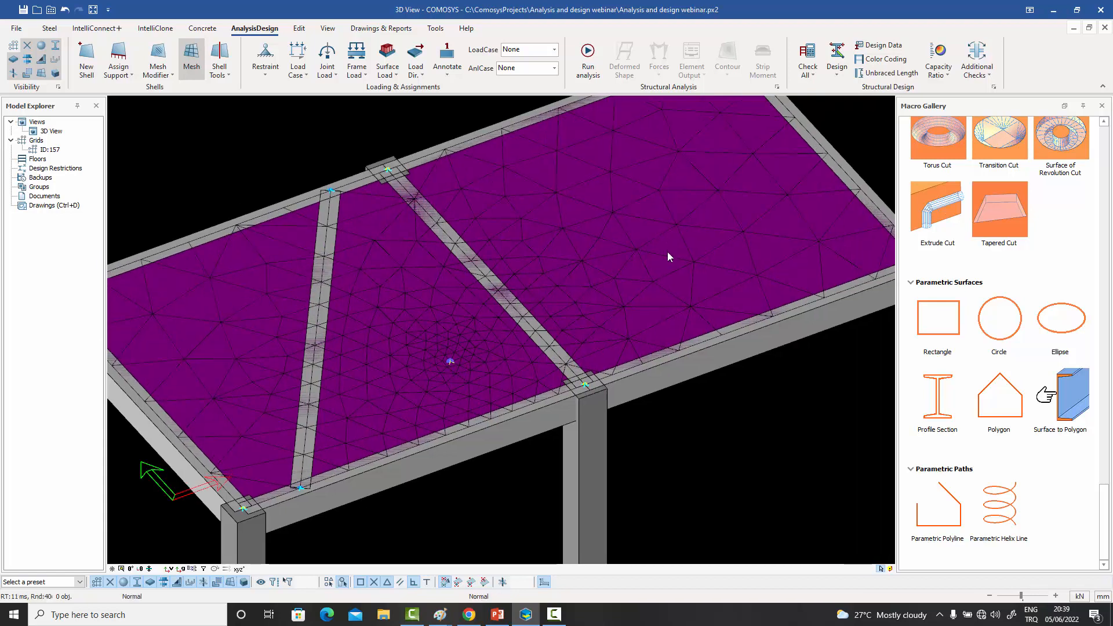
scroll(662, 258, down, 3)
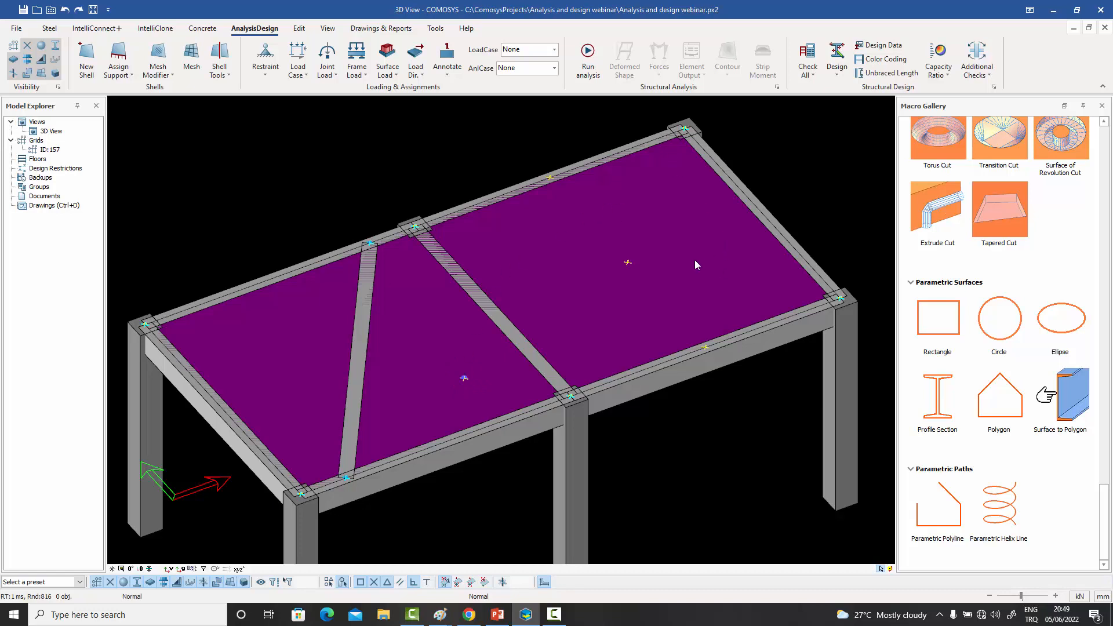
- Add a mesh internal line from the front beam's midpoint at X 9000 to the centre point of the larger bay
click(170, 77)
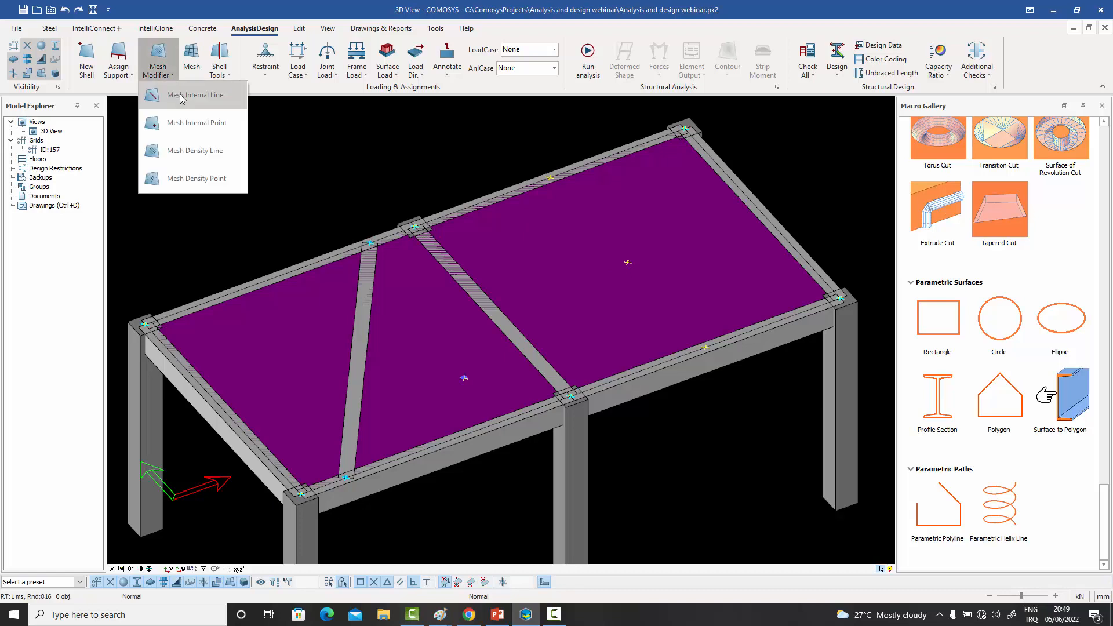
click(181, 98)
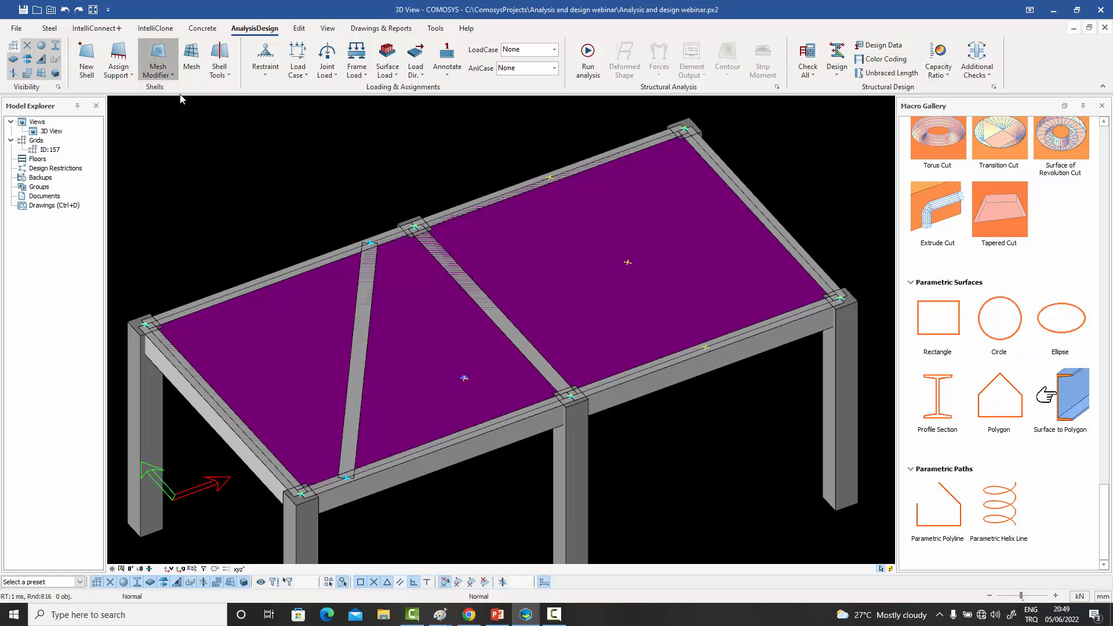
click(705, 346)
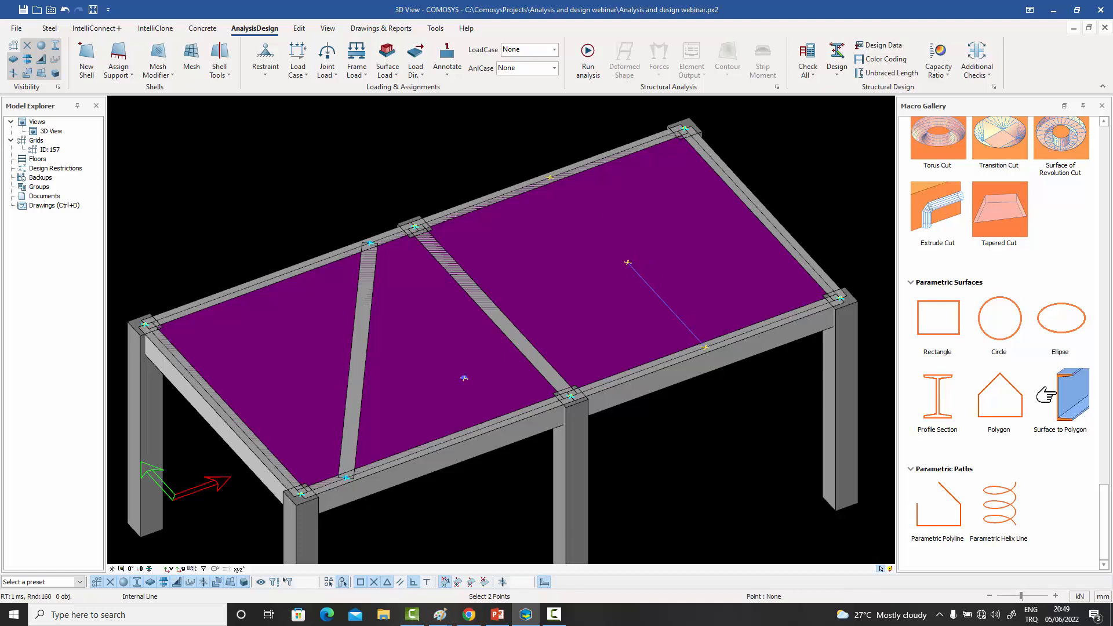
right_click(496, 168)
click(510, 166)
- Add a mesh density line over the internal line, from the front beam point to the bay's centre point
click(169, 75)
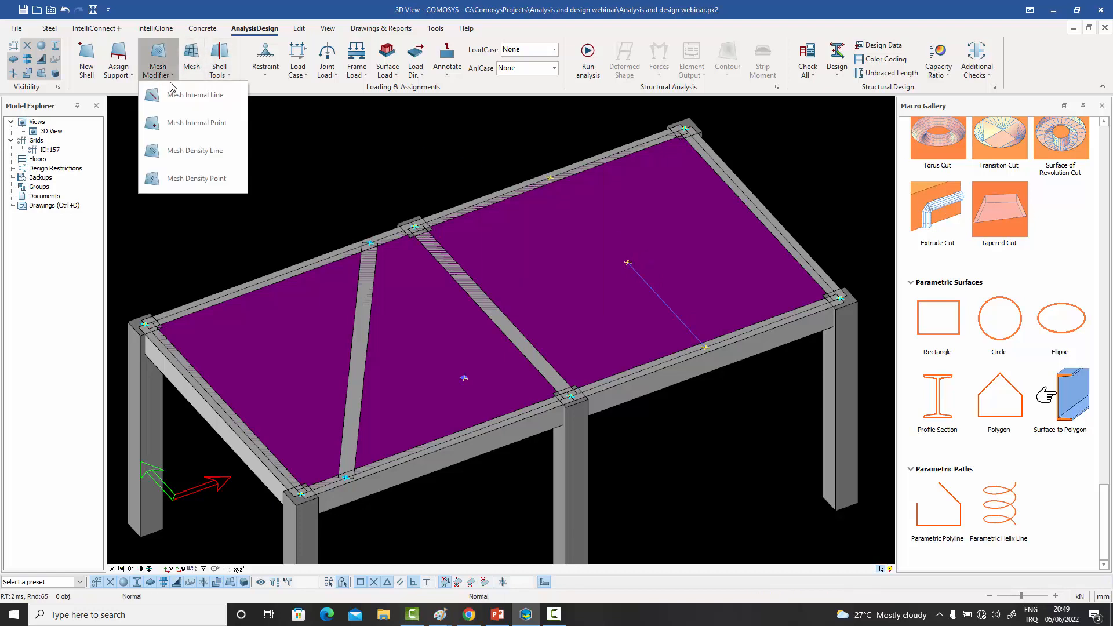
click(203, 153)
click(705, 349)
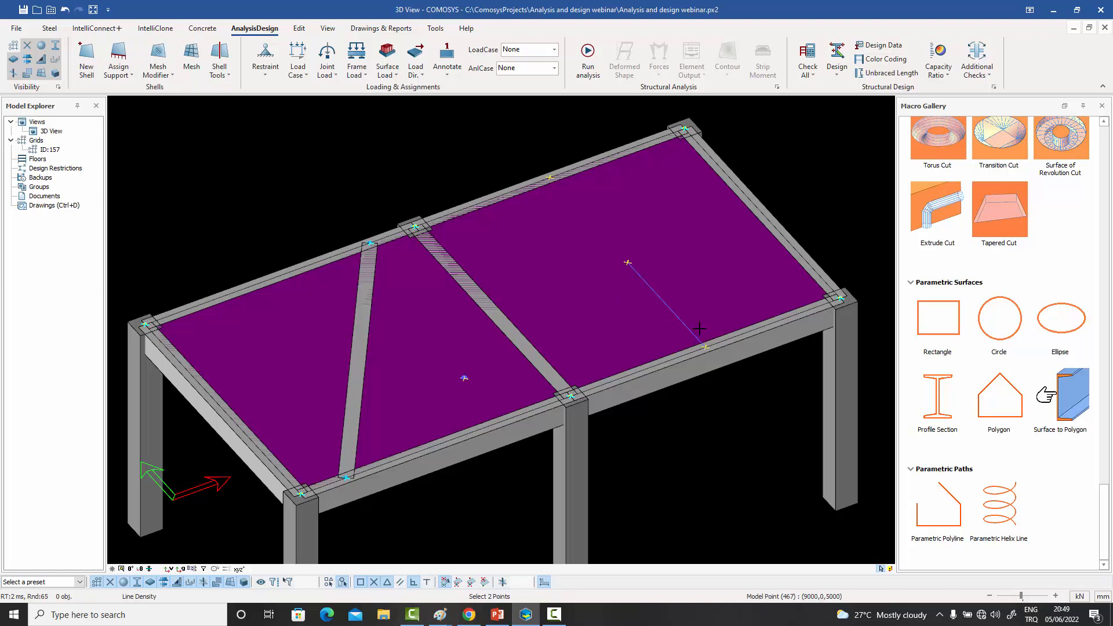
click(628, 260)
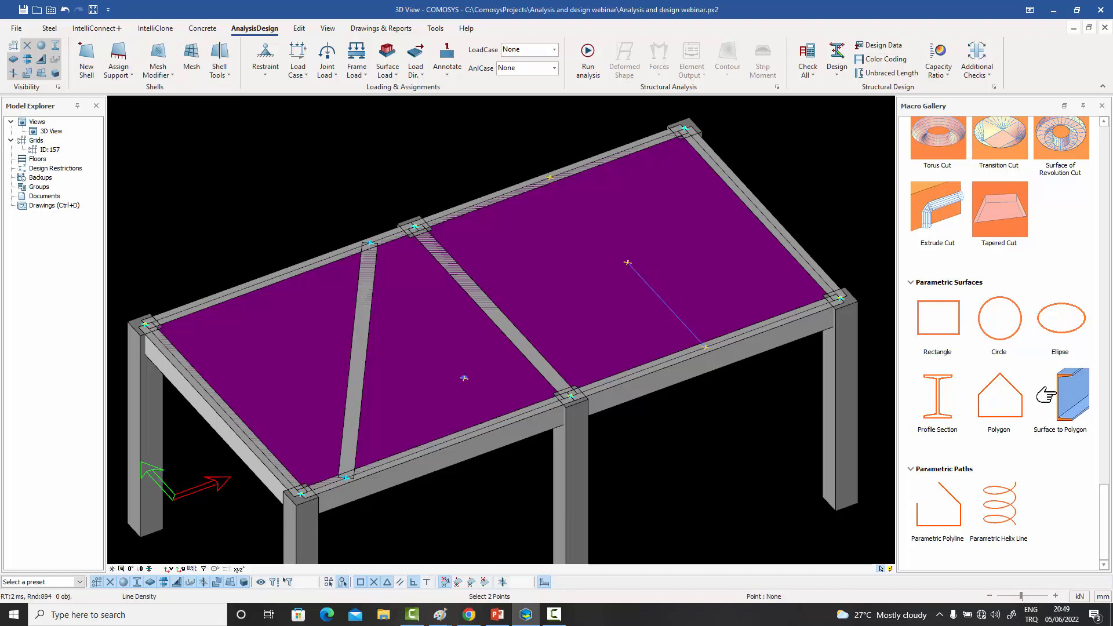
- Set the density line's maximum density to 350 and its radius to 6000
click(650, 286)
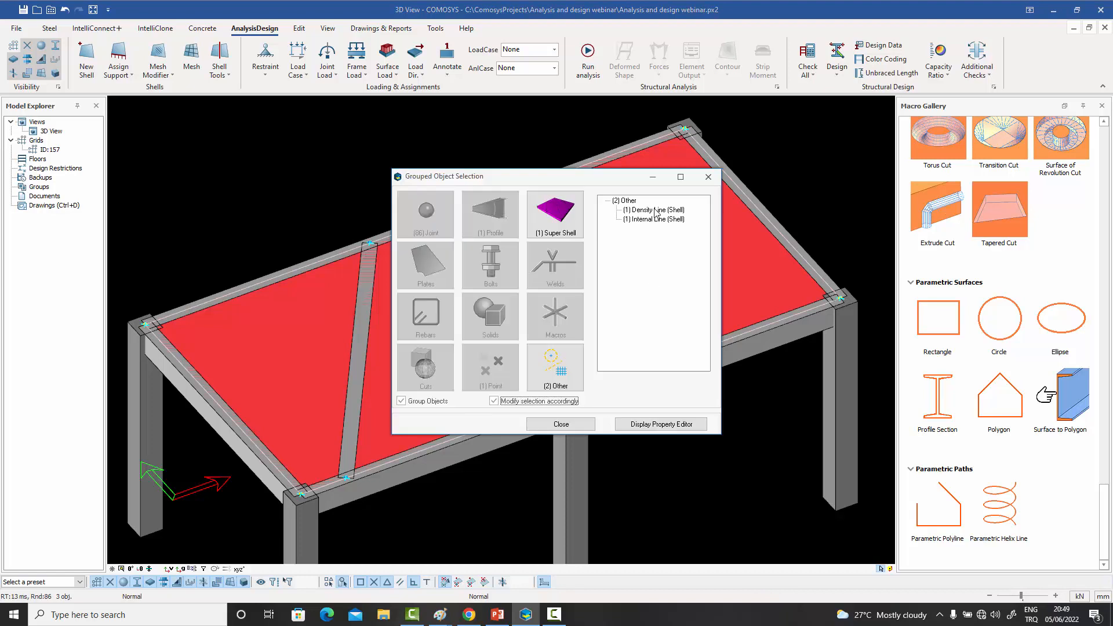
double_click(655, 212)
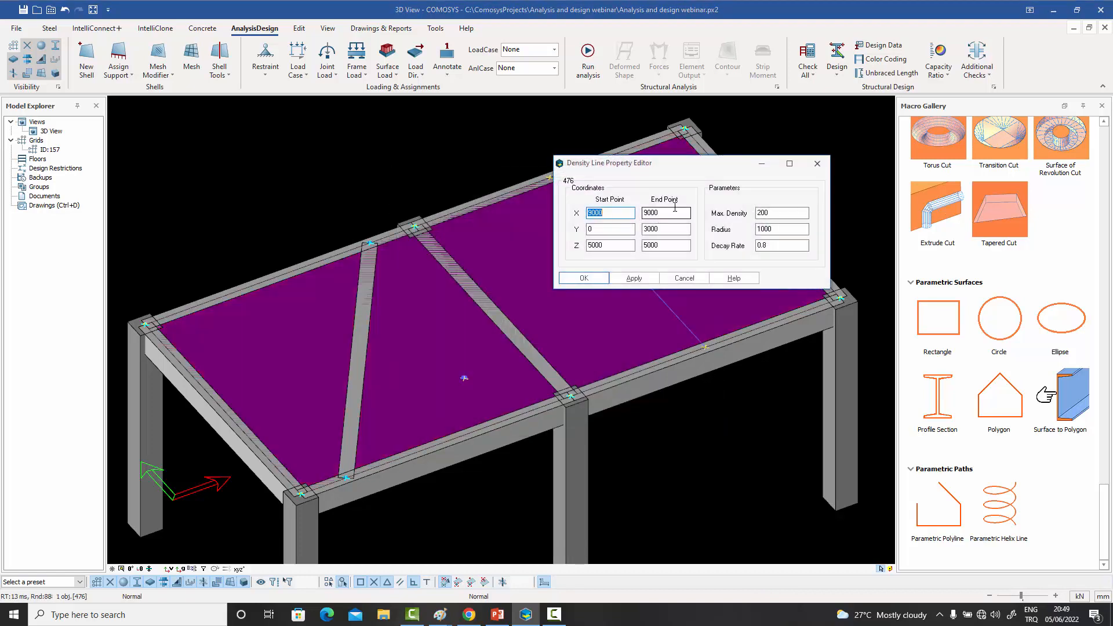
text(350)
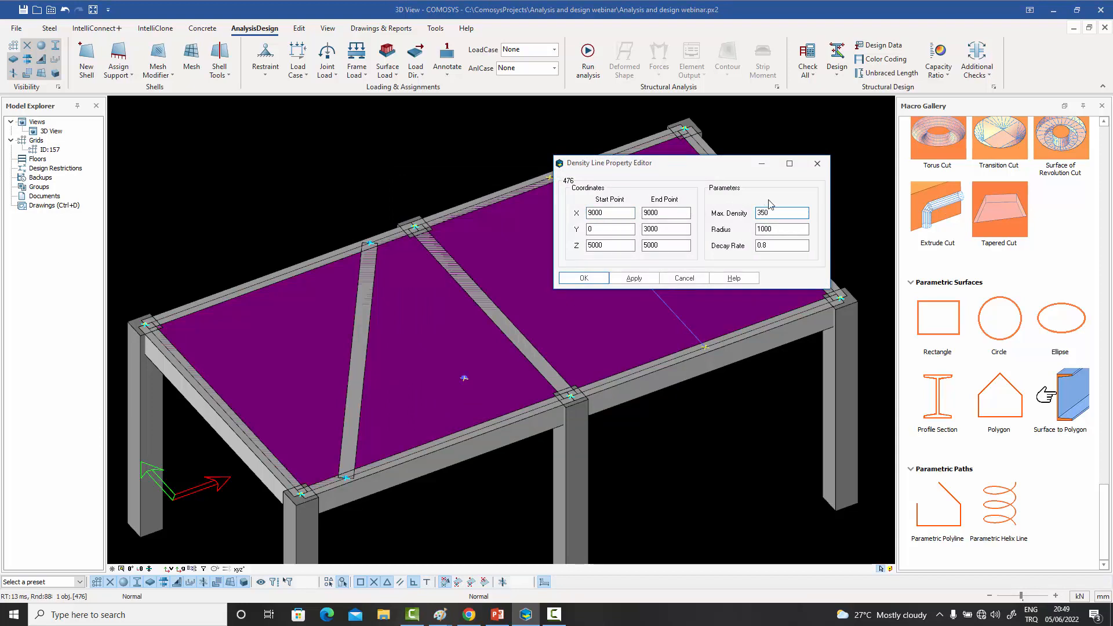
key(Tab)
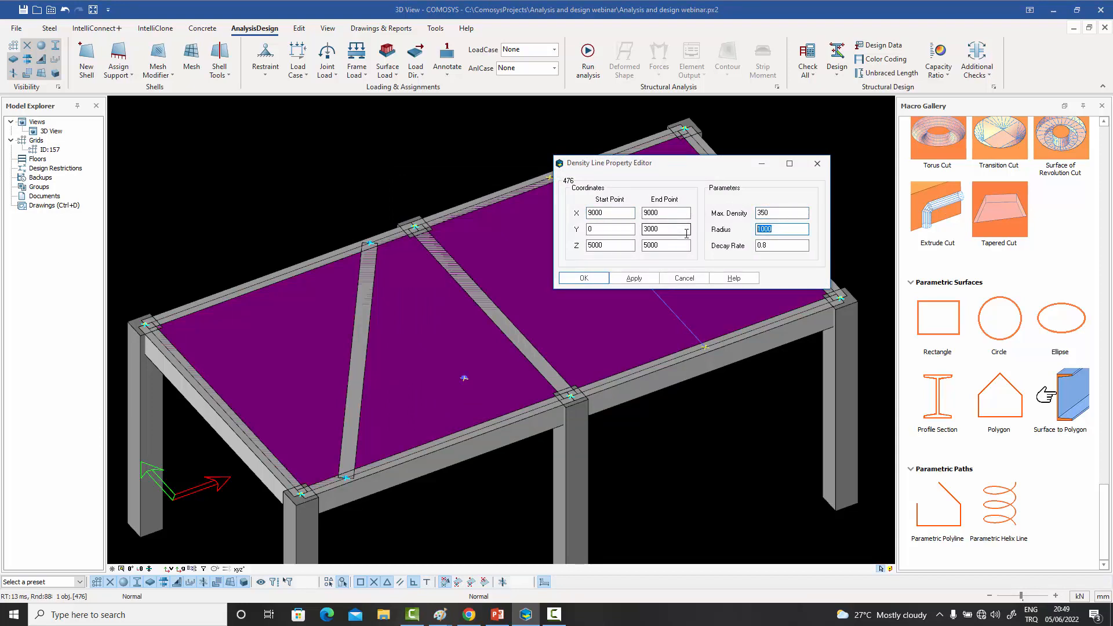
text(6000)
- Generate the temporary mesh of the shell with the density point and density line applied
click(457, 135)
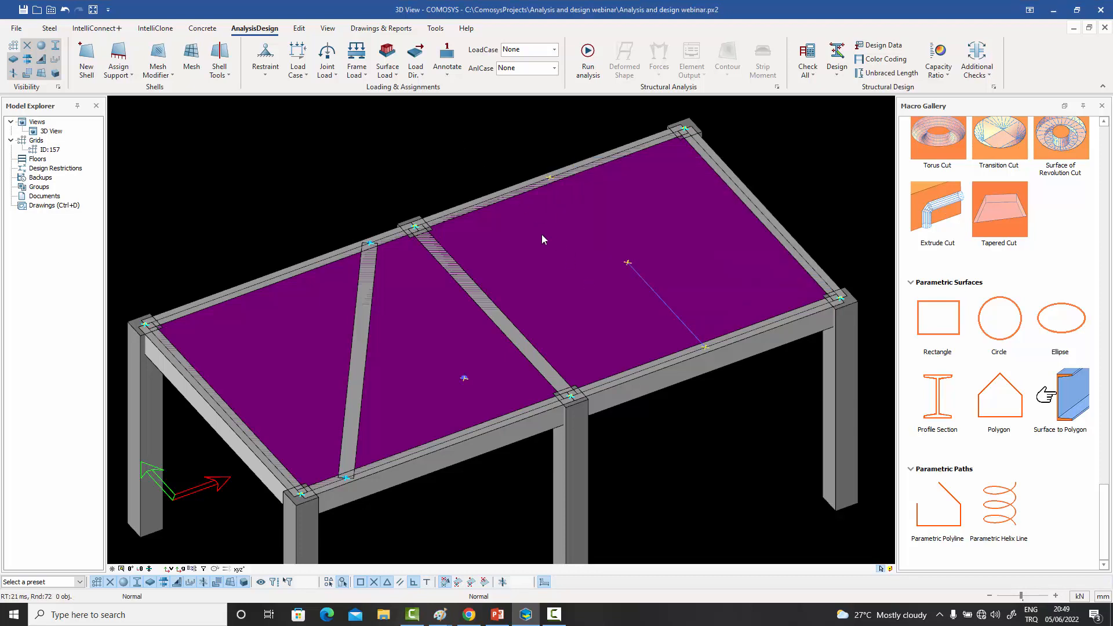
click(192, 61)
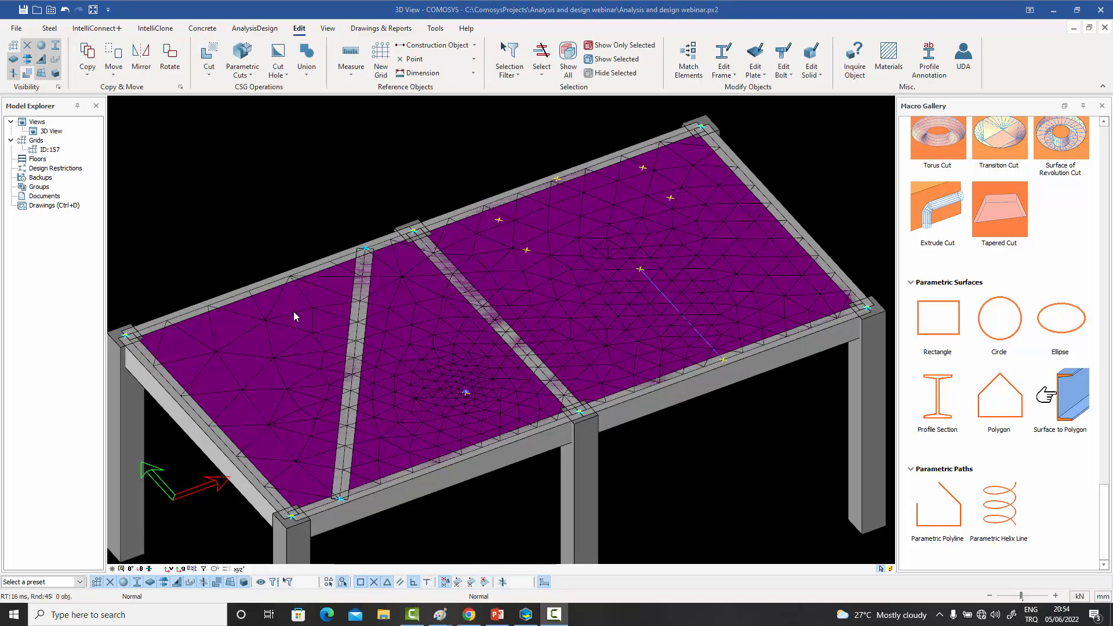
- Cut a rectangular opening in the slab shell with a polygon cut through the four reference points in the larger bay
middle_drag(363, 337, 363, 346)
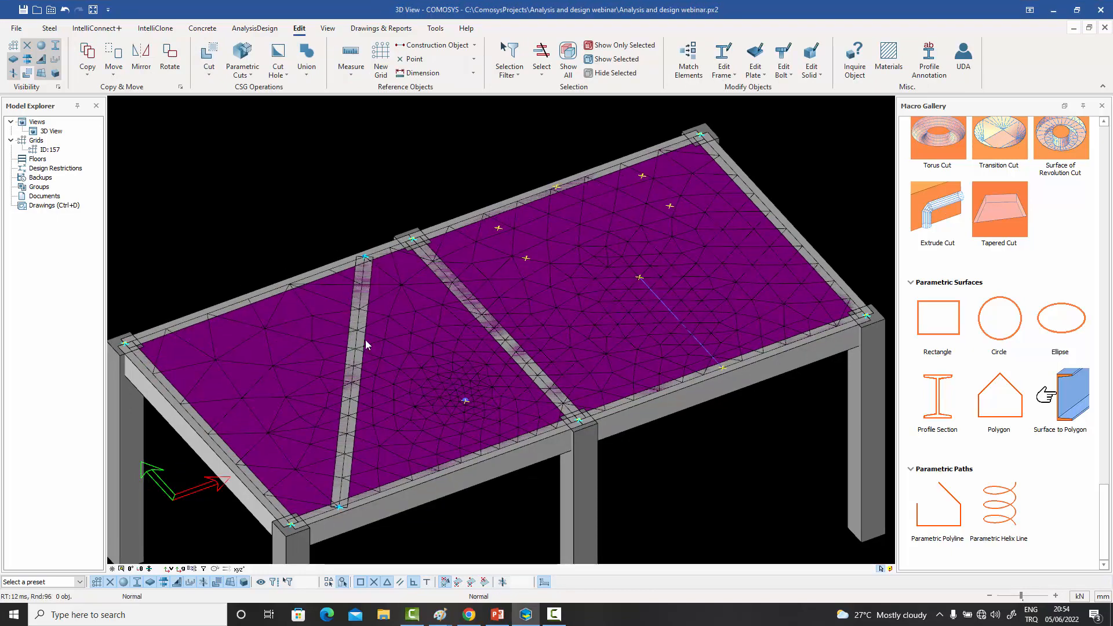
middle_drag(365, 340, 377, 324)
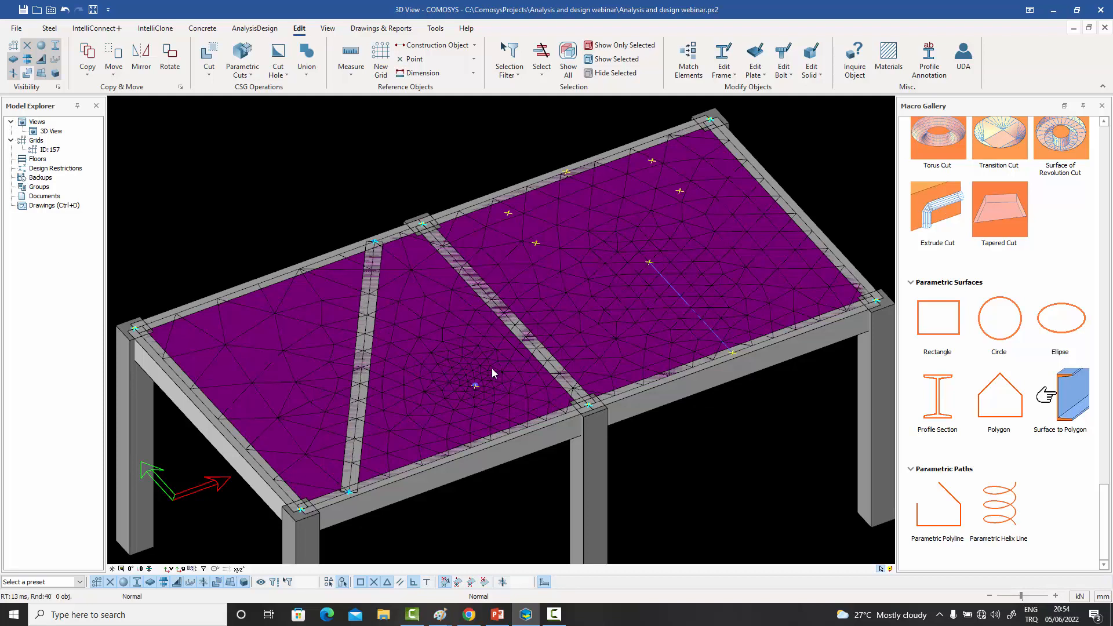
click(491, 367)
click(484, 155)
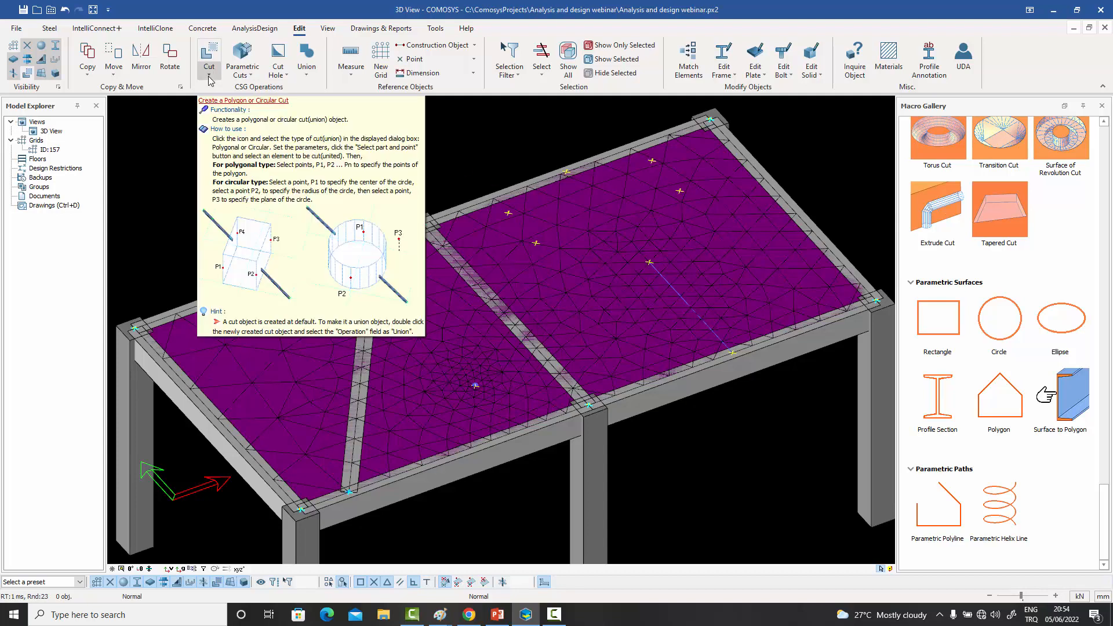
click(208, 58)
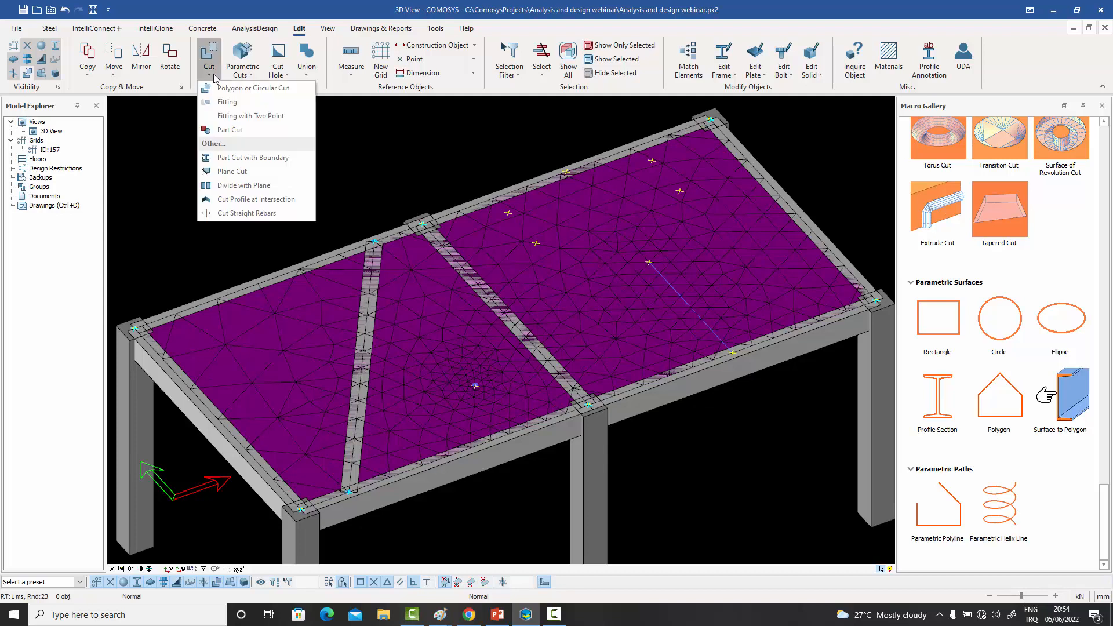
click(257, 87)
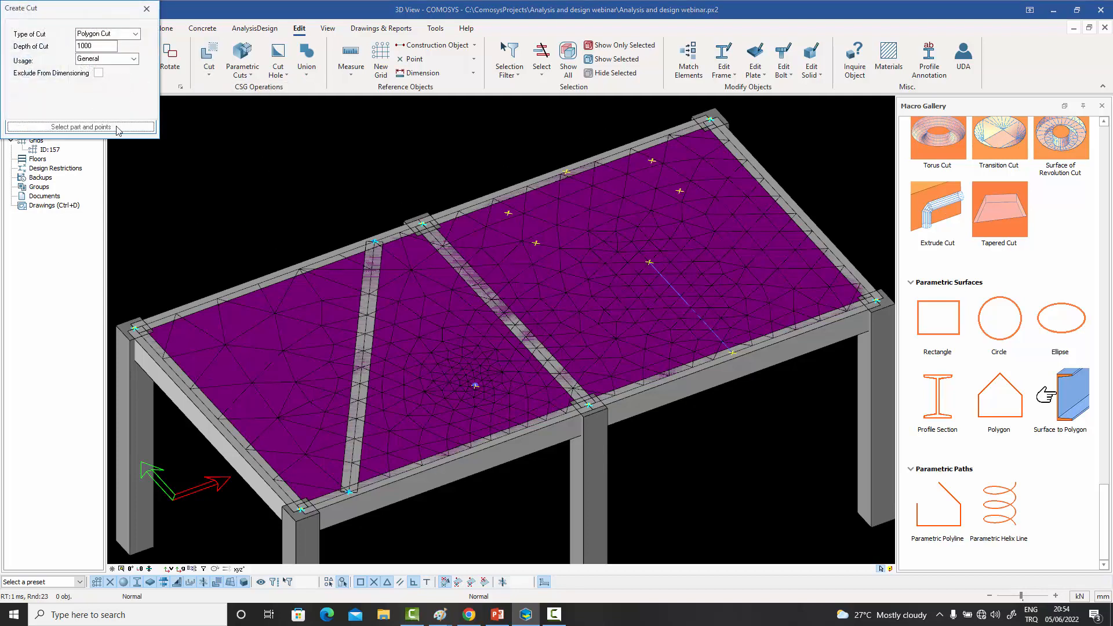
click(116, 126)
click(583, 319)
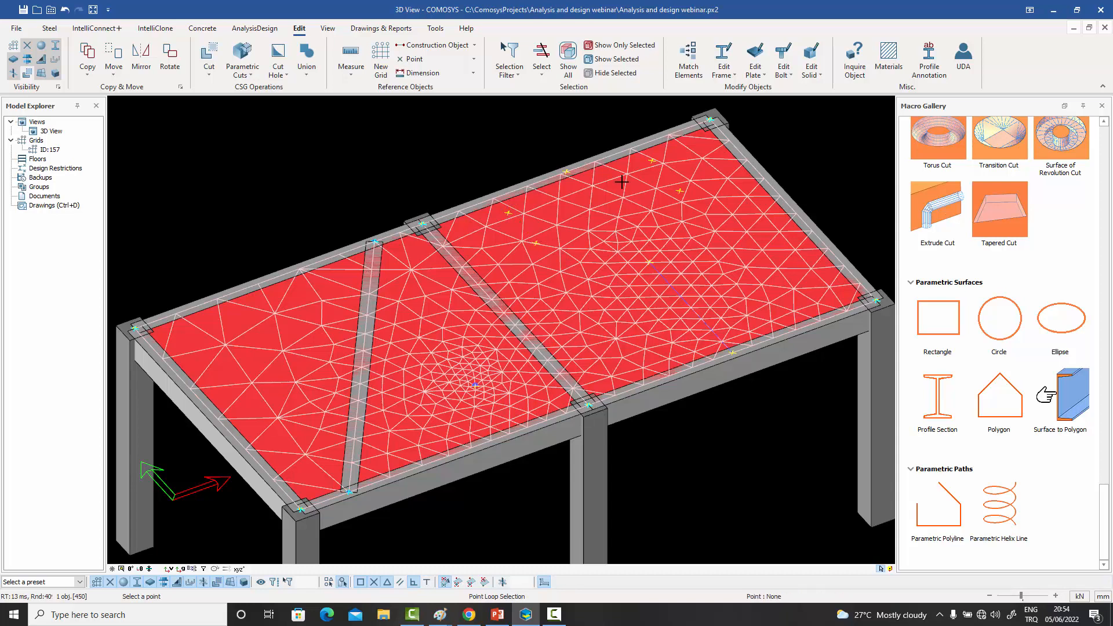
click(652, 159)
click(679, 190)
click(535, 243)
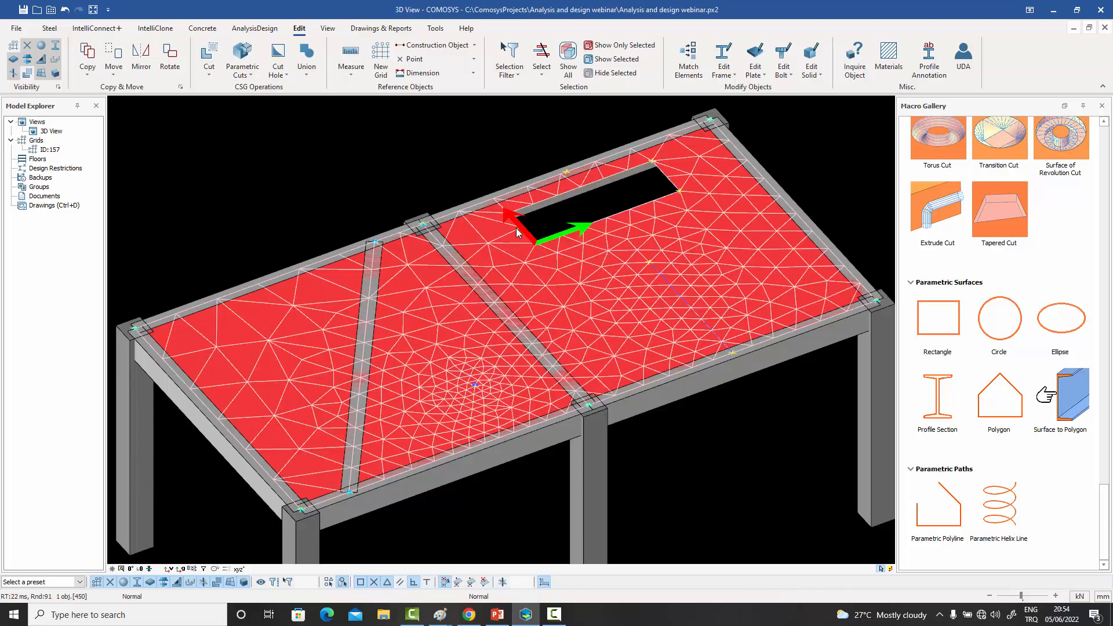
- Show the slab opening's cut volume, shift it towards the front beam in repeated -333 moves along Y, and hide it again
scroll(456, 166, up, 1)
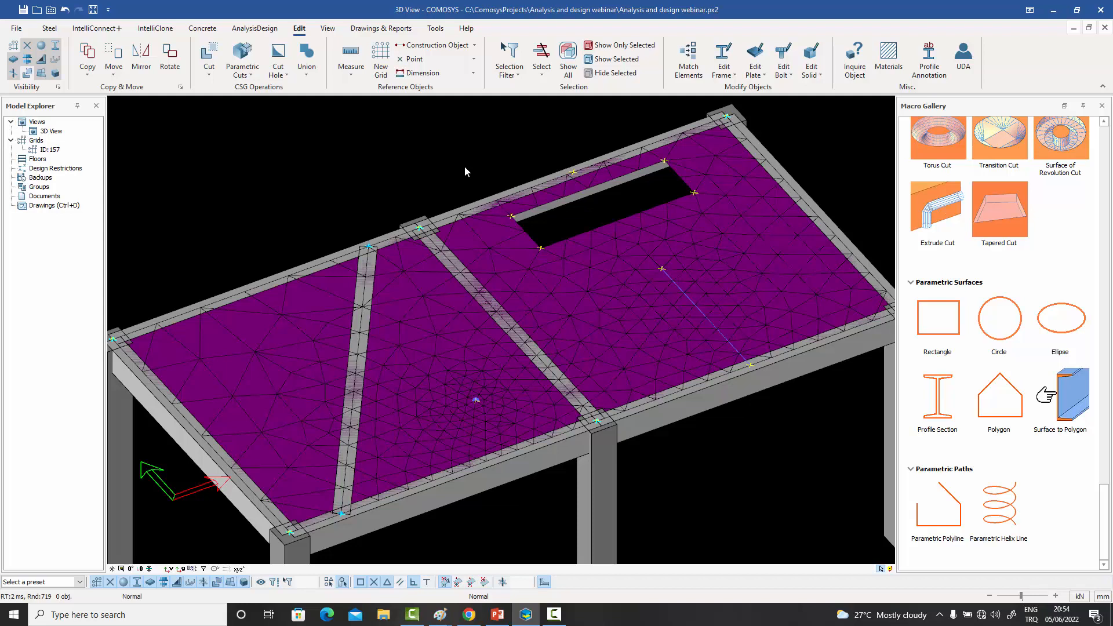
key(ctrl+z)
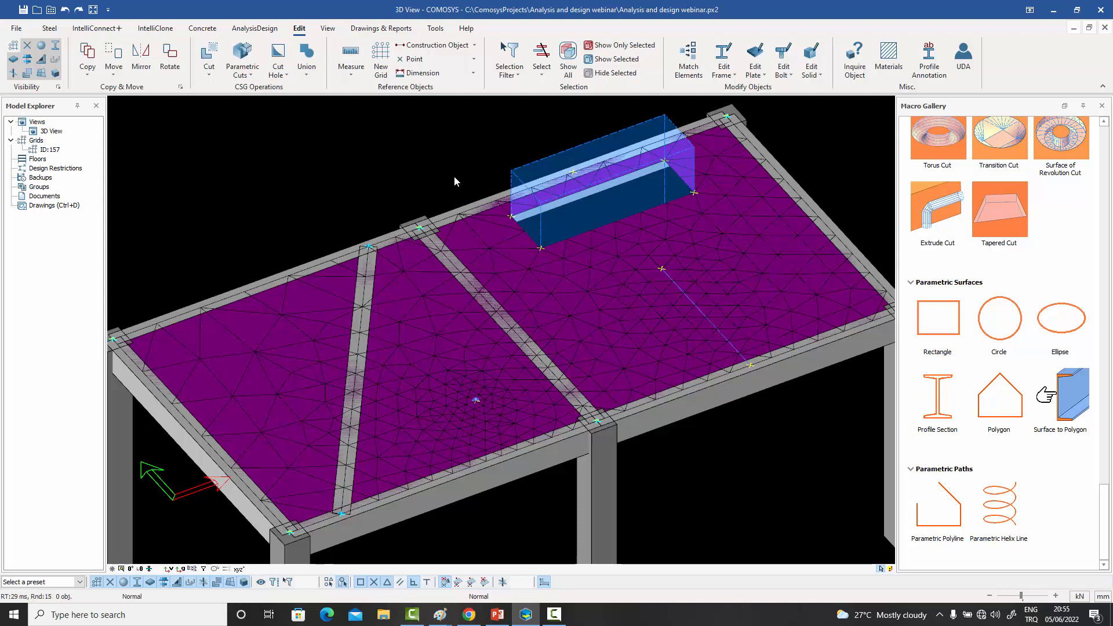
click(569, 156)
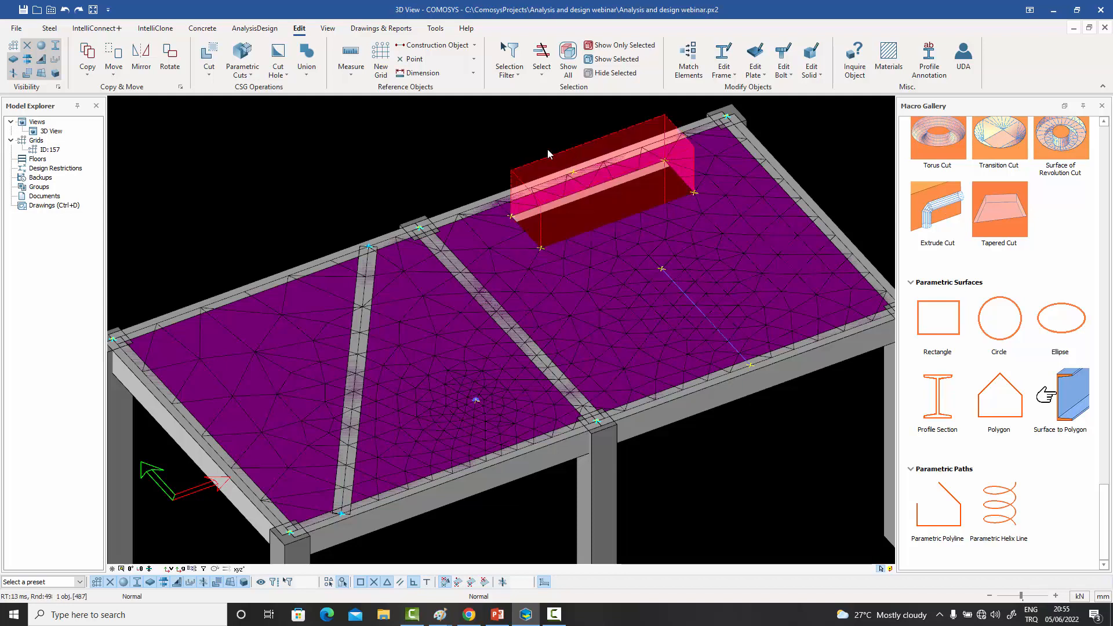
right_click(474, 138)
mouse_move(519, 326)
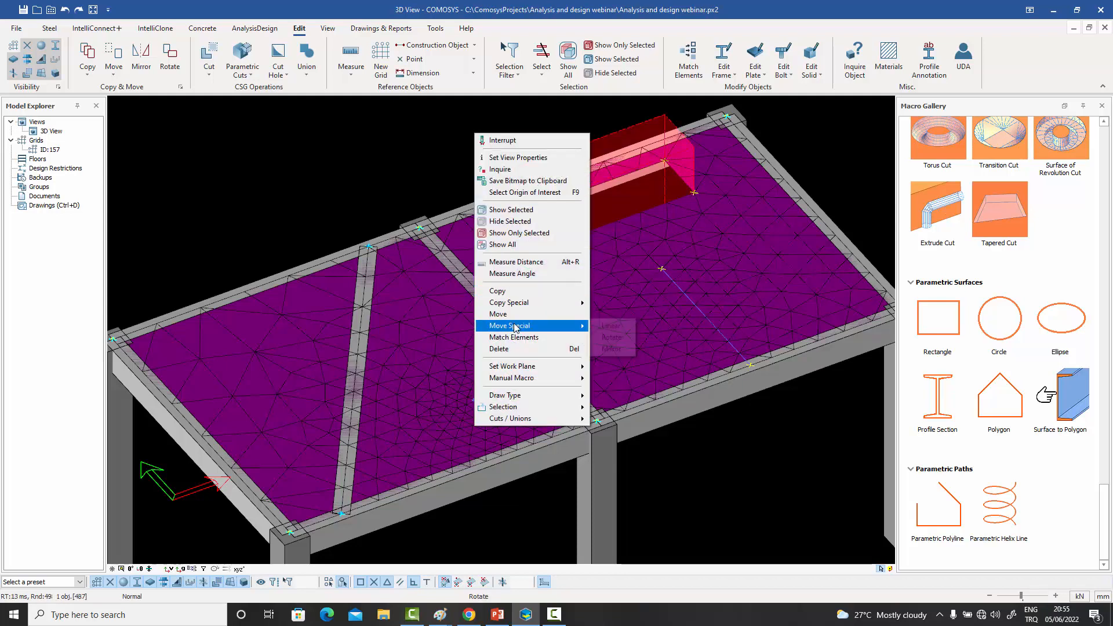
click(607, 326)
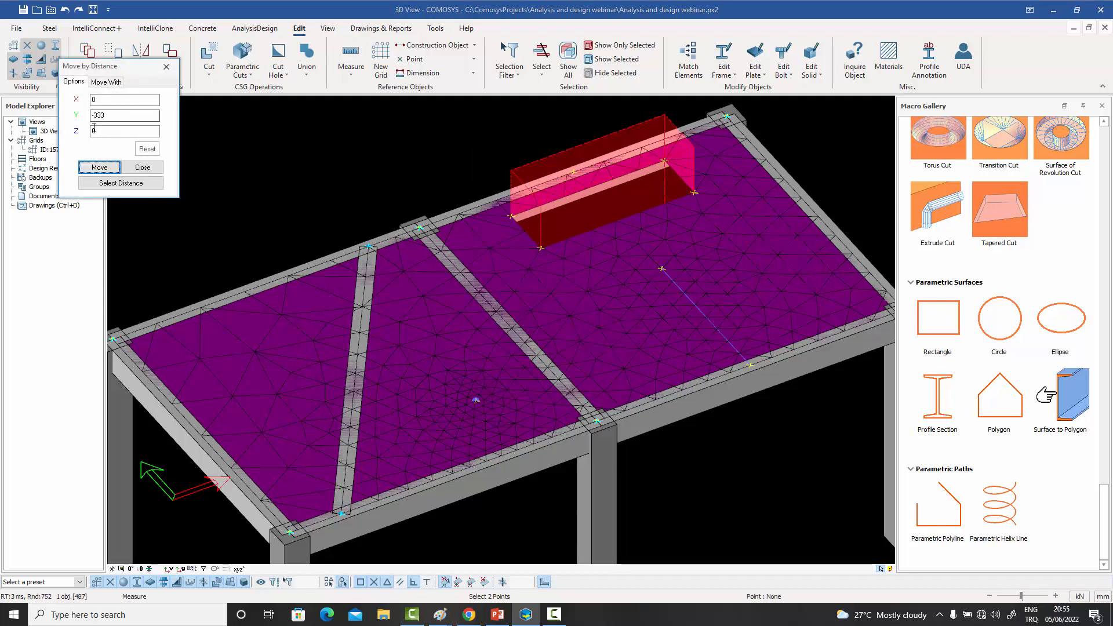
click(97, 168)
click(96, 170)
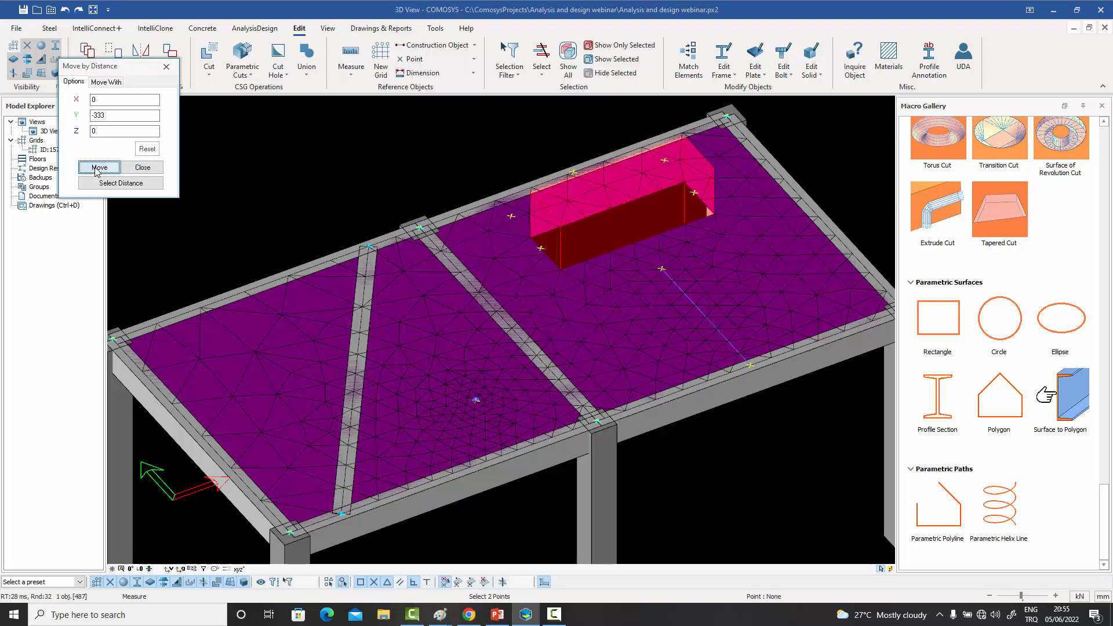
click(97, 169)
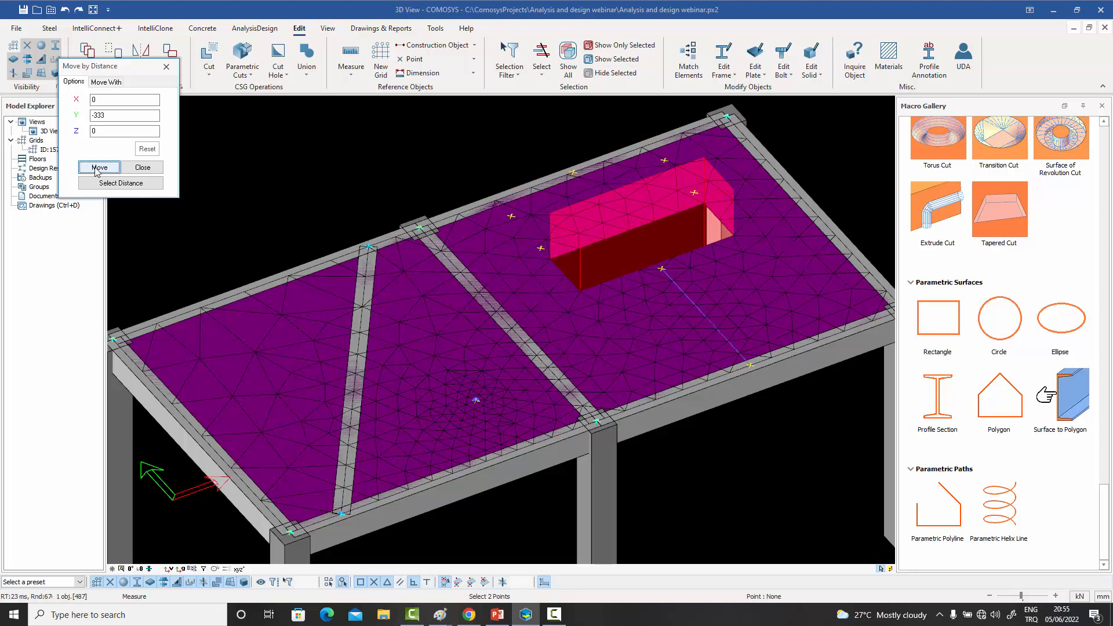
click(97, 168)
click(96, 169)
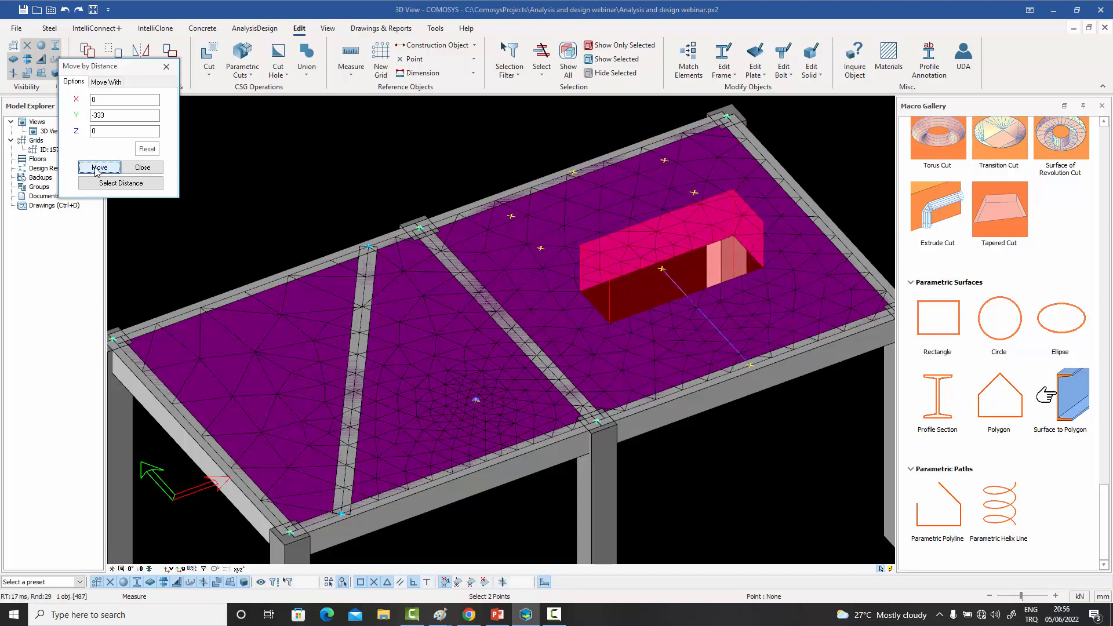
click(97, 169)
click(97, 169)
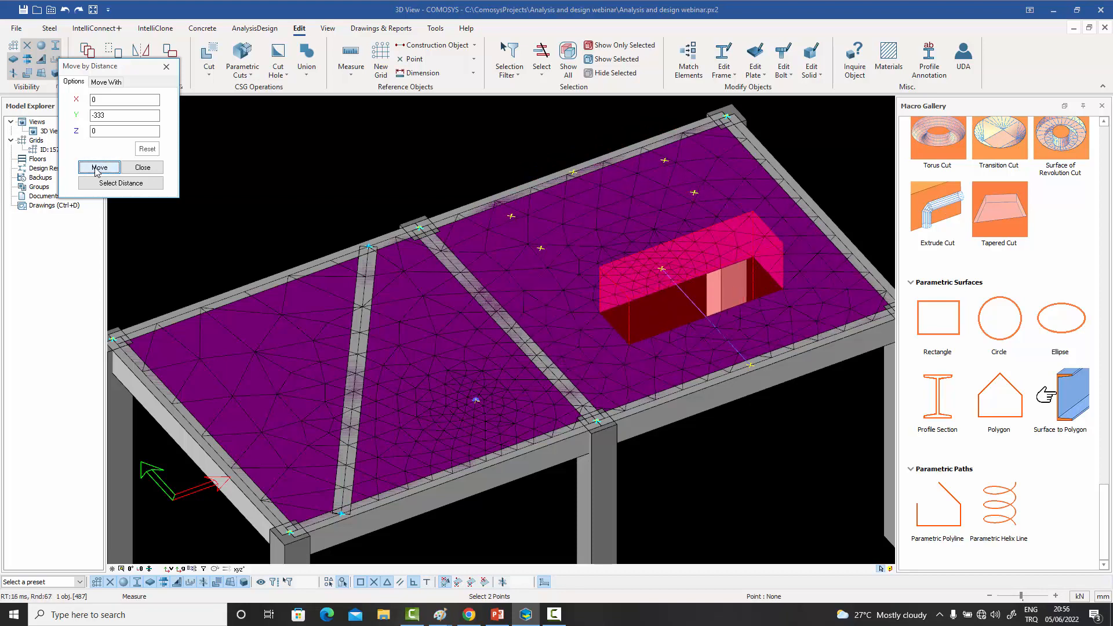
click(166, 66)
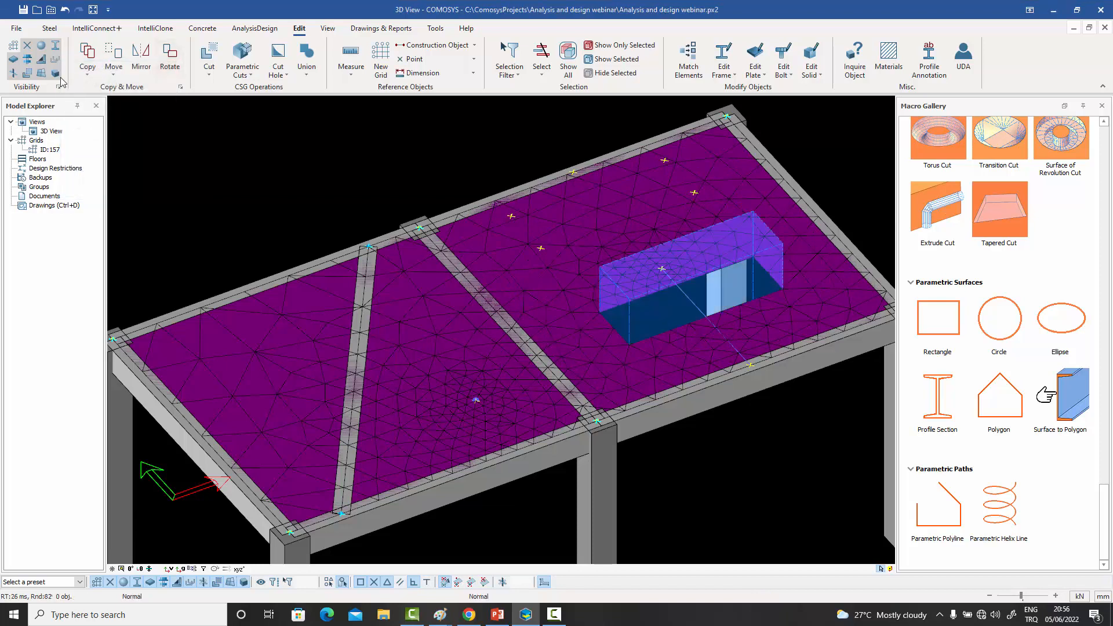
click(29, 73)
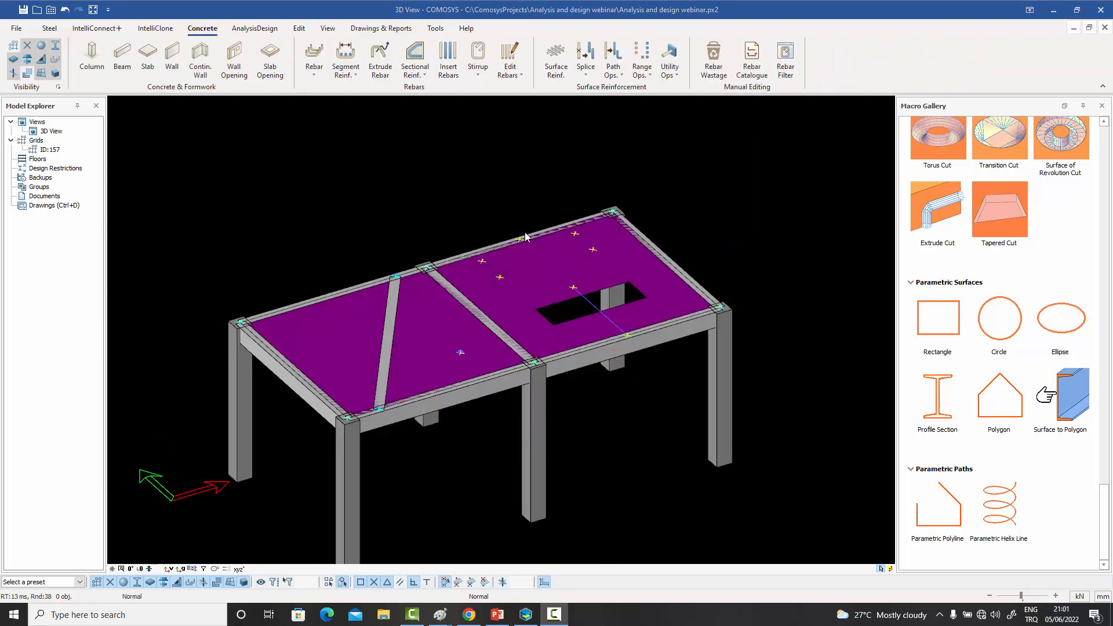
- Place concrete columns on the slab at points (7500, 4500, 5000) and (10500, 4500, 5000)
middle_drag(512, 273, 536, 264)
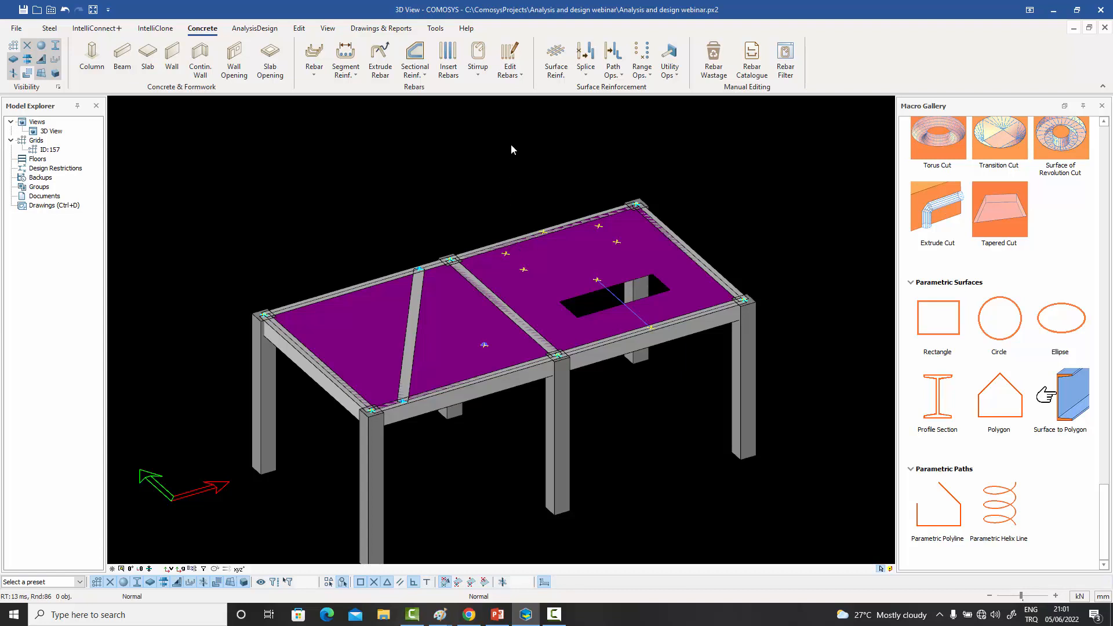
click(92, 57)
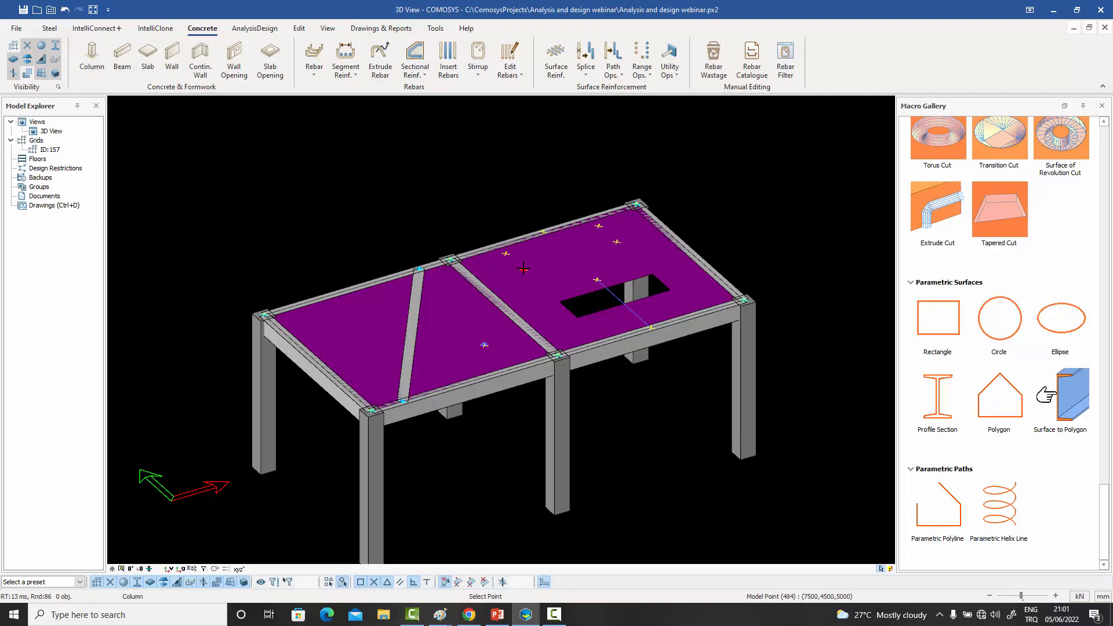
click(522, 266)
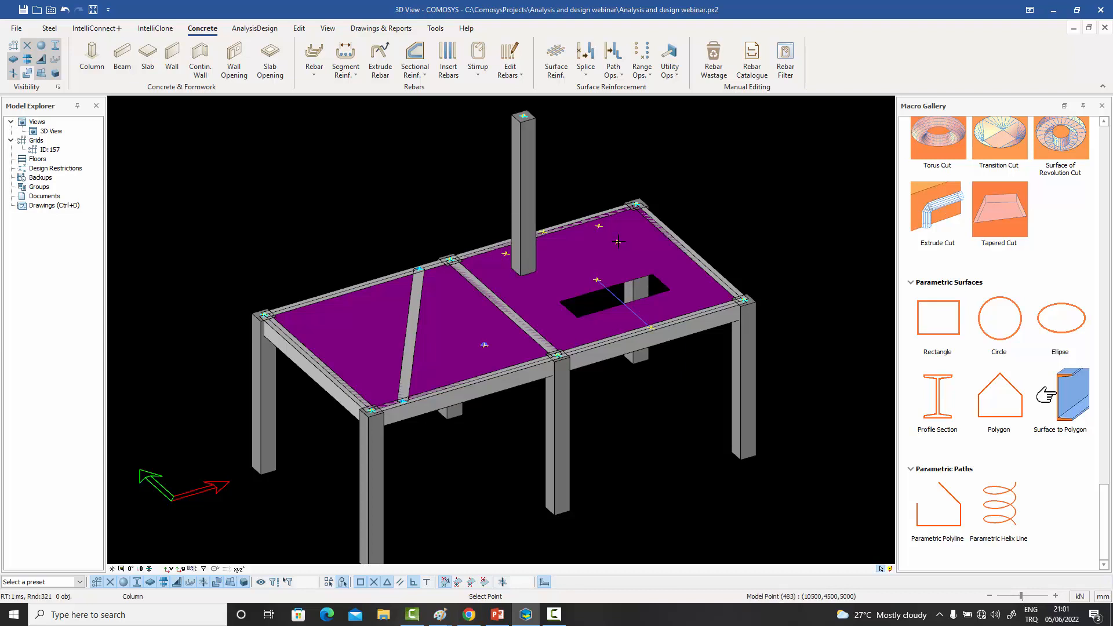
click(617, 242)
right_click(423, 161)
click(442, 169)
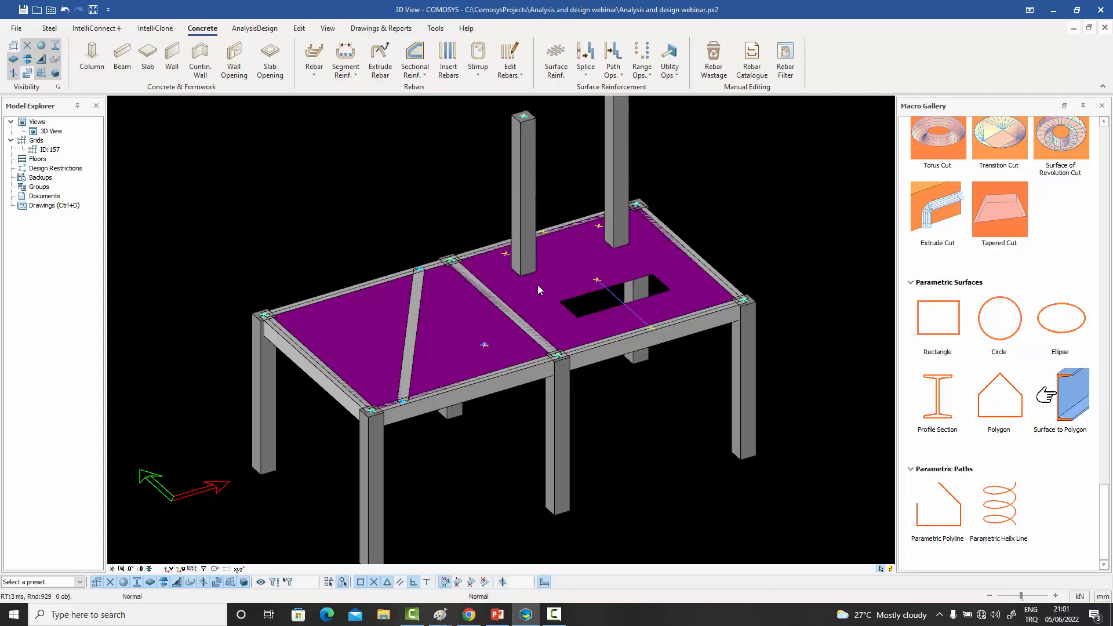
- Add a concrete beam connecting the tops of the two new columns
middle_drag(549, 297, 526, 349)
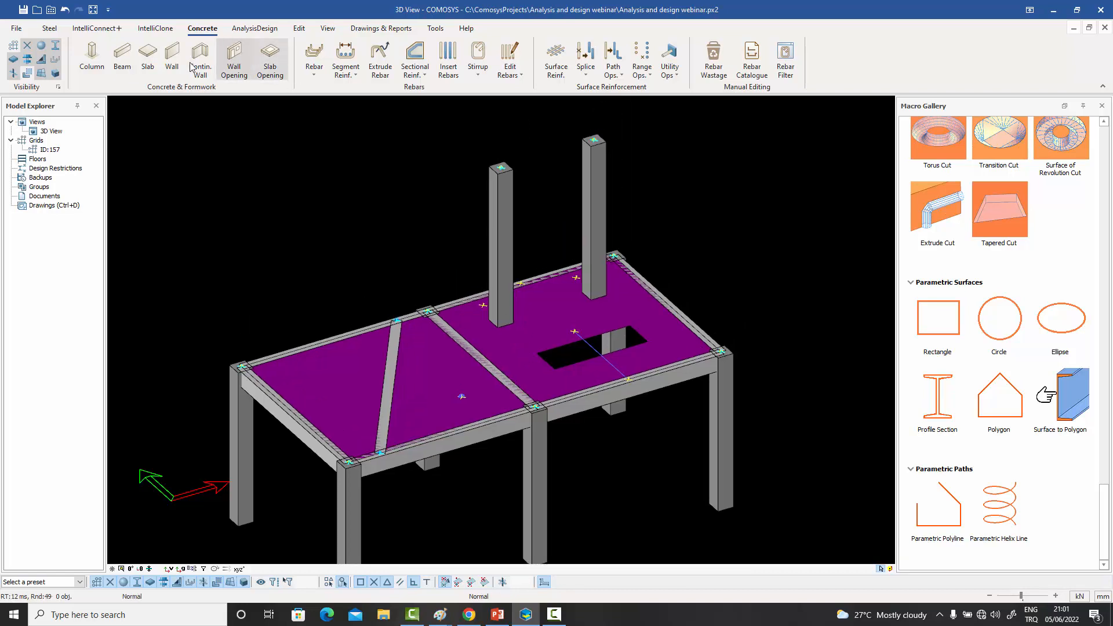
click(122, 58)
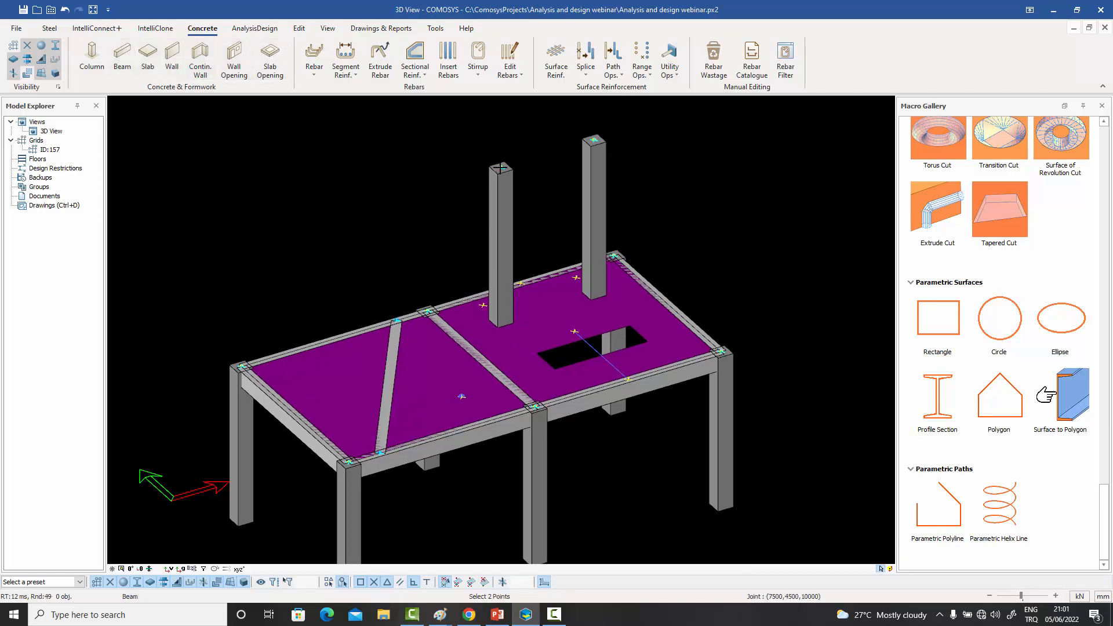
click(501, 167)
click(592, 141)
right_click(513, 118)
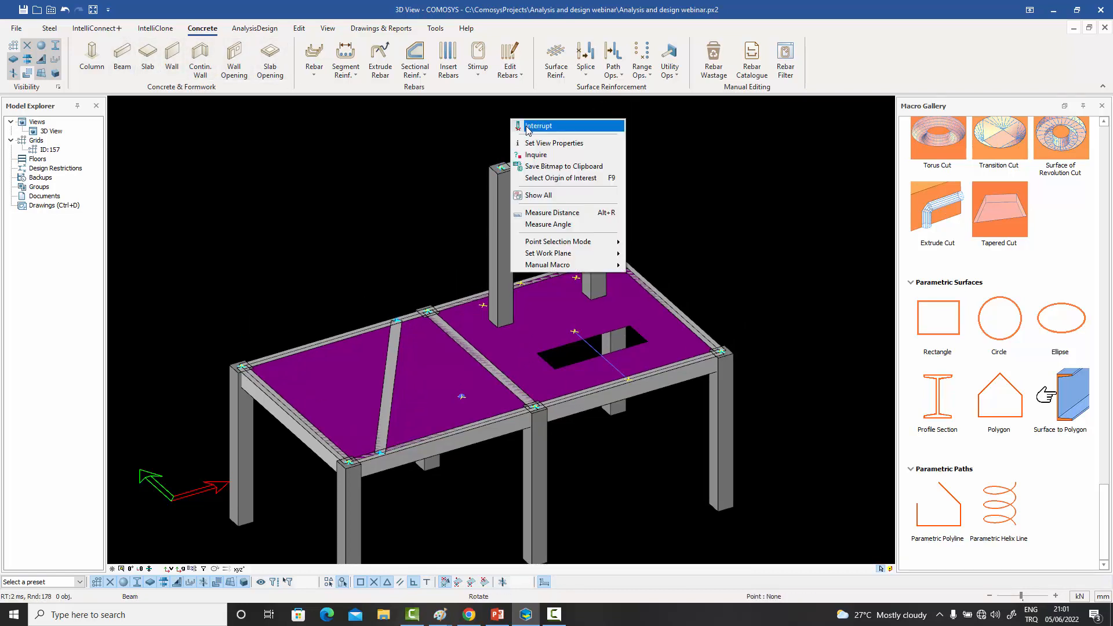
click(530, 122)
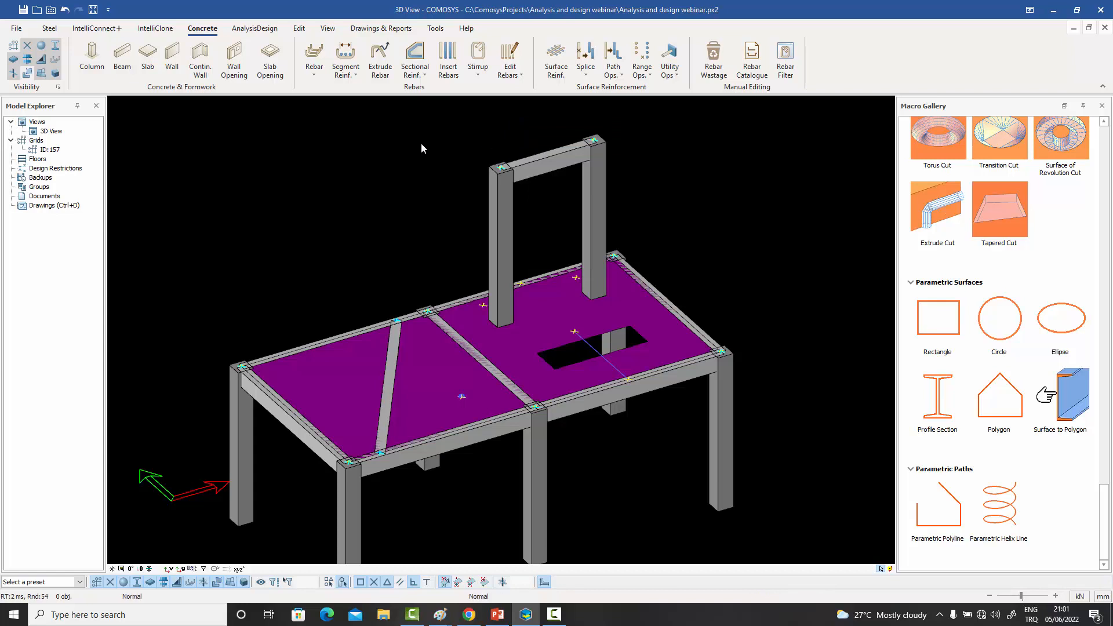
- Create a vertical shell bounded by the two new columns, their top beam and the slab
click(255, 28)
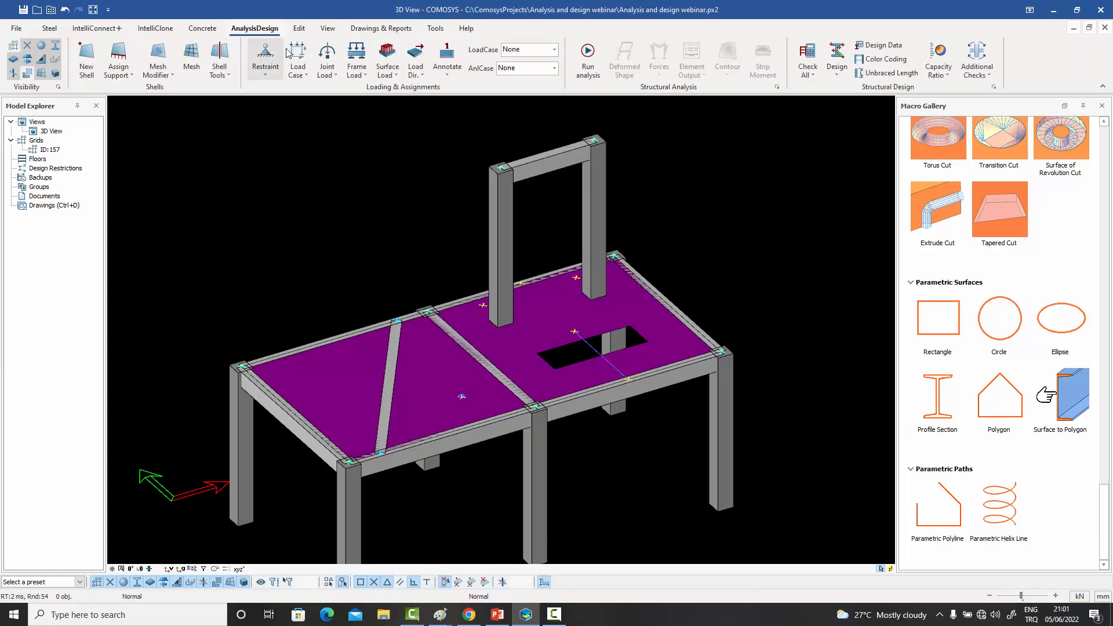
click(86, 58)
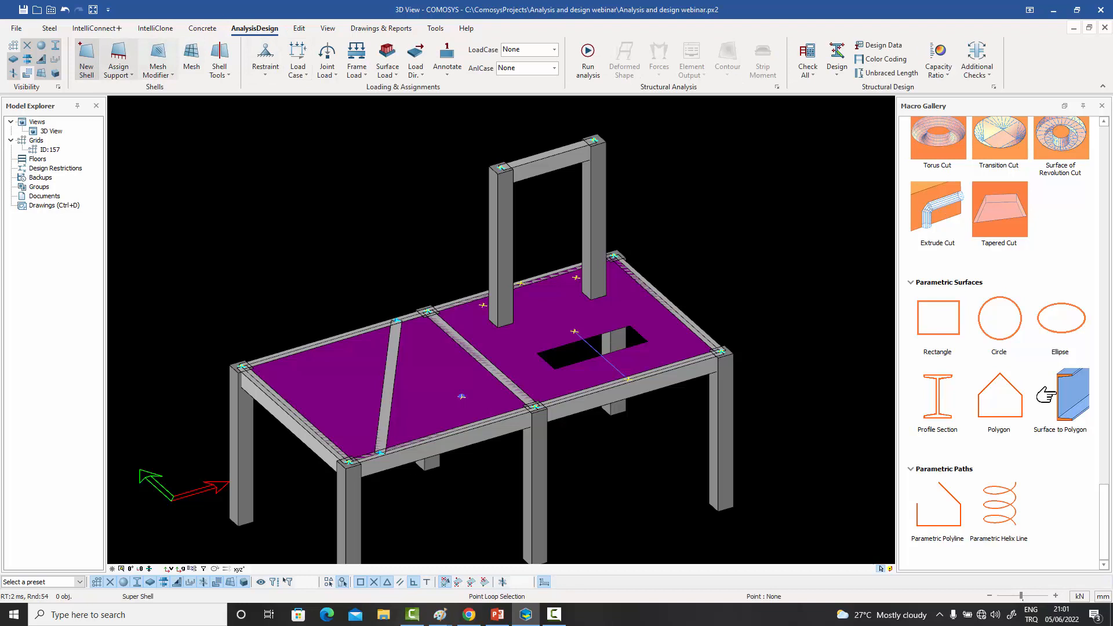
click(501, 320)
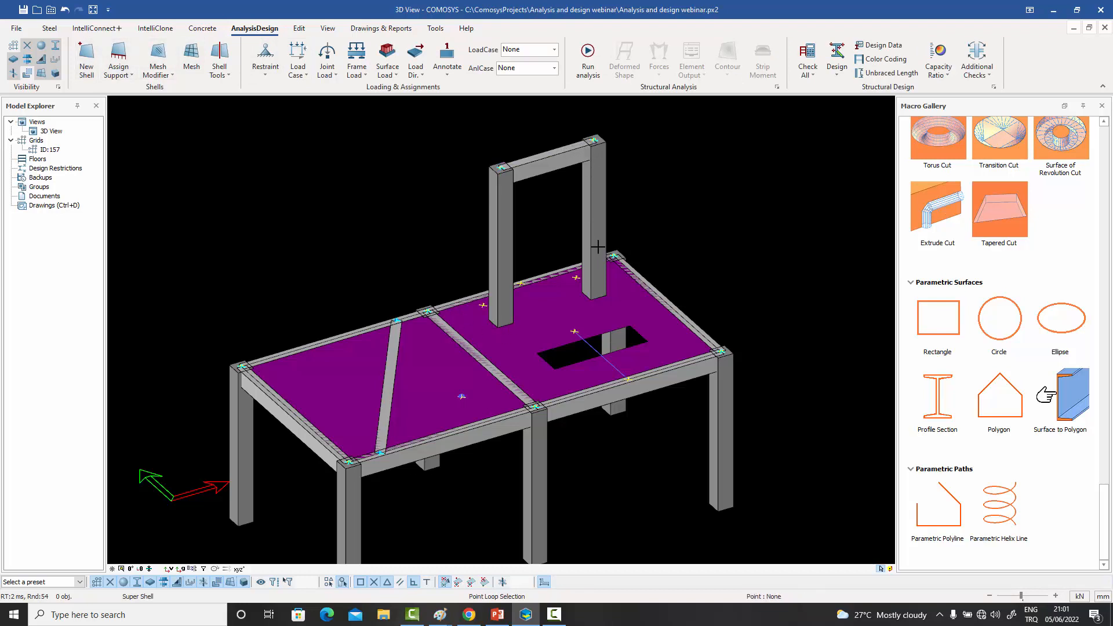
click(591, 294)
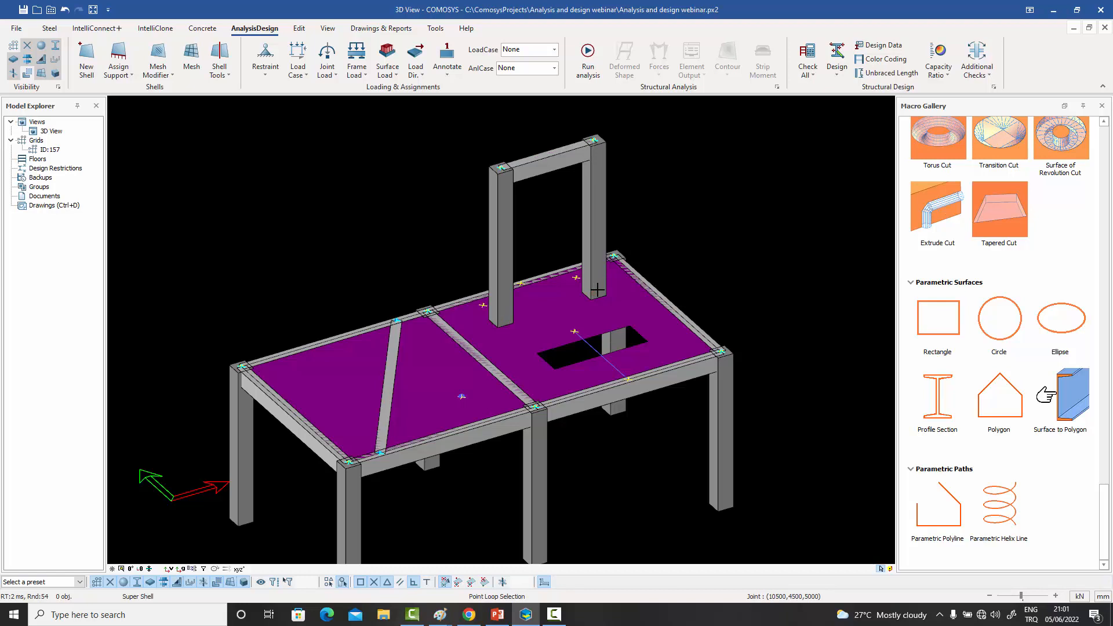
click(501, 318)
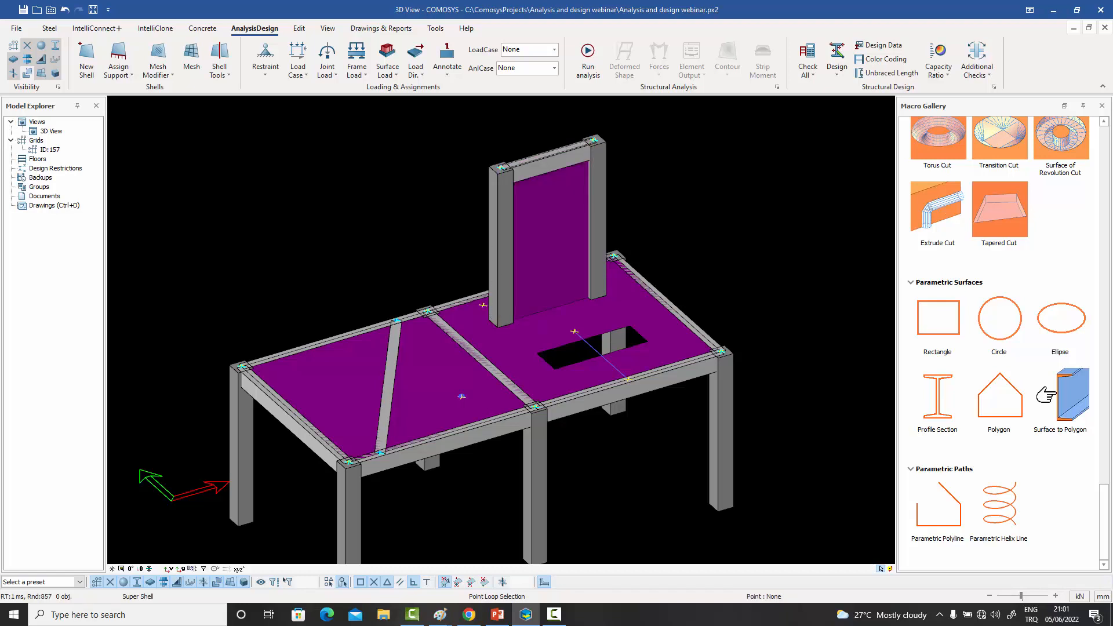
right_click(443, 166)
click(450, 171)
- Open the new wall shell's properties and set its colour to yellow
click(540, 203)
double_click(540, 203)
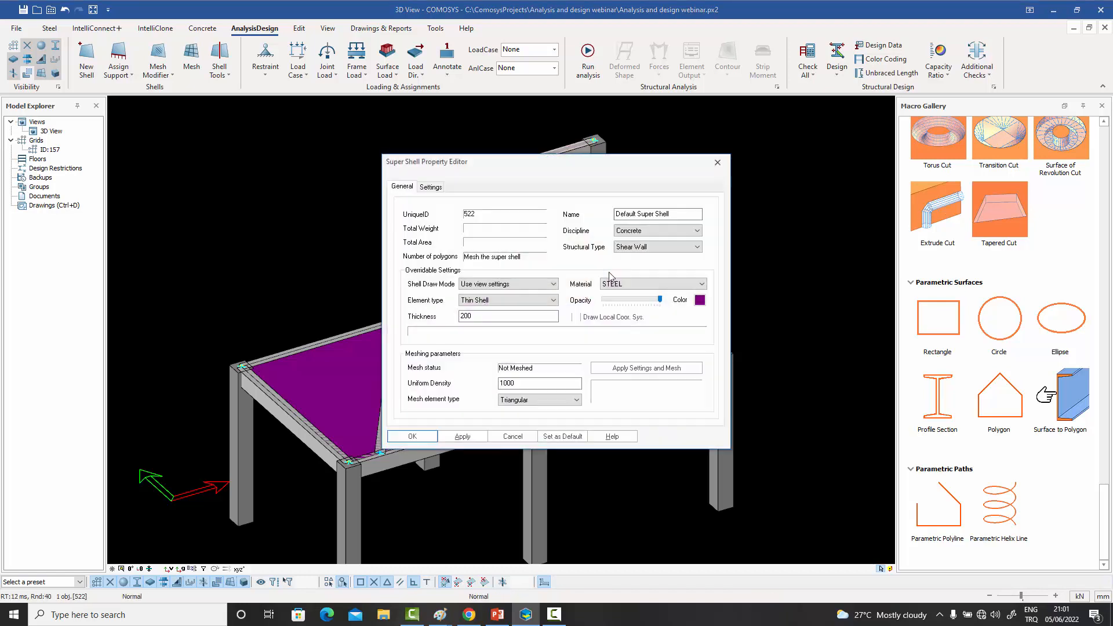
click(700, 299)
click(517, 191)
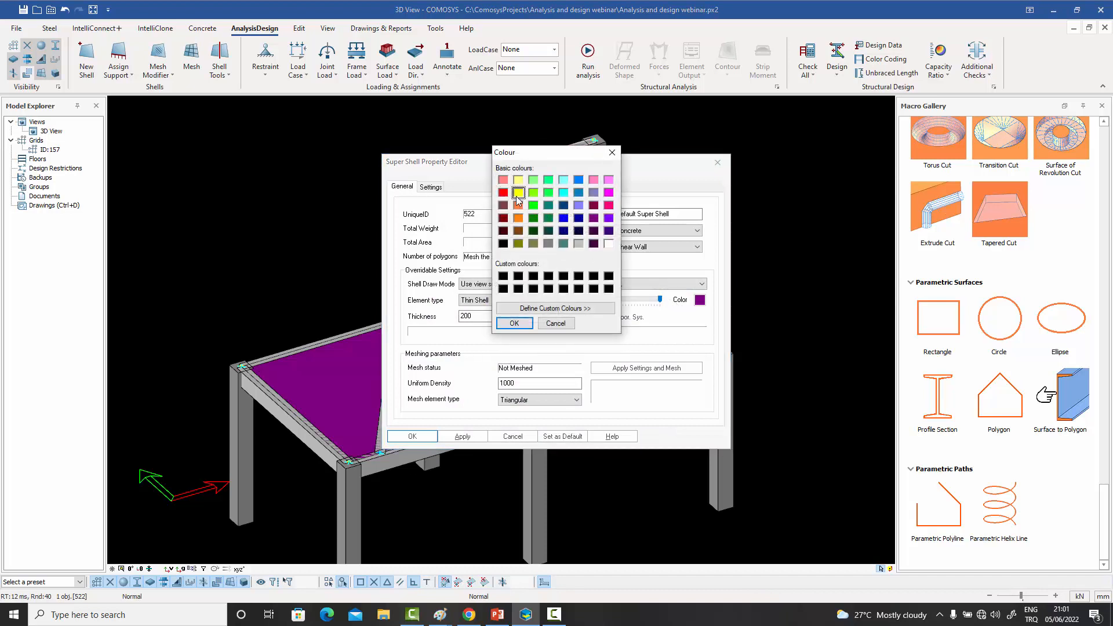
click(514, 323)
- Set the wall shell's draw mode to Contoured solid 2D (as a plane) and its material to C35
click(492, 285)
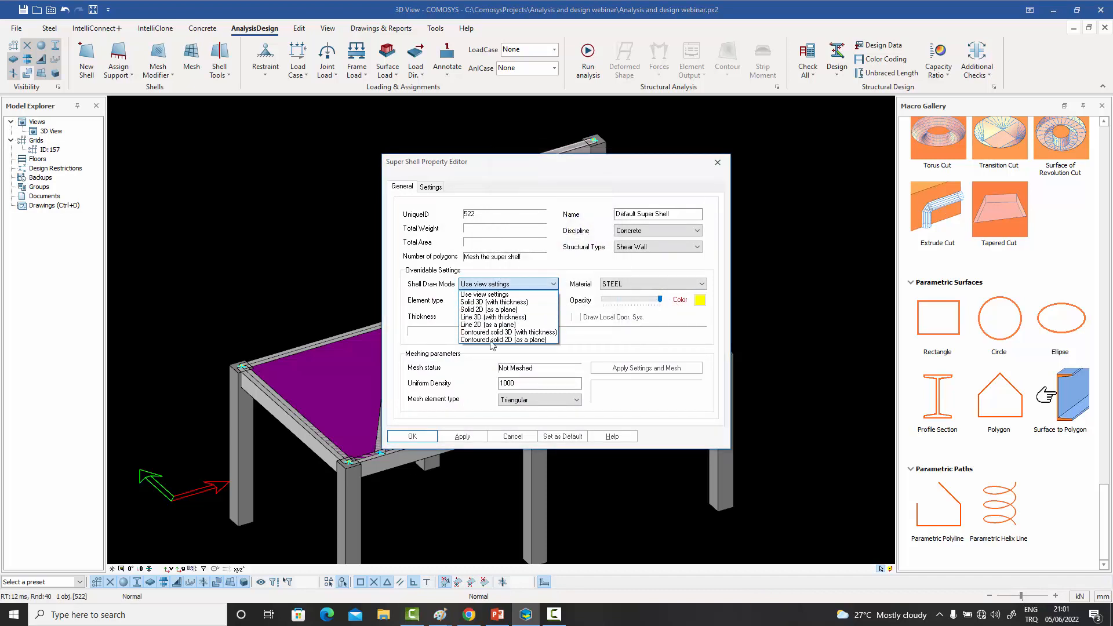
click(502, 343)
click(636, 286)
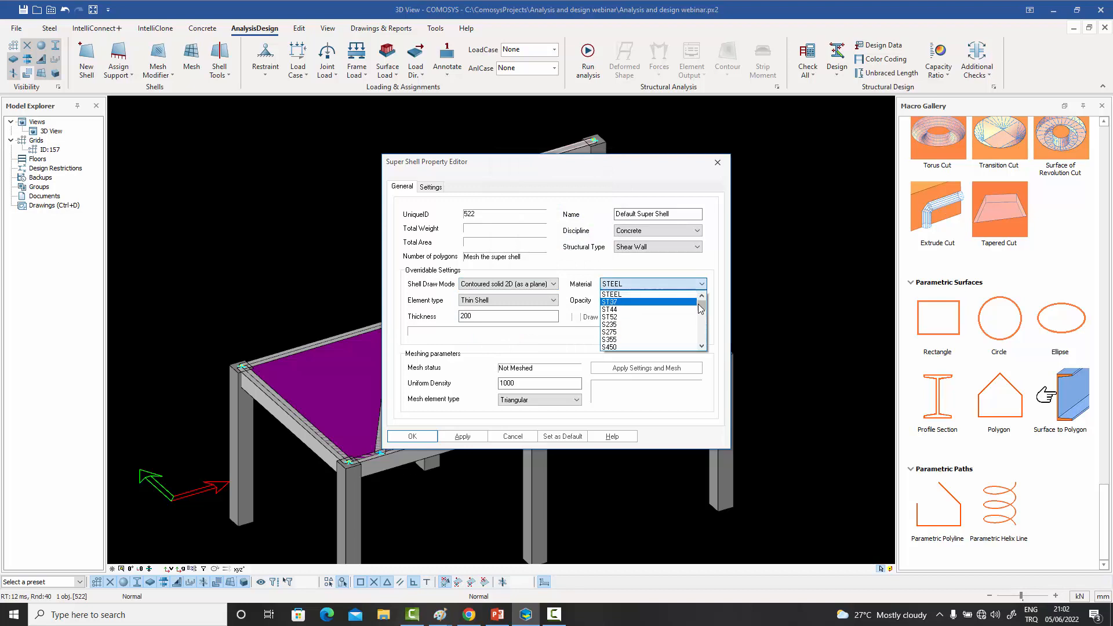
drag(701, 304, 701, 325)
click(615, 343)
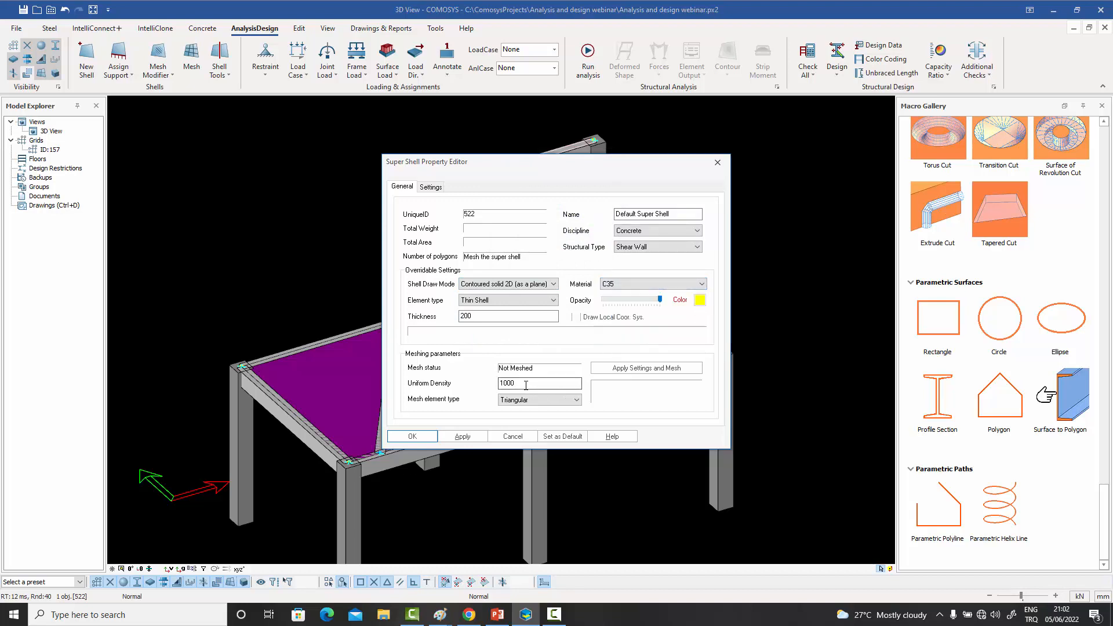
- Set the yellow wall shell's uniform mesh density to 350 and apply the property changes
drag(527, 385, 461, 390)
text(350)
click(423, 436)
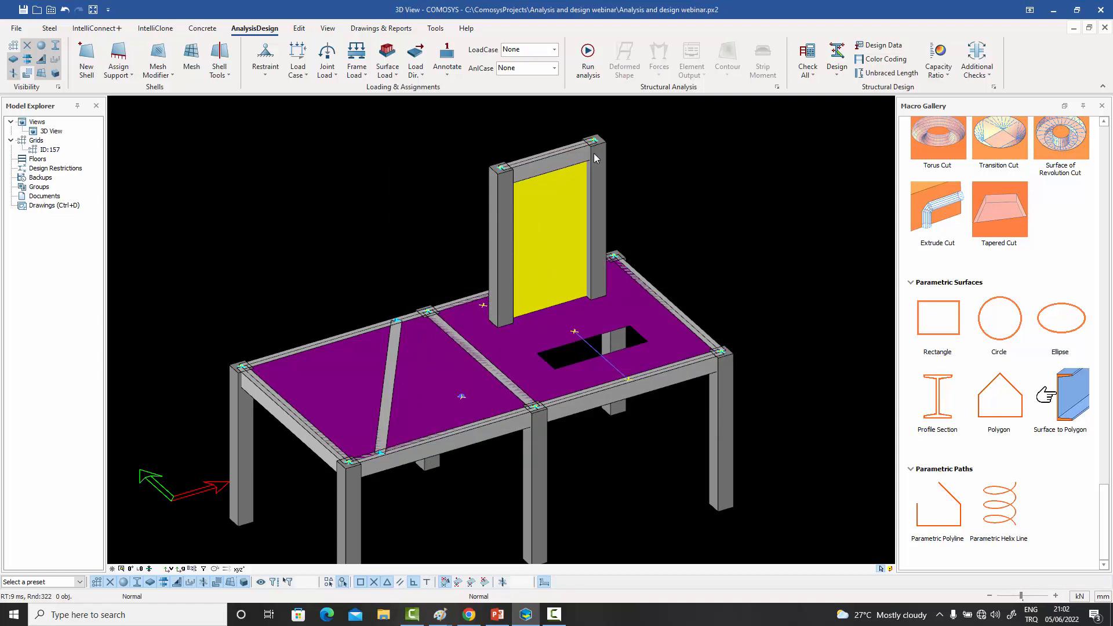
- Review the meshing parameters of the wall shell and the slab shell without changing them
click(628, 304)
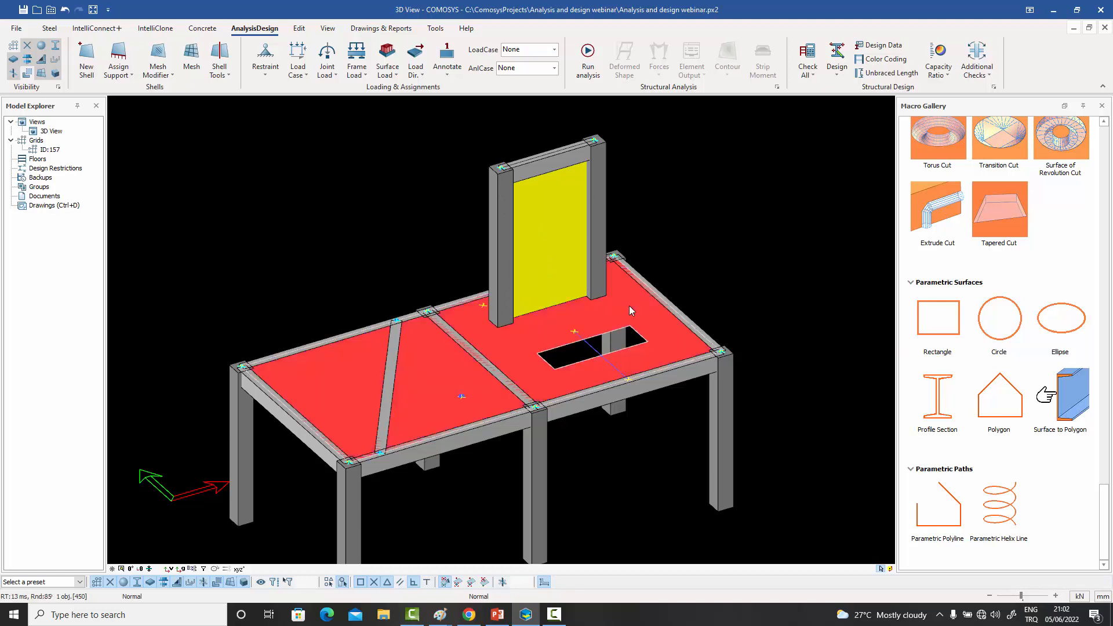
click(555, 244)
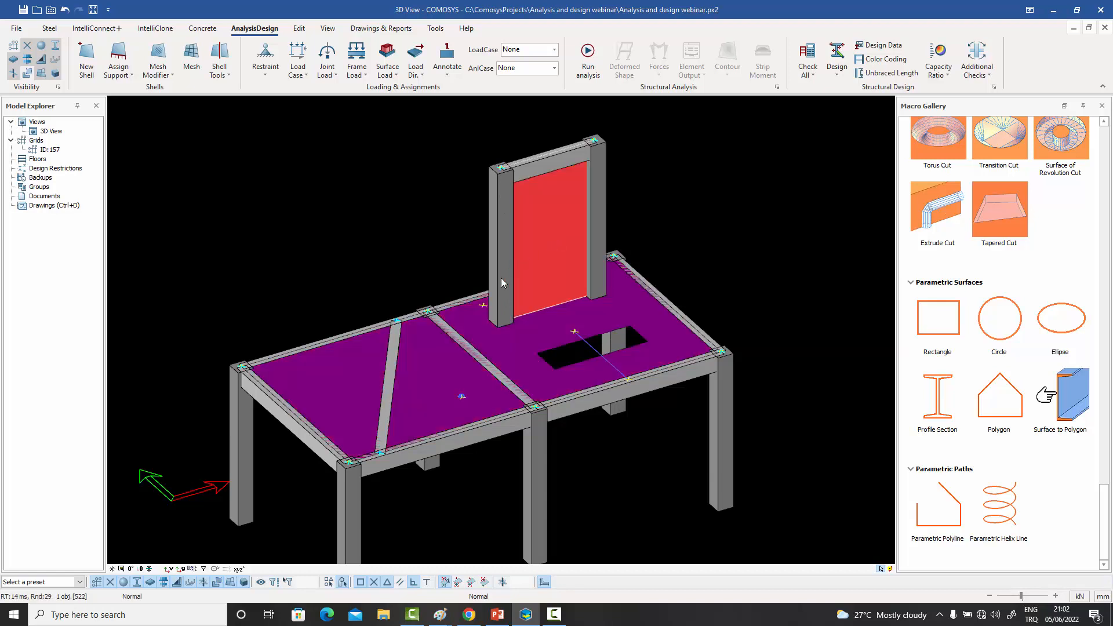
click(656, 202)
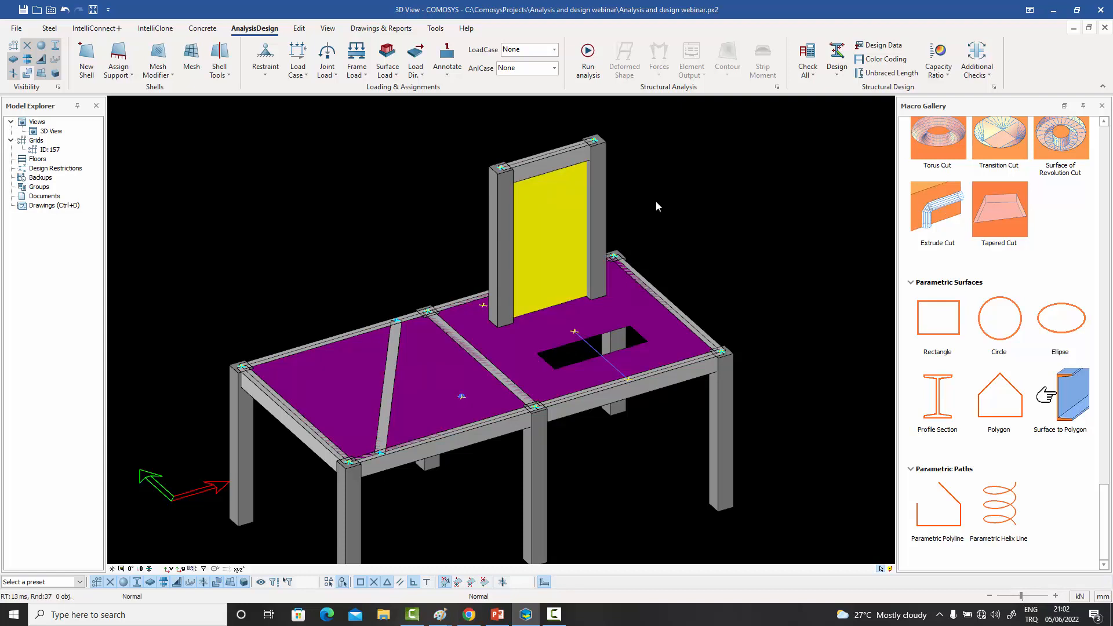
double_click(554, 218)
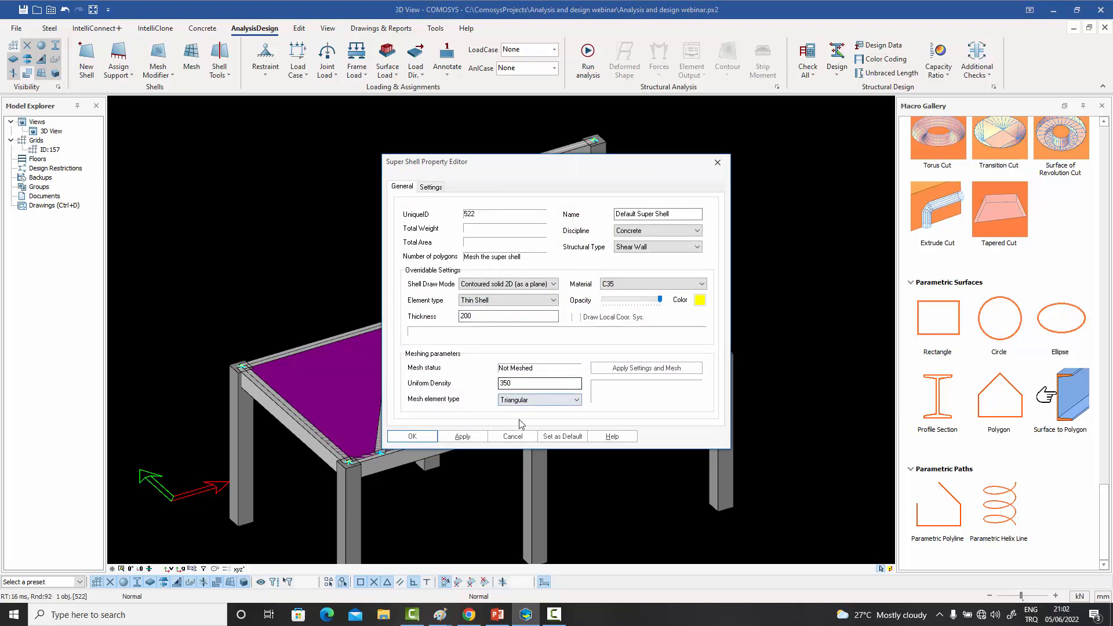
click(512, 436)
double_click(519, 346)
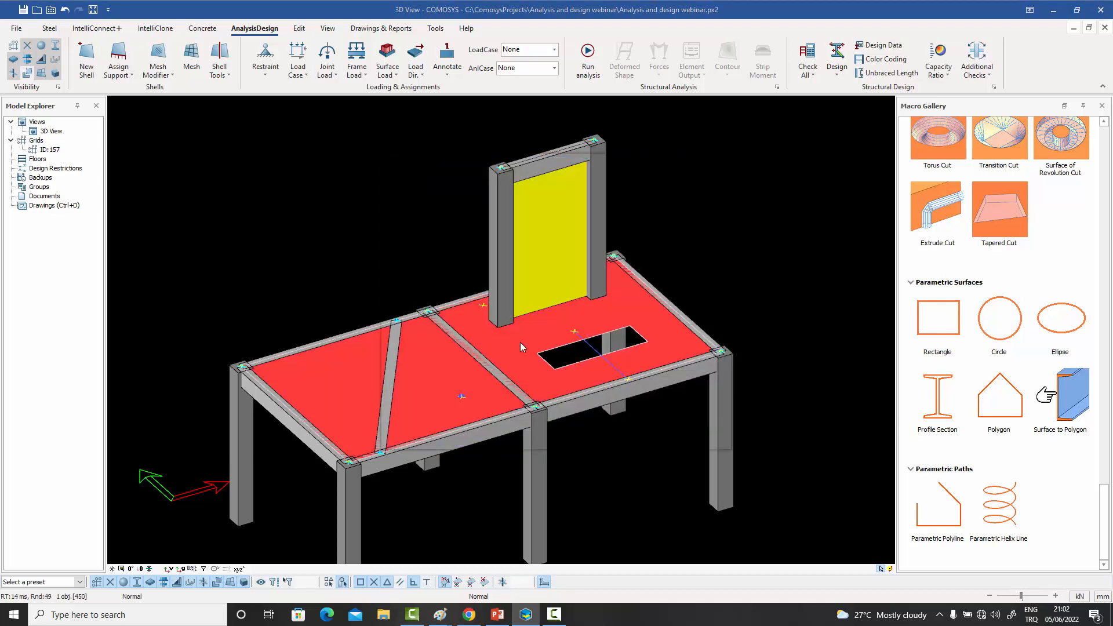
click(503, 439)
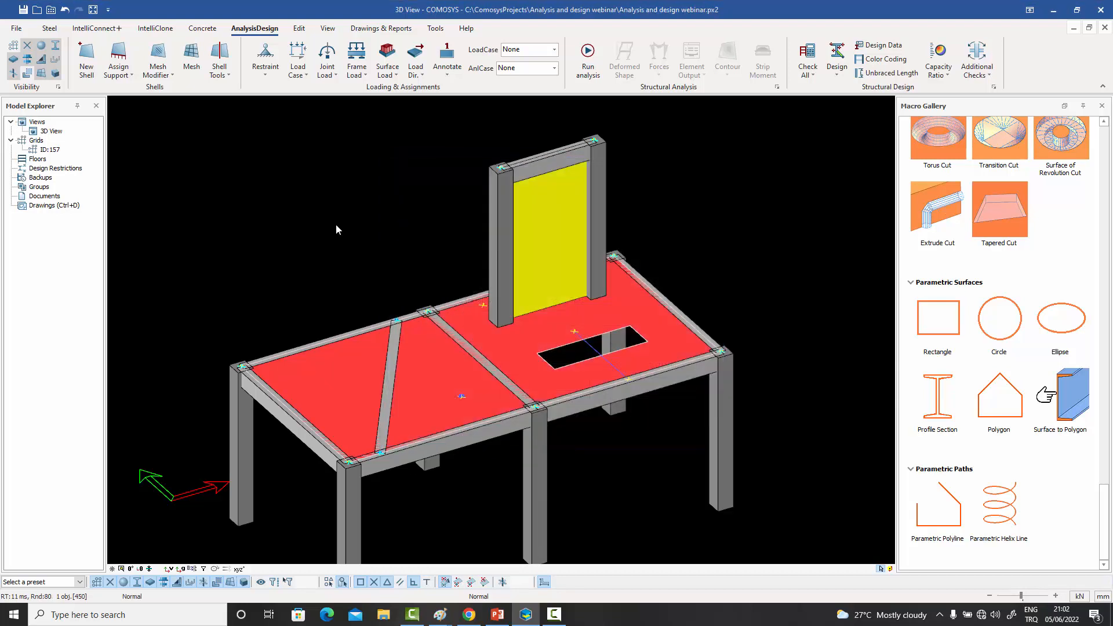
click(336, 226)
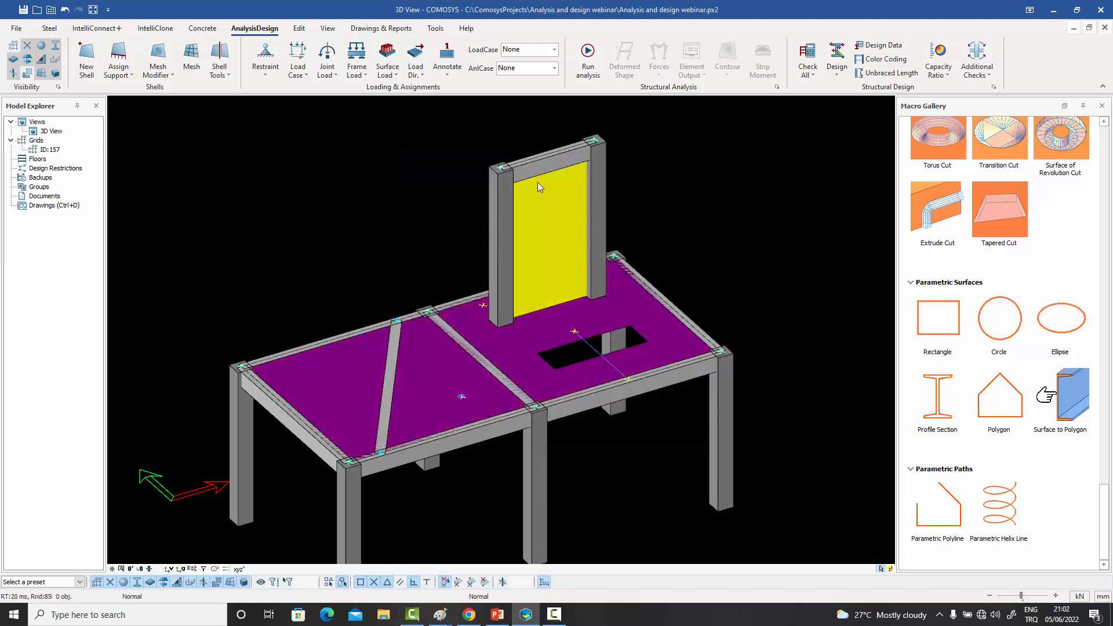
- Generate the temporary mesh of all super shells and inspect it along the wall-to-slab joint from both sides
click(192, 59)
middle_drag(332, 189, 342, 191)
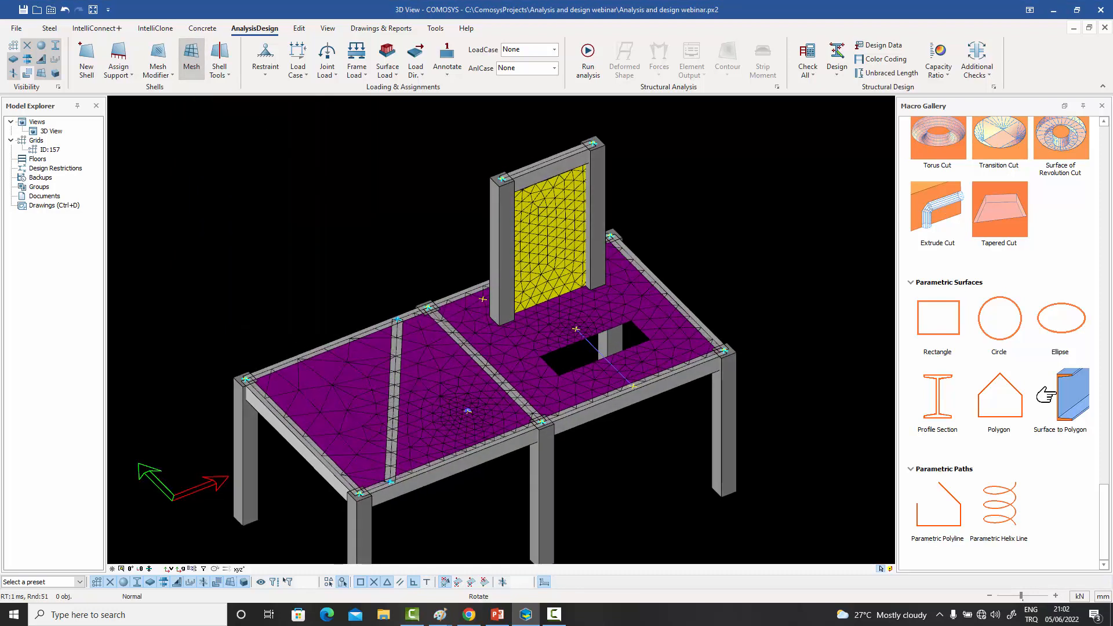
scroll(572, 291, up, 3)
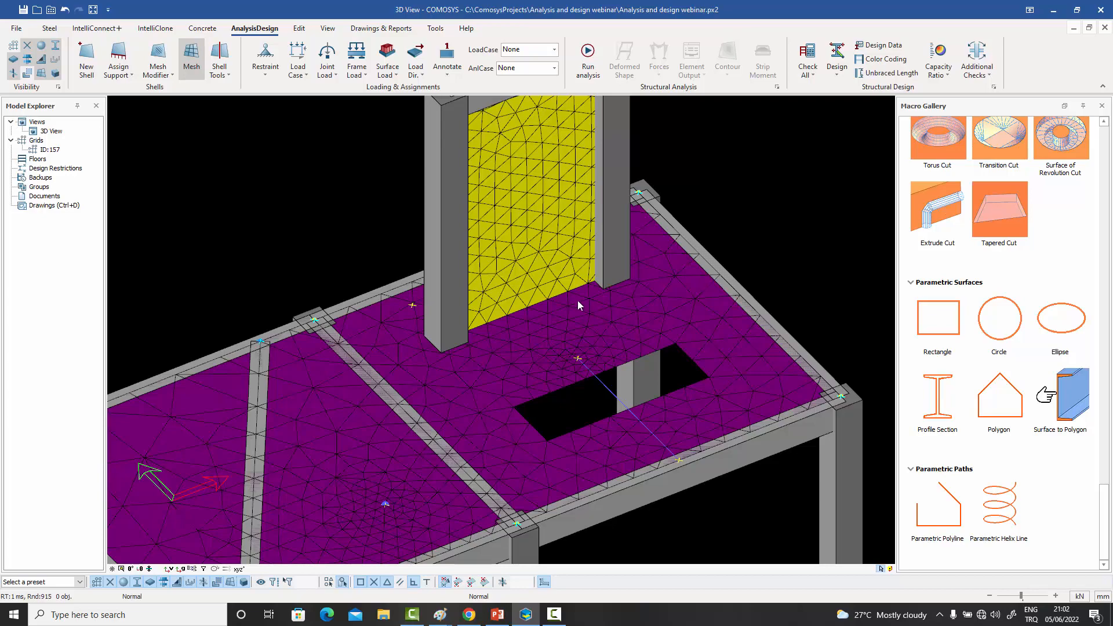
middle_drag(551, 328, 608, 325)
scroll(608, 324, up, 5)
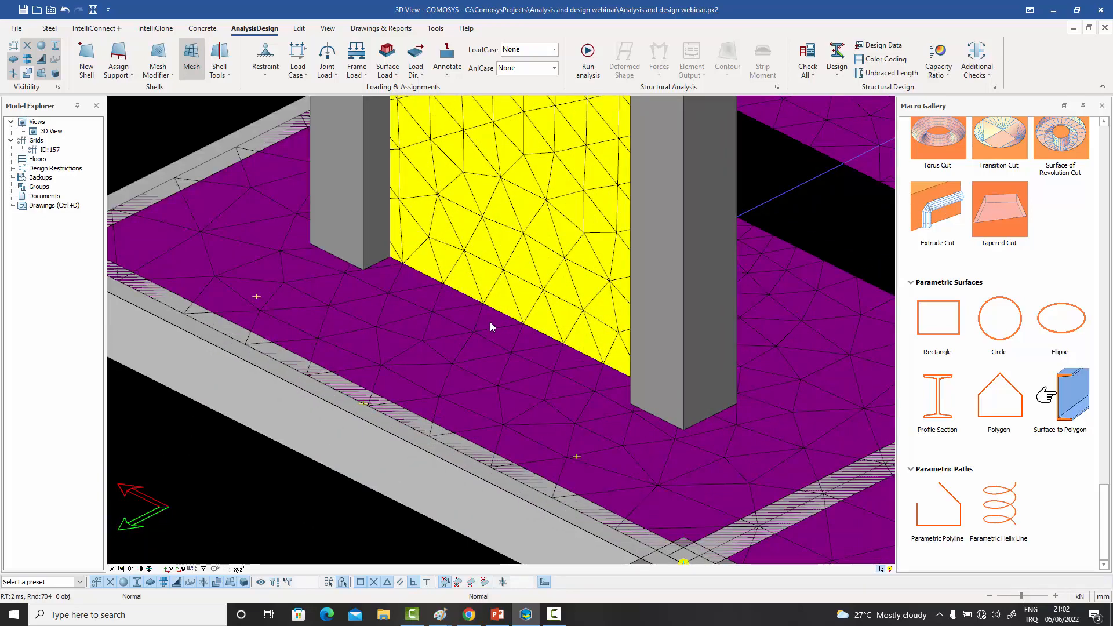
scroll(553, 335, down, 5)
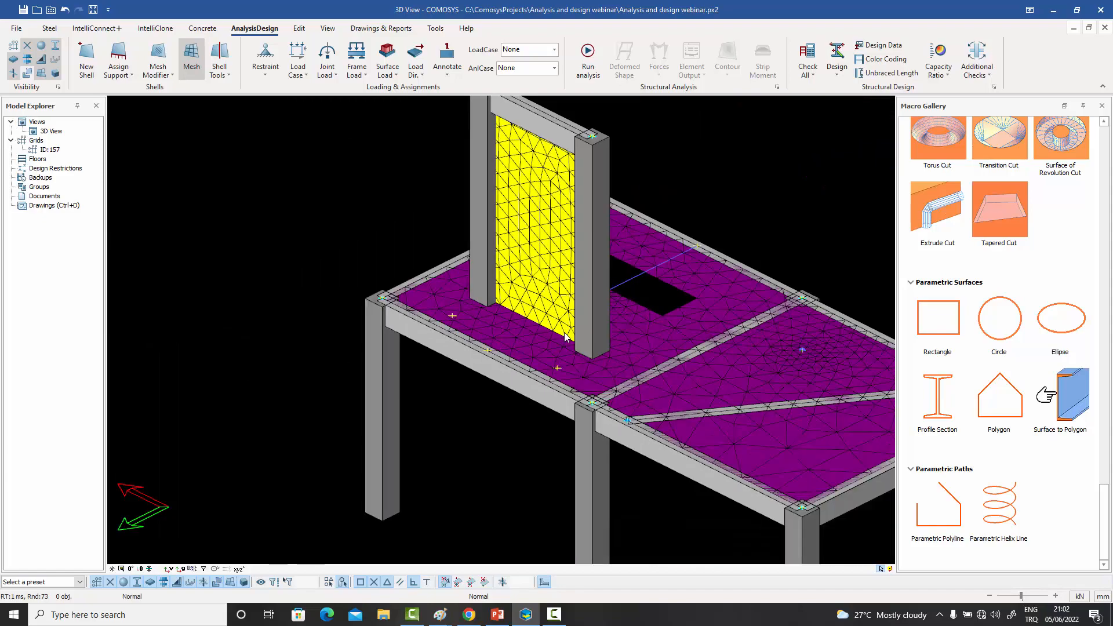
middle_drag(553, 335, 507, 335)
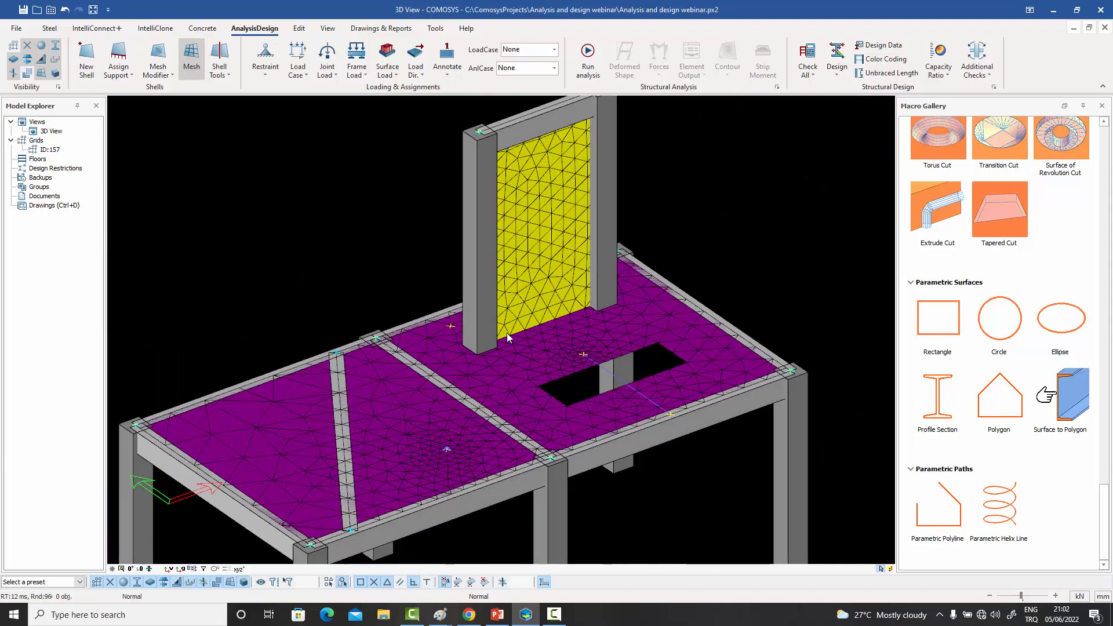
- Show the members as centre lines to examine the mesh nodes at the wall's base corner, and restore the solid display
key(ctrl+2)
key(ctrl+1)
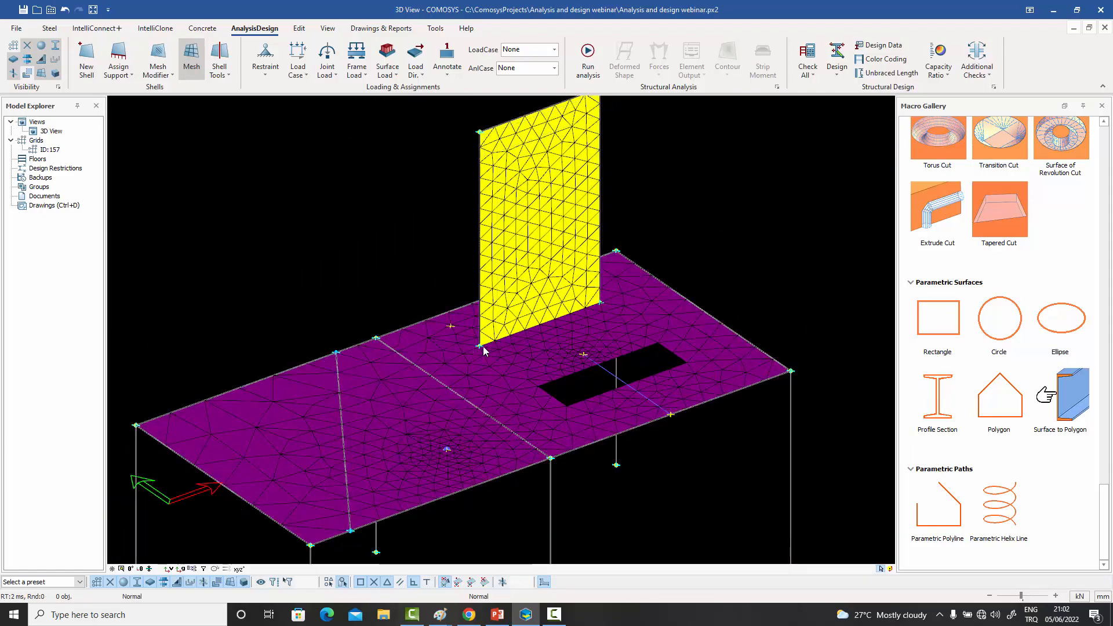
scroll(483, 347, up, 5)
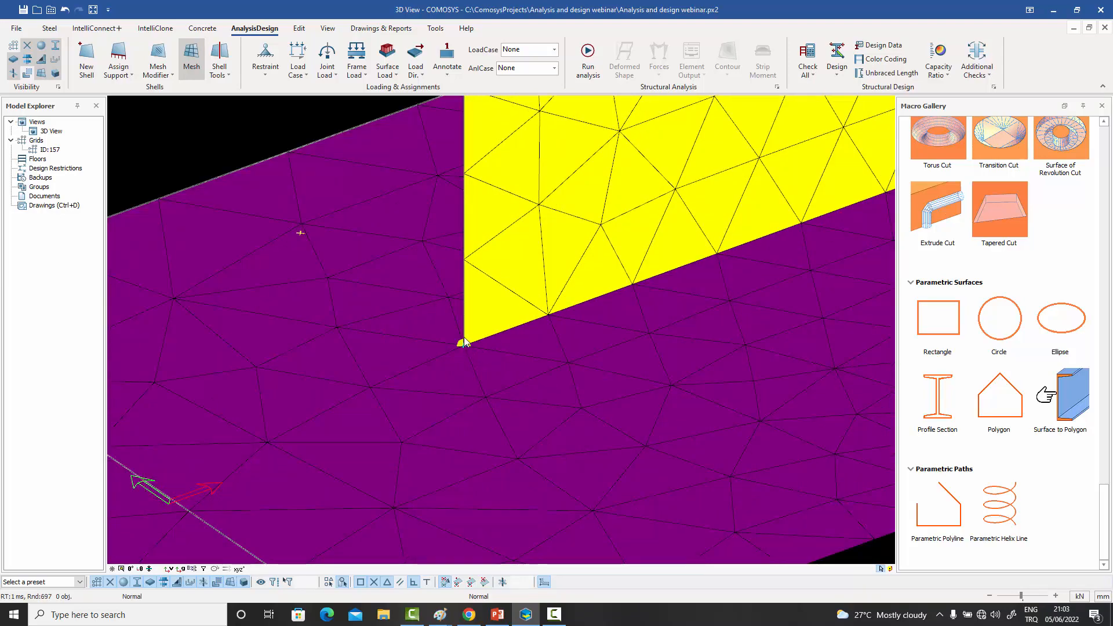
scroll(464, 342, down, 5)
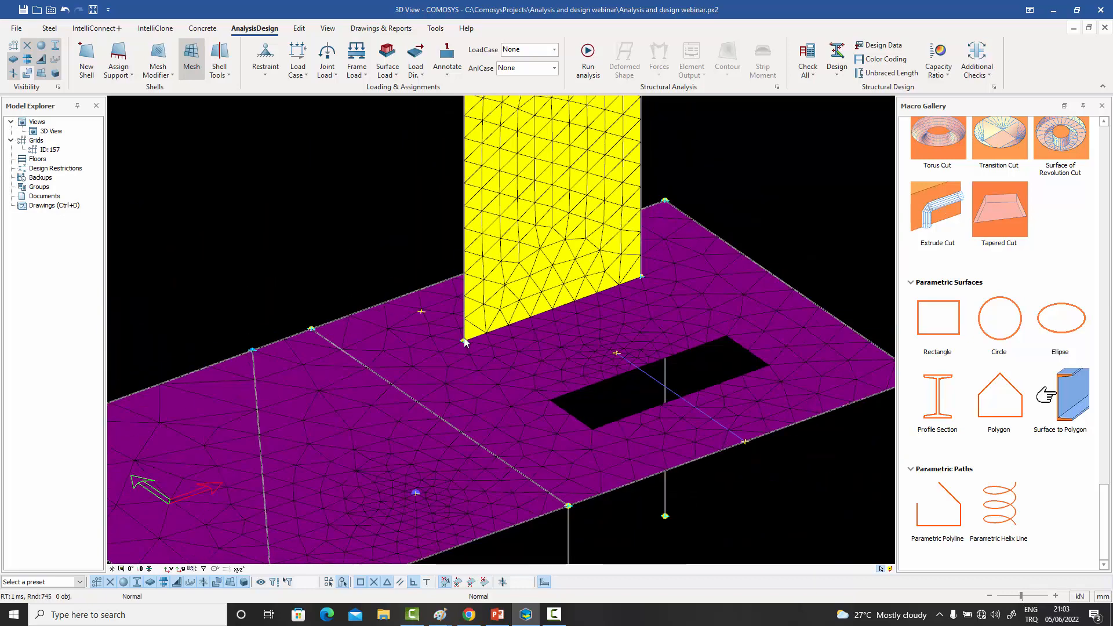
scroll(465, 342, down, 2)
key(ctrl+4)
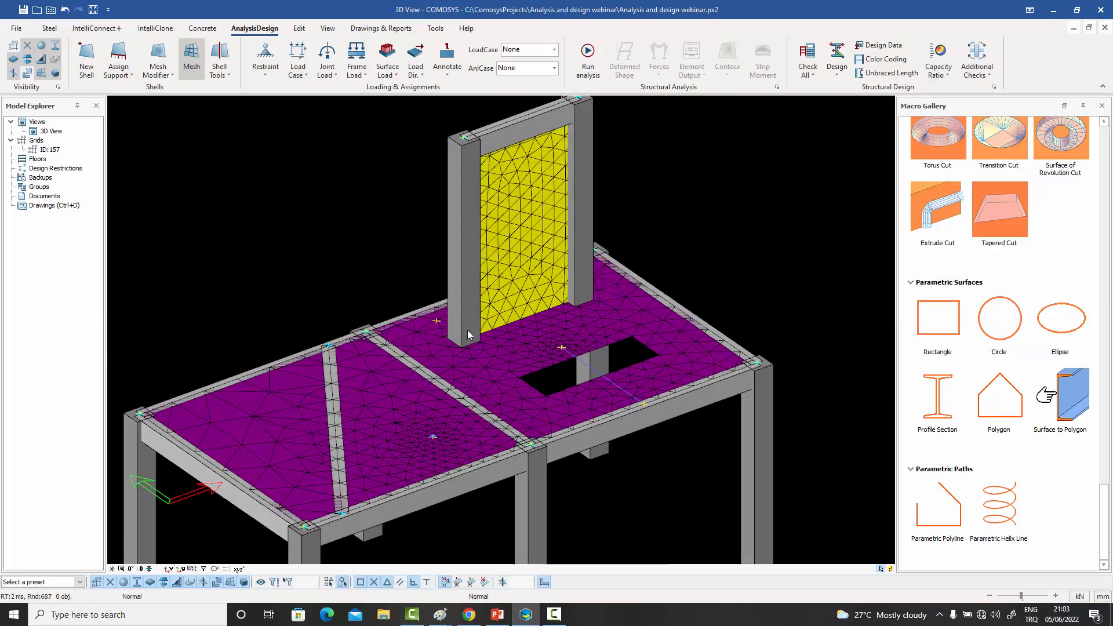
middle_drag(468, 330, 489, 302)
scroll(489, 302, down, 2)
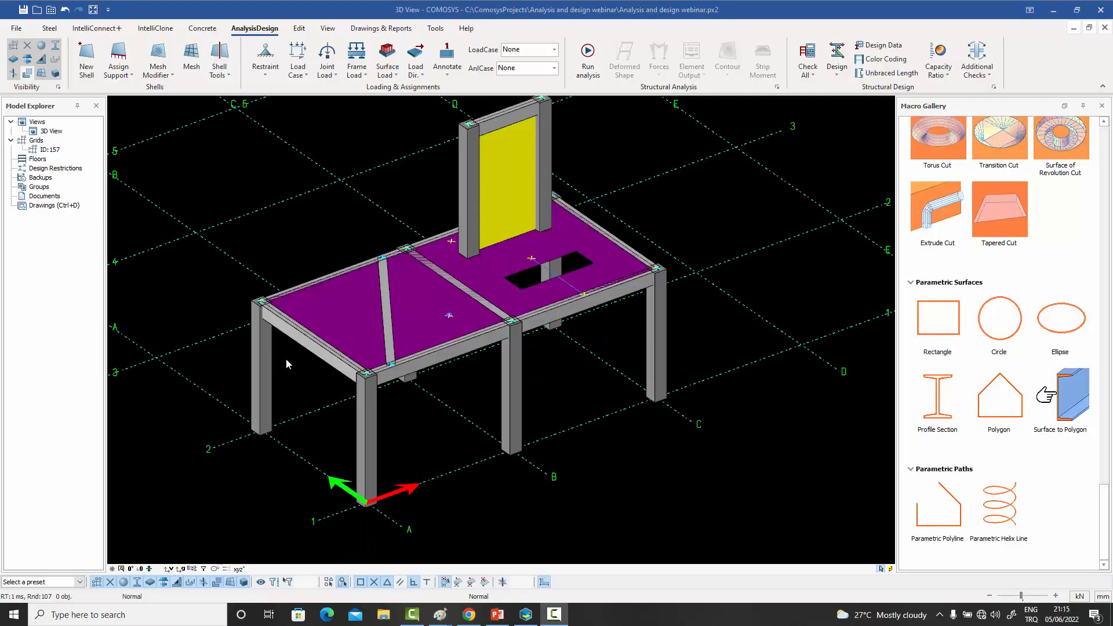
- Create a vertical wall shell on grid A between axes 1 and 2, from the column bases up to the slab edge
middle_drag(290, 369, 318, 339)
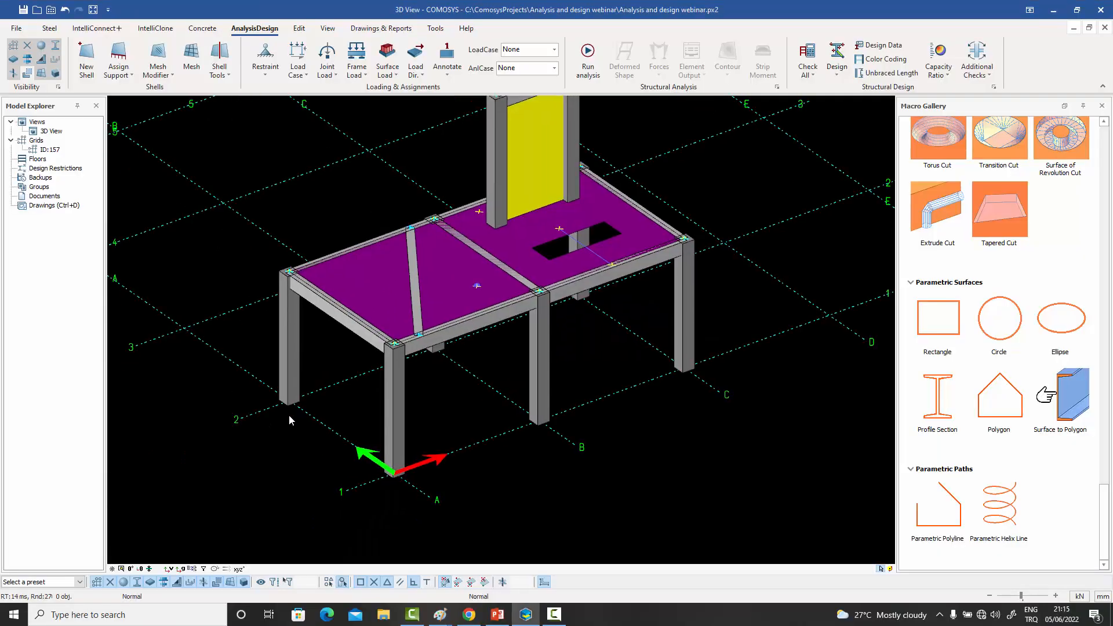
click(86, 61)
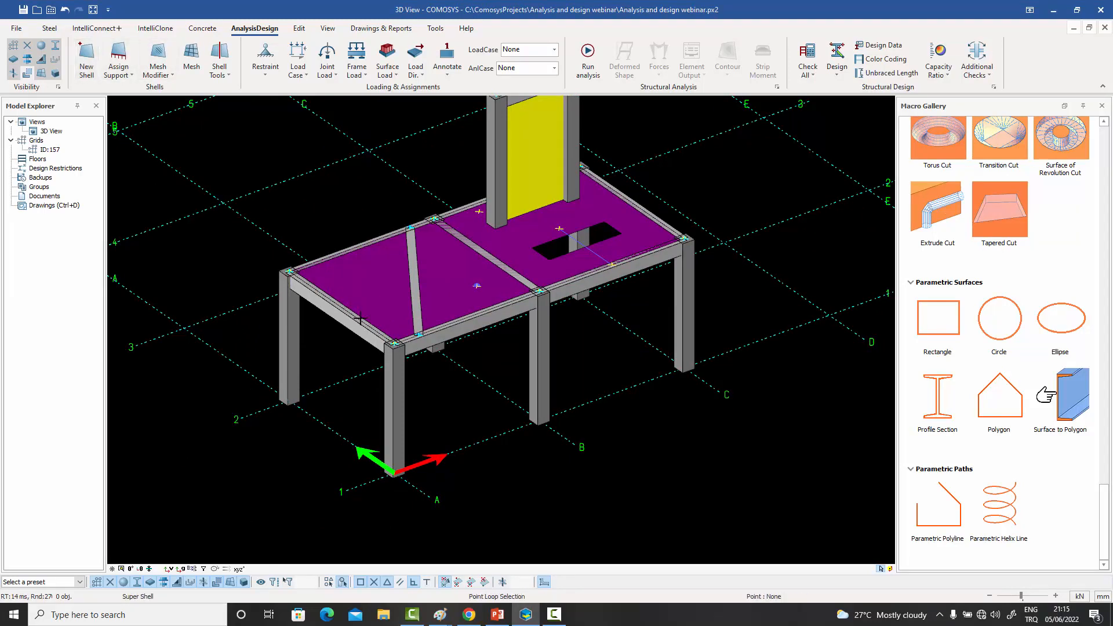
click(393, 472)
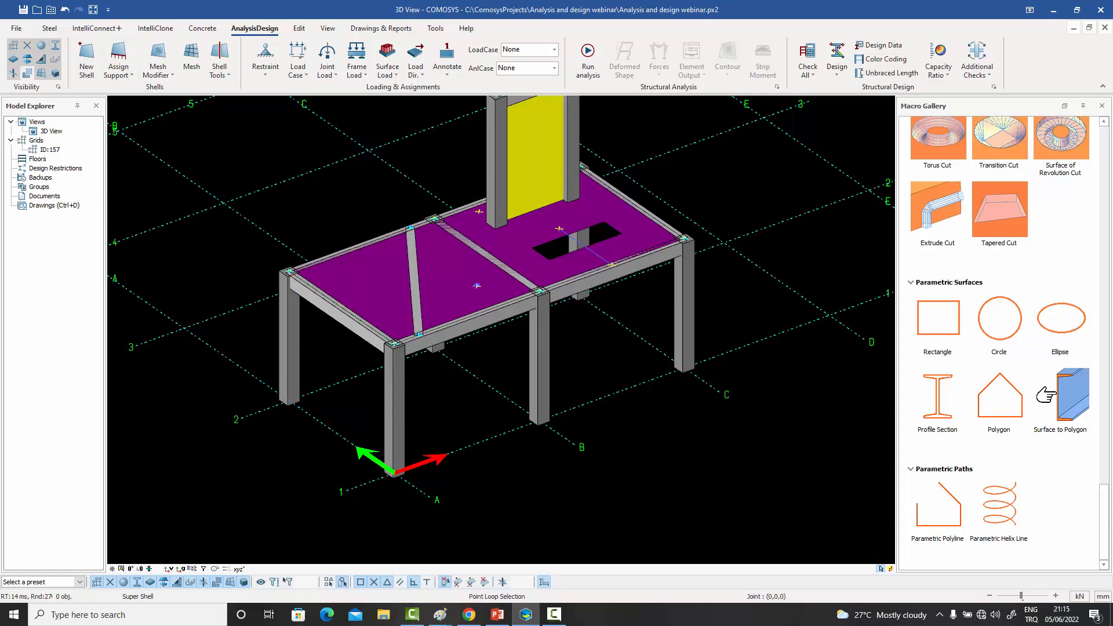
click(289, 401)
right_click(244, 297)
click(262, 306)
- Choose the shell draw mode in the new ground-level wall's properties and accept the settings
double_click(325, 363)
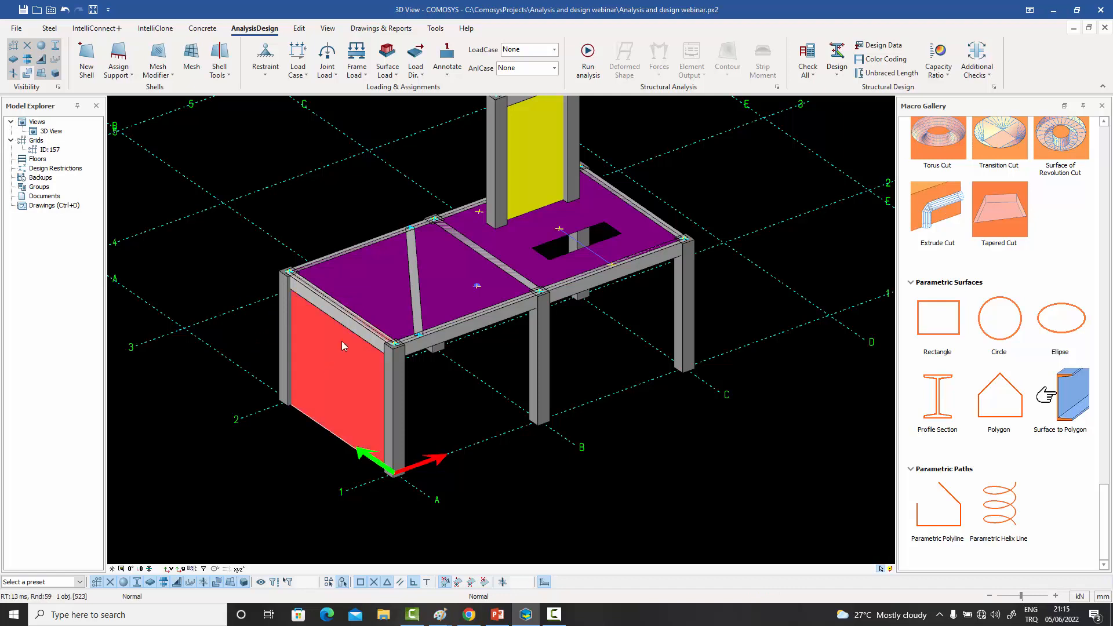
click(478, 284)
click(480, 344)
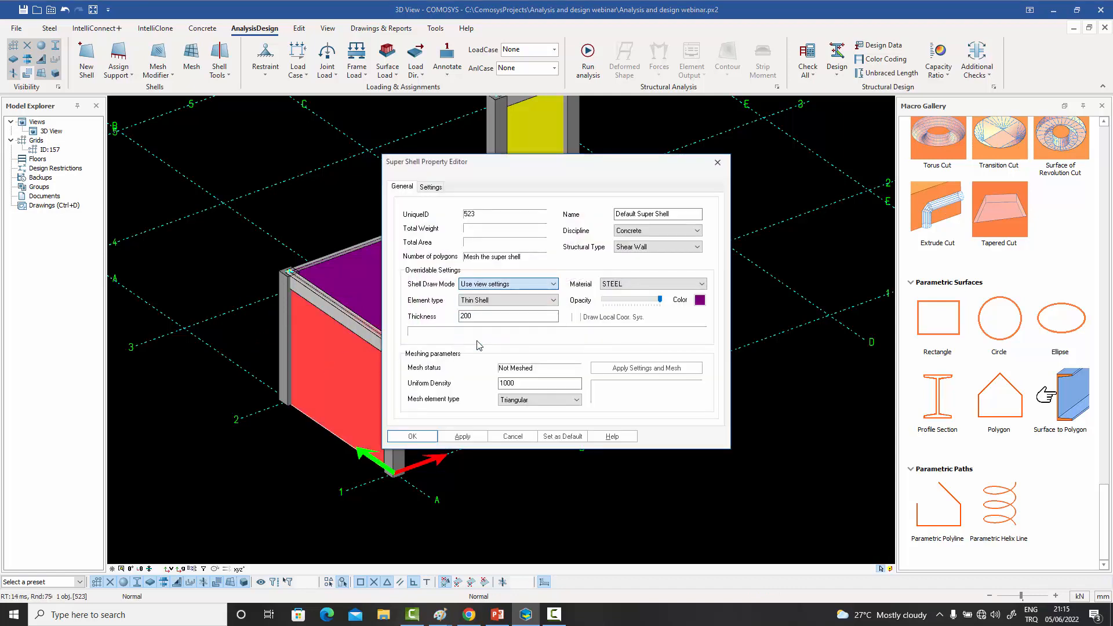
click(424, 433)
click(325, 207)
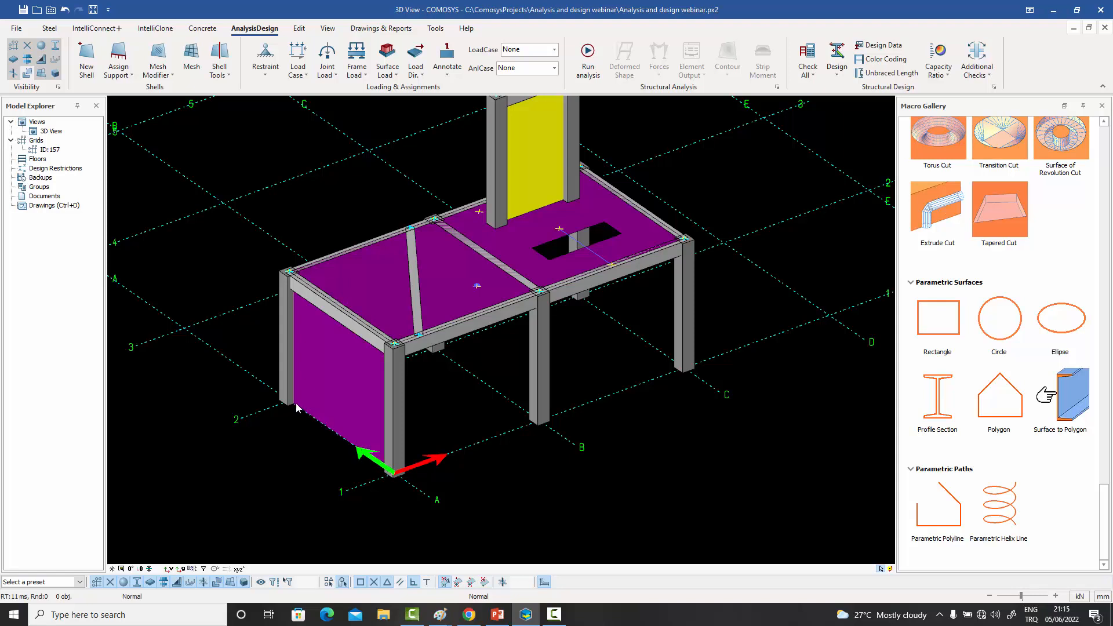
- Assign a line support along the new wall's base edge between the two column bases
click(130, 78)
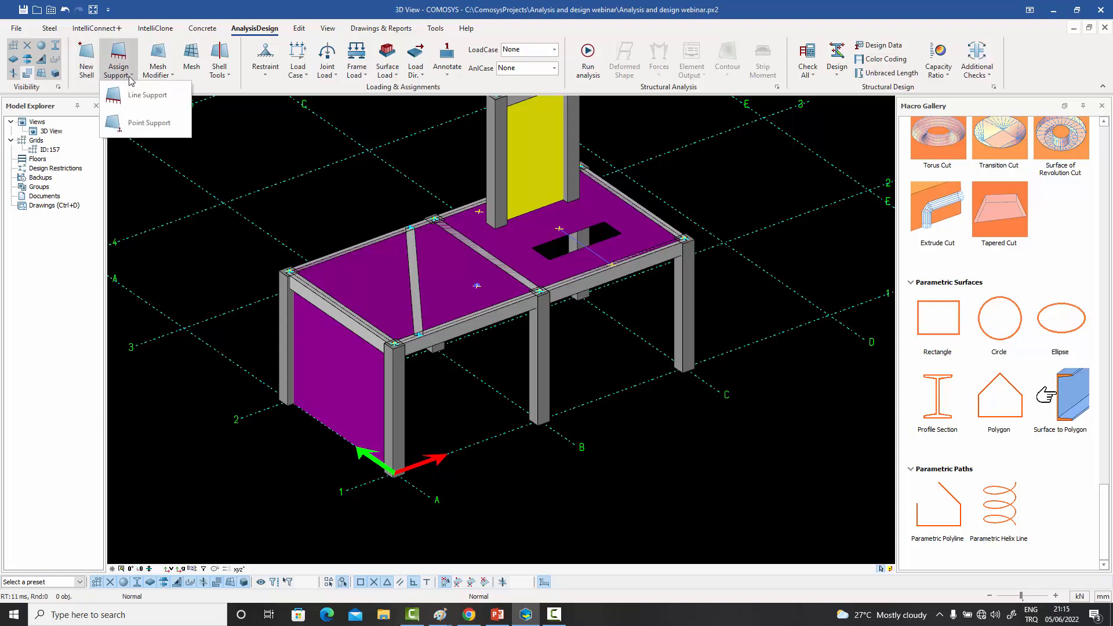
click(151, 96)
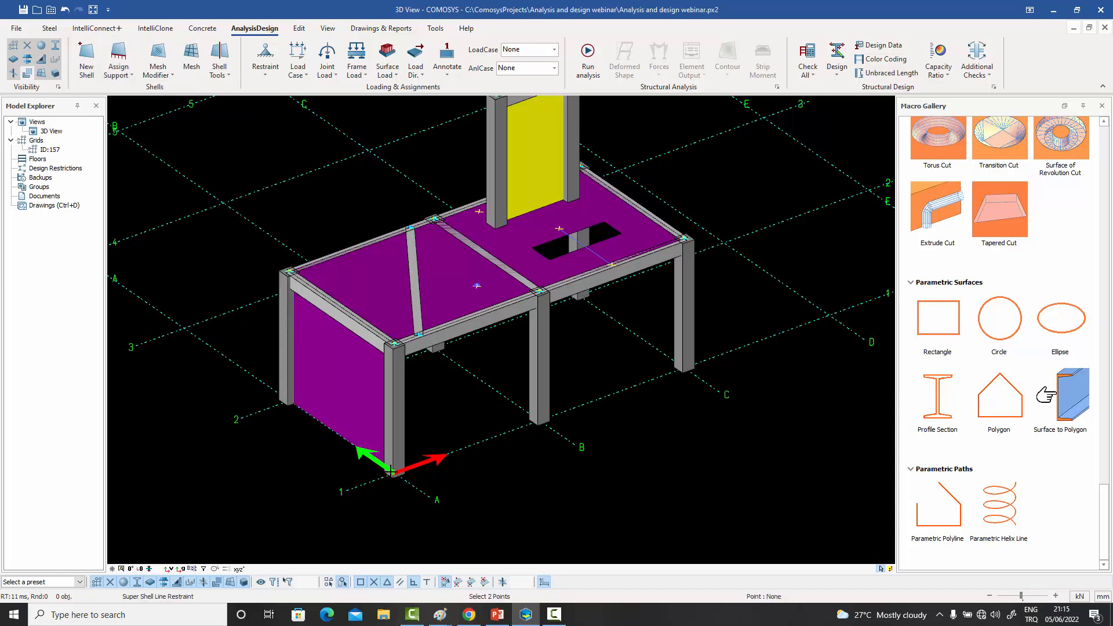
right_click(429, 405)
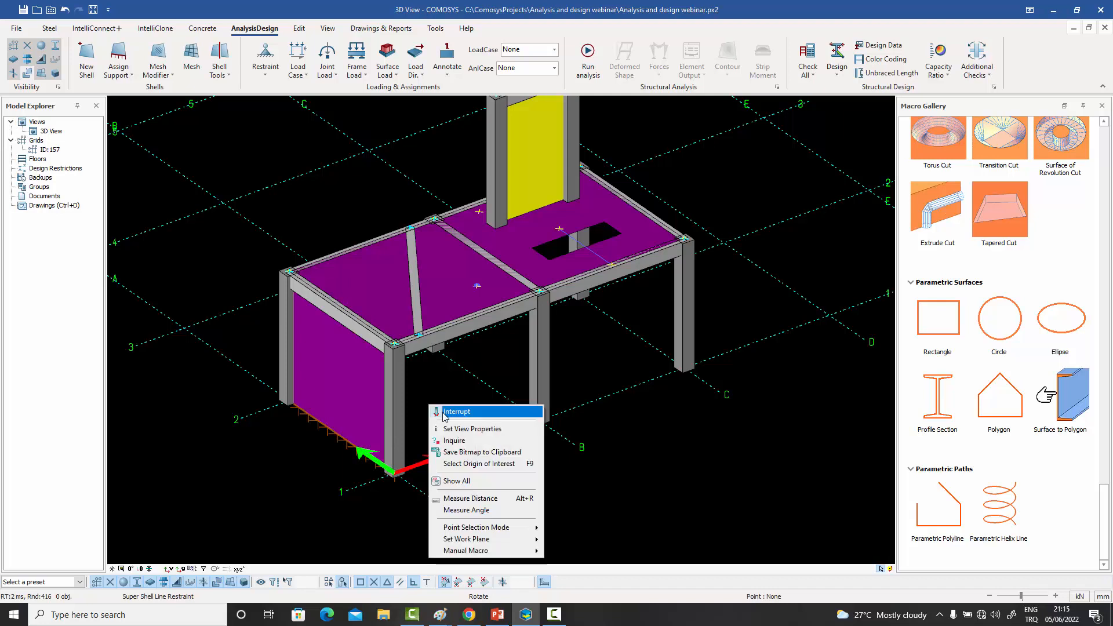
click(456, 412)
- Review the wall base line support's start and end coordinates and its restrained directions
scroll(357, 362, up, 3)
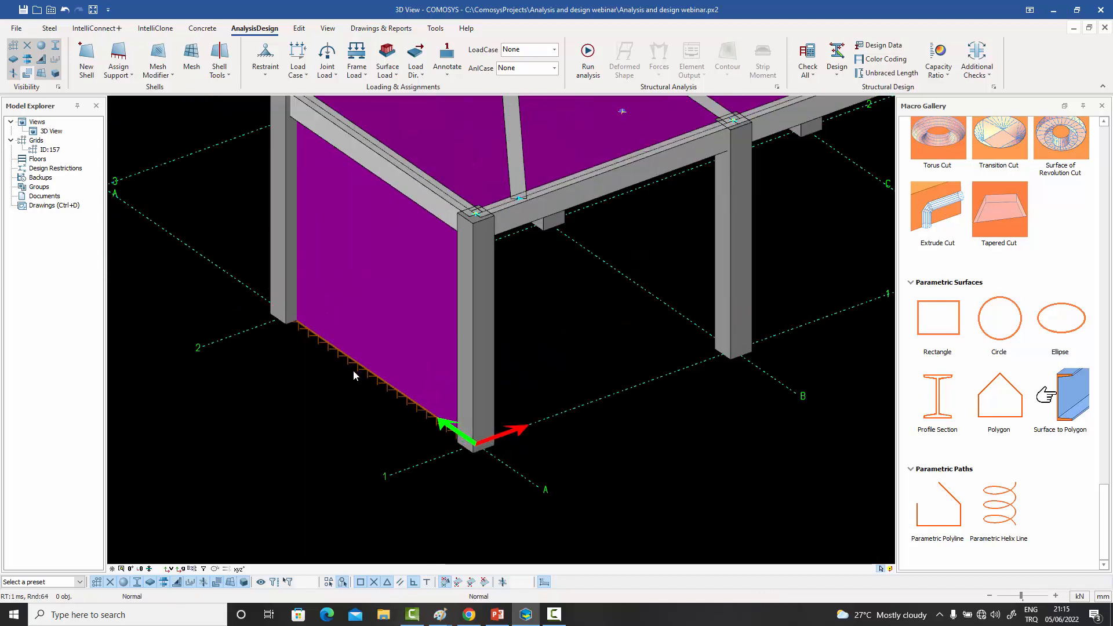
double_click(350, 363)
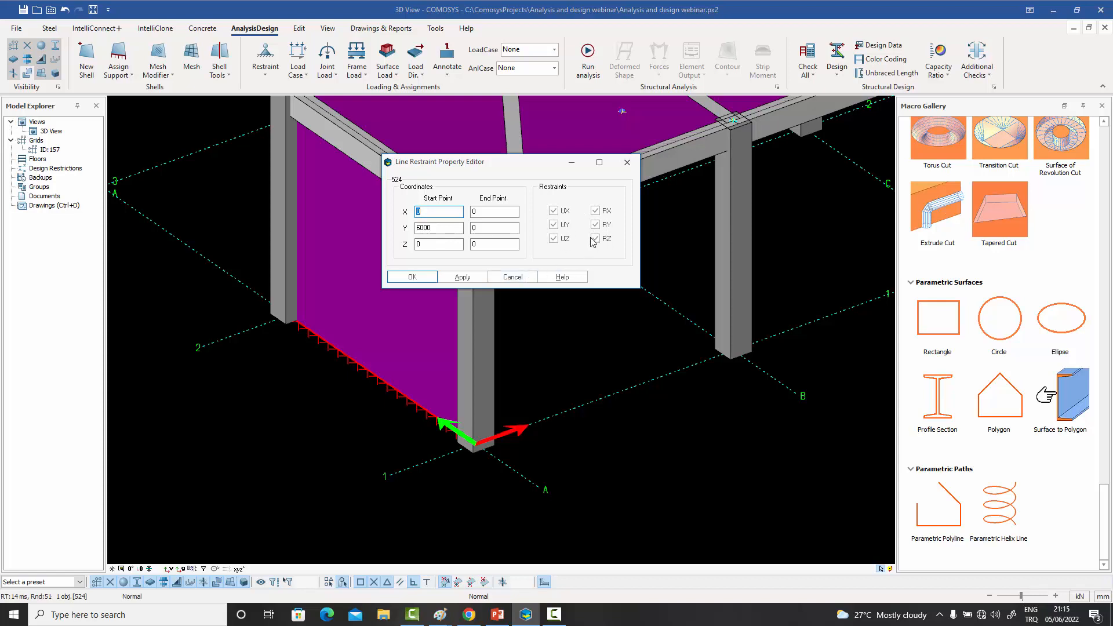
click(513, 277)
middle_drag(565, 320, 514, 354)
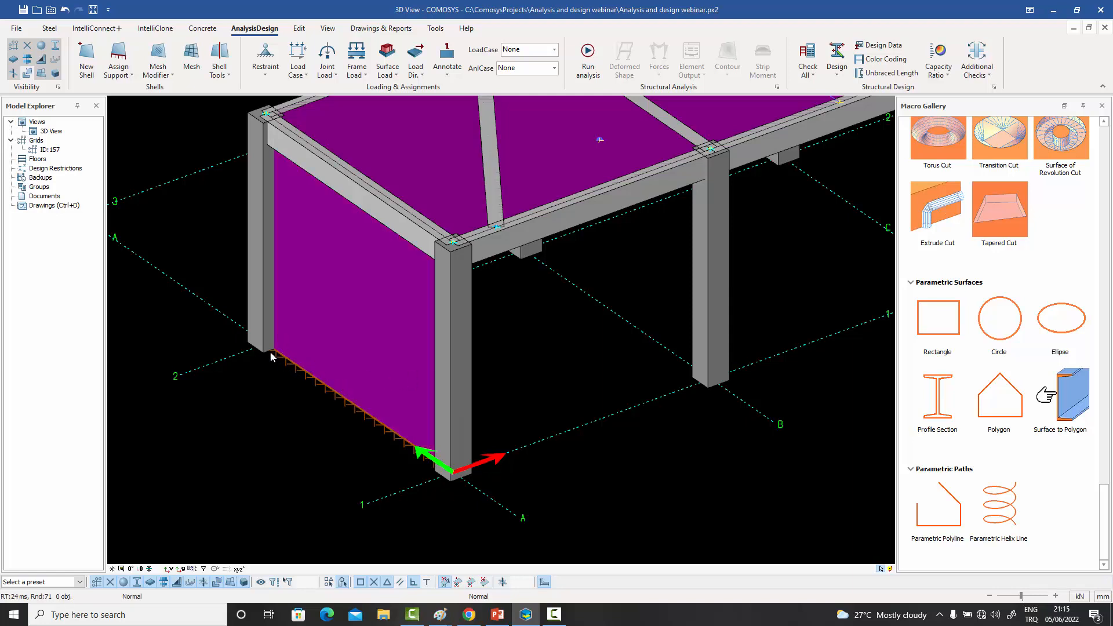
double_click(342, 401)
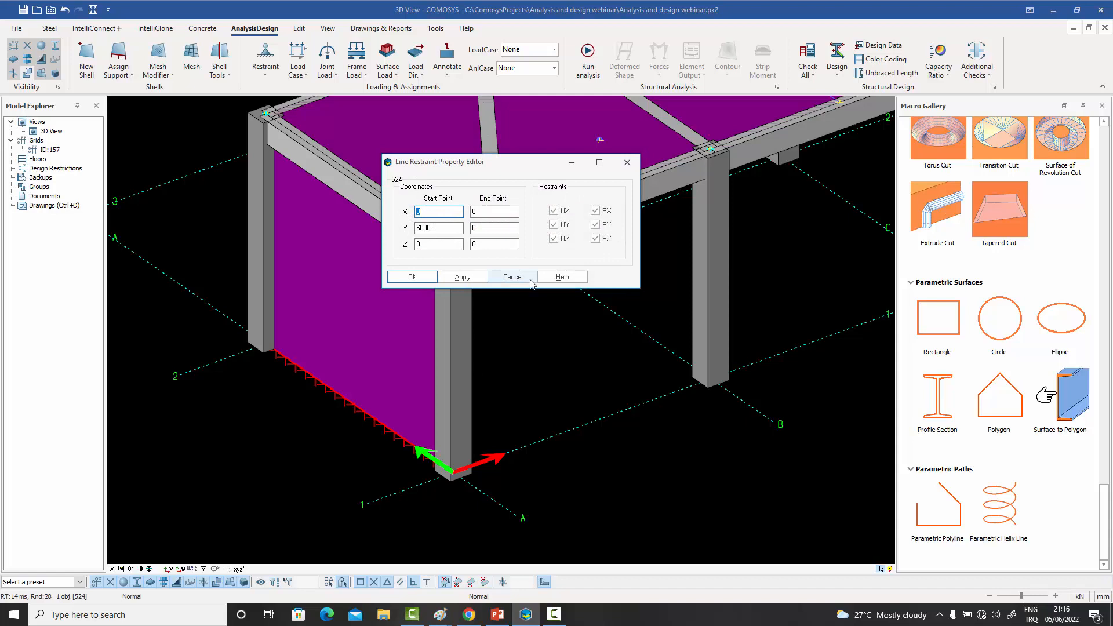
key(Escape)
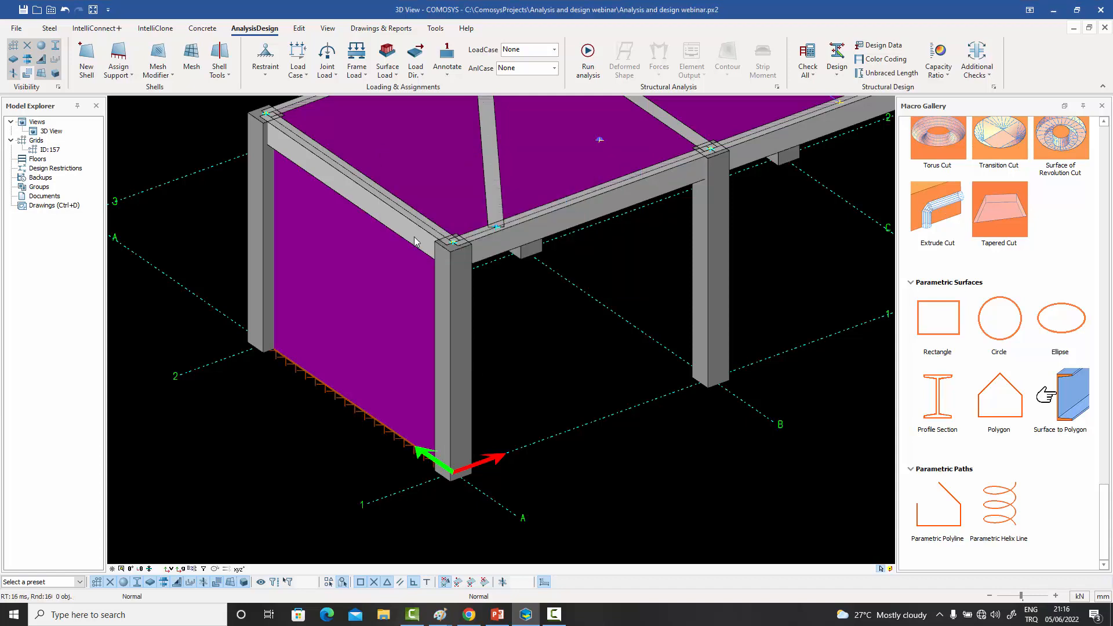
click(128, 73)
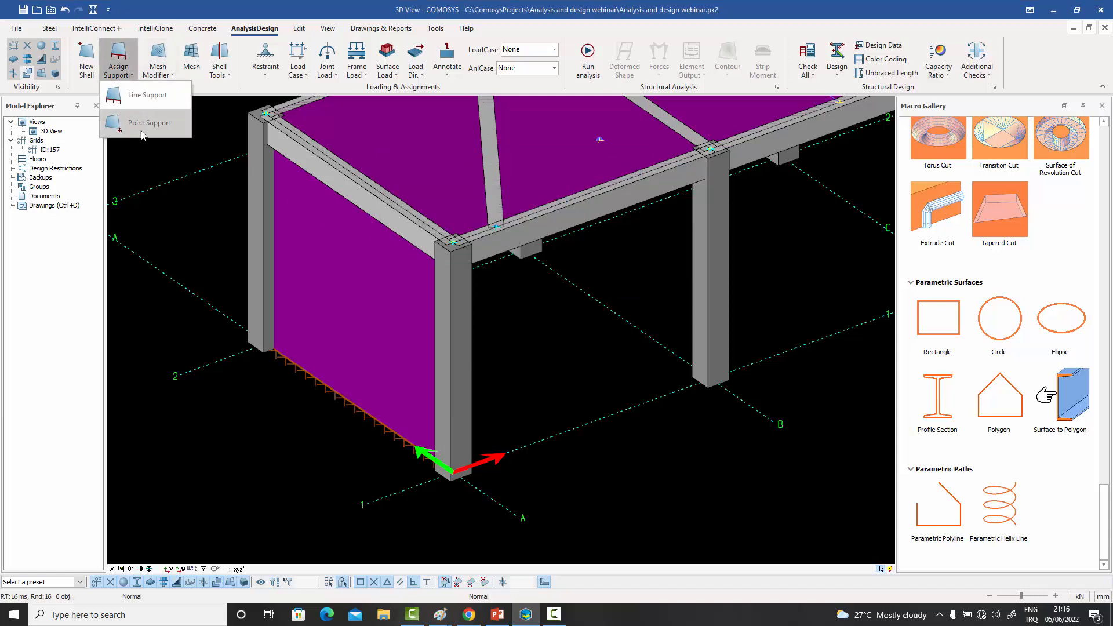
click(161, 202)
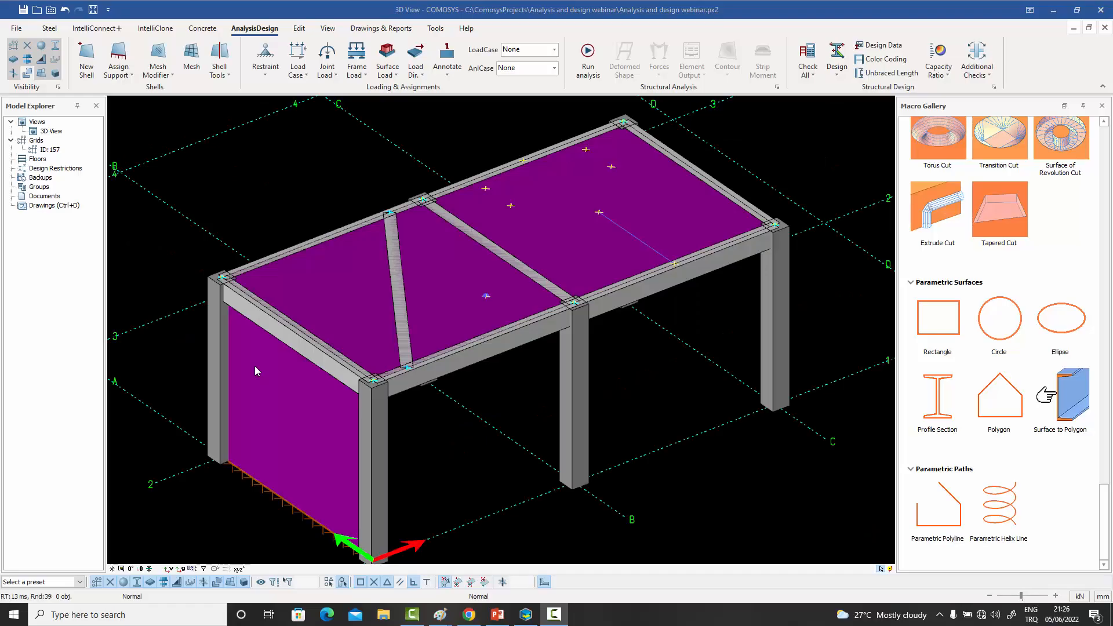
click(352, 300)
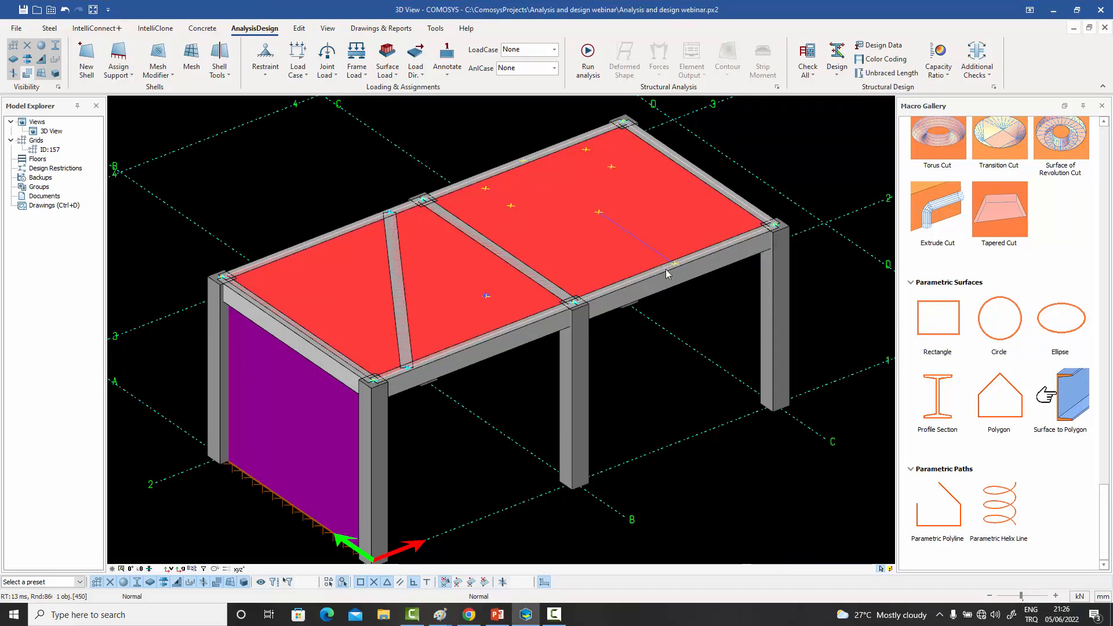
click(471, 141)
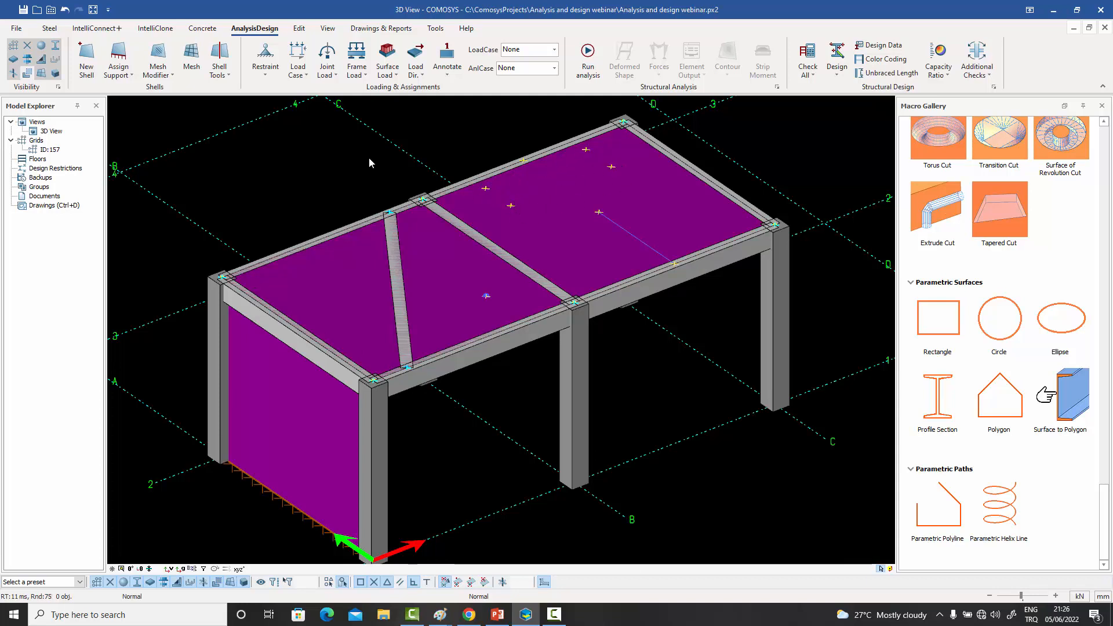
- Create a rectangular supershell region modifier on the roof slab through the four marked points in the bay without the diagonal beam
click(230, 76)
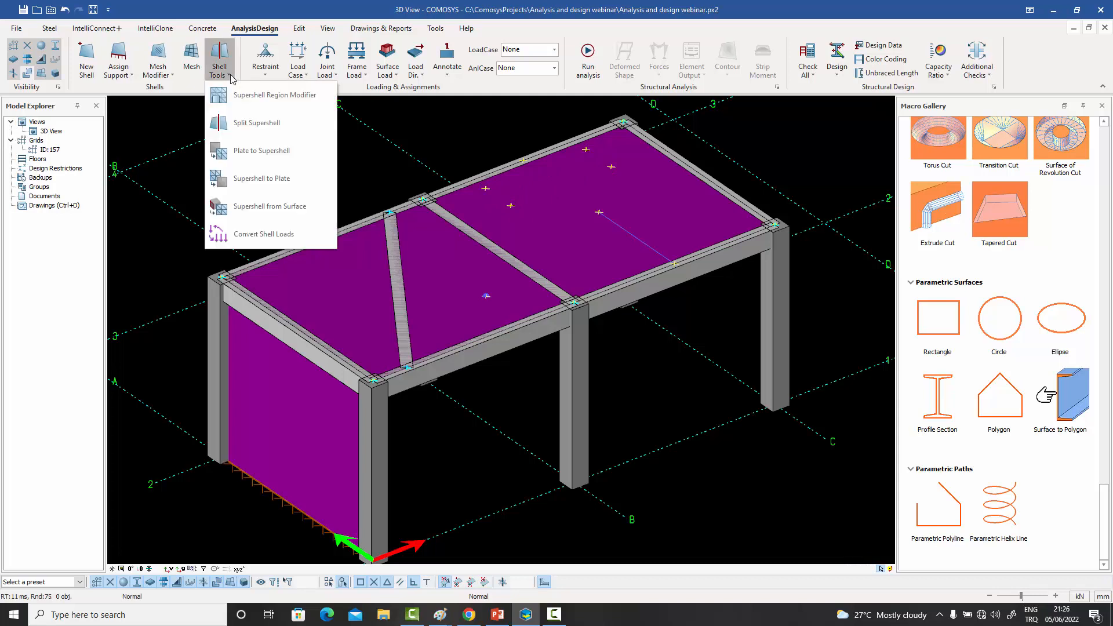
click(281, 99)
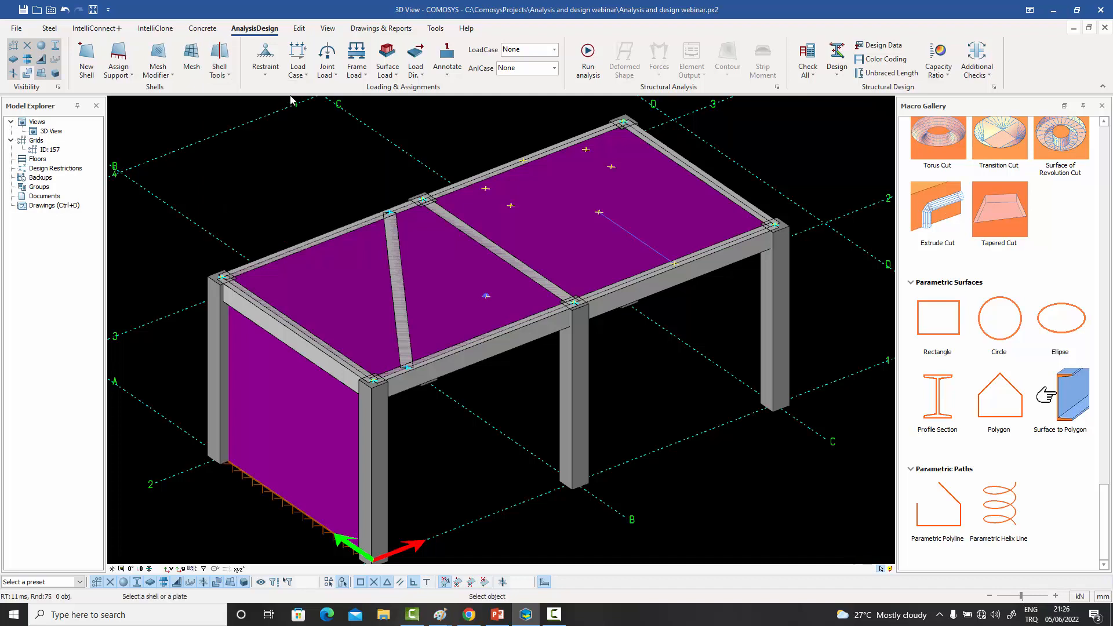
click(555, 241)
right_click(549, 230)
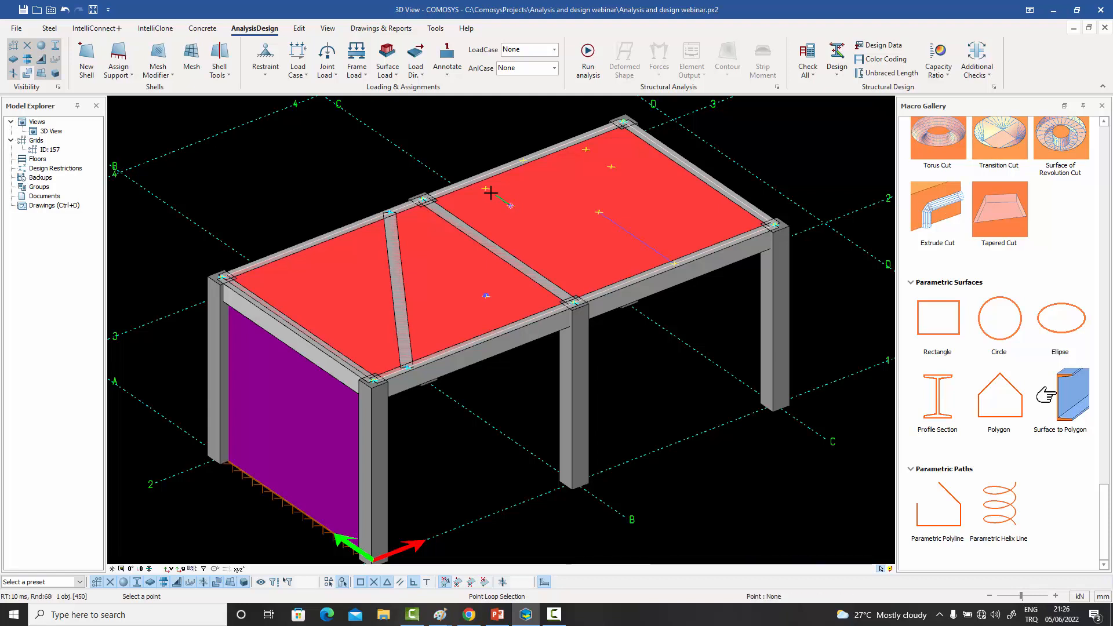
click(589, 148)
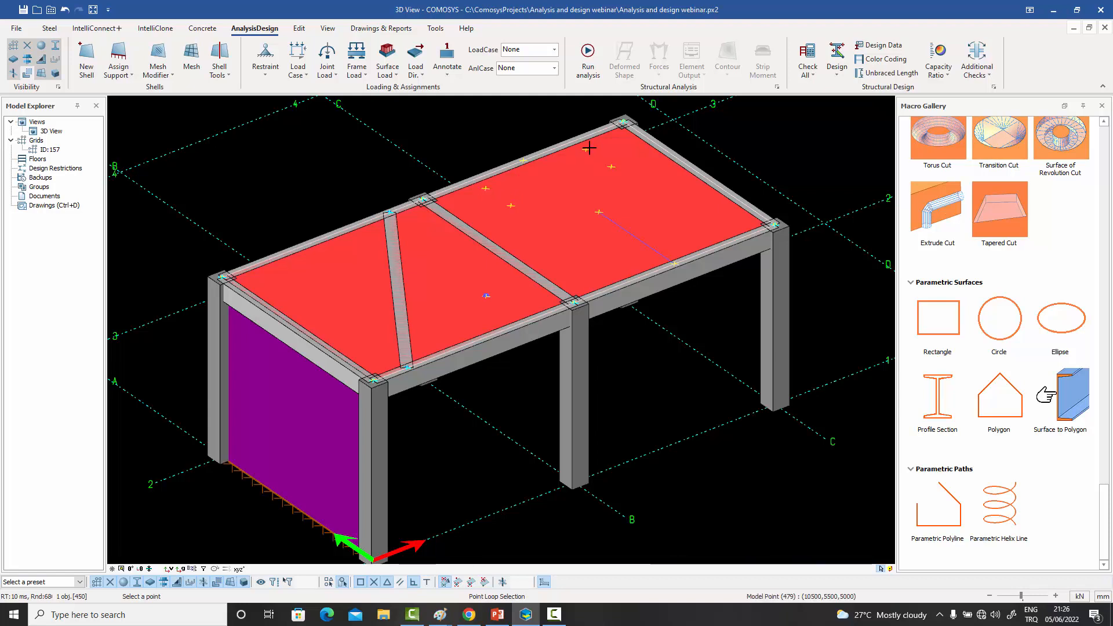
click(613, 169)
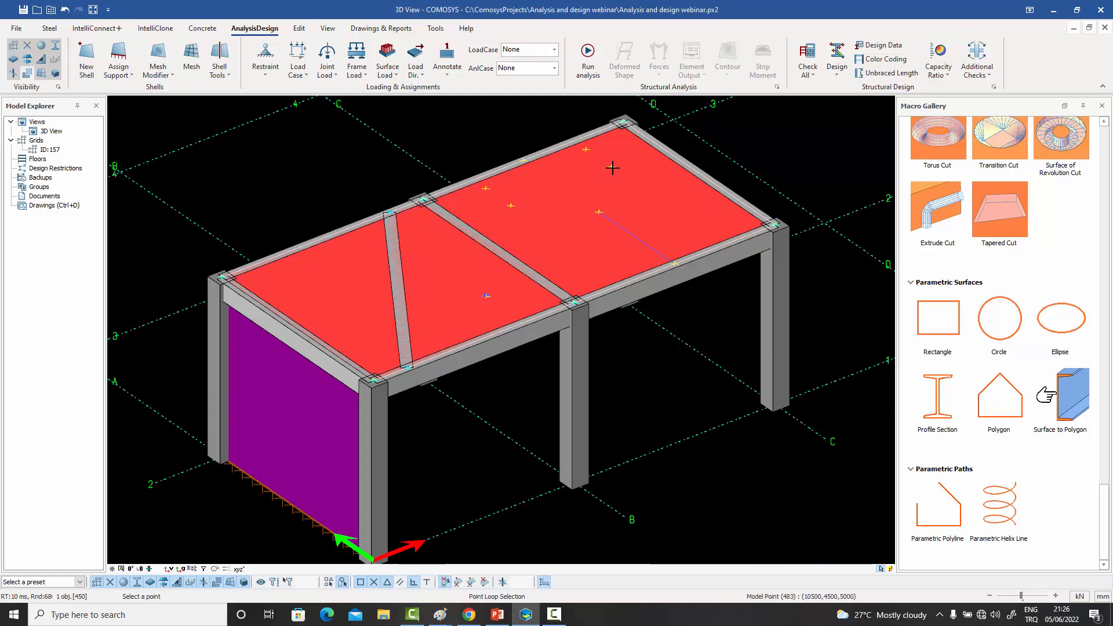
click(510, 205)
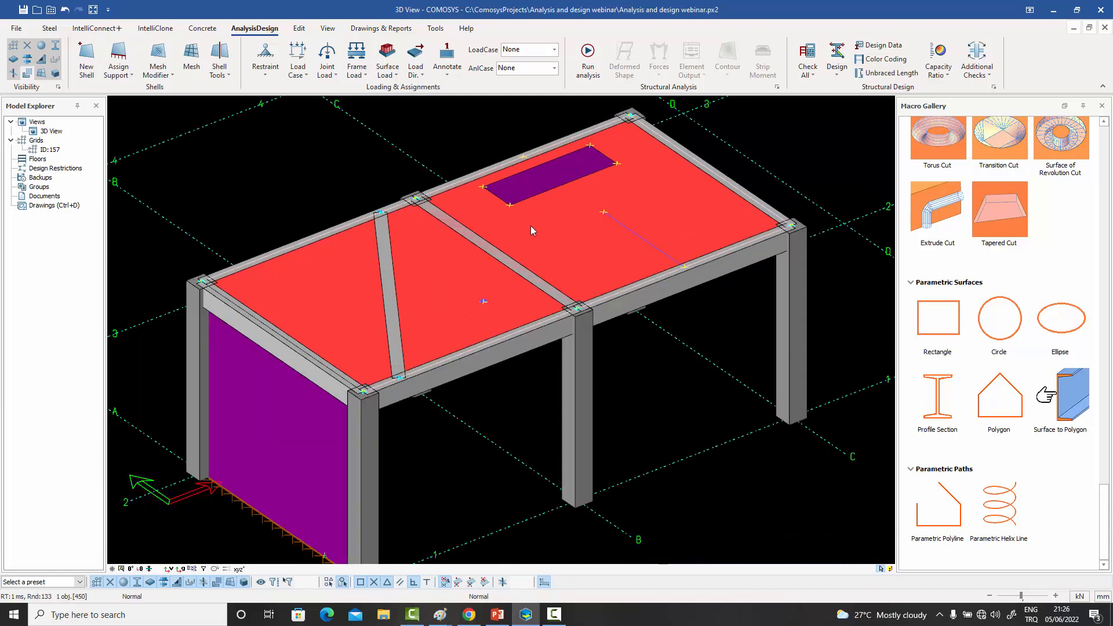
click(475, 120)
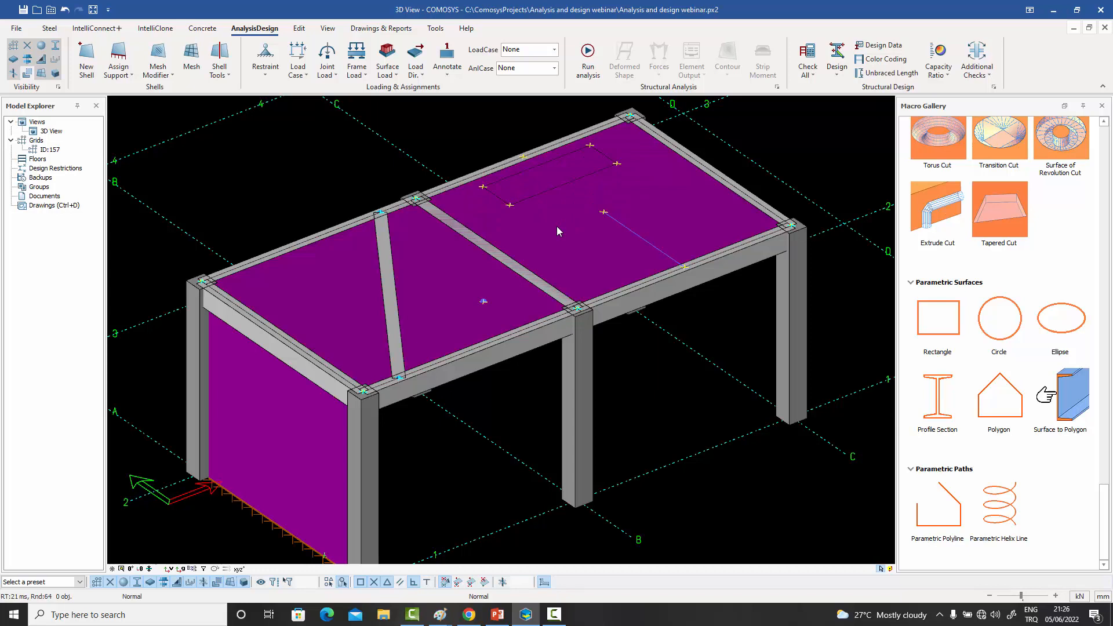
- Hide the rectangular region shell to examine the slab opening beneath it, and show all objects again
click(544, 177)
right_click(543, 176)
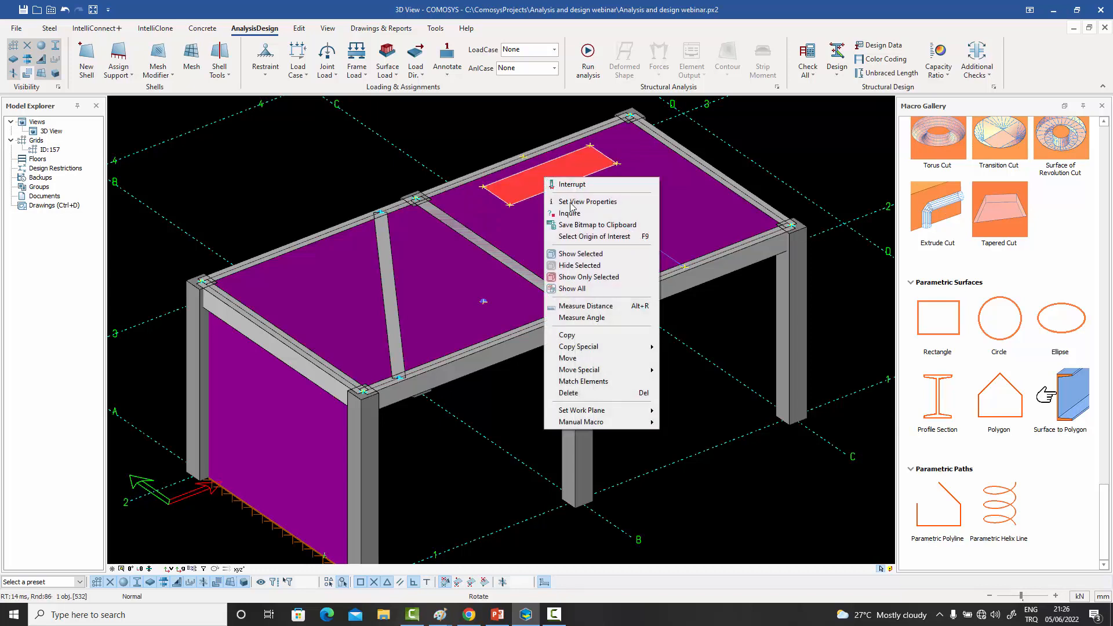
click(582, 257)
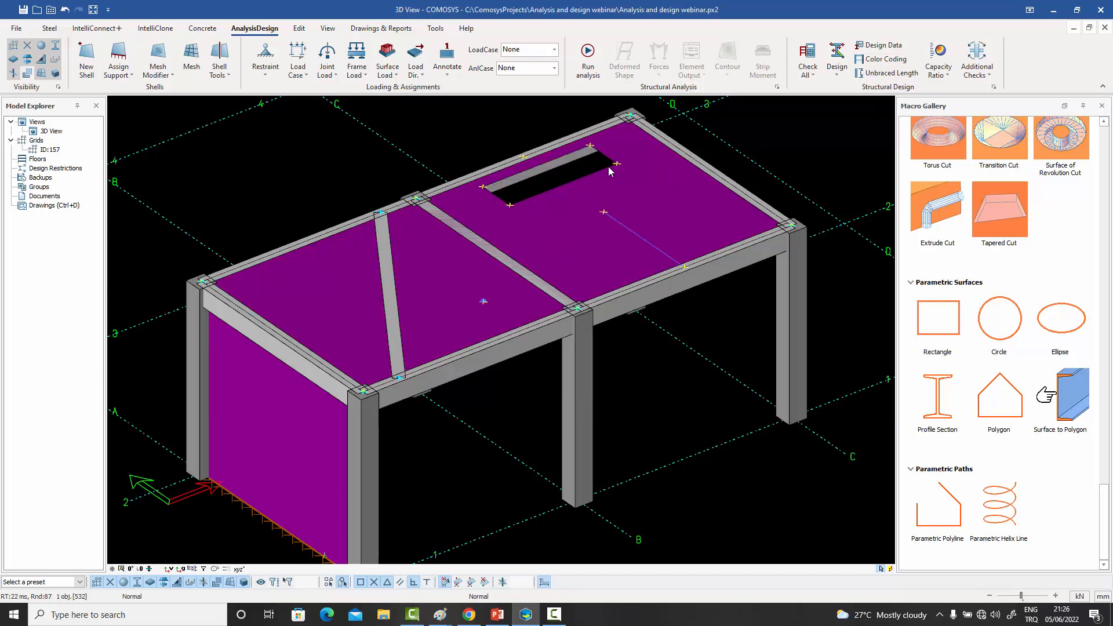
right_click(457, 136)
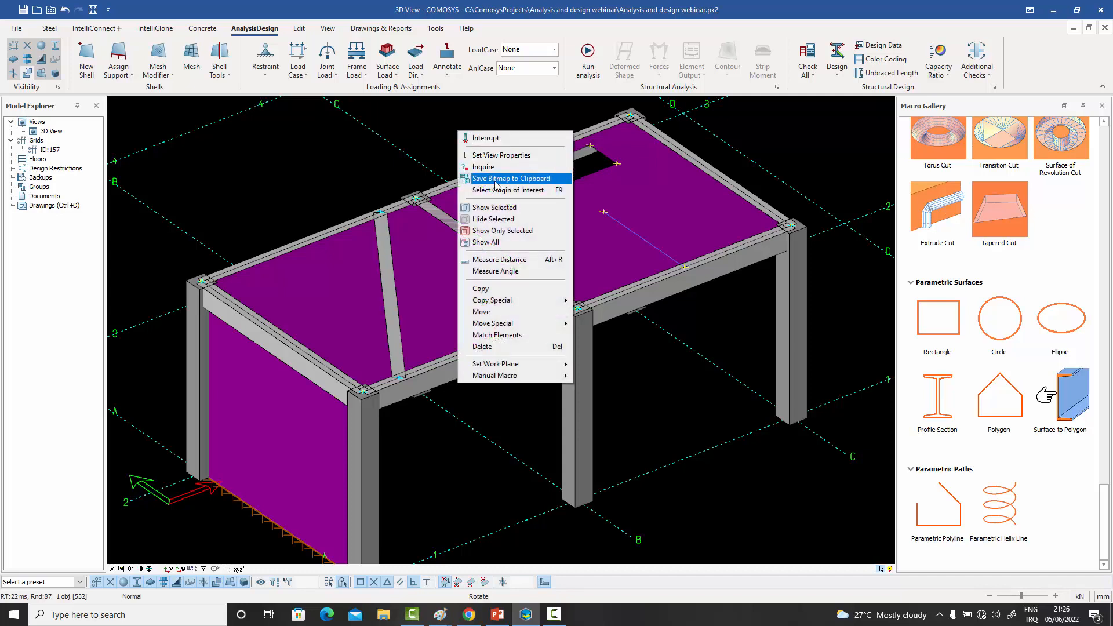
click(521, 249)
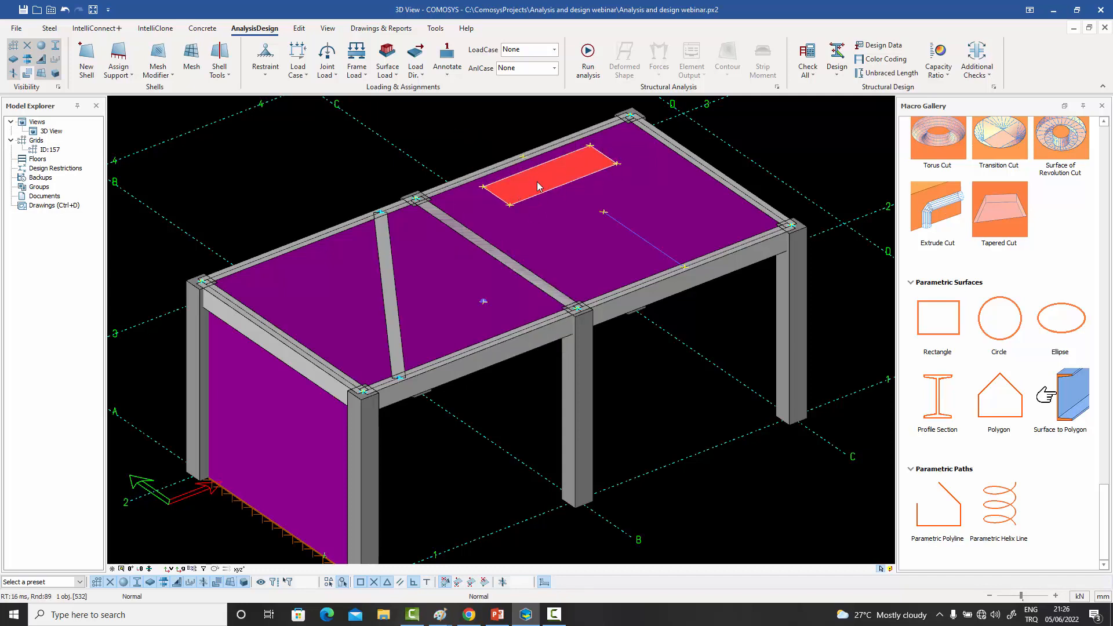
- Review the general super shell properties of the rectangular region and close them
double_click(537, 186)
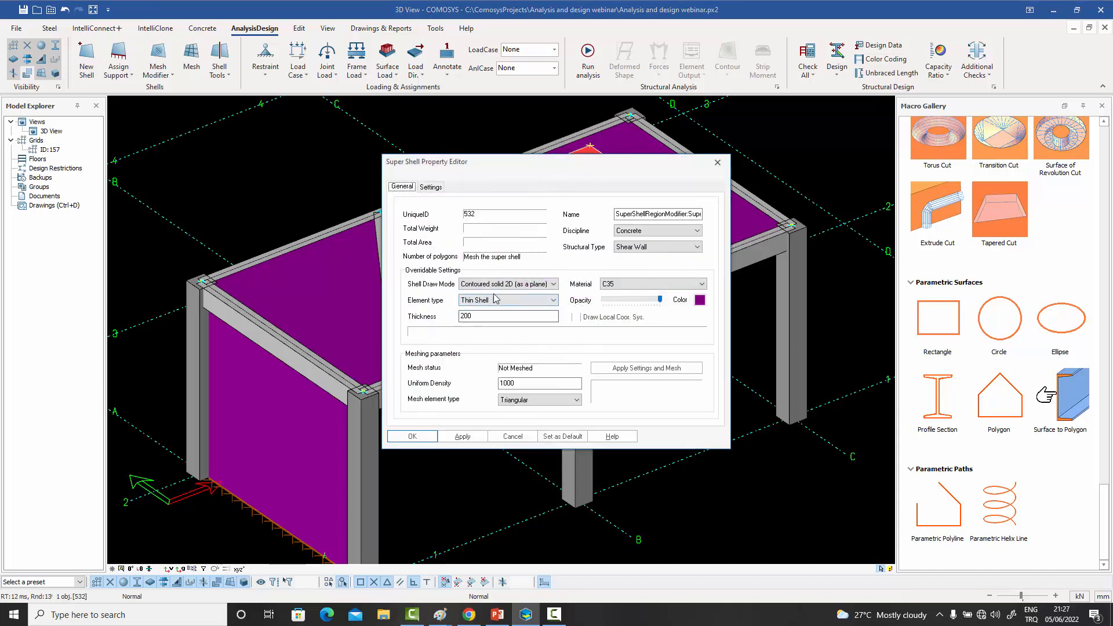
click(718, 162)
click(503, 114)
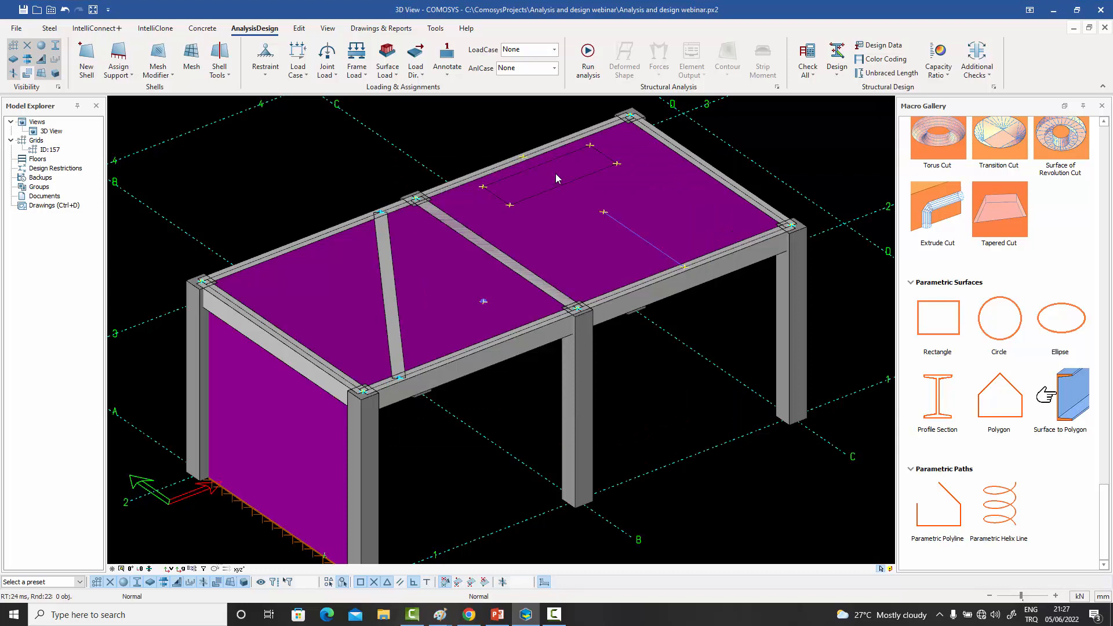
- Review the region modifier's slab restraint, thickness, soil spring and load case settings, and close them
double_click(555, 173)
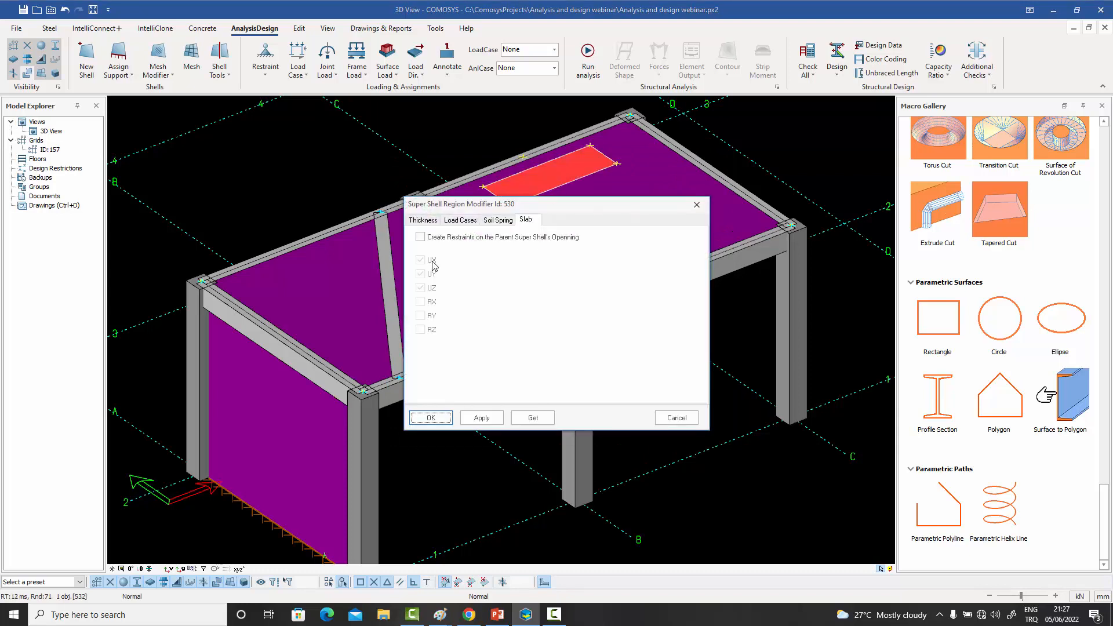
click(431, 224)
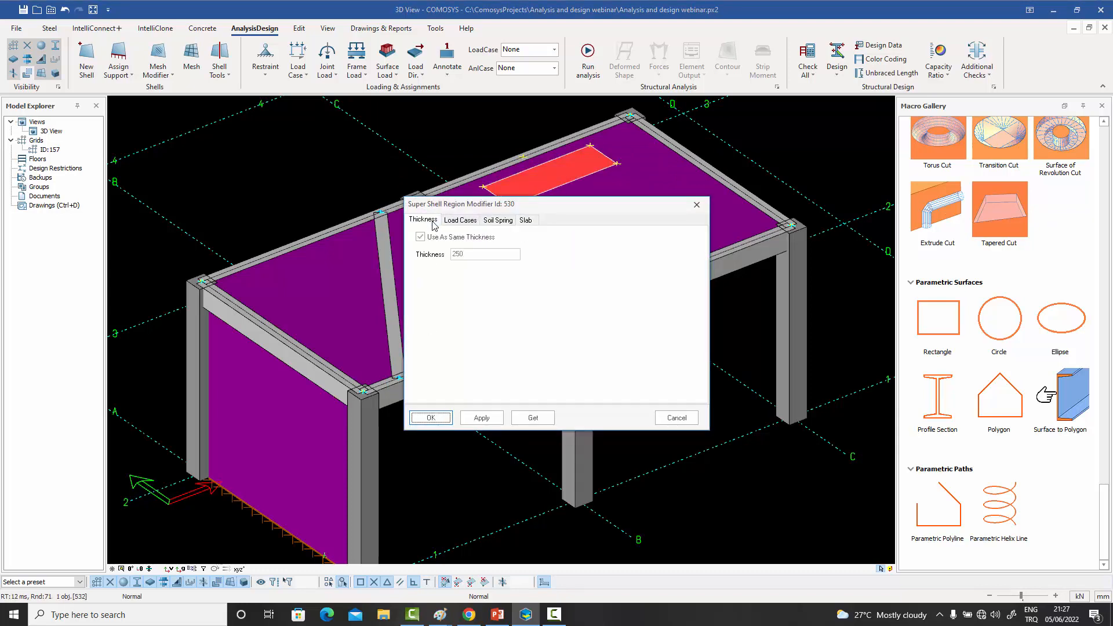
click(498, 224)
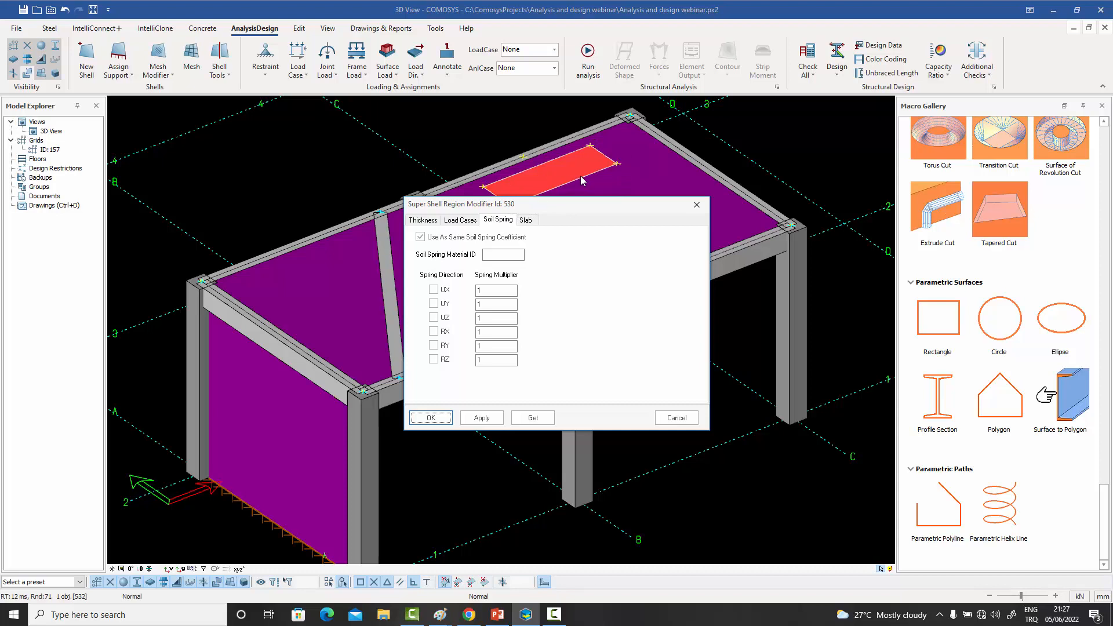
click(463, 224)
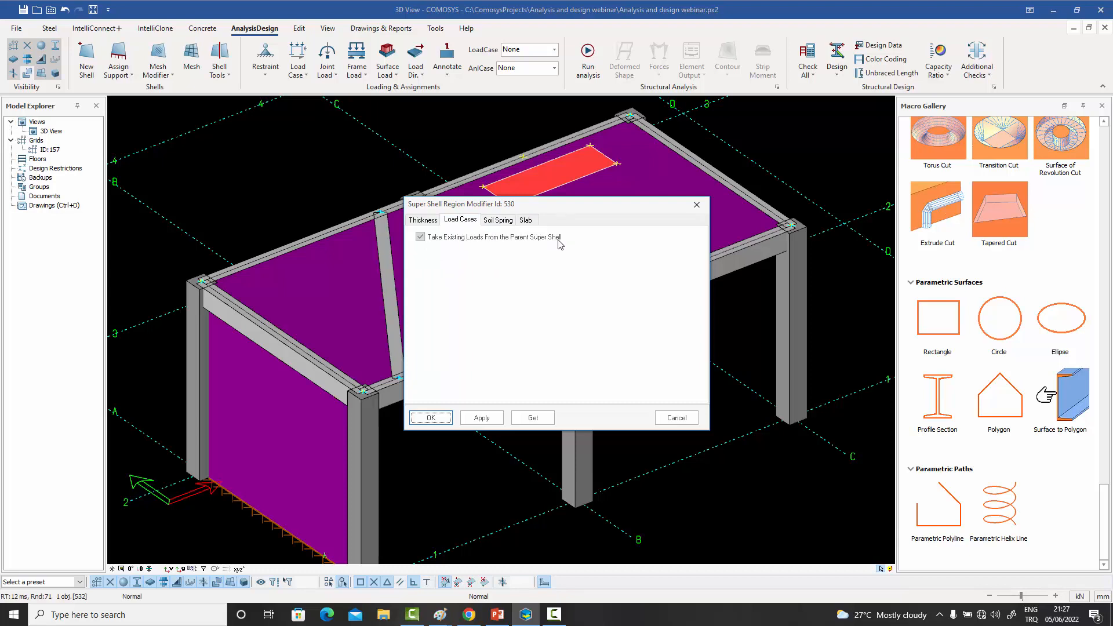
click(696, 205)
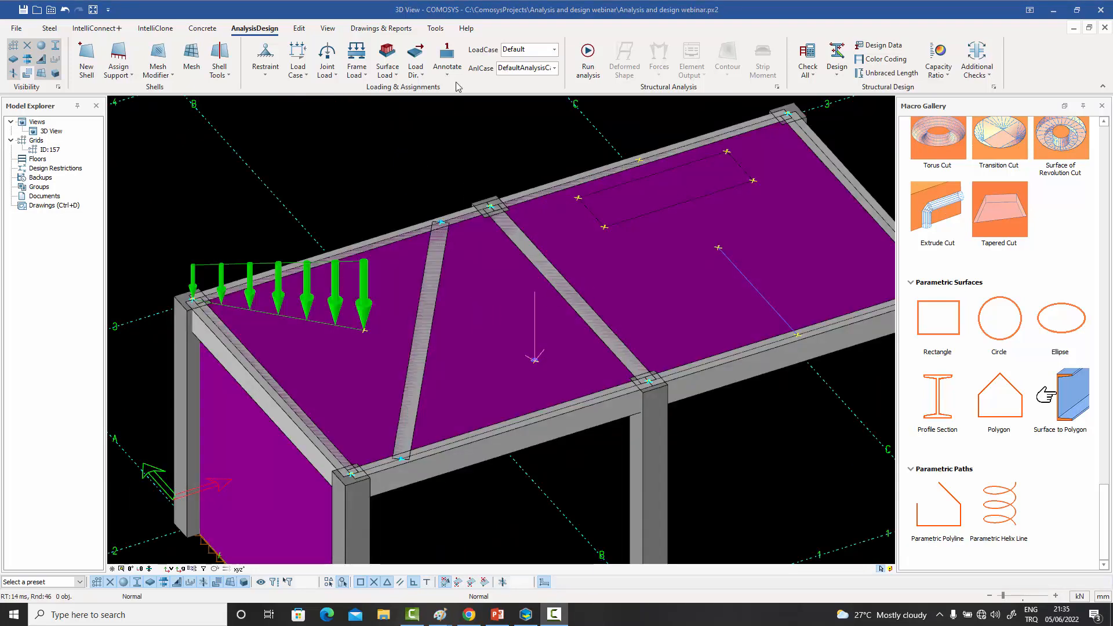
click(399, 75)
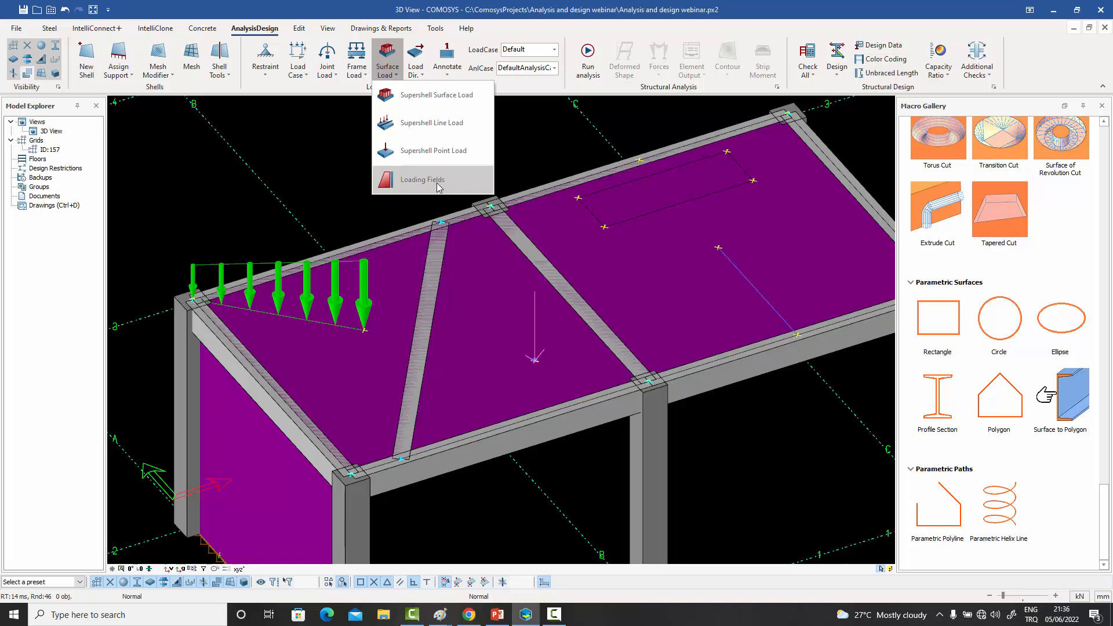
click(304, 167)
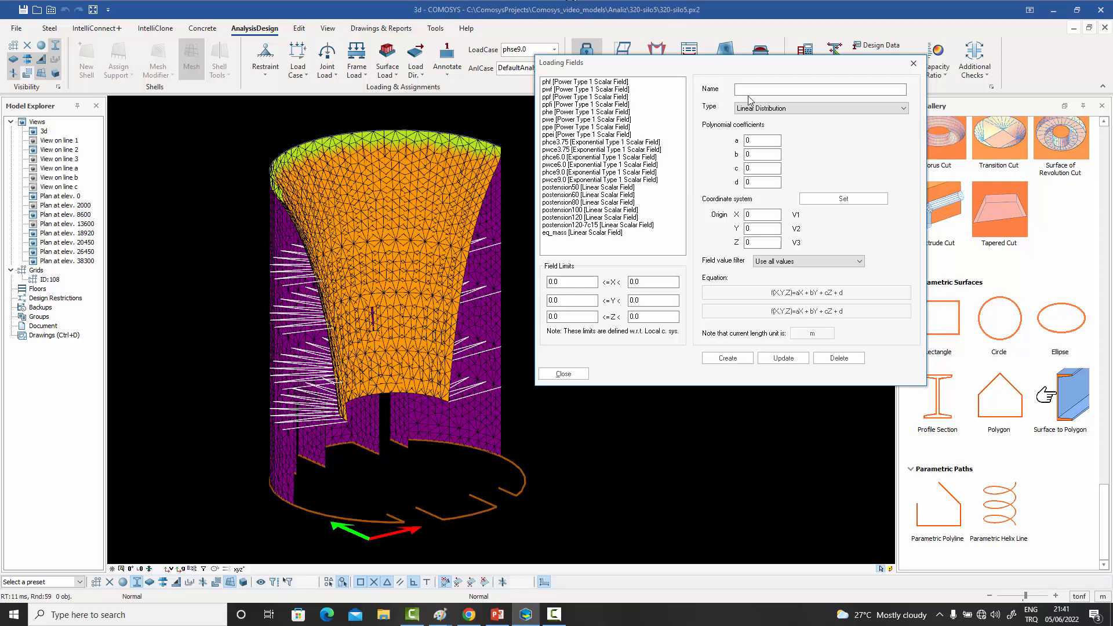
- Compare the loading field equations for the Linear, Quadratic, Exponential (Type 1) and Exponential (Type 2) distributions
click(785, 113)
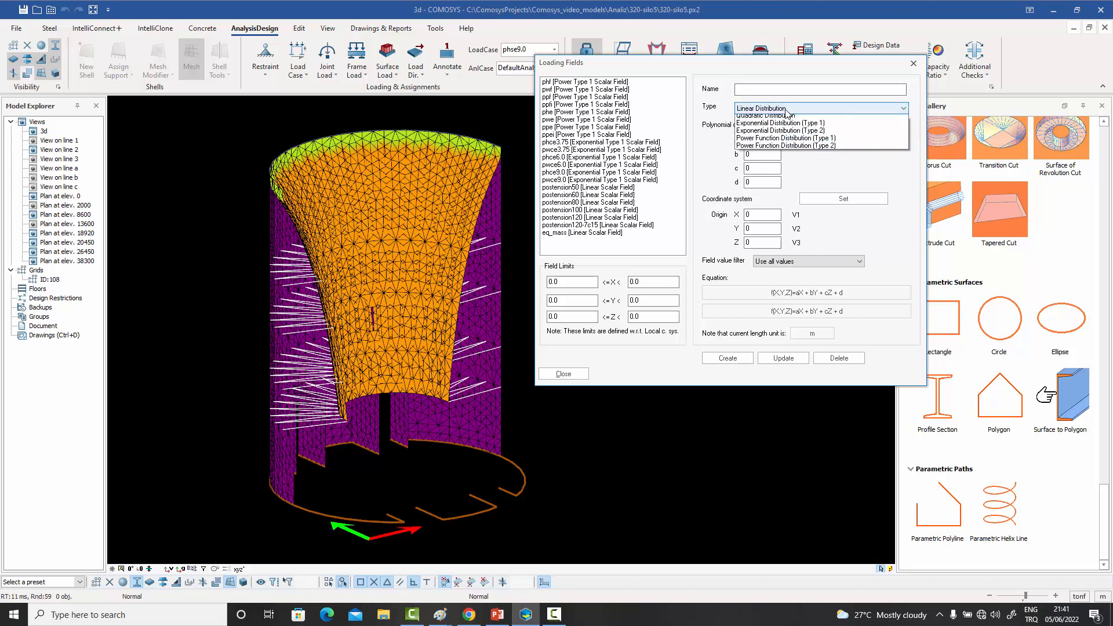
click(772, 118)
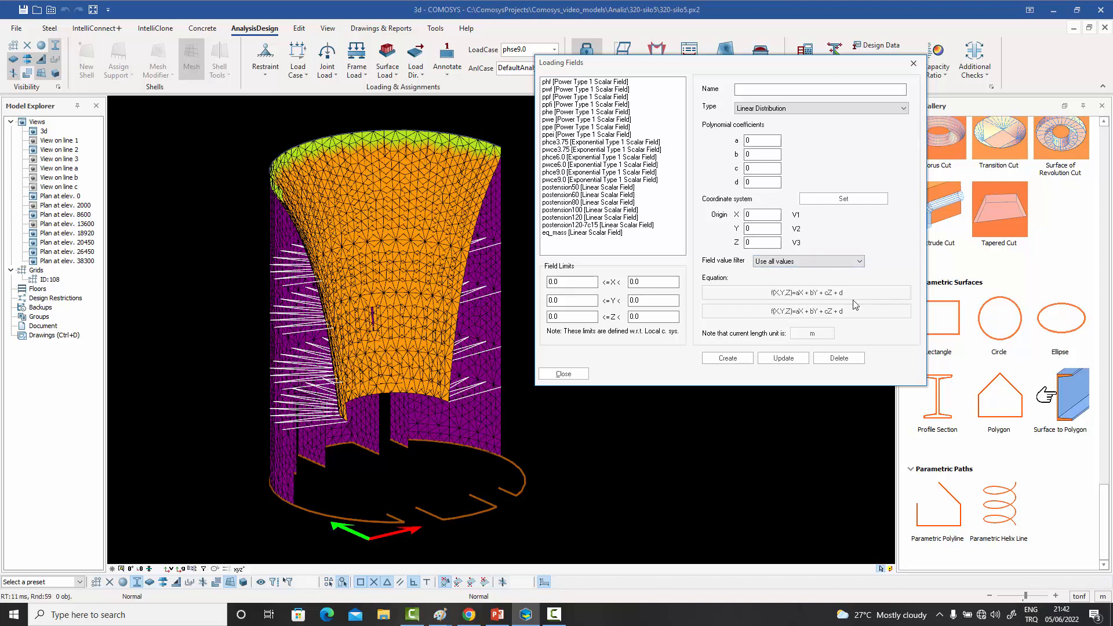
click(793, 110)
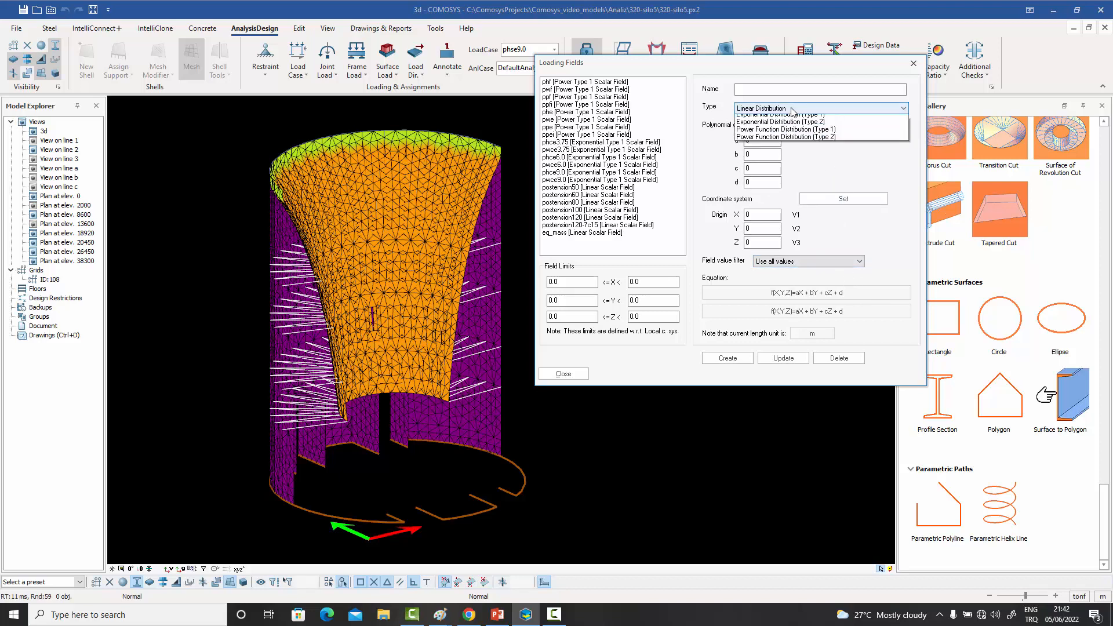
click(783, 126)
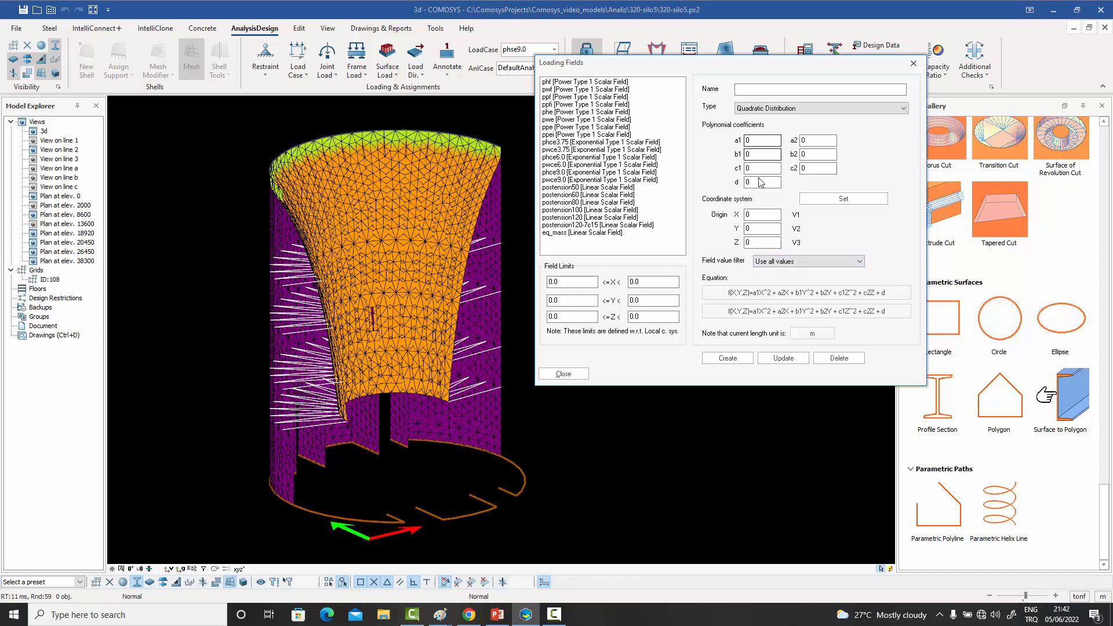
click(796, 108)
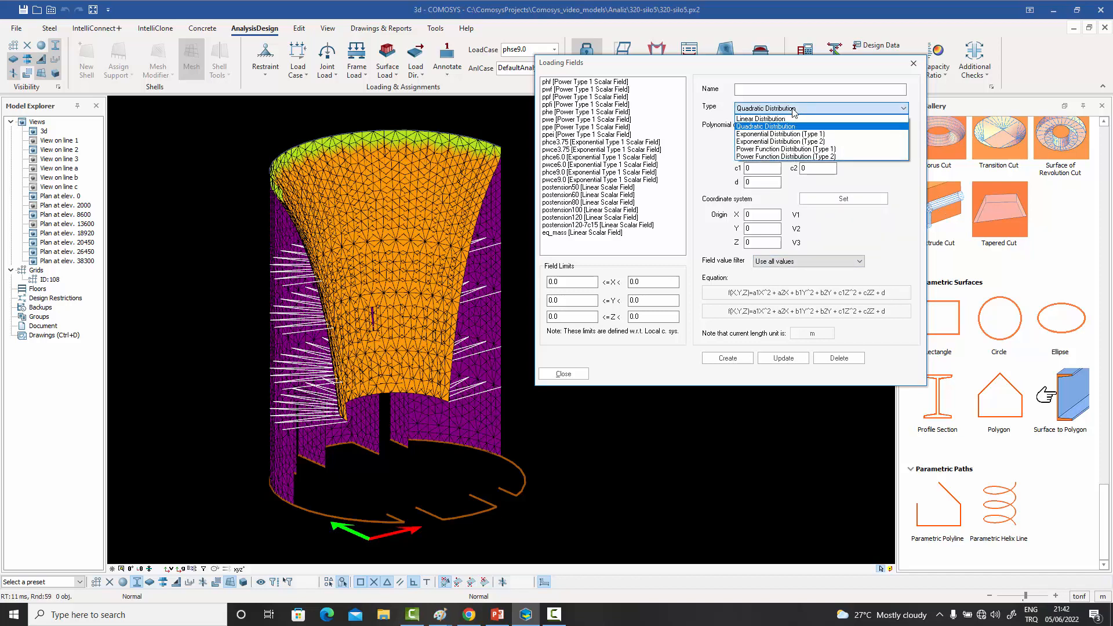
click(792, 134)
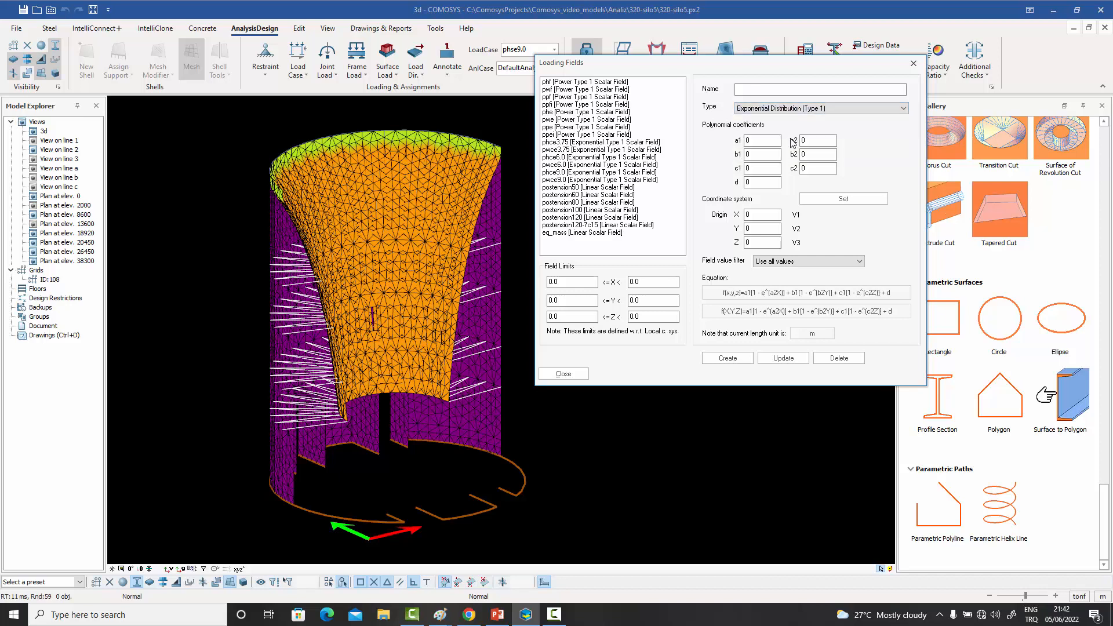
click(770, 109)
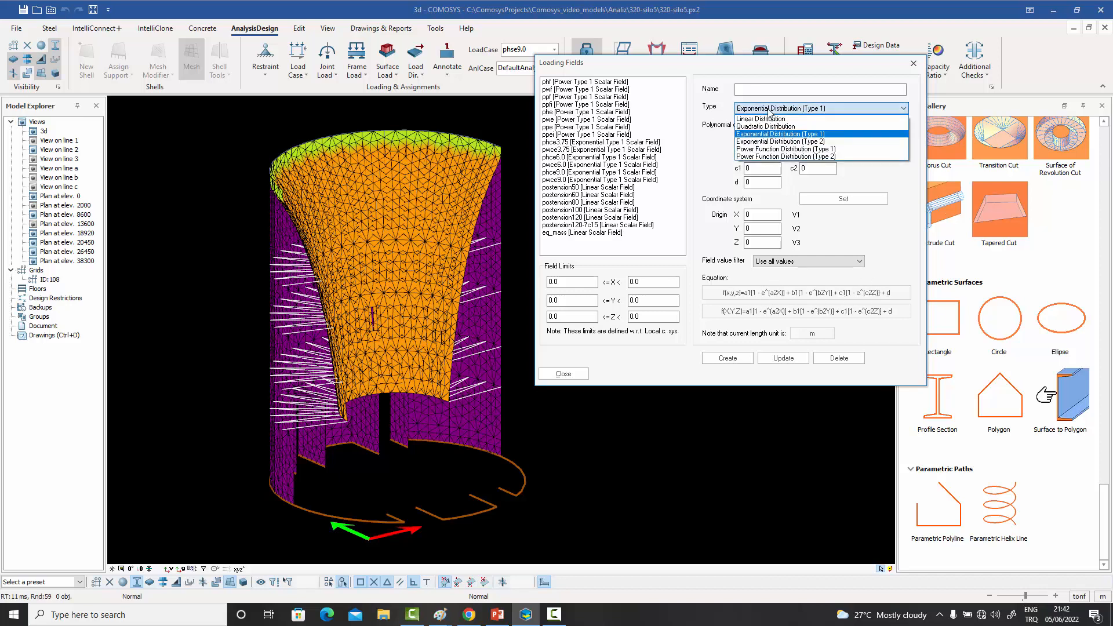
click(767, 142)
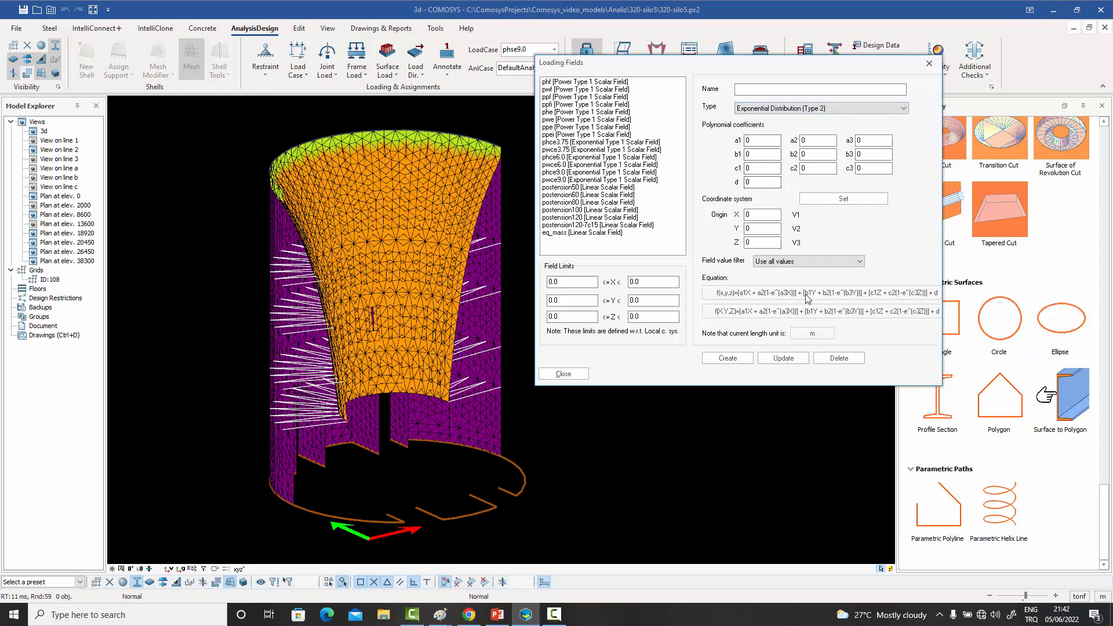
click(803, 109)
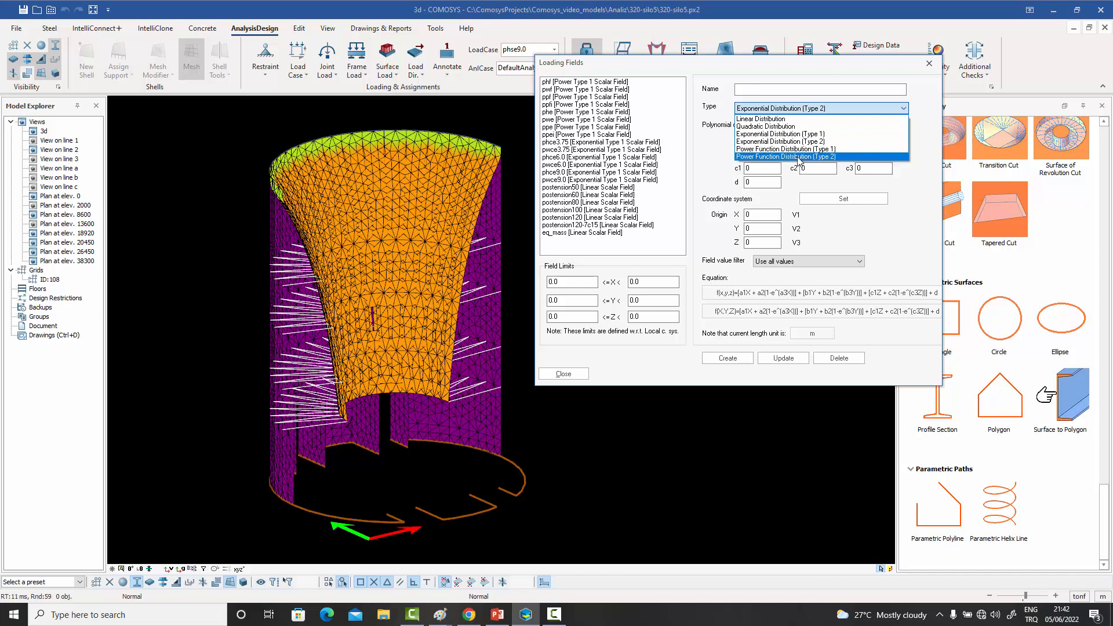
click(861, 229)
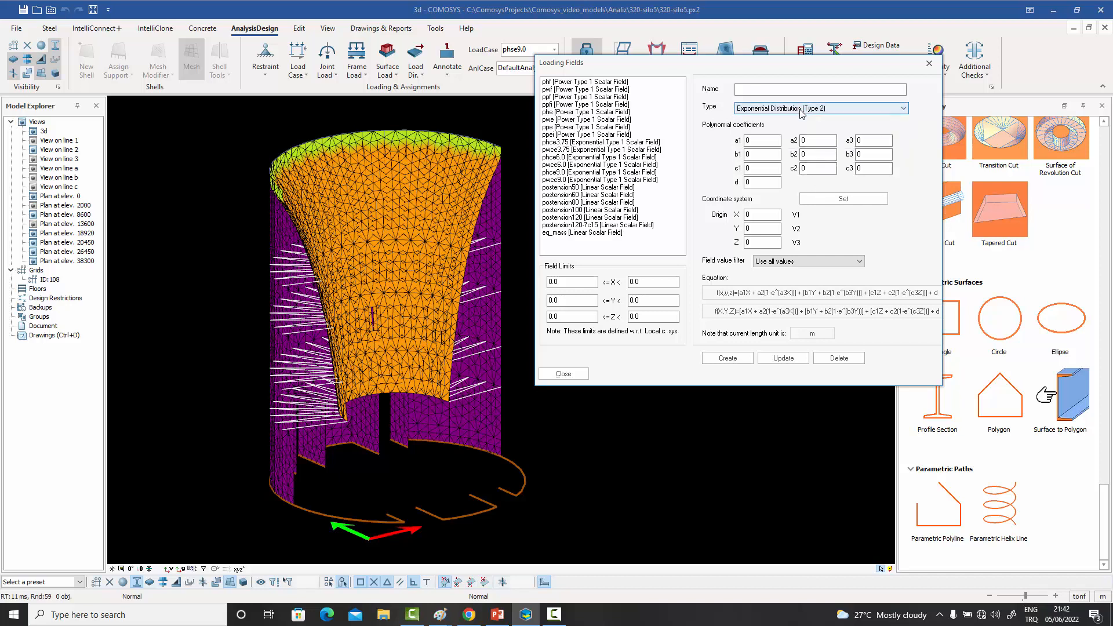
- Check the field value filter options, keep Use all values, and close the loading field definitions
click(802, 264)
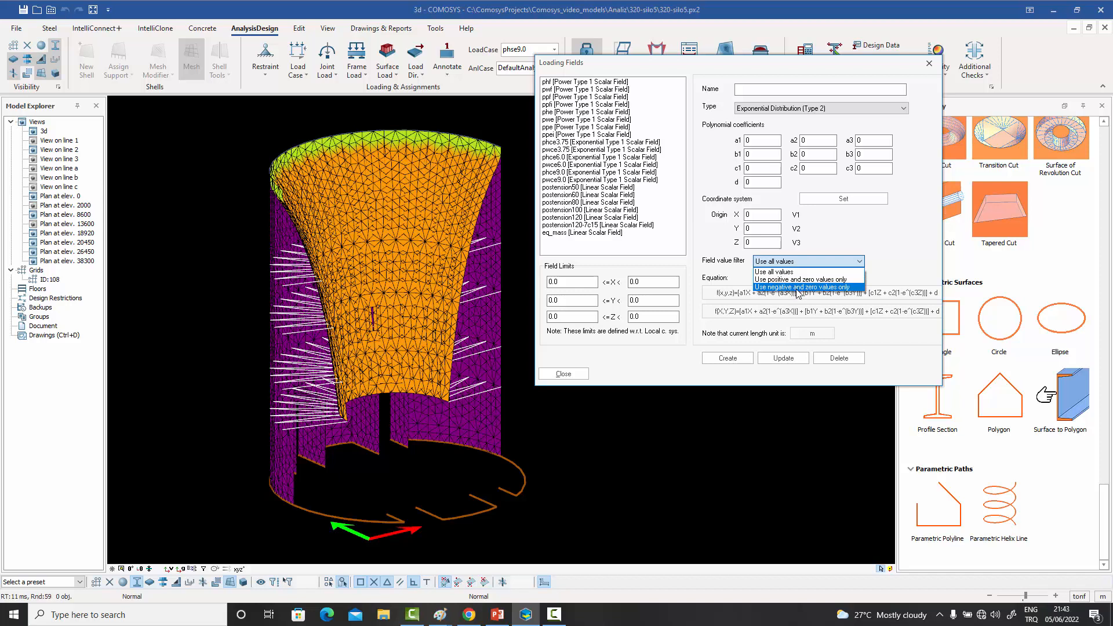
click(805, 272)
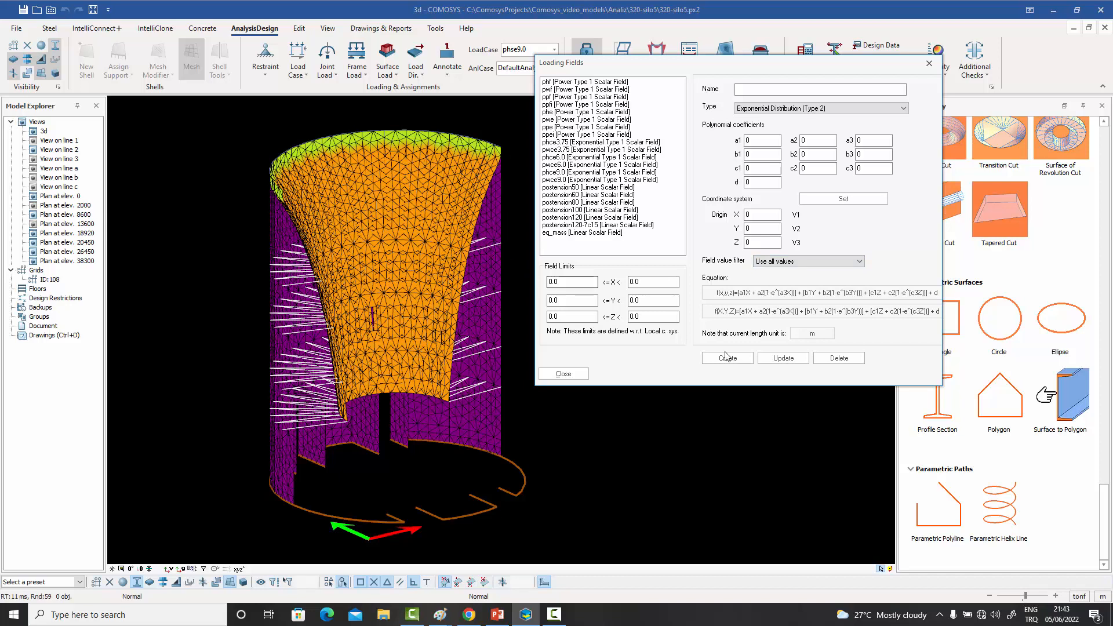
click(564, 373)
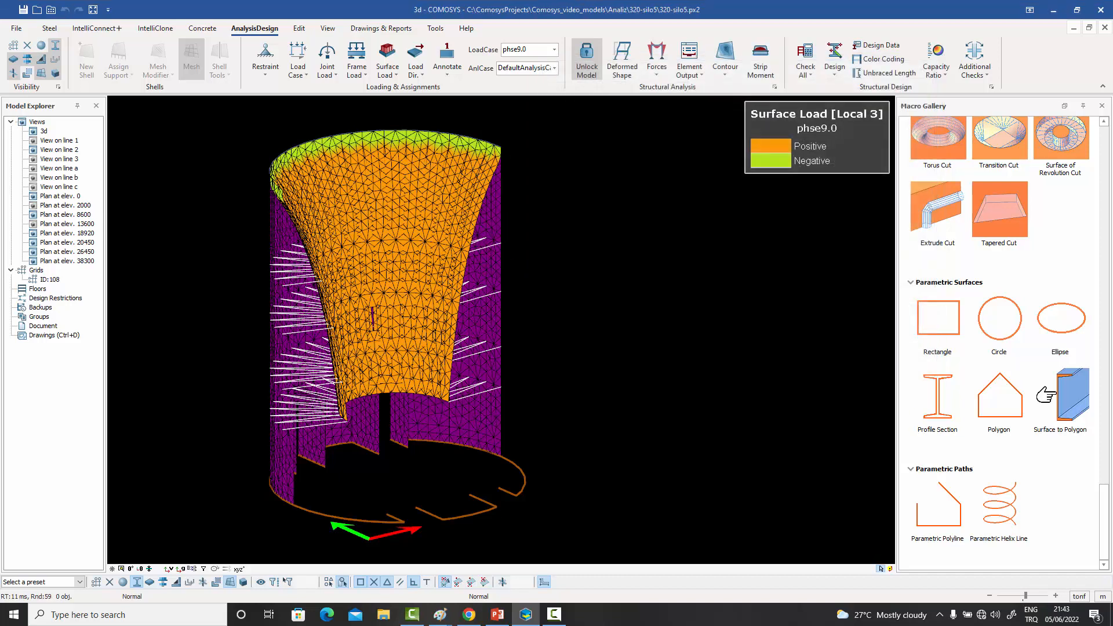
- Inspect the phse9.0 surface load distribution on the silo's inner shell from different angles
click(500, 233)
middle_drag(499, 233, 458, 159)
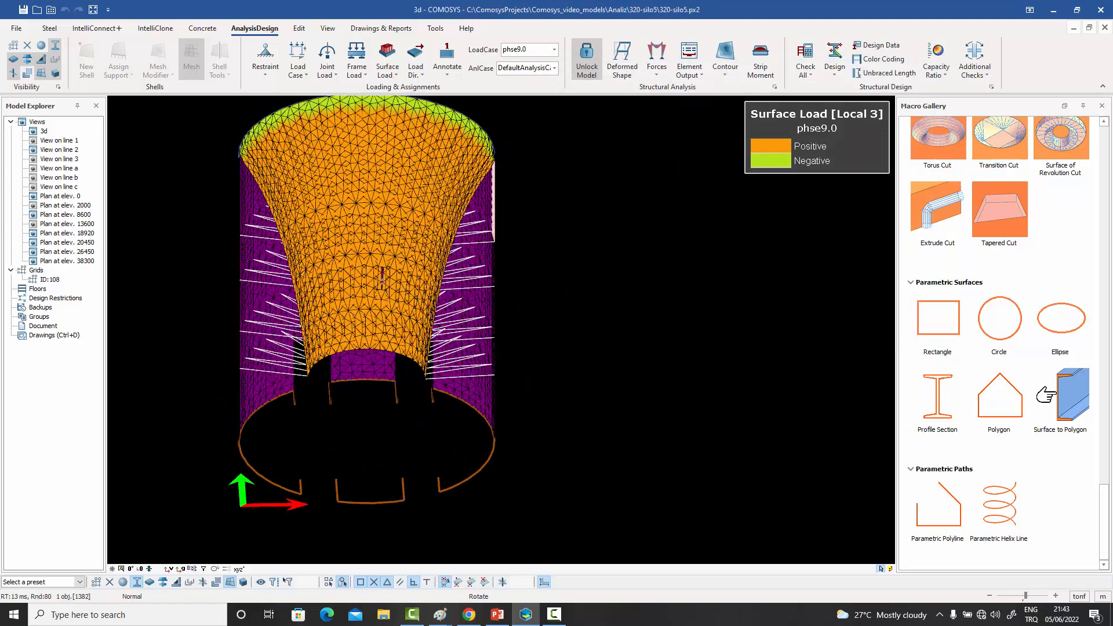
middle_drag(420, 283, 497, 207)
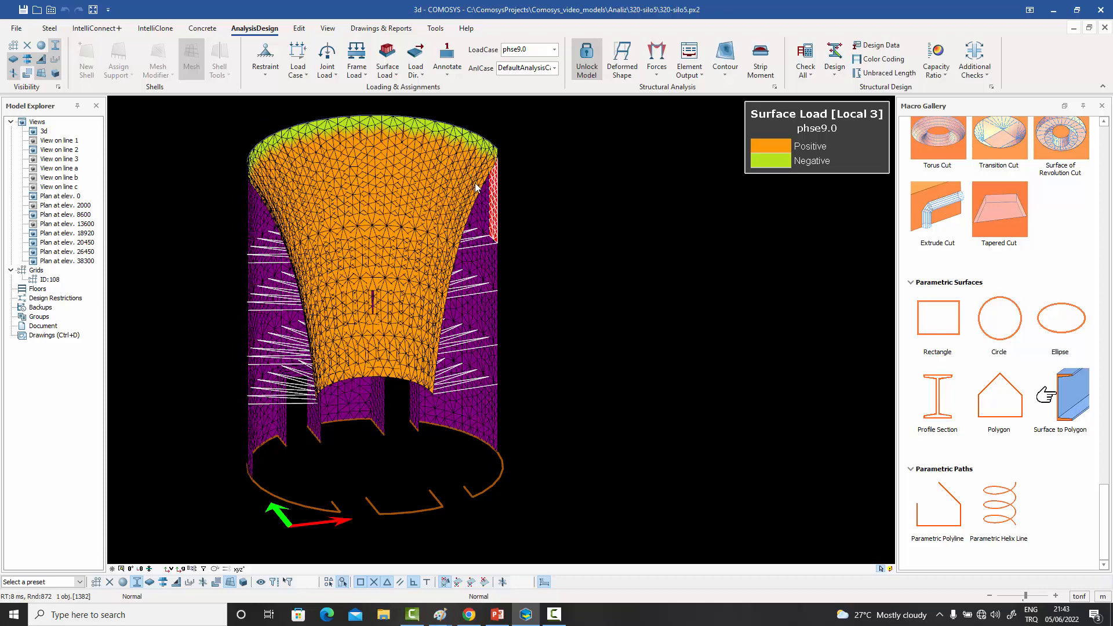
- Select individual shells on the silo's outer wall to examine where they meet the variable surface load on the inner shell
middle_drag(477, 188, 531, 210)
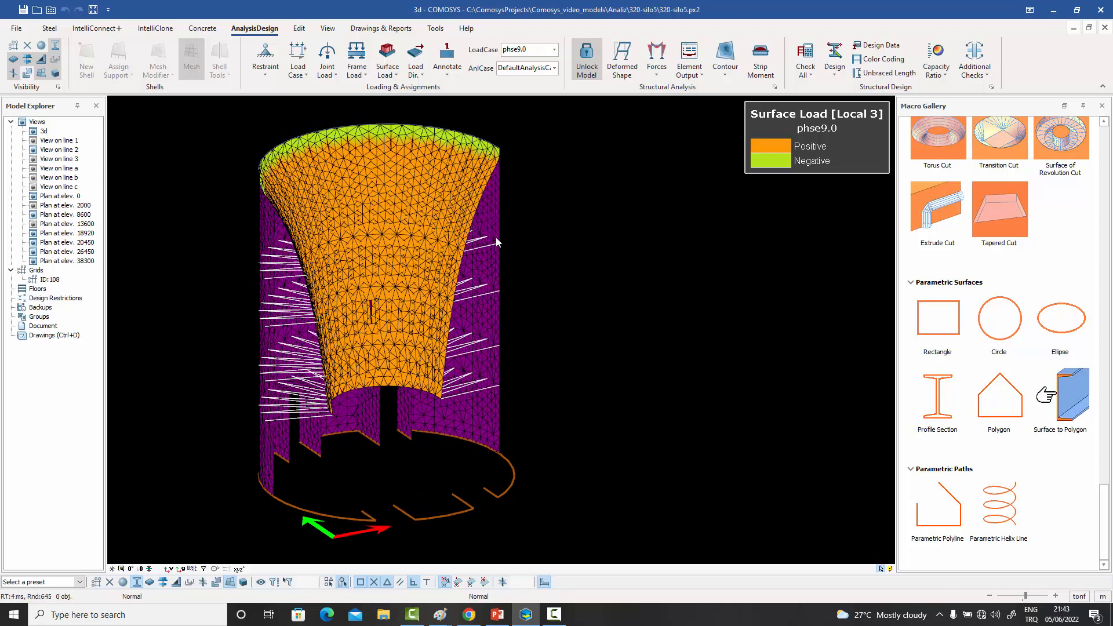
click(491, 304)
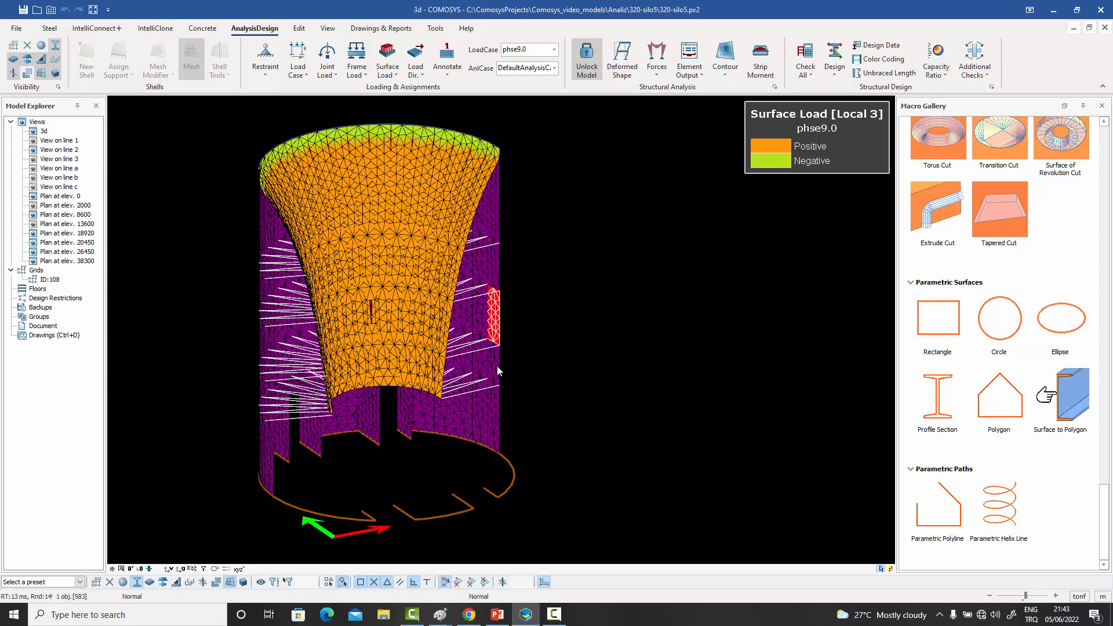
click(495, 362)
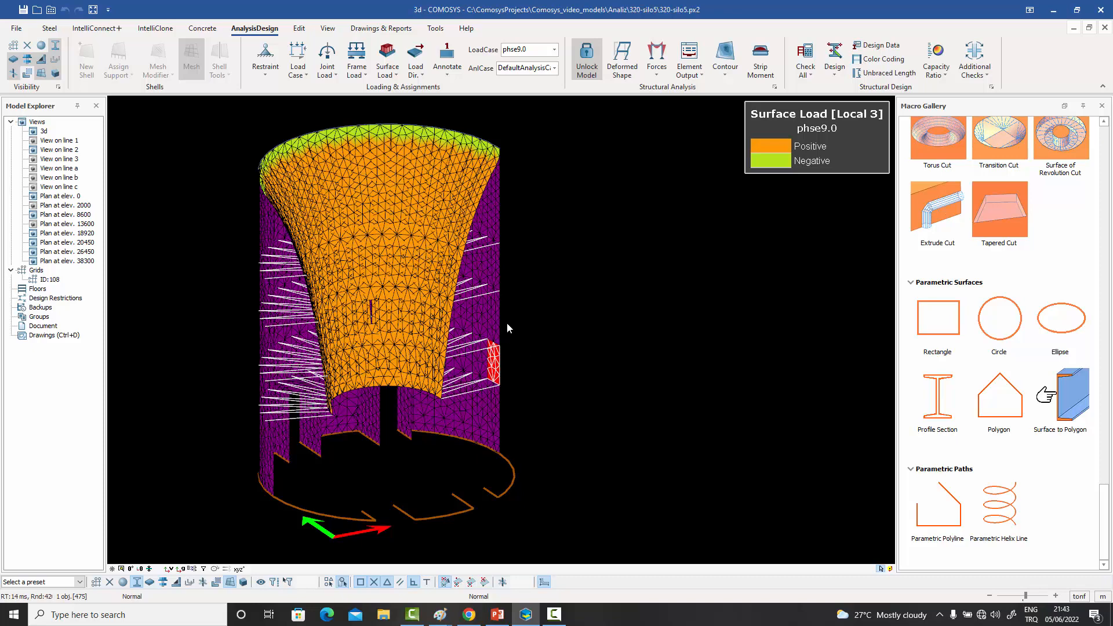
mouse_move(519, 275)
middle_down()
mouse_move(520, 295)
mouse_move(529, 282)
middle_up()
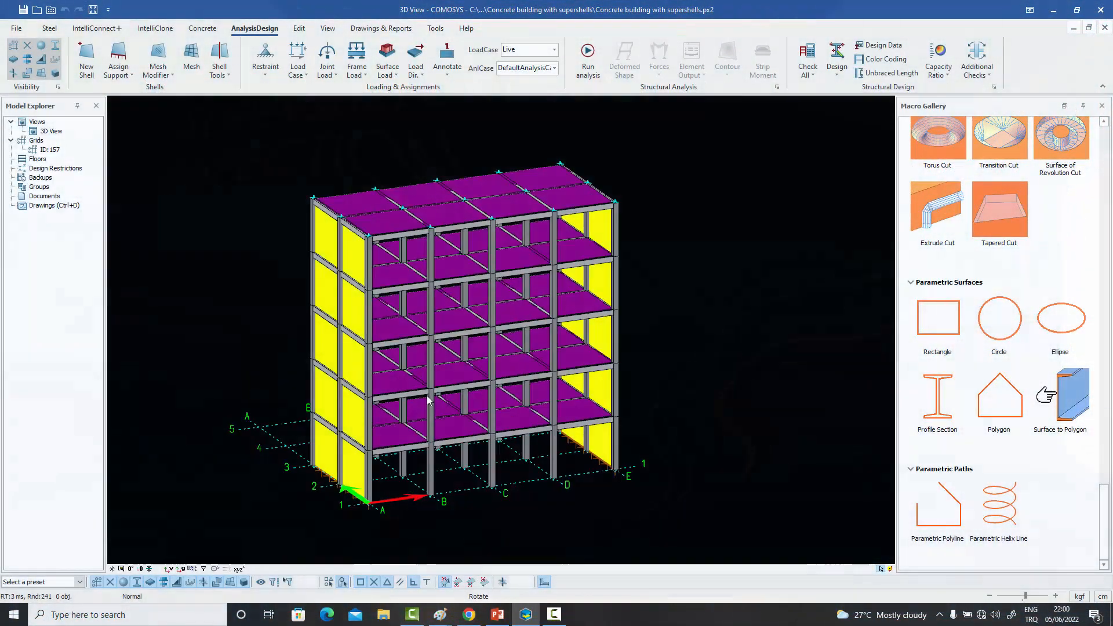
- Highlight the lower three floor slab supershells and the shear wall supershell on line A of the concrete building
middle_drag(427, 395, 416, 460)
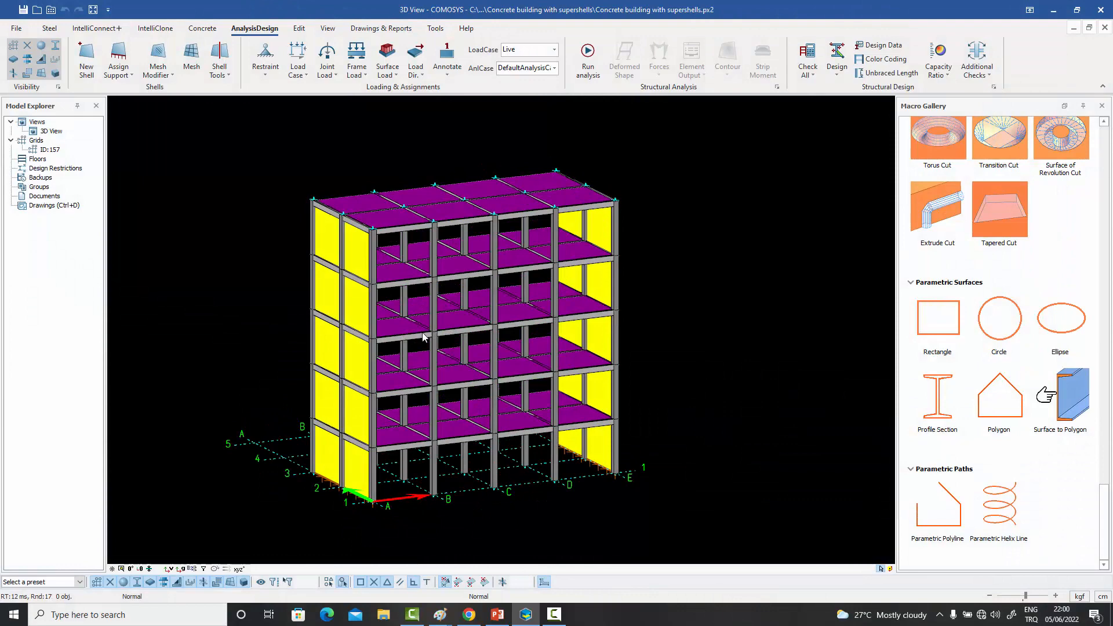
click(408, 440)
scroll(401, 432, up, 3)
scroll(401, 432, down, 2)
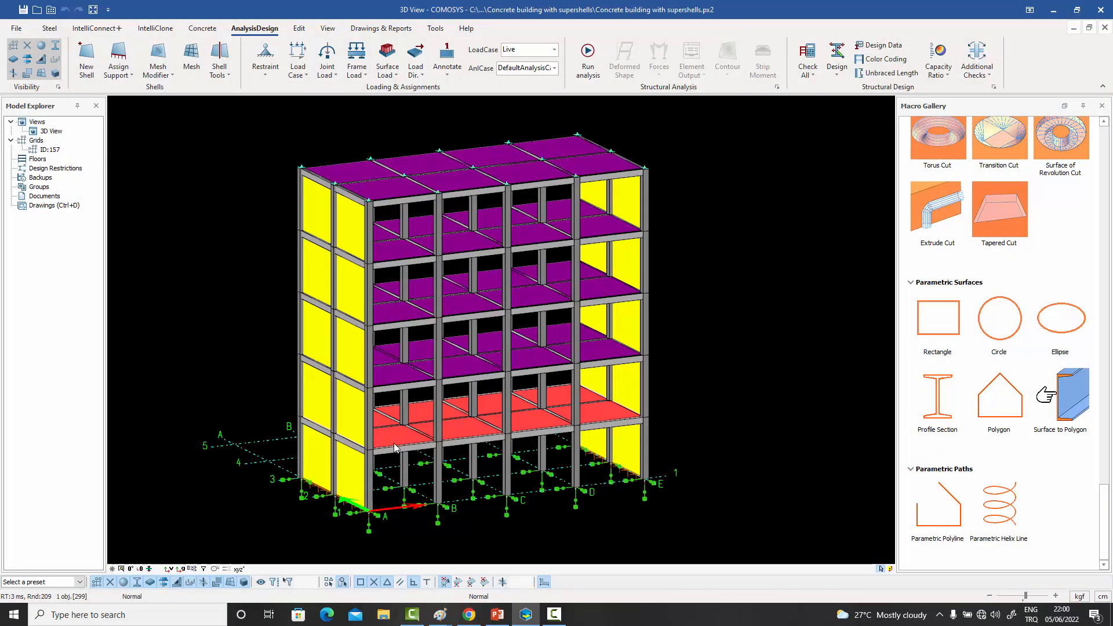
click(395, 372)
click(385, 312)
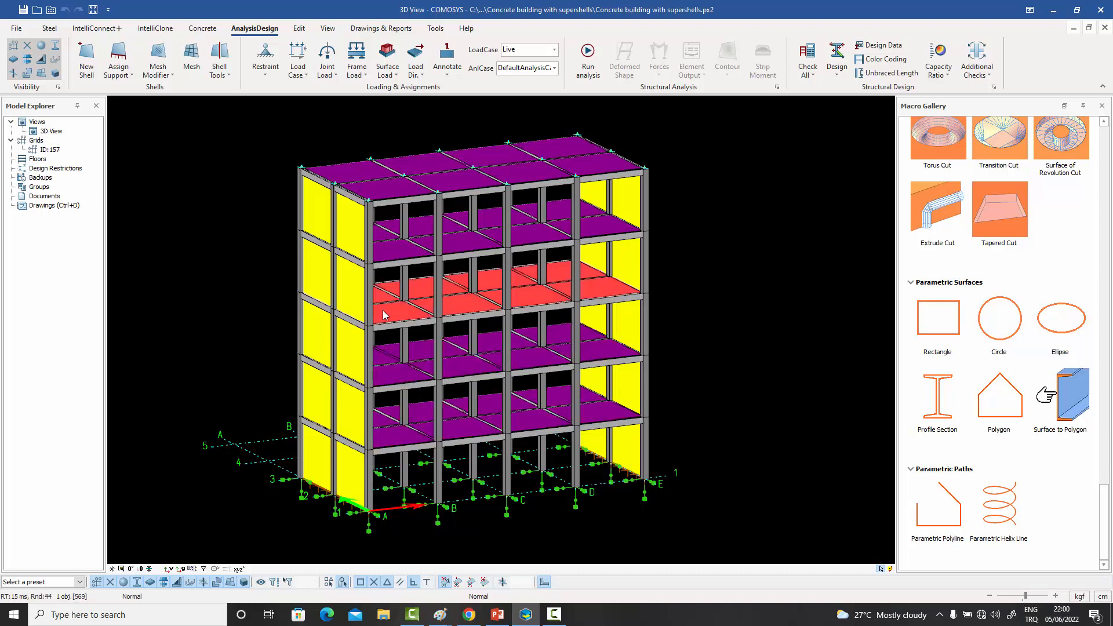
click(350, 291)
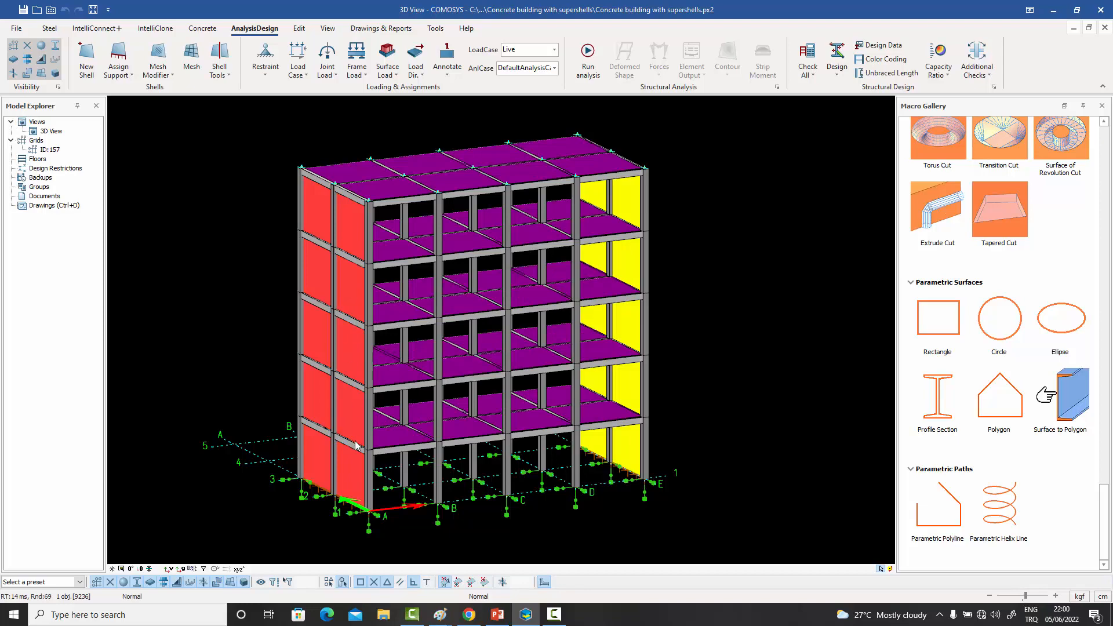
- Review the general super shell properties of the line A shear wall and of a floor slab, closing each without changes
mouse_move(361, 435)
middle_down()
mouse_move(344, 442)
mouse_move(363, 437)
middle_up()
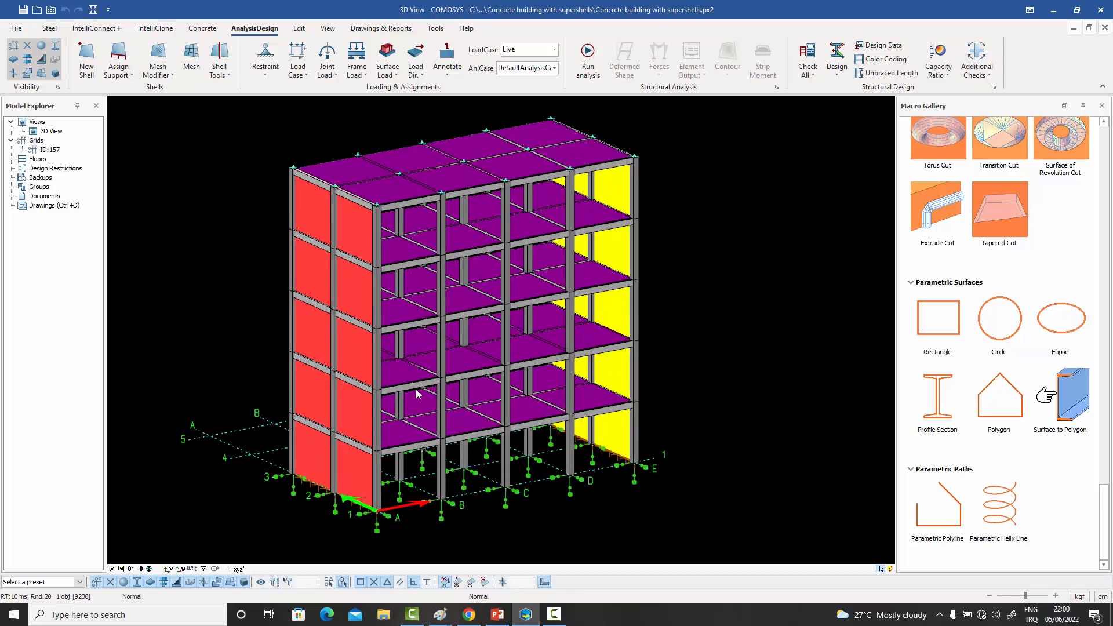
double_click(354, 355)
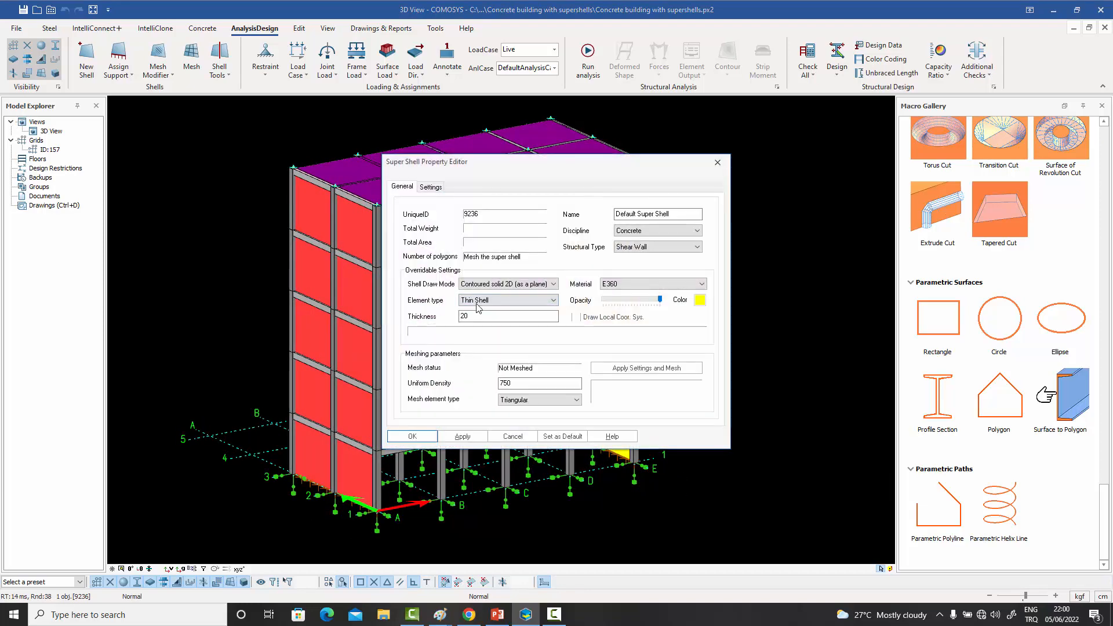
click(717, 162)
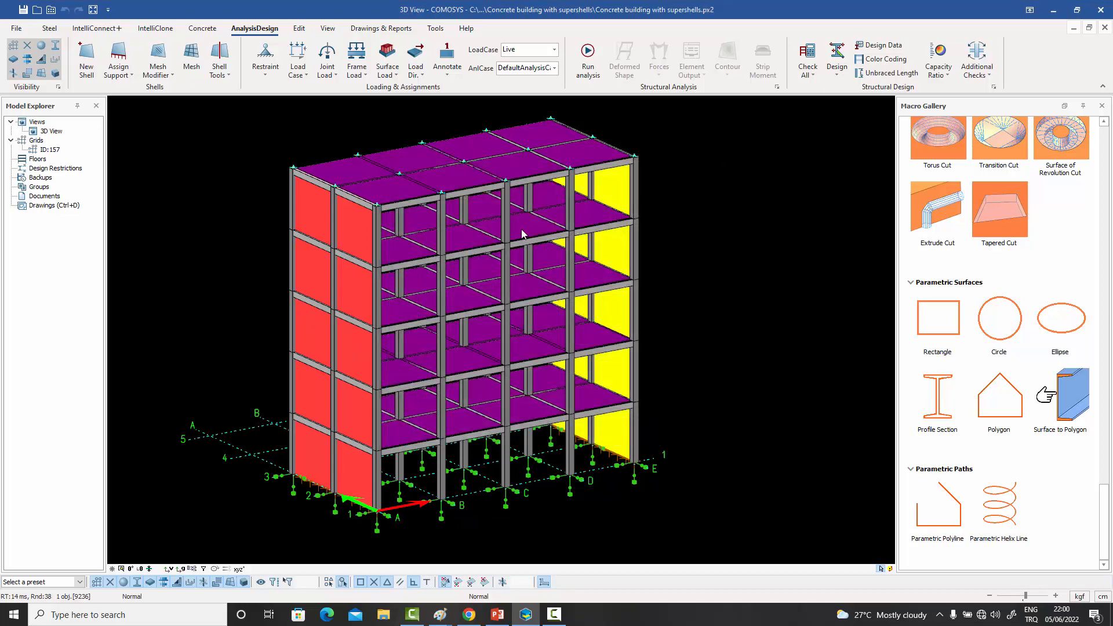
double_click(536, 265)
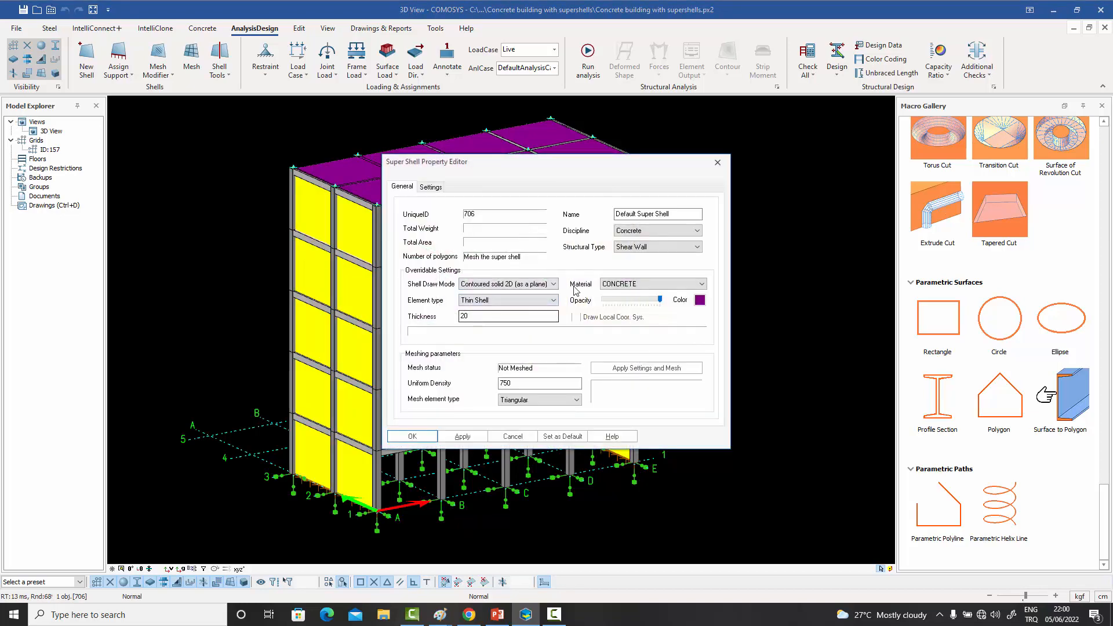
click(717, 162)
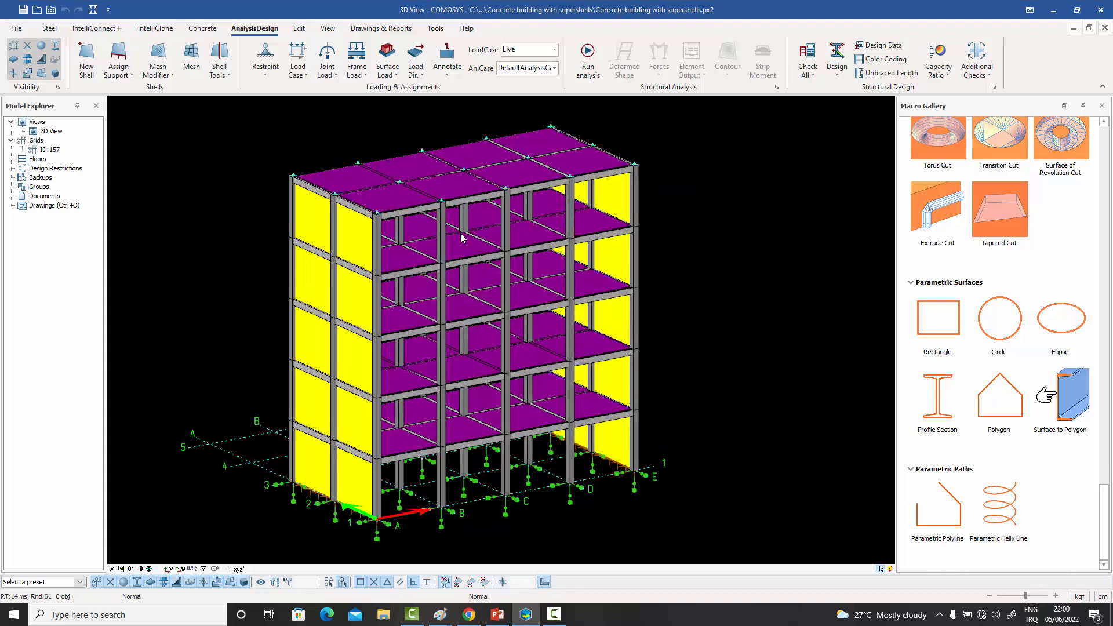
- Highlight more of the building's floor slab supershells one by one, and clear the selection
click(466, 364)
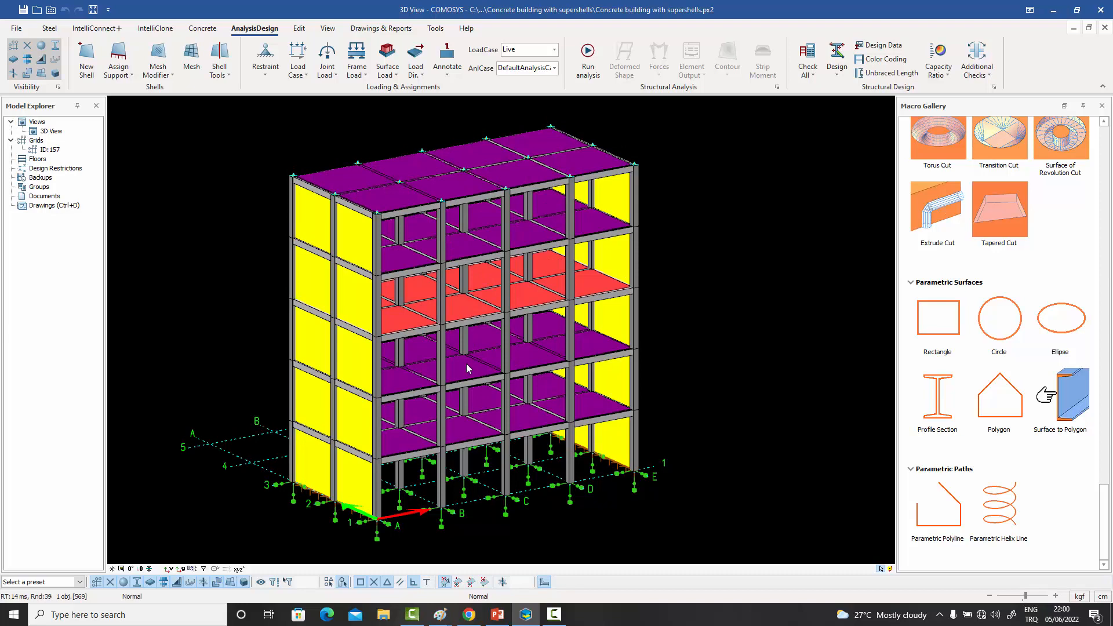
click(467, 433)
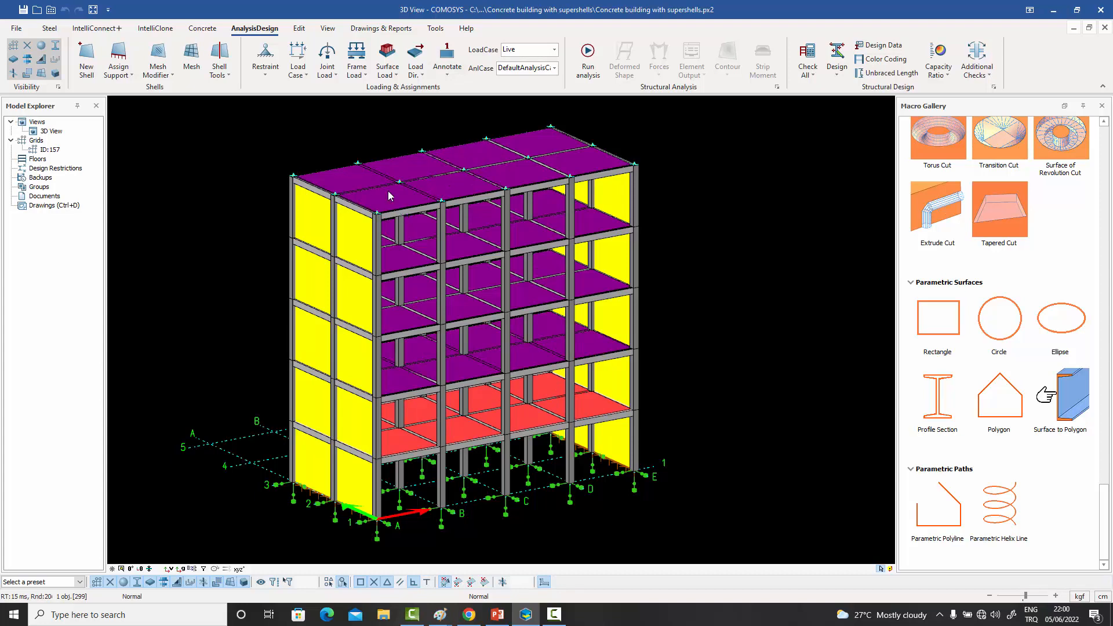
click(348, 124)
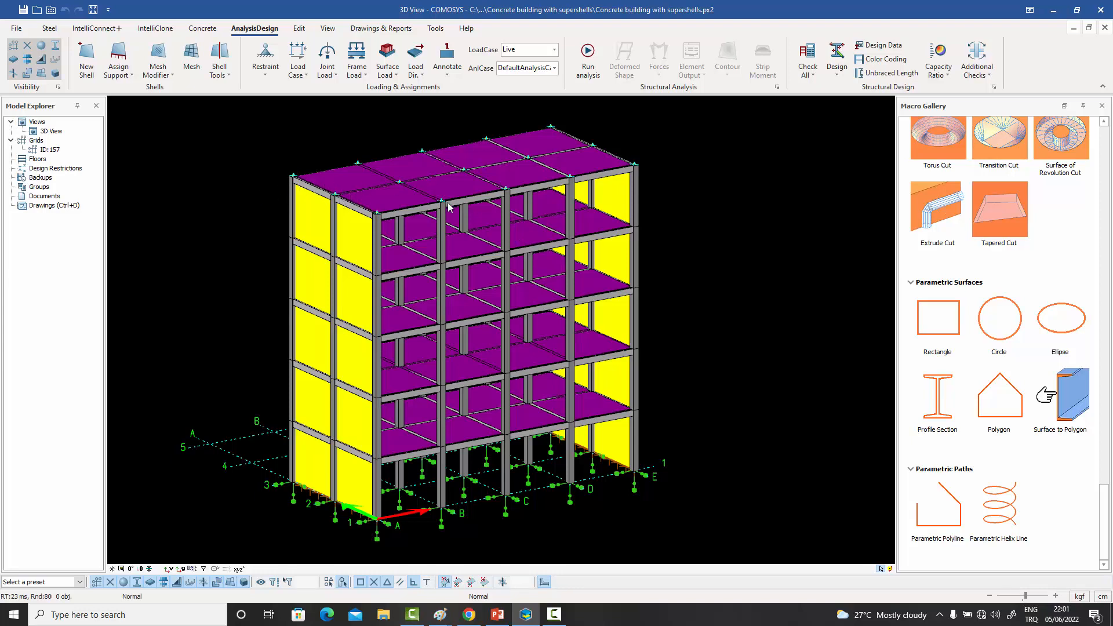
- Review the available load cases, keeping Live, and inspect the building model from different angles
click(554, 49)
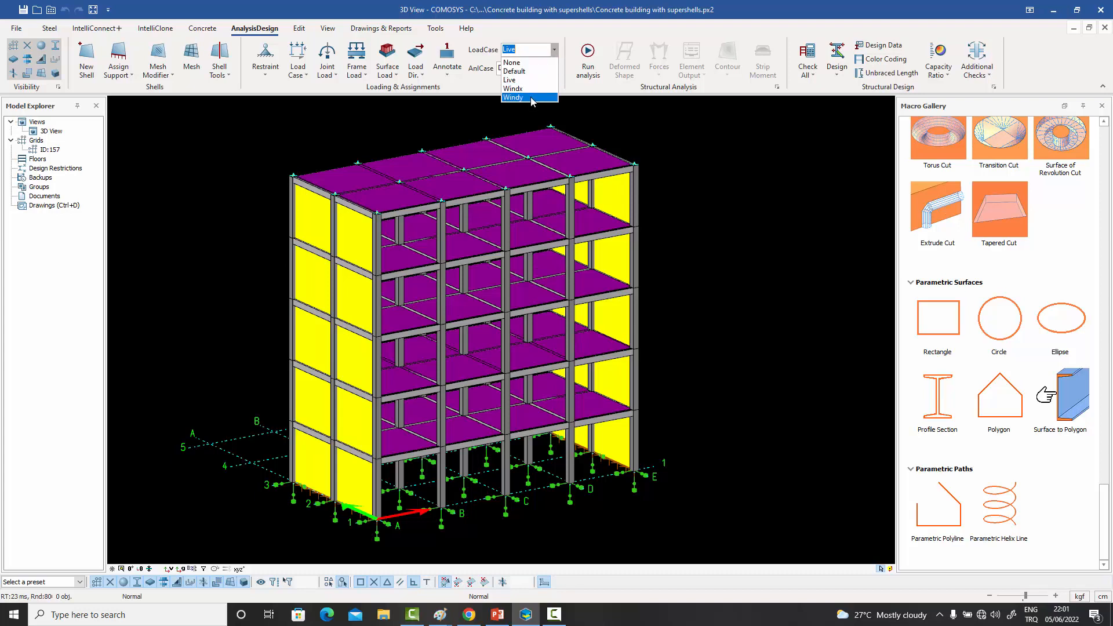
click(632, 134)
middle_drag(658, 140, 675, 150)
mouse_move(675, 200)
shift+middle_down()
mouse_move(675, 184)
mouse_move(674, 204)
shift+middle_up()
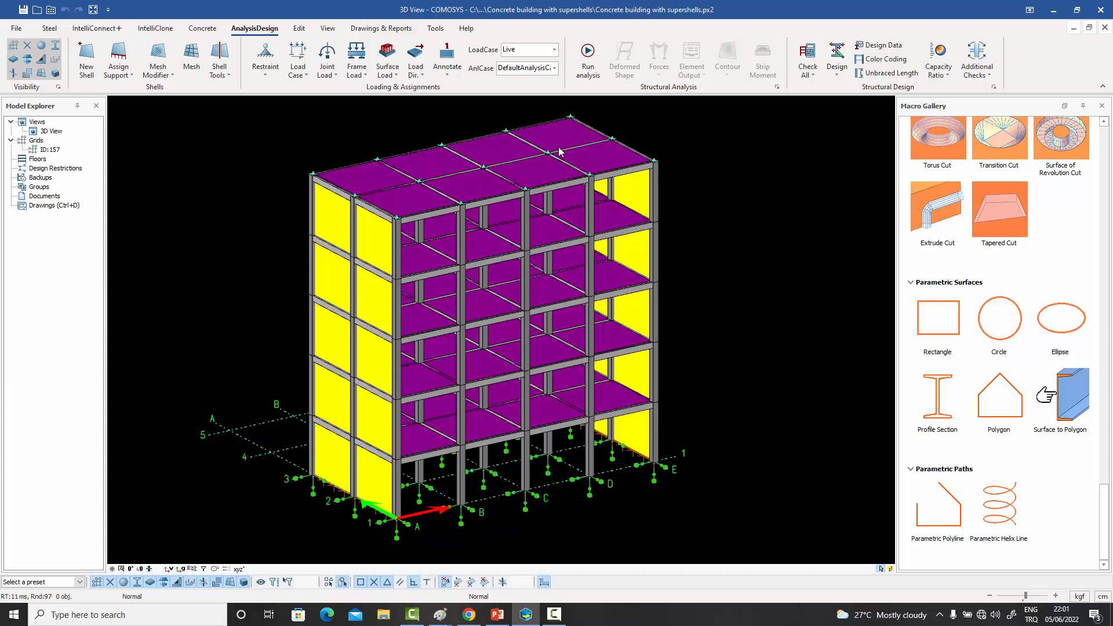
middle_drag(576, 236, 576, 233)
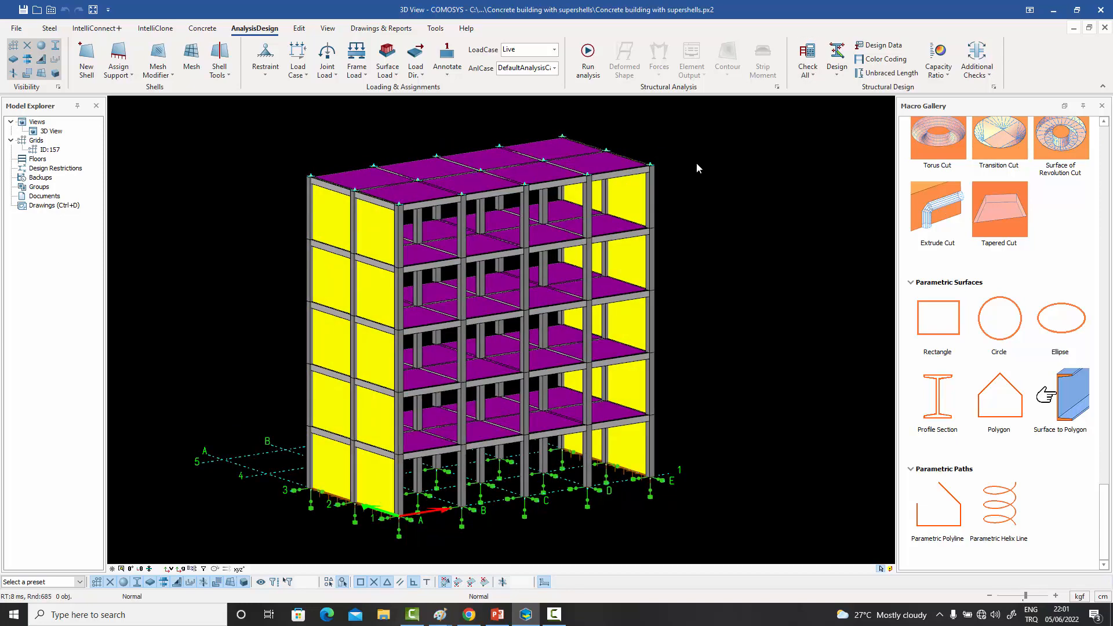
middle_drag(696, 162, 694, 167)
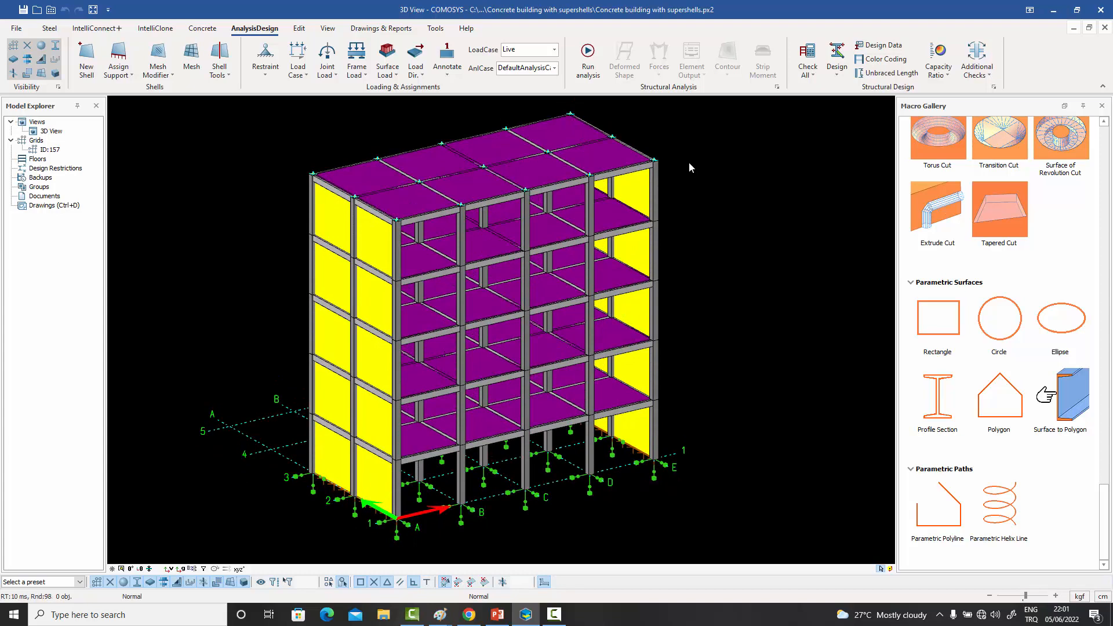
- Run the structural analysis of the building, agreeing to save the project, and close the analysis log
click(588, 56)
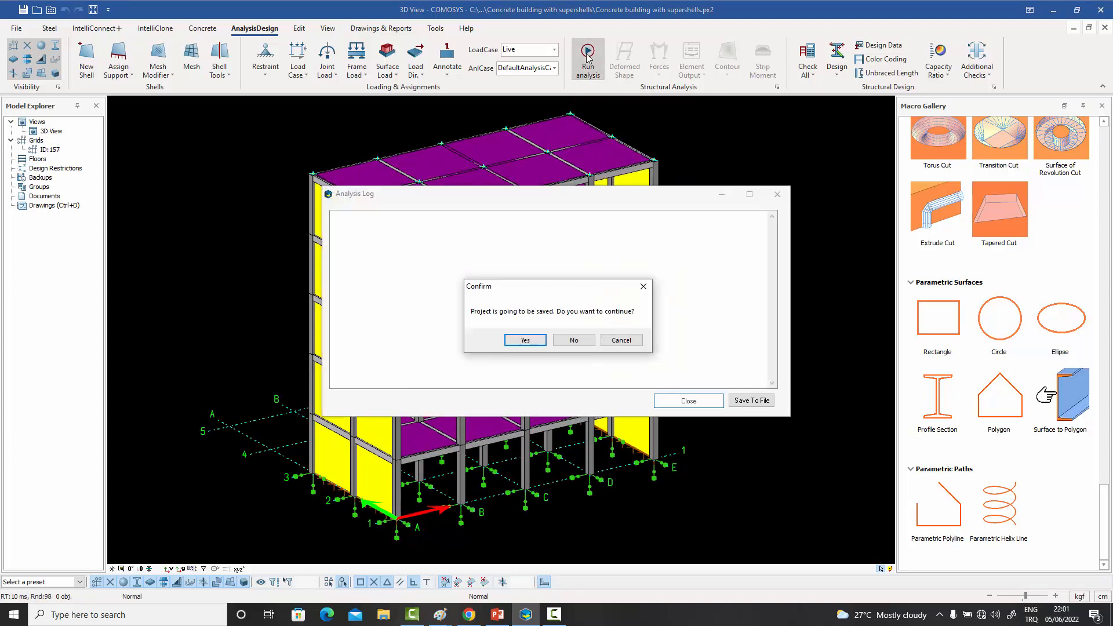
click(524, 341)
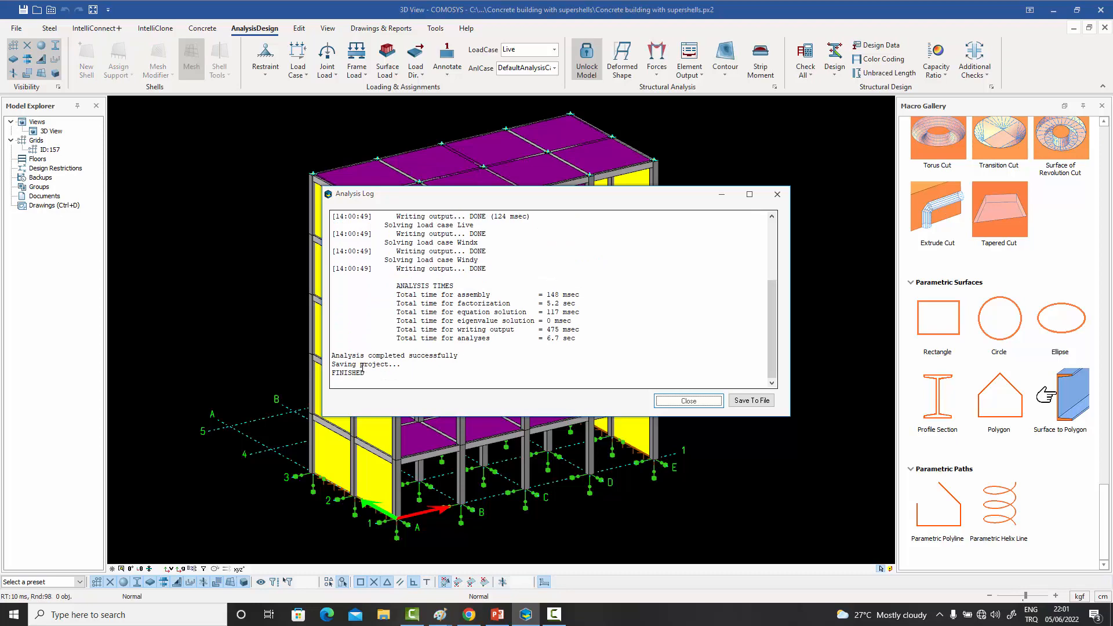
click(678, 405)
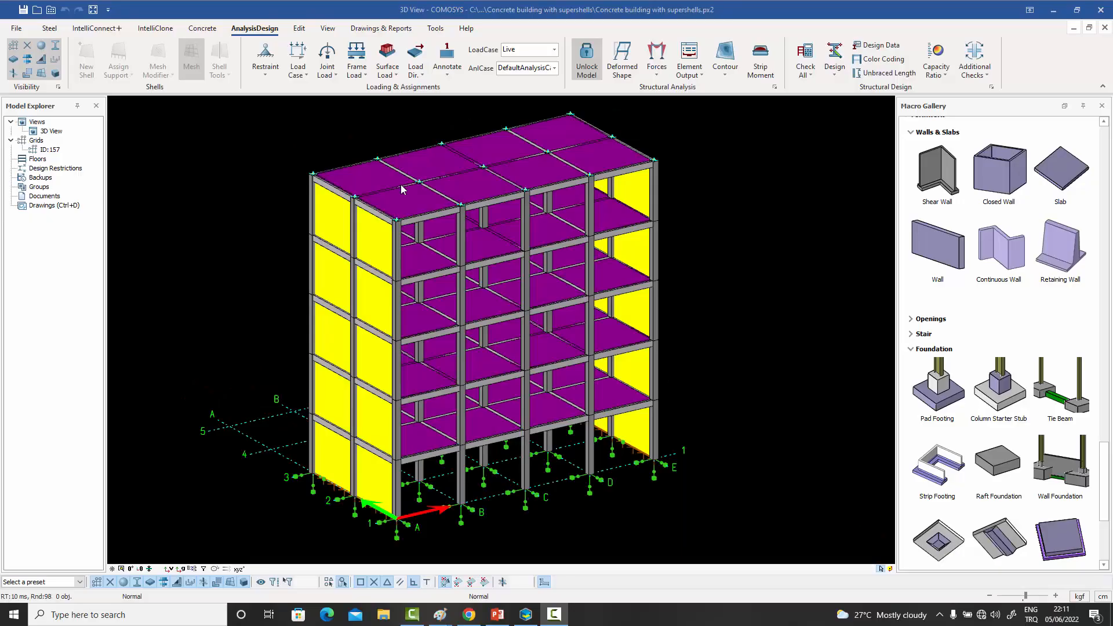
- Display the deformed shape for the Live load case and inspect the slab deflections down to a front elevation view
click(622, 58)
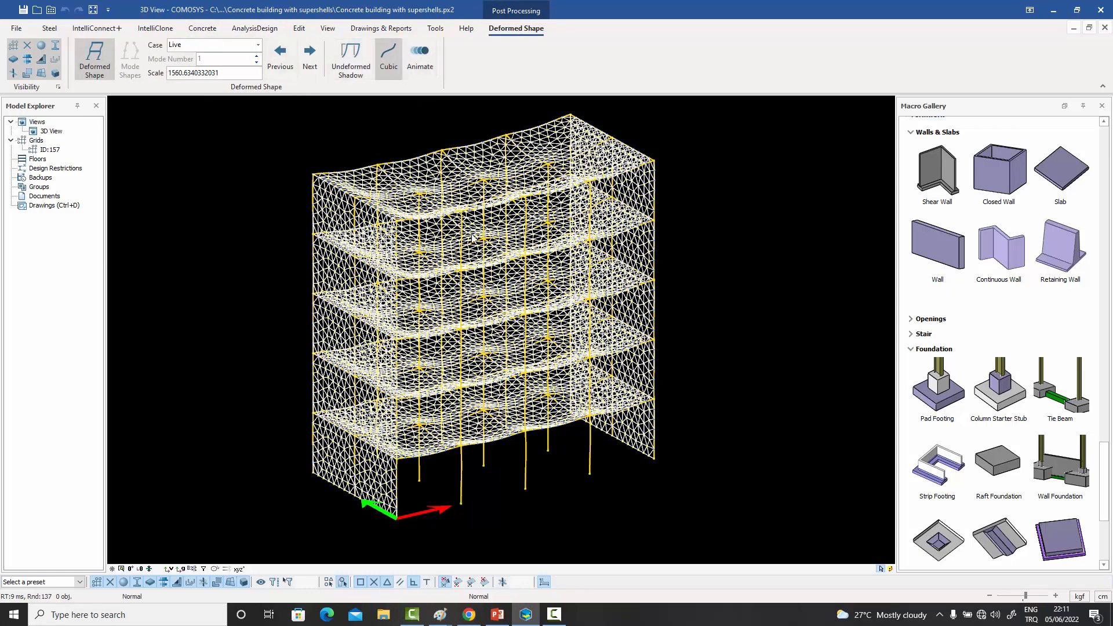
mouse_move(472, 234)
middle_down()
mouse_move(446, 223)
mouse_move(471, 212)
mouse_move(470, 232)
mouse_move(458, 229)
middle_up()
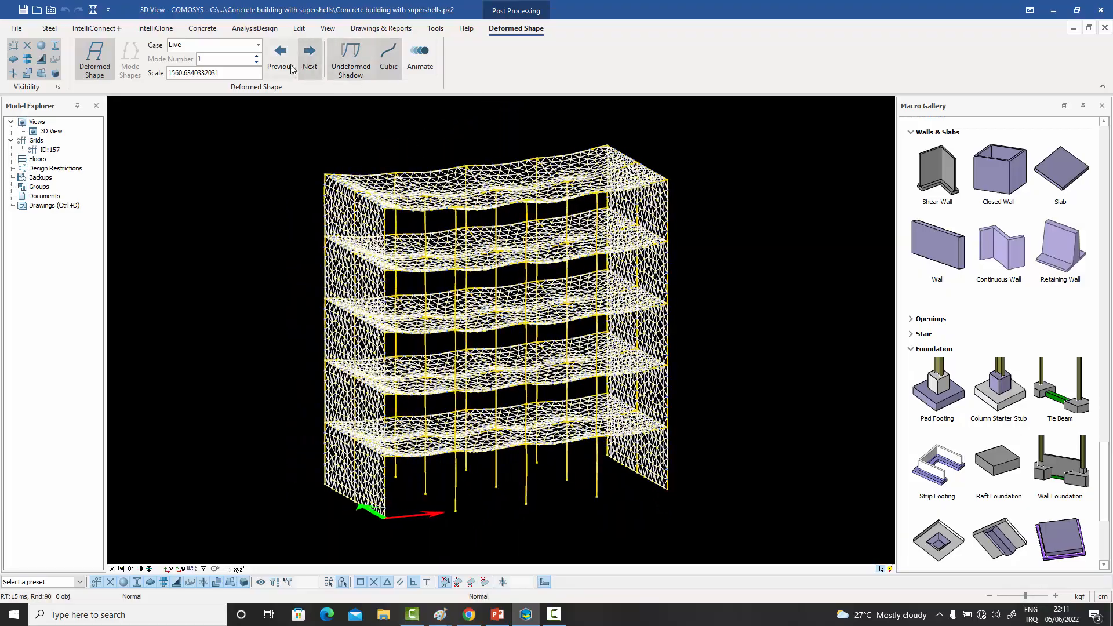
click(258, 45)
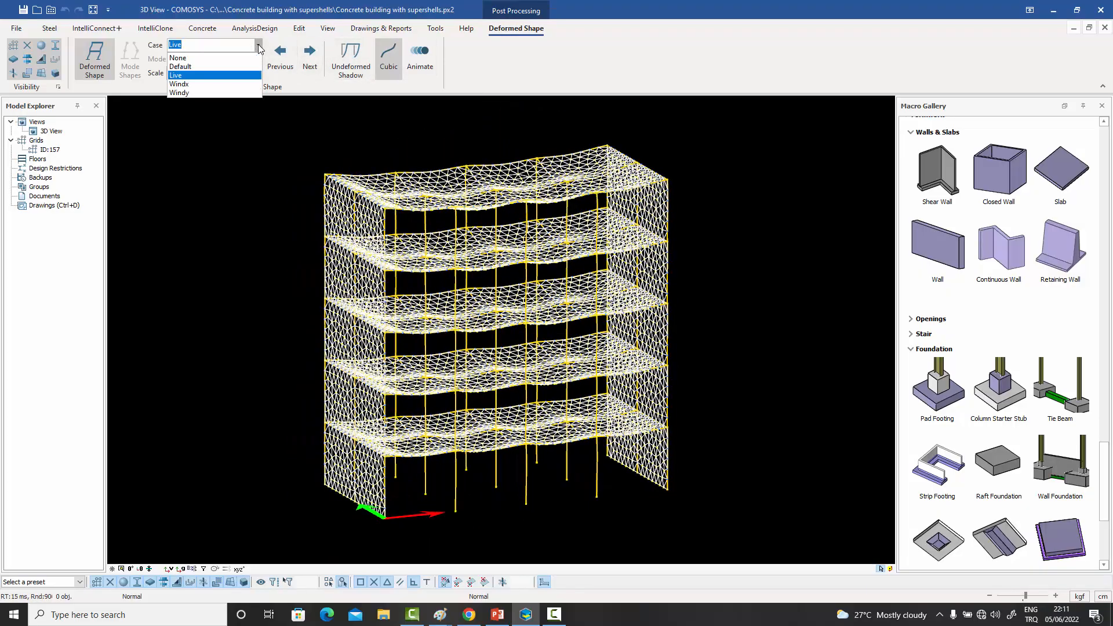
click(210, 77)
middle_drag(251, 174, 295, 201)
middle_drag(422, 116, 423, 118)
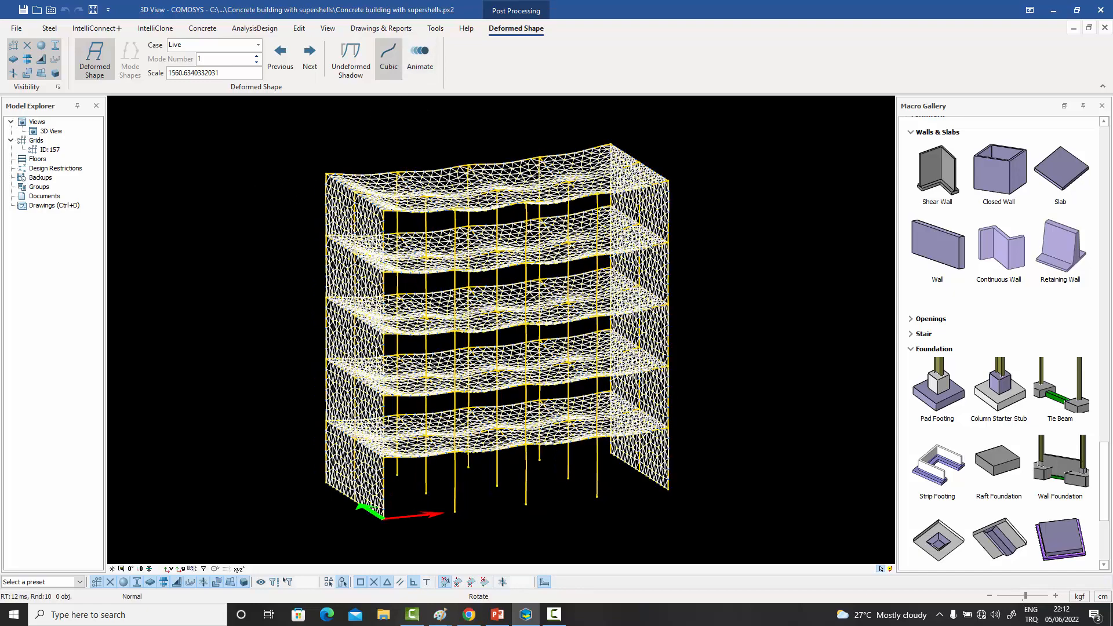
right_drag(422, 118, 410, 96)
- Animate the Live deformed shape in front elevation and return to an angled view of the building
click(429, 50)
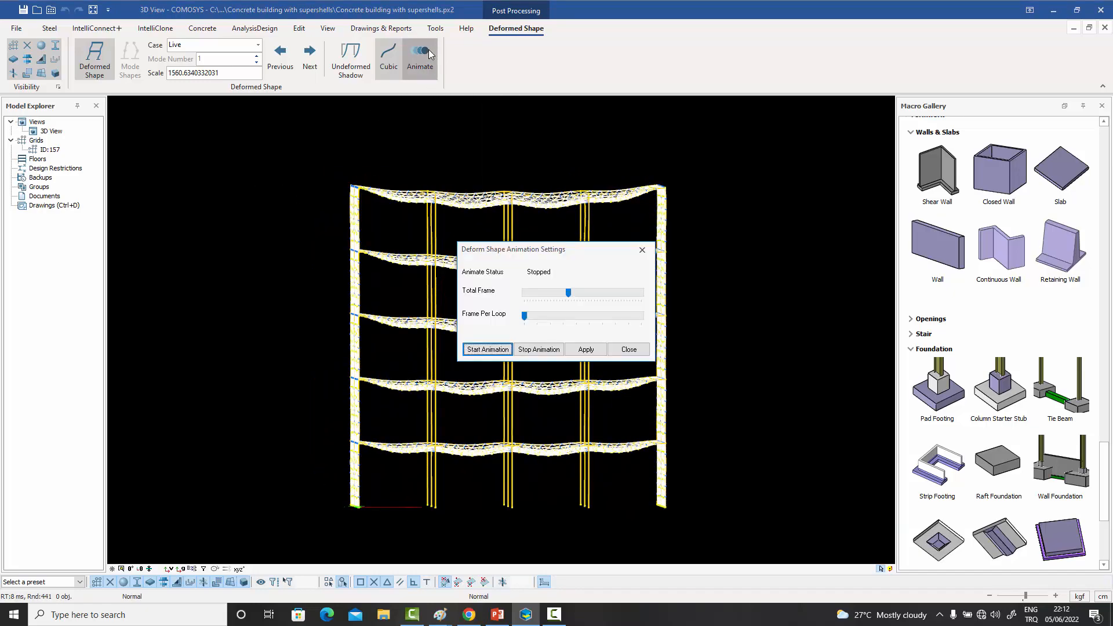
click(487, 349)
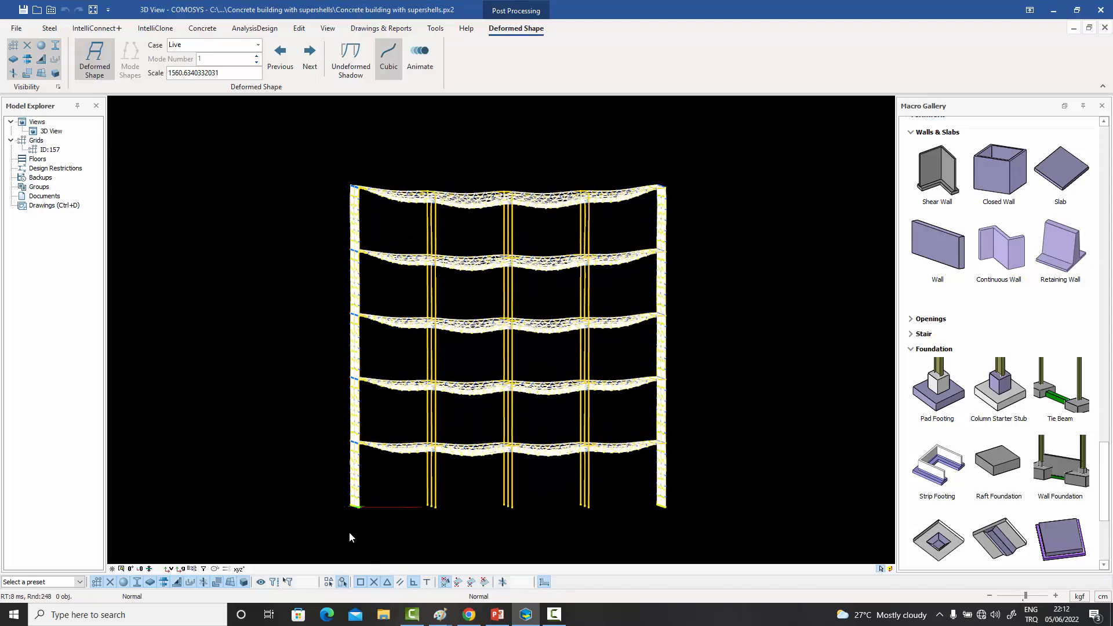
right_drag(381, 336, 481, 339)
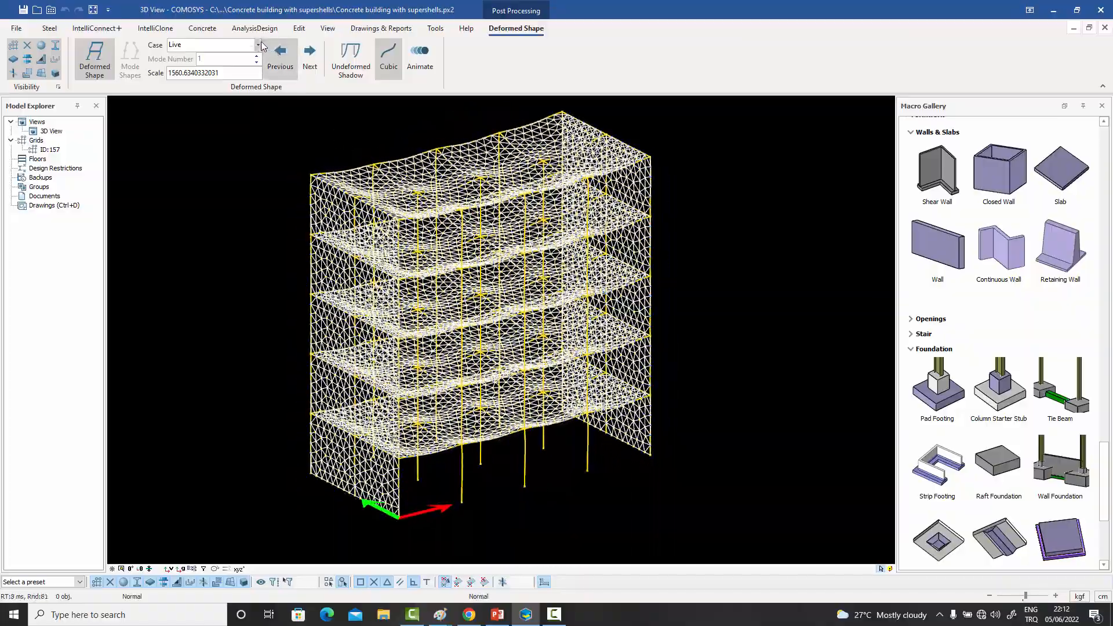
- Show the deformed shape for the Windx load case and examine the sway in front elevation and at an angle
click(258, 44)
click(232, 87)
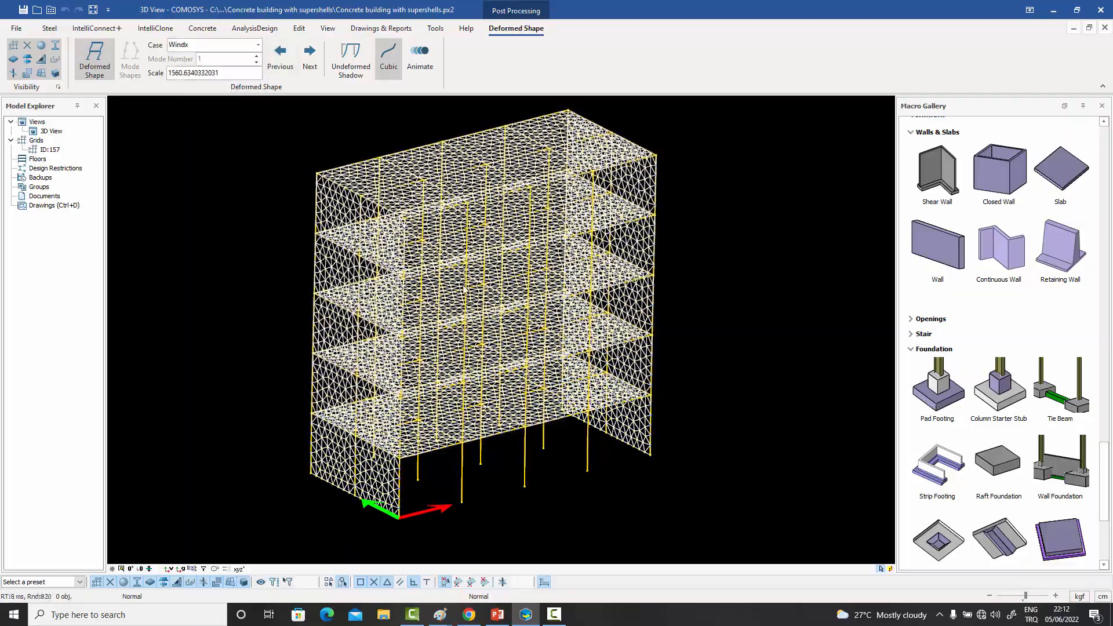
right_drag(463, 286, 537, 318)
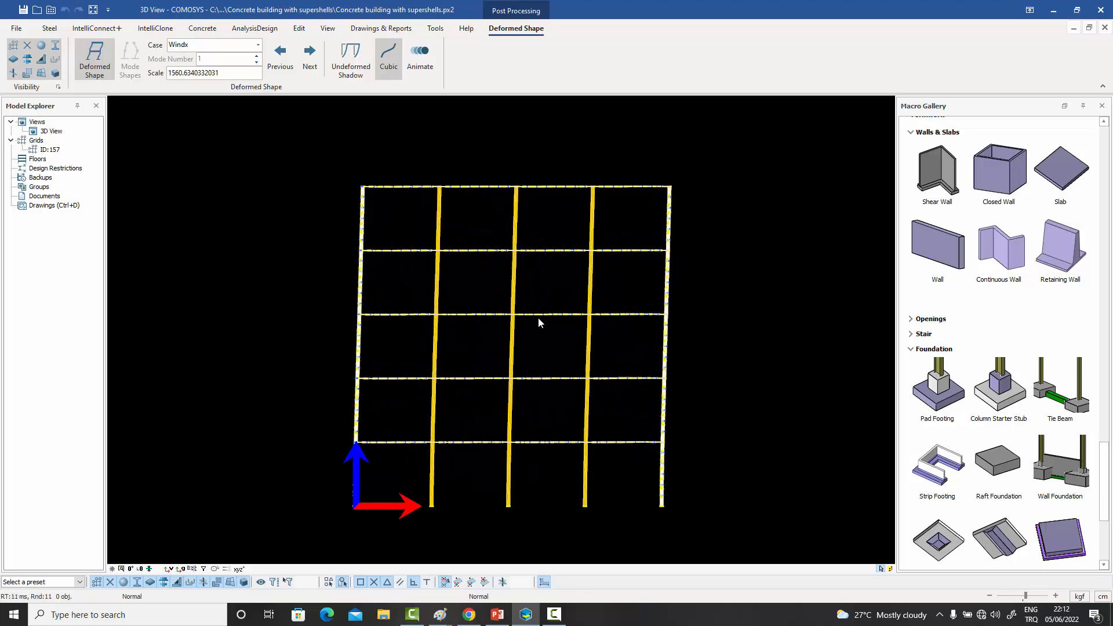
right_drag(493, 293, 418, 248)
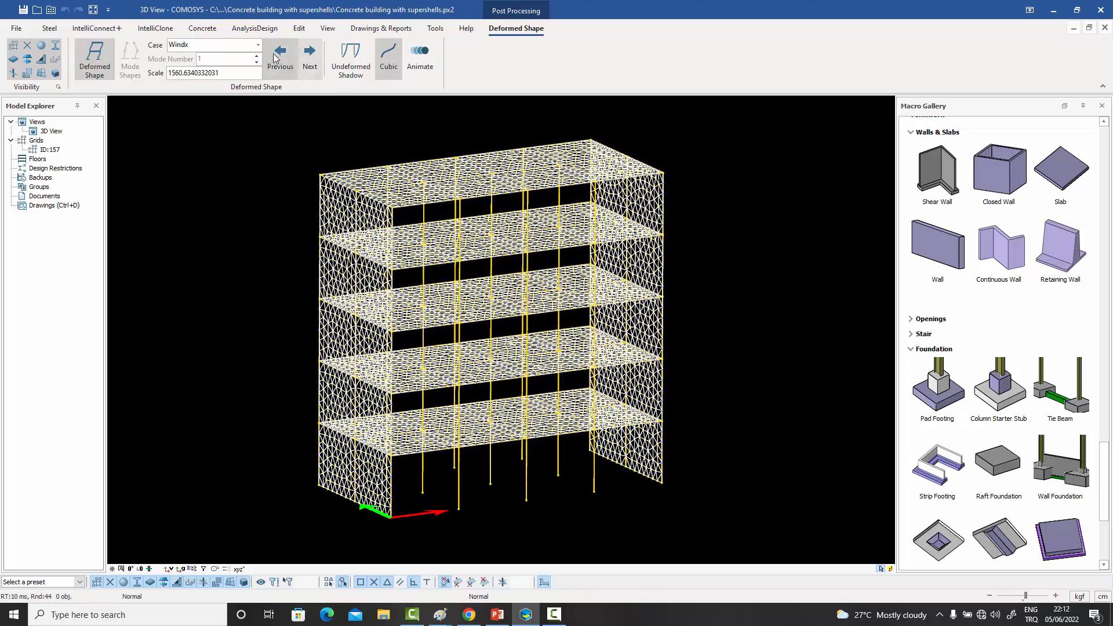
- Show the deformed shape for the Windy load case and inspect it from another angle
click(257, 45)
click(192, 79)
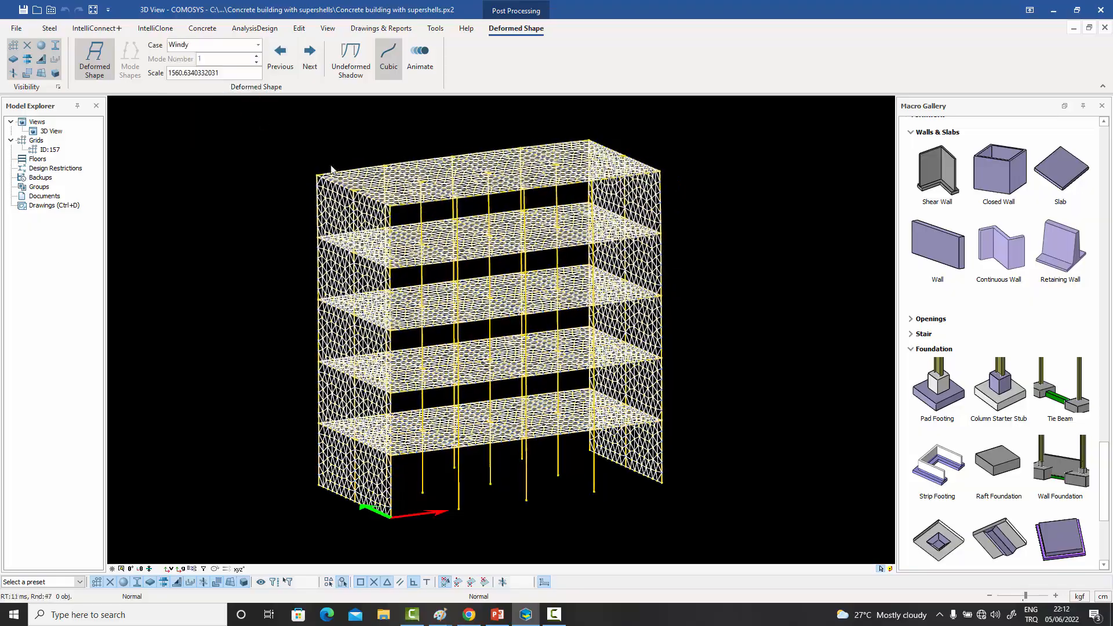
mouse_move(547, 319)
right_down()
mouse_move(580, 317)
mouse_move(553, 318)
right_up()
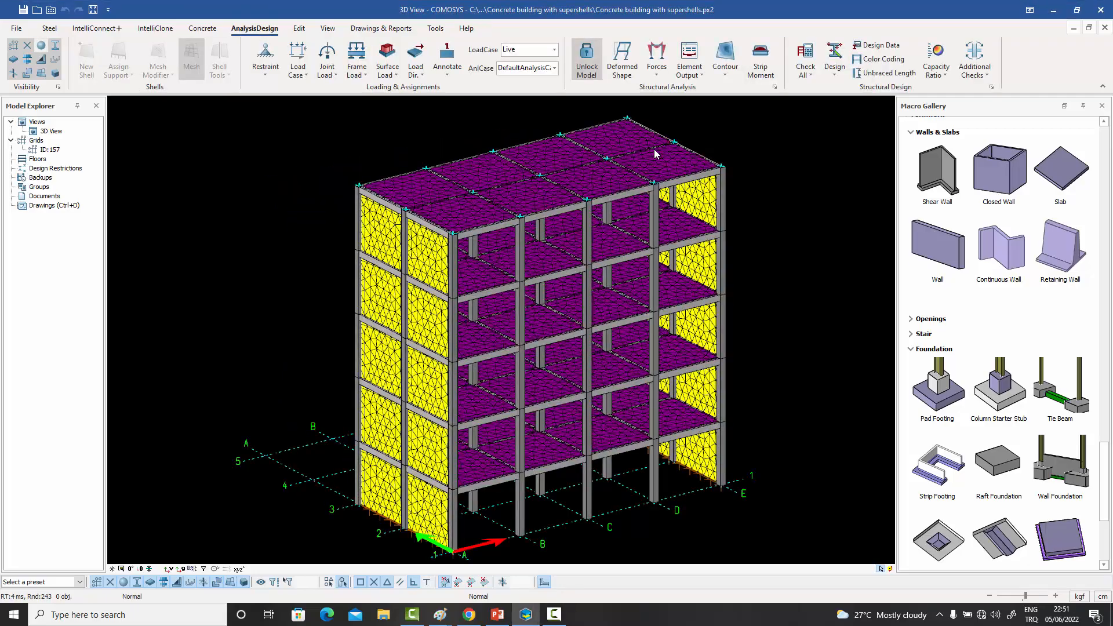
- Configure the contour diagrams to plot Forces & Moments with the M11 component
middle_drag(663, 196, 666, 199)
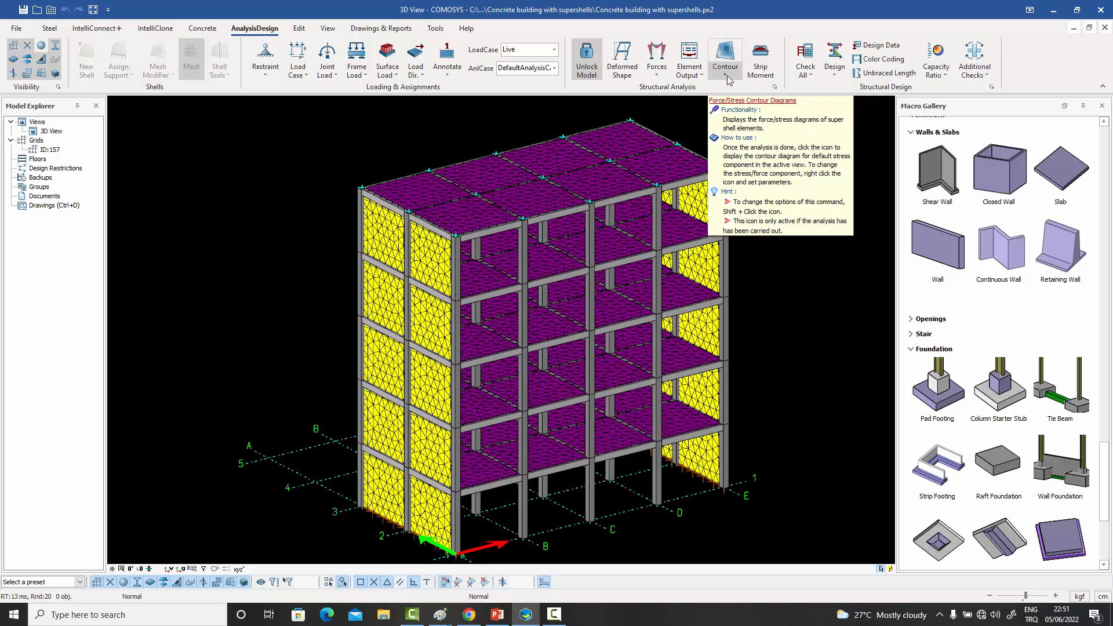
click(728, 79)
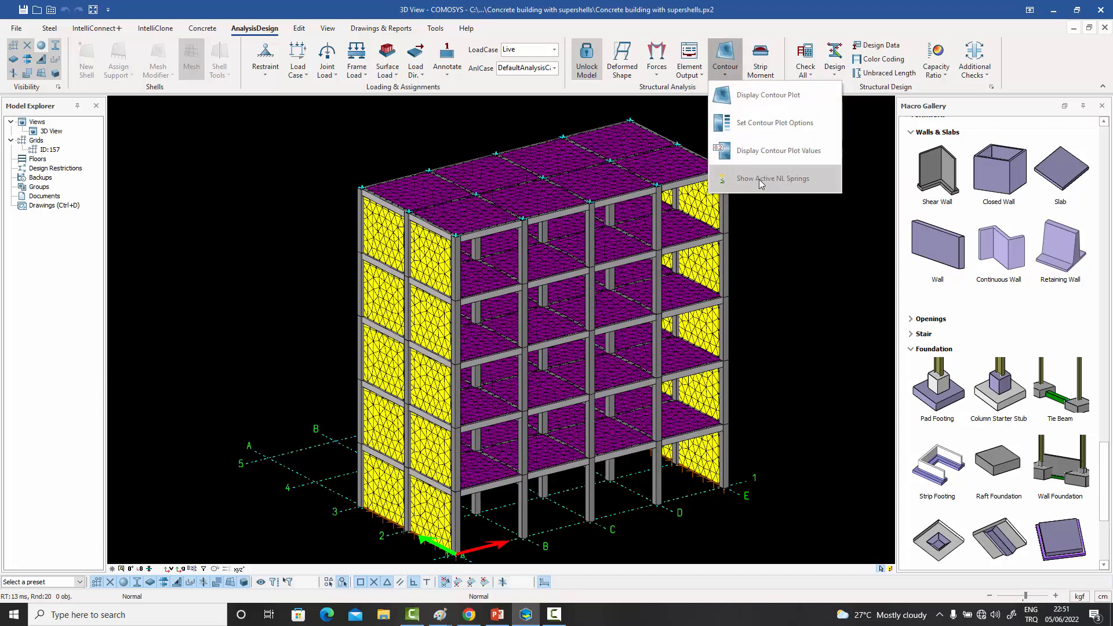
click(774, 123)
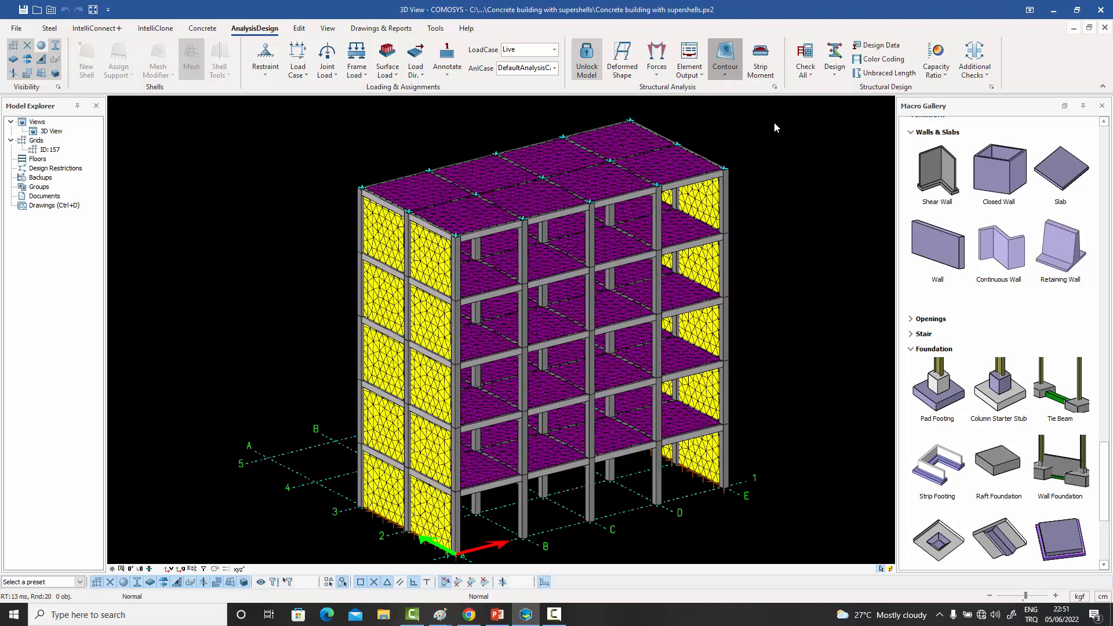
drag(586, 164, 757, 127)
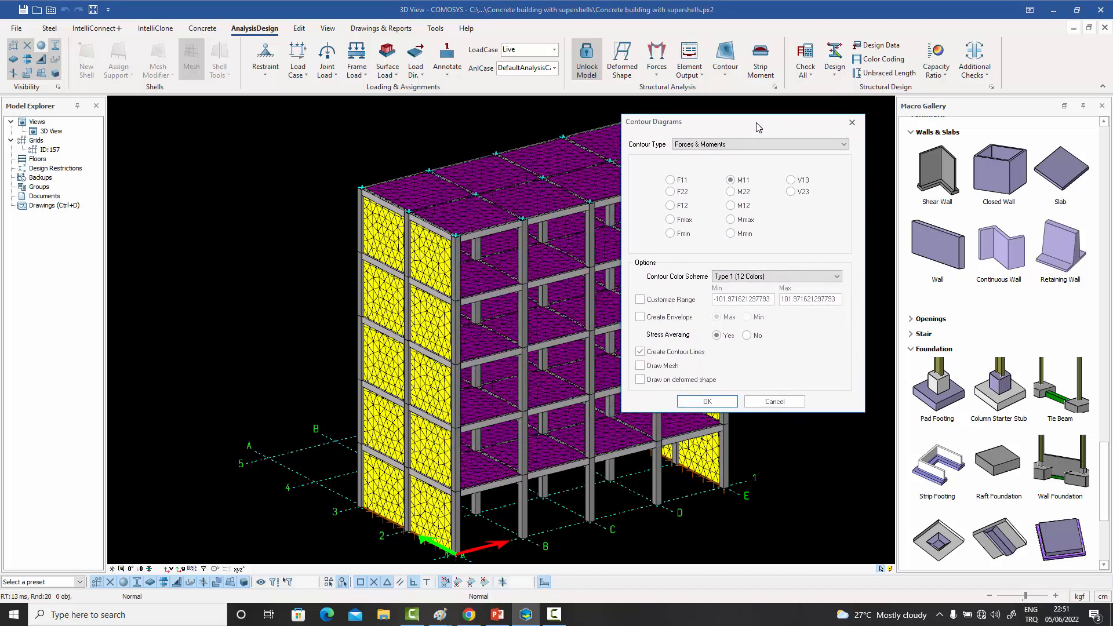
click(725, 144)
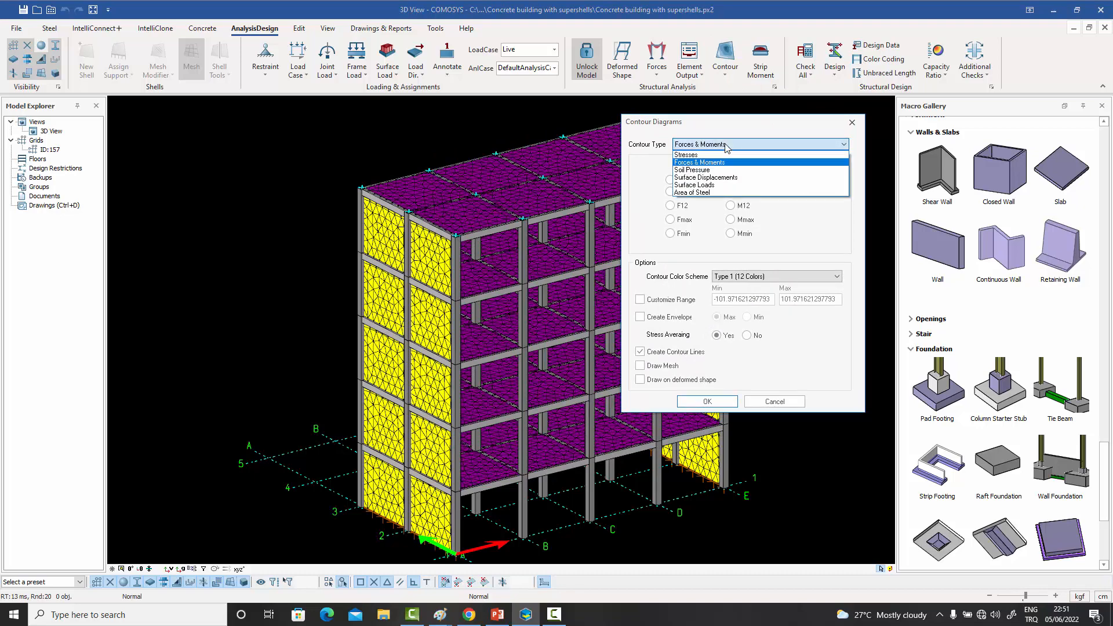
click(701, 163)
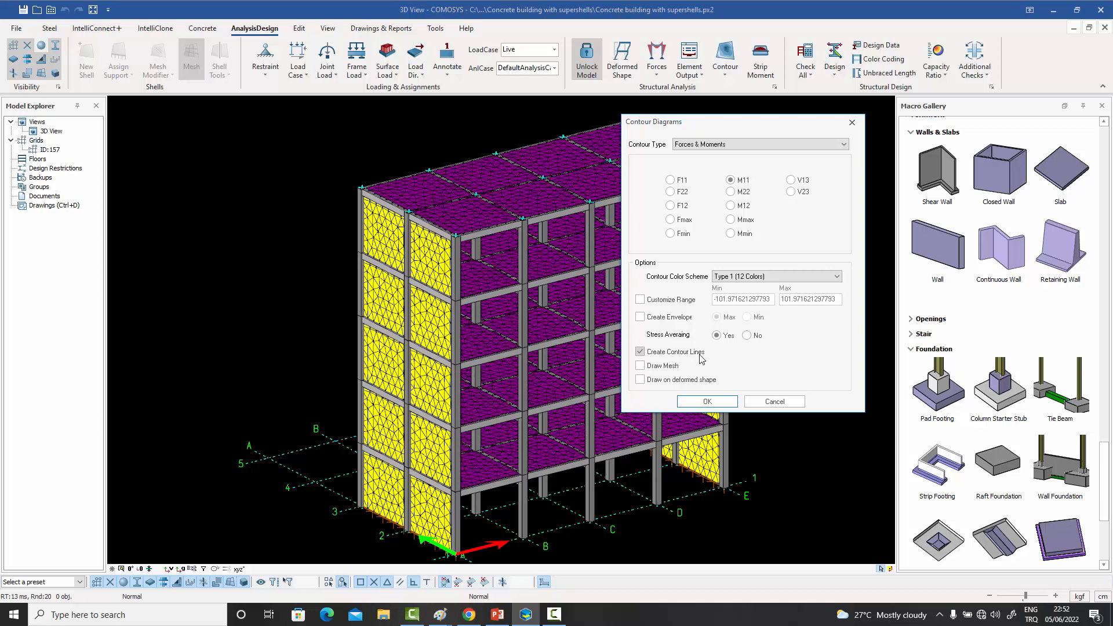
click(704, 402)
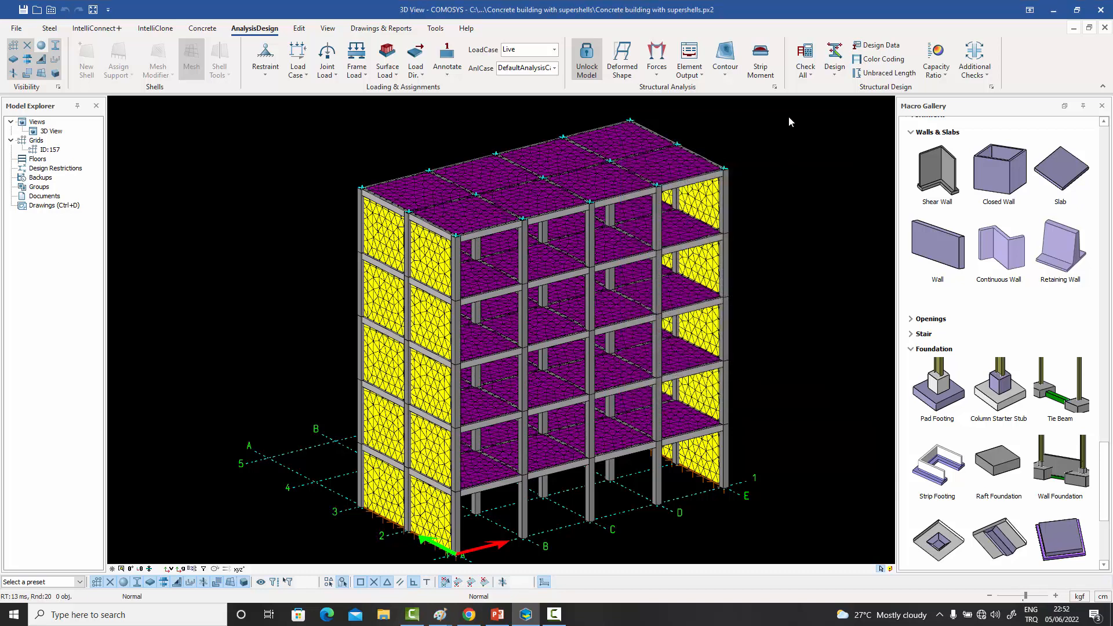
- Display the M11 contour plot for the Live load case and examine the moment distribution on the roof slabs
click(728, 79)
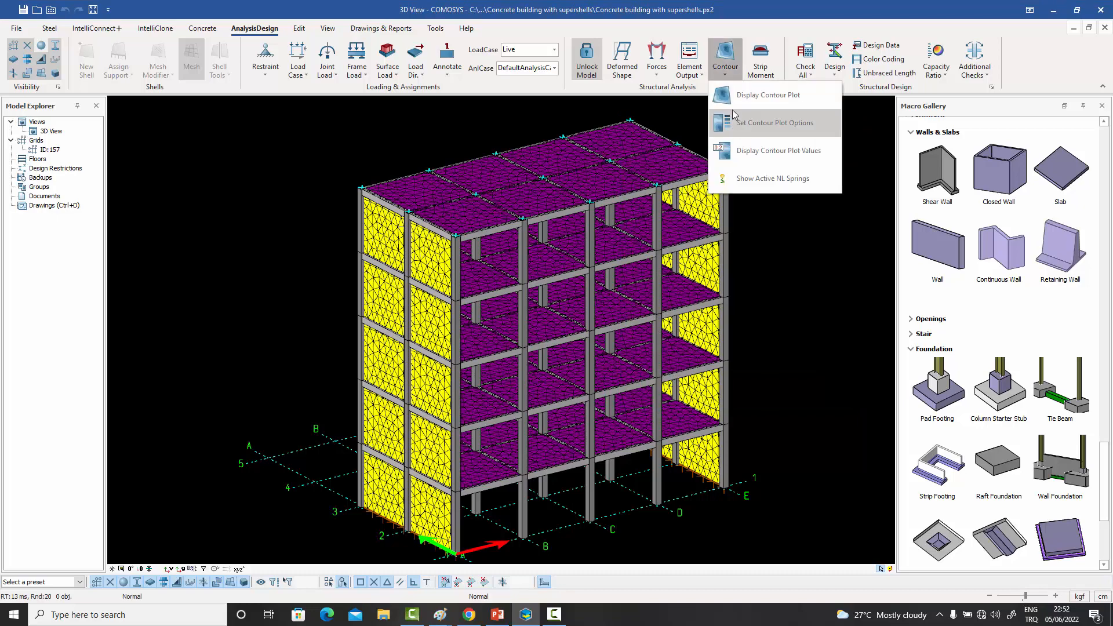
click(765, 96)
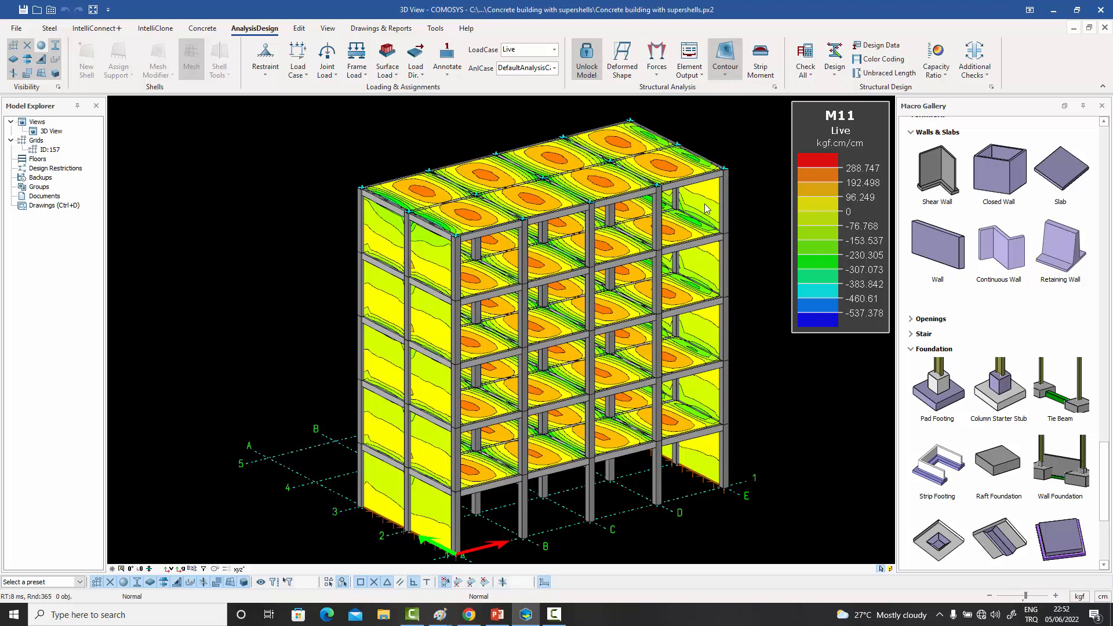
middle_drag(708, 203, 715, 224)
scroll(706, 213, up, 2)
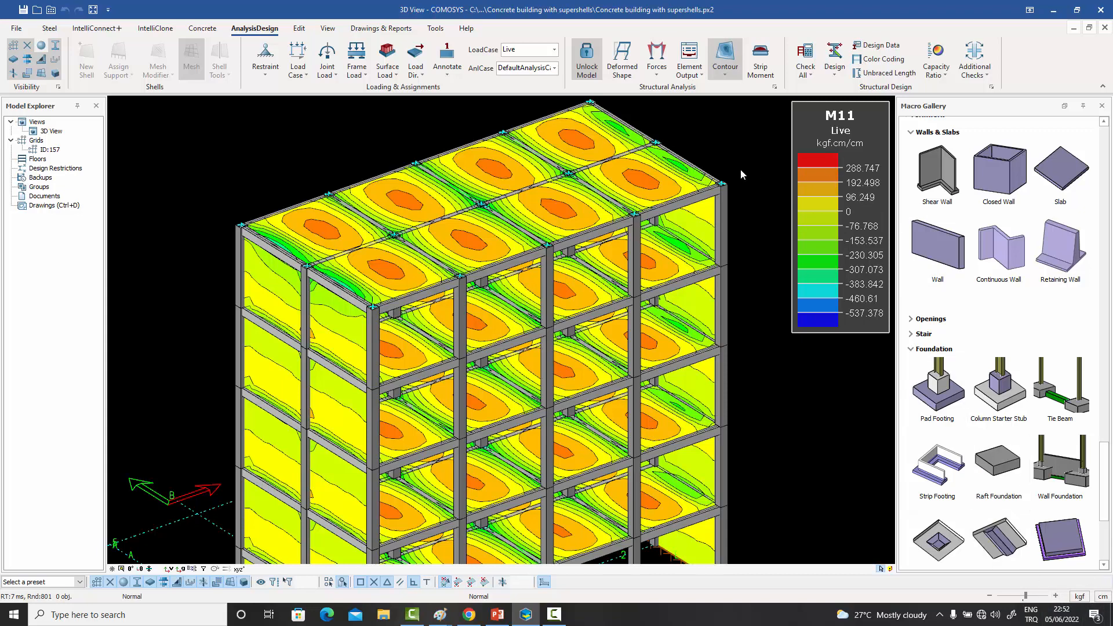
scroll(741, 169, down, 1)
middle_drag(741, 169, 713, 165)
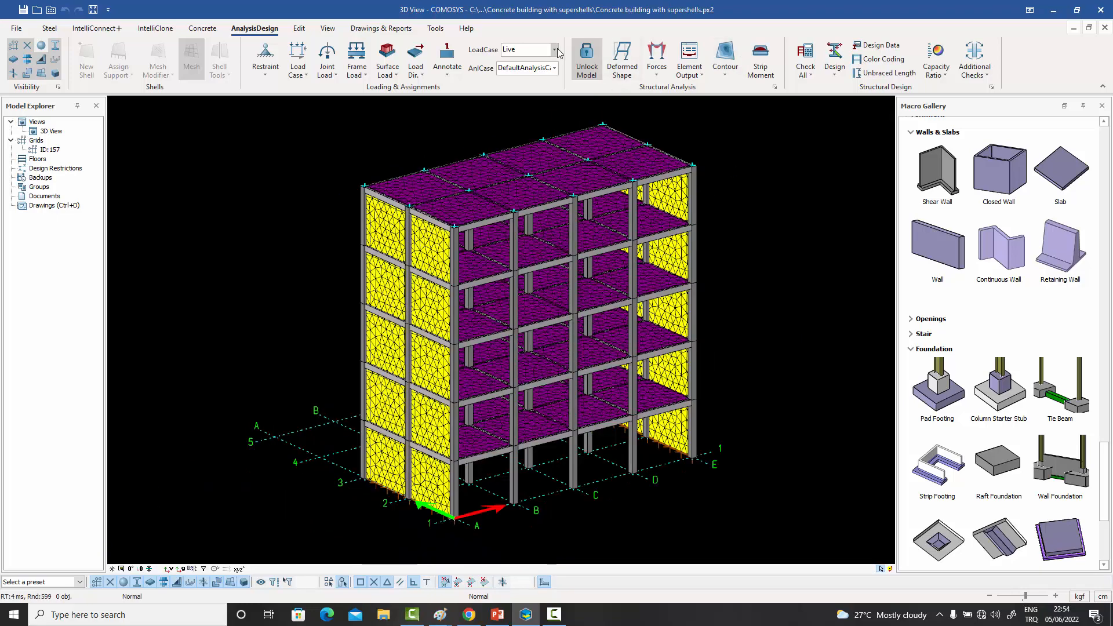
- Display the F22 force contours for the Windy load case and examine the shear walls at both ends of the building
click(555, 50)
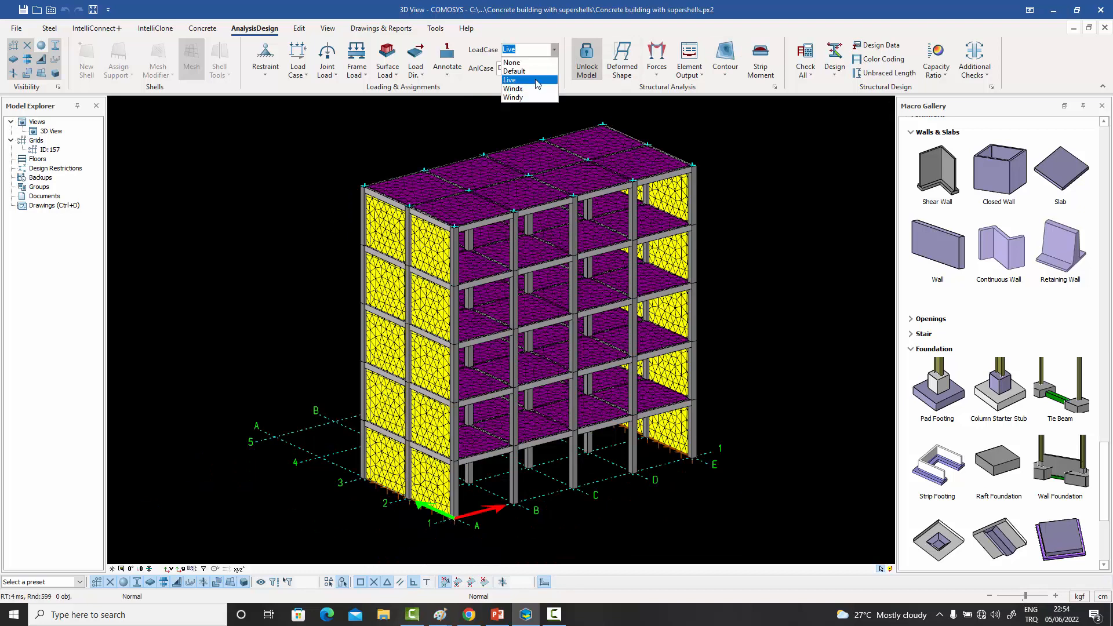
click(532, 98)
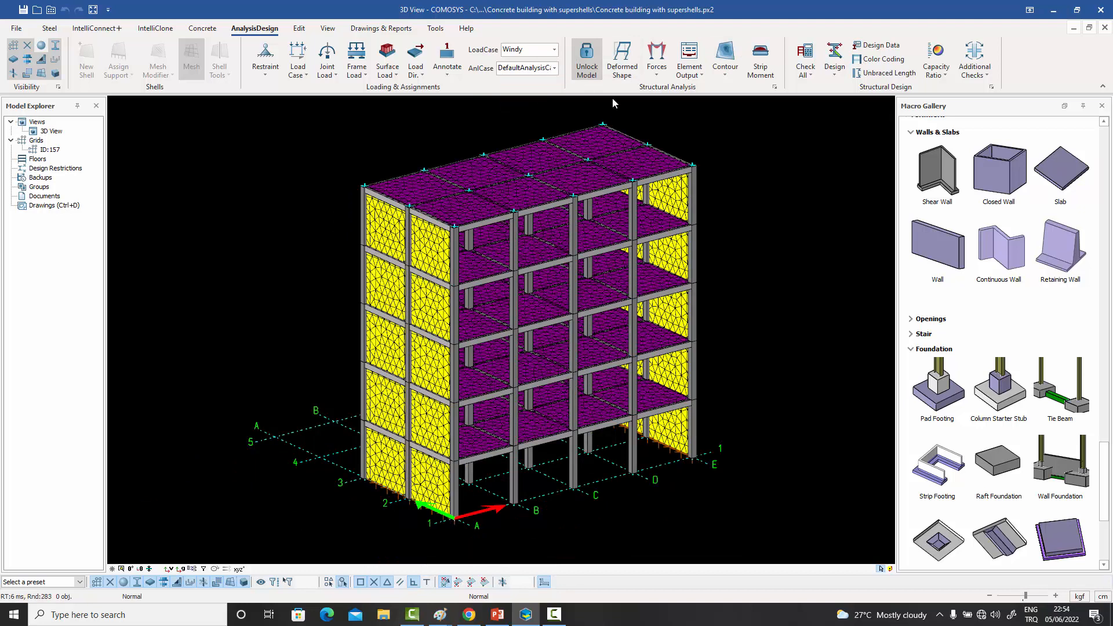
click(723, 75)
click(735, 120)
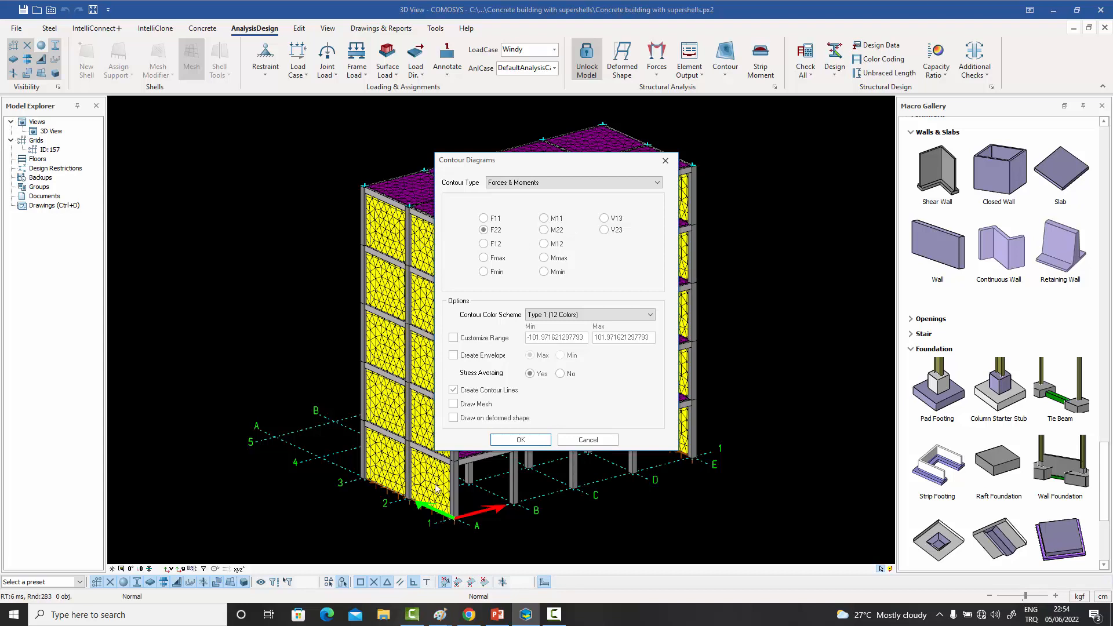
click(666, 161)
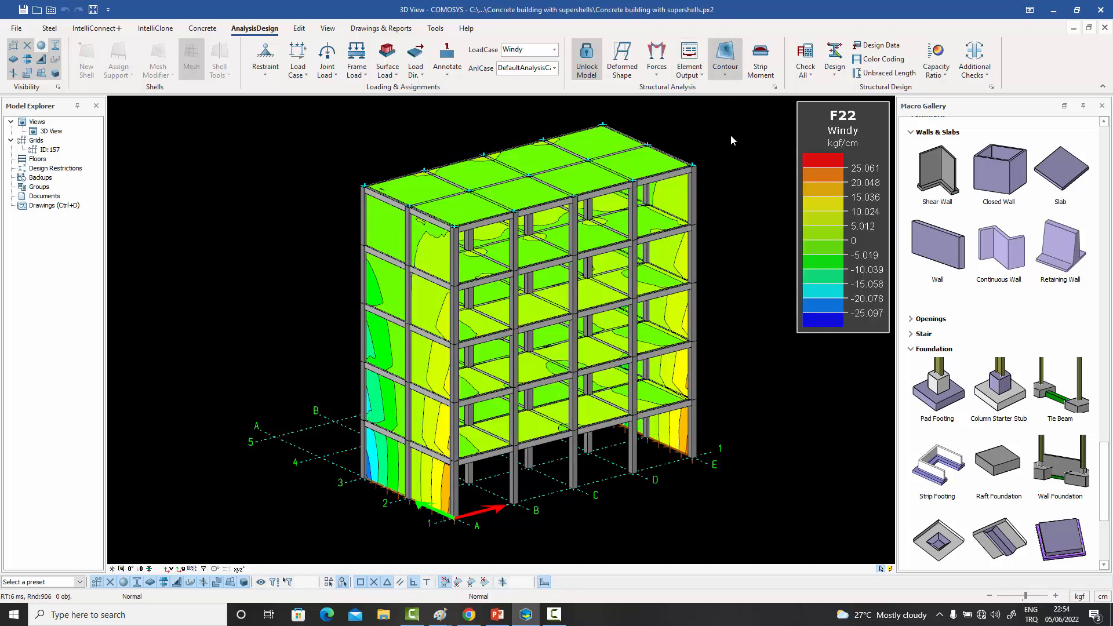
middle_drag(488, 431, 510, 412)
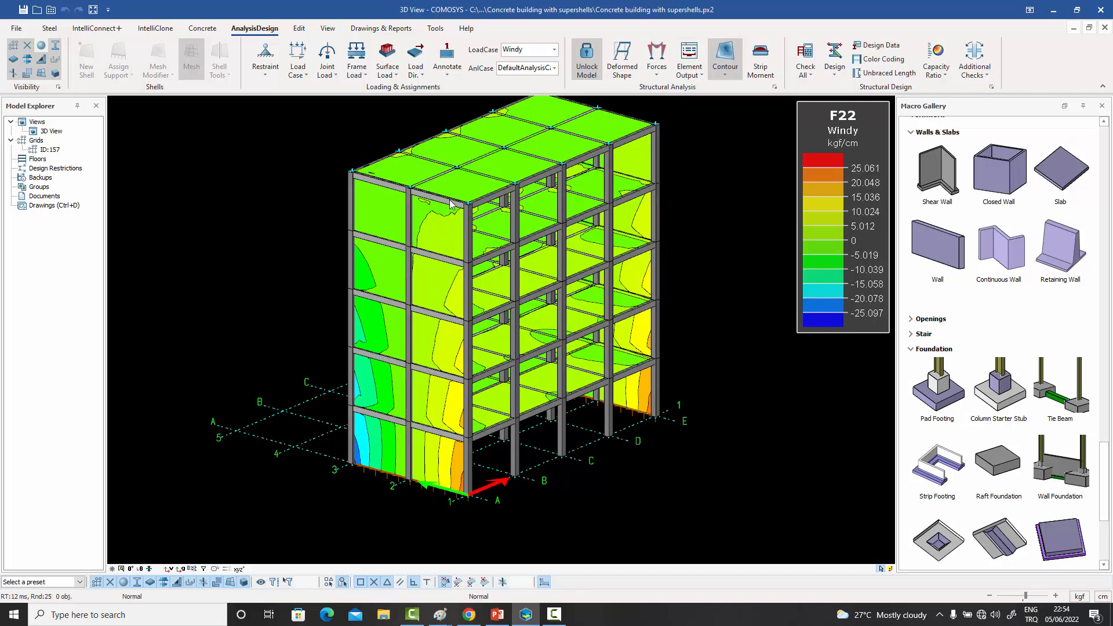
scroll(463, 518, up, 5)
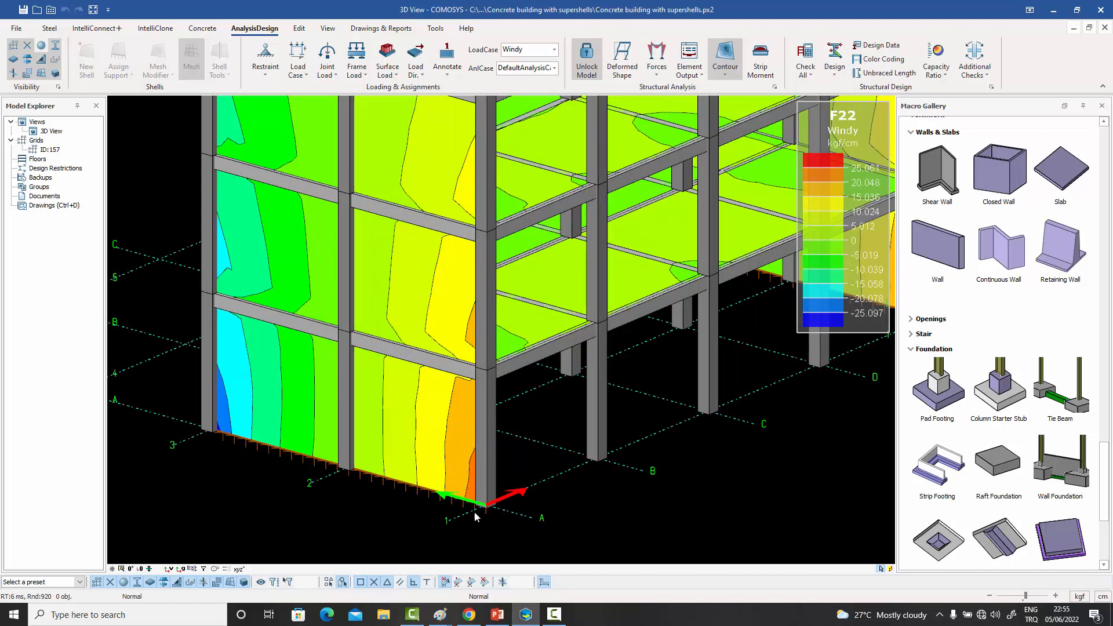
scroll(204, 416, down, 6)
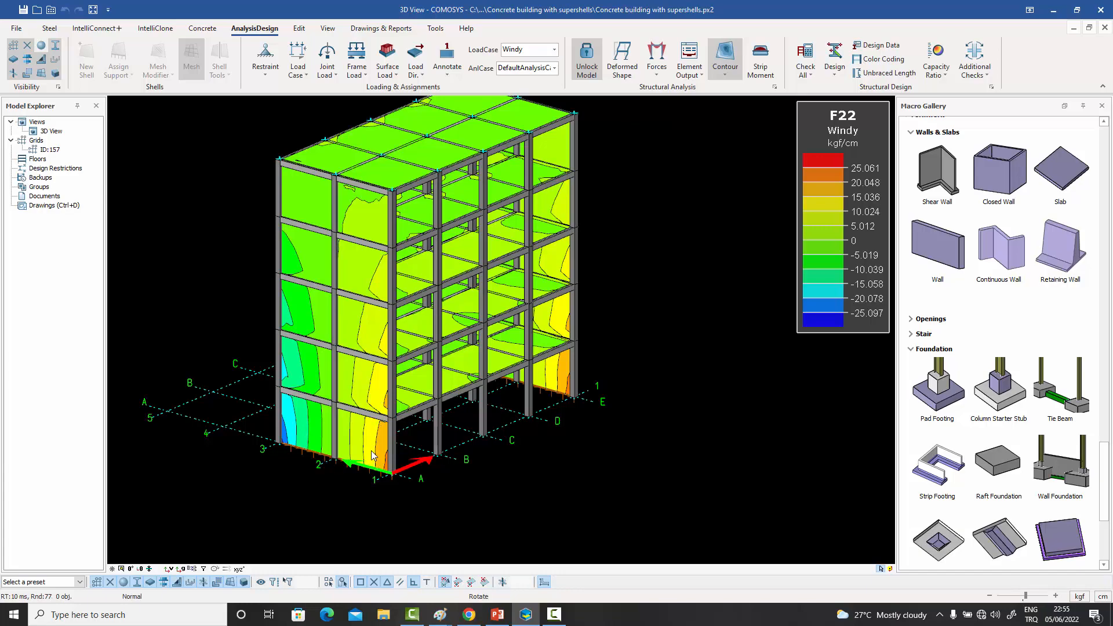
middle_drag(372, 451, 324, 448)
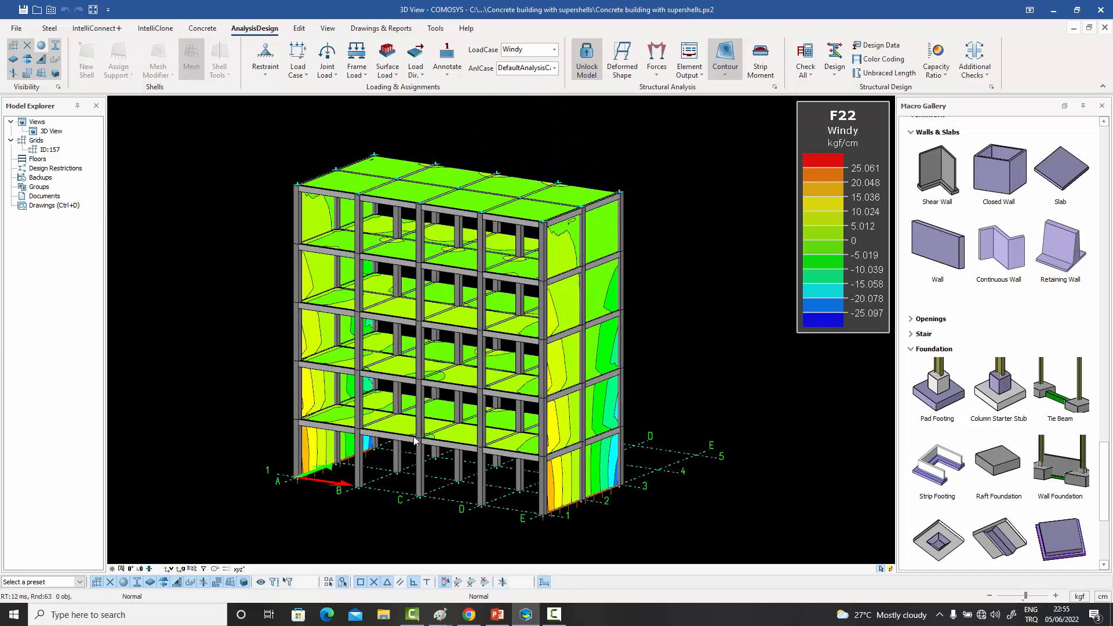
middle_drag(413, 441, 503, 472)
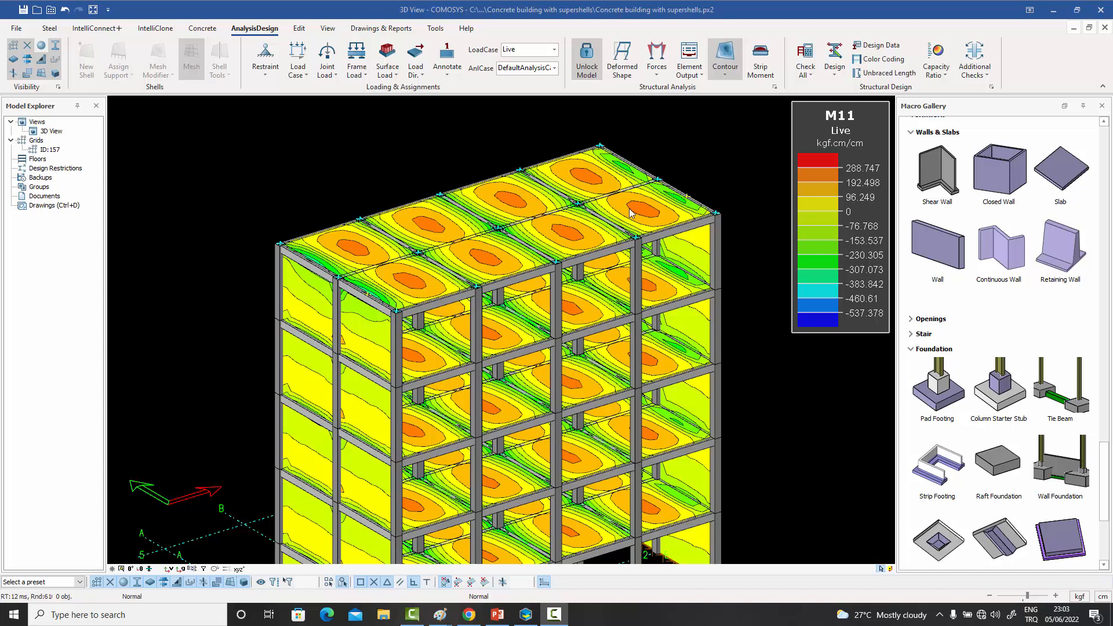
- Create a strip moment line lengthwise across the front row of roof slabs, from (0, 3000, 25000) to (24000, 3000, 25000)
click(761, 66)
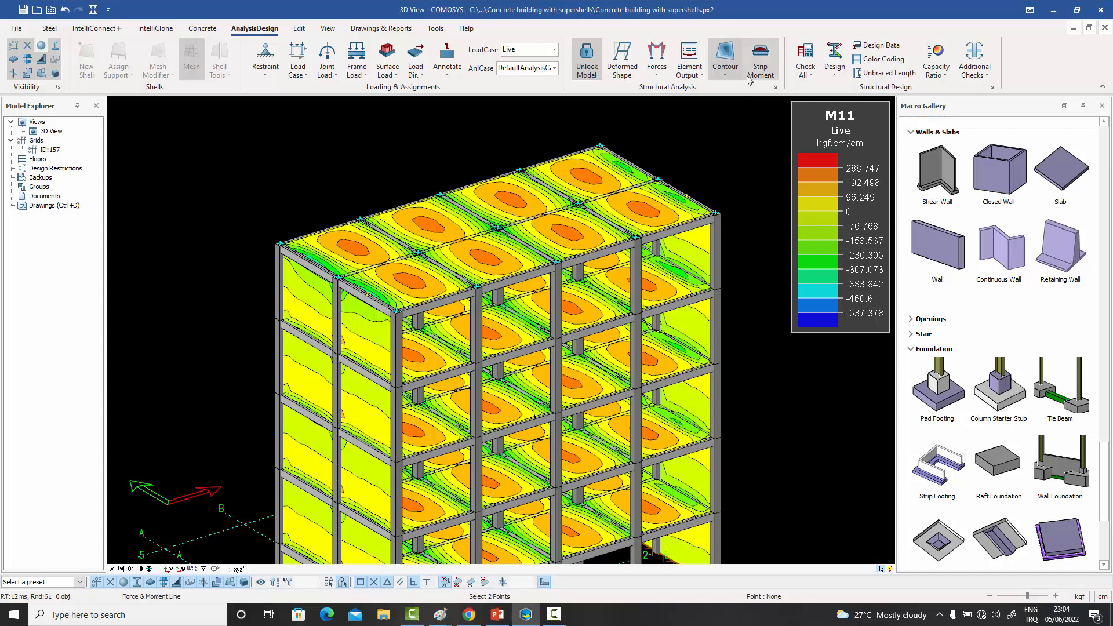
click(369, 294)
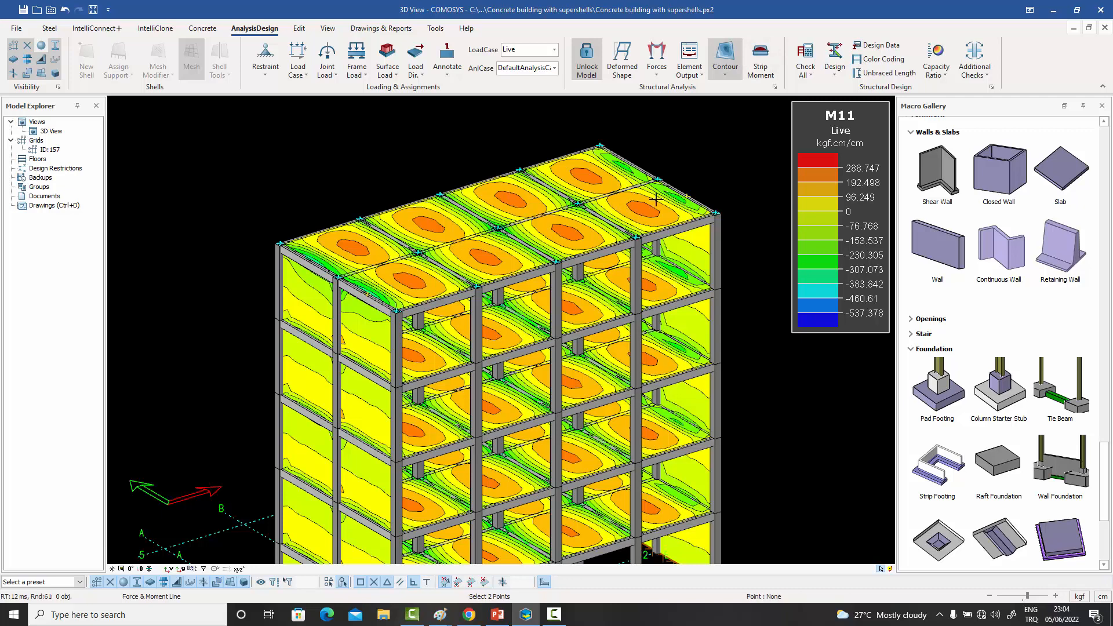
click(686, 198)
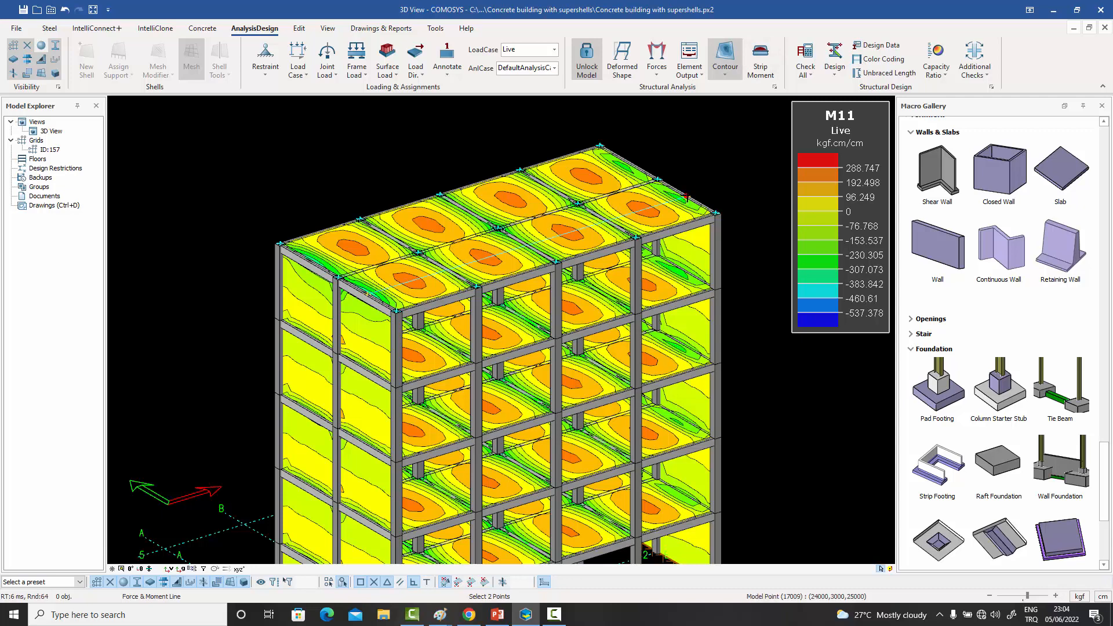
right_click(694, 150)
click(720, 155)
scroll(653, 203, up, 2)
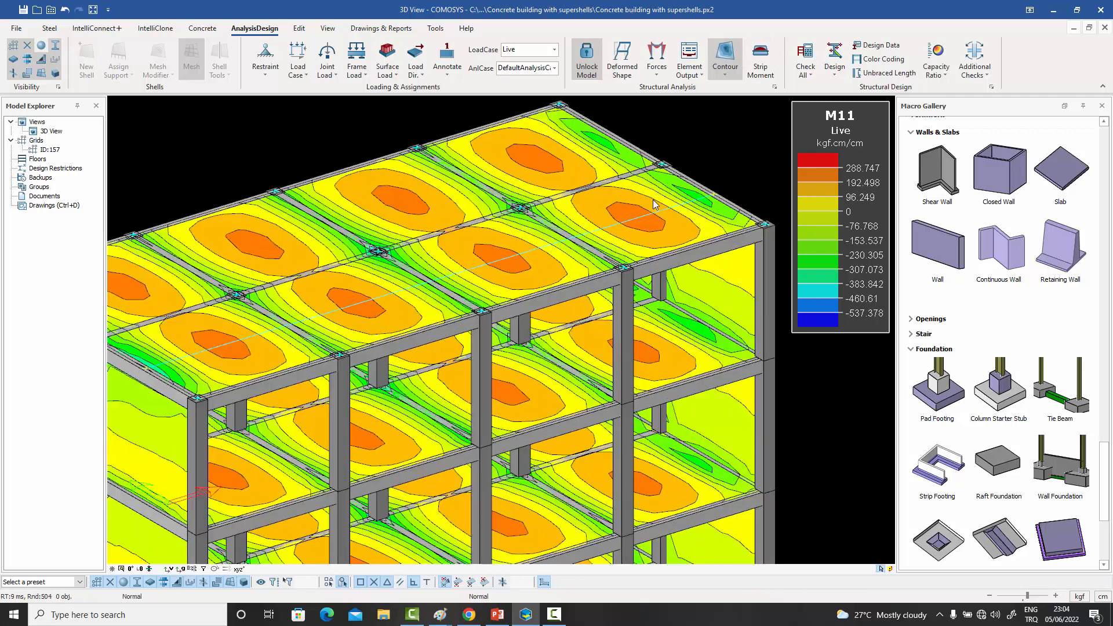
- Turn on Draw Diagram for the roof strip moment line, keeping the Moment force type and the 0.6 scale factor
click(638, 207)
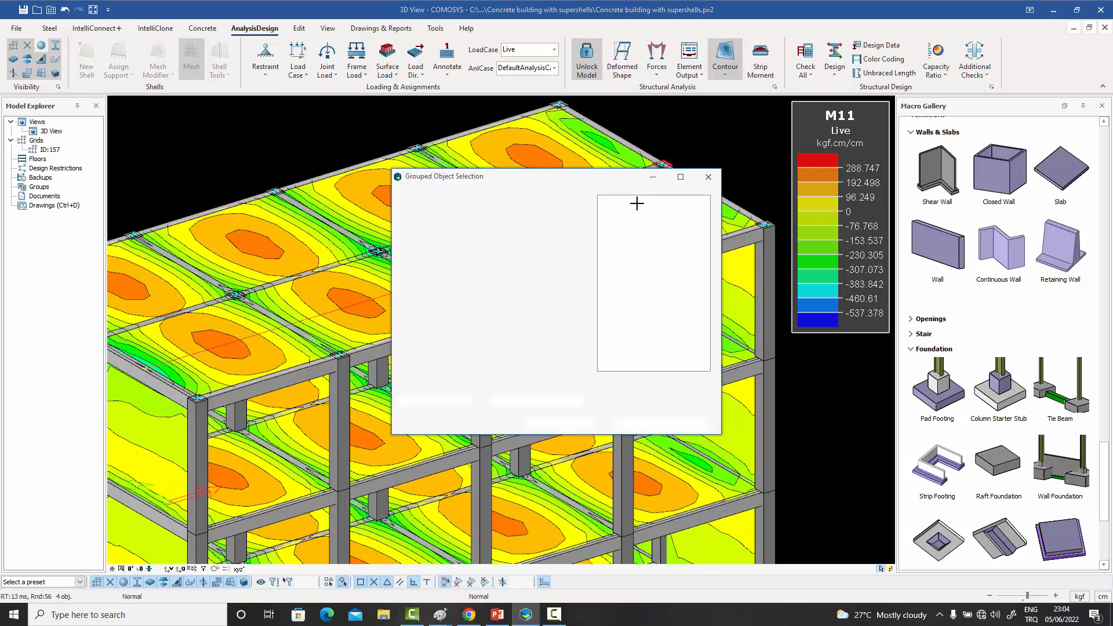
double_click(641, 210)
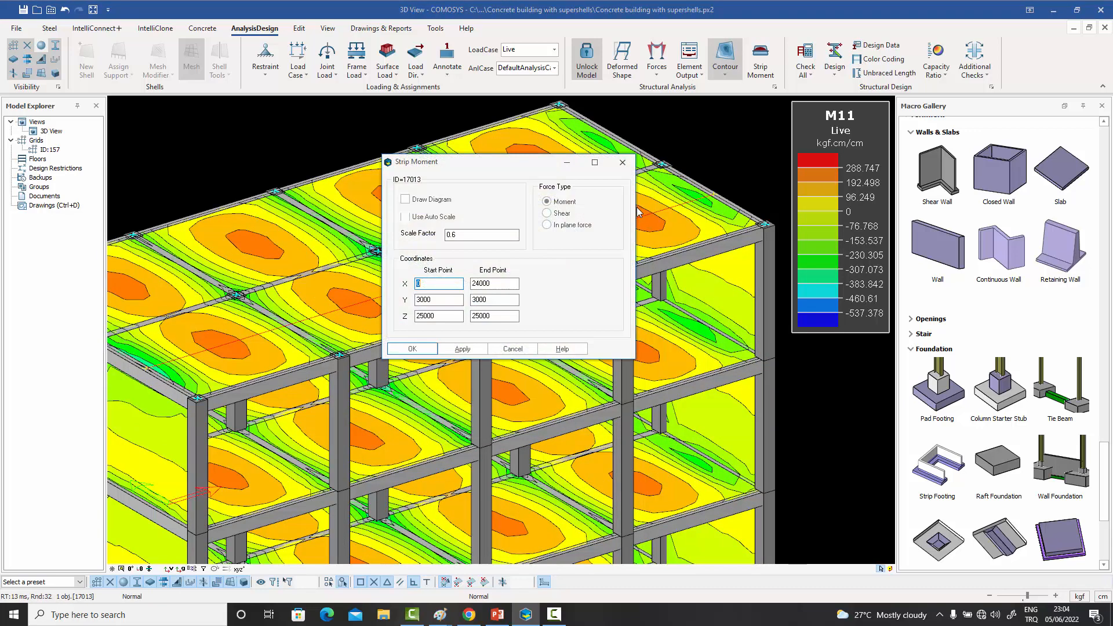
drag(468, 169, 516, 167)
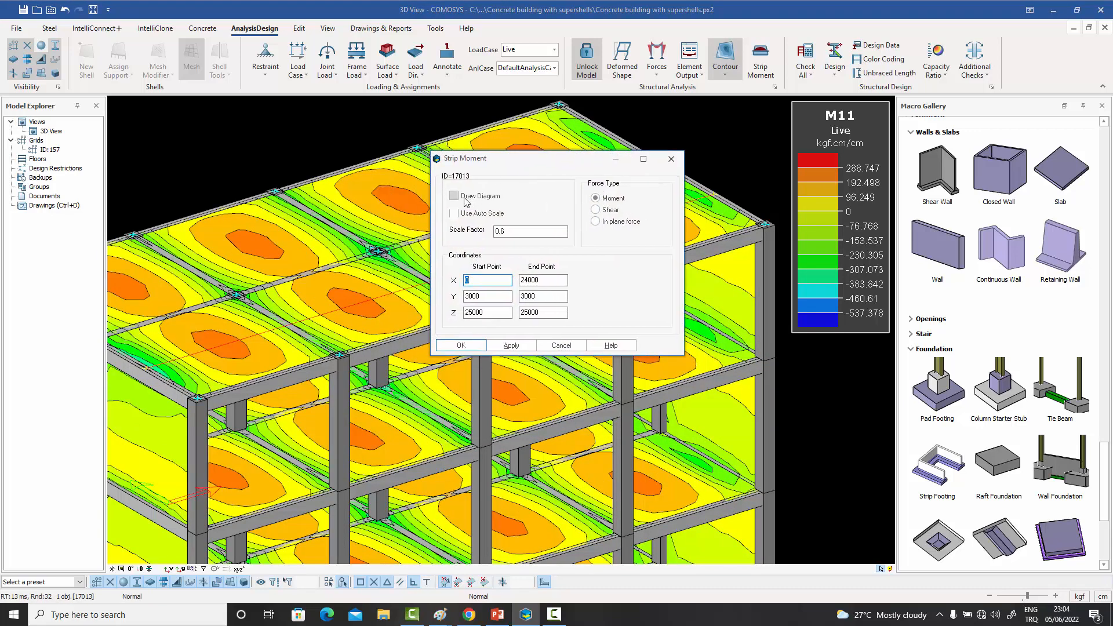
click(466, 197)
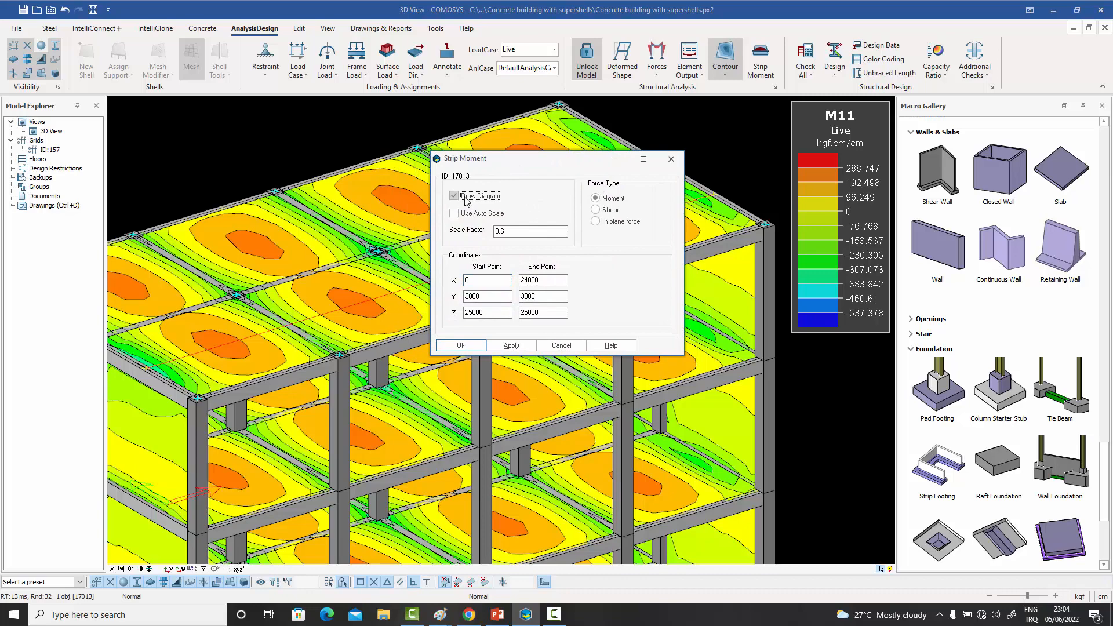
click(461, 345)
scroll(478, 313, down, 2)
scroll(478, 313, down, 1)
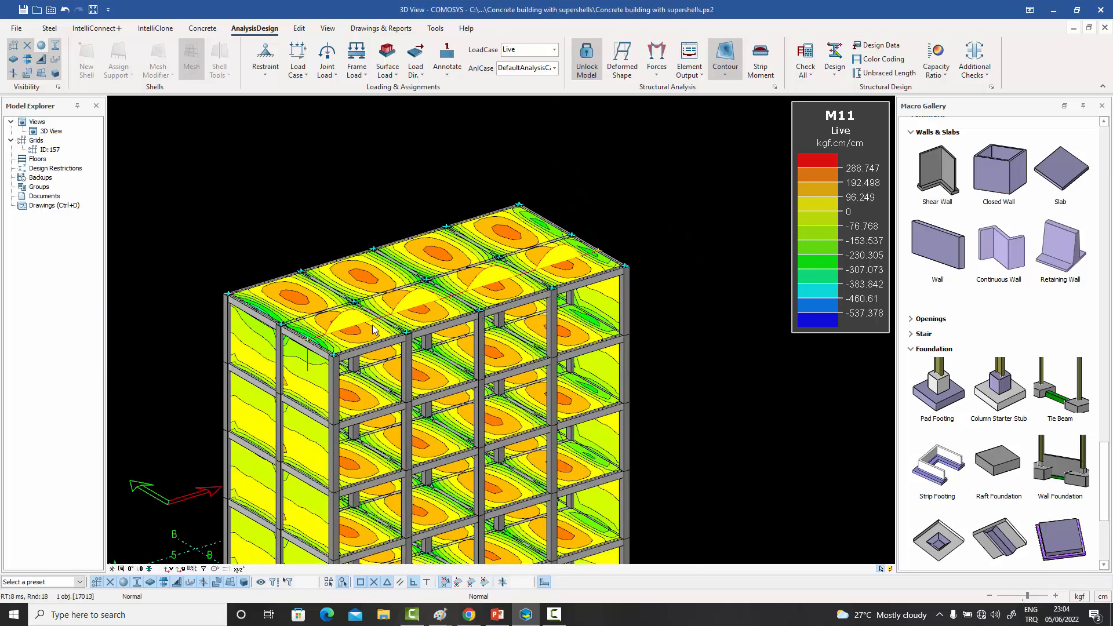
- Inspect the strip moment diagram along the roof, then isolate it by showing only the selected strip line
scroll(380, 332, up, 2)
middle_drag(381, 332, 349, 315)
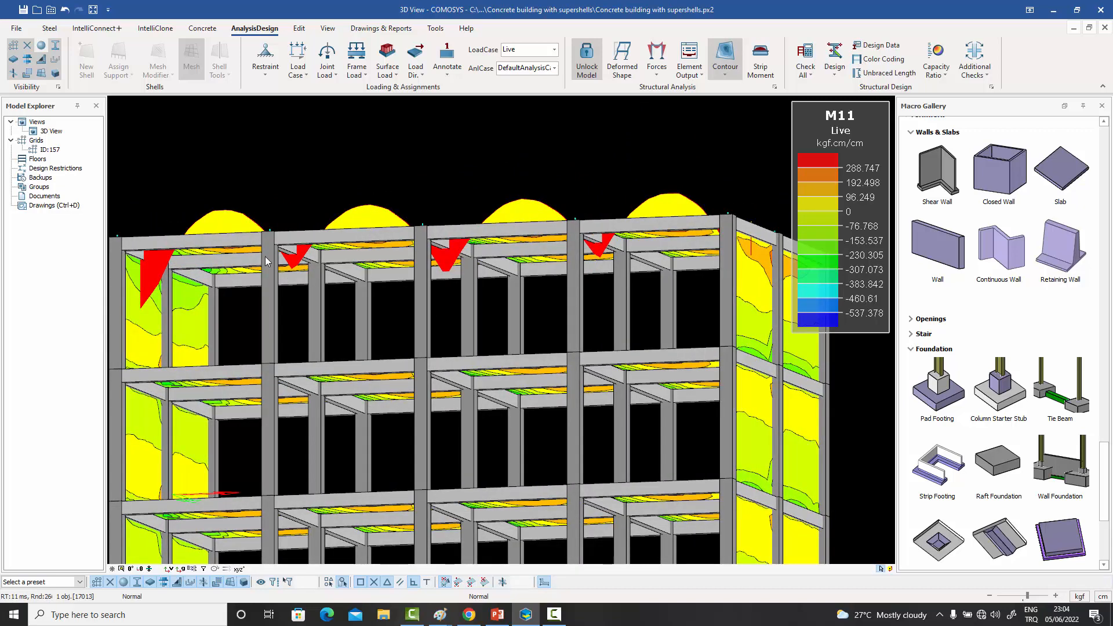
right_click(375, 207)
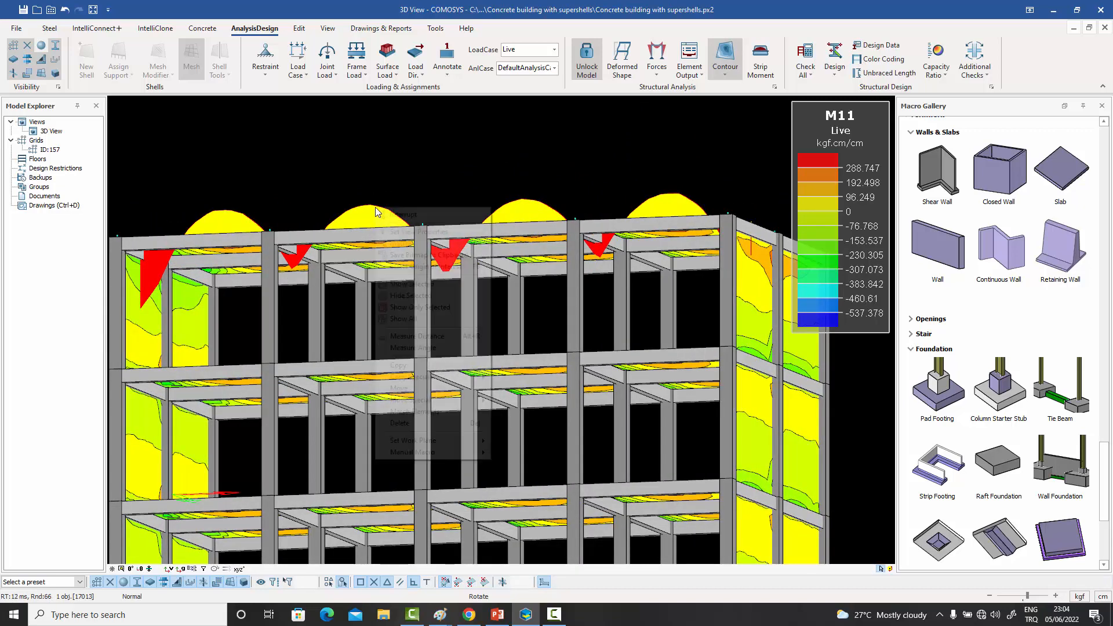
click(373, 203)
right_click(374, 207)
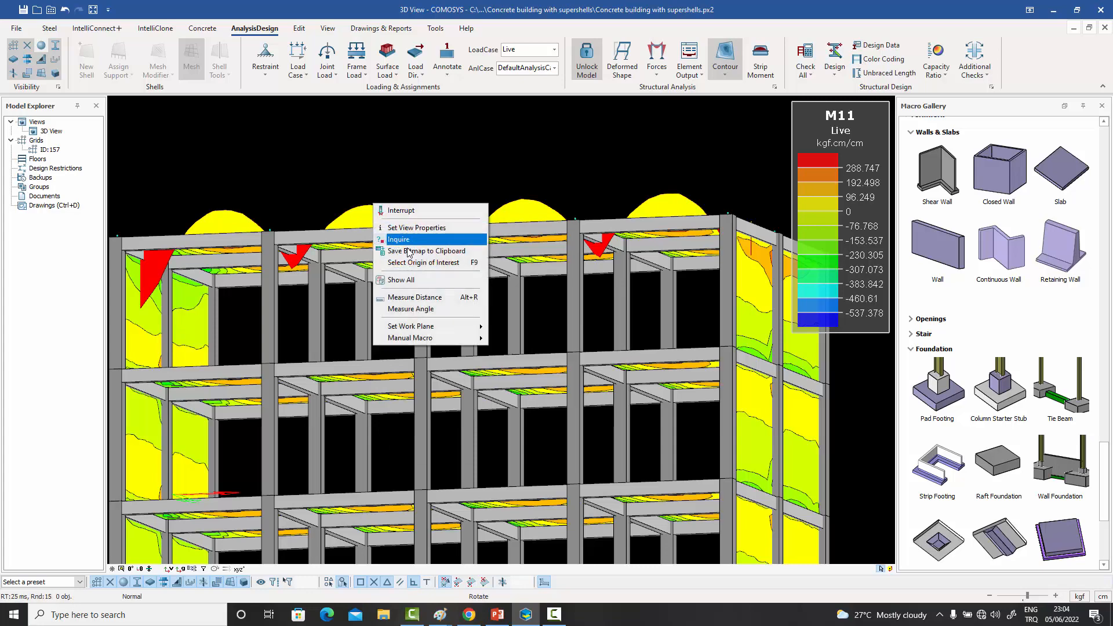
click(368, 219)
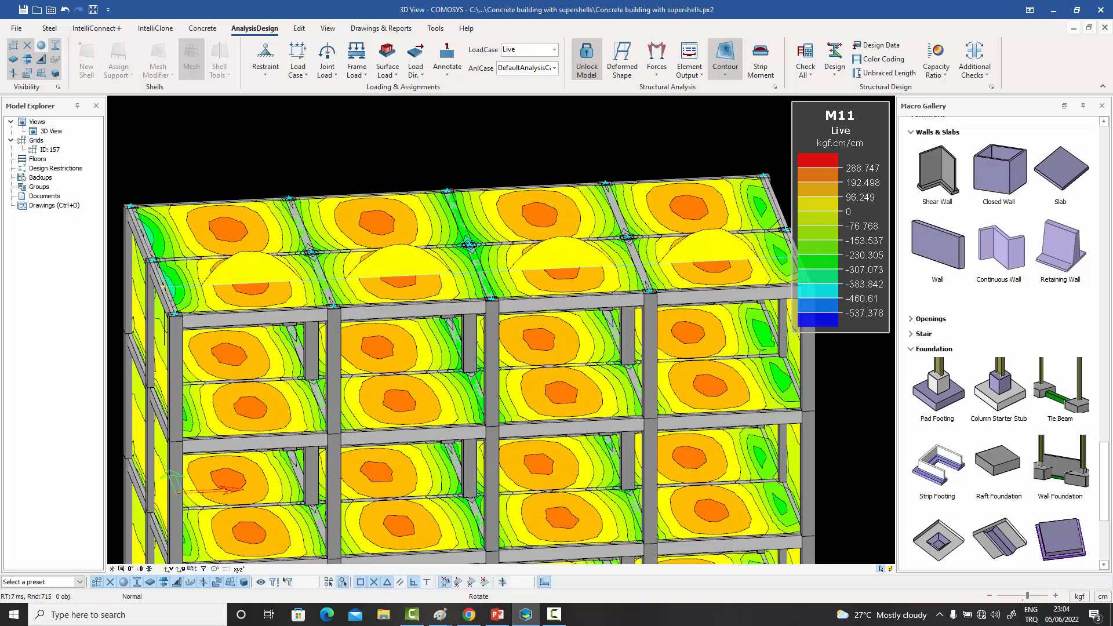
right_click(408, 251)
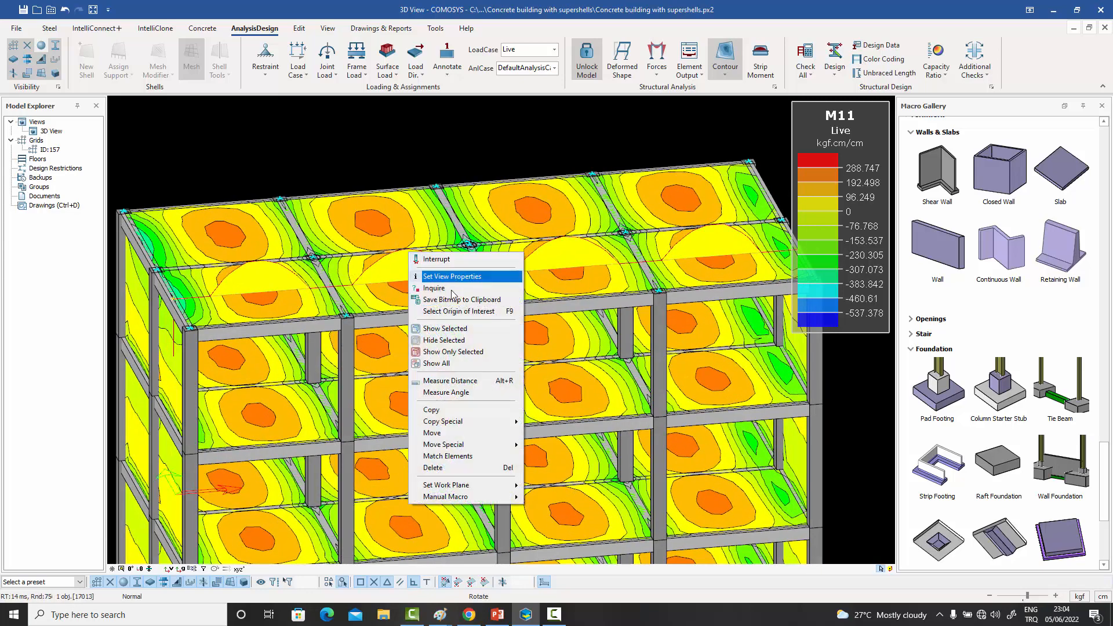
click(446, 351)
scroll(447, 303, down, 2)
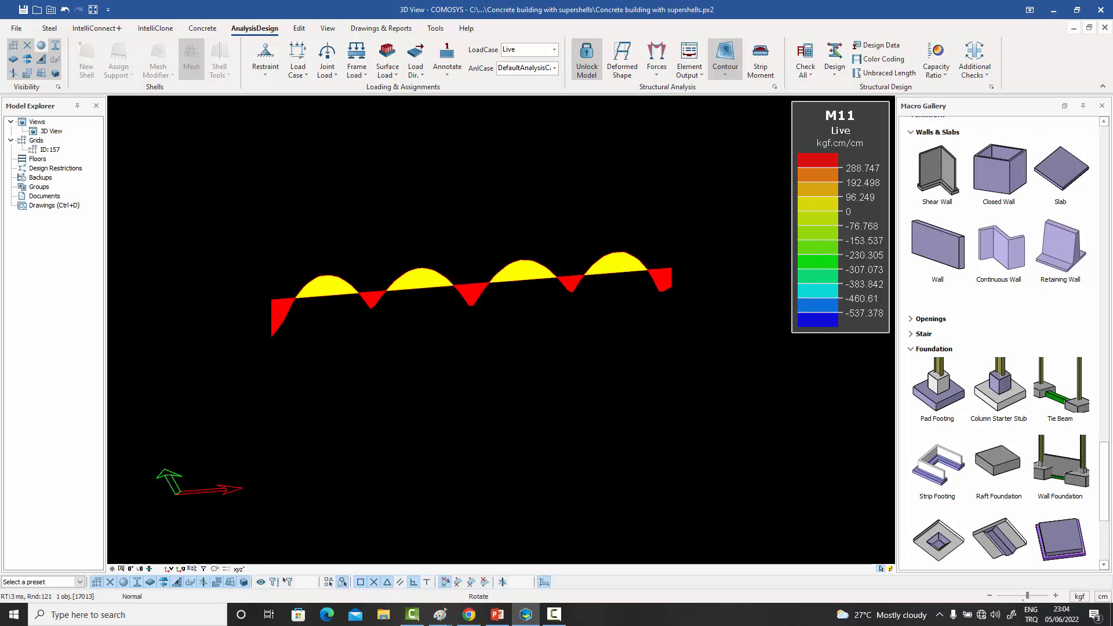
- Examine the isolated strip moment diagram, then restore the display of all building elements
middle_drag(446, 303, 481, 304)
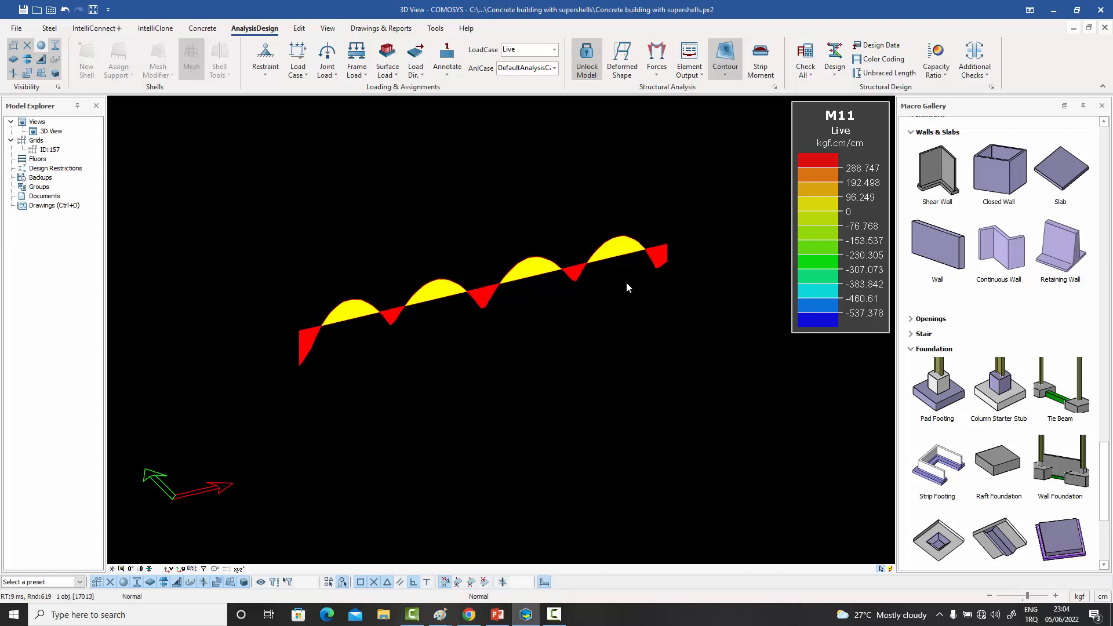
middle_drag(627, 284, 581, 236)
right_click(560, 205)
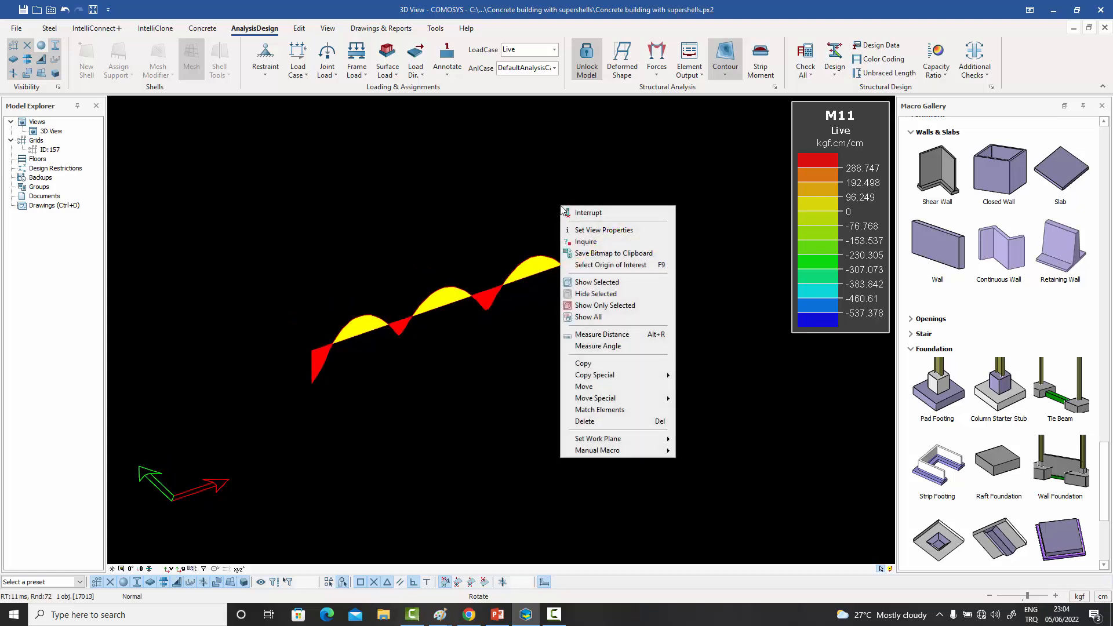
click(610, 310)
right_click(532, 229)
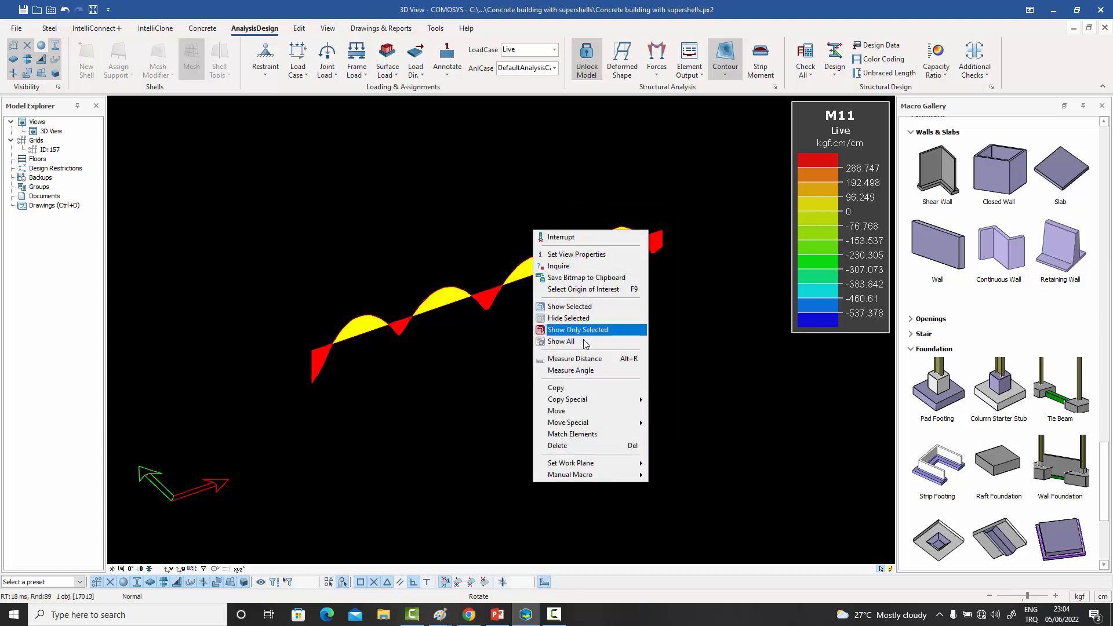
click(556, 340)
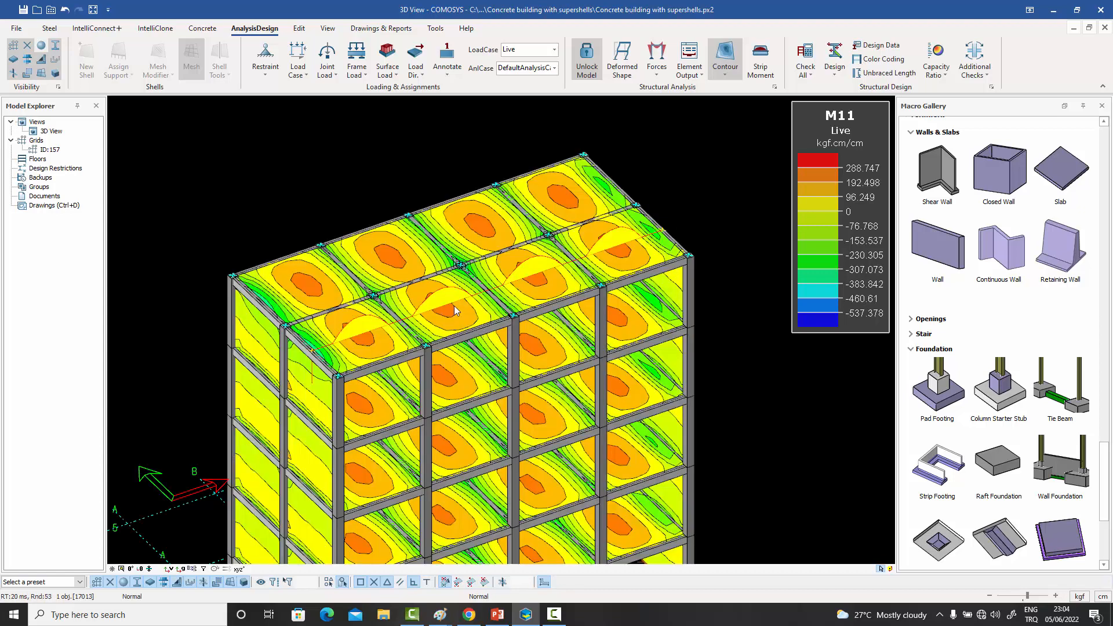
- Create a strip moment line across the roof's width, from (9000, 150, 25000) to (9000, 12150, 25000)
click(760, 58)
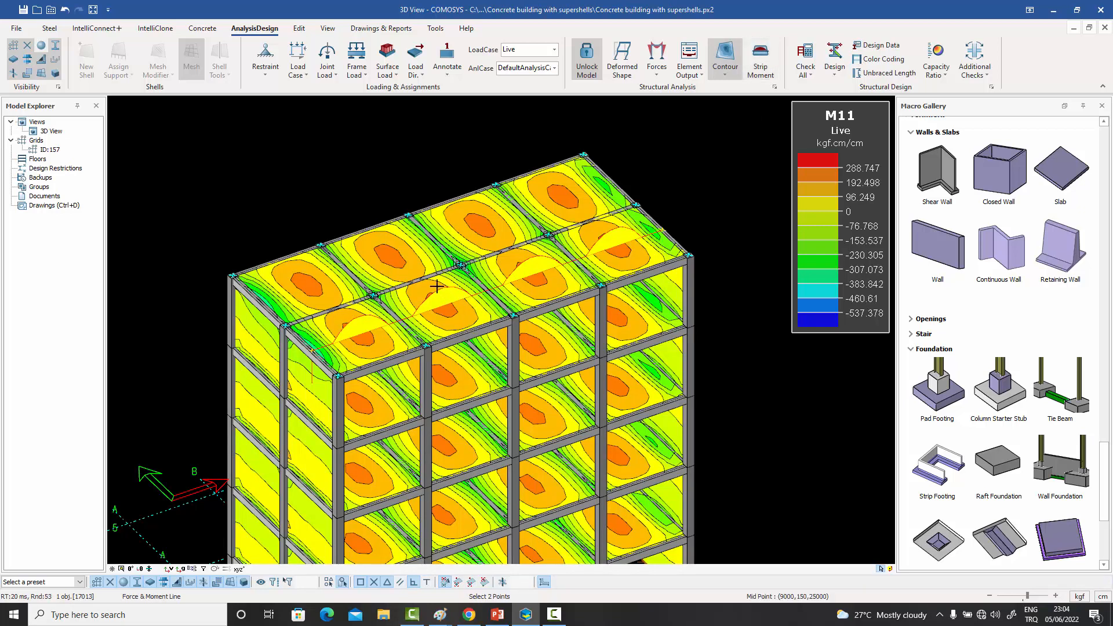
click(365, 232)
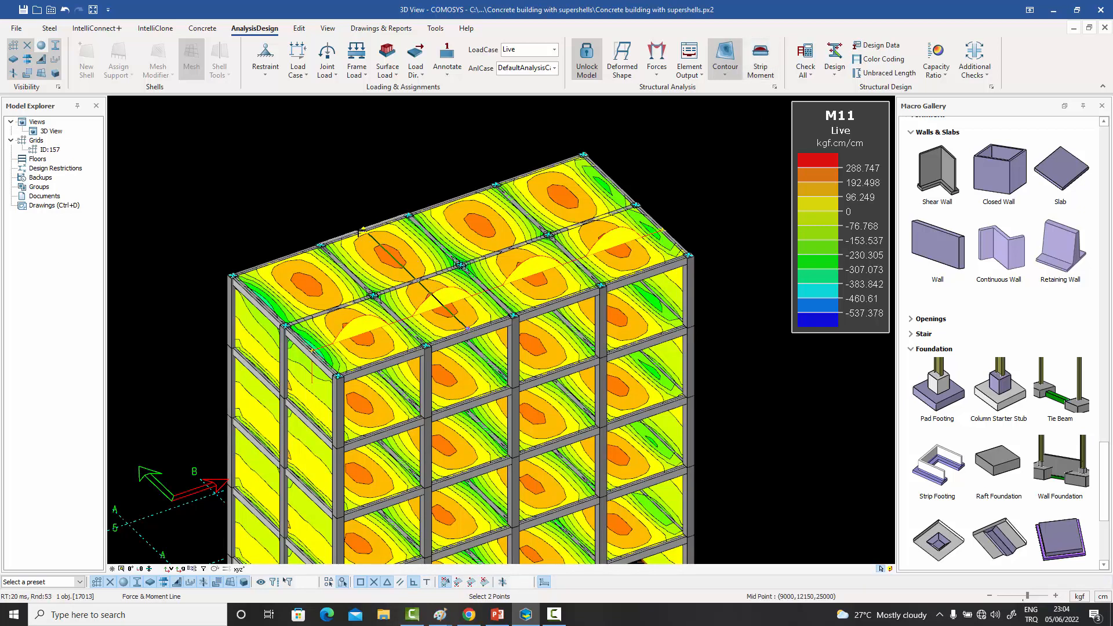
click(359, 233)
right_click(364, 172)
click(372, 182)
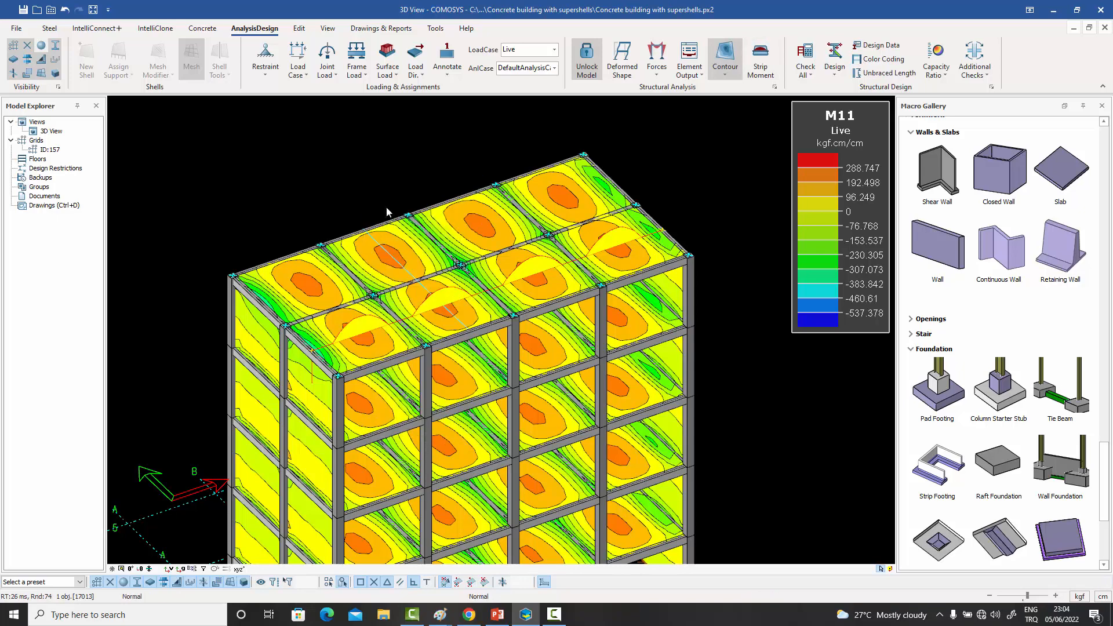
- Turn on Draw Diagram for the crosswise roof strip line, keeping the Moment force type and 0.6 scale factor
drag(394, 267, 384, 246)
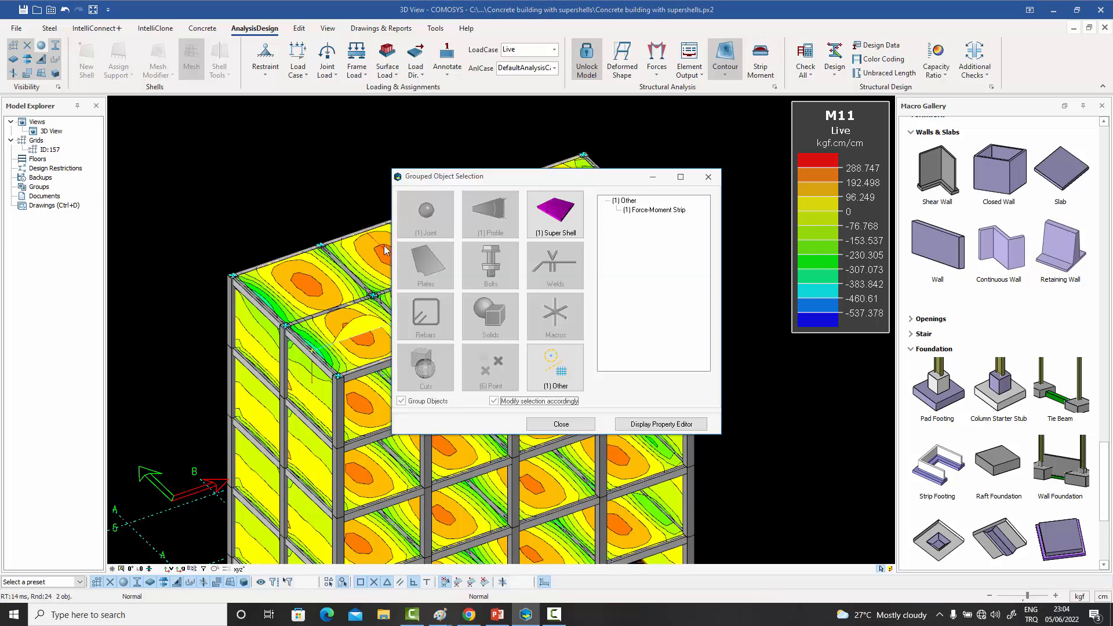
double_click(643, 210)
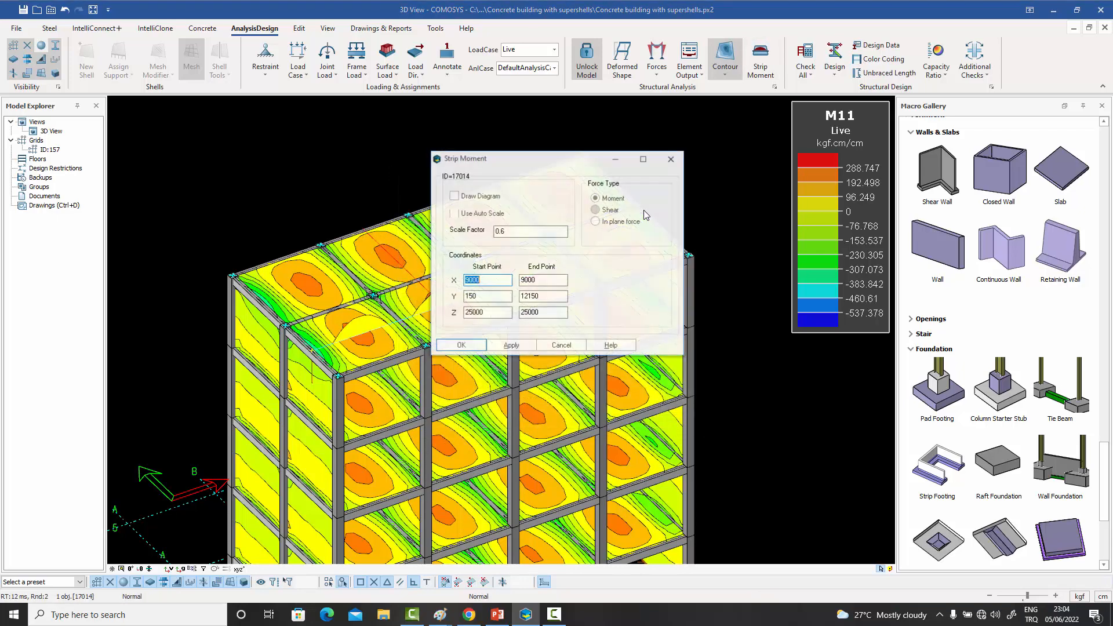
click(460, 345)
middle_drag(430, 318, 460, 280)
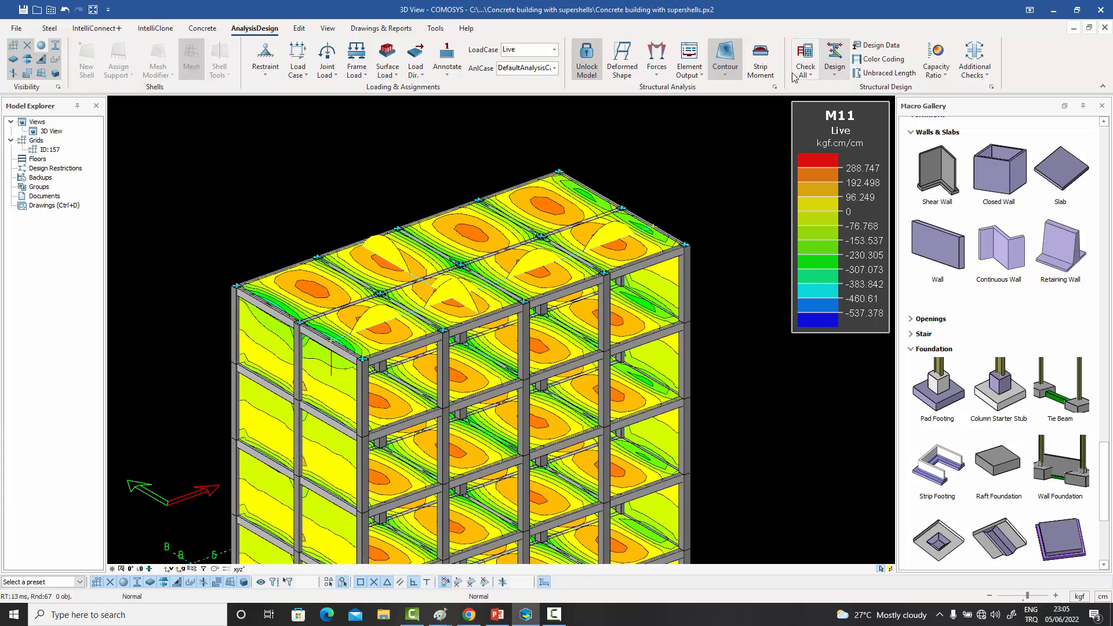
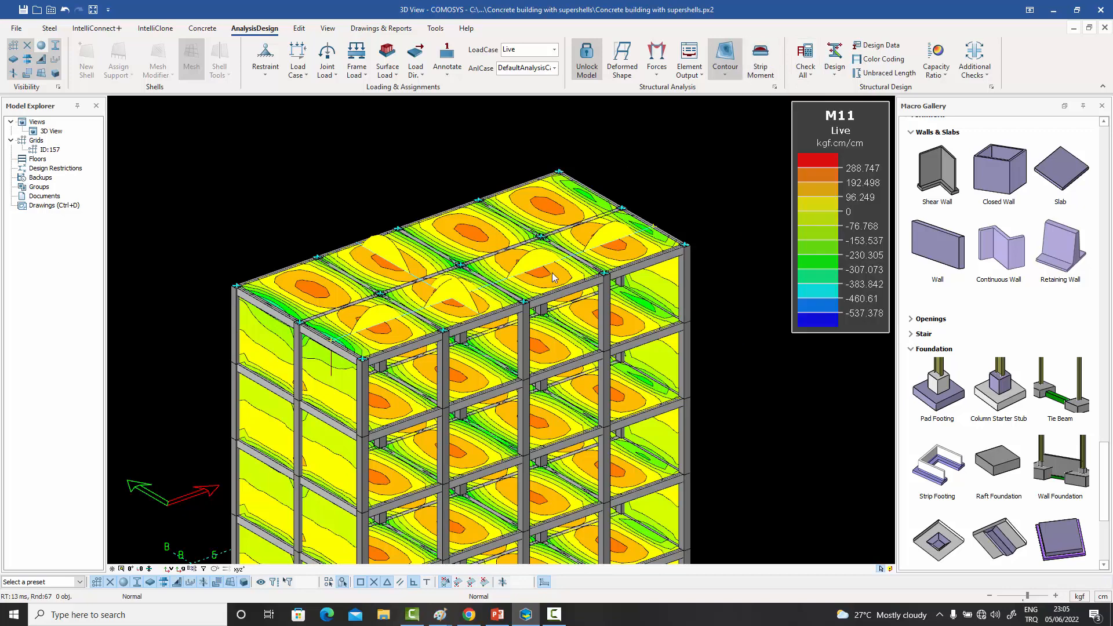
- Isolate the selected roof element under the M11 contour by showing only the selection
click(537, 253)
right_click(537, 252)
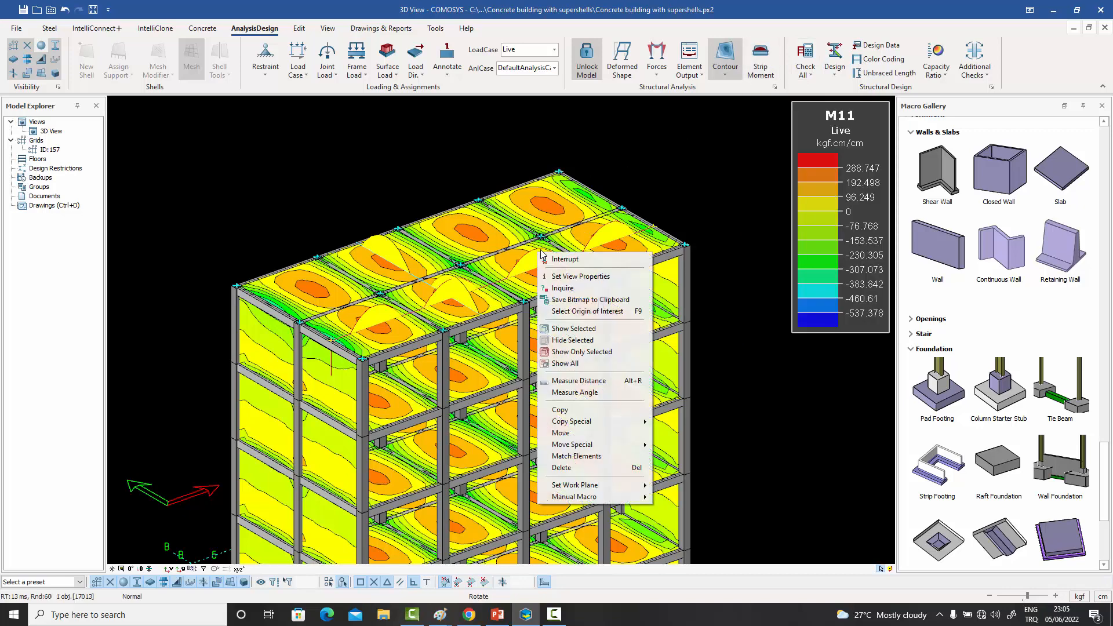
click(584, 351)
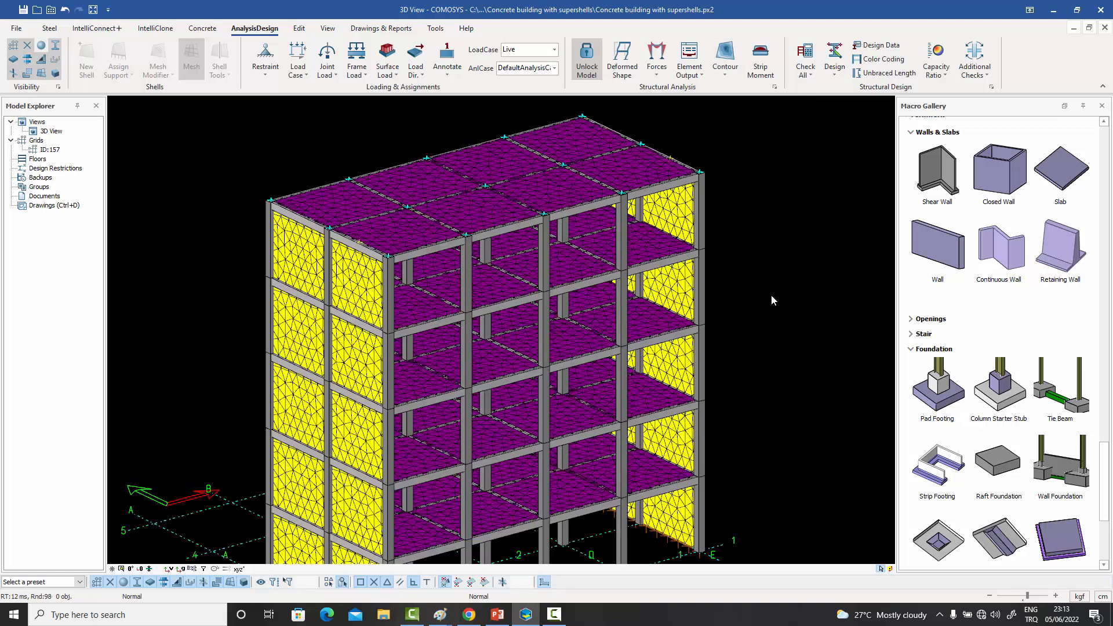
- Display the Area of Steel contour plot for the top surface along the 1-1 direction
click(725, 75)
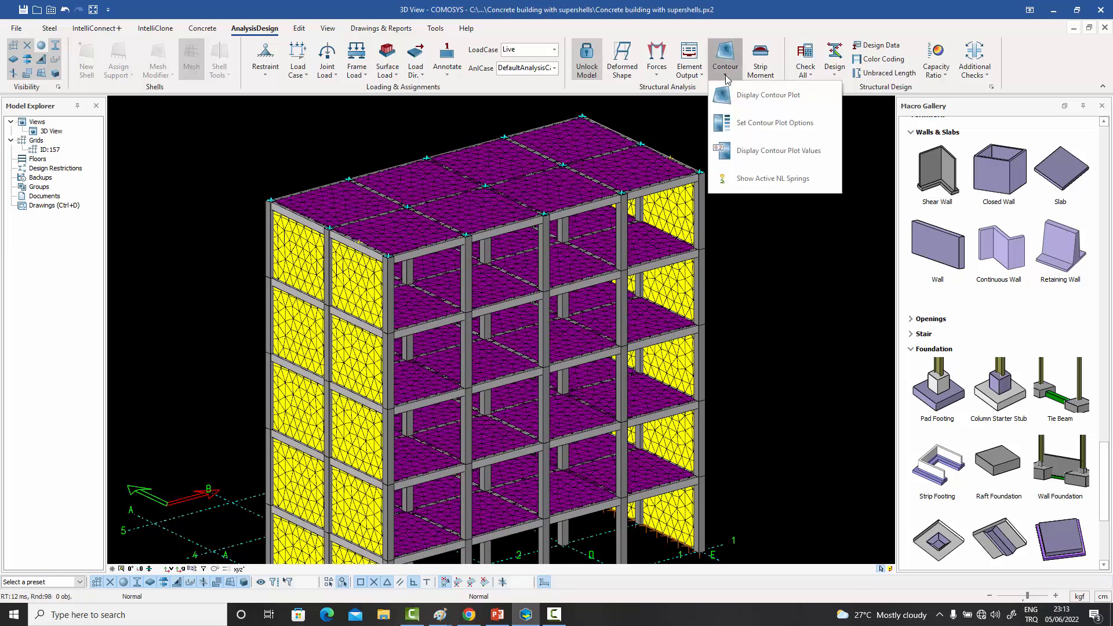
click(740, 123)
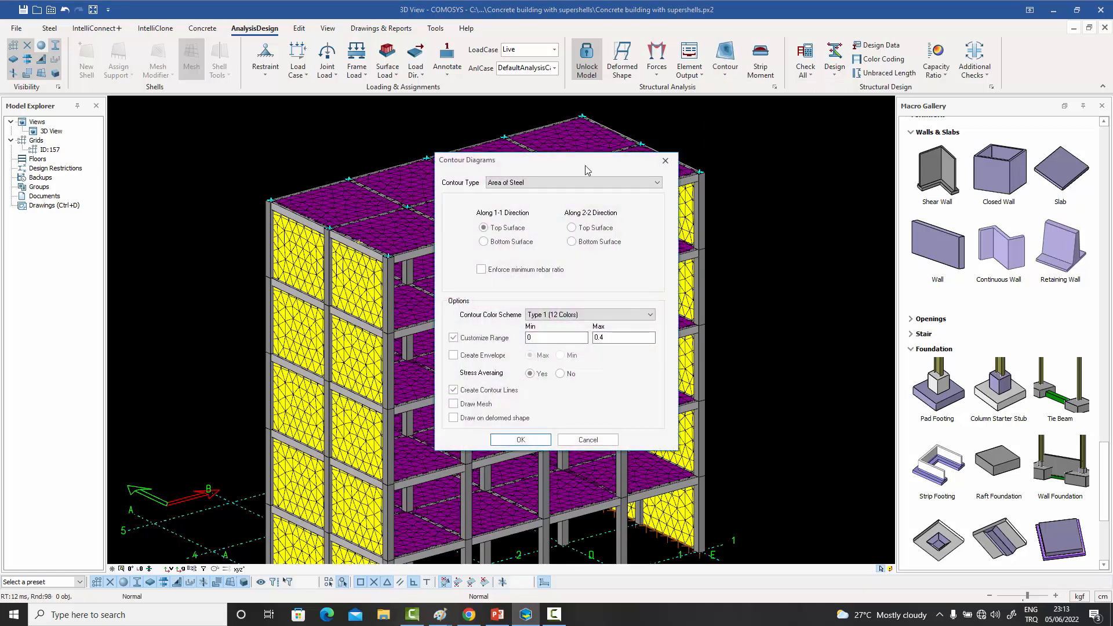
drag(585, 162, 698, 155)
click(688, 179)
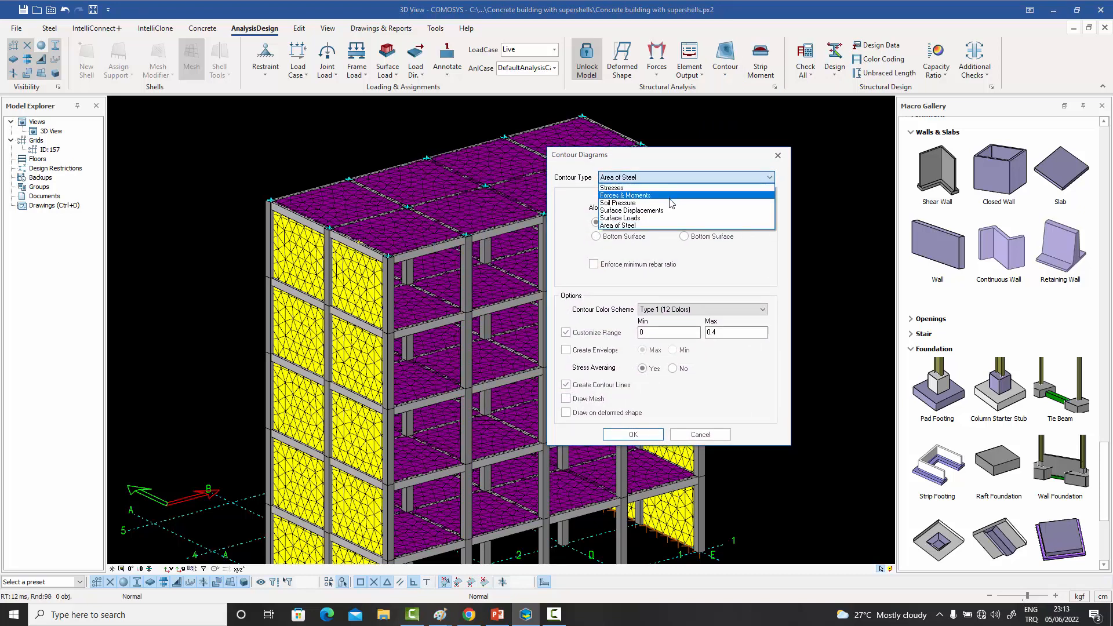
click(629, 226)
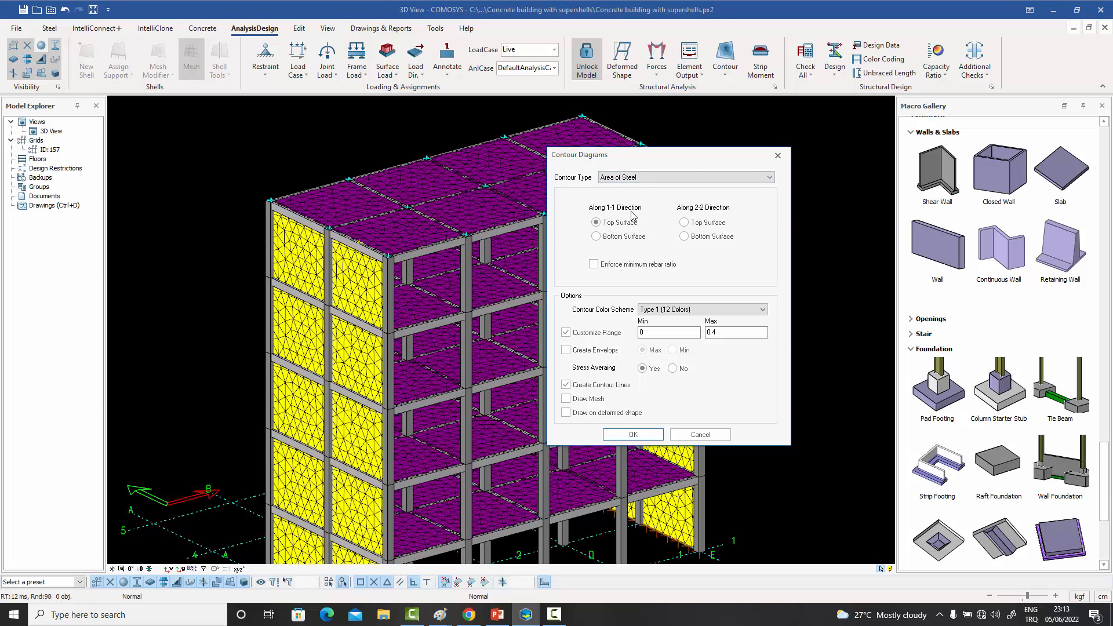
click(634, 243)
click(686, 237)
click(633, 436)
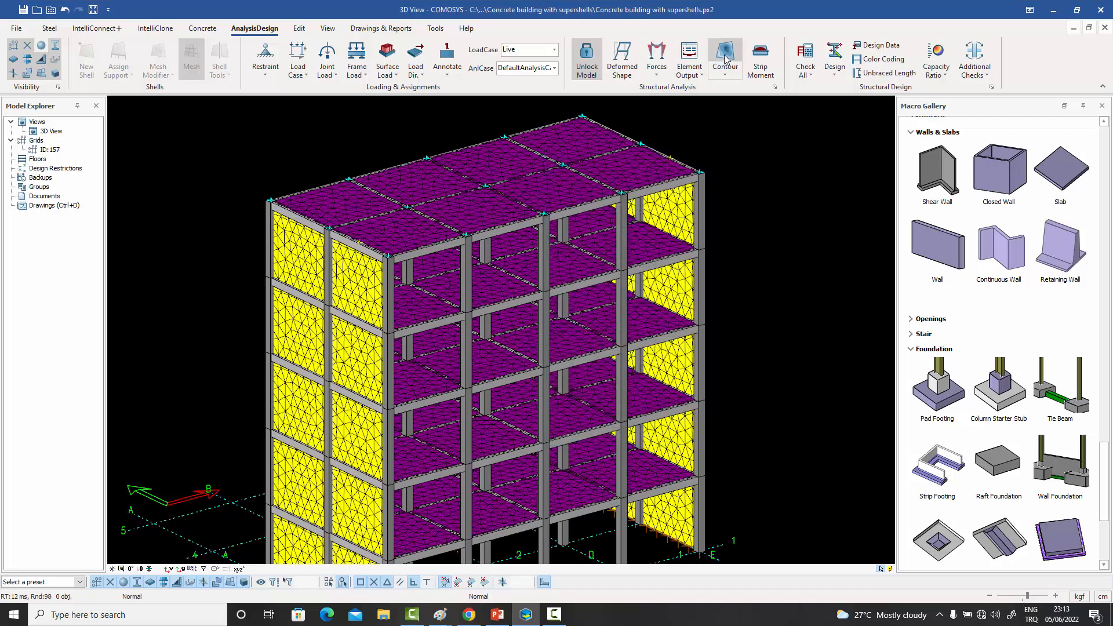
click(726, 57)
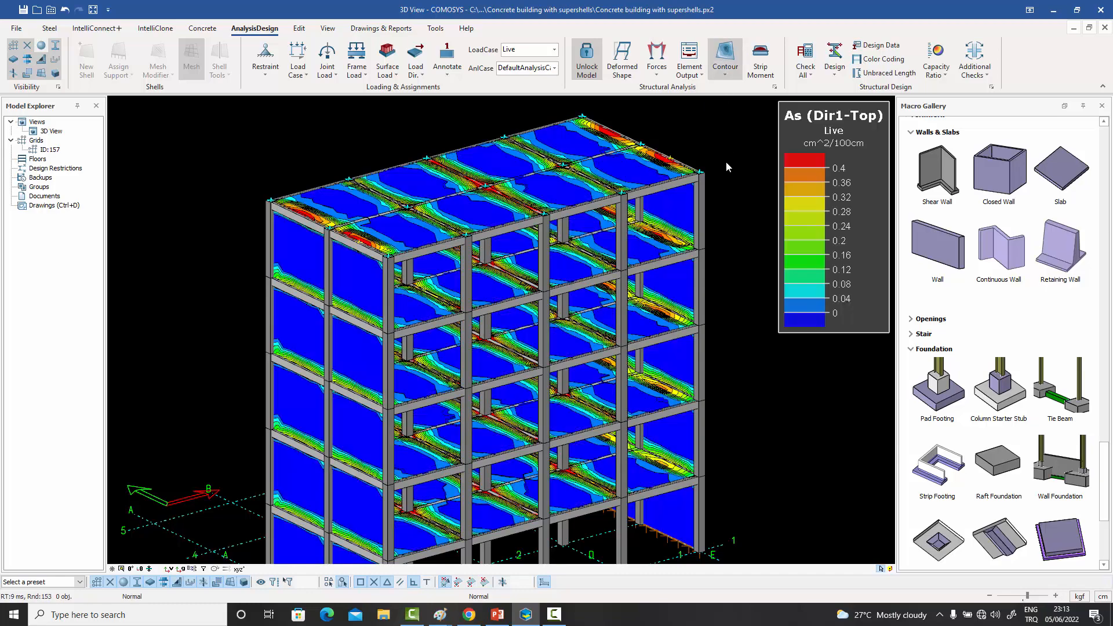
- Switch the Area of Steel contour plot to the bottom surface along the 1-1 direction
middle_drag(580, 162, 581, 185)
middle_drag(443, 250, 445, 284)
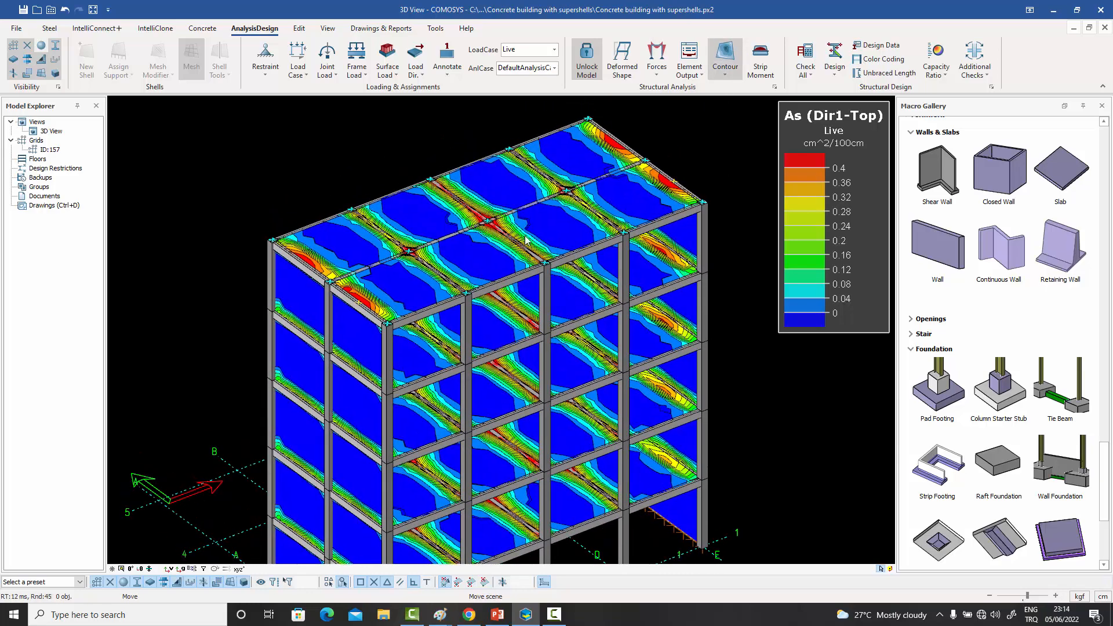
scroll(445, 284, up, 2)
scroll(445, 283, up, 3)
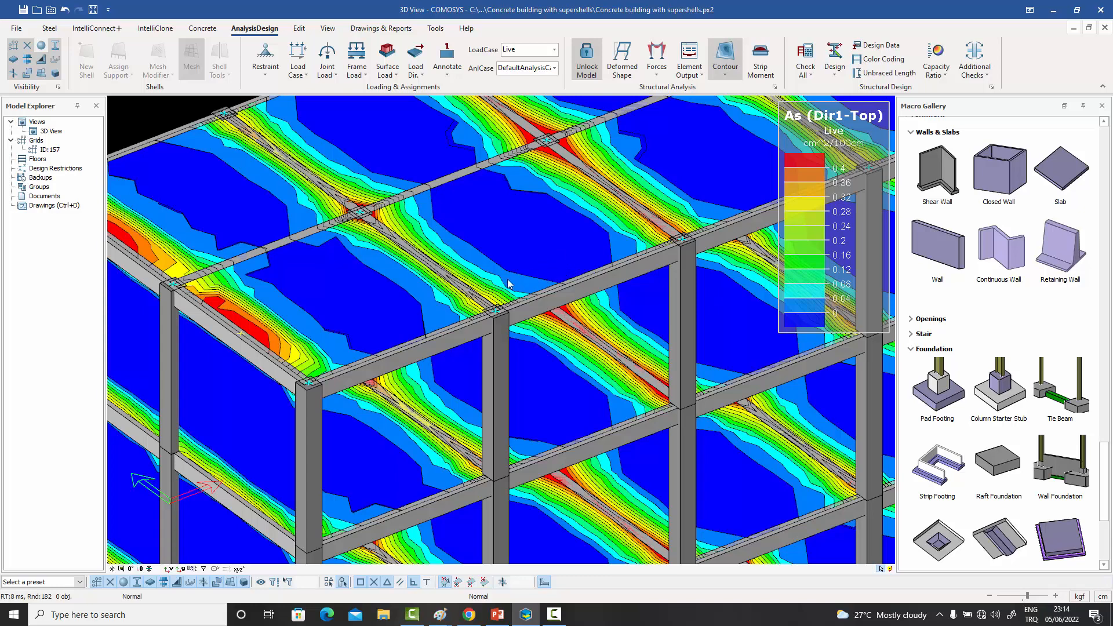
scroll(508, 284, down, 5)
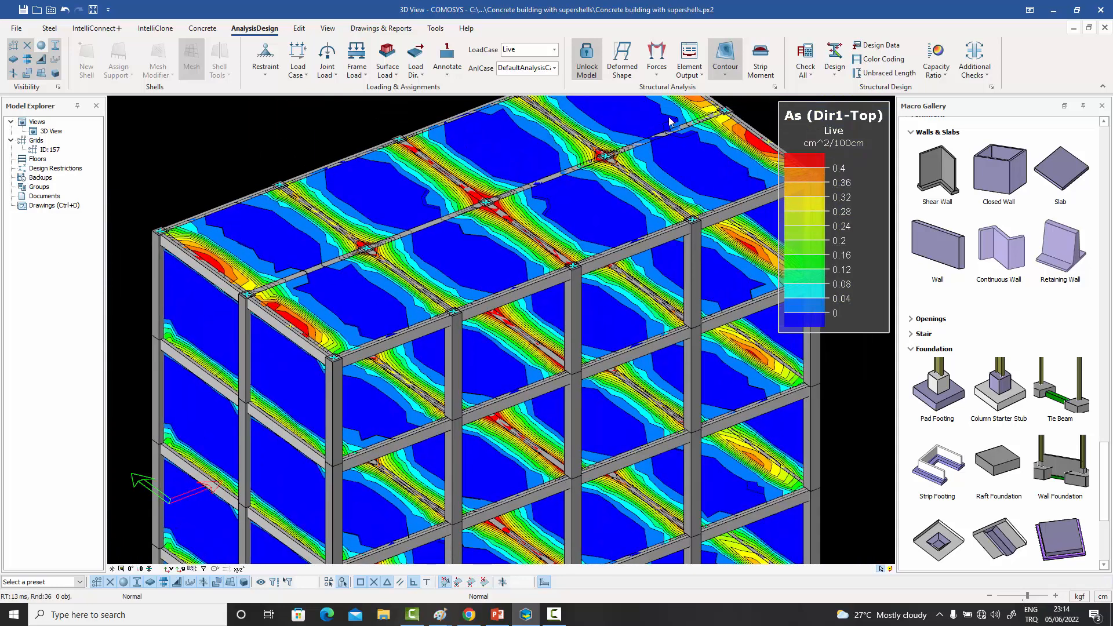
click(728, 74)
click(742, 121)
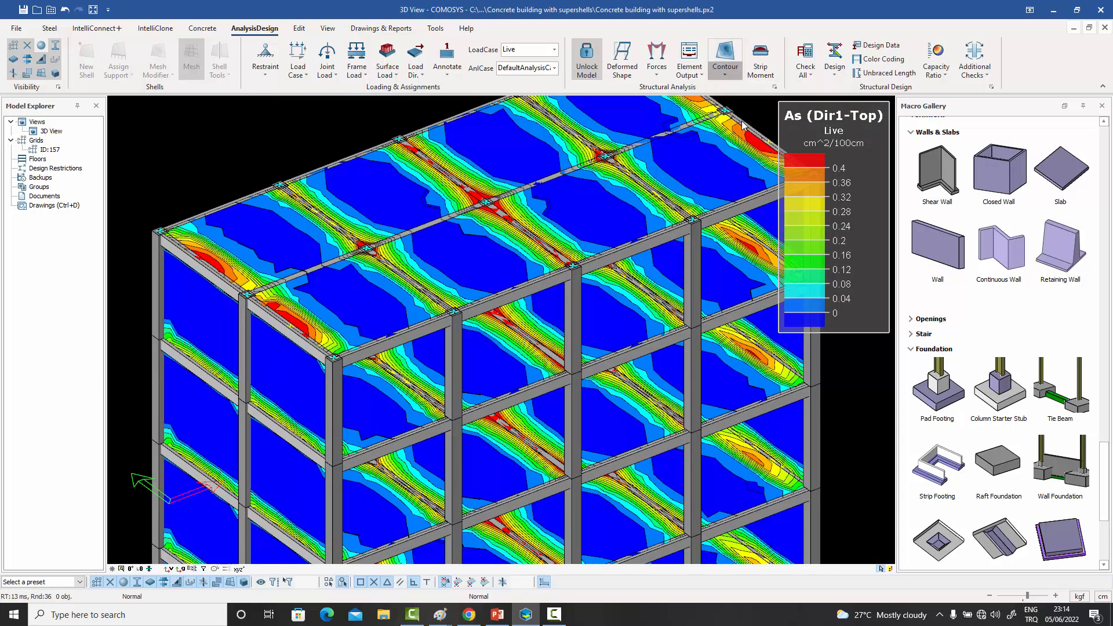
click(483, 241)
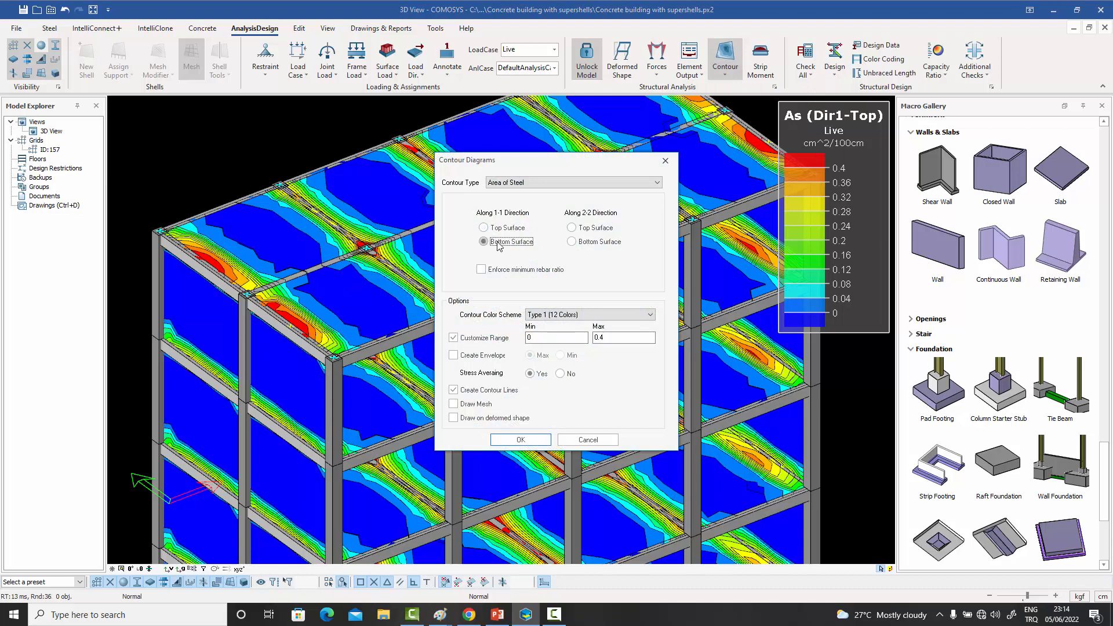
click(521, 440)
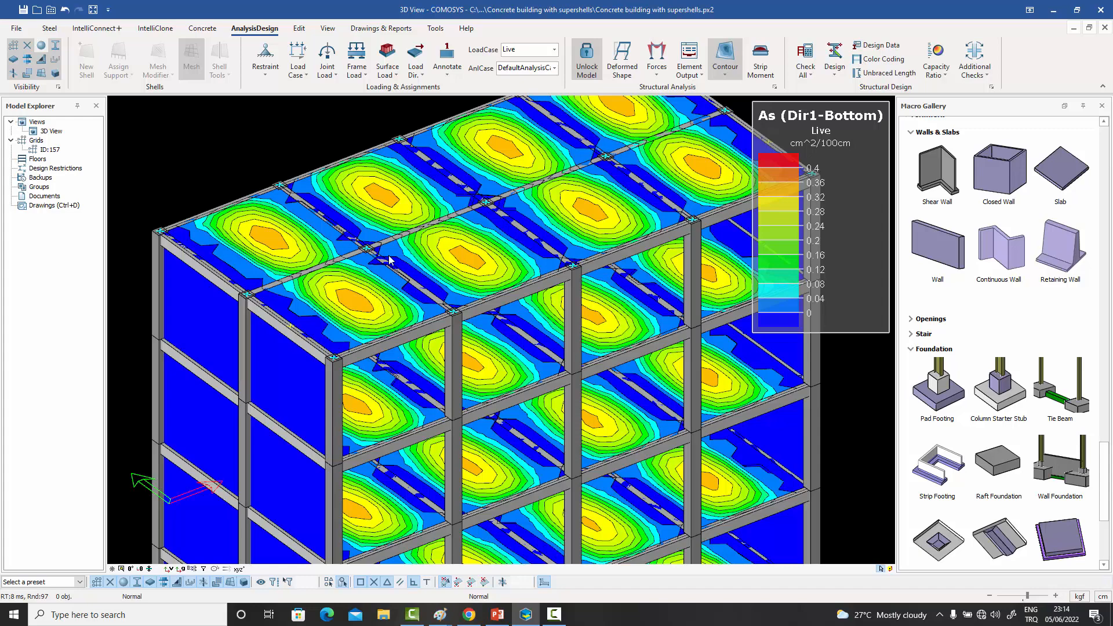
- Set the minimum of the steel area contour's custom range to 0.2 and apply it
scroll(352, 313, up, 3)
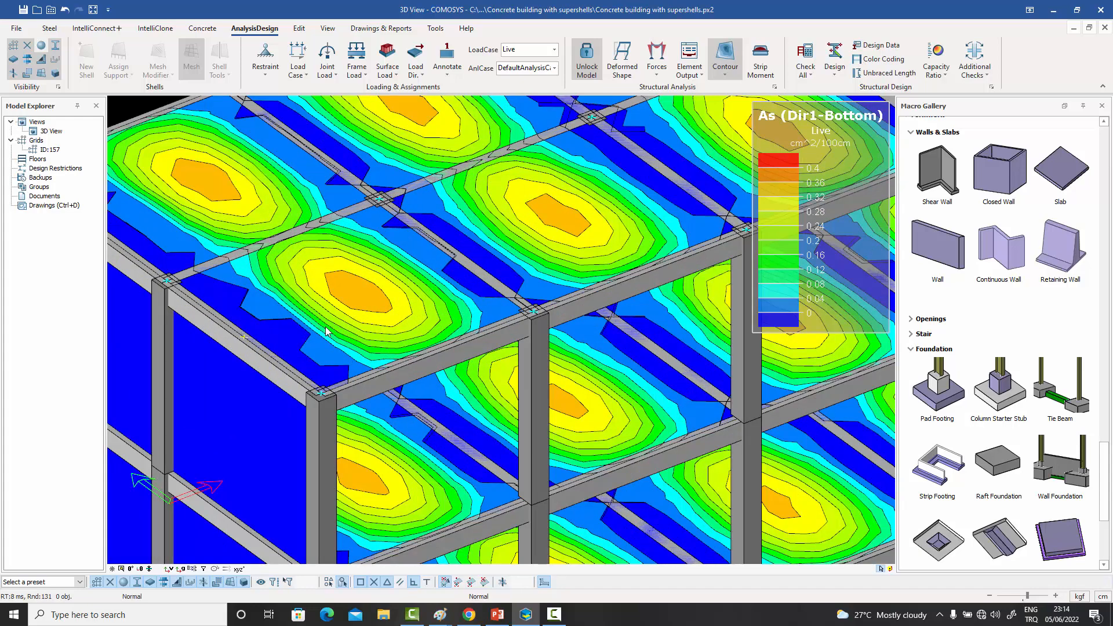
scroll(320, 340, down, 3)
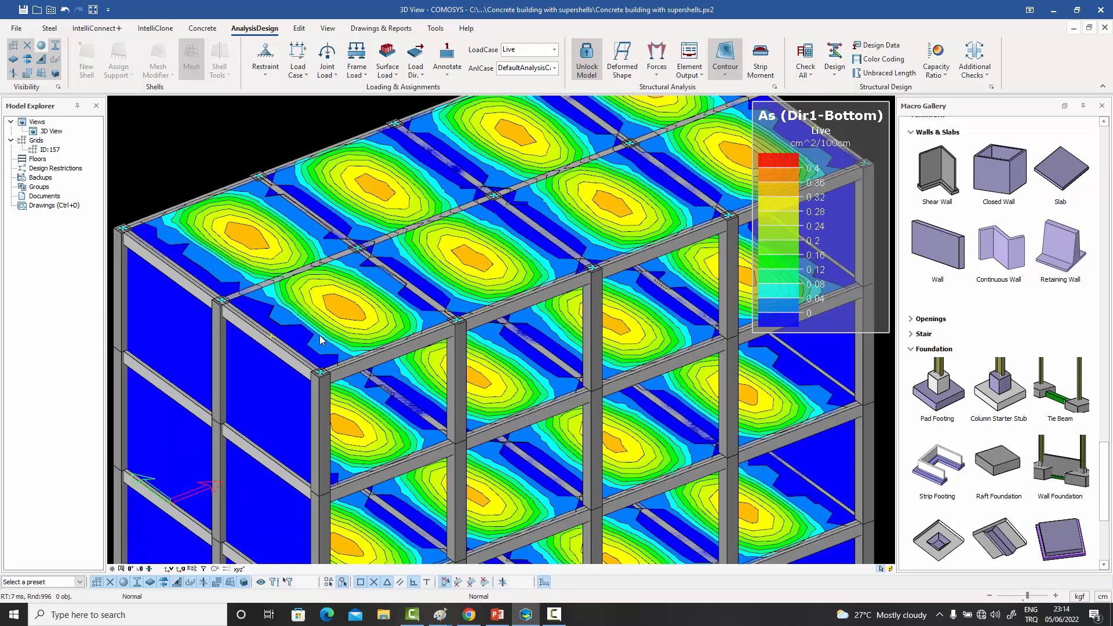
scroll(320, 339, down, 2)
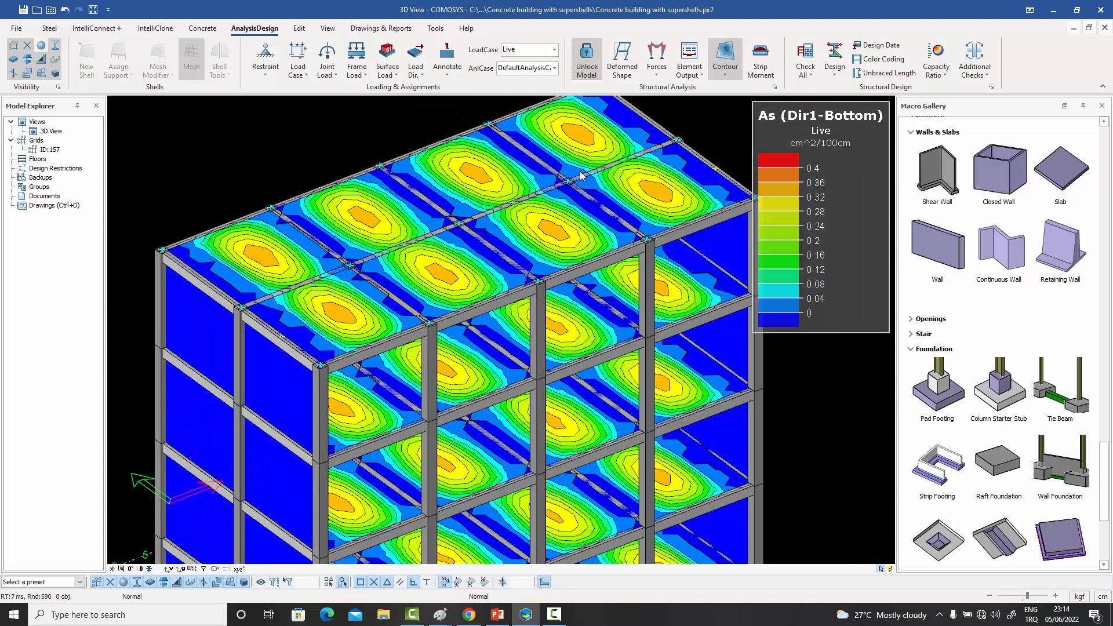
click(725, 74)
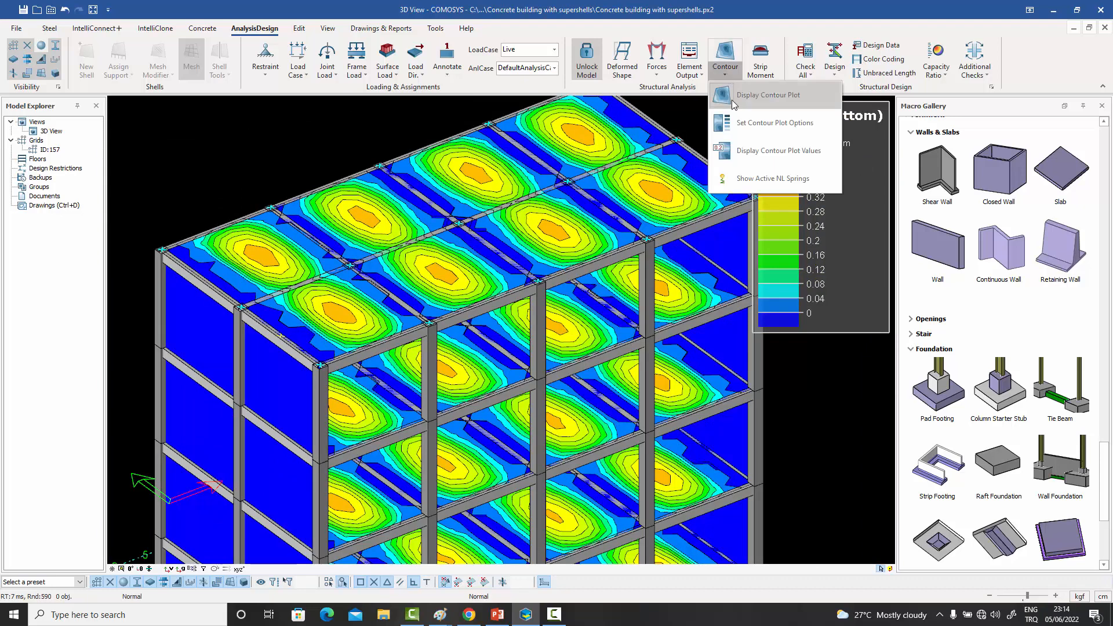
click(754, 117)
click(540, 337)
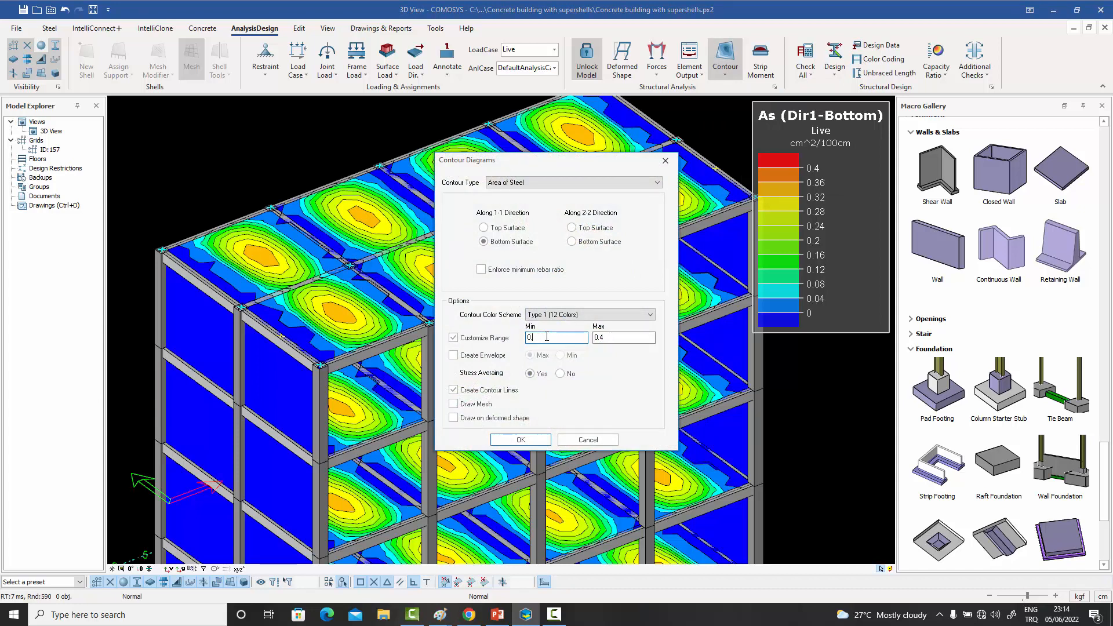
text(.2)
click(521, 440)
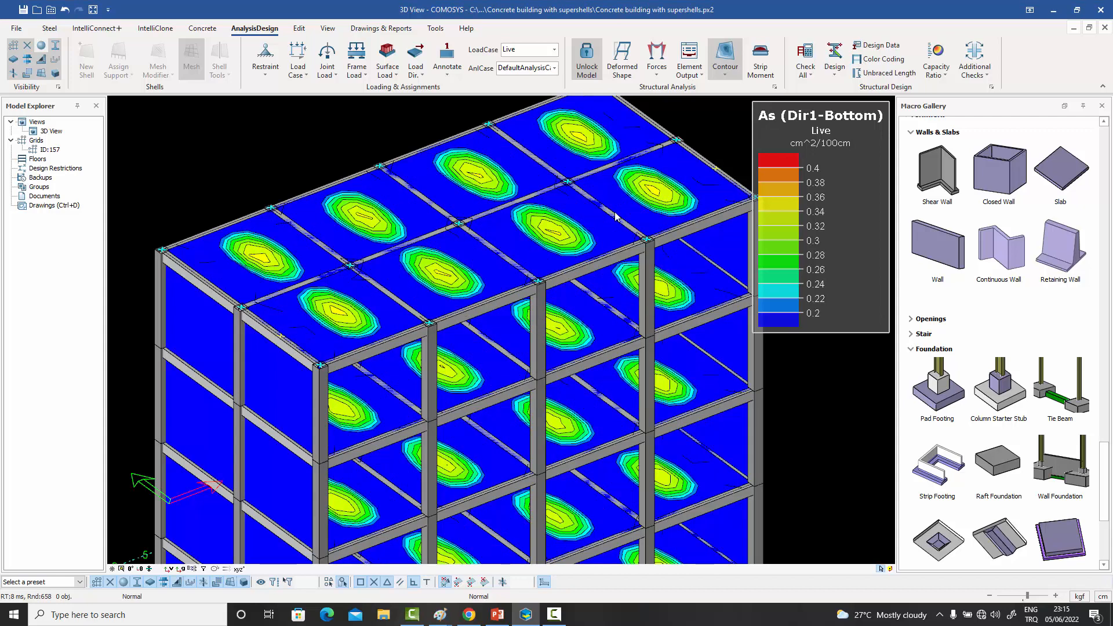
scroll(322, 320, up, 3)
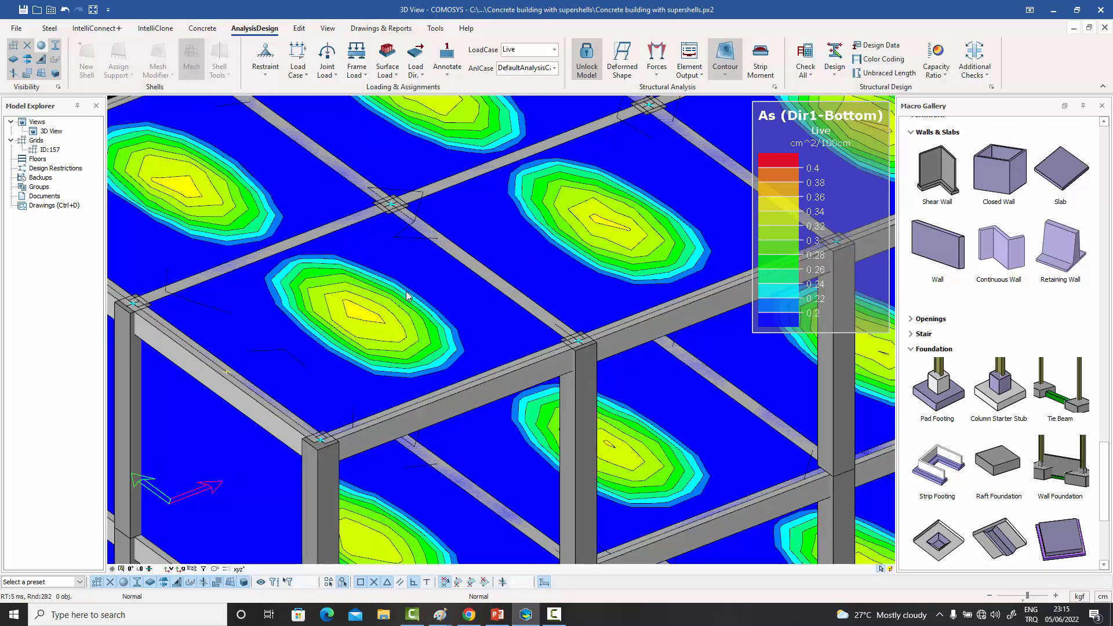
scroll(456, 293, down, 5)
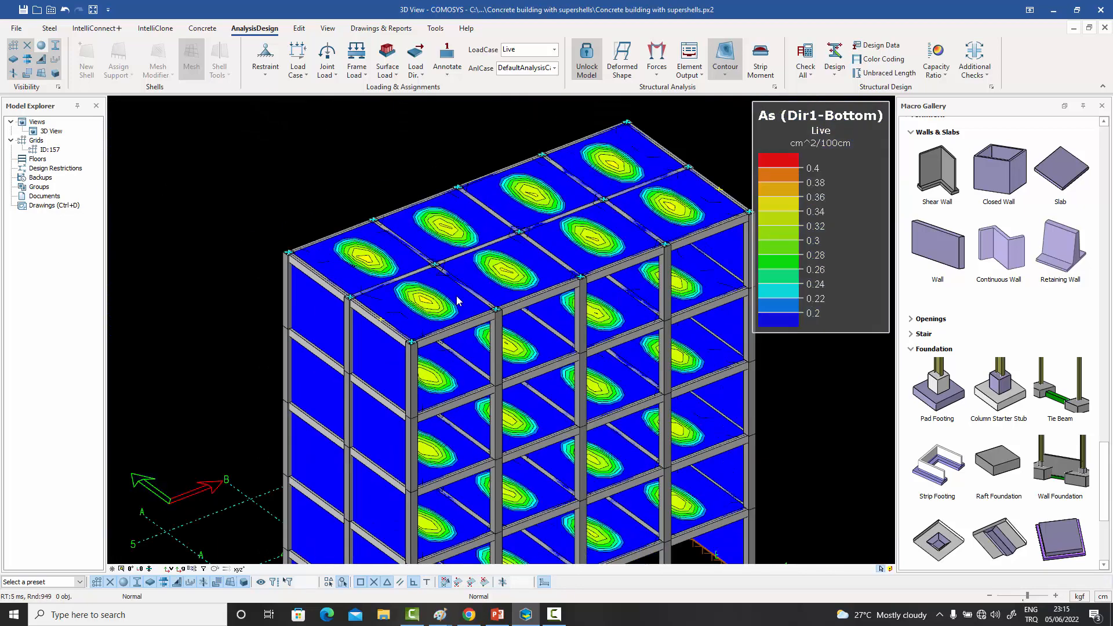
middle_drag(443, 333, 441, 332)
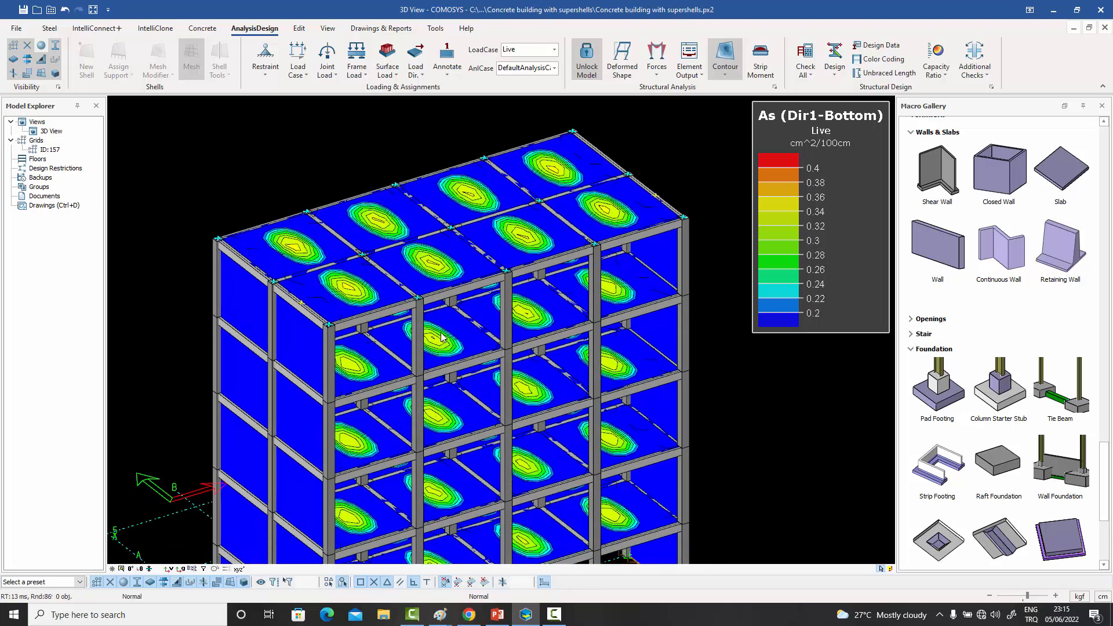
middle_drag(504, 289, 504, 292)
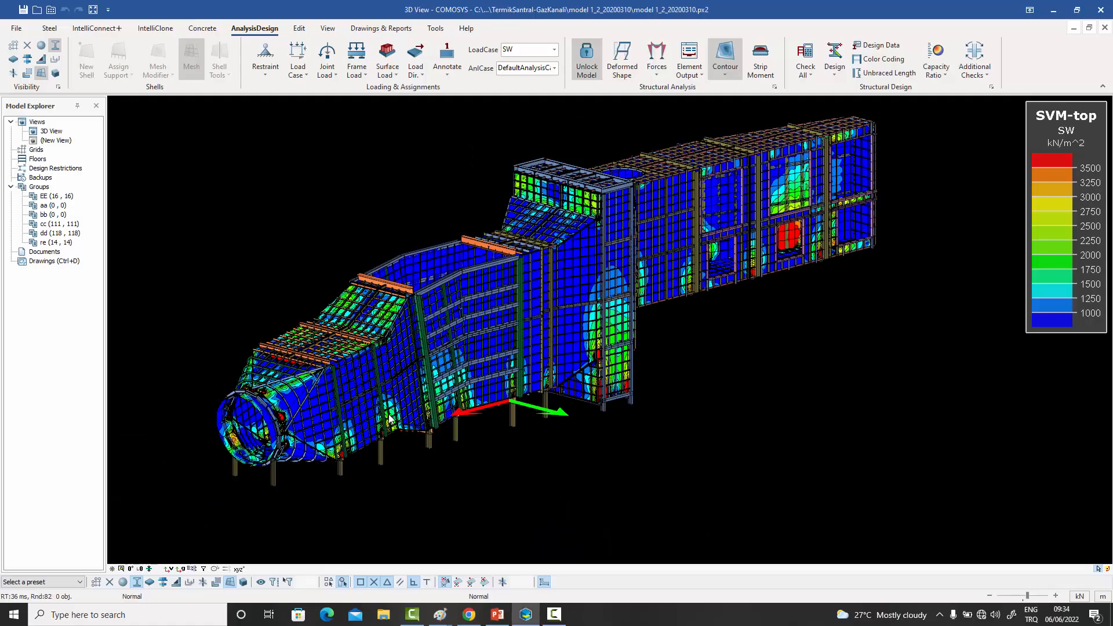
- Check the contour plot options behind the SVM-Top stress plot of the gas duct model
middle_drag(389, 414, 405, 417)
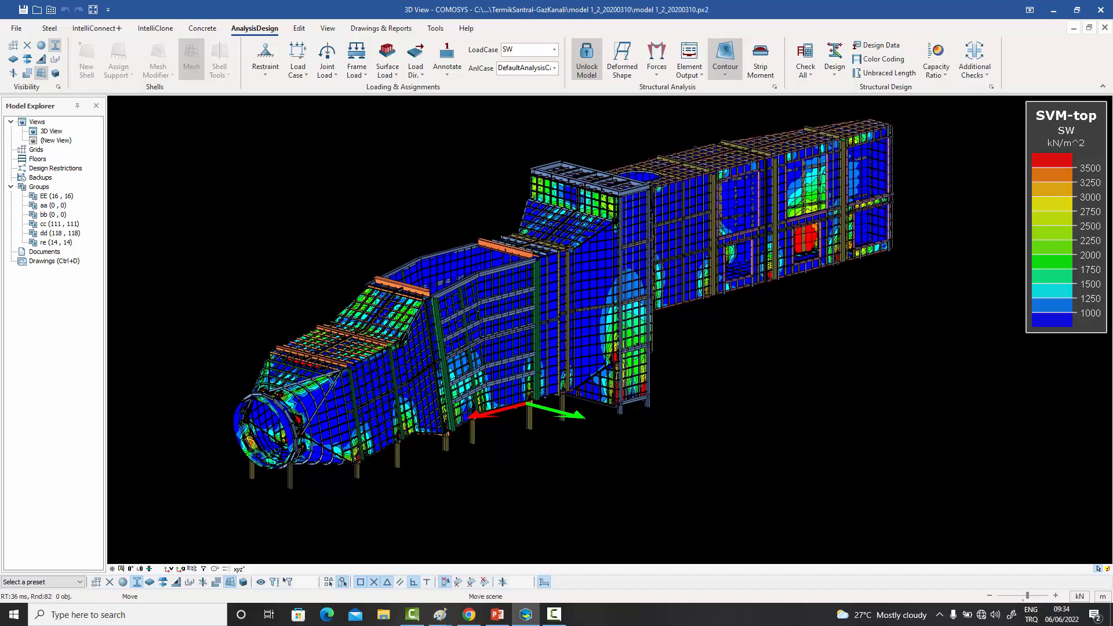
scroll(290, 417, up, 10)
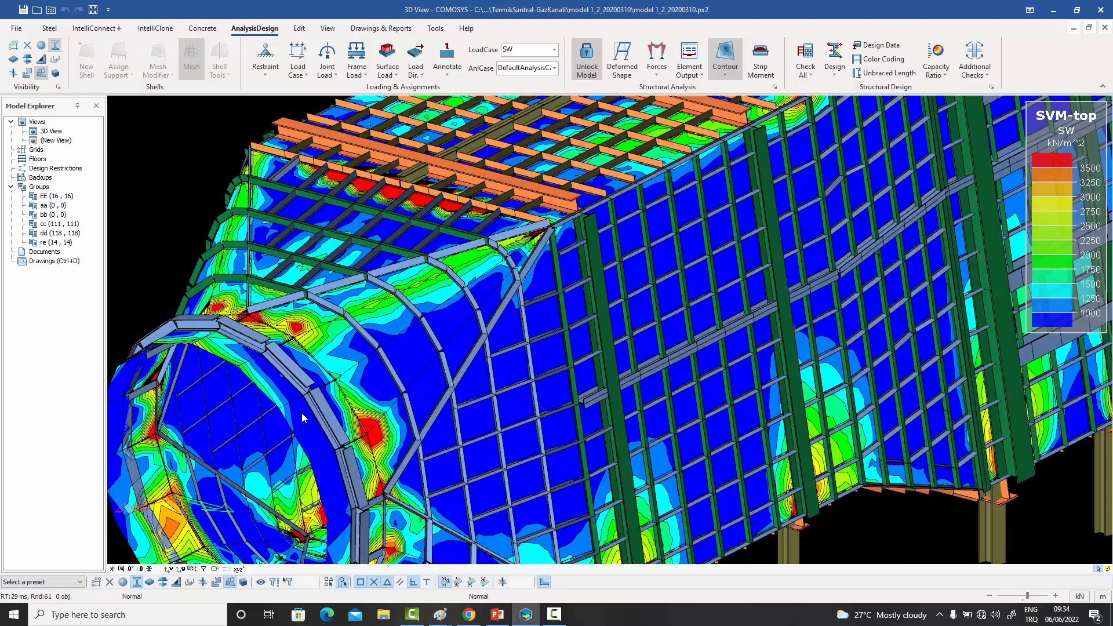
scroll(347, 388, up, 2)
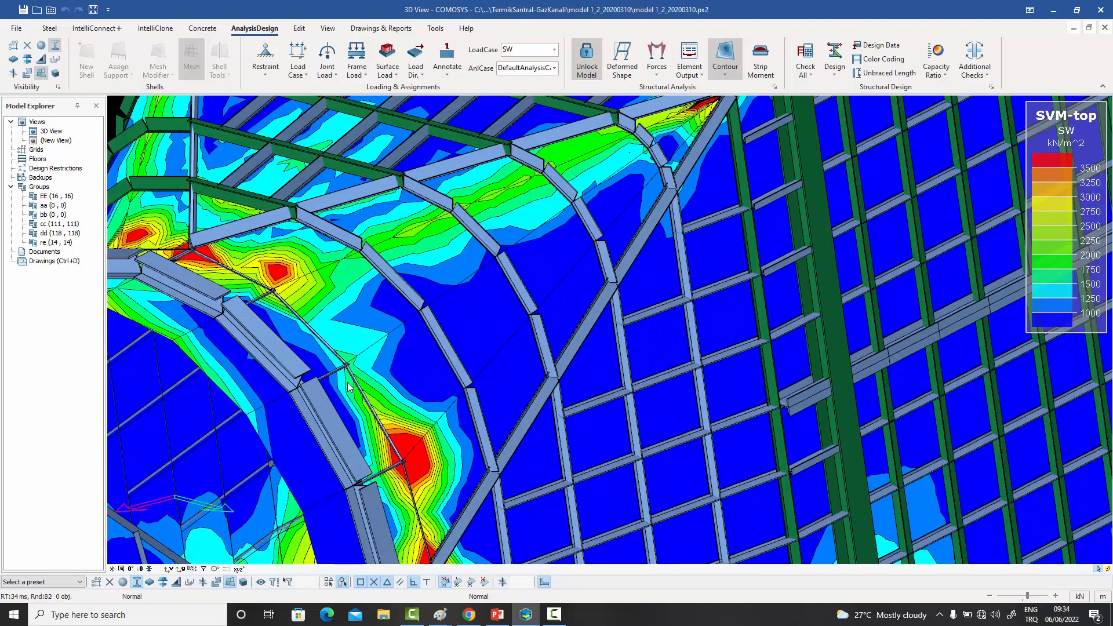
scroll(348, 388, down, 10)
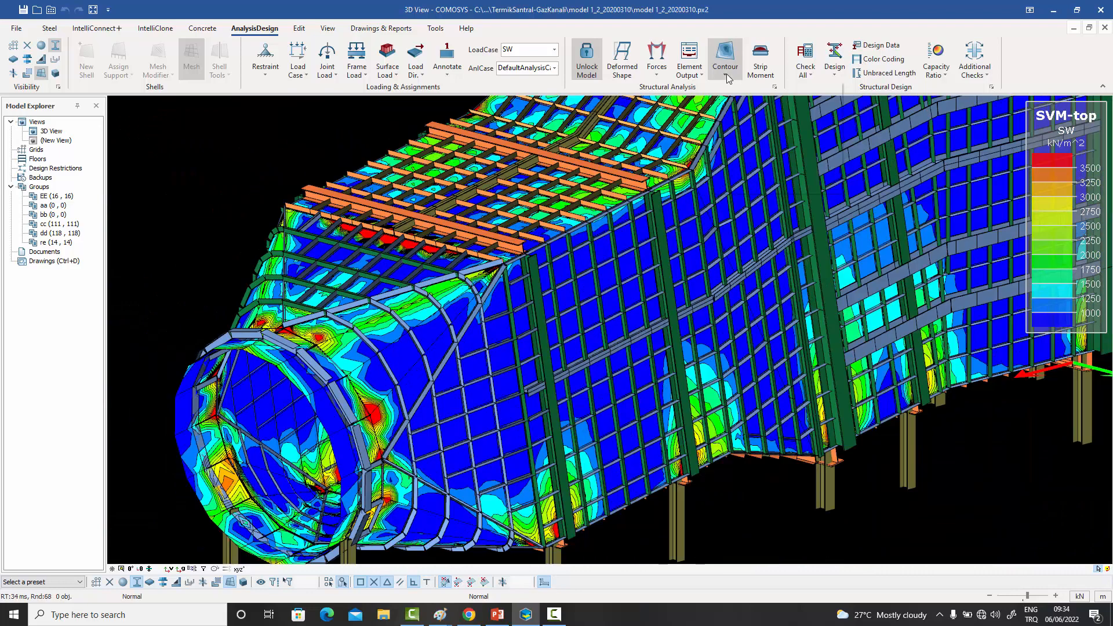
click(726, 74)
click(733, 125)
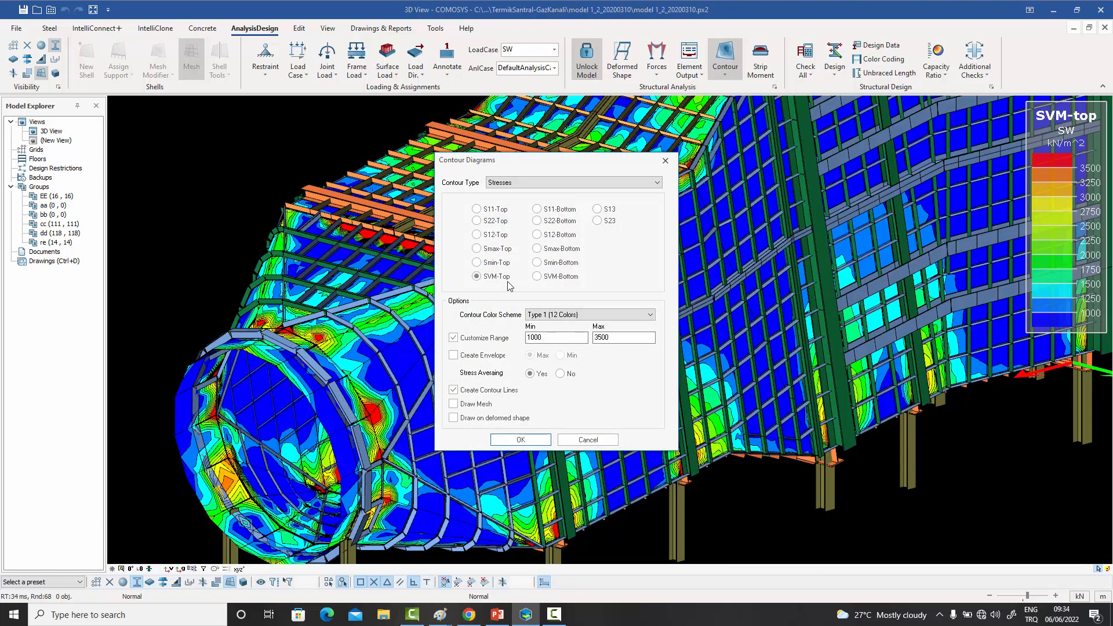
click(665, 160)
- Examine the SVM-Top stress contours along the duct's side walls and around its framed openings
scroll(368, 168, down, 2)
middle_drag(727, 168, 528, 269)
scroll(529, 268, up, 6)
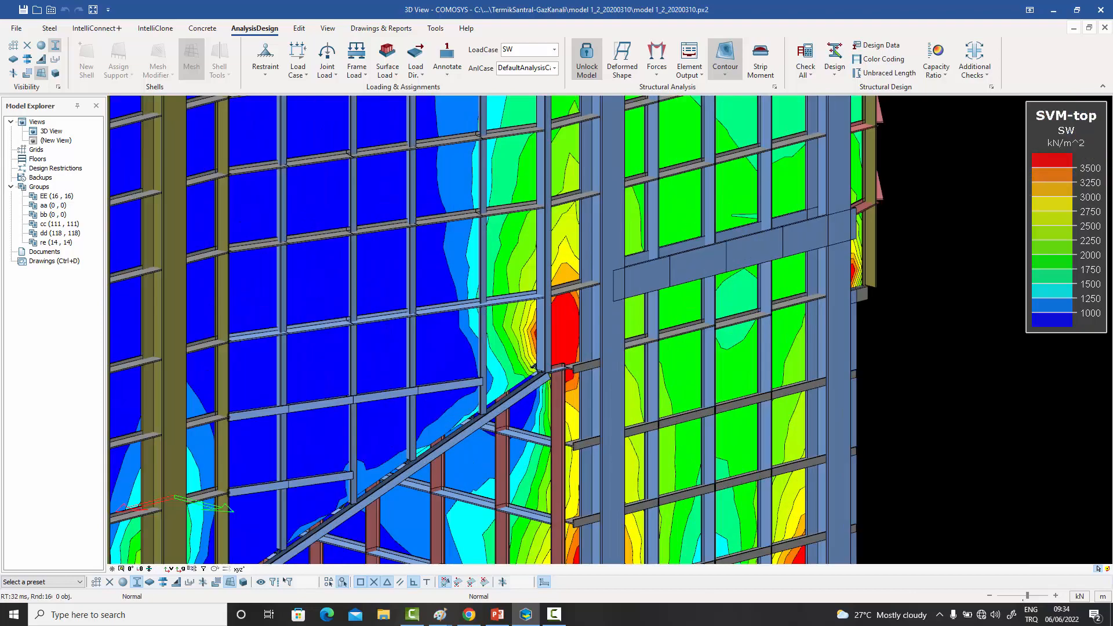
scroll(691, 367, down, 6)
middle_drag(719, 315, 552, 395)
middle_drag(747, 249, 602, 358)
scroll(717, 342, down, 5)
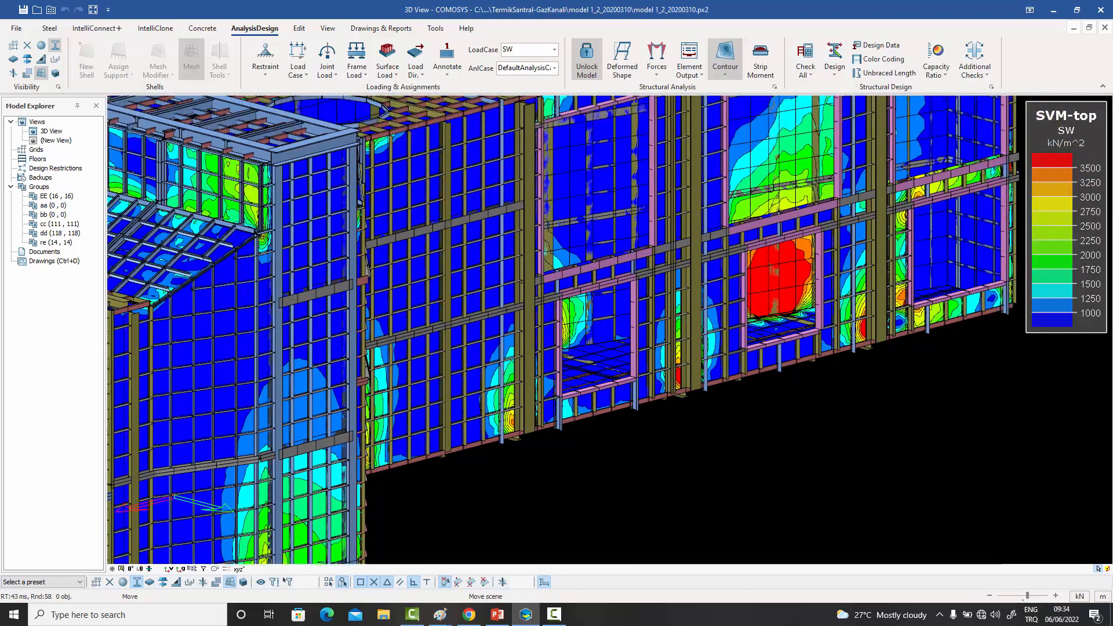
middle_drag(708, 334, 690, 336)
scroll(714, 296, up, 6)
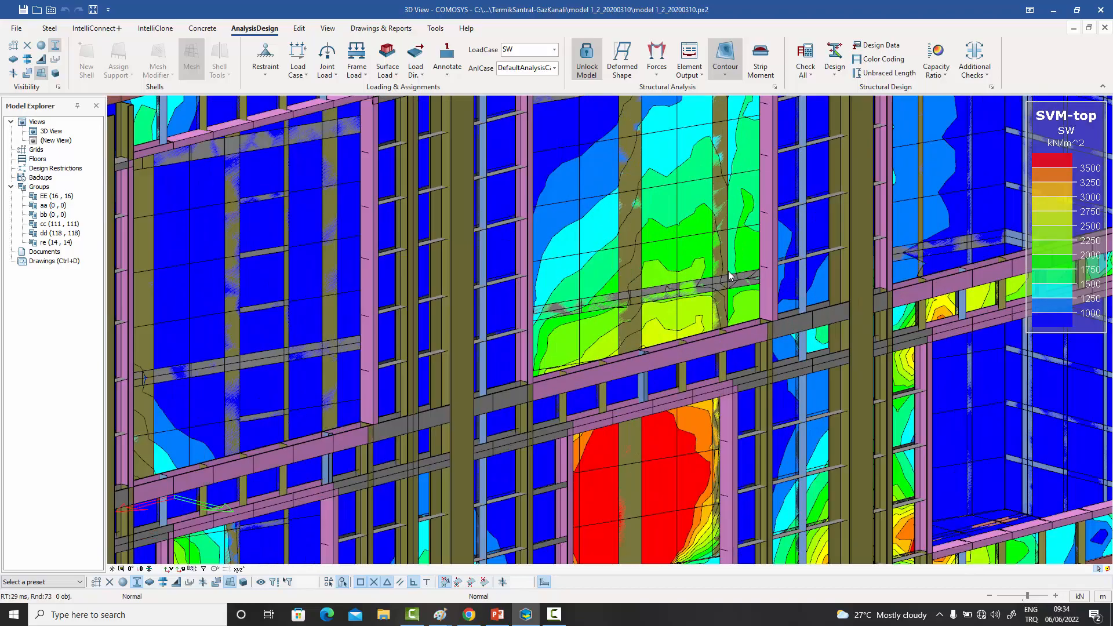
middle_drag(714, 296, 759, 276)
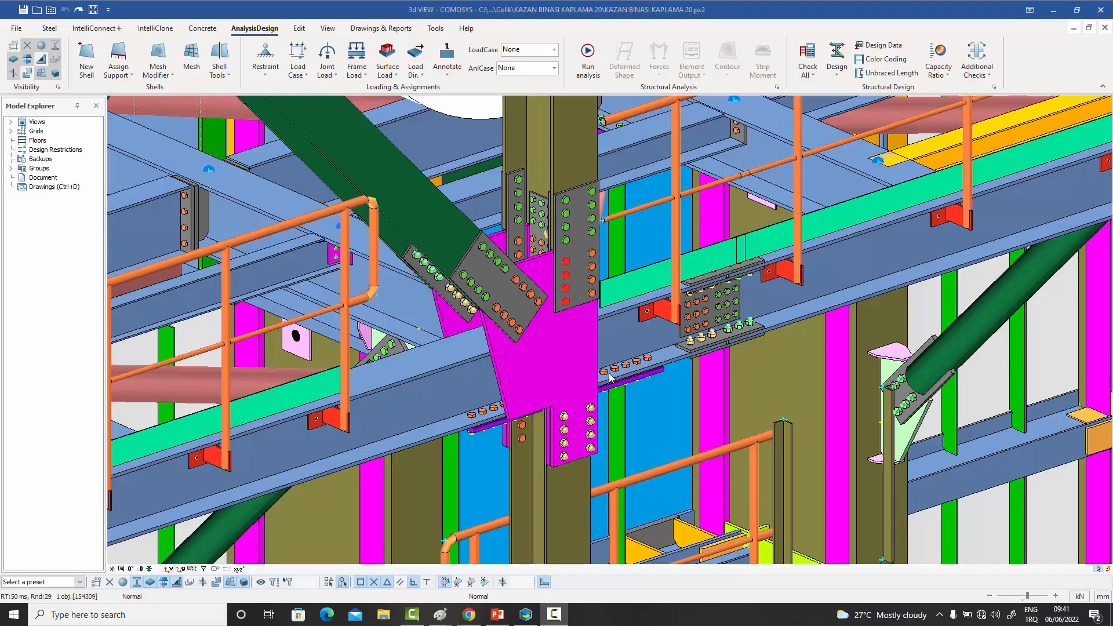
- Create supershells from the flange and web surfaces of the main beam and the columns above and below the gusset connection
middle_drag(614, 376, 623, 376)
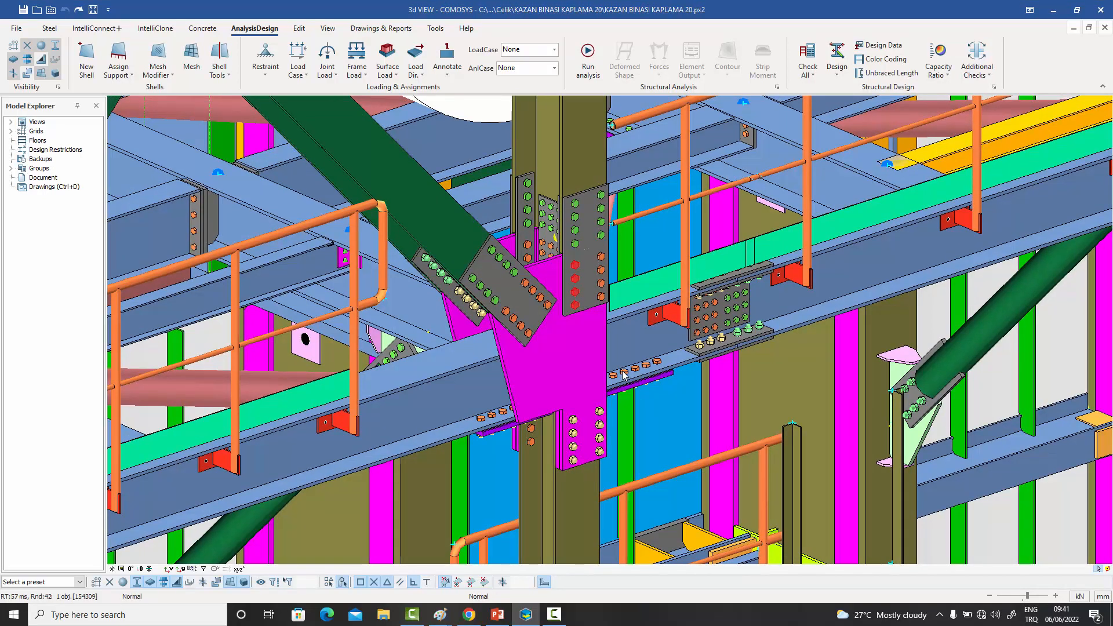
click(230, 79)
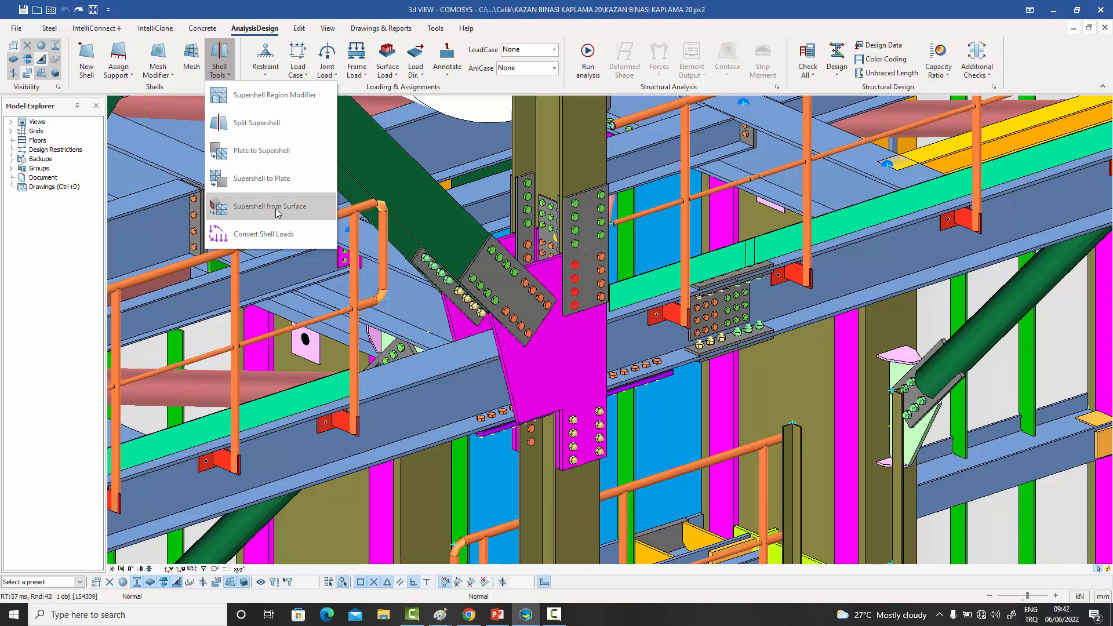
click(260, 211)
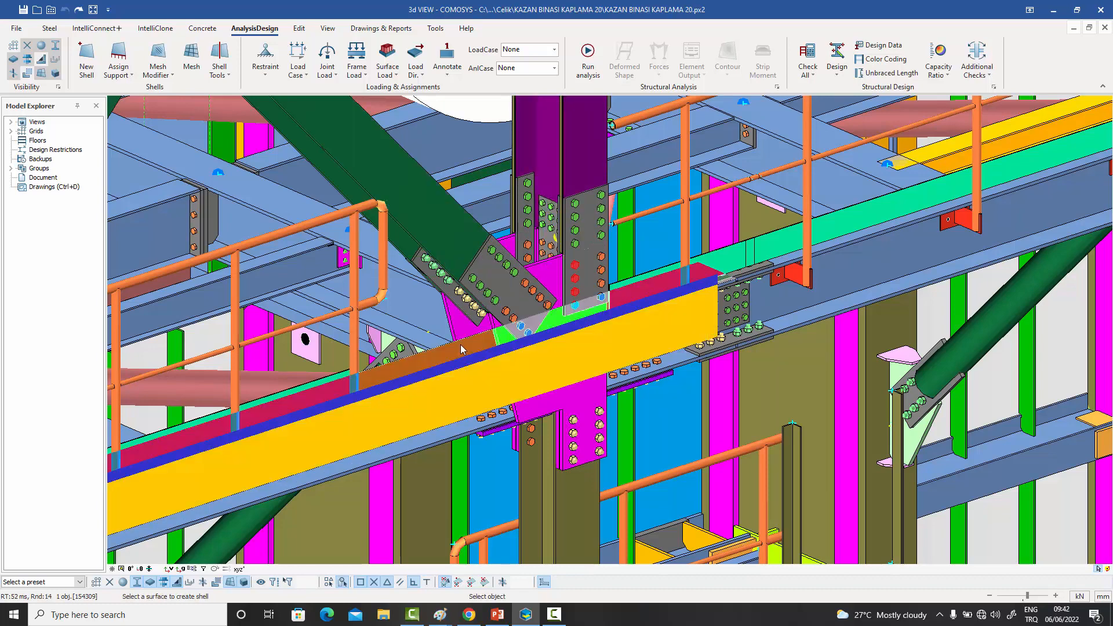
right_click(464, 432)
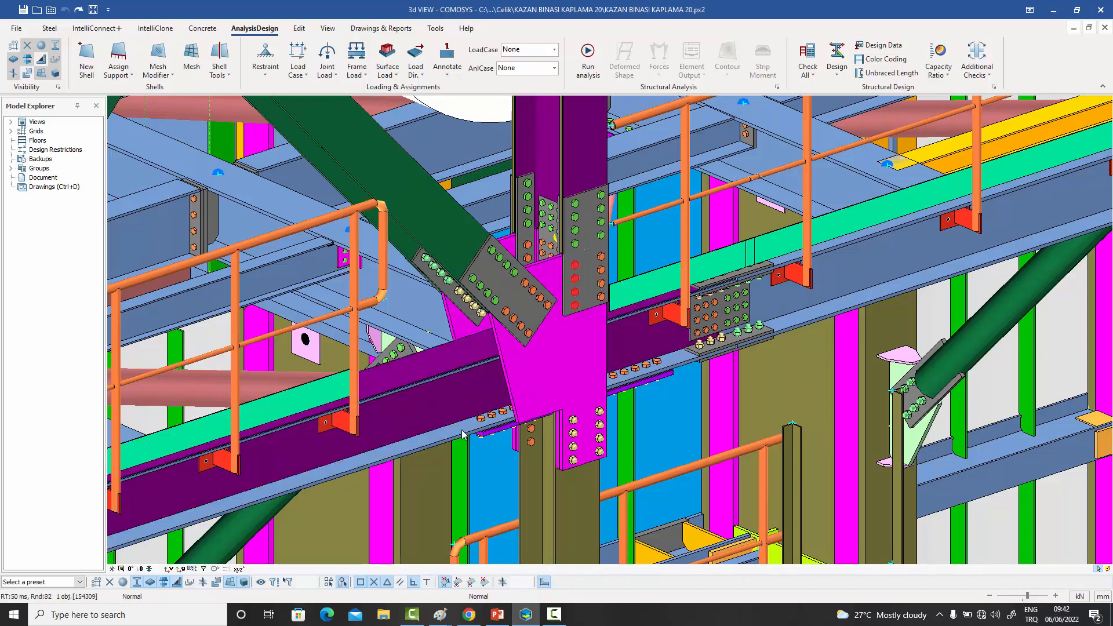
right_click(463, 430)
click(462, 430)
right_click(462, 429)
right_click(587, 482)
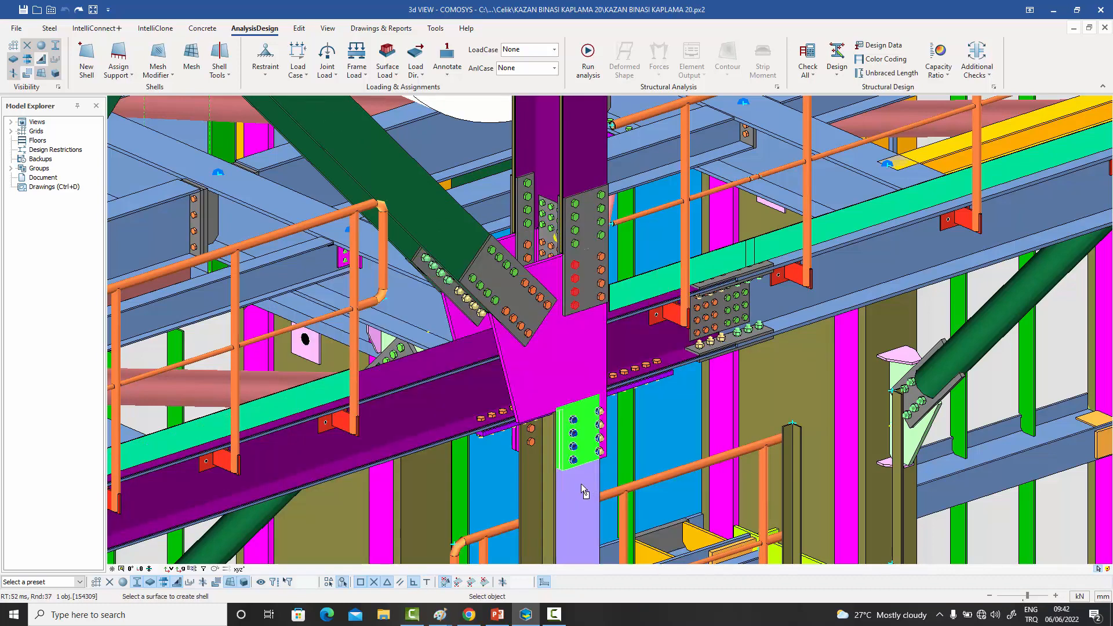
click(581, 484)
right_click(548, 479)
right_click(548, 478)
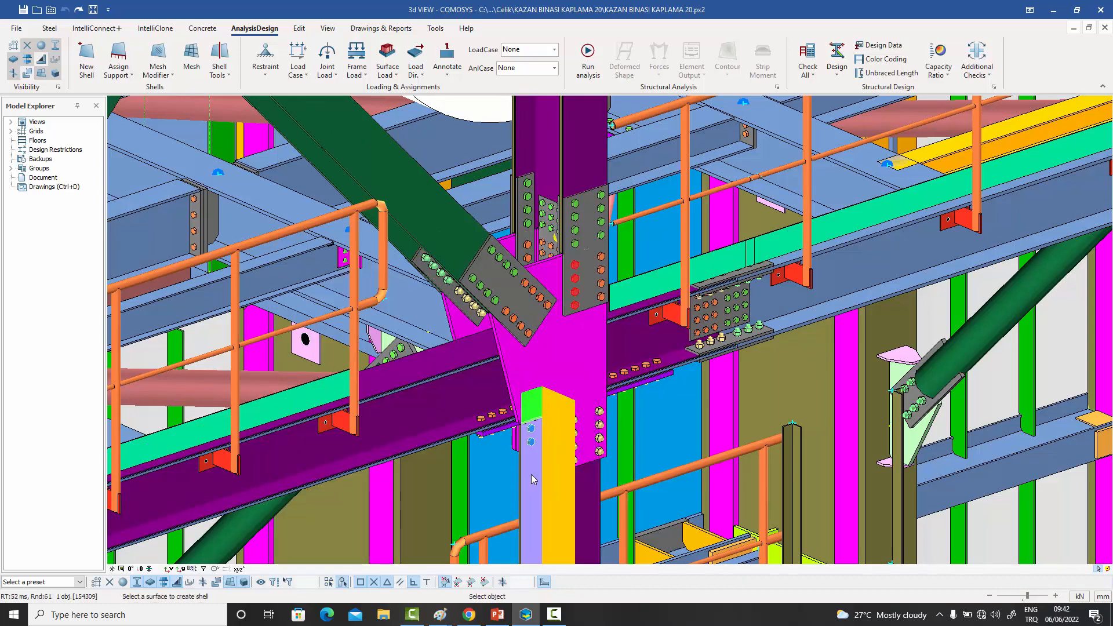
- Create supershells from the surfaces of the two gusset plates and the upper column's front splice plate
click(572, 348)
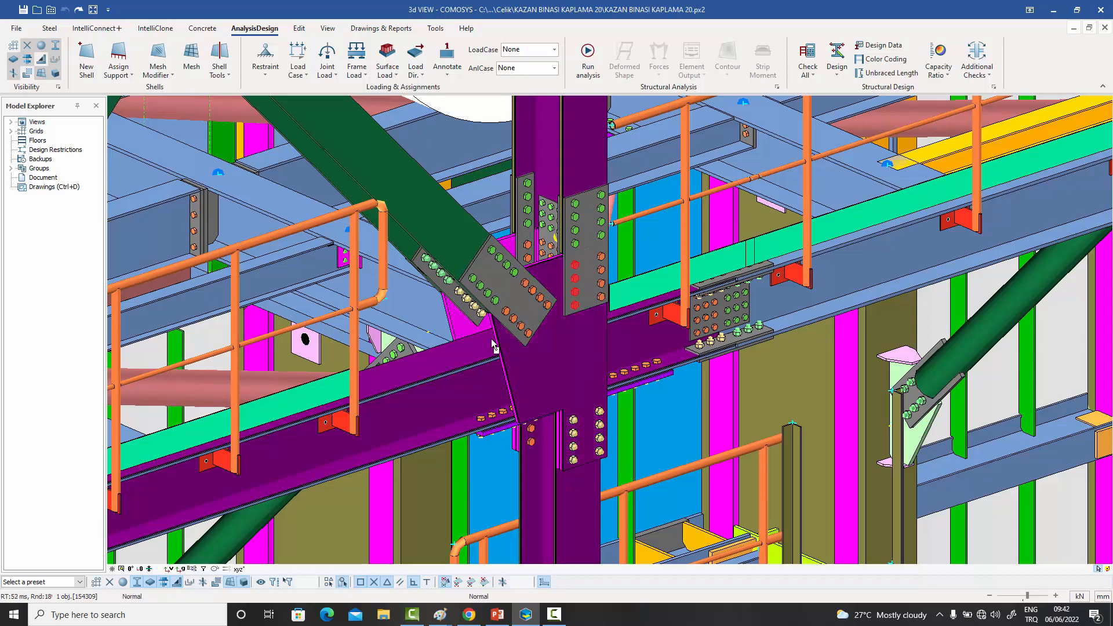
click(458, 326)
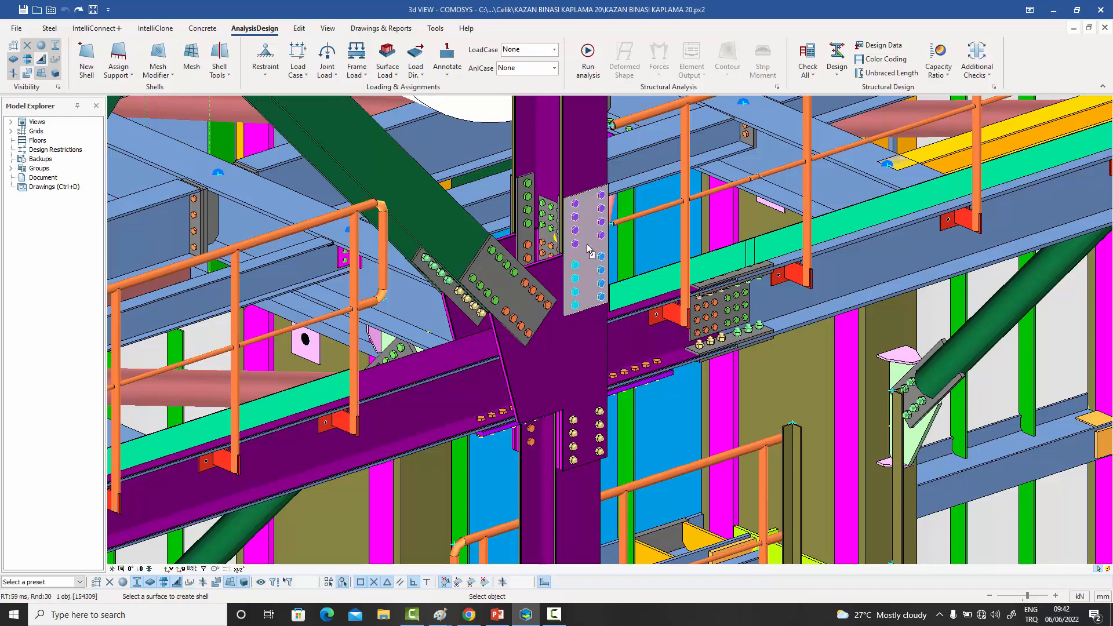
click(588, 249)
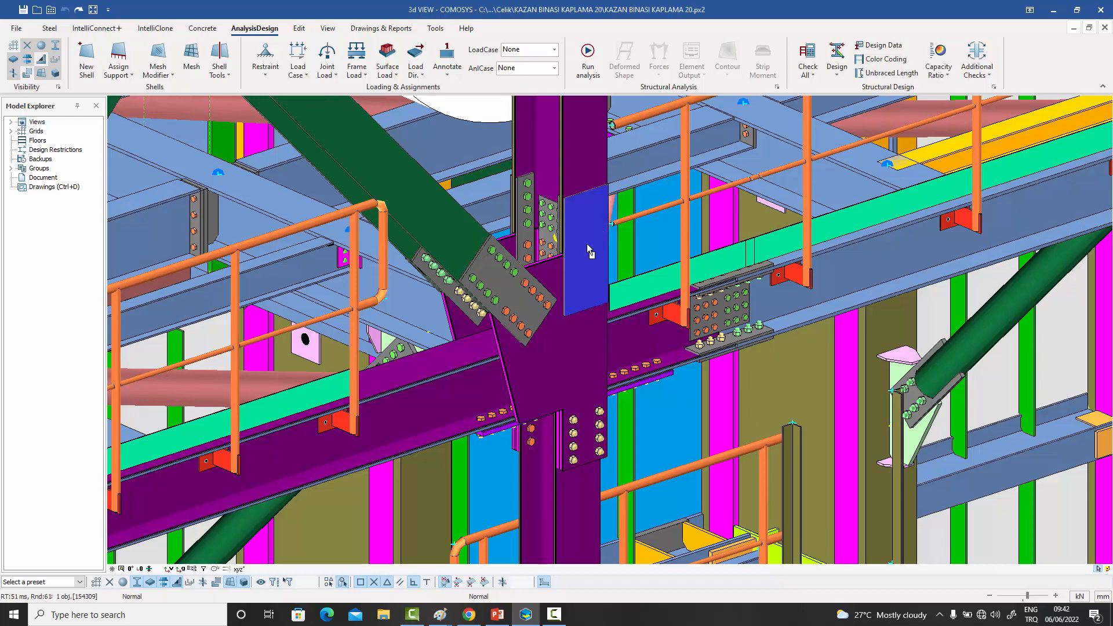
right_click(546, 176)
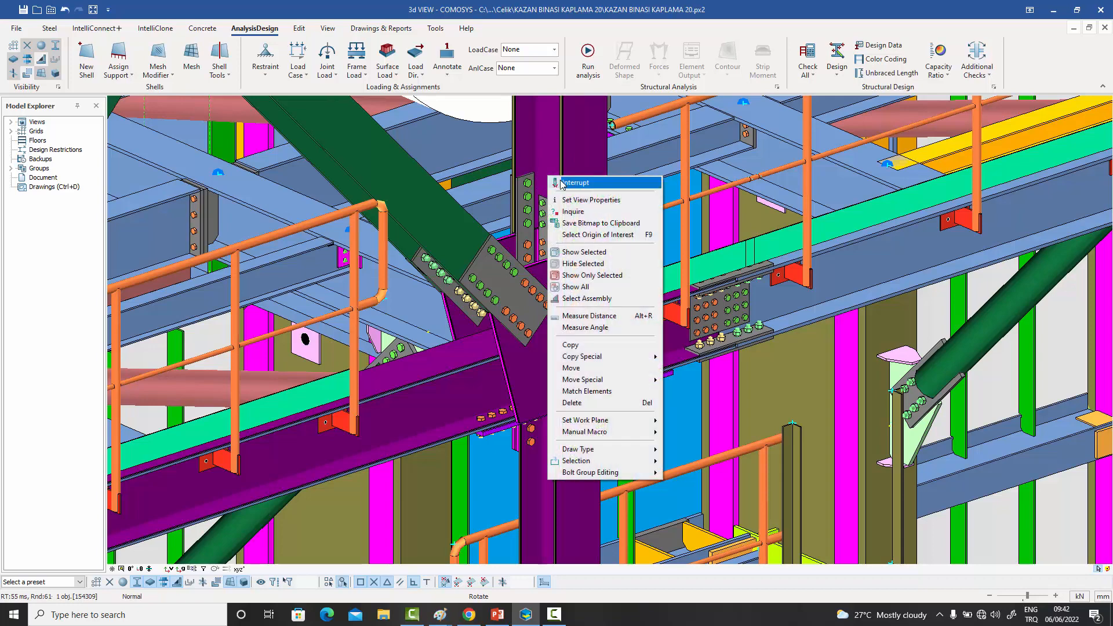
click(556, 179)
- Limit visibility to super shells and inspect the converted beam-column joint from several angles
click(58, 86)
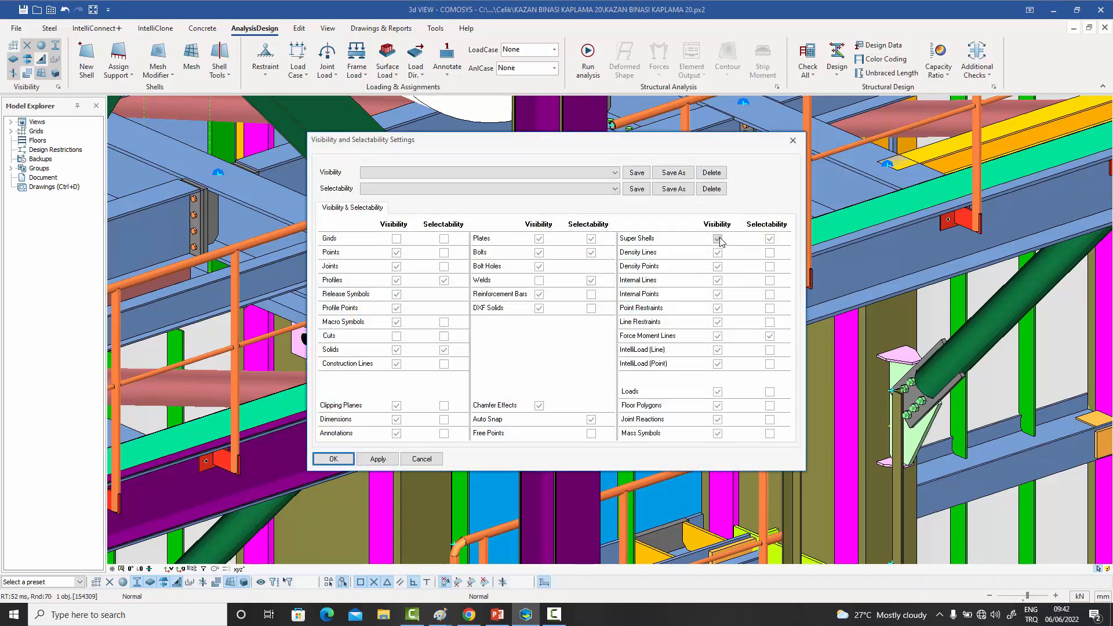
click(333, 458)
middle_drag(682, 412, 621, 411)
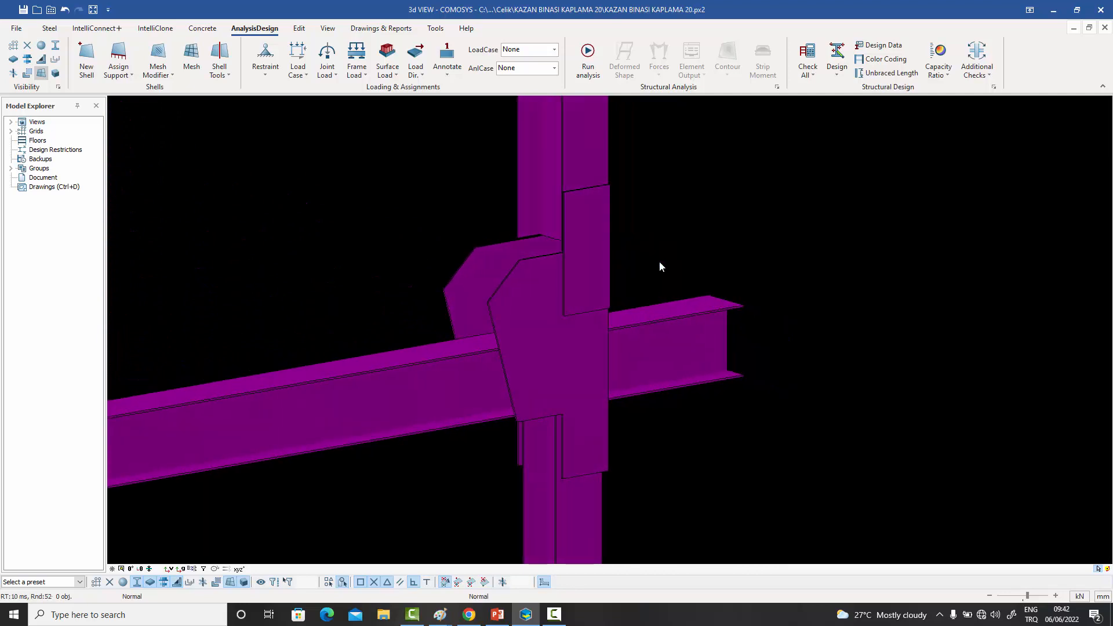
middle_drag(613, 287, 617, 292)
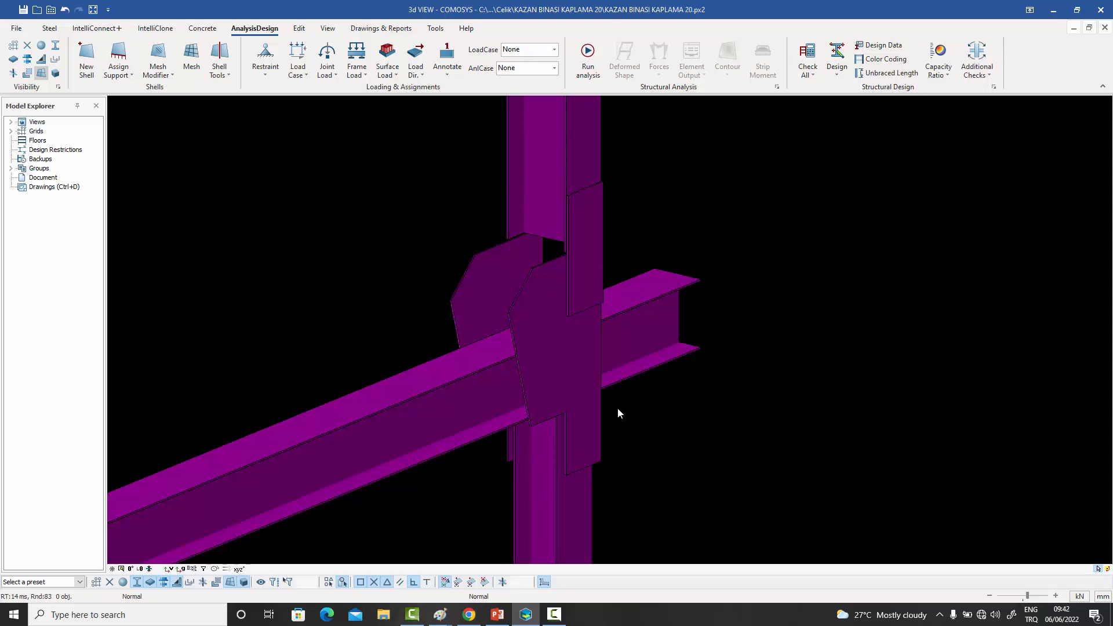
middle_drag(617, 409, 474, 370)
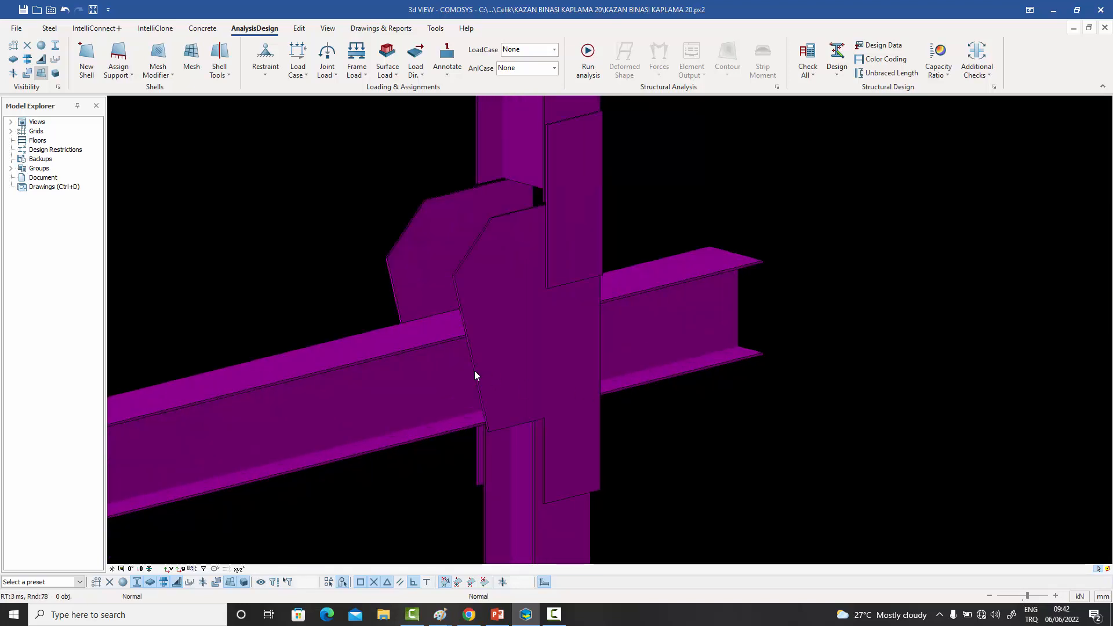
- Check the meshing properties of the beam's top-flange supershell and the available mesh modifiers
double_click(395, 344)
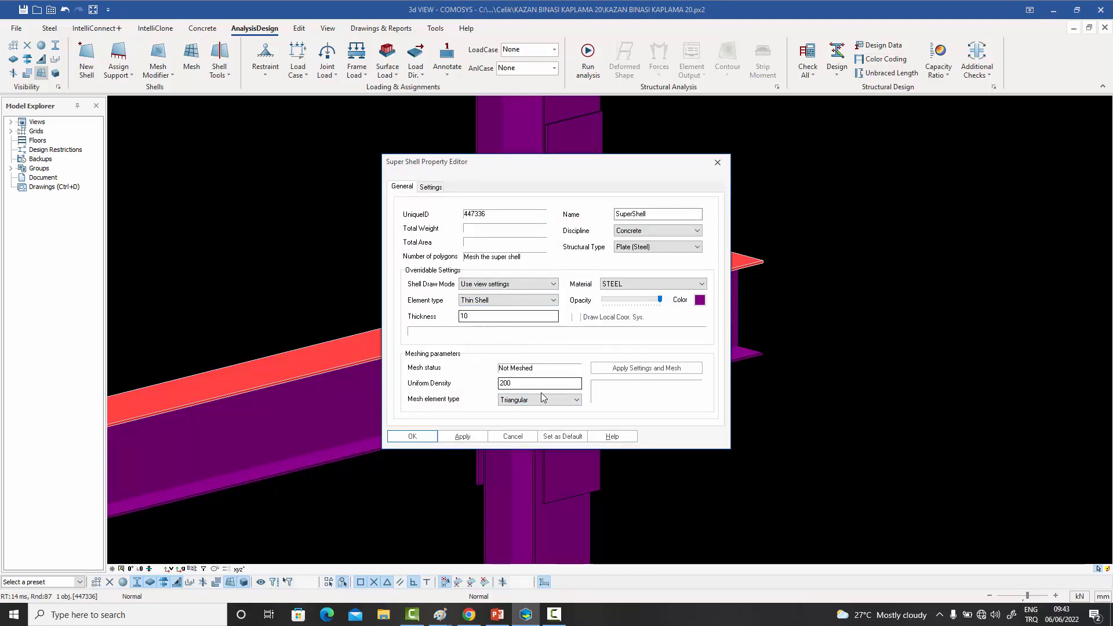
click(513, 437)
click(697, 467)
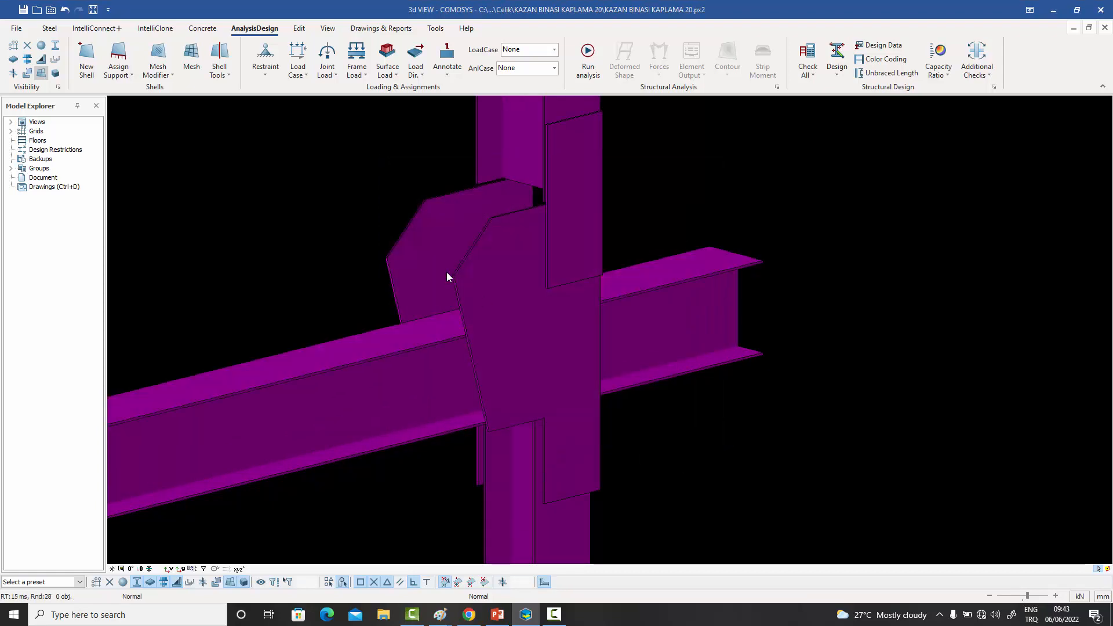
click(172, 77)
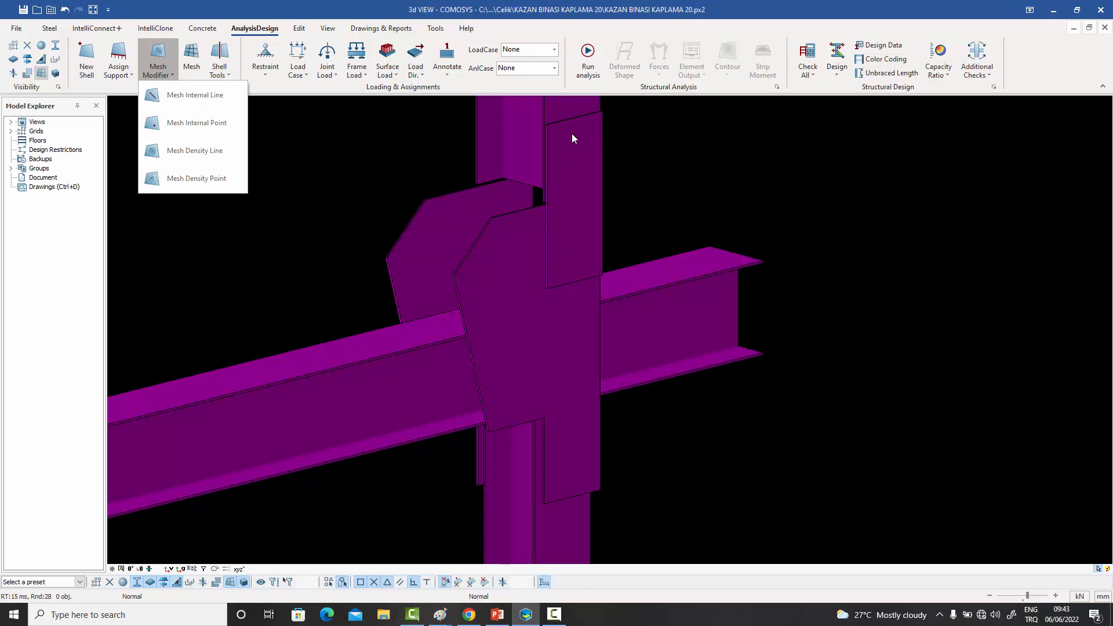
click(312, 175)
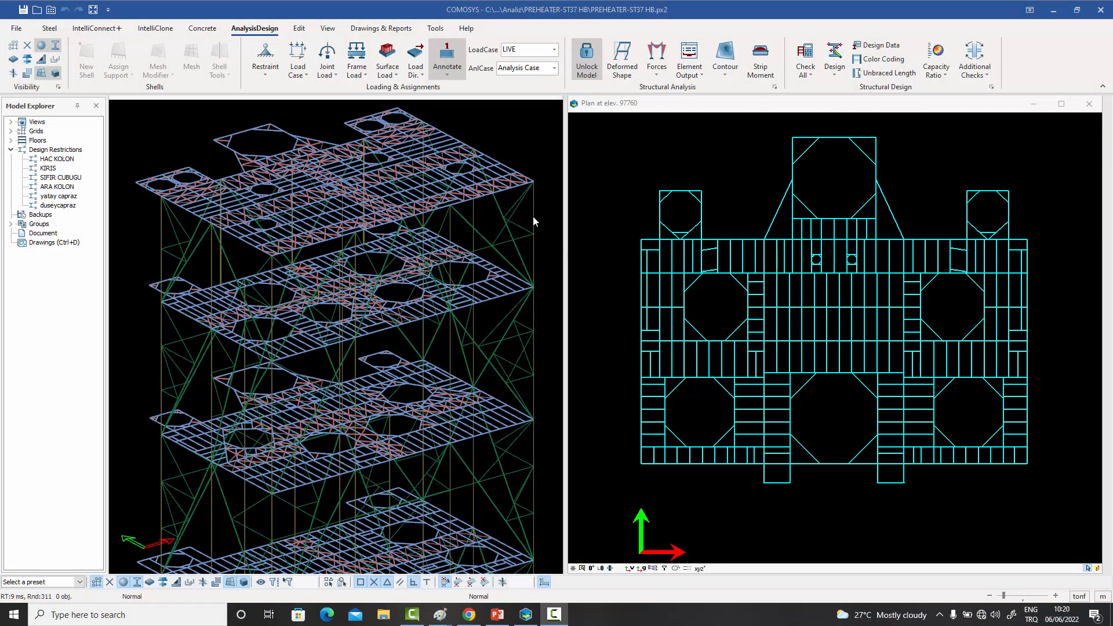
- Display the frame element force table for the preheater tower's corner column under the LIVE load case and review its segments
click(533, 216)
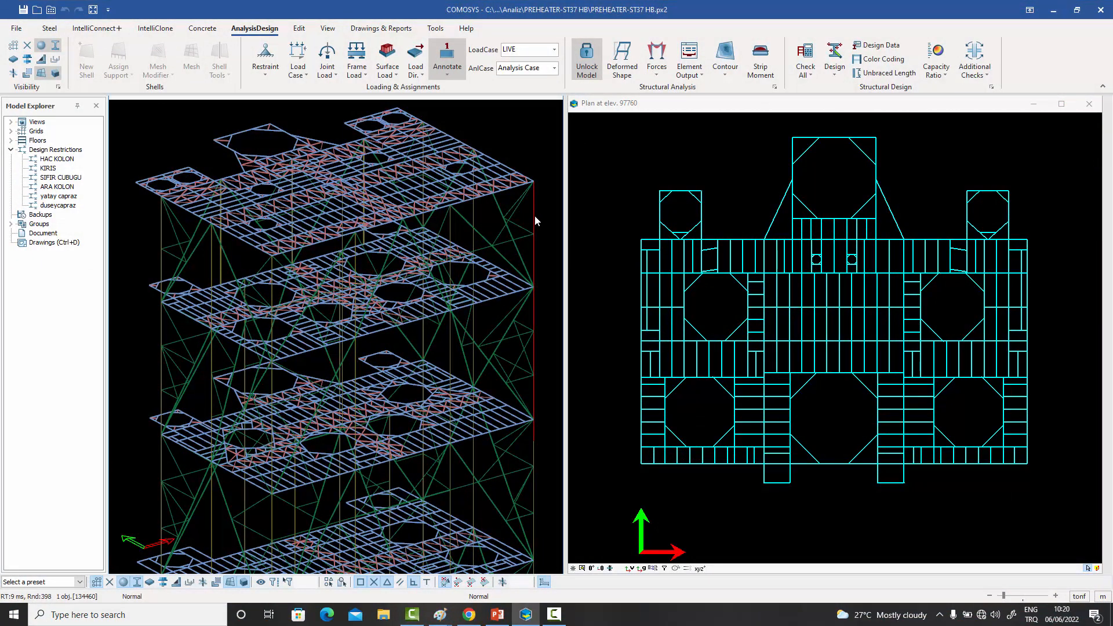
click(701, 77)
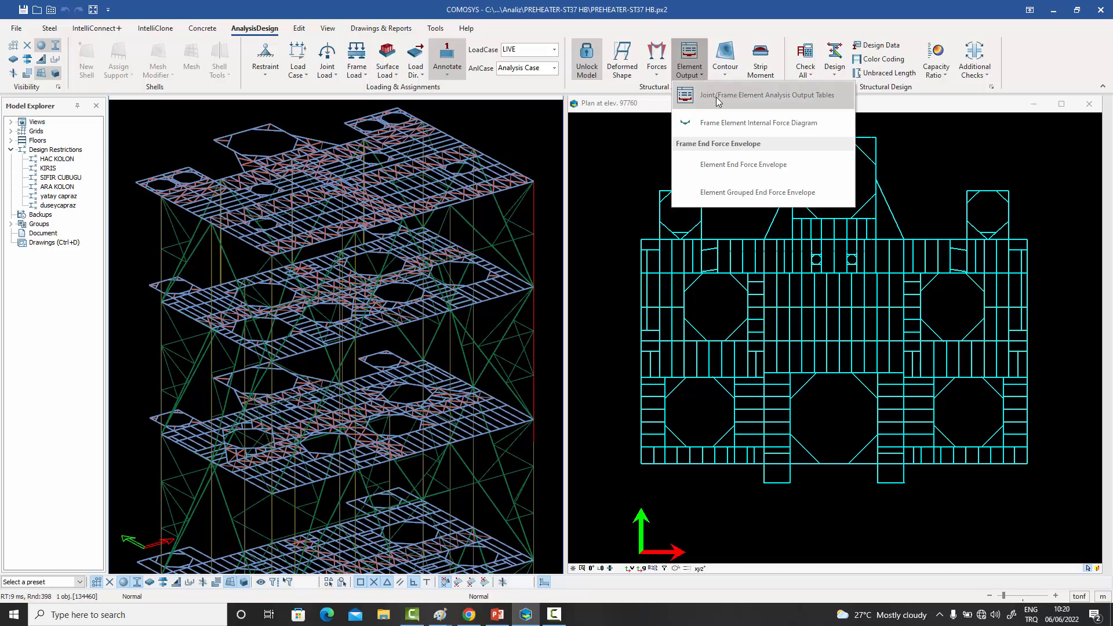
click(737, 103)
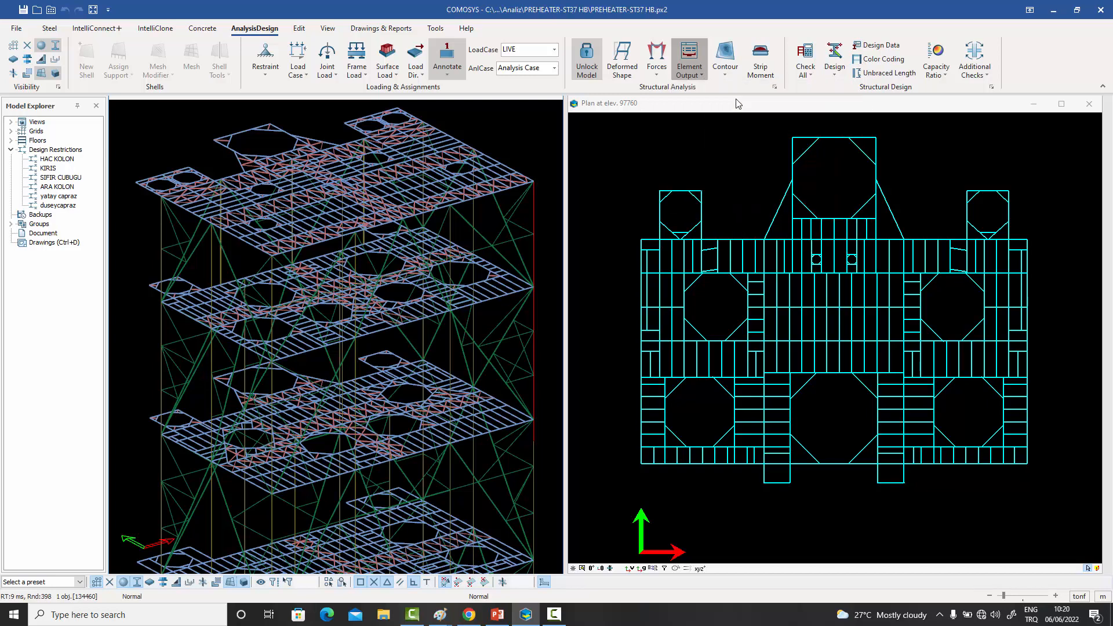
drag(573, 190, 685, 171)
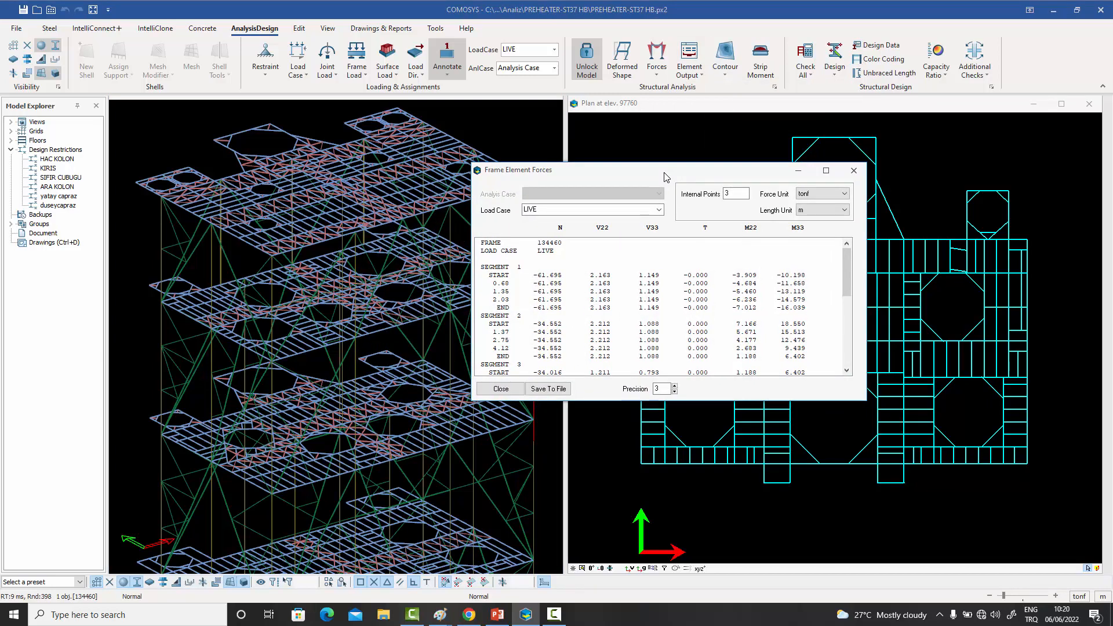
click(660, 210)
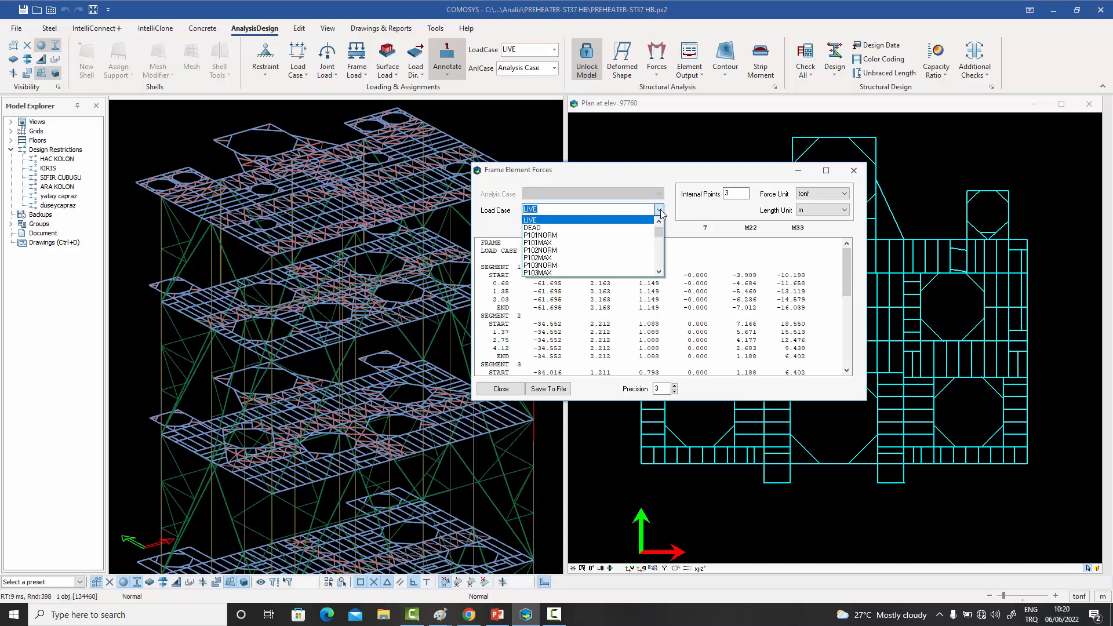
click(659, 210)
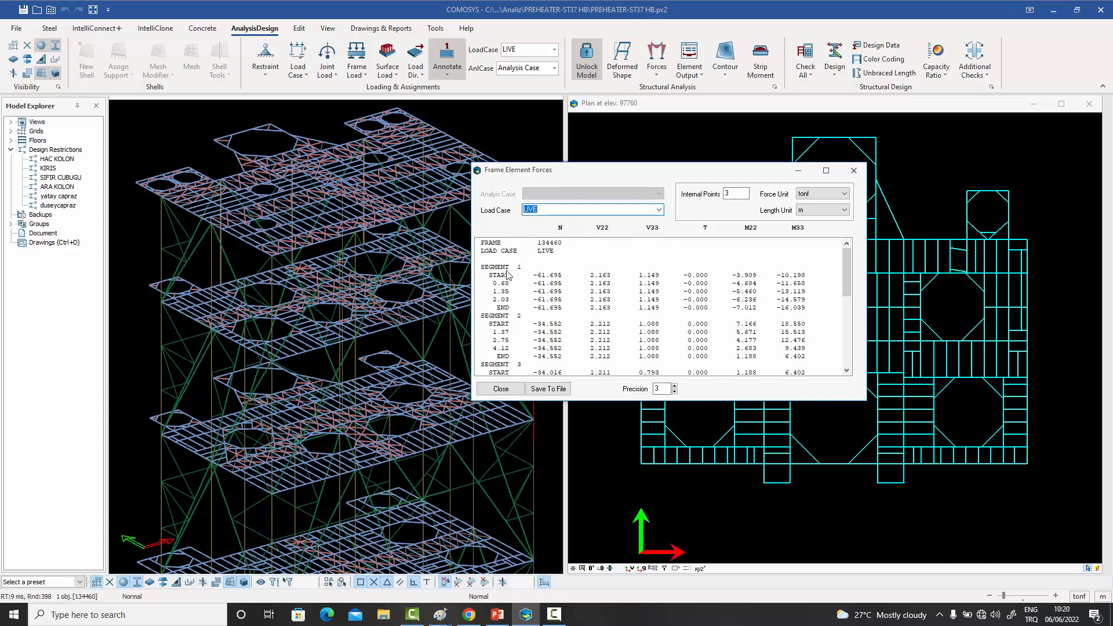
drag(583, 176, 691, 167)
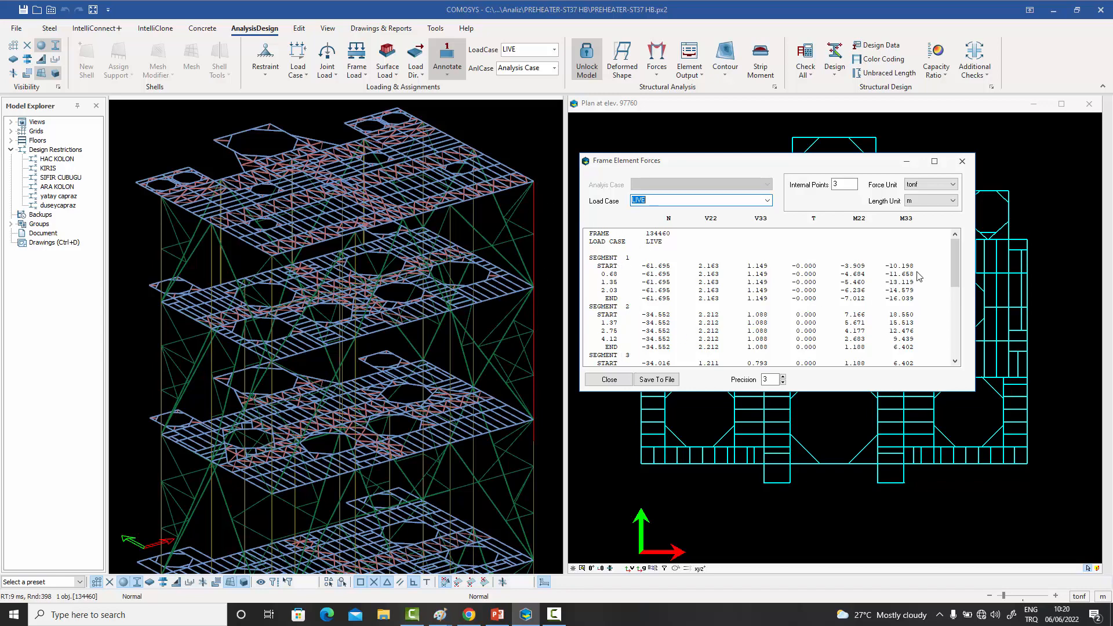
mouse_move(959, 266)
mouse_down()
mouse_move(957, 336)
mouse_move(955, 262)
mouse_up()
- List the LIVE forces of a top-floor edge beam and of a group of members around the upper corner
click(507, 170)
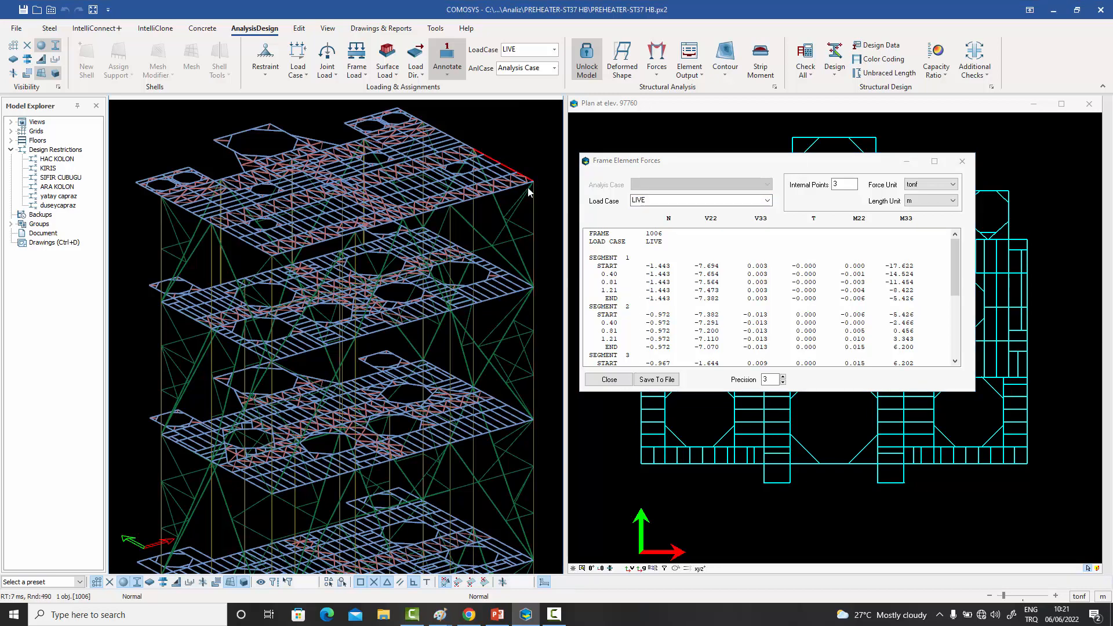
drag(537, 190, 506, 166)
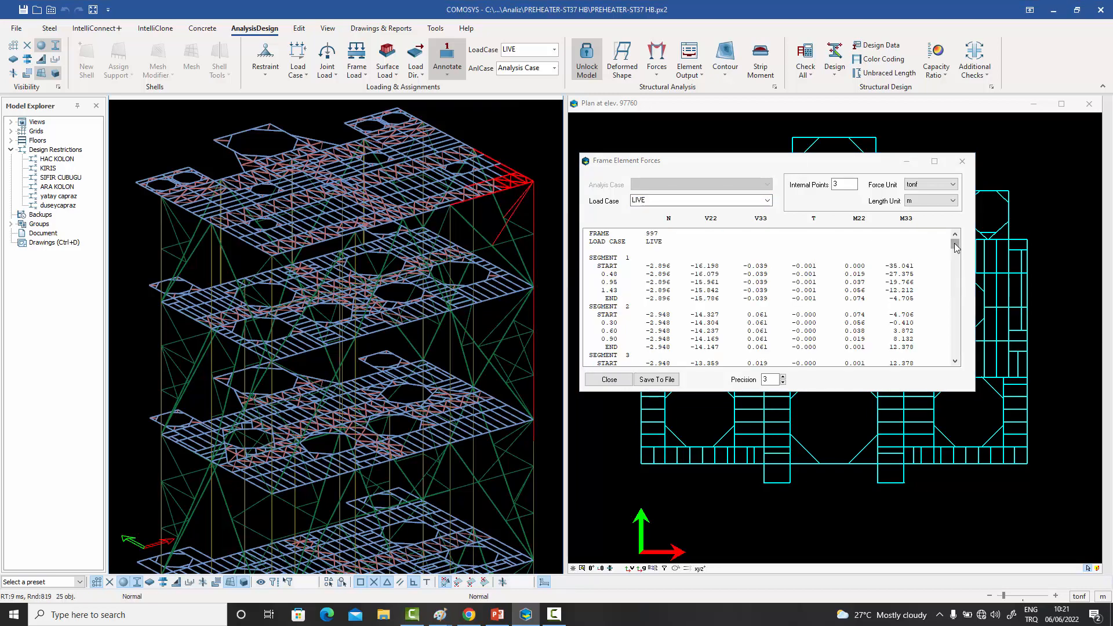
mouse_move(955, 247)
mouse_down()
mouse_move(955, 319)
mouse_move(956, 243)
mouse_up()
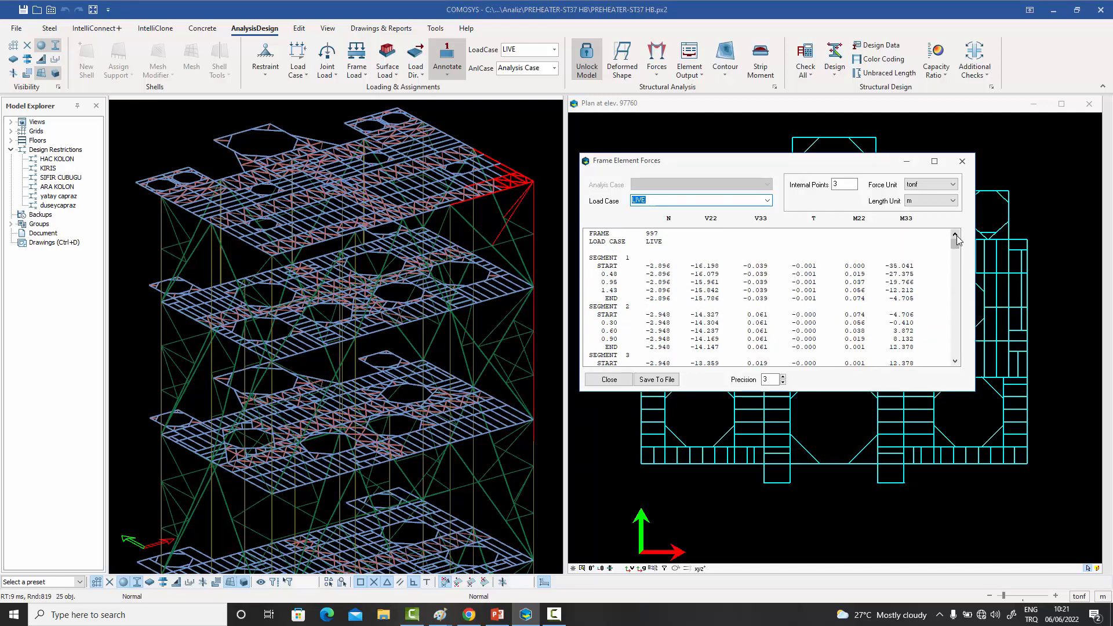
click(530, 134)
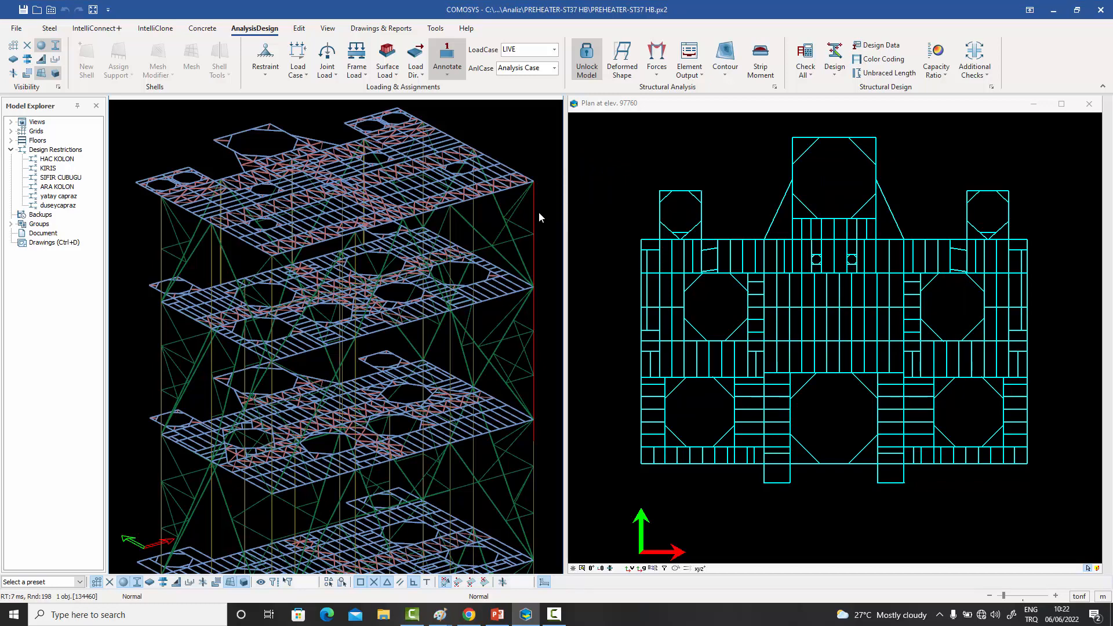
- Display the corner column's internal force diagram for LIVE with force type N and read axial forces along its length
click(689, 65)
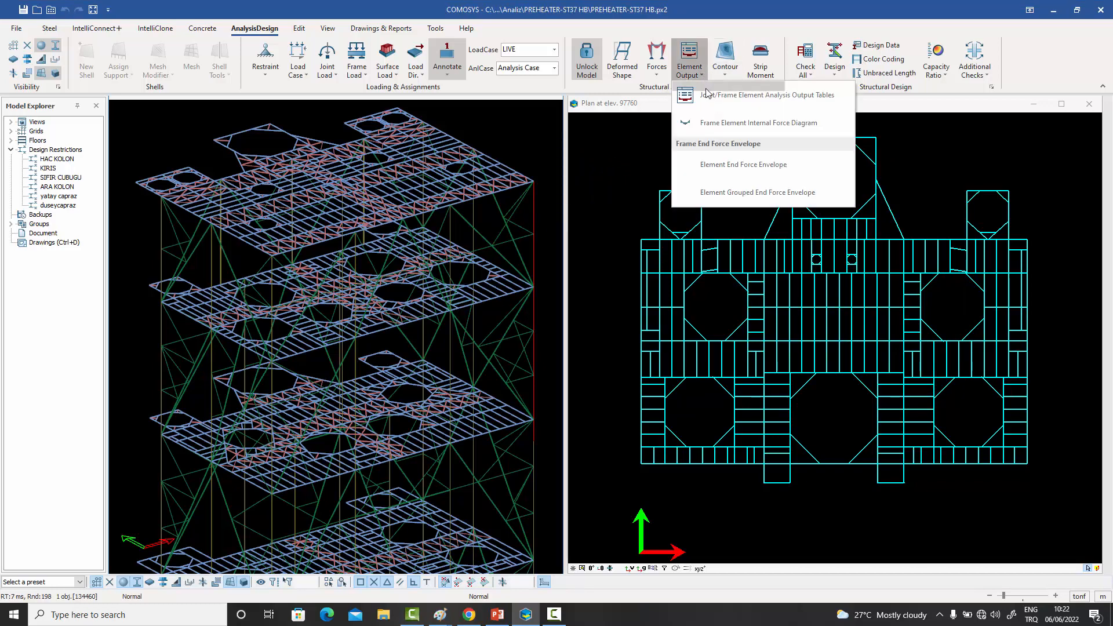
click(749, 126)
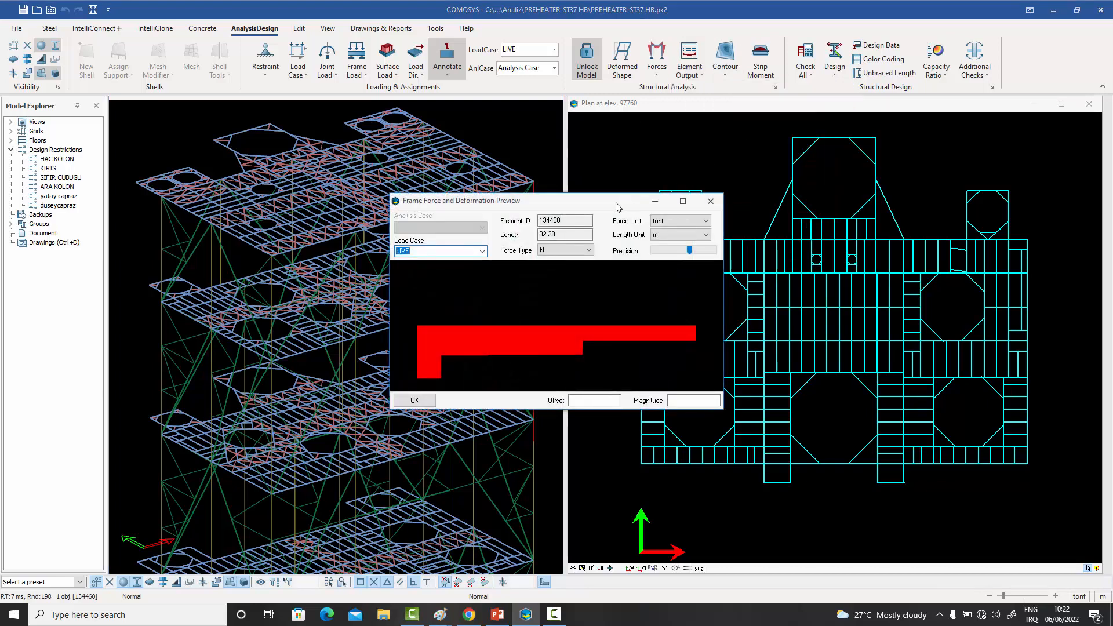
drag(629, 203, 826, 151)
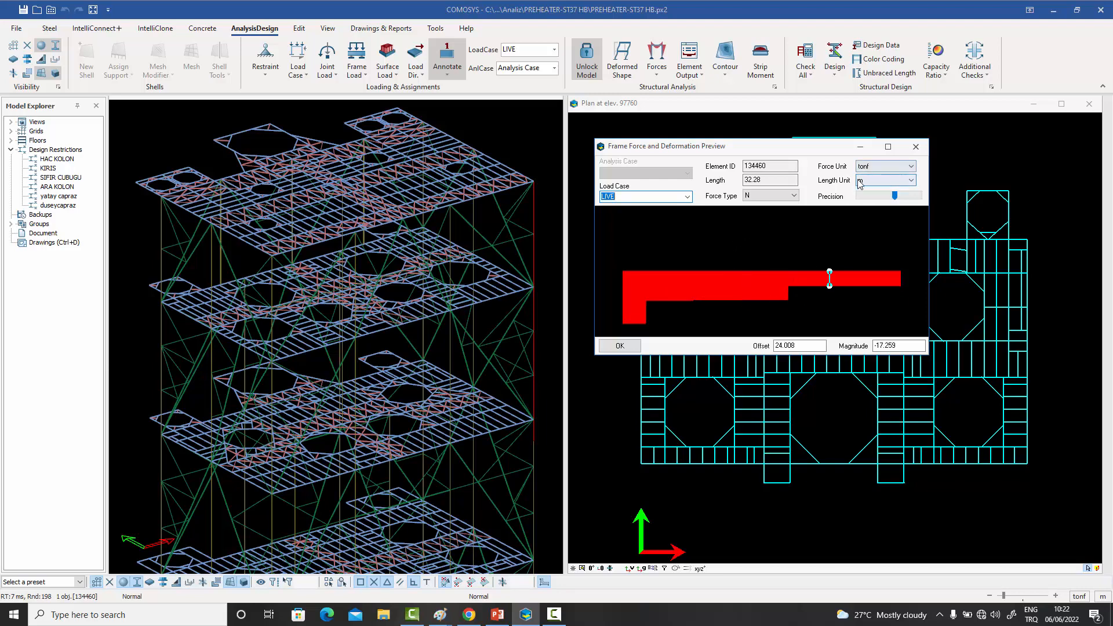
click(794, 196)
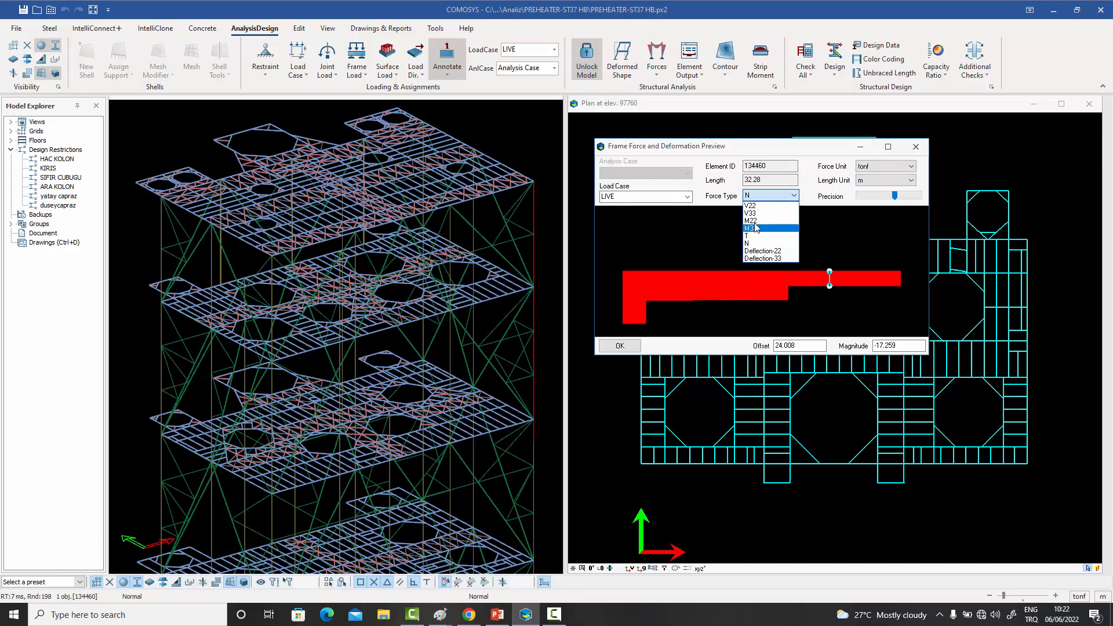
click(750, 243)
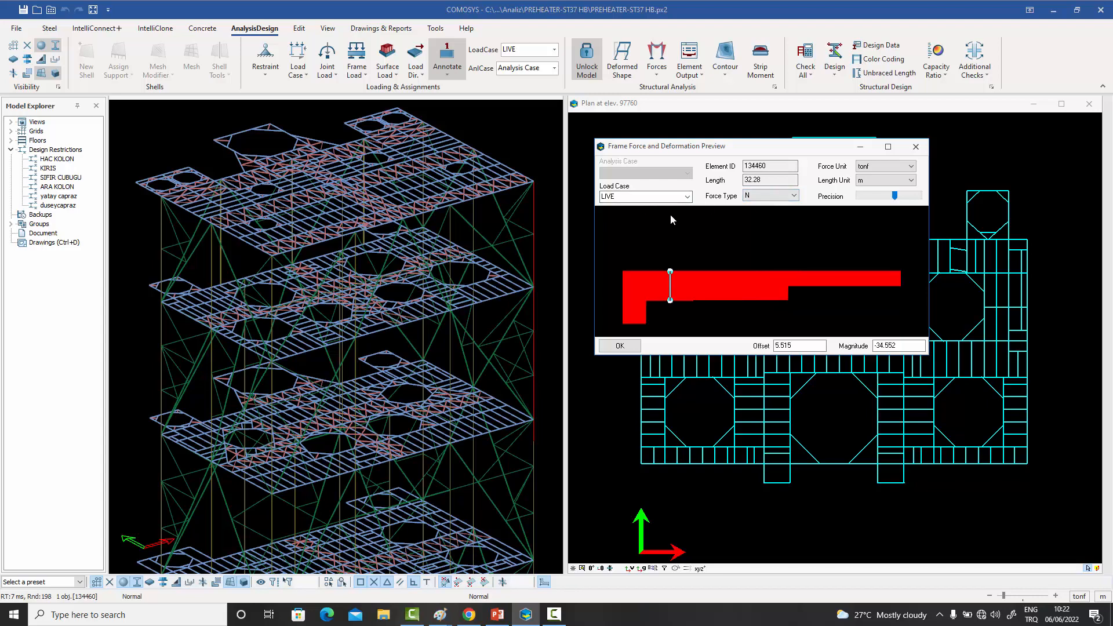
key(Escape)
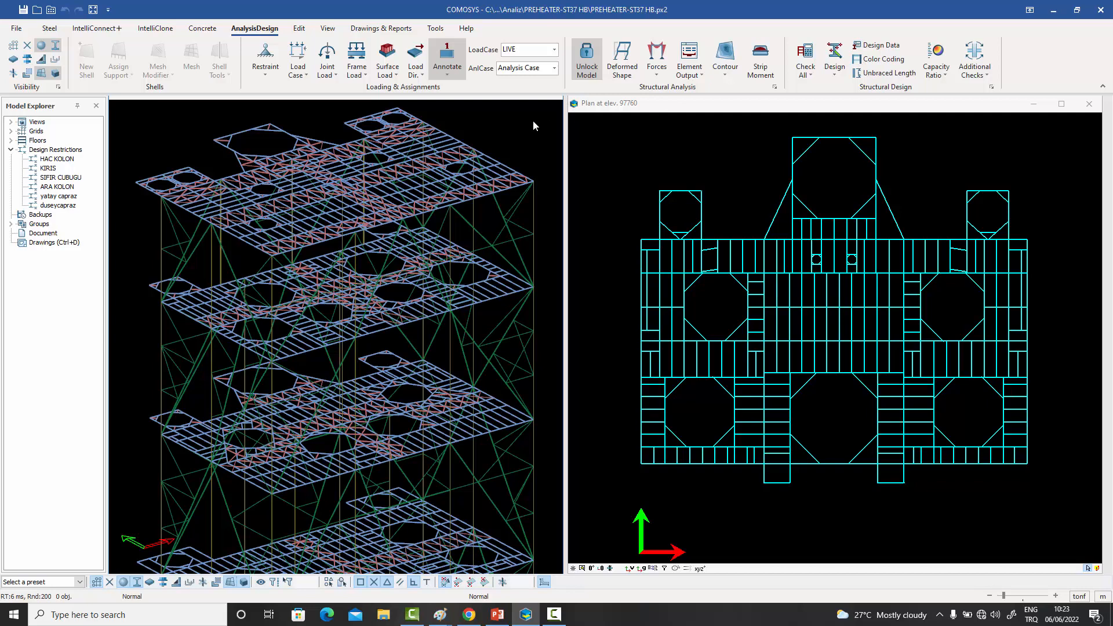
- Display the M33 moment diagrams of all frame elements in the 3D view and read the values along the top-floor main girder
click(657, 71)
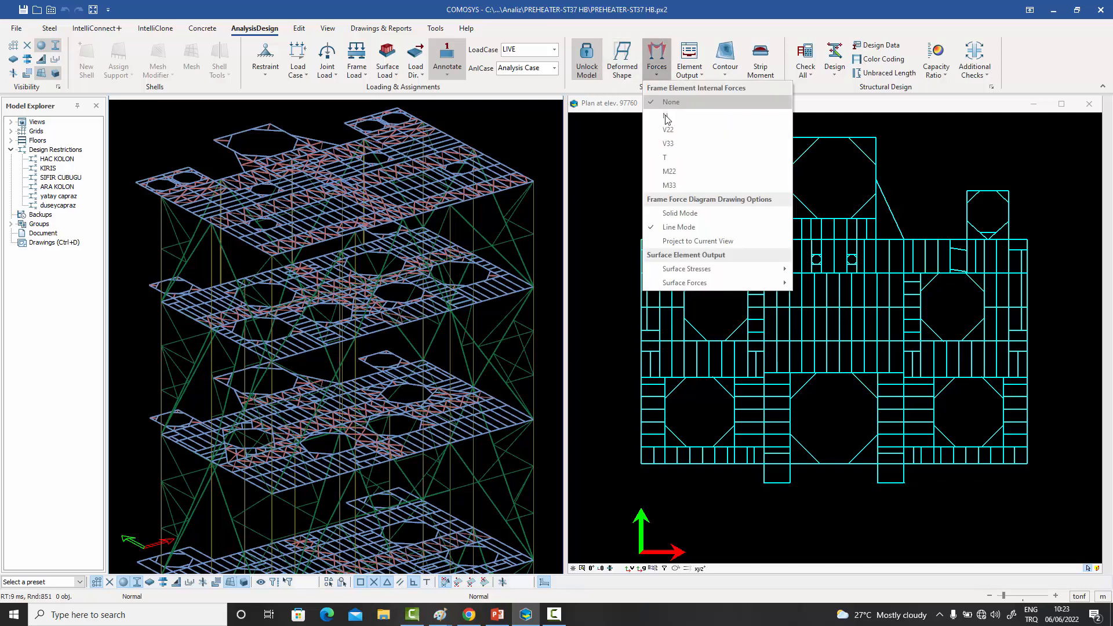
click(669, 187)
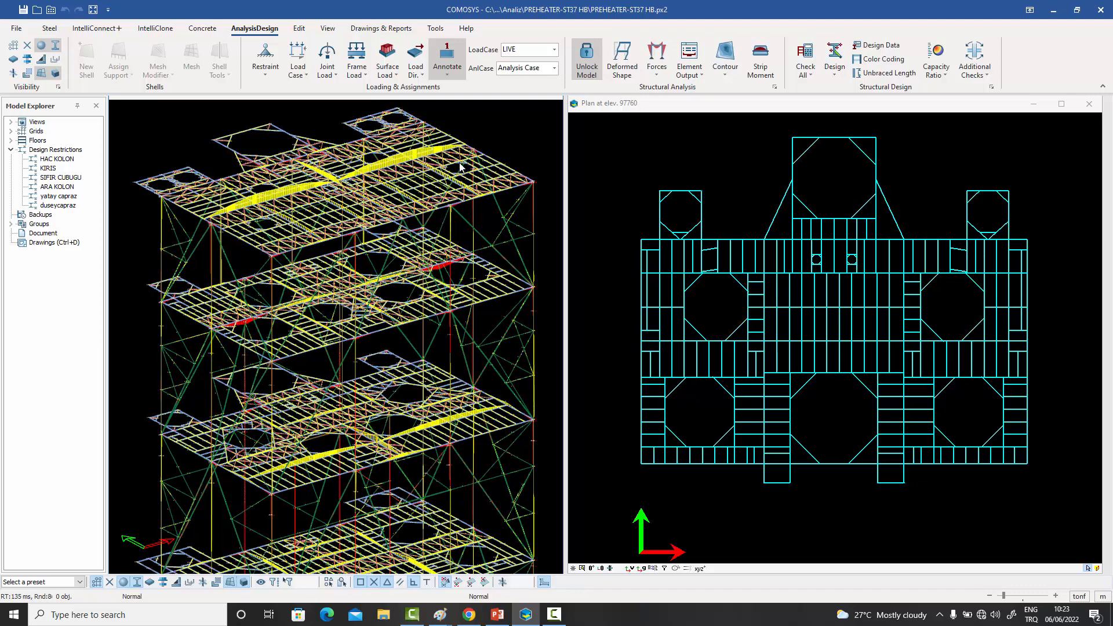
scroll(462, 169, up, 5)
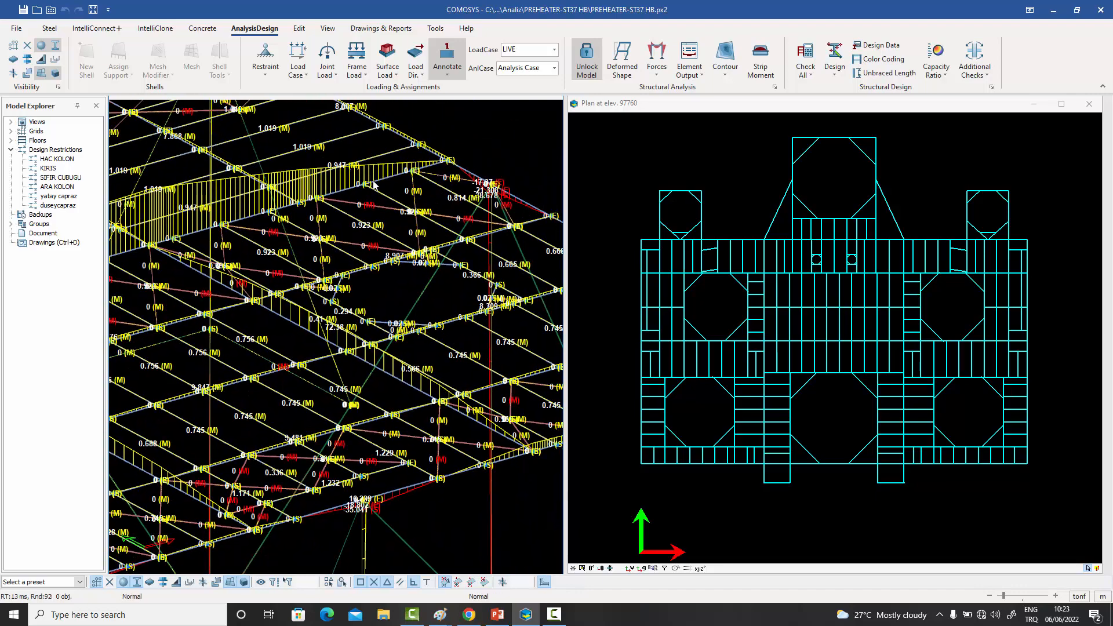
click(388, 177)
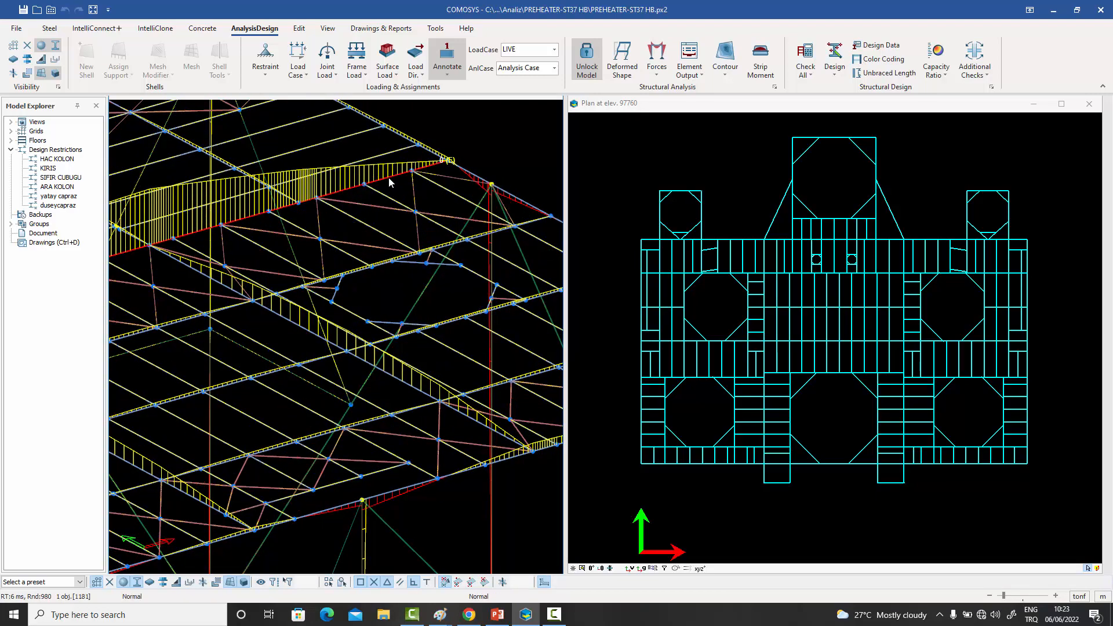
scroll(389, 177, down, 2)
scroll(225, 198, up, 6)
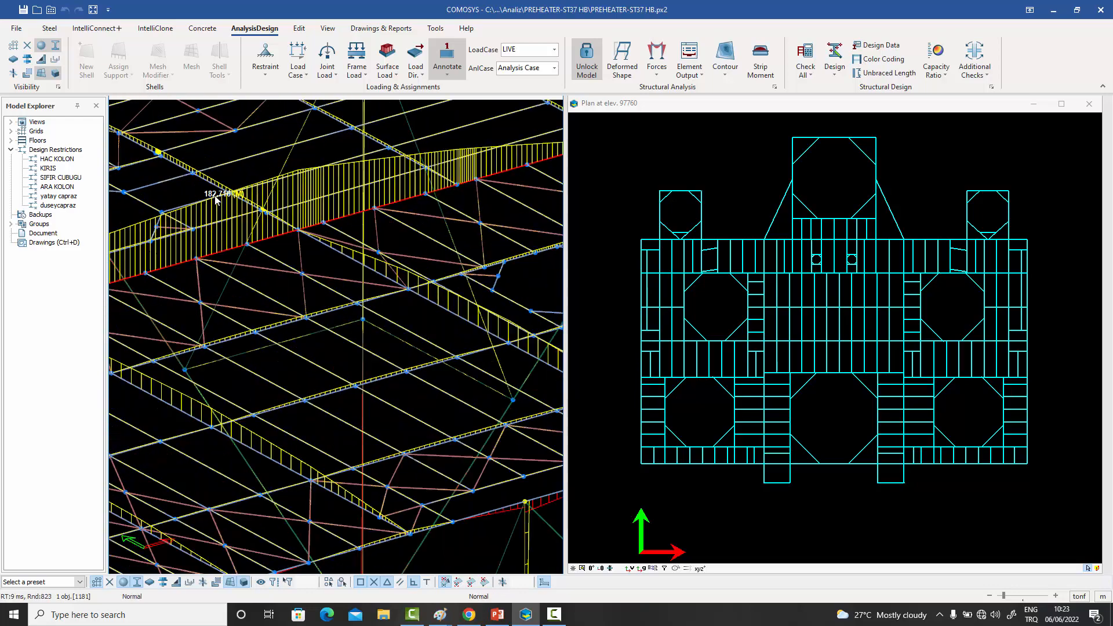
scroll(224, 198, down, 8)
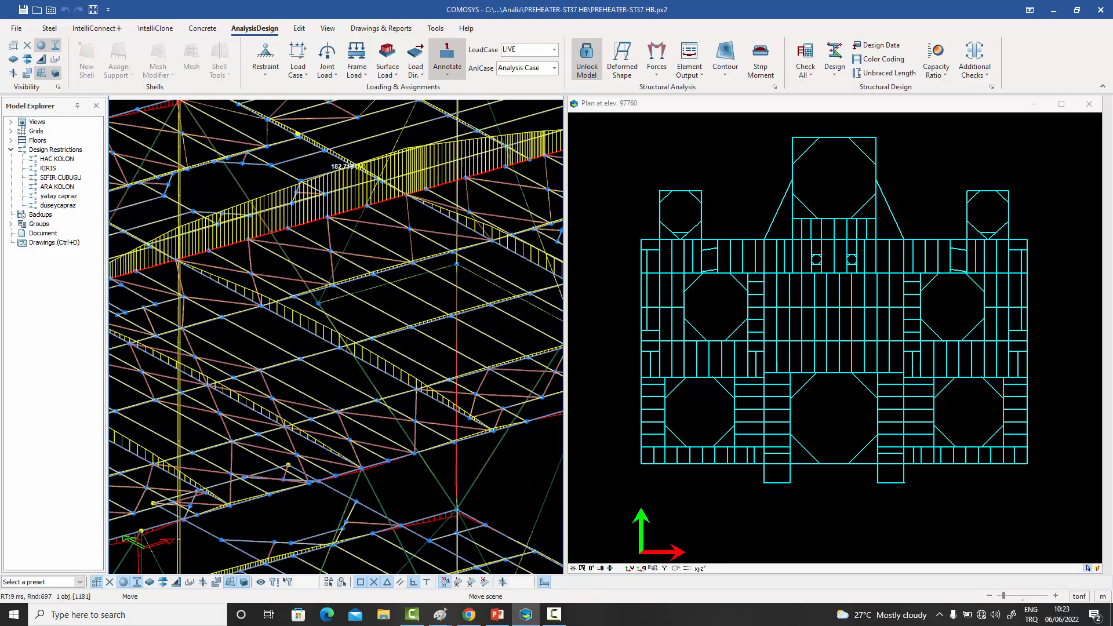
click(235, 140)
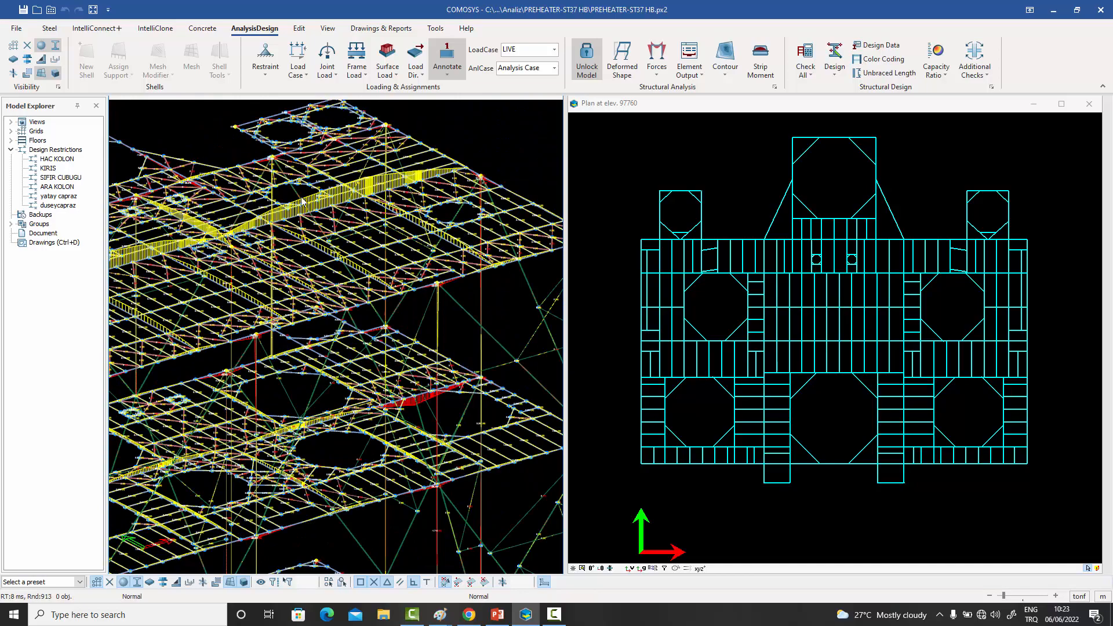
- Examine the M33 moment values across the top-floor beams and along the rear edge beam at its midspan and column supports
scroll(439, 240, up, 4)
scroll(443, 239, up, 3)
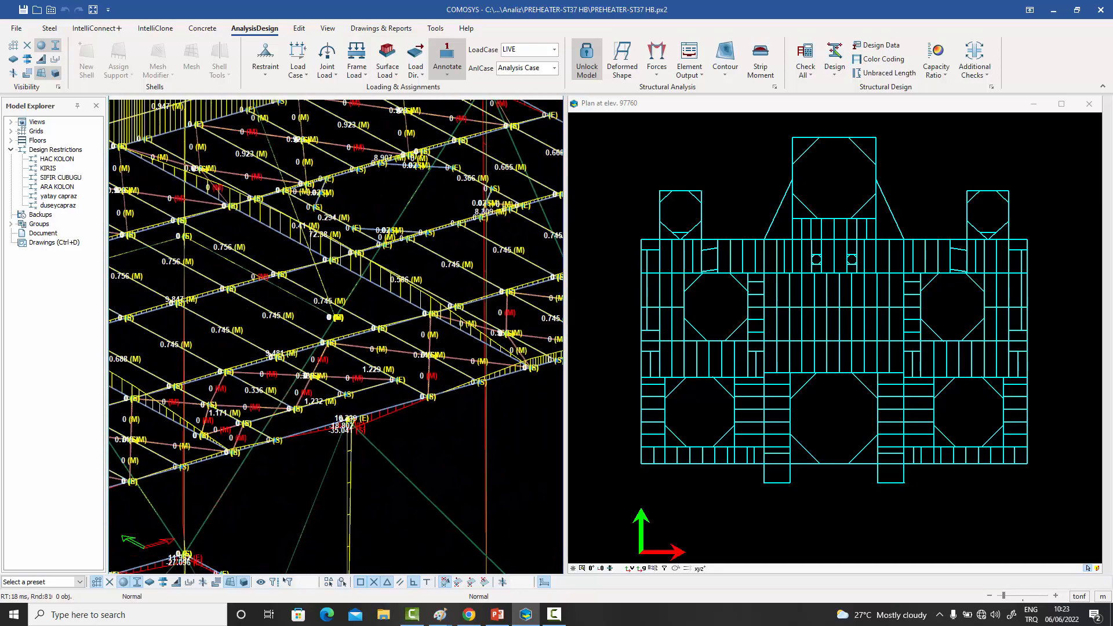
scroll(360, 270, down, 5)
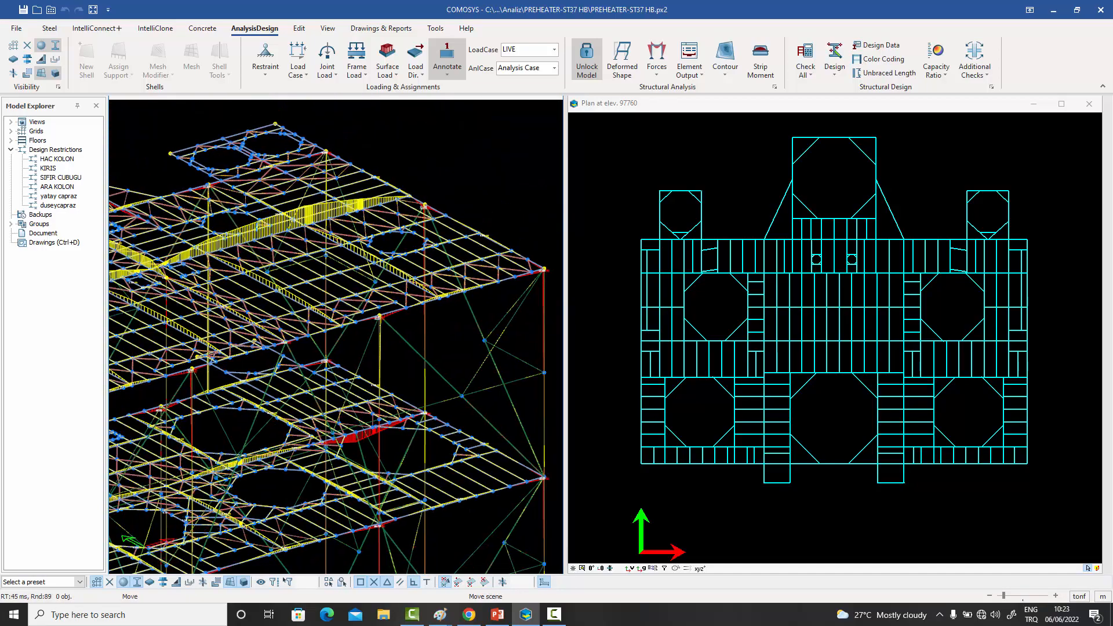
scroll(284, 215, up, 4)
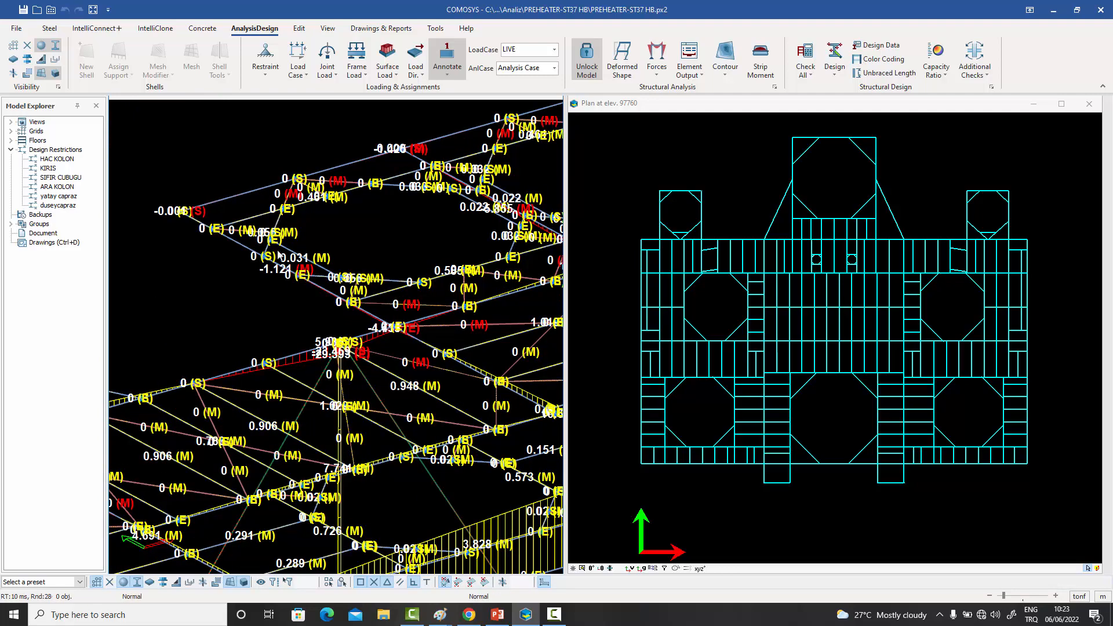
click(240, 373)
scroll(259, 328, down, 3)
middle_drag(260, 328, 394, 238)
scroll(300, 293, up, 2)
scroll(304, 280, up, 4)
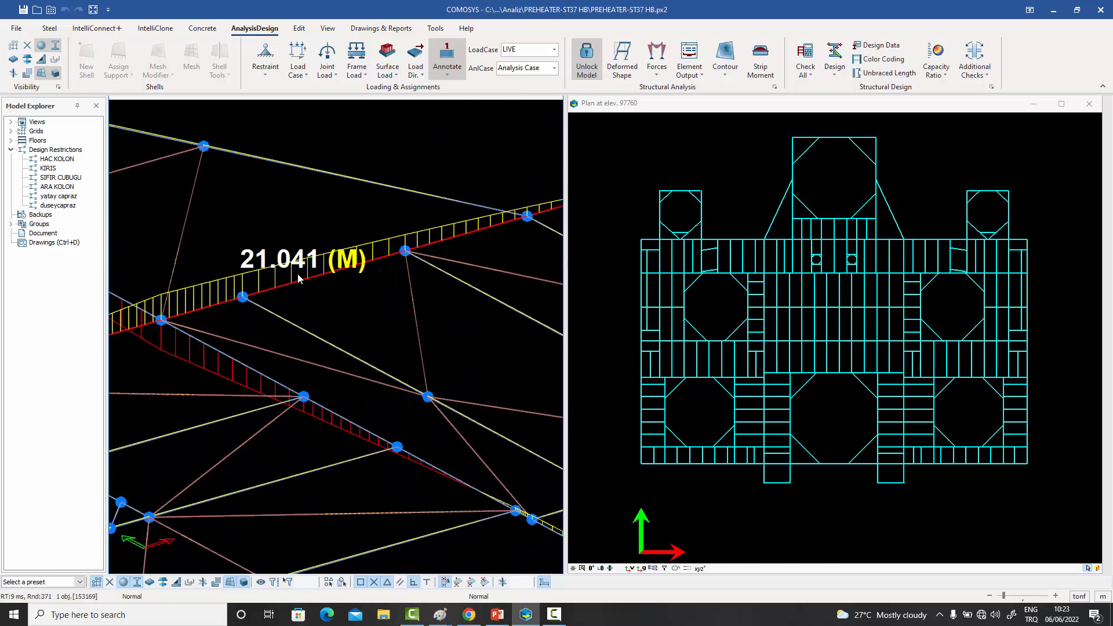
scroll(304, 276, down, 2)
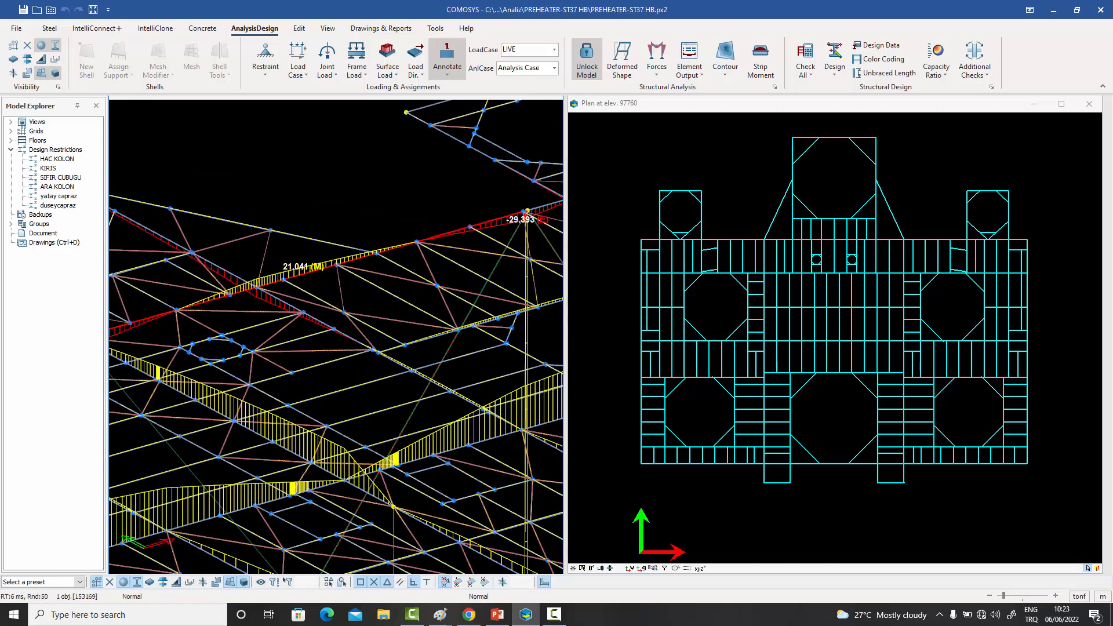
scroll(450, 229, down, 3)
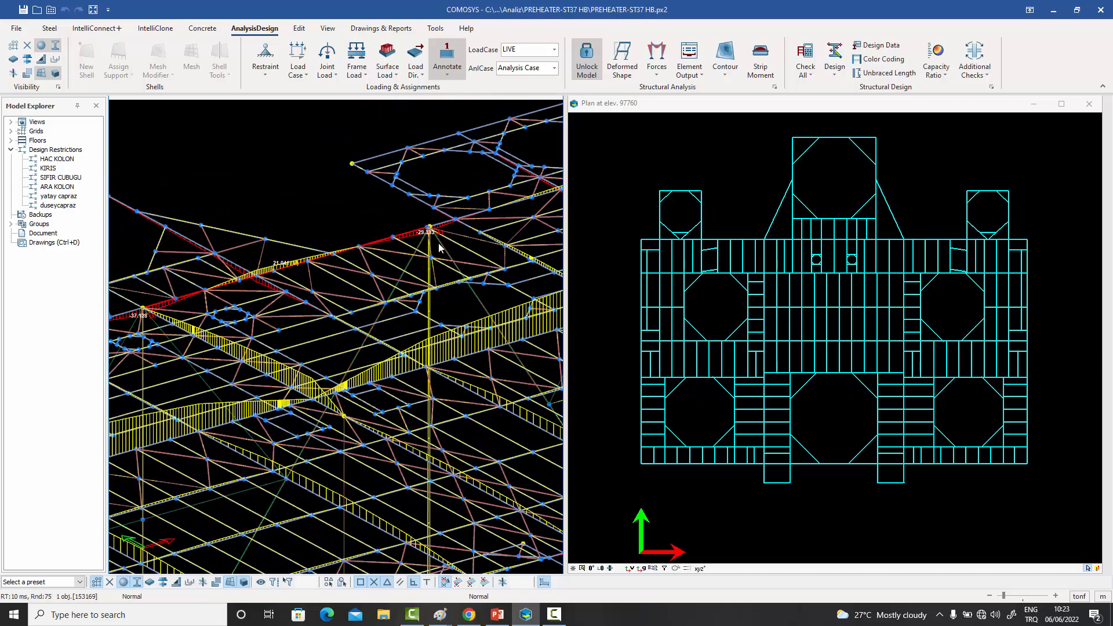
scroll(439, 248, down, 5)
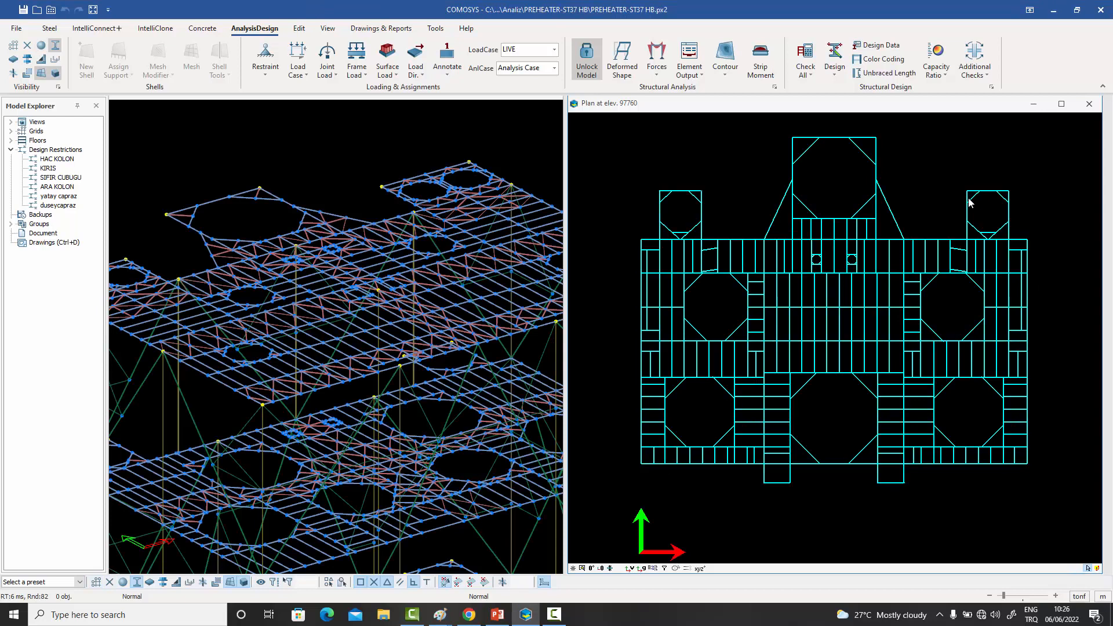
- Display the M33 frame force diagrams in the plan at elevation 97760, projected to the current view
click(657, 75)
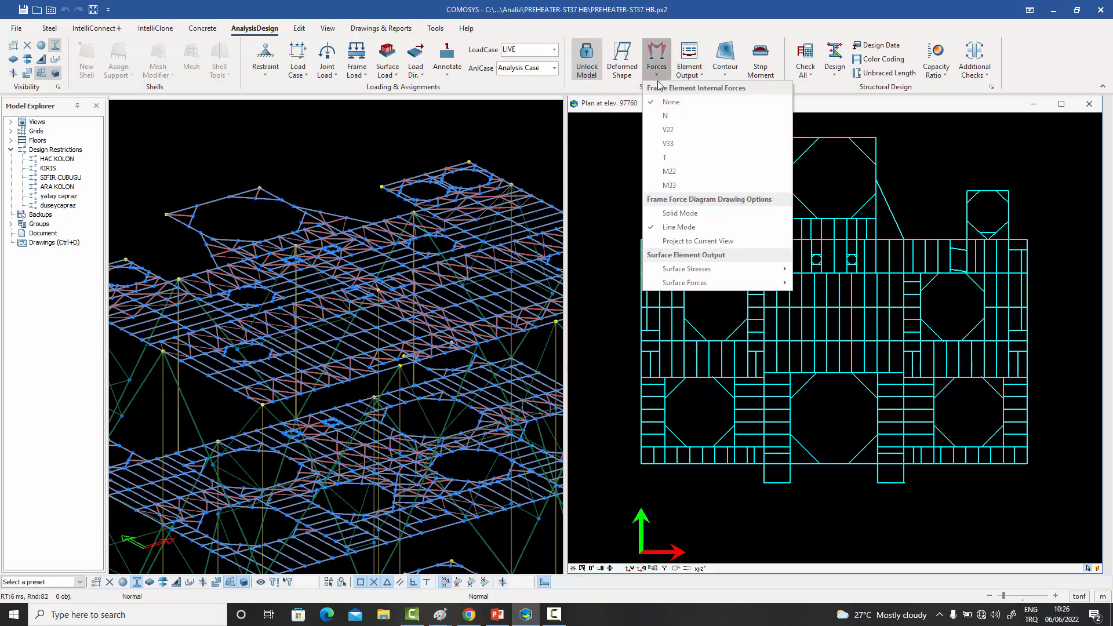
click(676, 184)
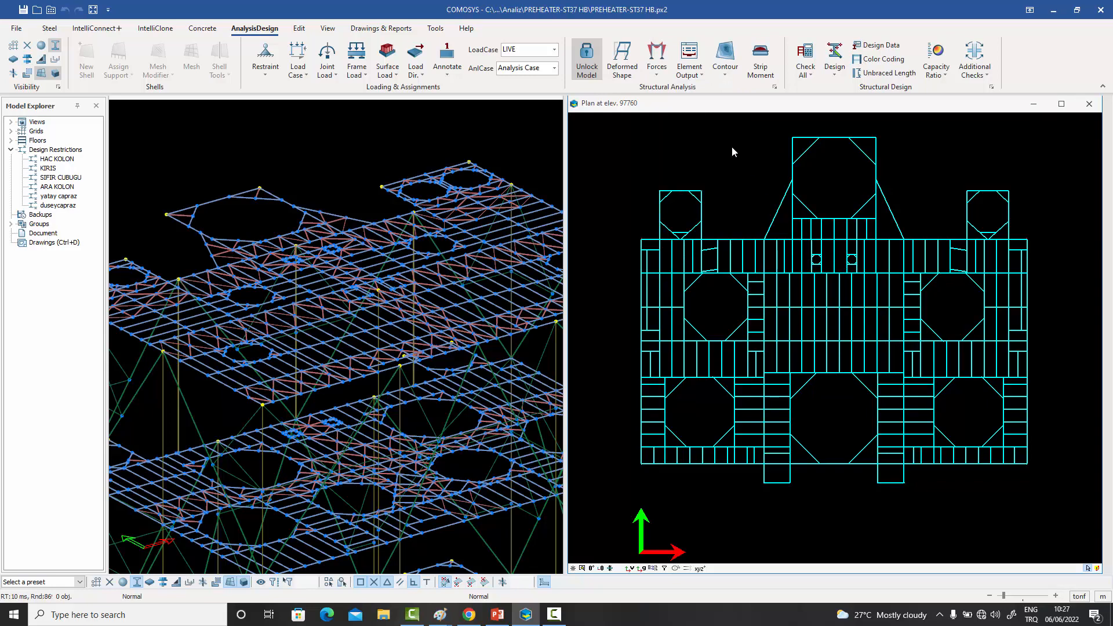
click(660, 73)
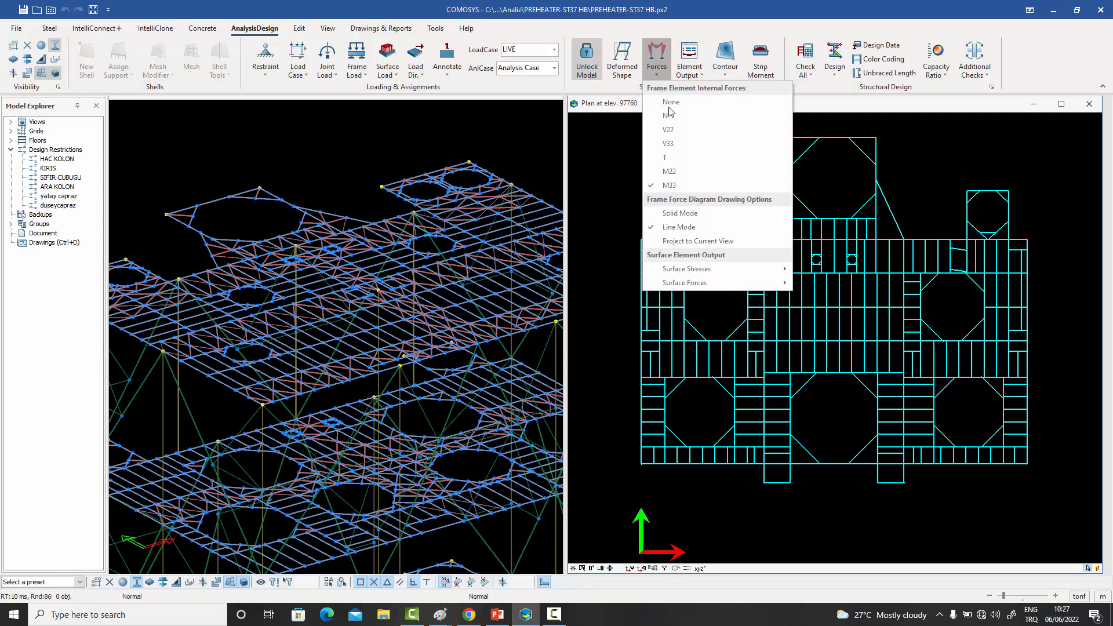
click(696, 241)
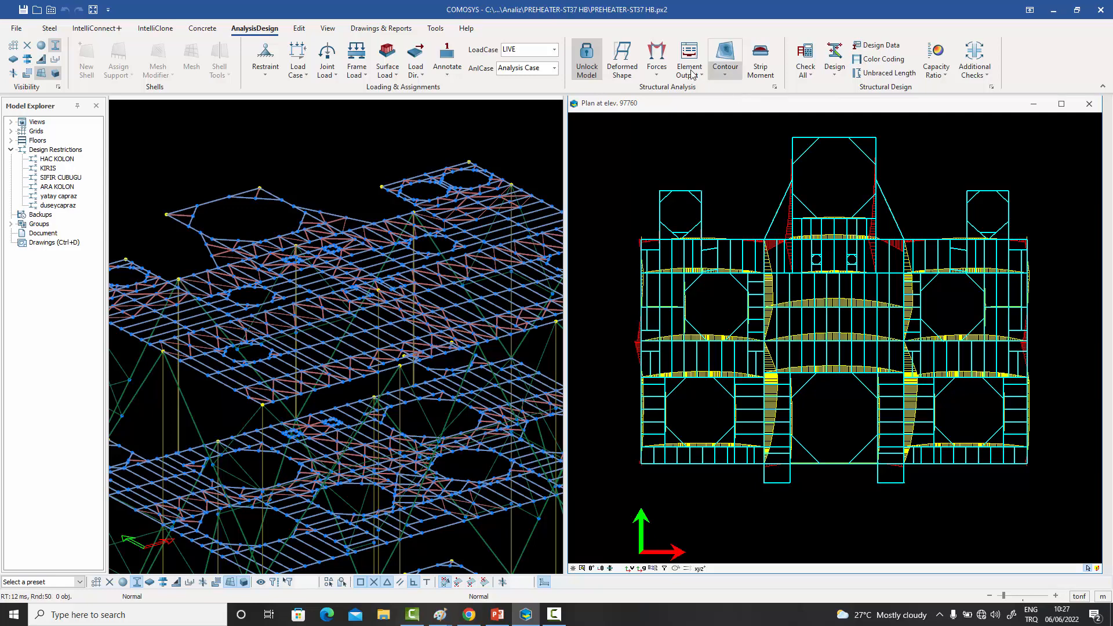
click(657, 63)
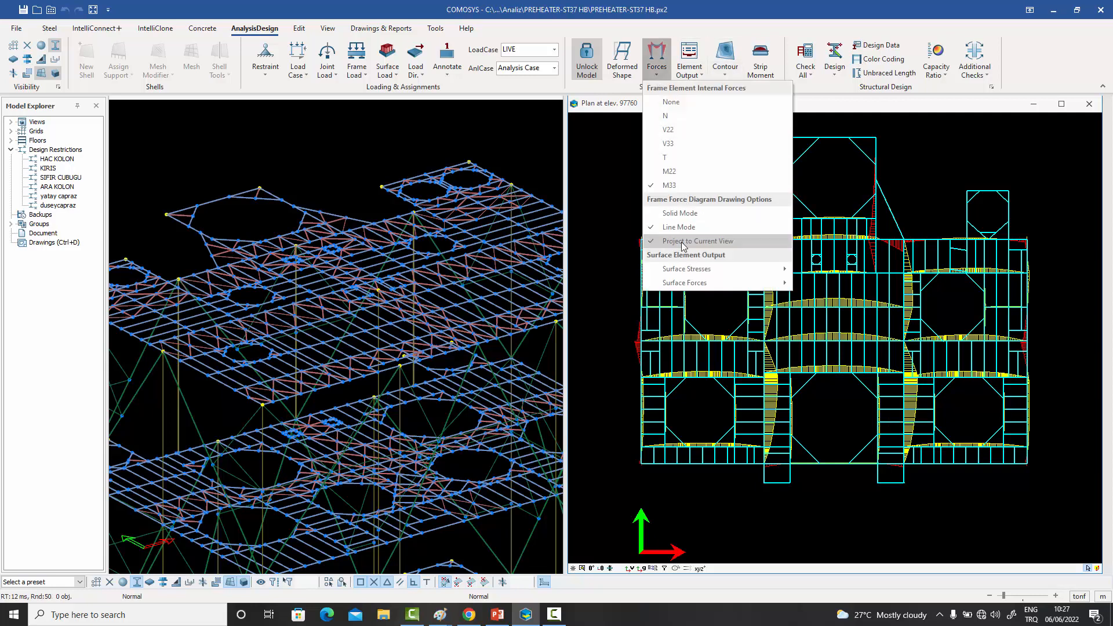
click(827, 176)
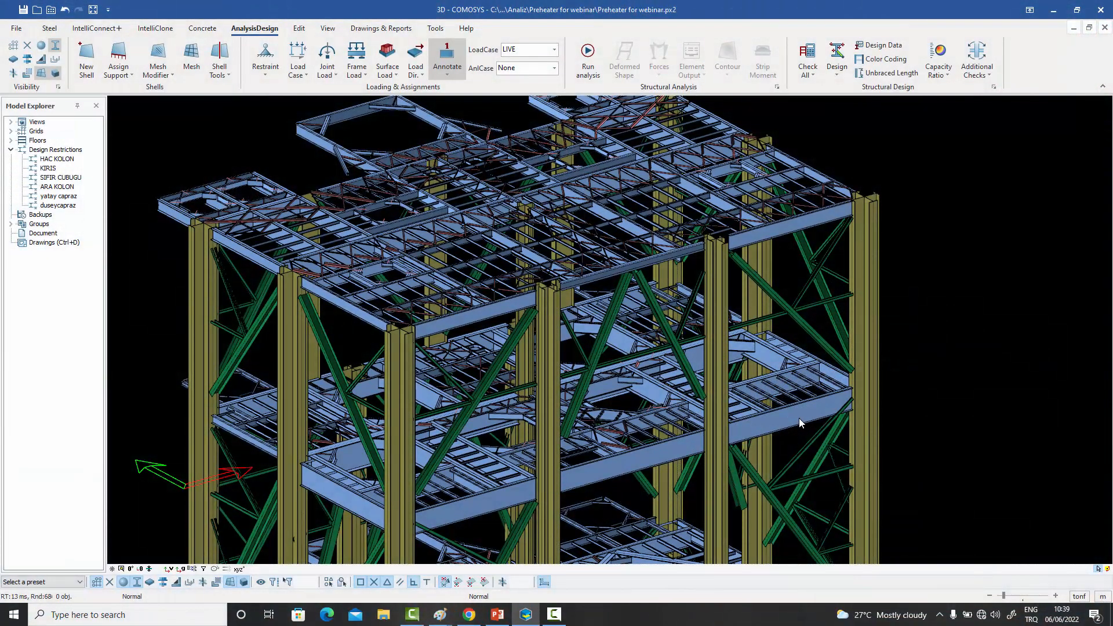
- Review the Design 1 properties of the deep edge beam beside the corner column, including its design restriction and buckling options
double_click(798, 419)
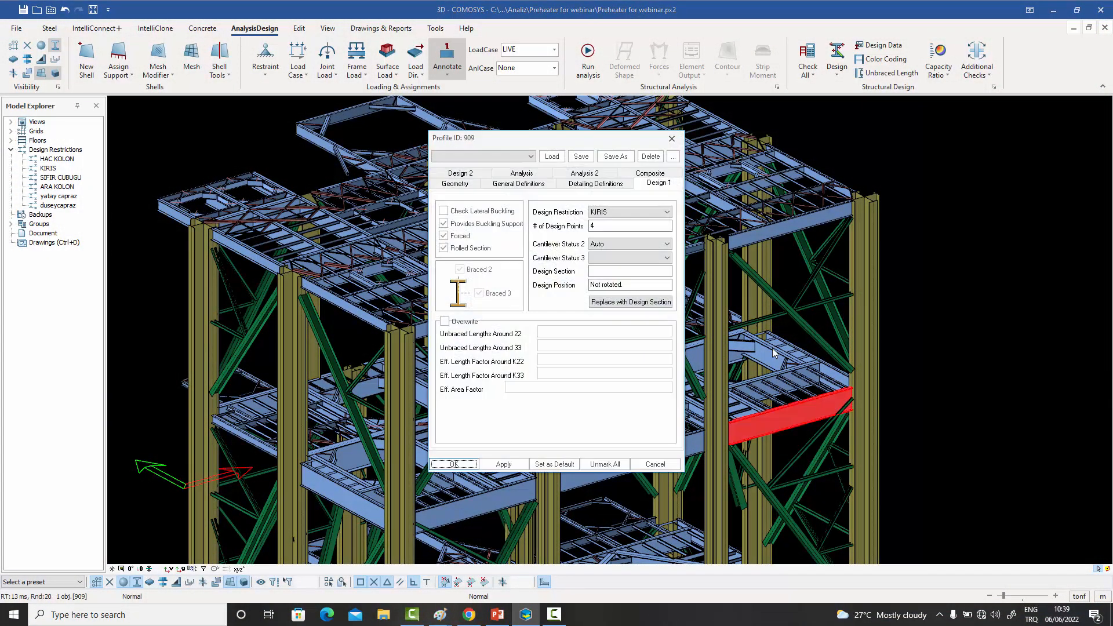
drag(543, 138, 902, 76)
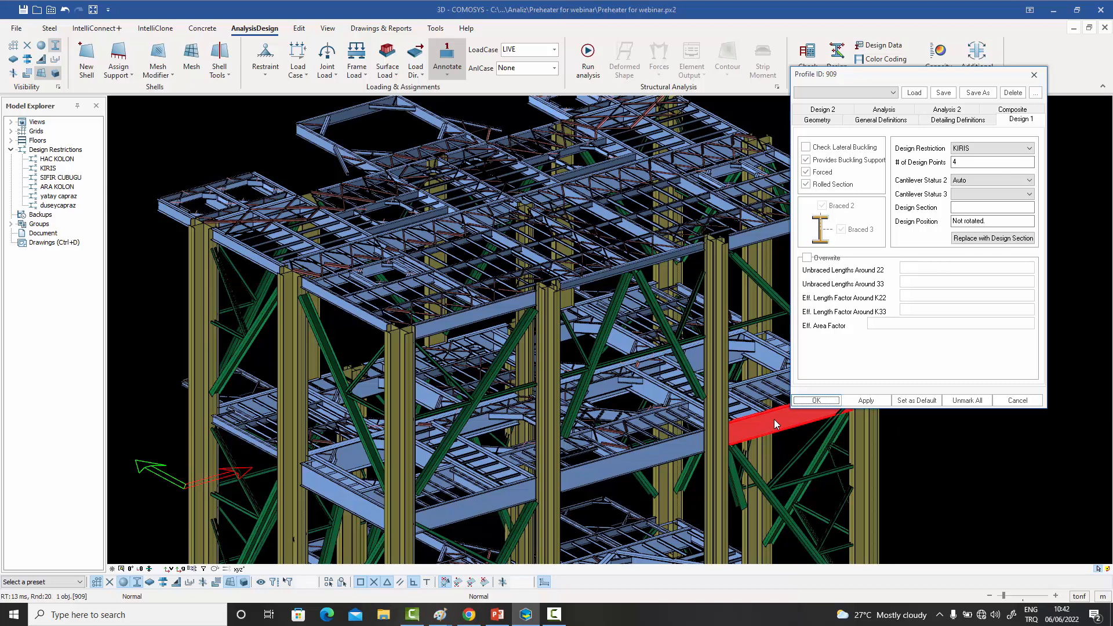
click(1033, 75)
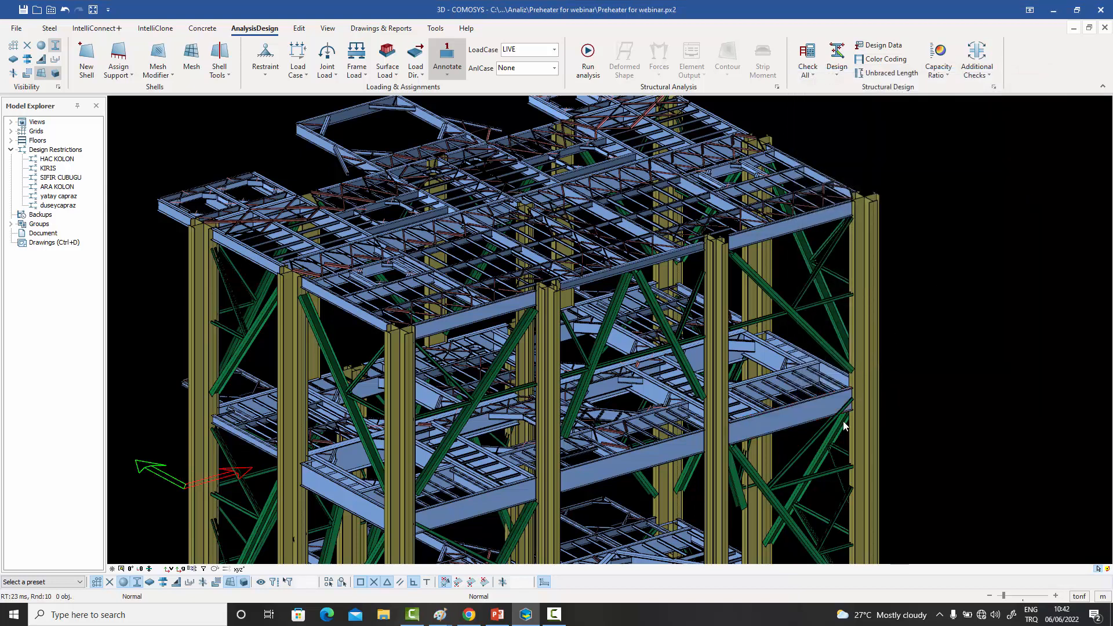
- Disable Provides Buckling Support for the secondary beam framing into the deep edge beam near the corner column
scroll(842, 421, up, 5)
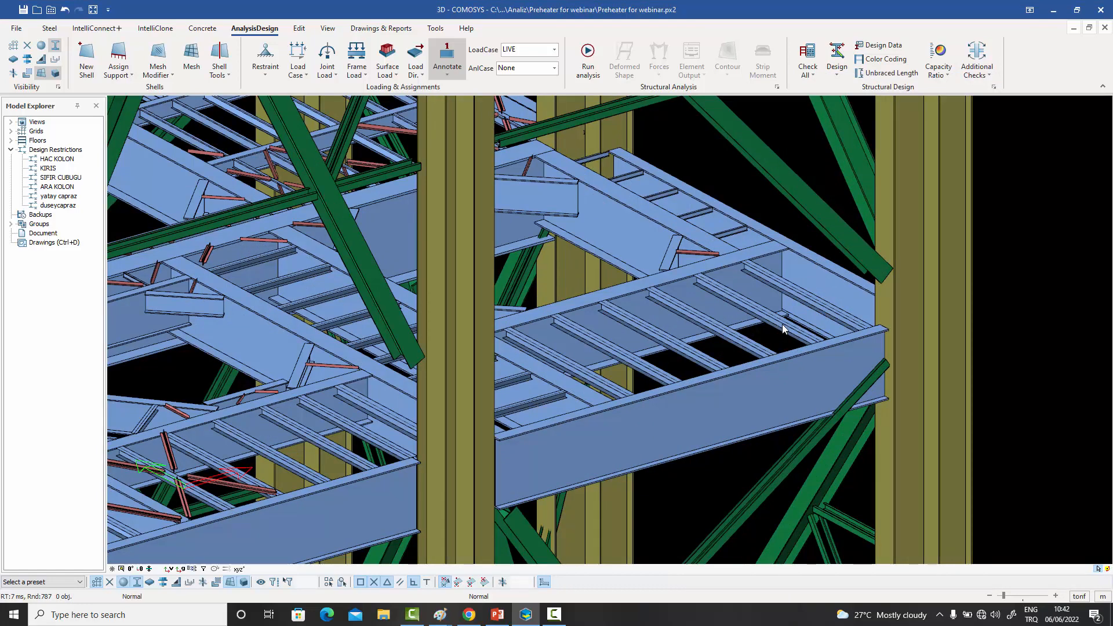
click(782, 329)
double_click(782, 328)
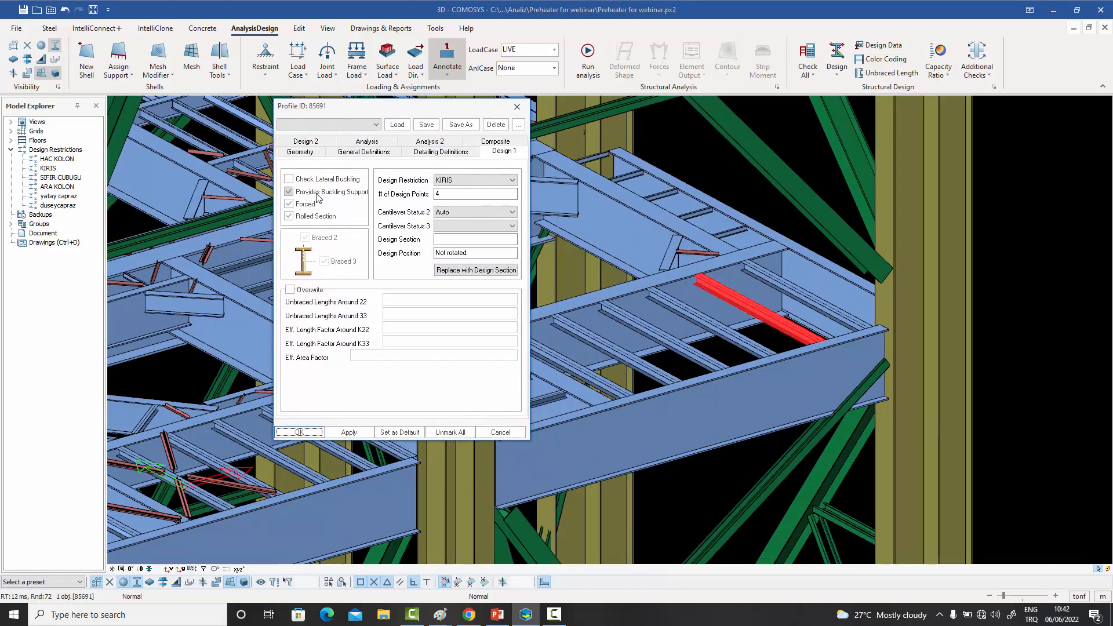
click(311, 196)
click(297, 433)
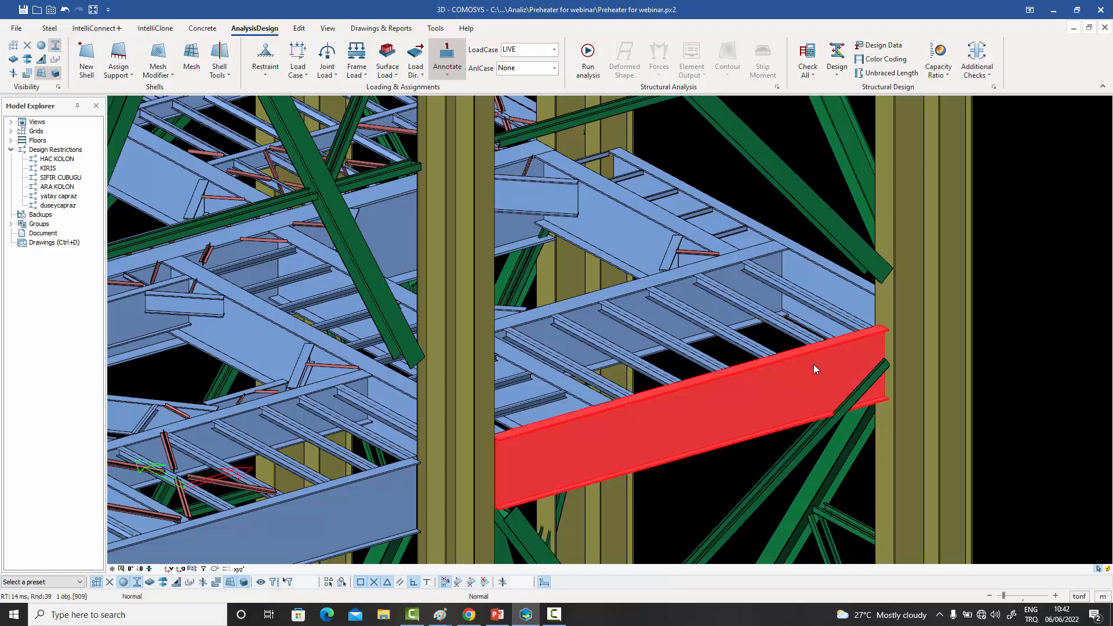
- Re-enable Provides Buckling Support in the same secondary beam's Design 1 properties
double_click(790, 324)
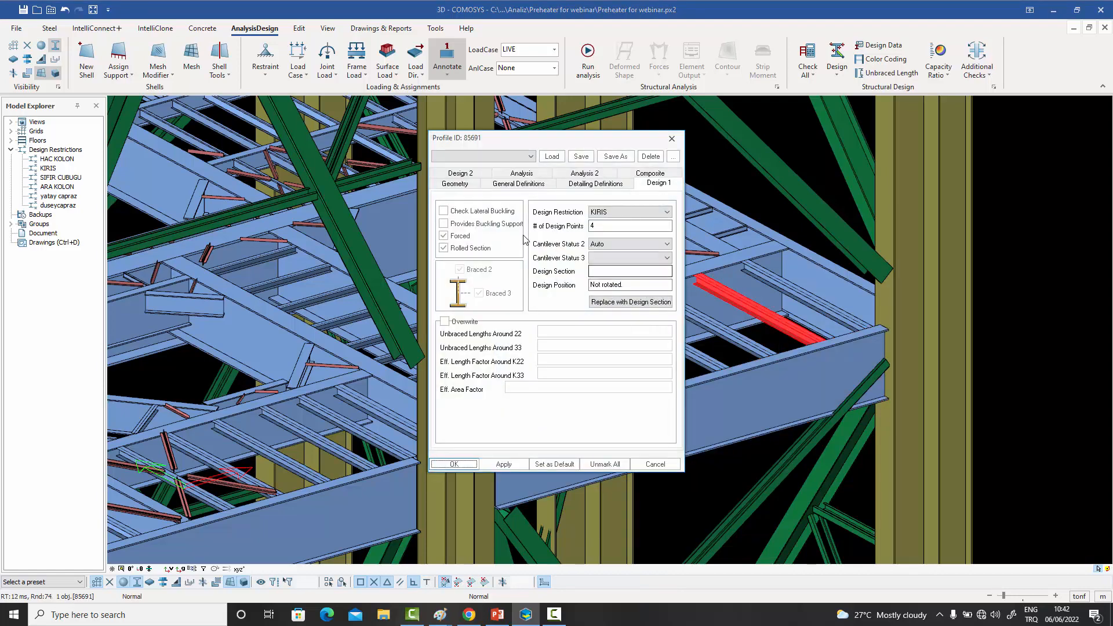
click(474, 224)
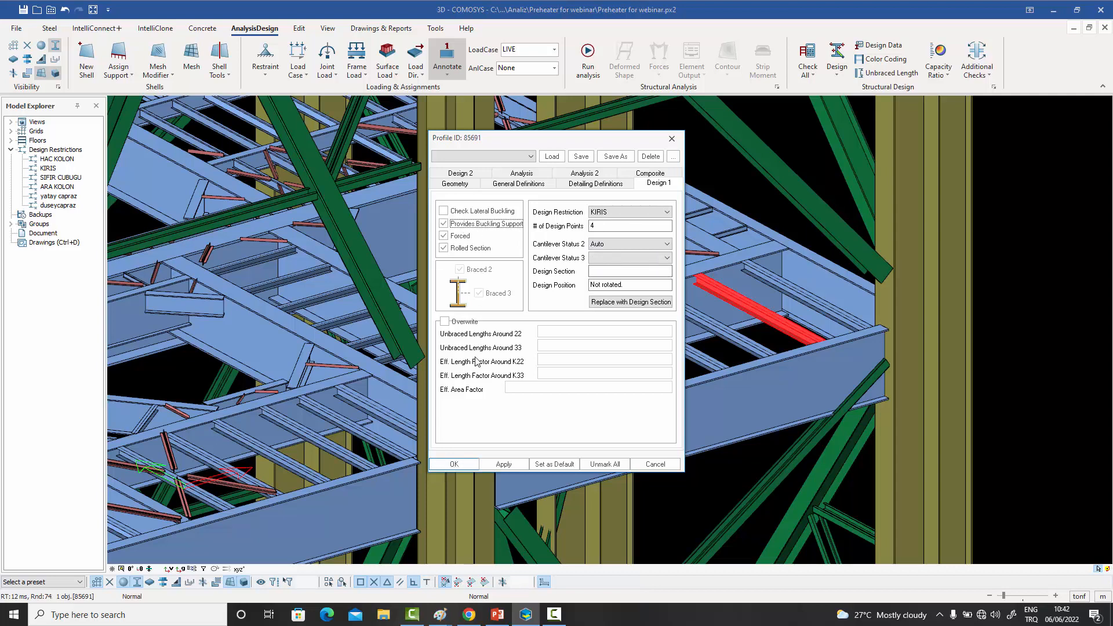
click(453, 464)
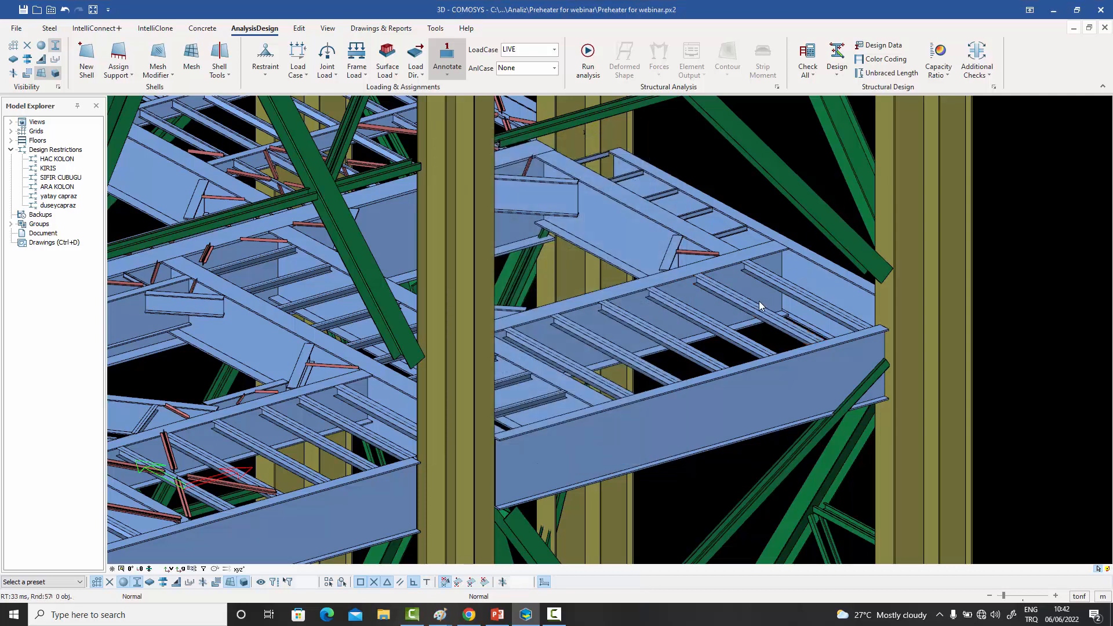
- Examine the deep edge beam, its parallel girder and the secondary beam between them, along with the surrounding floors, columns and bracing
click(806, 352)
click(673, 276)
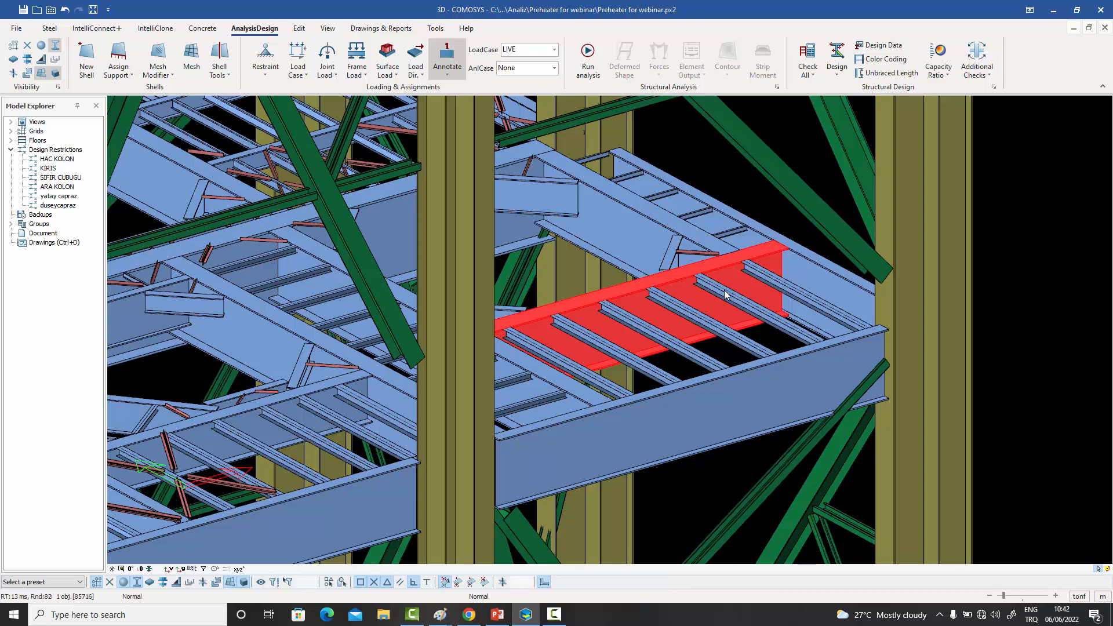
click(750, 310)
scroll(751, 309, down, 4)
scroll(739, 311, down, 3)
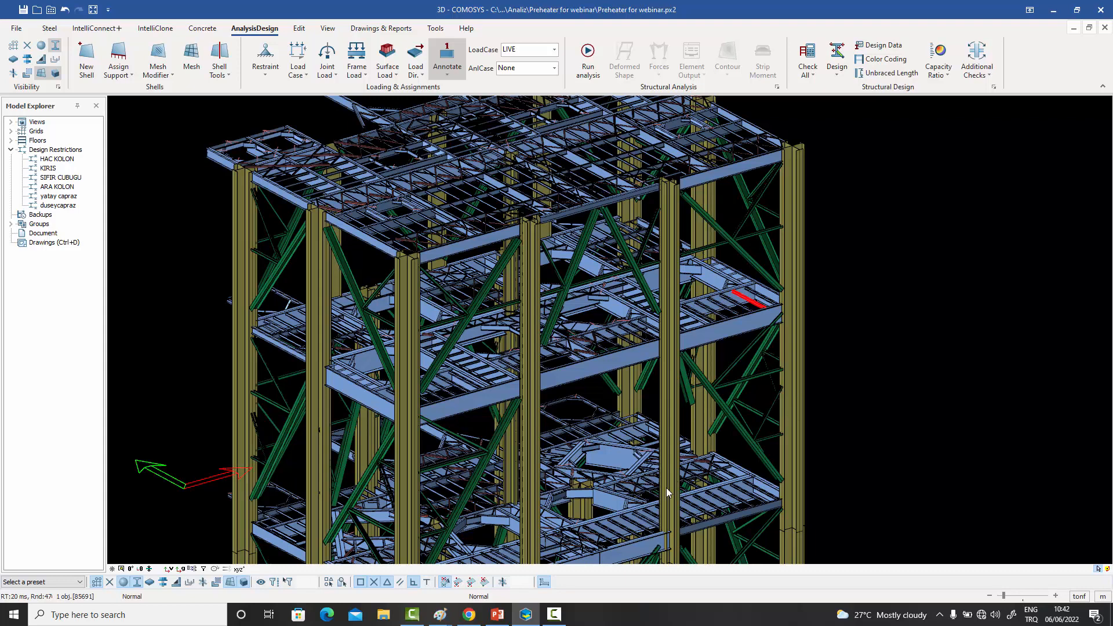
scroll(784, 310, up, 5)
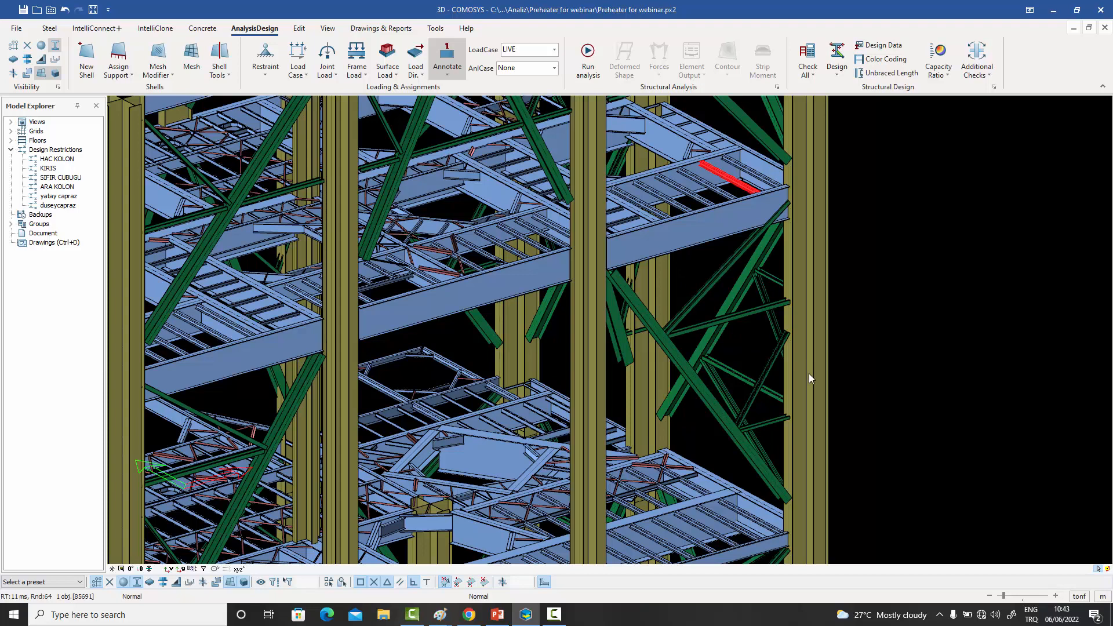
middle_drag(736, 321, 750, 350)
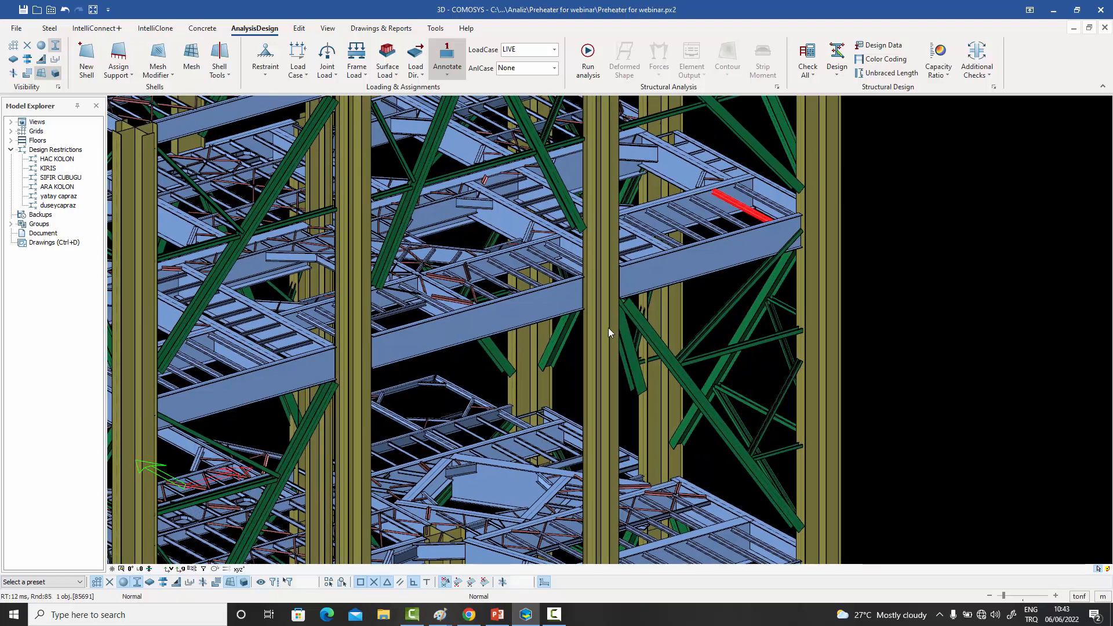
click(883, 257)
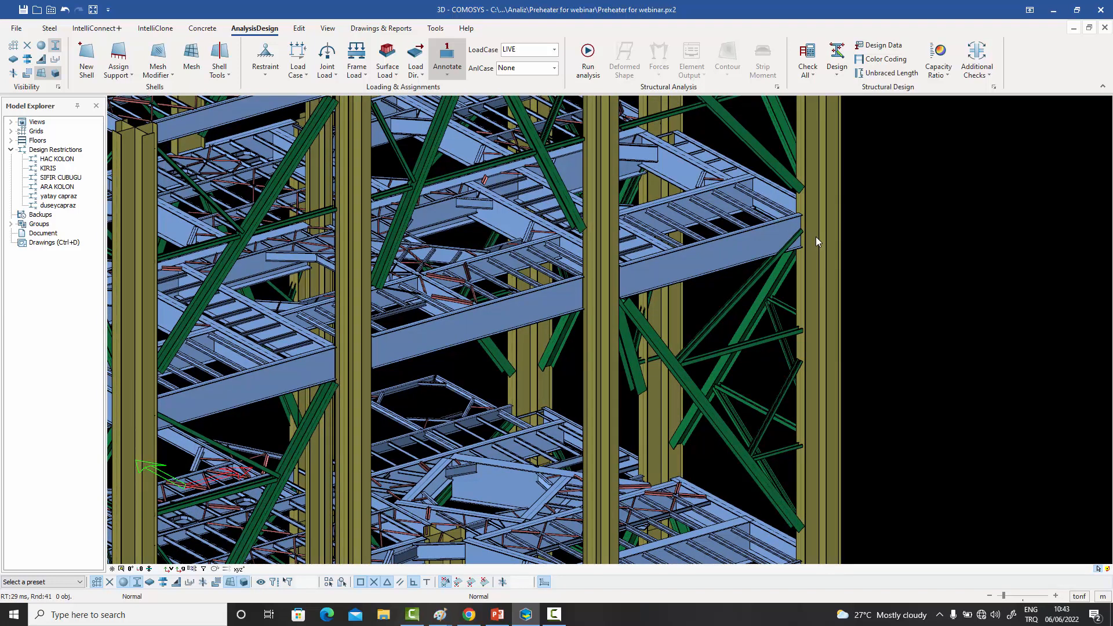
- Review the Design 1 buckling options of the second secondary beam from the corner column without changing them
double_click(749, 209)
drag(538, 147, 833, 128)
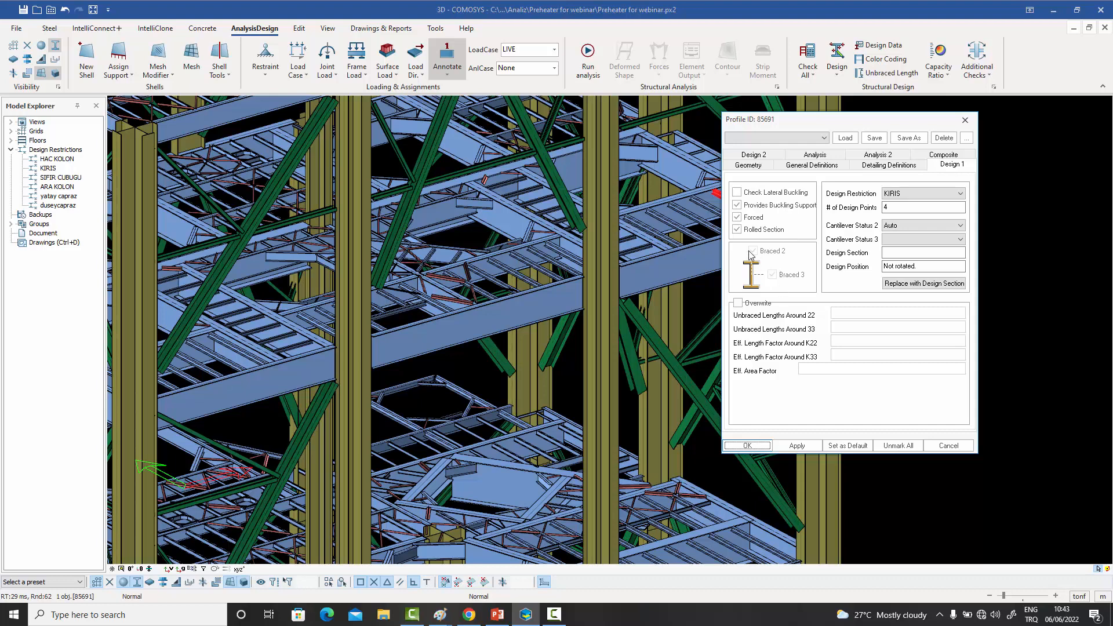
click(949, 446)
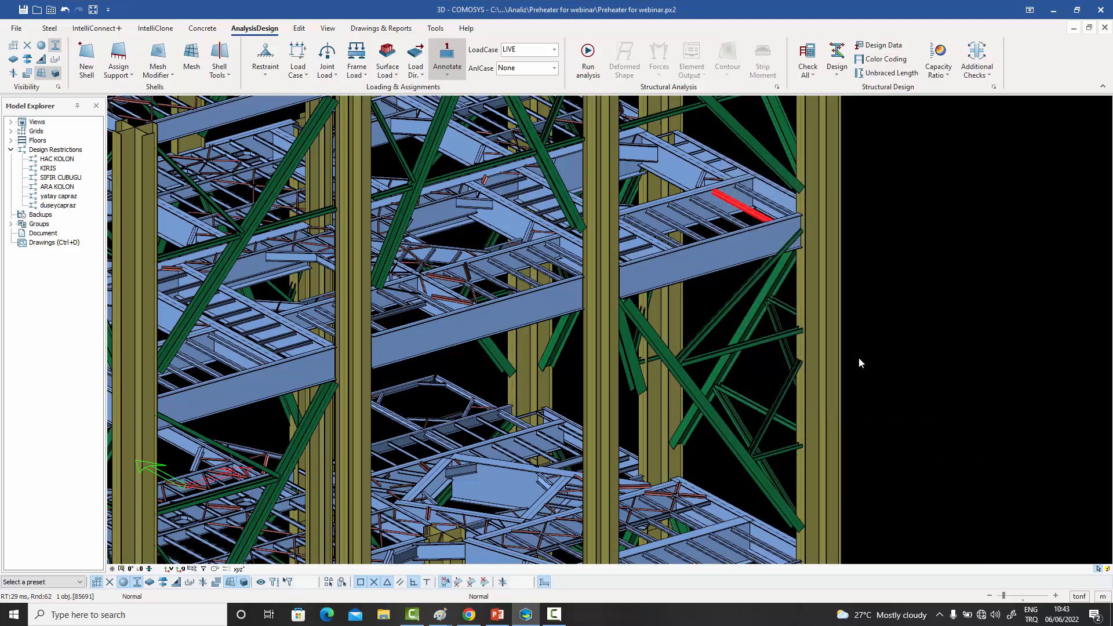
- Review the corner column's Design 1 properties, including its buckling, bracing and design-point settings, and close them without applying changes
double_click(833, 317)
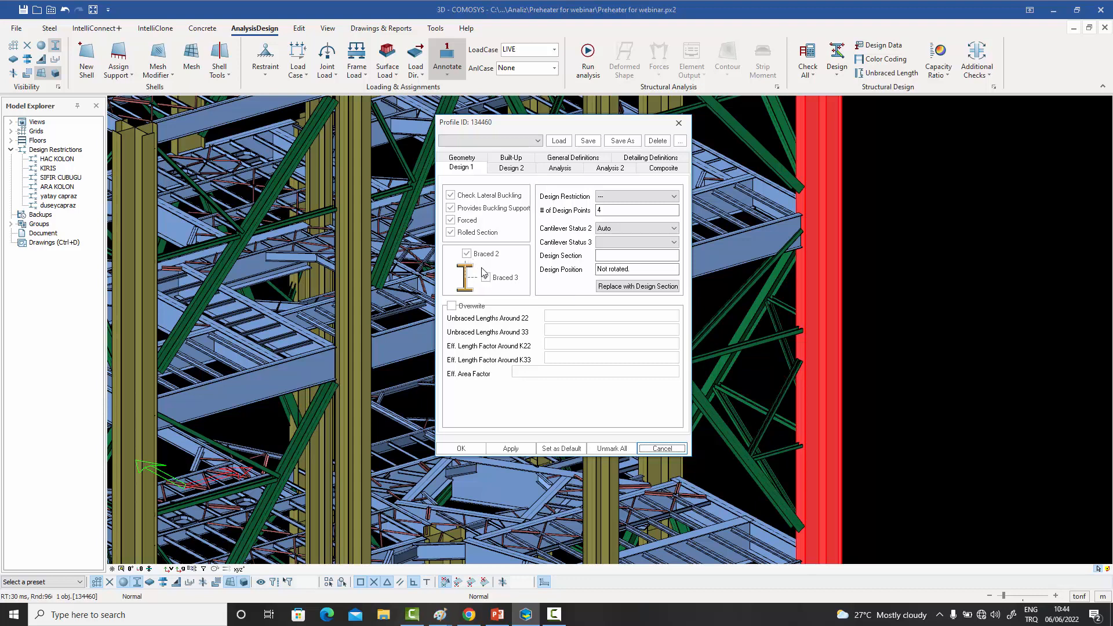
click(600, 210)
text(4)
click(678, 123)
click(902, 227)
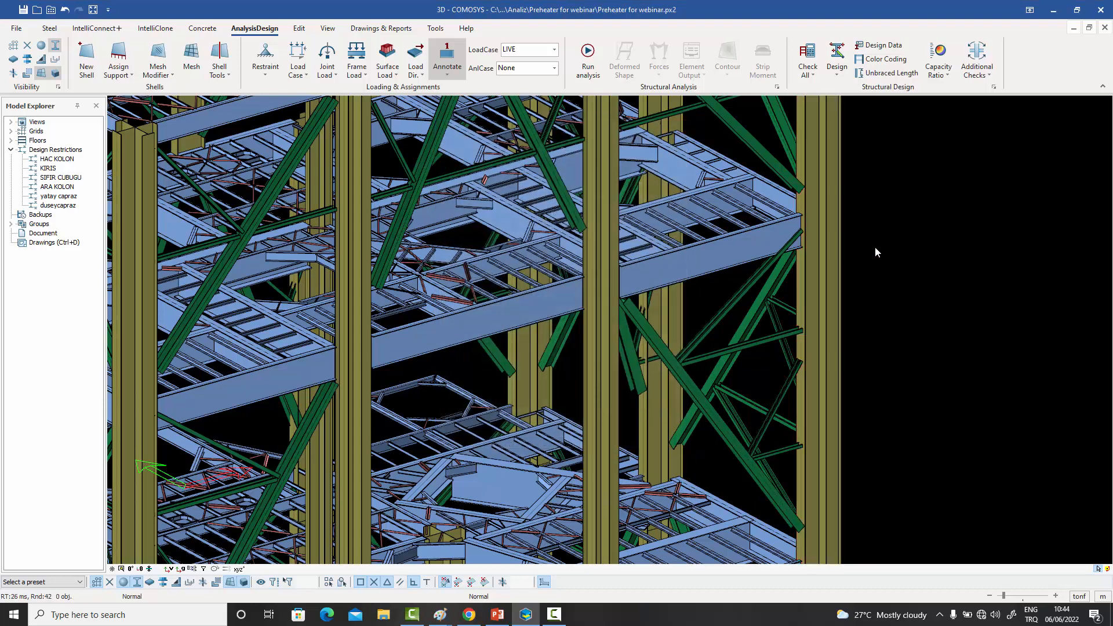
- Highlight the deep edge beam and the individual secondary beams framing into it near the corner column
click(754, 245)
scroll(857, 227, up, 2)
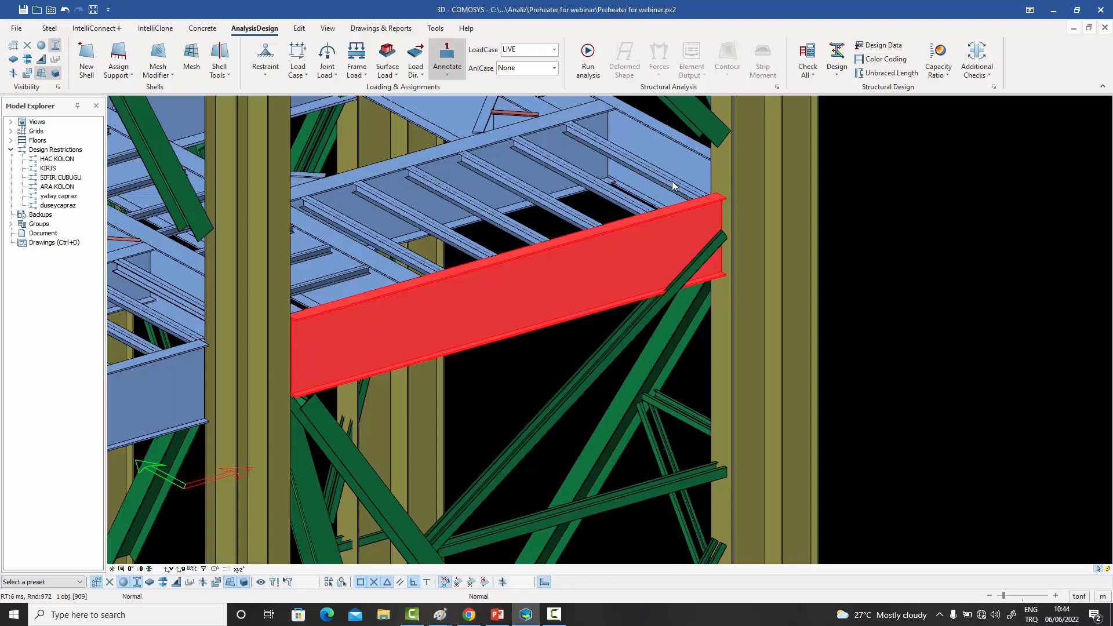
click(613, 194)
click(561, 207)
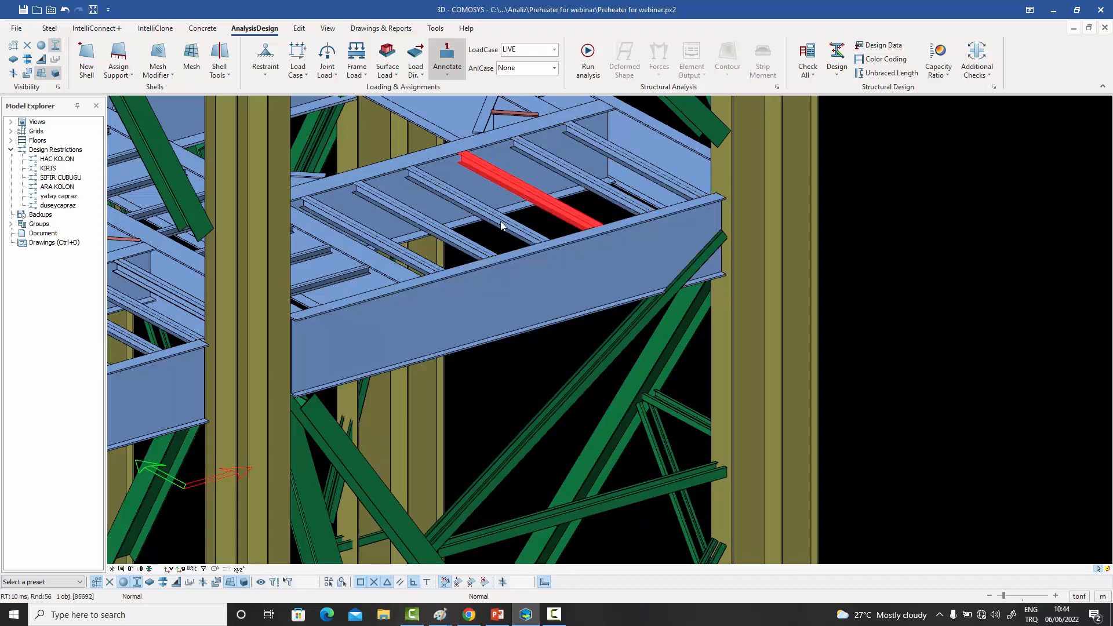
click(547, 246)
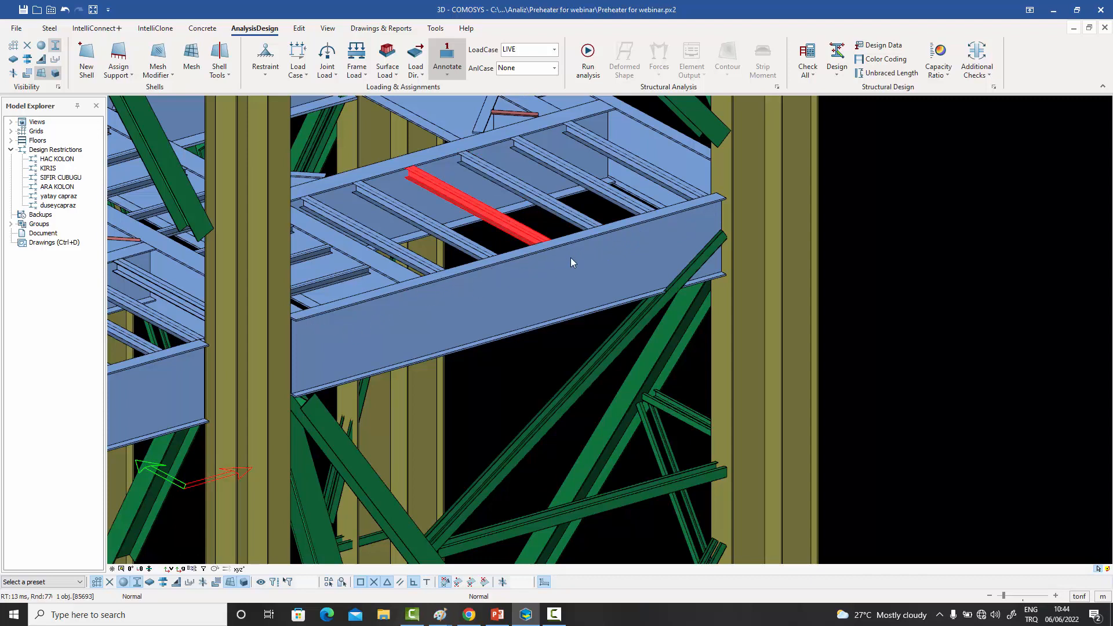
- Review the deep edge beam's Design 1 properties with the dialog moved clear of the beam, and close them unchanged
double_click(620, 248)
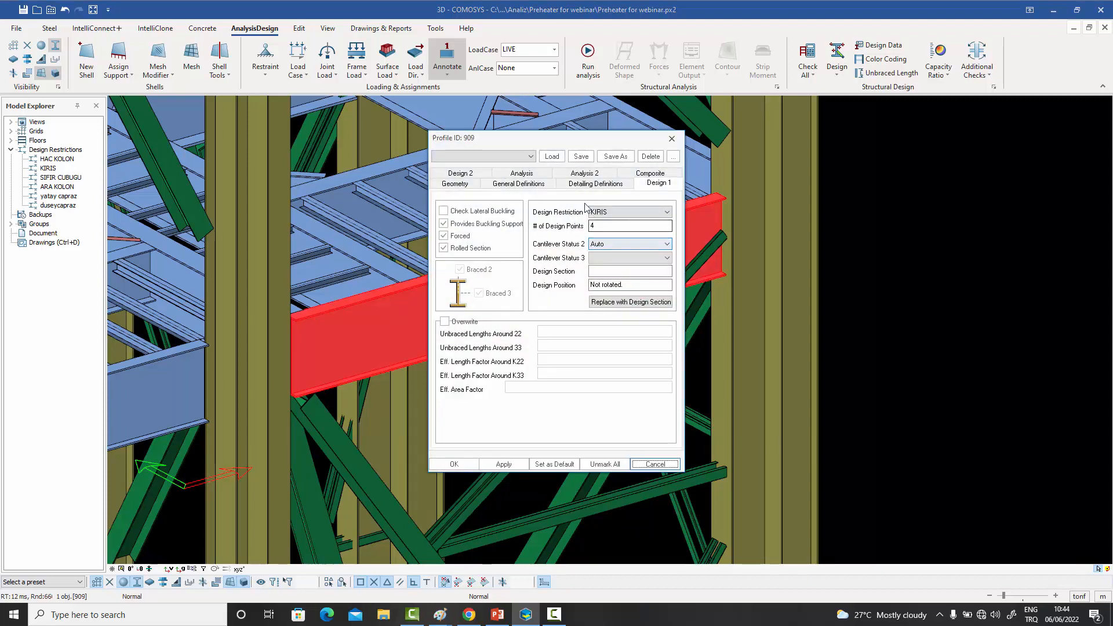
drag(558, 146, 776, 139)
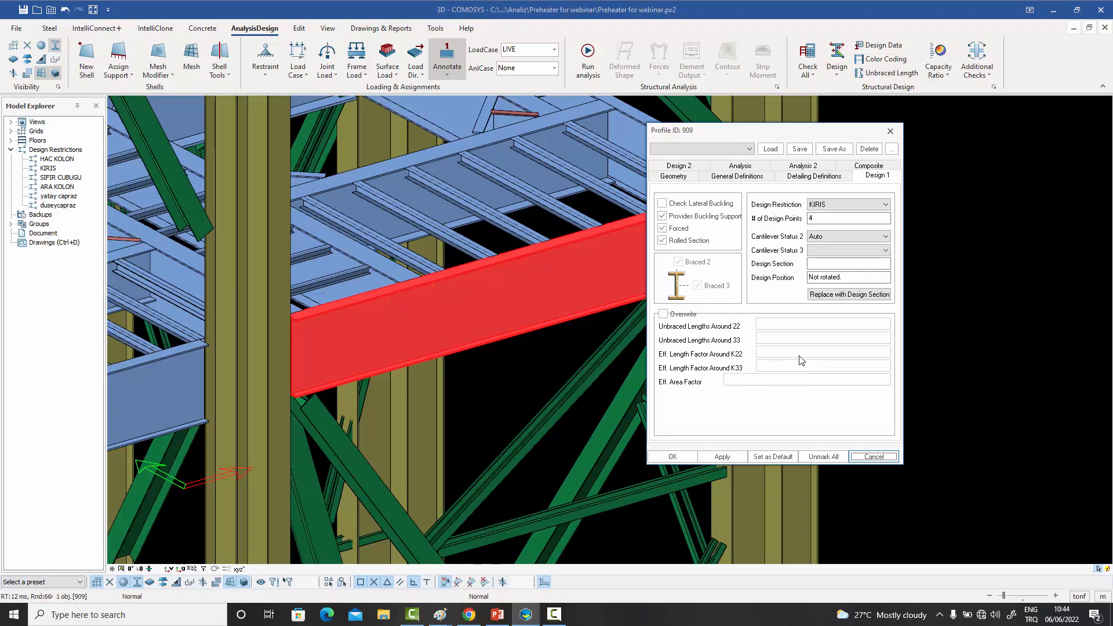
click(890, 131)
click(907, 182)
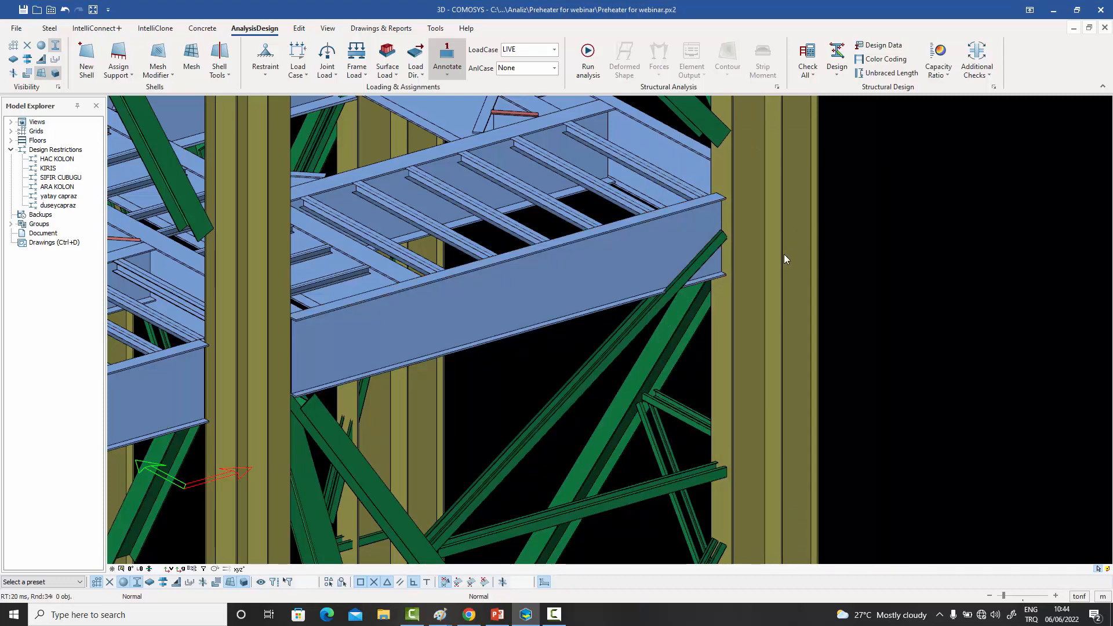
- Examine the split segments of the deep edge beam and the secondary beams and deep cross girder framing into it
middle_drag(783, 254, 854, 310)
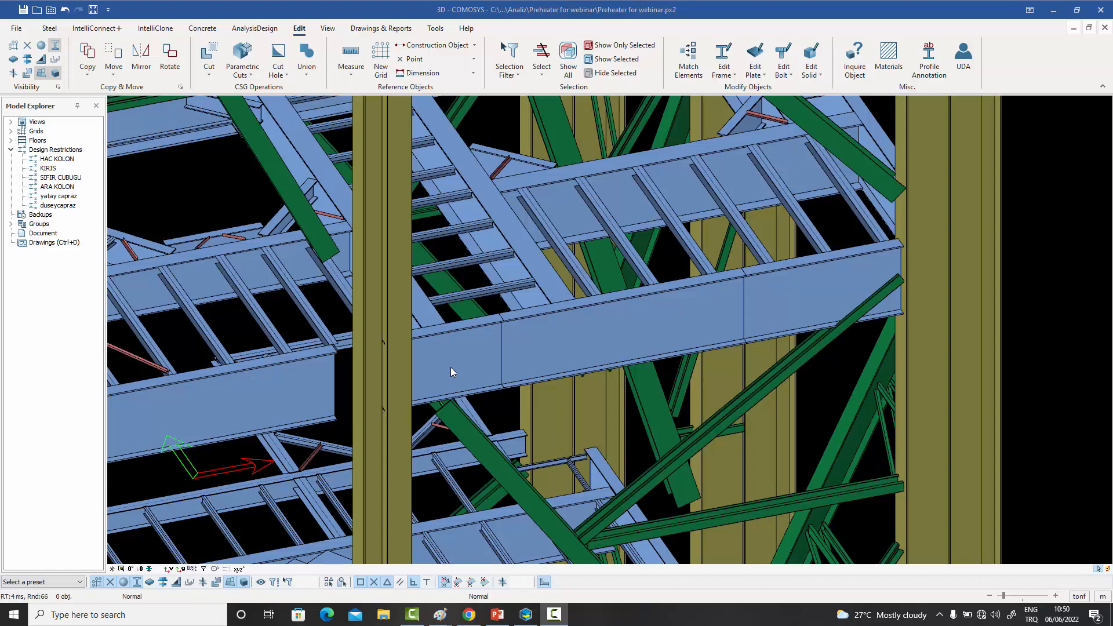
middle_drag(450, 366, 456, 366)
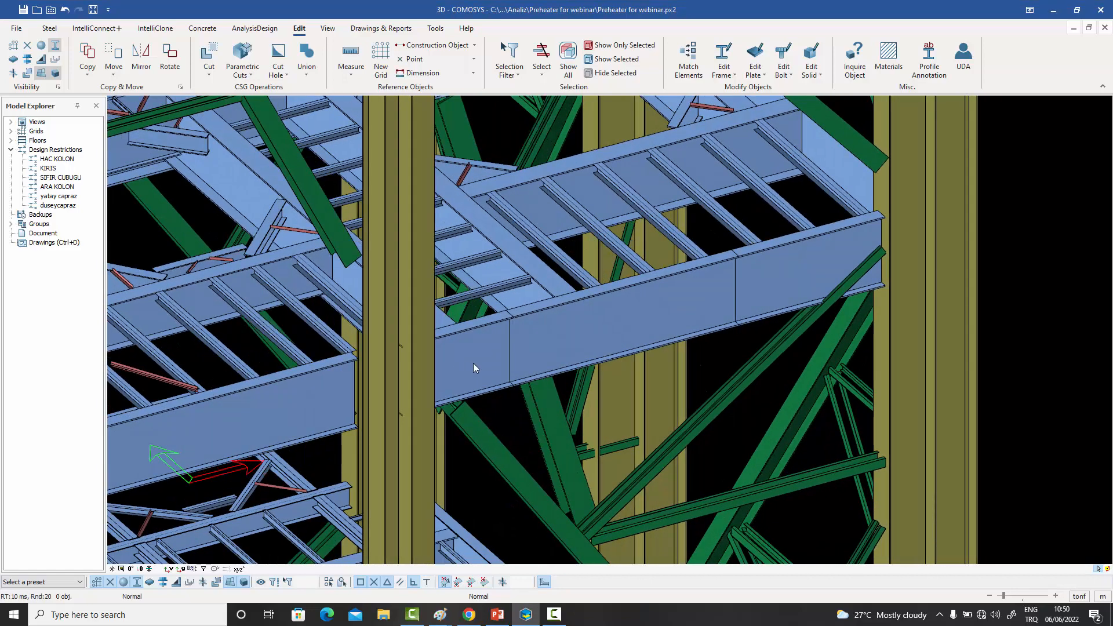
click(473, 363)
click(649, 319)
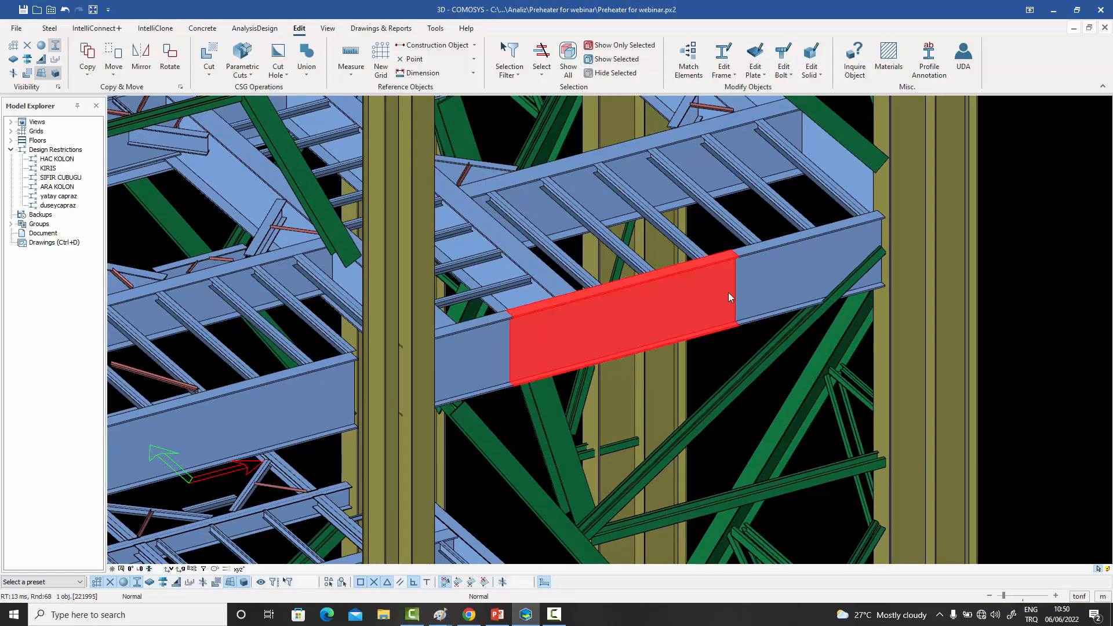
click(771, 280)
click(1015, 284)
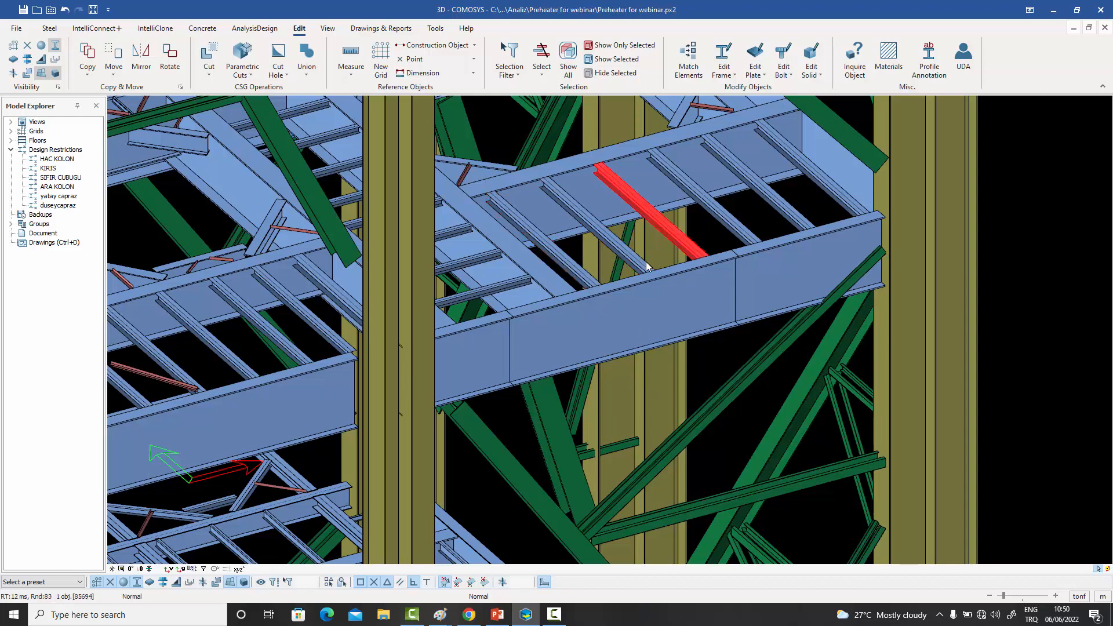
click(551, 280)
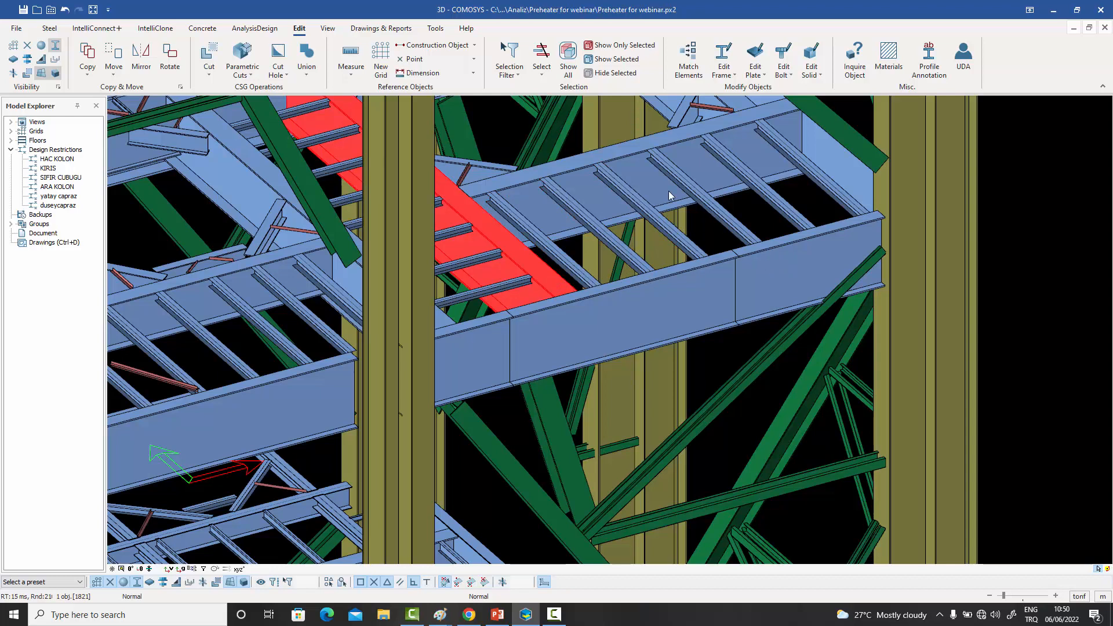
click(819, 211)
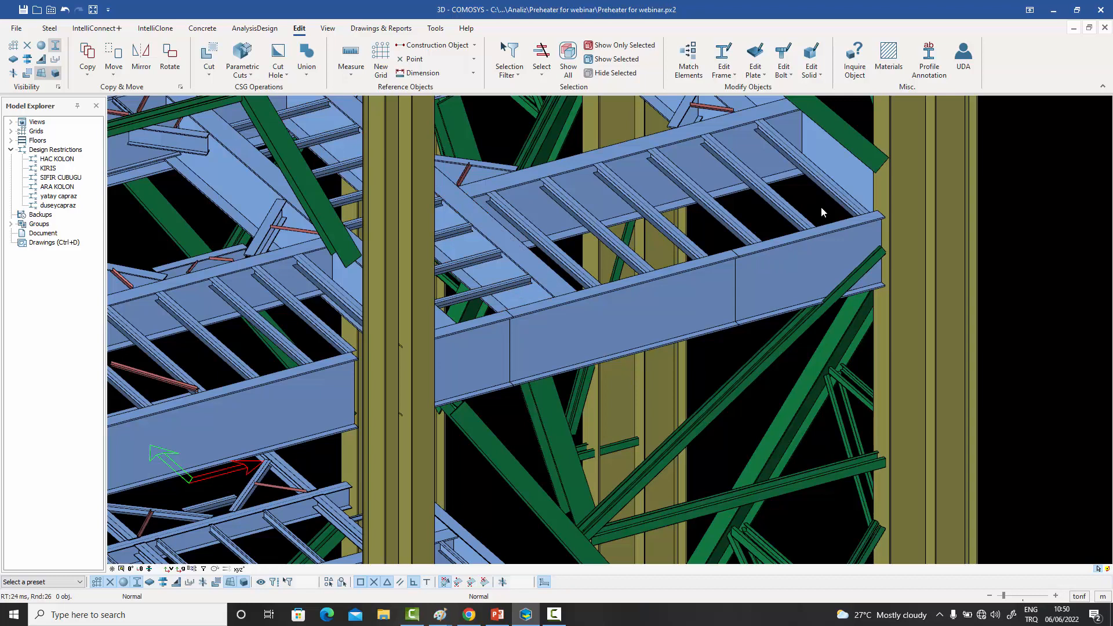
- Display the unbraced lengths of the edge beam segment beside the corner column in local directions 2 and 3
click(255, 28)
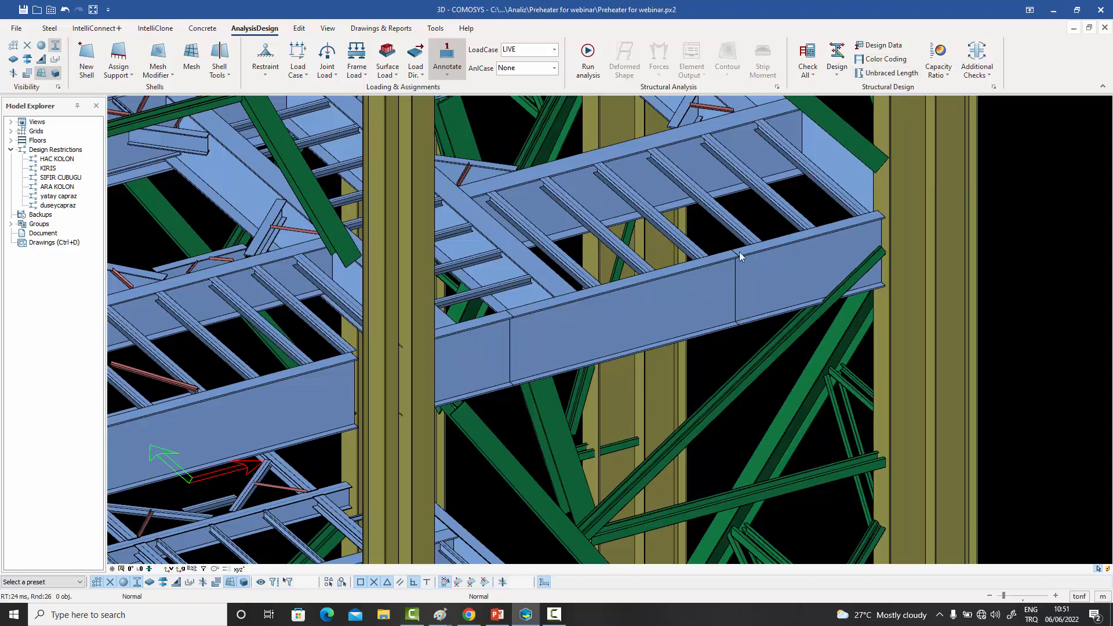
mouse_move(902, 77)
click(886, 74)
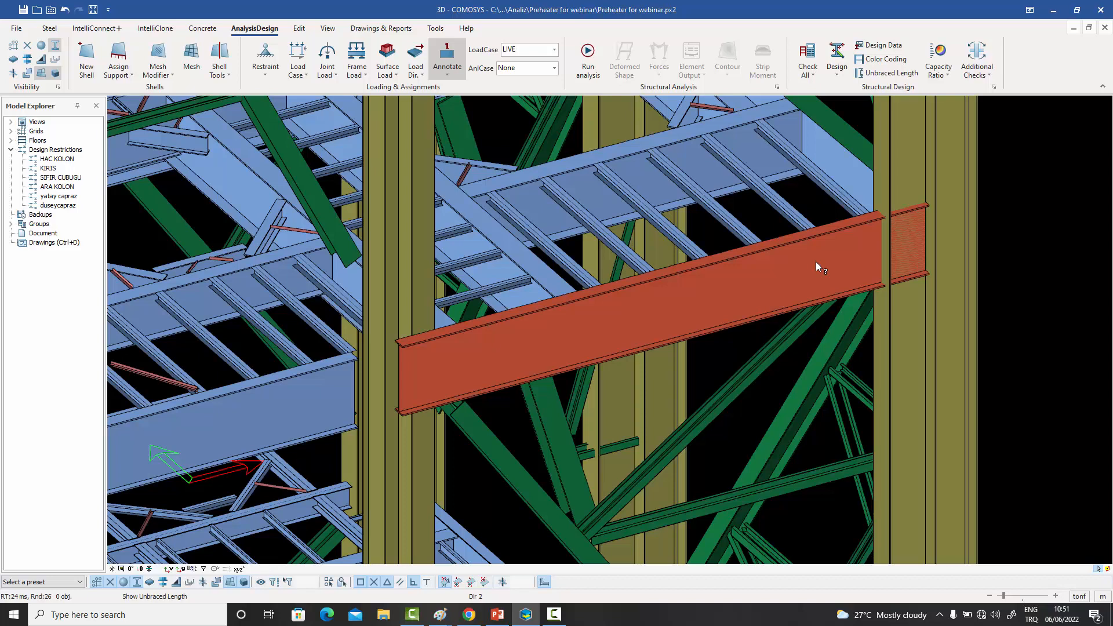
click(815, 262)
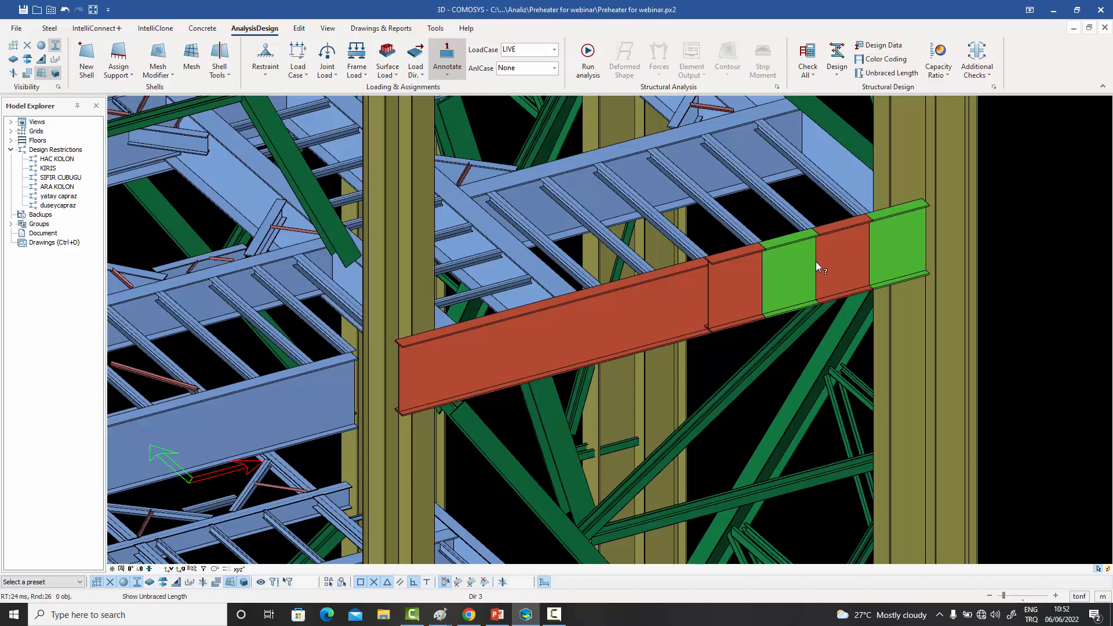
right_click(715, 356)
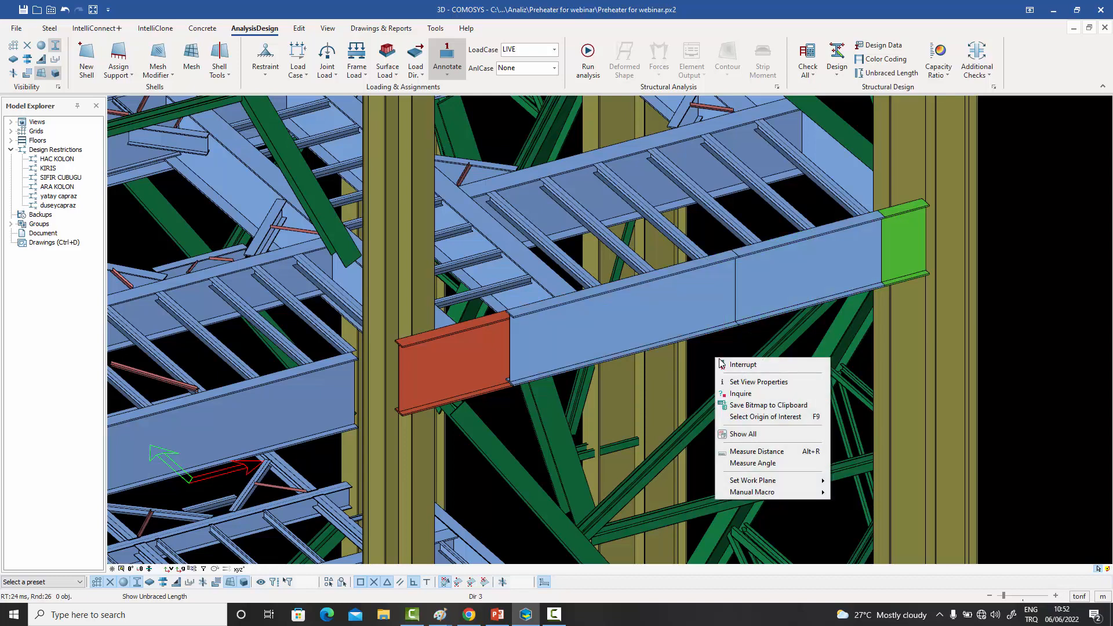
key(Escape)
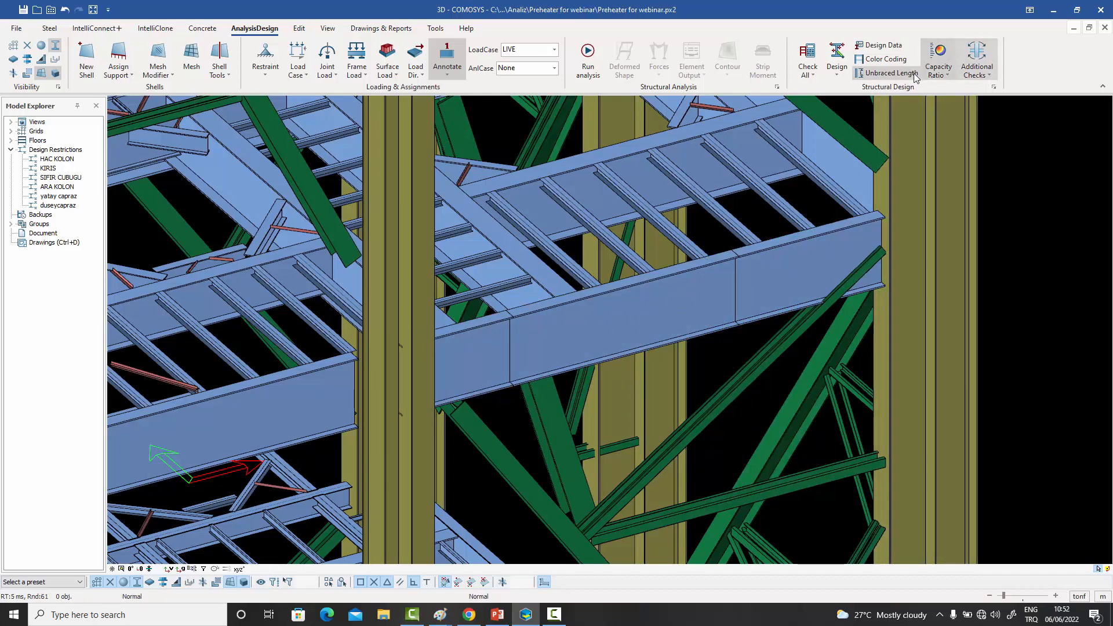
- Display the unbraced lengths of the edge beam's middle segment in local directions 2 and 3
click(890, 73)
click(645, 318)
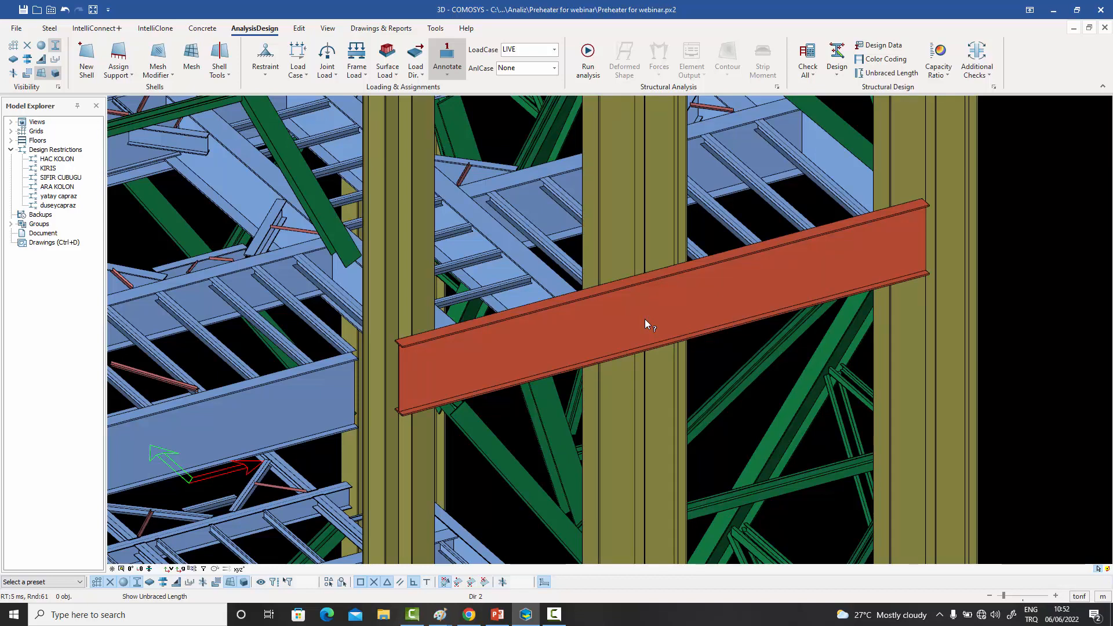
click(644, 319)
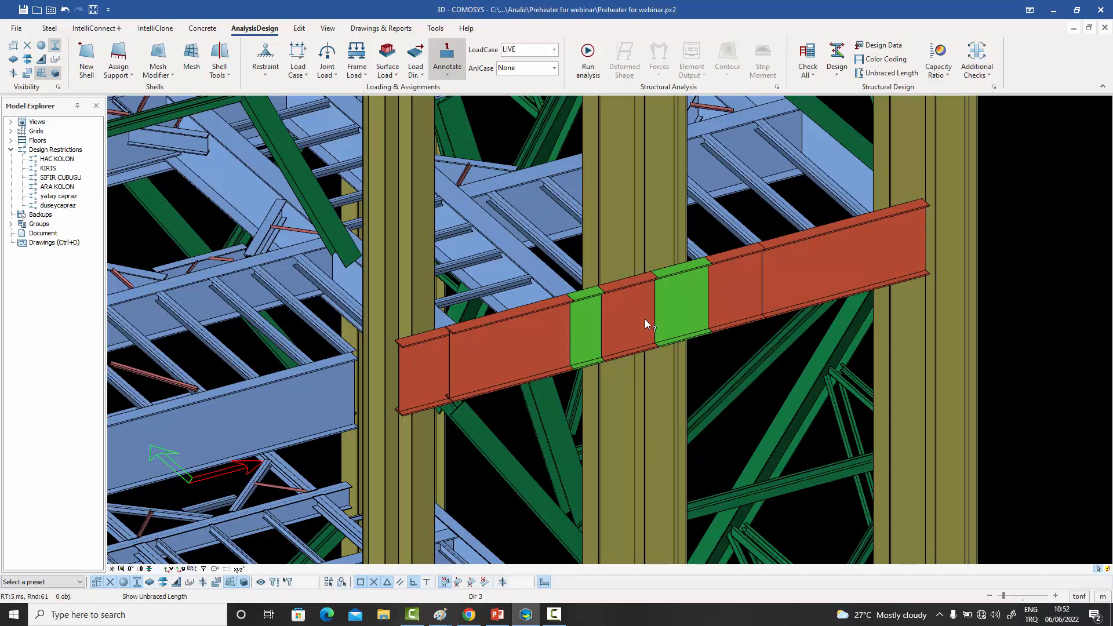
right_click(644, 319)
click(690, 354)
scroll(717, 356, up, 3)
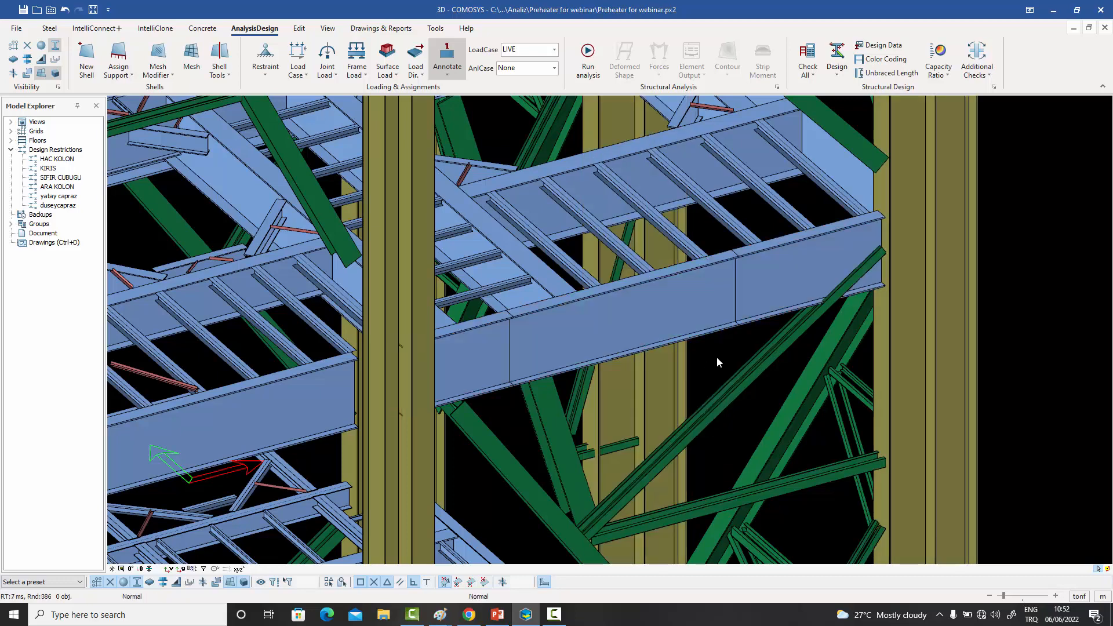
- Disable Provides Buckling Support in Design 1 for the second HEA200 secondary beam from the corner column
scroll(716, 357, down, 2)
middle_drag(716, 357, 717, 366)
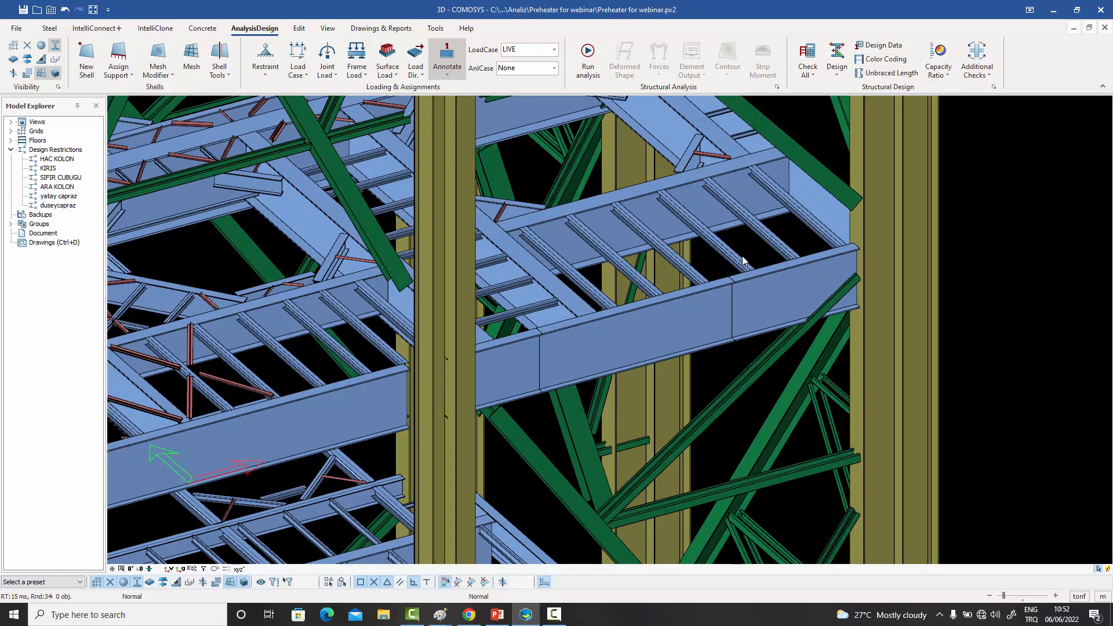
middle_drag(772, 238, 737, 244)
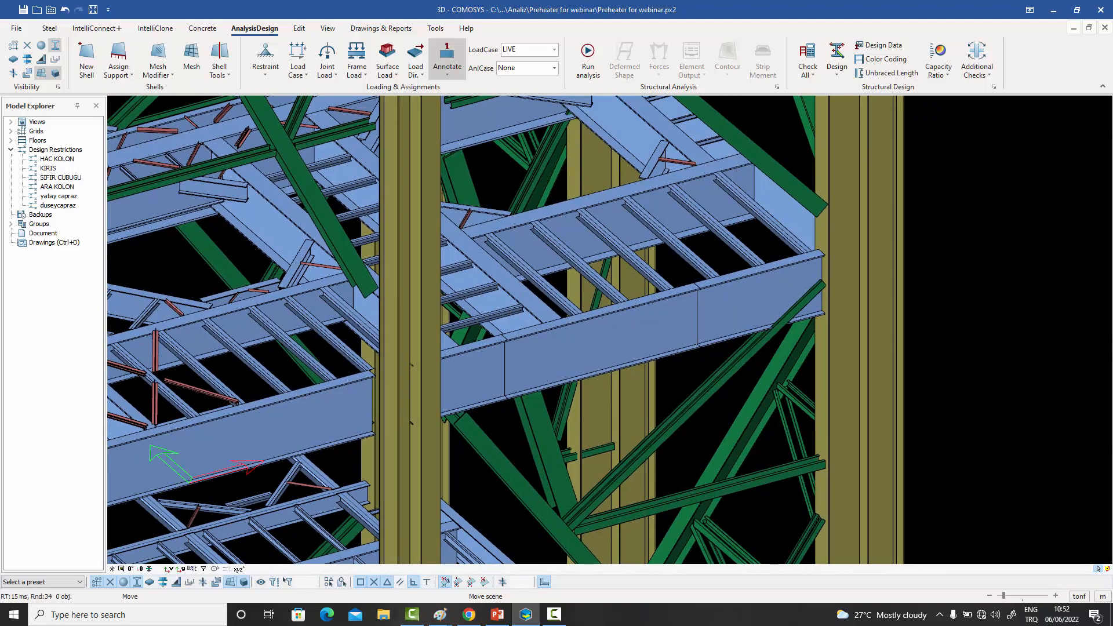
double_click(738, 249)
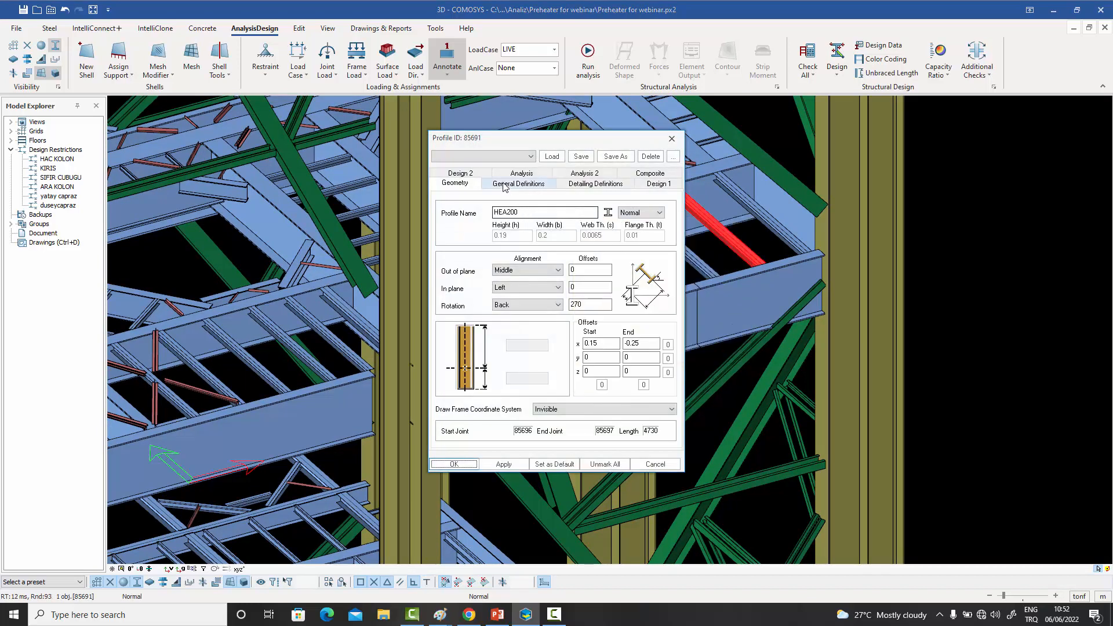
click(649, 182)
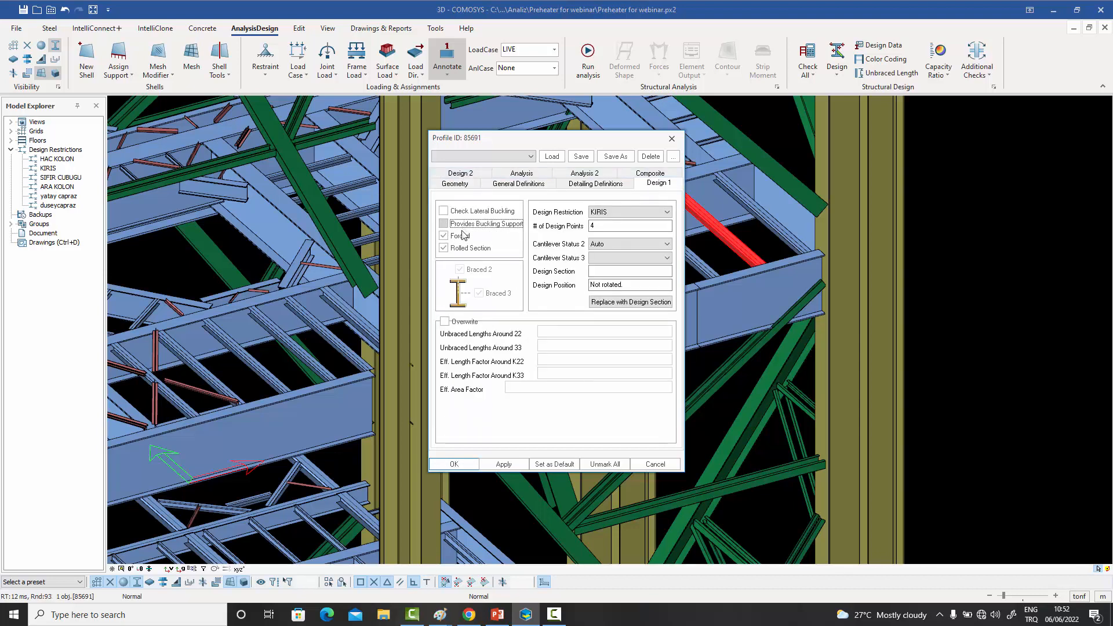
click(454, 464)
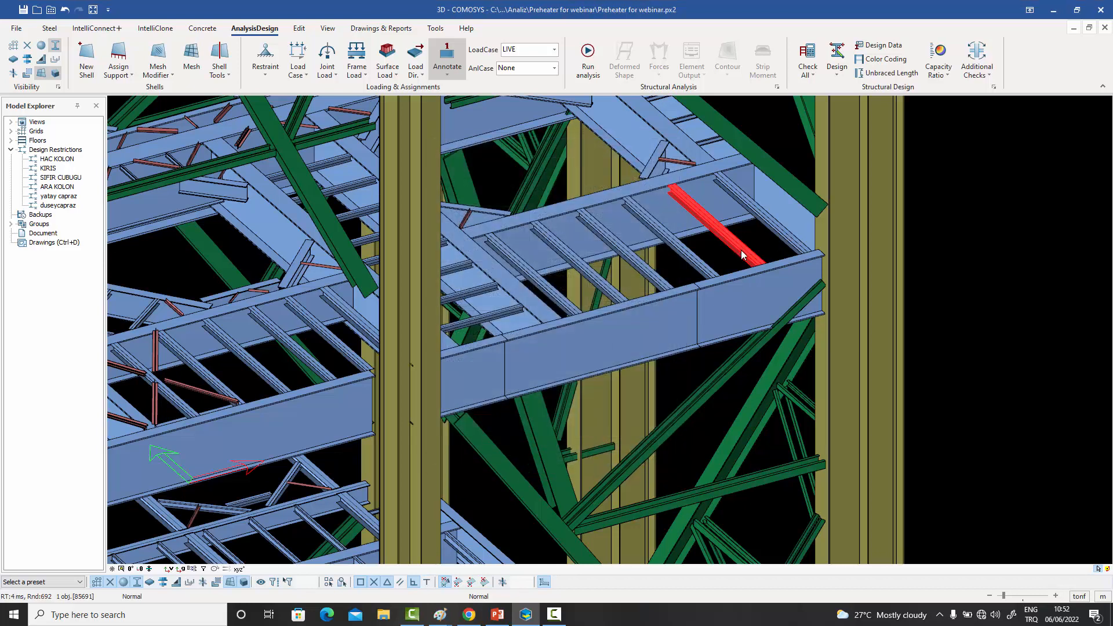
click(944, 266)
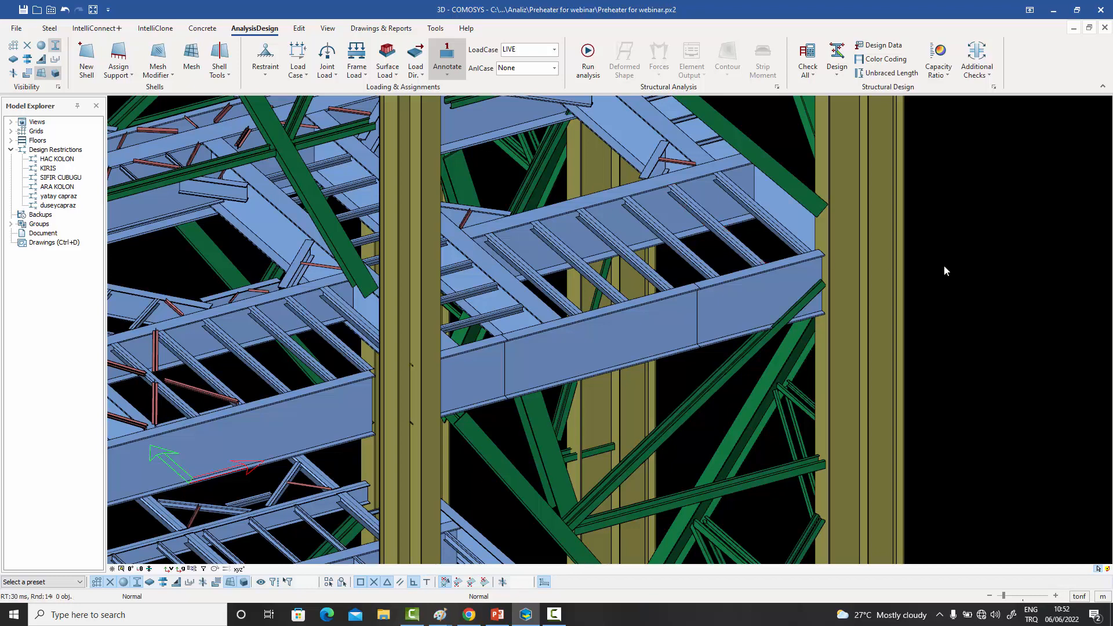
- Recheck the unbraced lengths of the edge beam segment where the modified secondary beam frames in, in directions 2 and 3
click(886, 74)
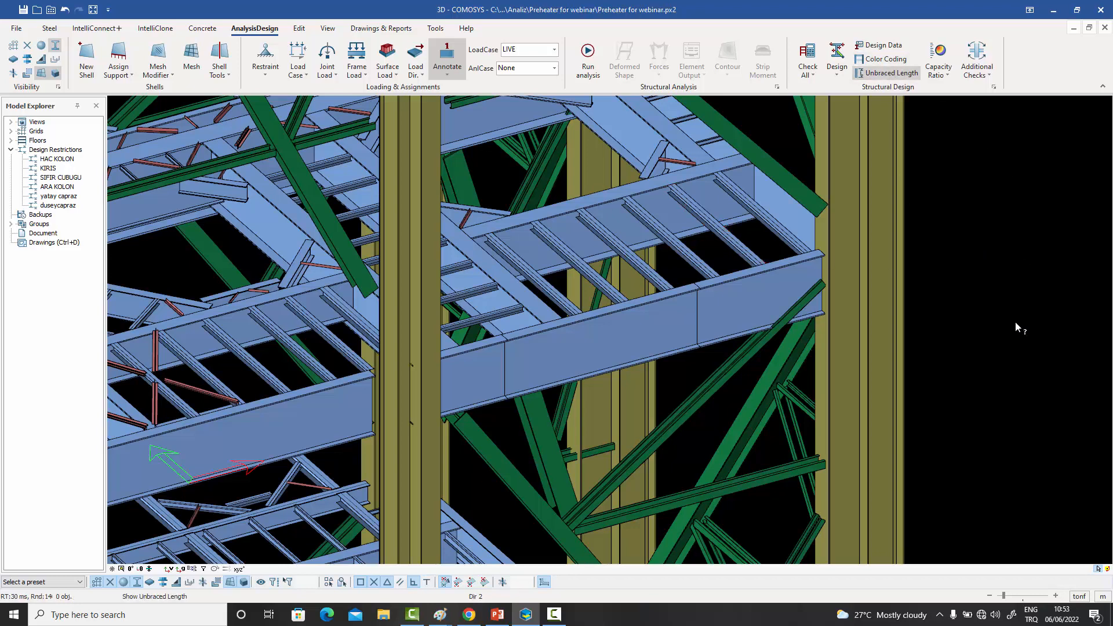
click(746, 290)
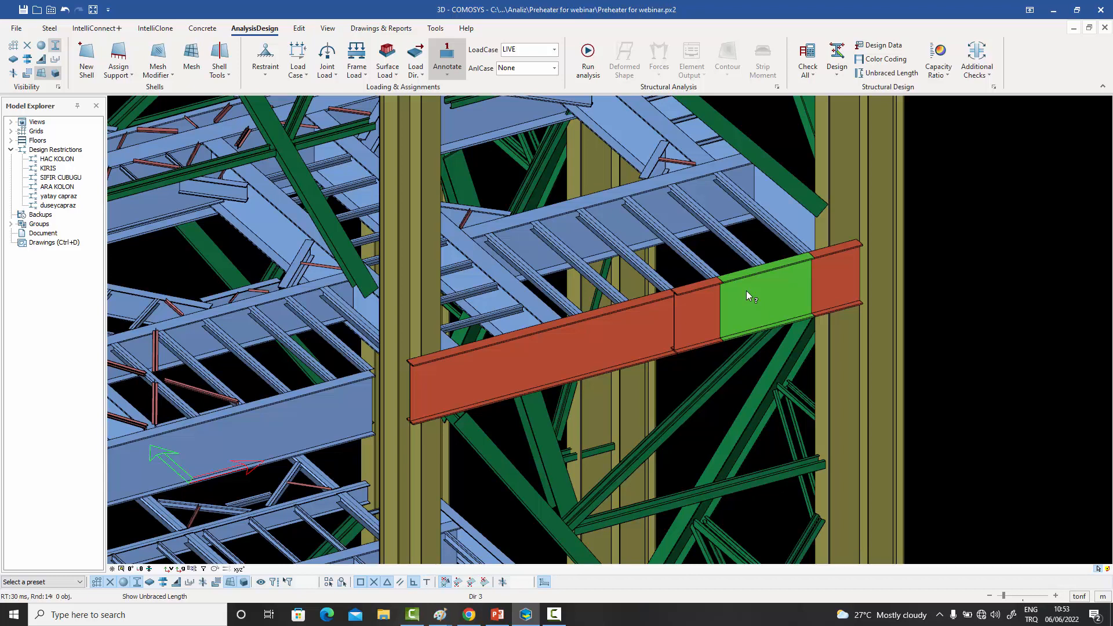
right_click(745, 291)
click(760, 294)
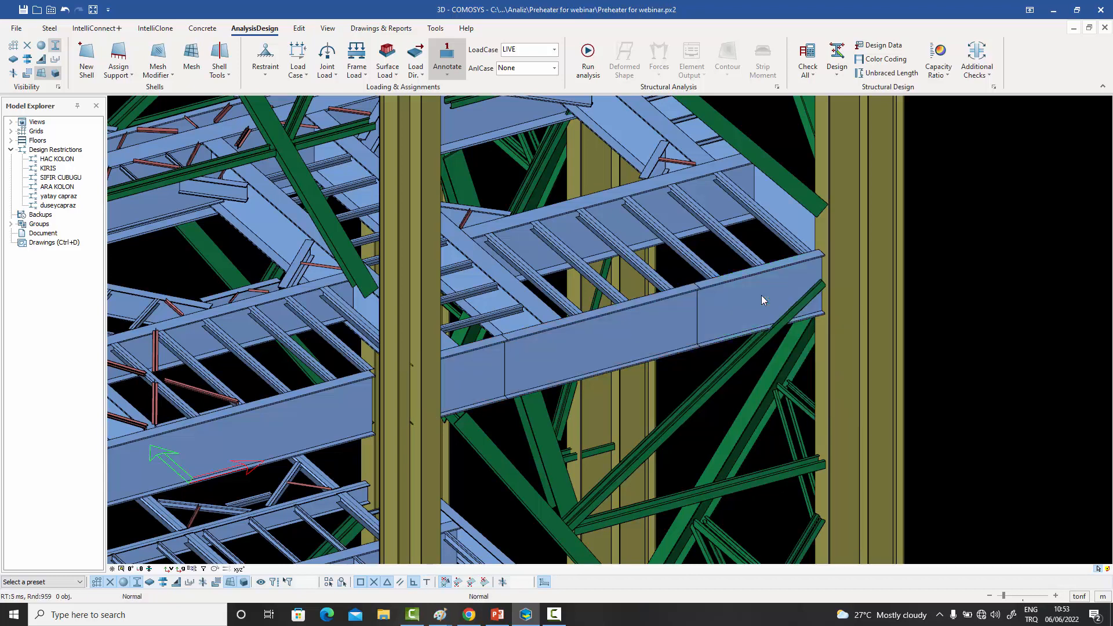
- Re-enable Provides Buckling Support and release the start Axial Load for the second secondary beam from the corner column
double_click(734, 243)
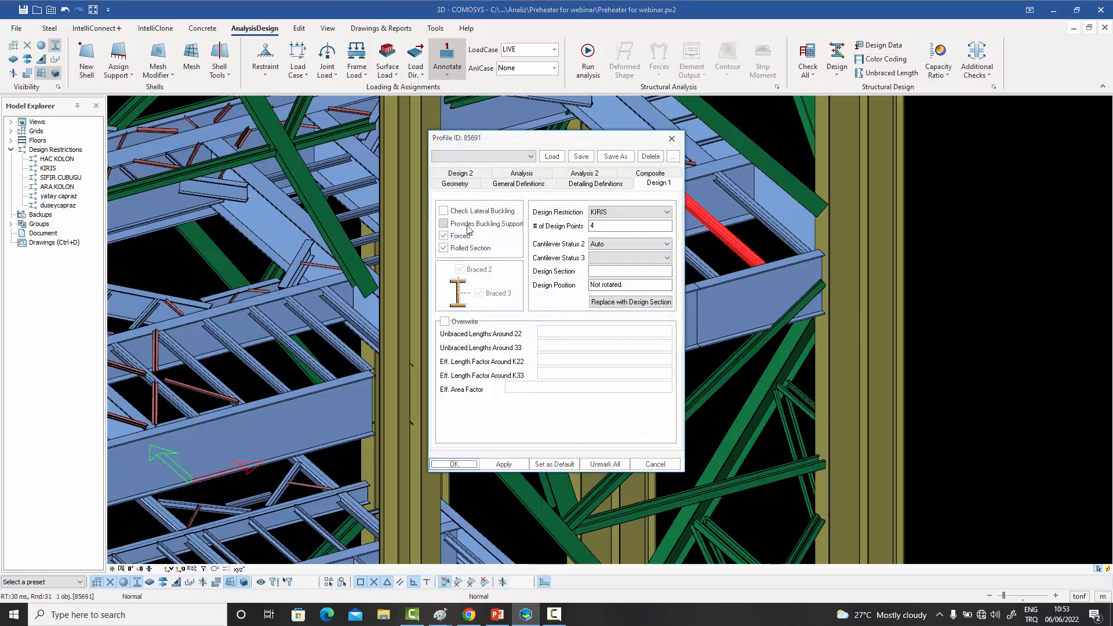
click(470, 226)
click(529, 173)
click(518, 229)
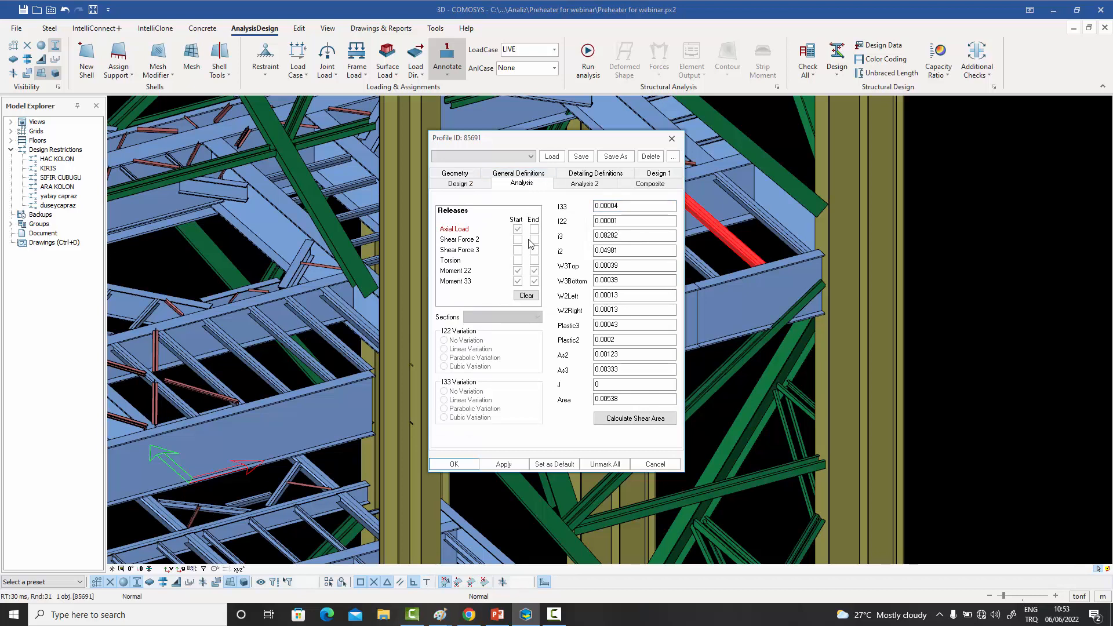
click(454, 464)
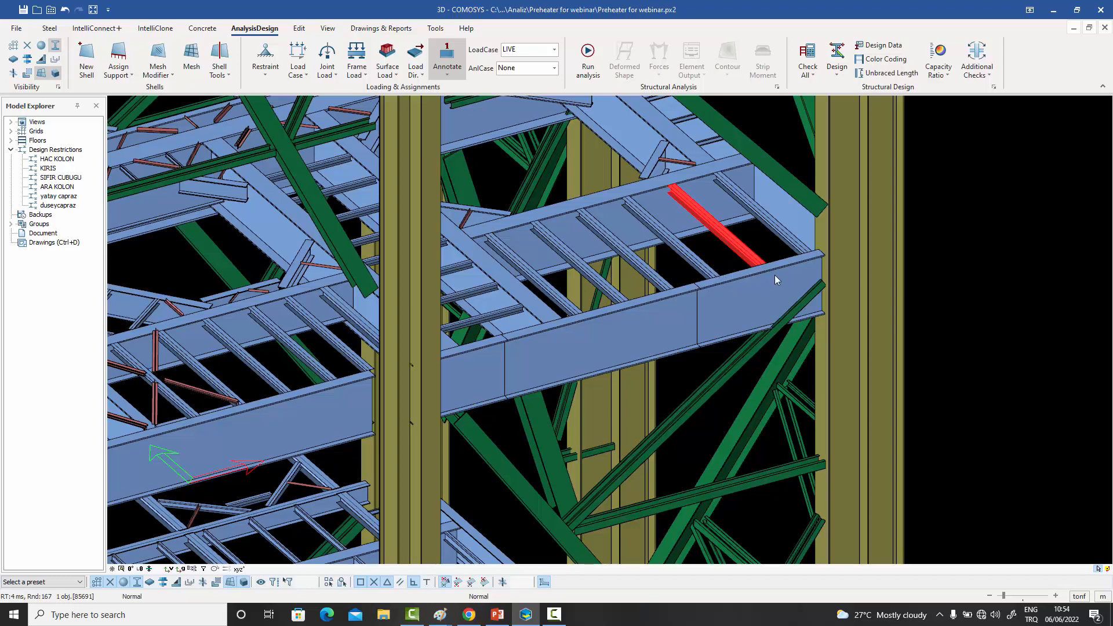
click(969, 301)
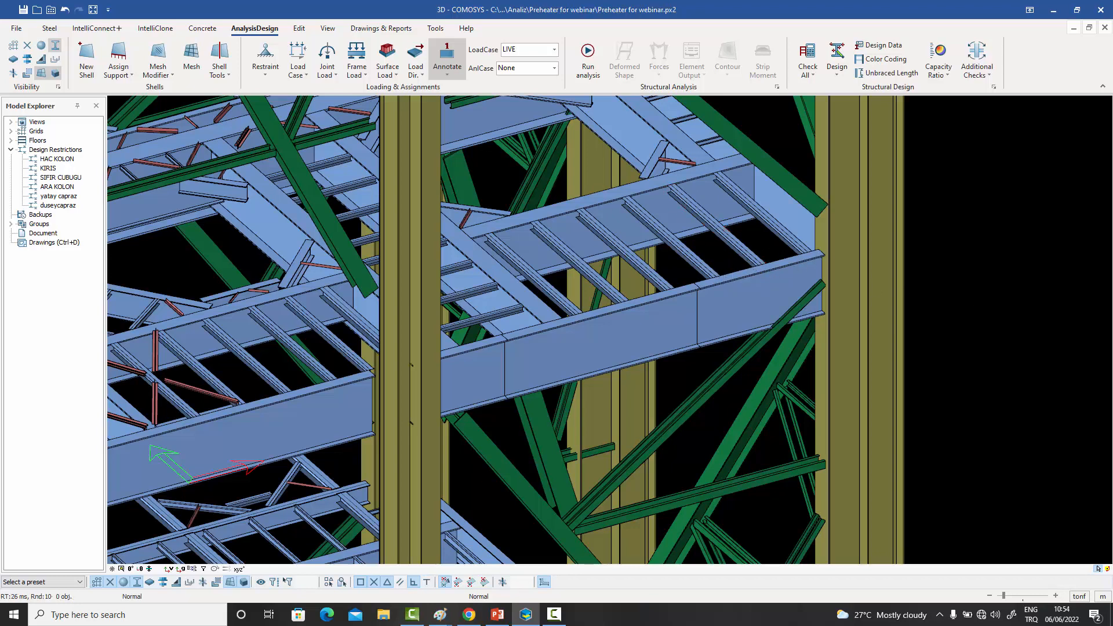
- Review the buckling support option and end releases of the modified secondary beam, closing its properties without changes
double_click(719, 229)
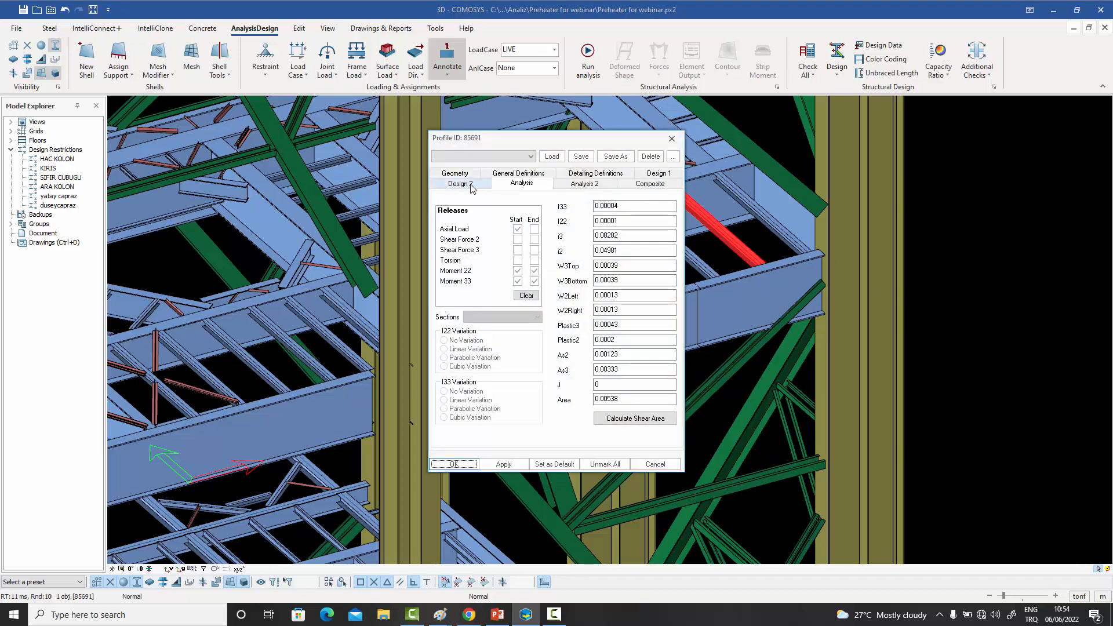
click(659, 173)
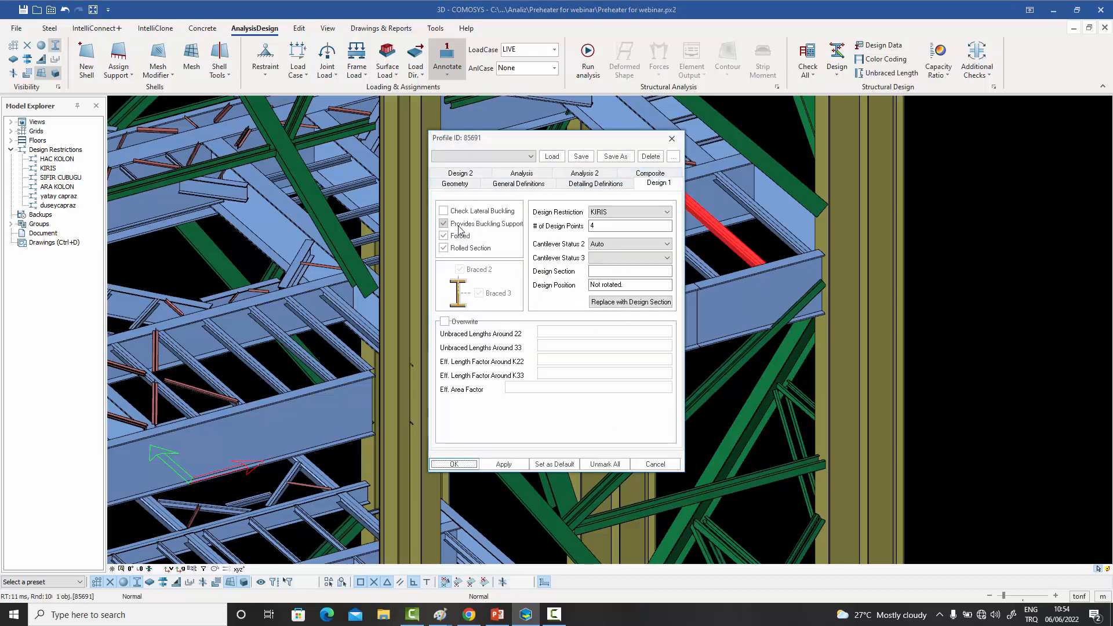
click(521, 172)
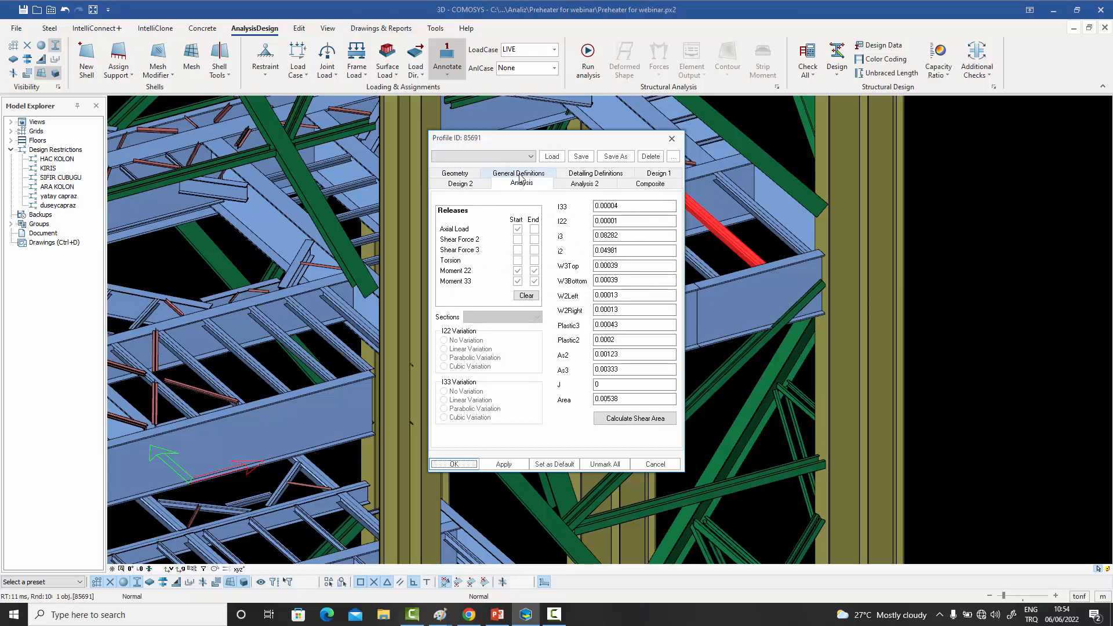
click(671, 139)
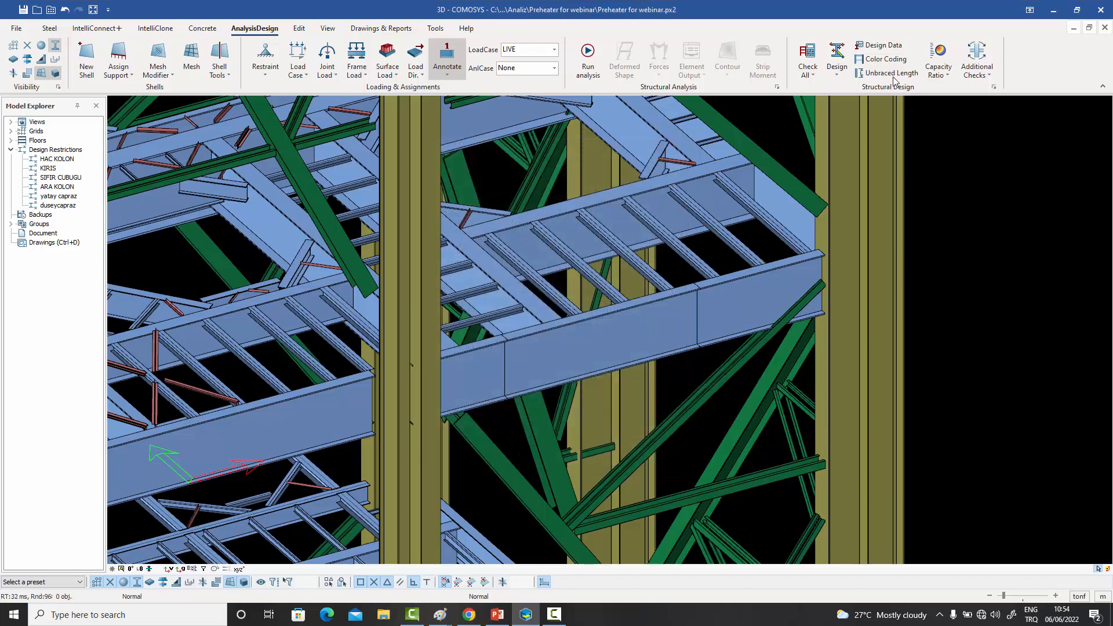
- Display the unbraced length in direction 2 for the edge beam segment where the modified secondary beam frames in
click(892, 73)
click(760, 293)
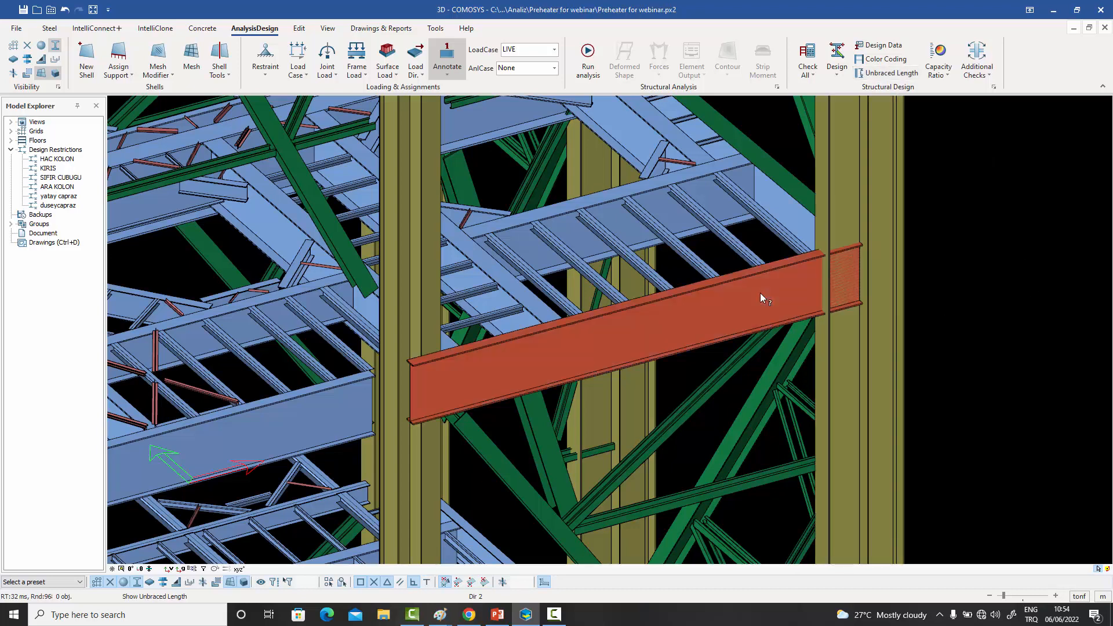
click(760, 298)
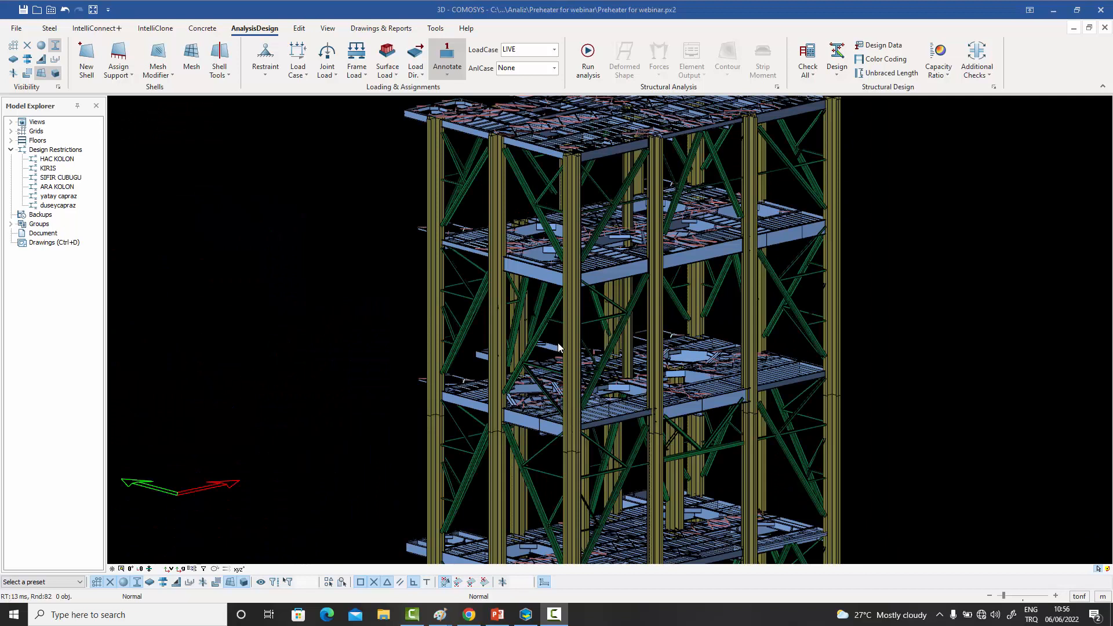
- Inspect the extents of the front corner column's two pieces above and below the splice
click(571, 359)
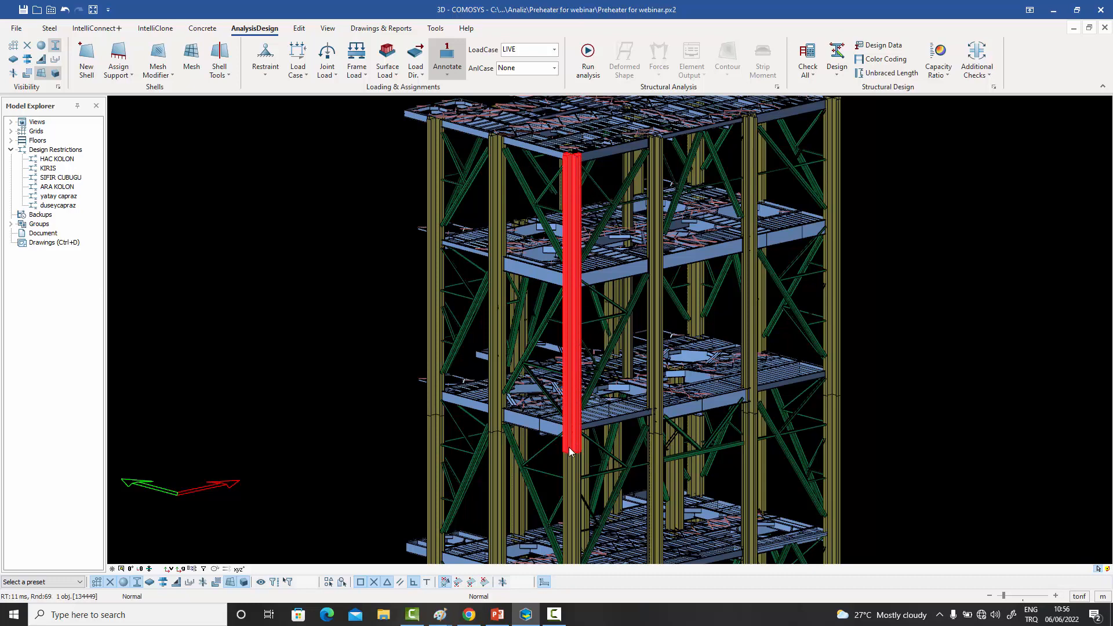
scroll(572, 442, up, 5)
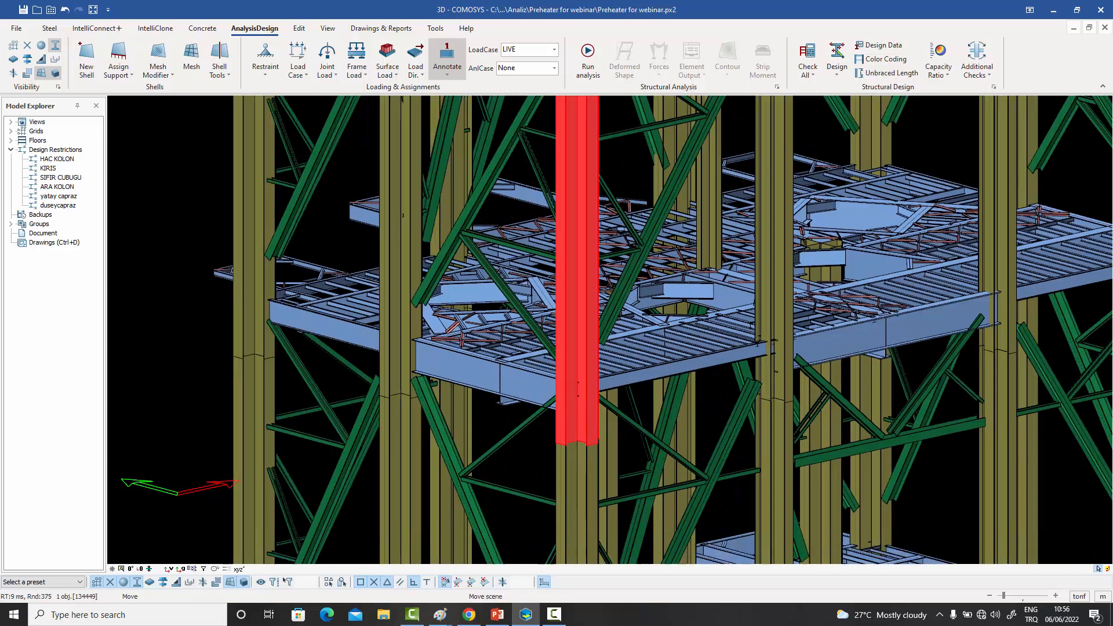
middle_drag(573, 441, 590, 386)
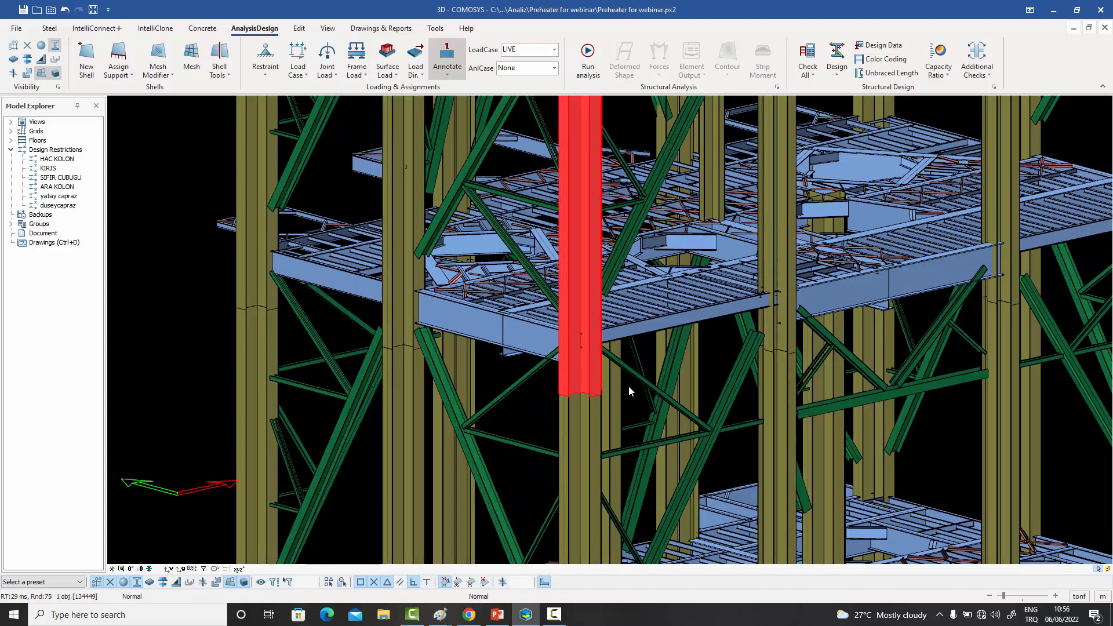
click(574, 415)
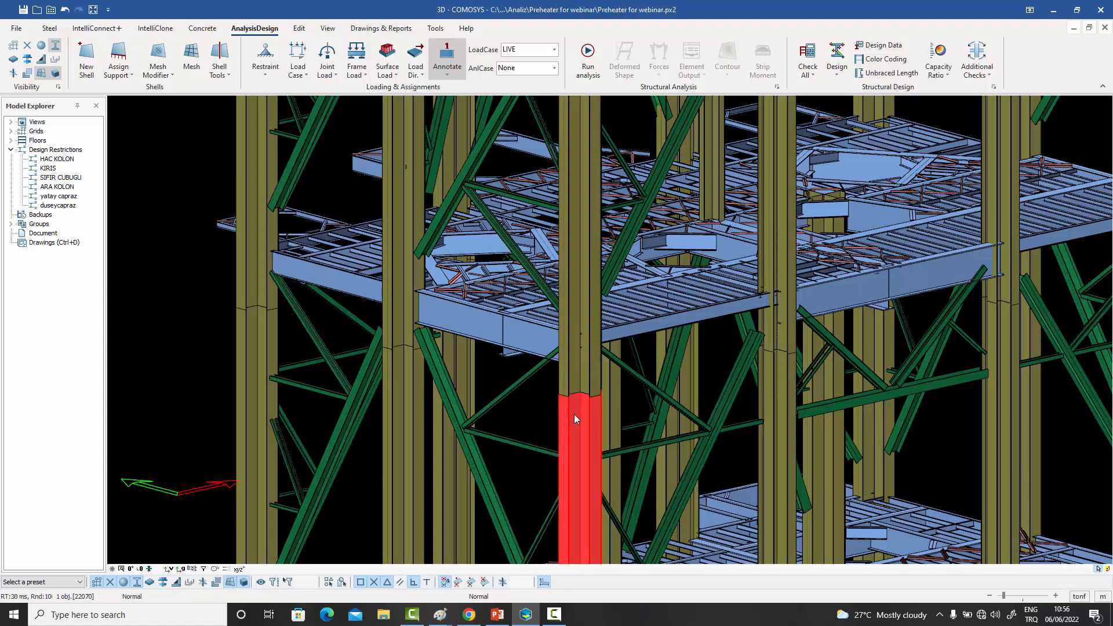
click(581, 381)
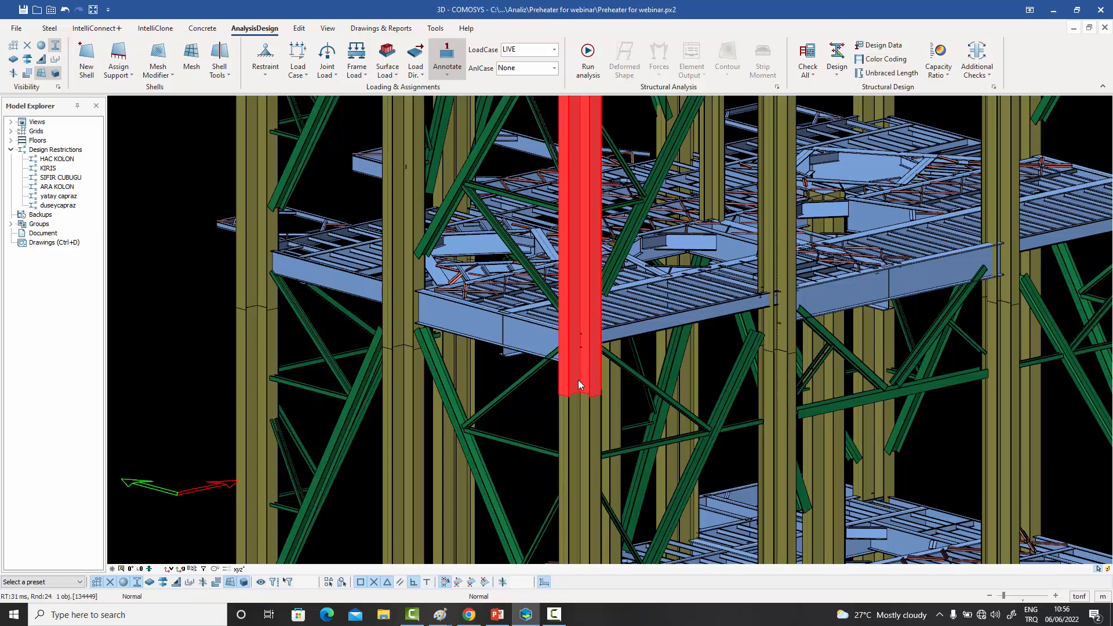
- Inspect the horizontal braces framing into both sides of the front corner column just below its splice
click(615, 455)
click(531, 448)
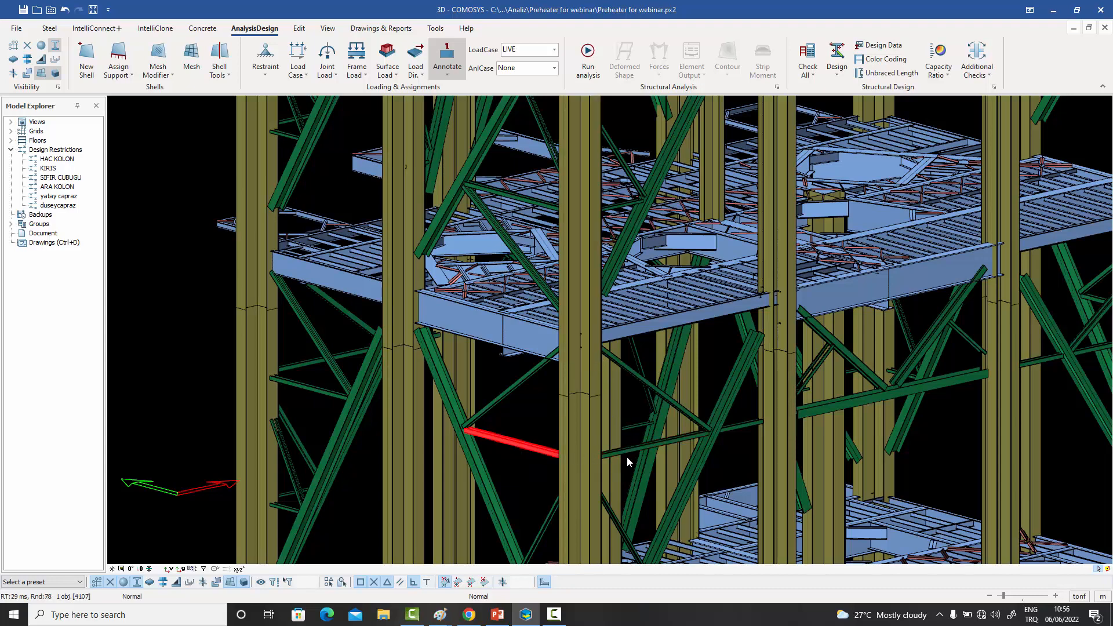
click(632, 451)
click(547, 453)
click(538, 427)
- Display the unbraced lengths of the front corner column's upper piece in direction 2, and end the command
scroll(547, 423, down, 3)
middle_drag(547, 425, 546, 457)
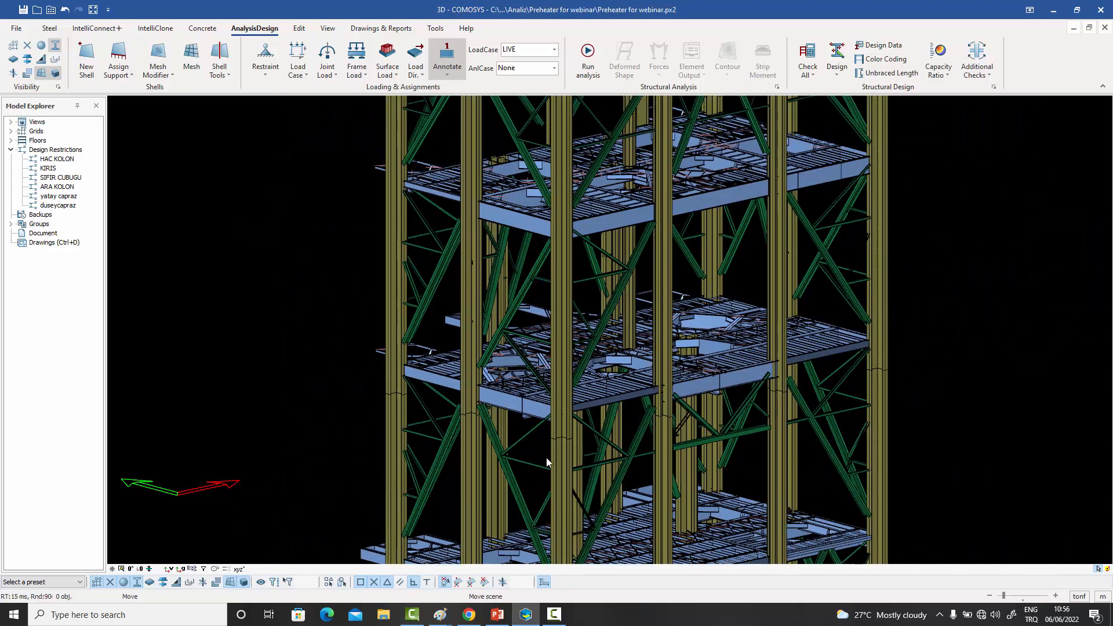
click(891, 73)
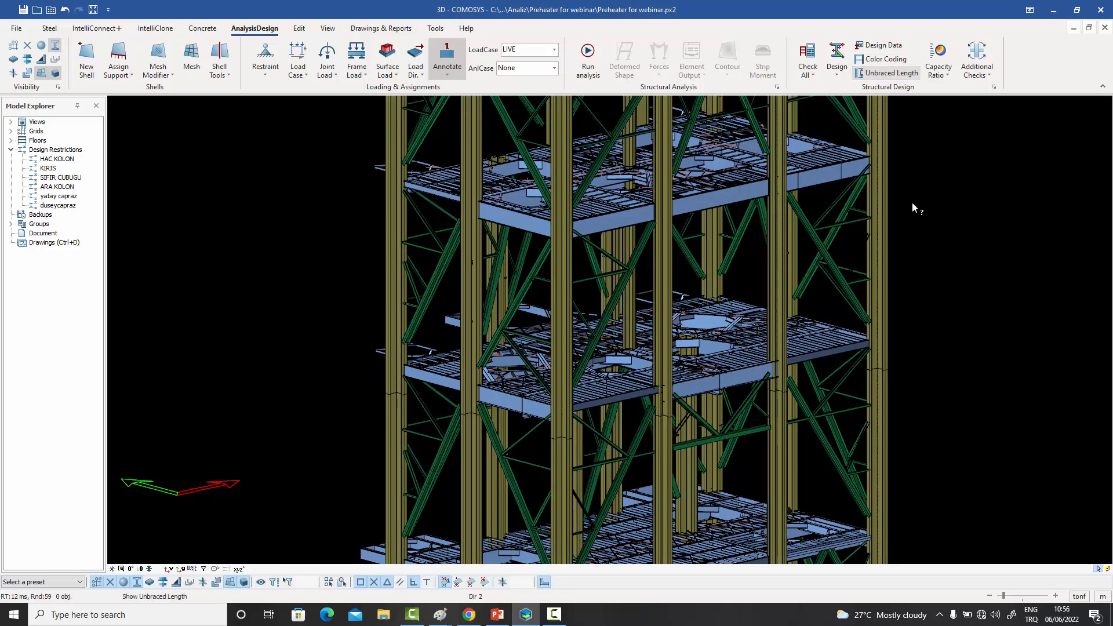
click(561, 355)
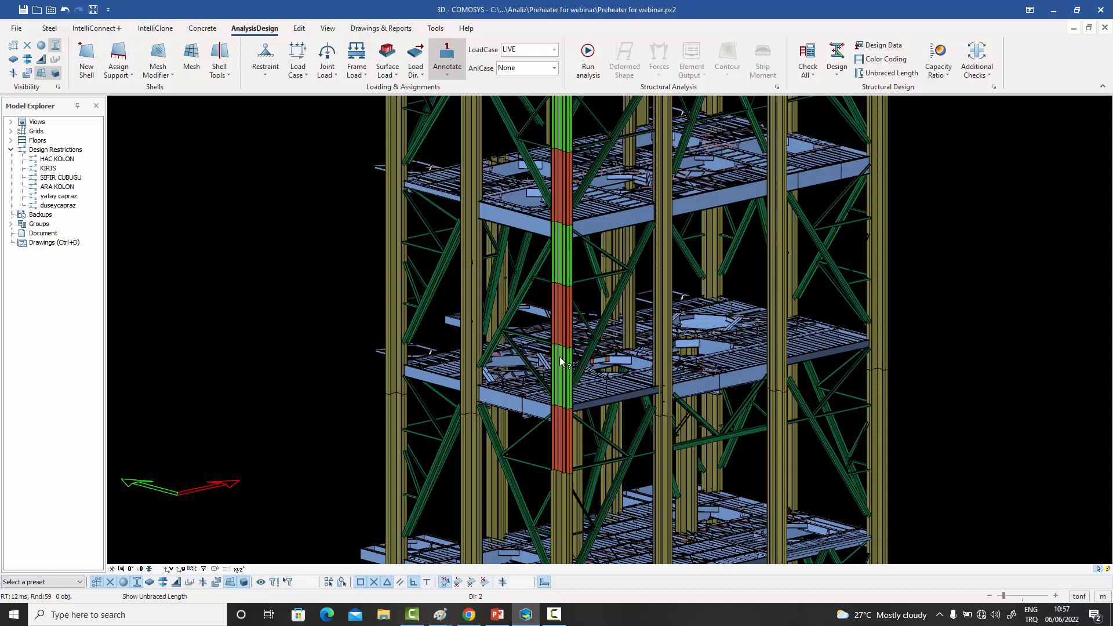
right_click(560, 358)
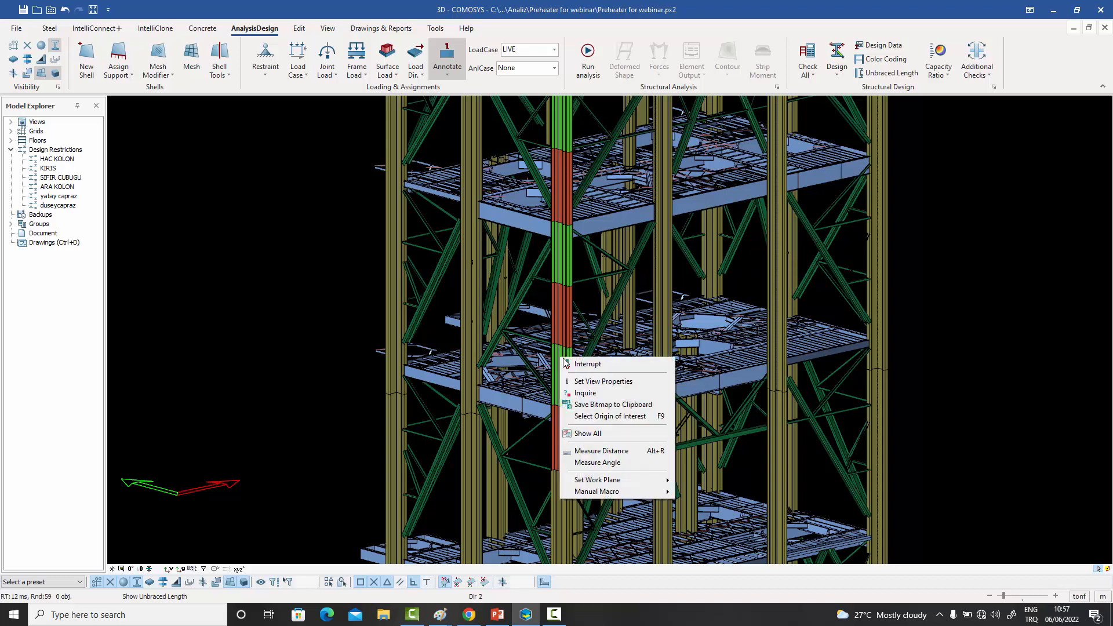
click(572, 364)
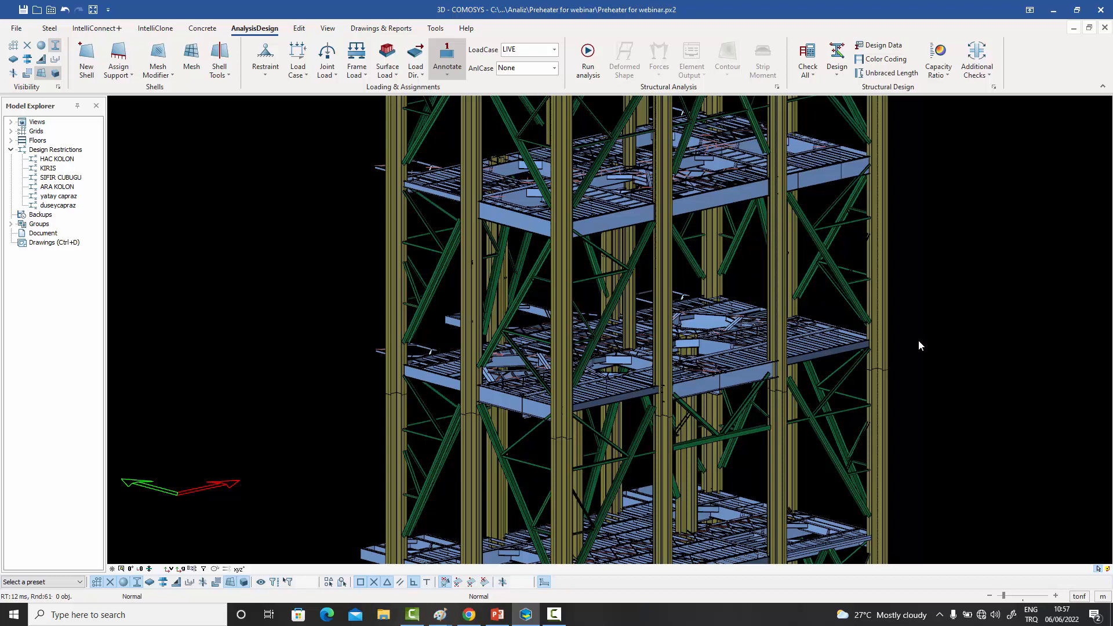
- Inspect how the edge beam between the two columns is divided by selecting its middle and end segments individually
middle_drag(918, 341, 919, 350)
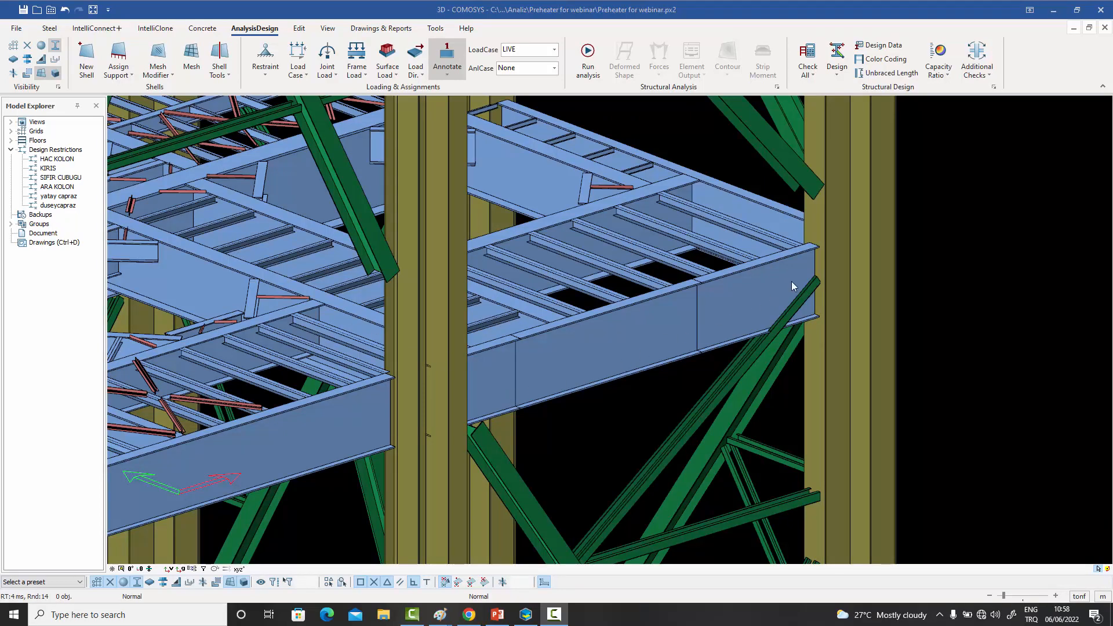
click(666, 318)
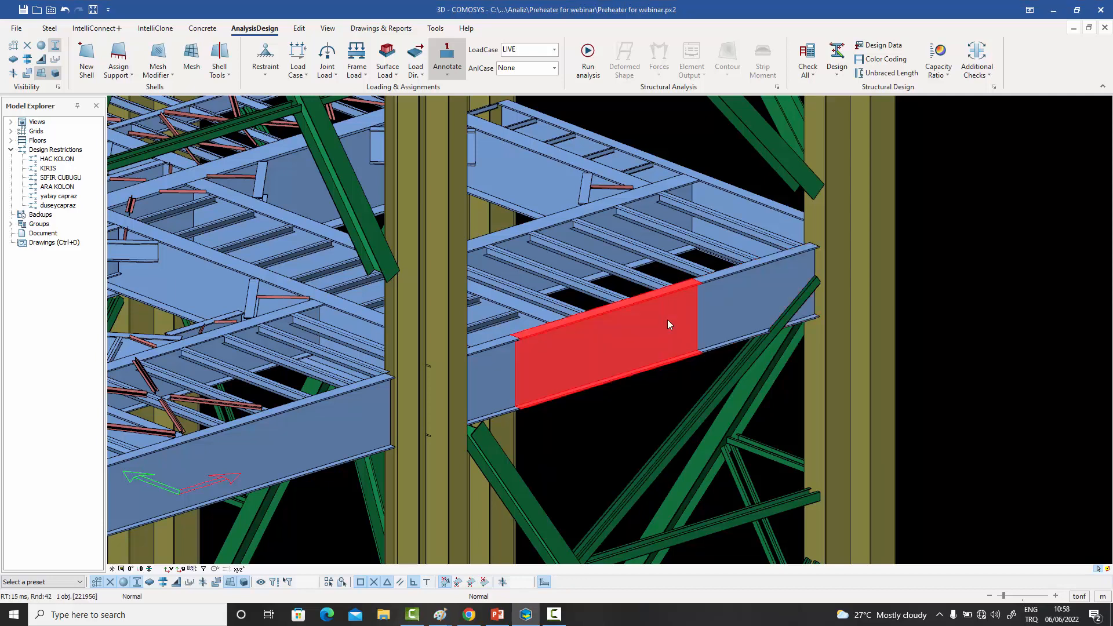
click(501, 382)
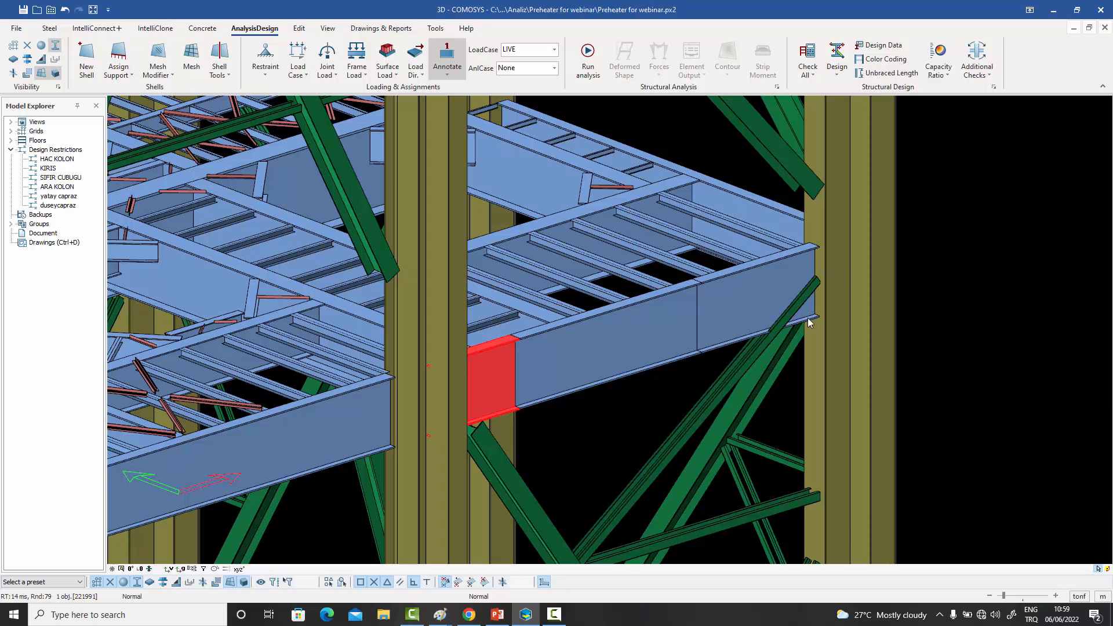
click(588, 423)
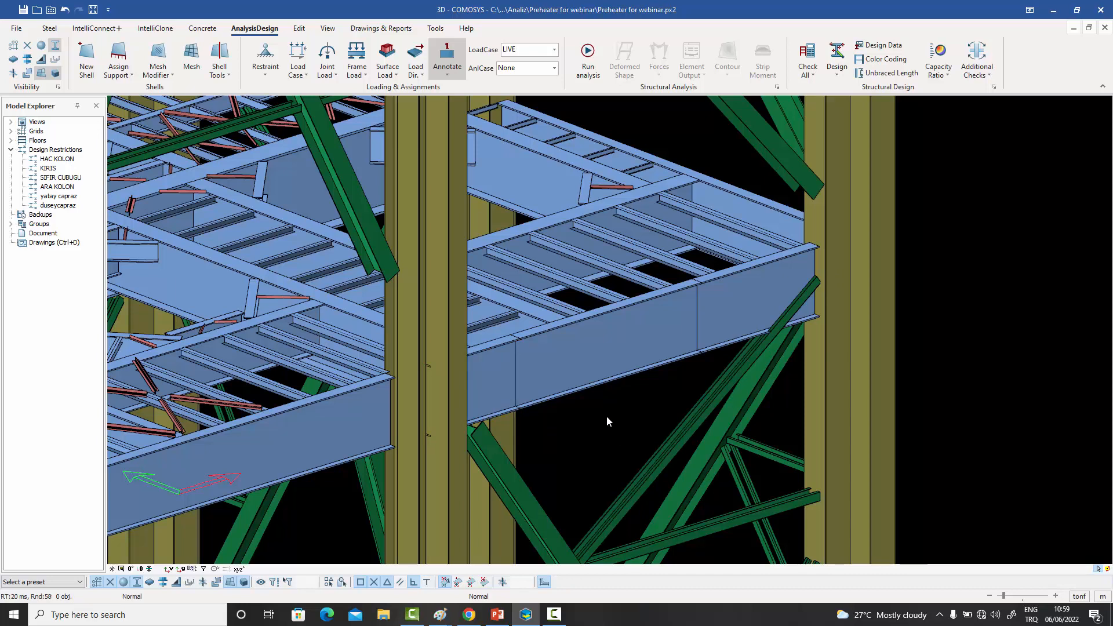
click(494, 374)
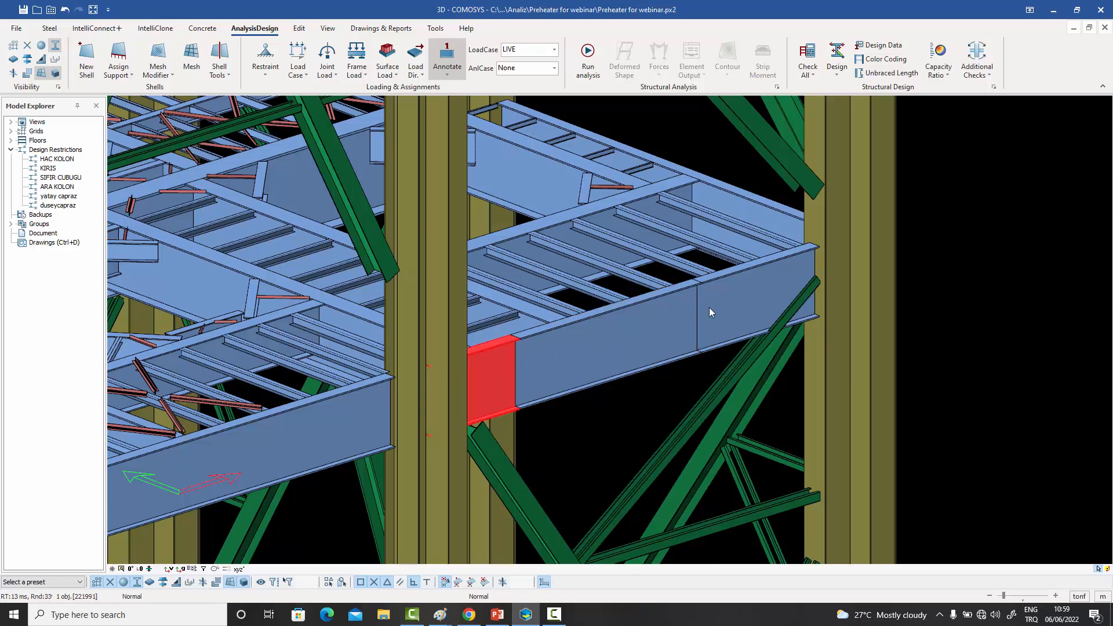
click(726, 301)
click(595, 411)
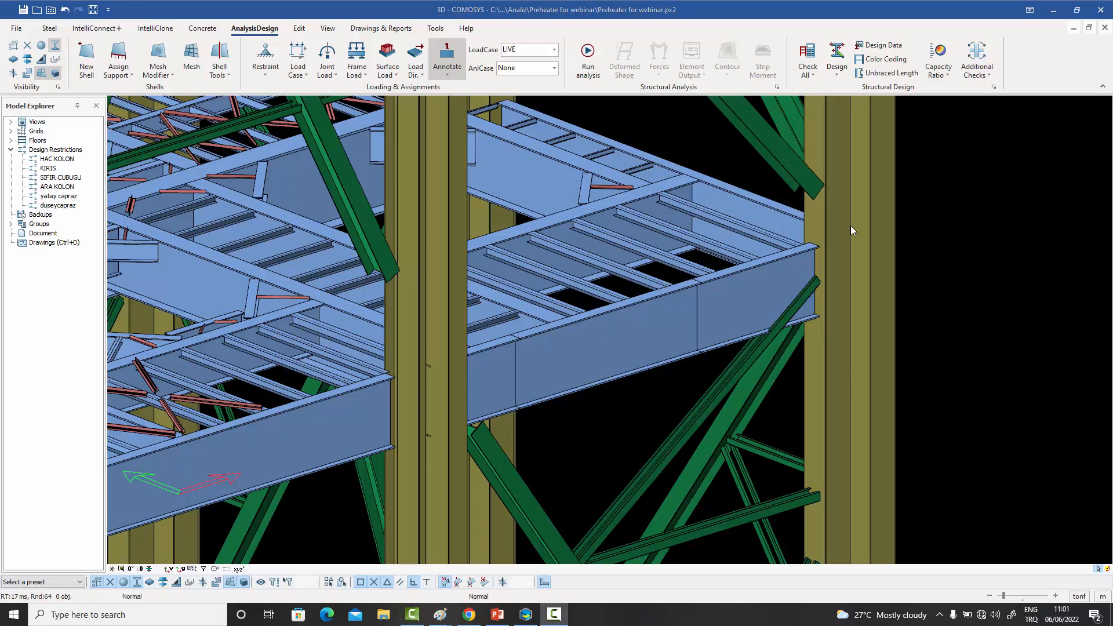
double_click(850, 231)
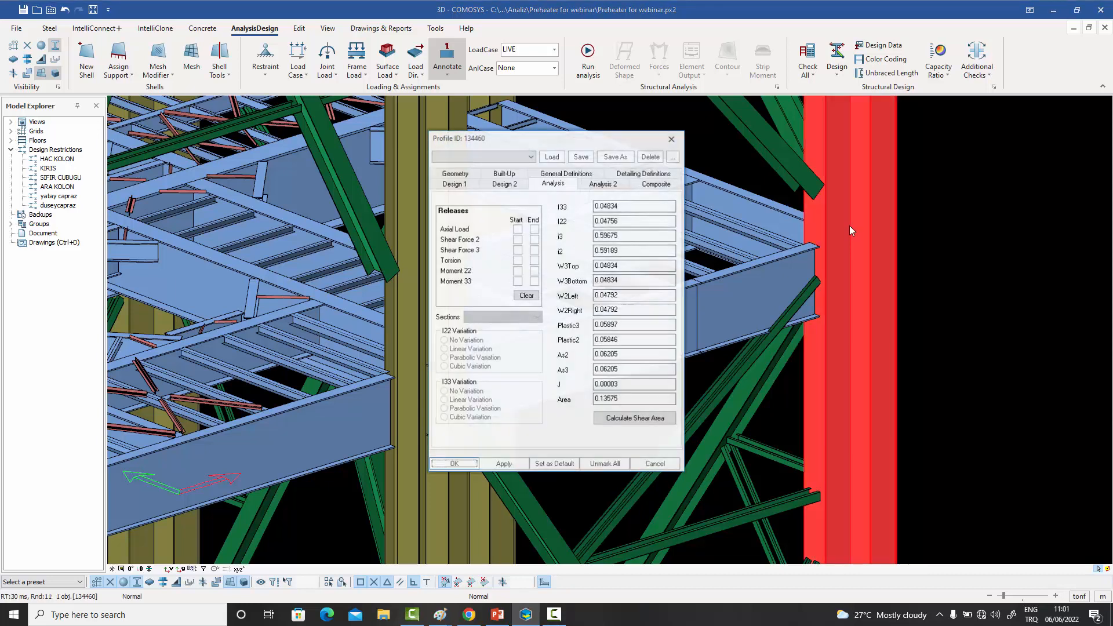
drag(578, 139, 551, 136)
click(428, 179)
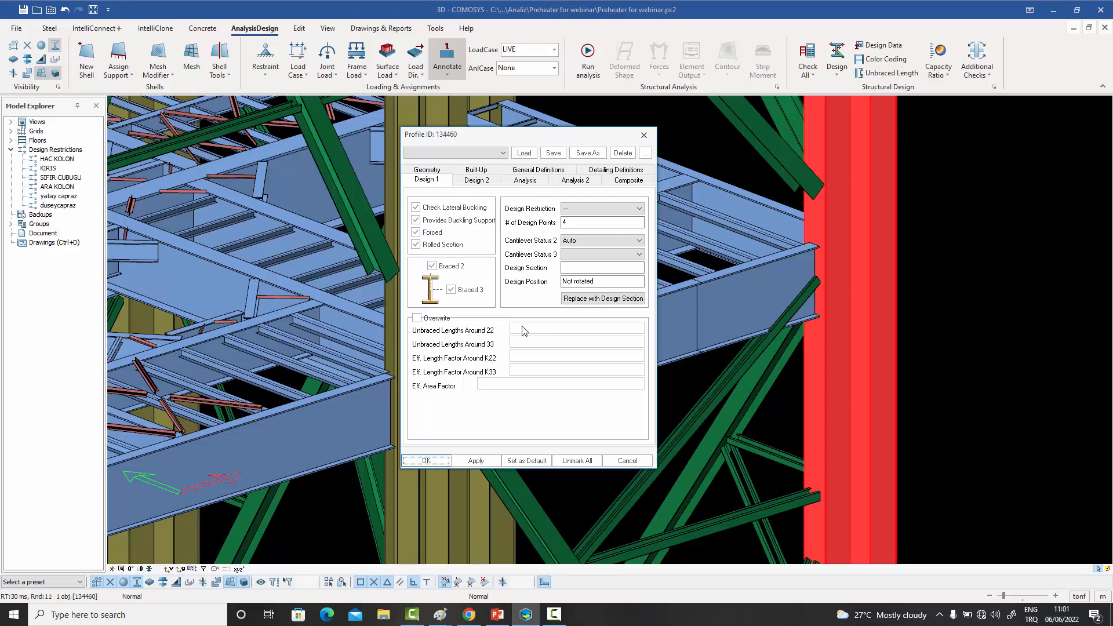
click(427, 320)
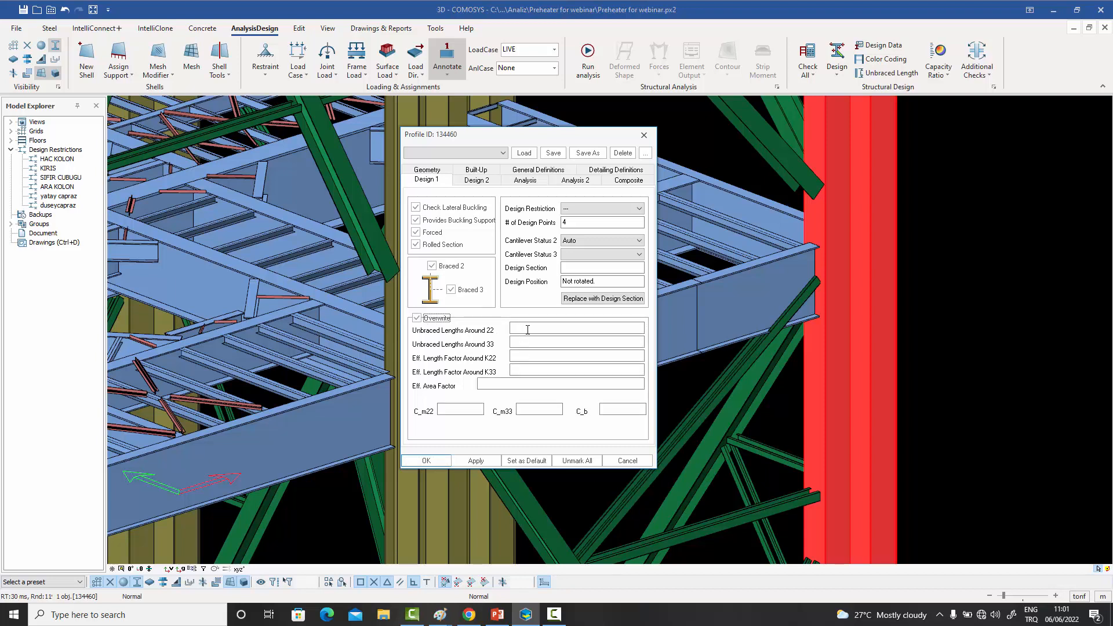
click(546, 327)
text(300)
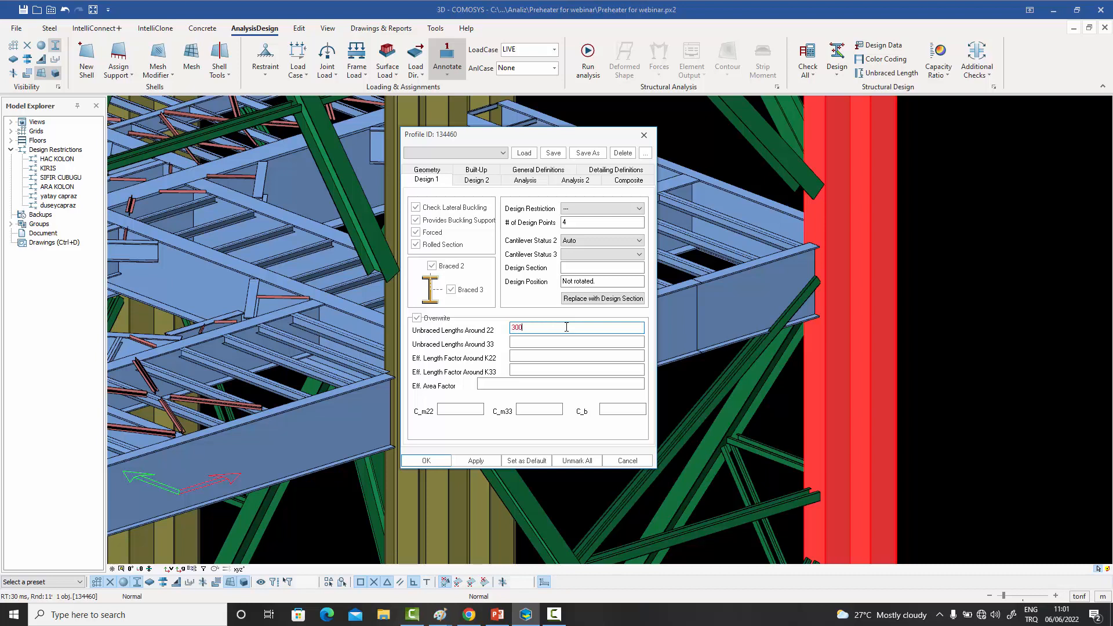
text(0 4500 5500)
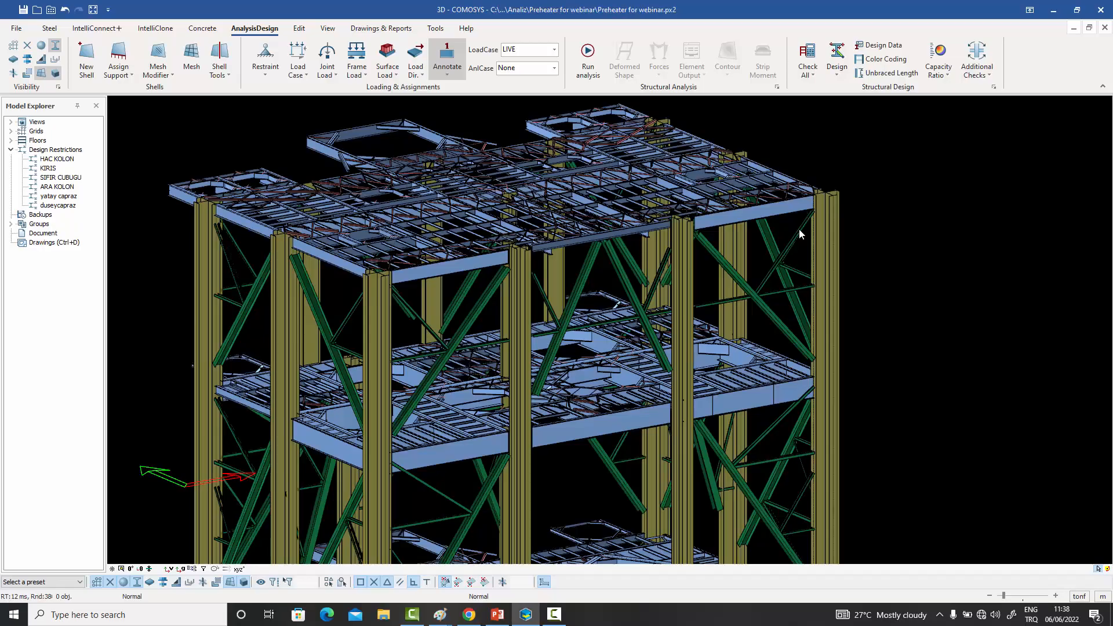
middle_drag(792, 238, 818, 242)
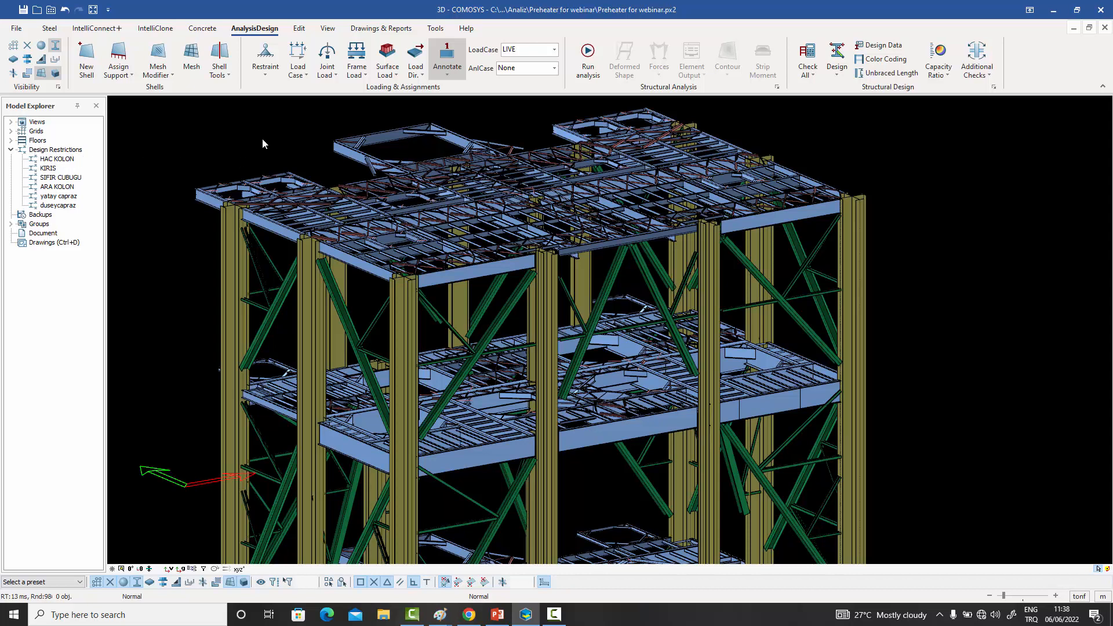
click(792, 222)
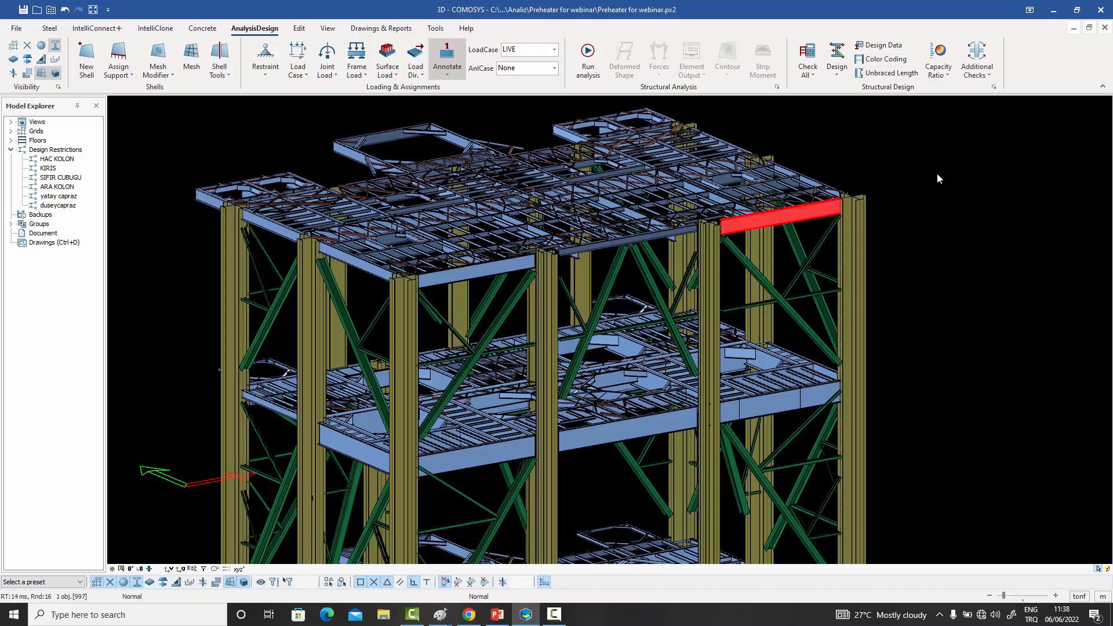
click(892, 216)
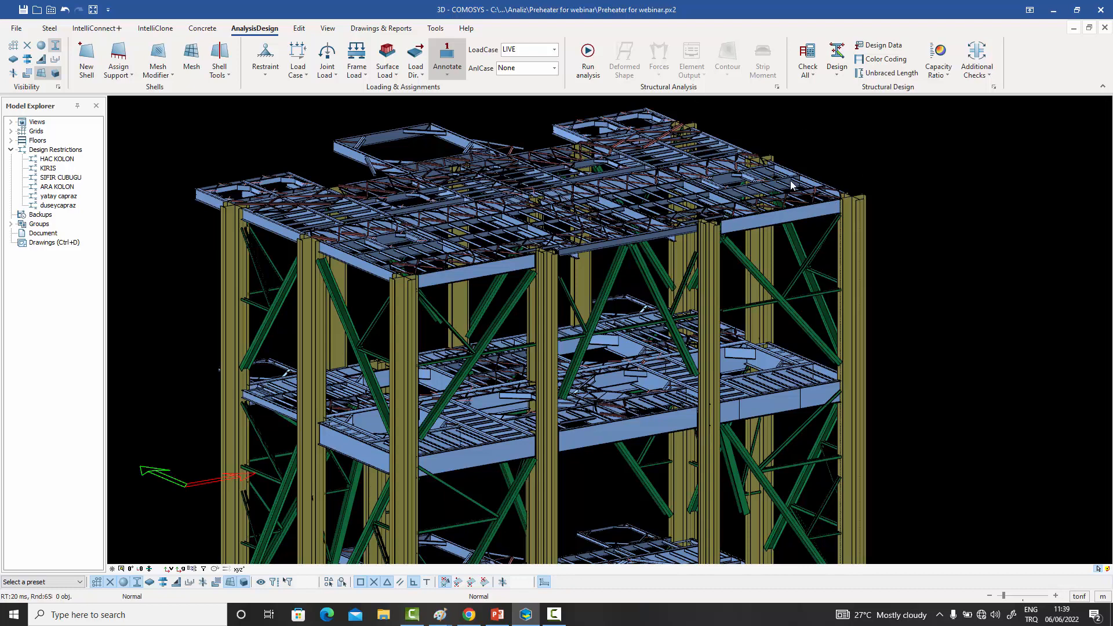
middle_drag(758, 208, 763, 252)
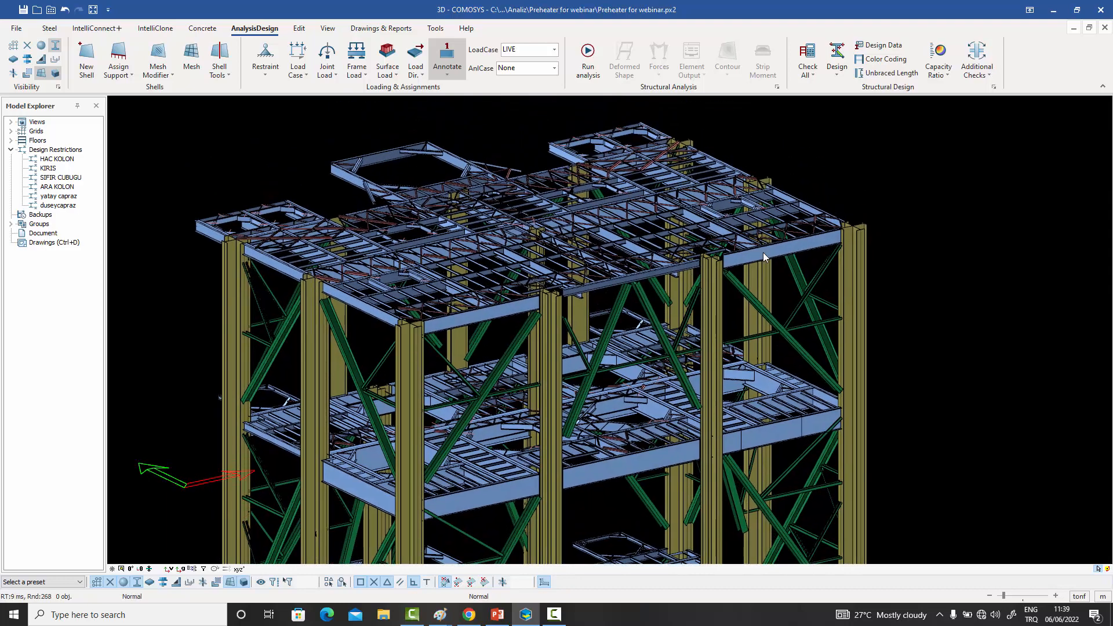
- Edit the KIRIS design restriction, limiting its HEA (102) set to h > 300 and b >= 150
click(60, 150)
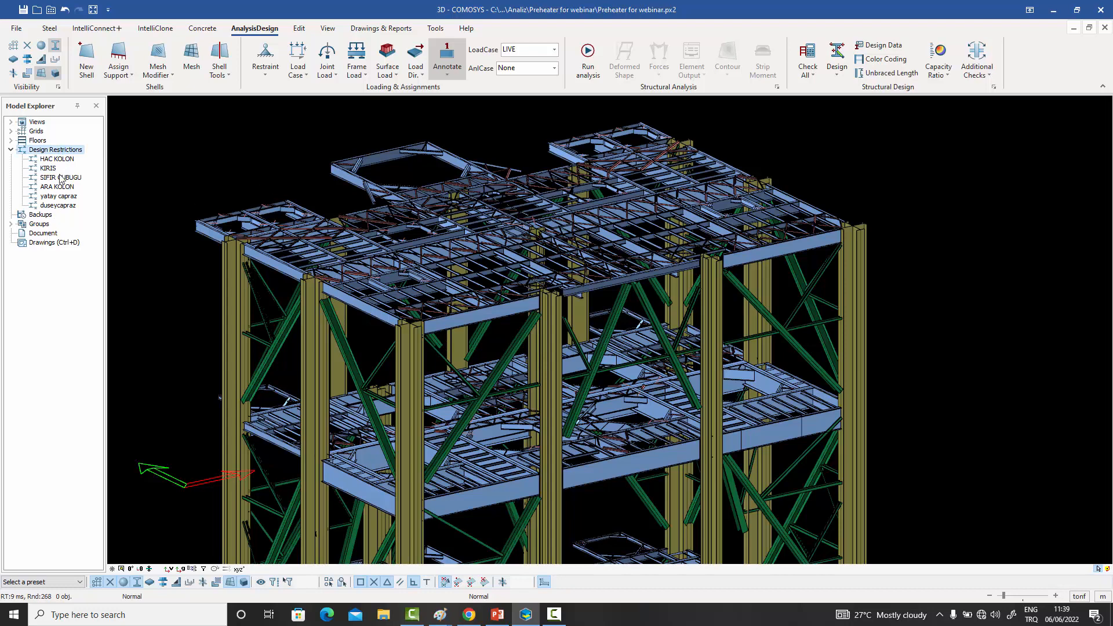
right_click(51, 167)
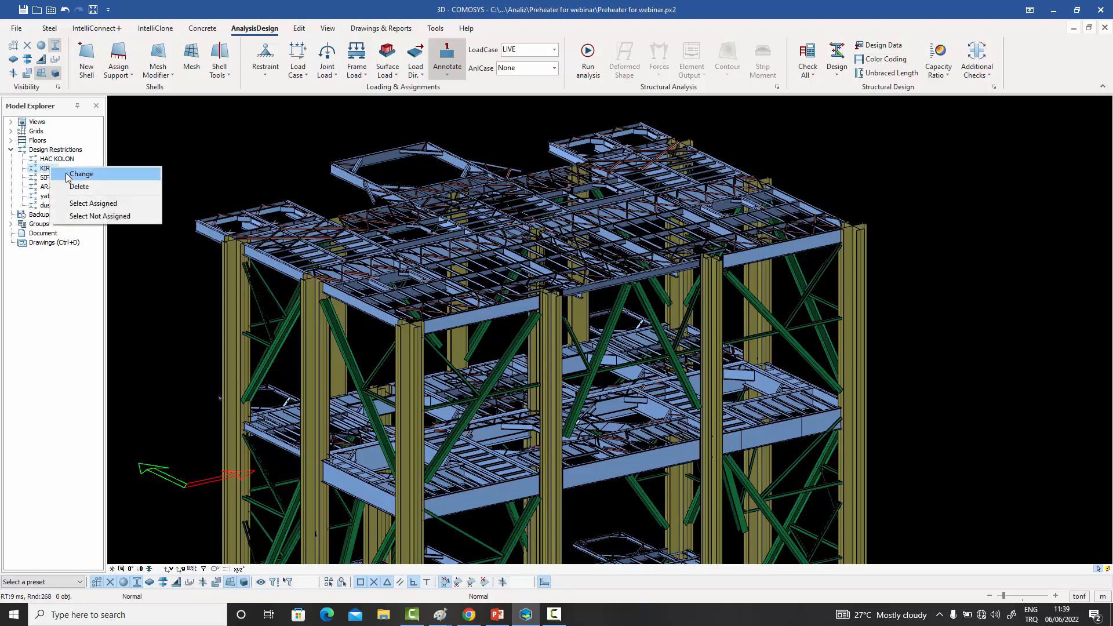
click(66, 178)
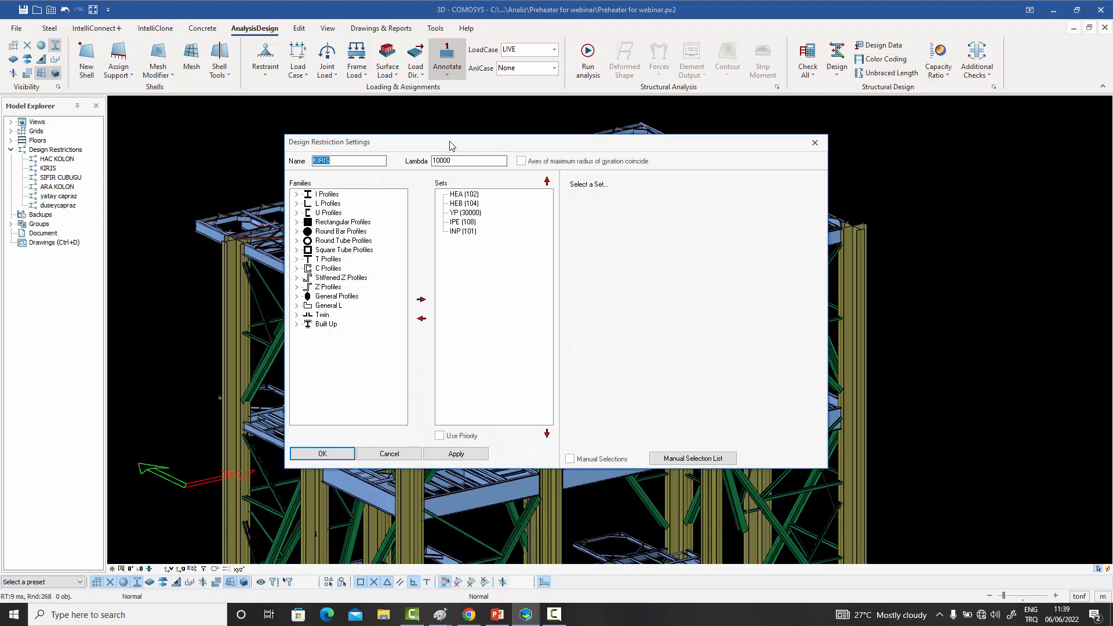
drag(460, 134, 463, 131)
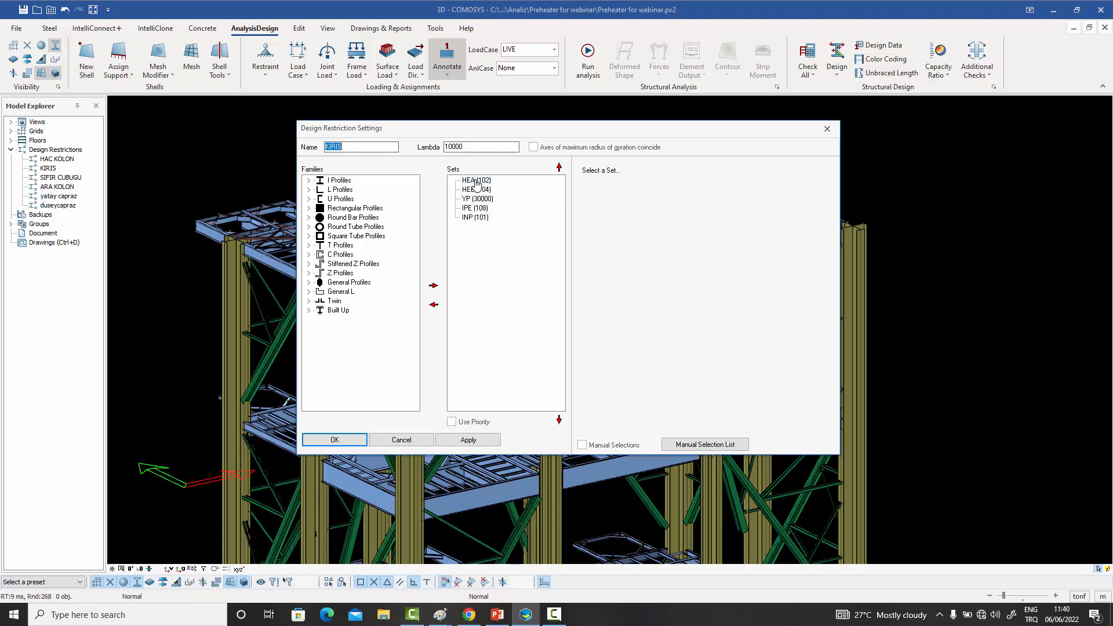
click(476, 185)
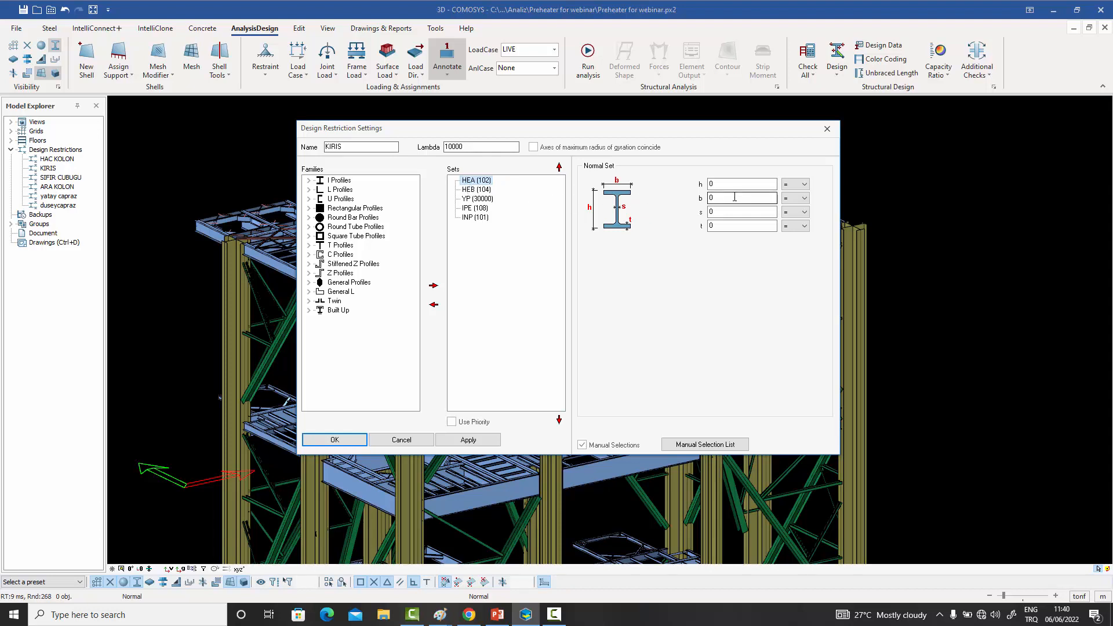
click(798, 186)
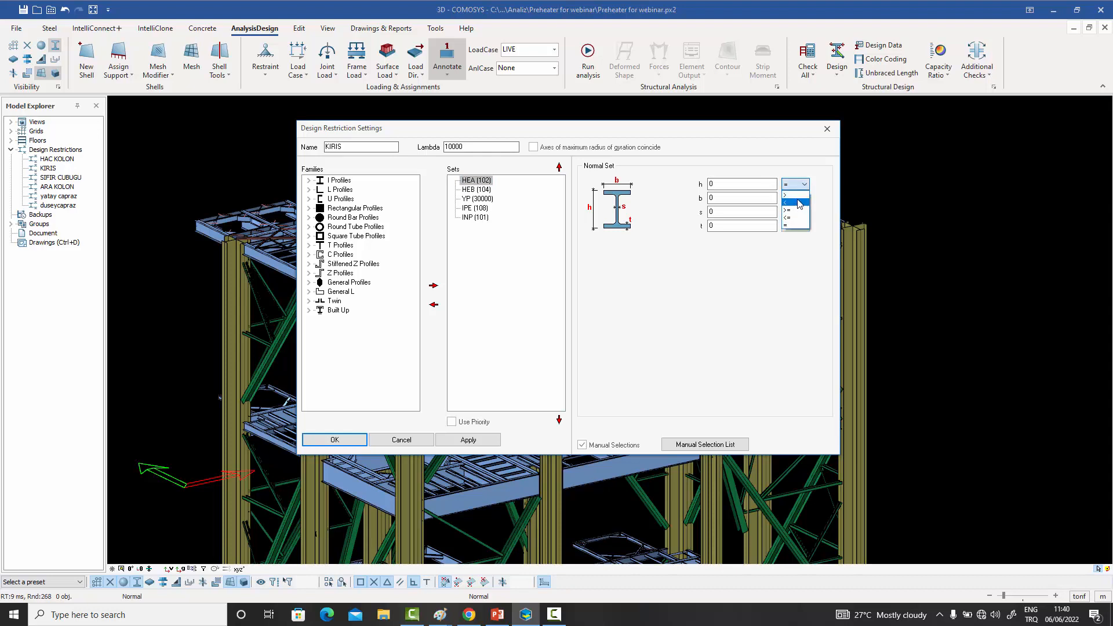
click(797, 196)
drag(733, 183, 665, 178)
text(300)
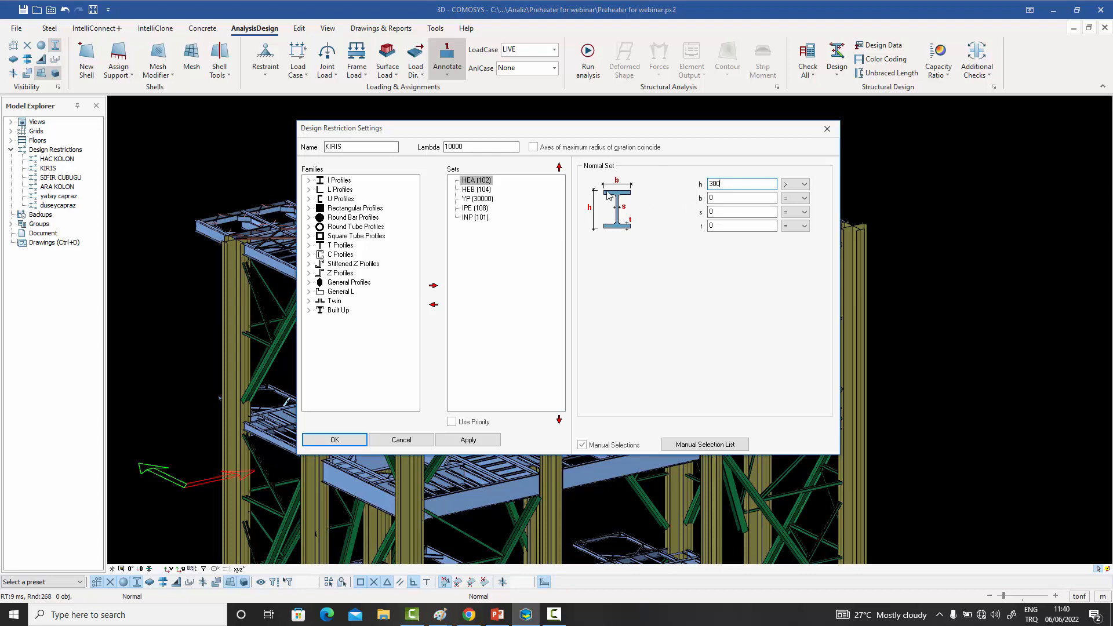
click(802, 199)
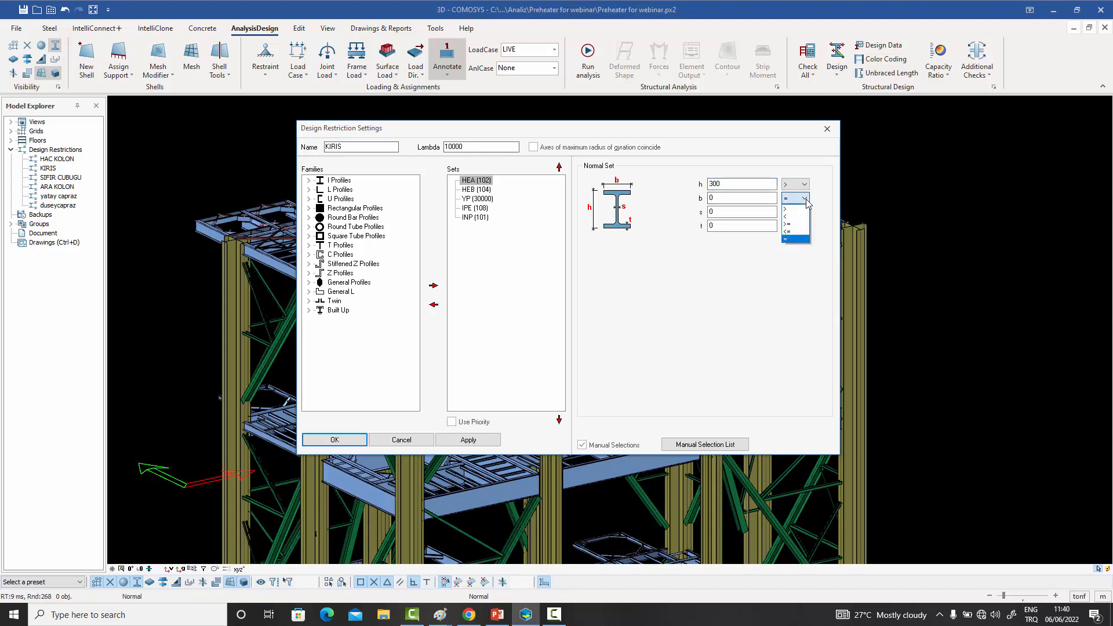
click(791, 225)
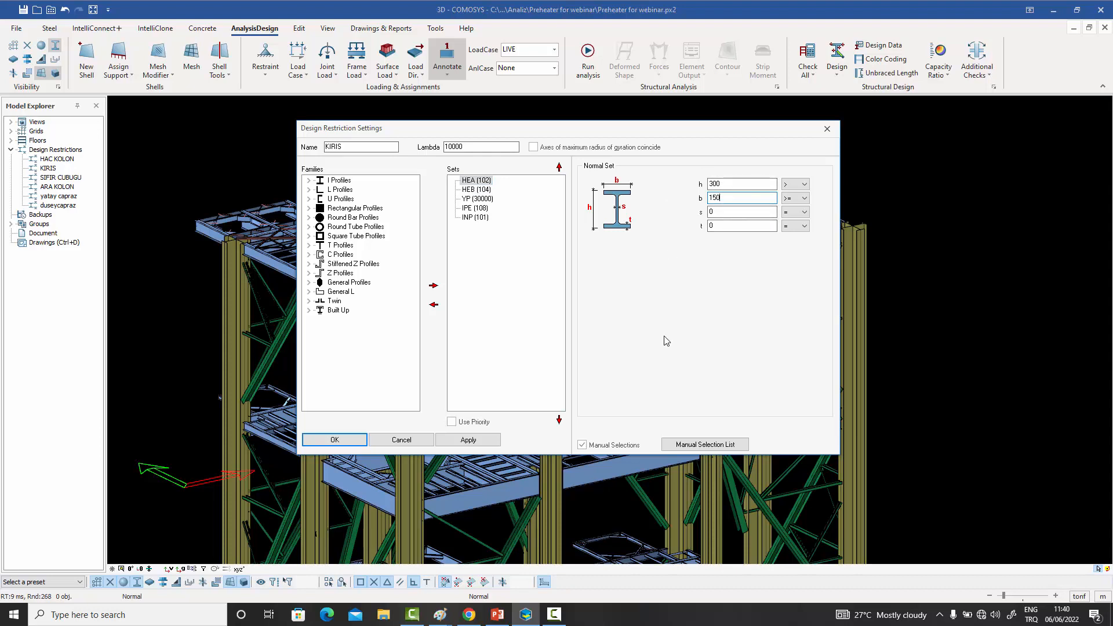
- Review the manual profile selection list for the HEA (102) set, and leave the KIRIS settings without saving
click(704, 447)
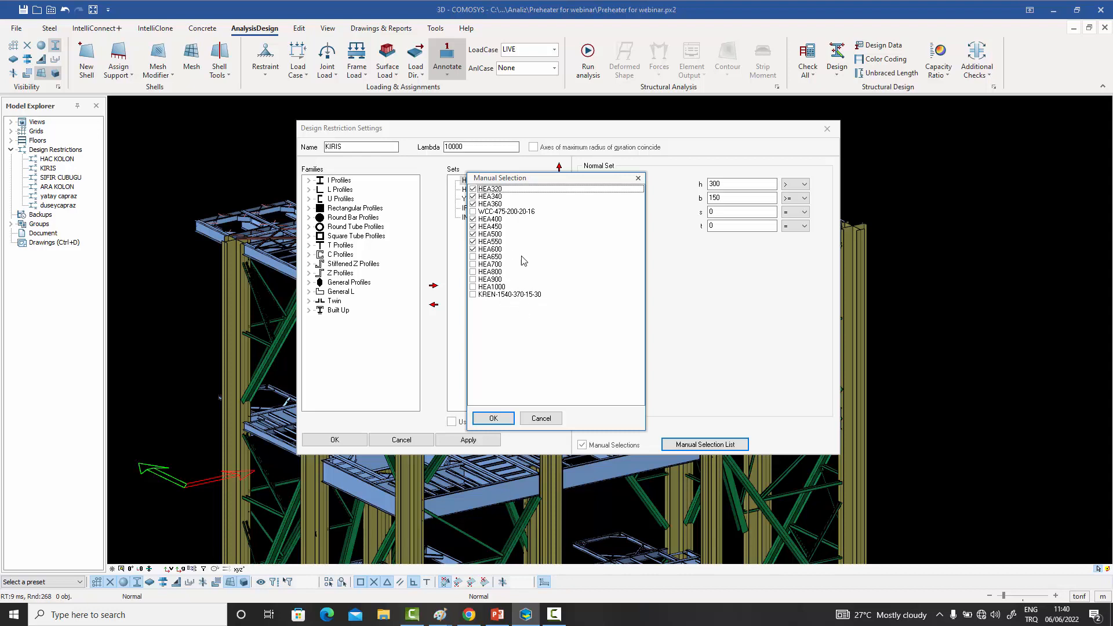
click(541, 419)
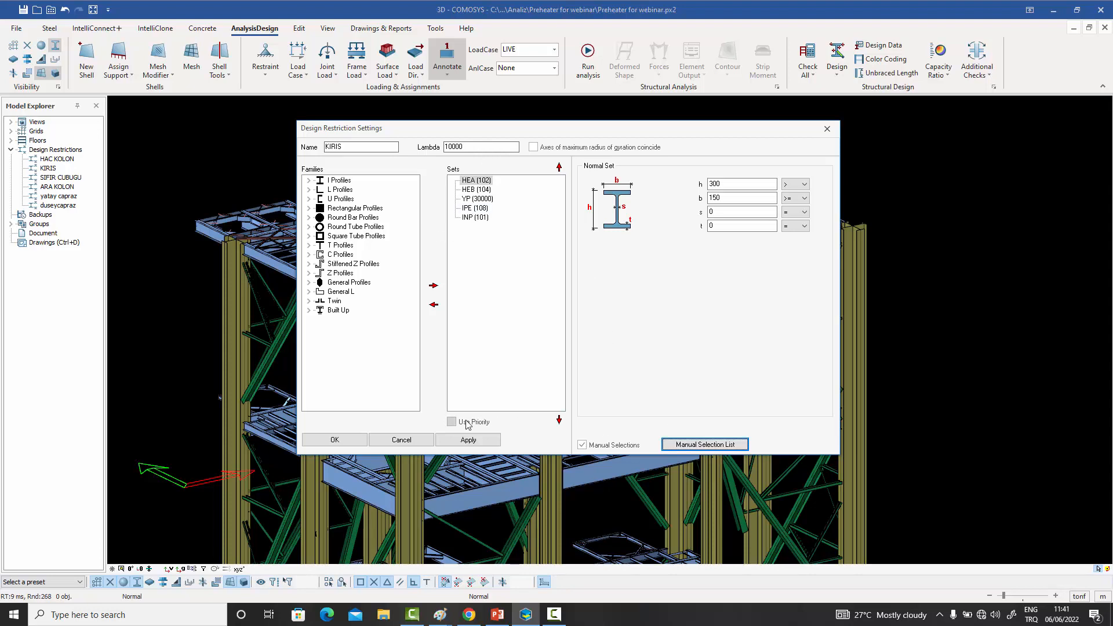
click(401, 440)
- Create a new design restriction named VB and add the L (112) profile set to it
right_click(57, 149)
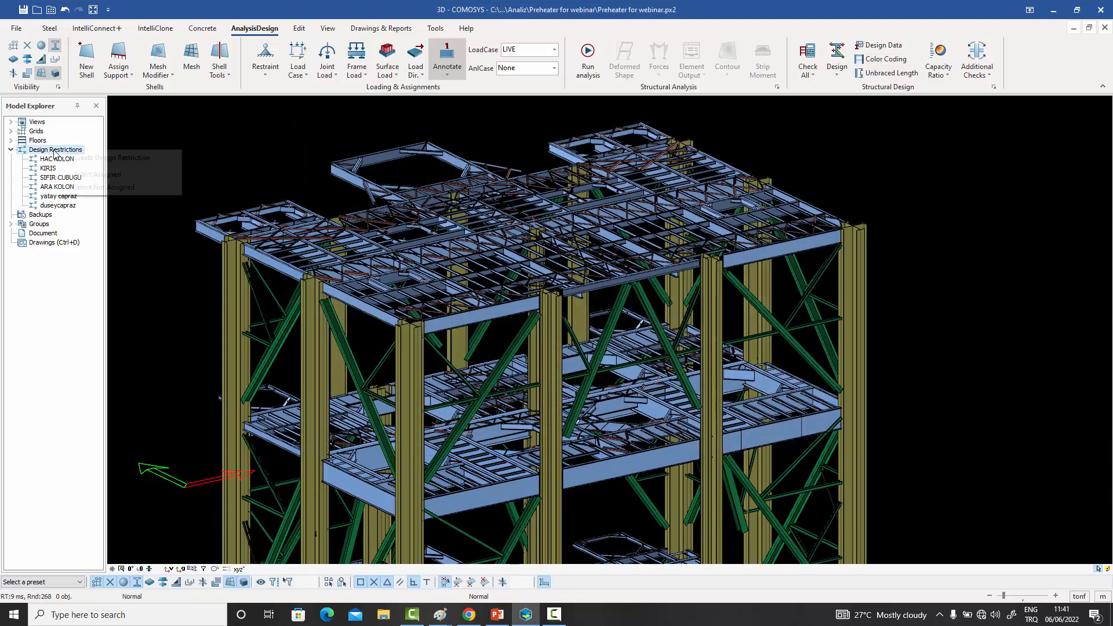
click(80, 161)
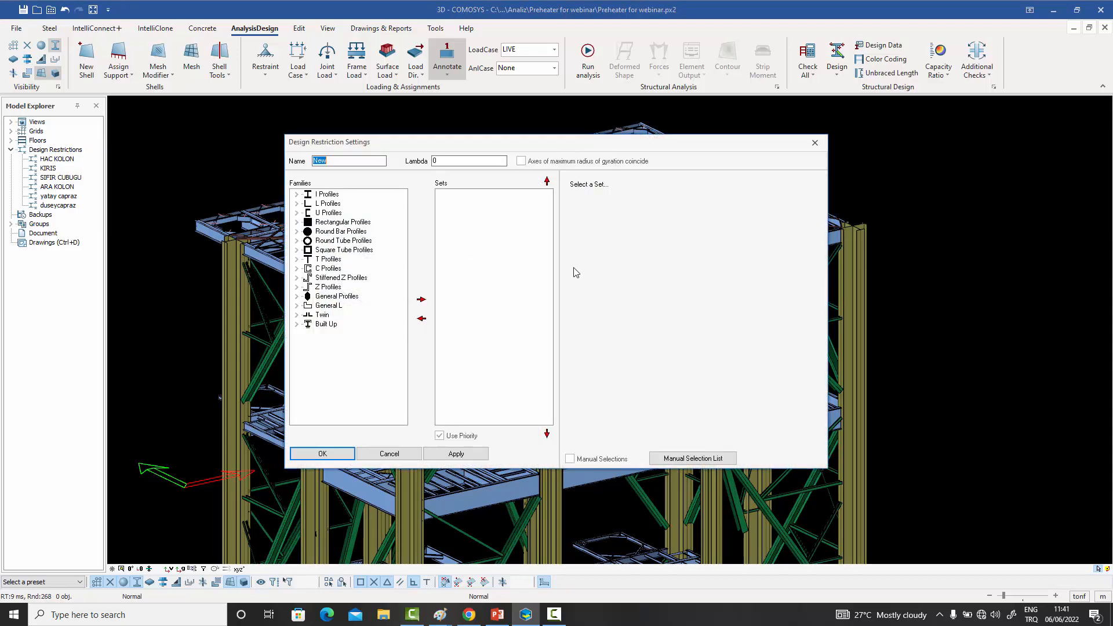
text(VB)
double_click(304, 205)
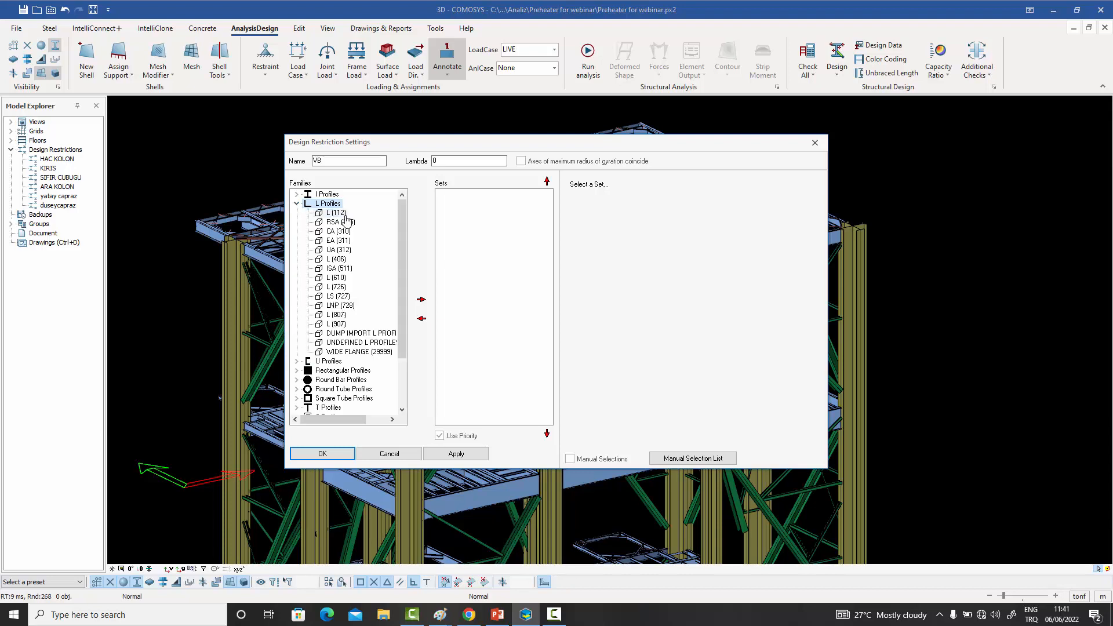
click(336, 213)
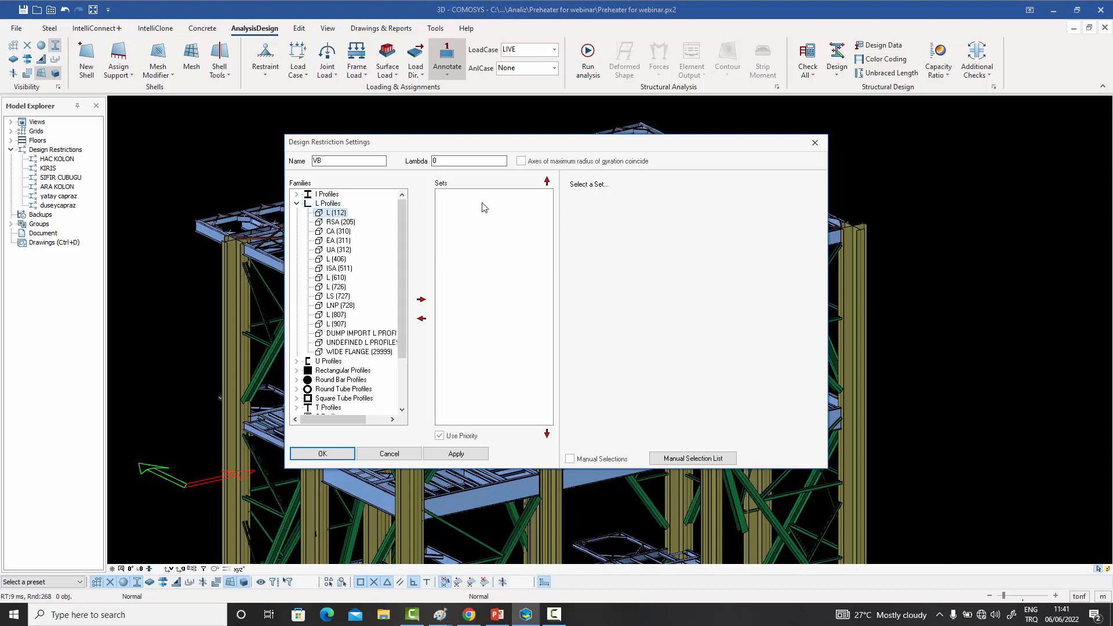
double_click(336, 212)
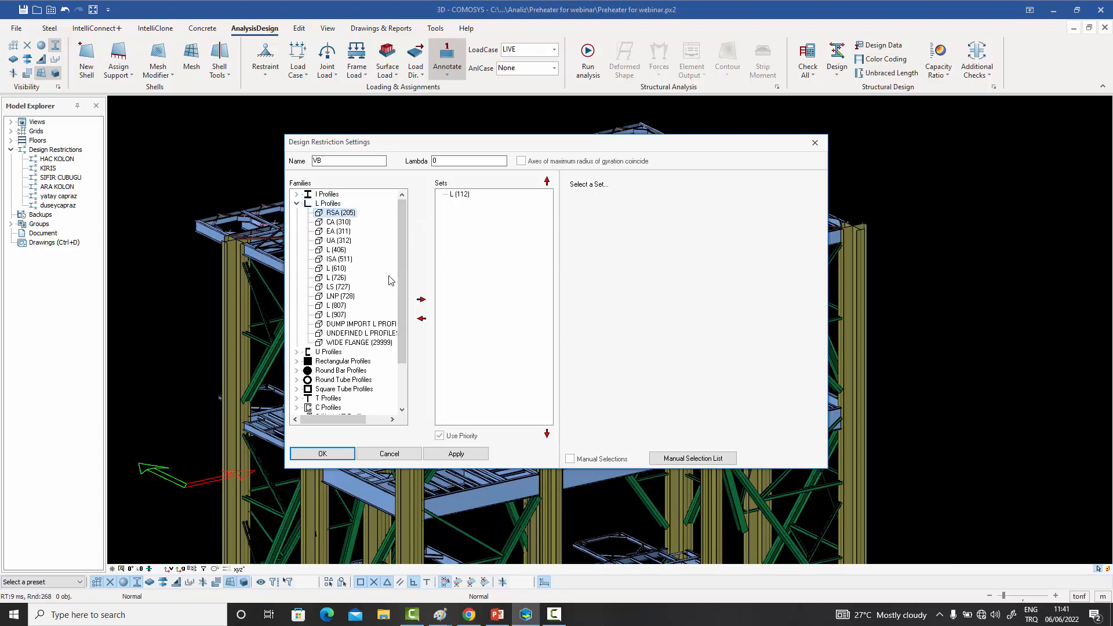
- Add the twin sets Back to Back Angle Short Sides (10101), Cross Angle (10103), Back to Back U (10110) and Face to Face U (10111) to VB
scroll(389, 281, down, 2)
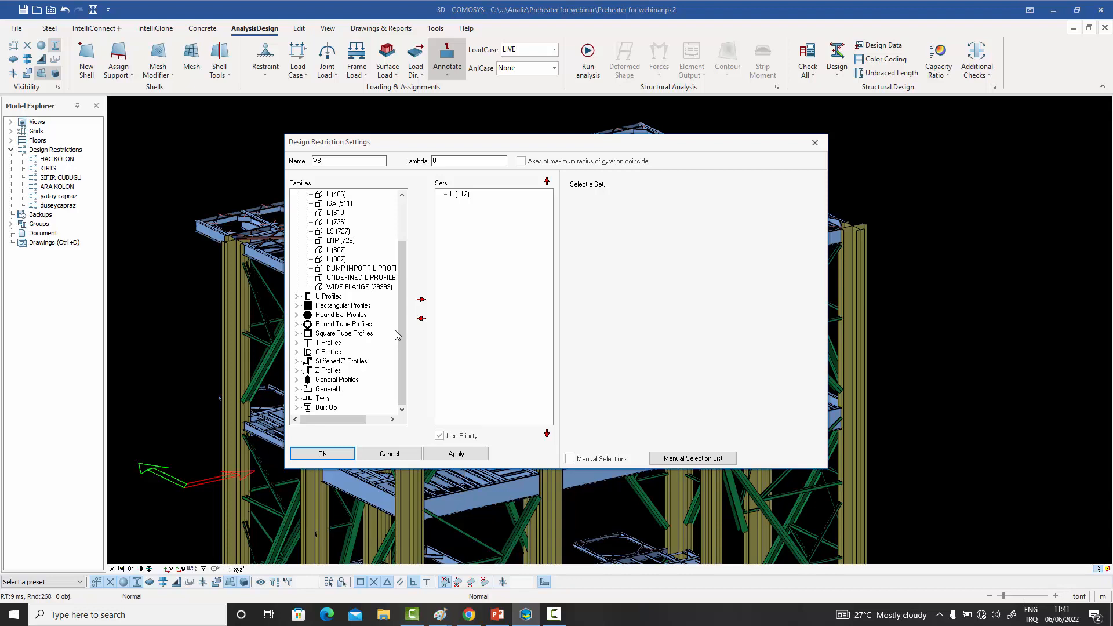
click(297, 398)
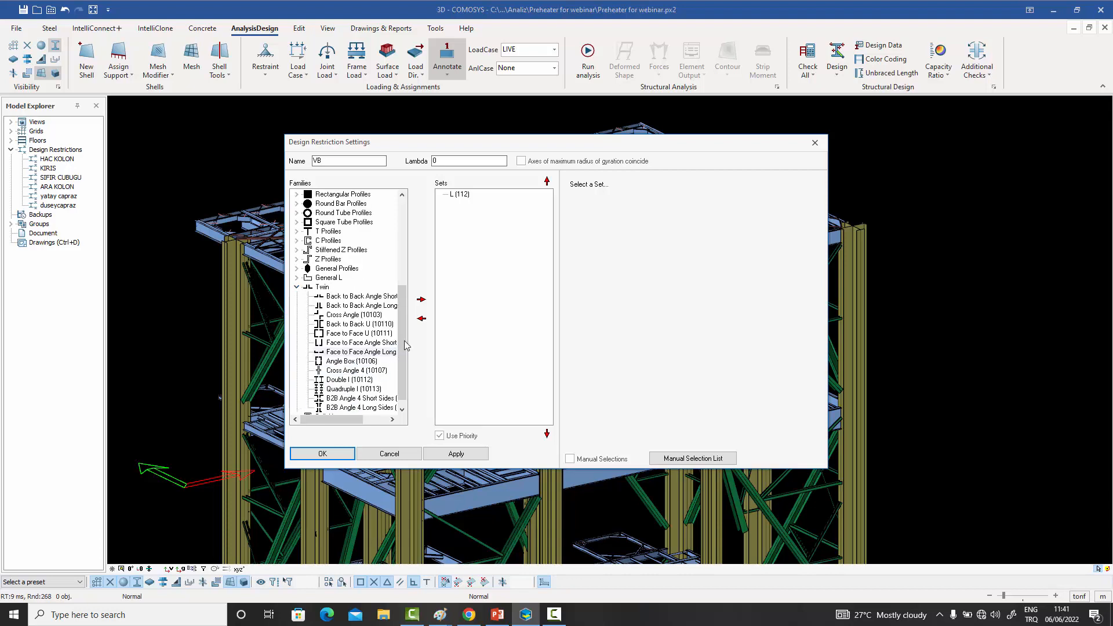
scroll(404, 344, down, 1)
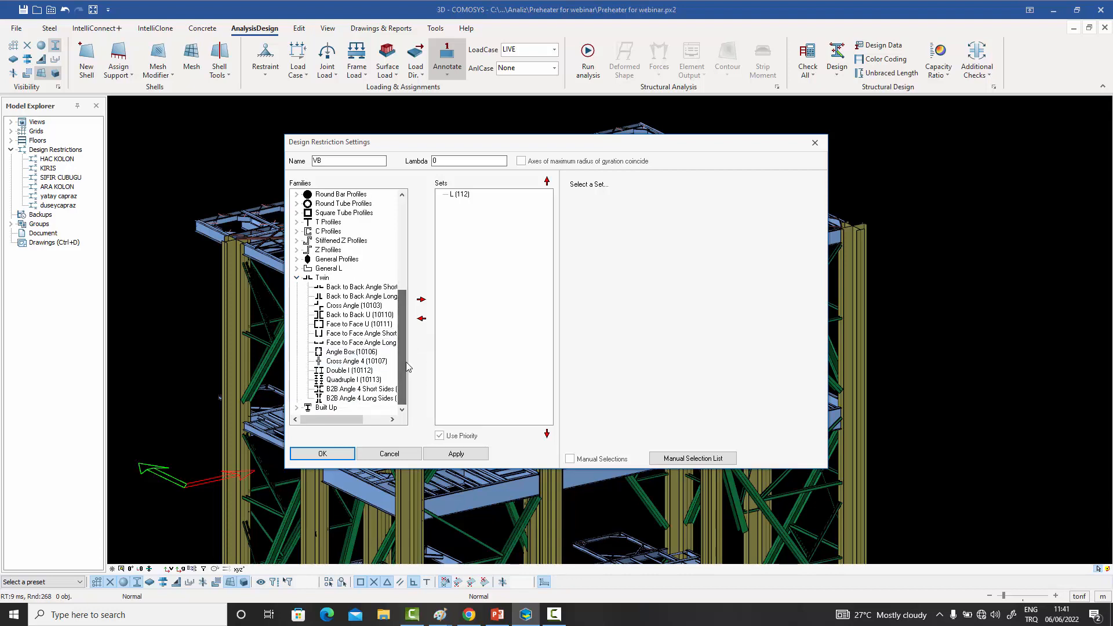
double_click(341, 289)
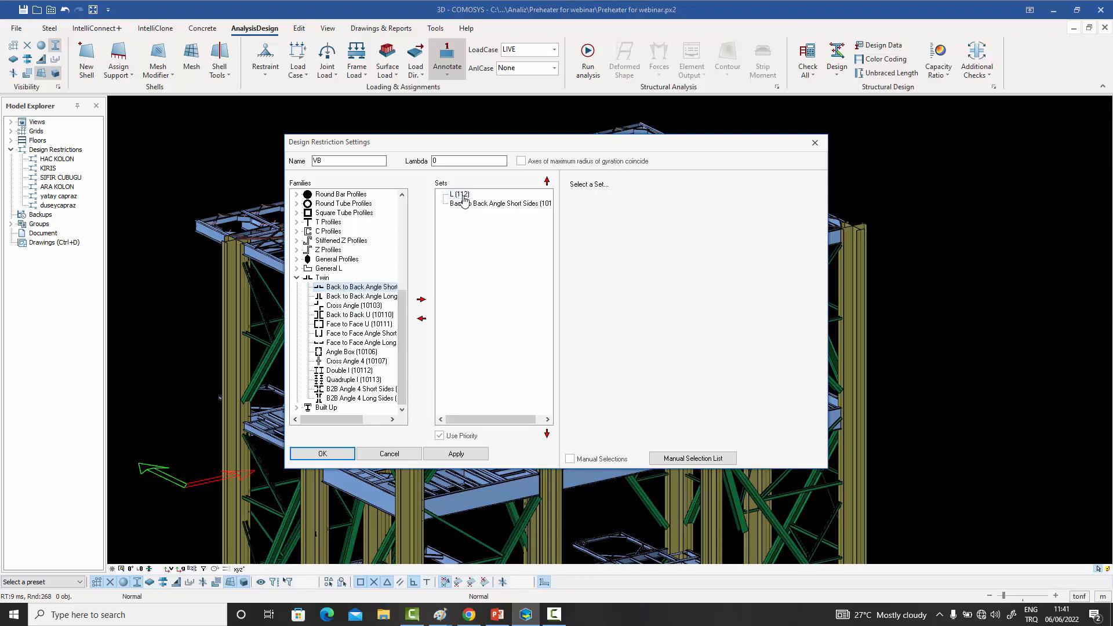
click(344, 306)
double_click(345, 306)
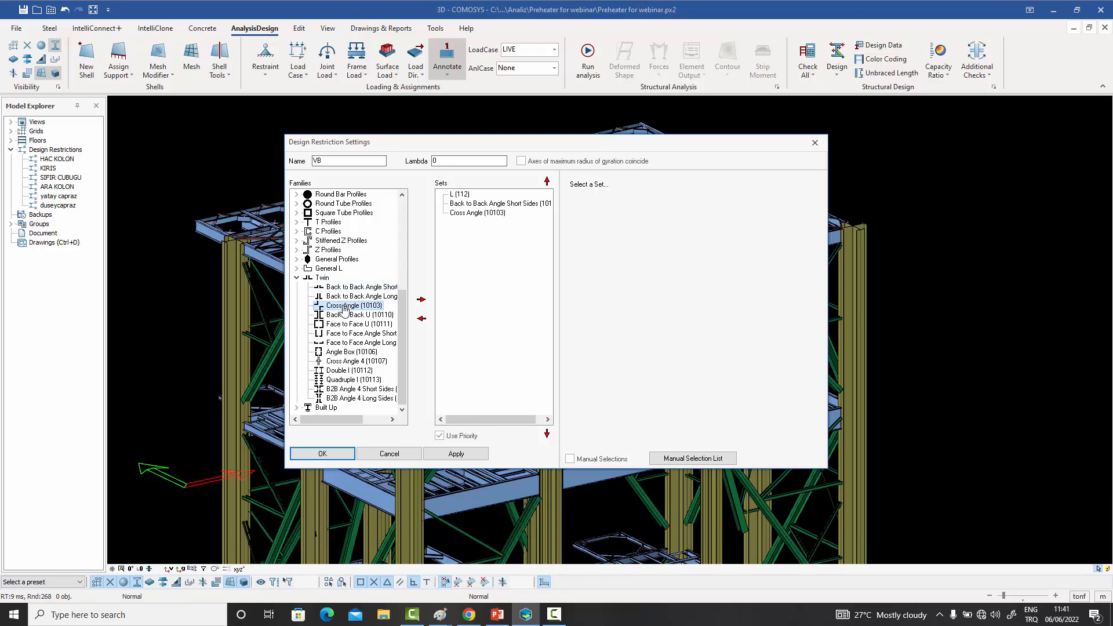
click(343, 316)
double_click(342, 316)
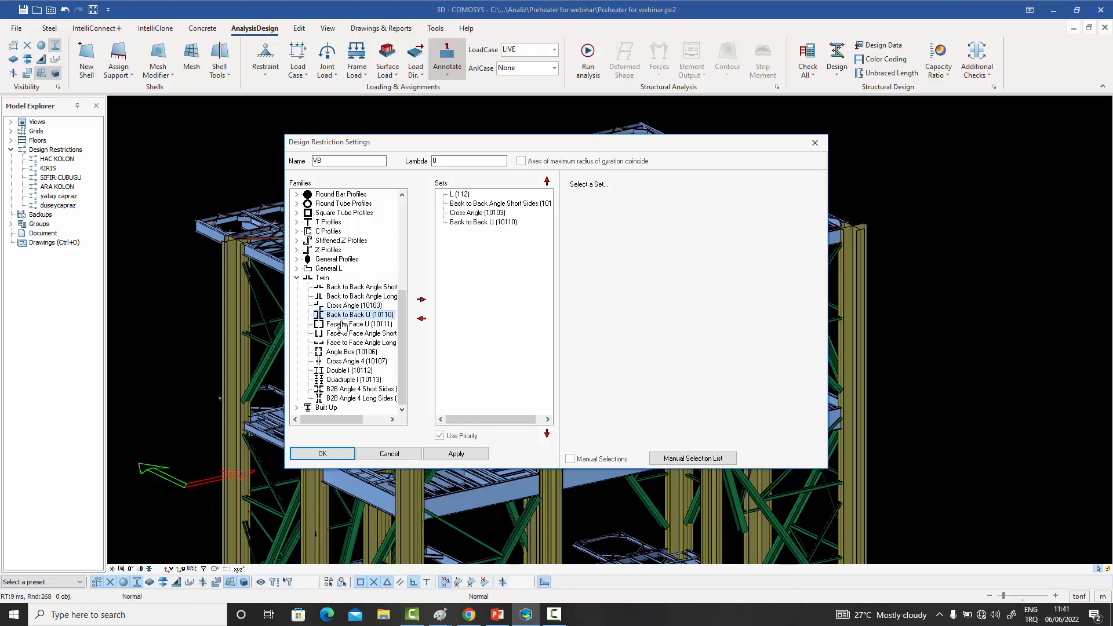
click(342, 325)
double_click(342, 325)
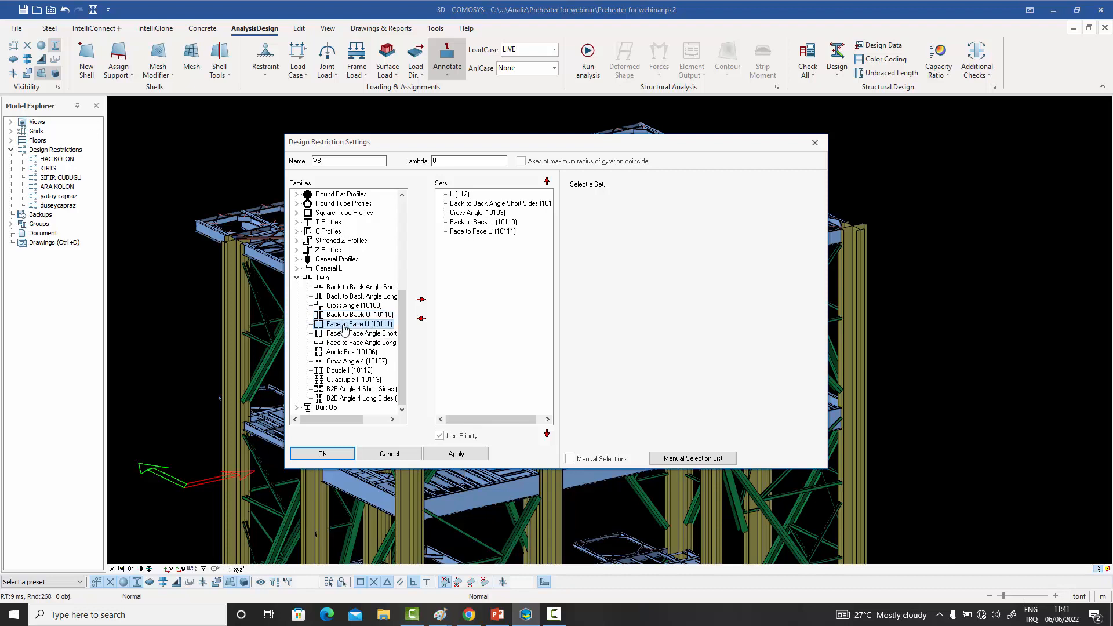
- Add the HEA (102) set from the I Profiles family to the VB restriction
drag(402, 294, 410, 200)
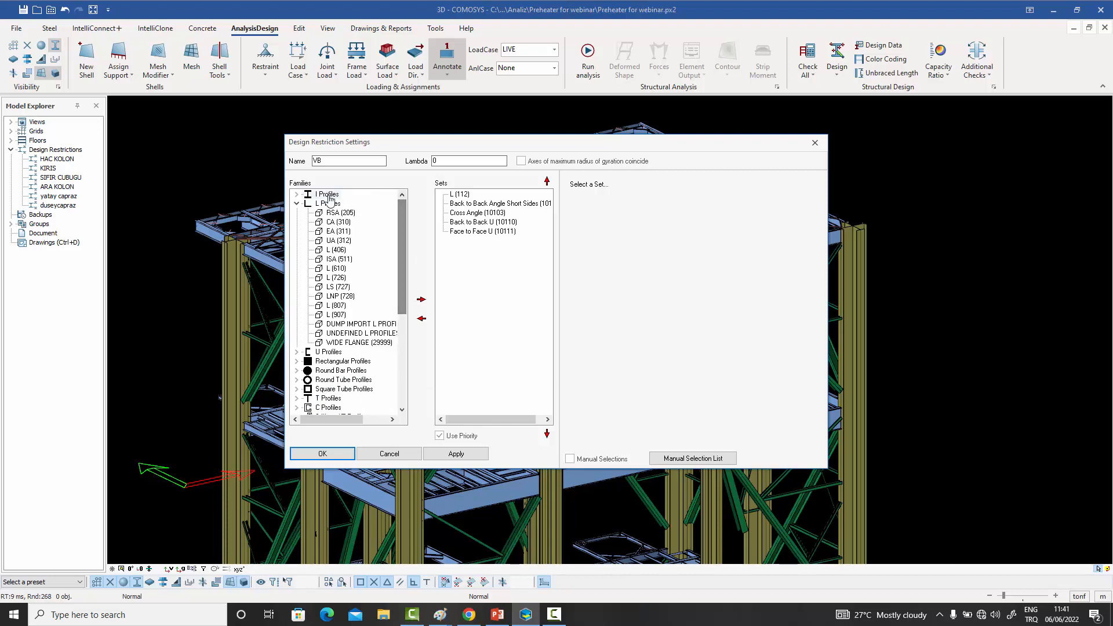
click(297, 194)
double_click(342, 223)
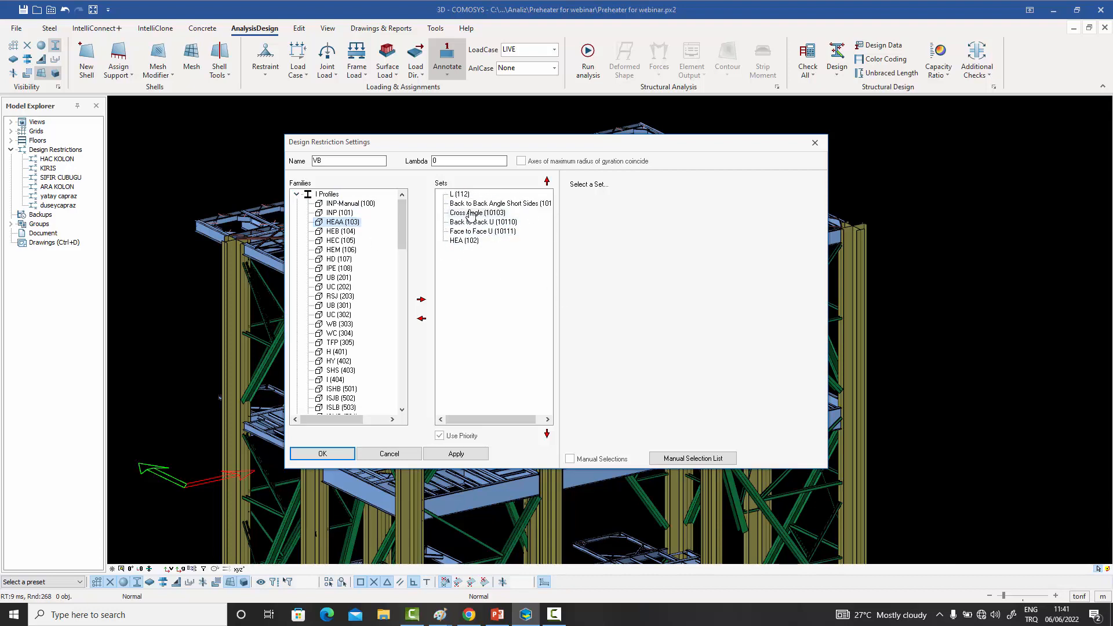
- Review the dimension limits of the two angle sets, and set the Cross Angle (10103) twin gap to 12
click(461, 194)
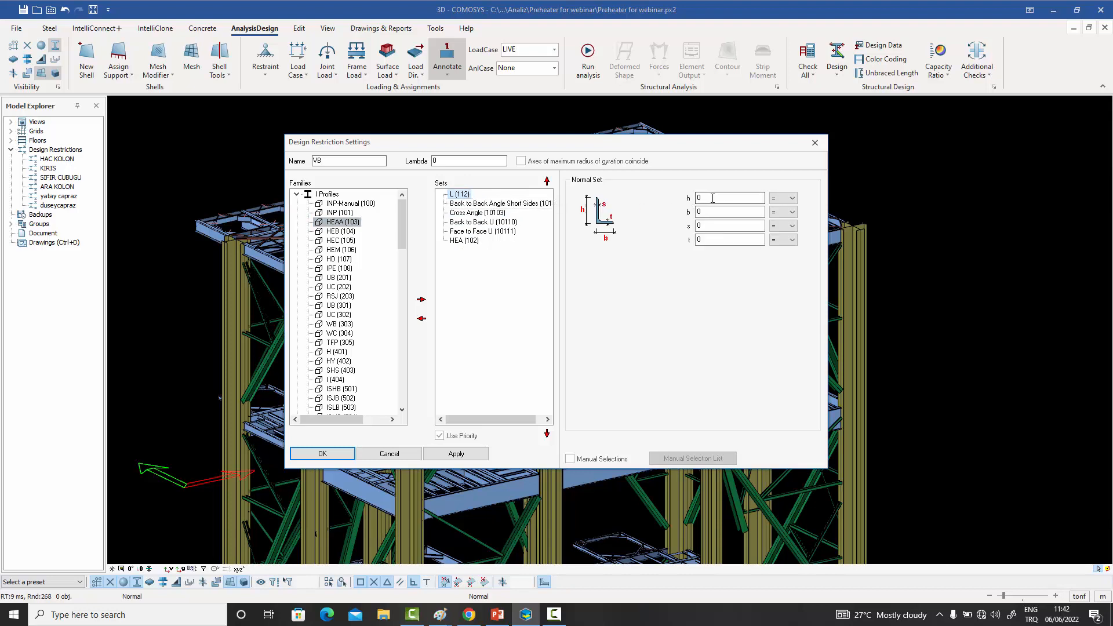
click(515, 203)
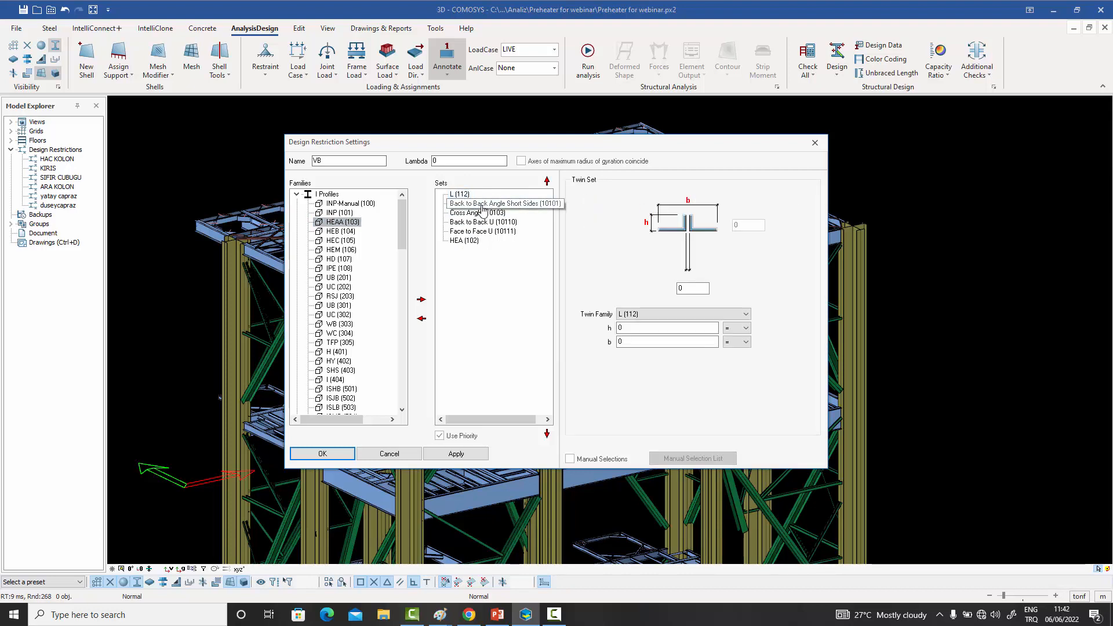
click(479, 214)
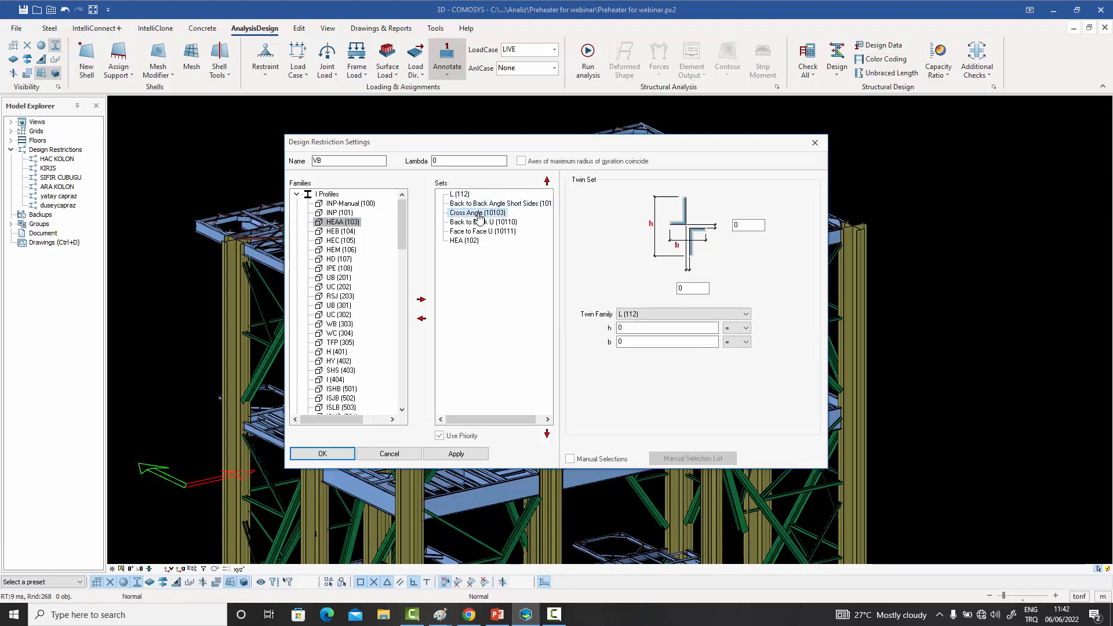
double_click(684, 289)
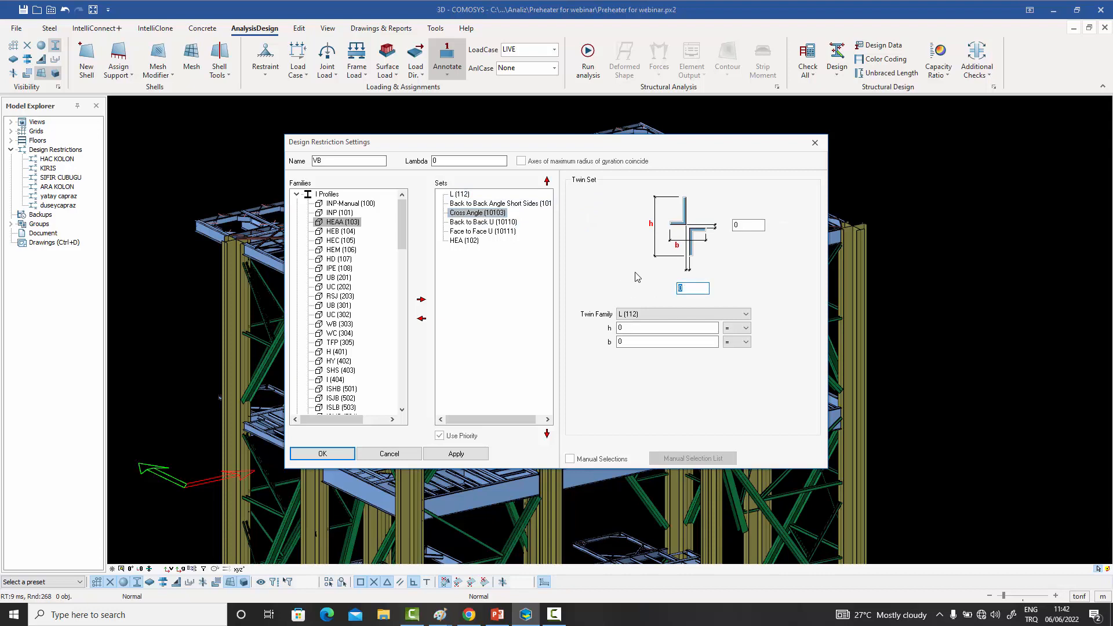
double_click(746, 226)
text(12)
- Set the gap between the profiles of the Back to Back U (10110) set to 12, and return to the L (112) set
click(482, 222)
double_click(686, 288)
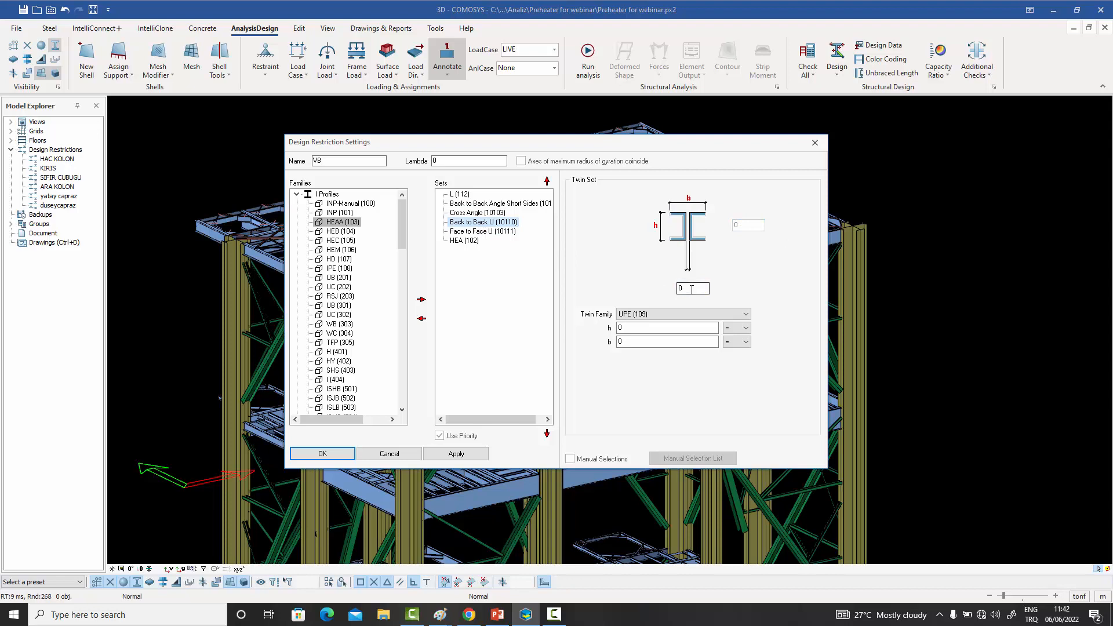
text(12)
click(465, 197)
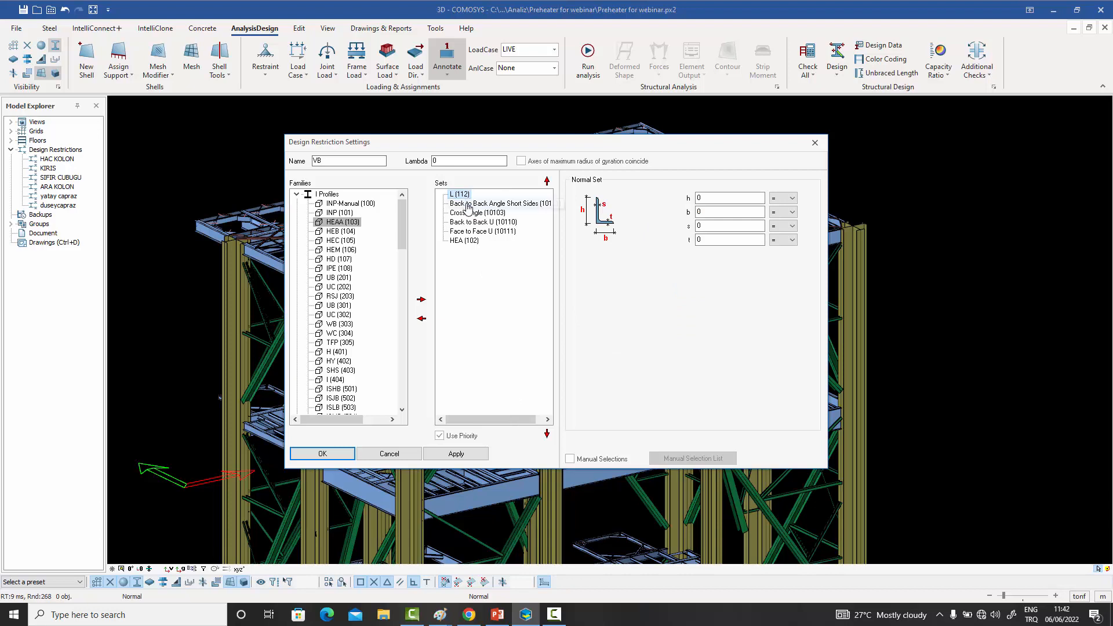
- Review the dimension settings of the Back to Back Angle Short Sides (10101), Cross Angle (10103) and Back to Back U (10110) sets
click(467, 206)
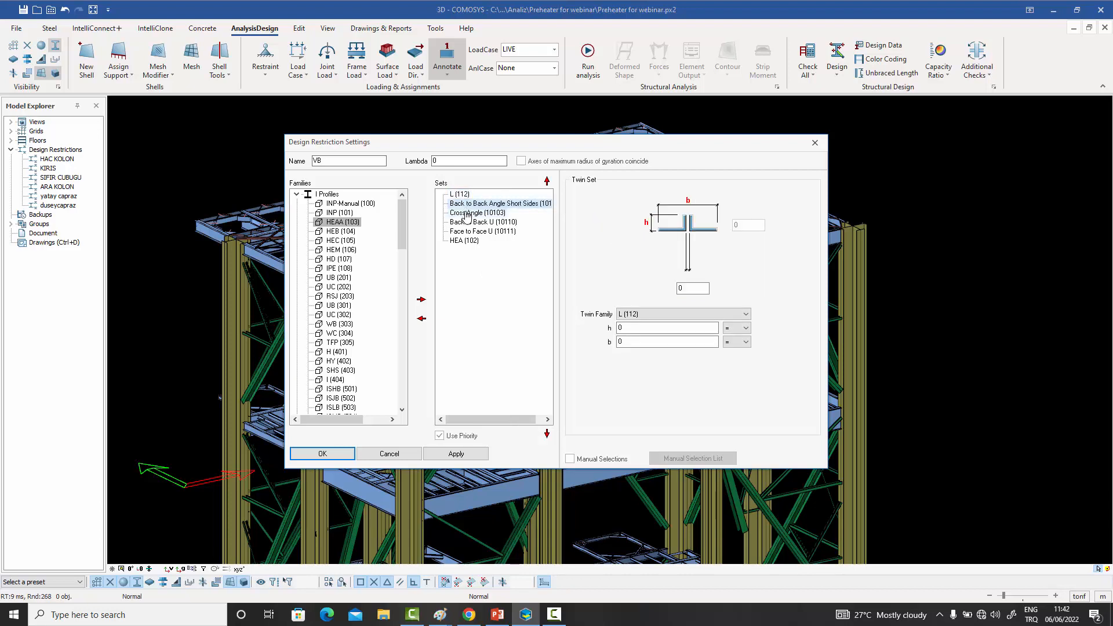
click(468, 213)
click(475, 225)
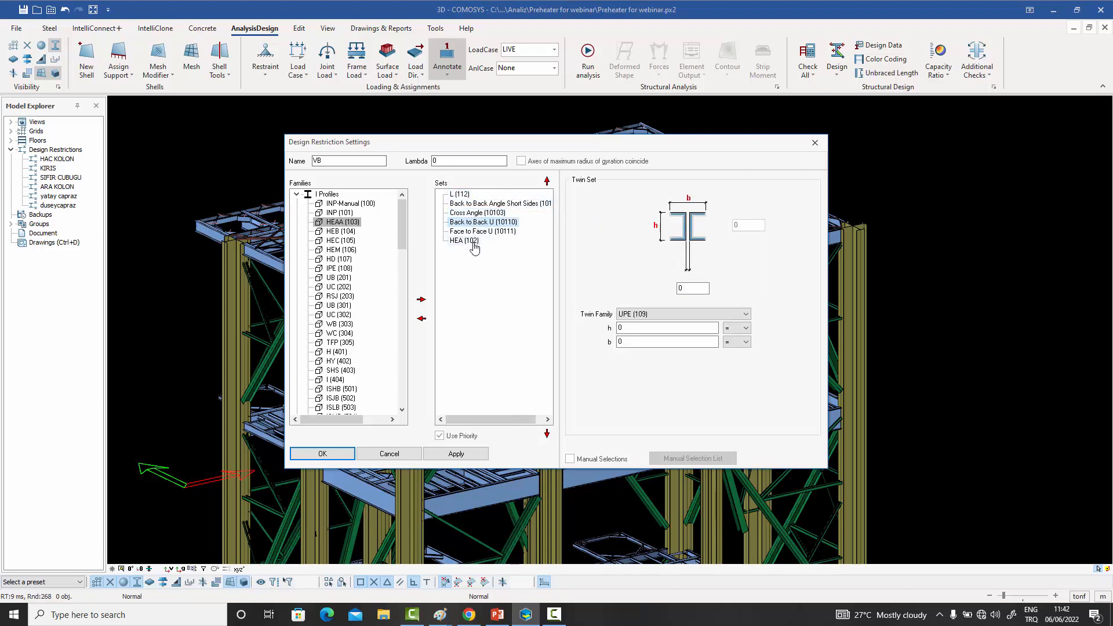
- Turn the priority order of the VB restriction's sets off and back on
click(440, 436)
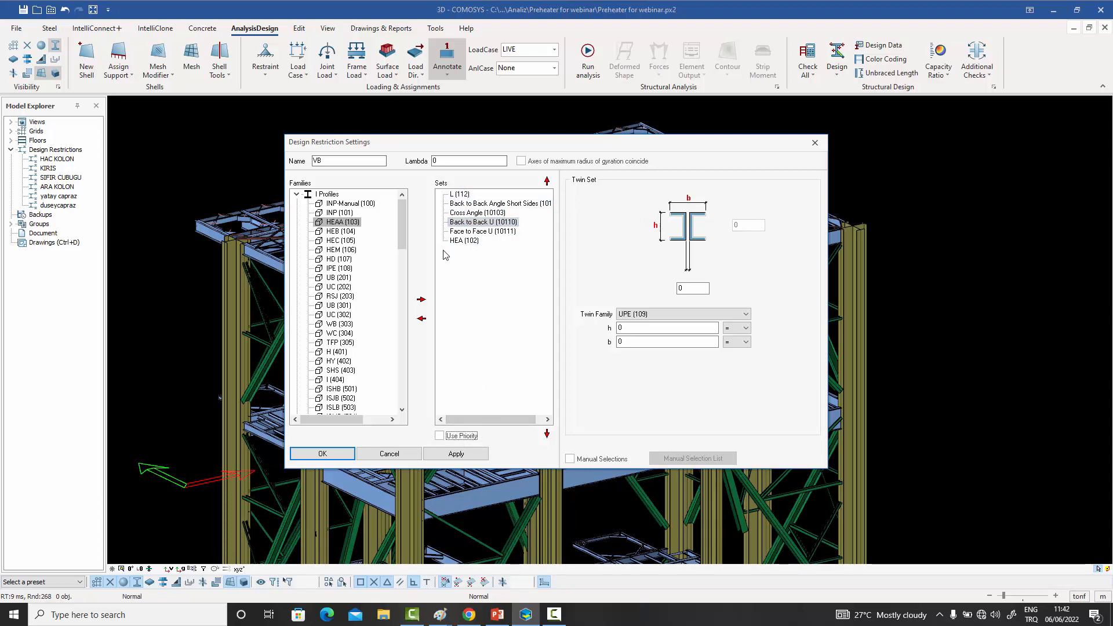
click(464, 203)
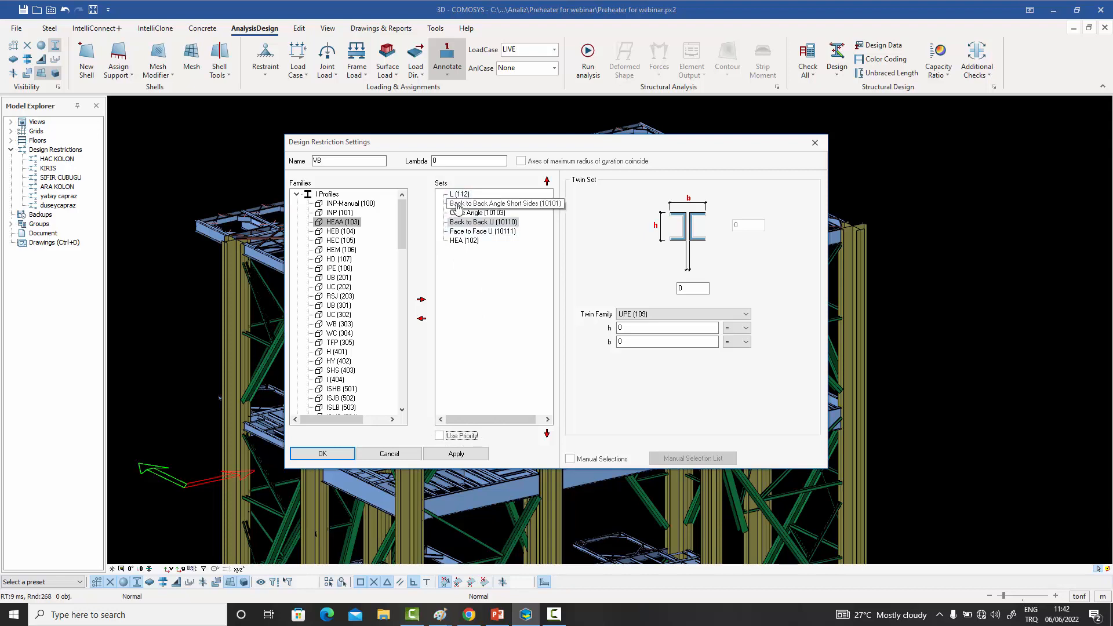
click(494, 222)
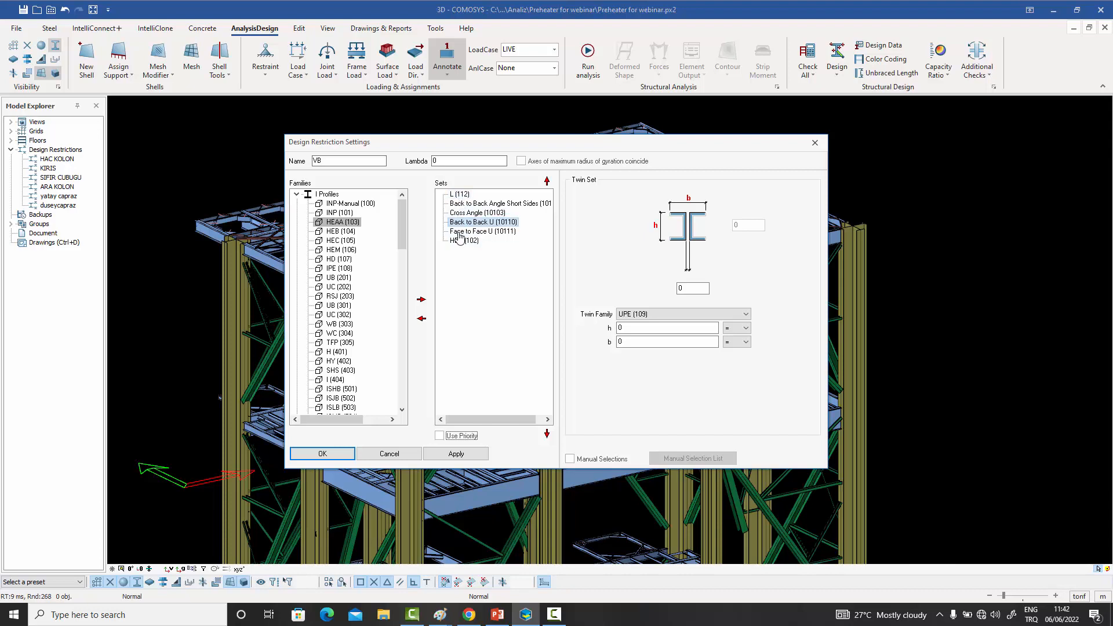
click(439, 436)
- Remove all sets from the VB restriction, from HEA (102) up to L (112)
double_click(468, 240)
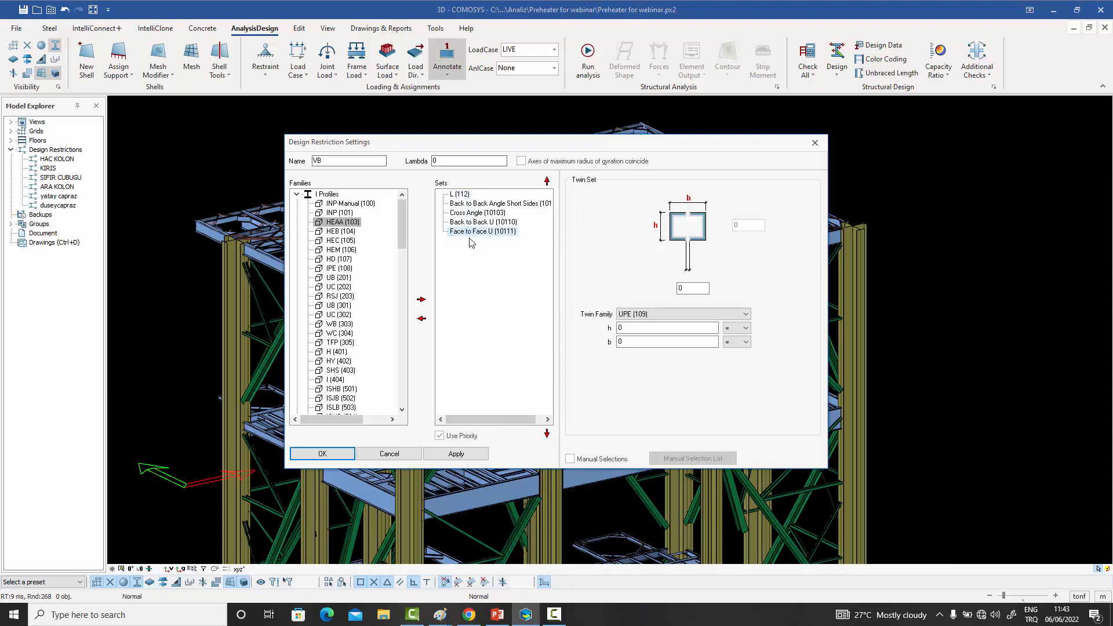
double_click(470, 233)
double_click(473, 222)
double_click(471, 213)
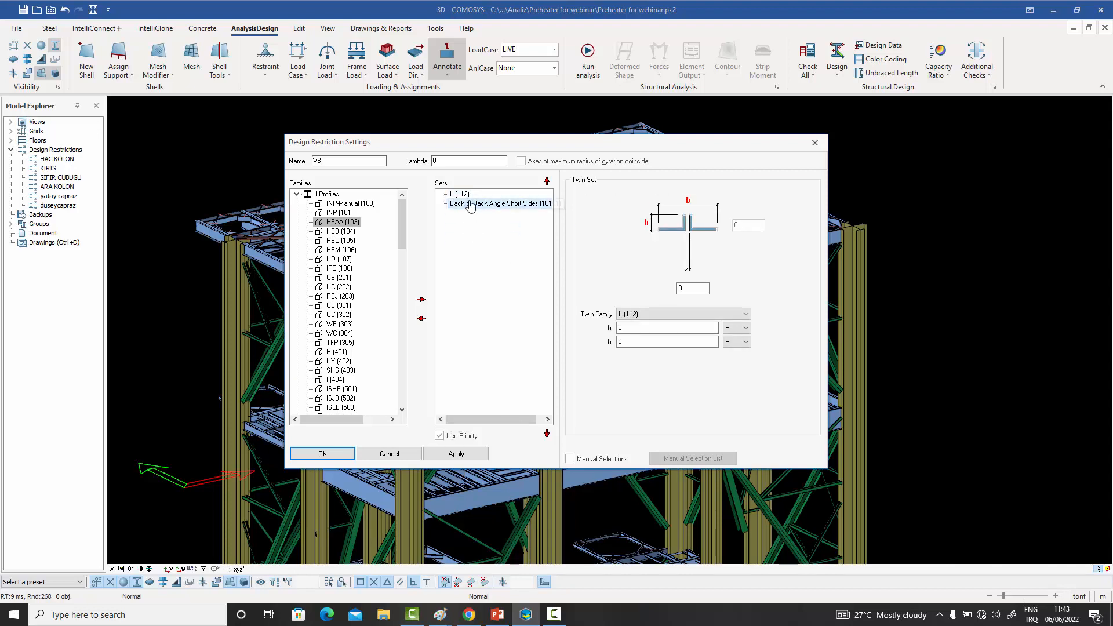
double_click(466, 204)
double_click(461, 194)
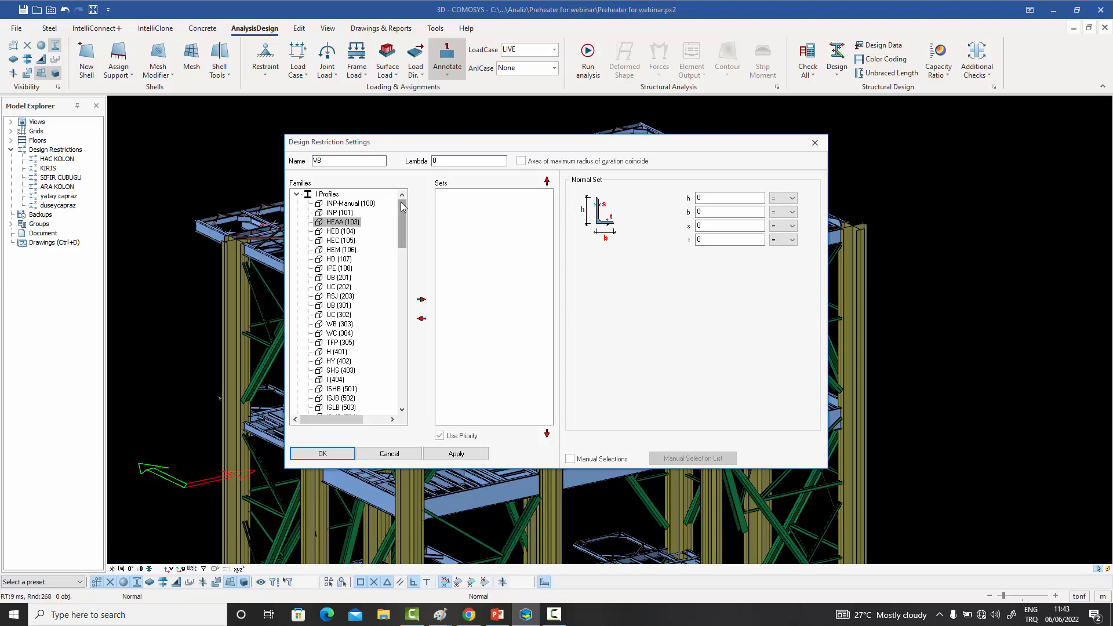
- Add the INP (101) and HEAA (103) sets from the I Profiles family to the VB restriction
double_click(337, 213)
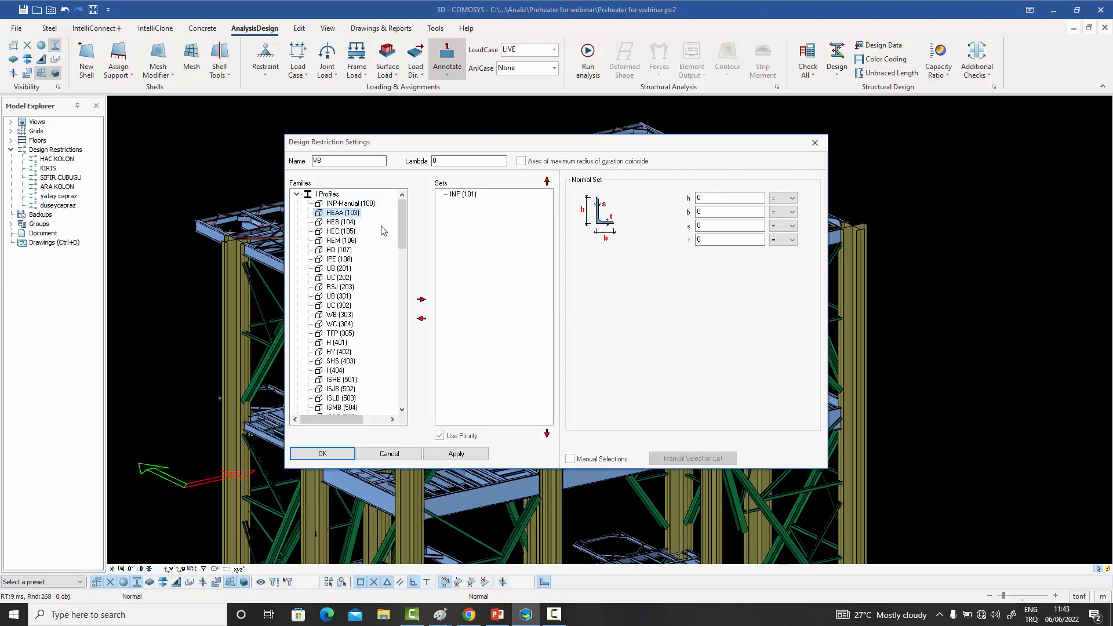
double_click(337, 212)
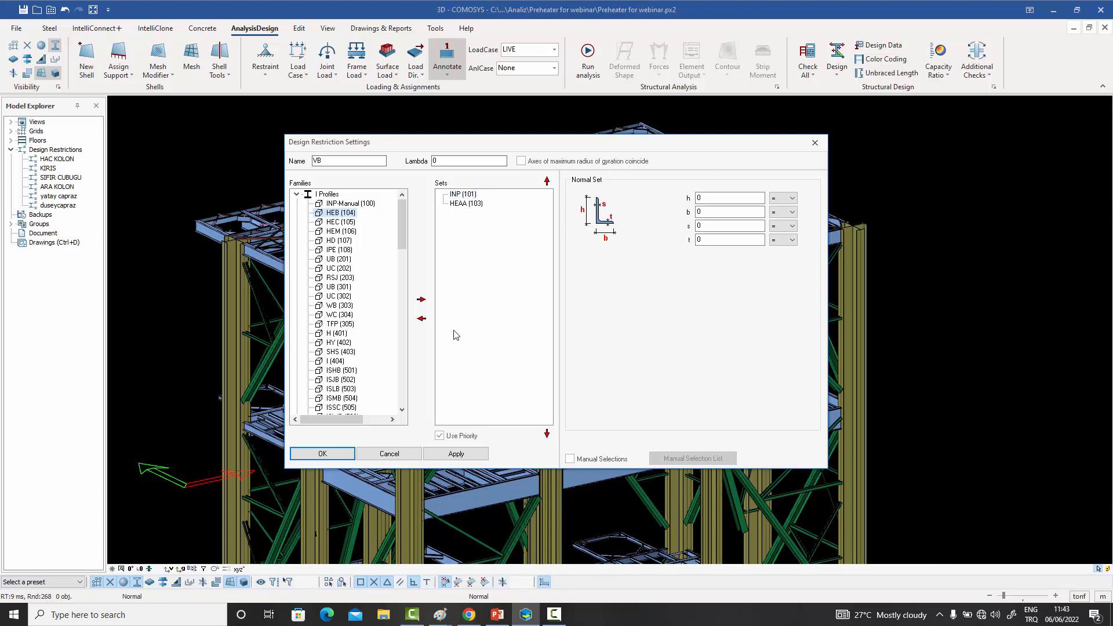
- Toggle the Use Priority option for the VB restriction's sets and confirm the design restriction settings
click(441, 437)
click(323, 453)
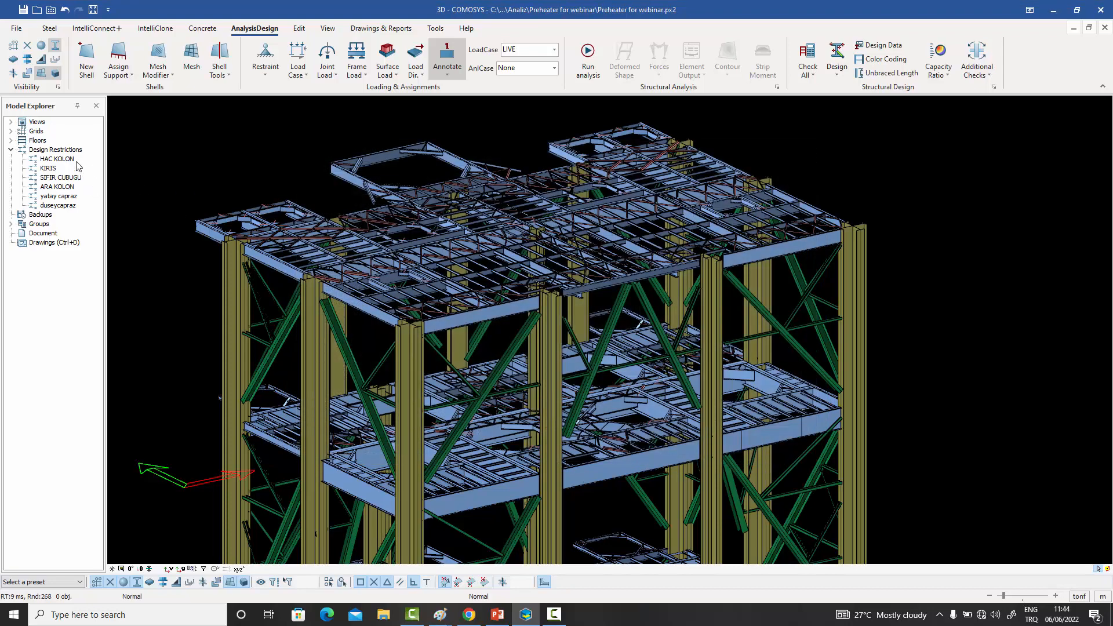
- Inspect the design restrictions available for the highest roof platform's edge beam without changing its assignment
double_click(386, 164)
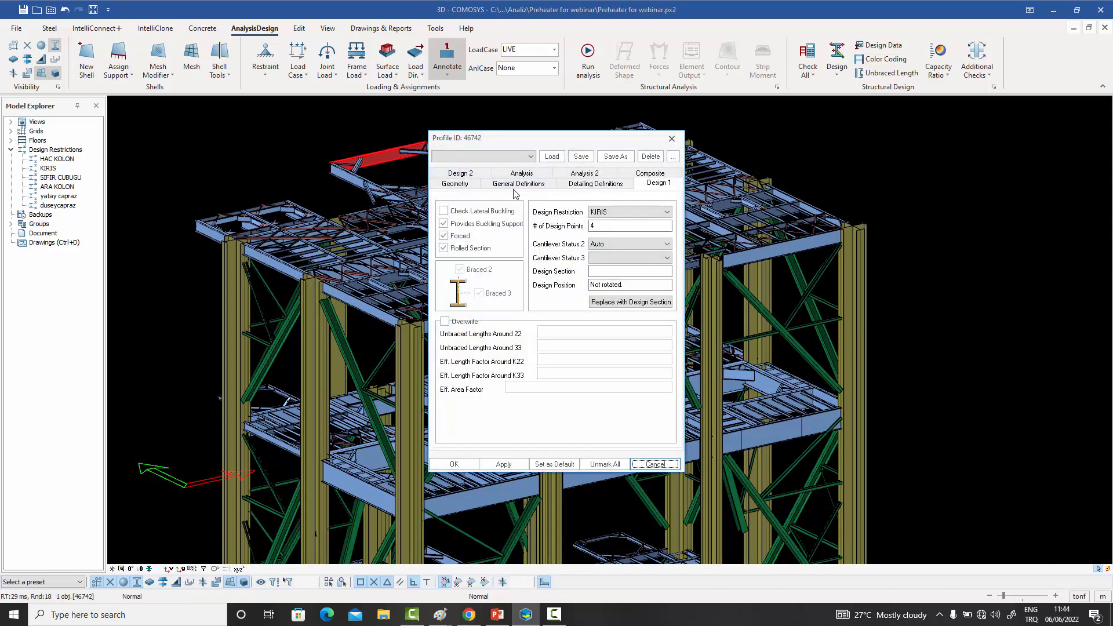
click(619, 213)
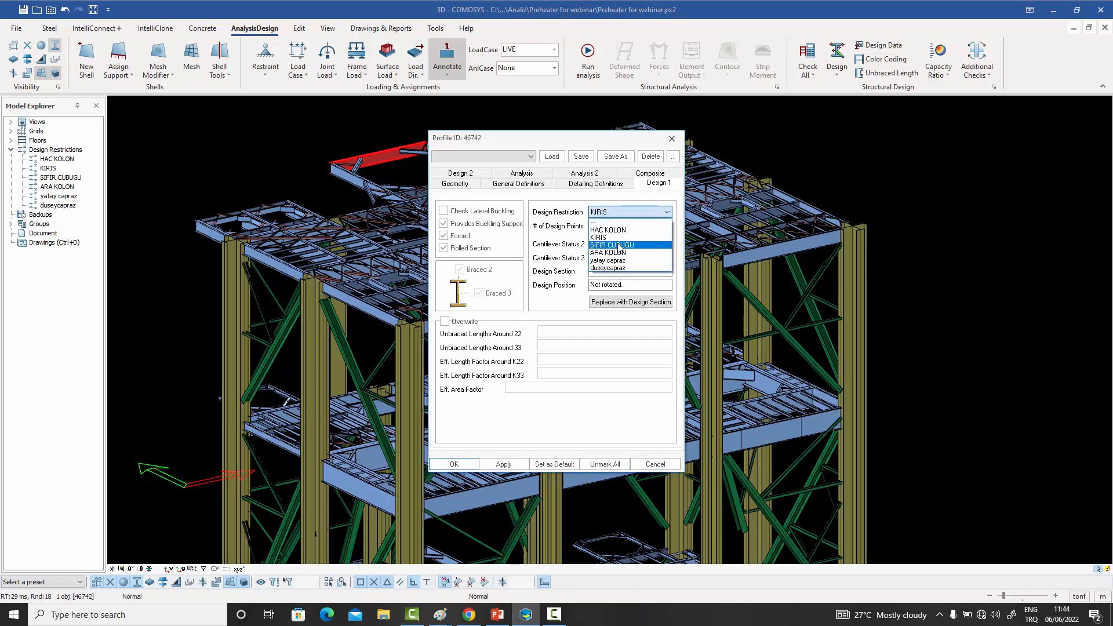
click(672, 140)
click(676, 140)
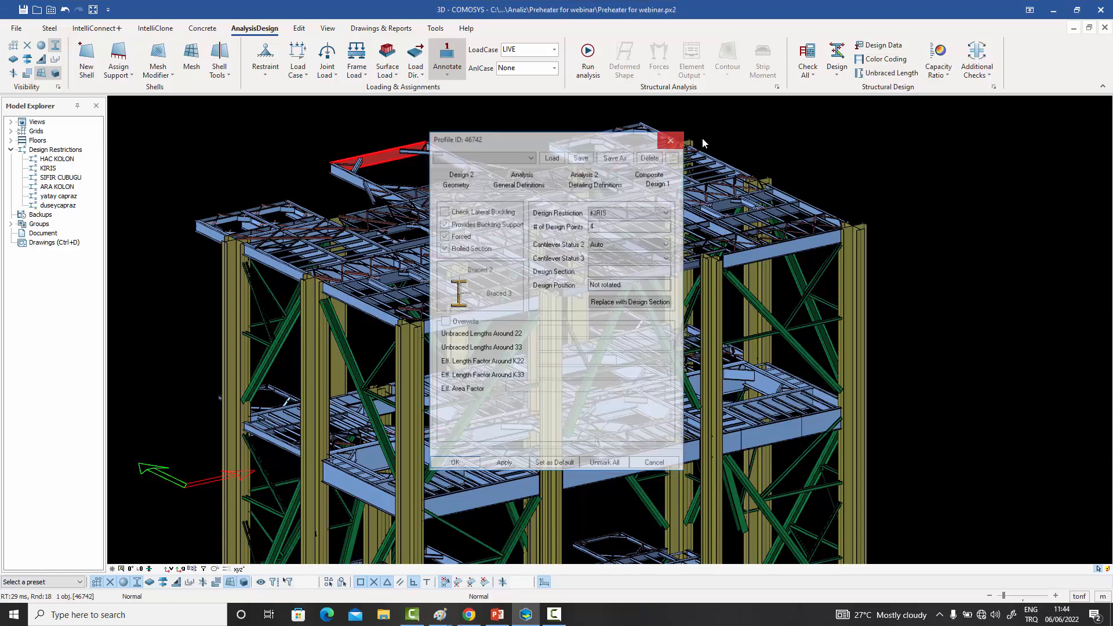
- Select groups of profiles on the upper floors and examine the Design Restriction field in their shared properties
scroll(744, 147, down, 3)
drag(765, 376, 596, 159)
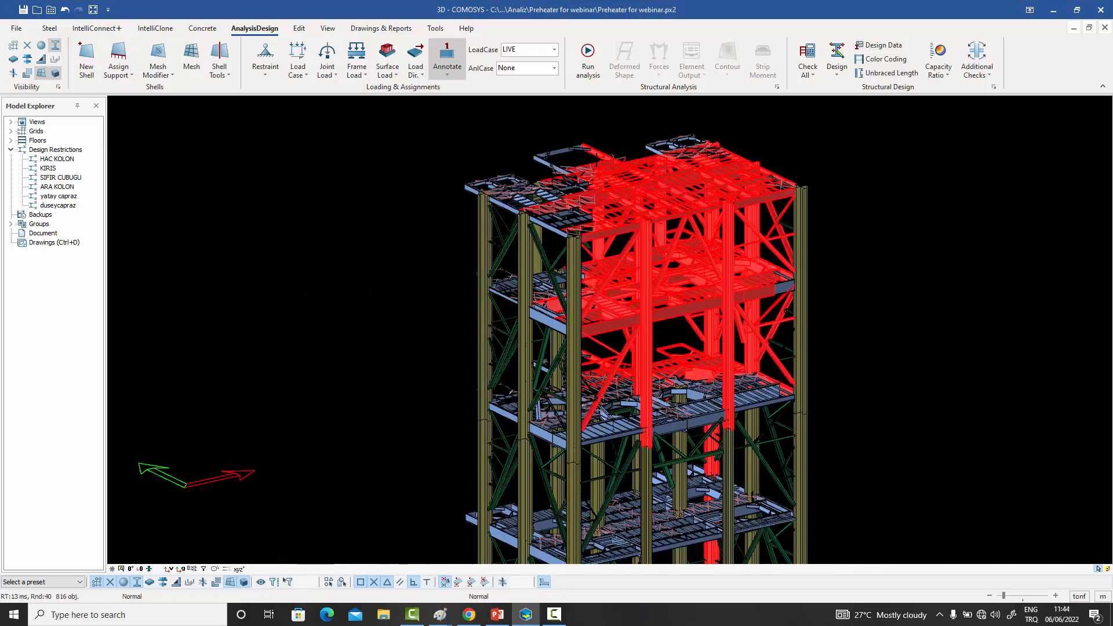
double_click(596, 159)
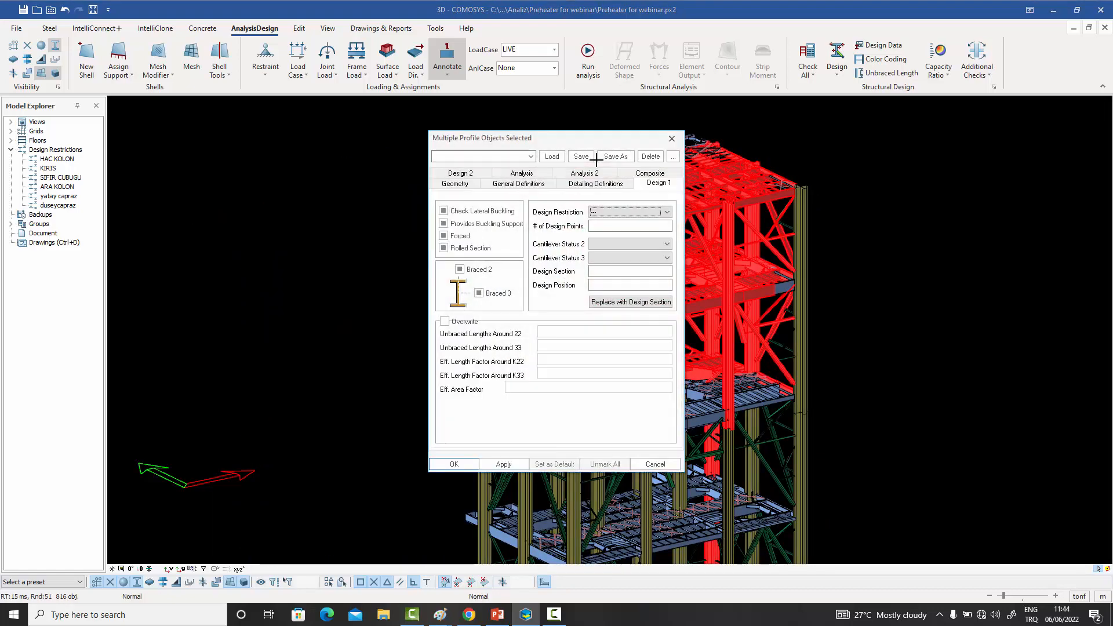
click(615, 213)
click(673, 139)
click(787, 131)
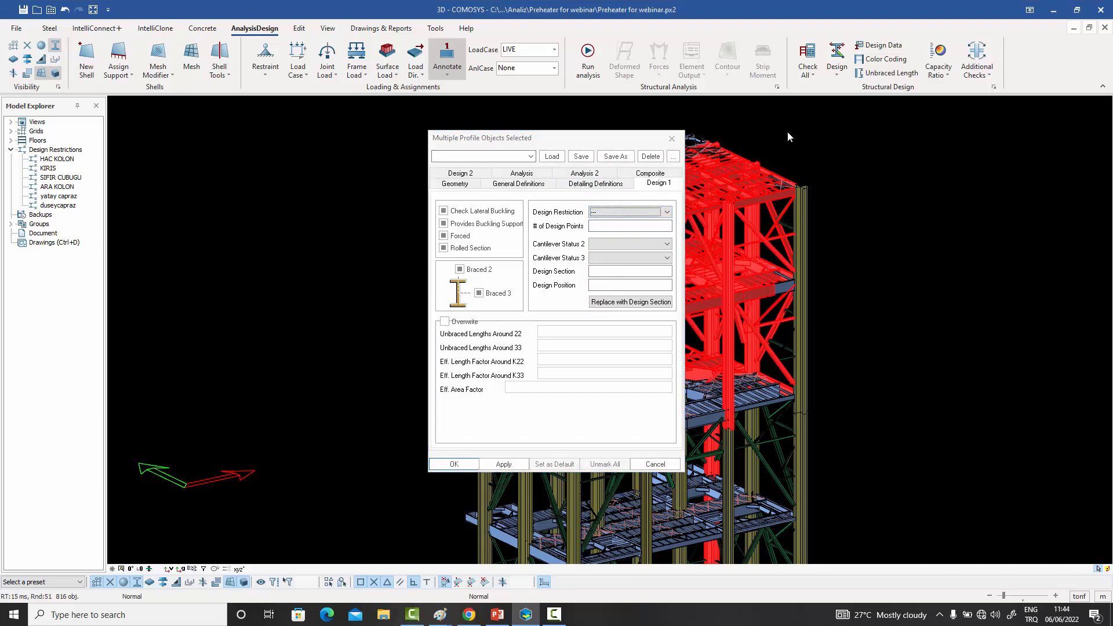
click(675, 141)
drag(784, 310, 560, 147)
key(alt+Return)
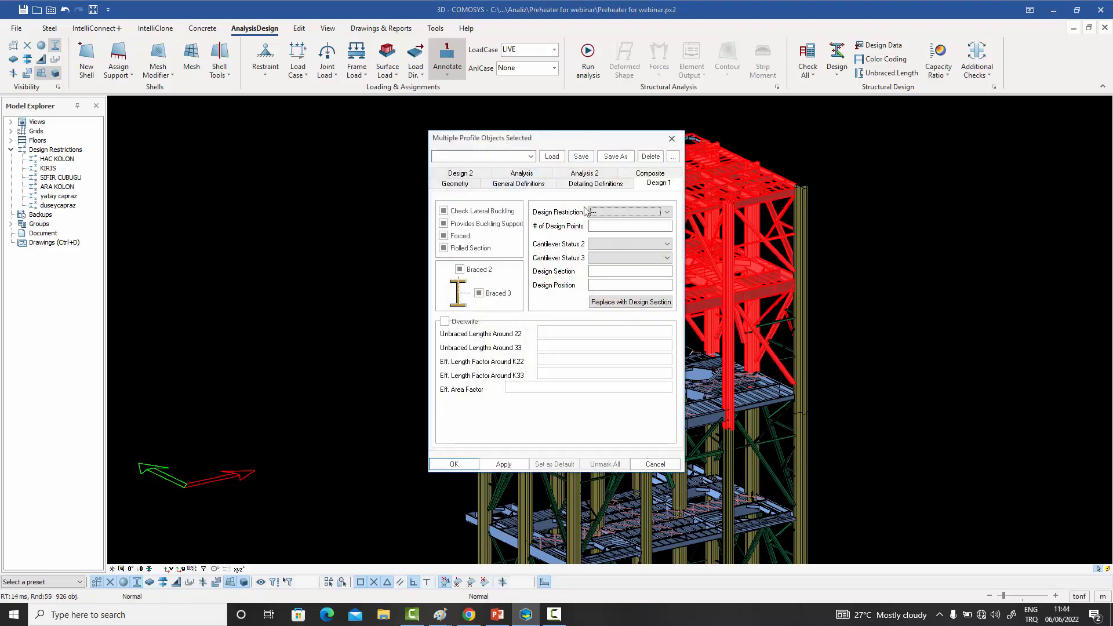
click(672, 141)
- Show the joints, select the upper floors and group the selected profiles by Beam Group instead of Section Name
click(41, 45)
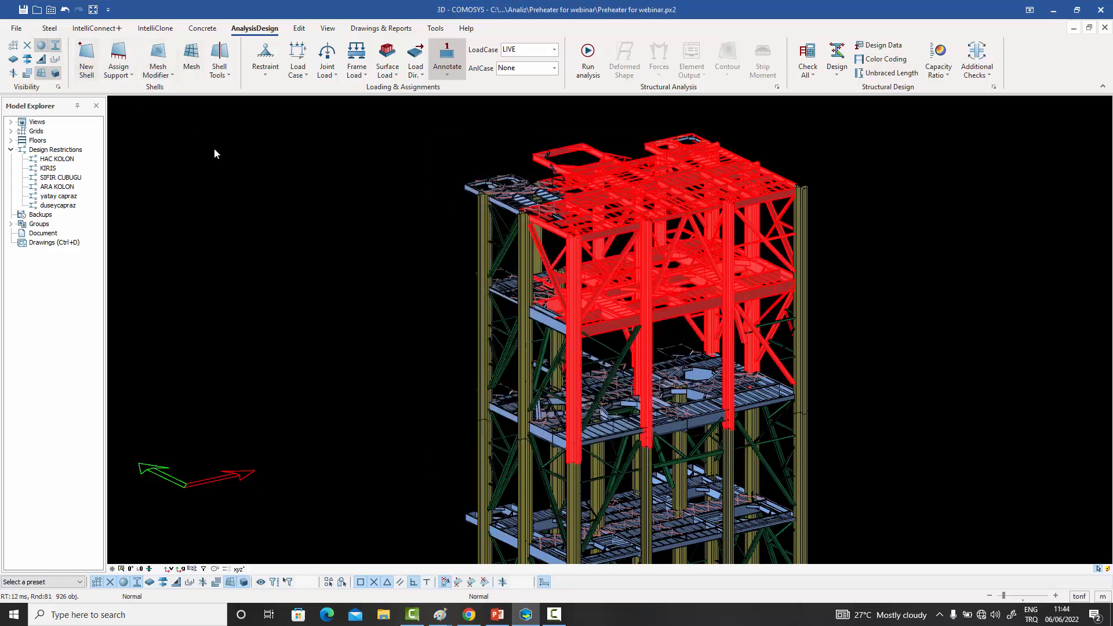
key(Escape)
drag(860, 359, 554, 143)
key(alt+Return)
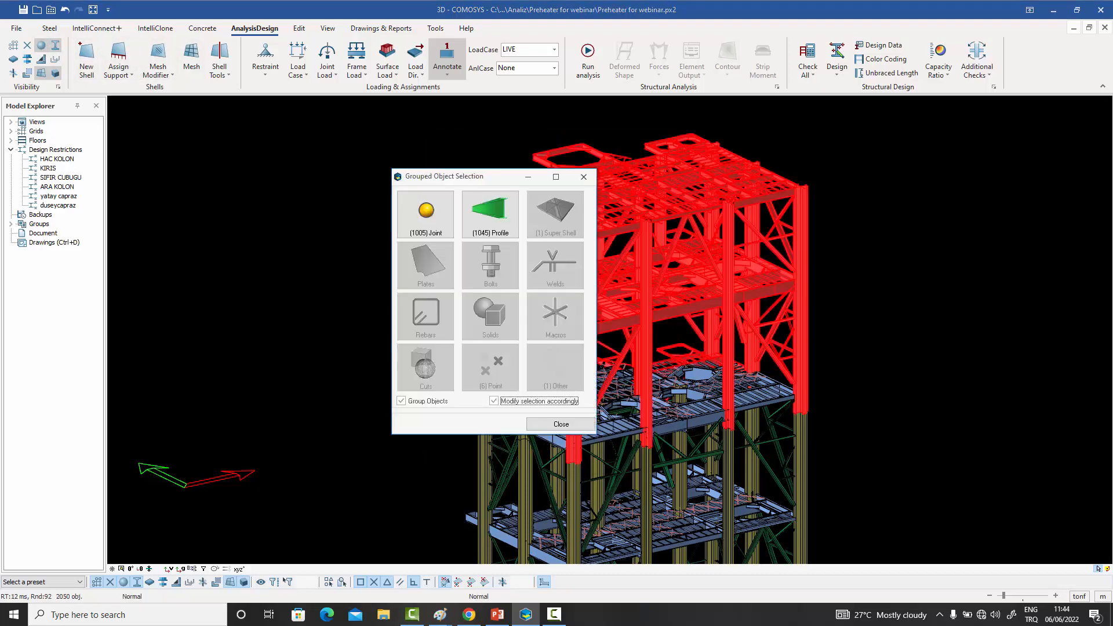
click(491, 211)
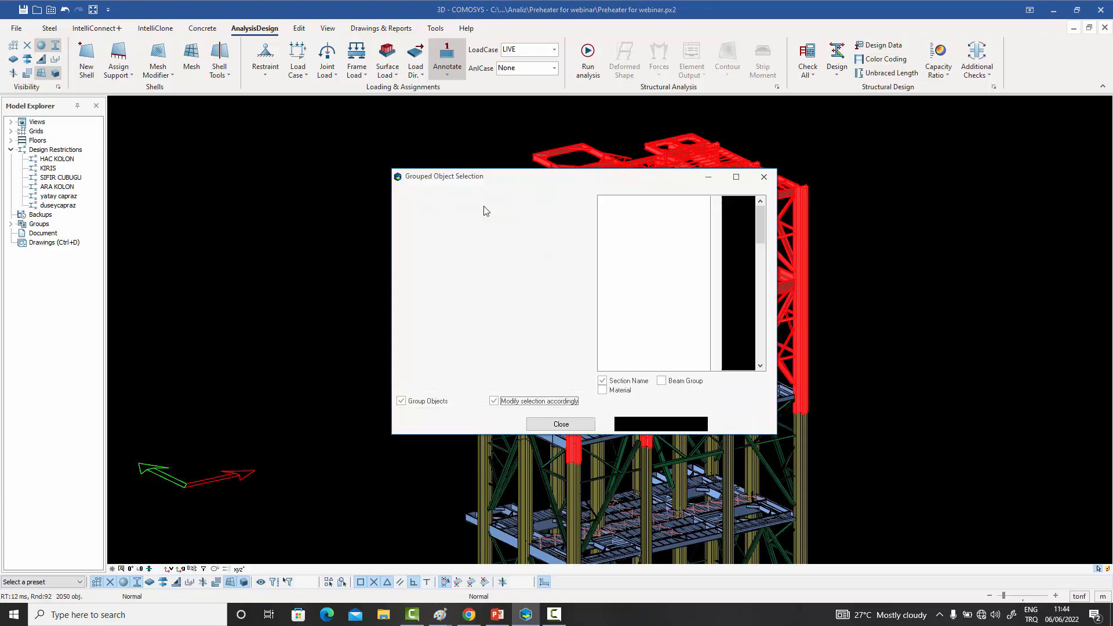
click(661, 380)
click(627, 381)
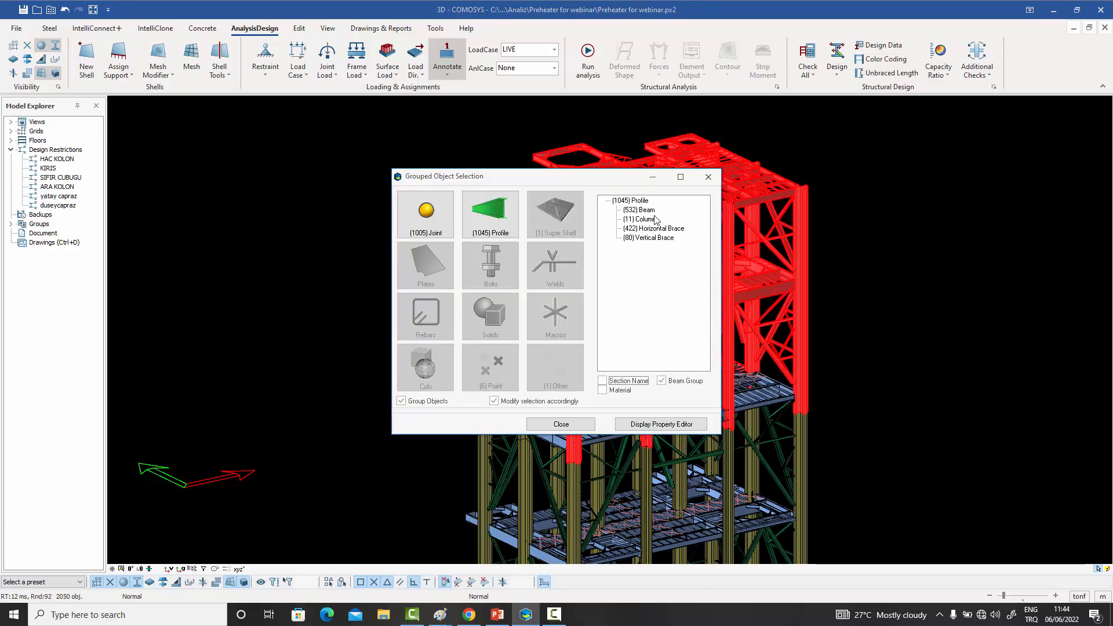
- Open the shared properties of the Beam group and review its design restriction choices without assigning one
double_click(647, 210)
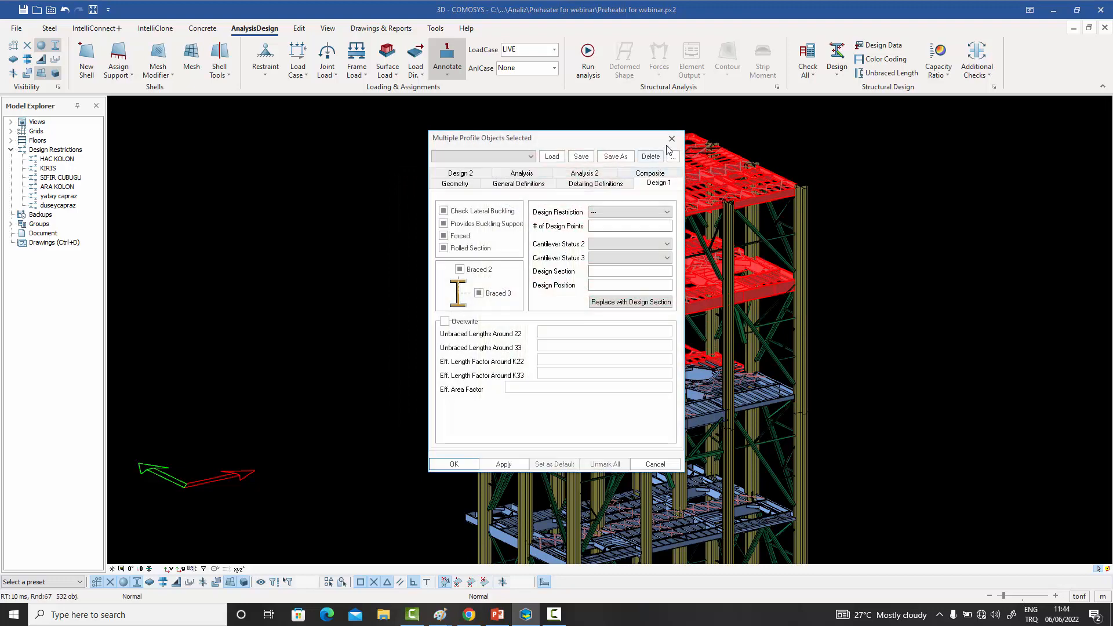
click(666, 212)
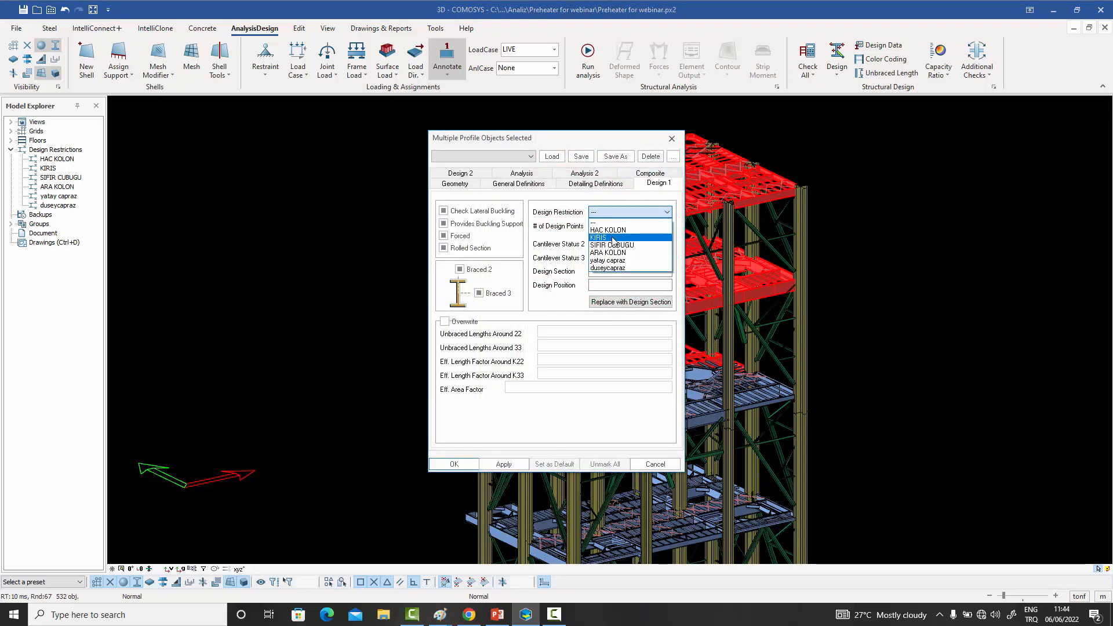
click(672, 140)
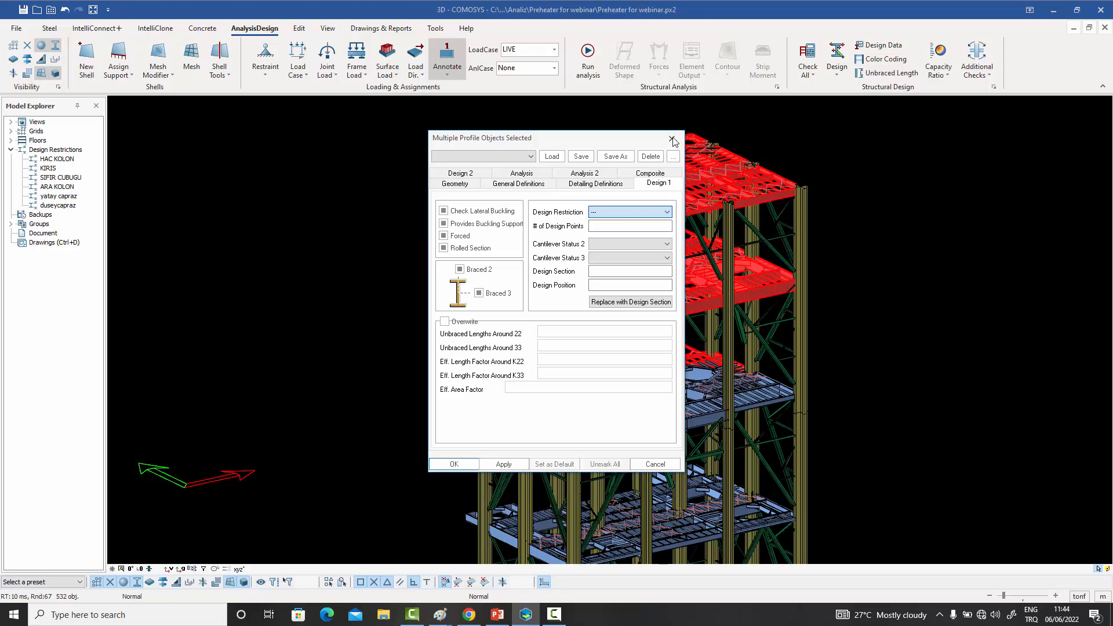
click(672, 139)
click(782, 141)
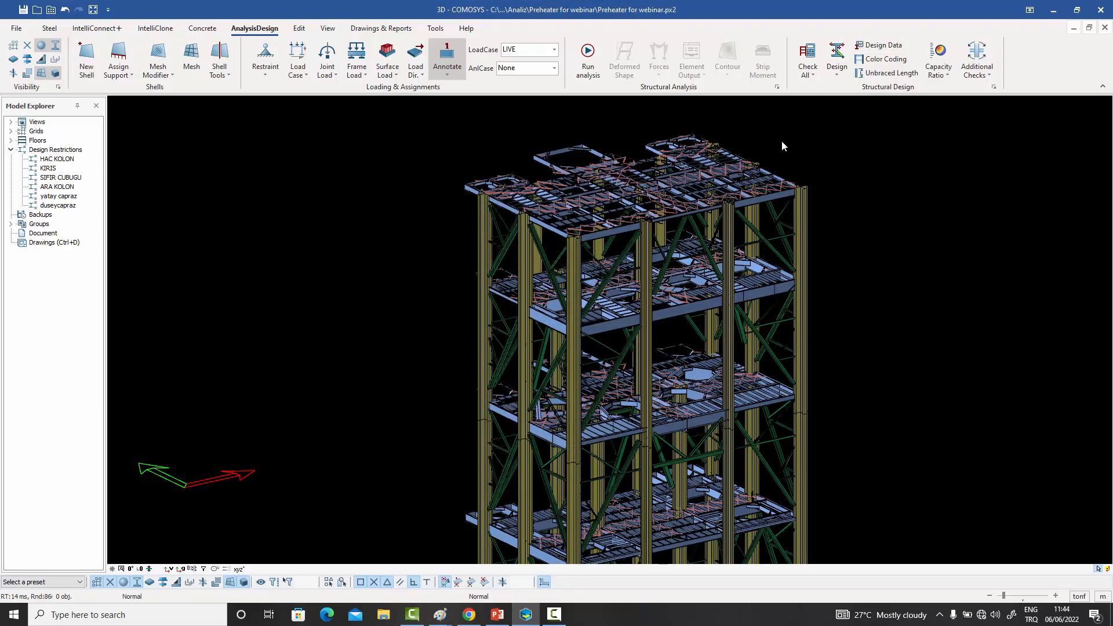
middle_drag(781, 140, 755, 156)
scroll(753, 158, up, 2)
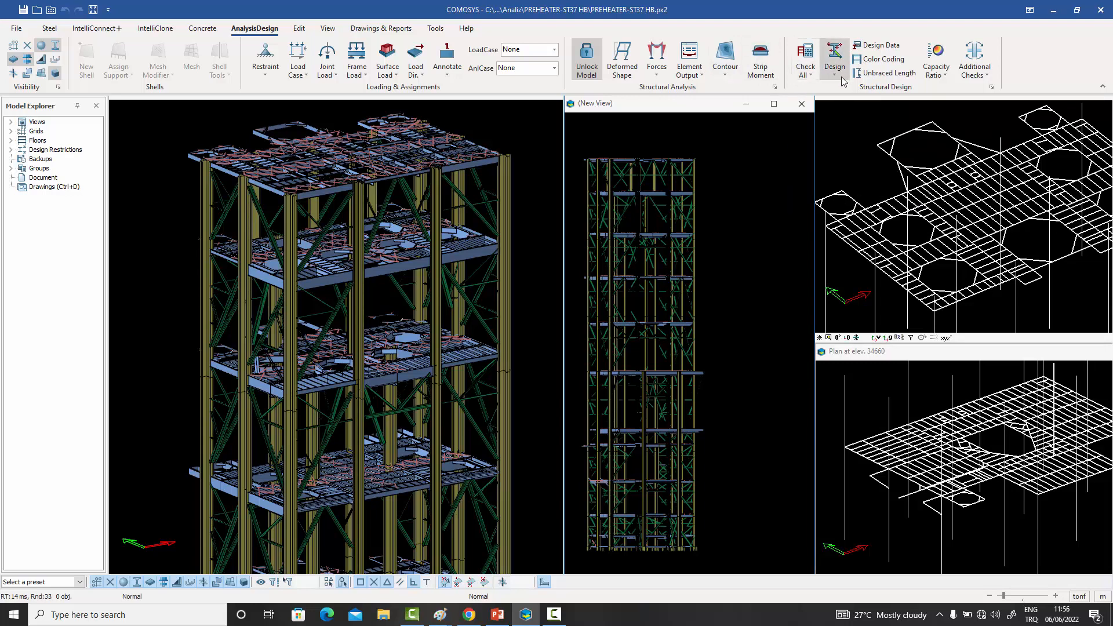
click(814, 75)
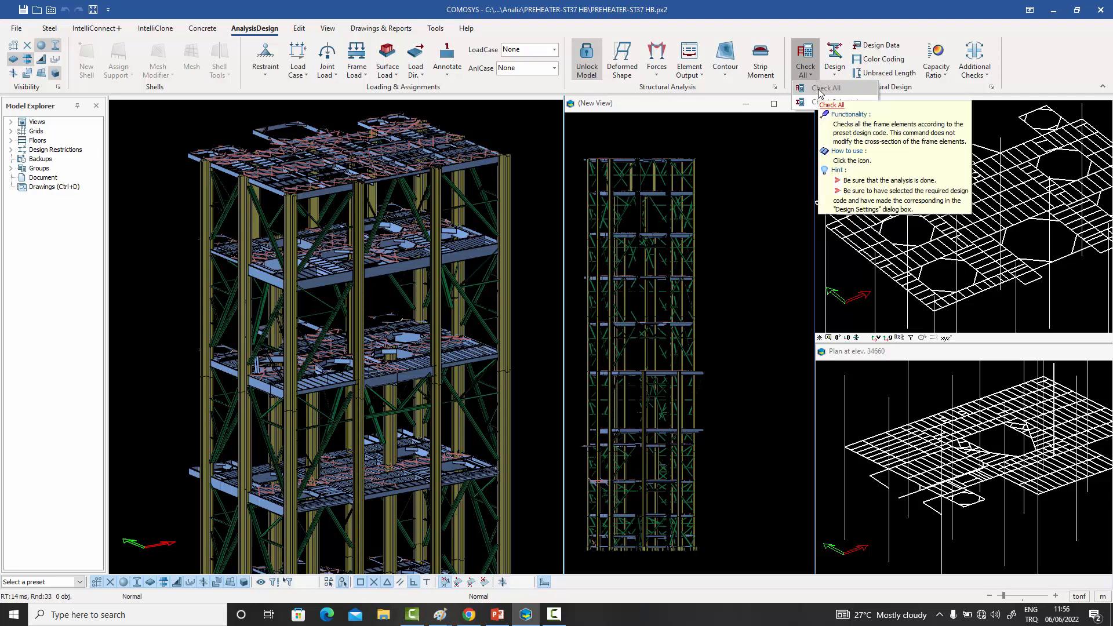
drag(520, 248, 385, 127)
drag(520, 127, 521, 126)
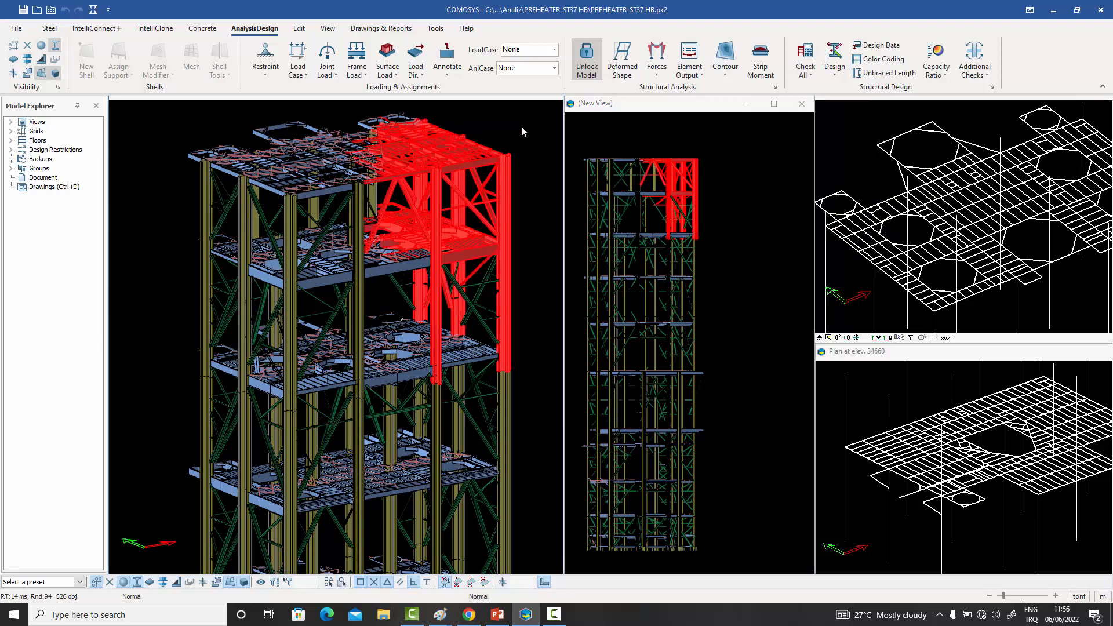
click(838, 80)
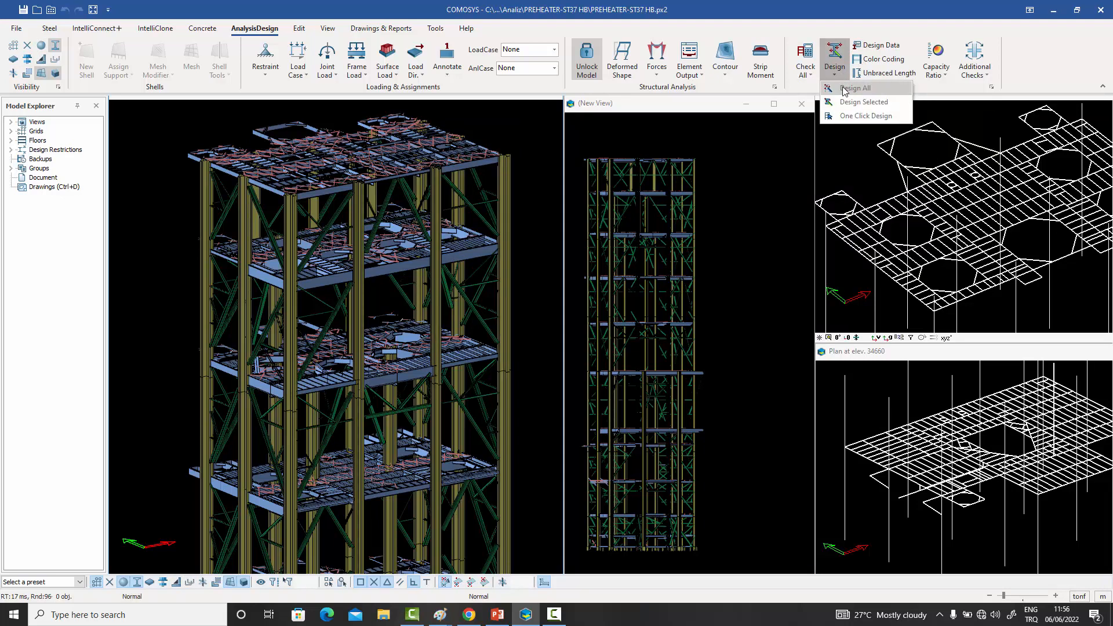
click(525, 132)
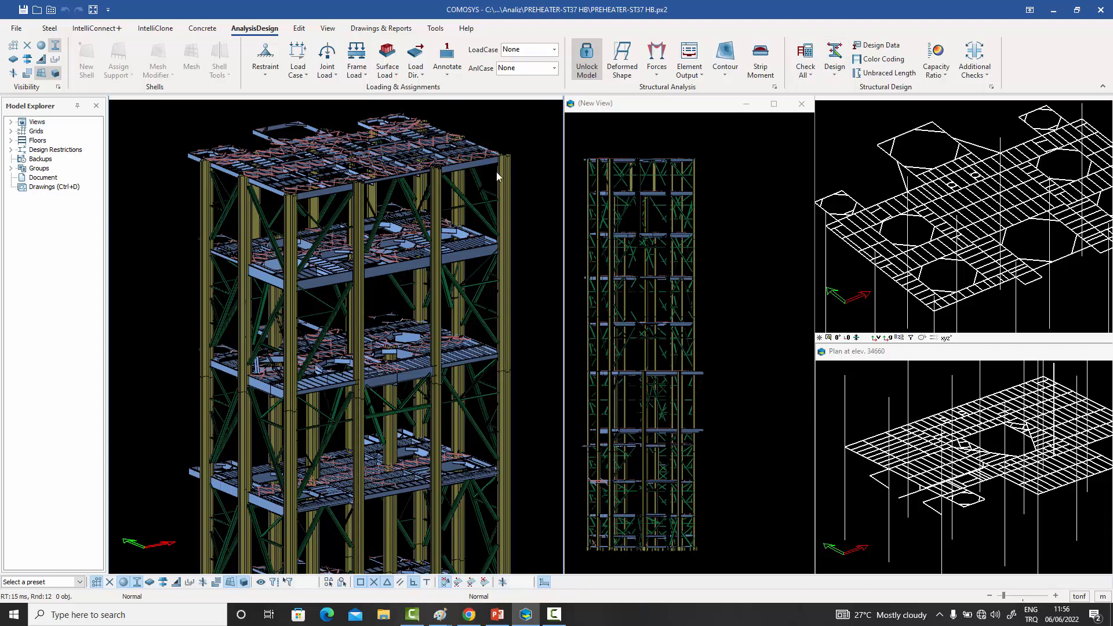
- Examine the design section and geometry profile of the outer edge beam one floor below the roof
scroll(469, 265, up, 5)
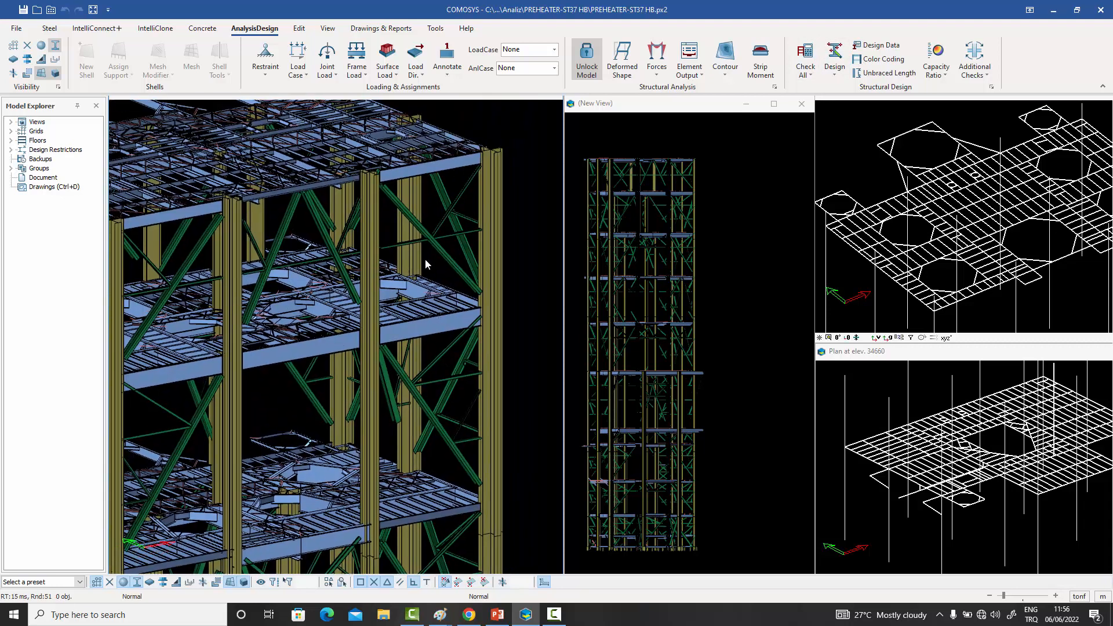
double_click(437, 327)
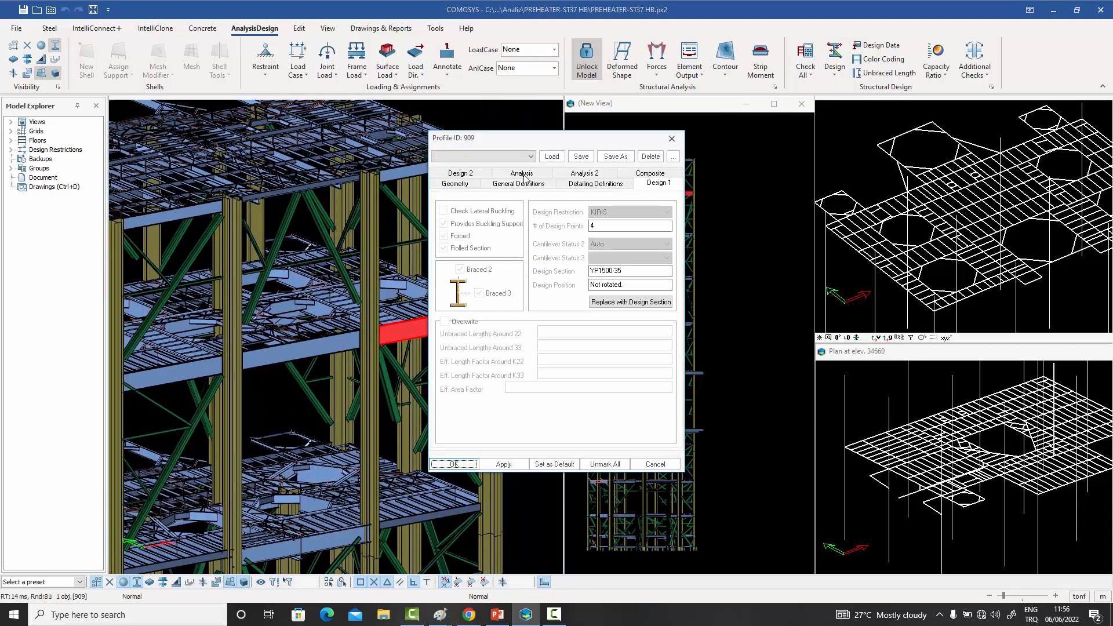
click(454, 183)
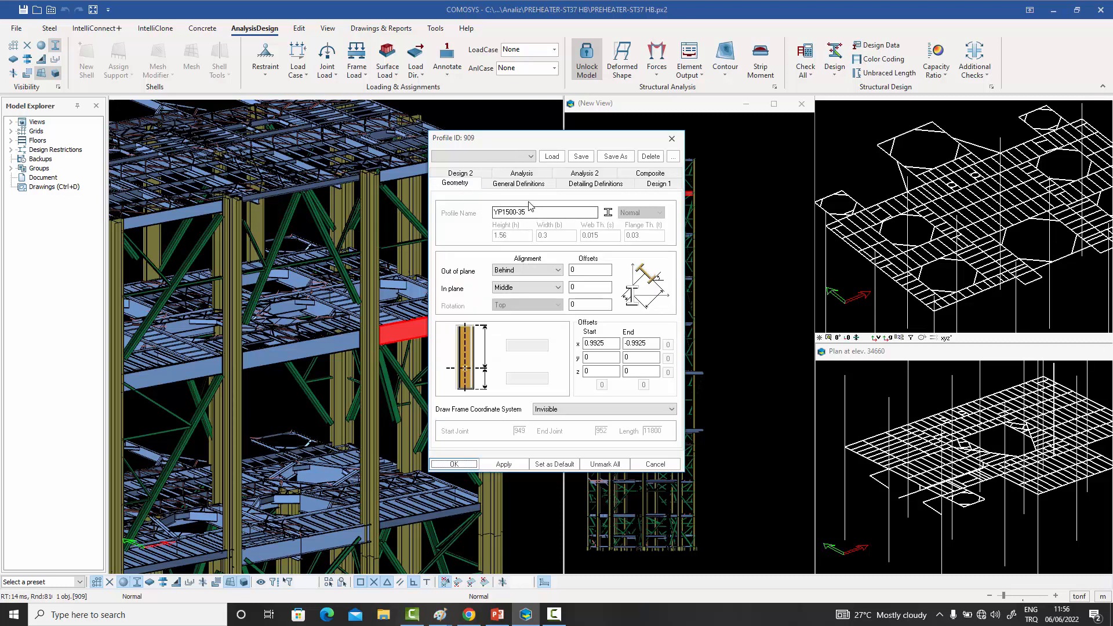
click(670, 140)
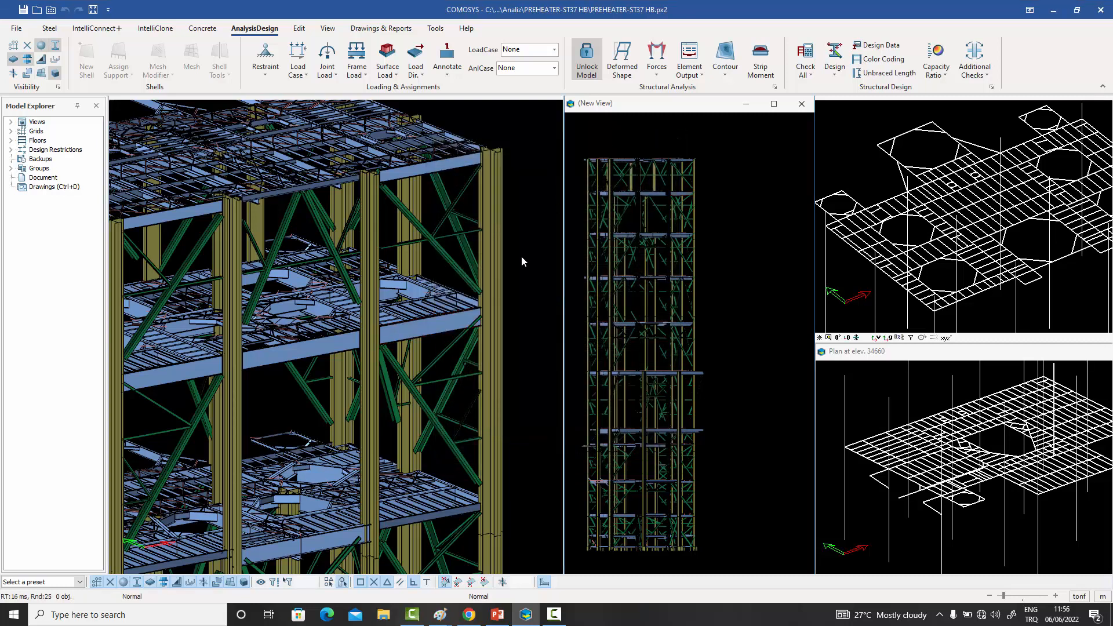
- Look up the design data of the outer edge beam one floor below the roof
click(435, 323)
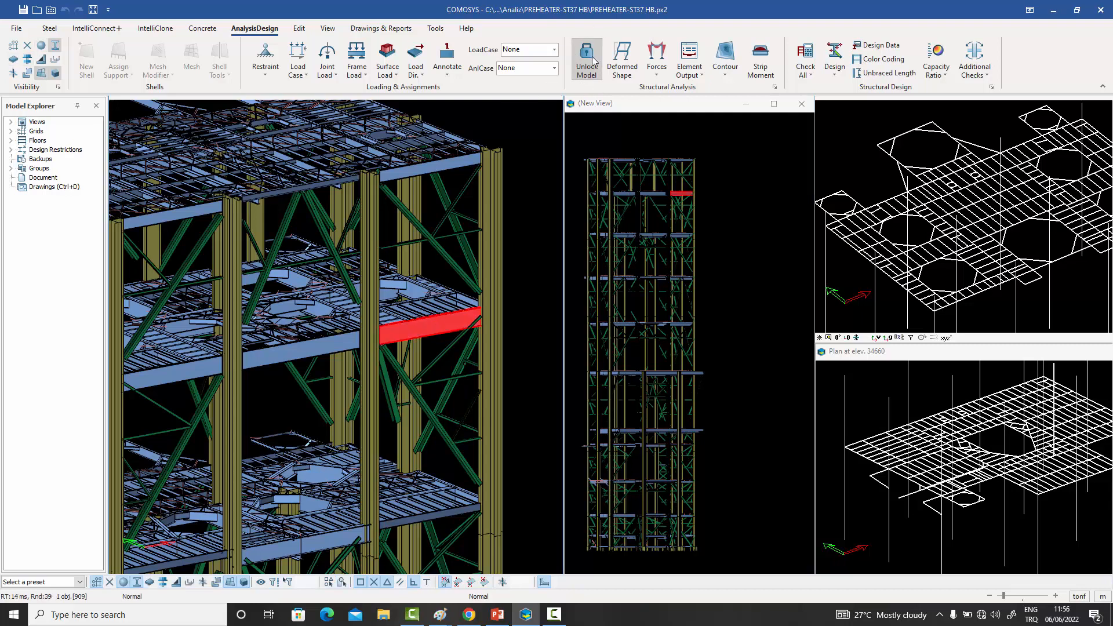
click(881, 47)
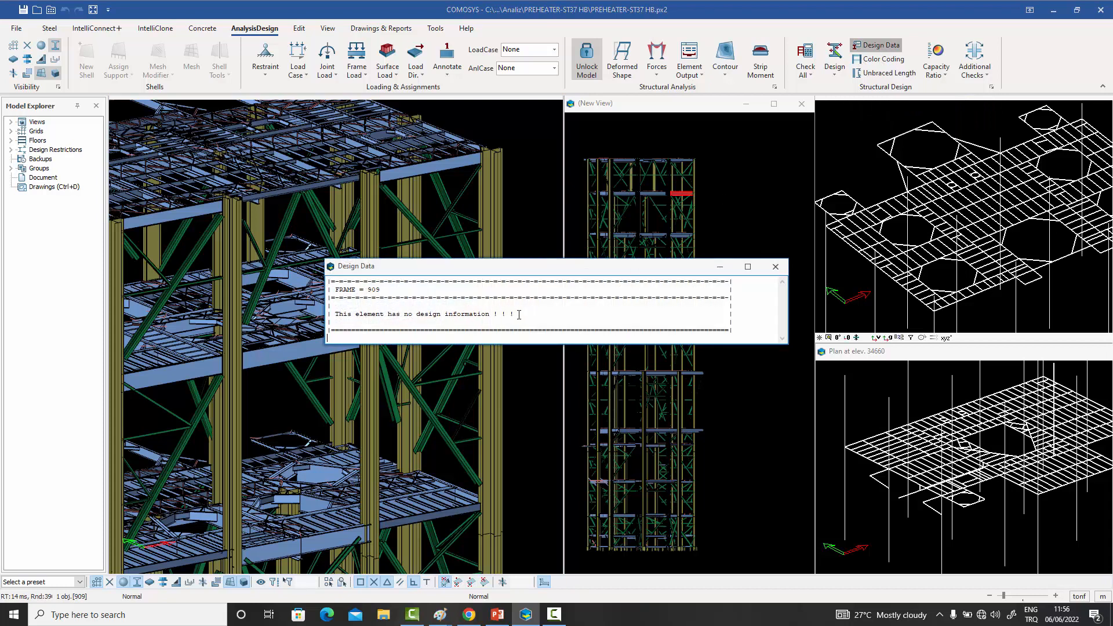
click(776, 267)
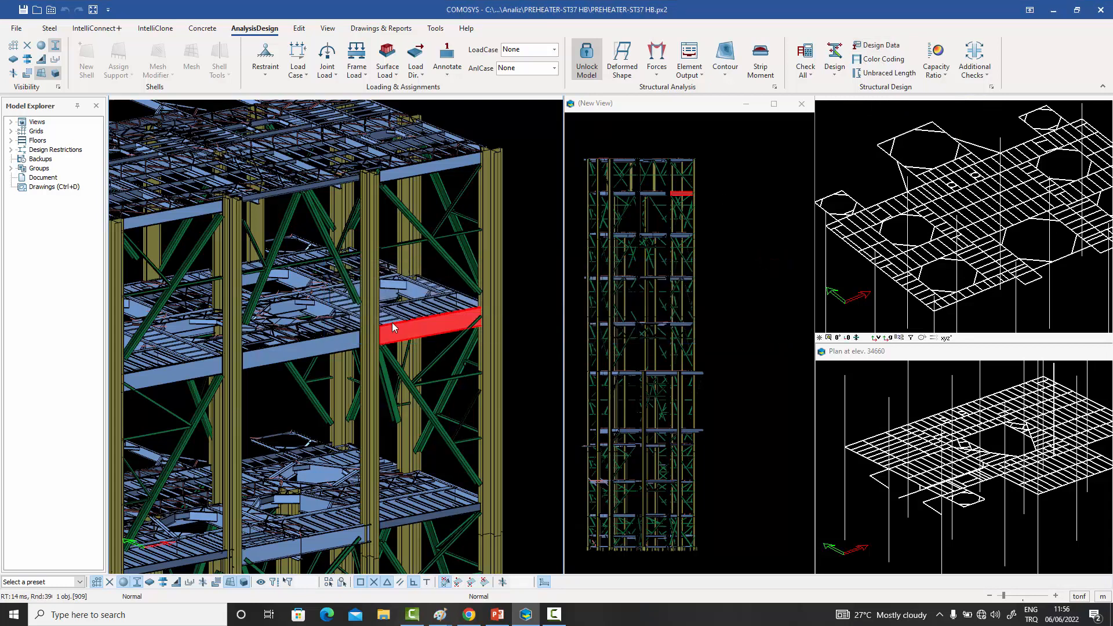
- Run the design check on the selected edge beam only
click(805, 71)
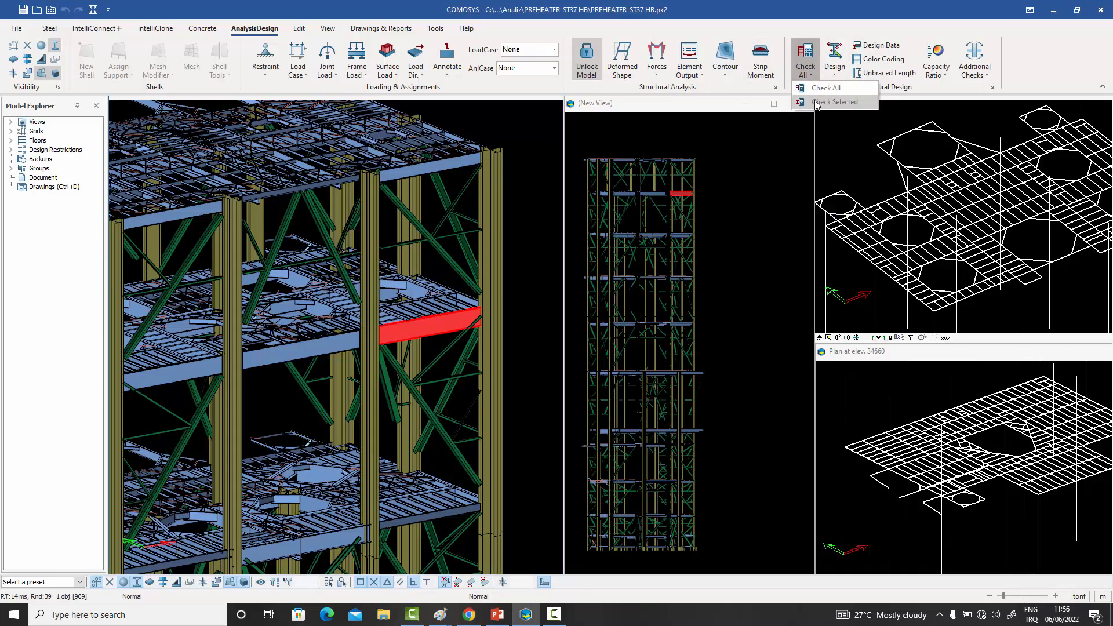
click(809, 105)
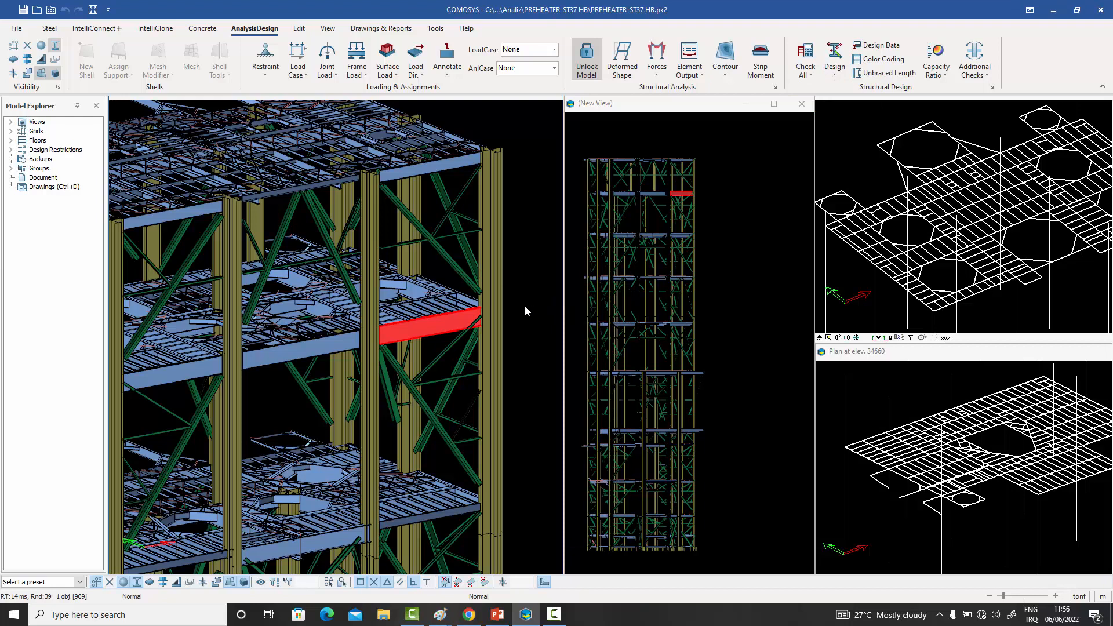
scroll(426, 329, up, 2)
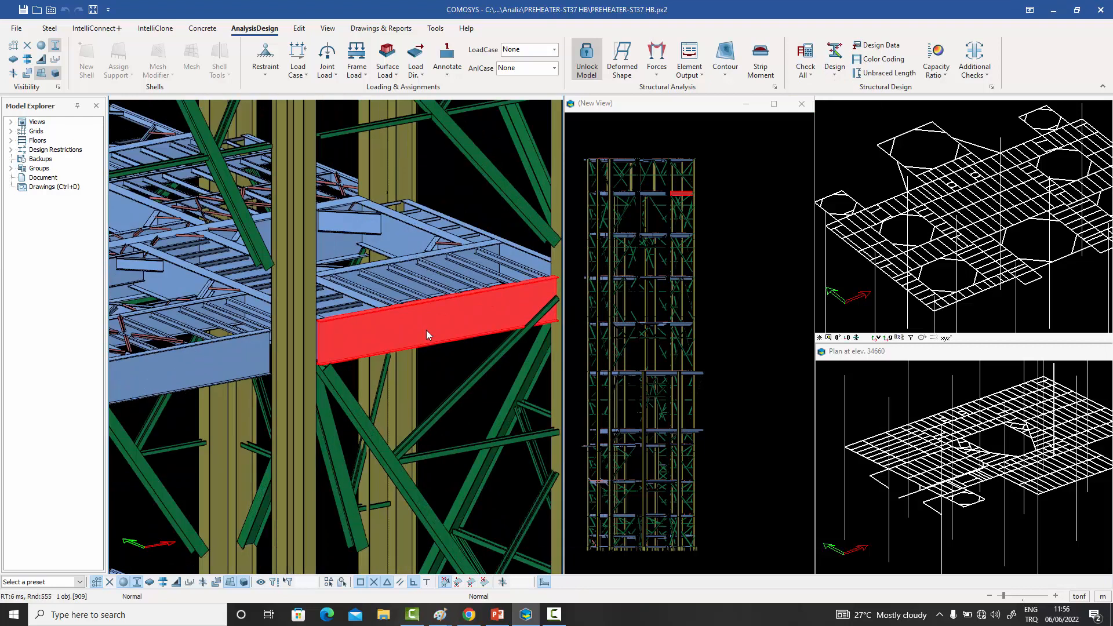
middle_drag(425, 329, 387, 304)
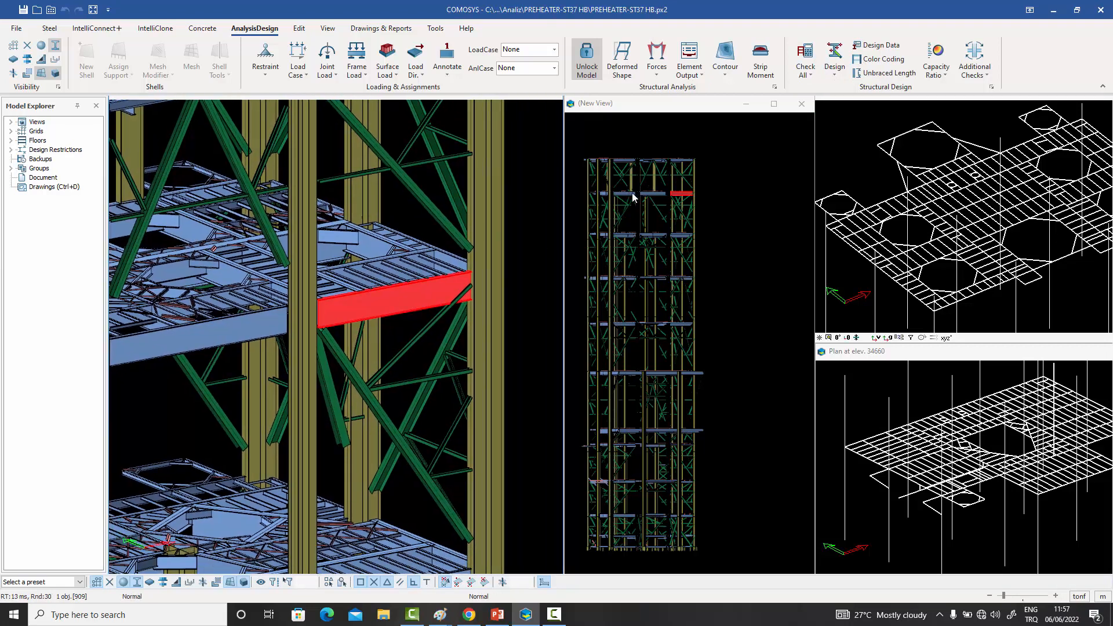
- Display the checked beam's design data beside the model and examine the axial and bending components of the moment interaction check
click(874, 48)
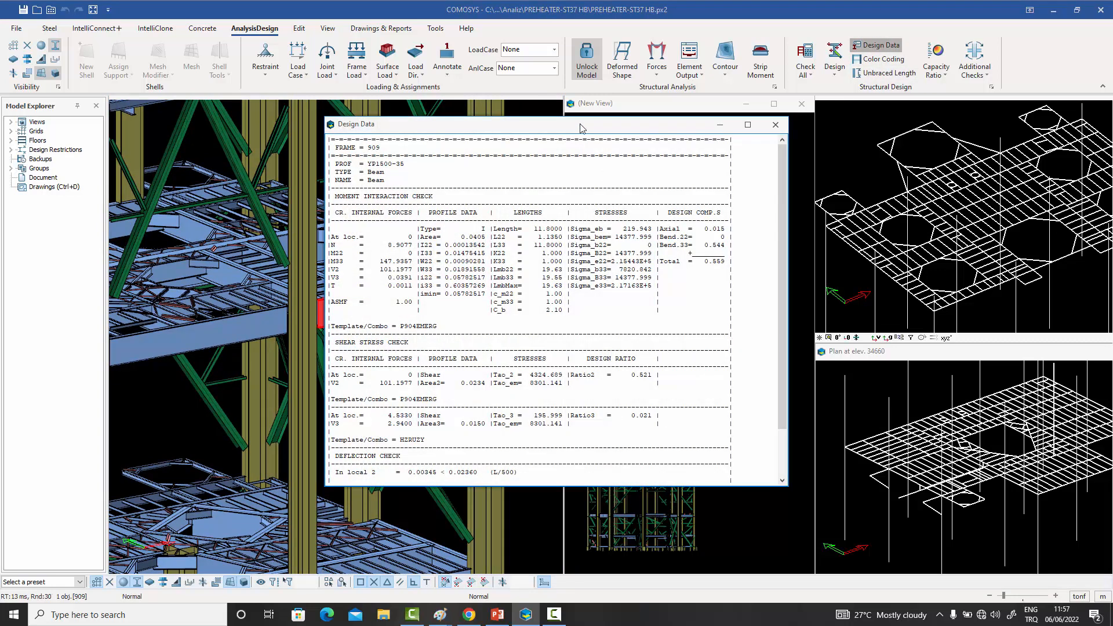
drag(571, 128, 714, 79)
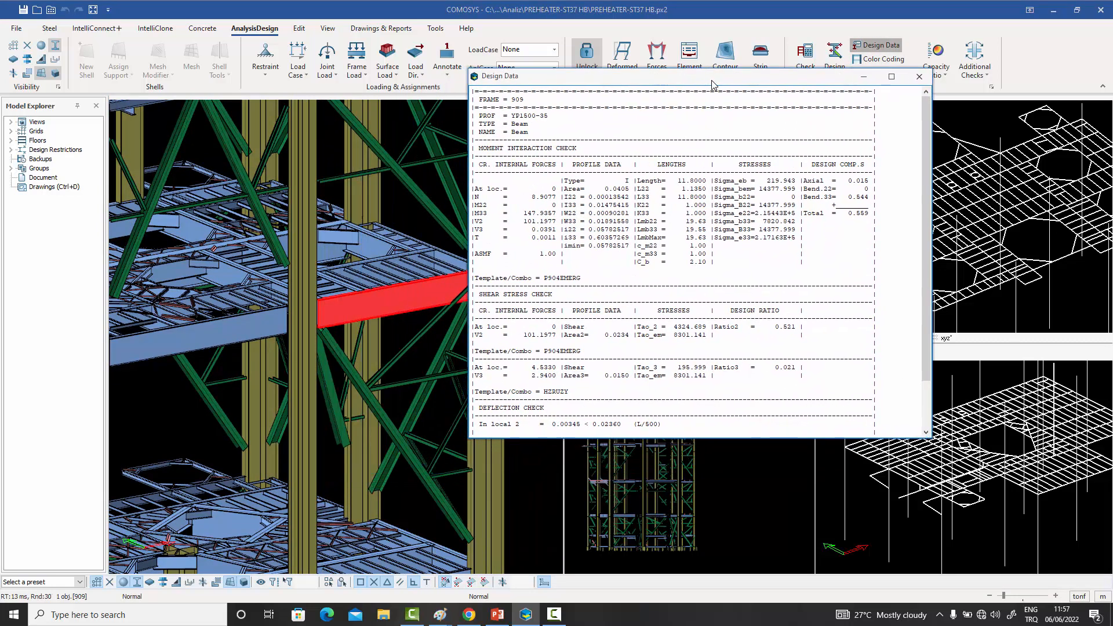
drag(849, 213, 871, 213)
click(876, 218)
drag(805, 180, 875, 190)
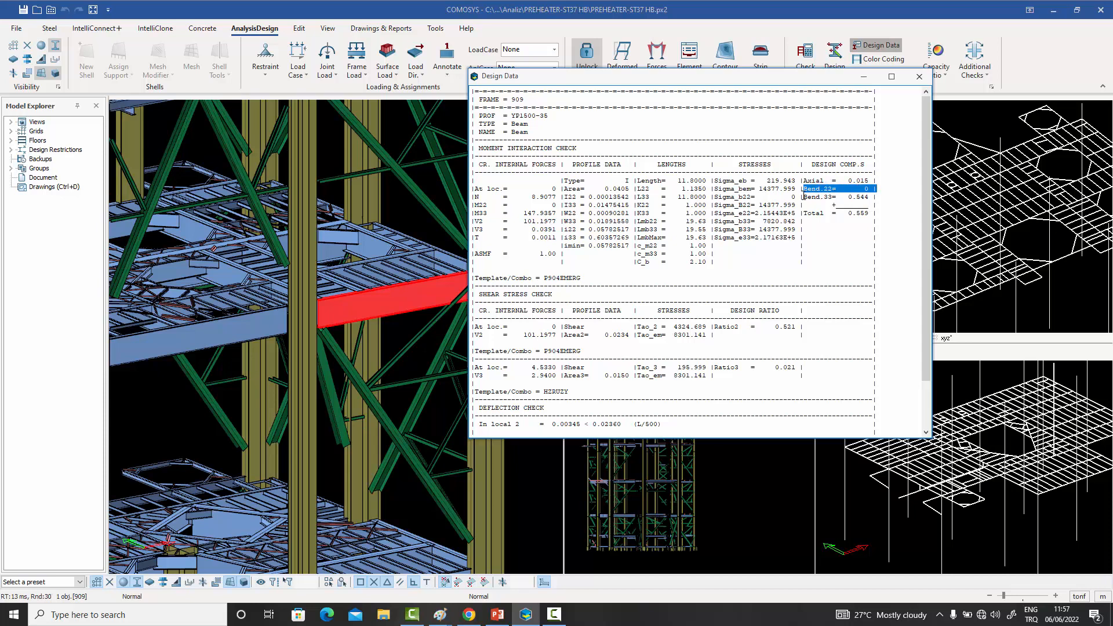
- Examine the Bend.33 component and critical location in the edge beam's moment interaction check, and close its design data
drag(804, 196, 866, 207)
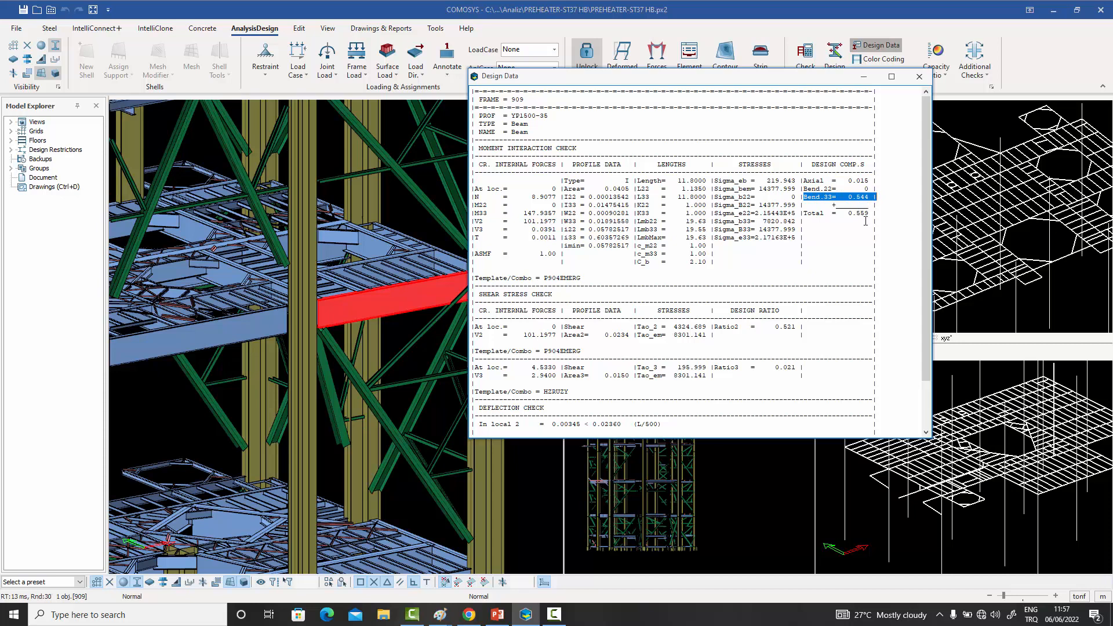
click(849, 229)
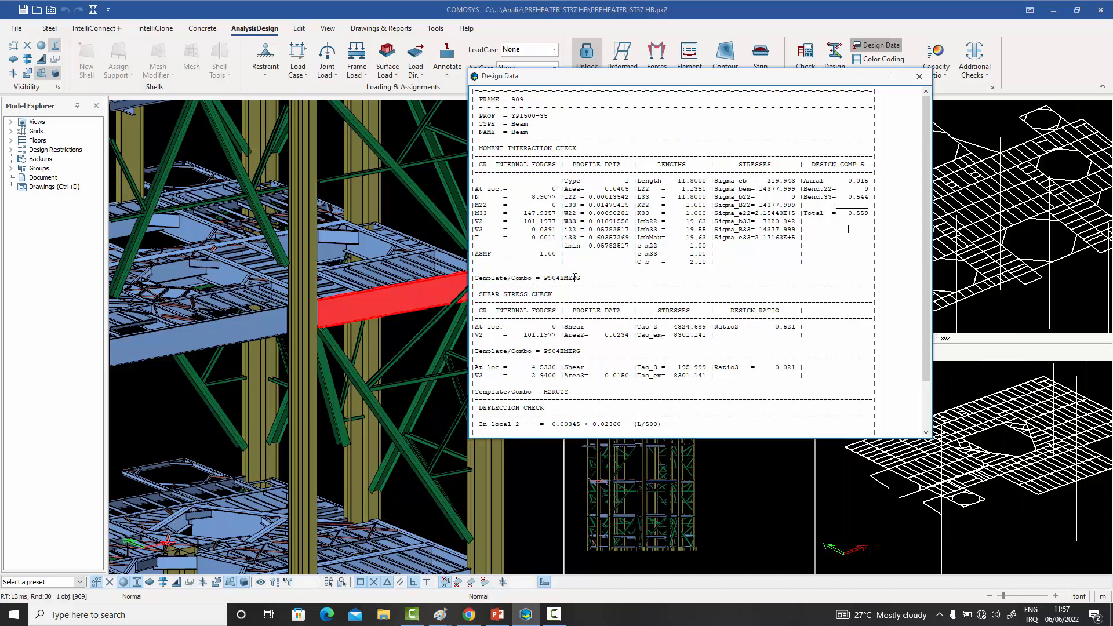
double_click(554, 188)
click(918, 76)
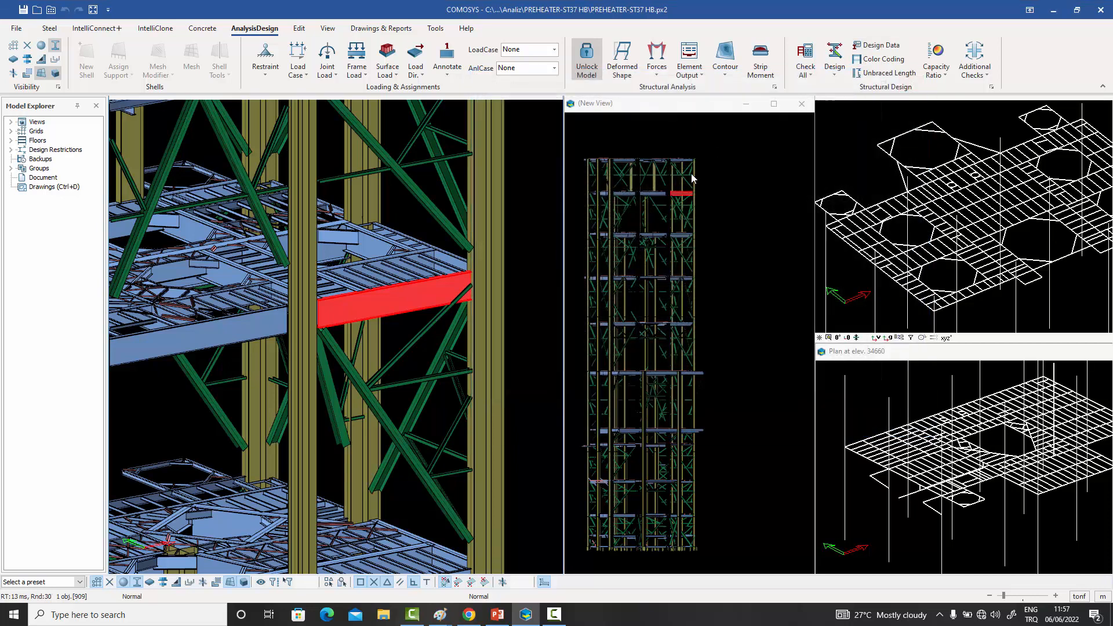
click(545, 158)
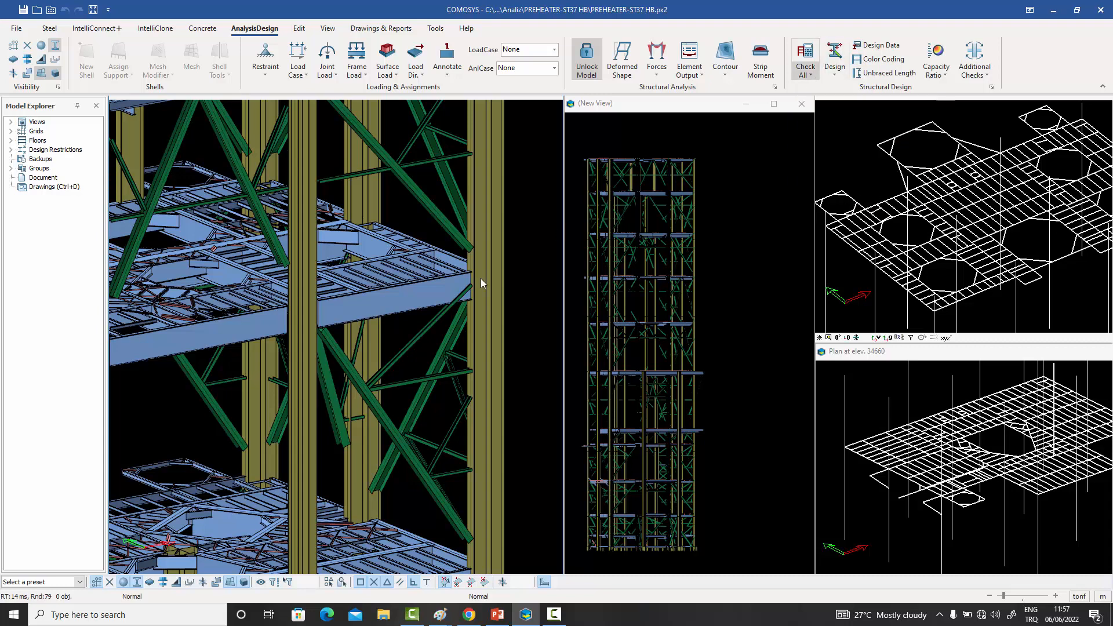
click(835, 78)
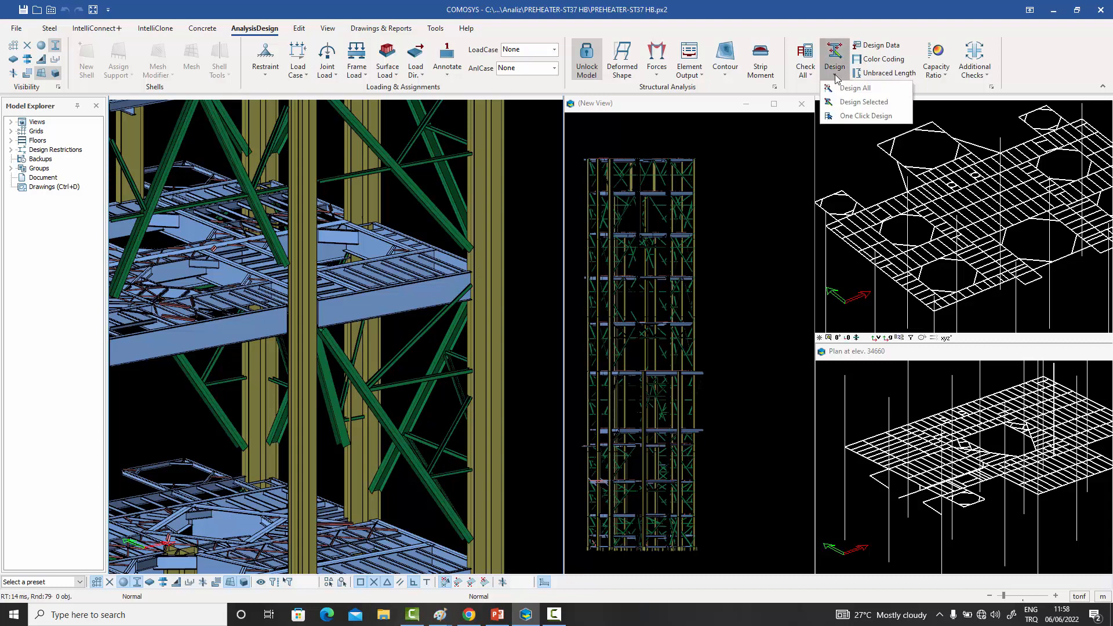
click(404, 295)
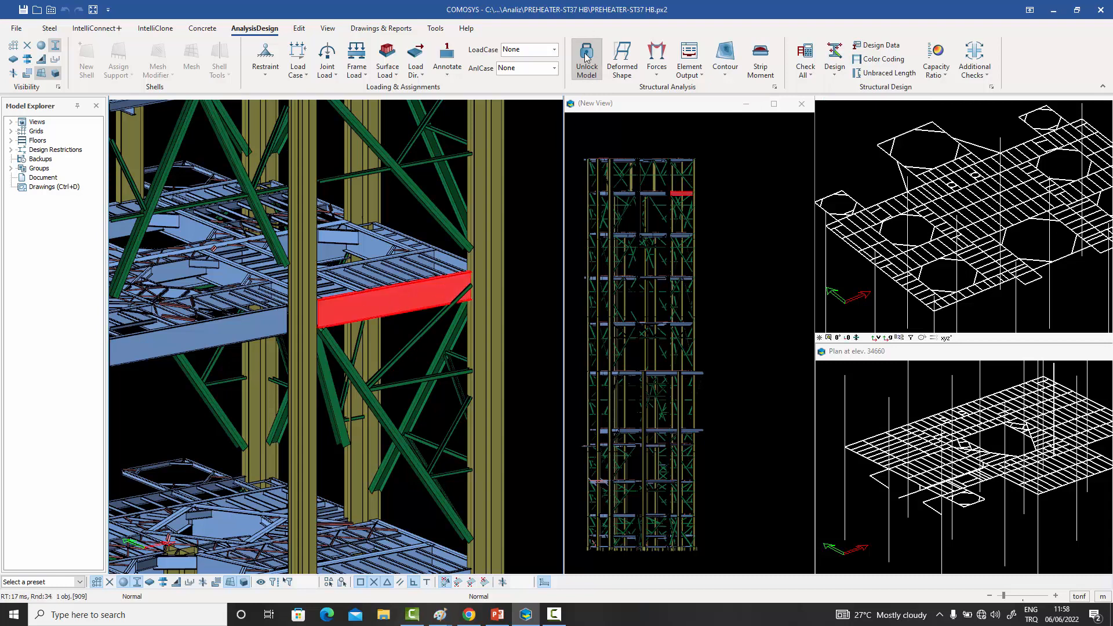
click(521, 149)
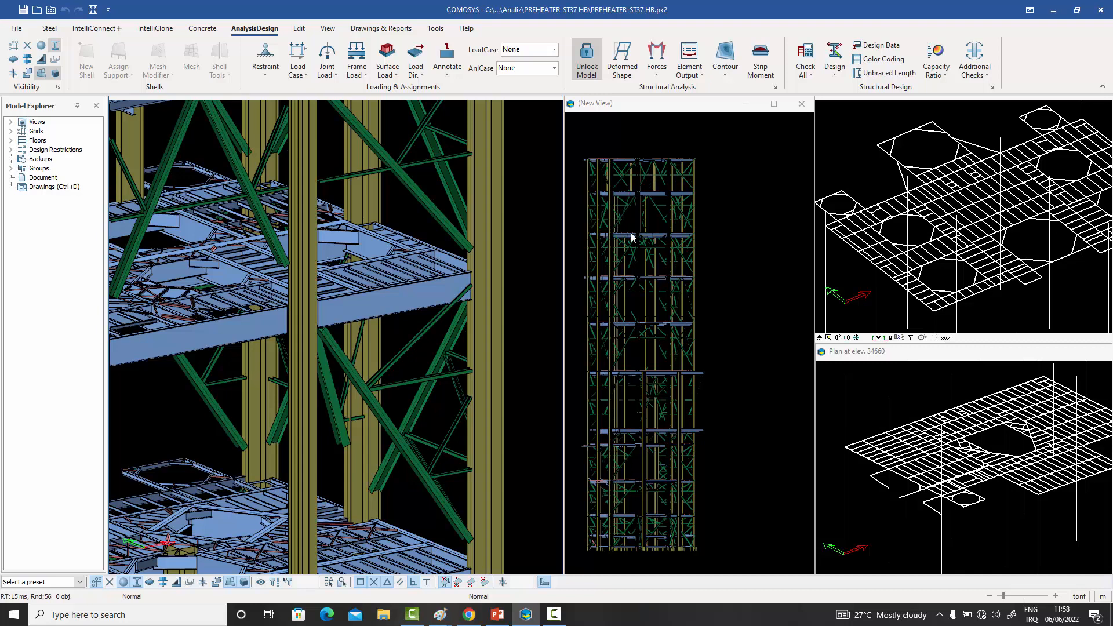
- List the model's design restrictions and look up the one assigned to the outer edge beam in its design properties
click(12, 149)
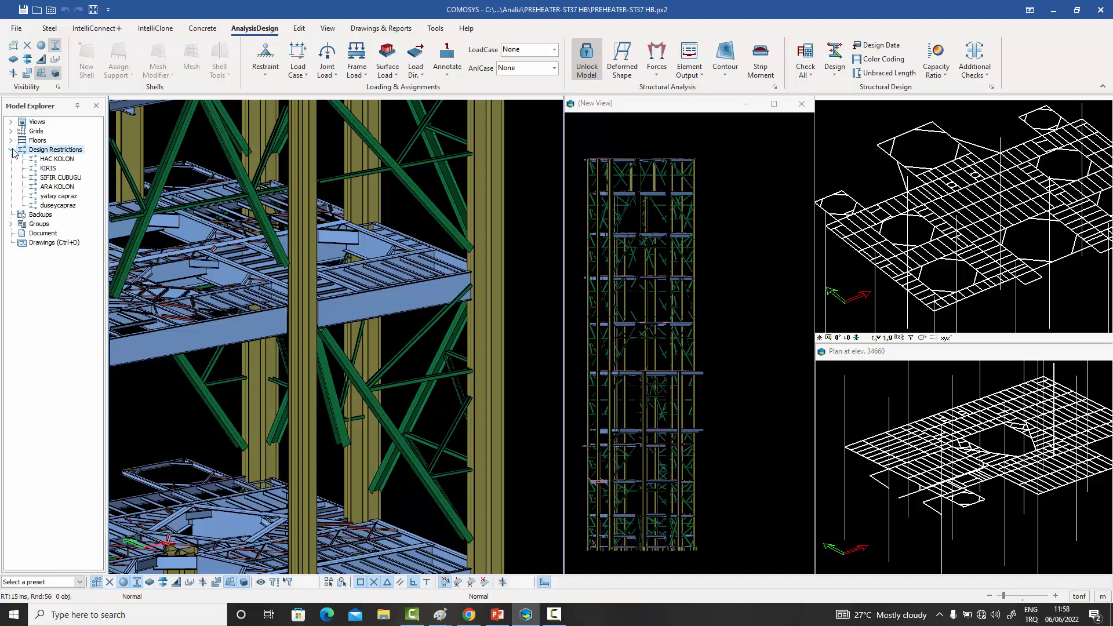
double_click(415, 293)
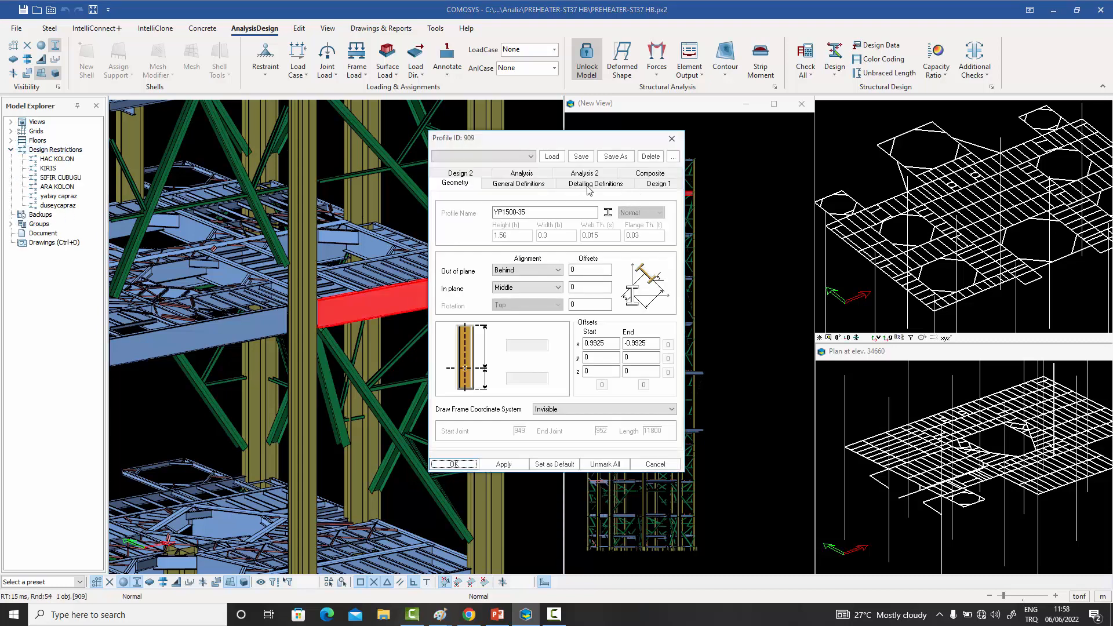
click(654, 183)
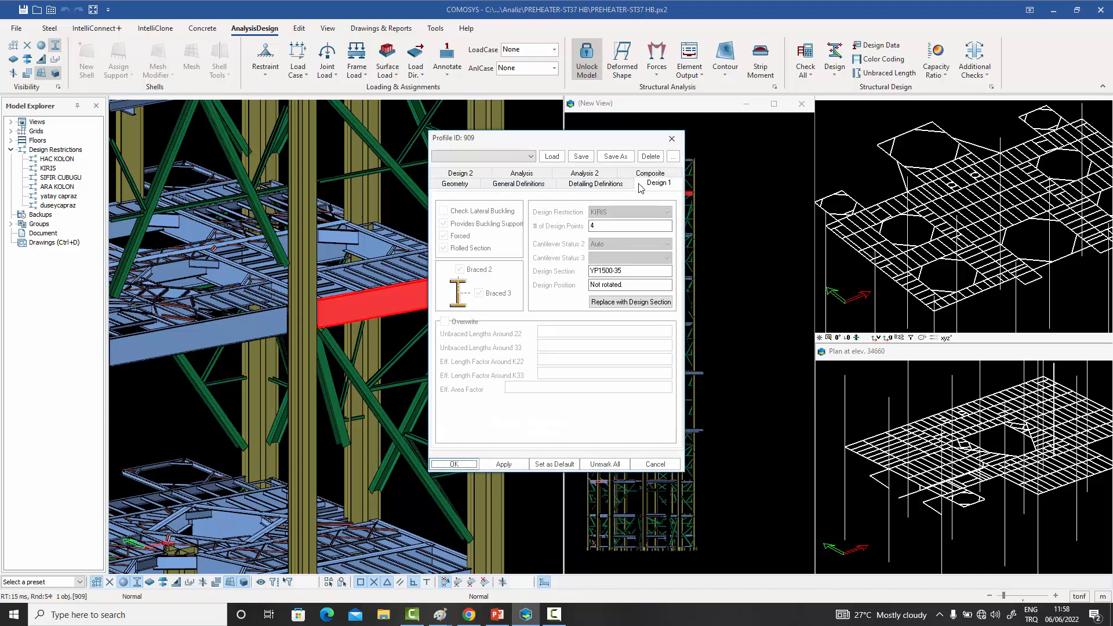
click(451, 172)
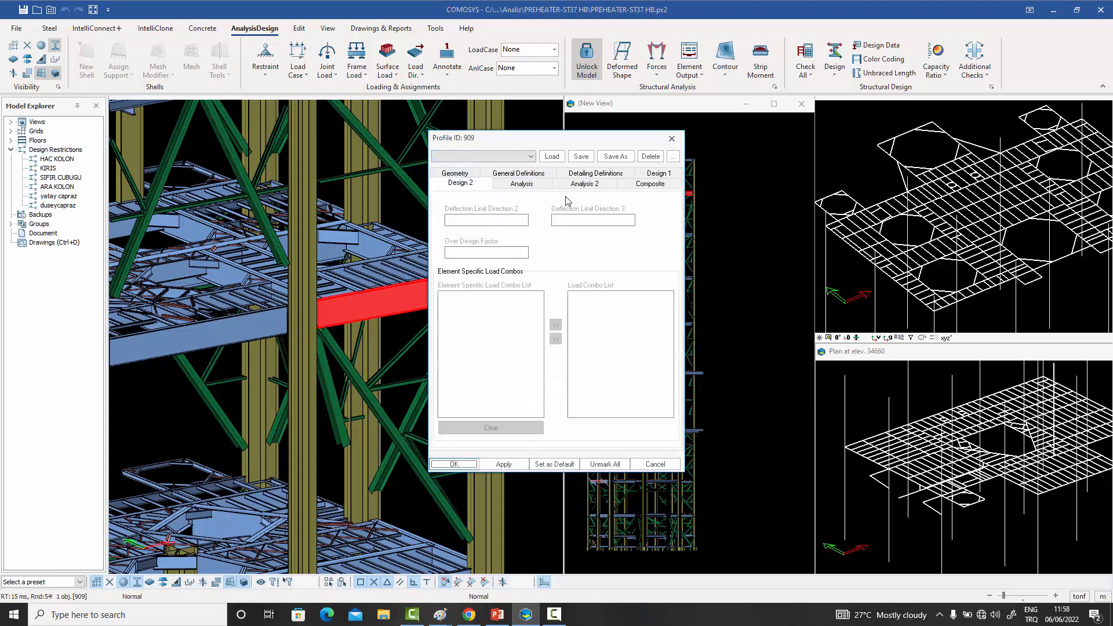
click(656, 175)
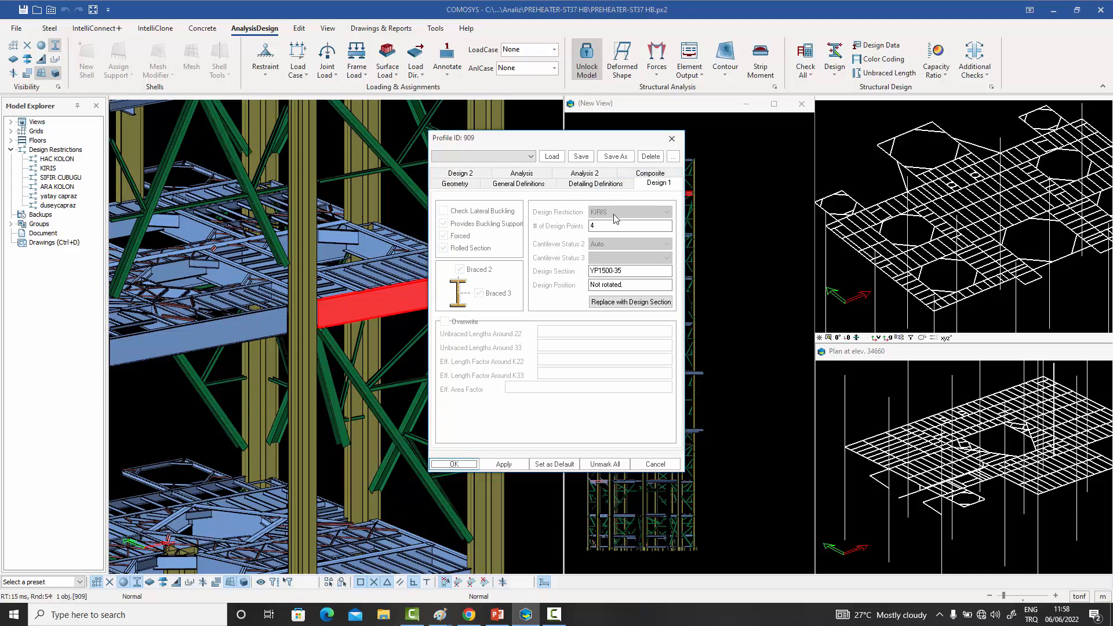
click(664, 144)
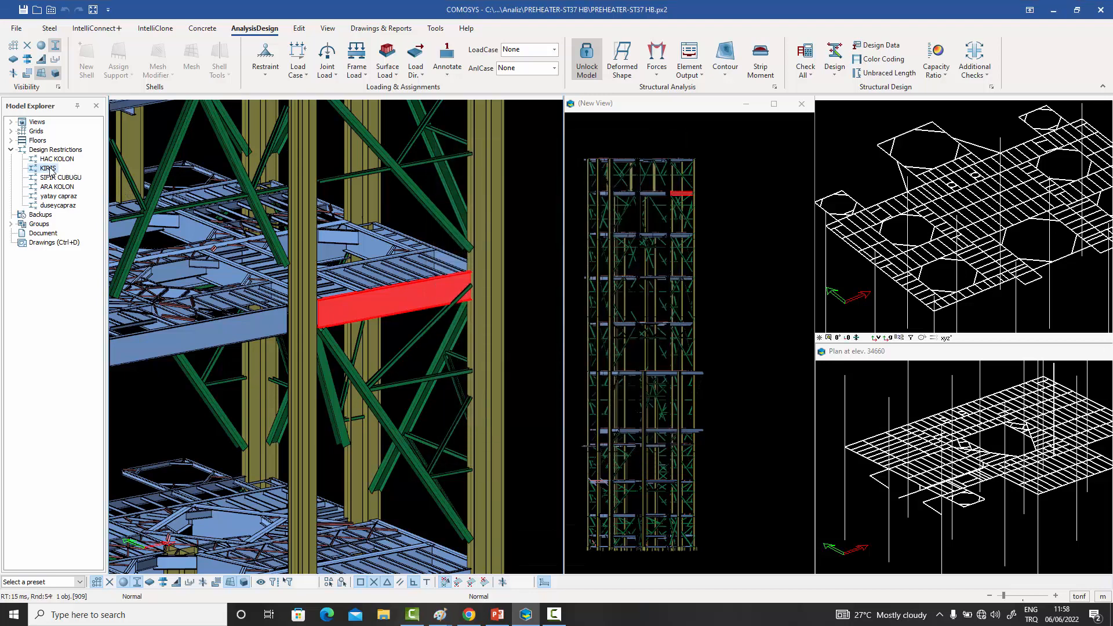
- Examine the profile sets allowed by the KIRIS design restriction and close its settings
right_click(51, 169)
click(71, 176)
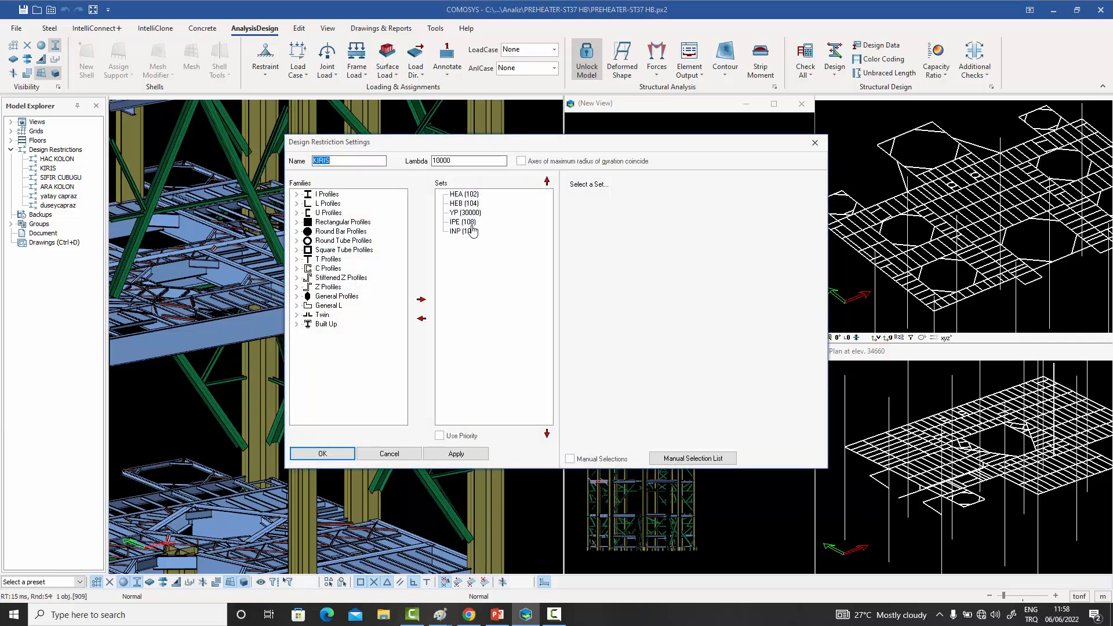
click(814, 142)
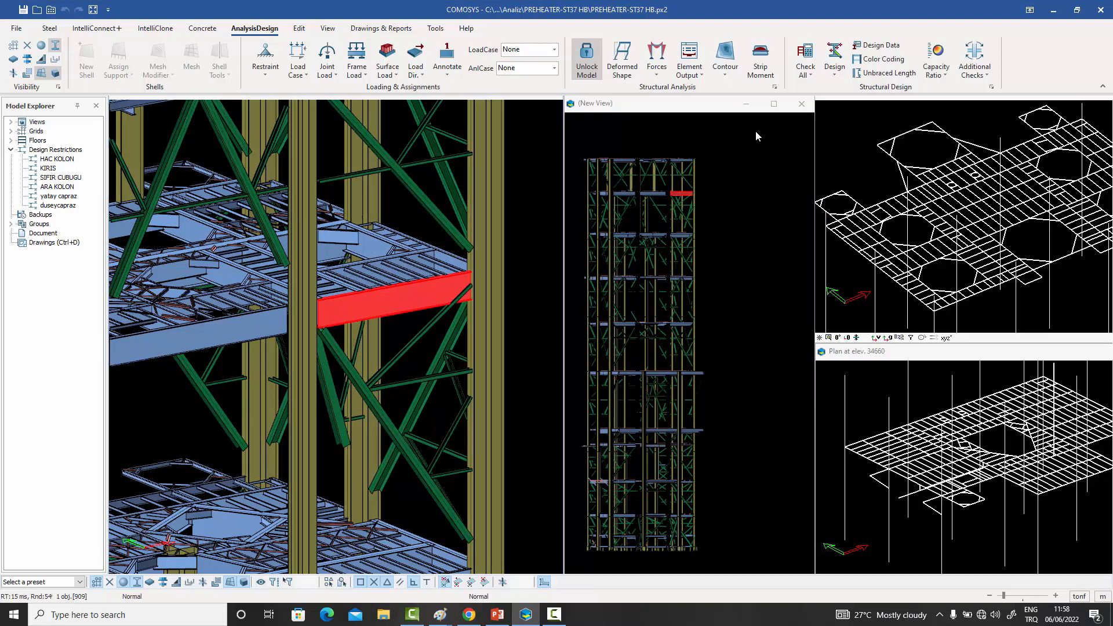
click(437, 276)
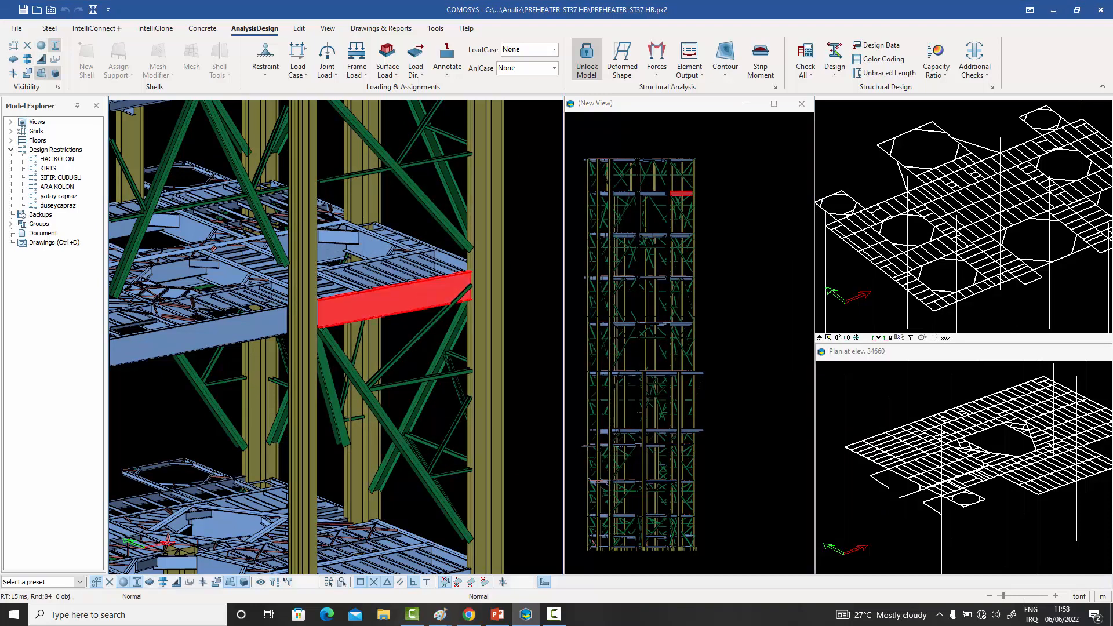
click(838, 76)
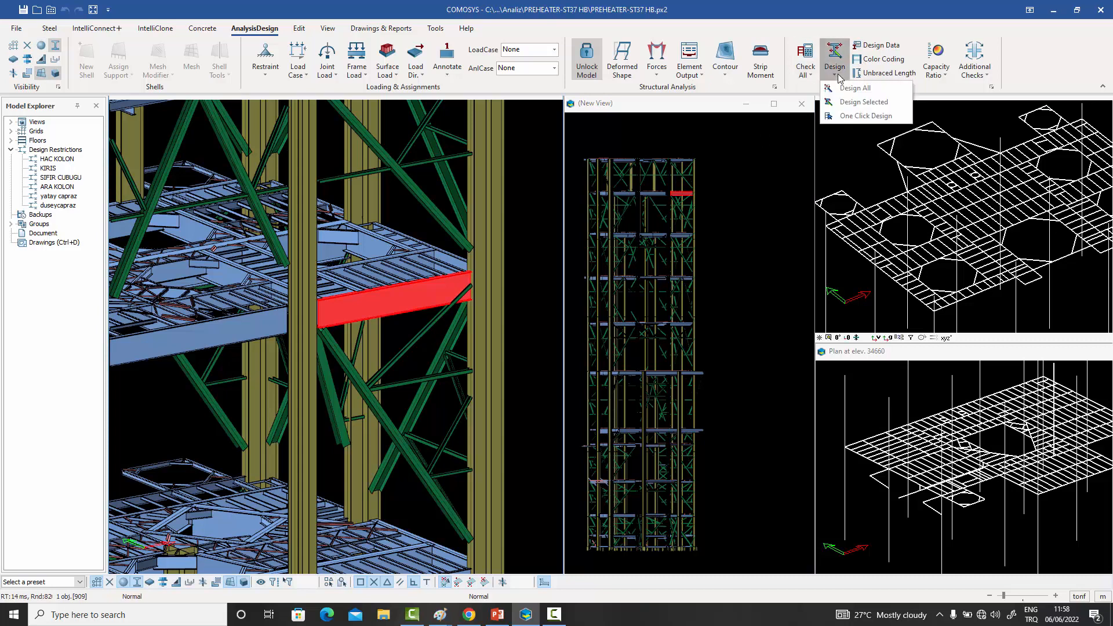
click(777, 134)
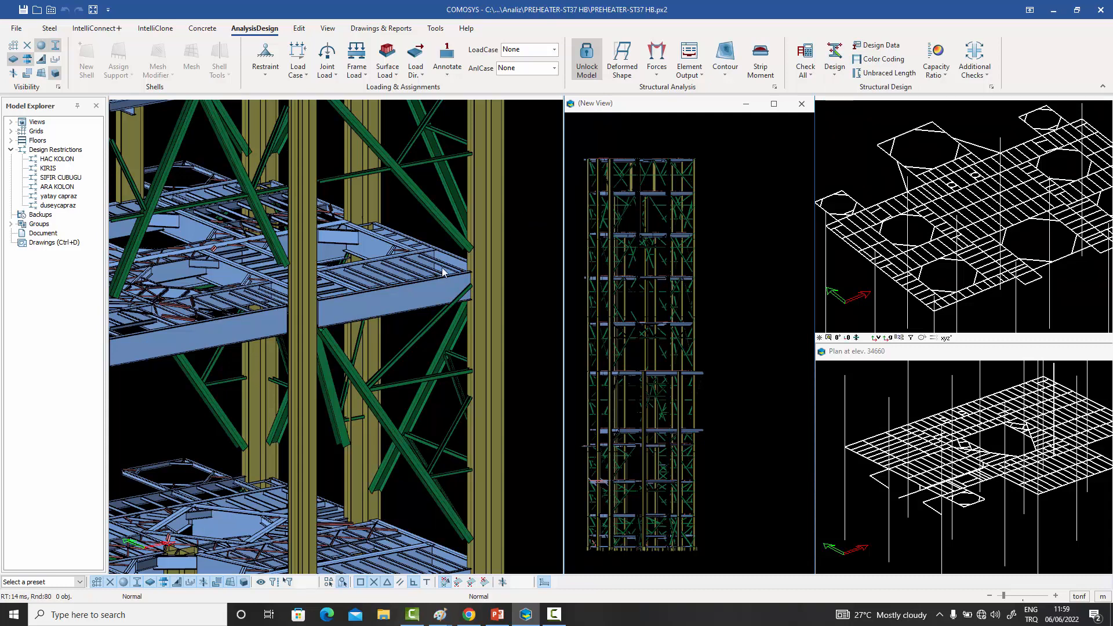
- Look up the current design section and restriction of the outer edge beam one floor below the roof
click(382, 301)
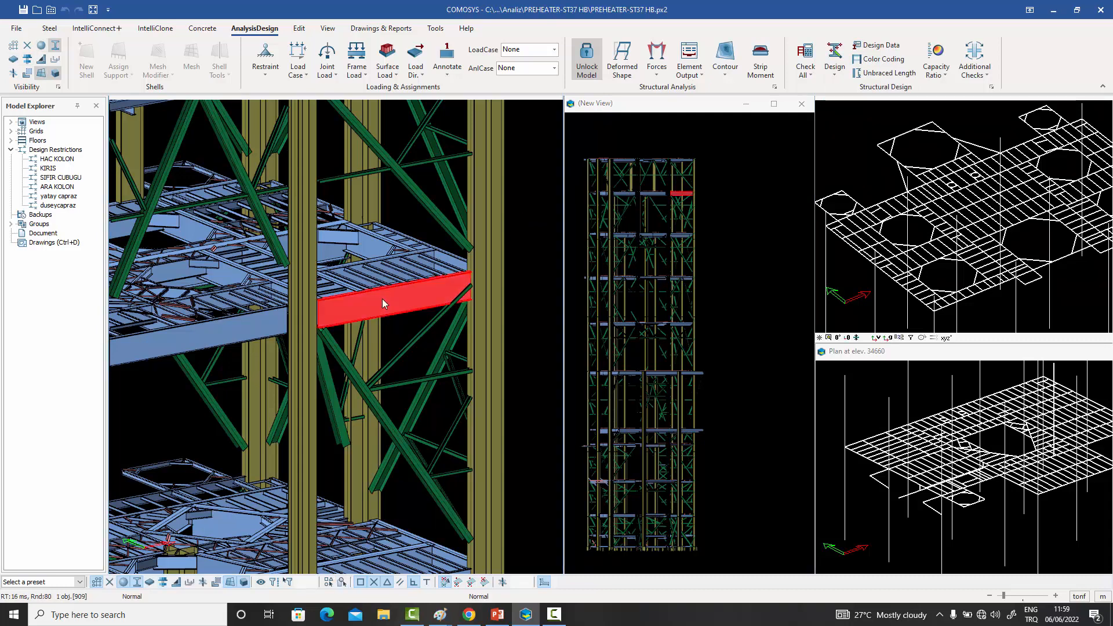
double_click(382, 299)
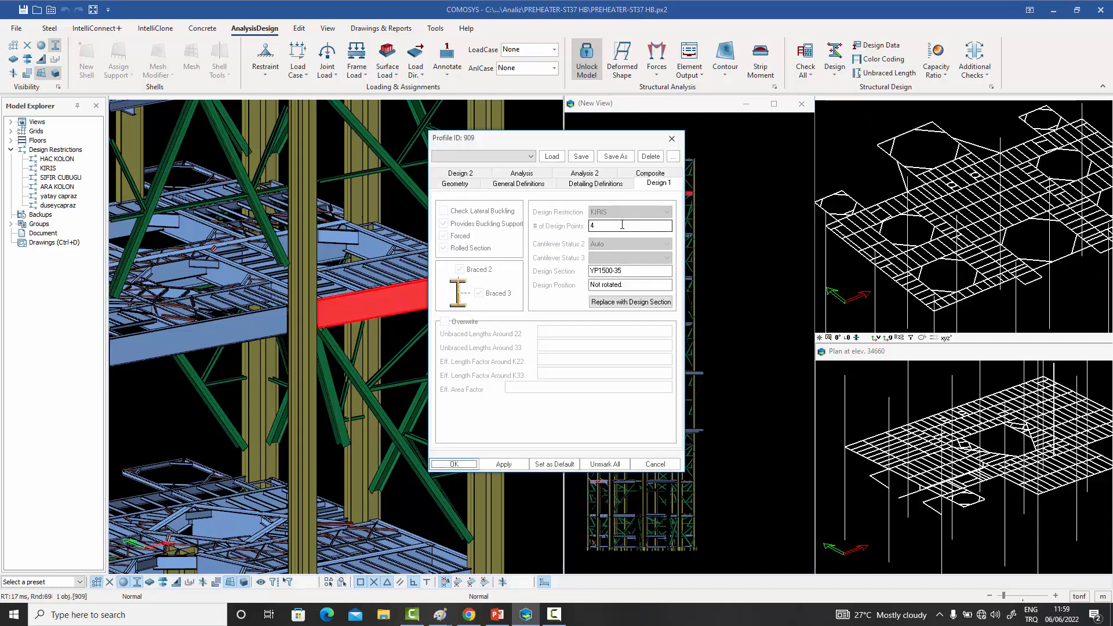
click(671, 138)
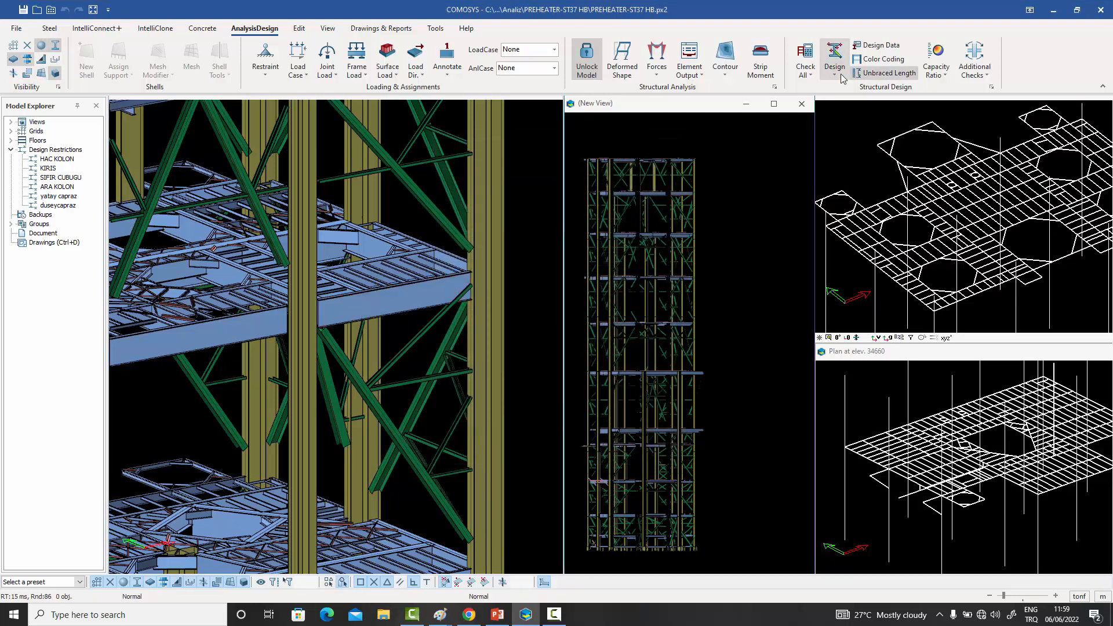
- Run the automatic design on the outer edge beam one floor below the roof only
click(436, 281)
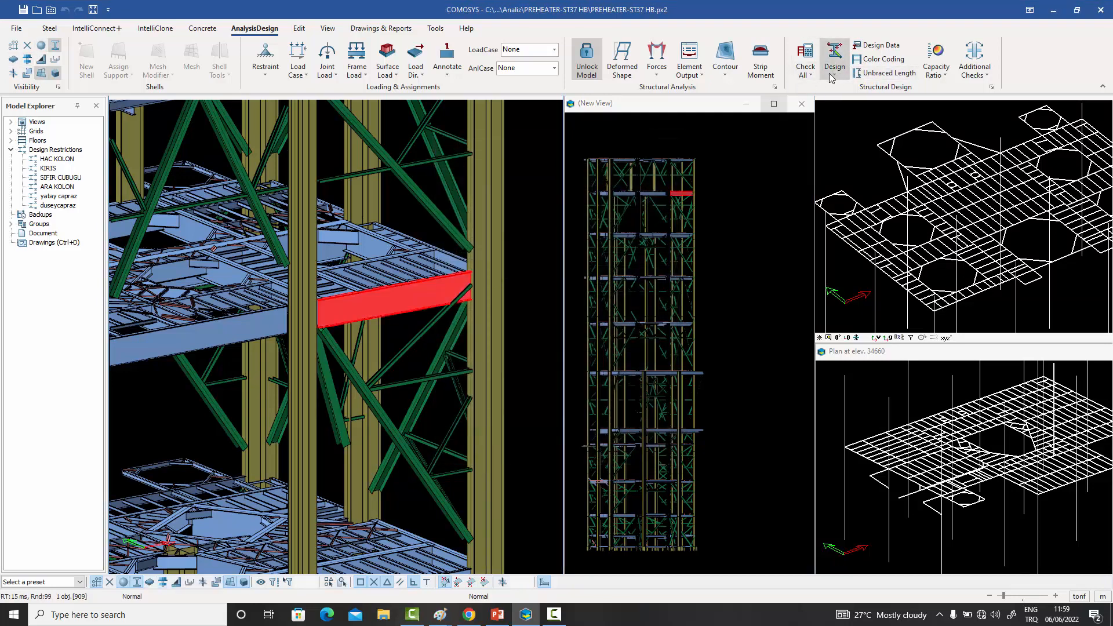
click(833, 76)
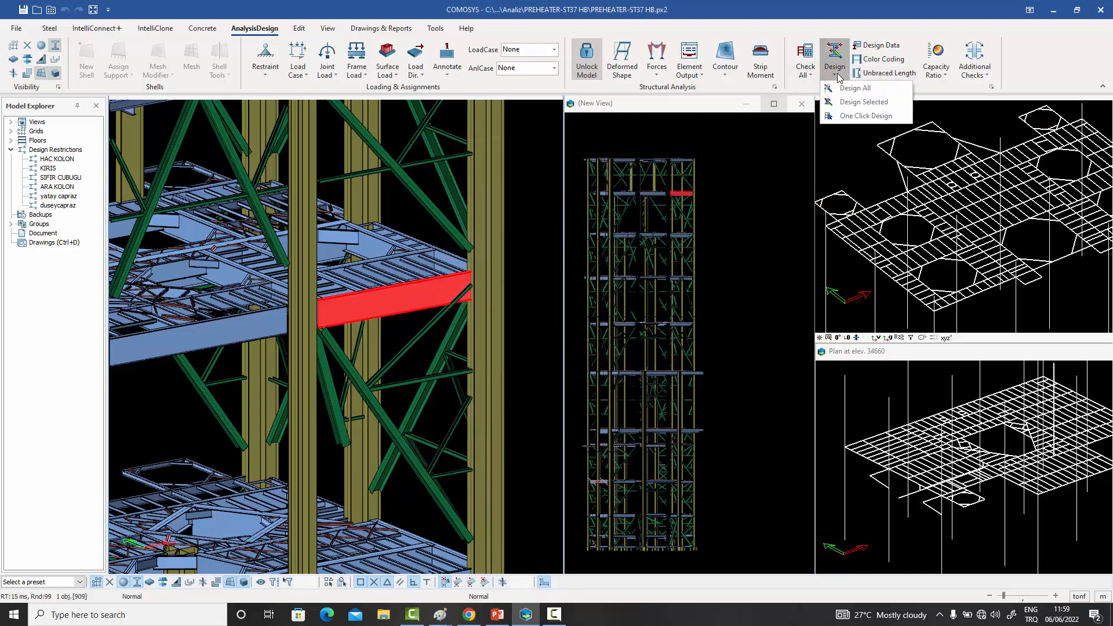
click(839, 102)
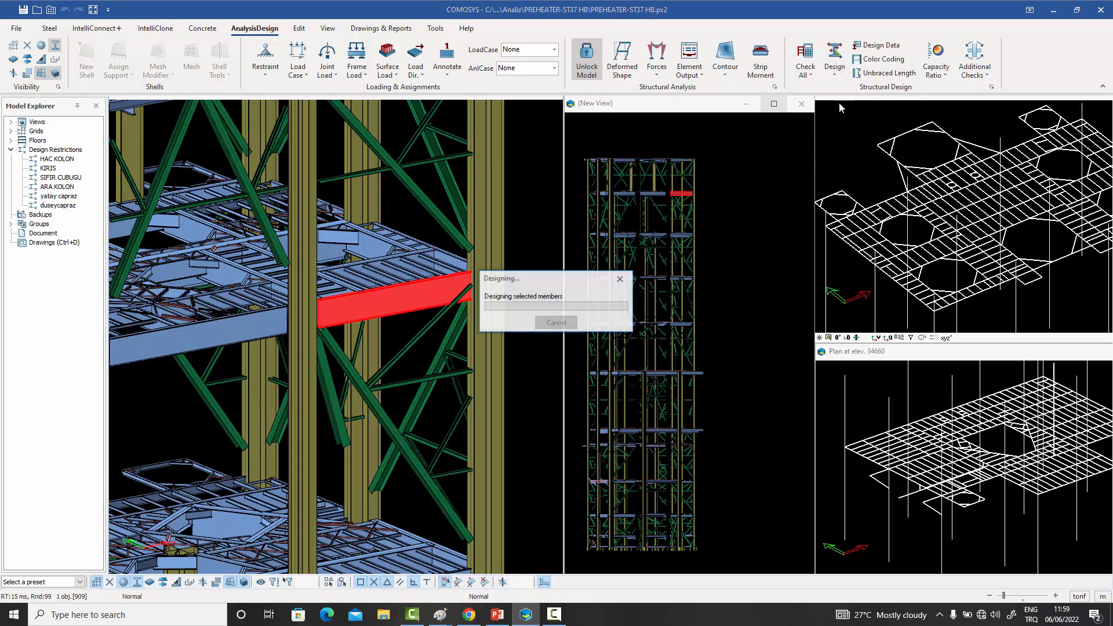
- Examine the edge beam's design section after the design run and clear the selection
double_click(422, 297)
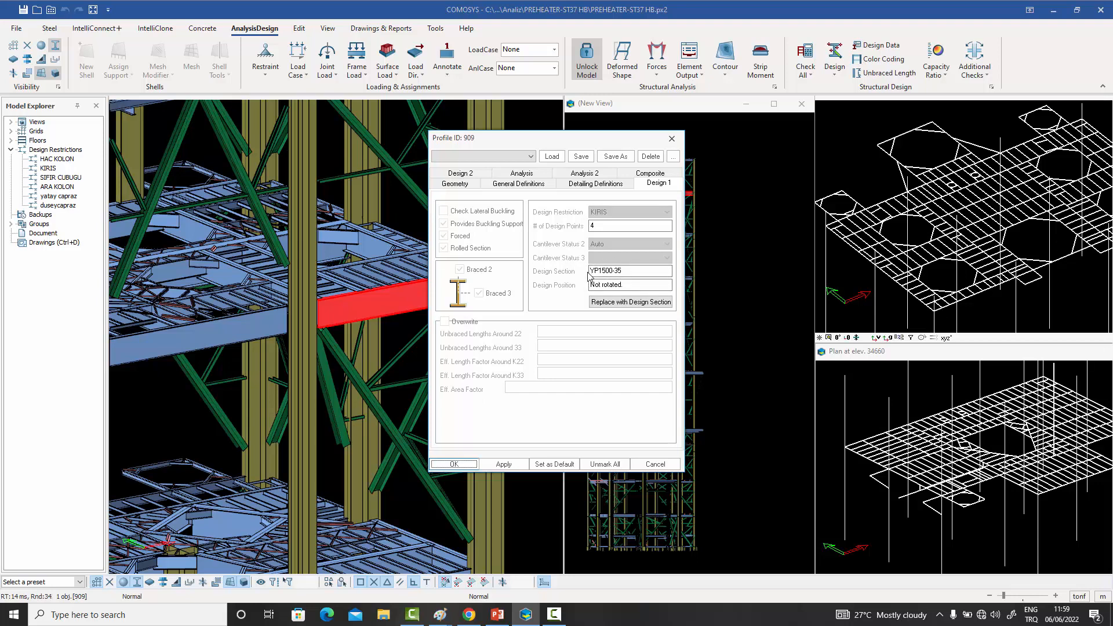
click(677, 144)
middle_drag(676, 168, 695, 178)
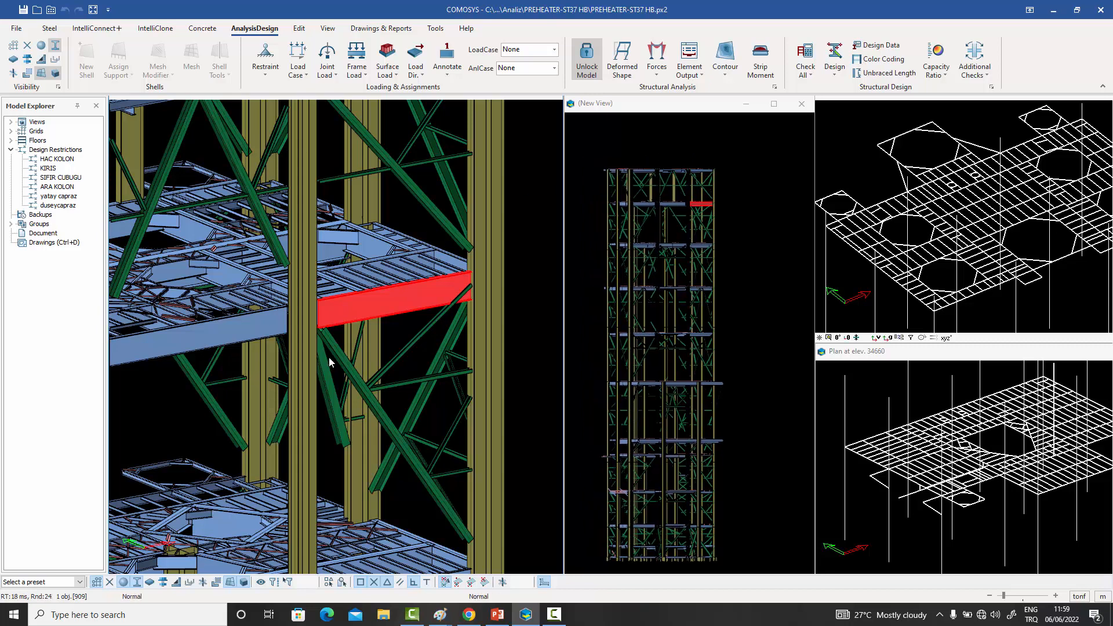
click(731, 240)
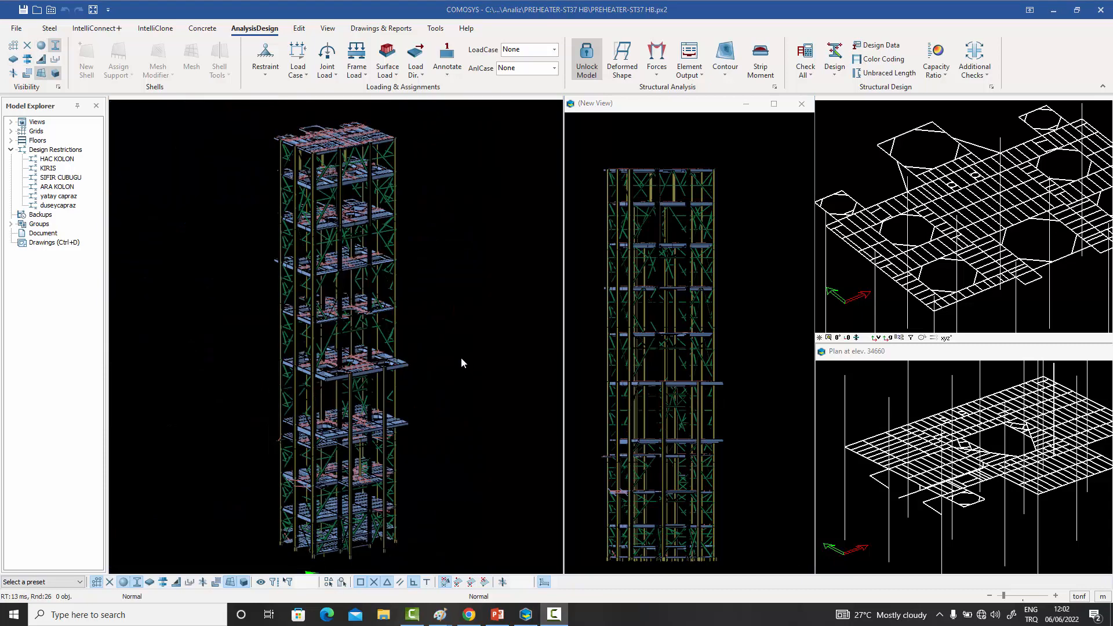
- Run the design check on all members of the structure
middle_drag(460, 357, 473, 355)
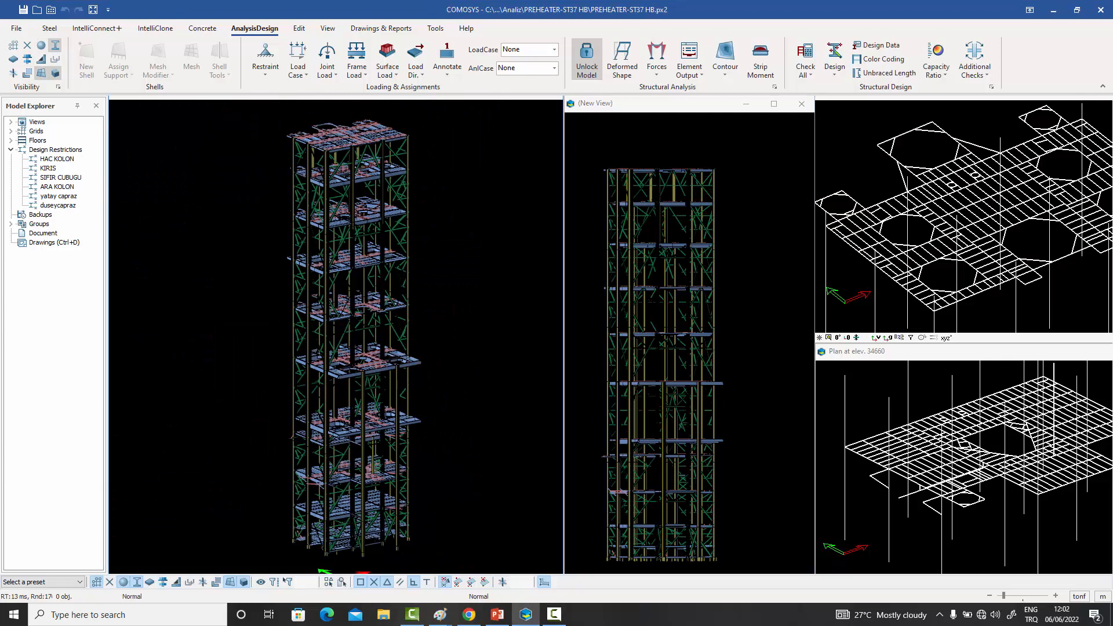
click(811, 76)
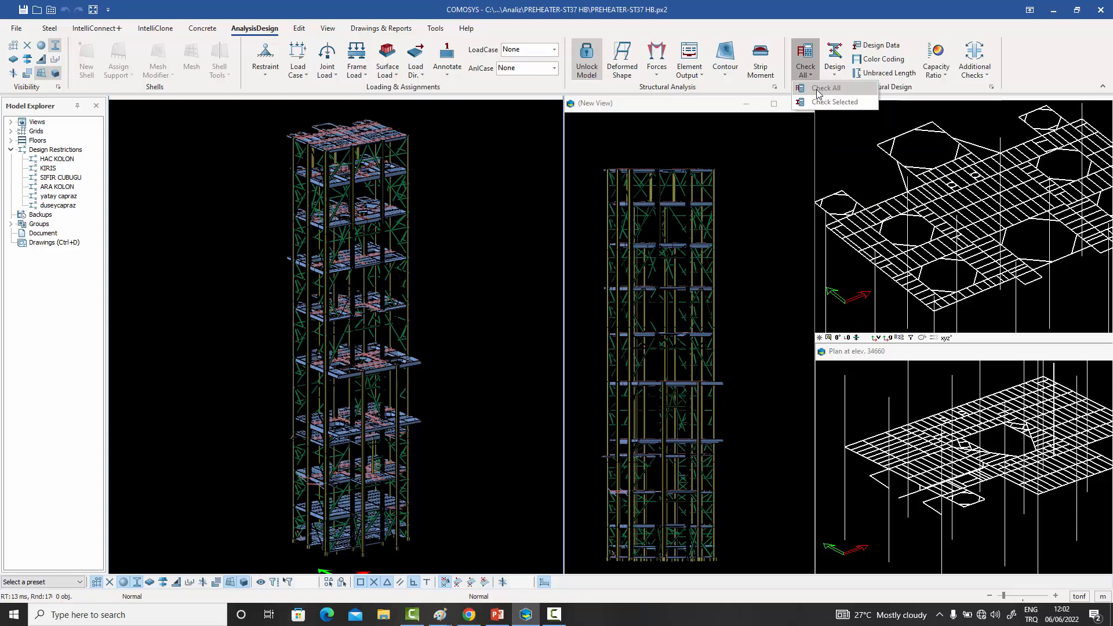
click(819, 89)
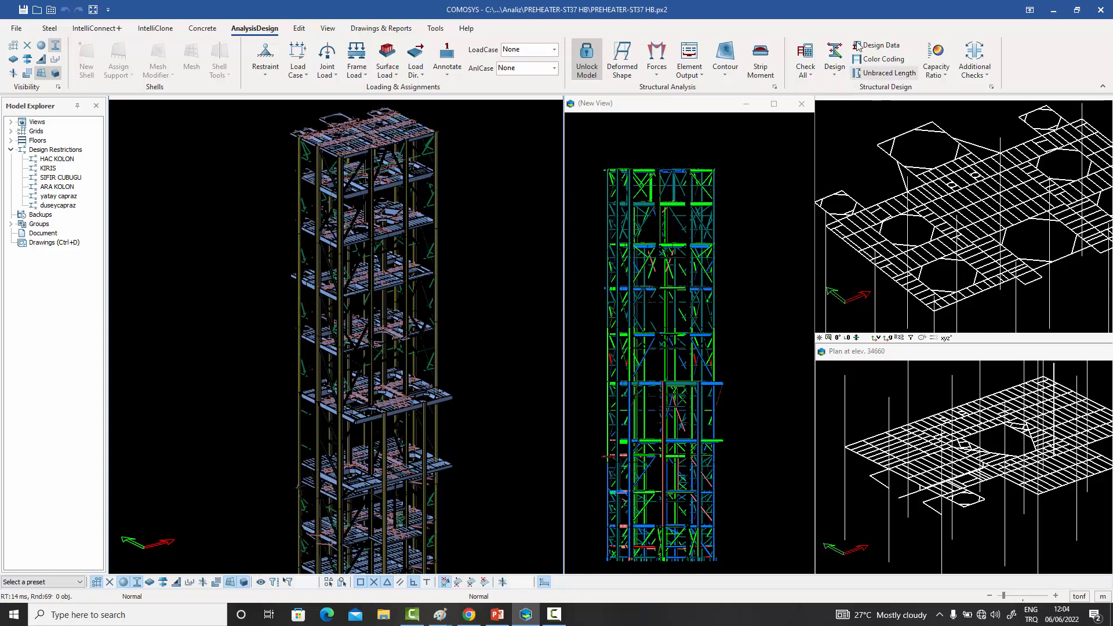
- Color the members of the 3D model by design ratio and inspect the upper floors
click(888, 61)
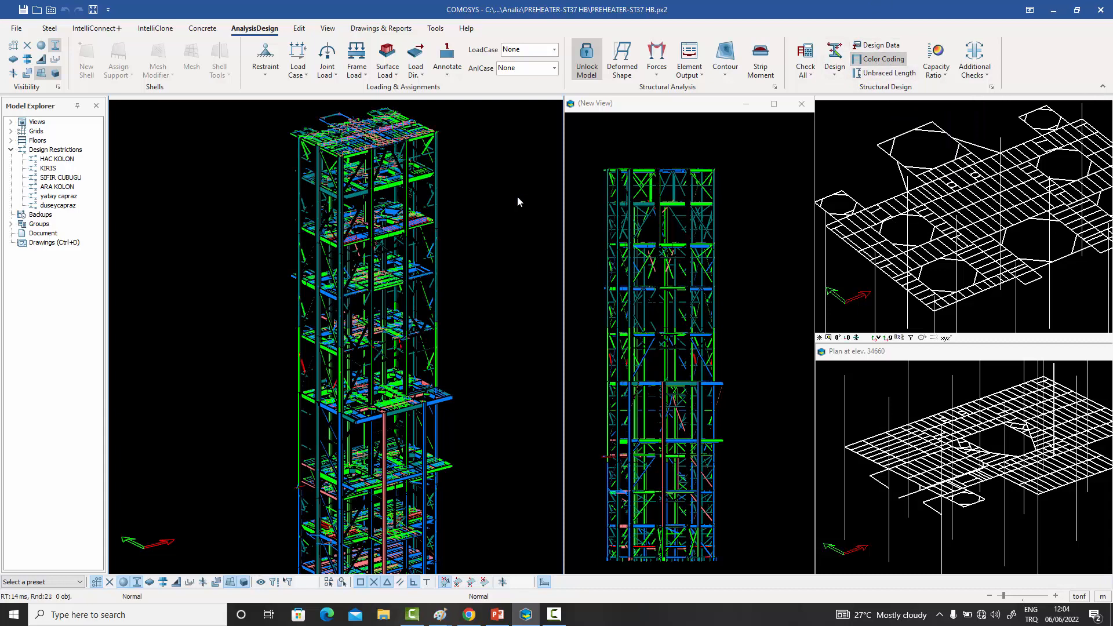
middle_drag(517, 196, 516, 220)
middle_drag(466, 199, 539, 241)
scroll(491, 233, up, 3)
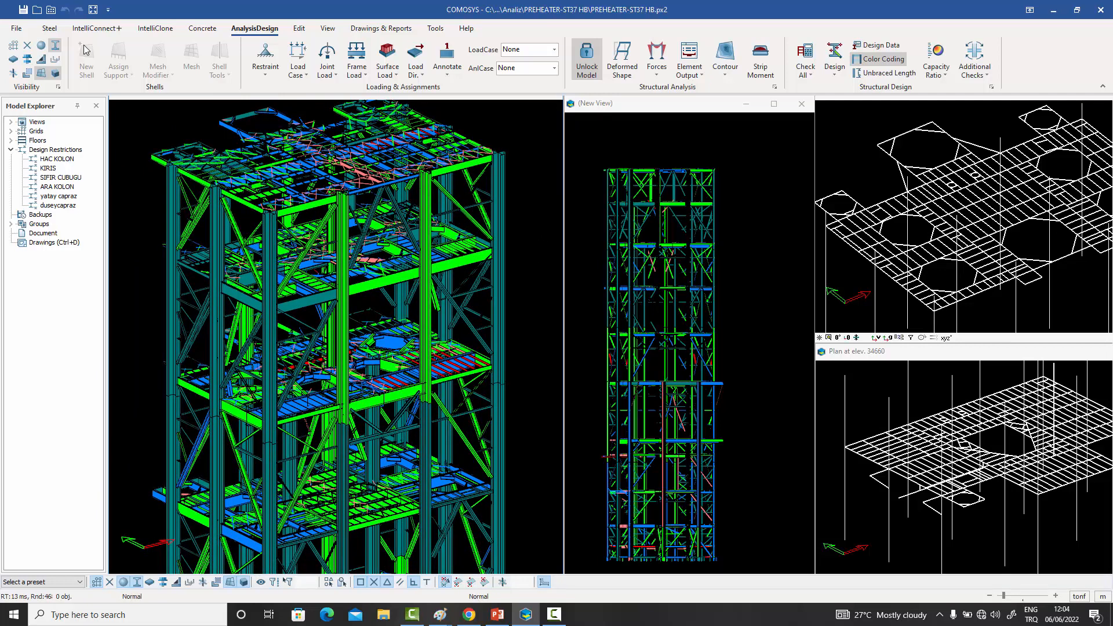
- Examine the design ratio color ranges and coloring criteria in the general settings, keeping them as they are
click(17, 28)
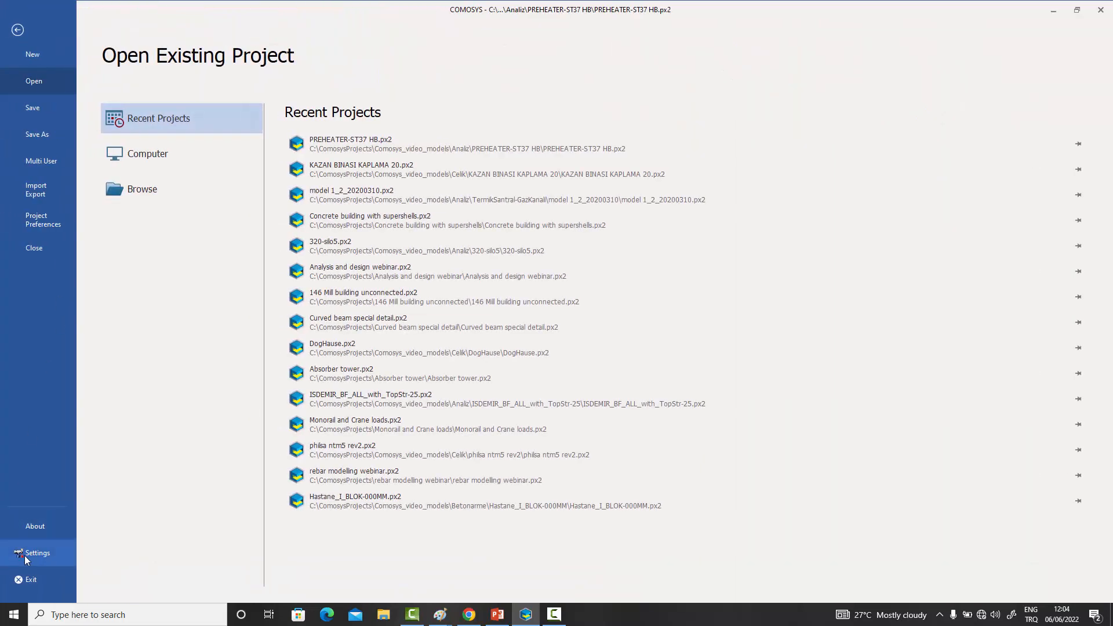
click(26, 553)
click(558, 177)
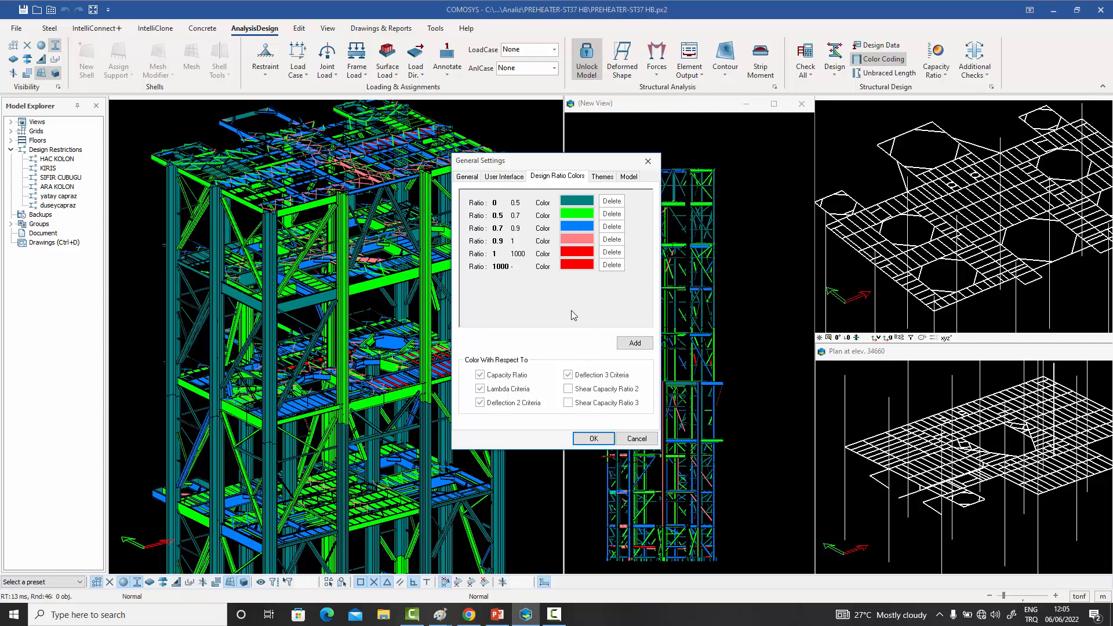
click(592, 439)
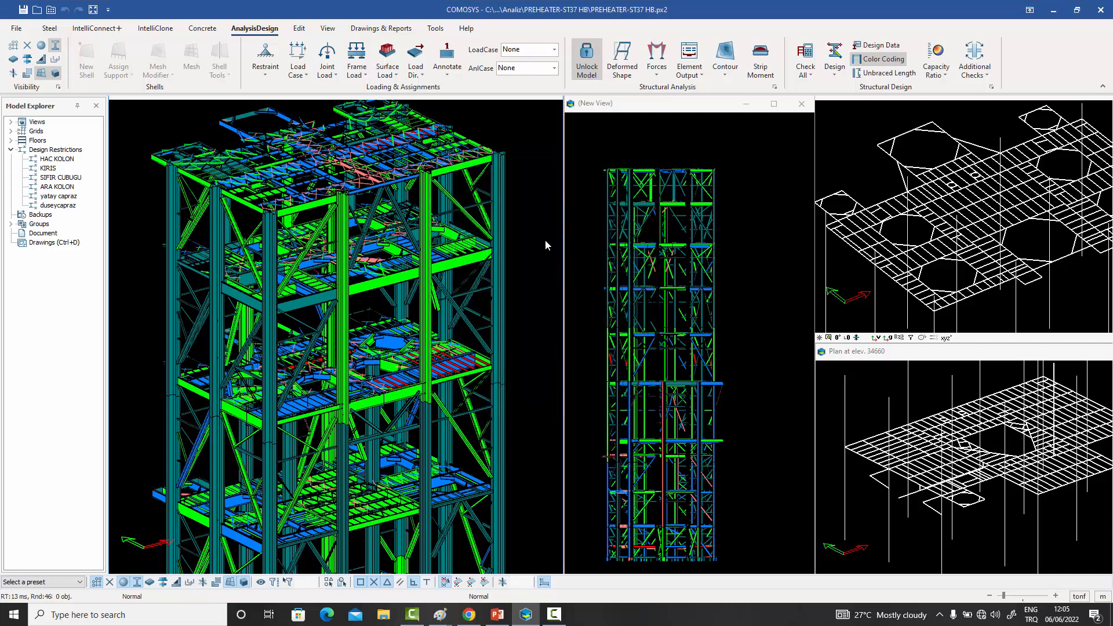
- Examine the design data of a red secondary beam on the floor below the upper levels, including its deflection check
middle_drag(545, 241, 542, 247)
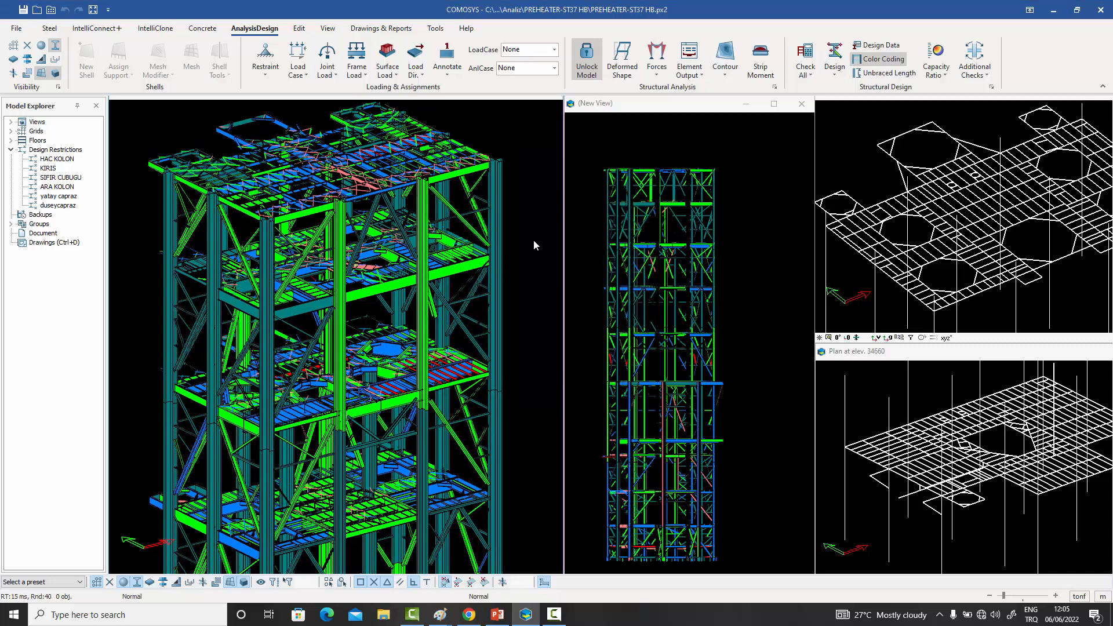
scroll(507, 235, up, 5)
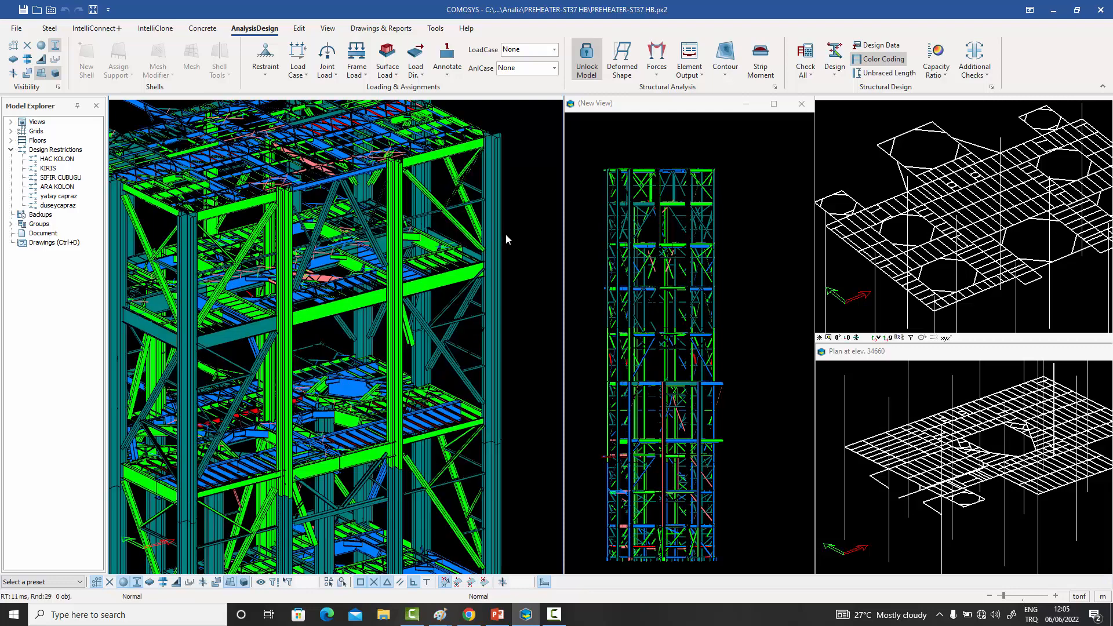
scroll(419, 154, up, 3)
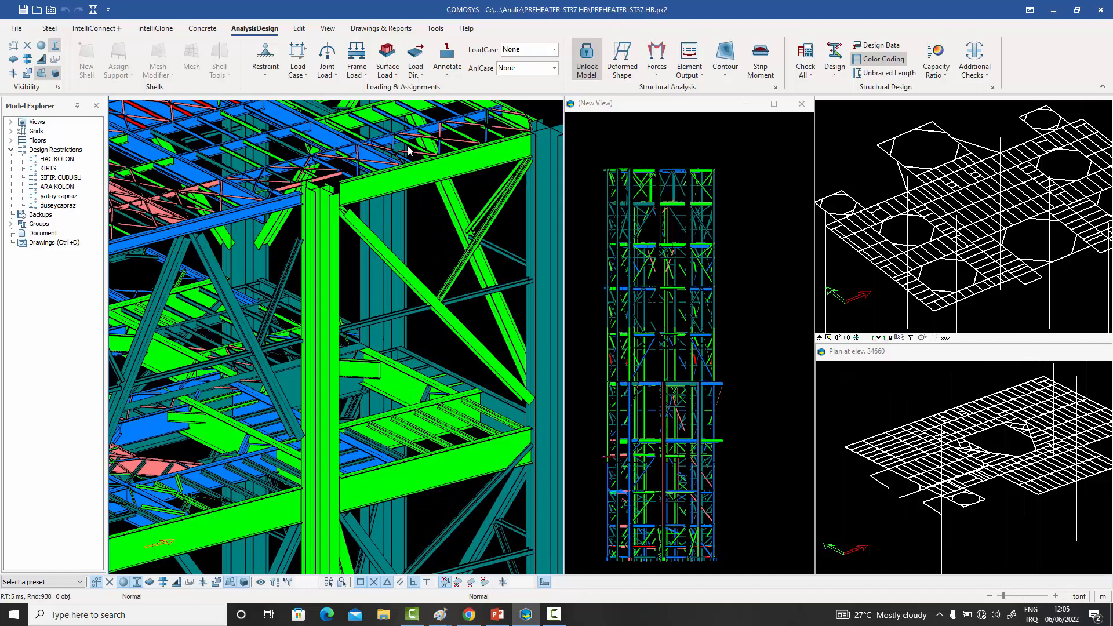
scroll(419, 166, down, 2)
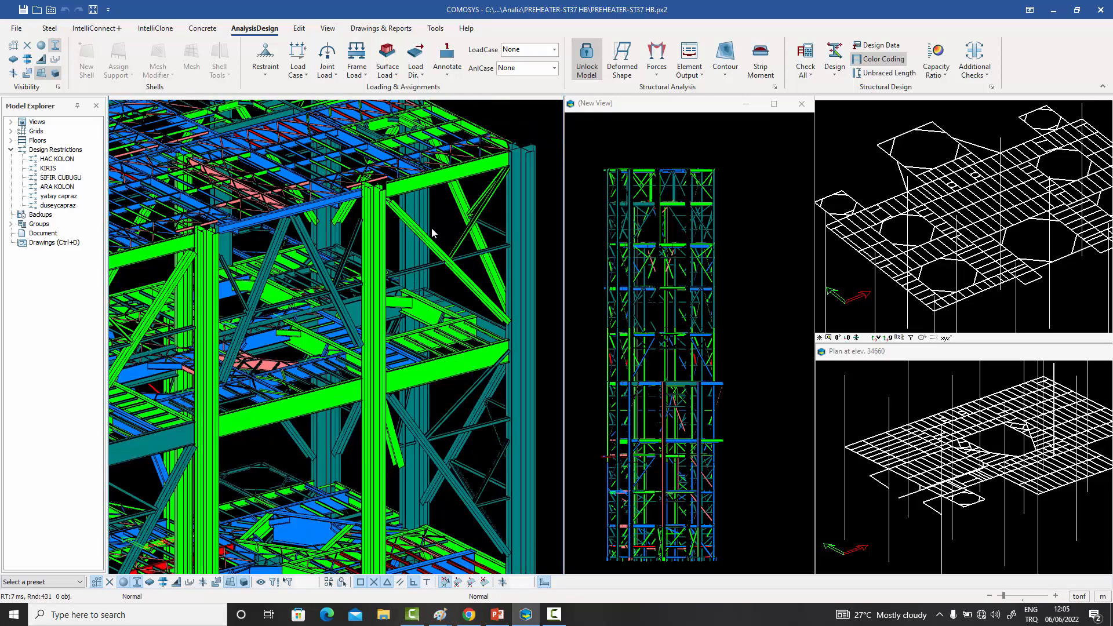
middle_drag(455, 262, 458, 116)
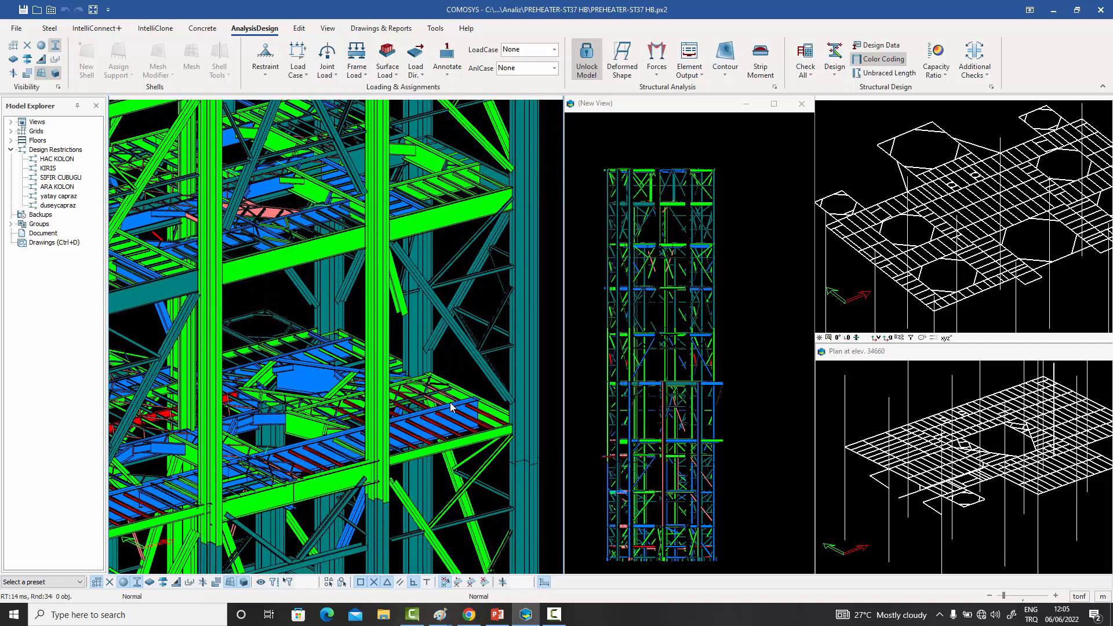
scroll(446, 385, up, 5)
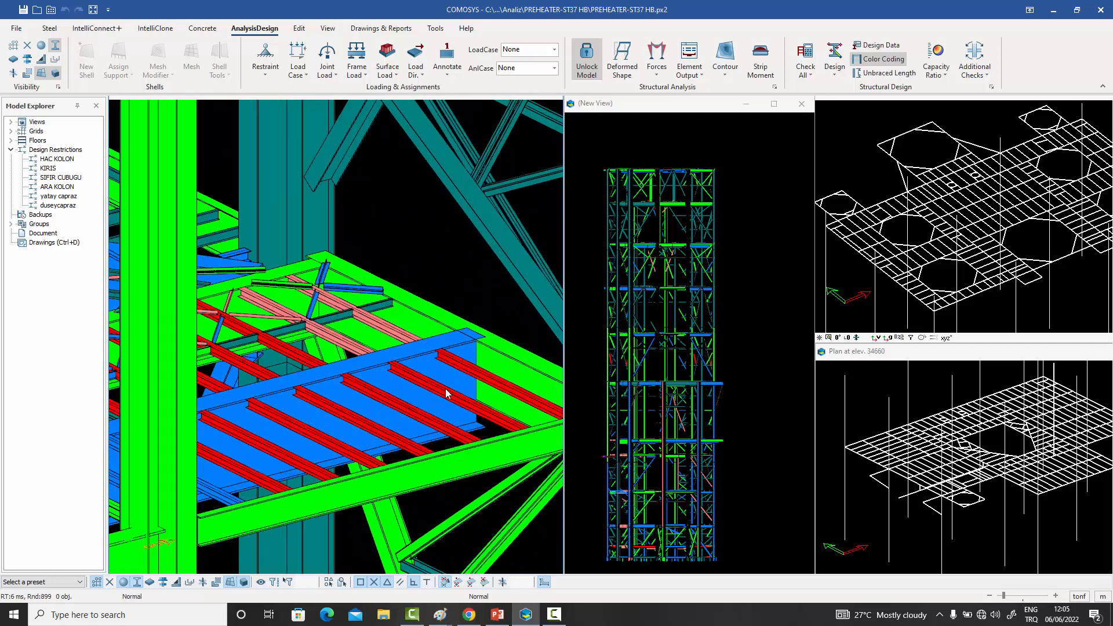
click(447, 387)
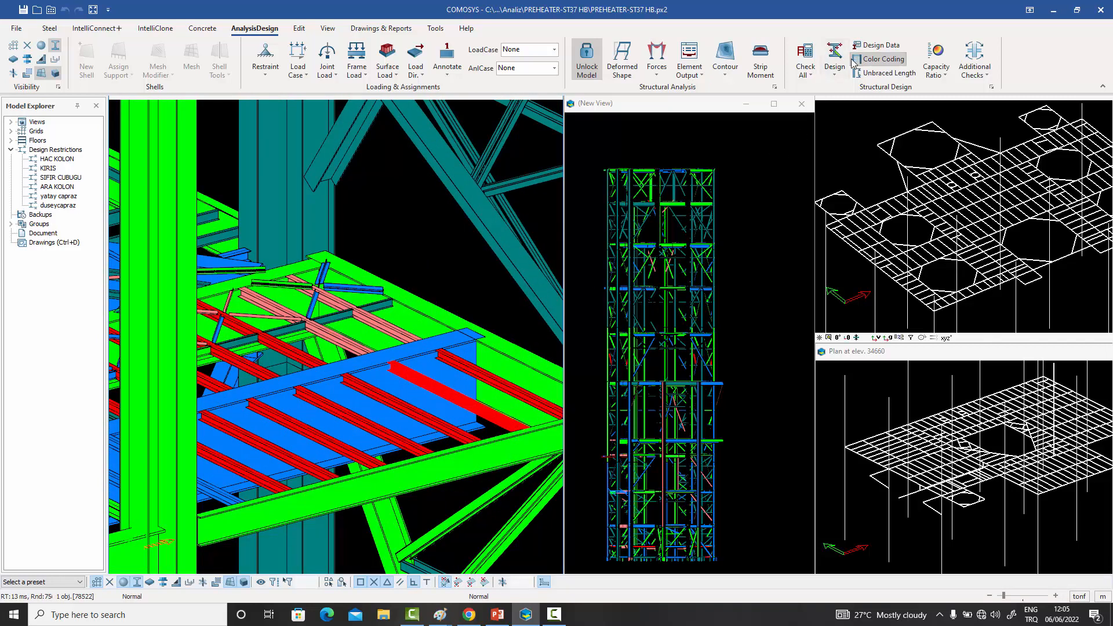
click(878, 46)
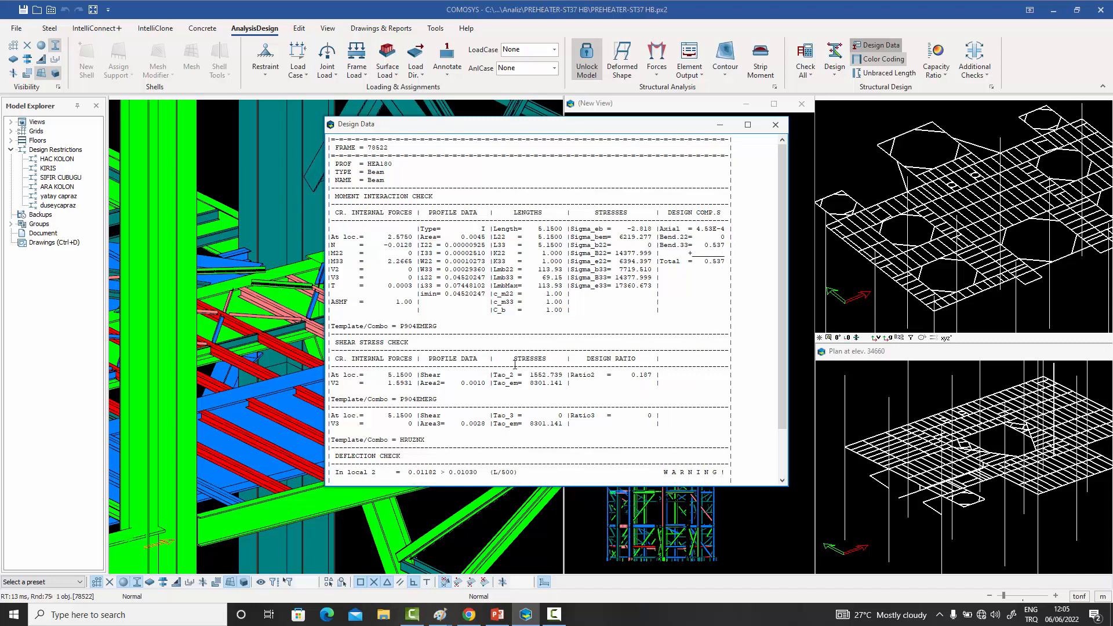
scroll(661, 446, down, 2)
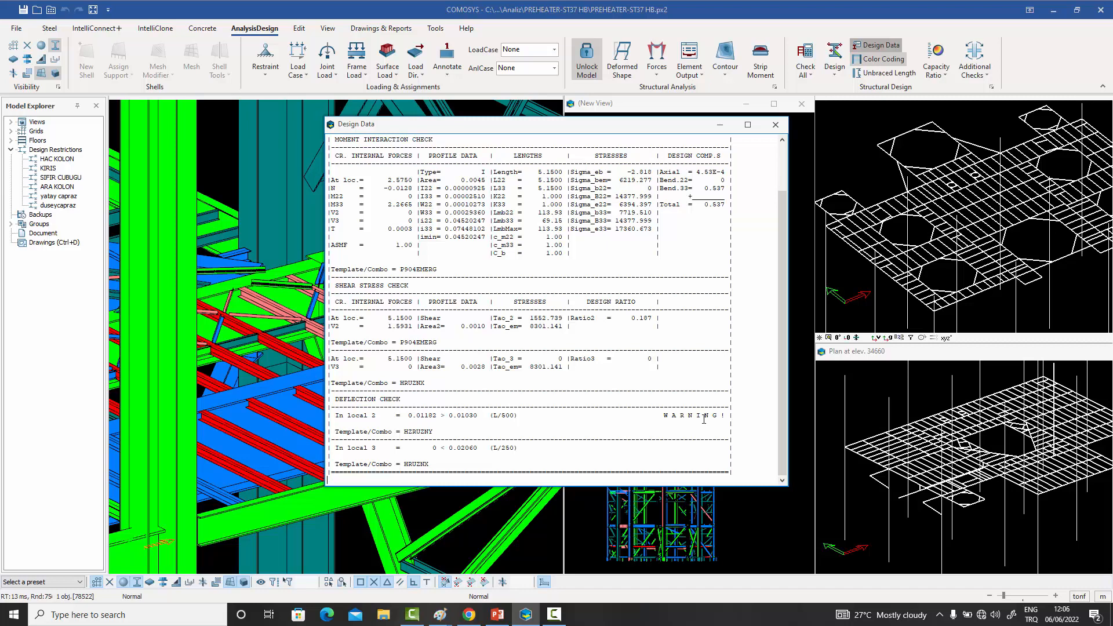
click(775, 125)
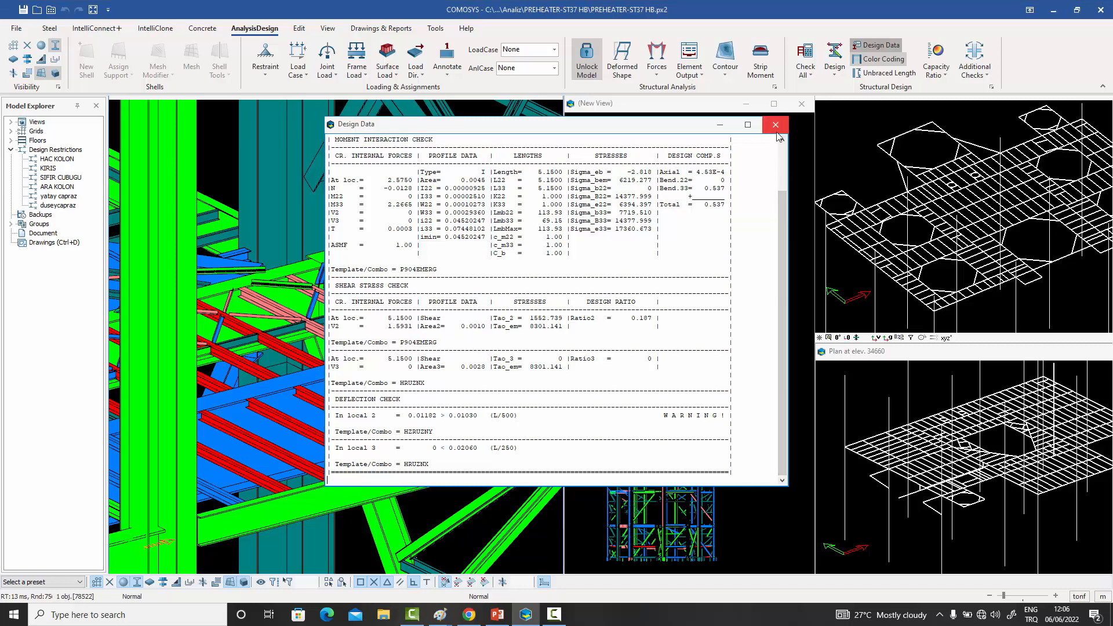
- Examine the design data of the long red beam inside the same floor, comparing its local 2 deflection with the L/500 limit
scroll(741, 189, down, 5)
scroll(740, 190, up, 5)
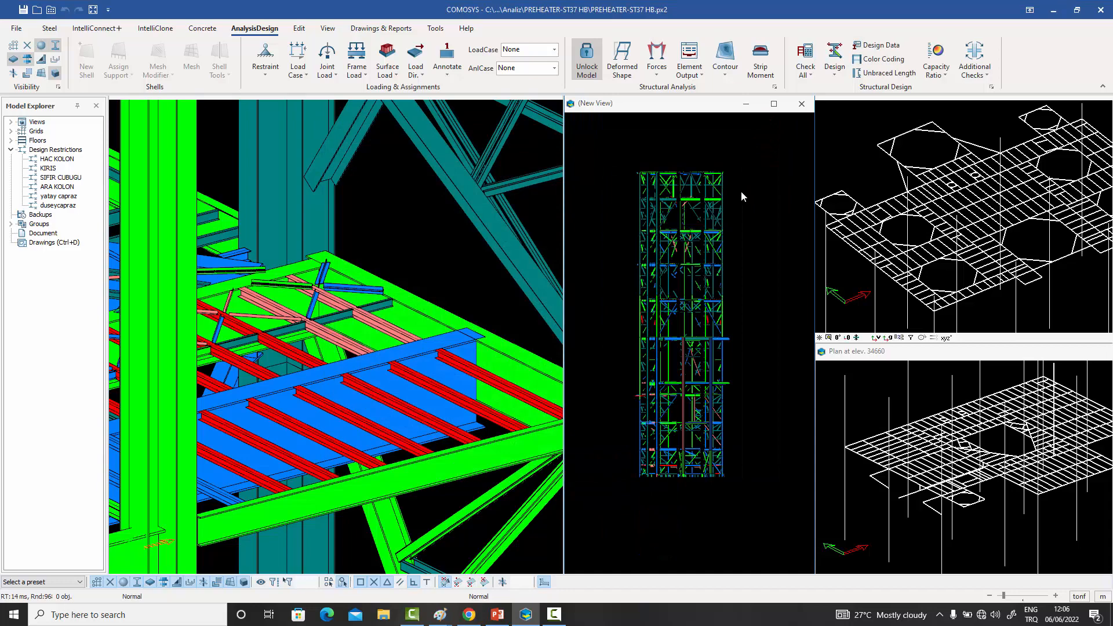
click(399, 269)
scroll(400, 275, down, 5)
scroll(288, 278, up, 6)
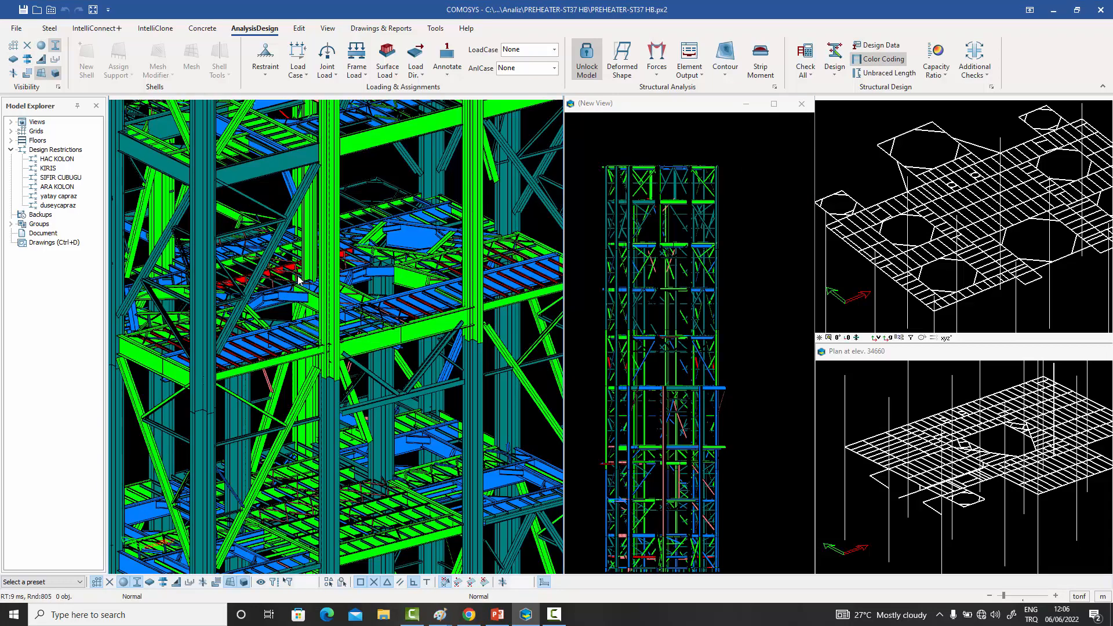
scroll(273, 267, up, 1)
click(238, 247)
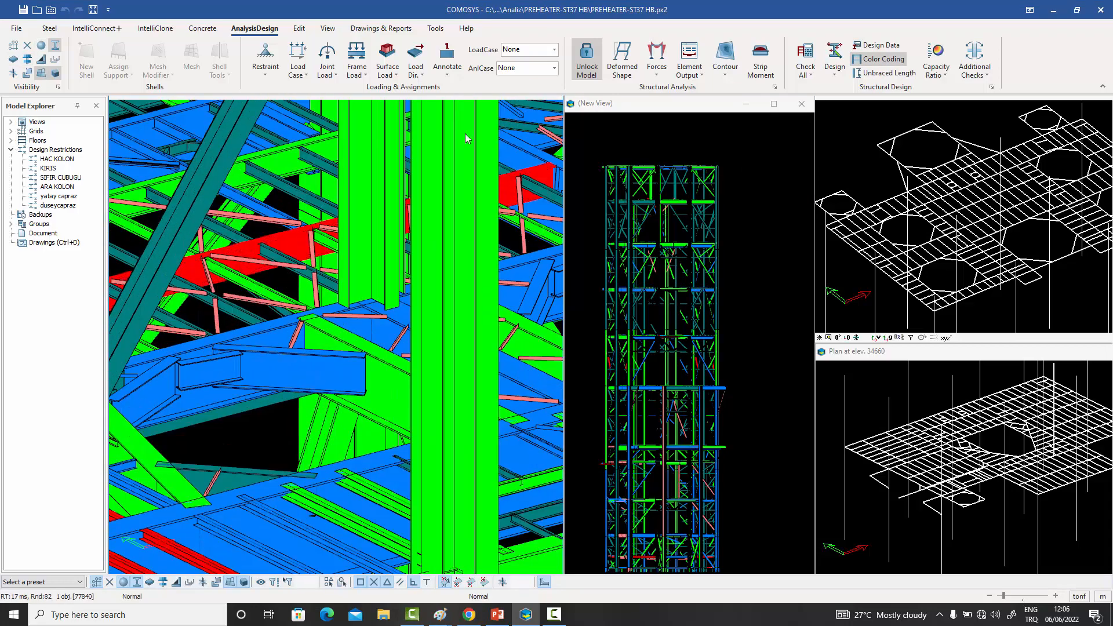
click(875, 45)
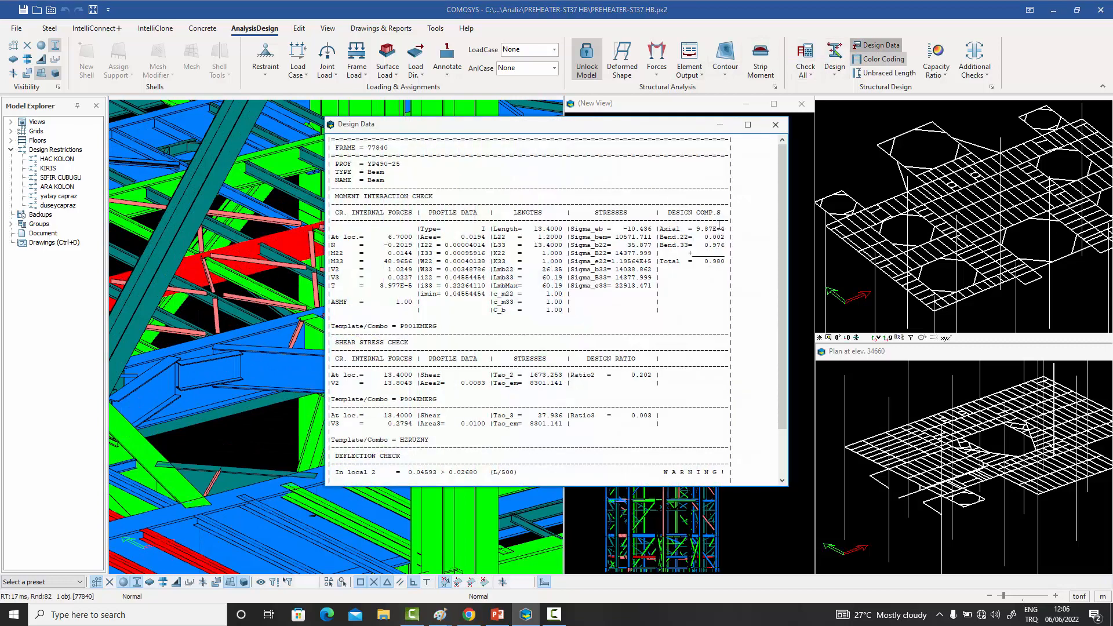
scroll(707, 251, down, 1)
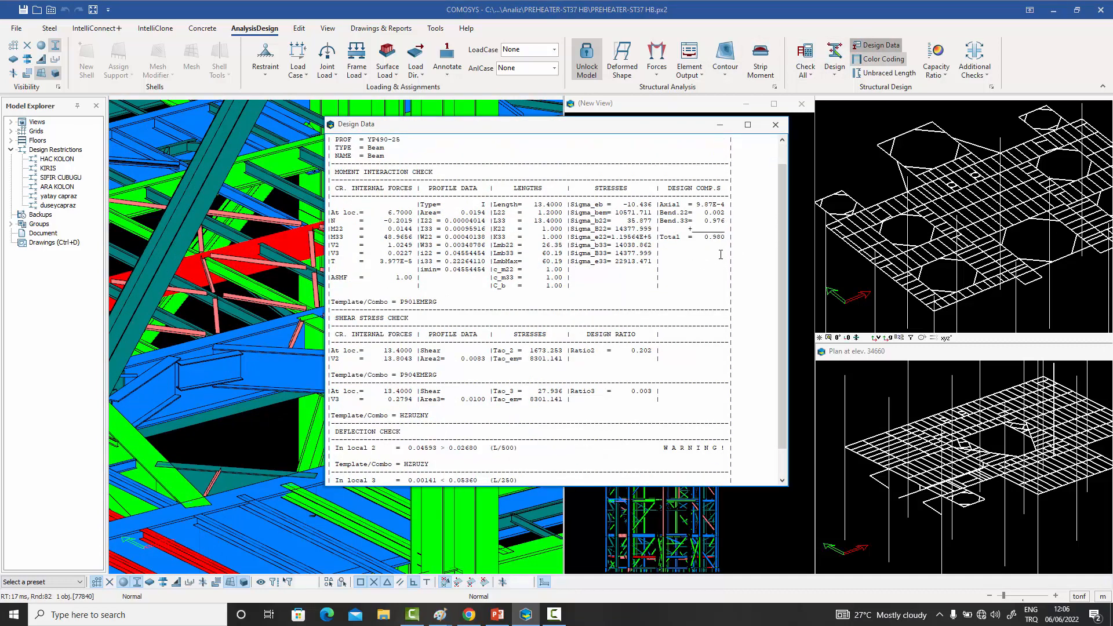
drag(416, 448, 474, 448)
click(473, 456)
drag(458, 448, 472, 448)
click(775, 125)
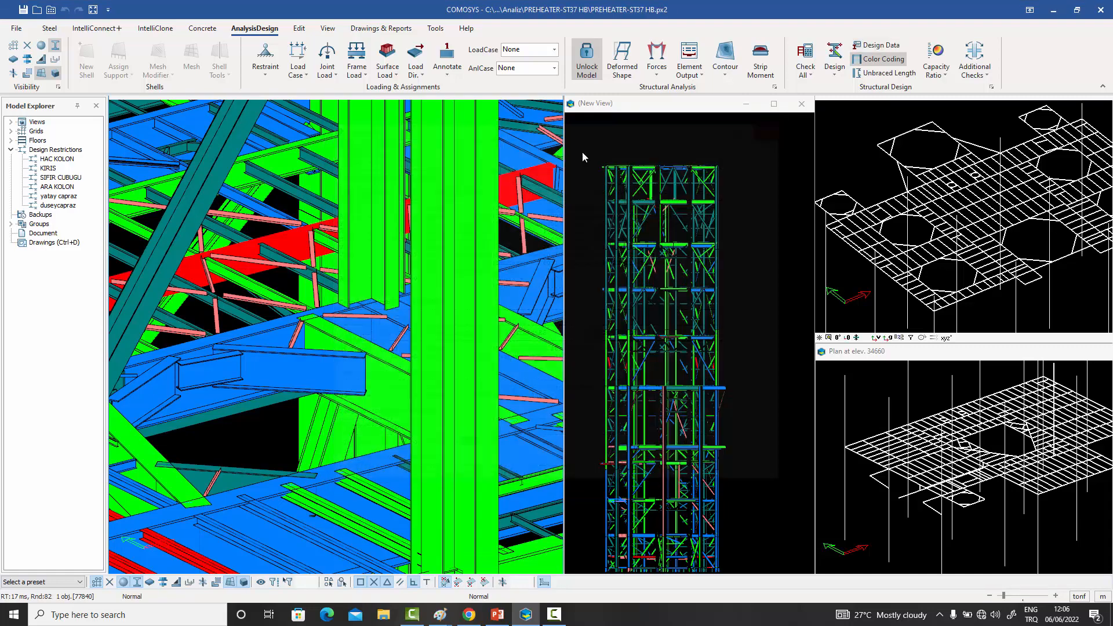
- Clear the member selection and inspect the red secondary beams at the edge of the floor
click(461, 242)
scroll(461, 243, down, 8)
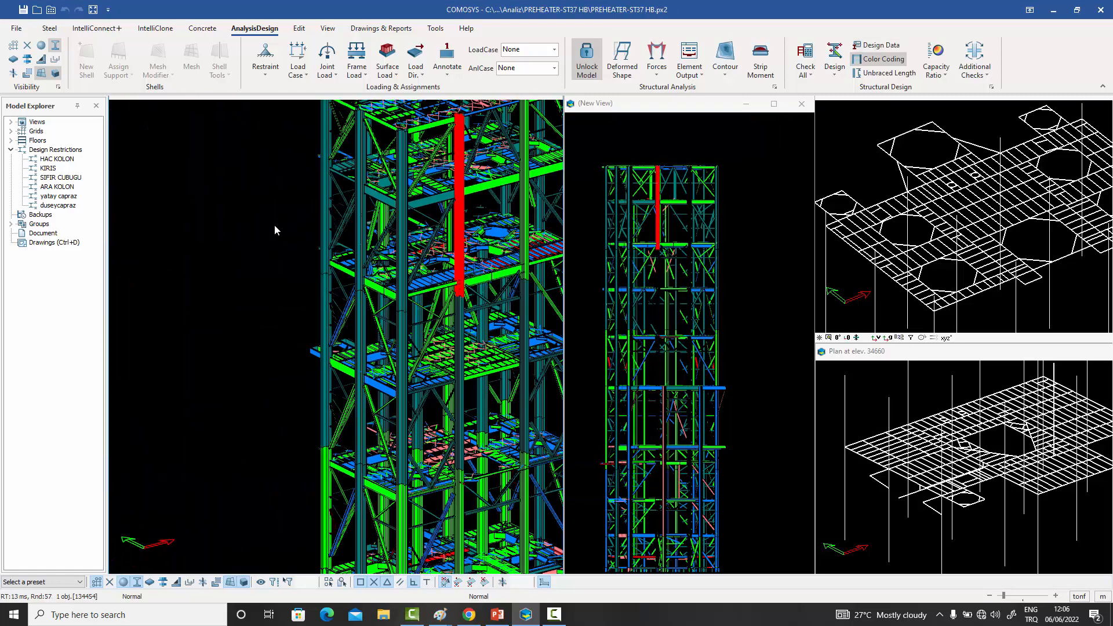
click(274, 225)
middle_drag(445, 259, 352, 374)
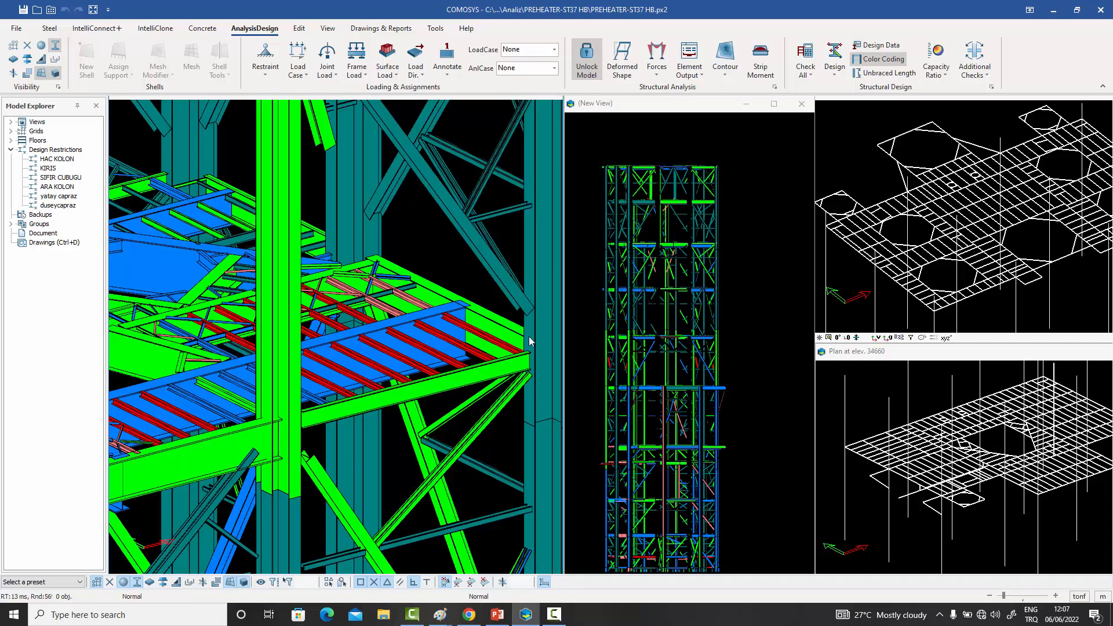
scroll(468, 328, down, 3)
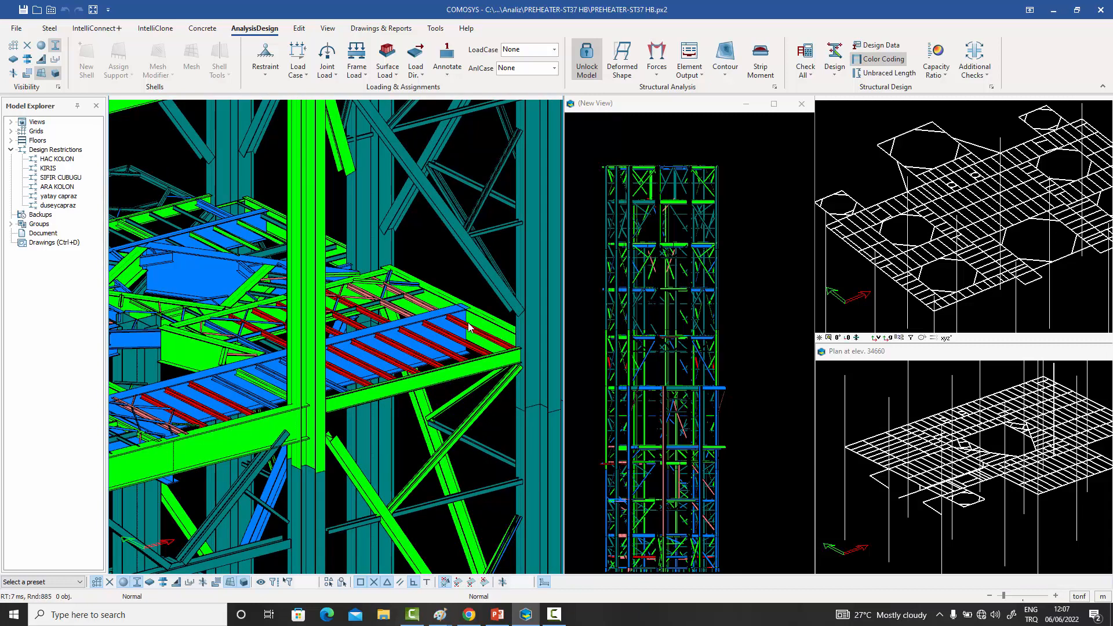
scroll(468, 328, down, 3)
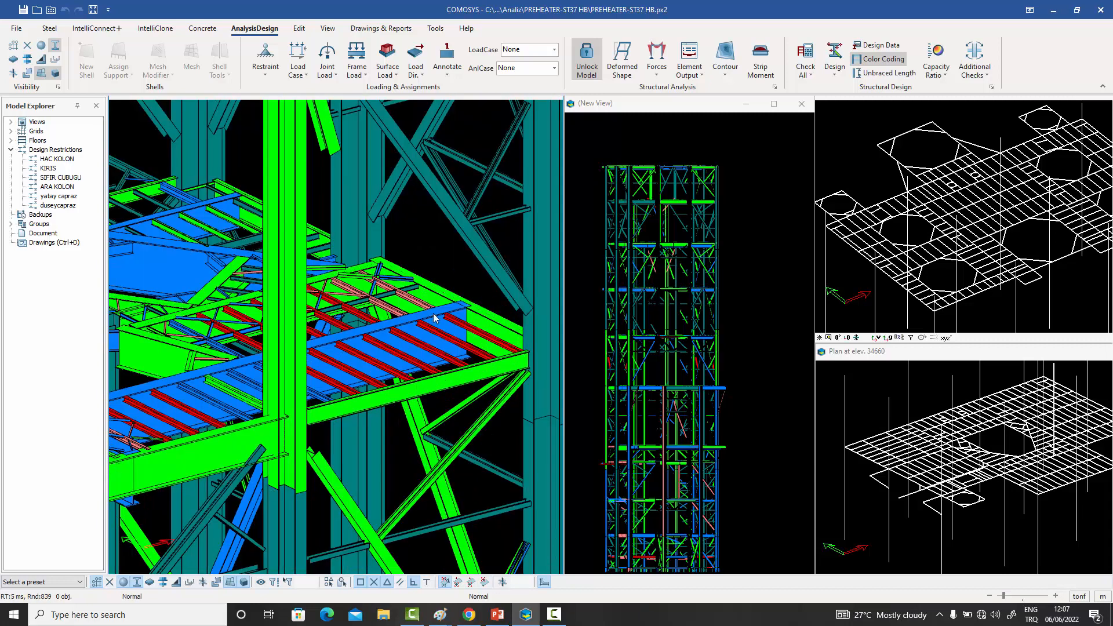
- Exclude the Deflection 2 and Deflection 3 criteria from the design ratio coloring and inspect the recolored floor
click(19, 28)
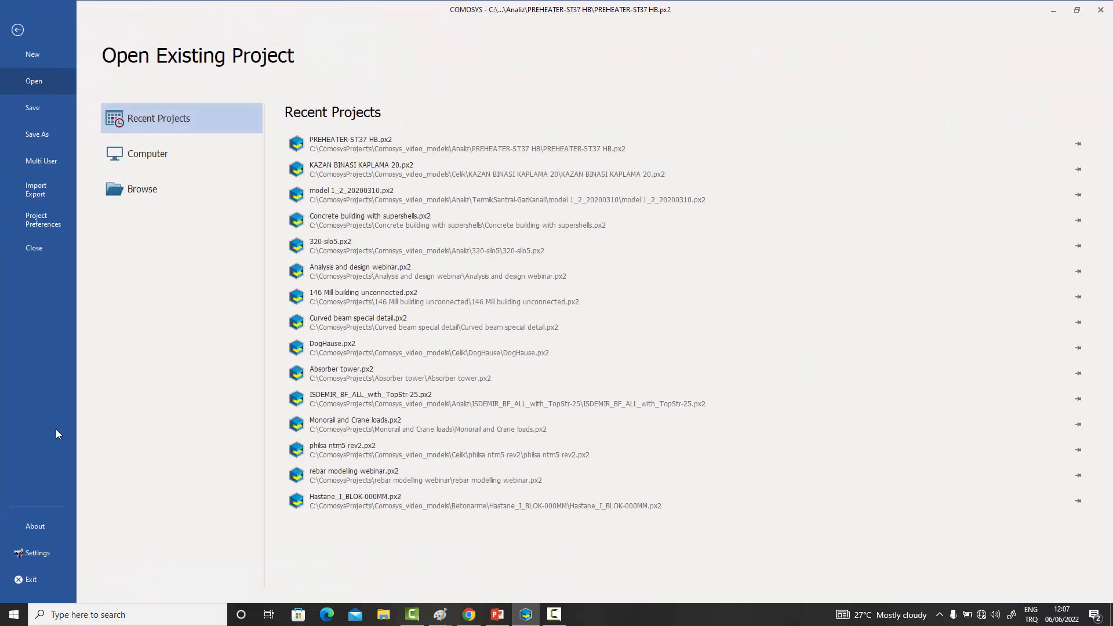
click(36, 552)
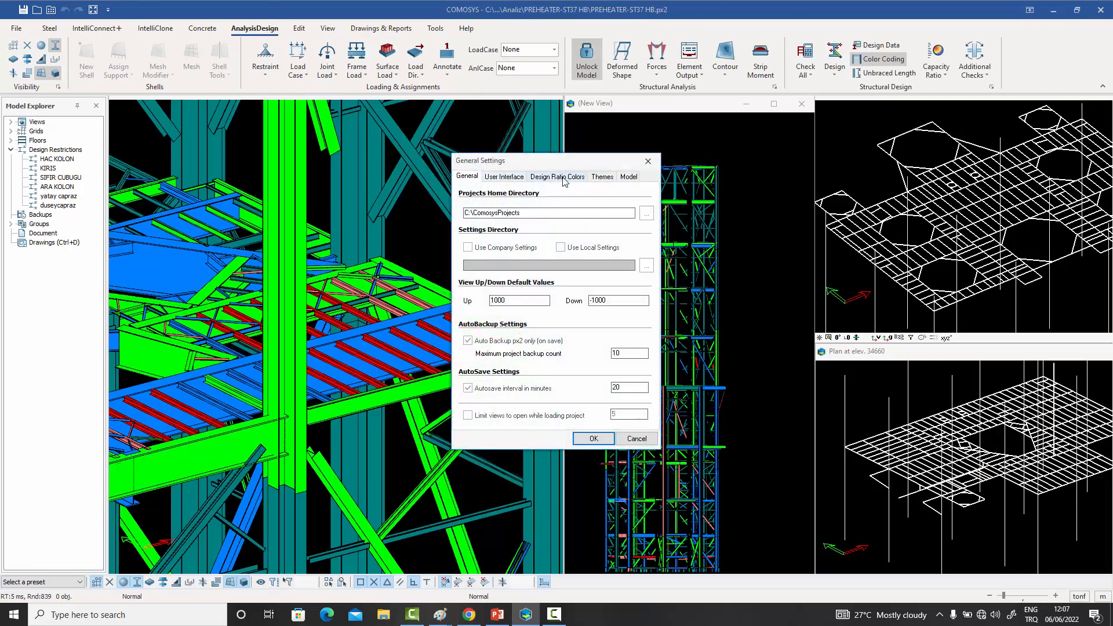
click(556, 177)
click(480, 402)
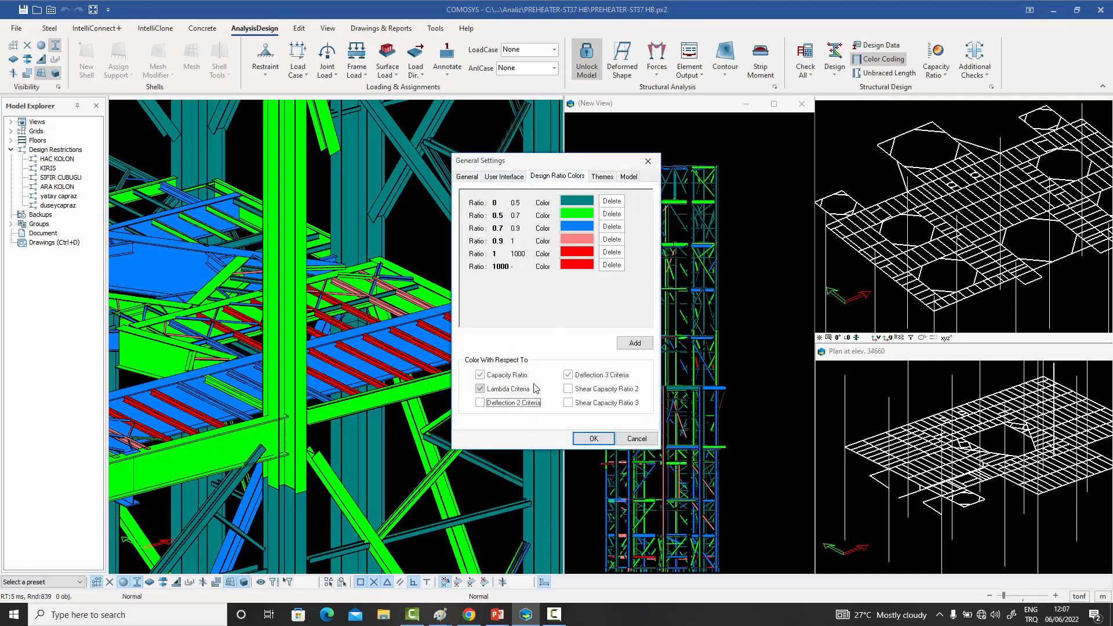
click(569, 375)
click(592, 438)
scroll(485, 356, up, 1)
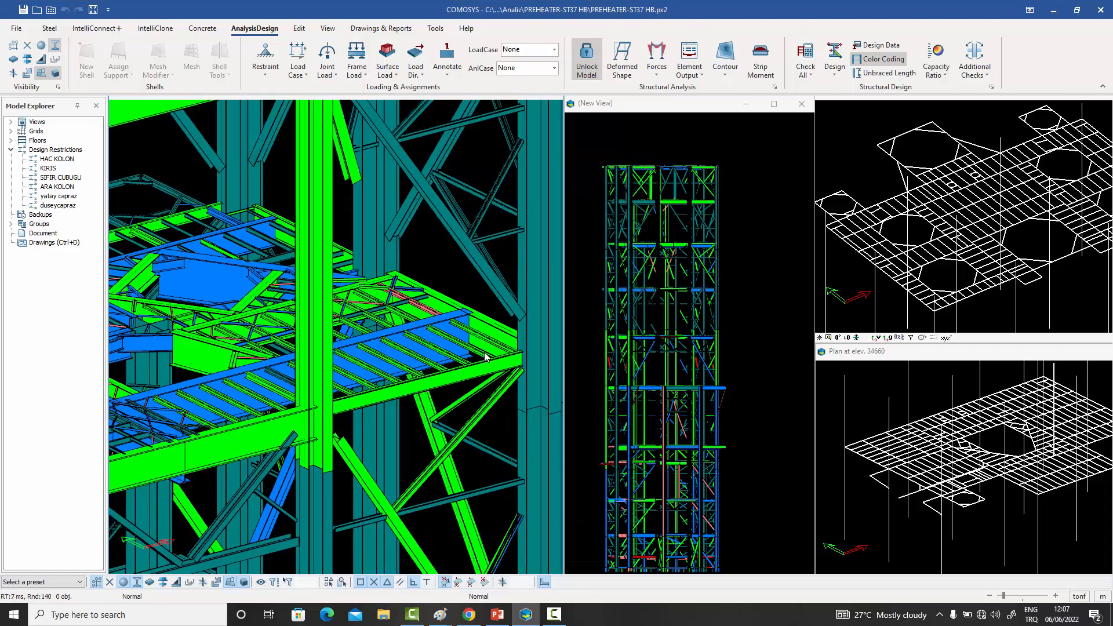
scroll(485, 356, up, 1)
scroll(400, 368, up, 1)
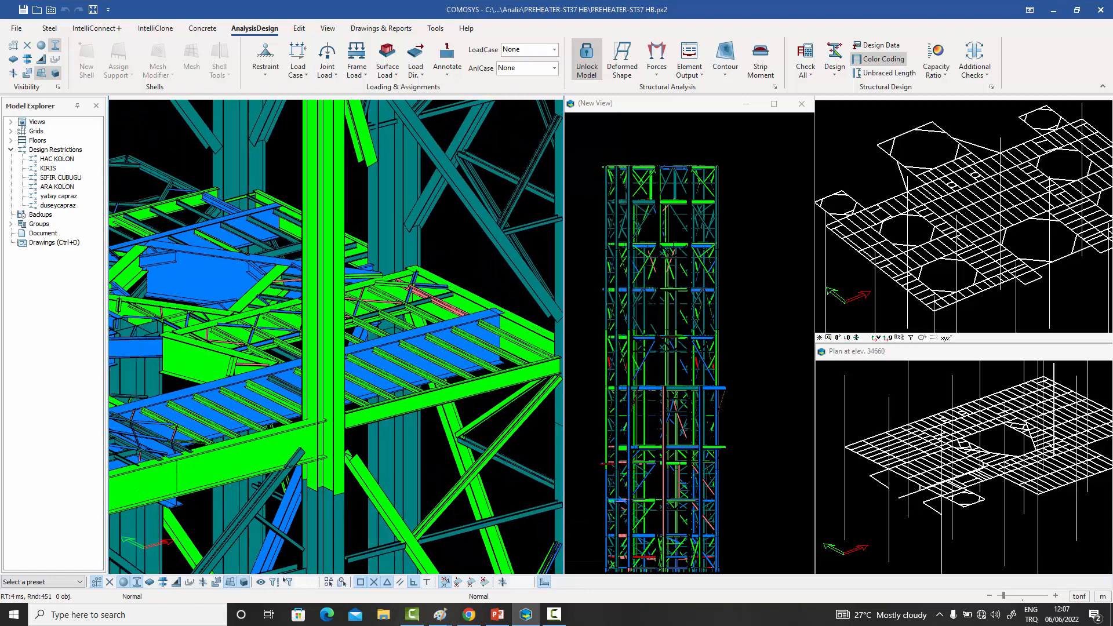
scroll(400, 356, up, 3)
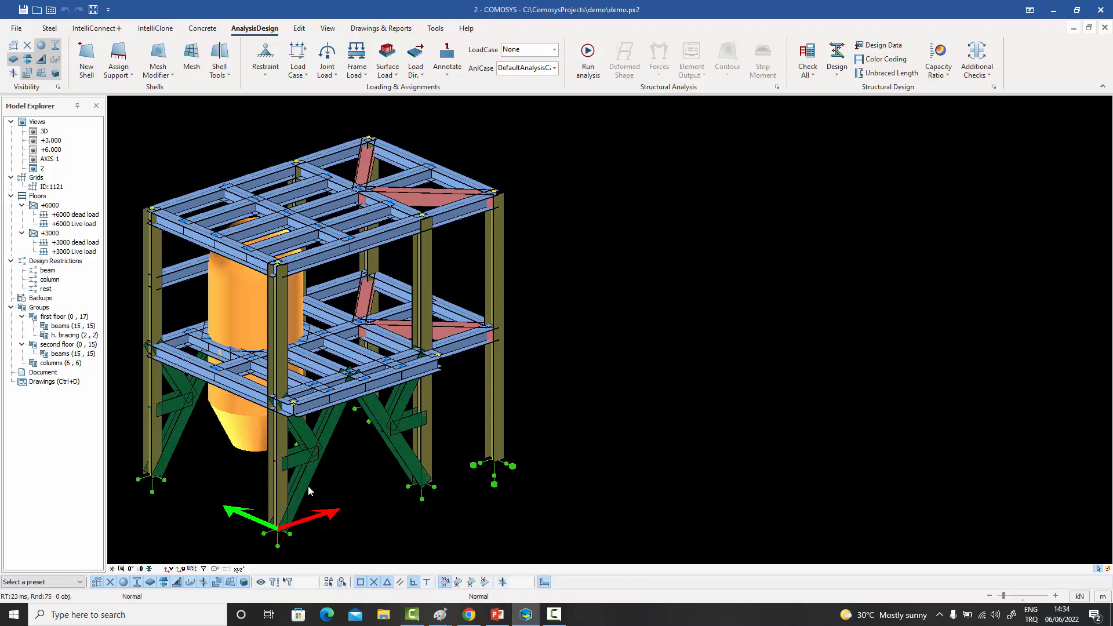
- Display the Live load case's loads on the demo structure and set the displayed load case back to None
click(554, 50)
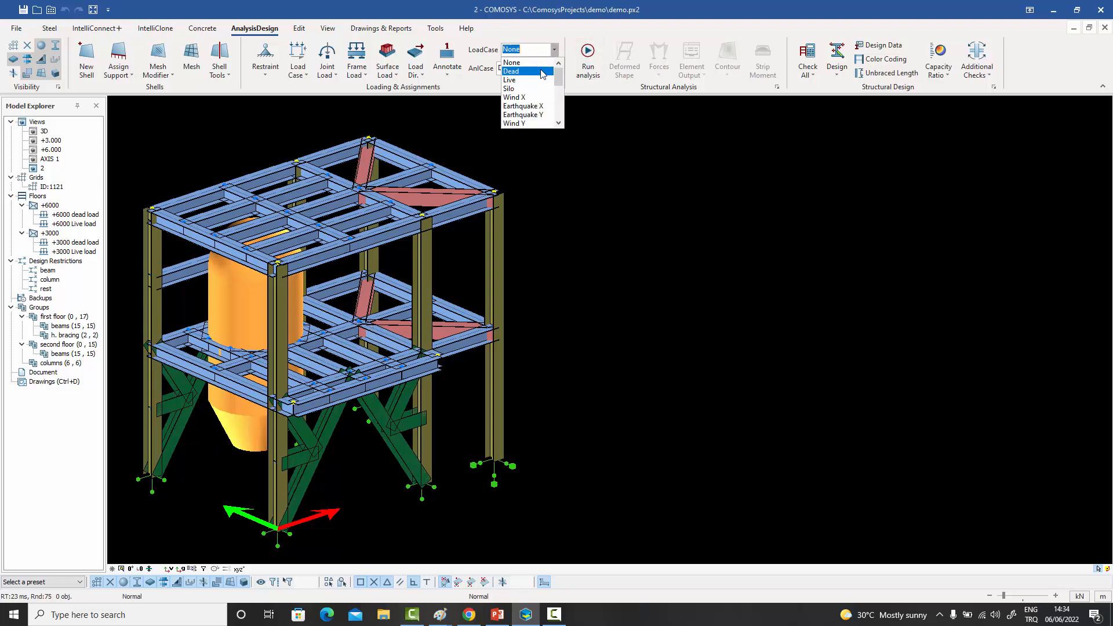
click(536, 77)
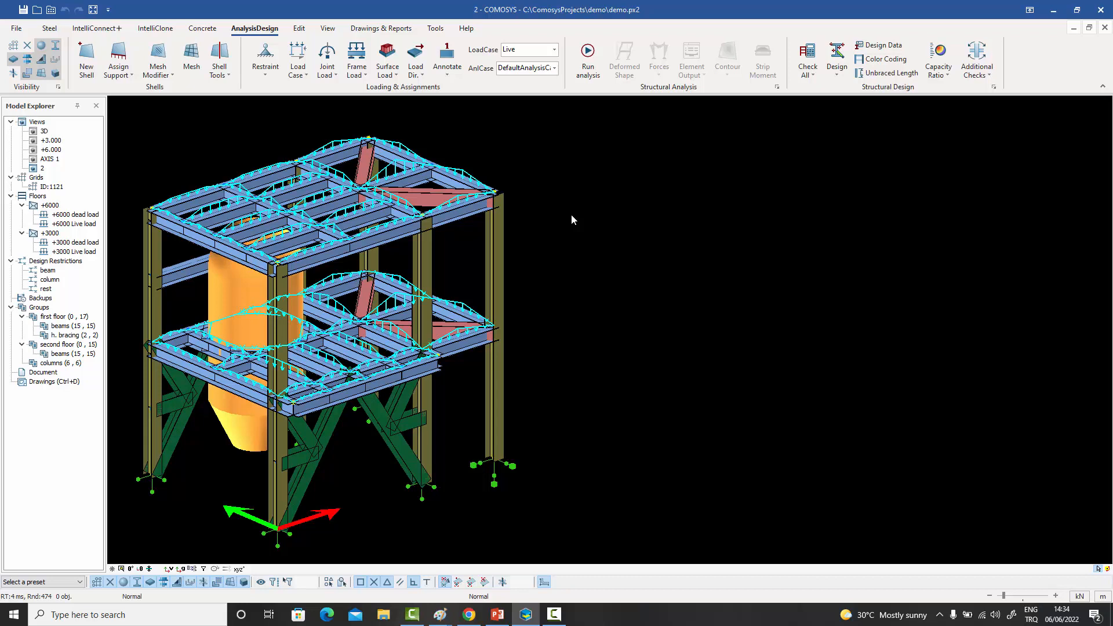
click(139, 105)
click(549, 523)
key(Escape)
click(555, 50)
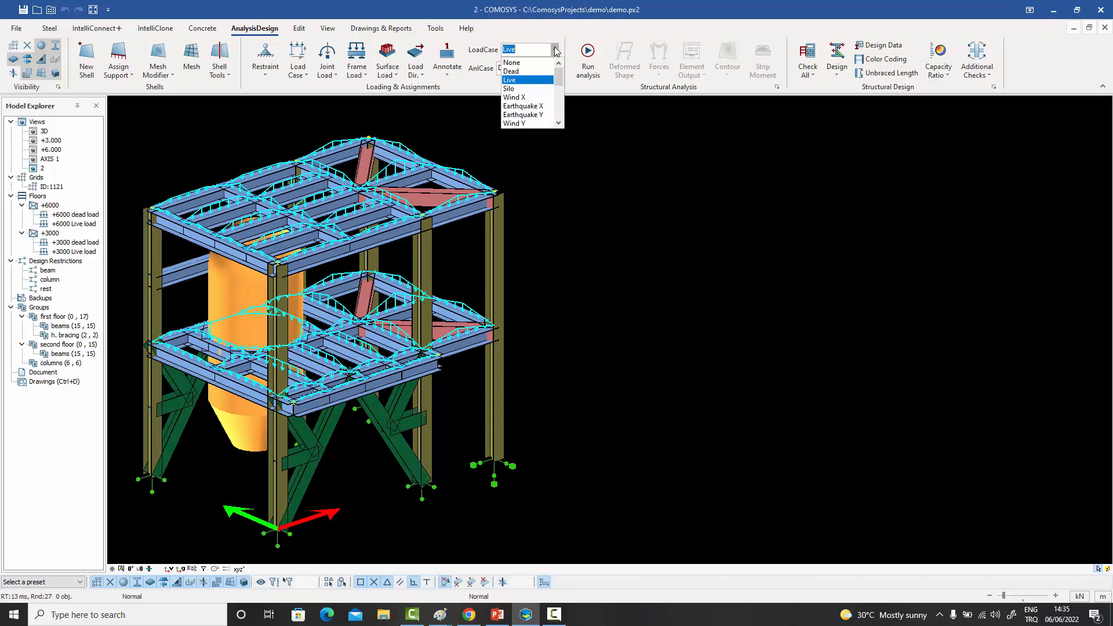
click(512, 62)
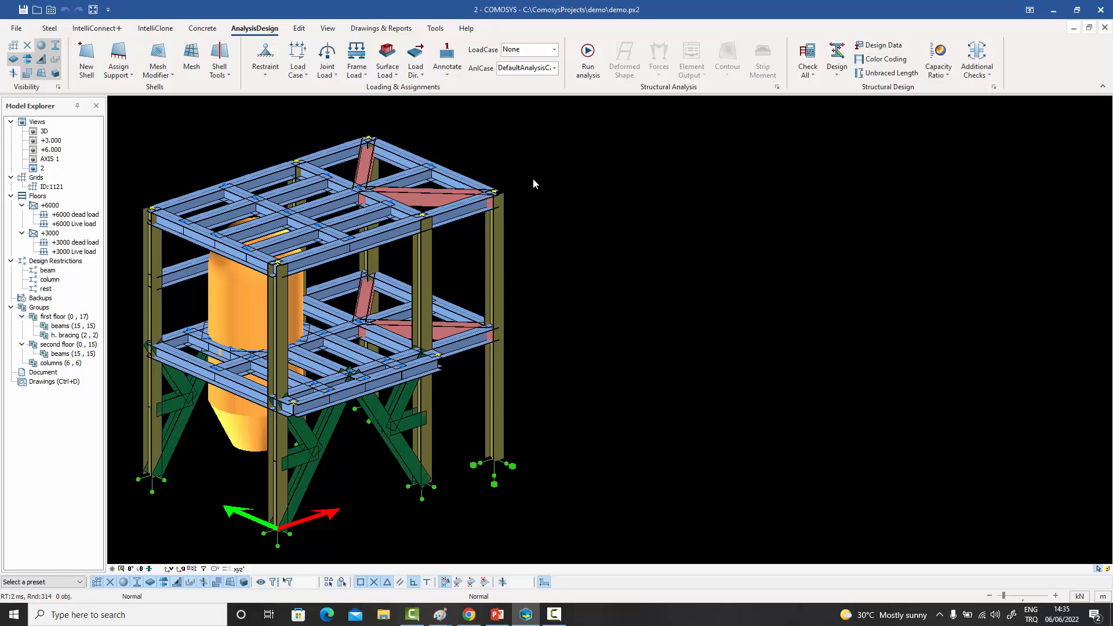
click(841, 72)
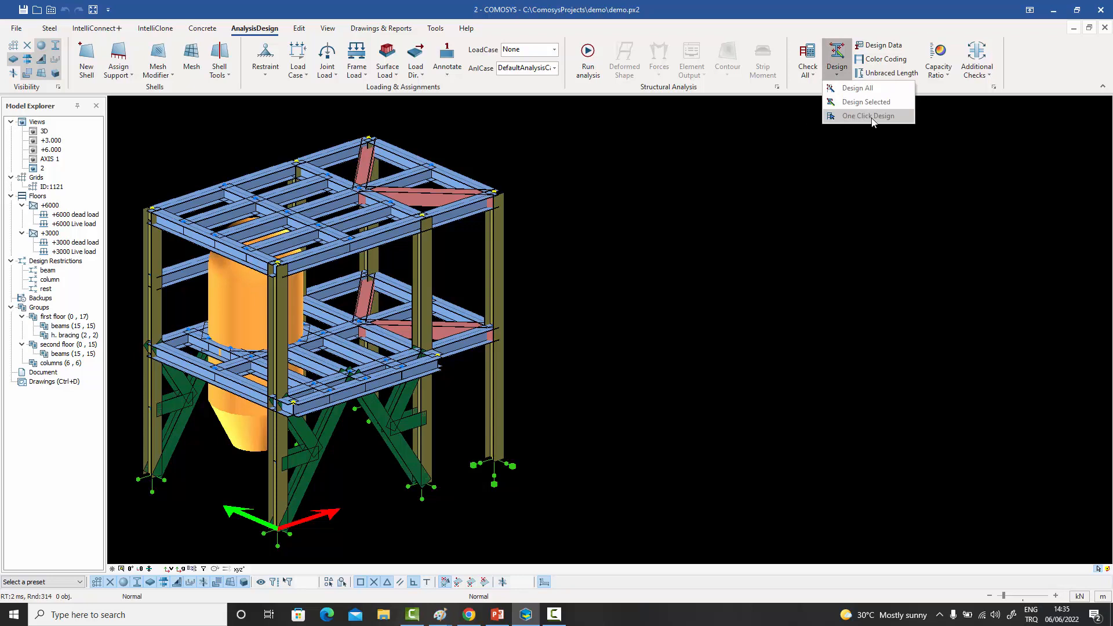
click(638, 214)
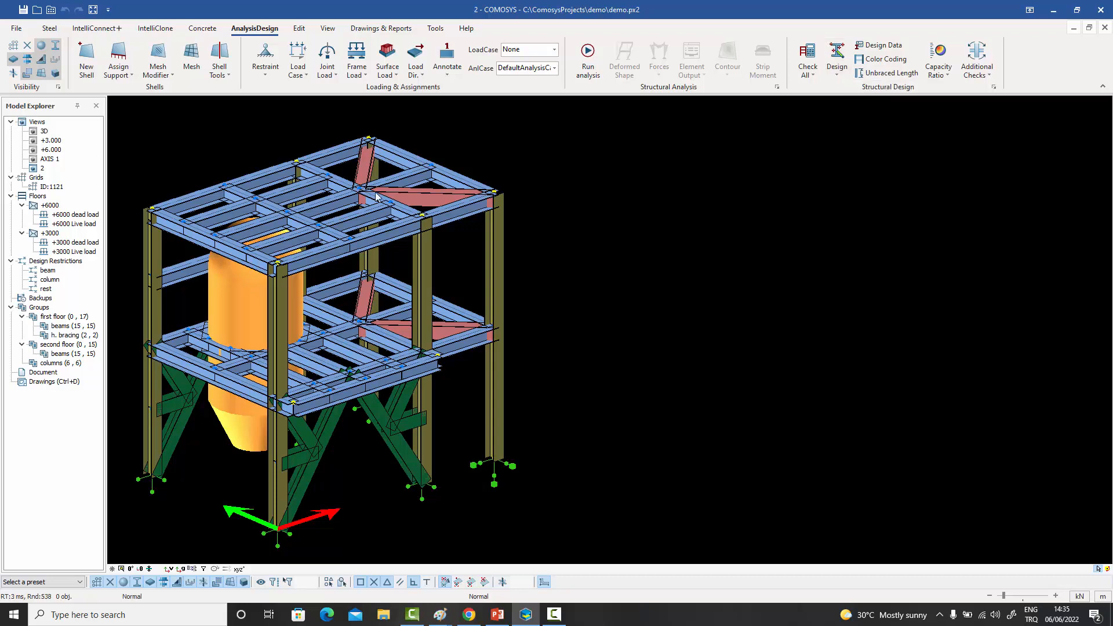
- Examine the profile sets of the beam design restriction without changing them, and open the upper edge beam's design properties to examine its assigned restriction
click(49, 271)
click(45, 289)
click(48, 272)
right_click(48, 271)
click(69, 289)
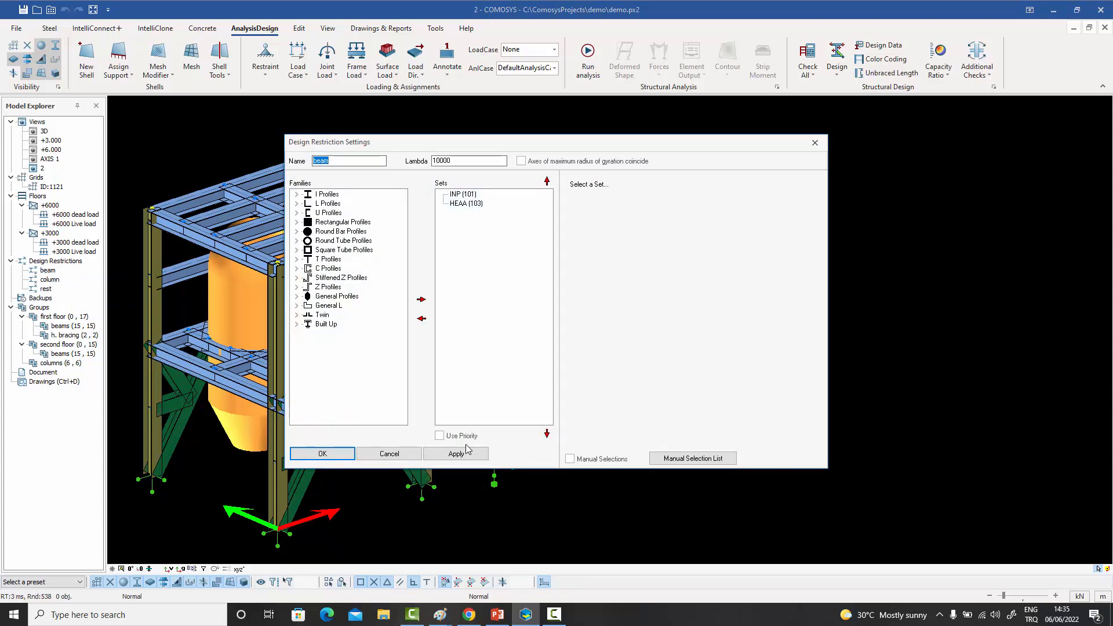
click(384, 454)
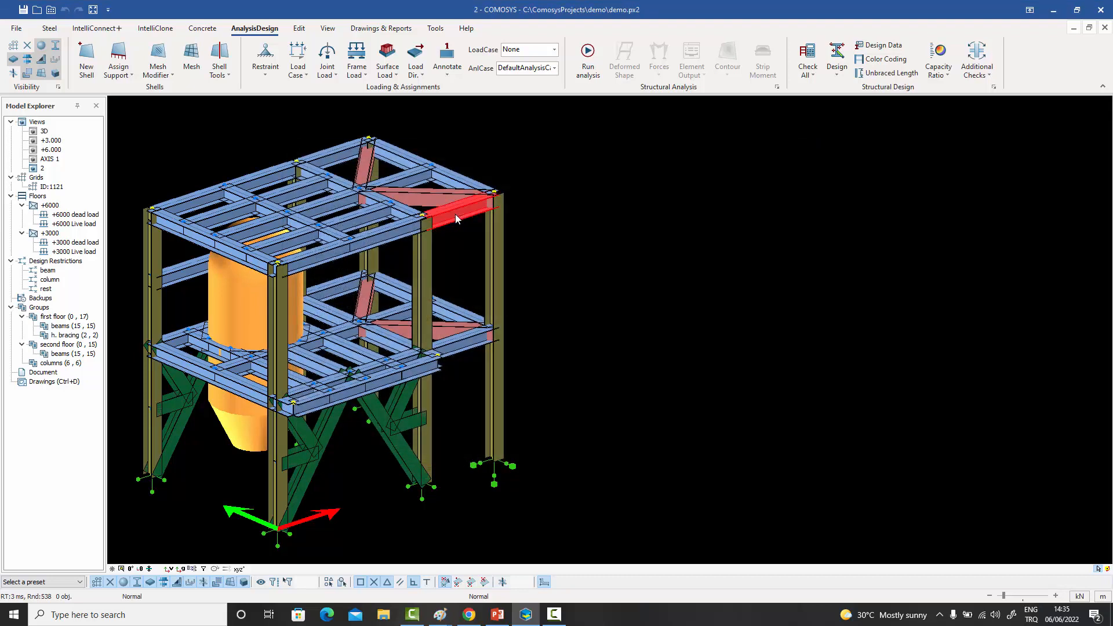
double_click(454, 214)
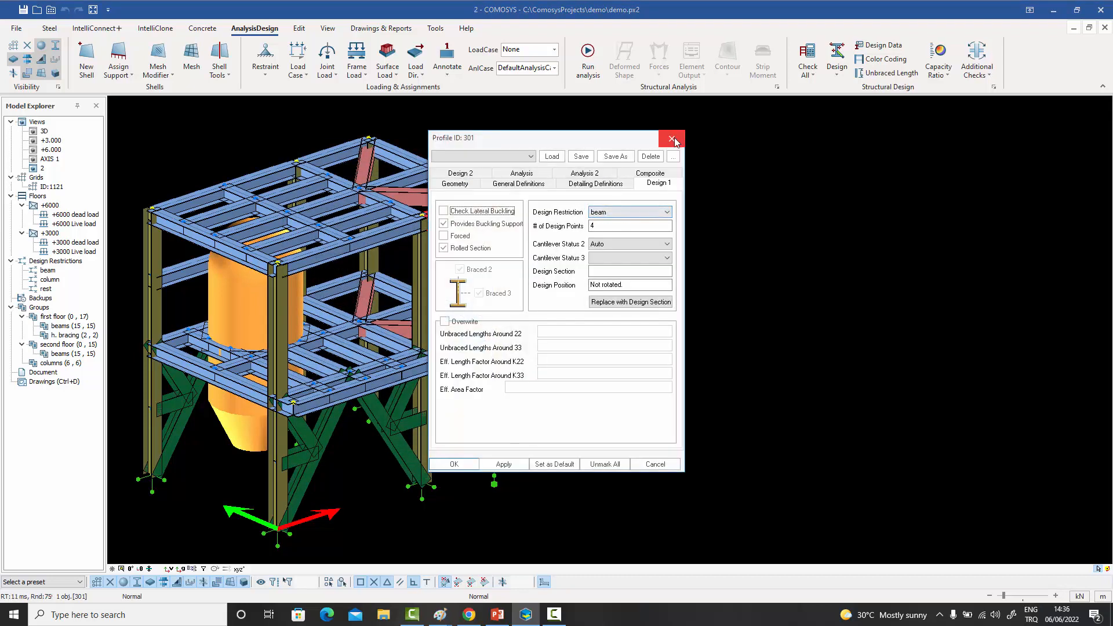
- Examine the design restrictions assigned to the corner column and the diagonal brace, leaving their properties unchanged and no member selected
click(670, 139)
double_click(495, 353)
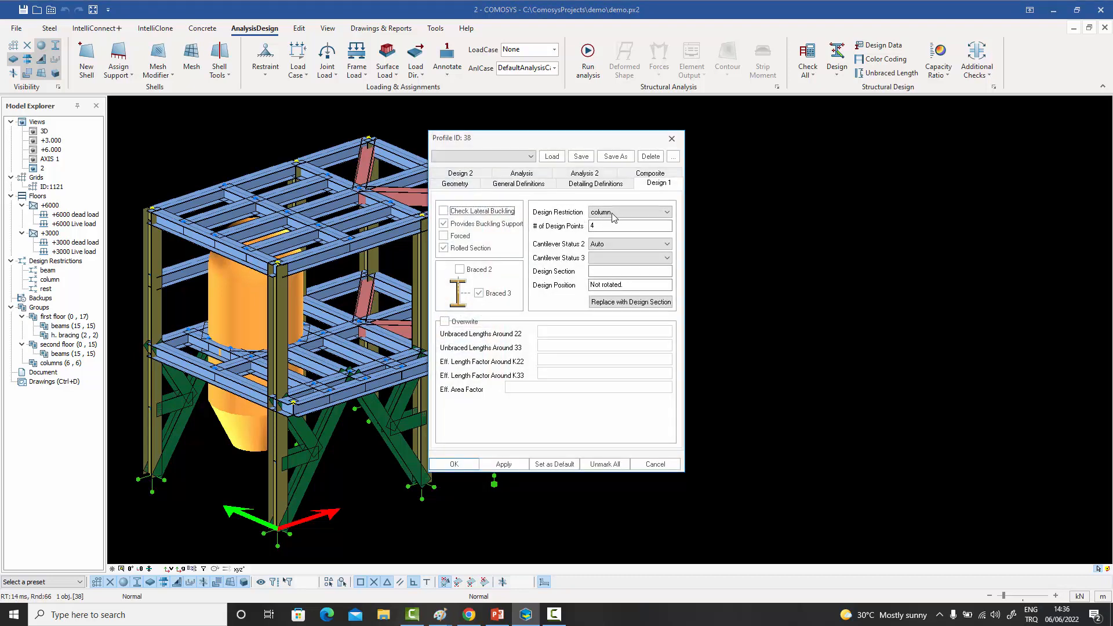
click(671, 138)
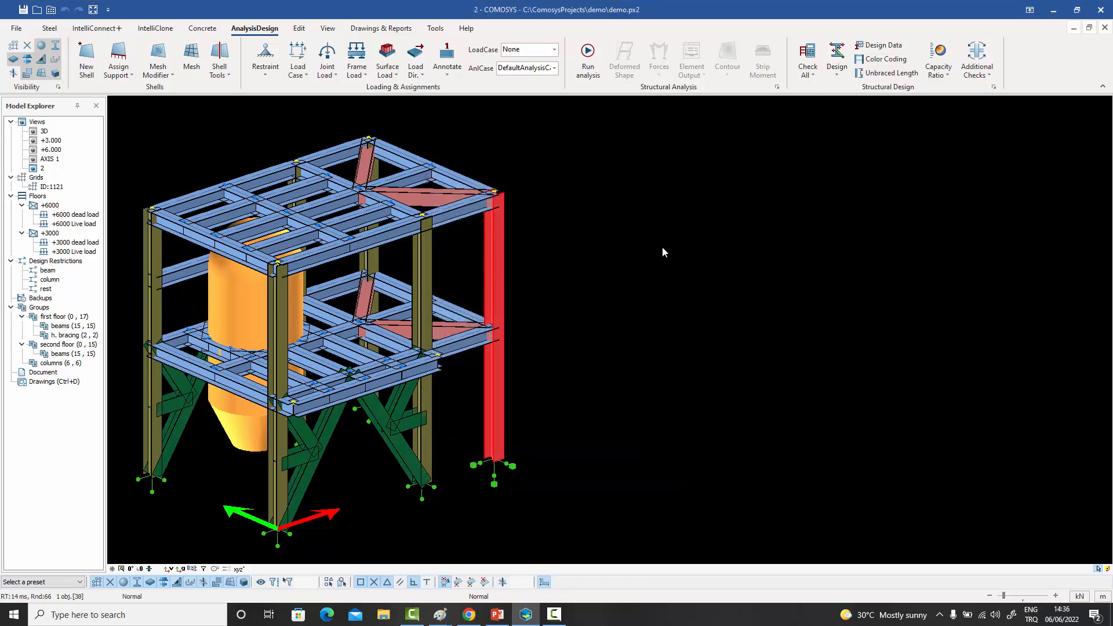
double_click(391, 407)
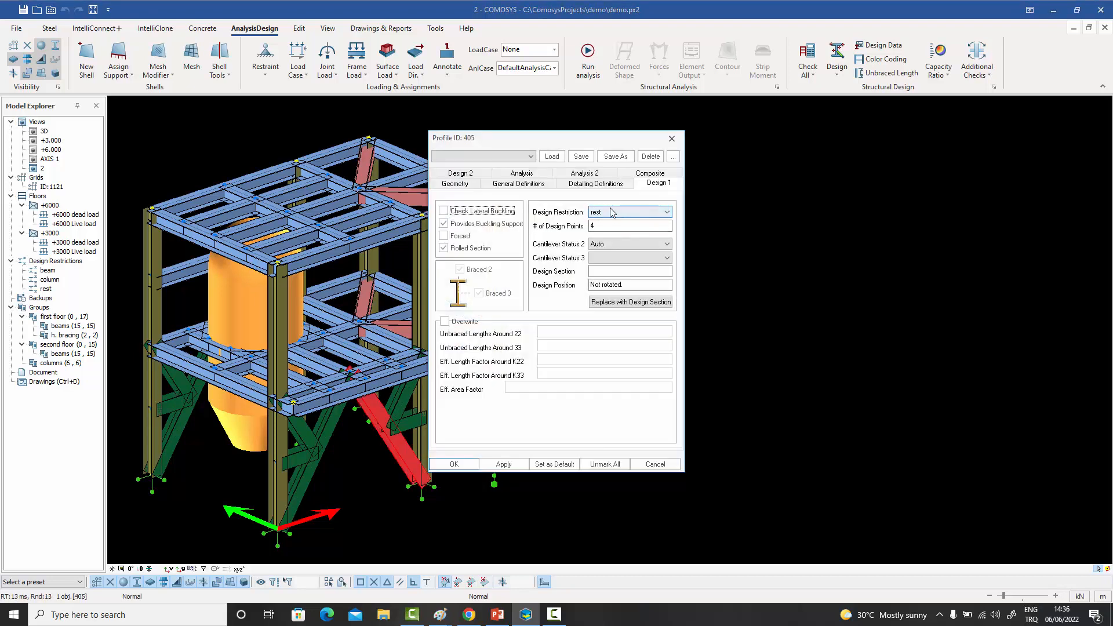
click(671, 138)
click(644, 173)
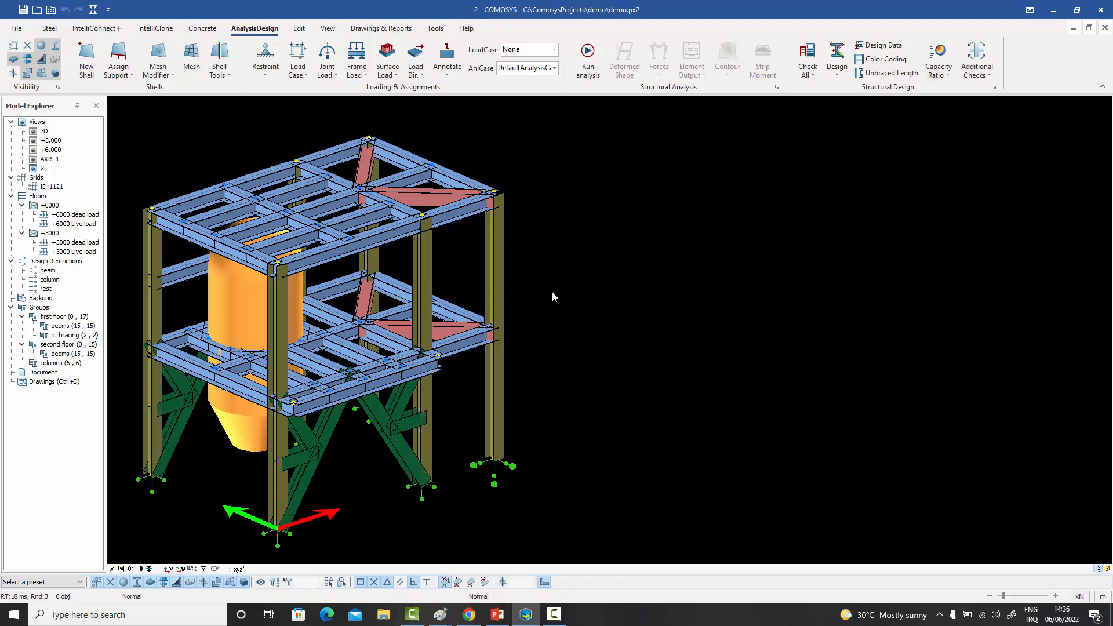
- Run One Click Design with the preset maximum number of design cycles, agree to save the project, and move the analysis log clear of the structure
click(842, 80)
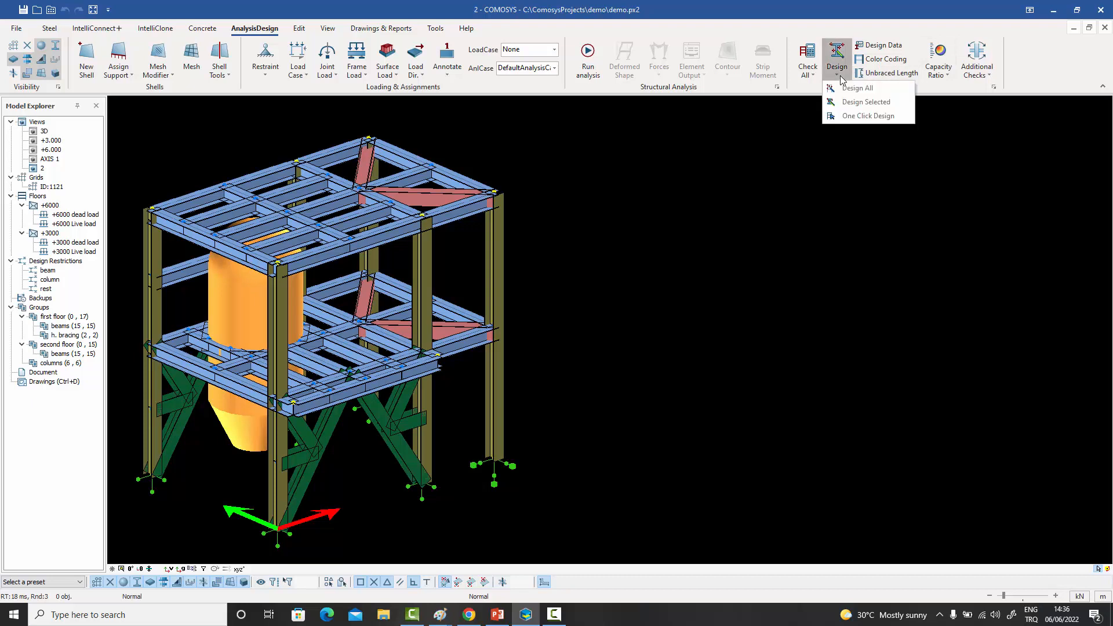
click(859, 115)
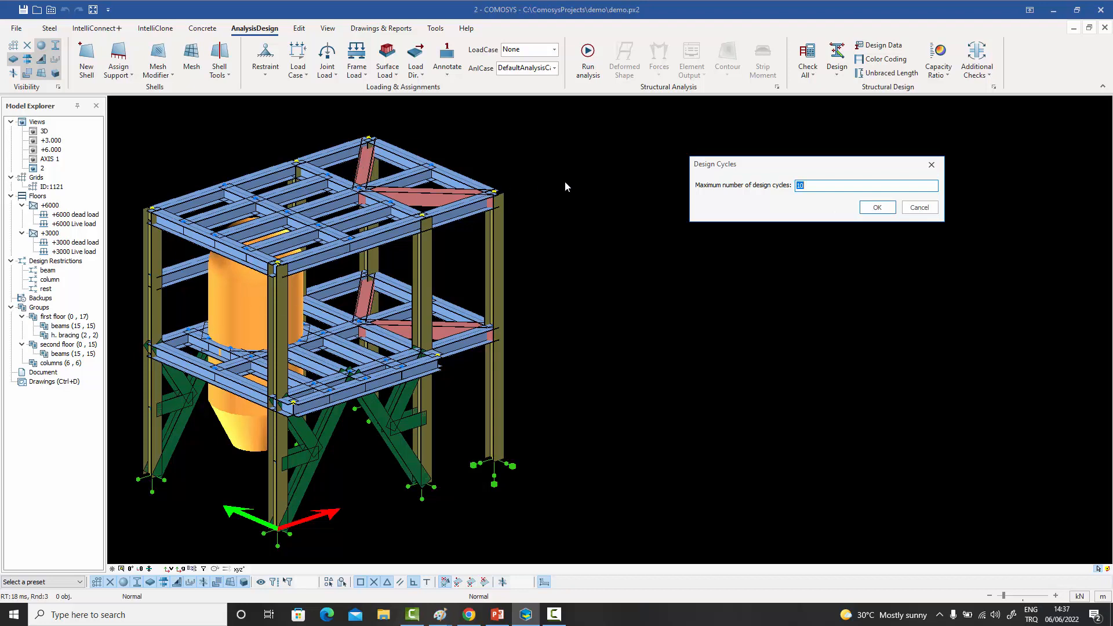
click(875, 208)
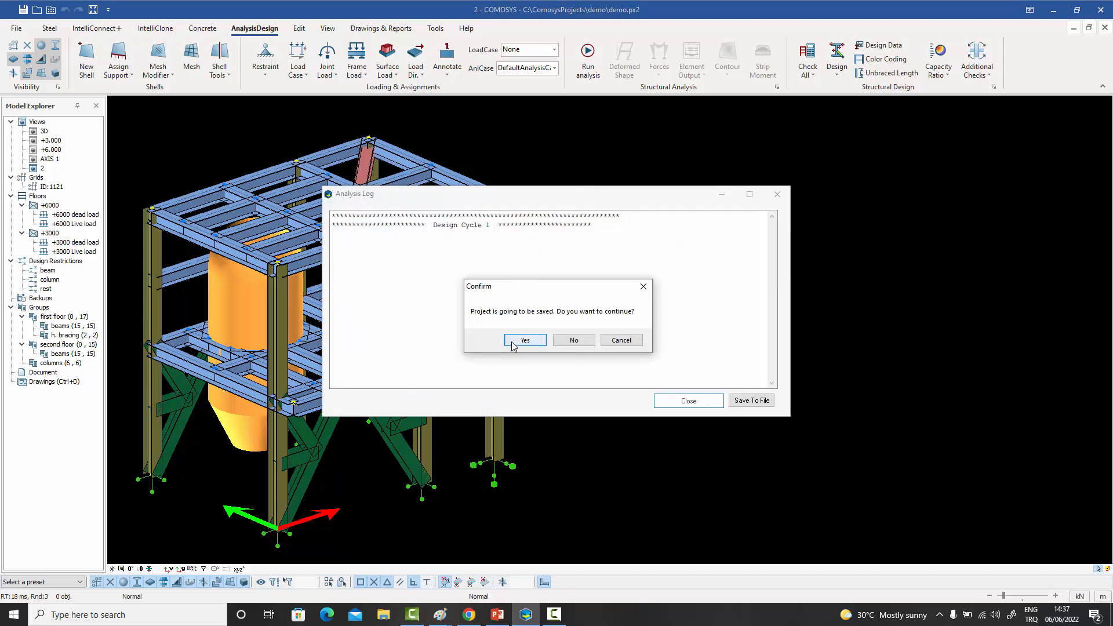
click(524, 340)
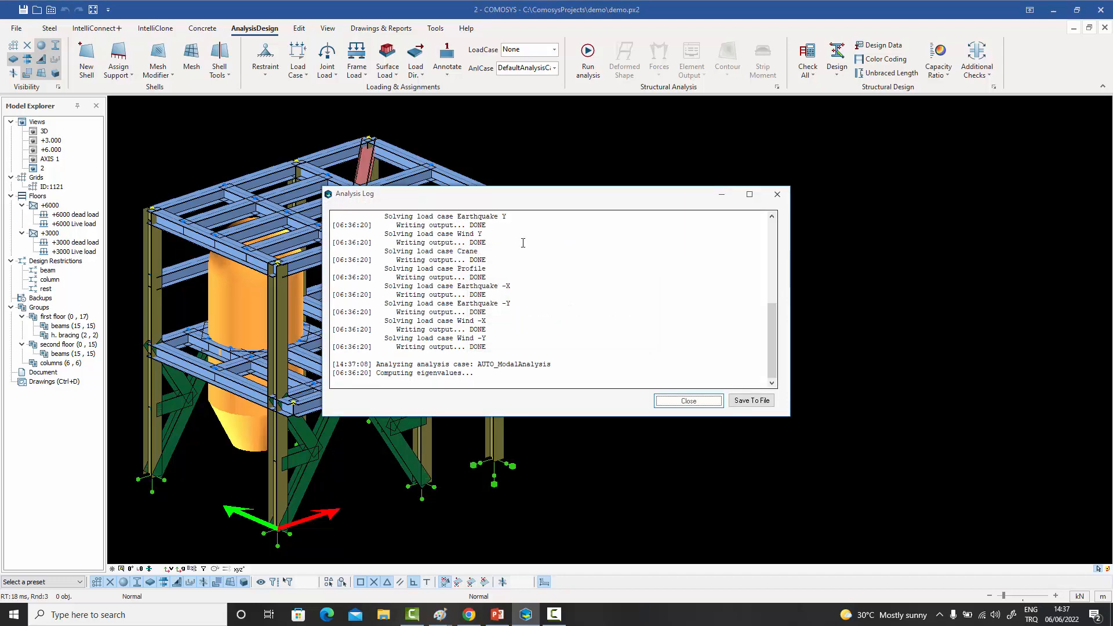
drag(529, 200, 711, 184)
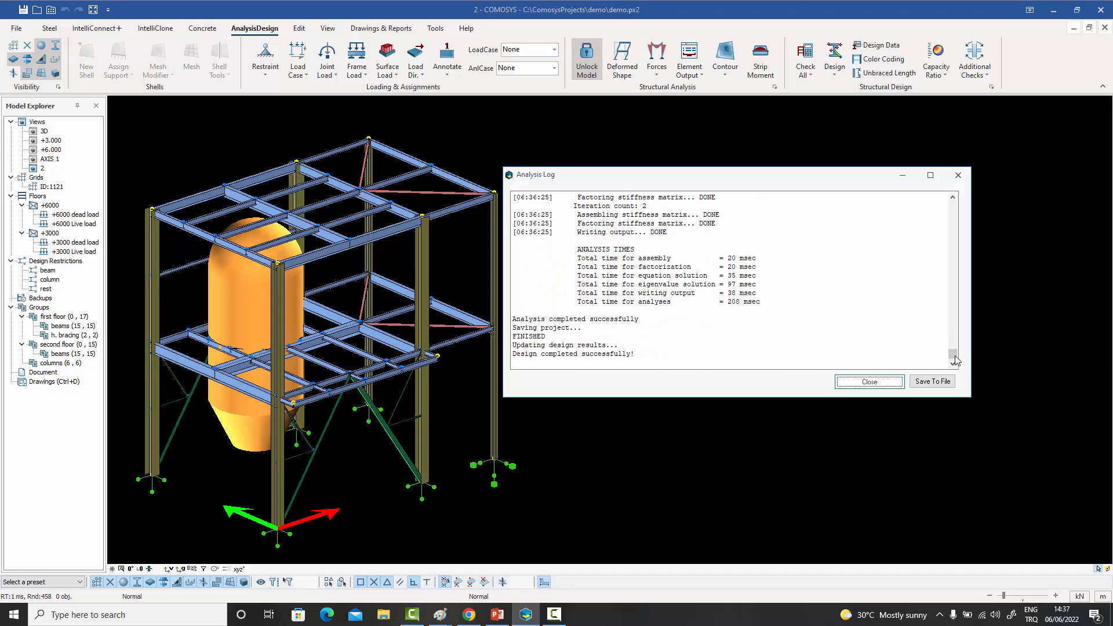
- Examine the first design cycle in the analysis log for the number of modified profiles and the structure's weight
drag(954, 353, 967, 203)
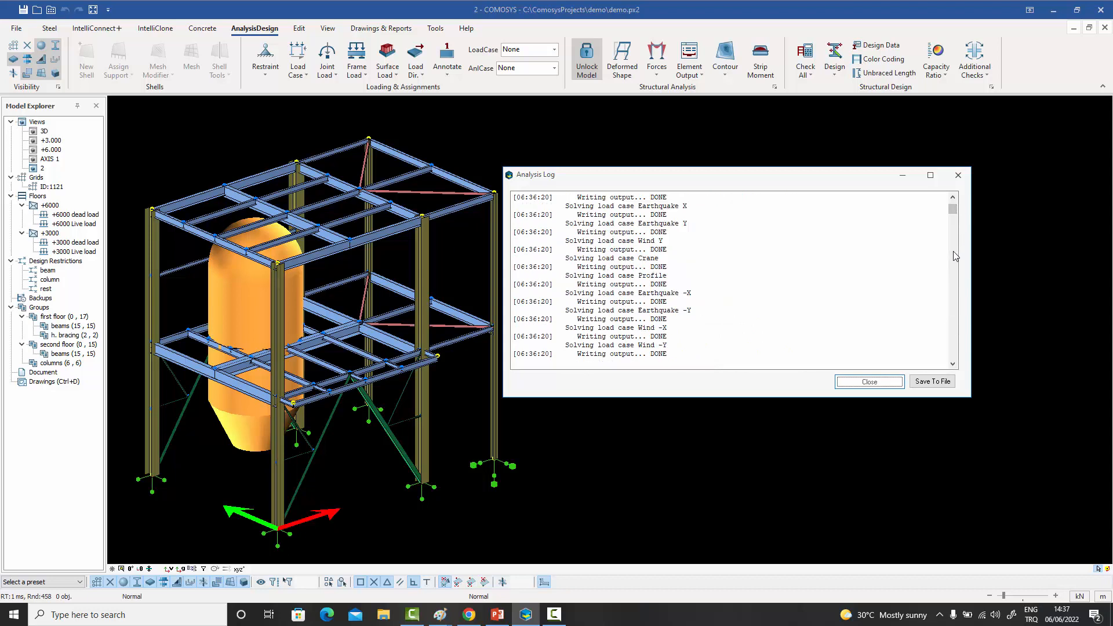
scroll(955, 255, down, 5)
scroll(955, 256, down, 10)
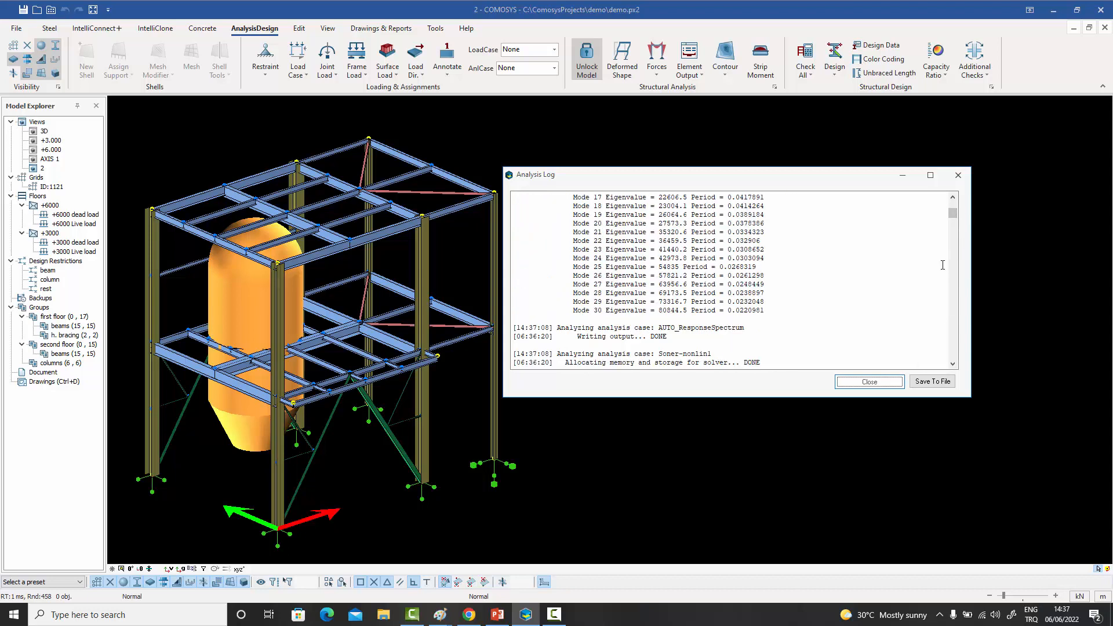
scroll(765, 300, down, 10)
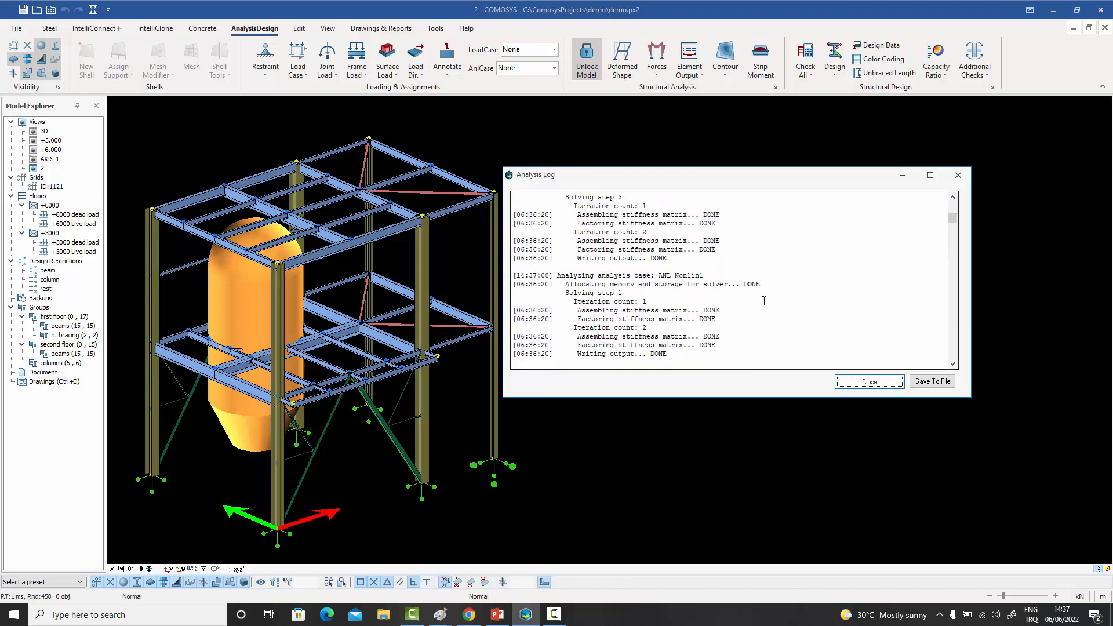
scroll(763, 301, down, 1)
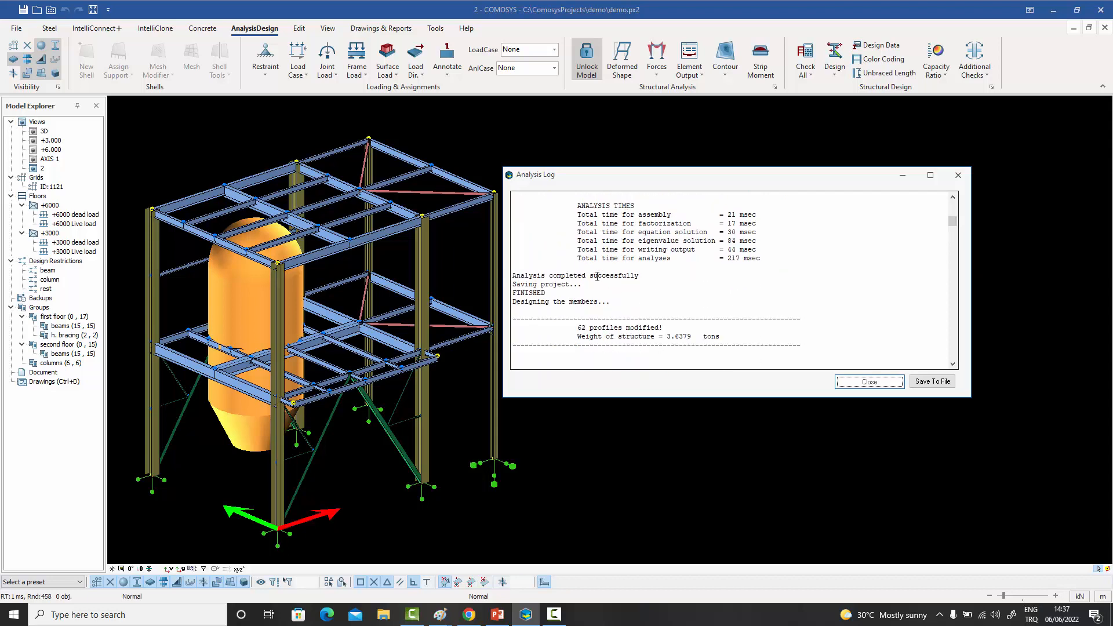
drag(577, 326, 676, 328)
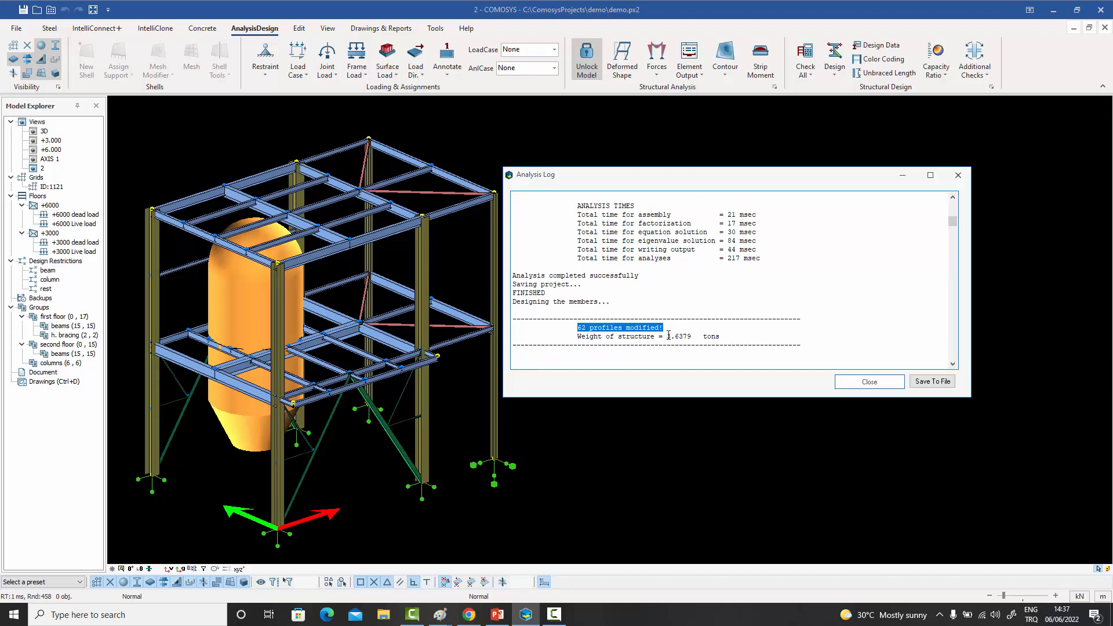
drag(667, 336, 692, 335)
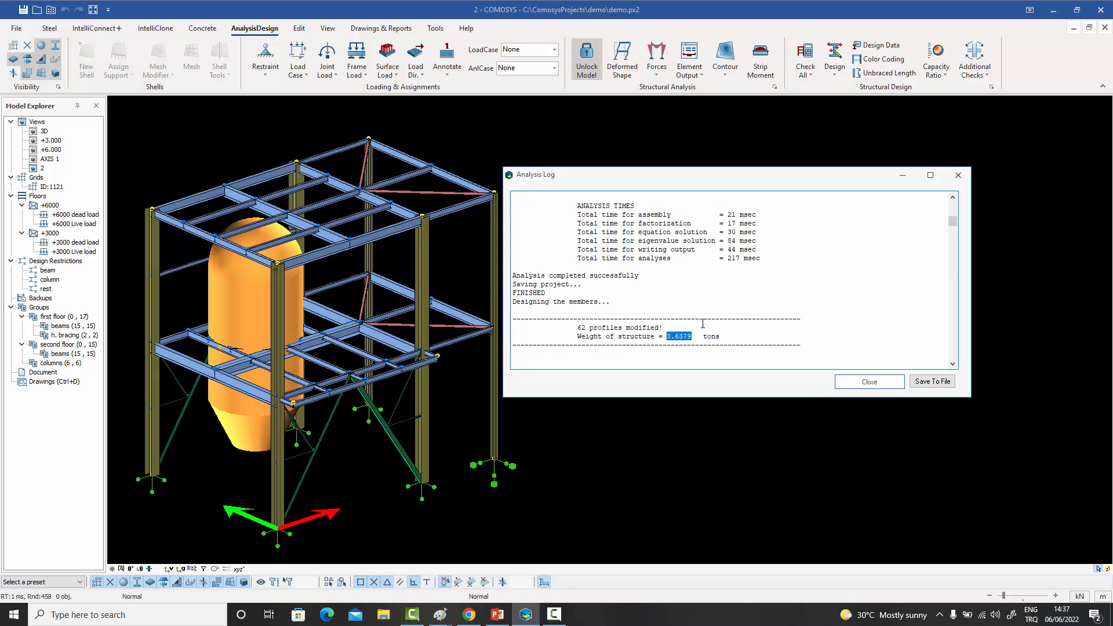
- Examine the second design cycle in the analysis log and compare its modified profiles and structure weight
scroll(702, 302, down, 8)
scroll(702, 302, down, 3)
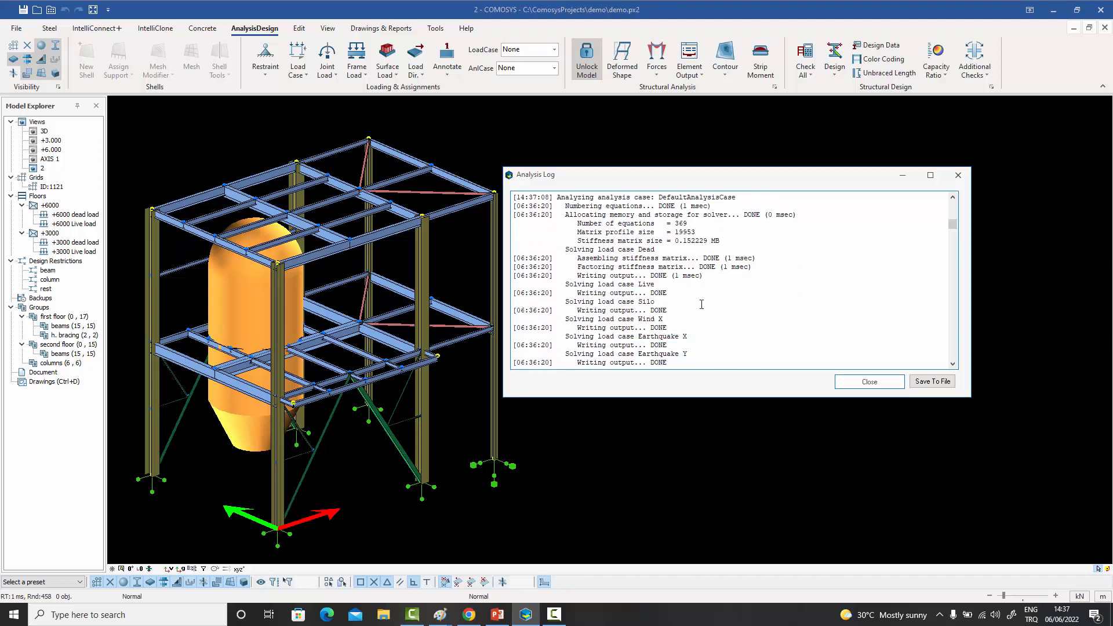
scroll(699, 303, up, 4)
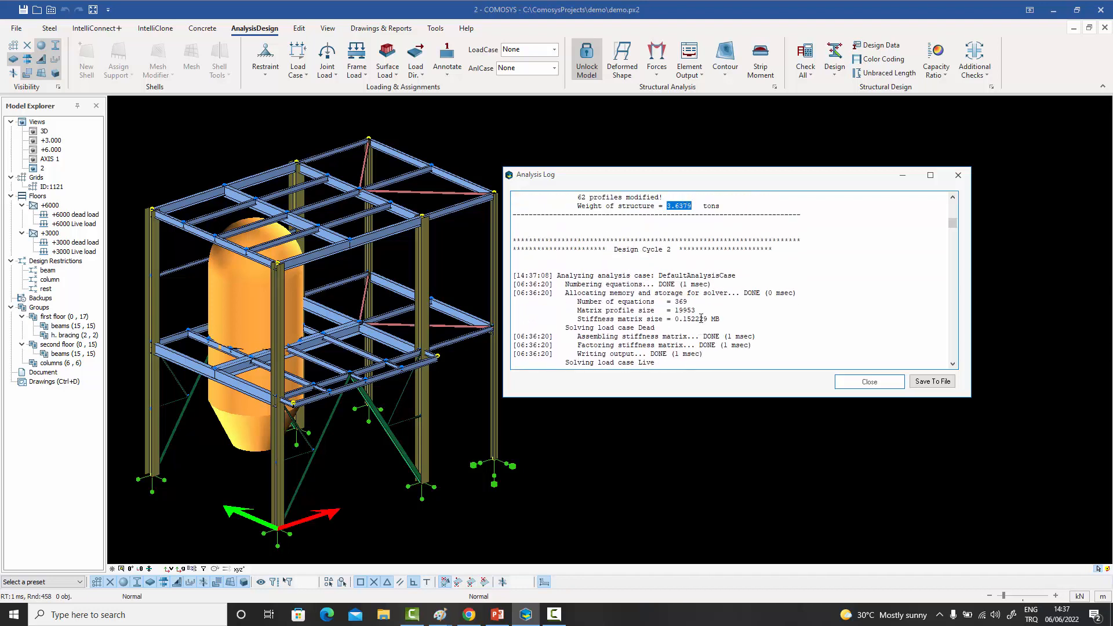
scroll(702, 313, down, 10)
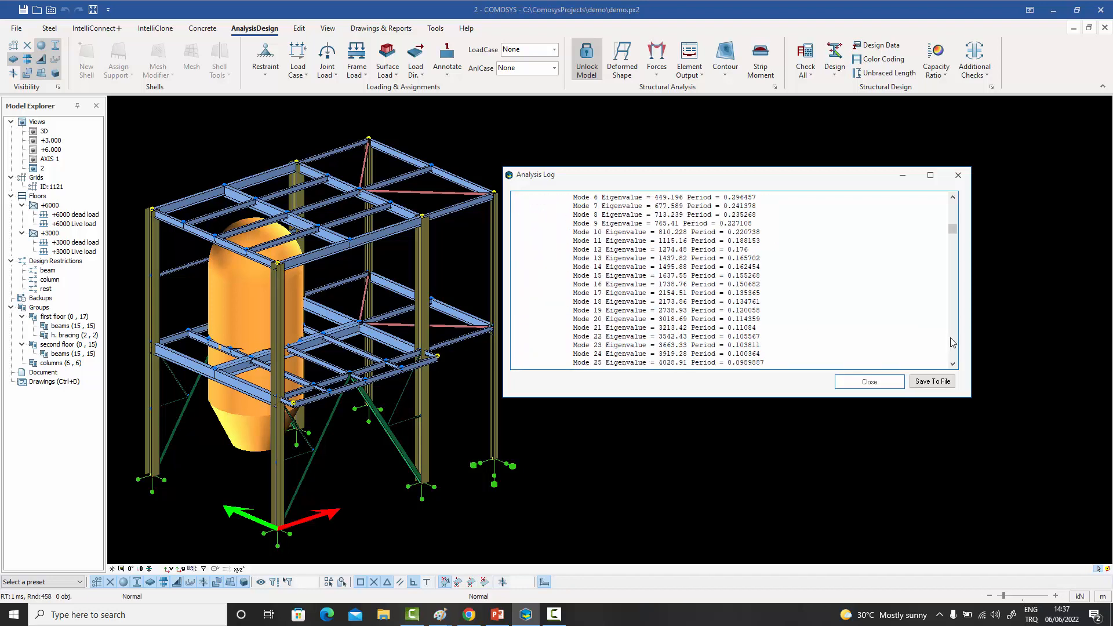
scroll(950, 342, down, 10)
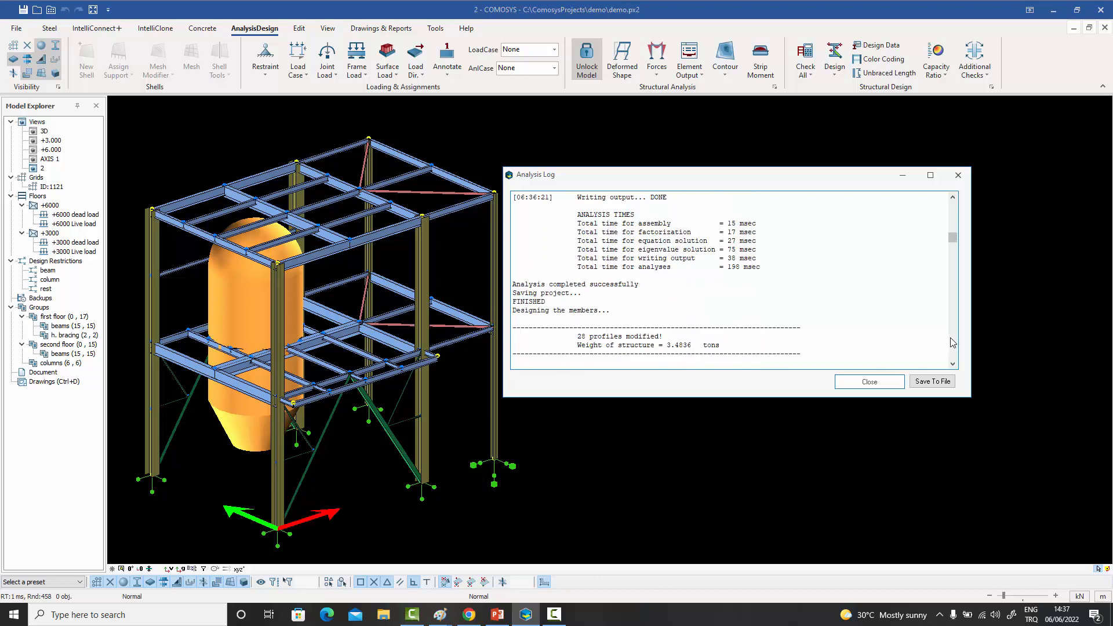
scroll(833, 309, down, 1)
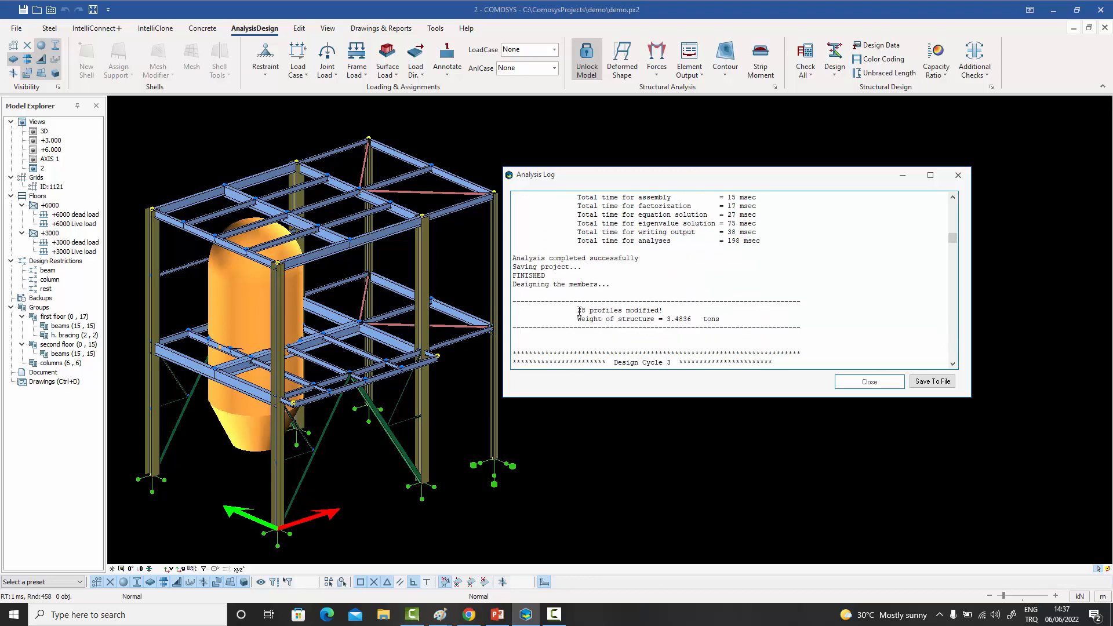
drag(577, 308, 693, 319)
scroll(810, 310, down, 2)
scroll(954, 345, down, 10)
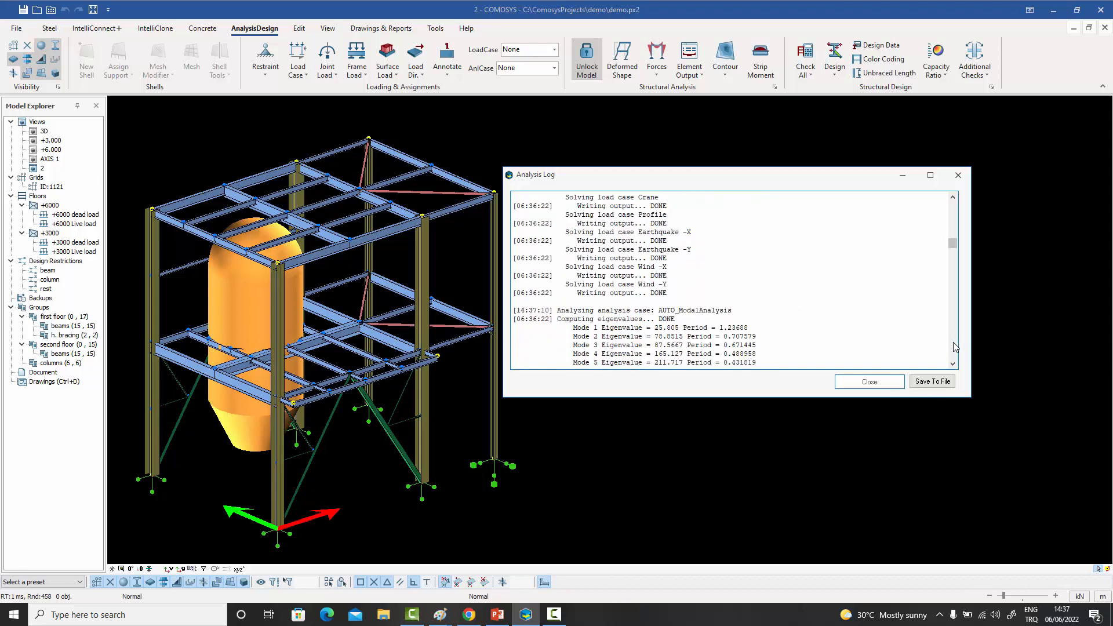
- Examine the modified profiles and weight in the remaining design cycles down to the final one, and close the analysis log
scroll(955, 347, down, 8)
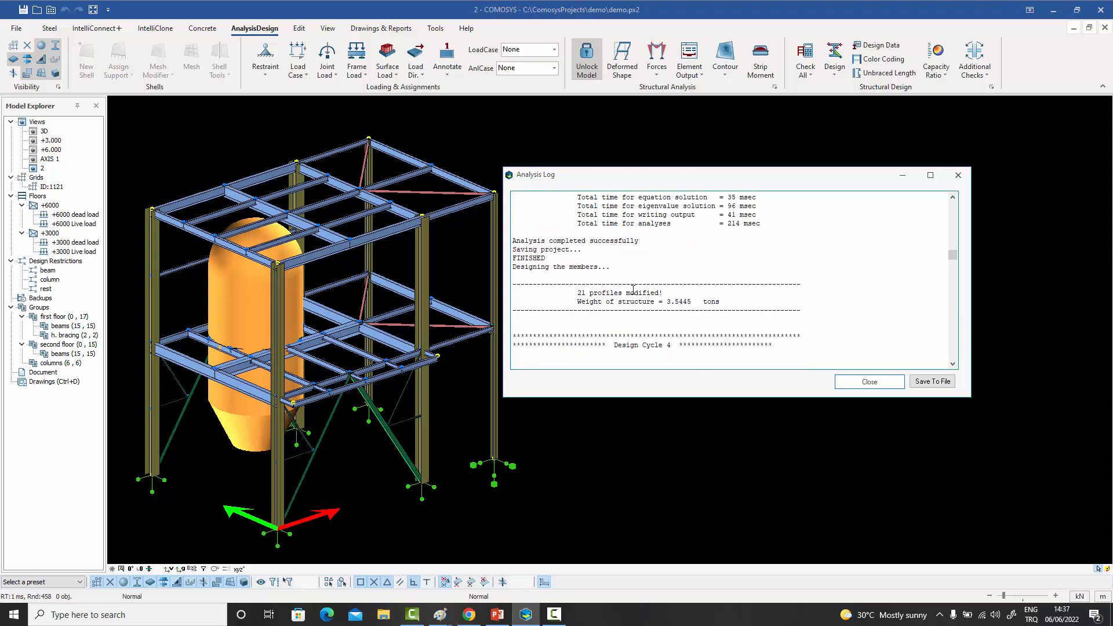
scroll(953, 347, down, 10)
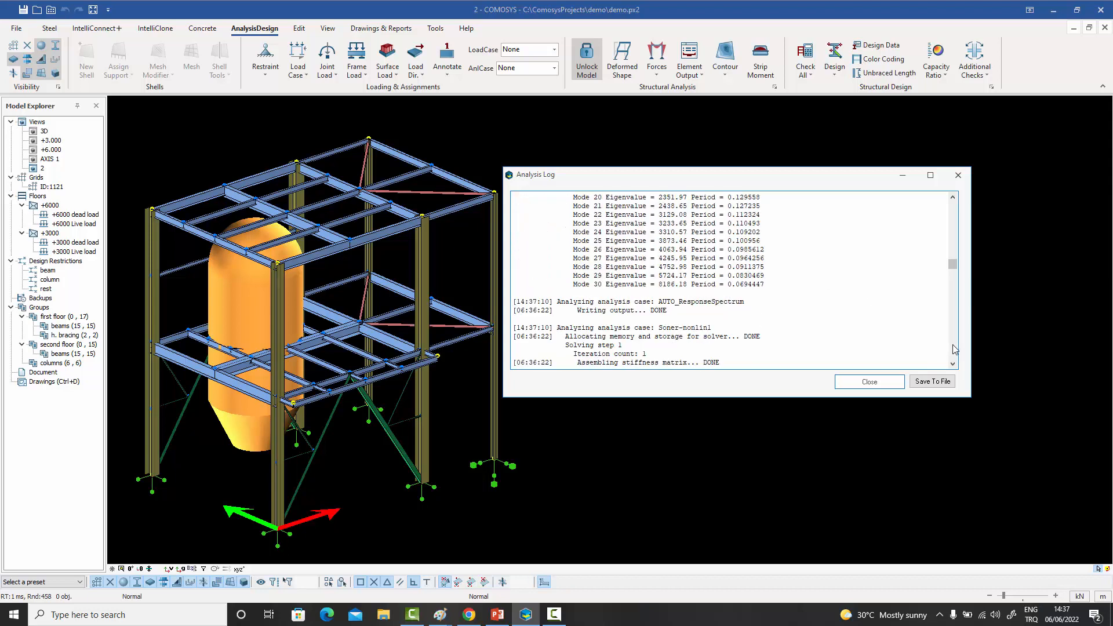
click(952, 346)
drag(953, 274, 953, 337)
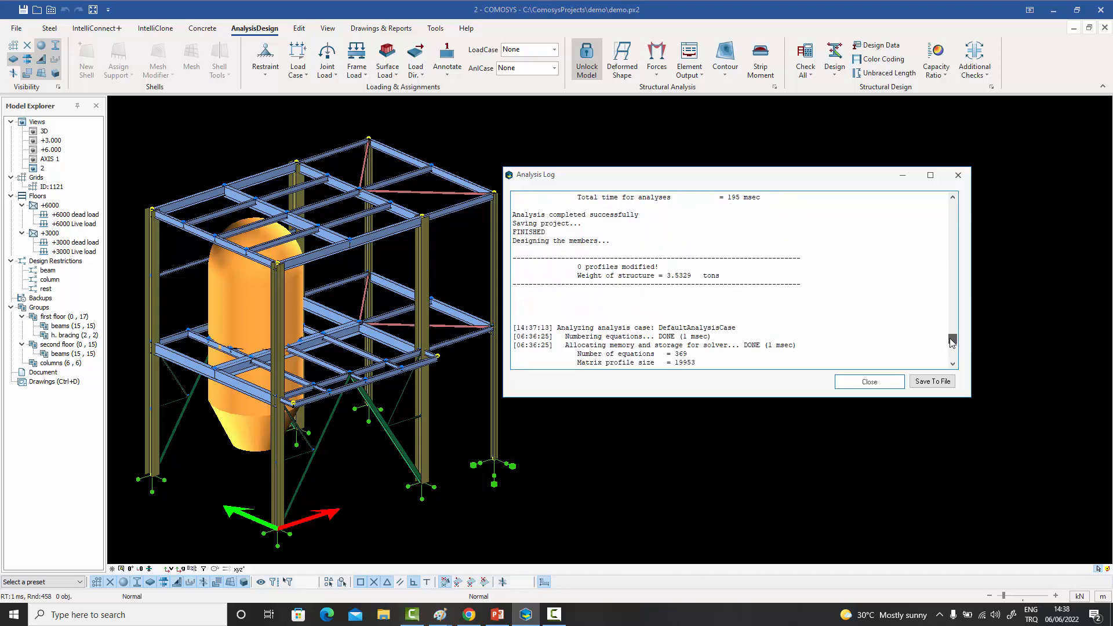
drag(577, 267, 696, 274)
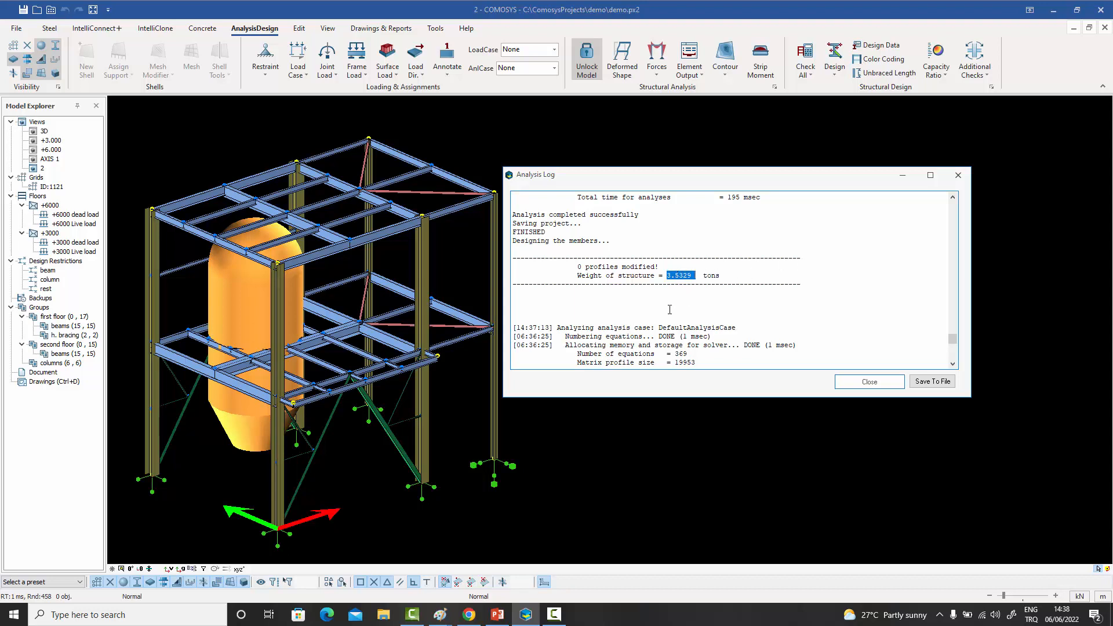
click(870, 382)
- Inspect the redesigned demo structure and its new member sizes from several angles
middle_drag(695, 294, 720, 281)
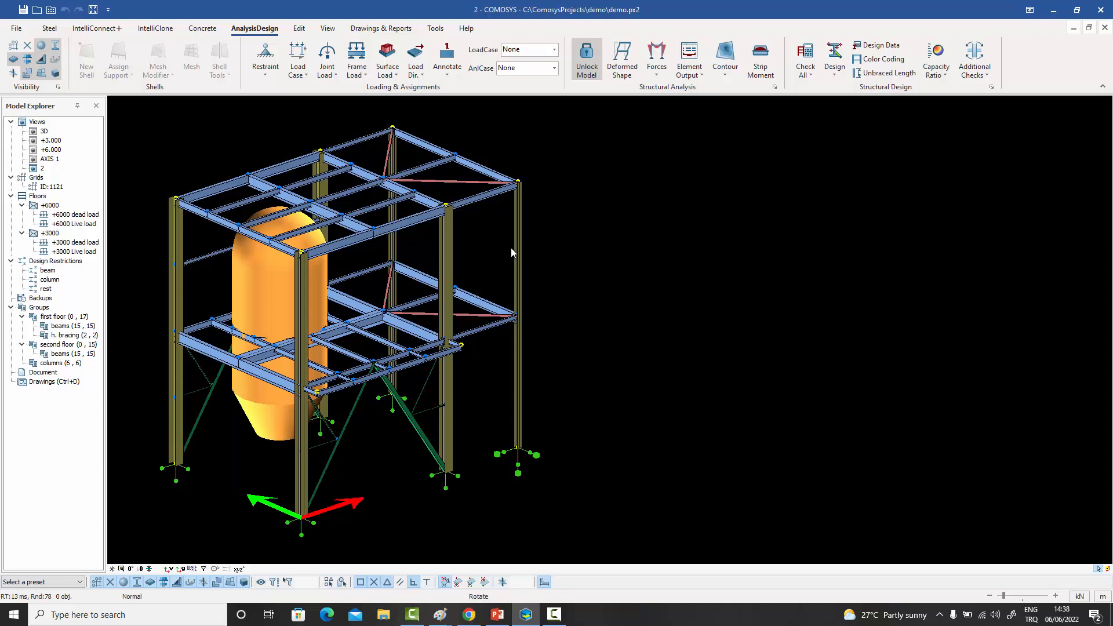
middle_drag(510, 249, 604, 289)
scroll(614, 297, up, 3)
scroll(614, 297, down, 3)
scroll(614, 298, down, 1)
scroll(615, 302, up, 2)
scroll(616, 307, down, 1)
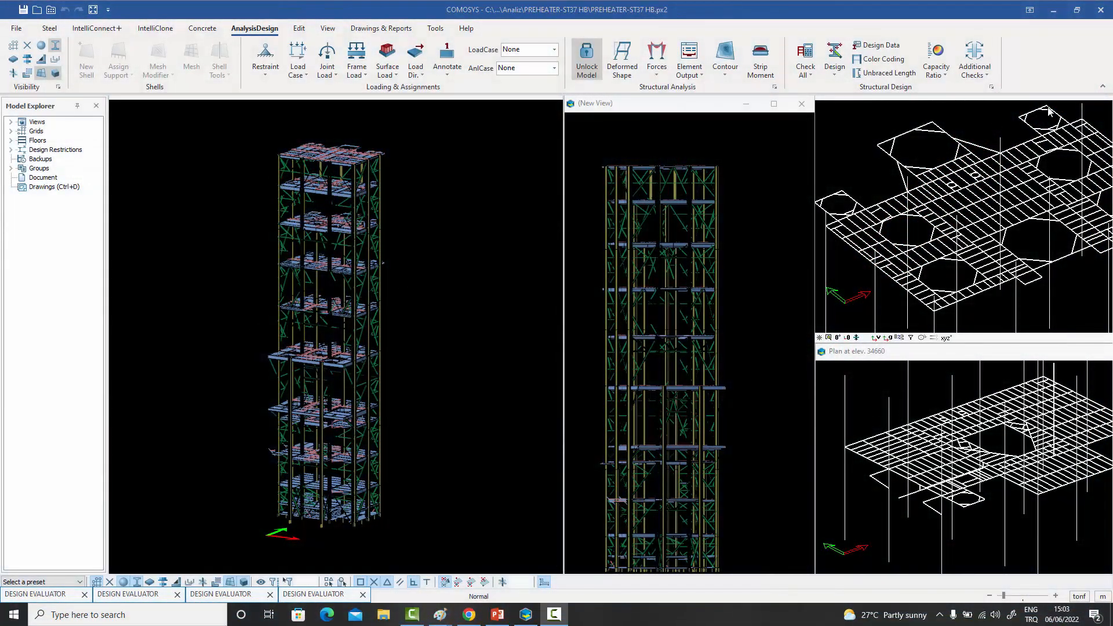
- Look at the additional checks available for the preheater tower without changing the Design Evaluator setting
click(987, 74)
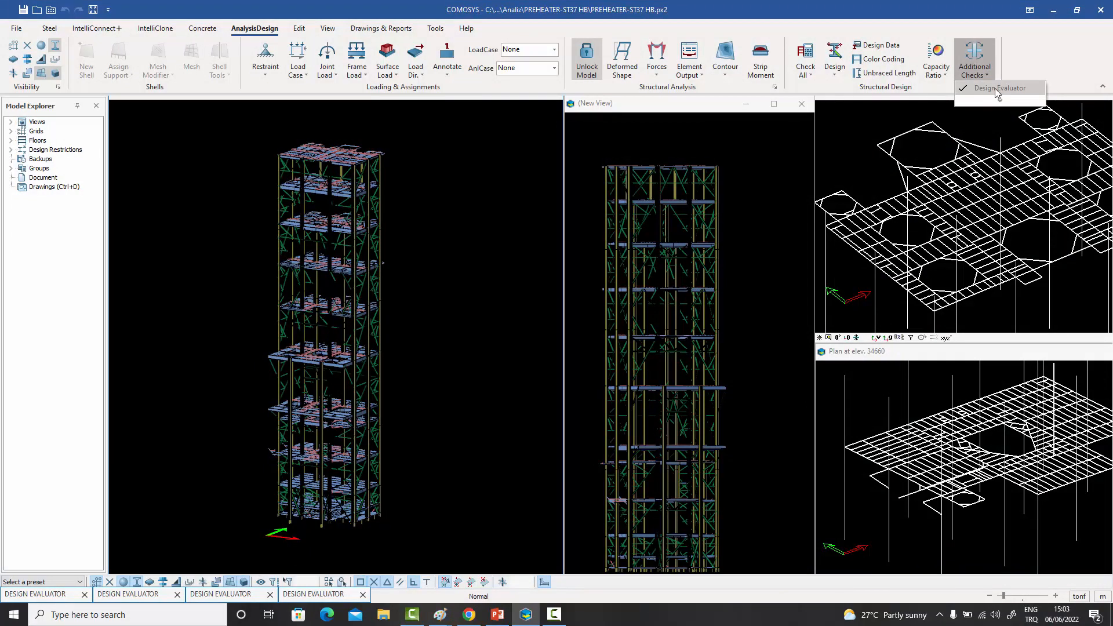
click(448, 186)
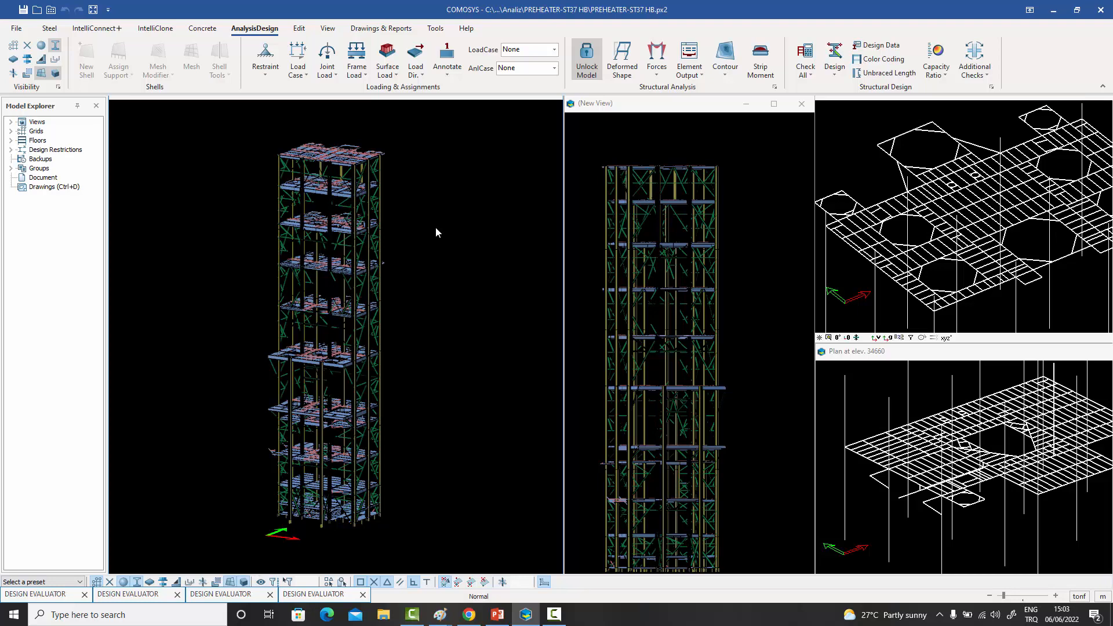
middle_drag(436, 227, 469, 207)
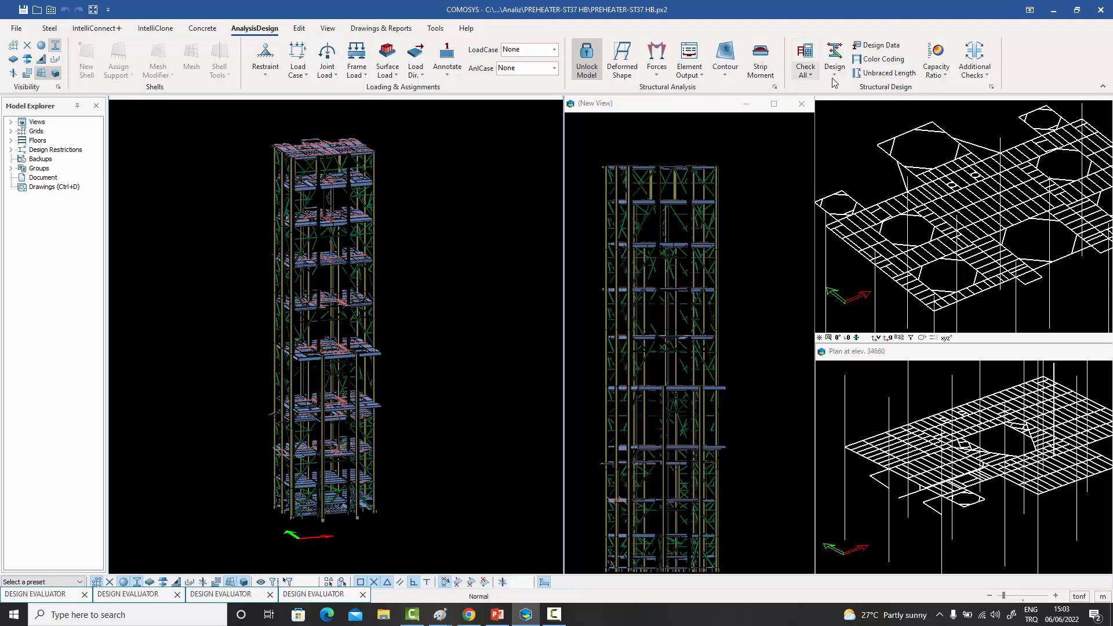
- Turn on Color Coding for the preheater tower and inspect the colored members across its floors, columns and braces
click(877, 58)
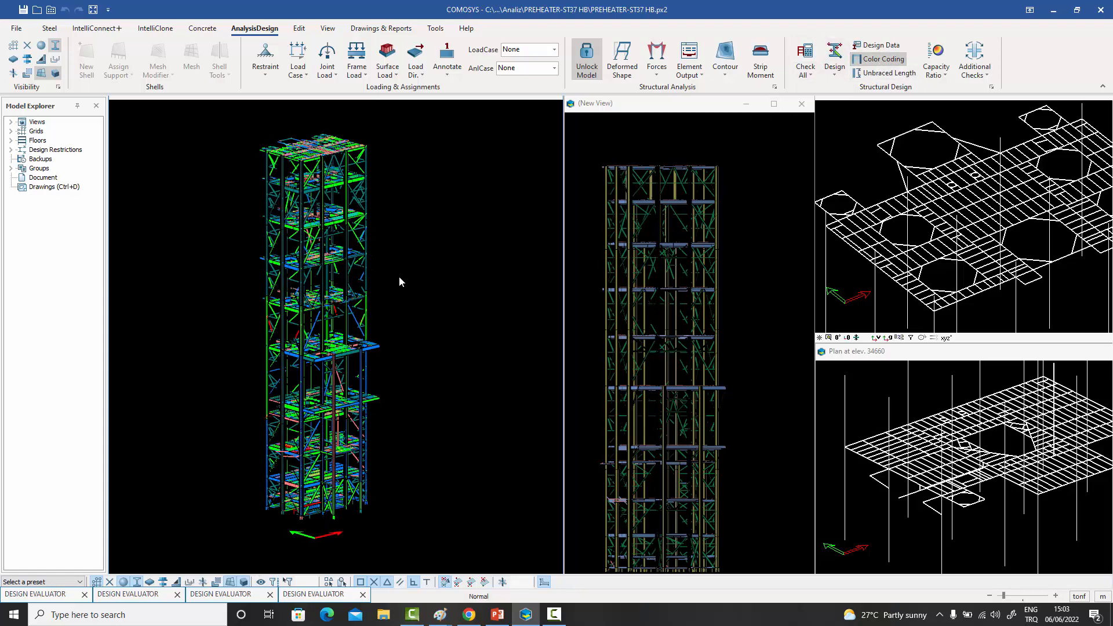
middle_drag(329, 243, 341, 170)
scroll(341, 169, up, 2)
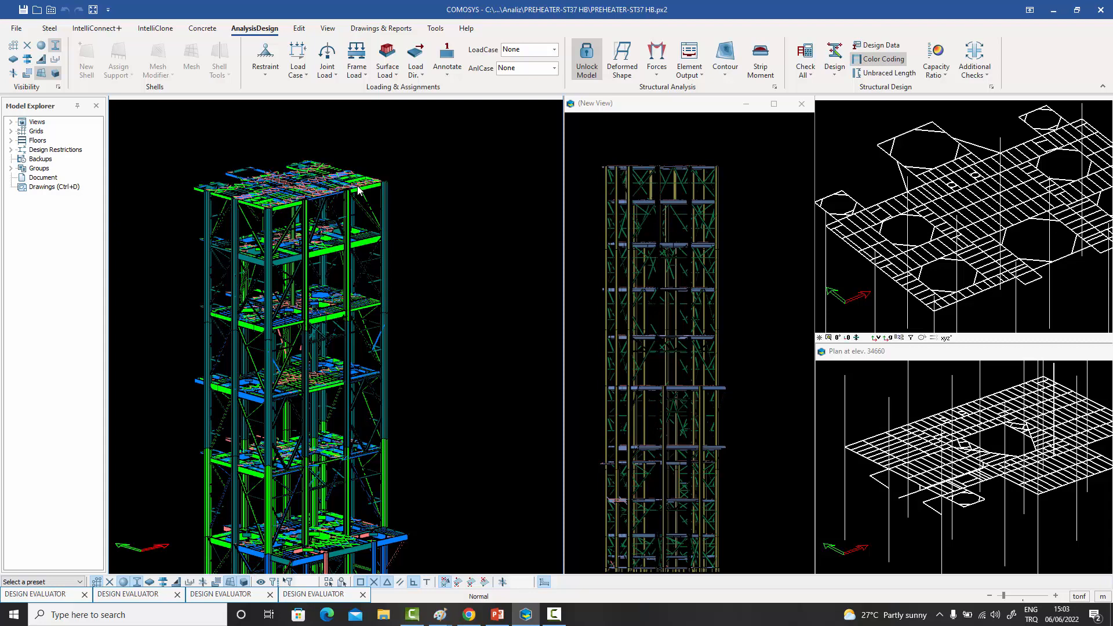
scroll(361, 203, down, 1)
middle_drag(362, 253, 402, 178)
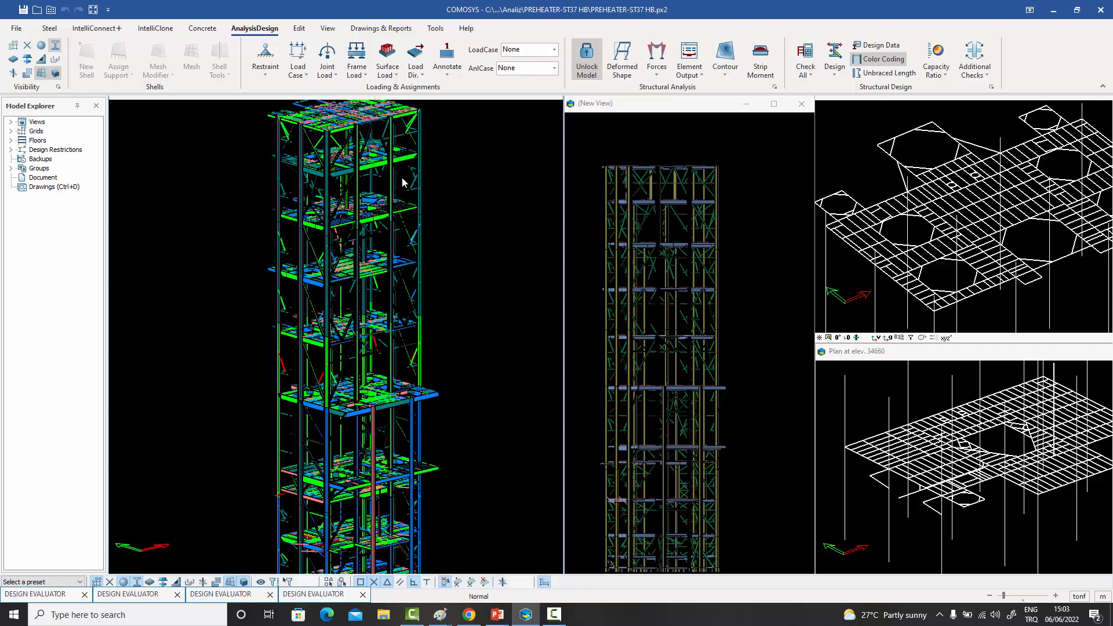
scroll(404, 182, down, 3)
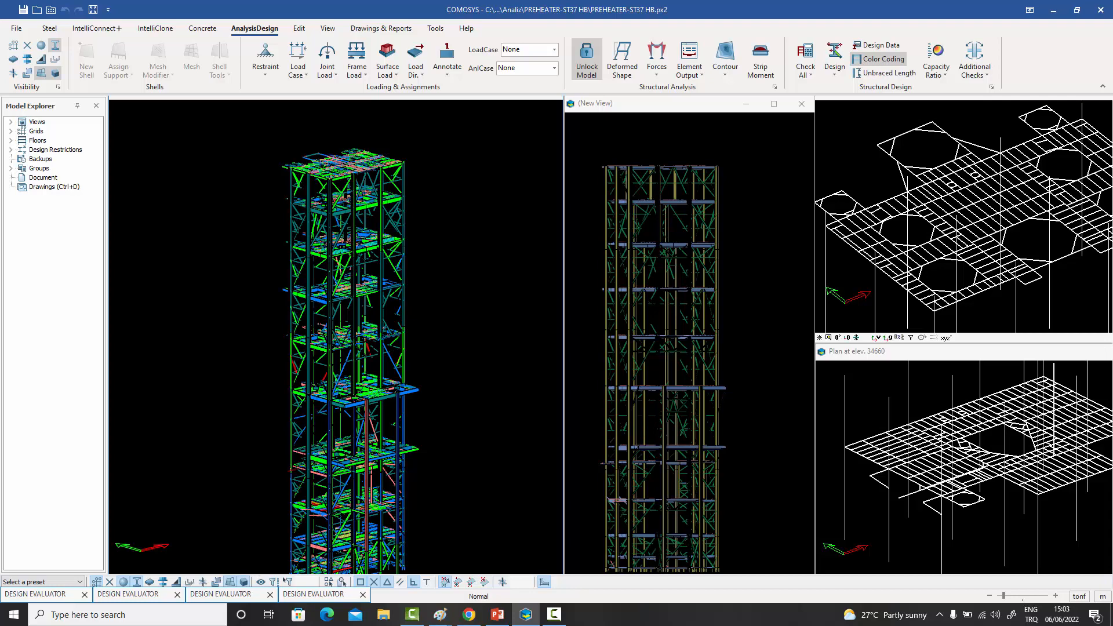
scroll(390, 224, down, 1)
middle_drag(390, 233, 422, 314)
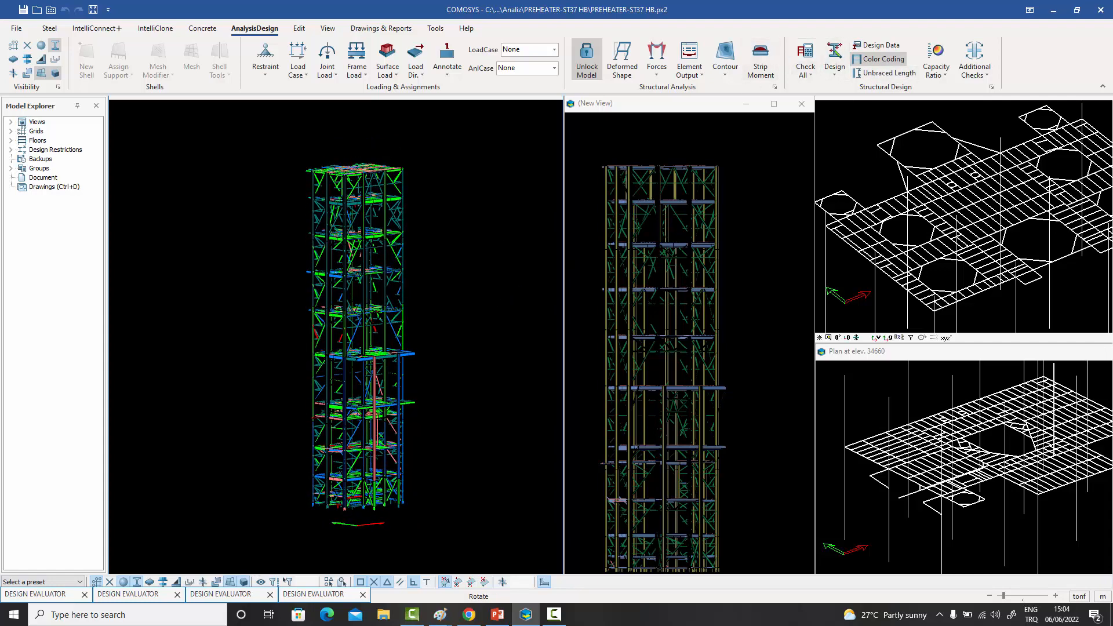
- Examine the color-coded members of the preheater tower, from the top floors down to the full height
scroll(380, 186, up, 2)
scroll(379, 183, up, 2)
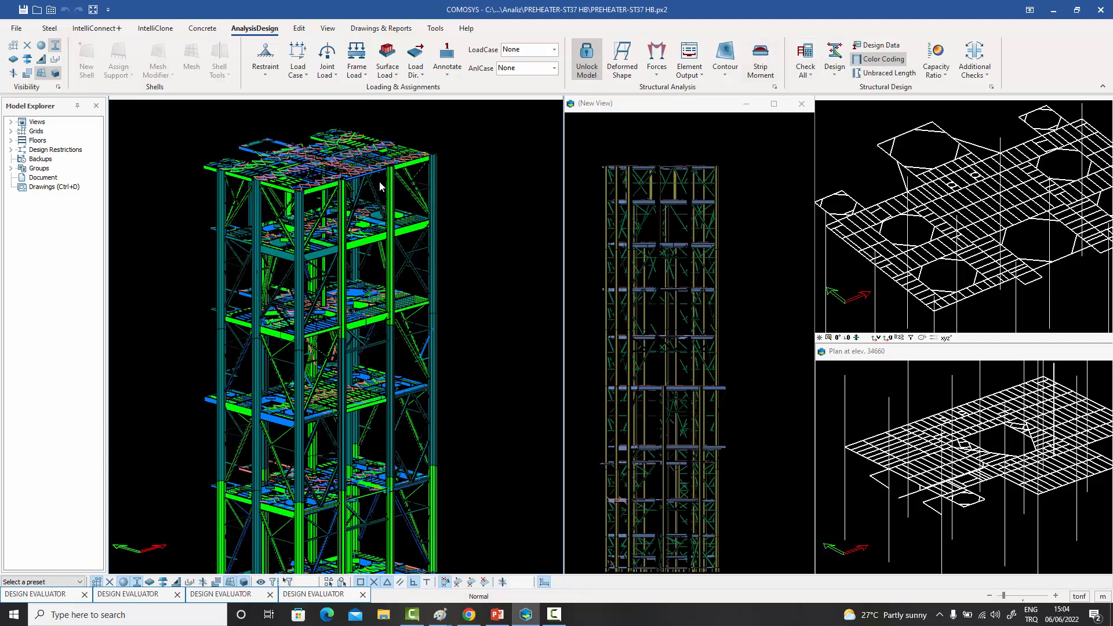
scroll(340, 185, up, 2)
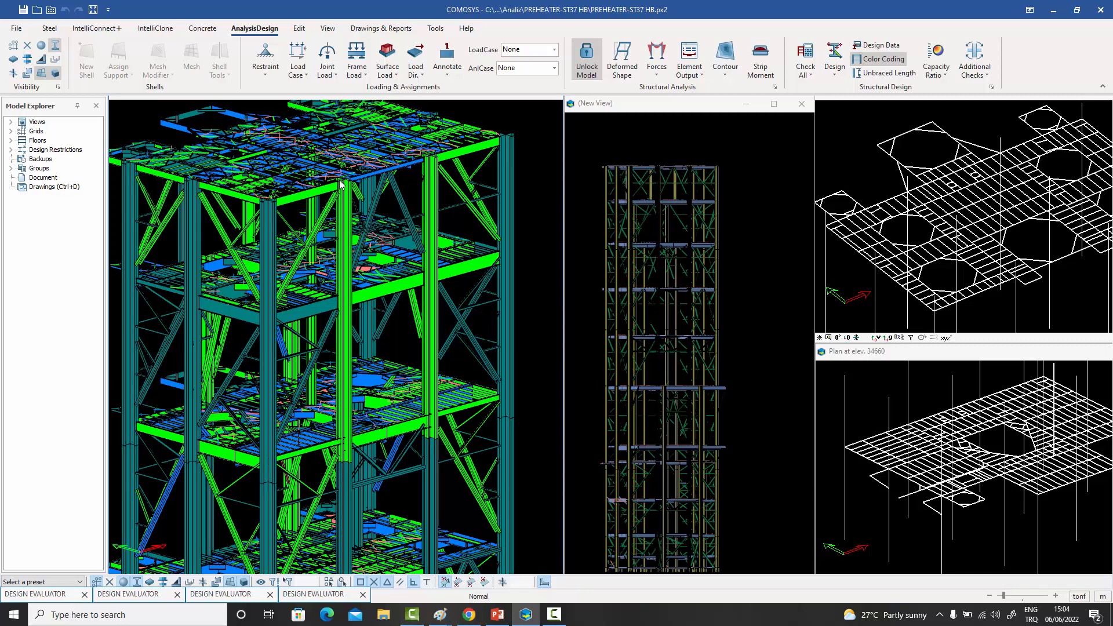
scroll(340, 184, down, 5)
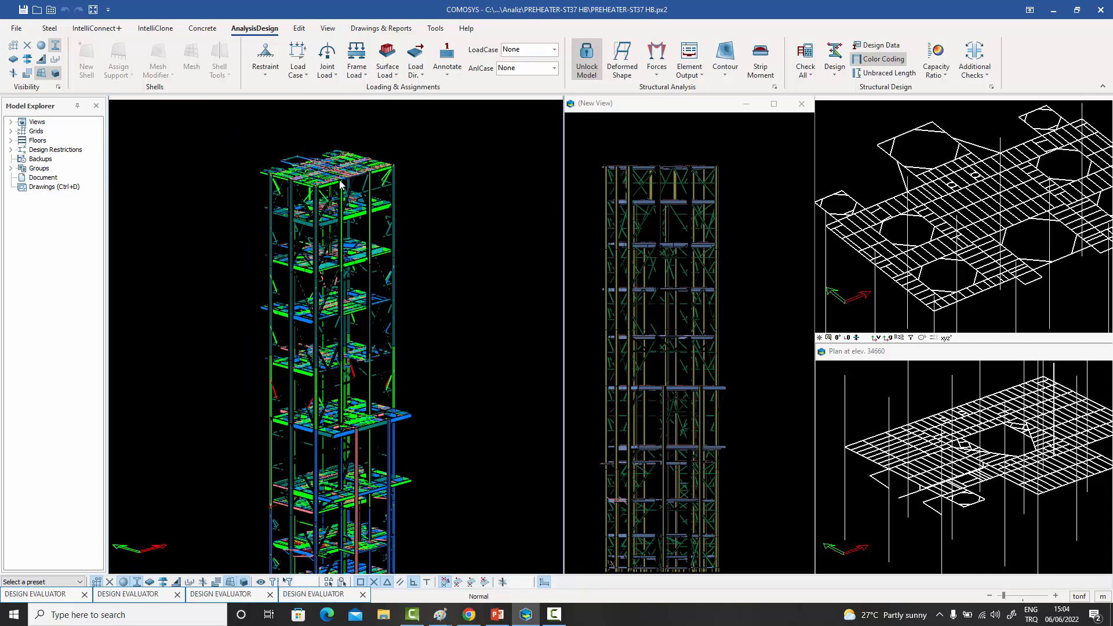
middle_drag(348, 230, 376, 191)
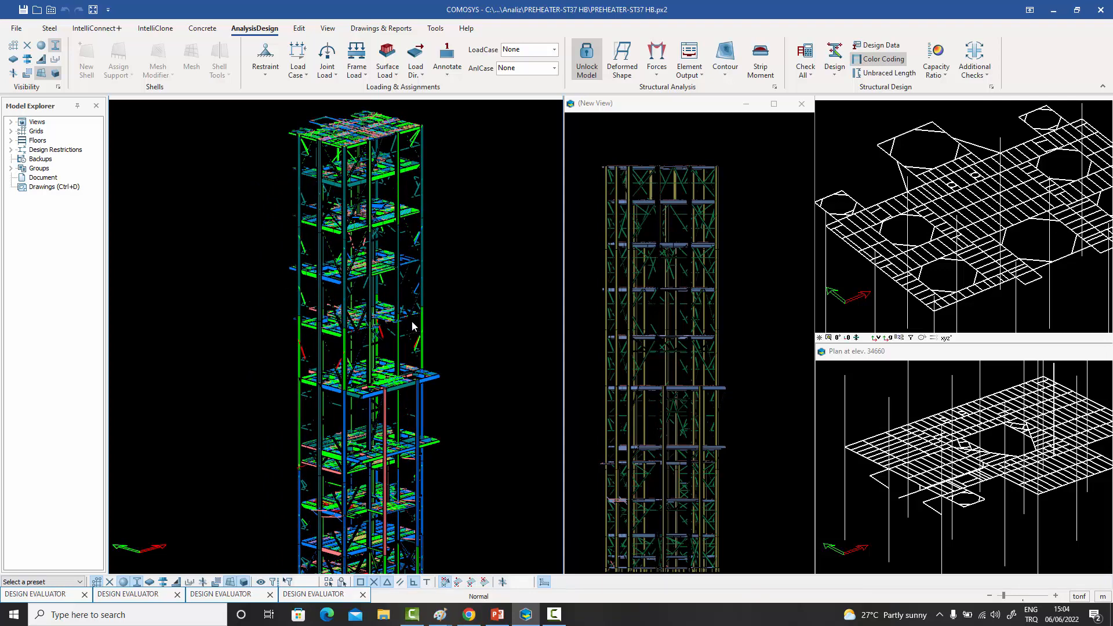
key(Up)
key(Up)
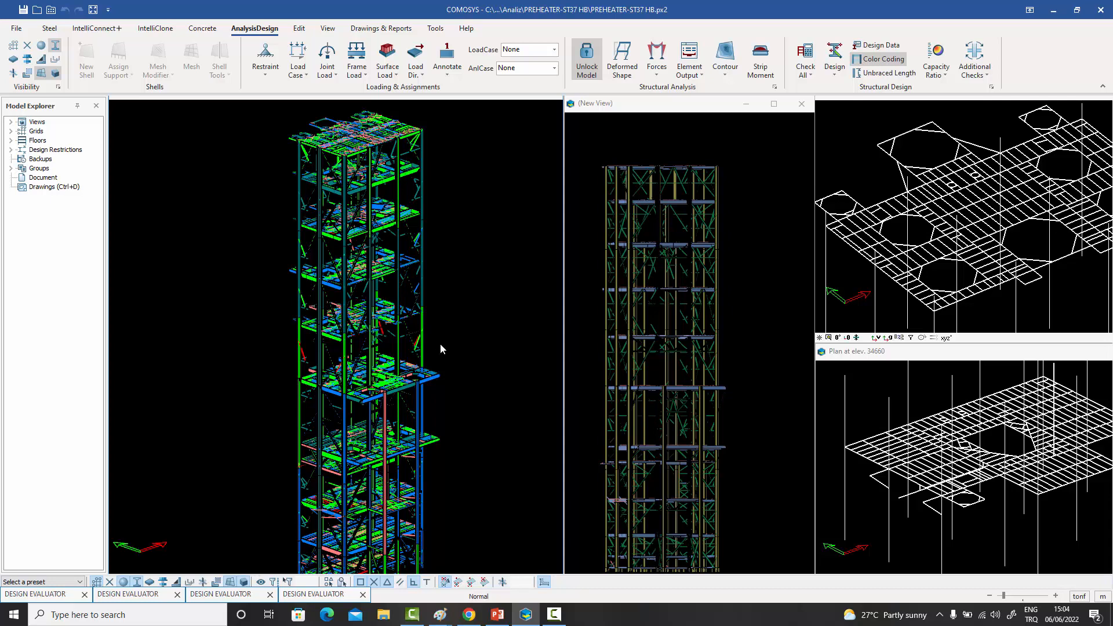
middle_drag(441, 343, 442, 343)
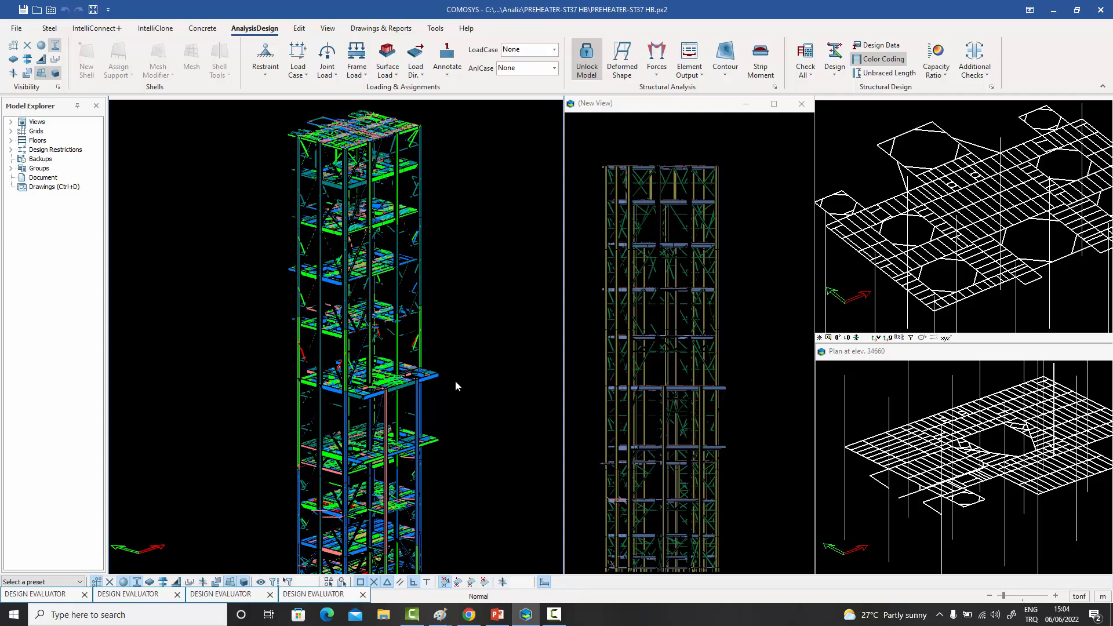
middle_drag(451, 383, 453, 340)
scroll(451, 351, down, 2)
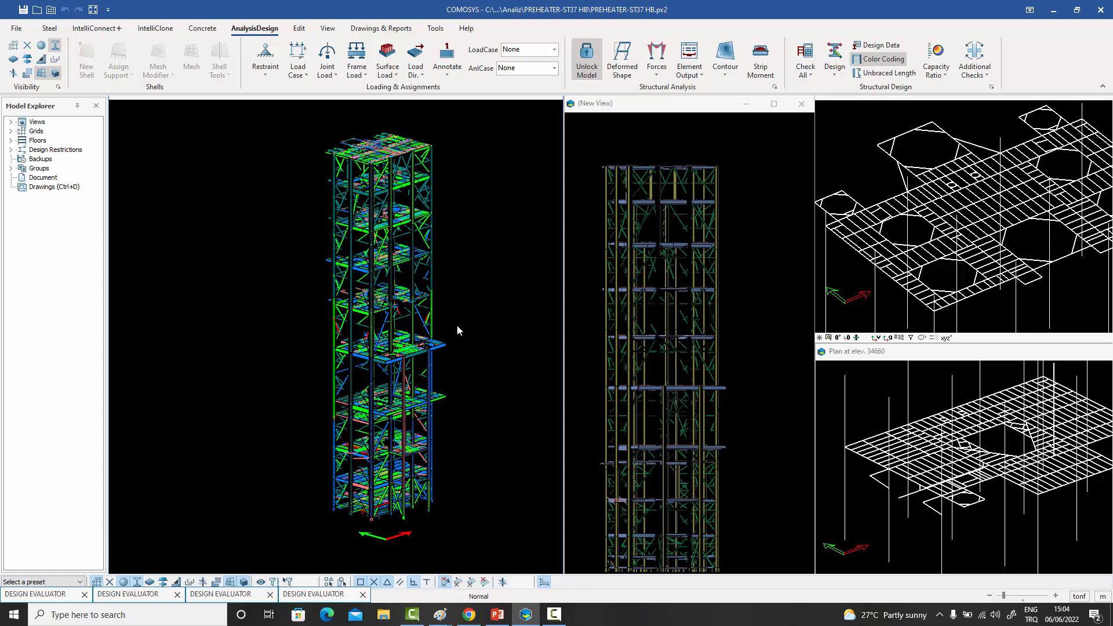
- Select the entire preheater tower and run the Design Evaluator on it with the default limits
drag(454, 536, 314, 118)
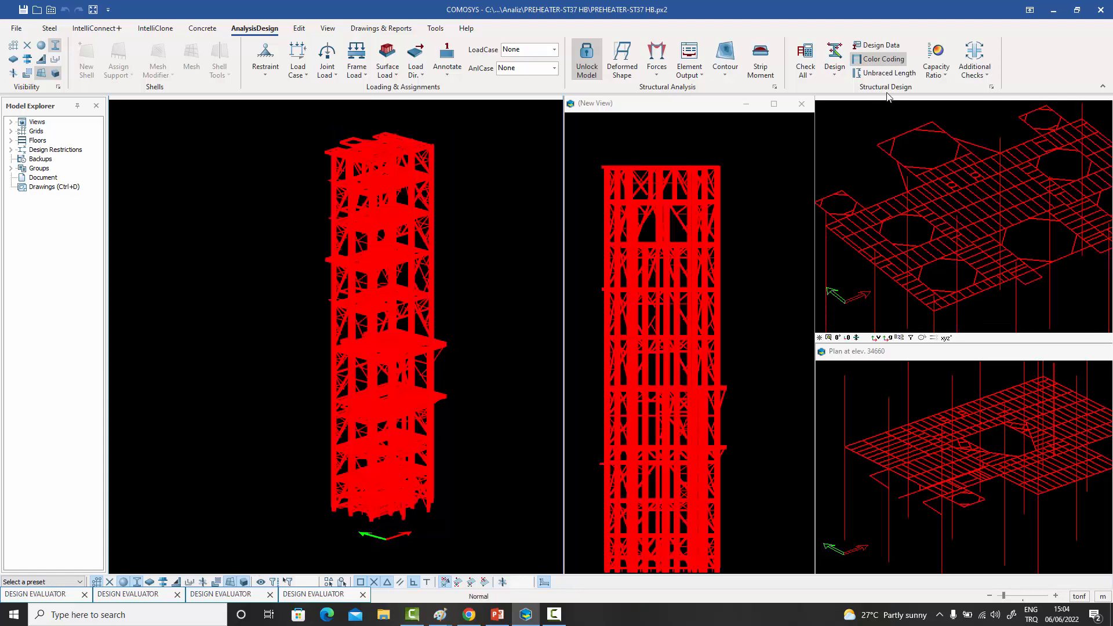
click(983, 78)
click(986, 90)
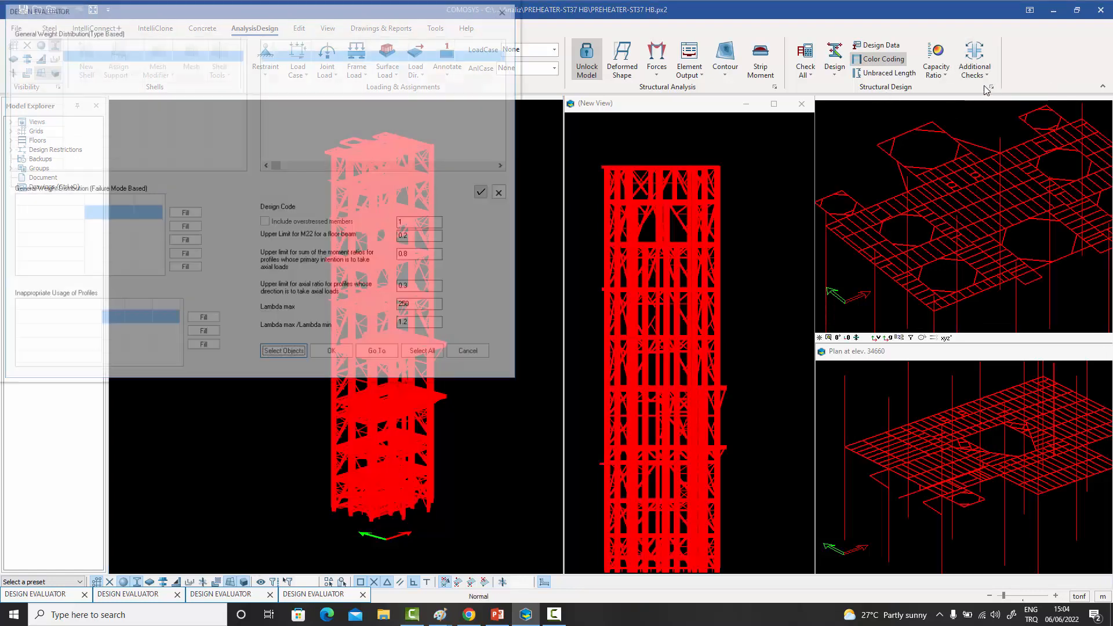
drag(328, 10, 849, 45)
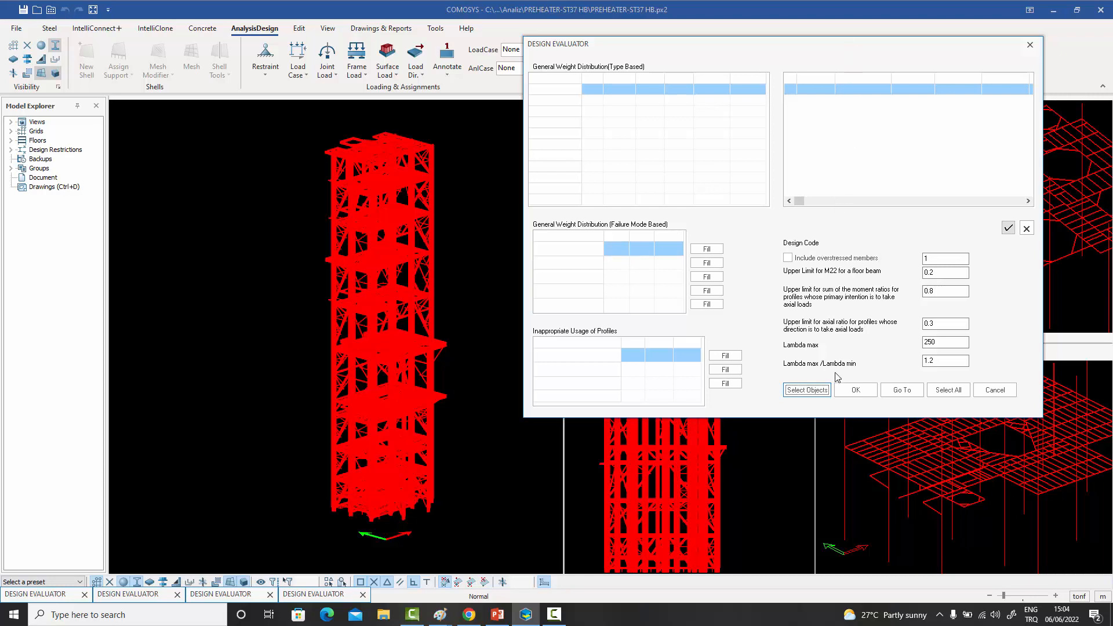
click(855, 391)
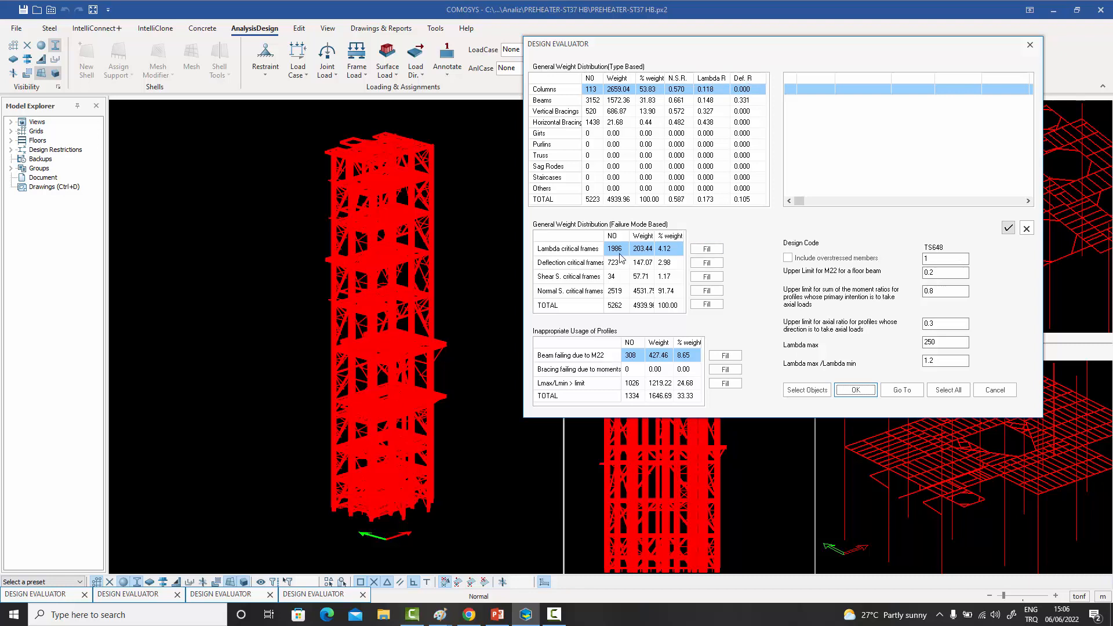
- List the lambda critical frames and the deflection critical frames of the tower in the Design Evaluator
click(707, 250)
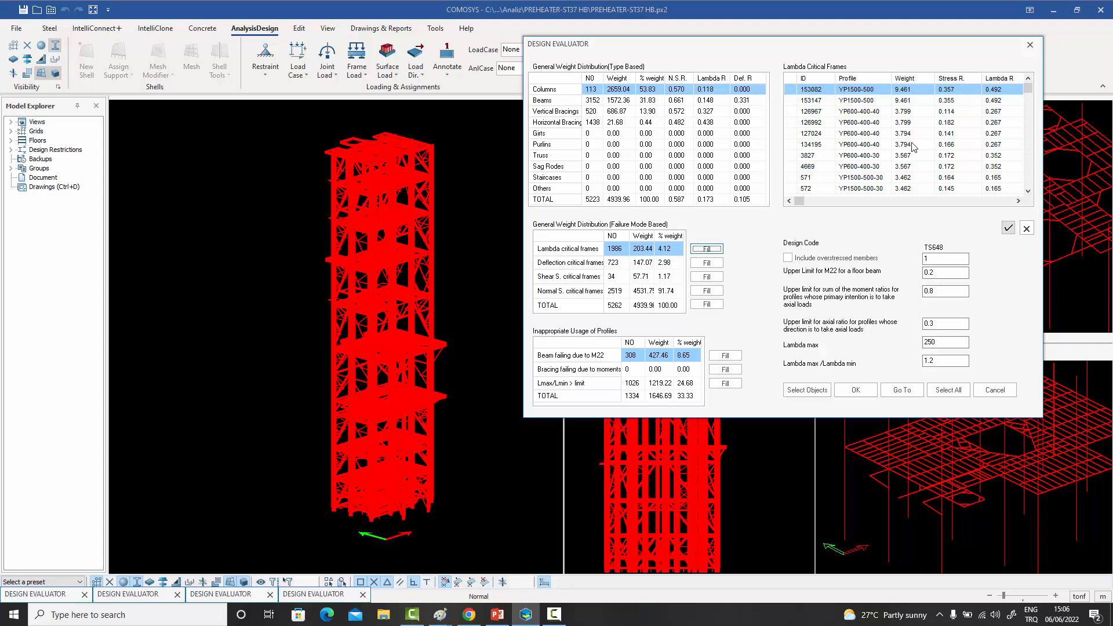
click(907, 146)
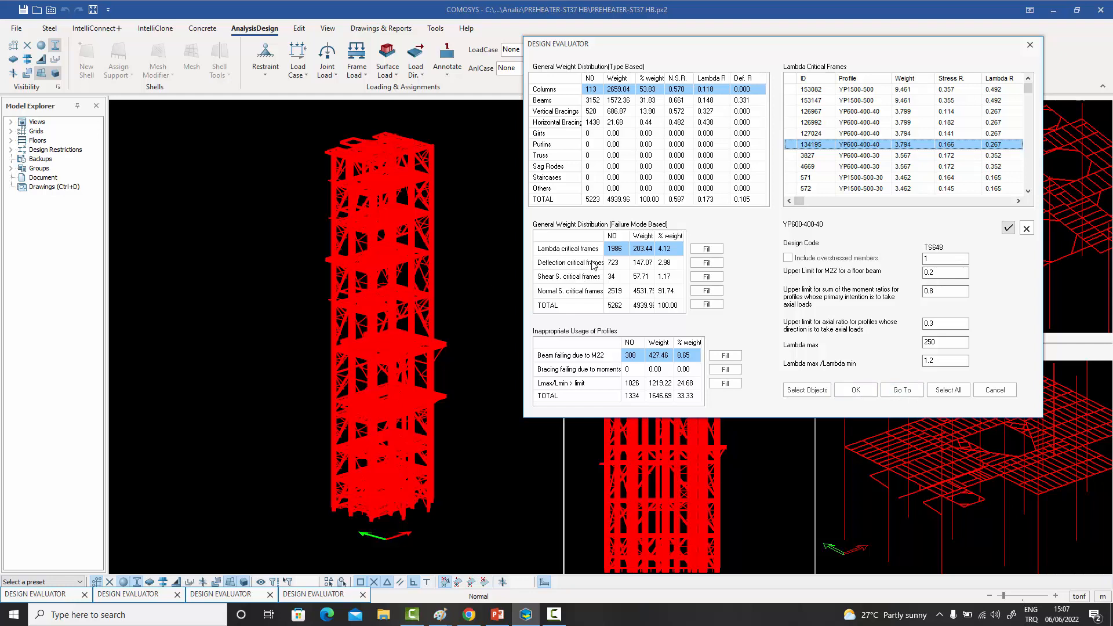
click(619, 264)
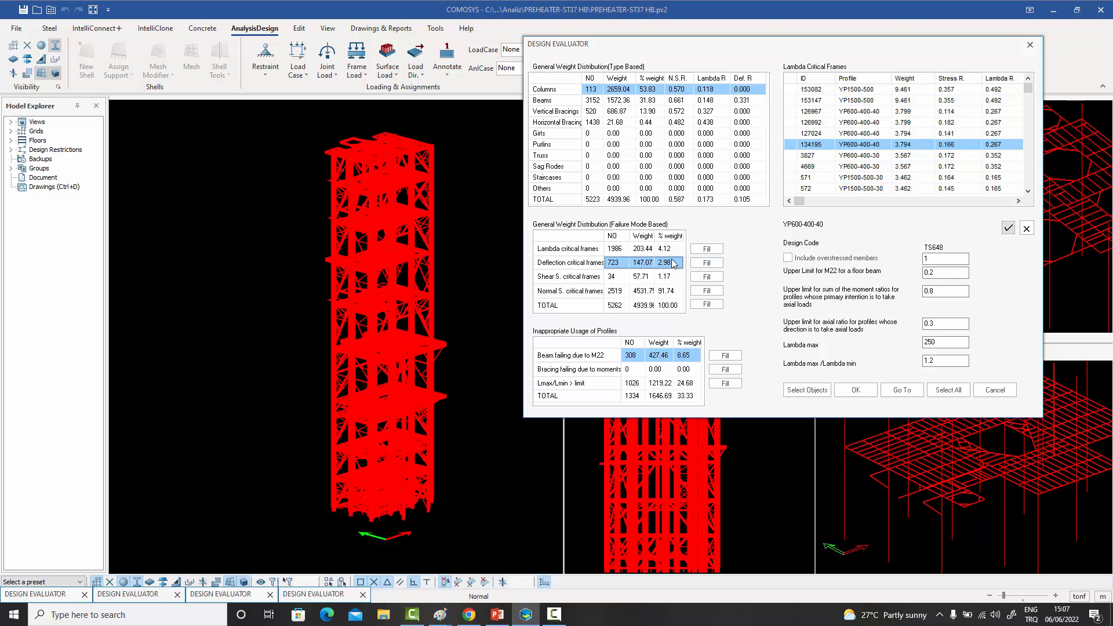
click(706, 264)
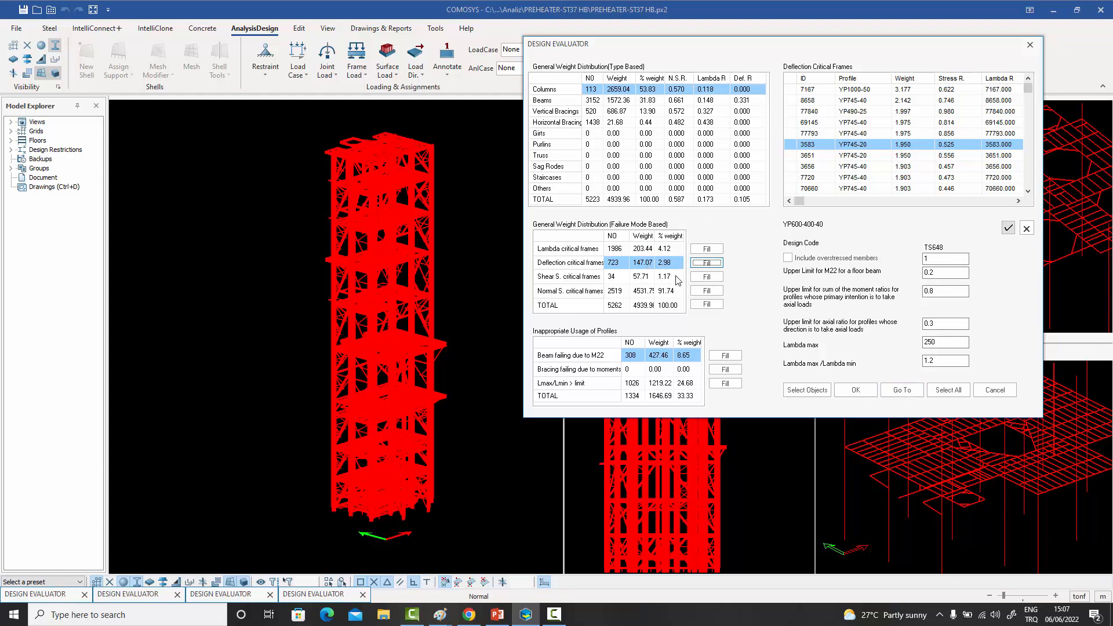
- Highlight the shear stress critical frames entry and look closer at the selected tower framing
click(578, 278)
click(621, 279)
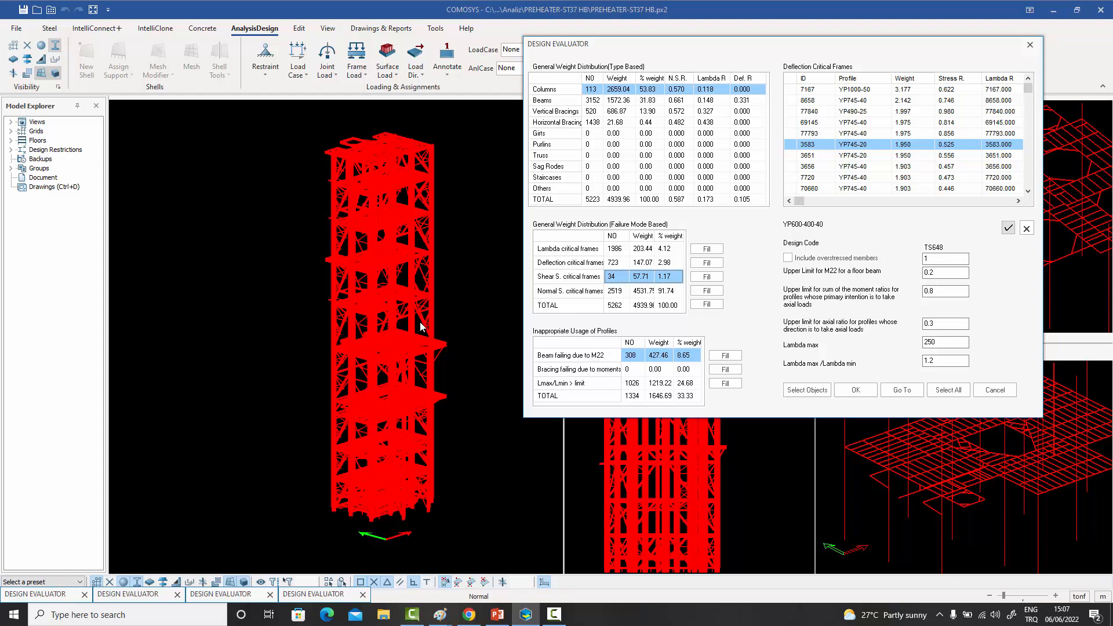
scroll(410, 301, up, 6)
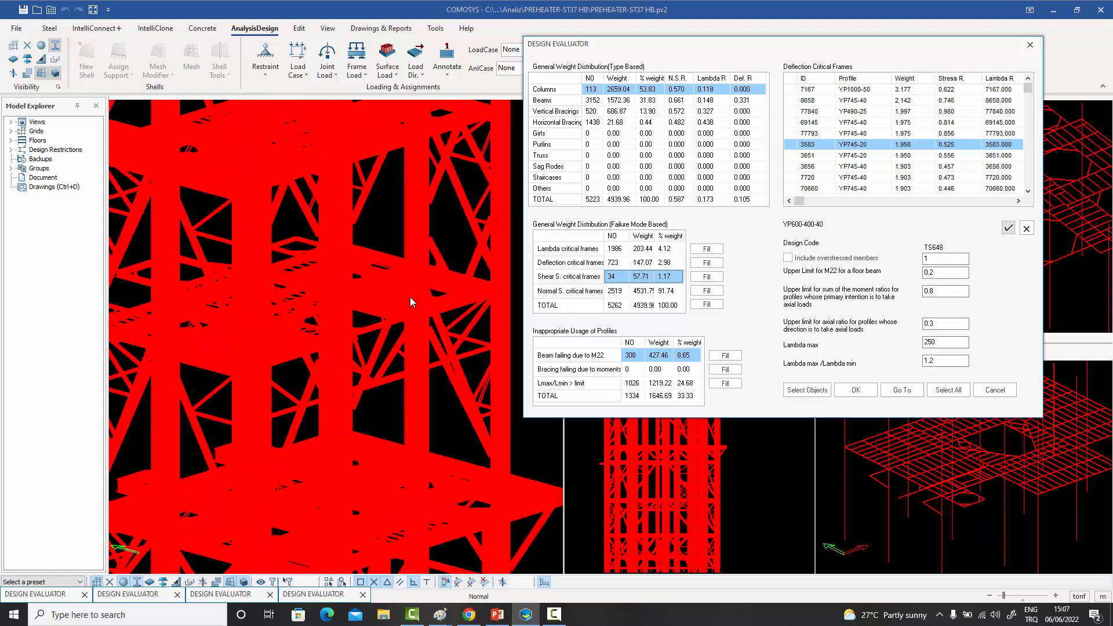
scroll(408, 301, down, 4)
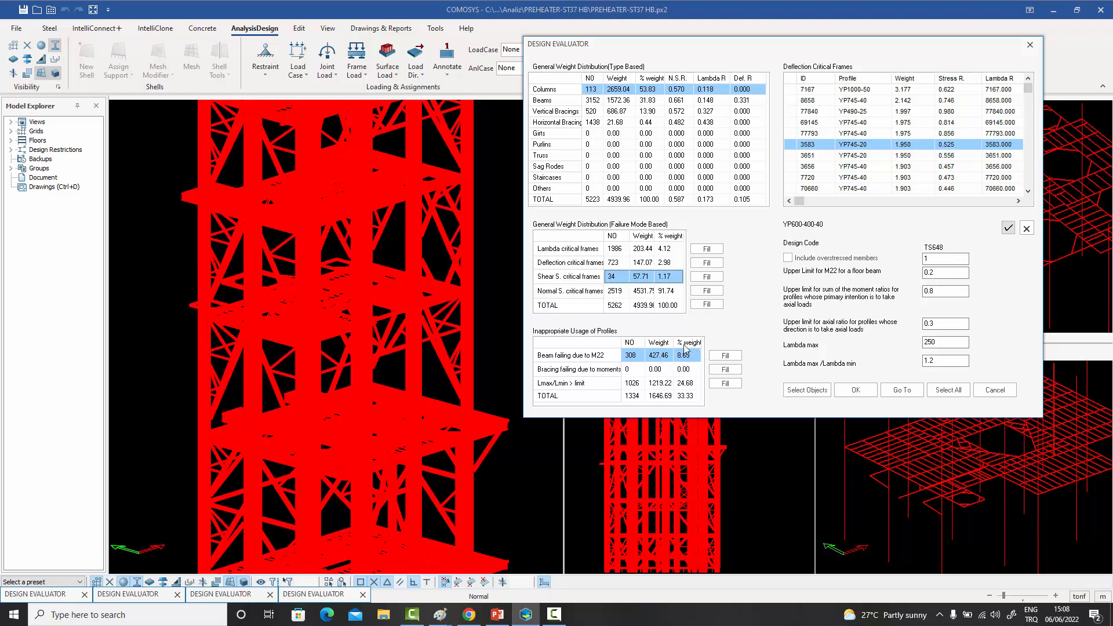
- List the beams failing due to M22 and read across their axial, M33 and M22 ratios
click(721, 355)
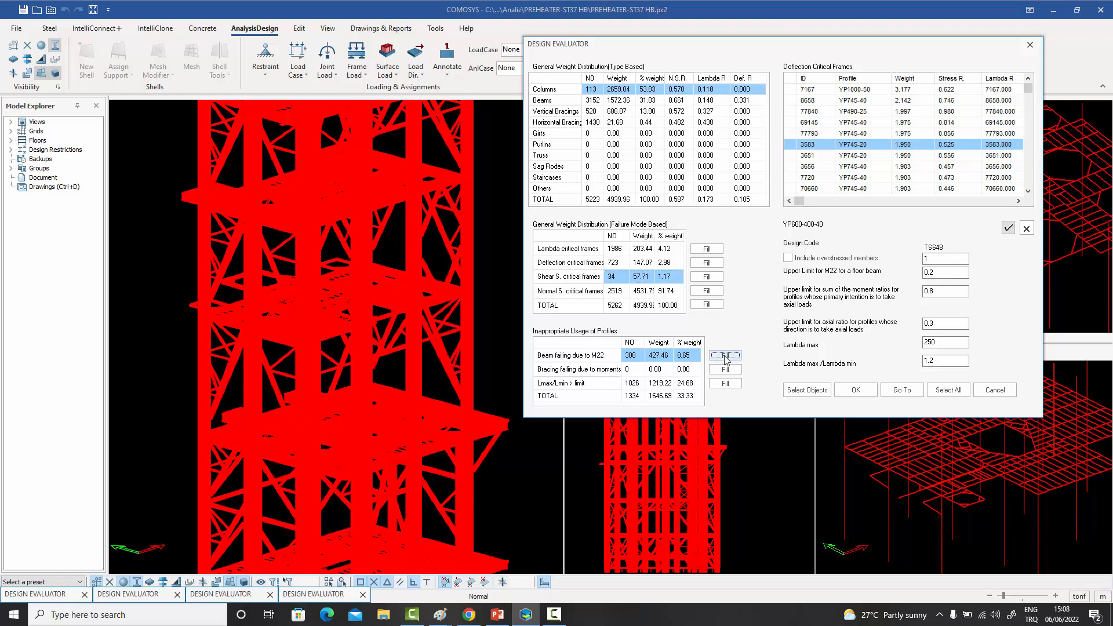
click(1028, 91)
click(1018, 200)
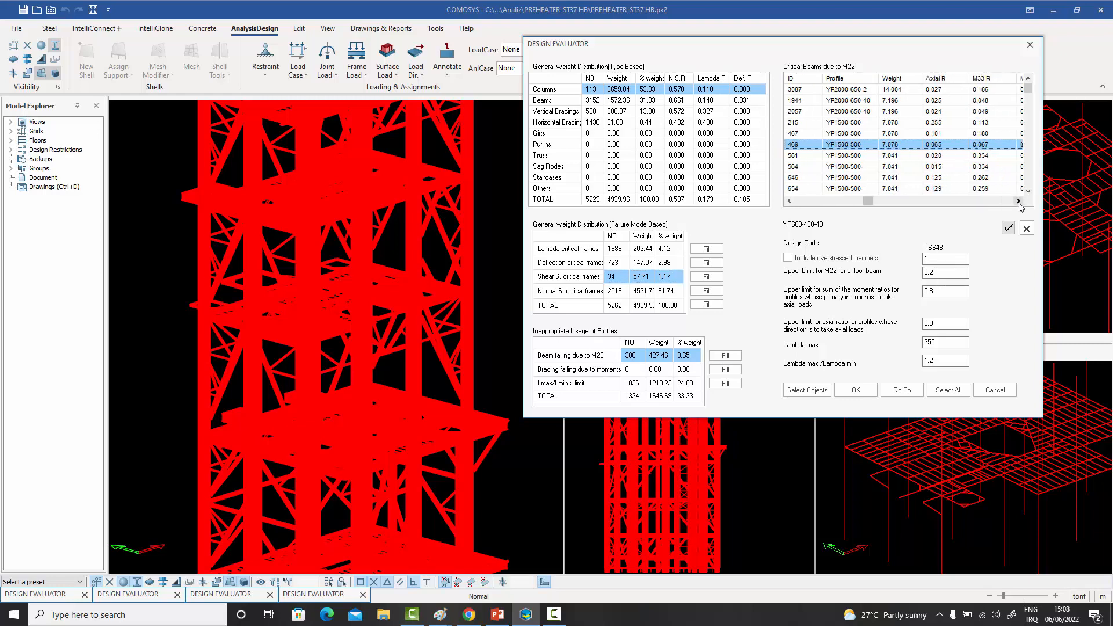
click(1018, 201)
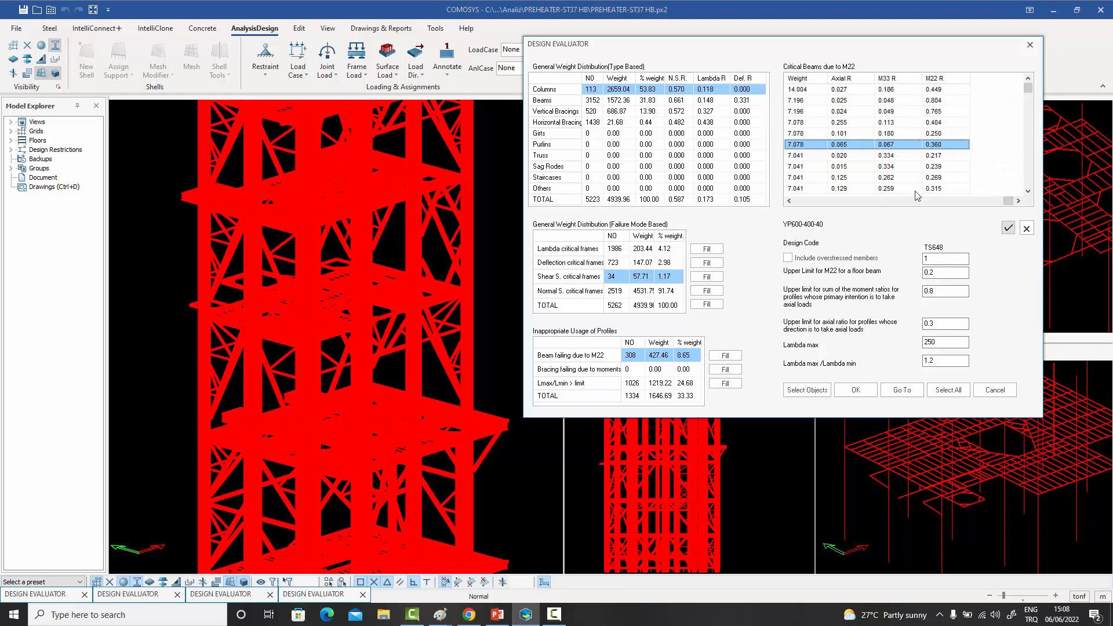
click(808, 200)
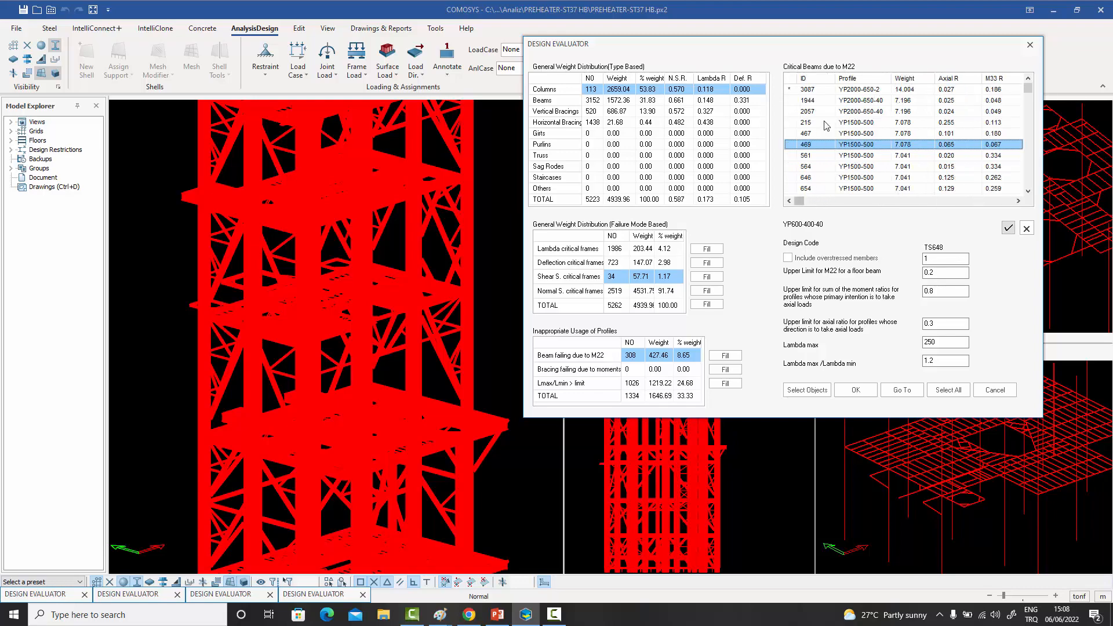
- Pick beam 3087 with profile YP2000-650-2 from the critical beams and go to it in the 3D model
click(821, 92)
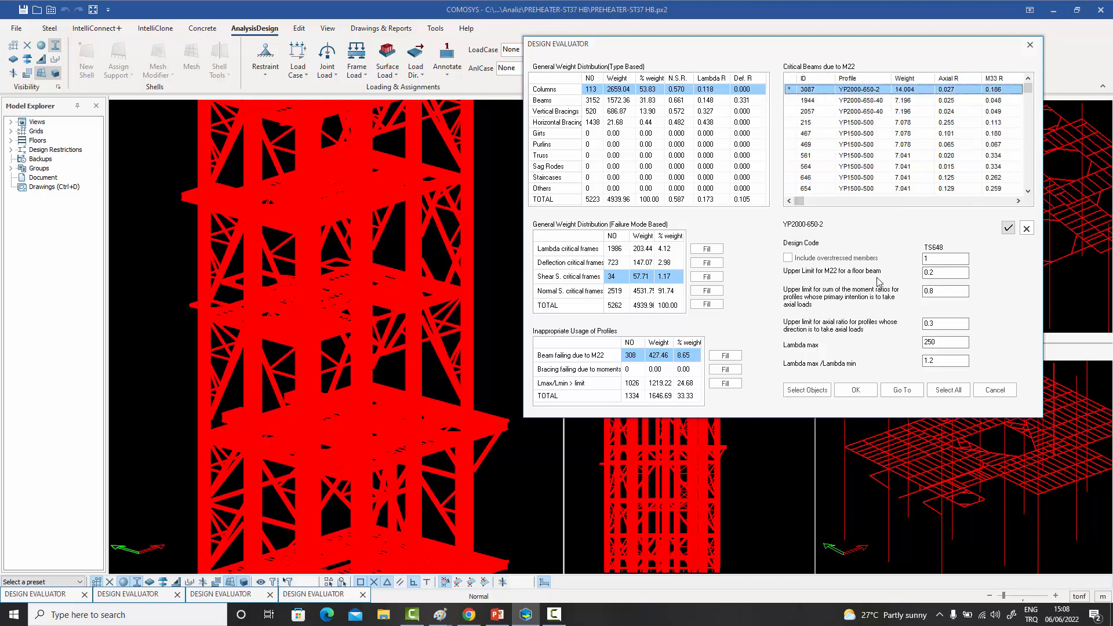
click(902, 390)
scroll(465, 269, down, 5)
middle_drag(464, 270, 421, 279)
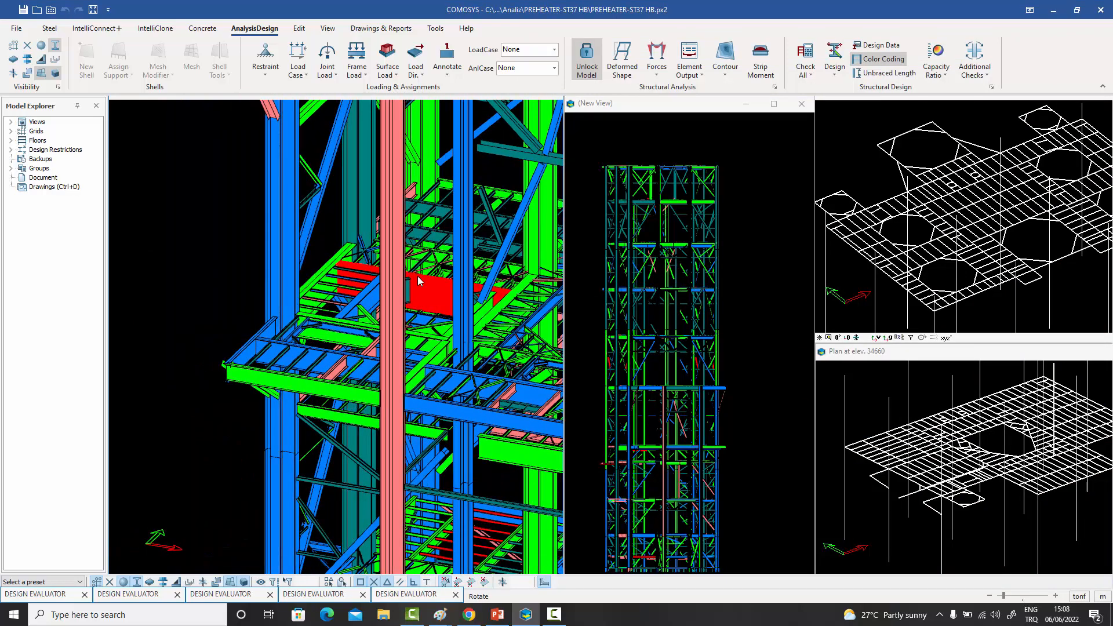
- Check the Bend.22 ratio in the Design Data of frame 3087, and close the report
click(880, 45)
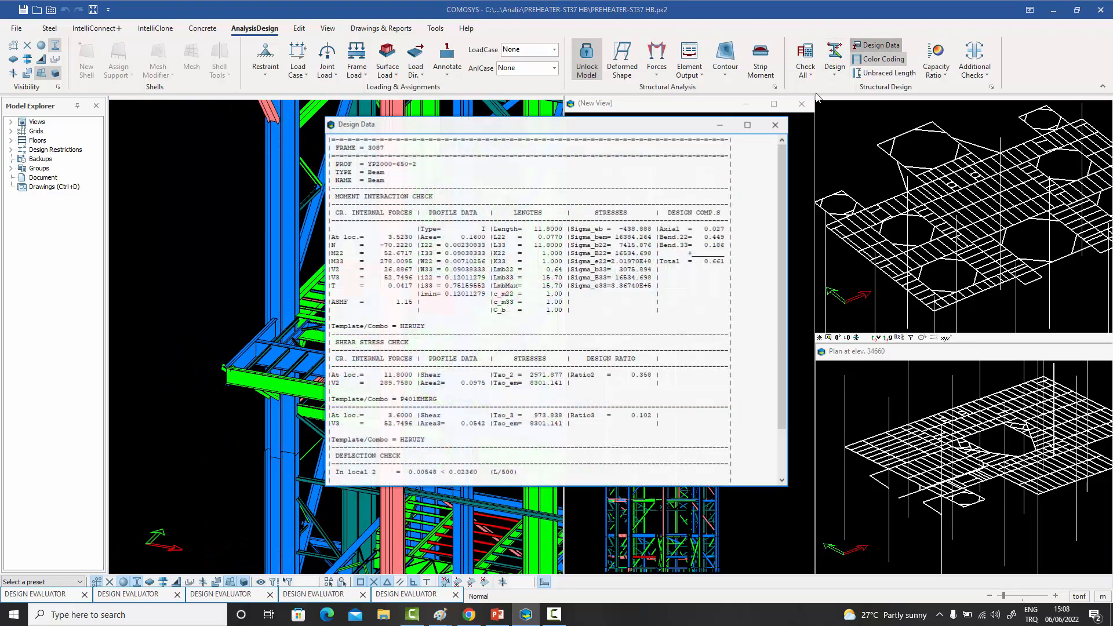
drag(571, 116, 745, 97)
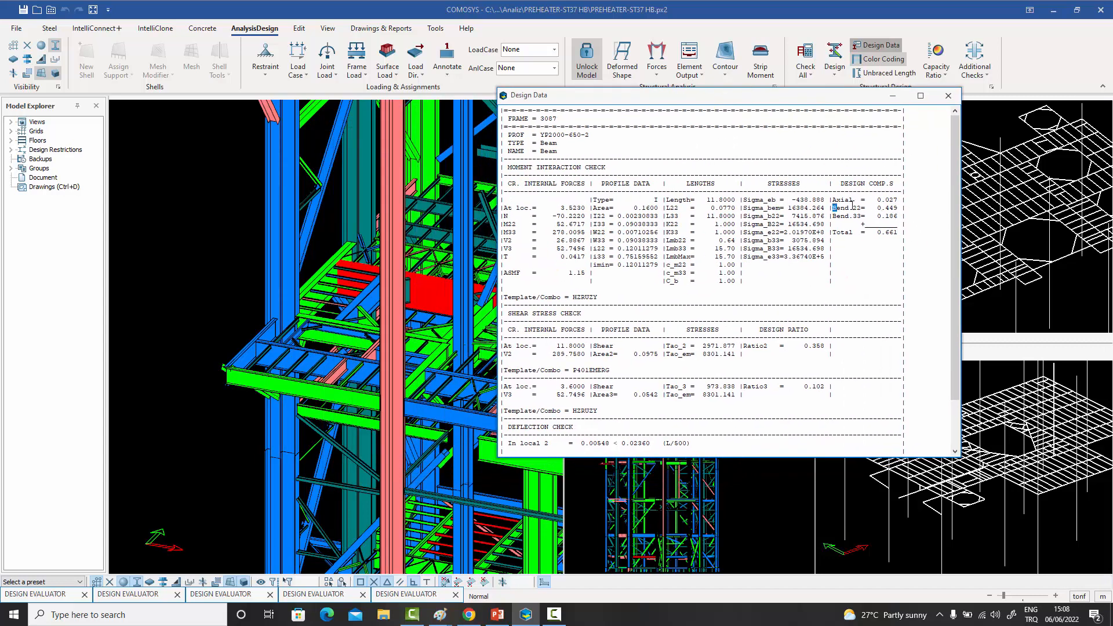
drag(853, 206, 897, 208)
click(948, 95)
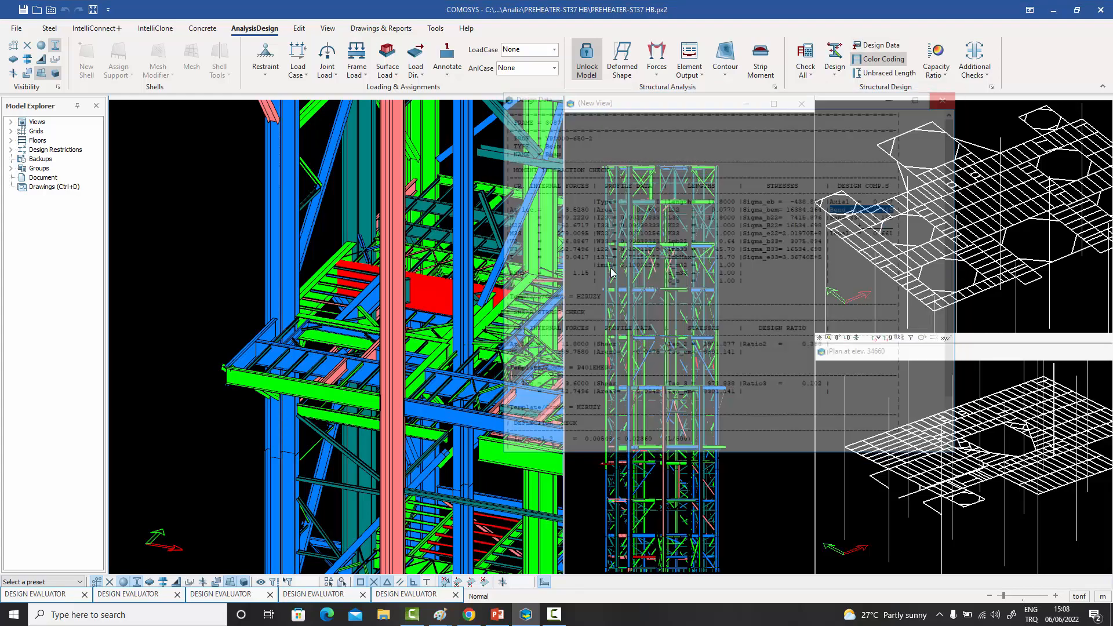
- Inspect the red M22-critical beam and its connecting members and supports from several angles
middle_drag(487, 288, 298, 296)
scroll(393, 283, up, 4)
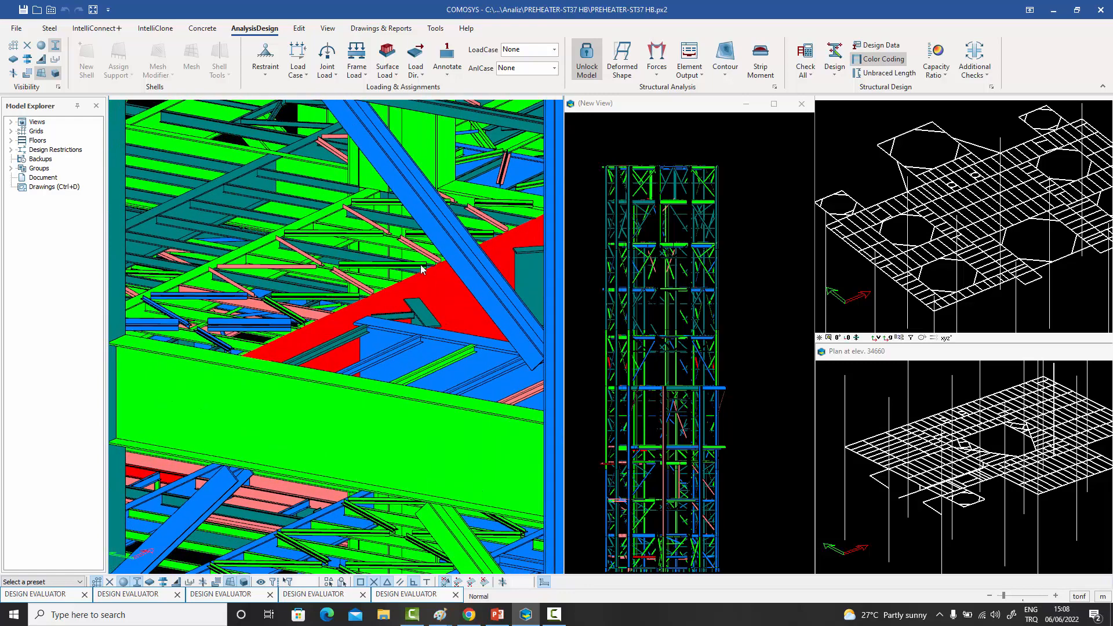
middle_drag(422, 269, 399, 272)
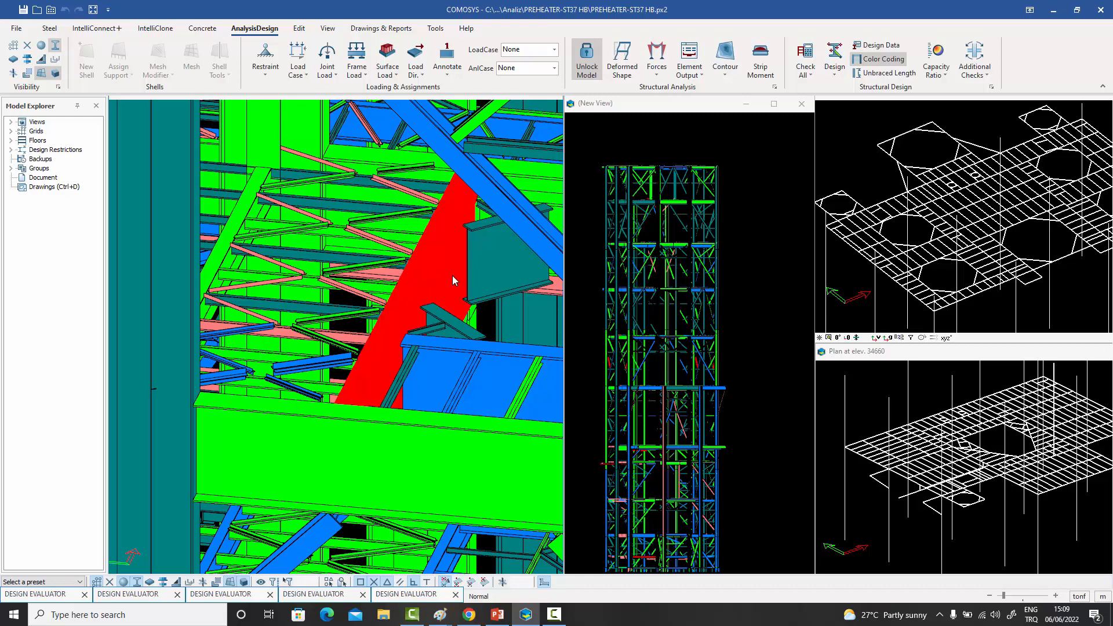
middle_drag(422, 277, 340, 297)
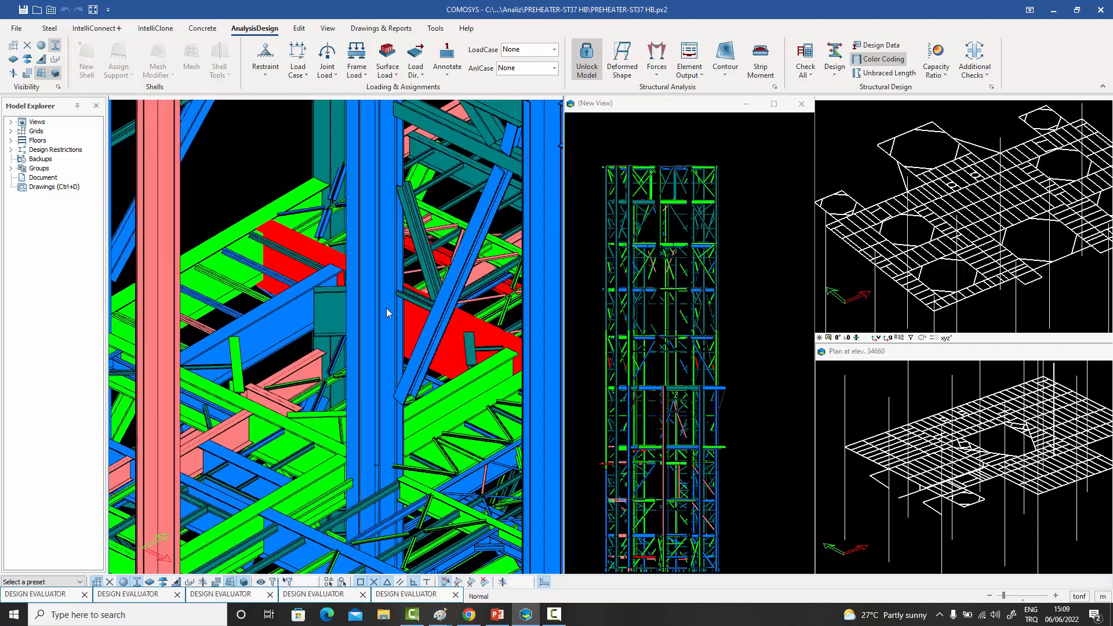
scroll(331, 268, up, 3)
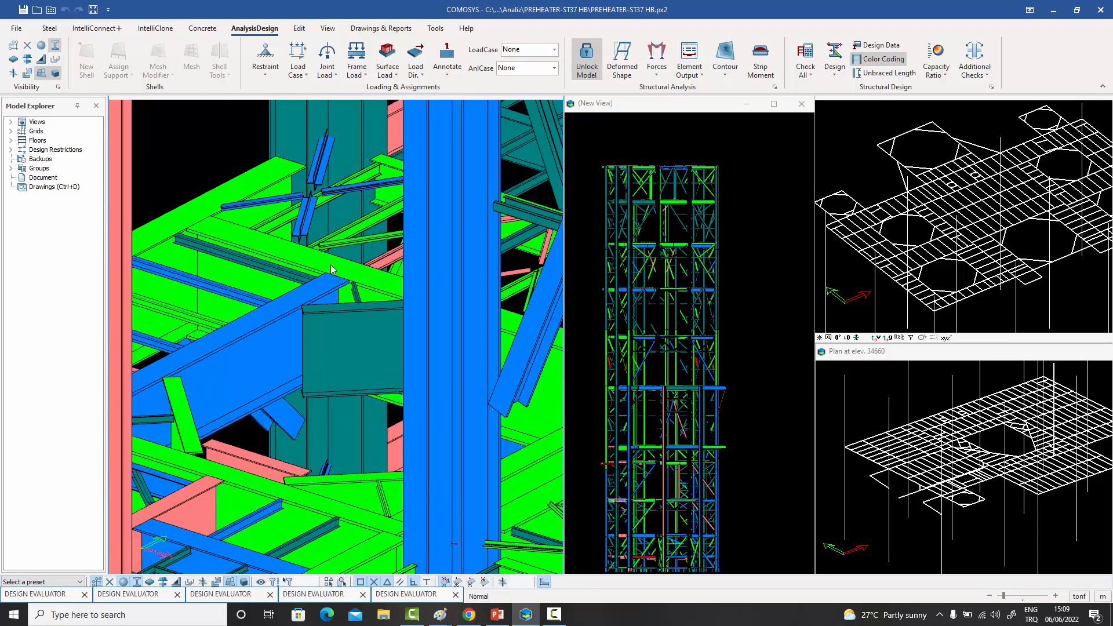
scroll(335, 269, down, 5)
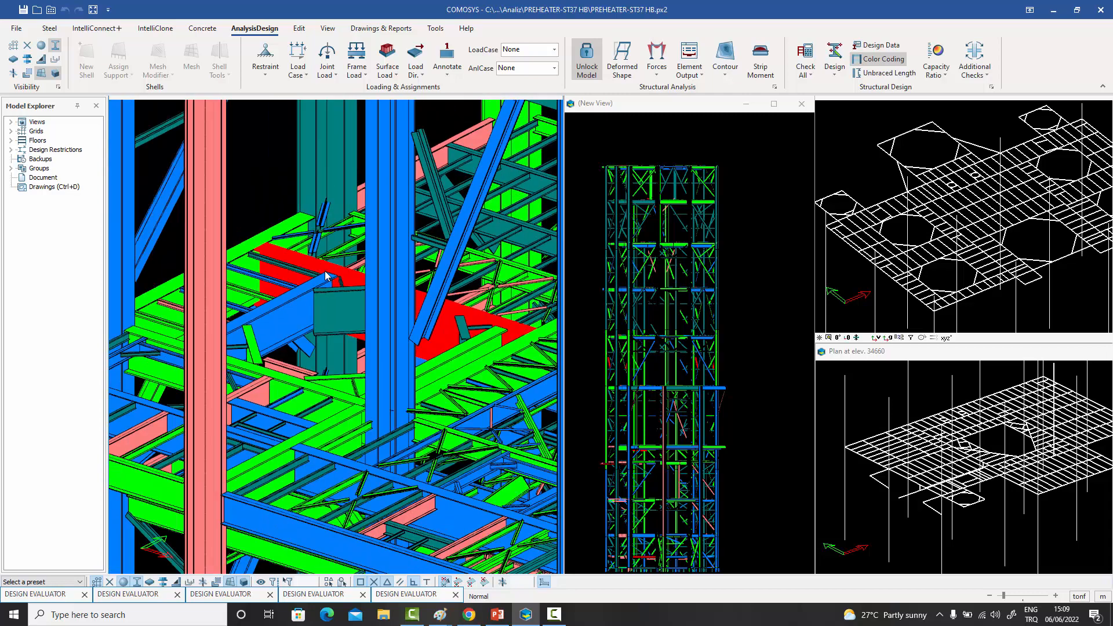
scroll(378, 299, up, 3)
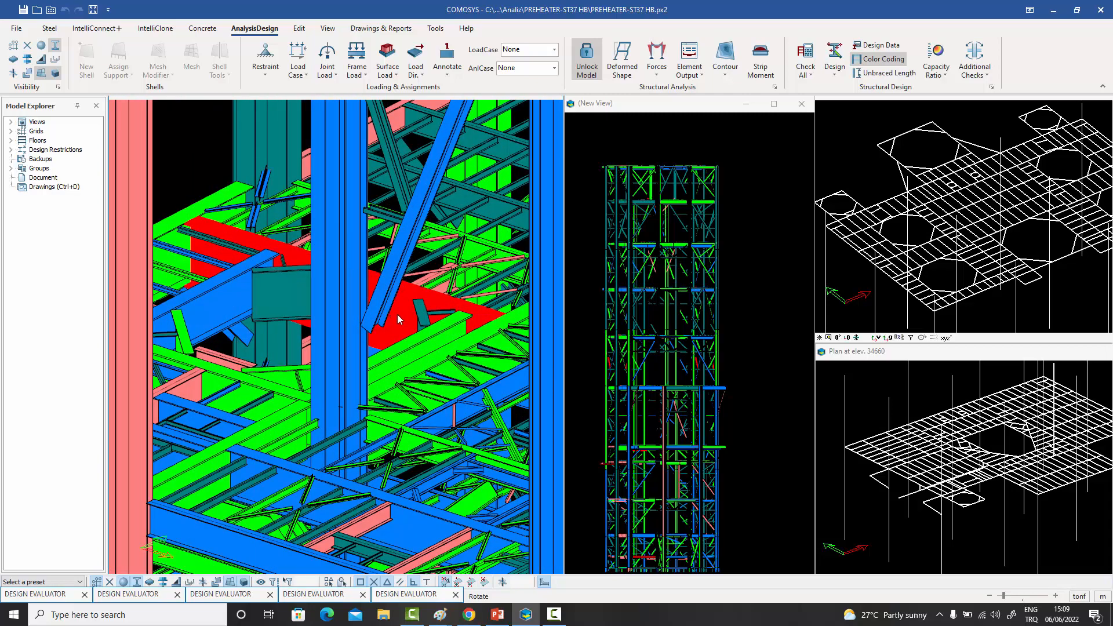
middle_drag(397, 314, 398, 318)
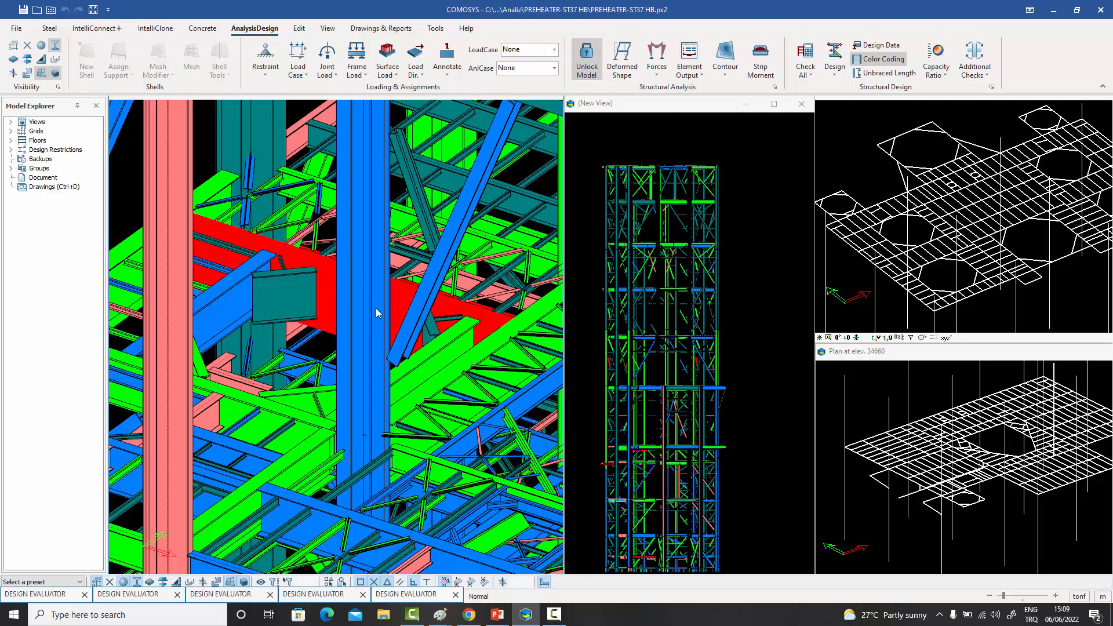
scroll(373, 309, up, 5)
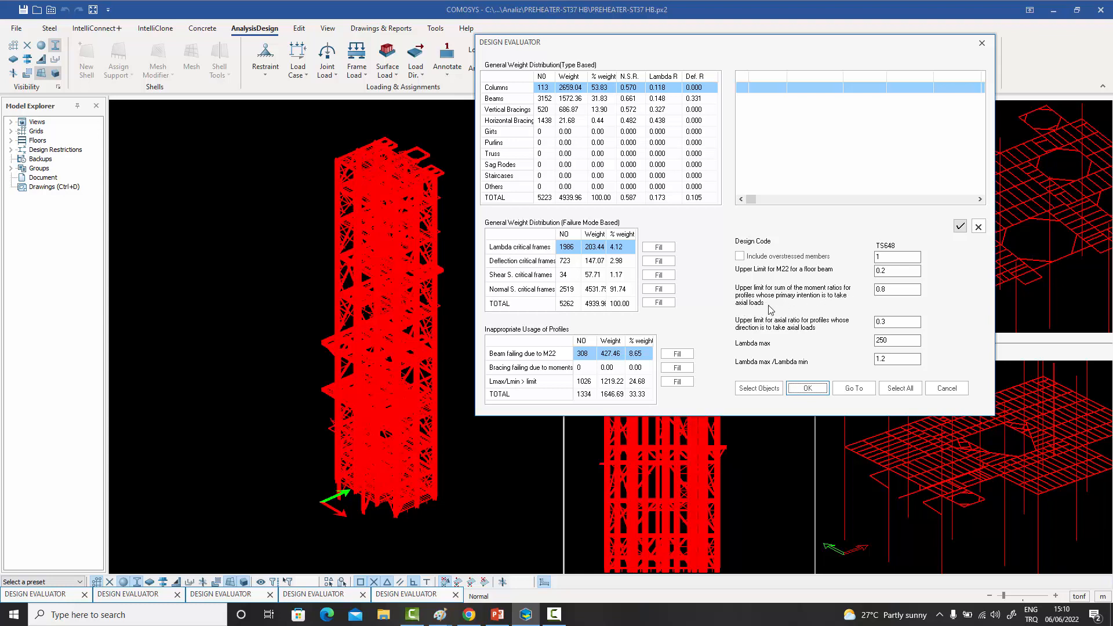
- List the critical frames exceeding the Lmax/Lmin limit, review their lambda max and lambda min values, and close the Design Evaluator
click(883, 291)
click(646, 385)
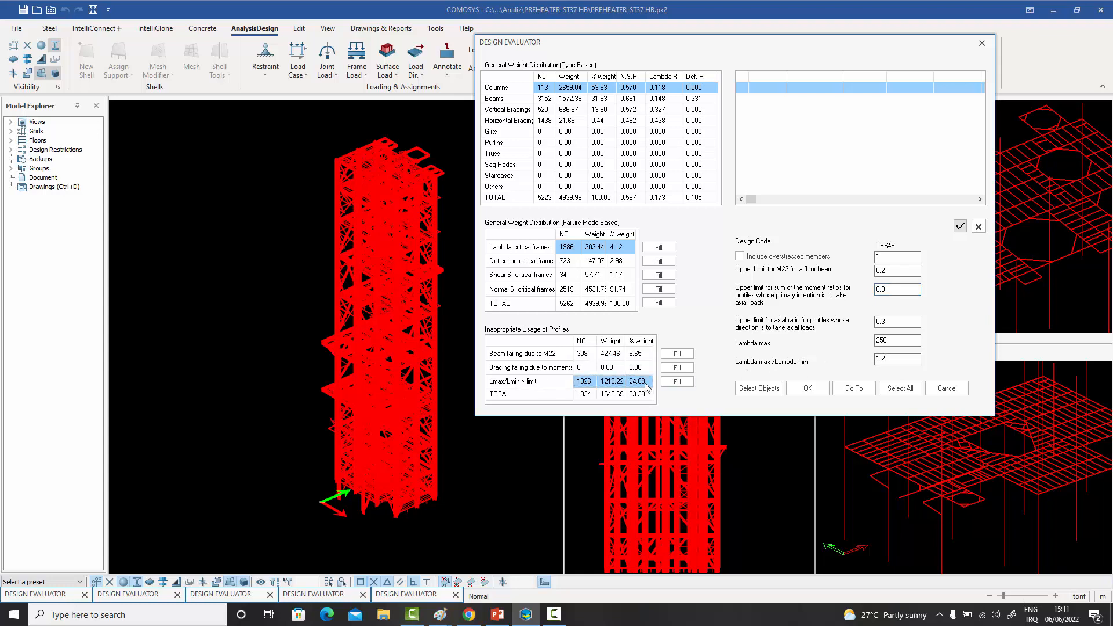
click(677, 382)
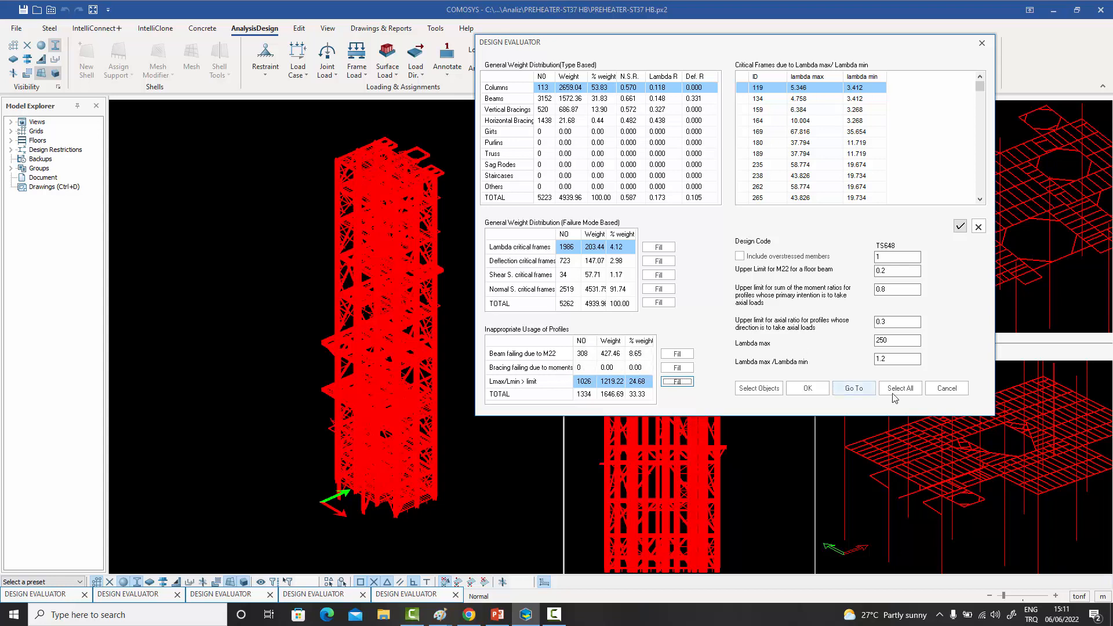
click(981, 44)
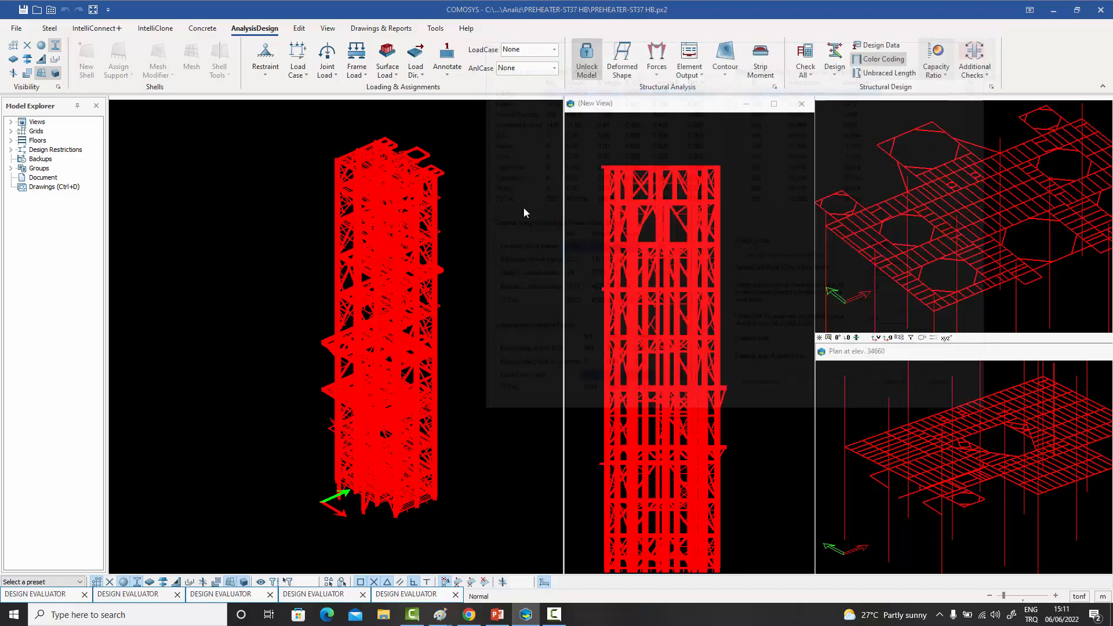
- Examine the color-coded columns, bracings and floor beams around the projecting platforms of the preheater tower
scroll(432, 245, down, 2)
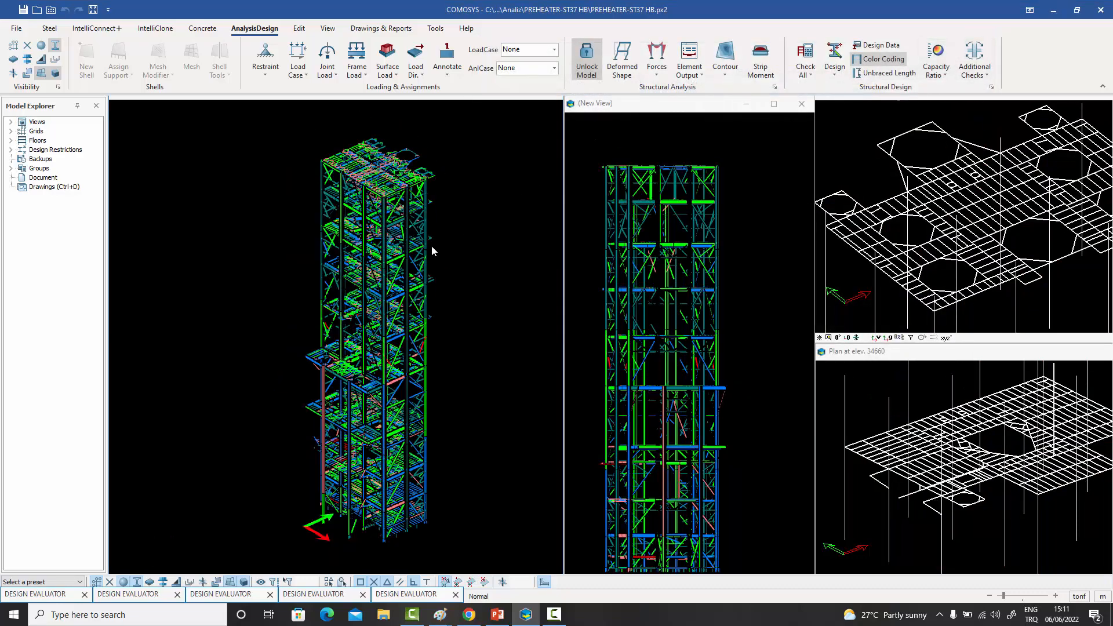
middle_drag(363, 249, 406, 310)
scroll(421, 252, up, 3)
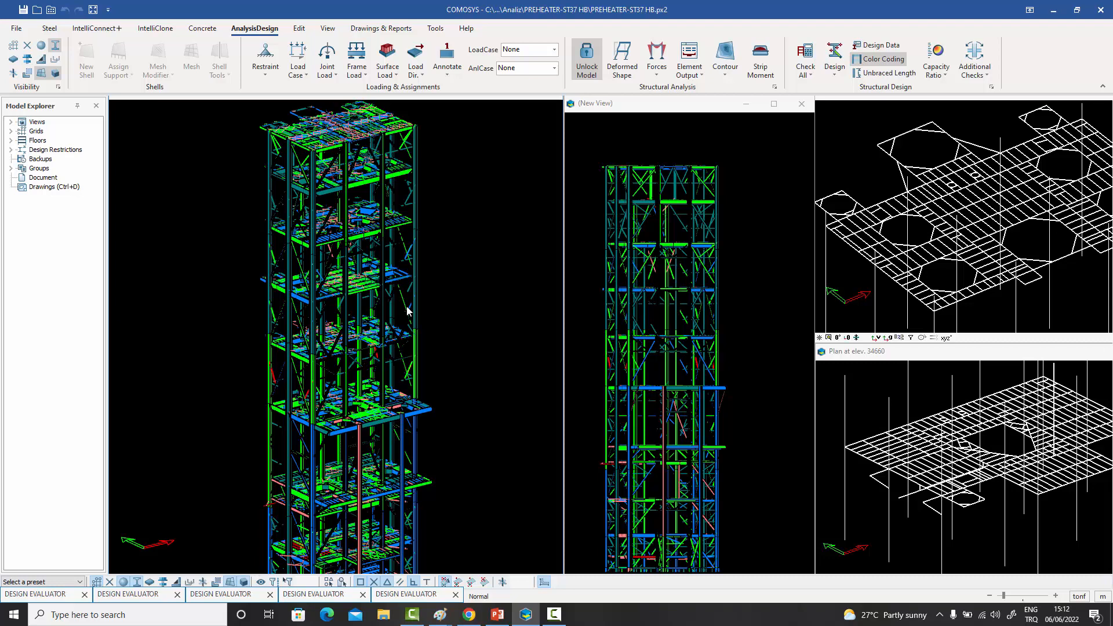
scroll(301, 406, up, 6)
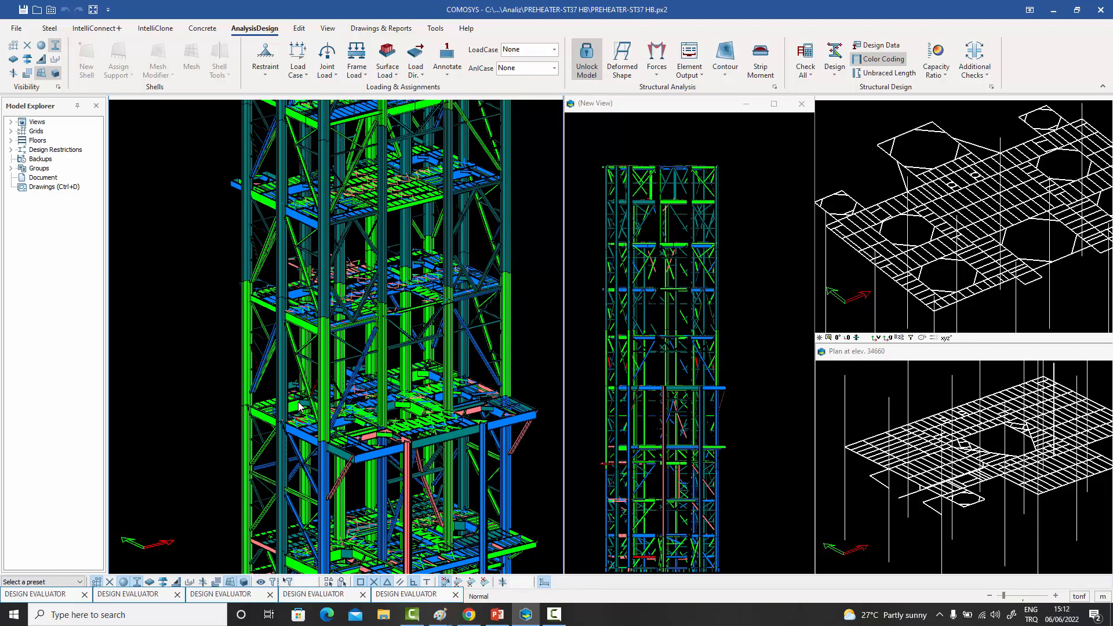
scroll(286, 358, up, 2)
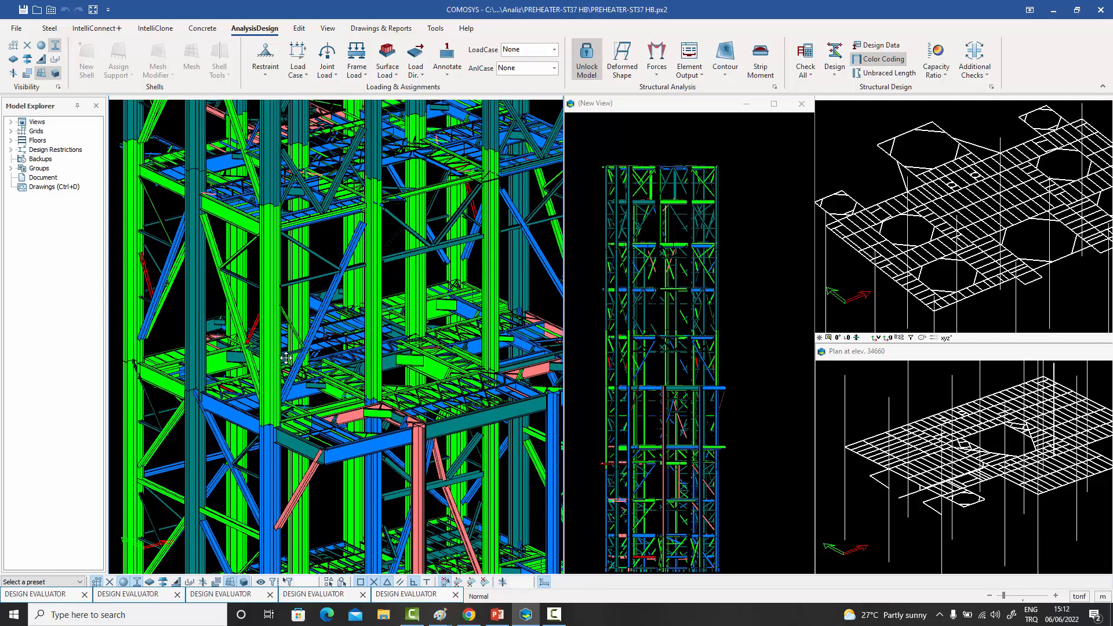
click(991, 77)
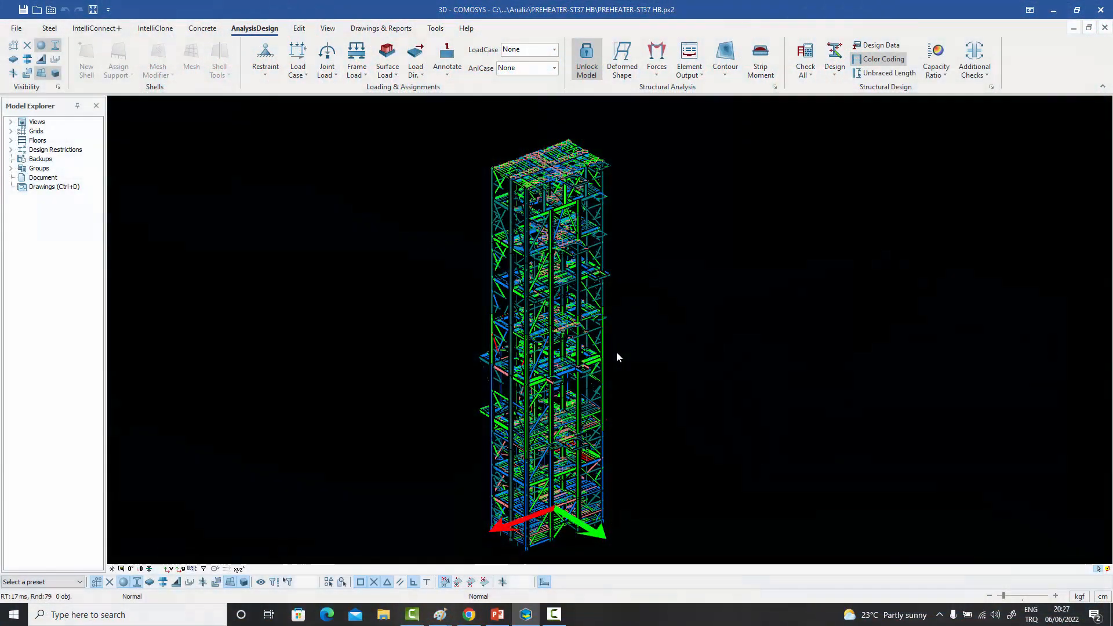
middle_drag(617, 351, 623, 349)
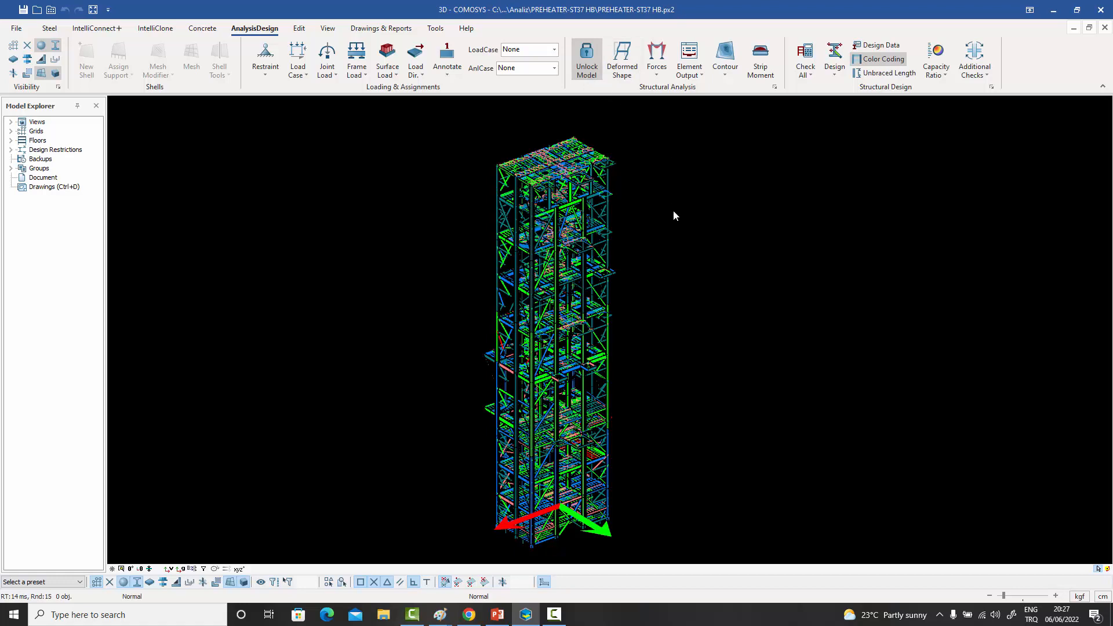
middle_drag(668, 258, 662, 242)
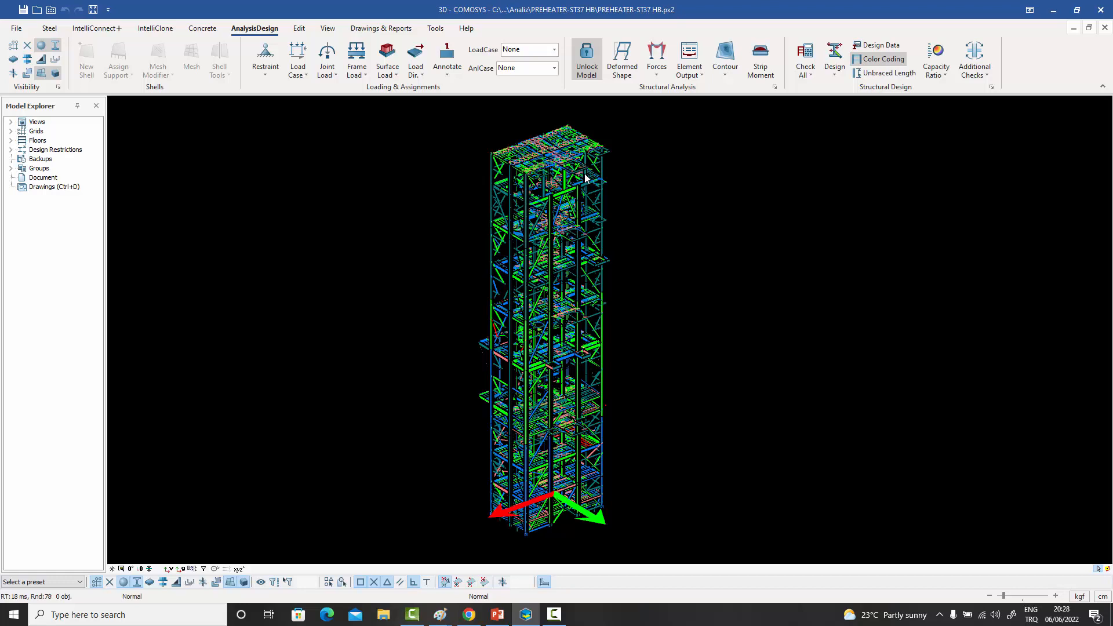
middle_drag(502, 337, 499, 351)
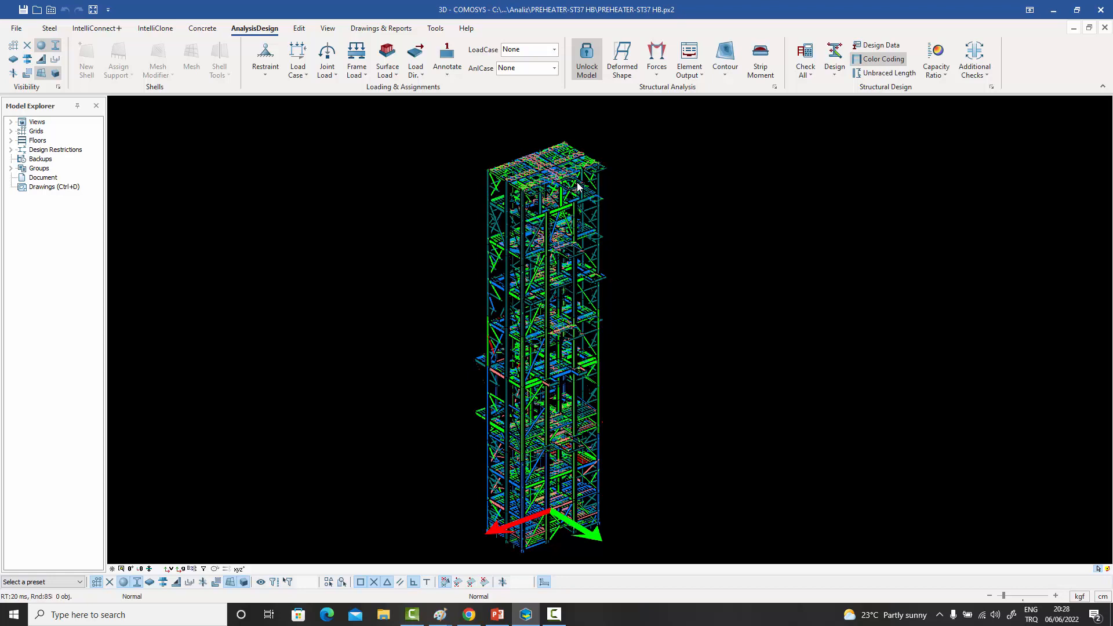
scroll(578, 187, up, 3)
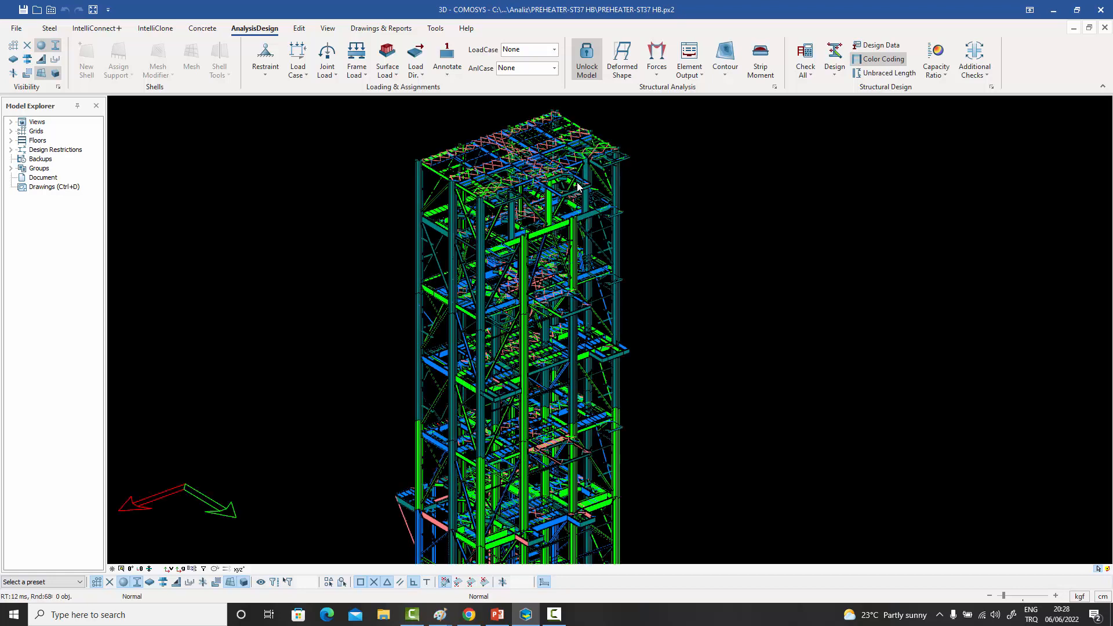
scroll(577, 187, up, 1)
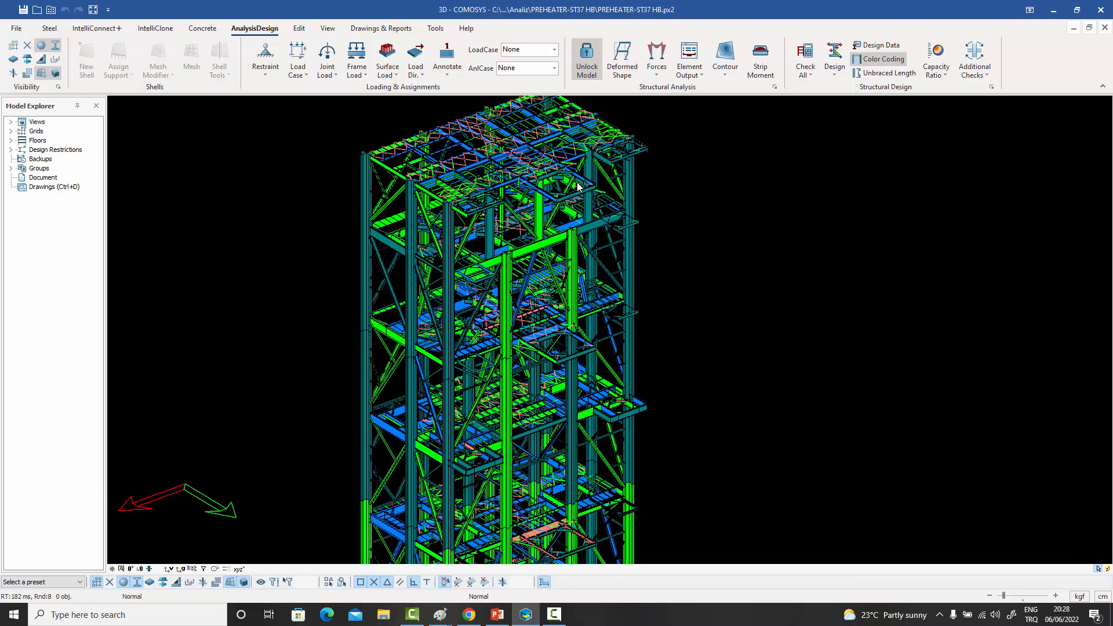
middle_drag(577, 187, 606, 206)
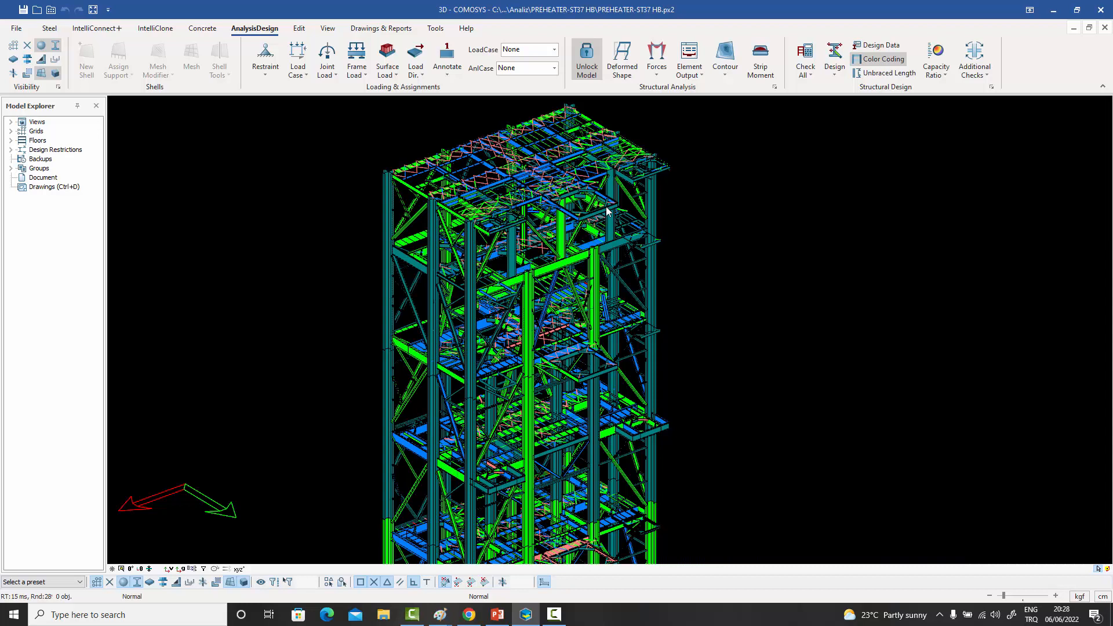
middle_drag(606, 209, 620, 214)
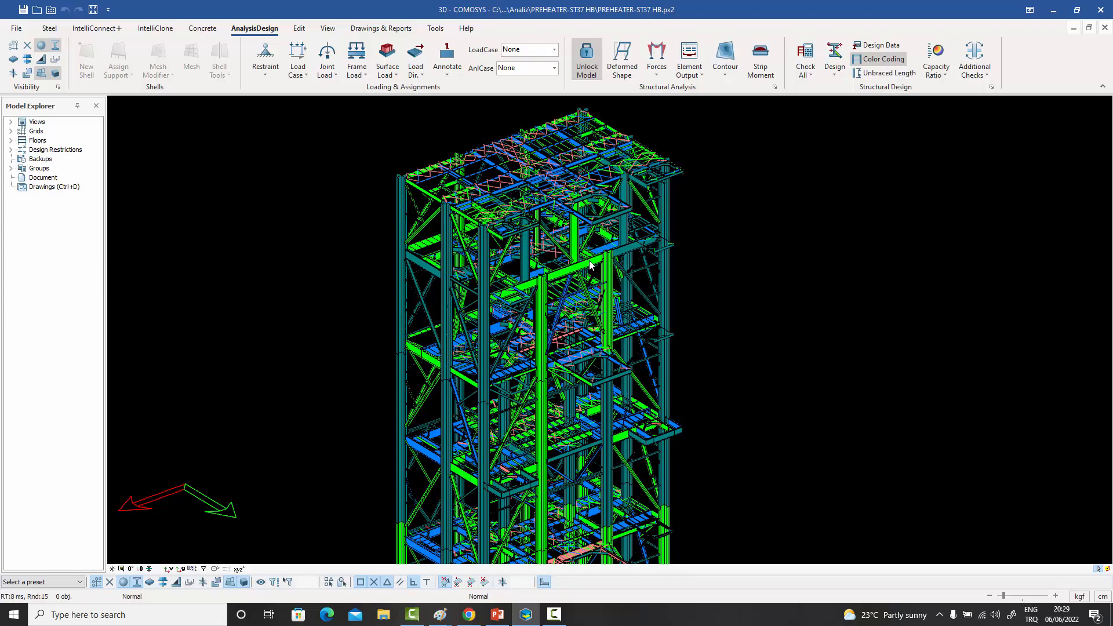
- Check the shear and axial capacity ratios in the detailing definitions of the deep blue floor beam, and close its properties
scroll(577, 322, up, 2)
scroll(578, 322, up, 8)
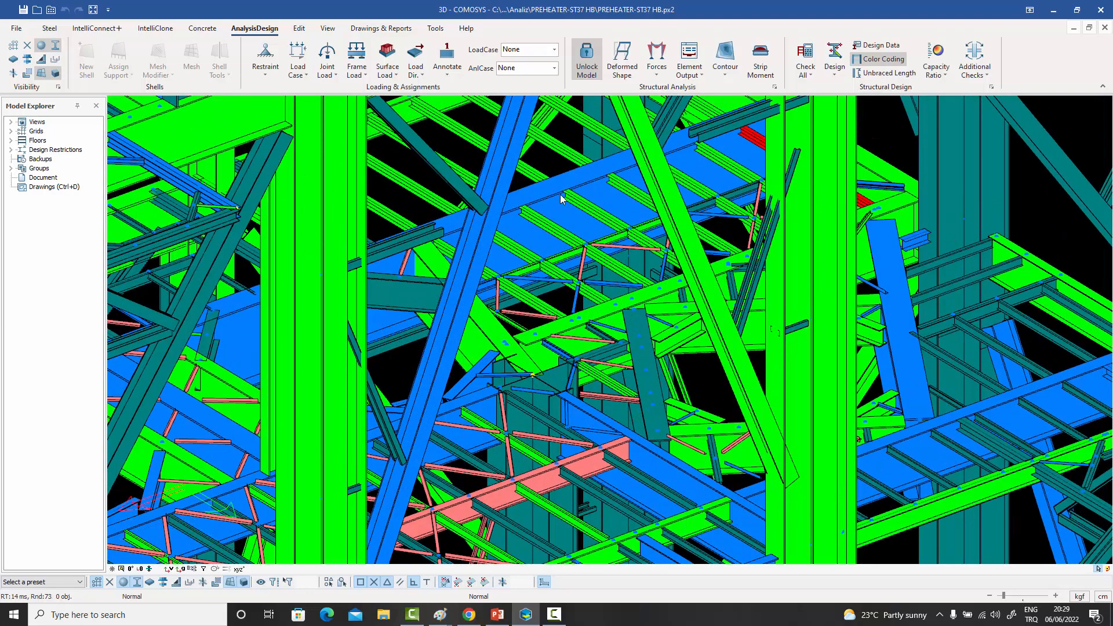
double_click(560, 199)
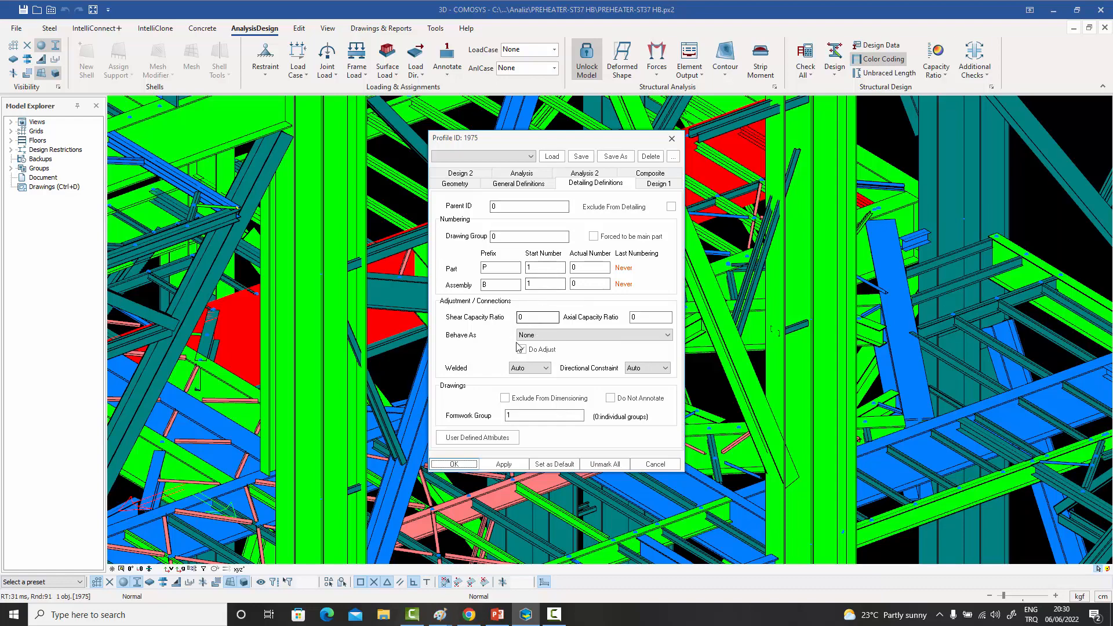
click(672, 140)
- Assign the computed capacity ratios to the selected deep blue floor beam, and reopen its detailing definitions to check them
scroll(830, 162, down, 5)
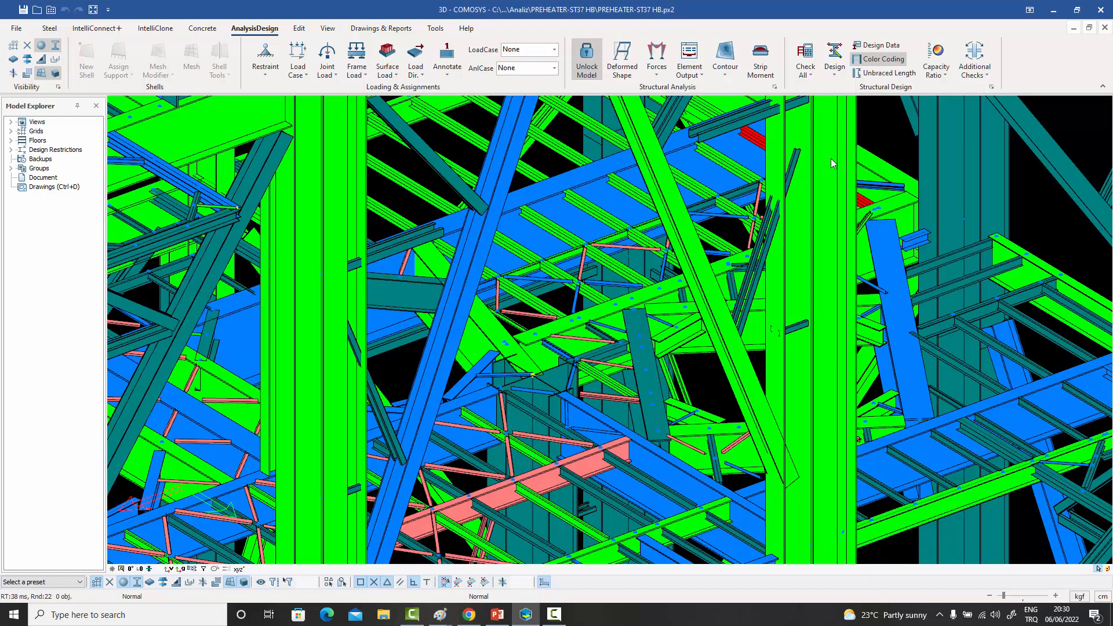
scroll(830, 165, up, 5)
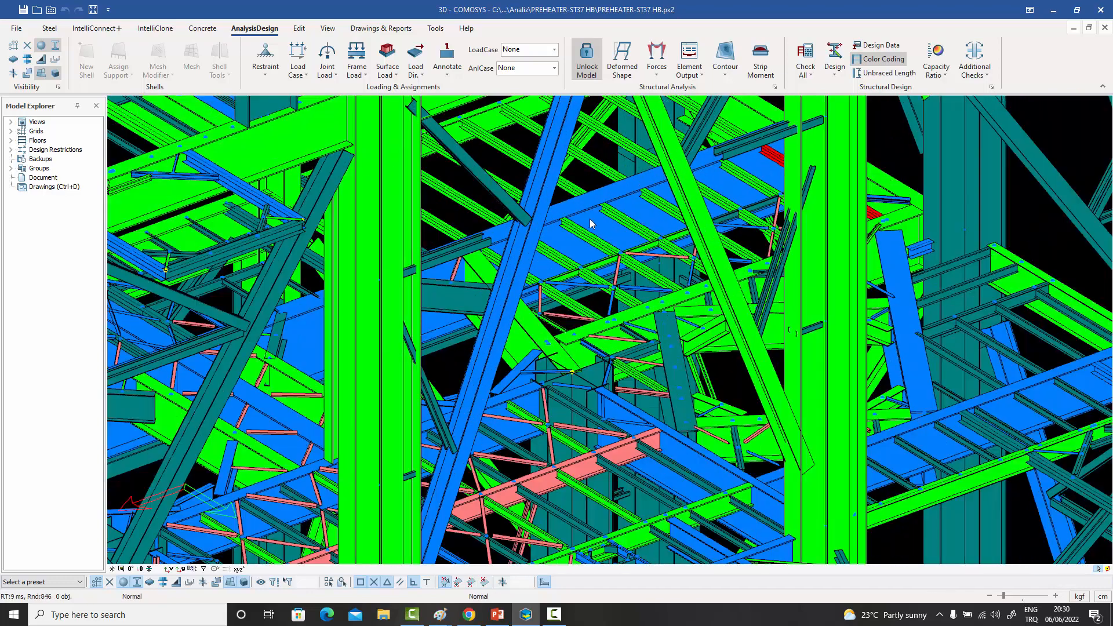
click(587, 218)
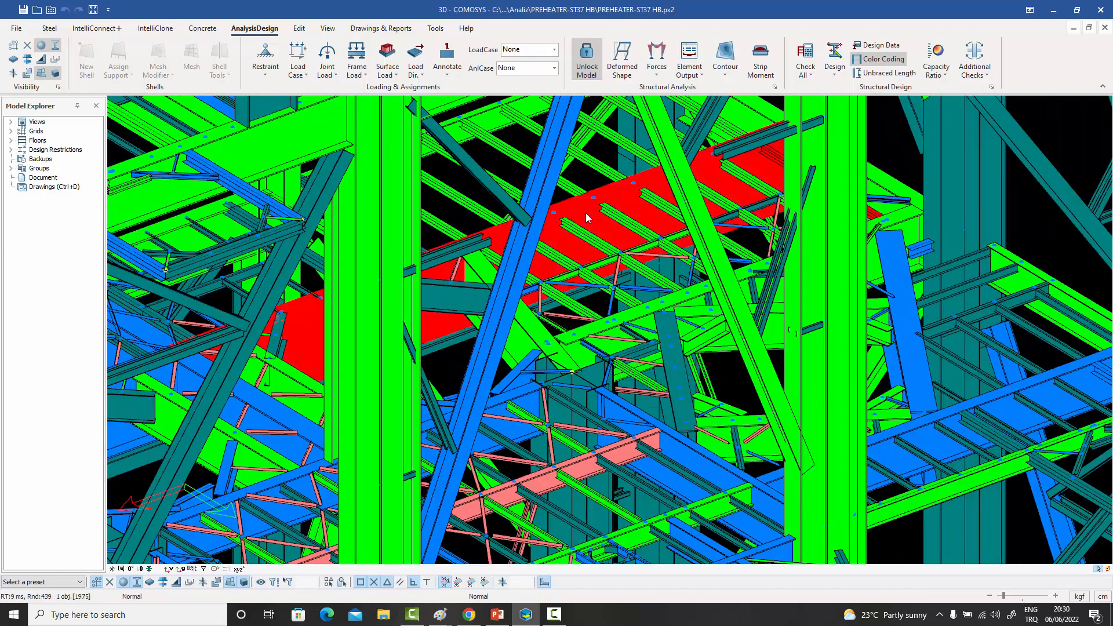
click(945, 75)
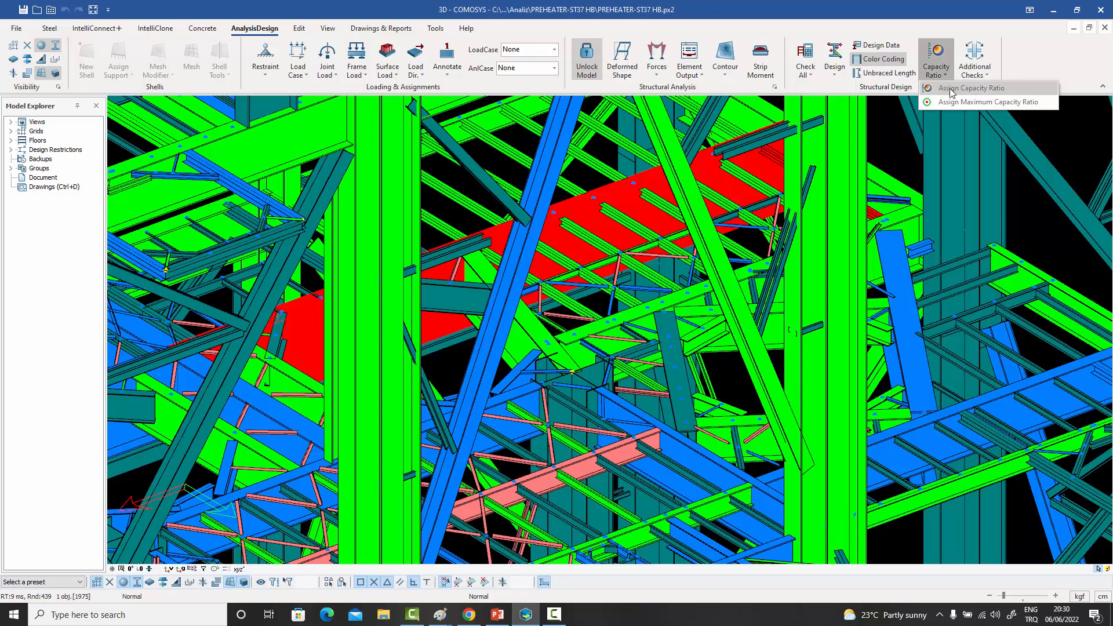
click(979, 88)
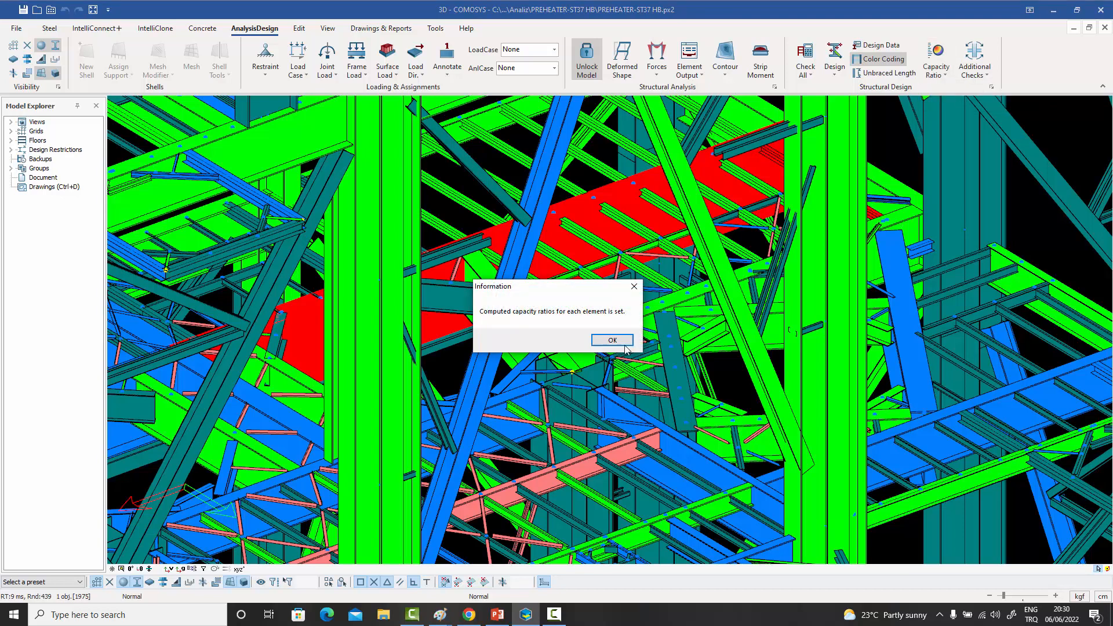
click(624, 344)
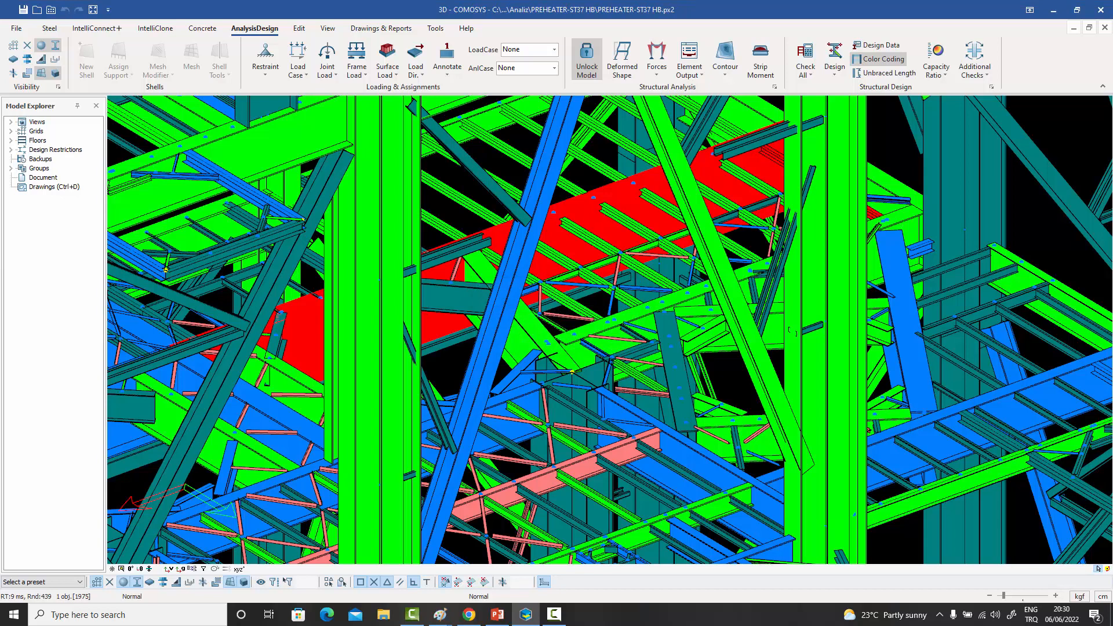
double_click(603, 217)
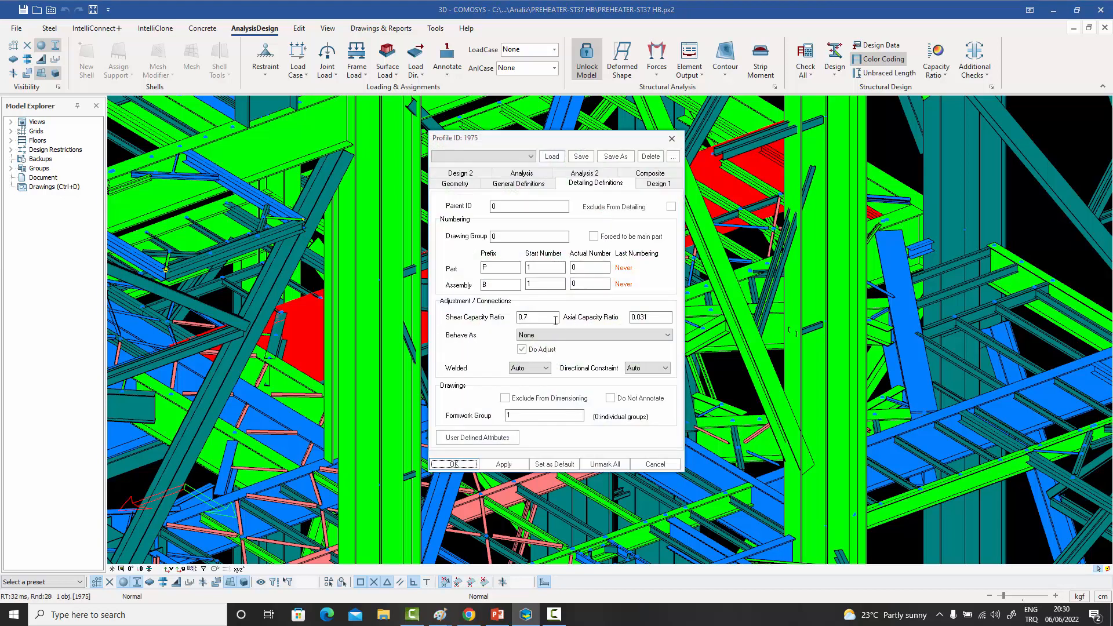
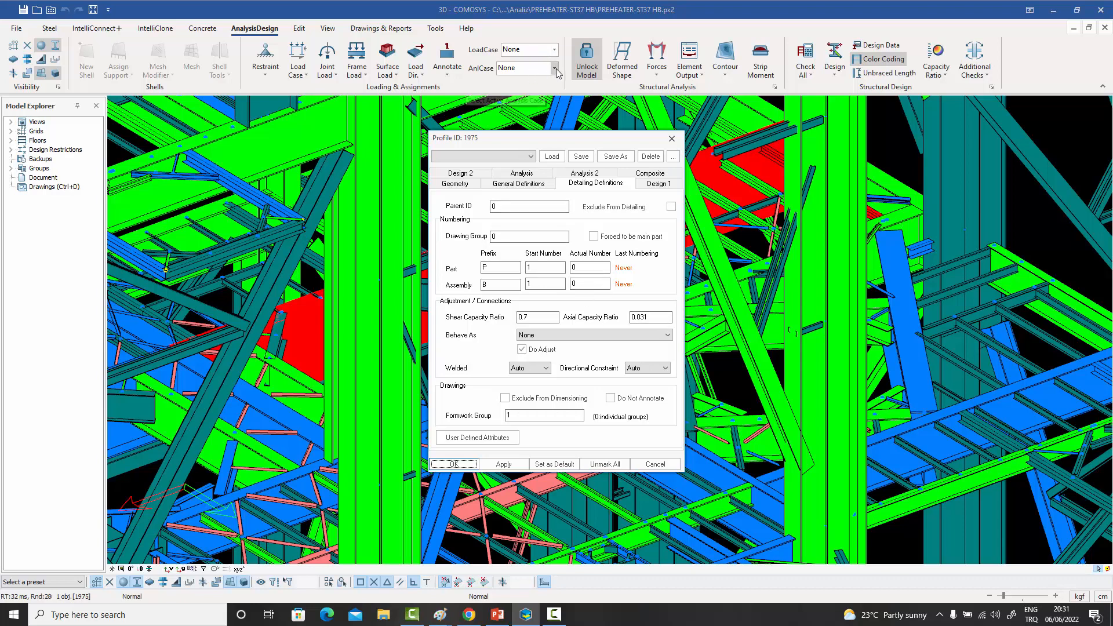
click(554, 50)
drag(555, 74, 556, 104)
click(566, 32)
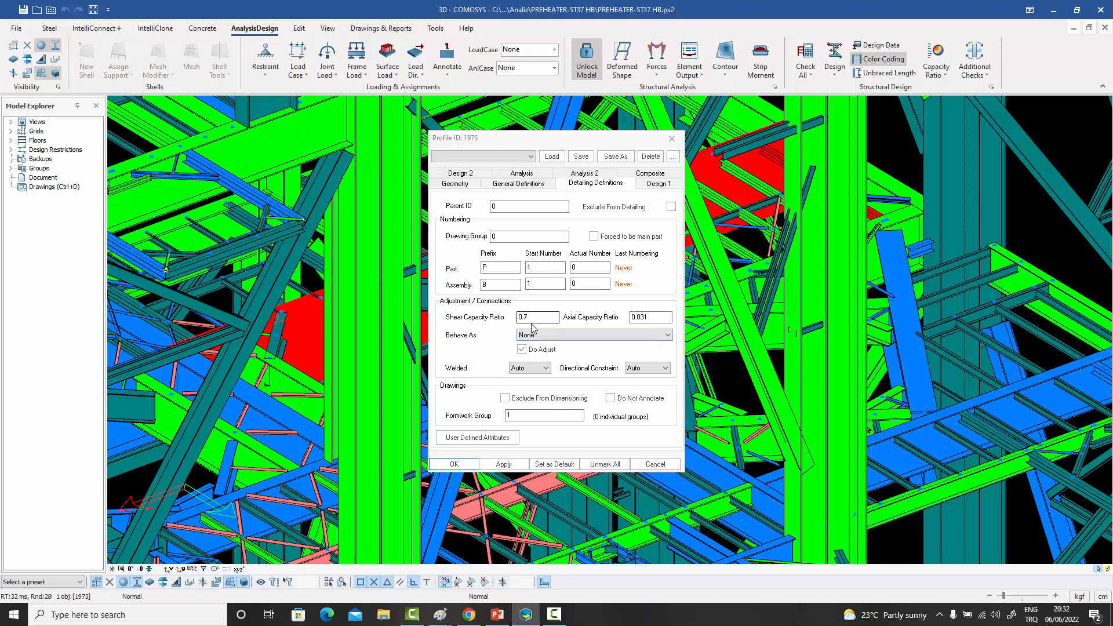
- Close the deep blue floor beam's properties, then reopen its detailing definitions to recheck the shear and axial capacity ratios
click(671, 139)
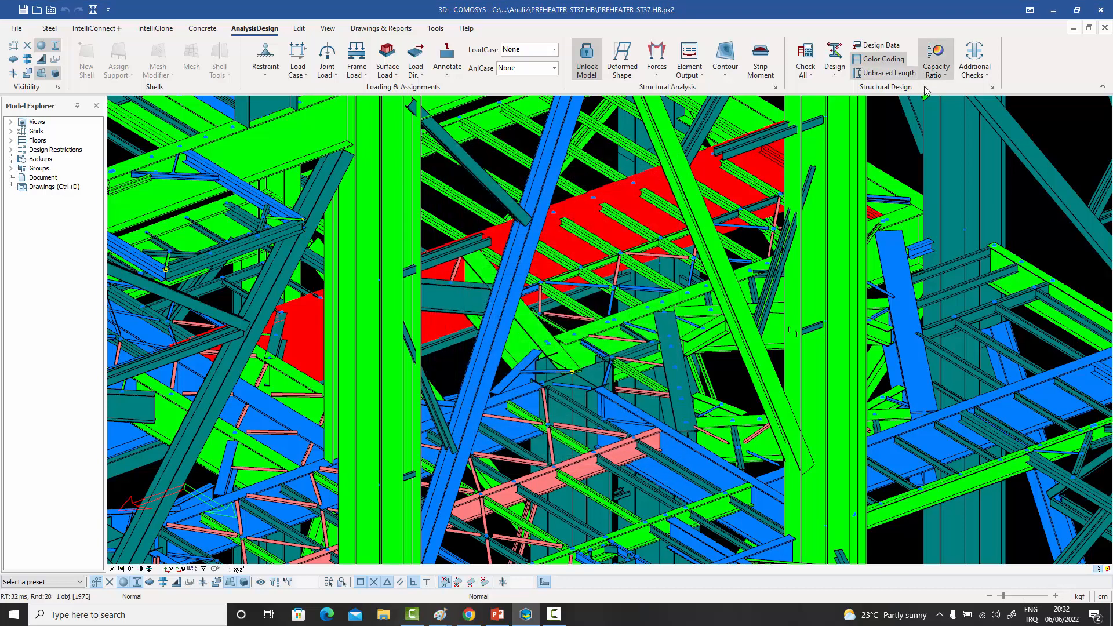
click(944, 73)
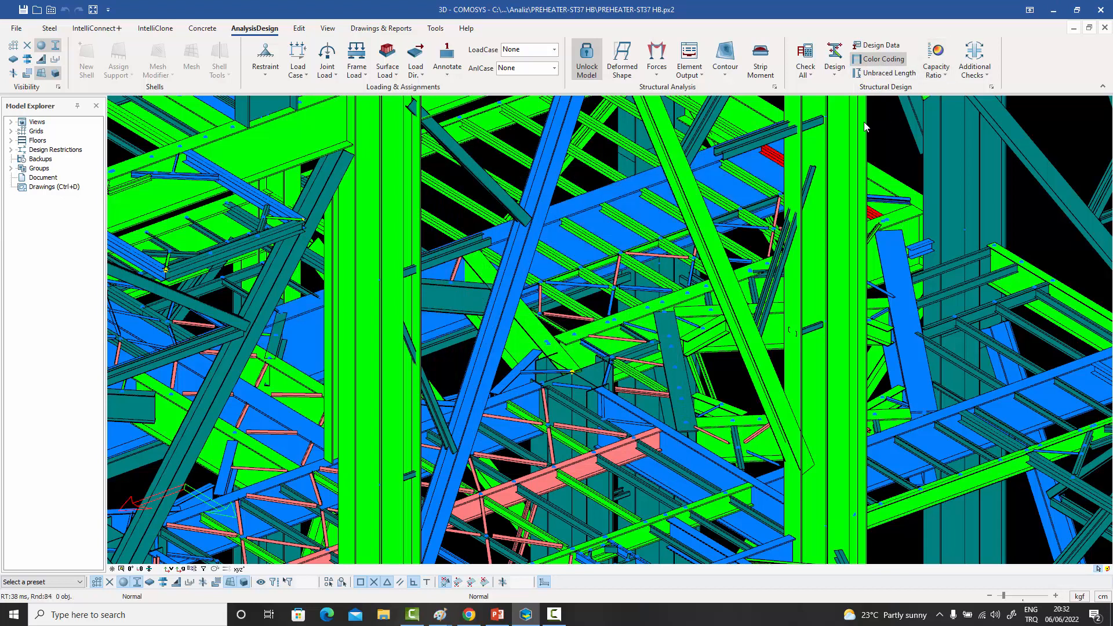
double_click(586, 206)
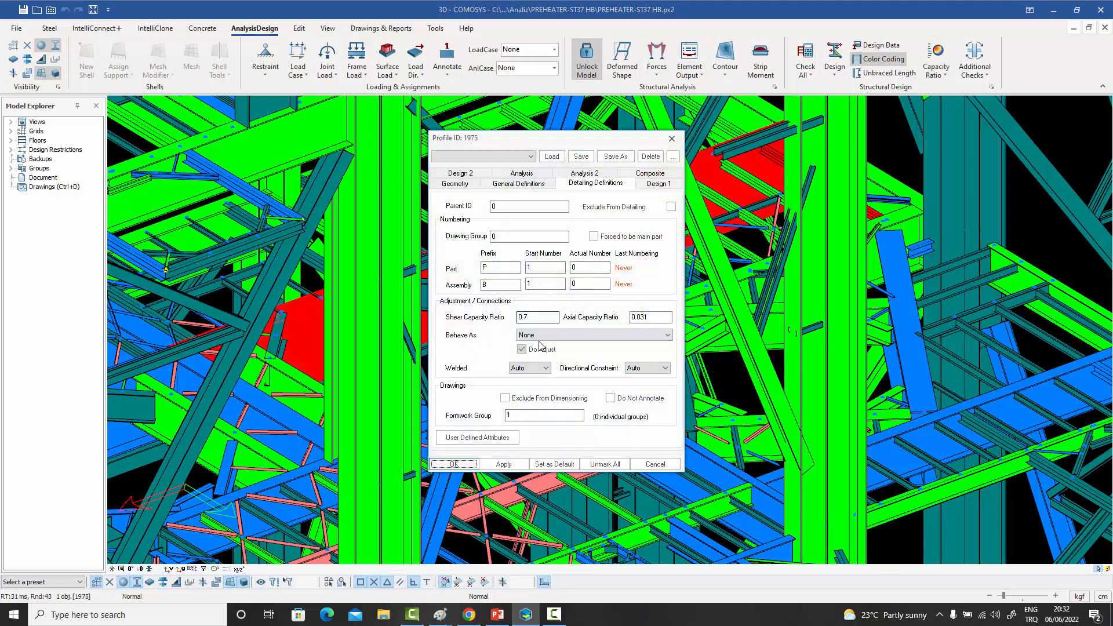
click(672, 139)
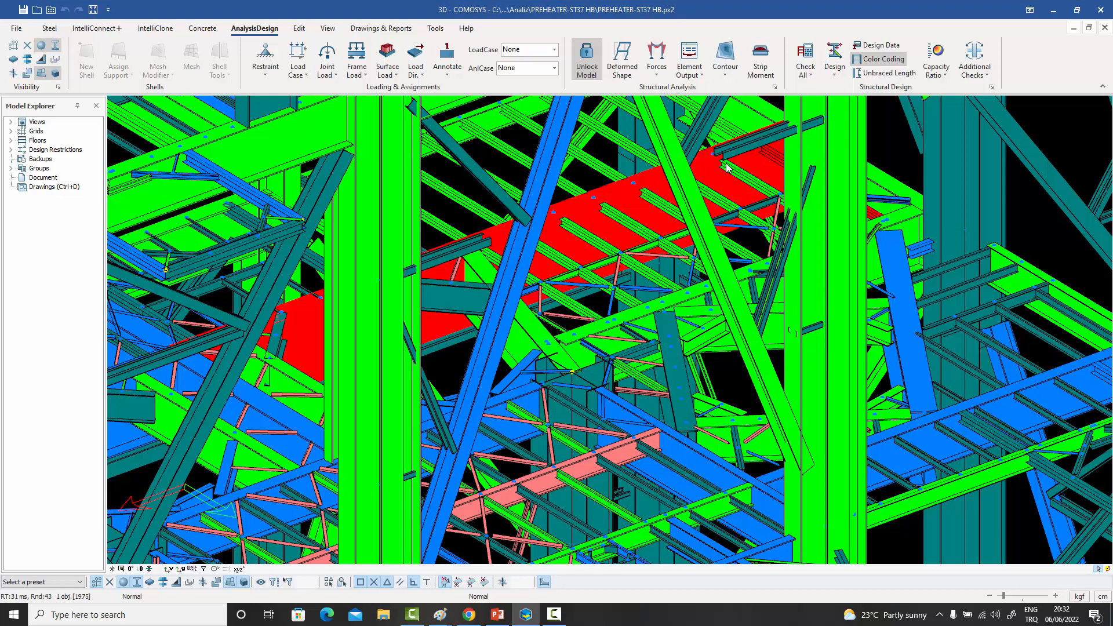
- Select all members in the upper part of the preheater tower and assign their computed capacity ratios
scroll(658, 208, down, 5)
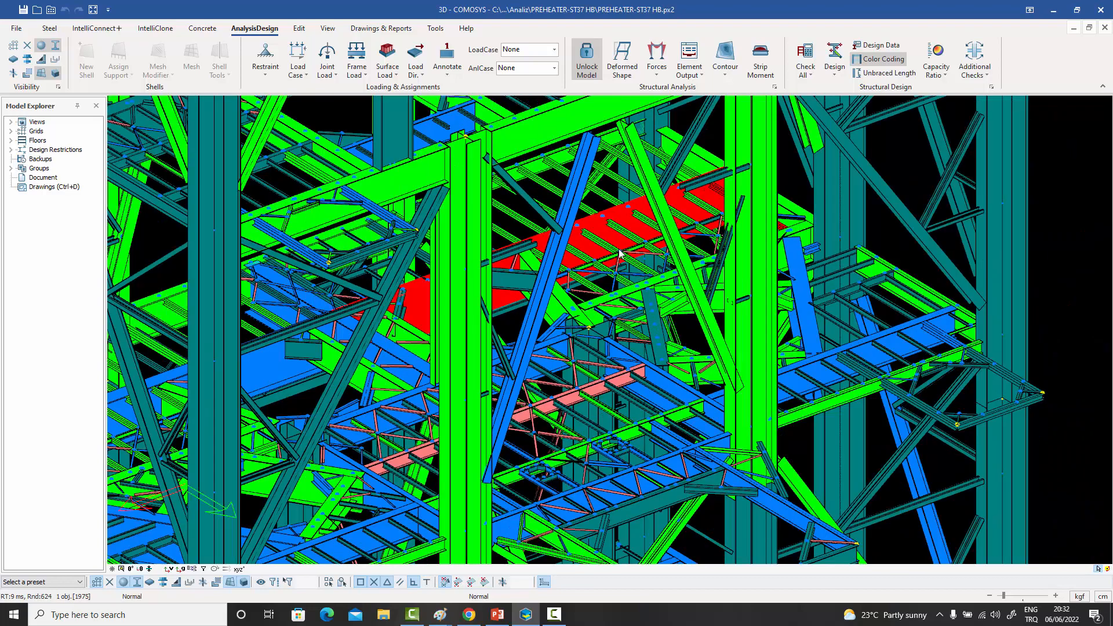
scroll(619, 254, down, 3)
scroll(641, 328, down, 3)
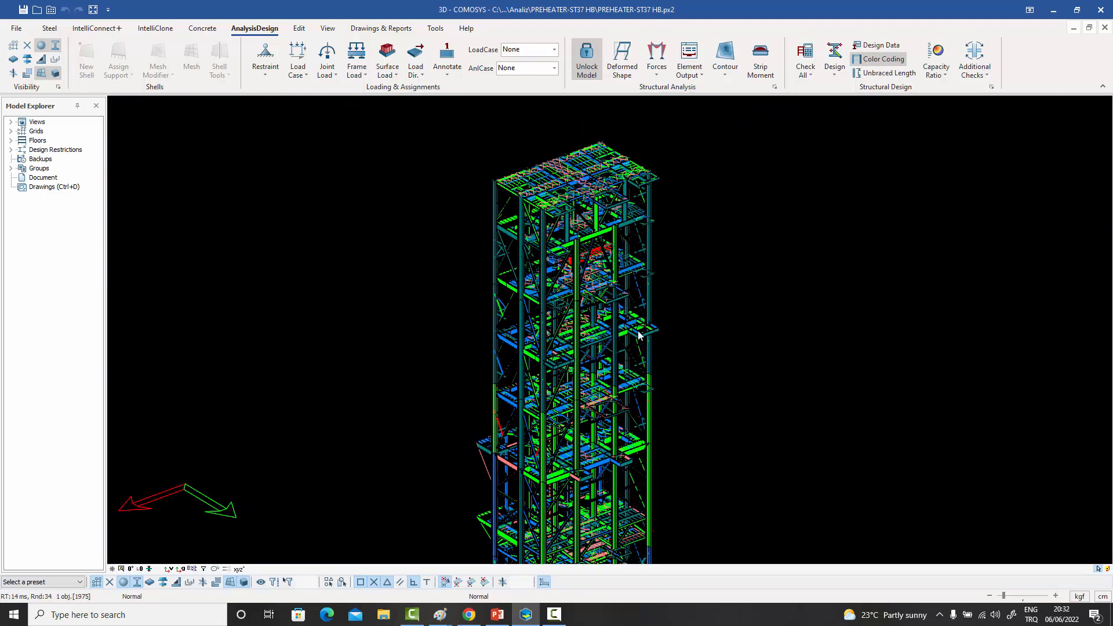
scroll(673, 392, down, 3)
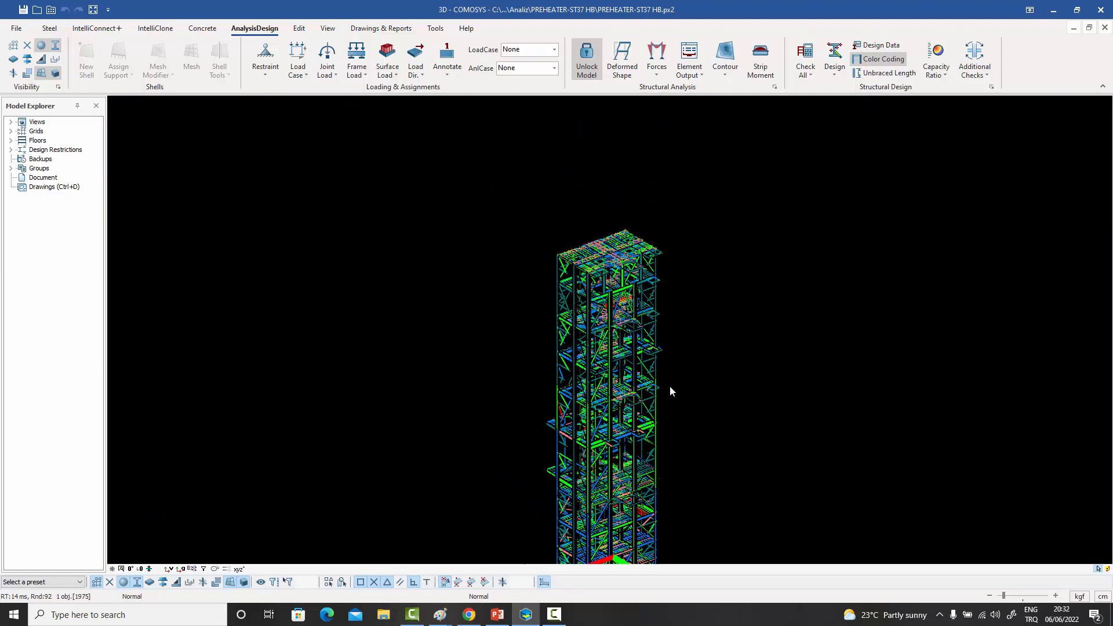
drag(674, 394, 563, 208)
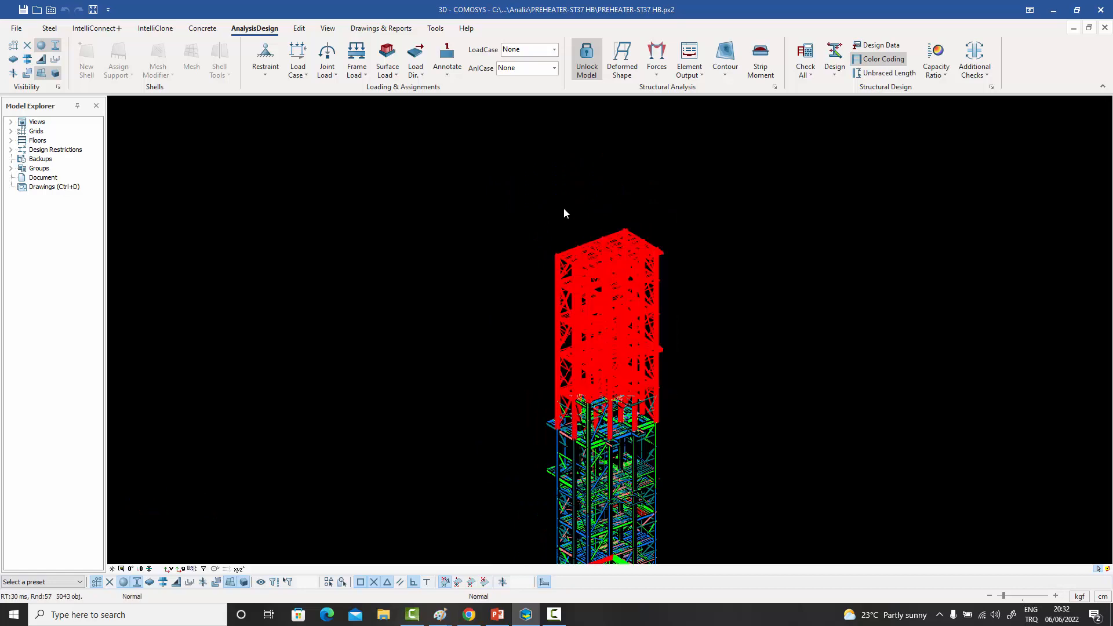
click(944, 75)
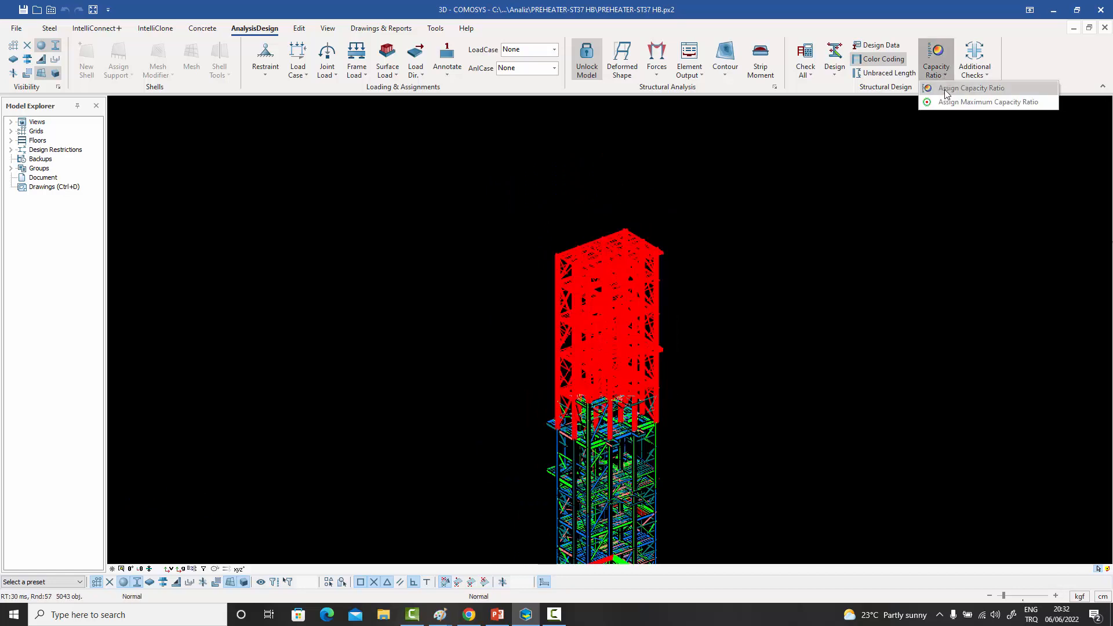
click(944, 90)
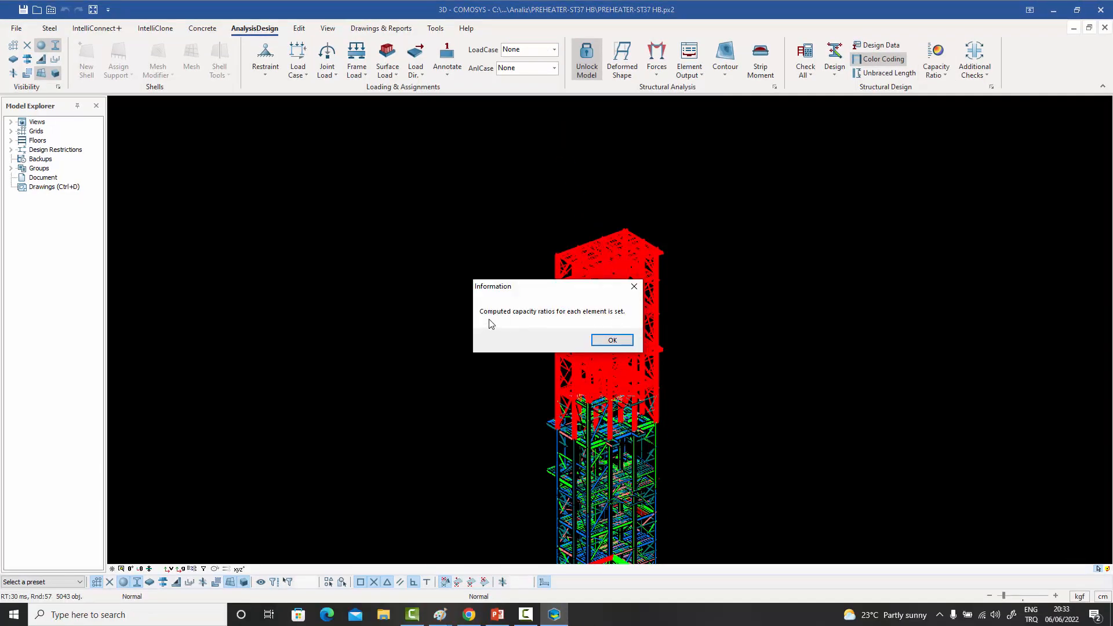
click(612, 340)
- Check the shear and axial capacity ratios in the detailing definitions of two floor beams near the projecting platform, closing each one's properties
scroll(656, 310, up, 10)
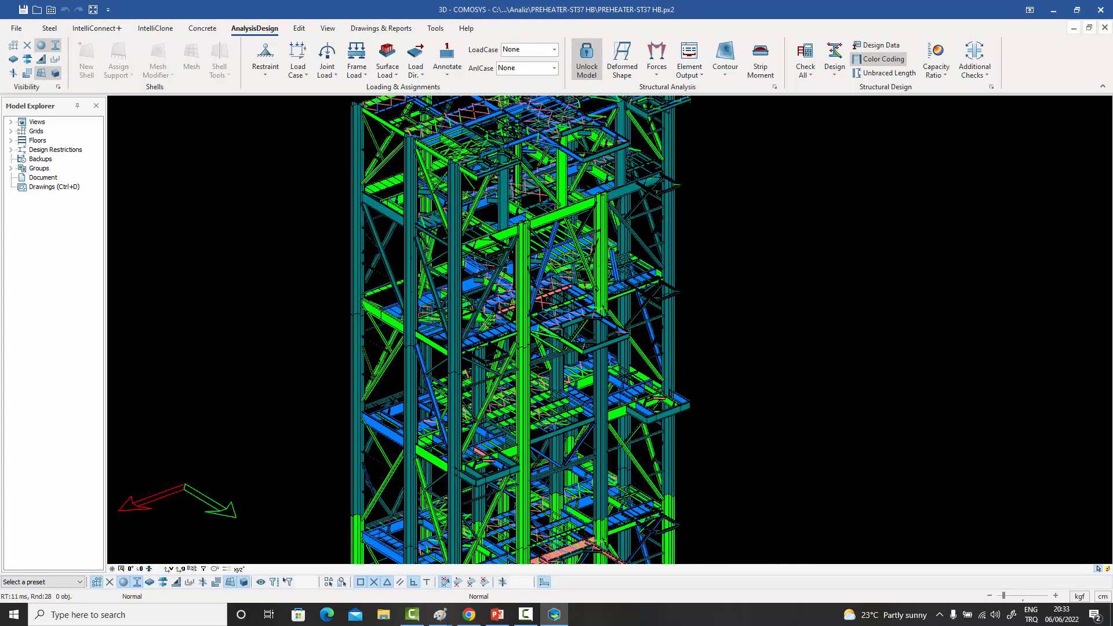
scroll(640, 291, up, 2)
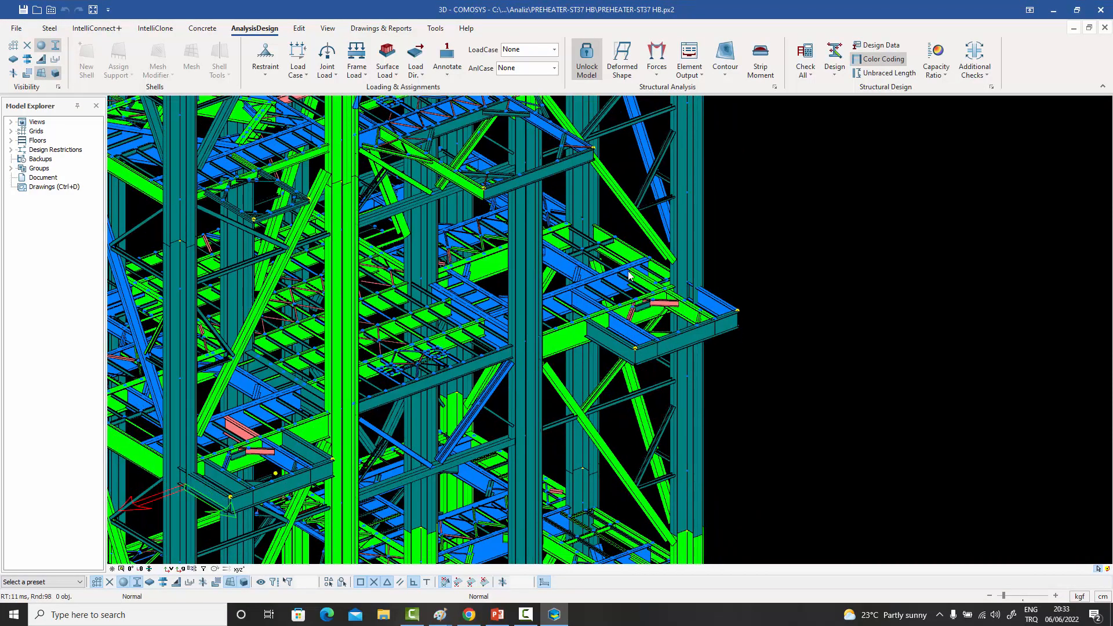
scroll(631, 272, up, 5)
double_click(626, 302)
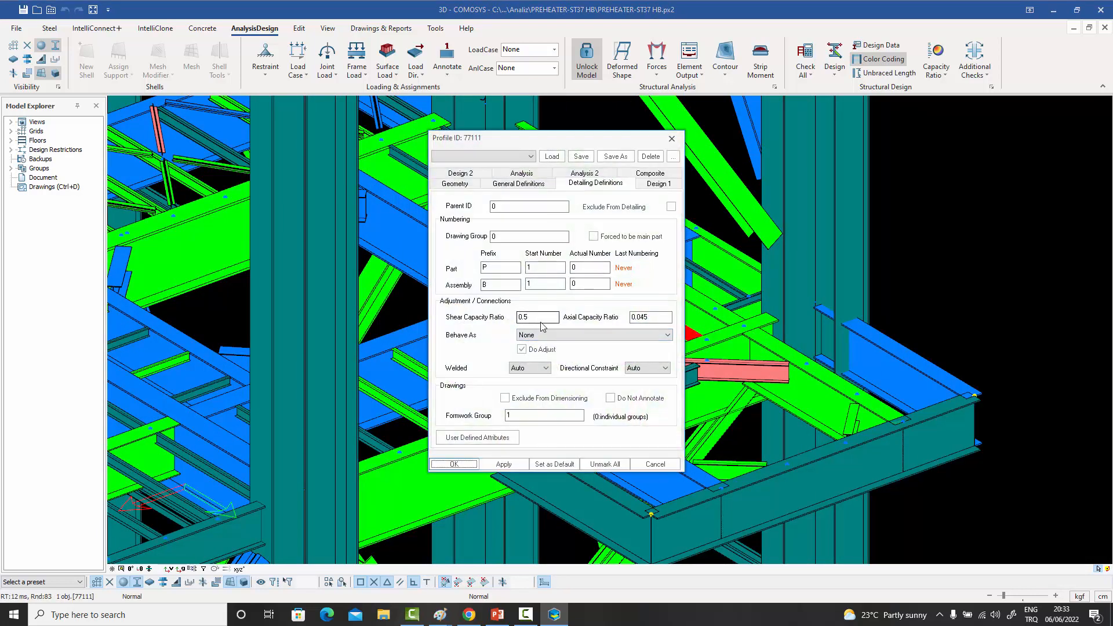
click(671, 138)
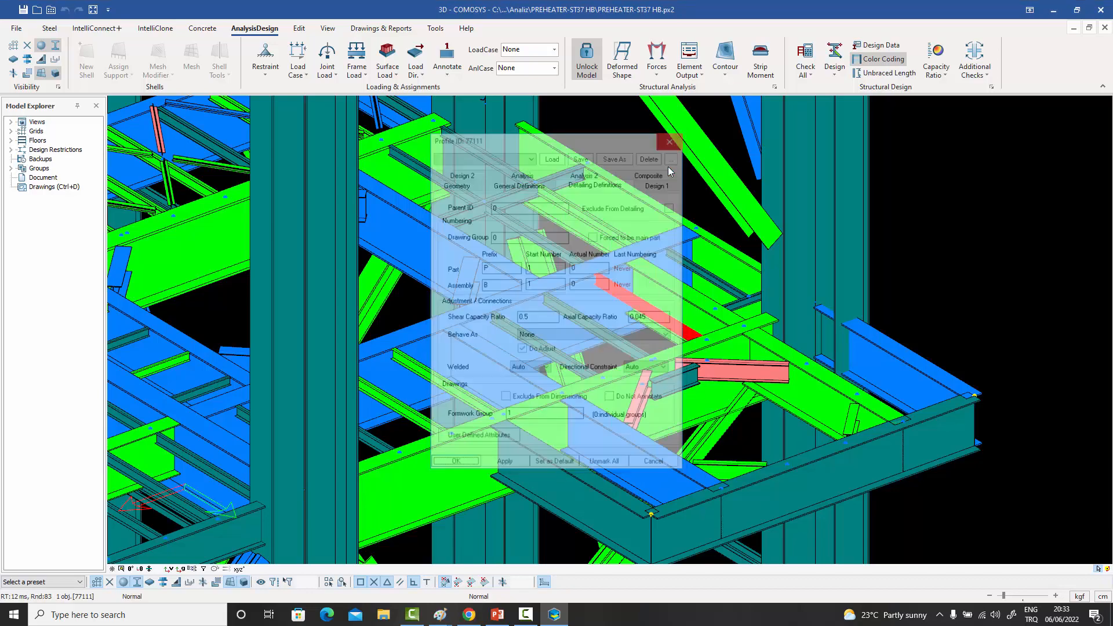
scroll(667, 173, down, 3)
double_click(518, 241)
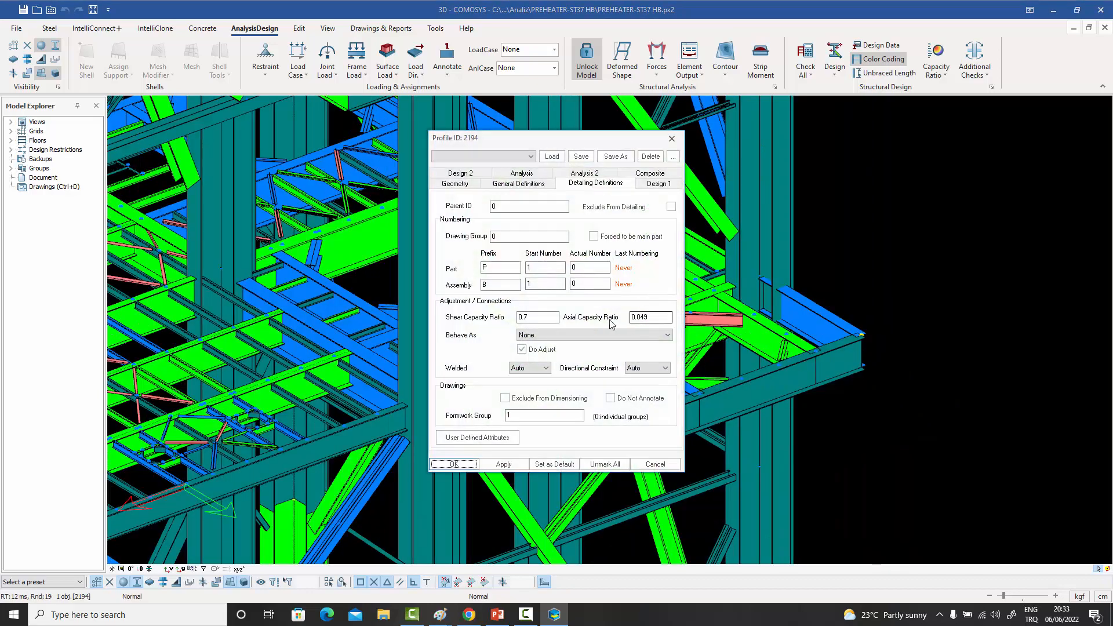
click(671, 138)
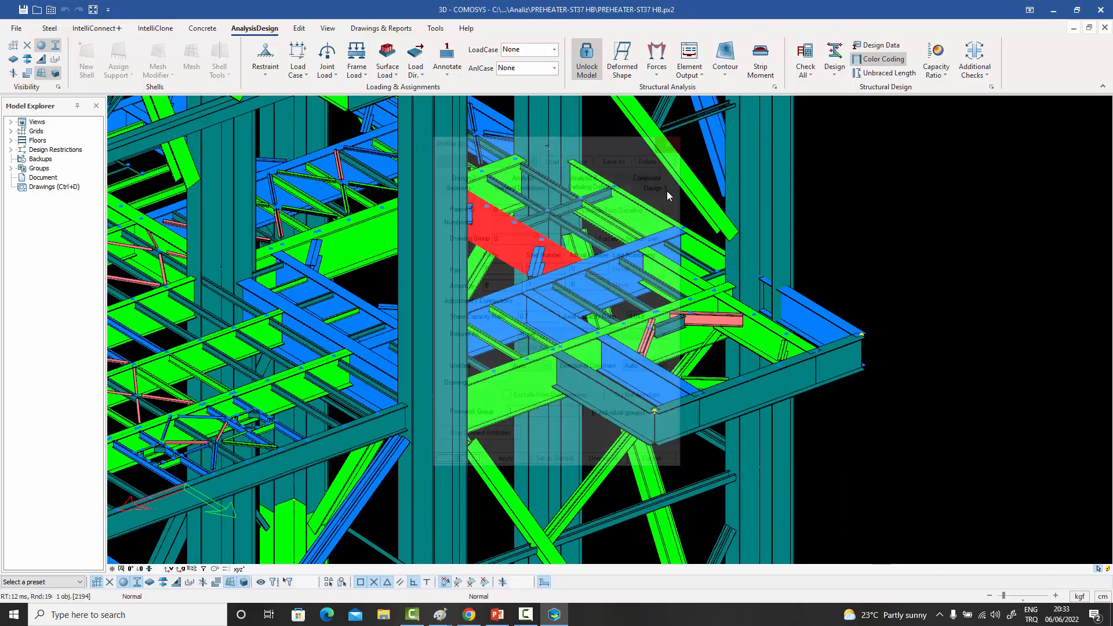
- Check the axial capacity ratios of the blue vertical brace and a green brace near the tower top, then clear the selection
scroll(493, 271, up, 3)
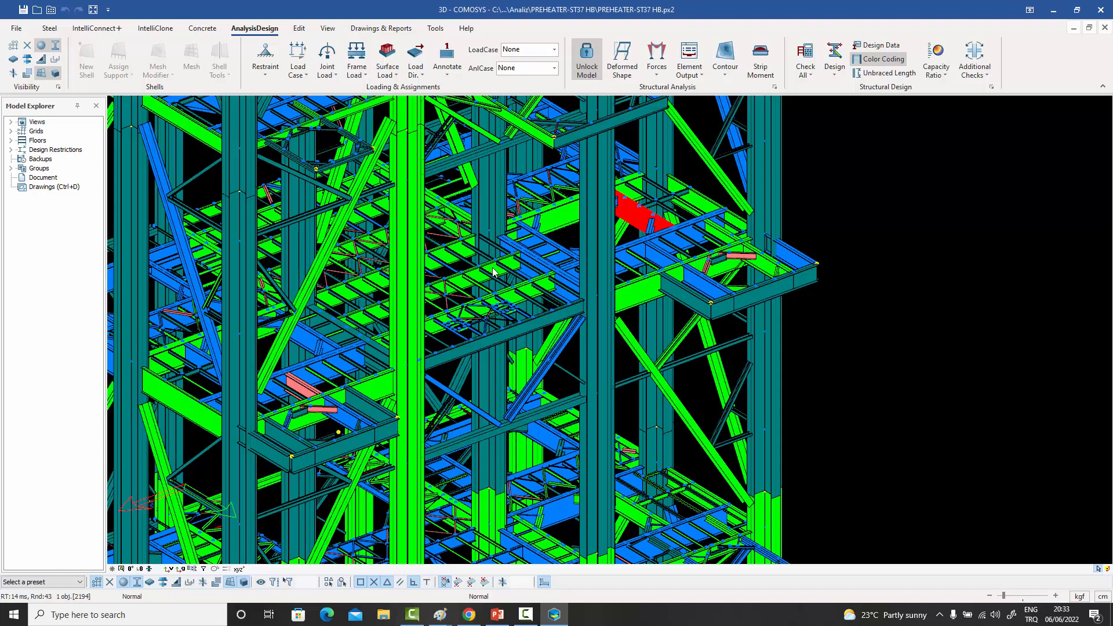
double_click(565, 351)
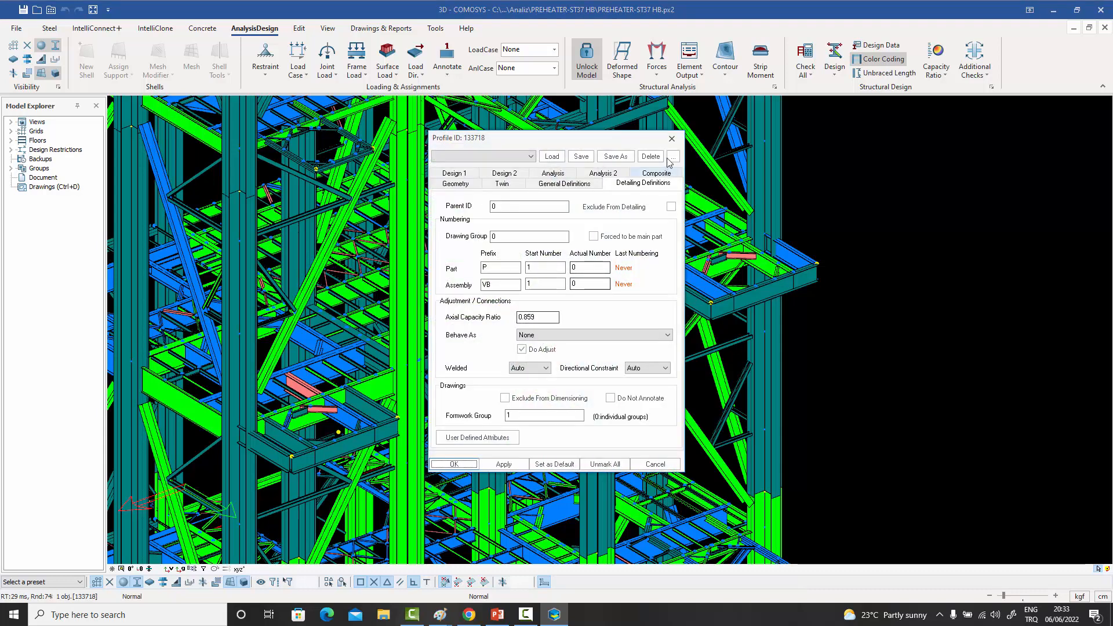
click(671, 139)
scroll(660, 226, down, 3)
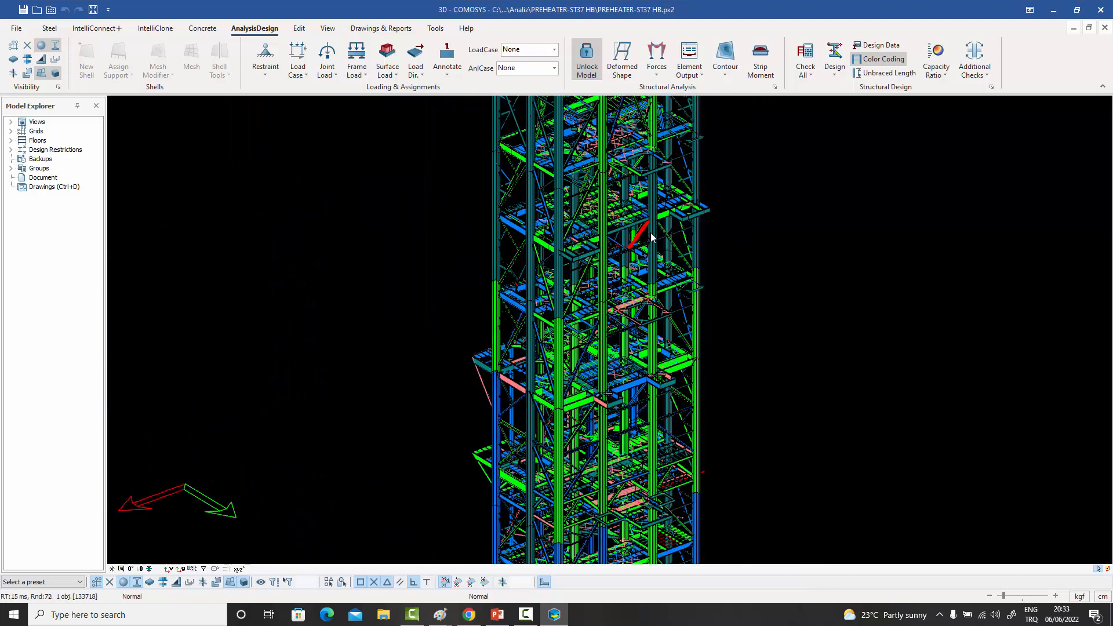
middle_drag(660, 227, 585, 351)
middle_drag(604, 293, 590, 298)
scroll(632, 169, up, 5)
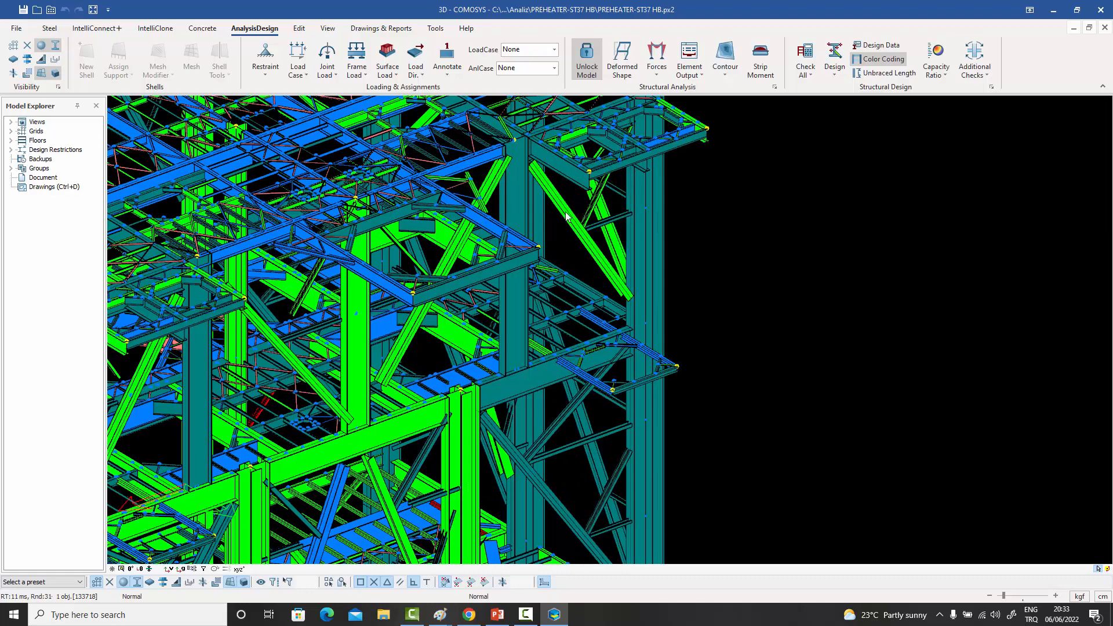
double_click(568, 217)
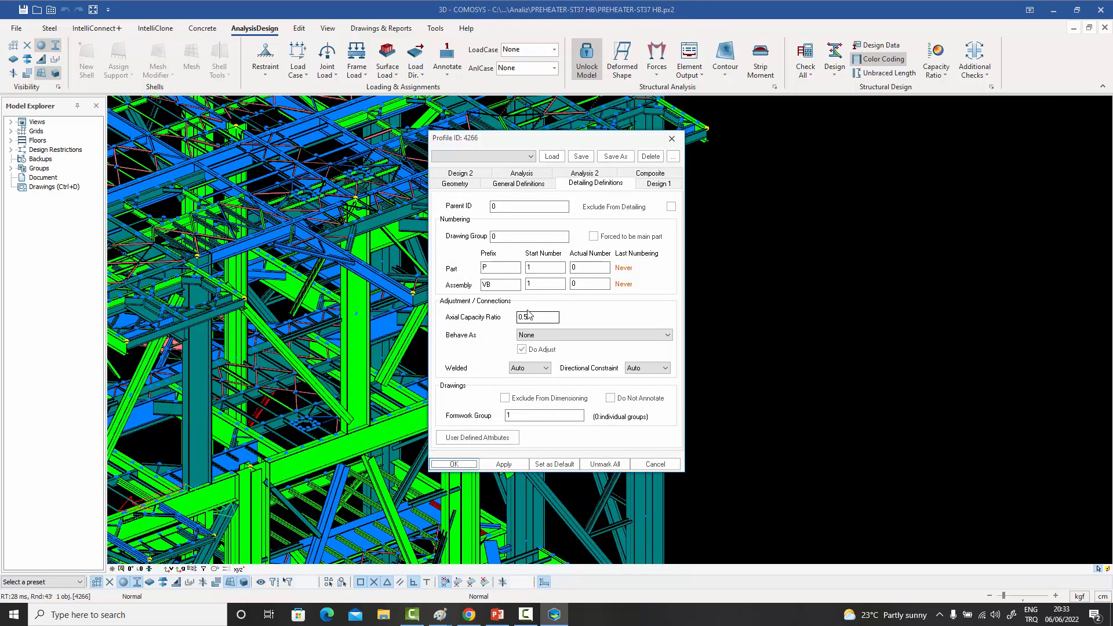
click(671, 138)
click(710, 208)
scroll(710, 213, down, 5)
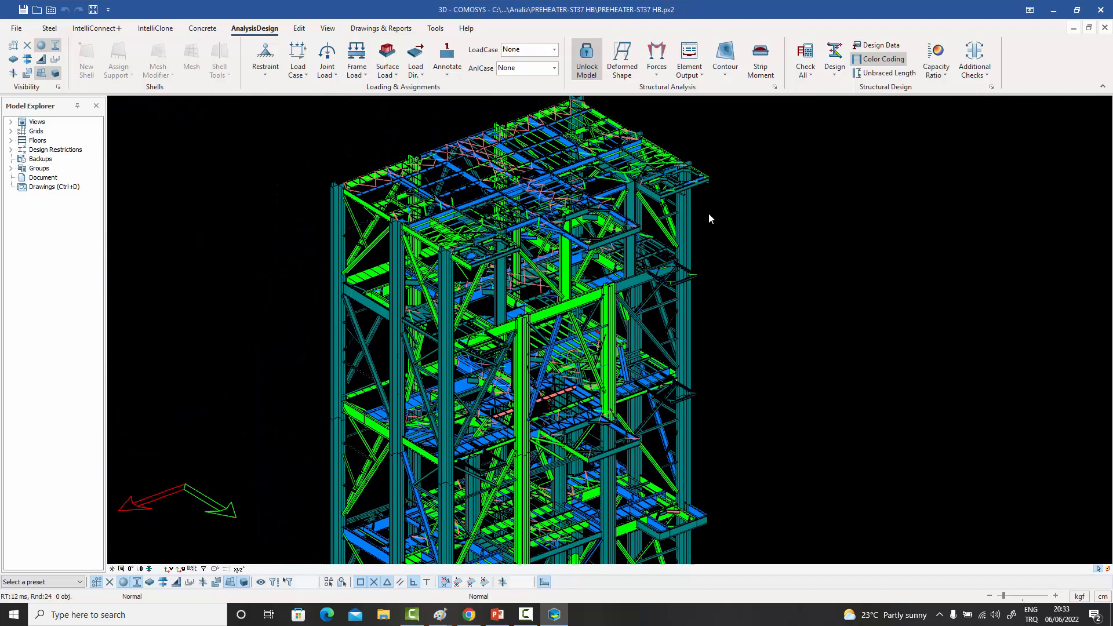
- Point out the small secondary beams between the blue and green floor beams beside the projecting platform by selecting them one after another
scroll(708, 218, down, 3)
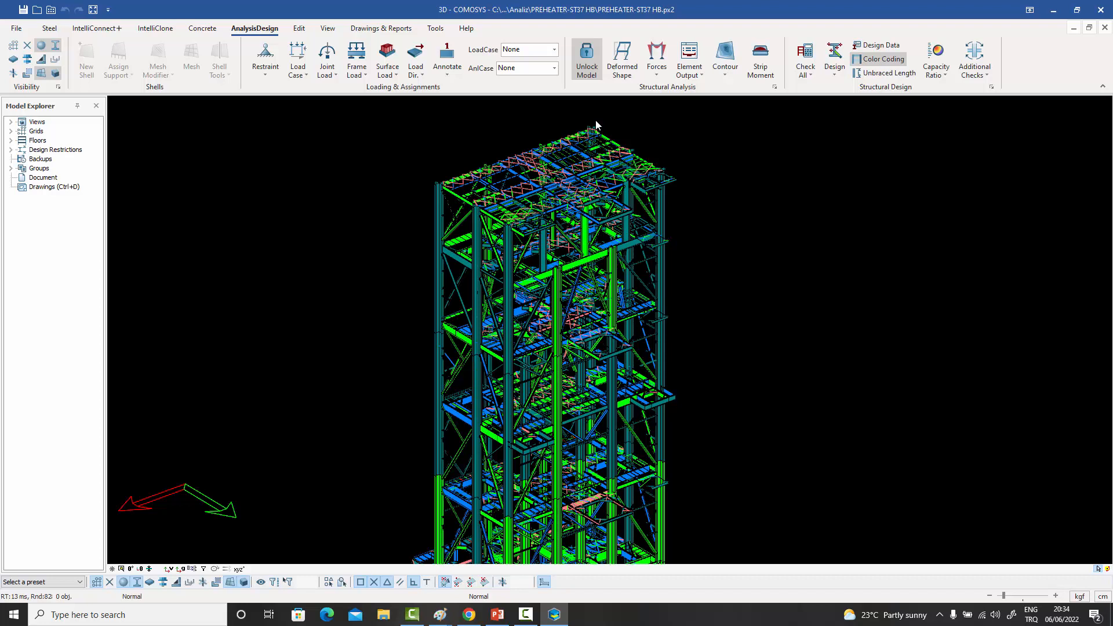
scroll(645, 263, down, 2)
scroll(649, 273, up, 3)
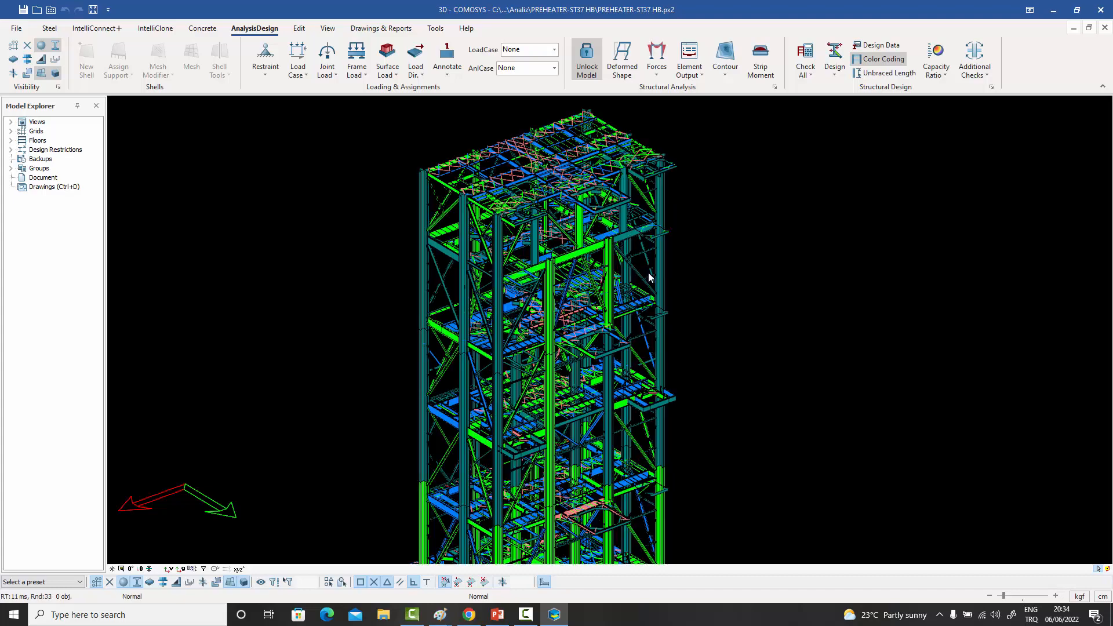
scroll(649, 278, up, 6)
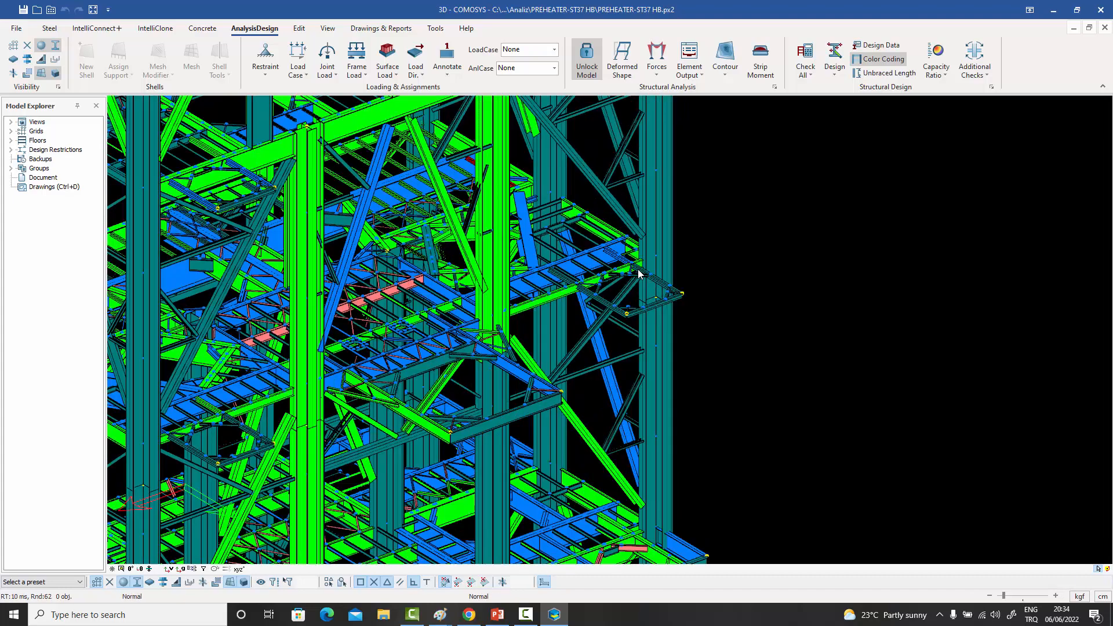
scroll(638, 273, up, 1)
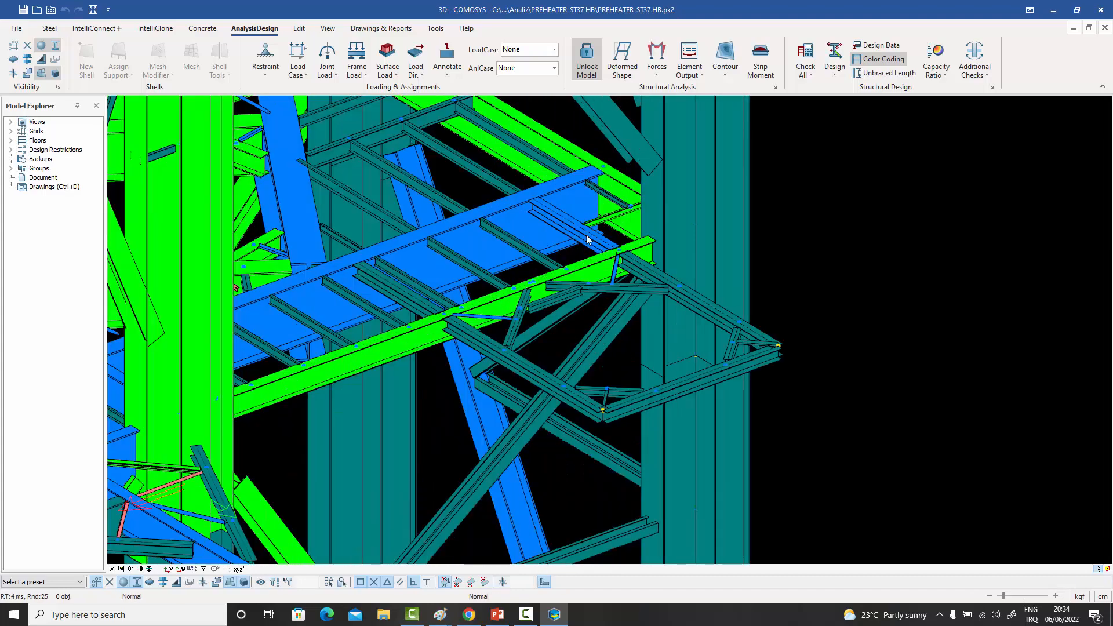
click(509, 245)
click(438, 275)
click(420, 285)
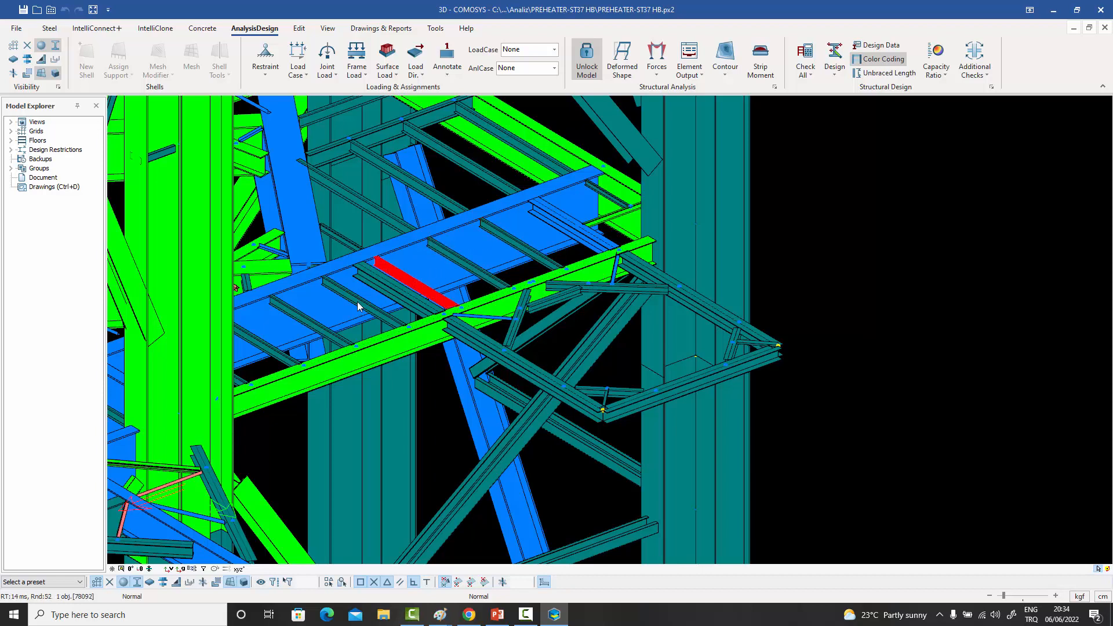
click(357, 301)
click(308, 319)
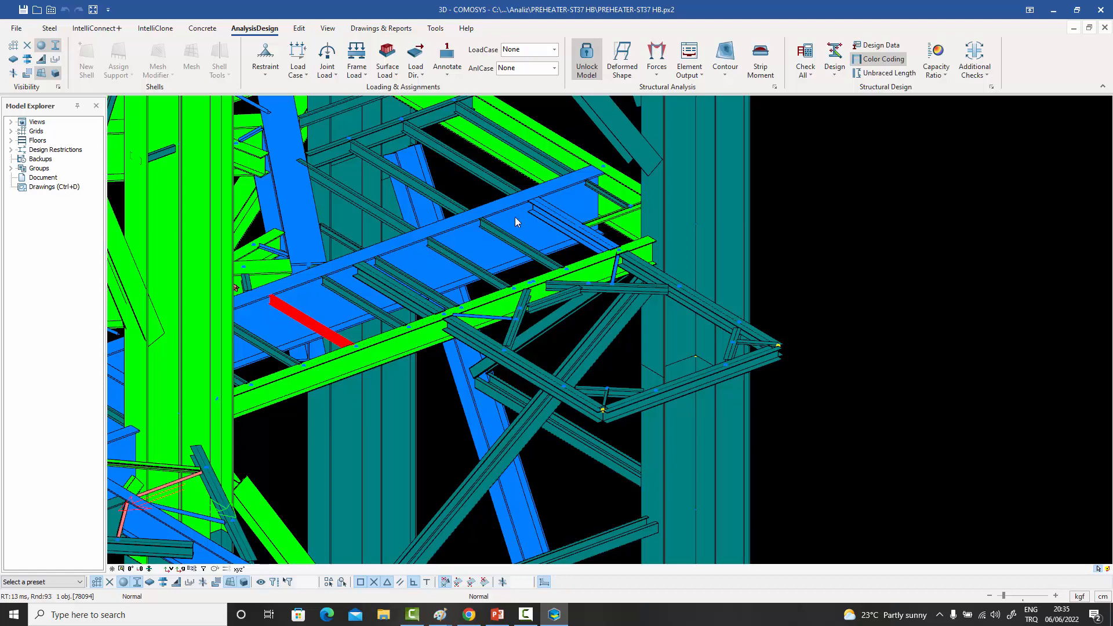
- Review the detailing definitions and geometry of the selected secondary beam, and close its properties
scroll(269, 304, up, 3)
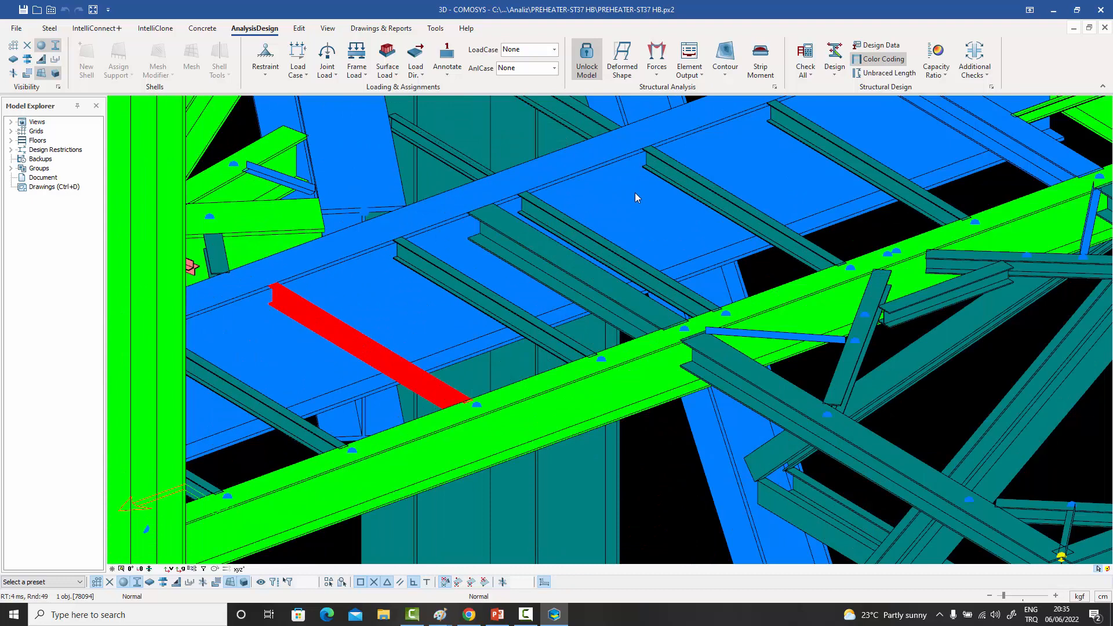
scroll(631, 202, down, 3)
middle_drag(563, 267, 496, 286)
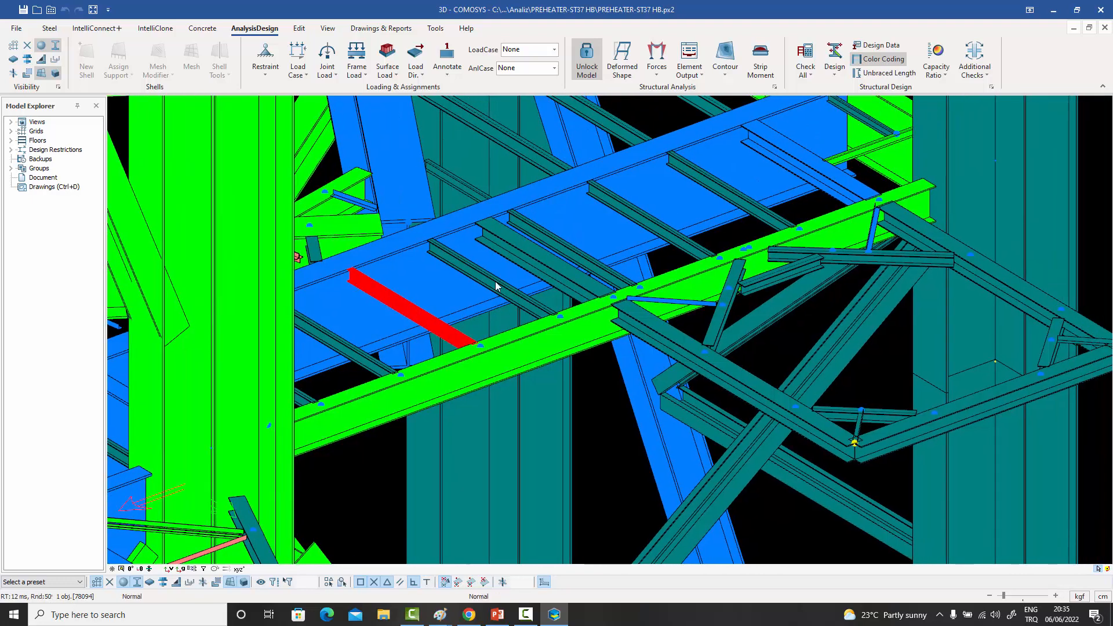
double_click(400, 302)
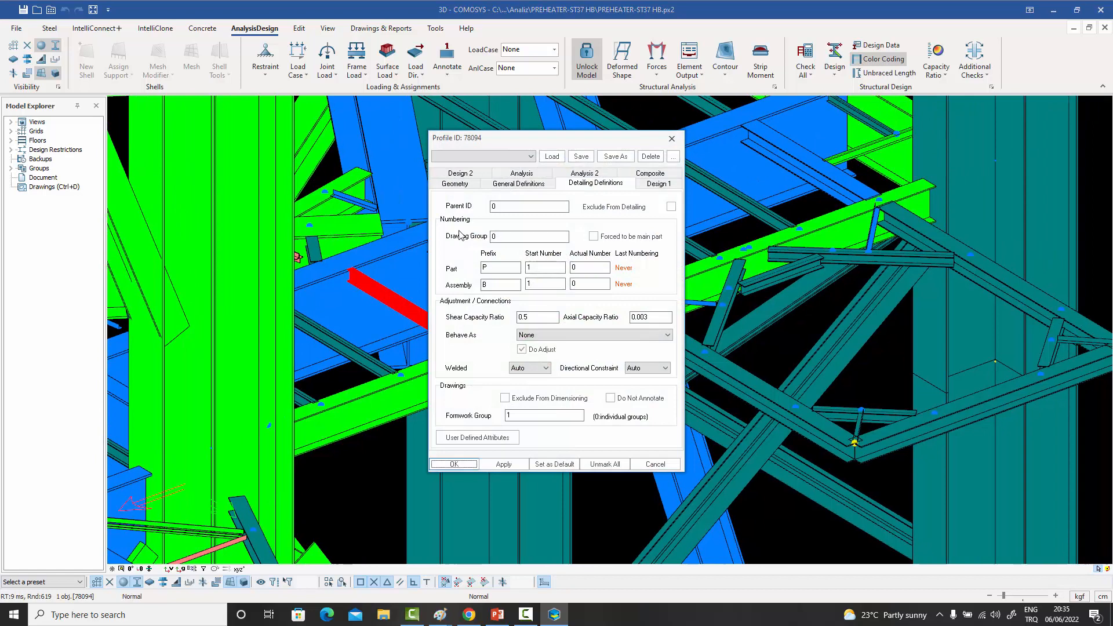
click(473, 187)
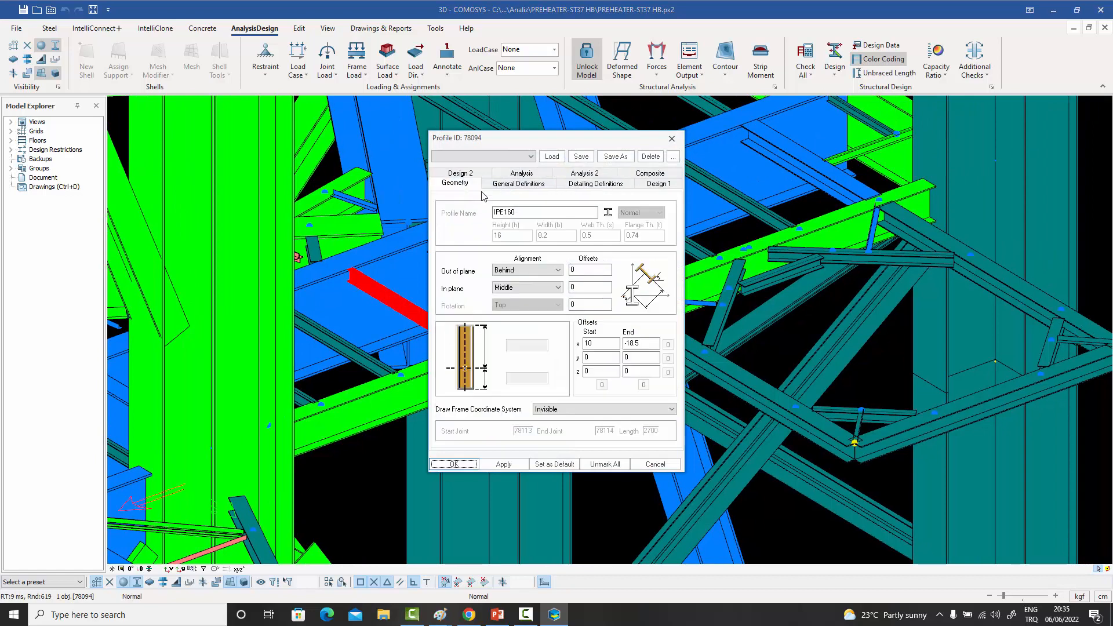
click(672, 139)
- Select the secondary beams between the blue and green floor beams beside the projecting platform and assign them the maximum capacity ratio
scroll(613, 212, down, 2)
middle_drag(613, 212, 586, 226)
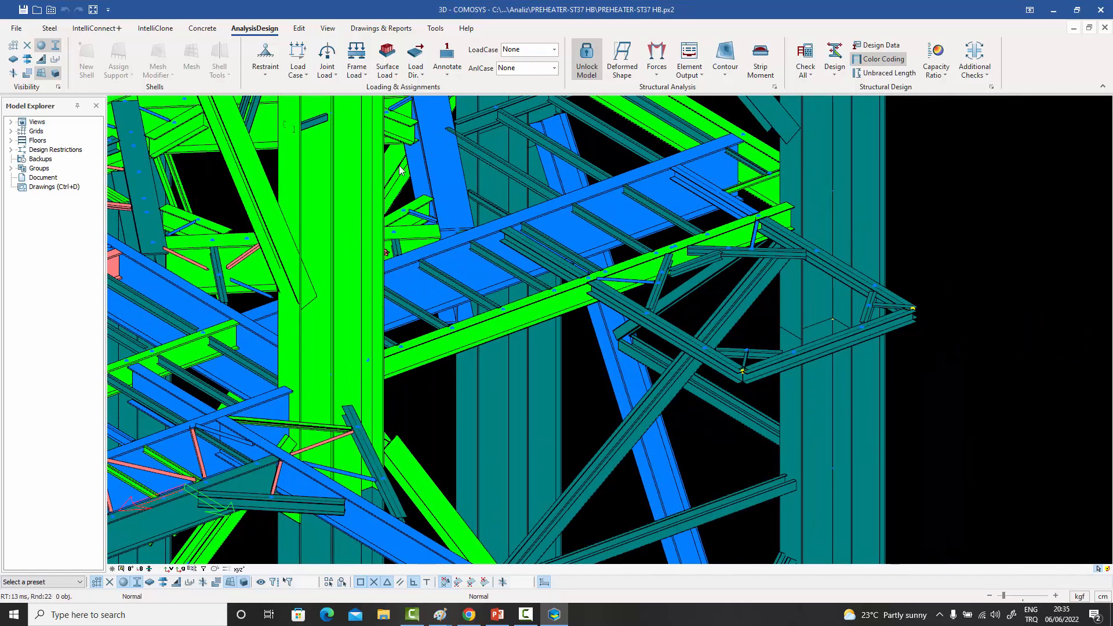
drag(399, 161, 732, 315)
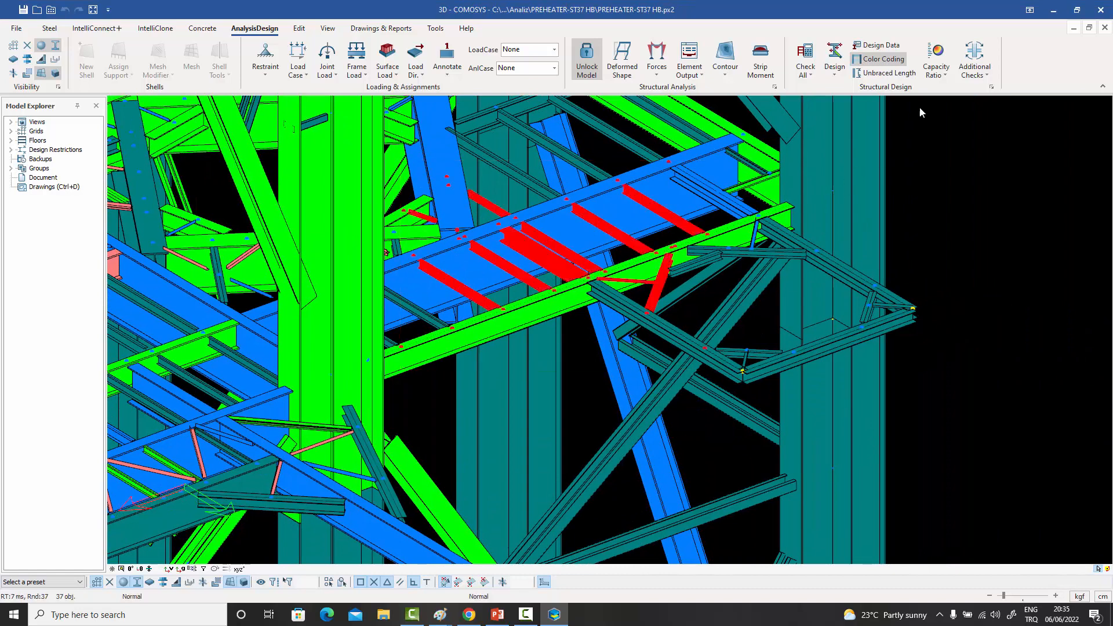
click(935, 67)
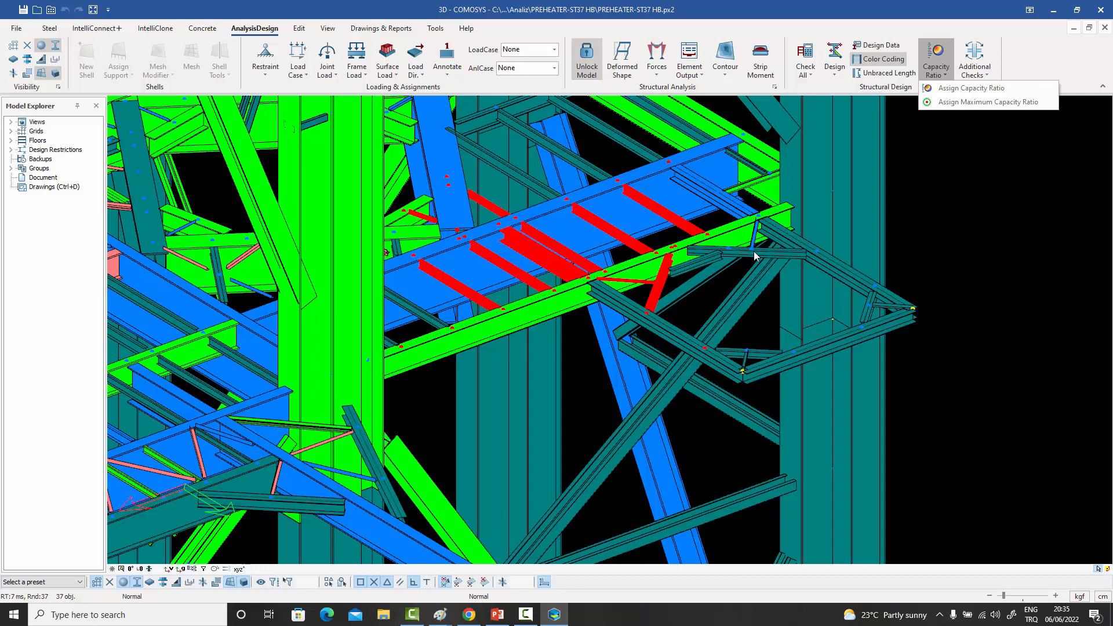
click(971, 103)
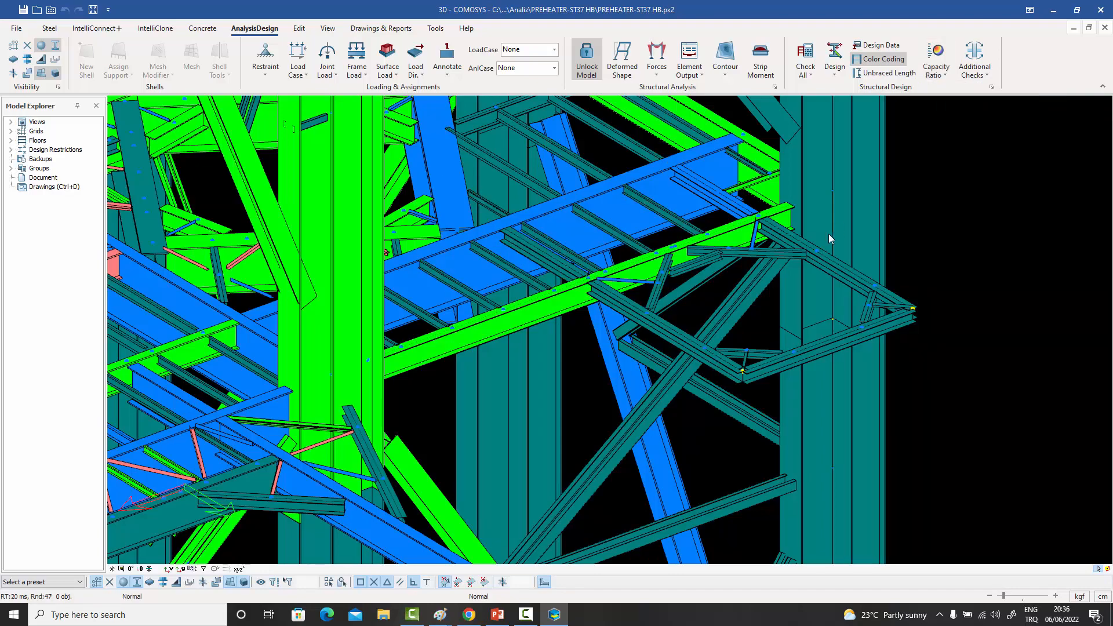
scroll(829, 237, down, 10)
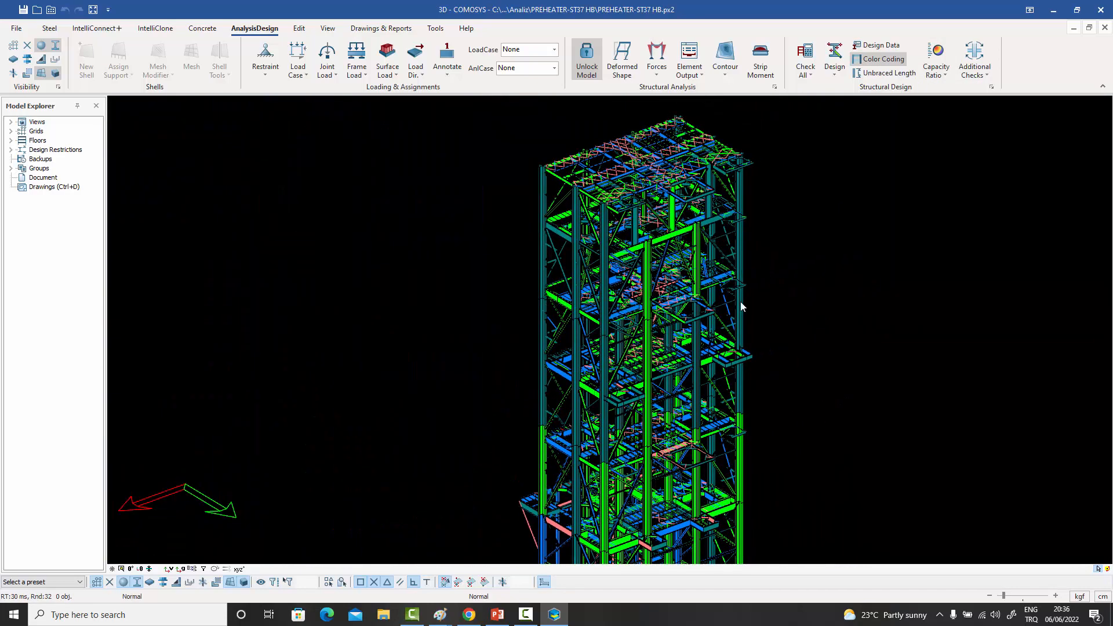
scroll(740, 306, down, 4)
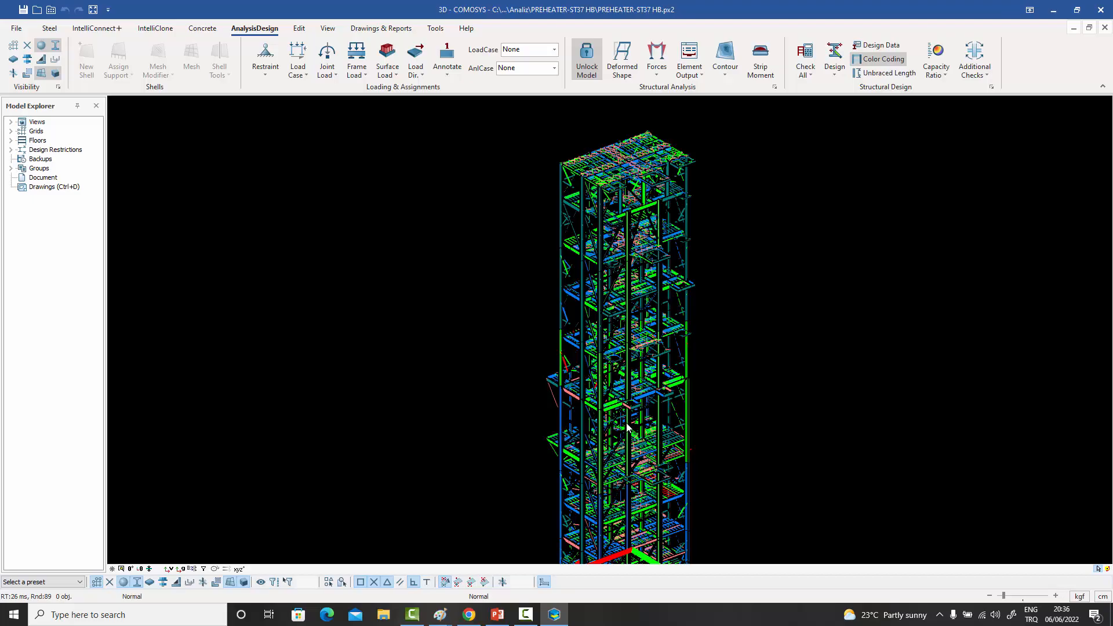
scroll(626, 426, up, 5)
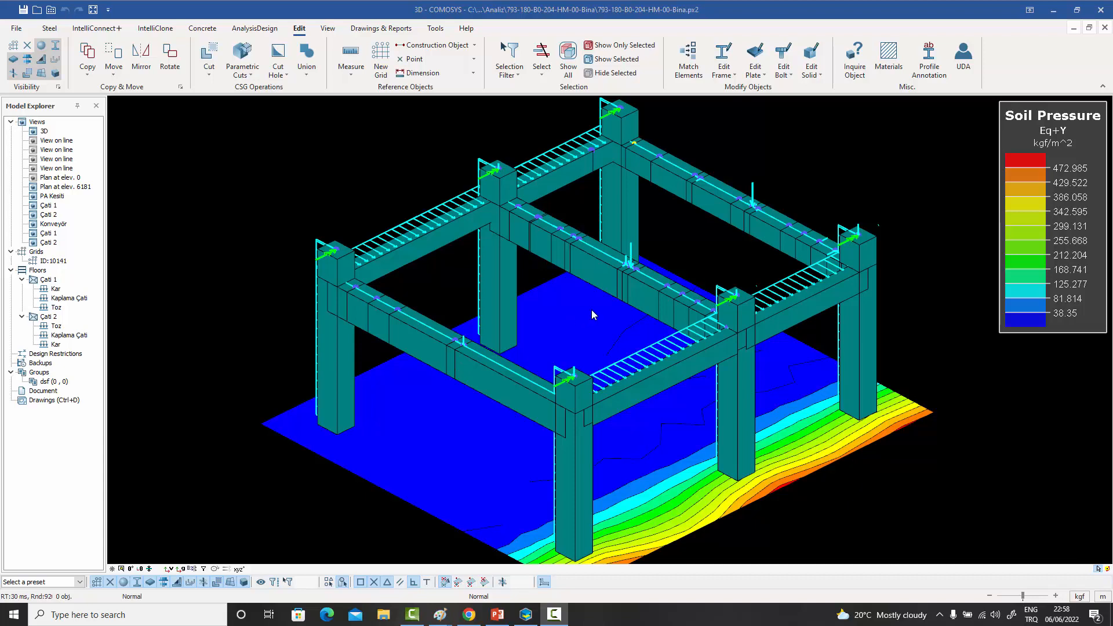
- Select the foundation slab and show its soil pressure contours for the load case Ruzgar_X-
middle_drag(591, 309, 583, 288)
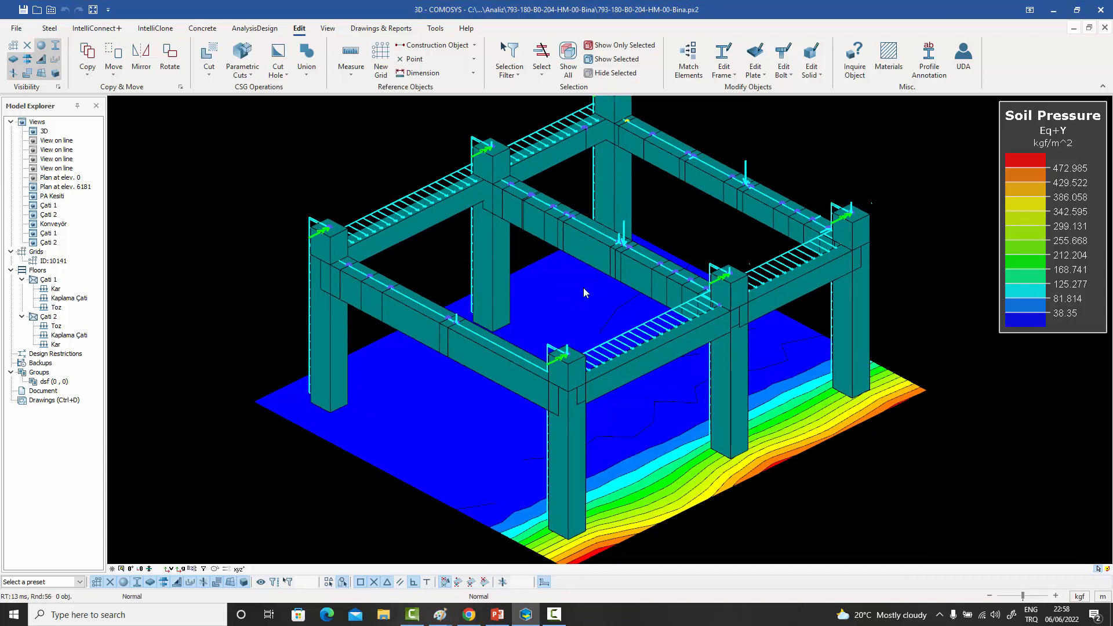
click(568, 324)
middle_drag(788, 459, 792, 444)
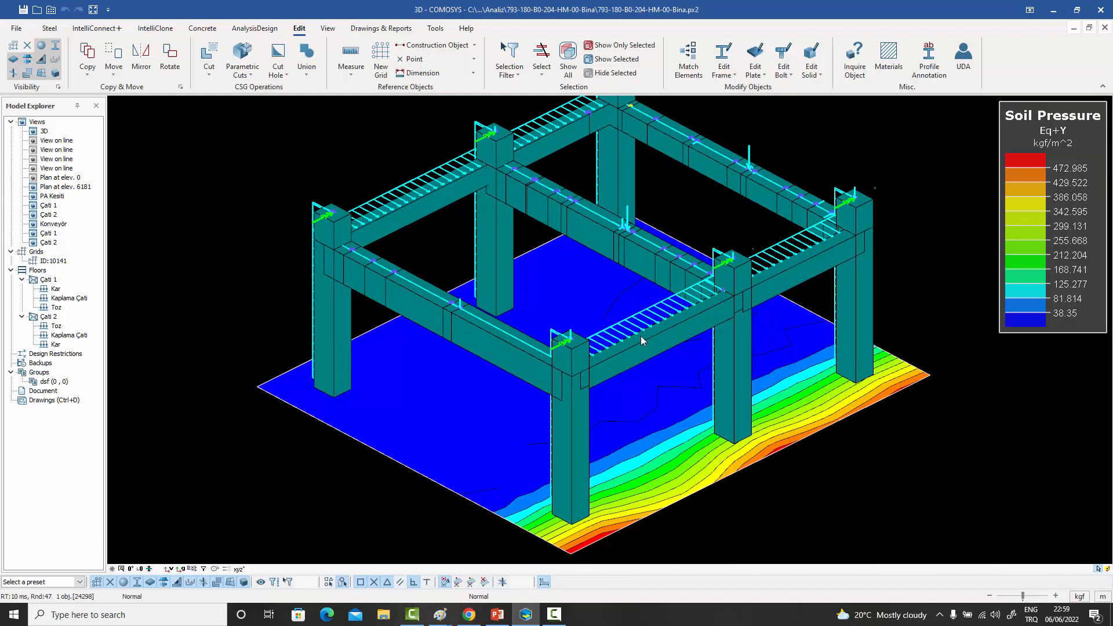
scroll(641, 335, down, 2)
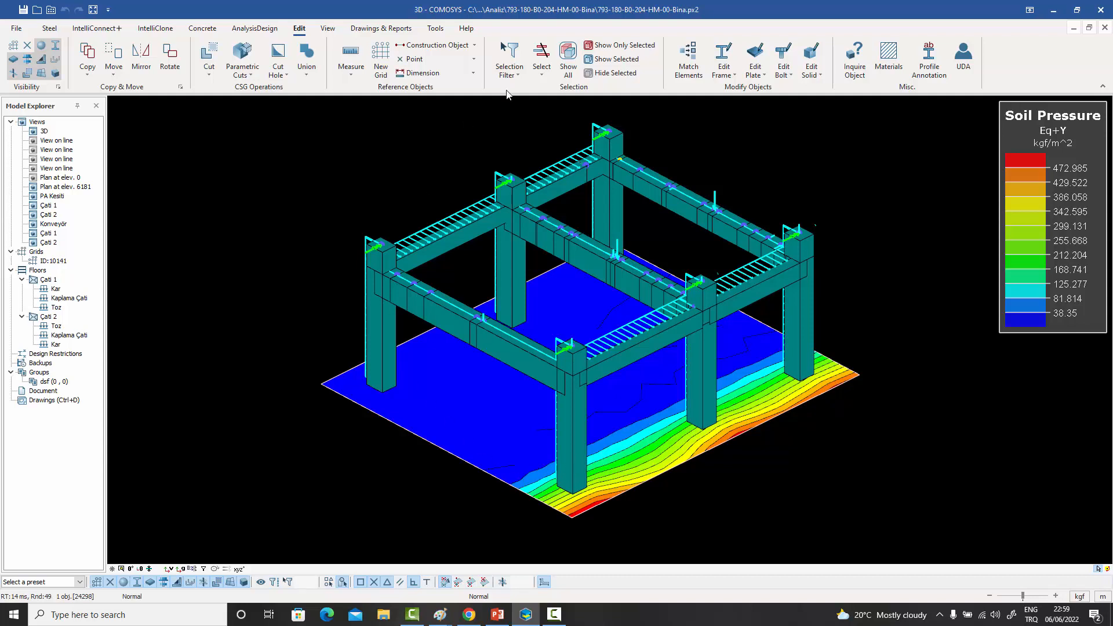
click(255, 28)
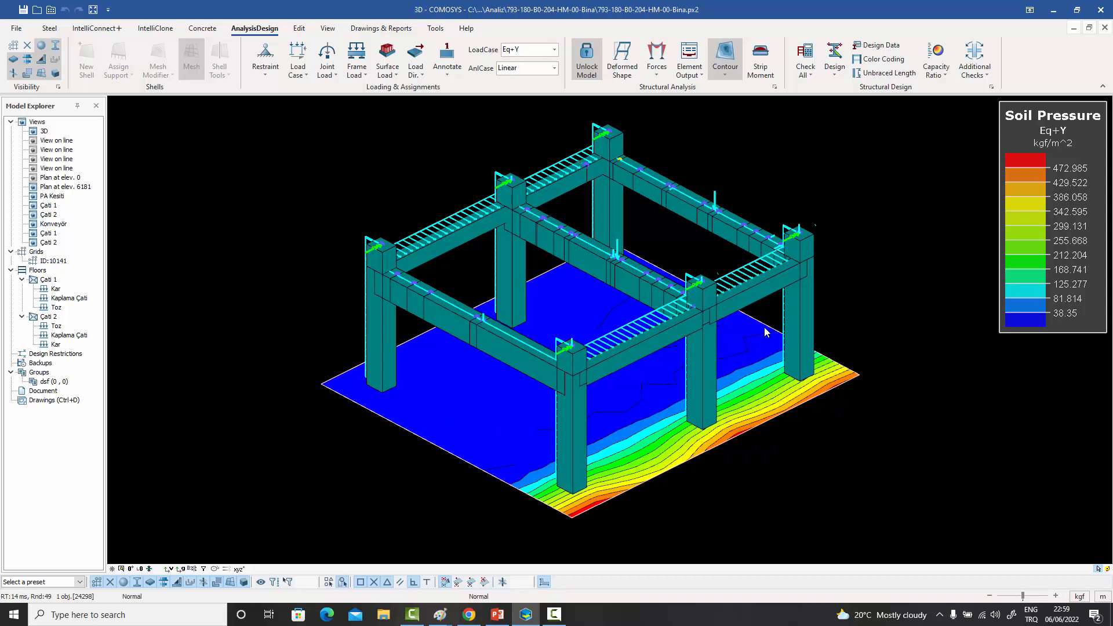
click(554, 50)
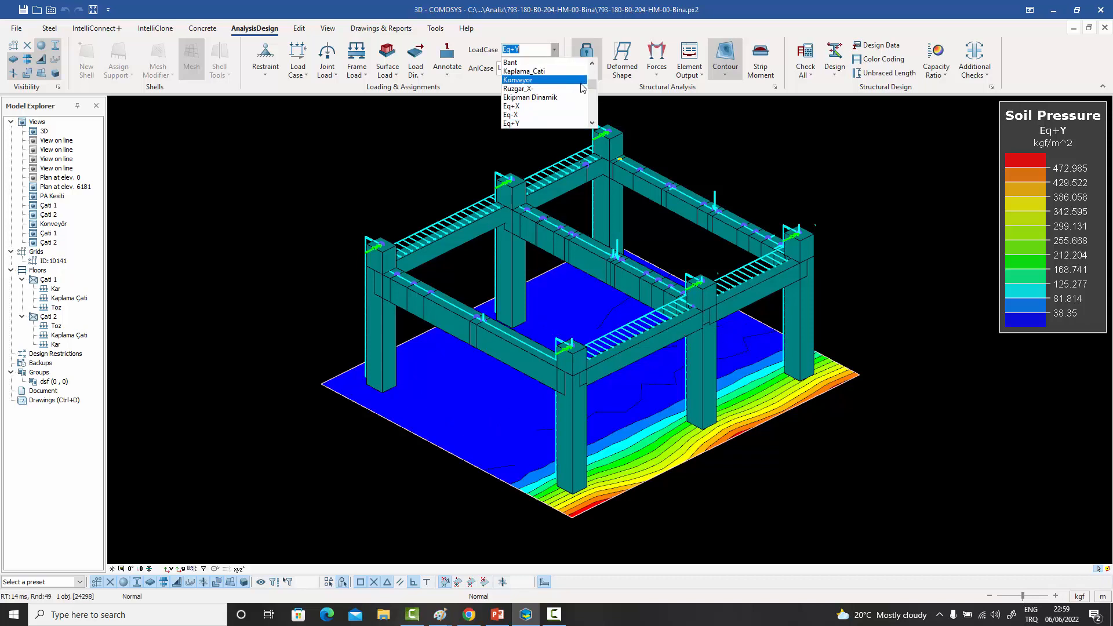
click(544, 88)
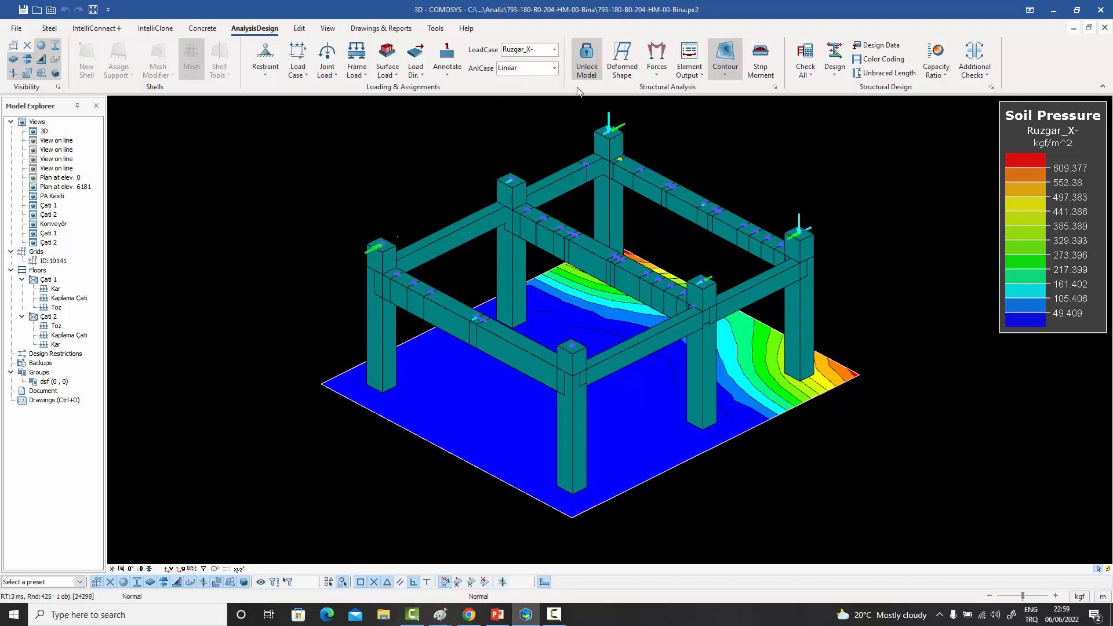
- Switch the soil pressure contours to the load case Ruzgar_Y+
click(554, 50)
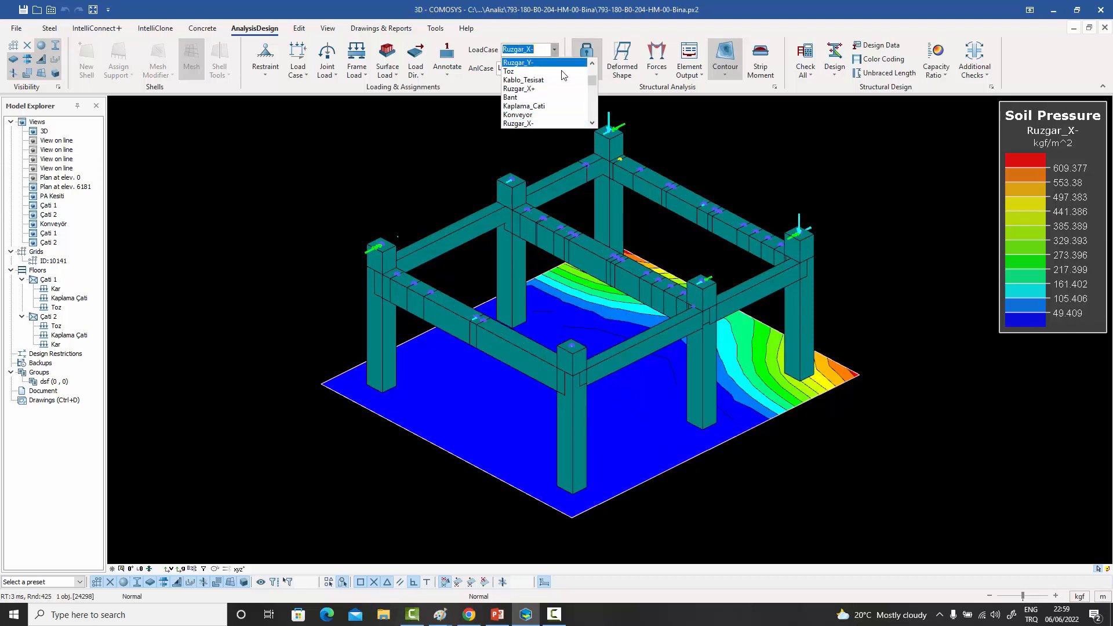
drag(591, 83, 592, 74)
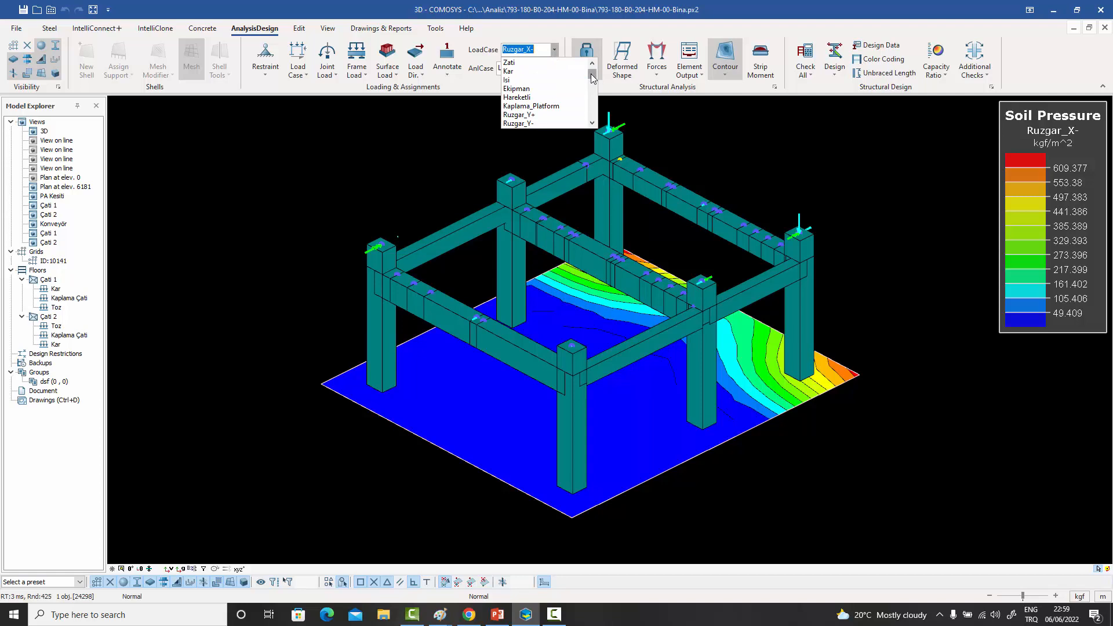
click(555, 112)
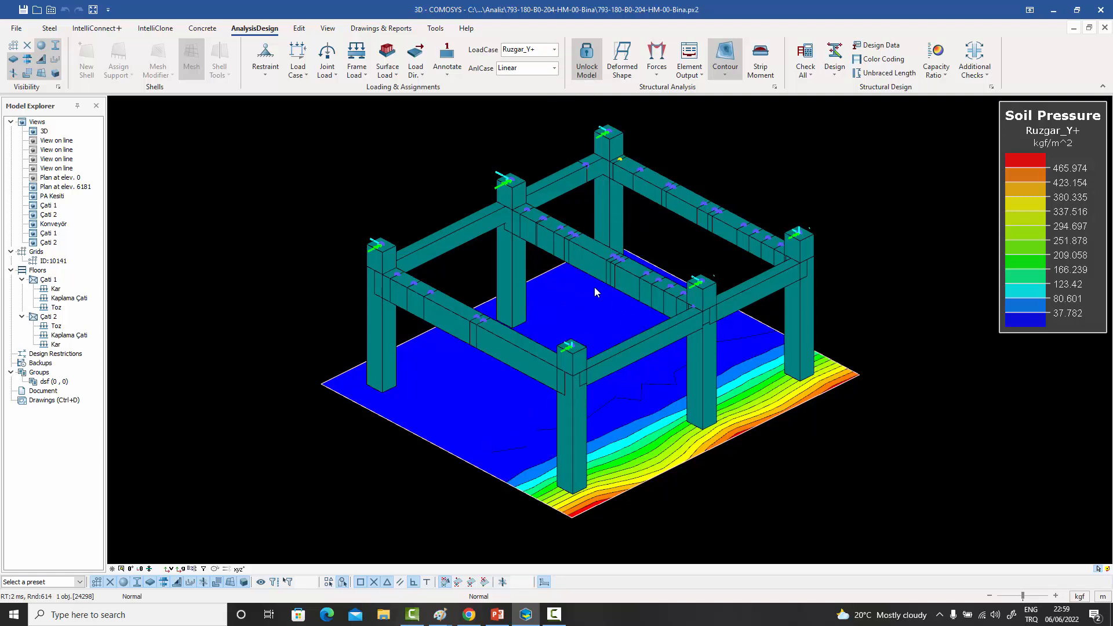
- Review the foundation slab's general properties and automatic ground spring settings, cancel without changes and clear the selection
double_click(636, 391)
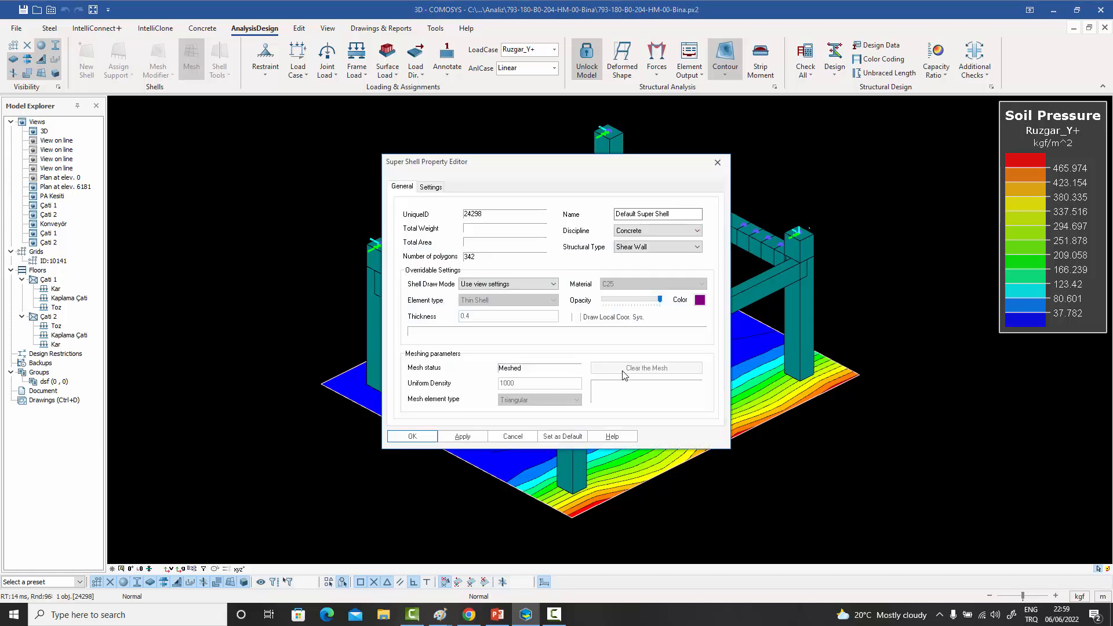
click(430, 188)
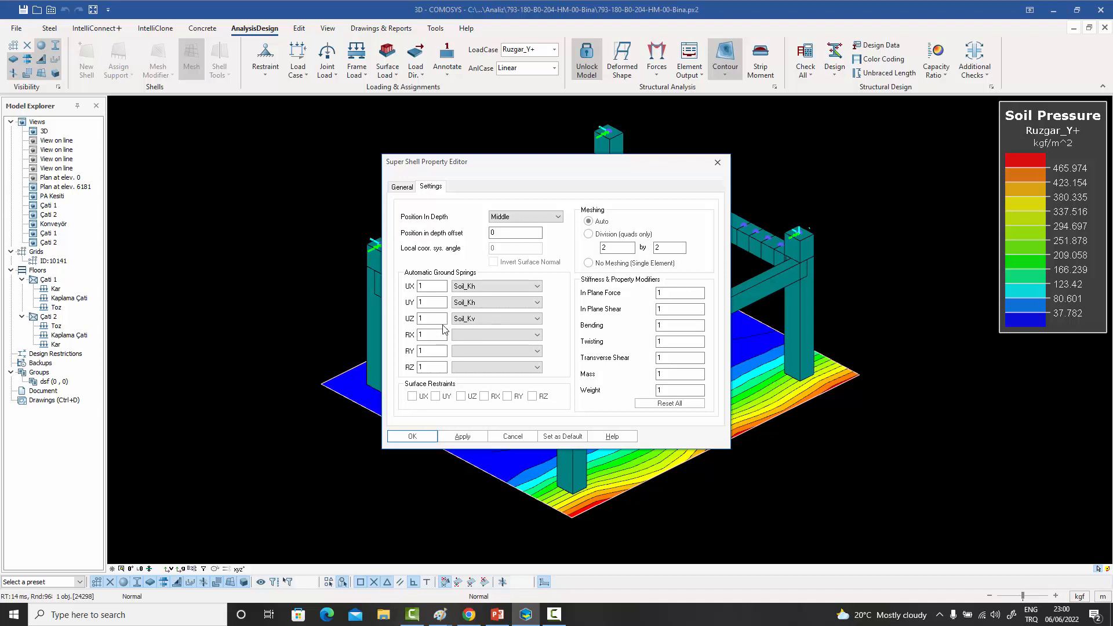
click(512, 436)
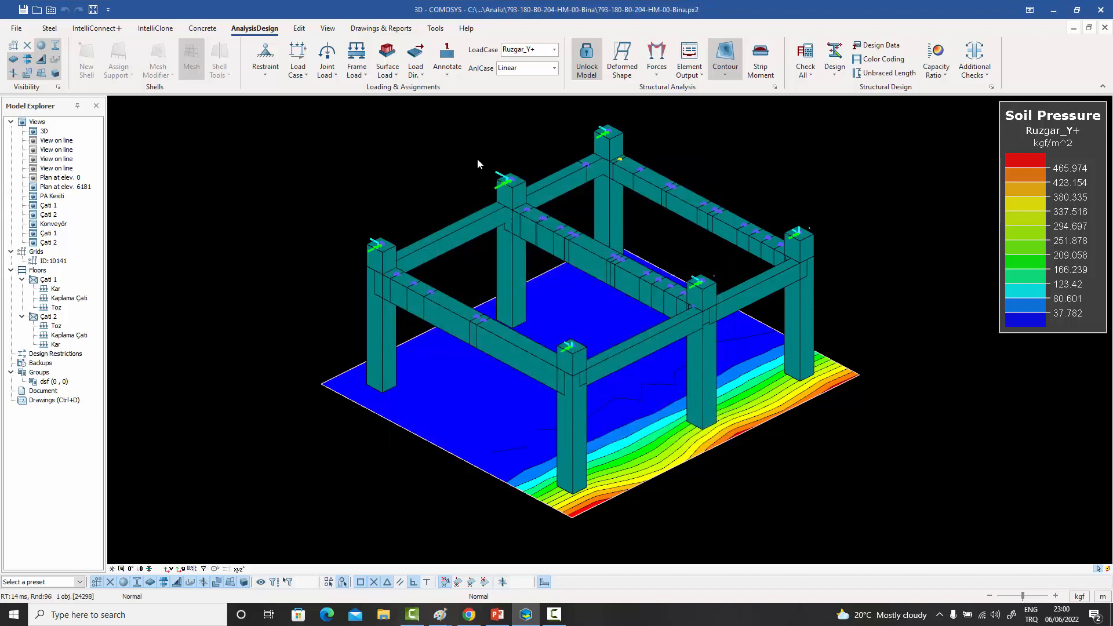
key(Escape)
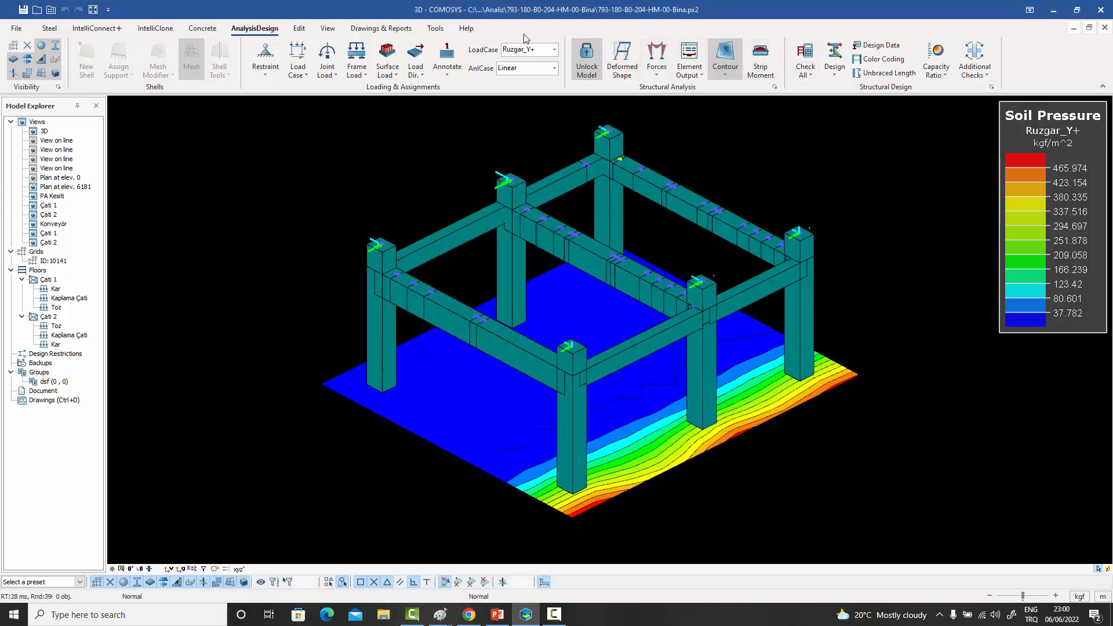
- Inspect the definition of the uniaxial ground spring material Soil_Kv, and close it and the material list unchanged
click(299, 28)
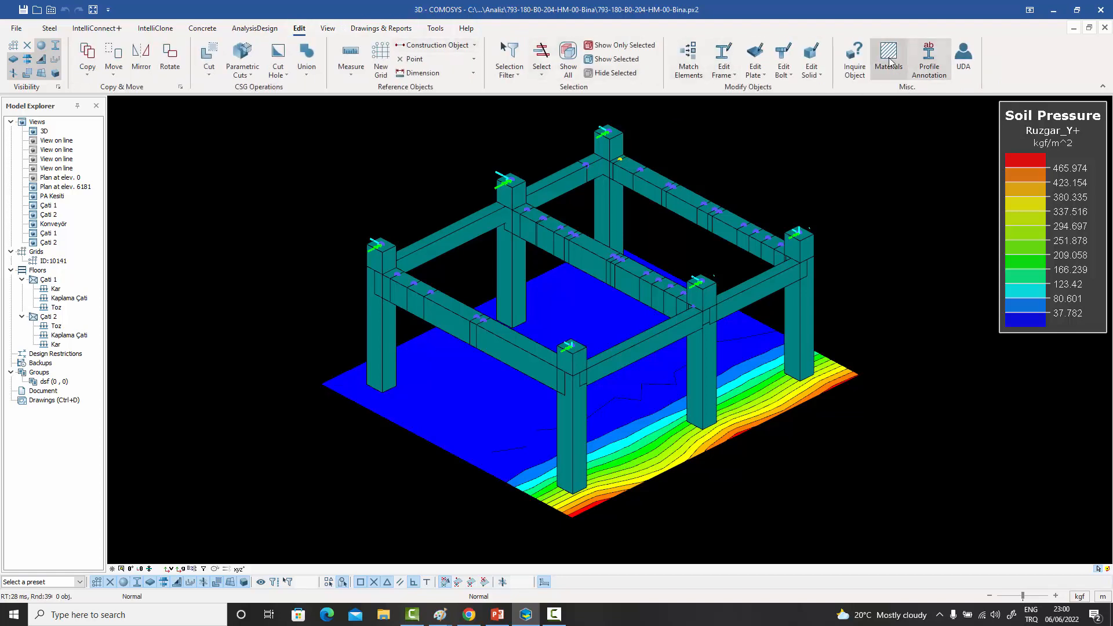
click(888, 58)
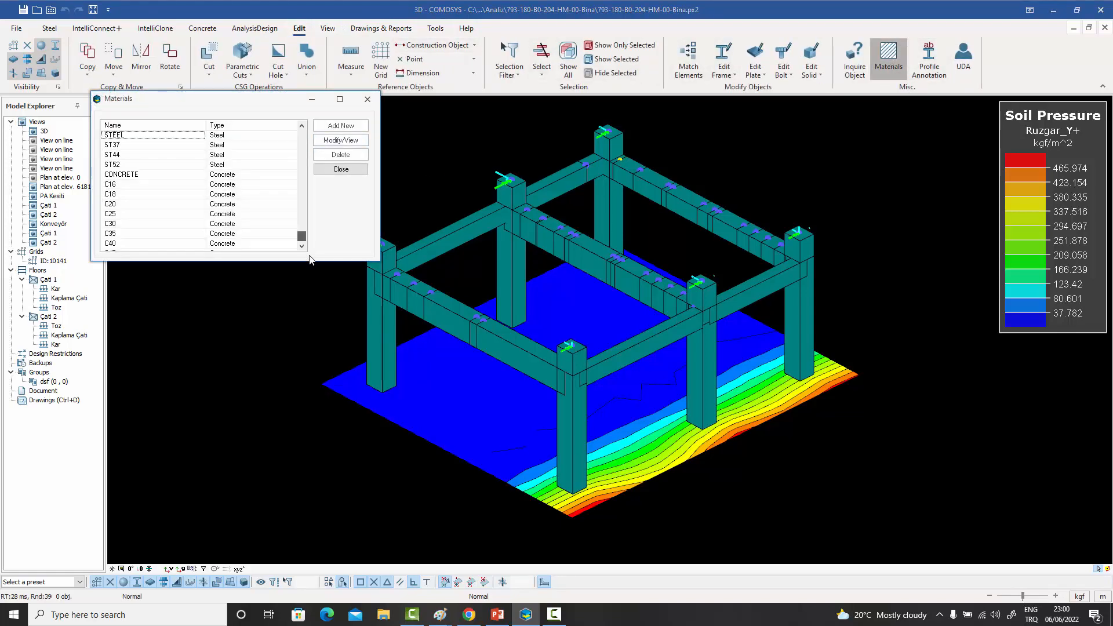
scroll(128, 244, down, 10)
click(122, 234)
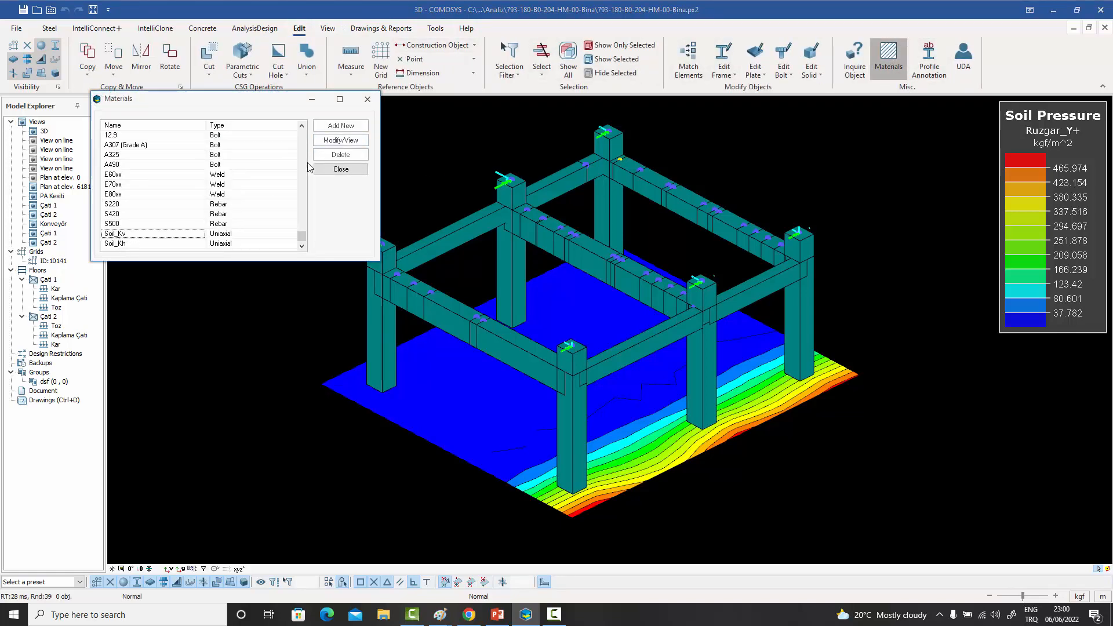
click(340, 139)
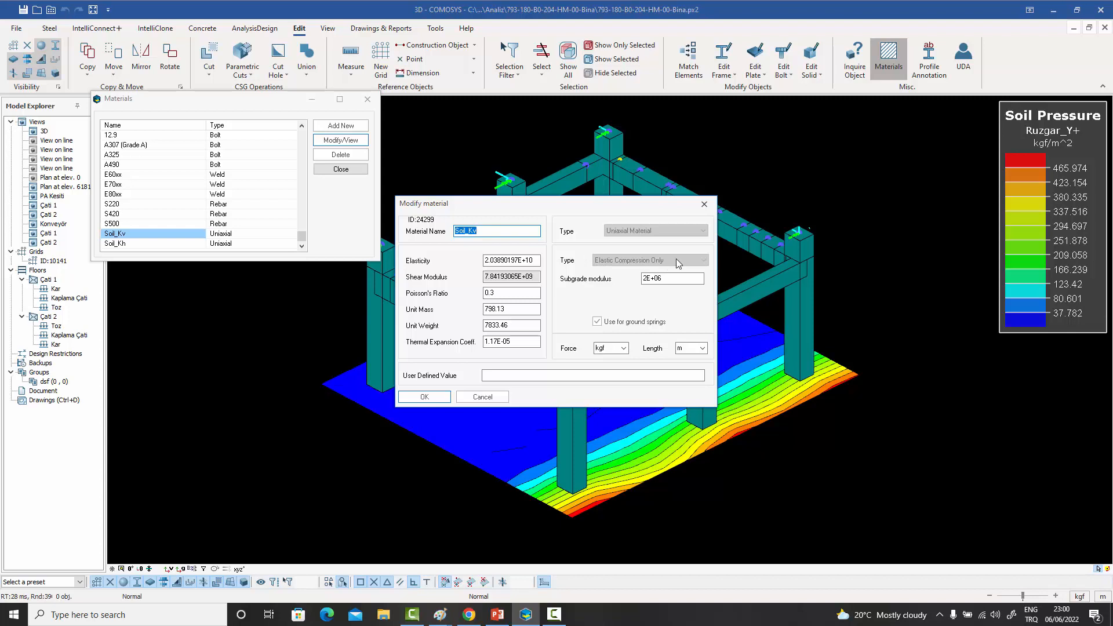
click(704, 204)
click(378, 104)
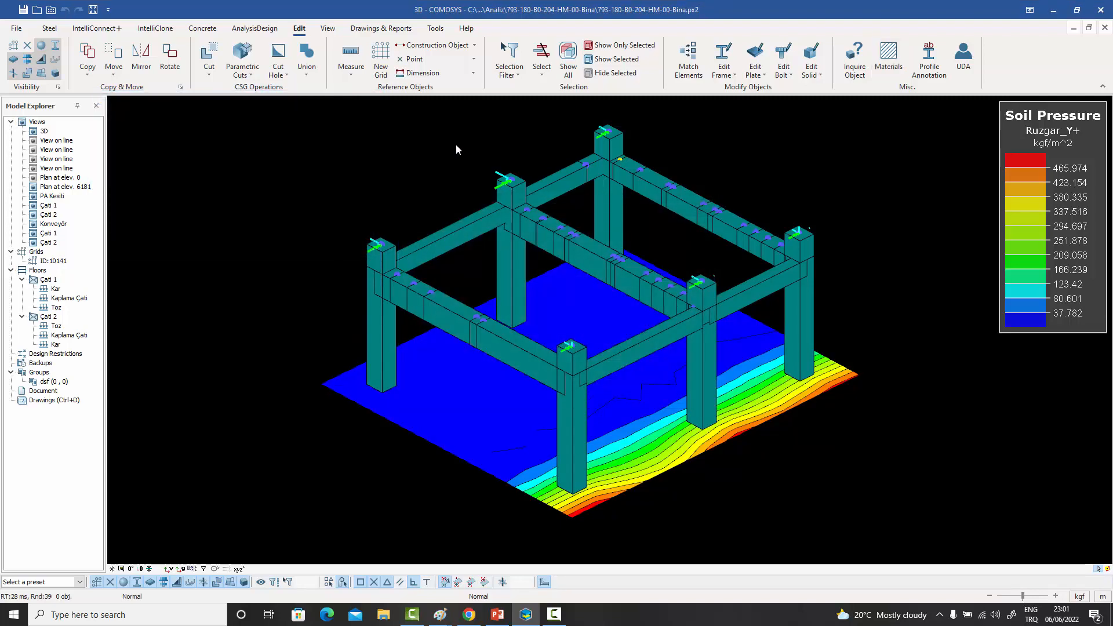
scroll(621, 277, up, 1)
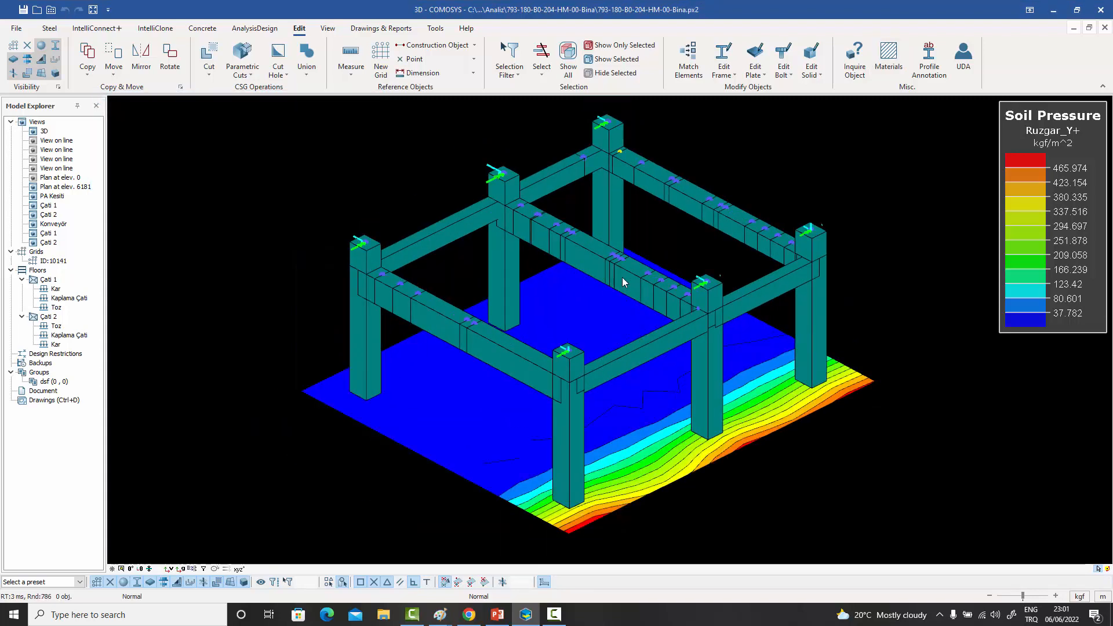
middle_drag(628, 306, 622, 302)
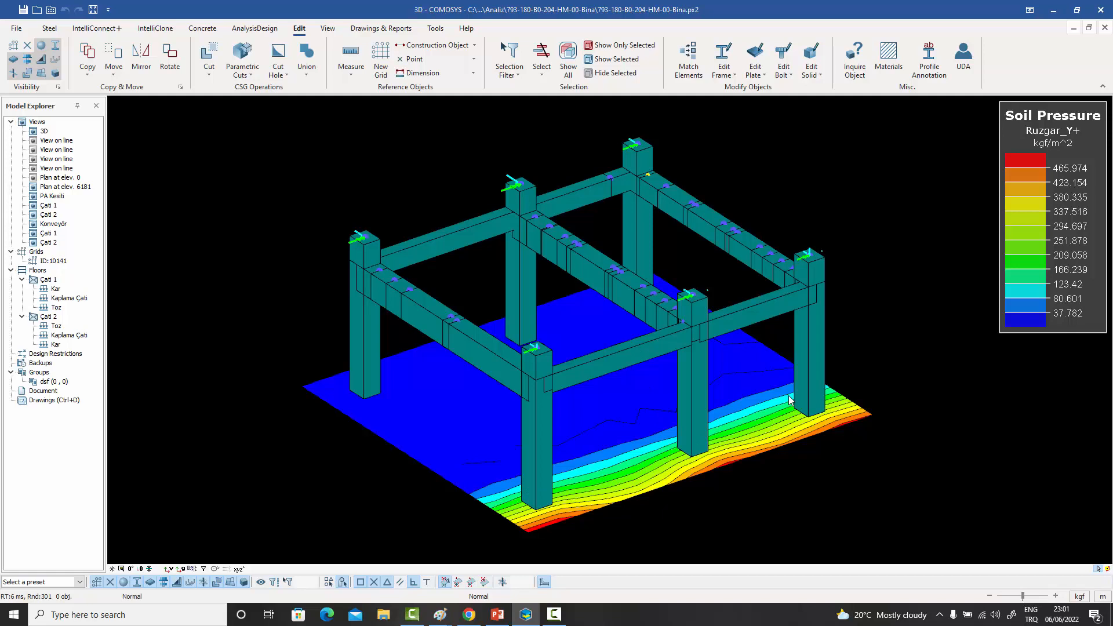
mouse_move(782, 392)
middle_down()
mouse_move(780, 367)
mouse_move(763, 390)
middle_up()
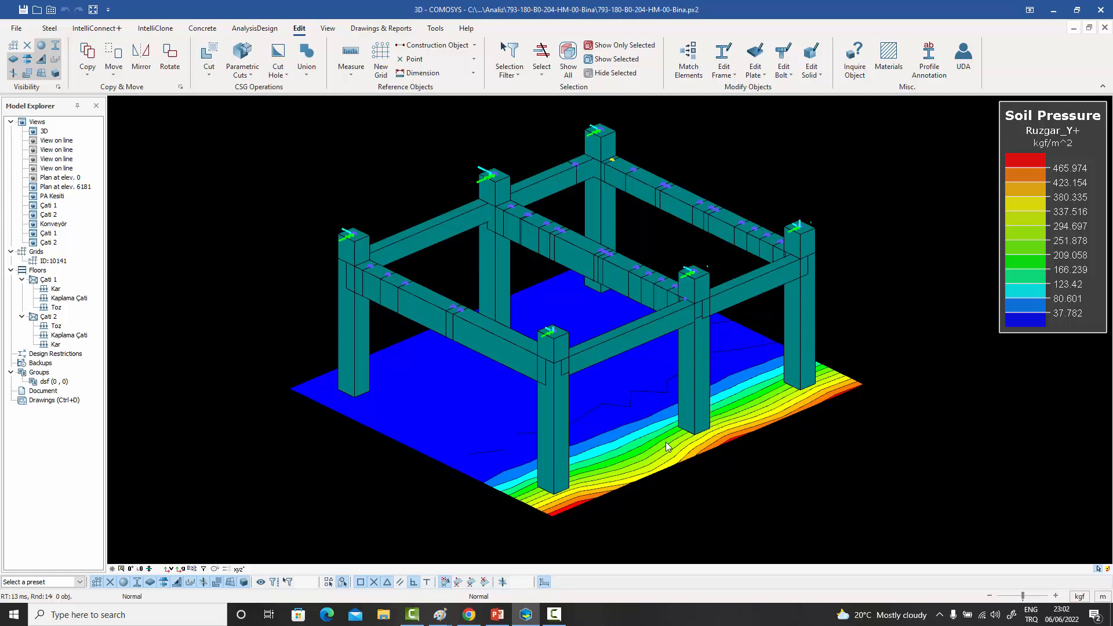
click(609, 463)
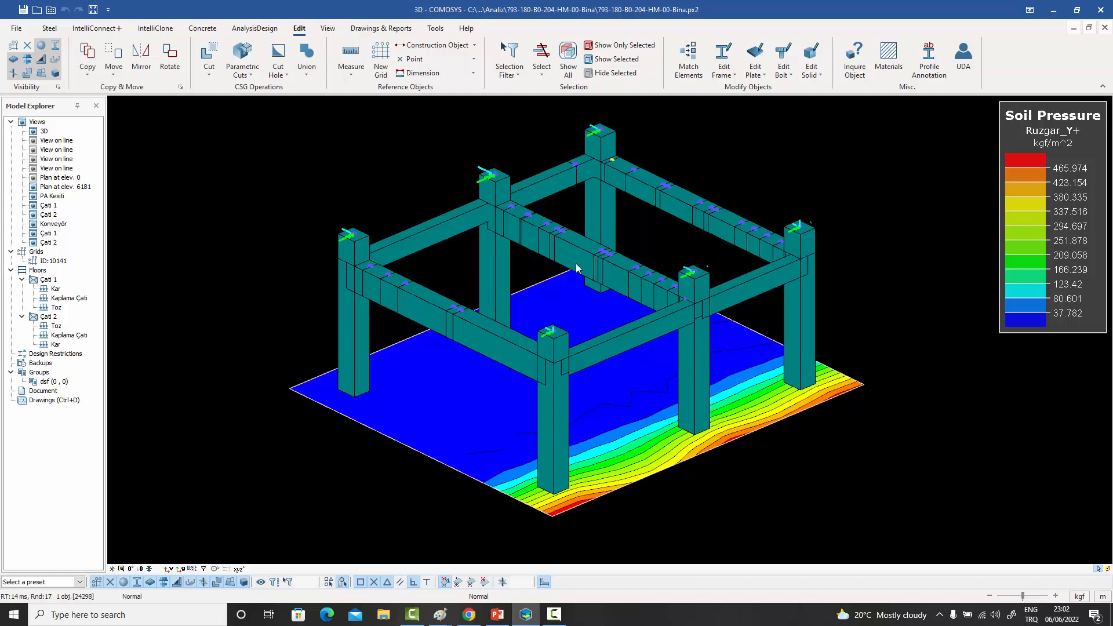
mouse_move(528, 289)
middle_down()
mouse_move(540, 280)
mouse_move(531, 289)
middle_up()
scroll(532, 293, up, 1)
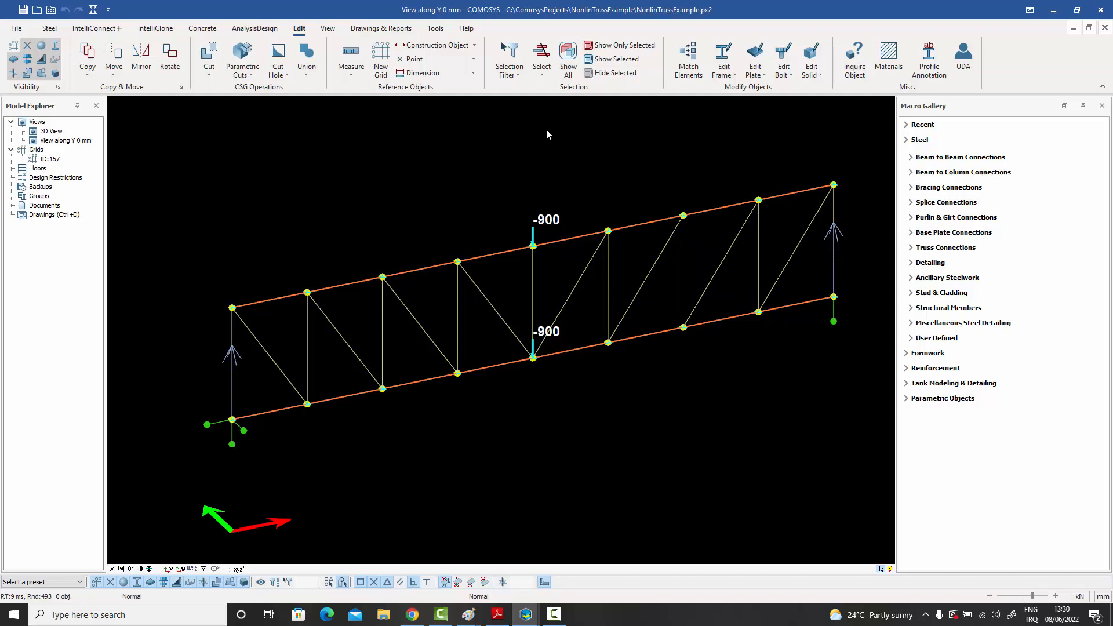
- Check the general definitions of a top chord member near midspan and inspect its Steel-BILIN material, leaving both unchanged
double_click(563, 239)
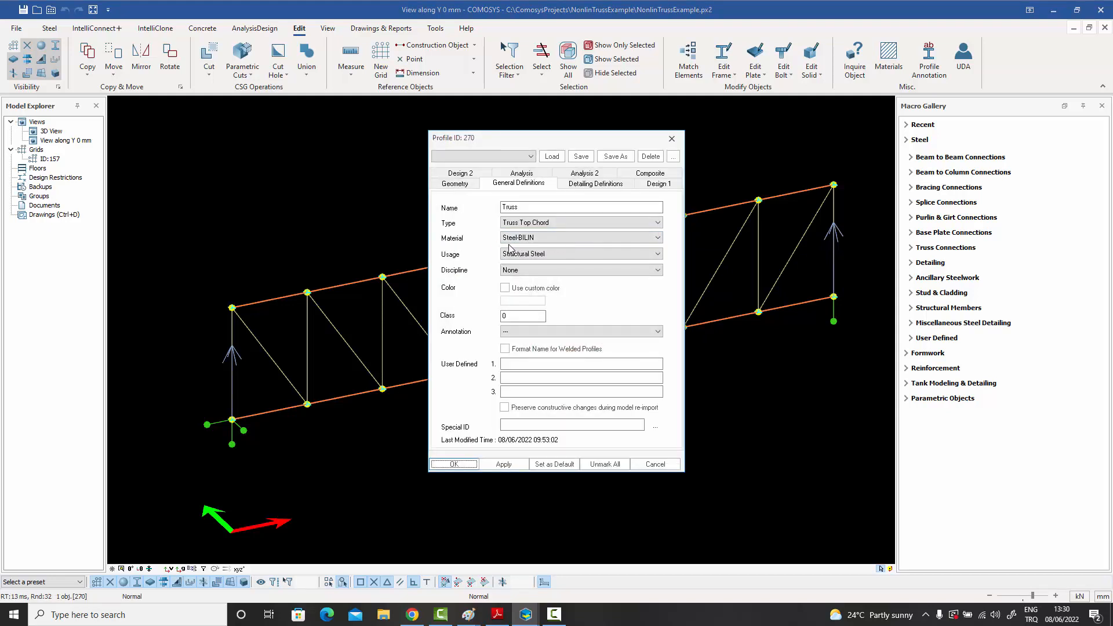
click(671, 141)
click(888, 58)
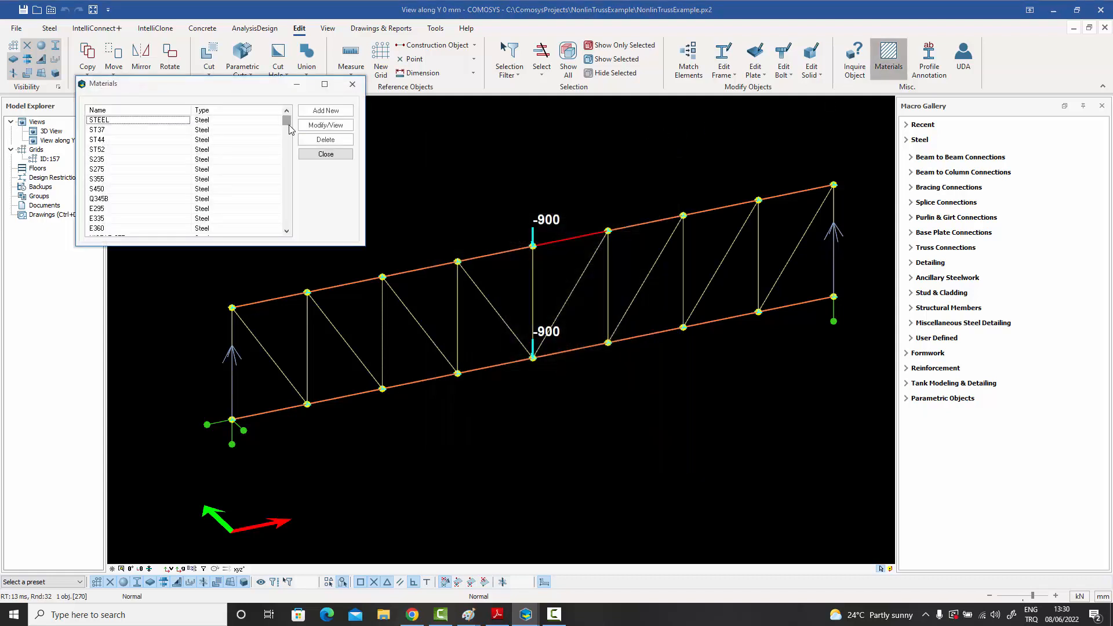
drag(289, 127, 288, 221)
click(123, 229)
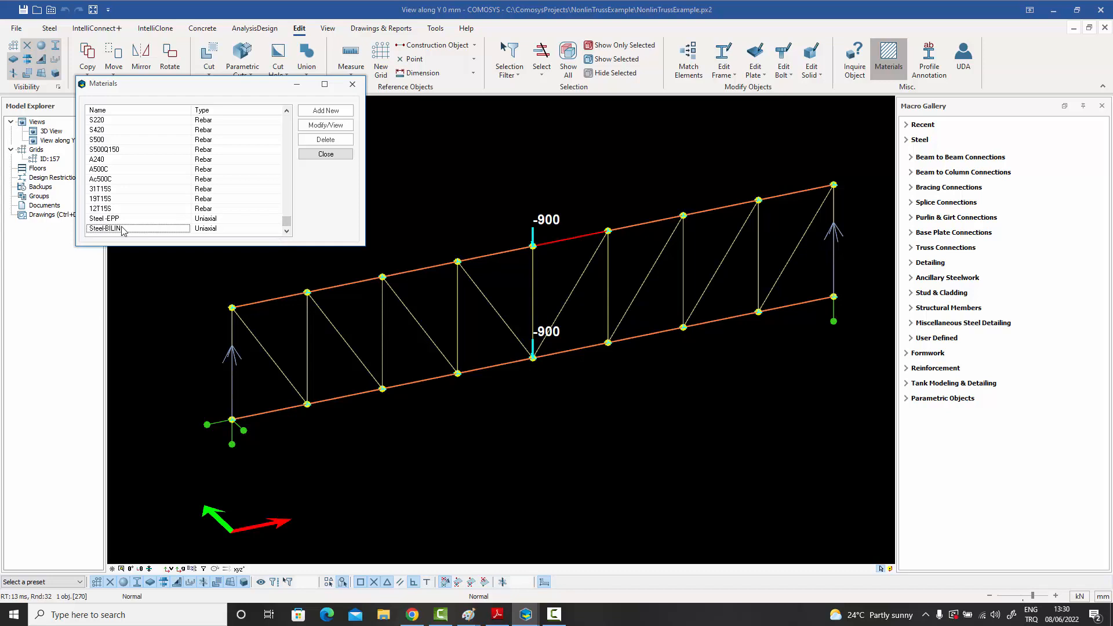
click(328, 126)
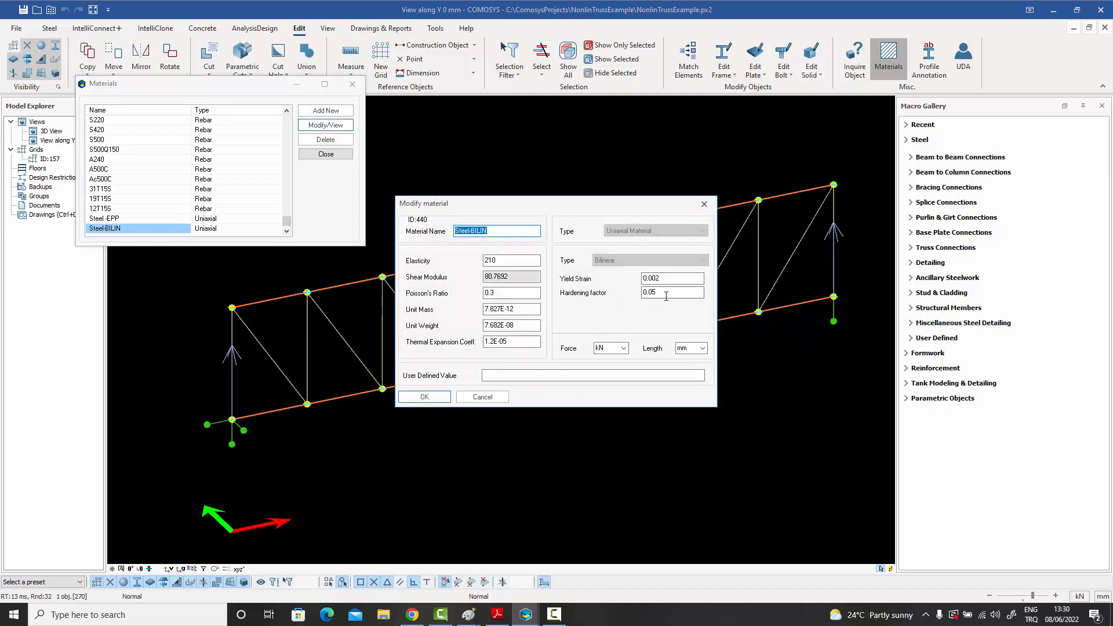
click(483, 397)
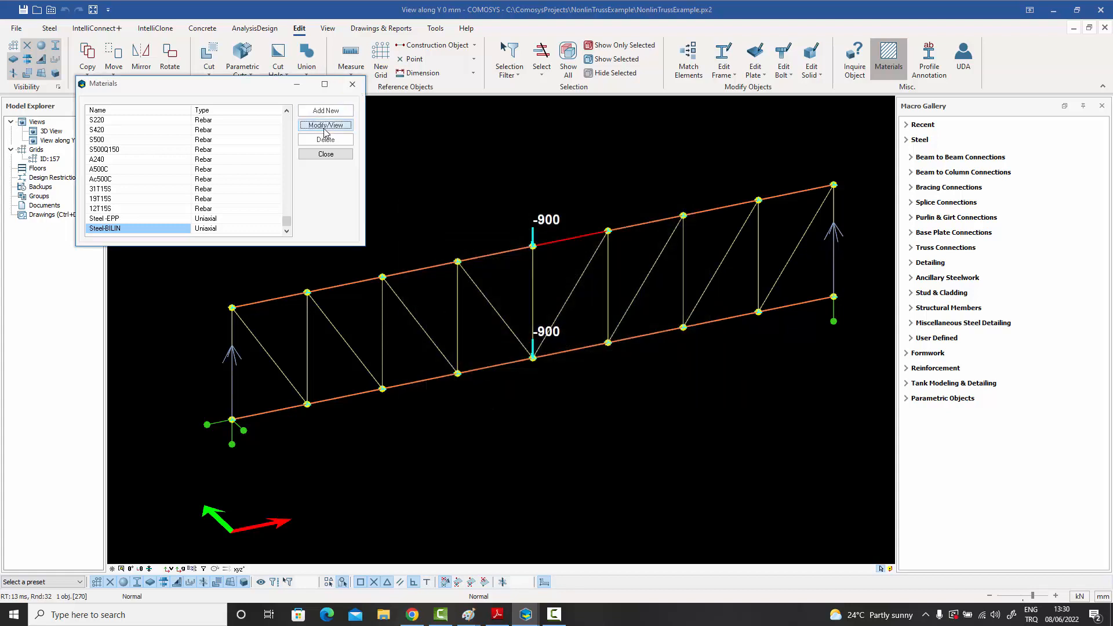
- View the material definition of Steel-BILIN from the materials list, and close both without changes
click(325, 127)
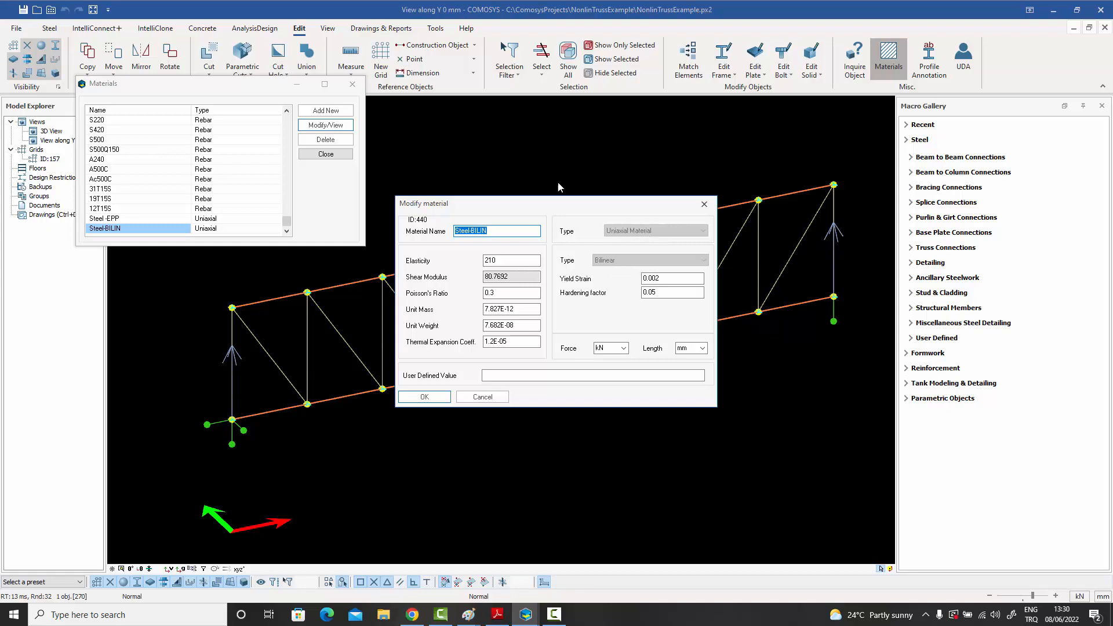
click(704, 204)
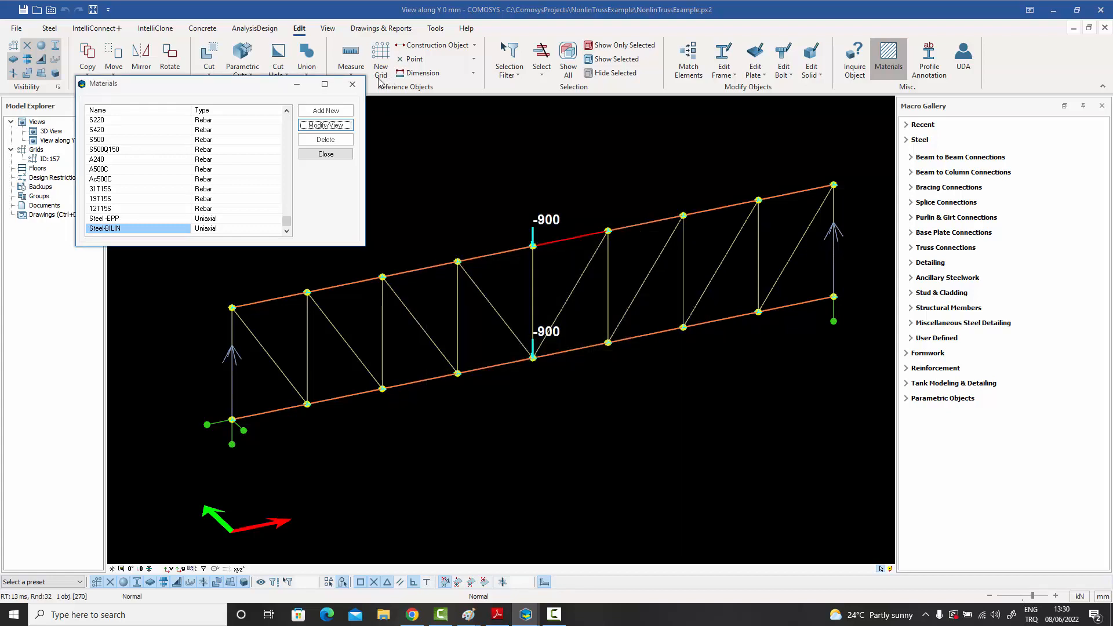
click(353, 84)
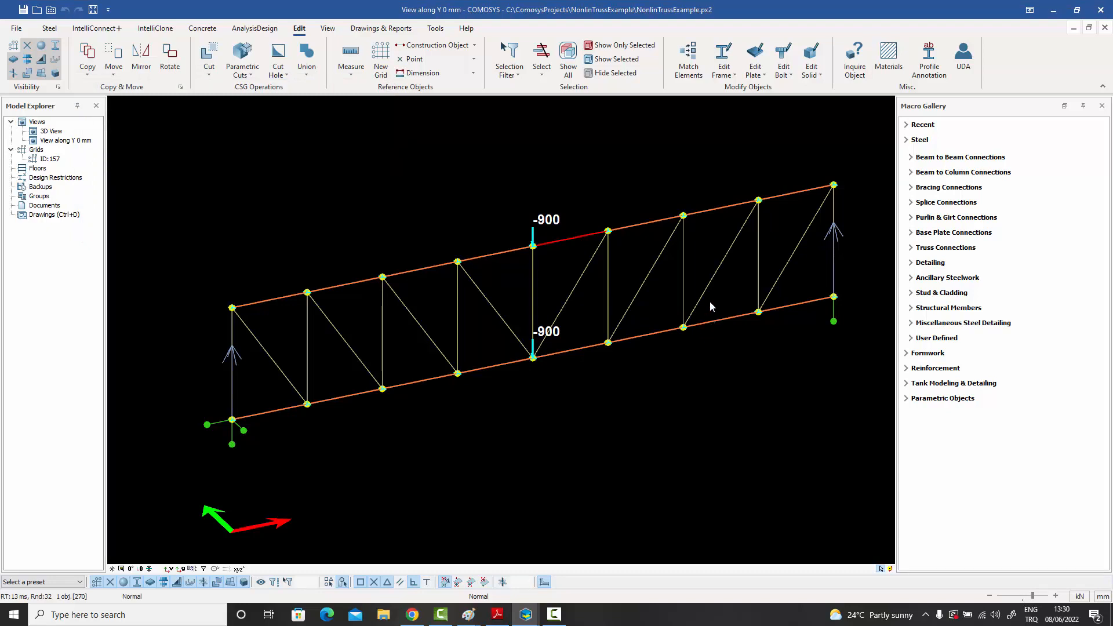
- Review the settings of the nonlinear static analysis case NLS, and close them and the analysis case list unchanged
click(255, 29)
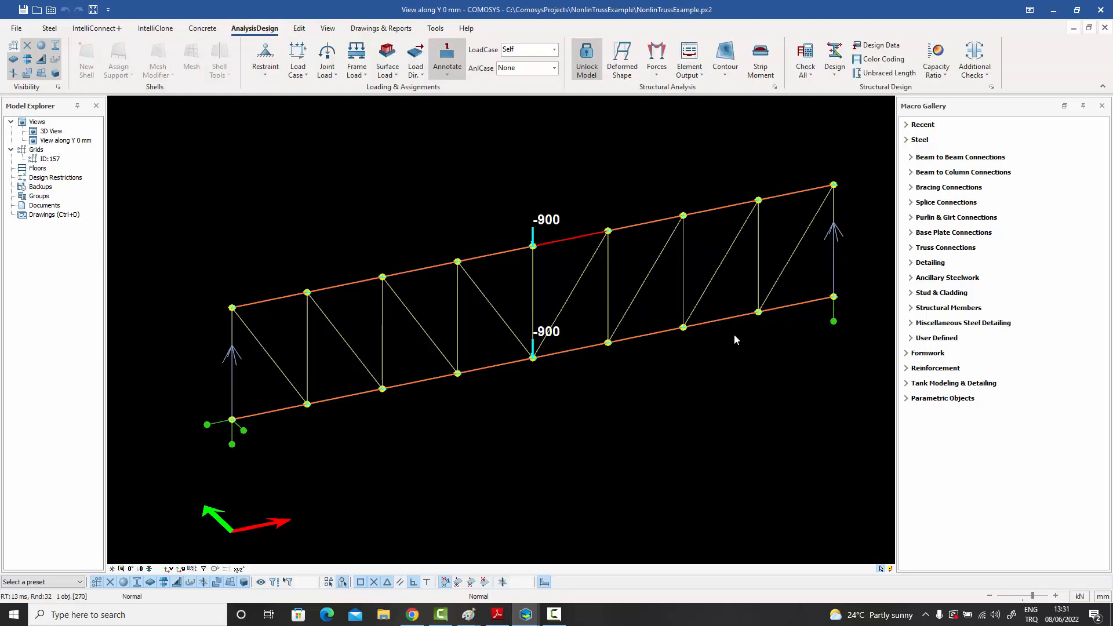
click(306, 75)
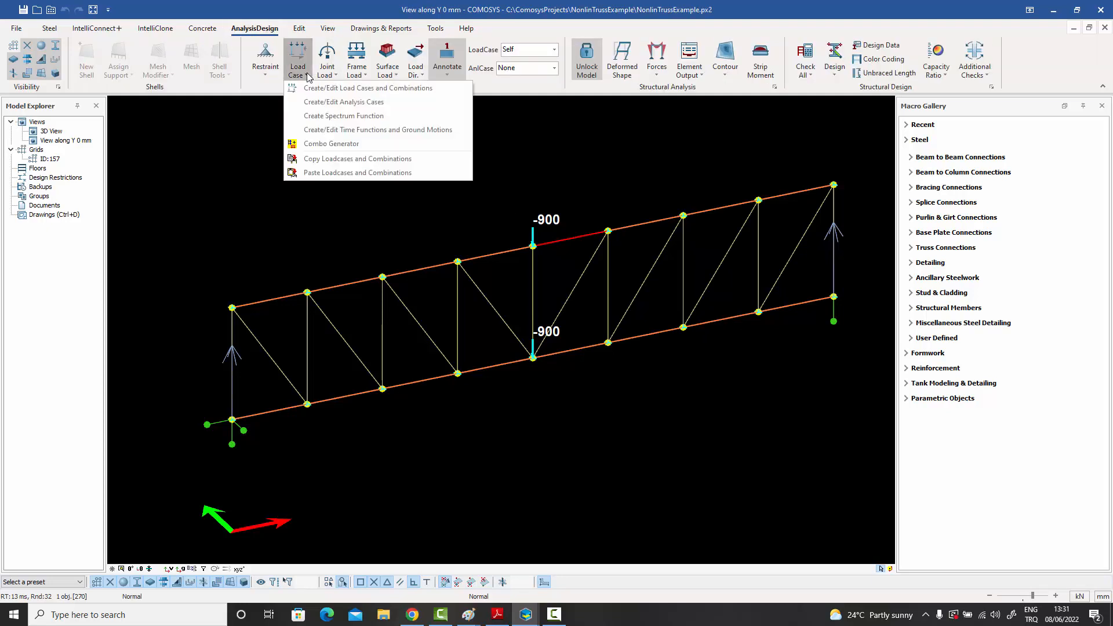
click(375, 104)
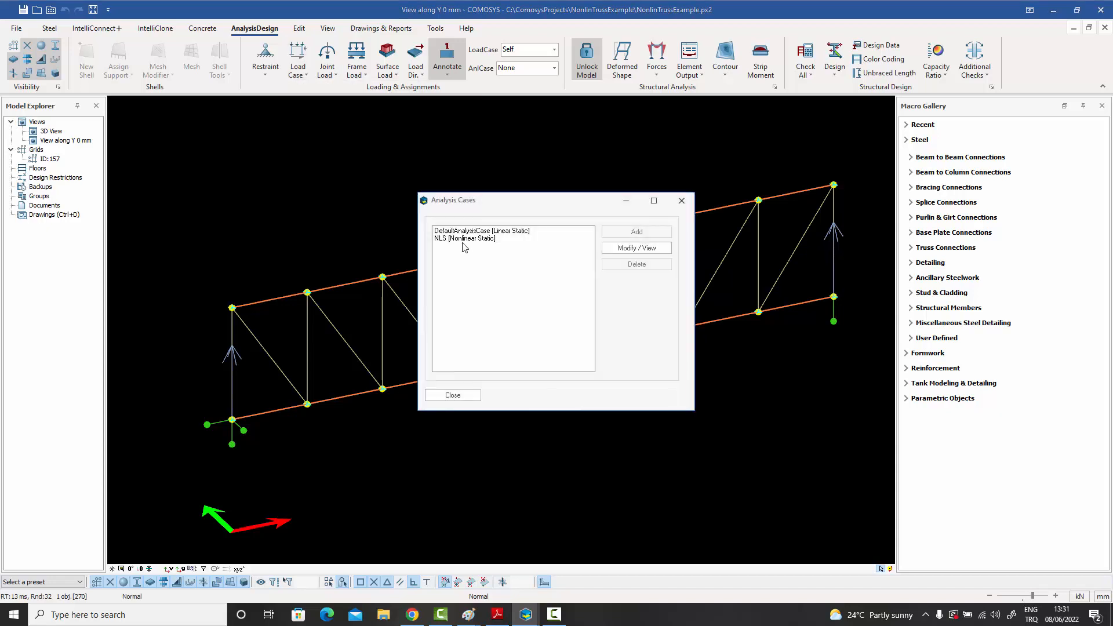
click(462, 241)
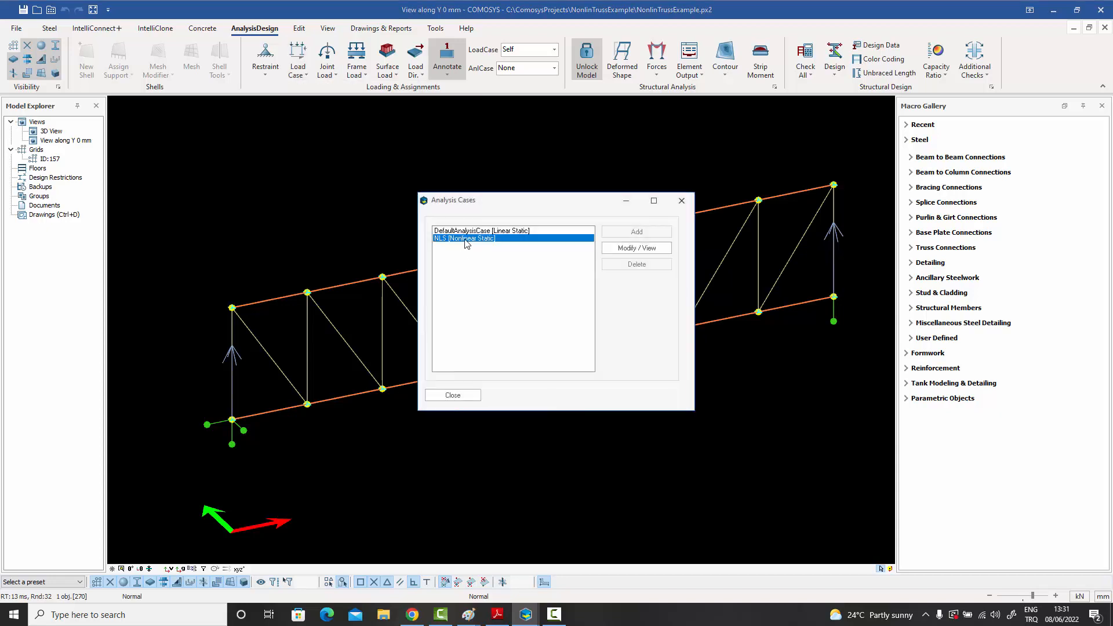
click(645, 250)
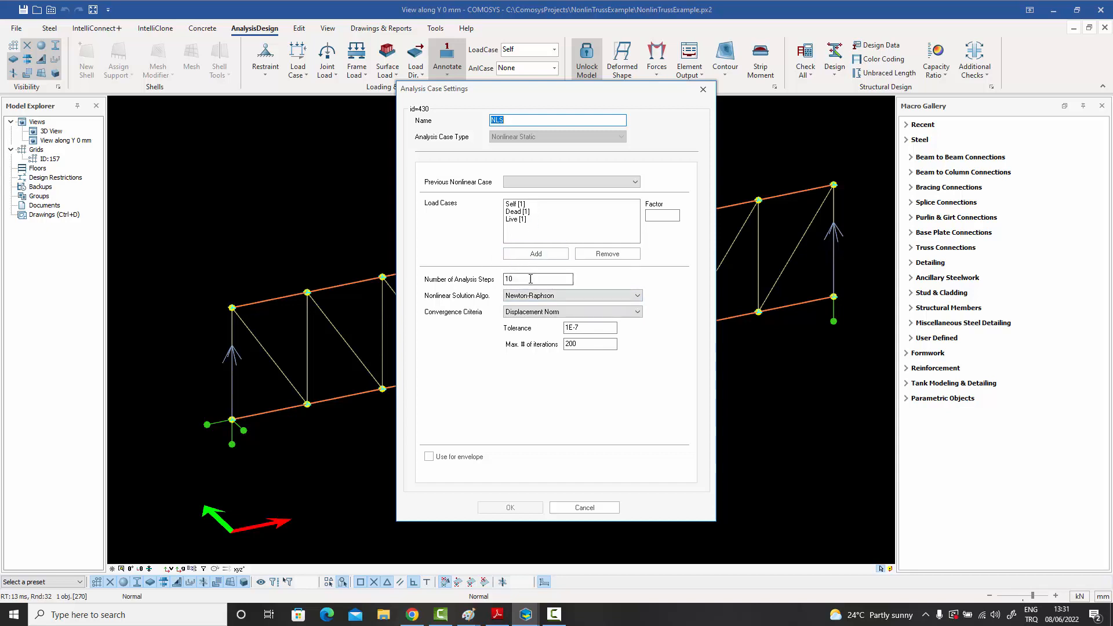
click(703, 90)
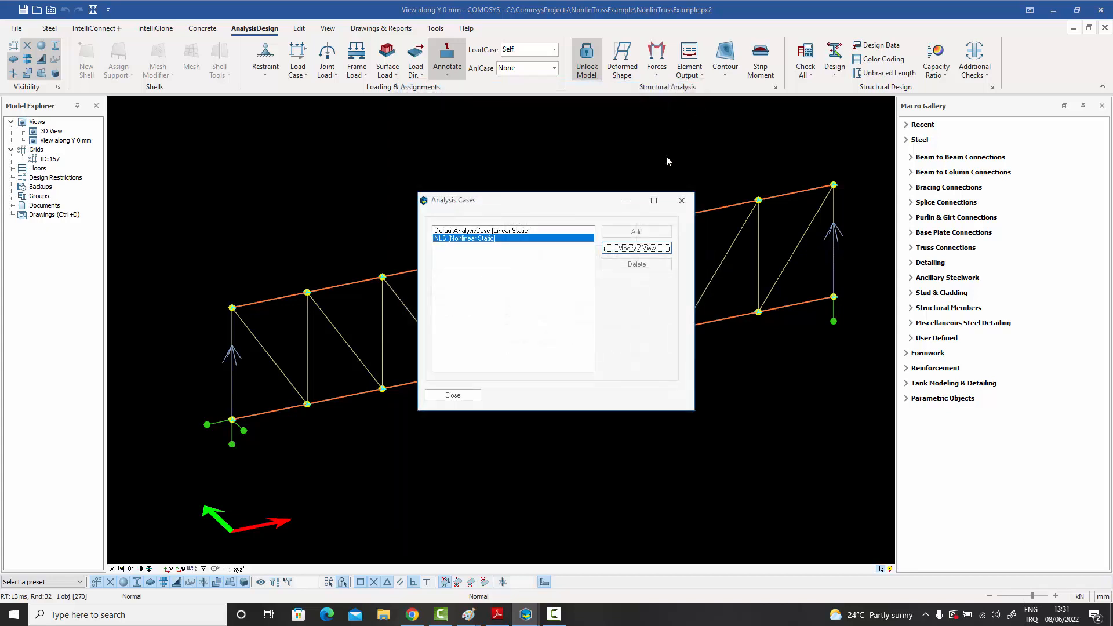
click(681, 201)
- Show the joint displacement table of the bottom chord's midspan joint for analysis case NLS with its response history
middle_drag(615, 158, 605, 175)
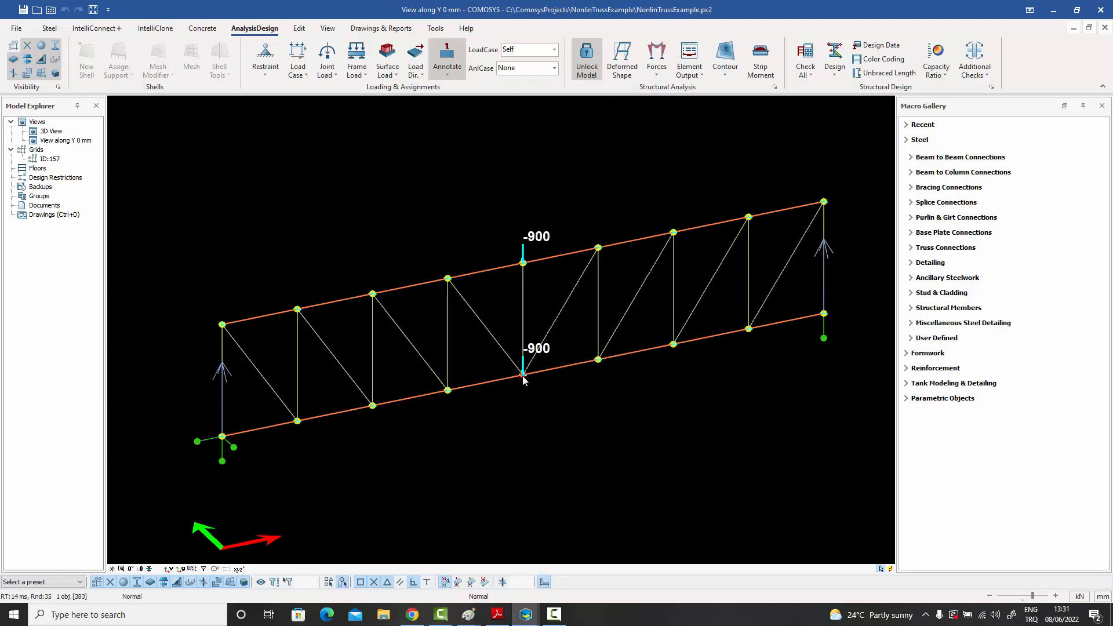
click(700, 77)
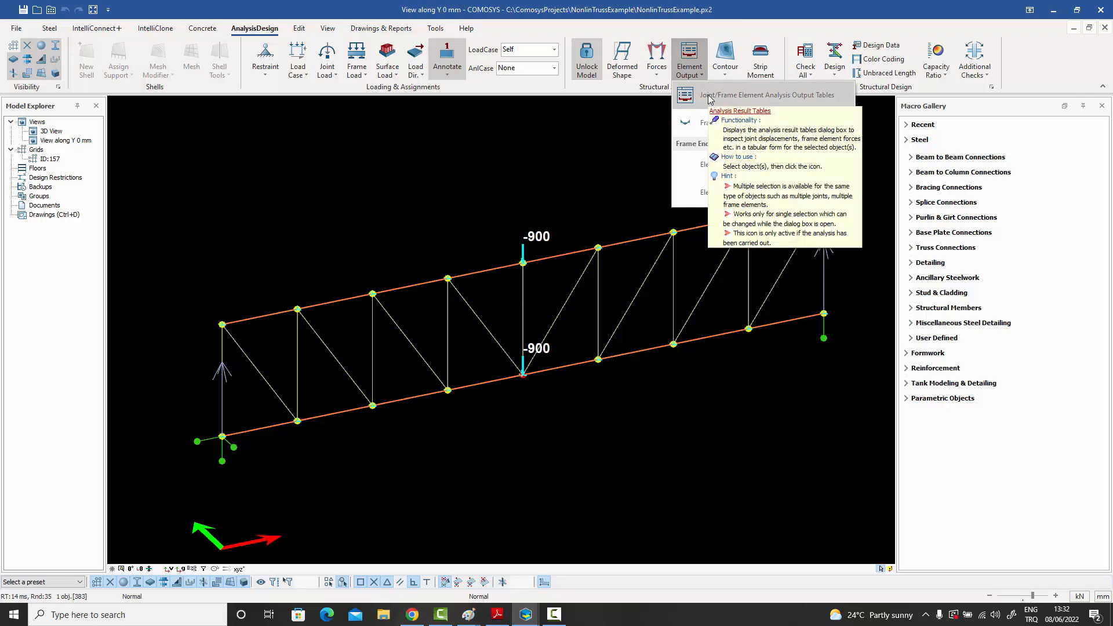
click(710, 97)
drag(532, 194, 718, 123)
click(643, 143)
click(619, 167)
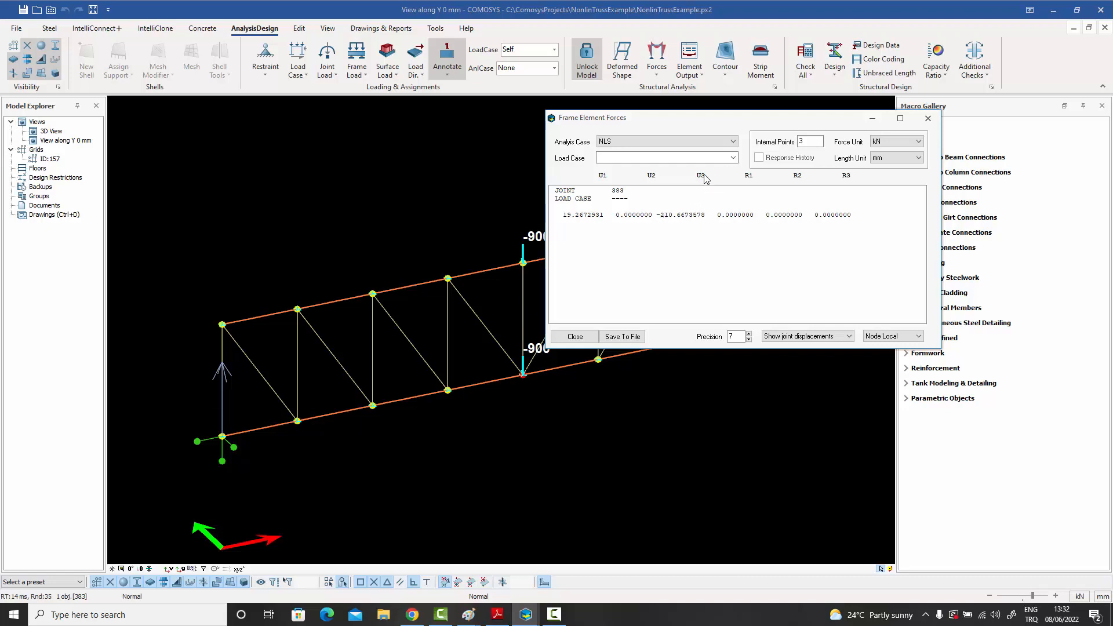
click(760, 160)
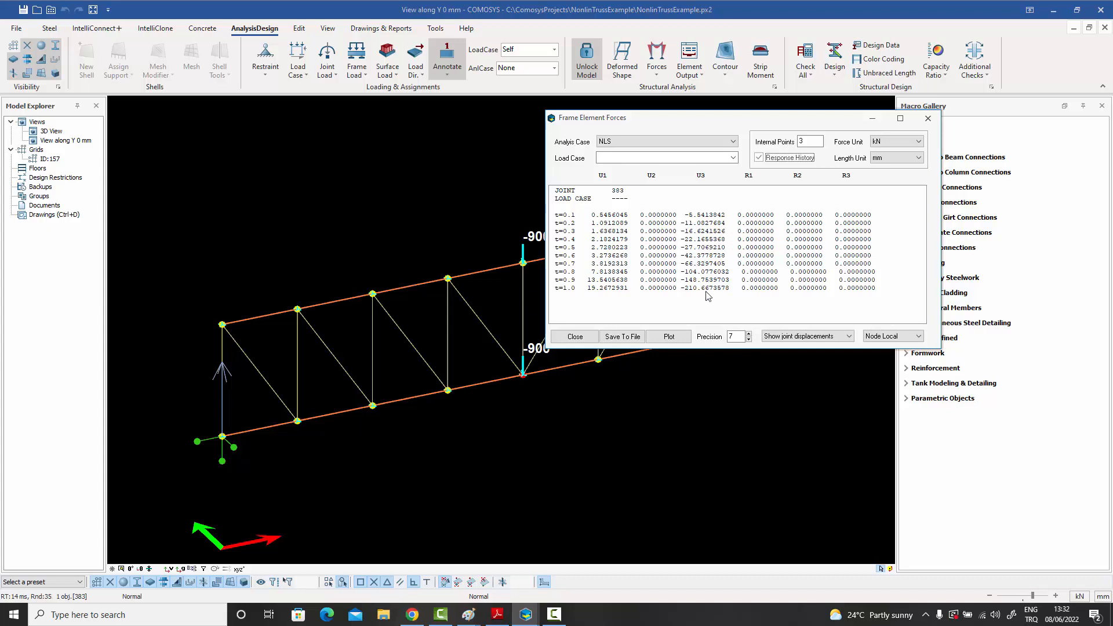
- Plot the midspan joint's displacement response history for component U3
click(674, 342)
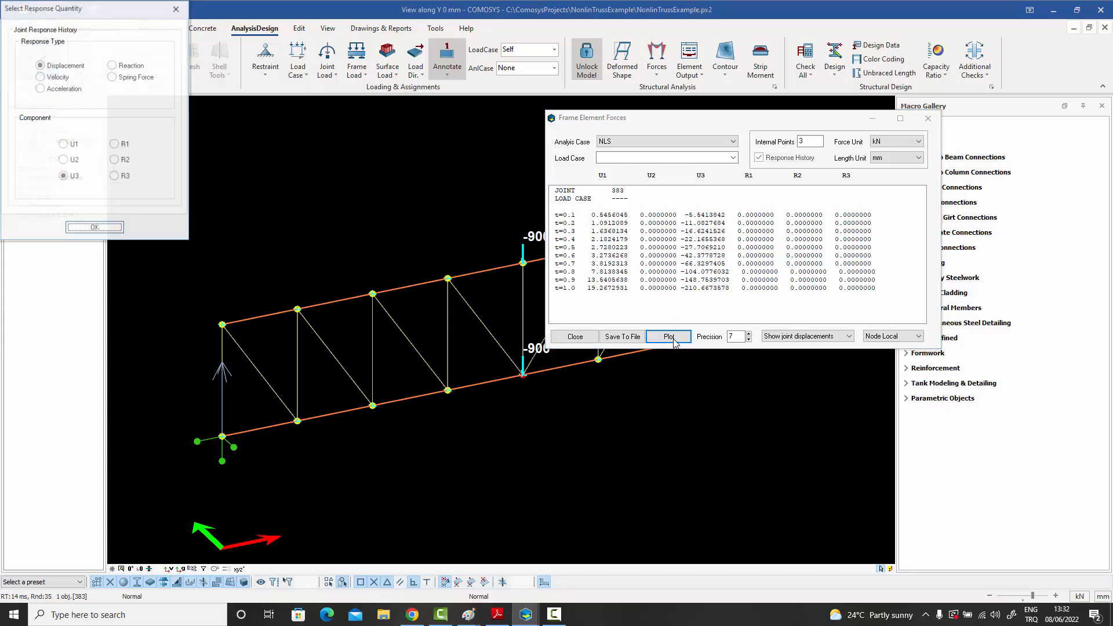
drag(116, 9, 510, 94)
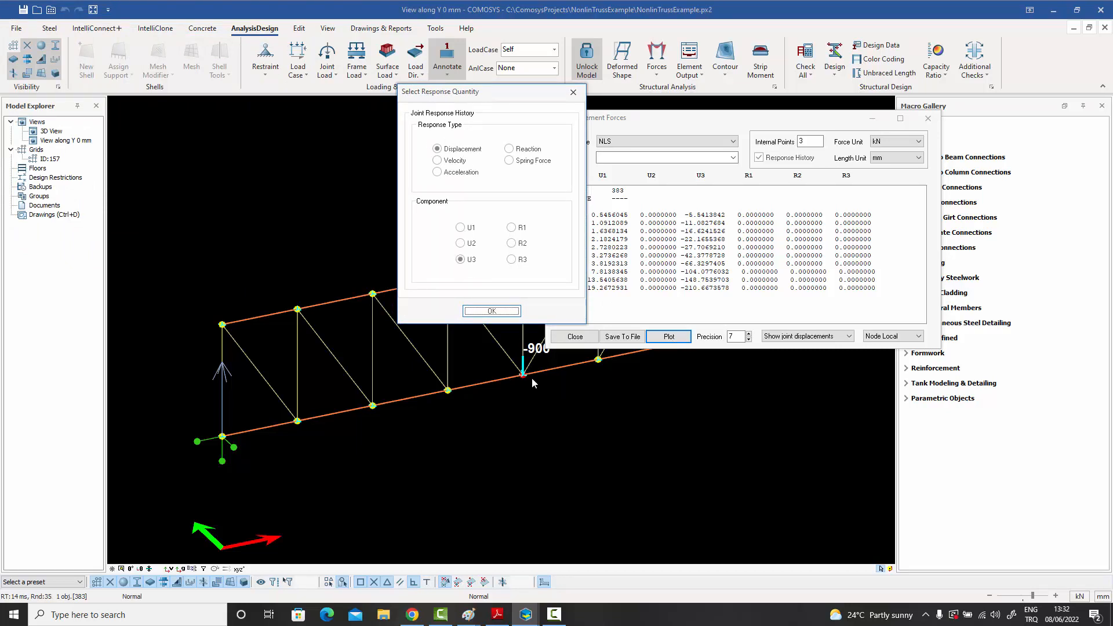
click(492, 312)
drag(371, 104, 562, 145)
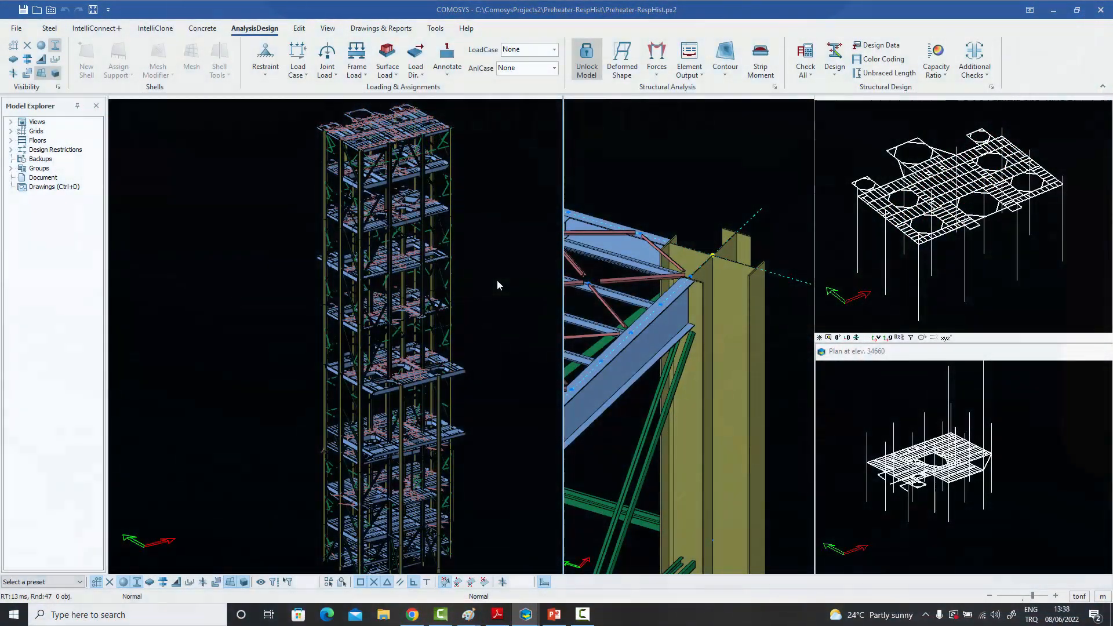
middle_drag(497, 280, 489, 288)
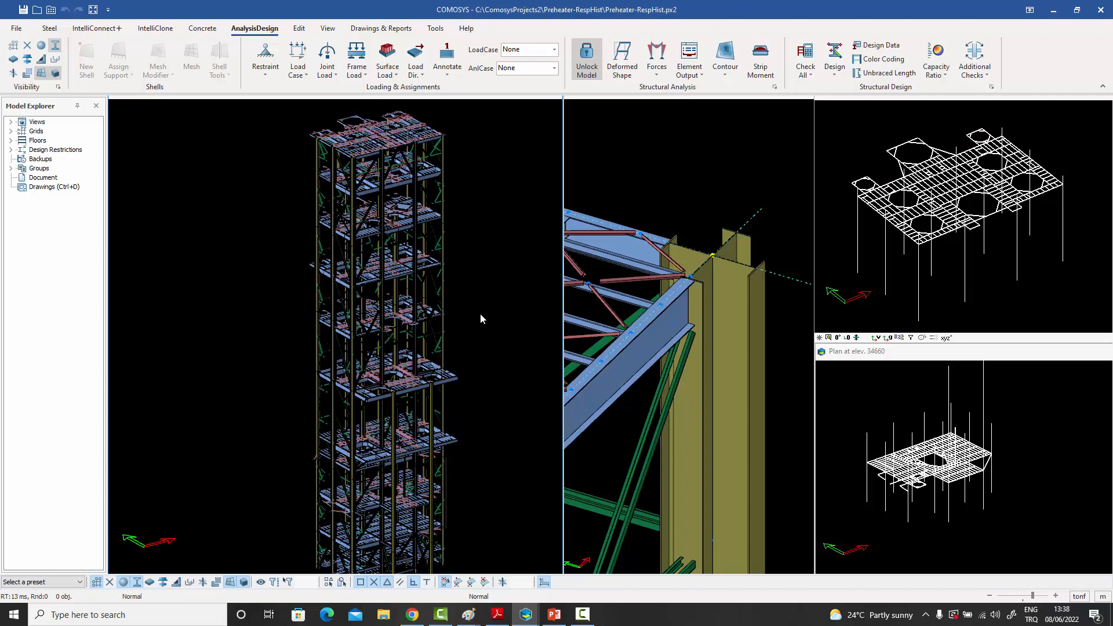
middle_drag(480, 313, 475, 312)
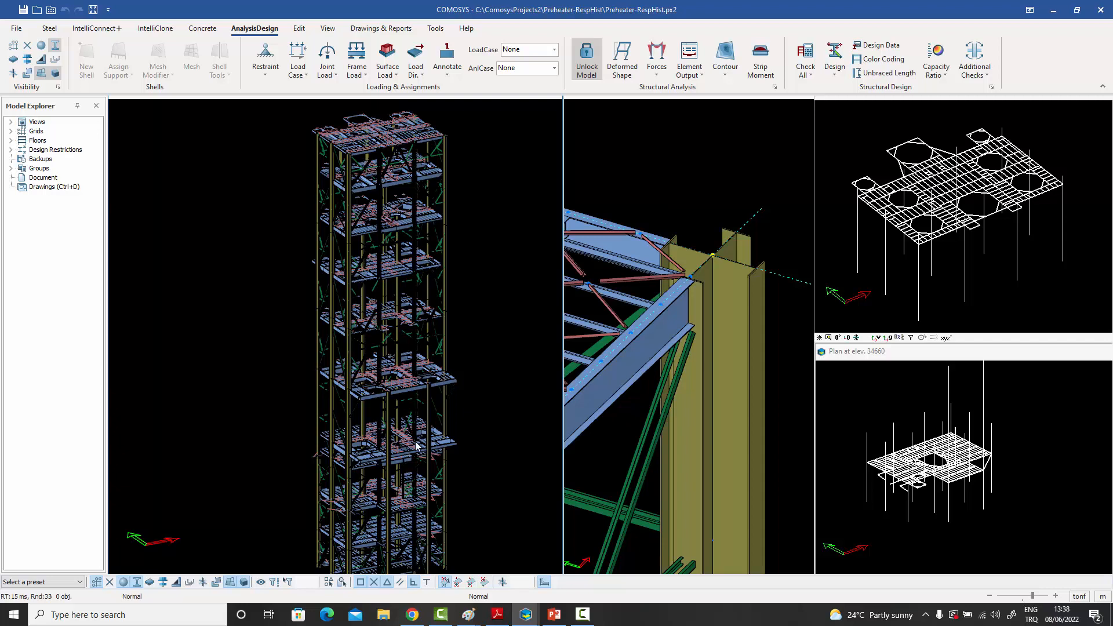
shift+middle_drag(476, 339, 464, 370)
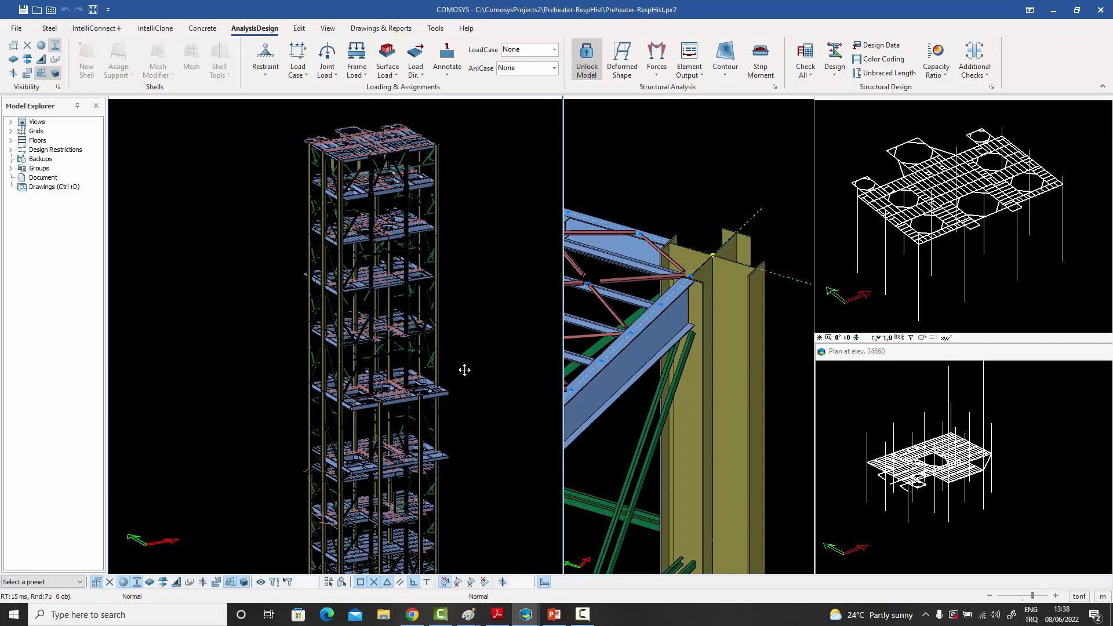
middle_drag(464, 369, 478, 369)
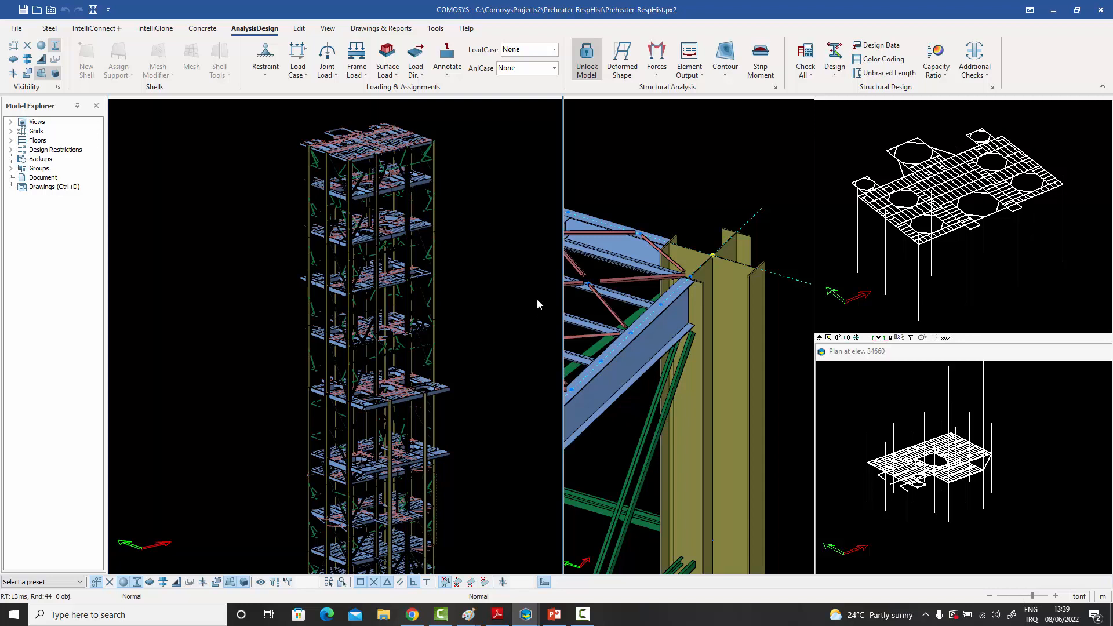
- Inspect the ElCentro North ground motion time series definition, and close it and the time function list unchanged
click(305, 76)
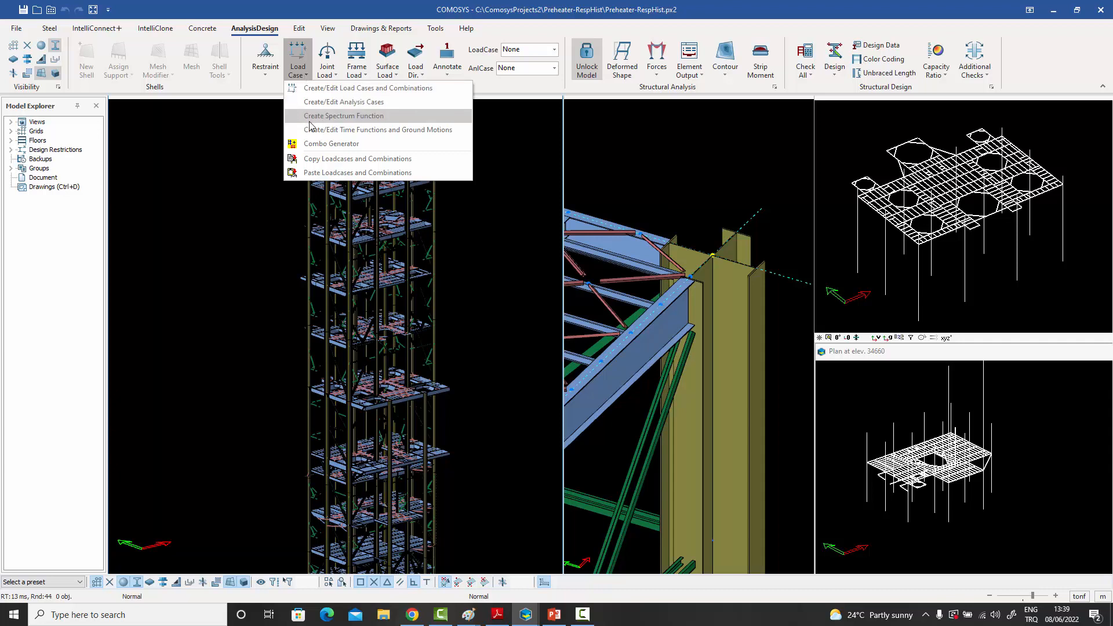
click(360, 133)
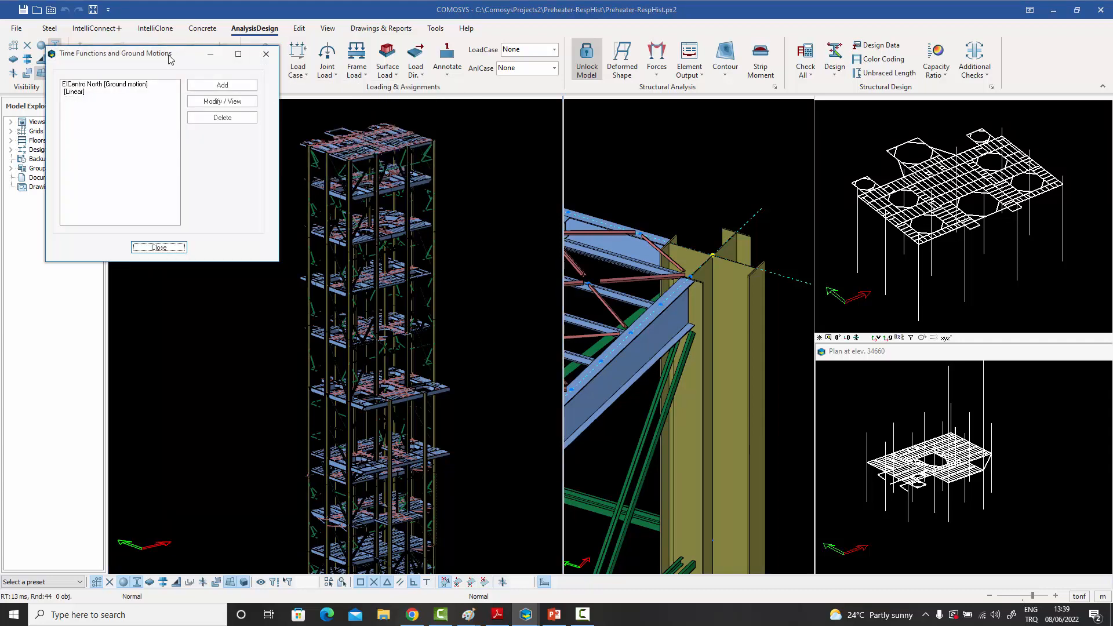
drag(172, 60, 783, 168)
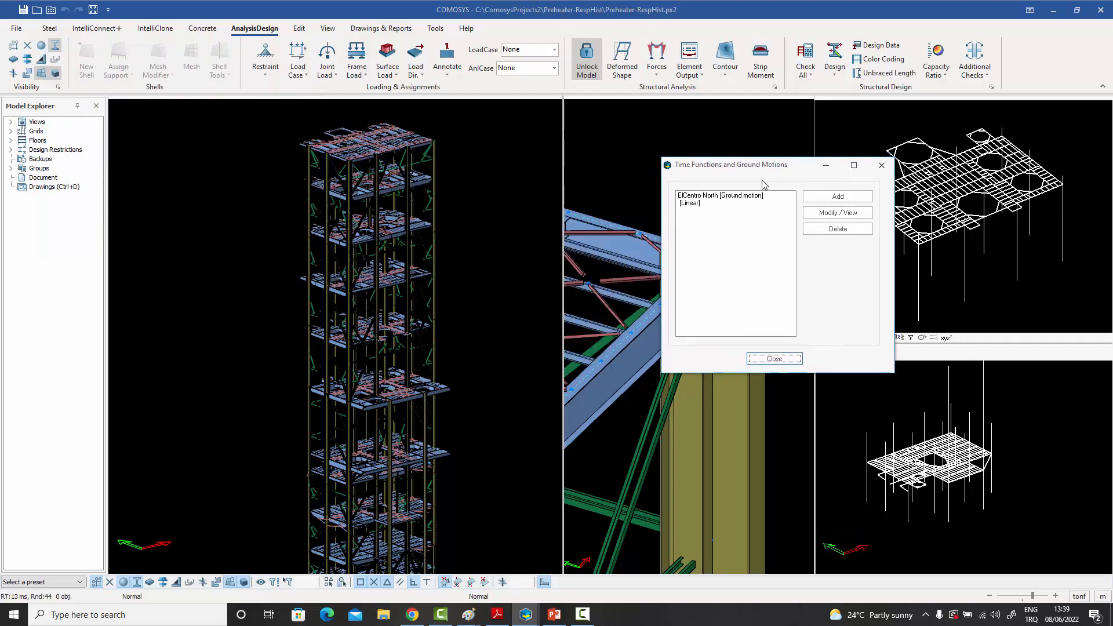
click(705, 197)
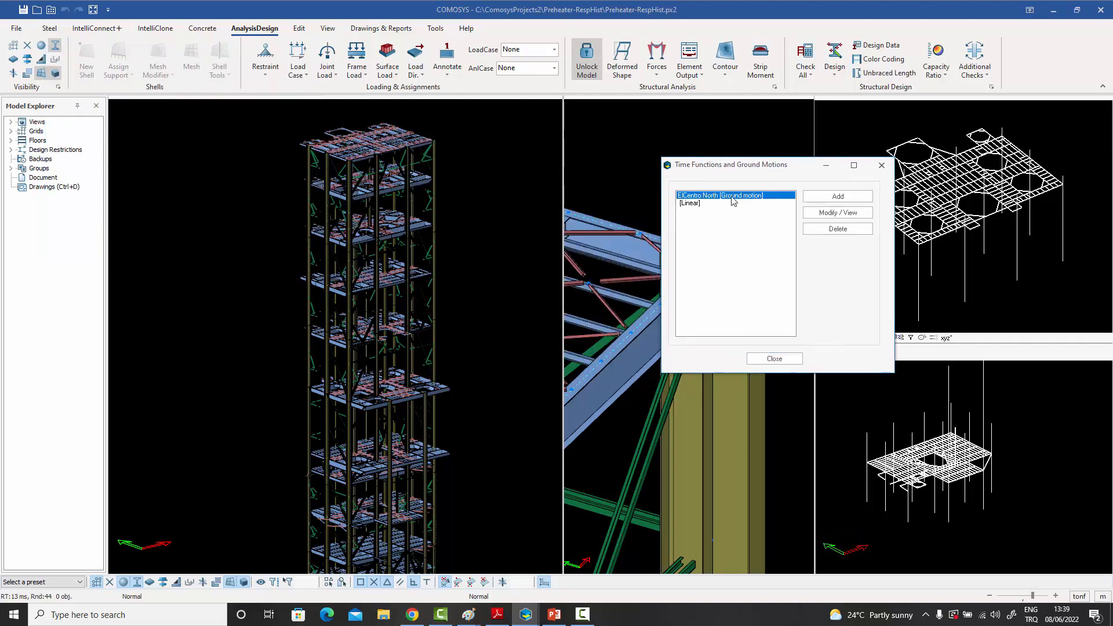
click(830, 213)
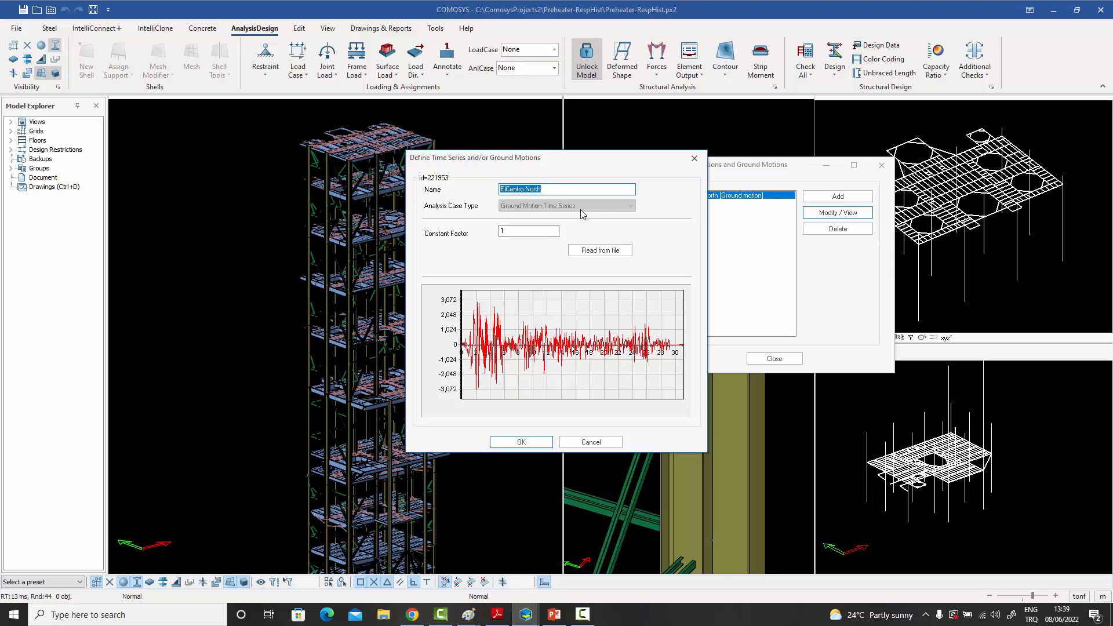
click(694, 159)
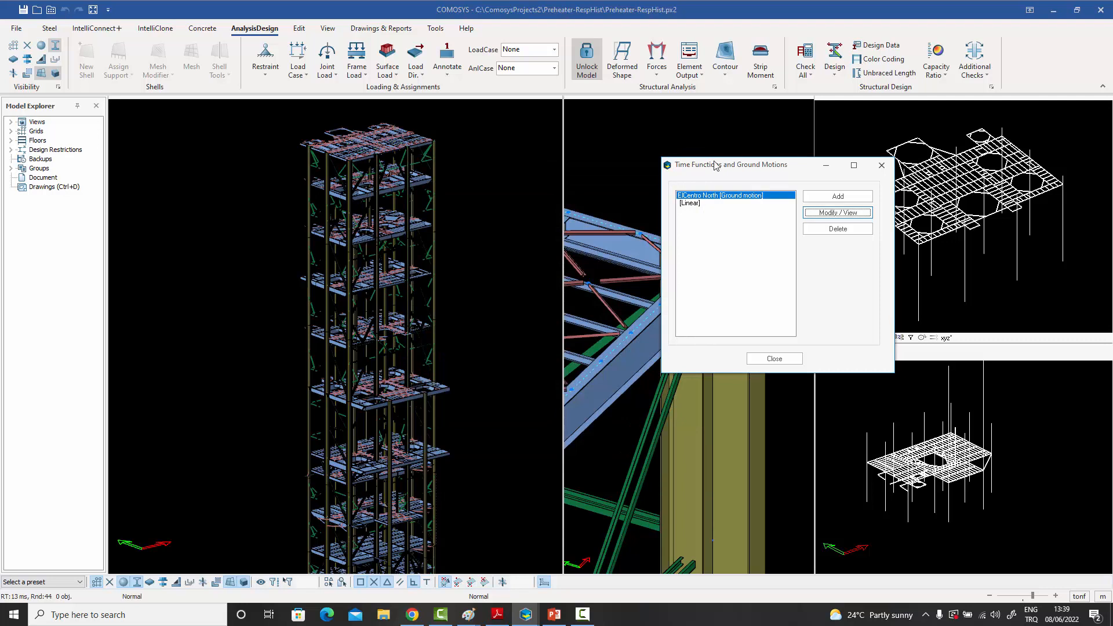
click(882, 165)
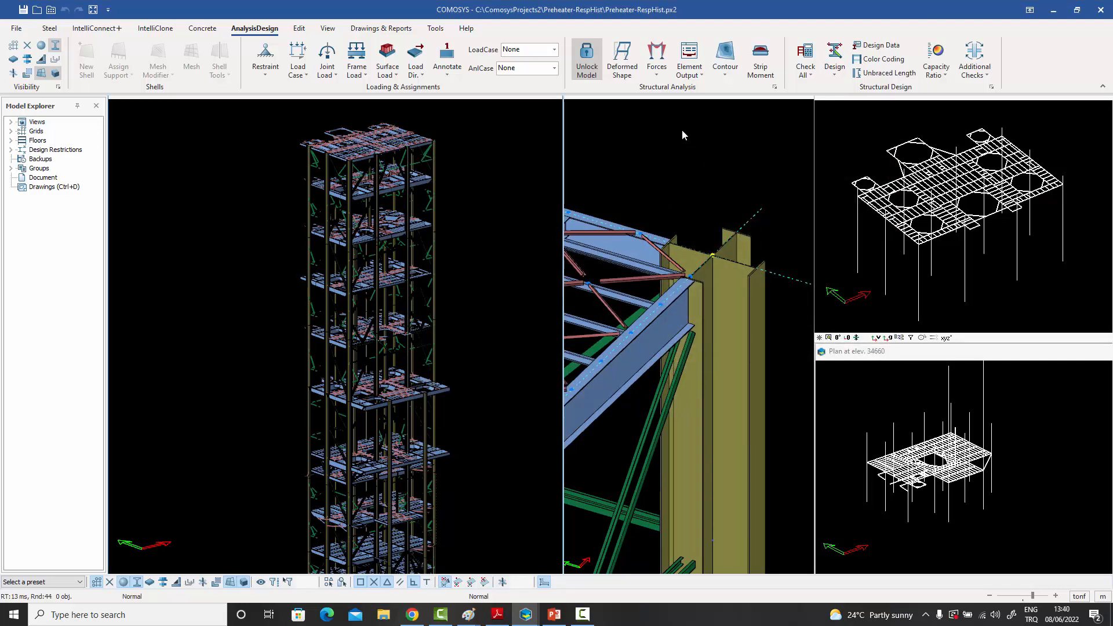
- Review the elCentro dynamic load pattern and its available time series, keep ElCentro North, and close the load case settings
click(306, 76)
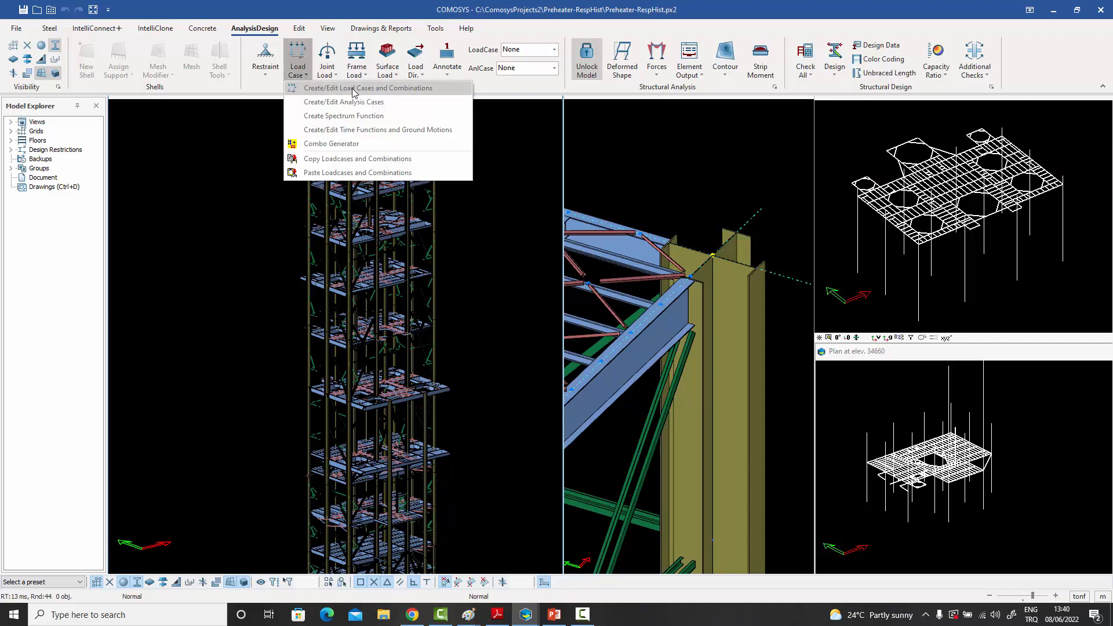
click(387, 88)
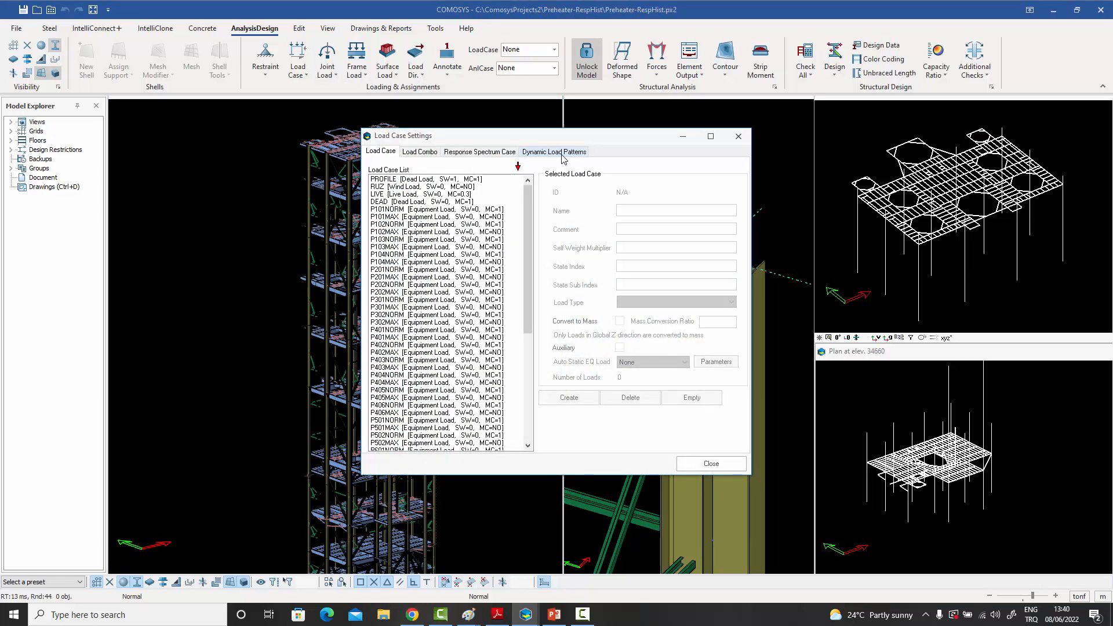
click(561, 154)
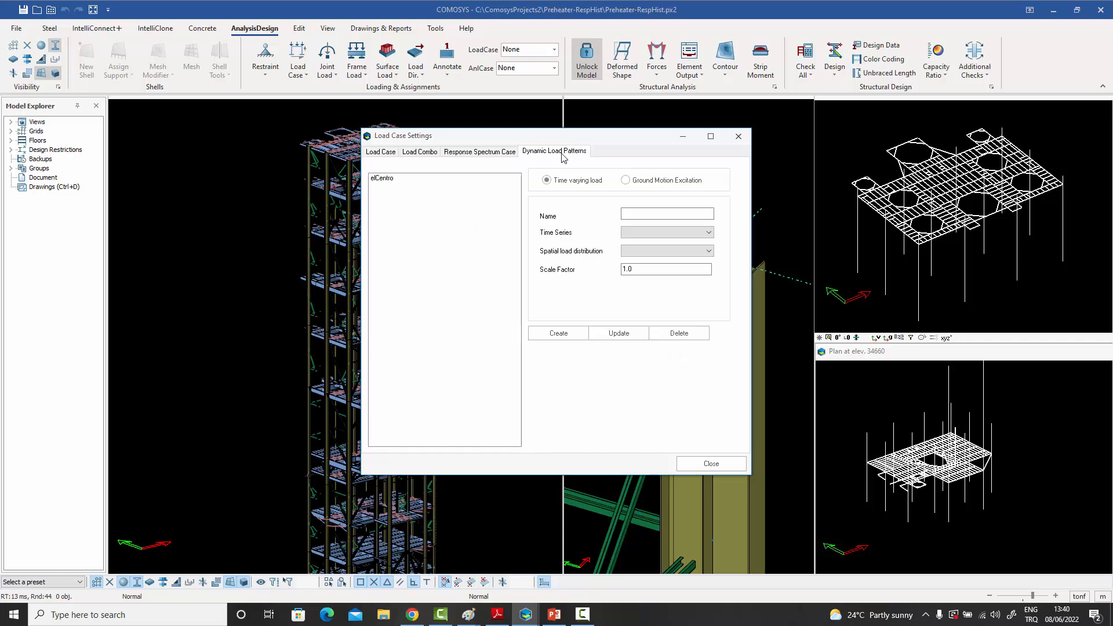
click(384, 179)
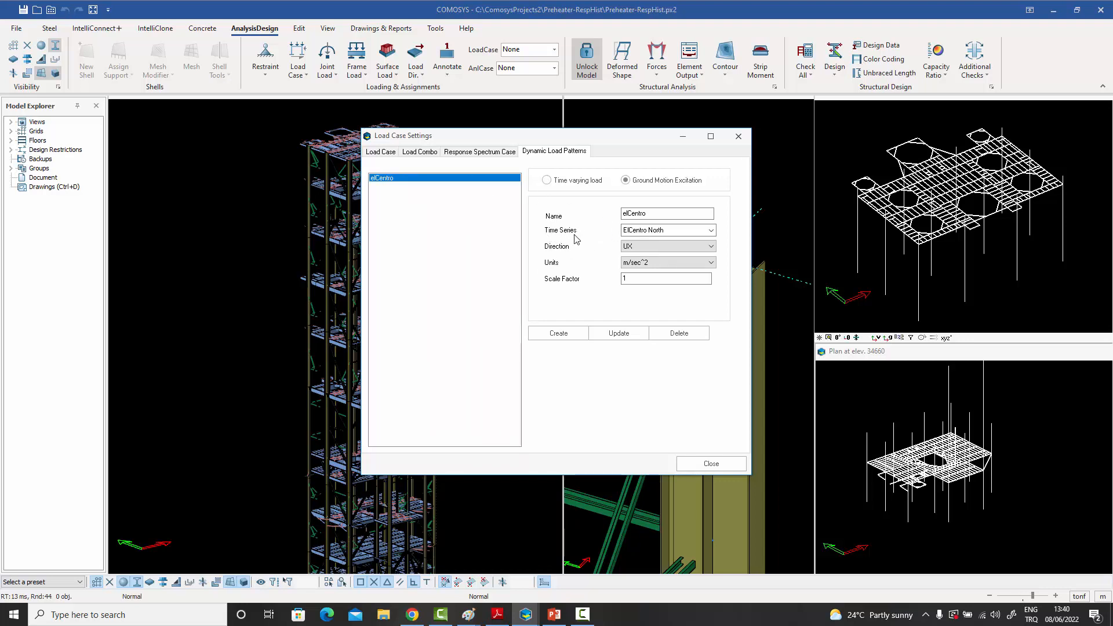
click(665, 231)
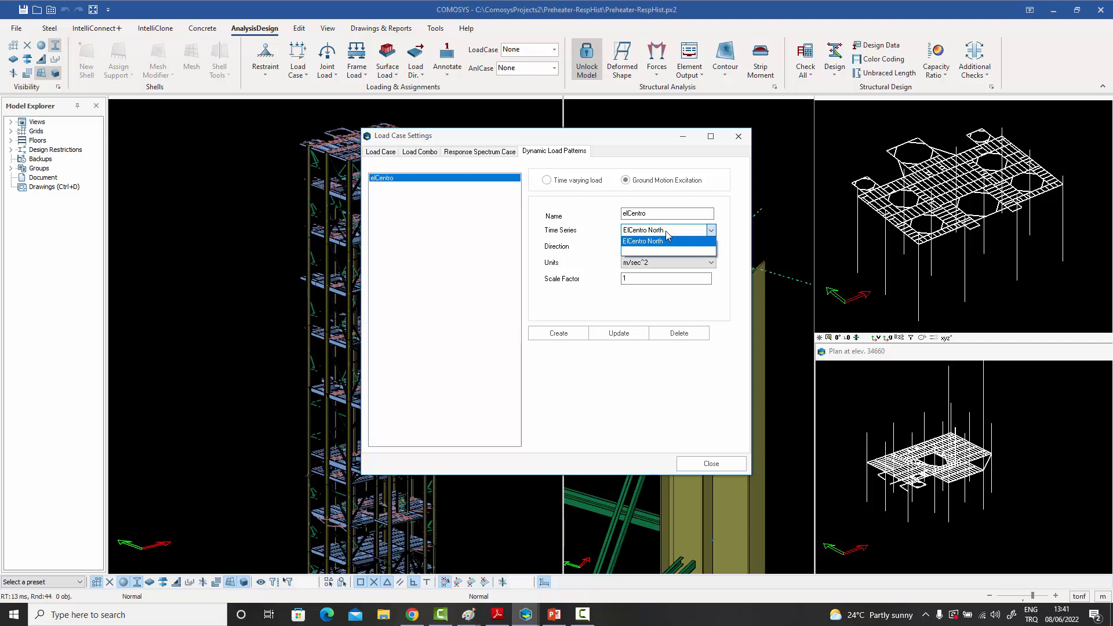
click(665, 240)
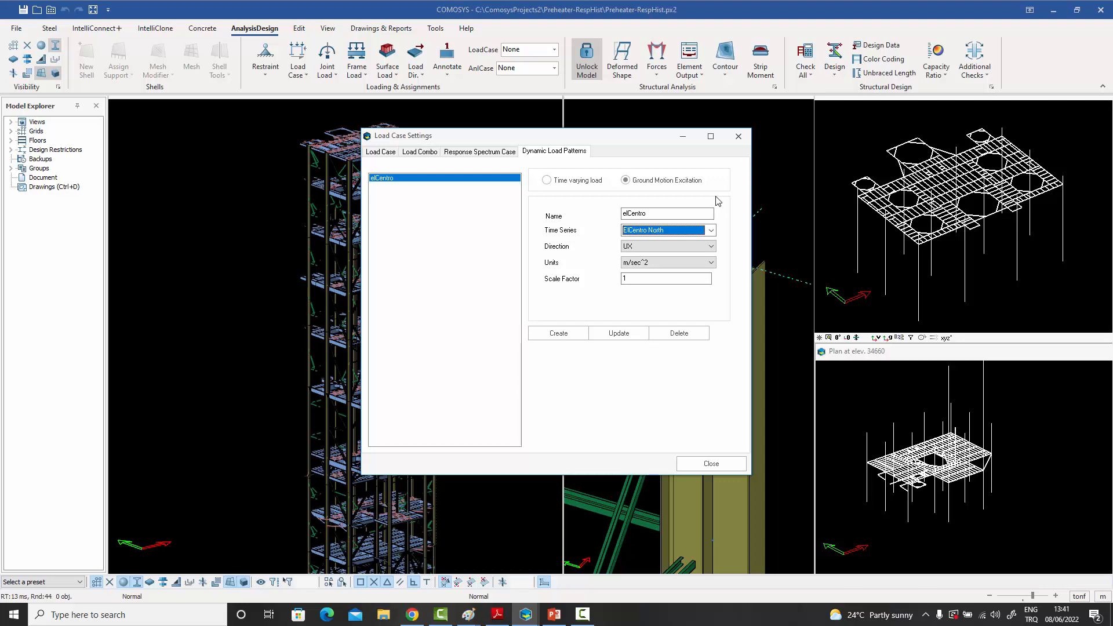
key(Escape)
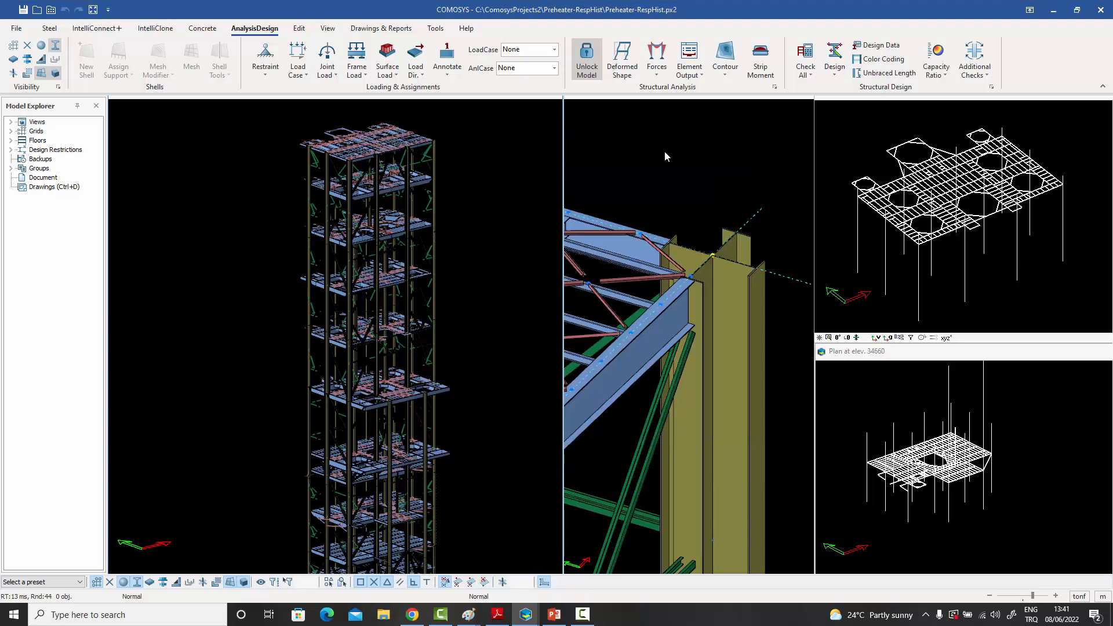
- Review the RHistory analysis case's load pattern and integration method options, keep Newmark, and close the analysis case settings and list unchanged
click(297, 64)
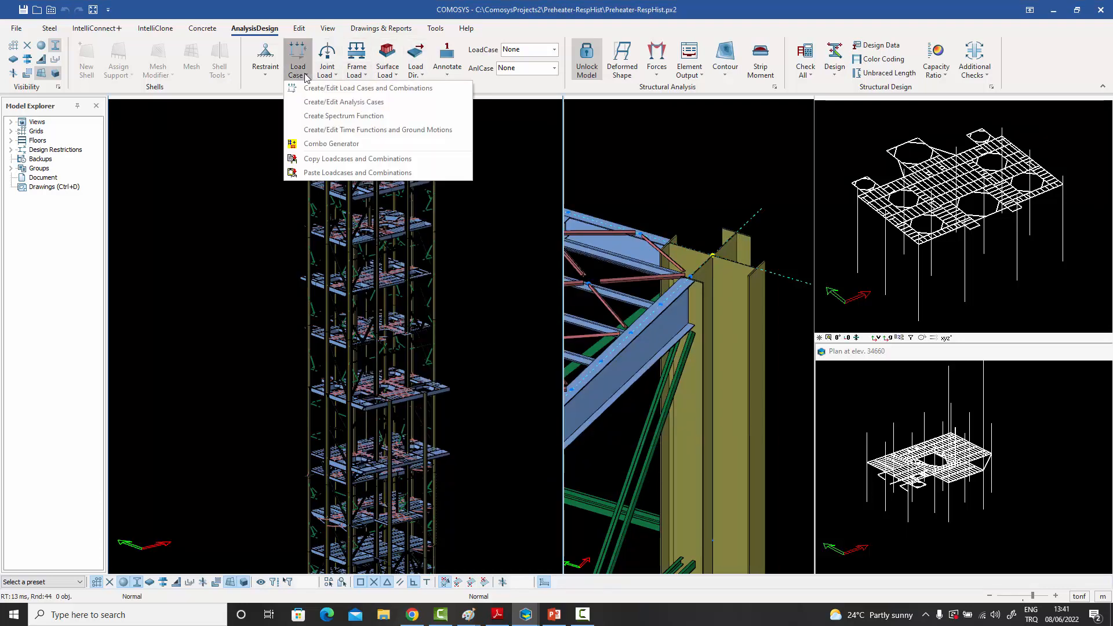
click(361, 103)
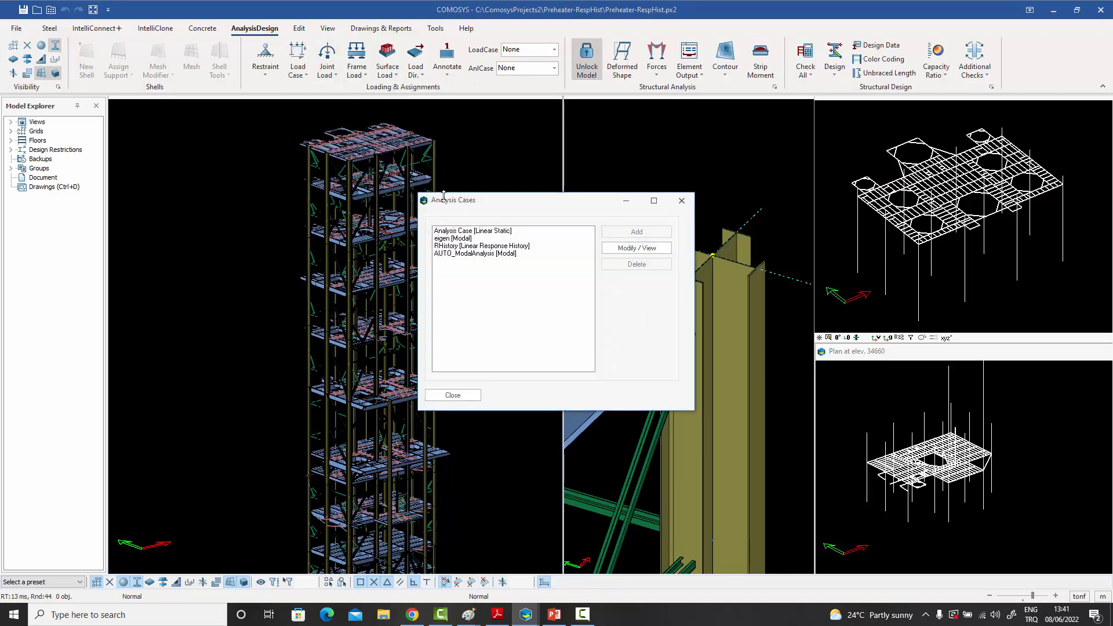
click(459, 246)
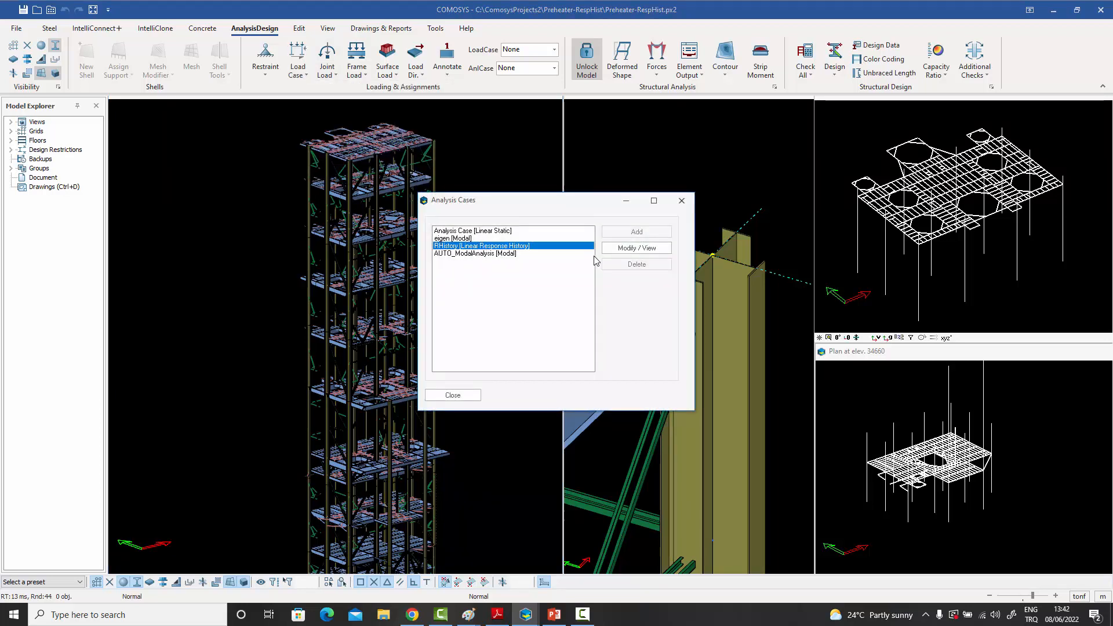
click(638, 250)
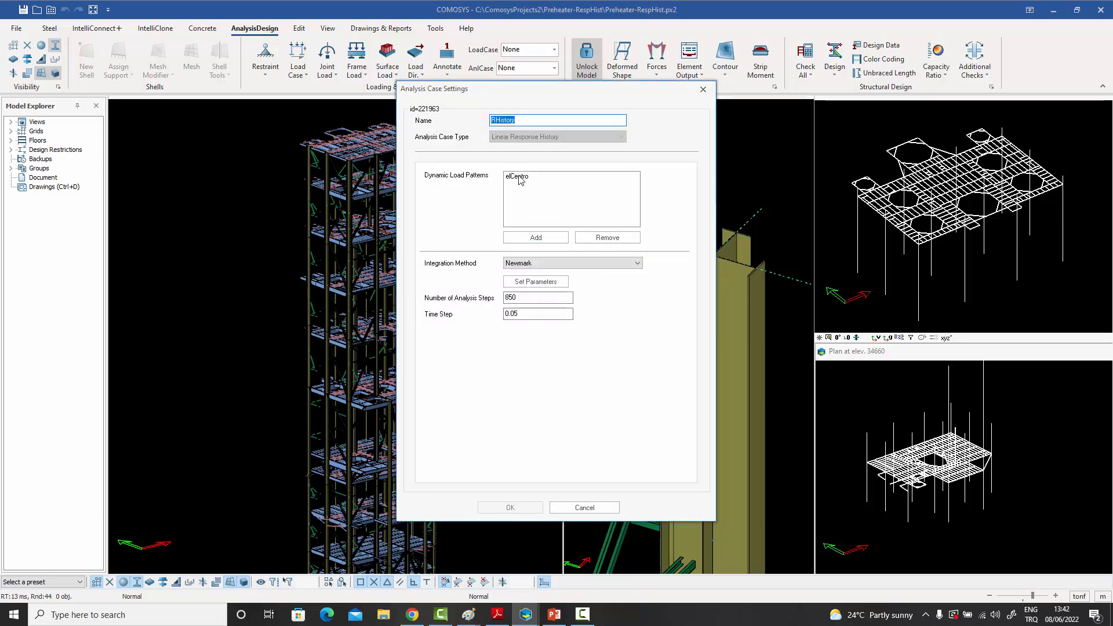
click(519, 176)
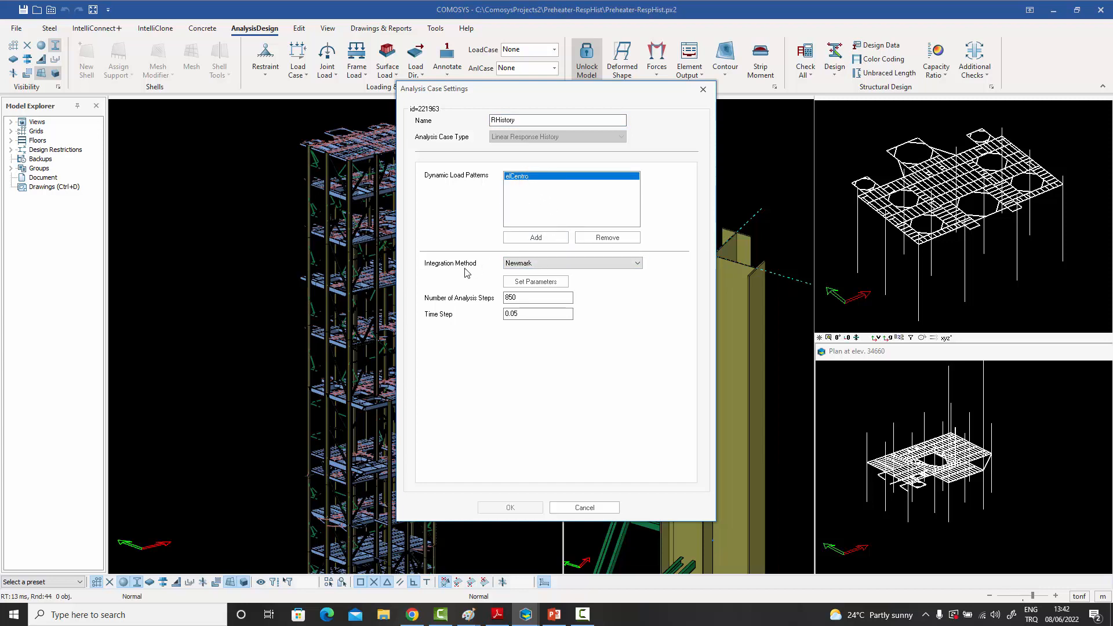
click(551, 264)
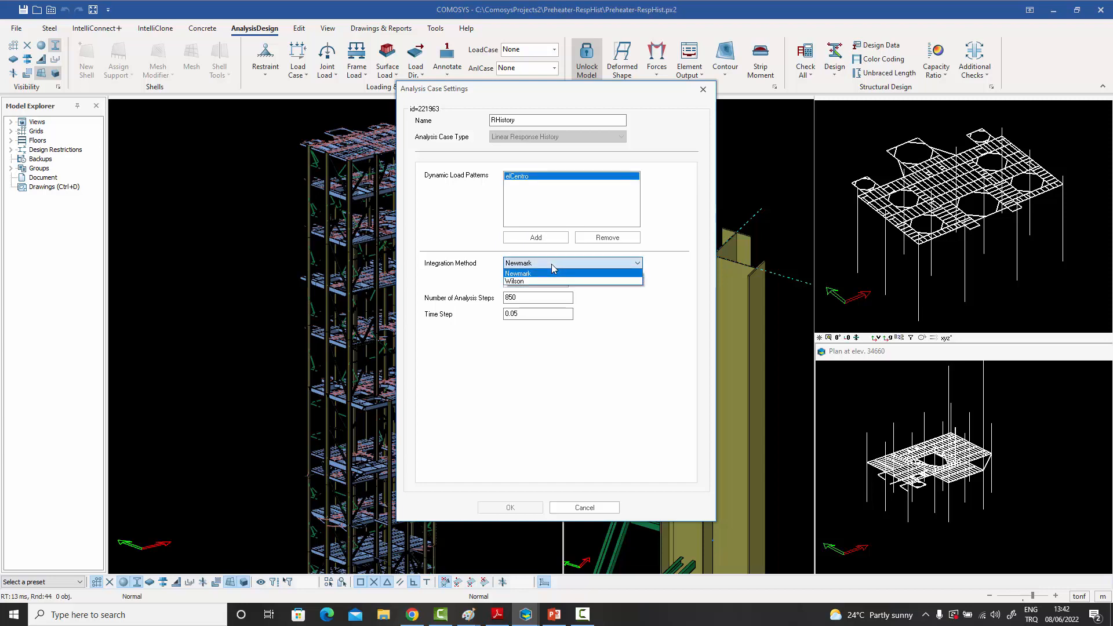
click(551, 263)
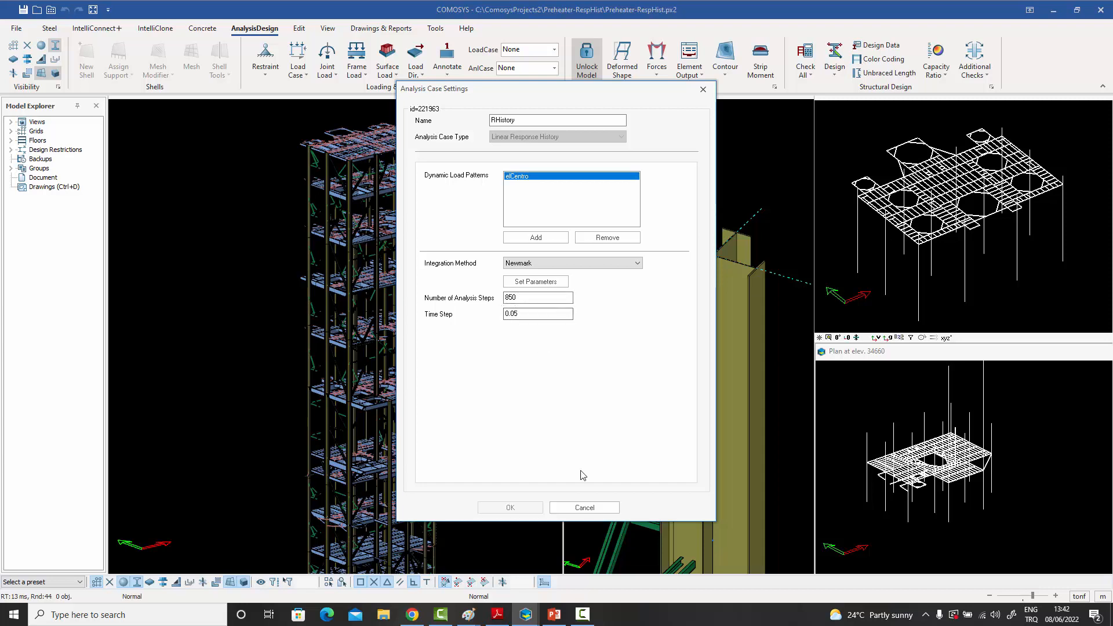
click(584, 507)
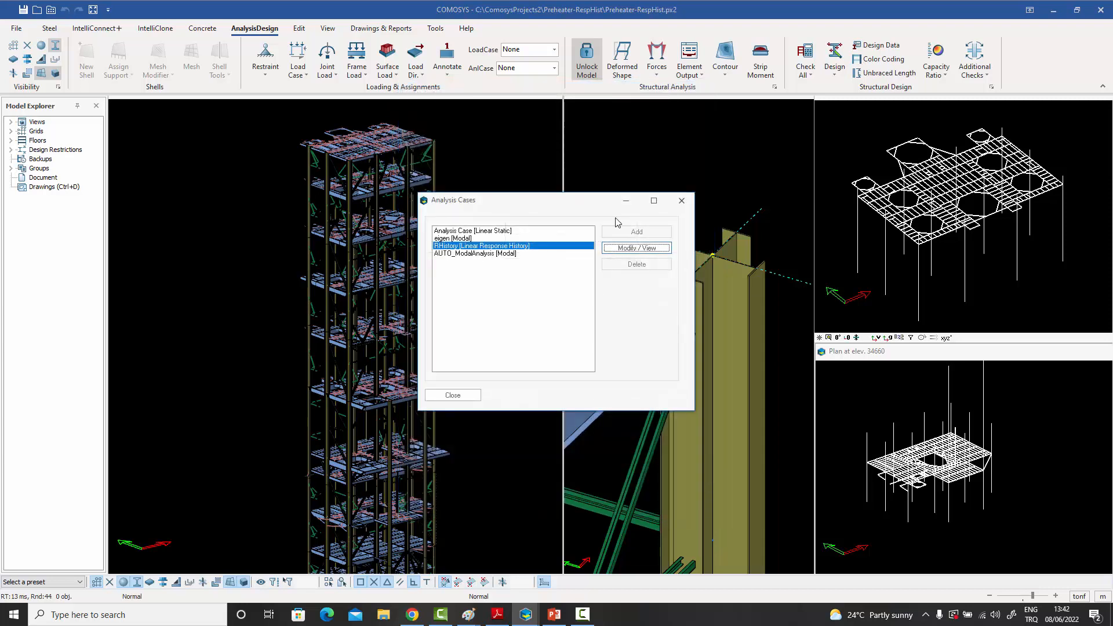
click(680, 200)
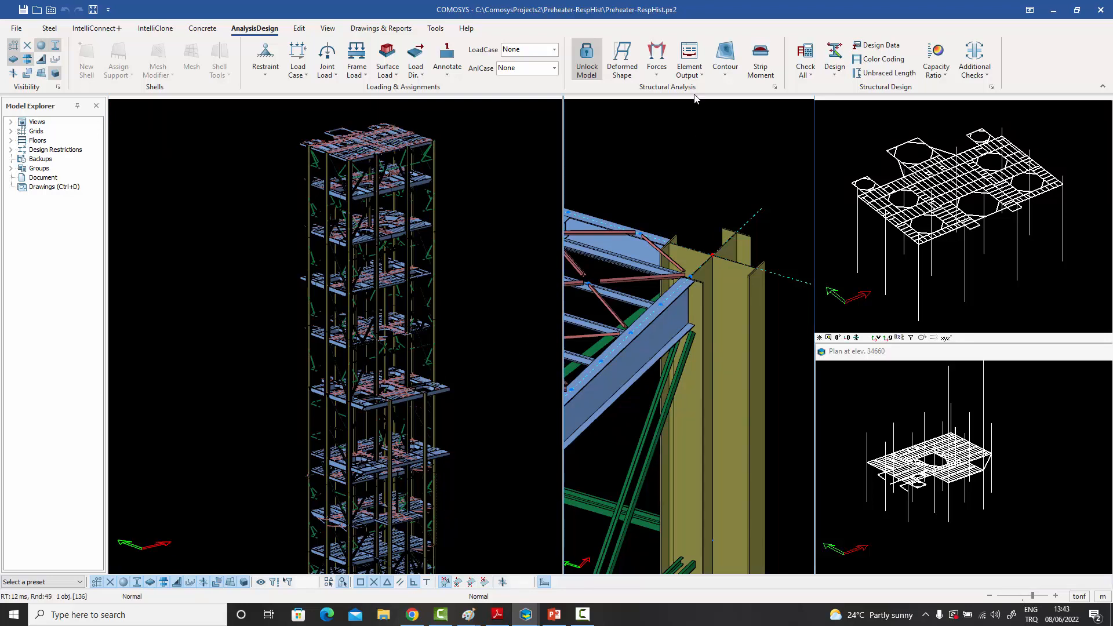
- Show the joint displacement table of the selected column-top joint for analysis case RHistory with its response history
click(689, 58)
click(711, 100)
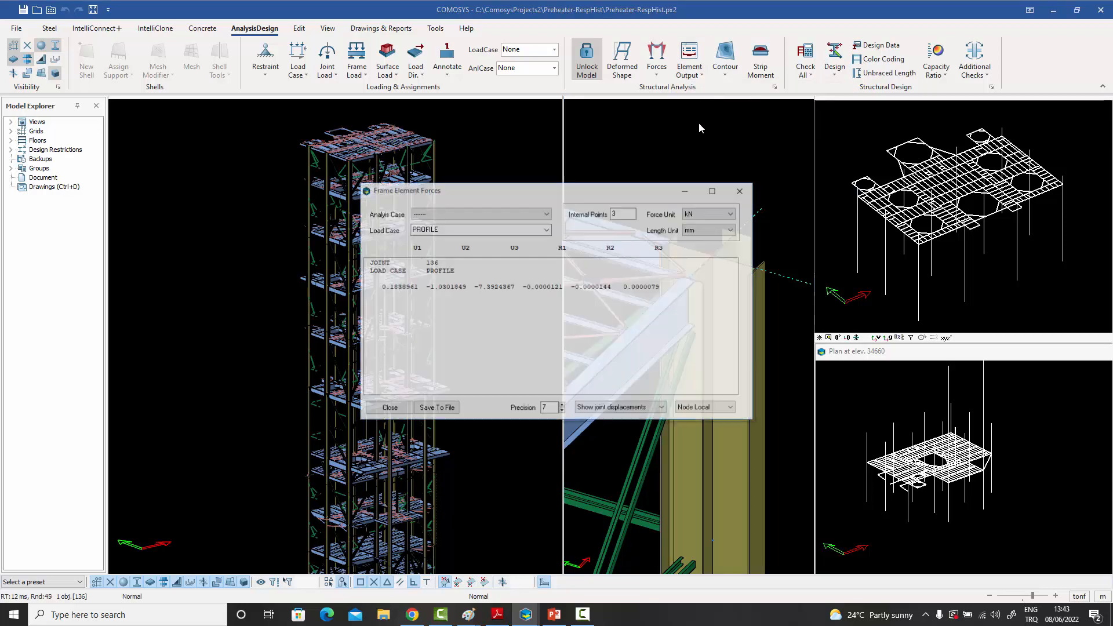
click(473, 216)
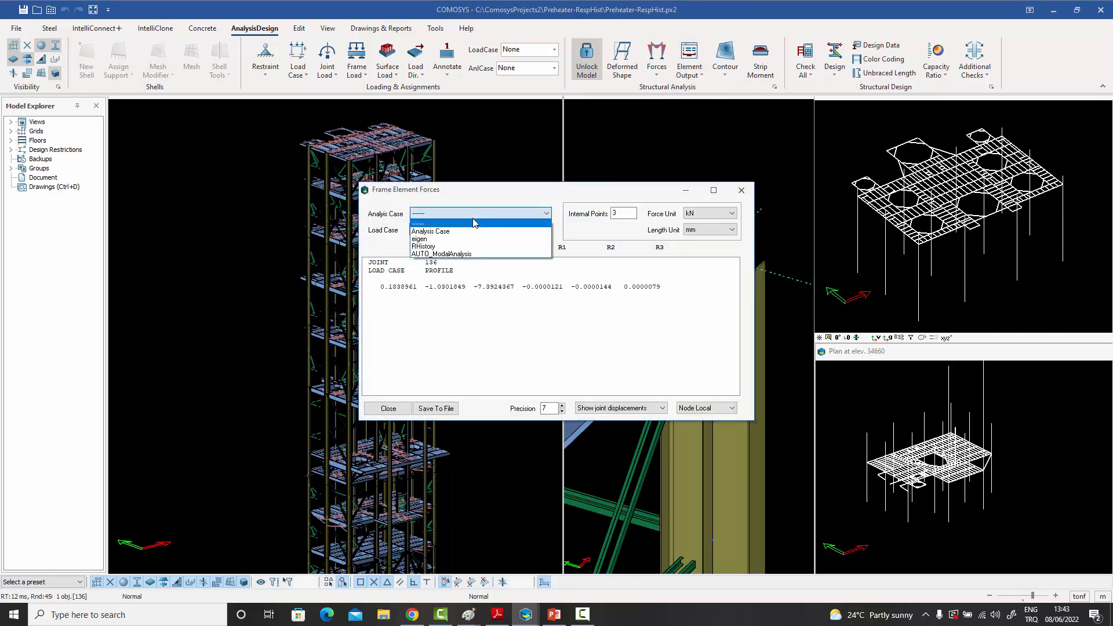
click(453, 247)
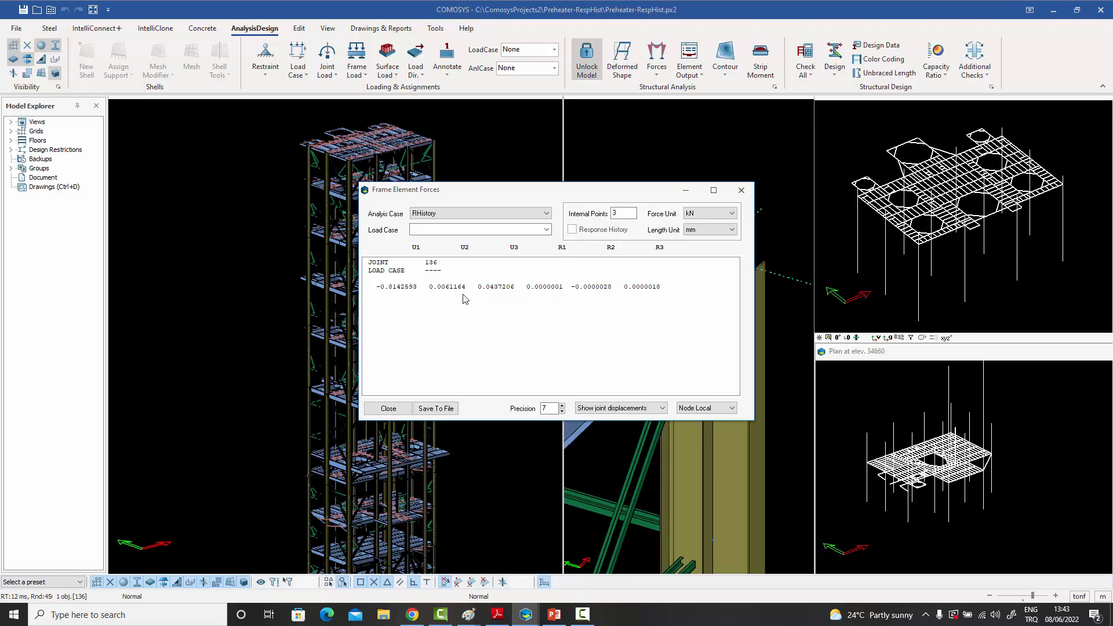
click(572, 230)
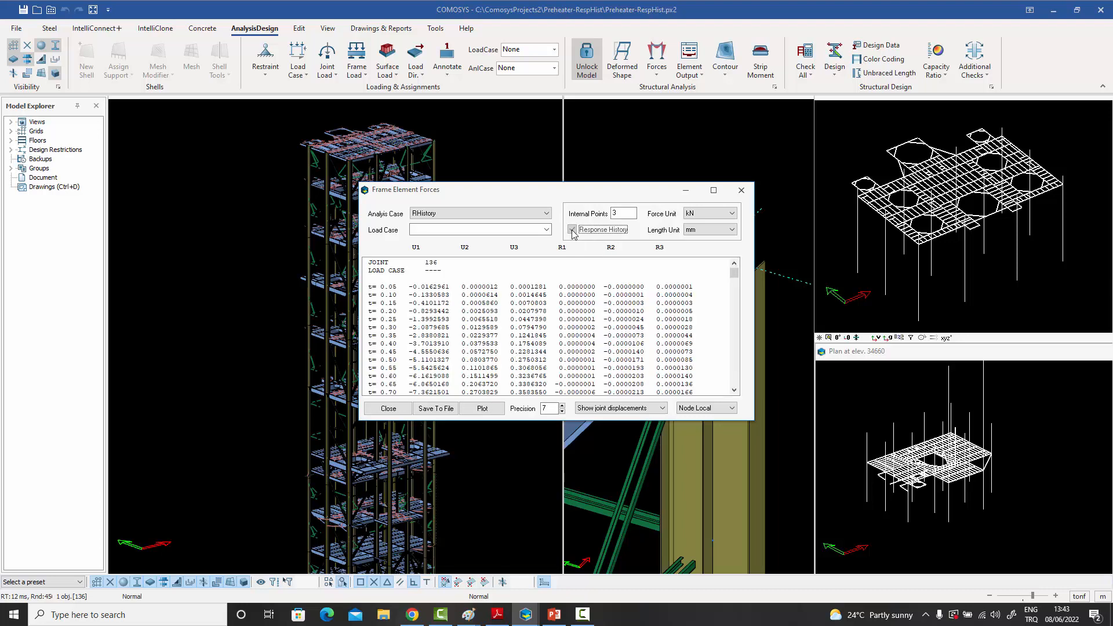
- Plot the column-top joint's displacement response history for component U1, and close the plot and the displacement table
click(481, 409)
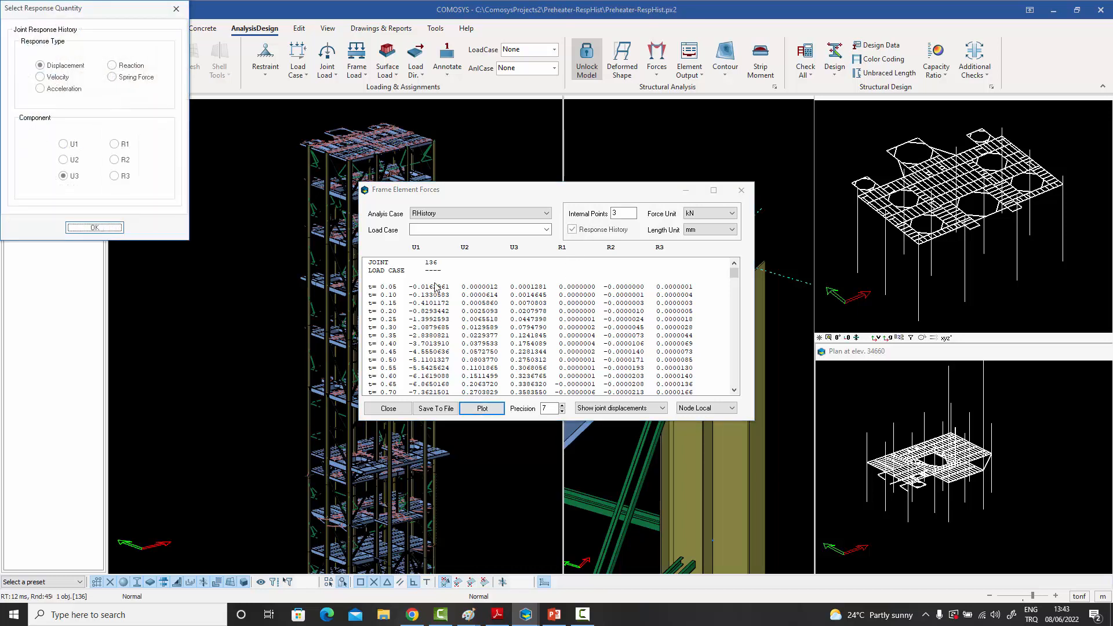
drag(80, 10, 235, 43)
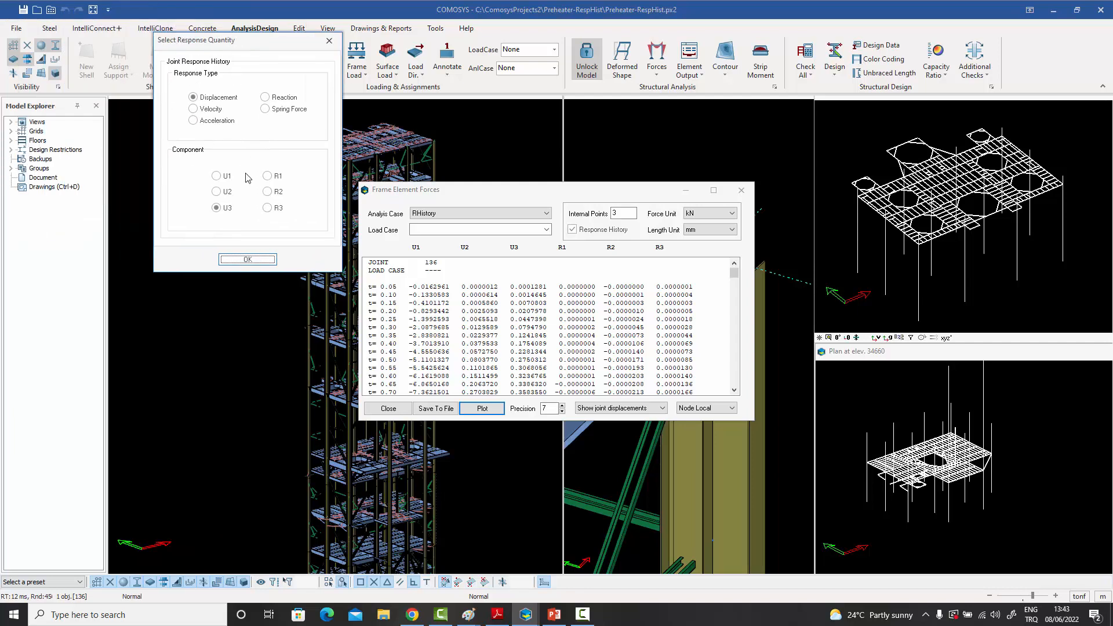
click(219, 175)
click(276, 262)
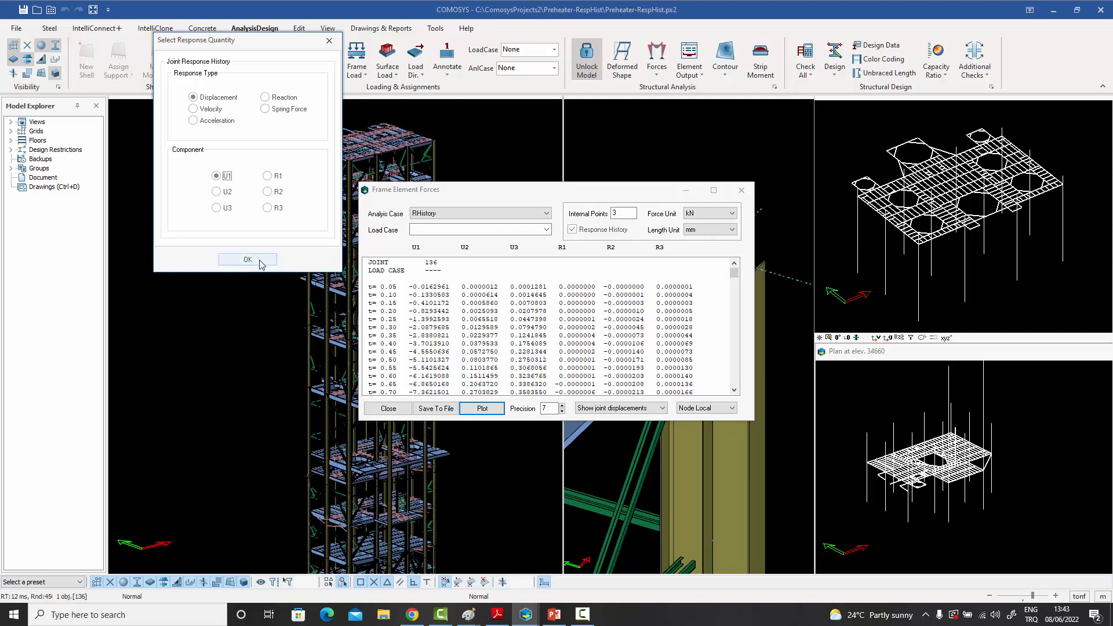
drag(353, 75, 520, 123)
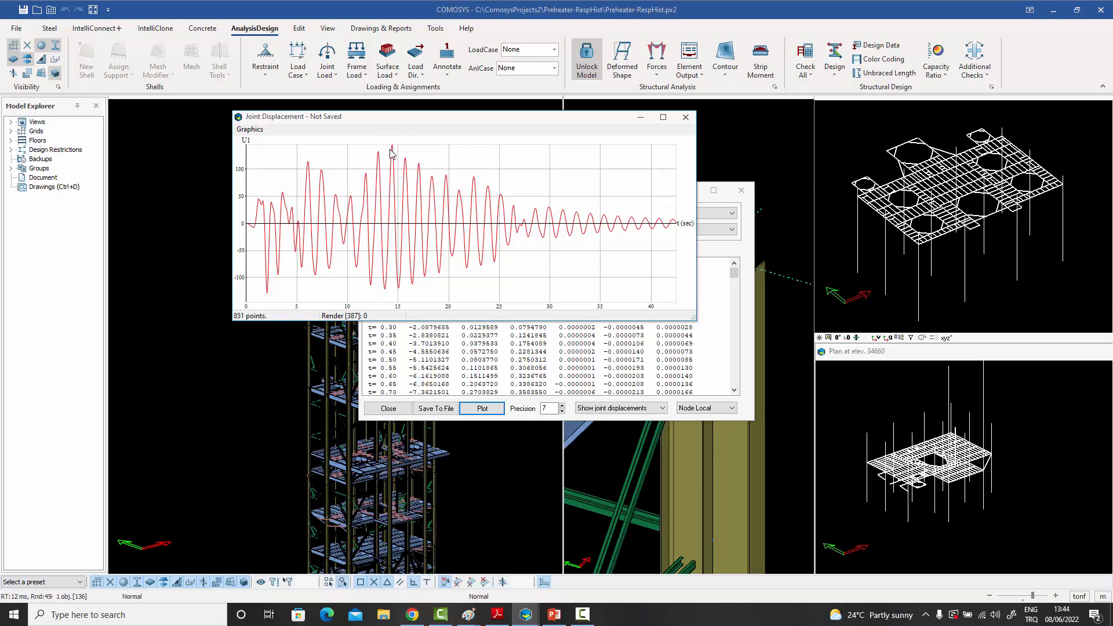
click(686, 118)
click(741, 190)
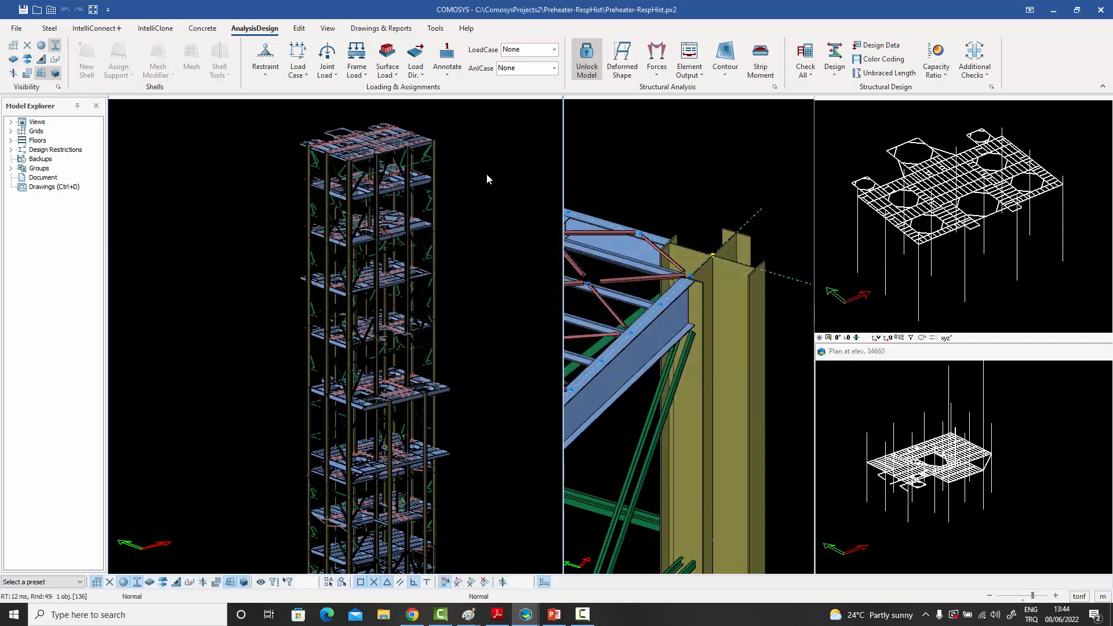
- Display the joints and switch the main tower view to wireframe around the lower floors
scroll(486, 174, down, 3)
scroll(455, 376, up, 6)
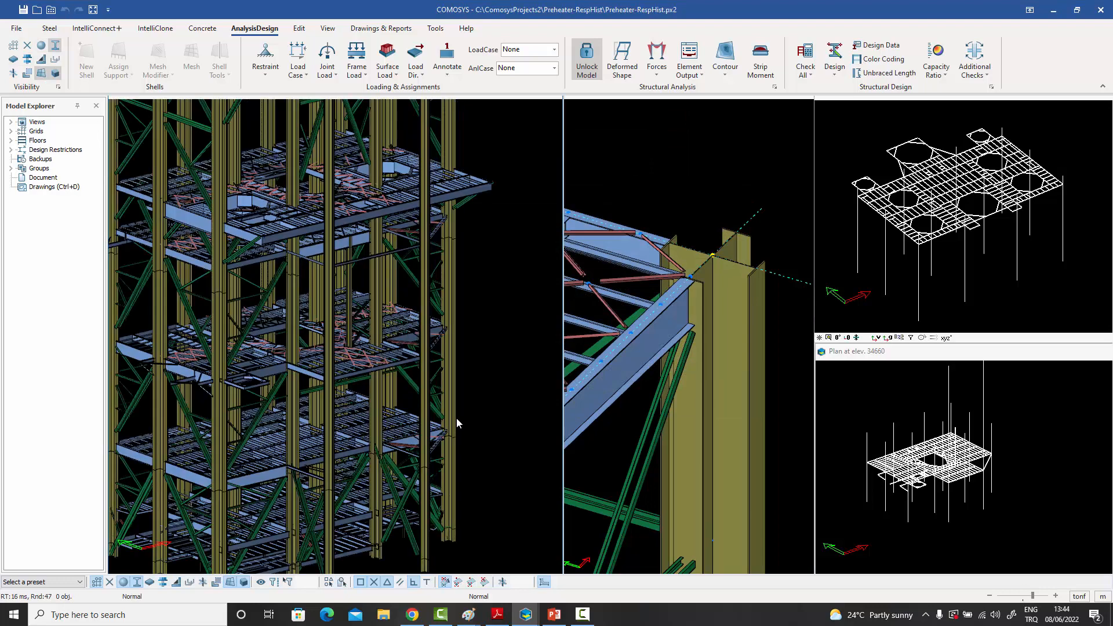
scroll(456, 417, up, 4)
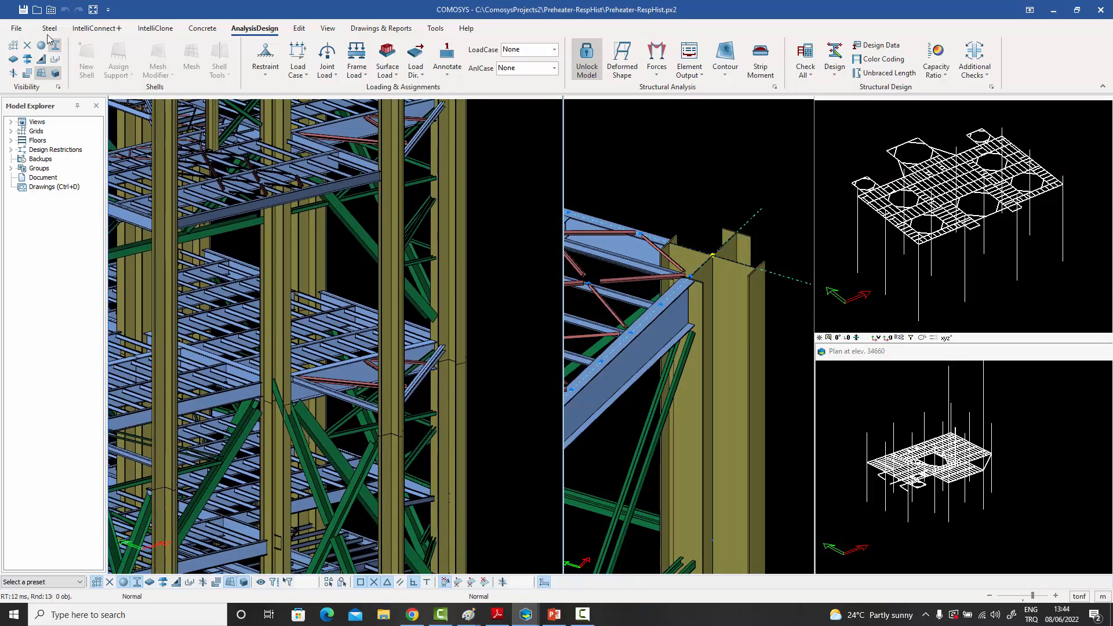
click(41, 45)
key(ctrl+1)
- Select the outer corner column's joint at a lower floor level of the tower
scroll(586, 391, down, 2)
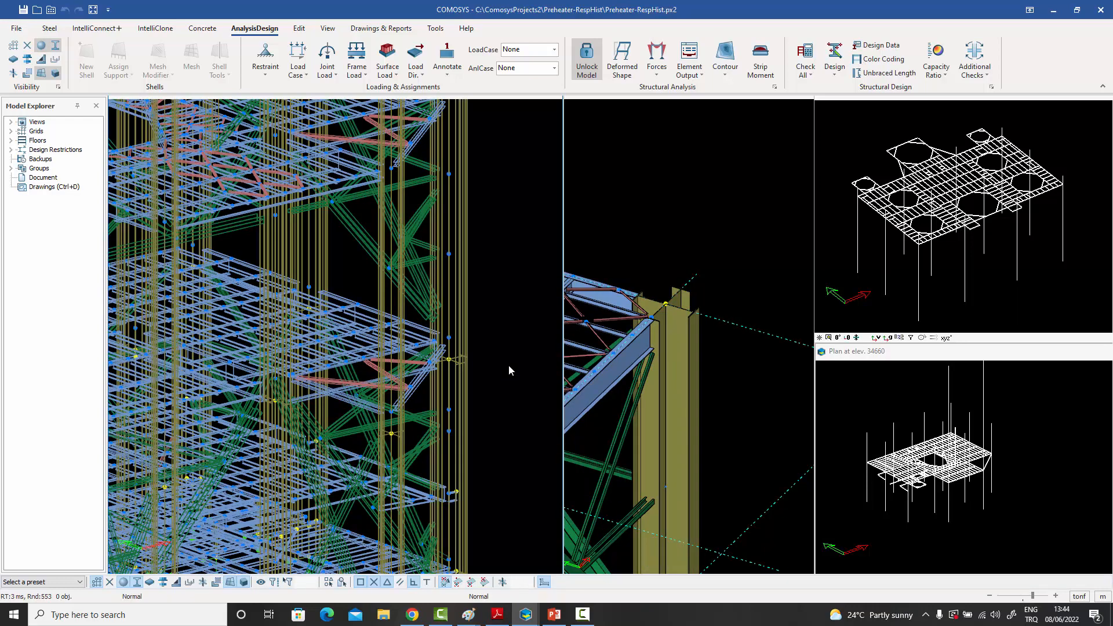
scroll(500, 356, down, 3)
middle_drag(498, 355, 469, 341)
scroll(469, 342, up, 5)
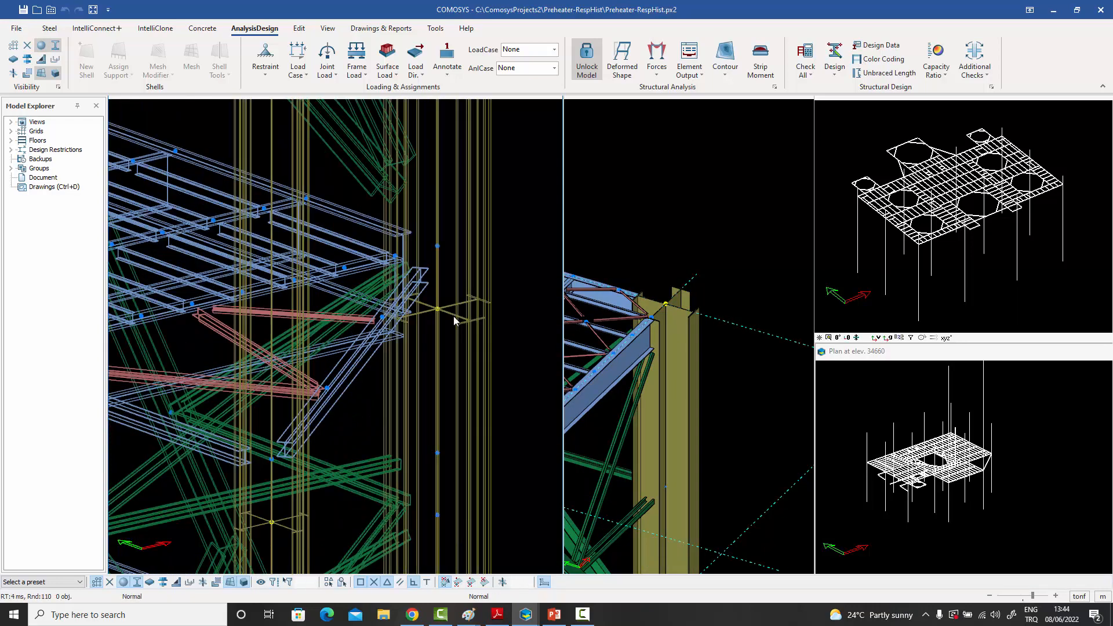
click(436, 311)
scroll(434, 315, down, 6)
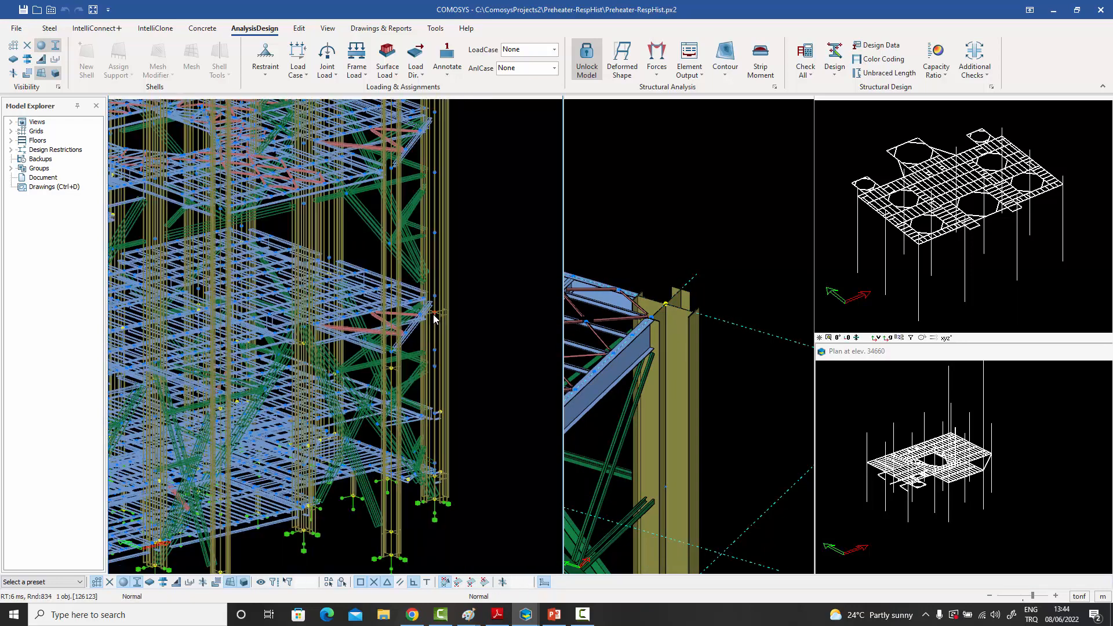
scroll(434, 315, up, 3)
scroll(434, 318, up, 2)
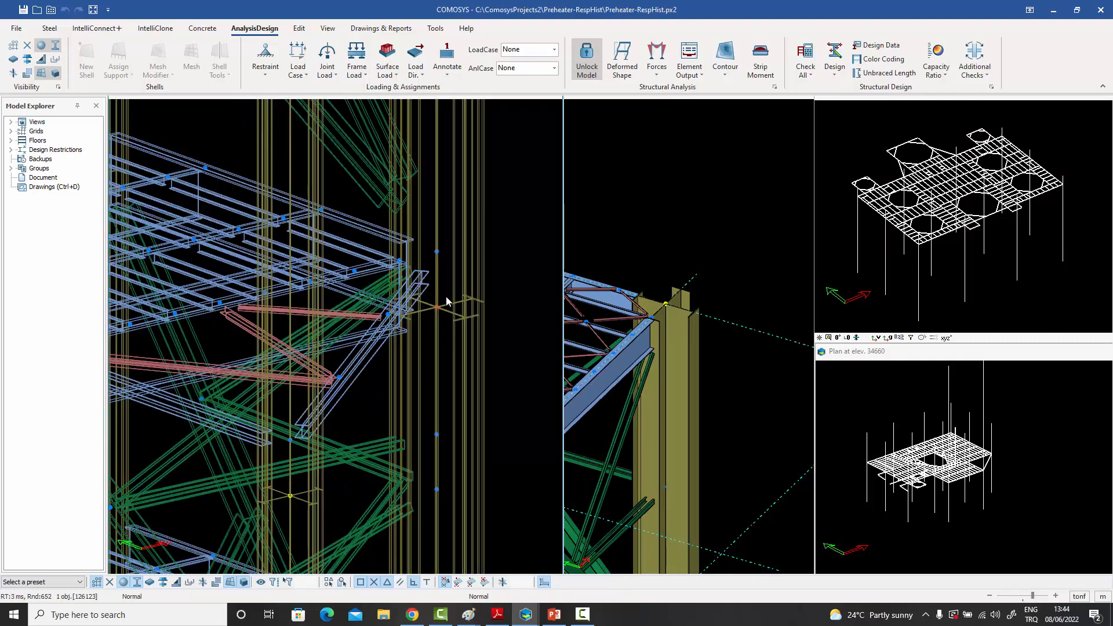
- Show the joint displacement table of the lower-floor column joint for analysis case RHistory with its response history
click(697, 76)
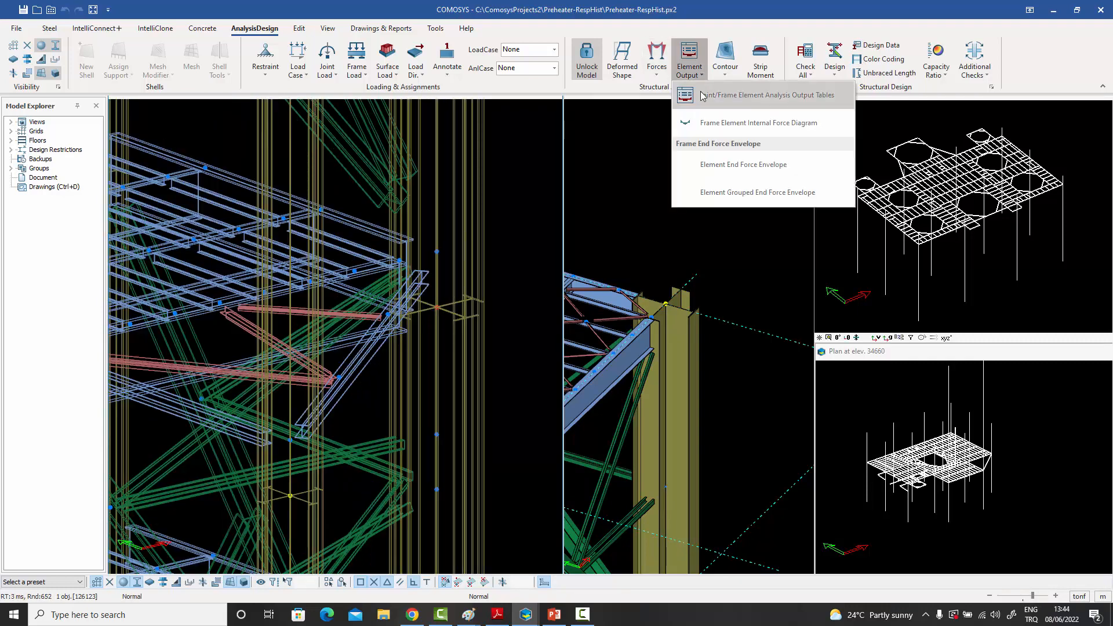
click(700, 94)
click(460, 213)
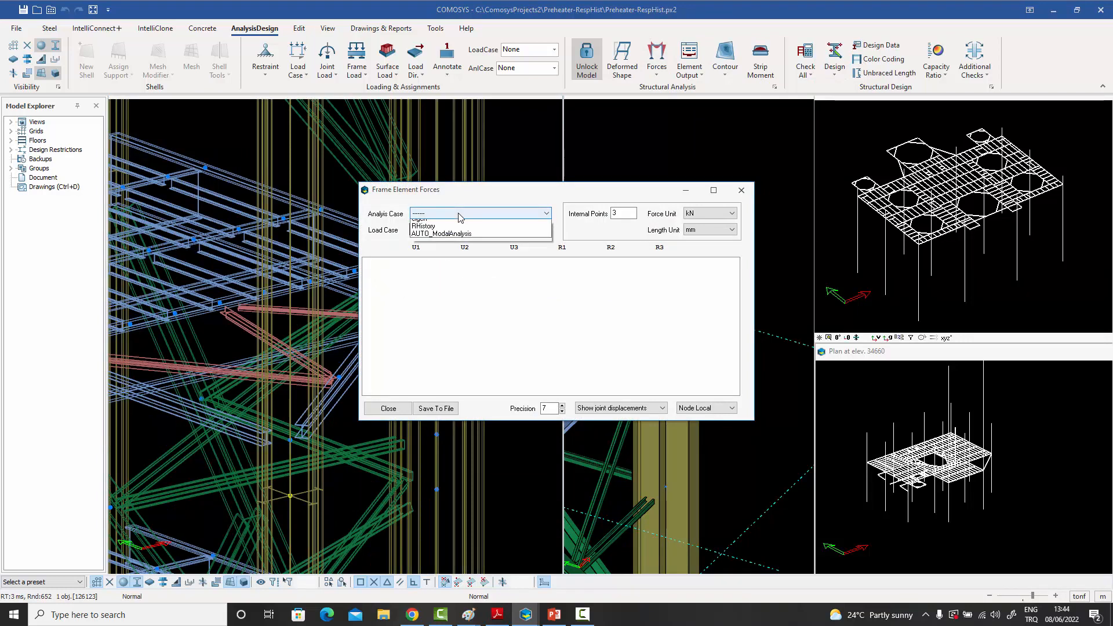
click(444, 246)
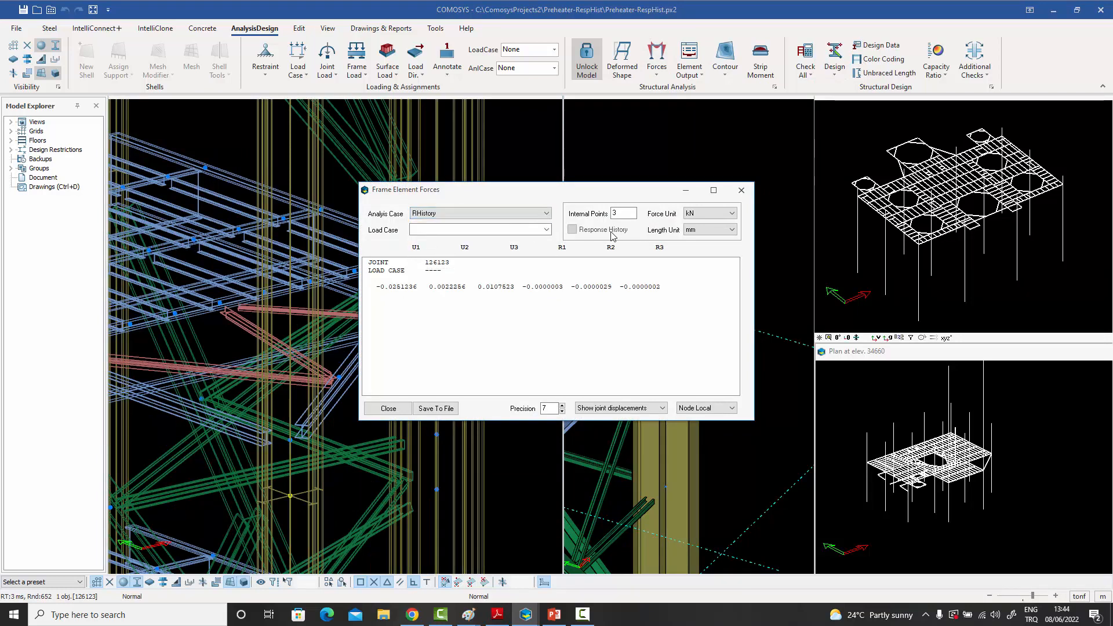
click(571, 229)
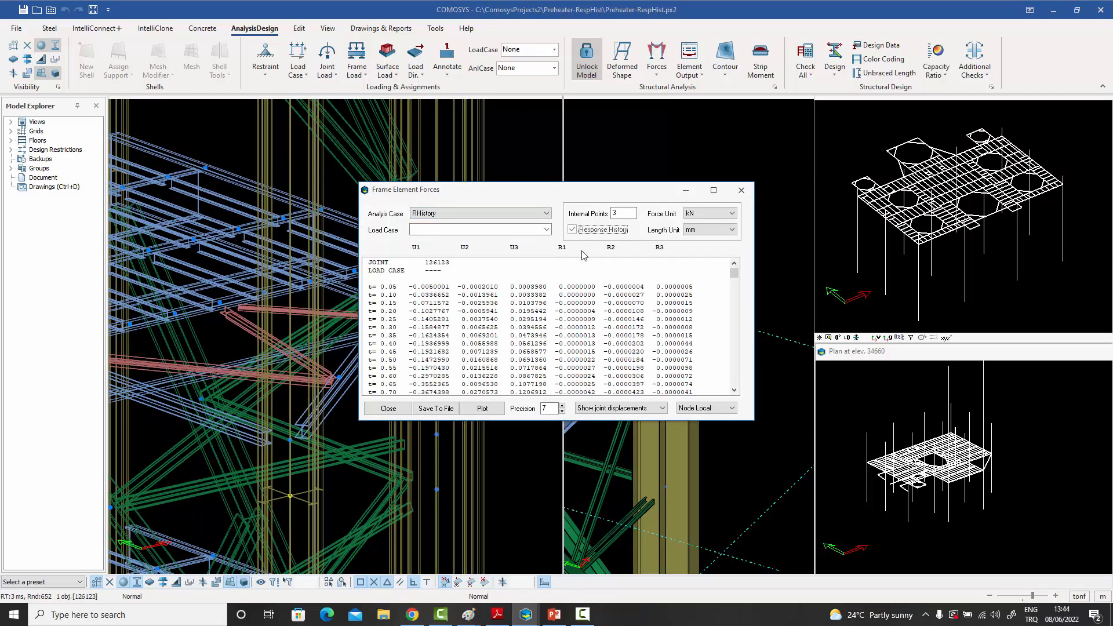
- Plot the lower-floor joint's U1 displacement response history, and close the plot and the displacement table
click(481, 409)
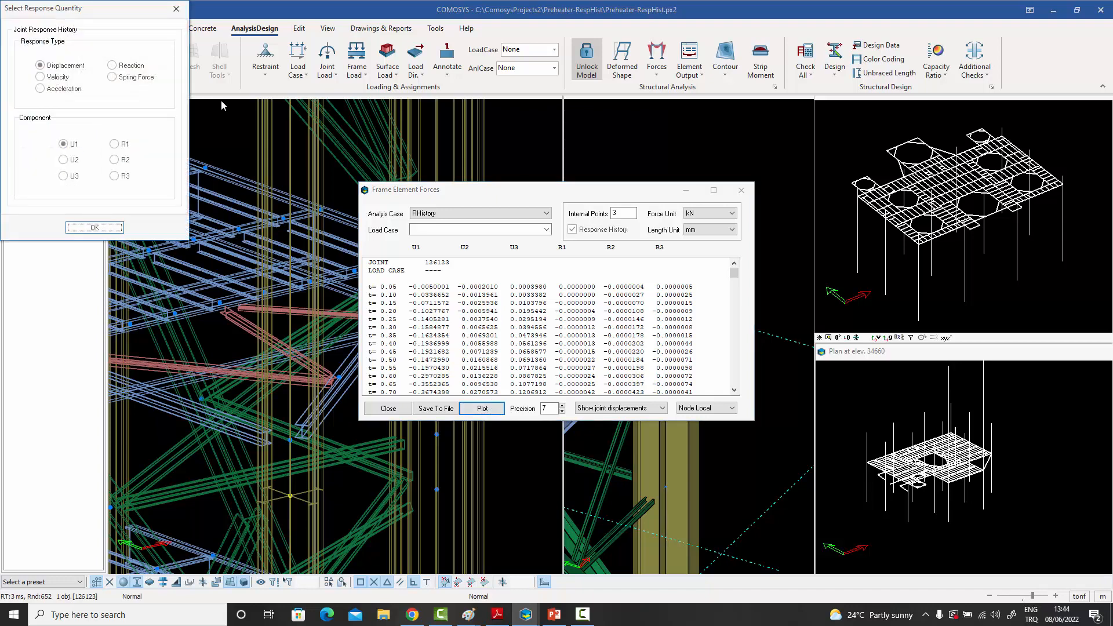
drag(112, 17, 405, 81)
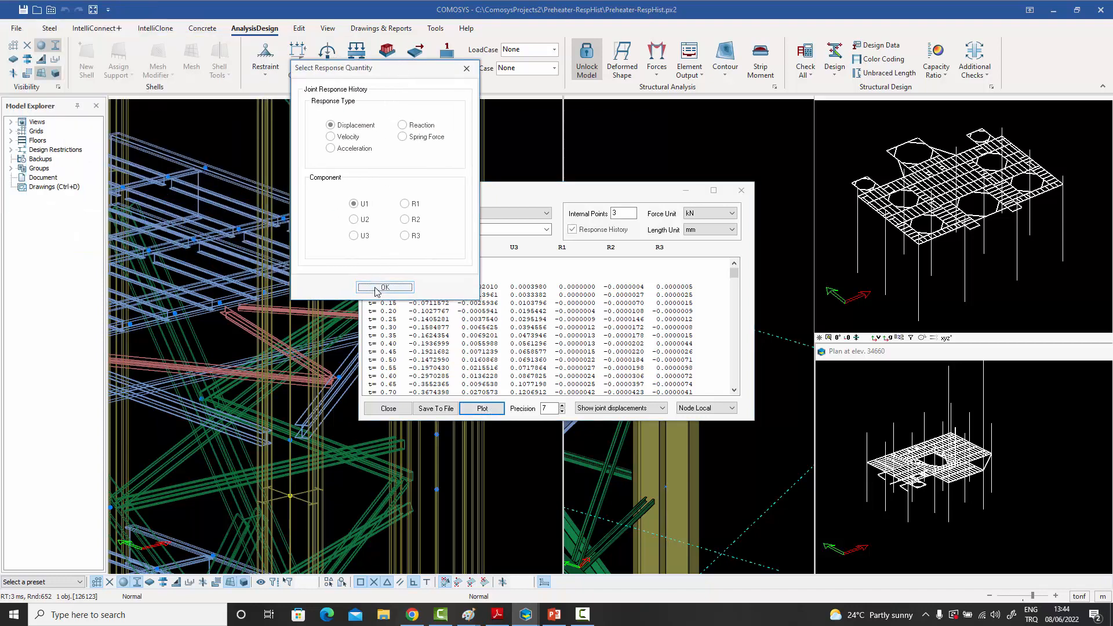
click(384, 292)
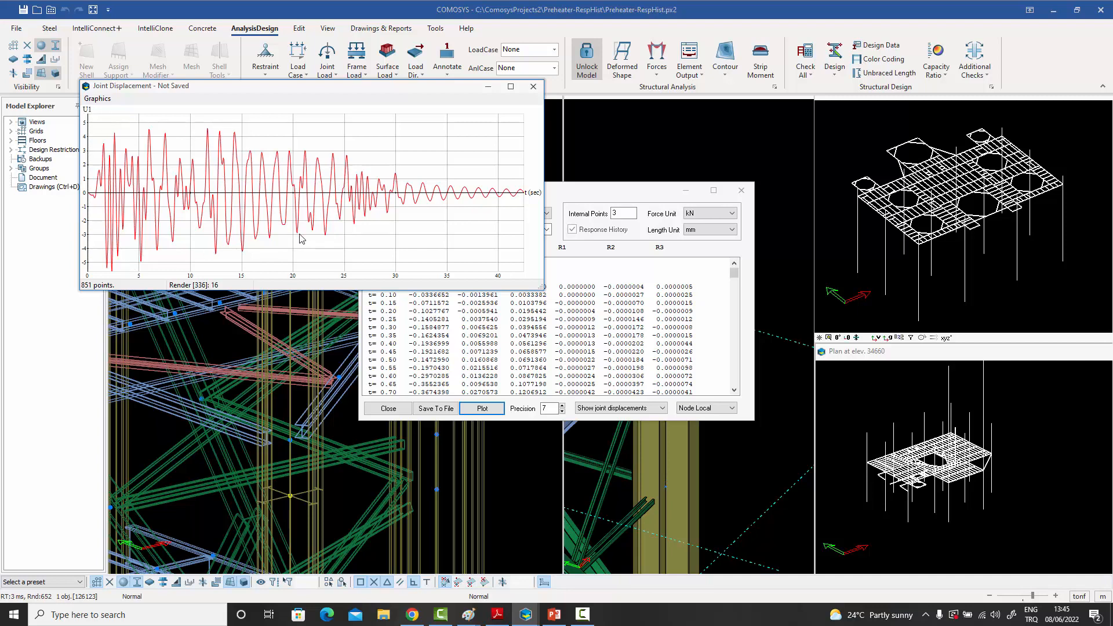
click(533, 85)
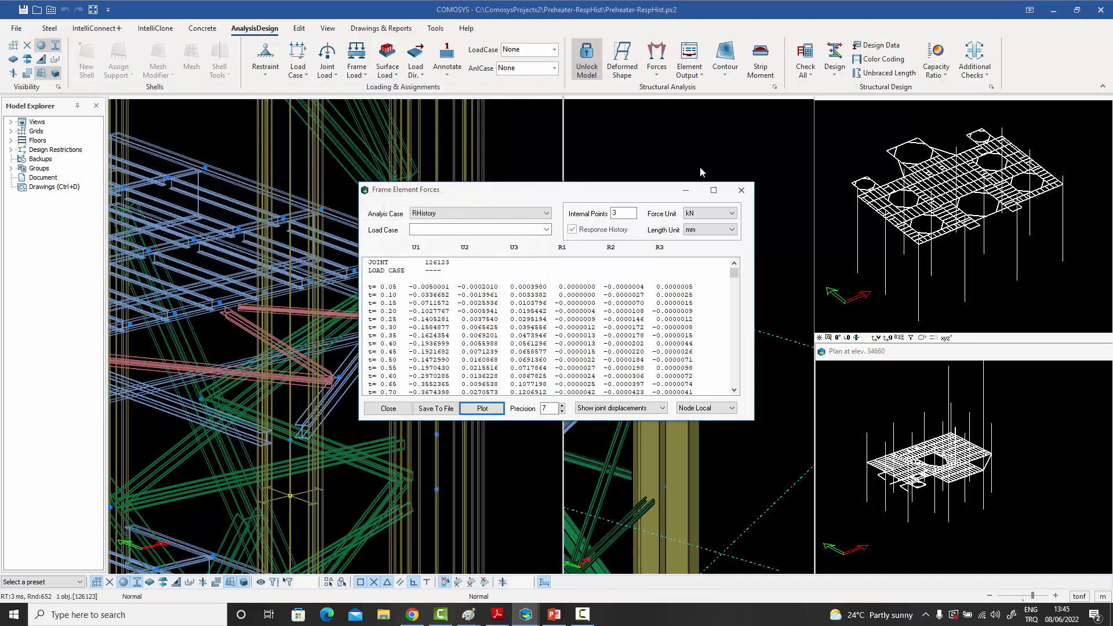
click(740, 190)
click(507, 144)
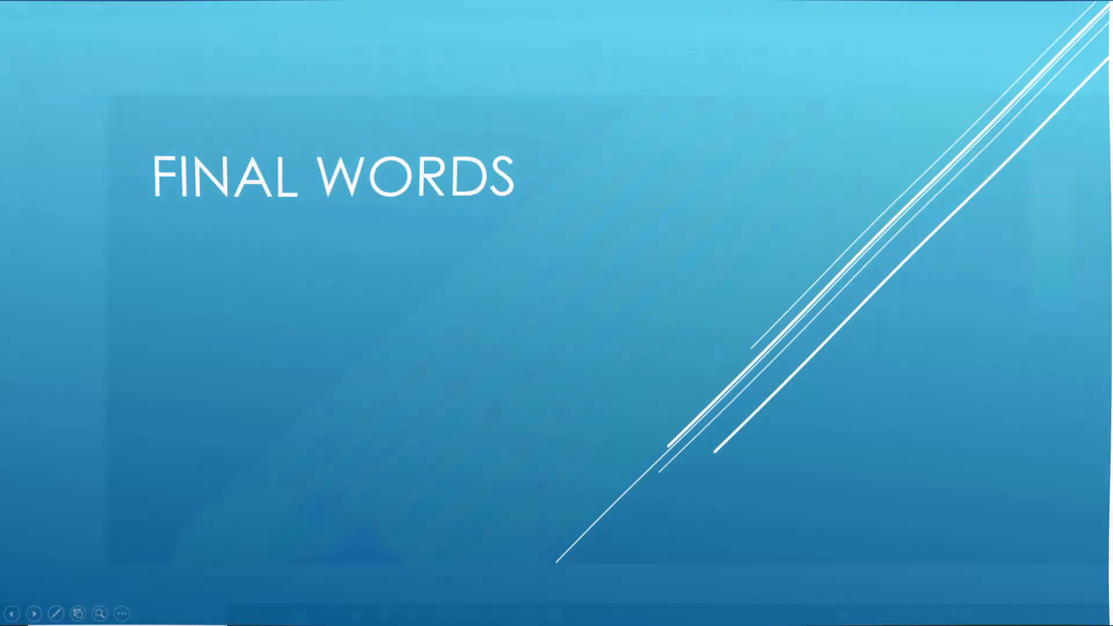
- Examine the SVM-top stress contours for load case SW on the plated gas duct model
middle_drag(777, 285, 756, 293)
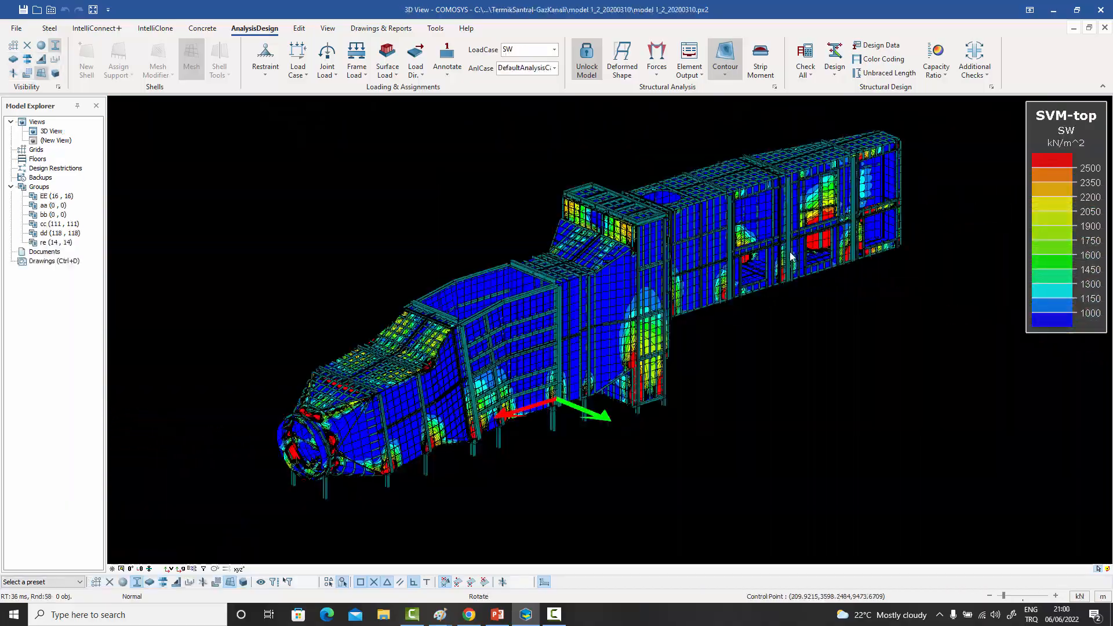
middle_drag(791, 257, 728, 255)
scroll(699, 313, up, 10)
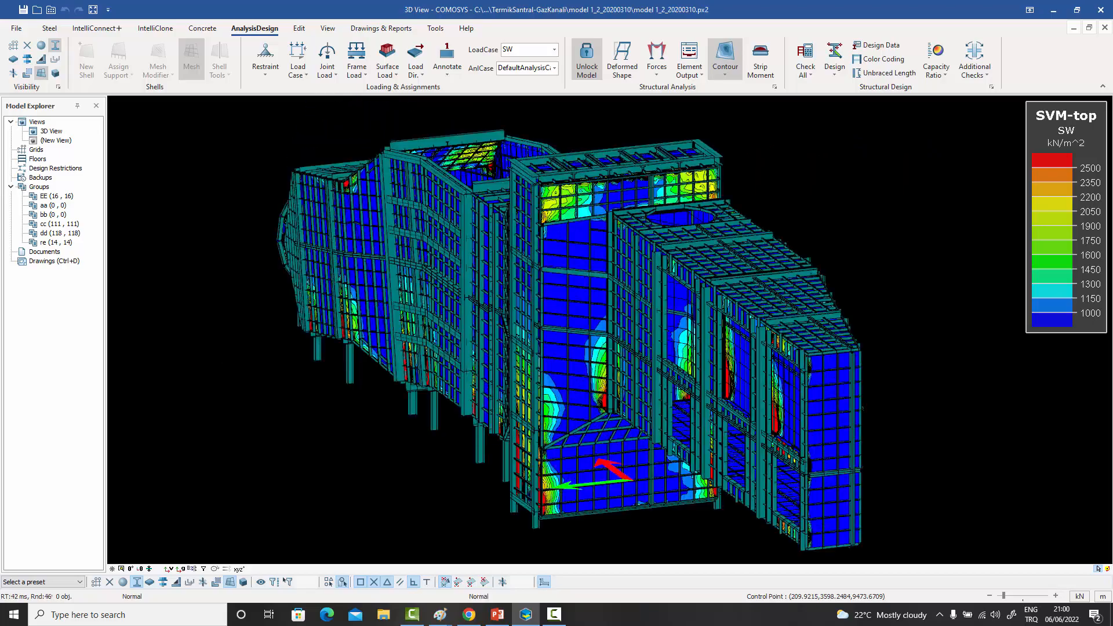
scroll(678, 327, down, 15)
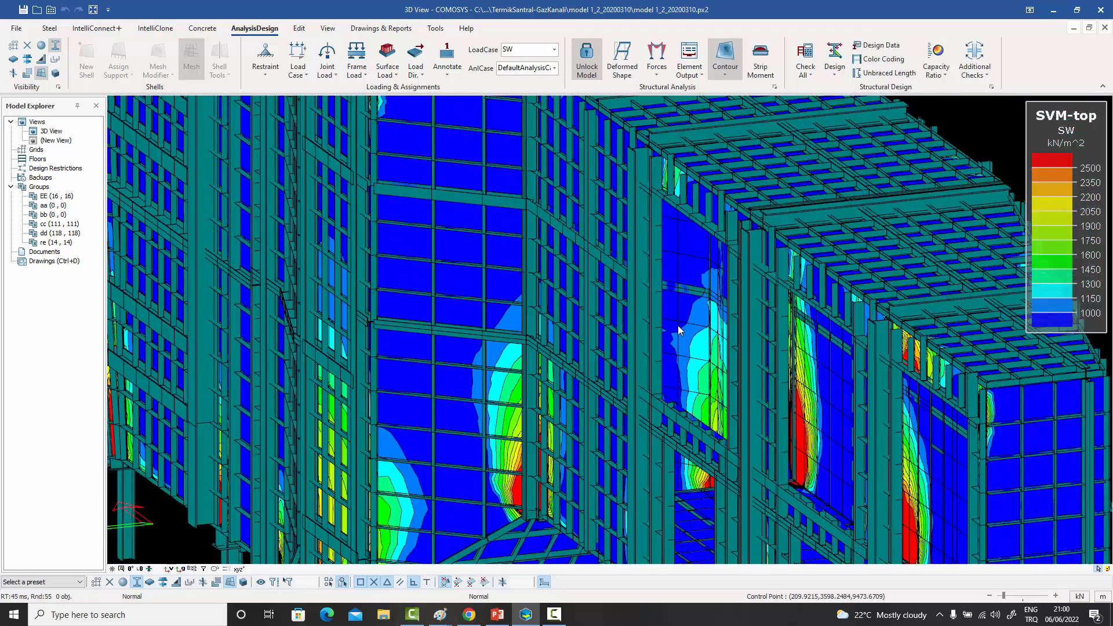
- Inspect the SVM-top stress contours for load case SW along the inside of the gas duct up to its circular opening
scroll(679, 330, up, 15)
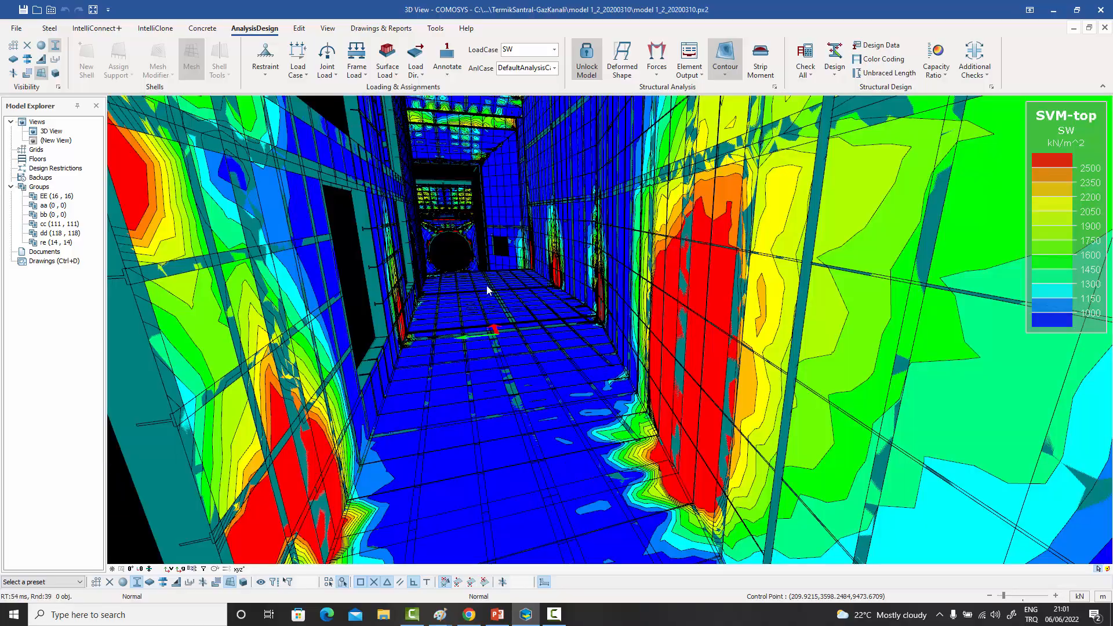
scroll(448, 249, up, 6)
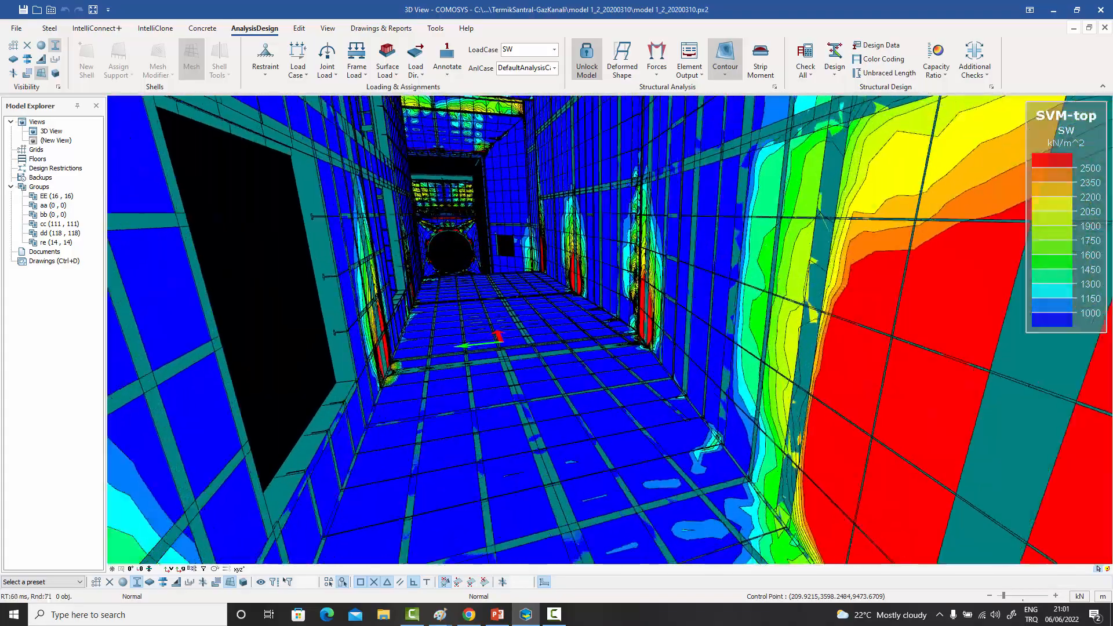
scroll(458, 247, up, 8)
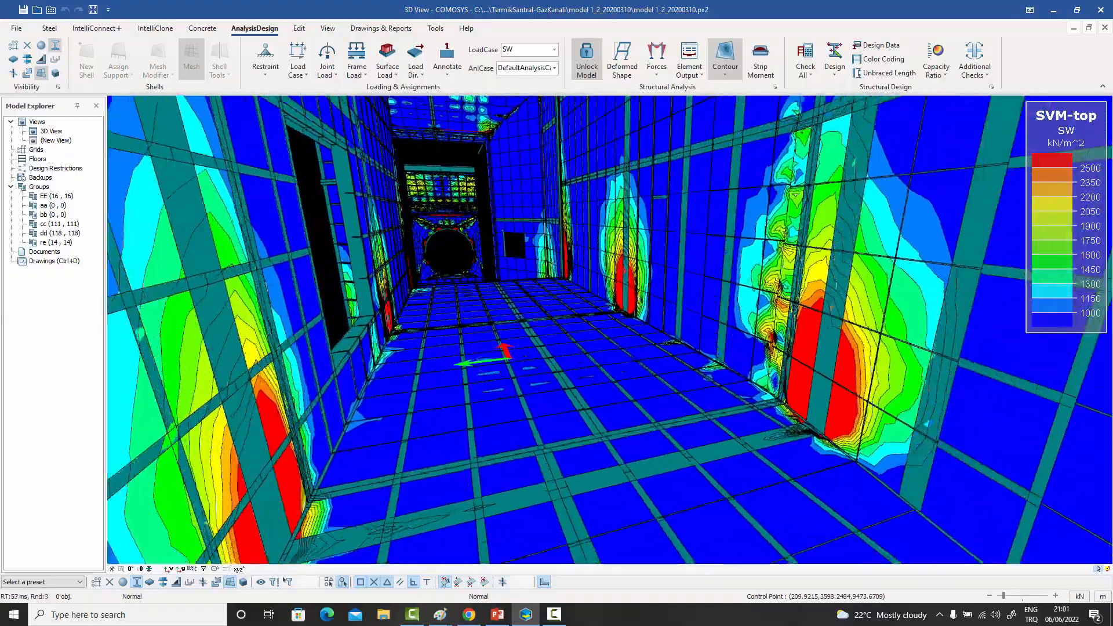
scroll(458, 249, up, 8)
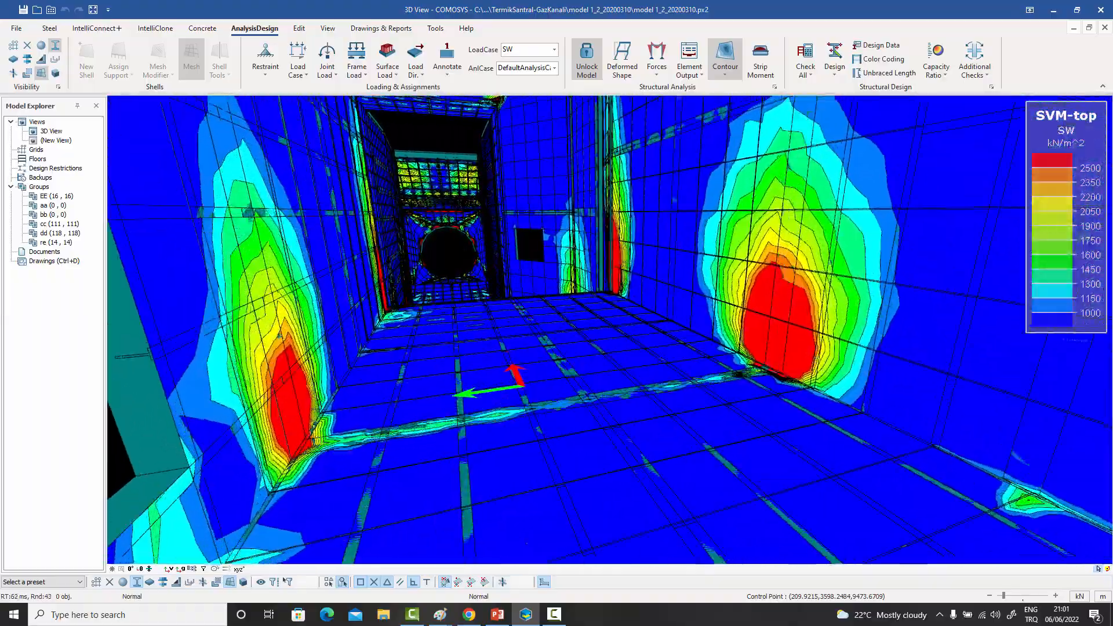
scroll(449, 238, up, 8)
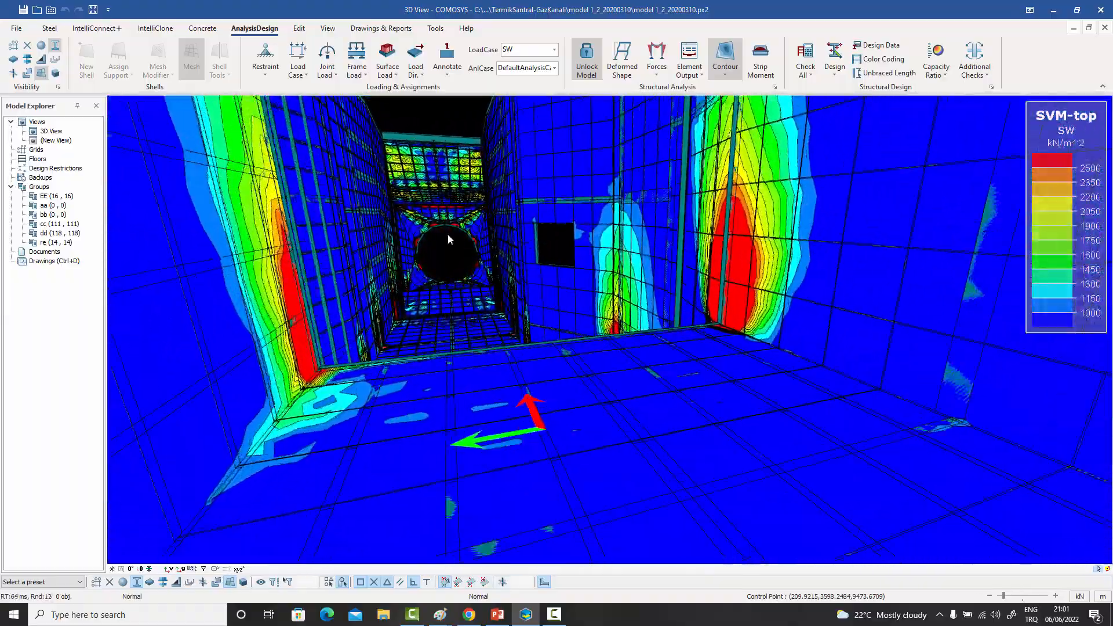
scroll(448, 234, up, 8)
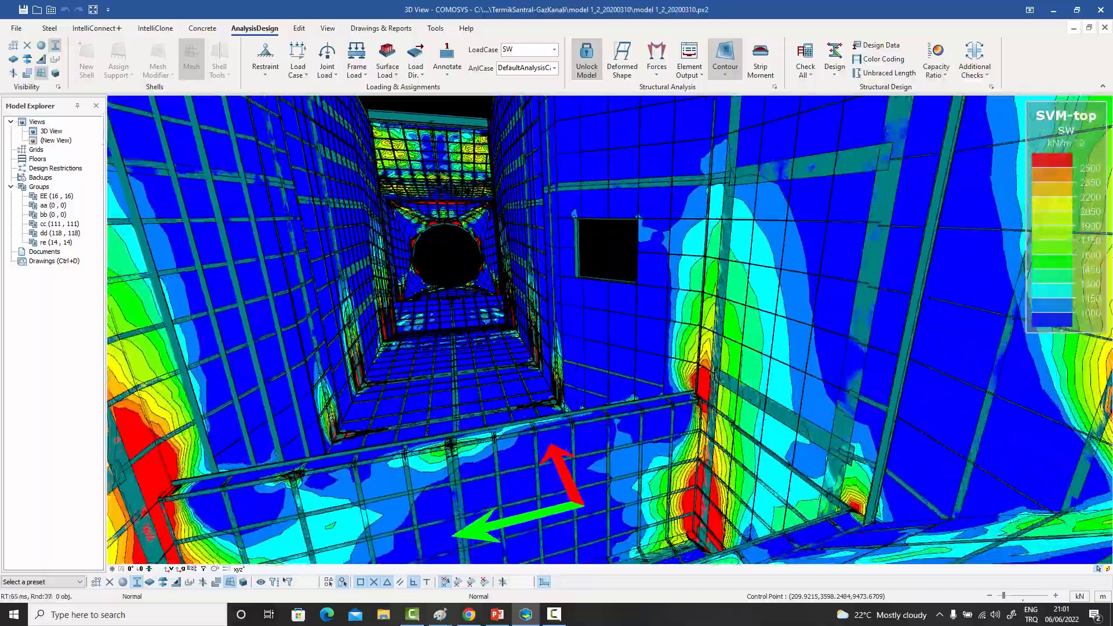
scroll(448, 234, up, 8)
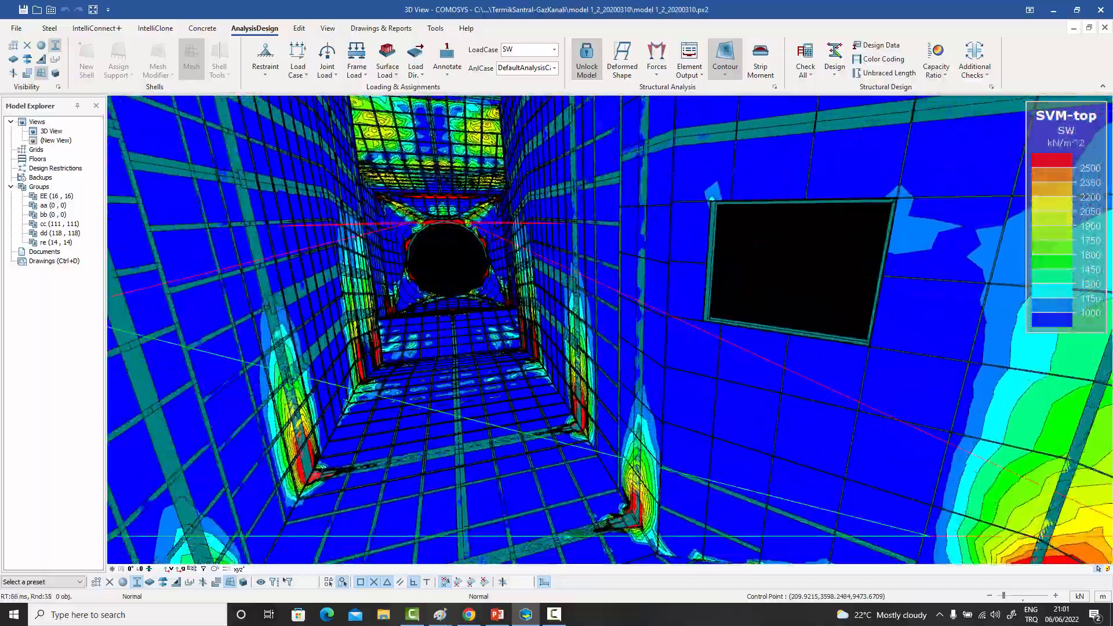
scroll(448, 234, up, 8)
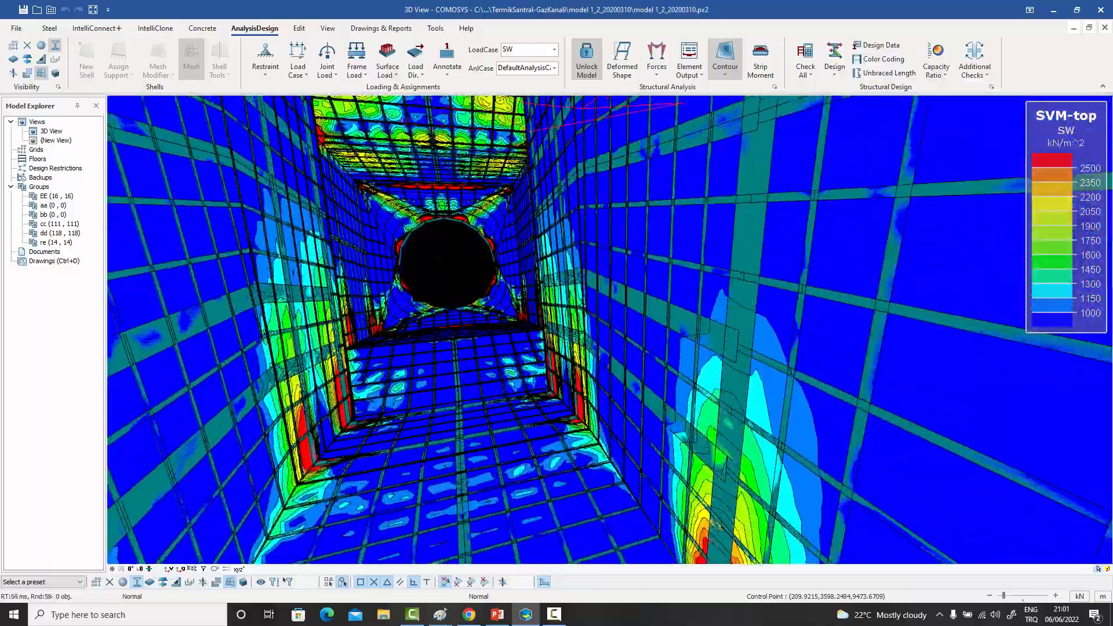
scroll(448, 234, up, 8)
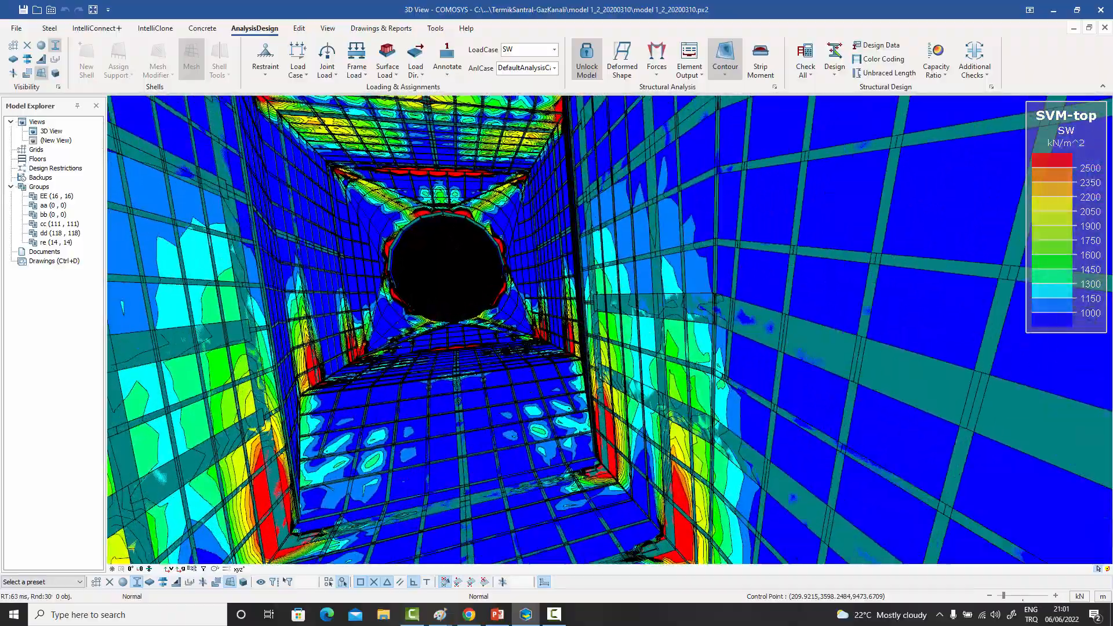
scroll(447, 241, up, 8)
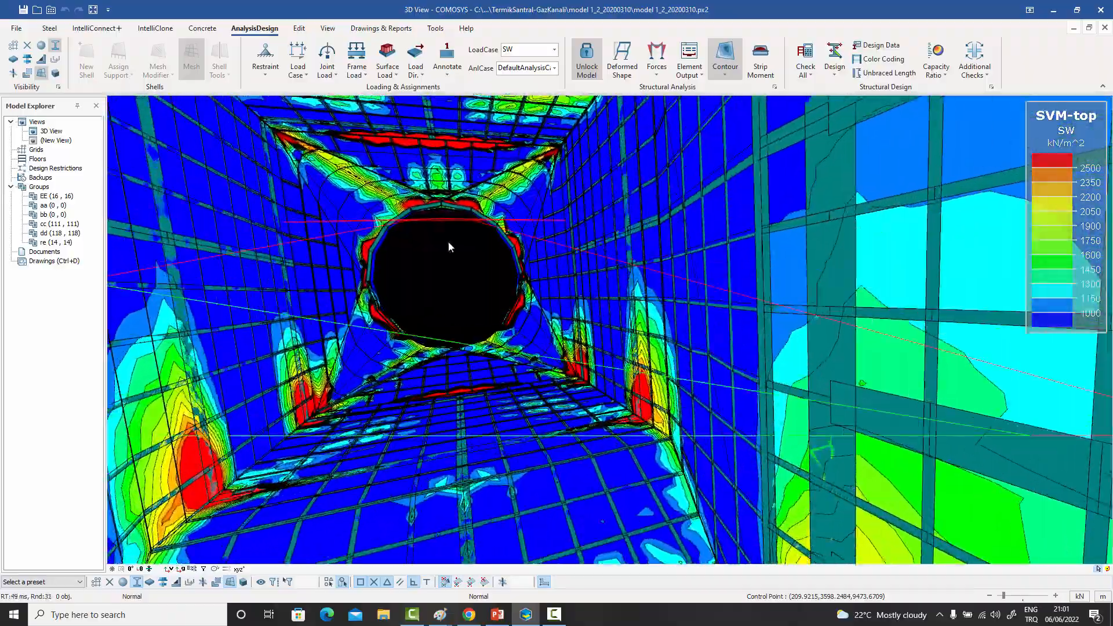
scroll(447, 243, up, 5)
scroll(447, 241, up, 5)
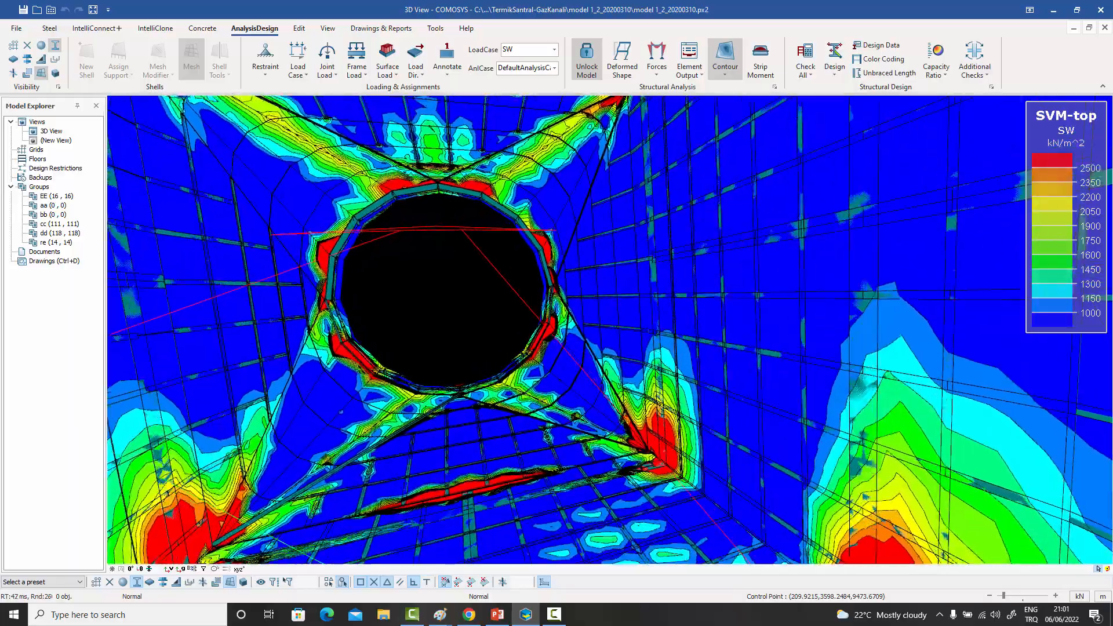
scroll(450, 243, up, 5)
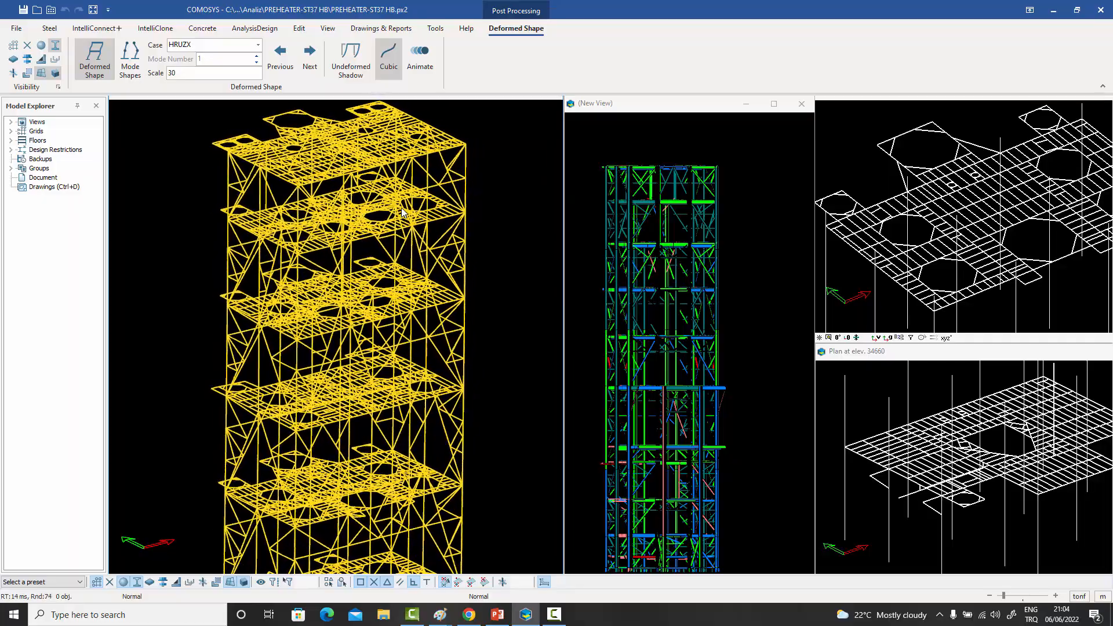
- Examine the preheater tower's deformed shape for case HRUZX at scale 30 from several angles
middle_drag(402, 212, 366, 280)
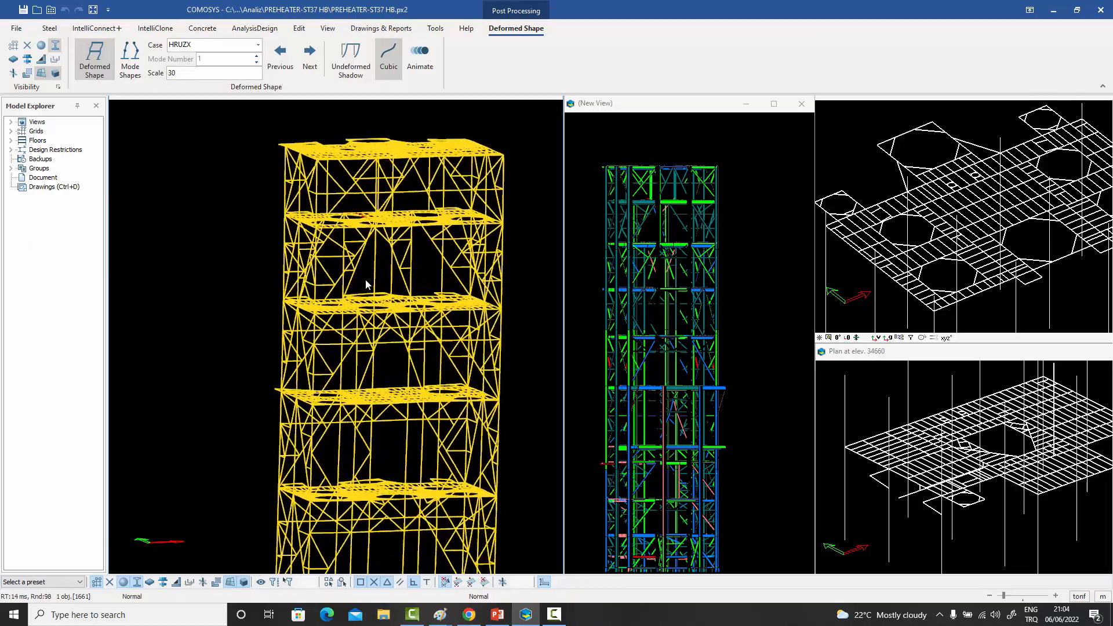
middle_drag(456, 274, 439, 282)
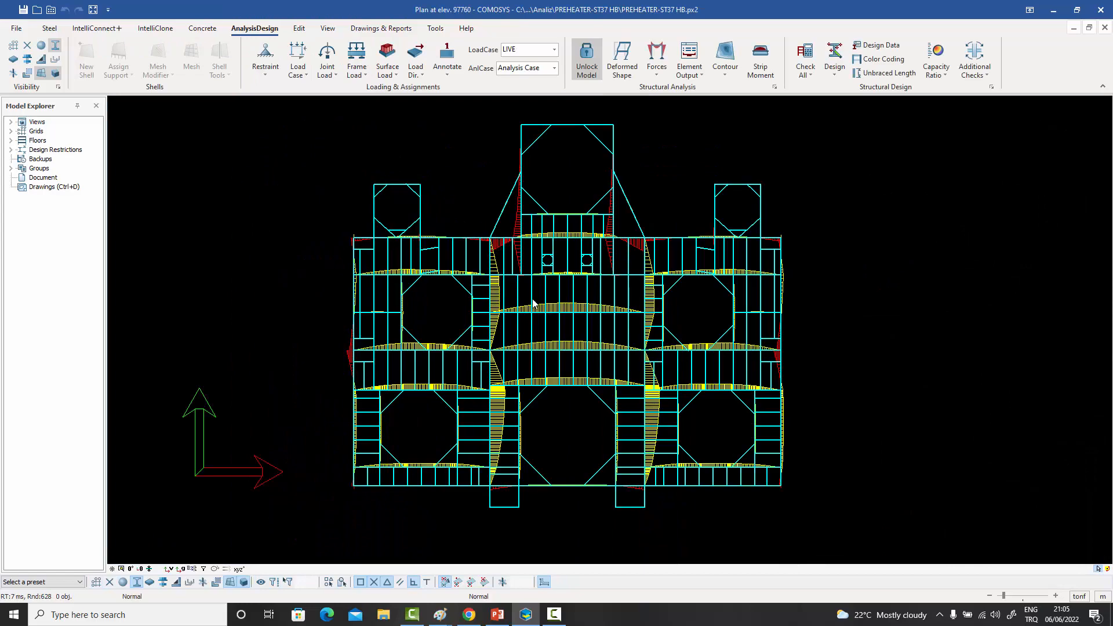
scroll(532, 300, up, 6)
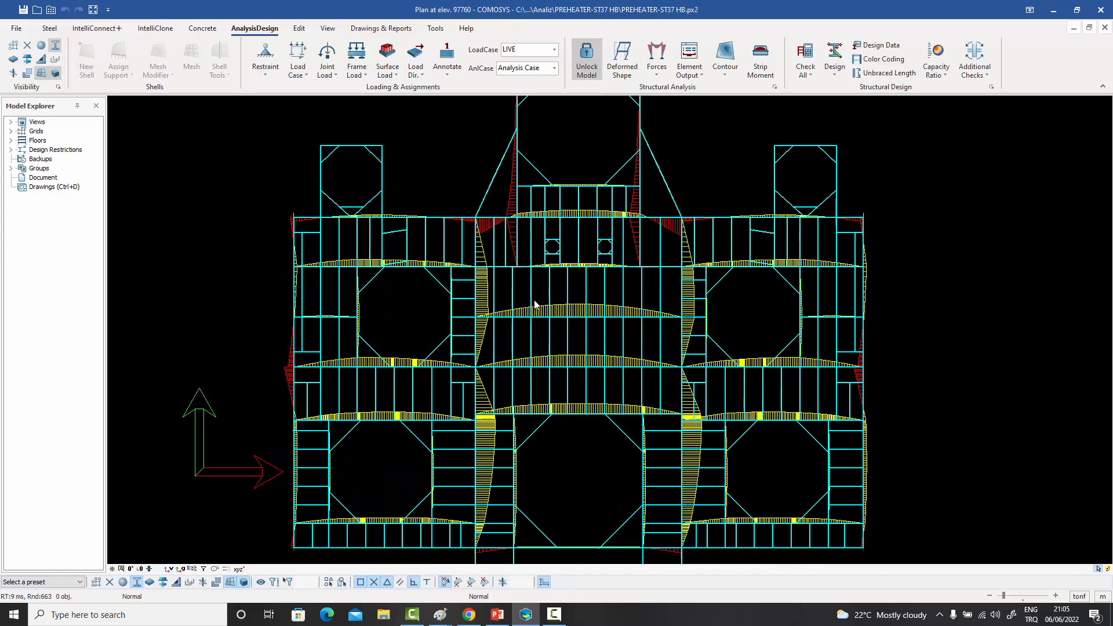
- Examine the frame force diagrams on the preheater tower's floor at elevation 97760 in plan and in 3D
scroll(501, 234, down, 8)
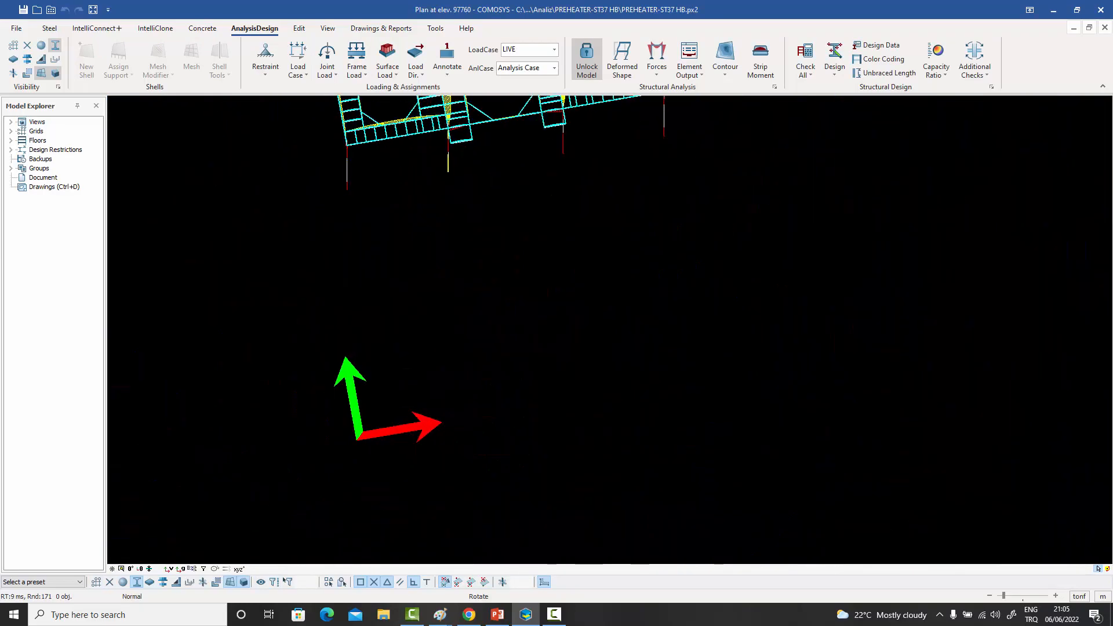
middle_drag(520, 232, 520, 249)
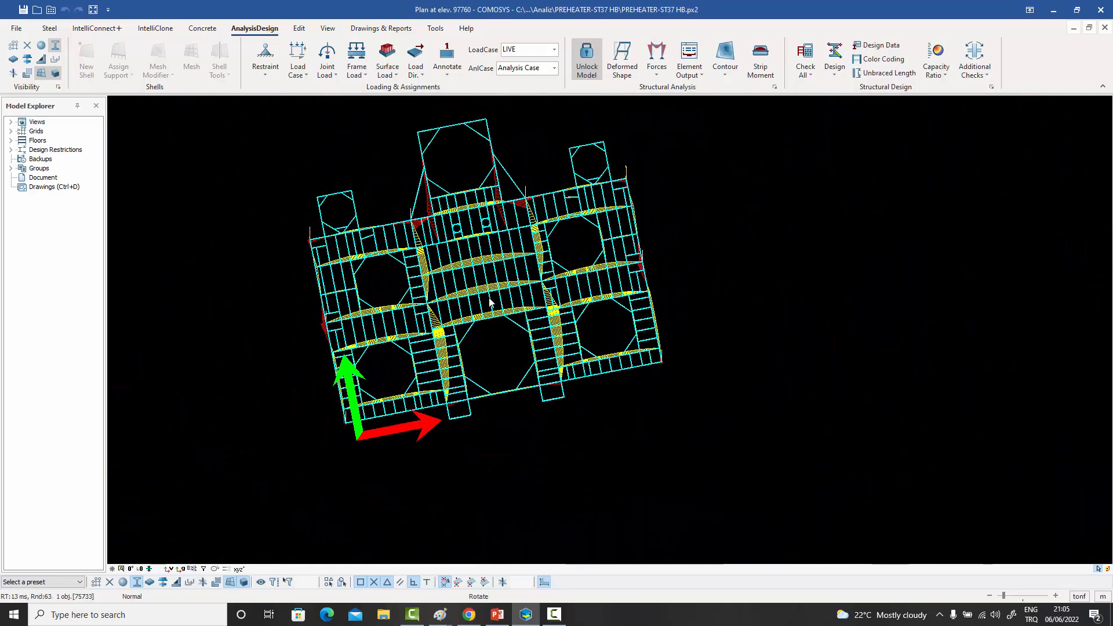
mouse_move(488, 302)
middle_down()
mouse_move(532, 239)
mouse_move(607, 242)
mouse_move(761, 306)
mouse_move(483, 300)
middle_up()
scroll(510, 233, up, 5)
scroll(761, 307, down, 2)
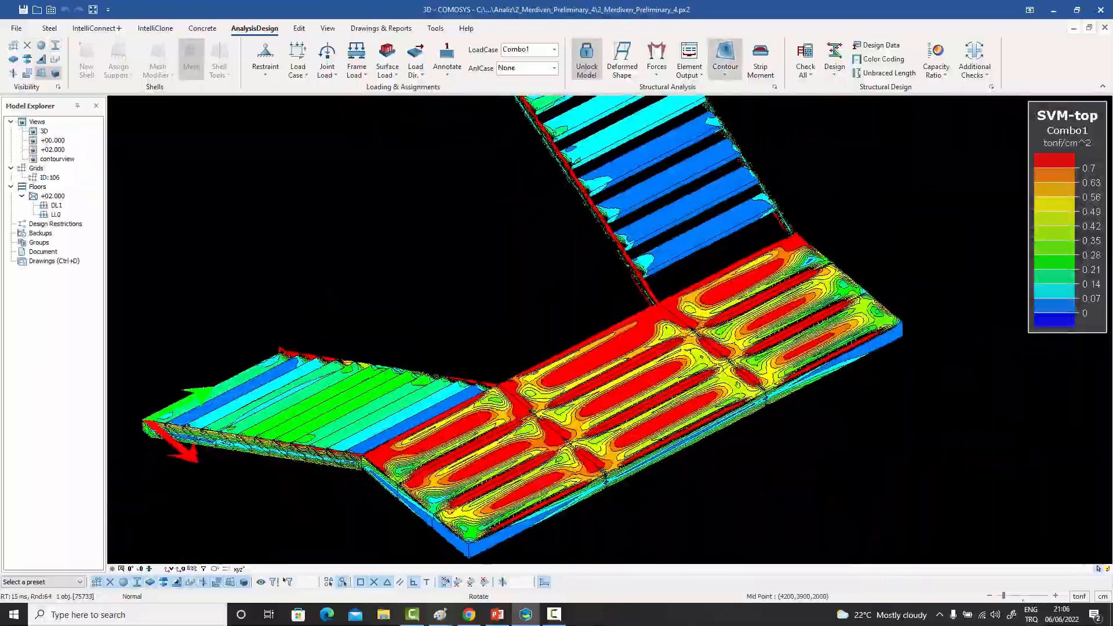
- Inspect the SVM-top stress contours for Combo1 on the stair model's flights and landing
middle_drag(692, 332, 284, 569)
middle_drag(487, 278, 614, 394)
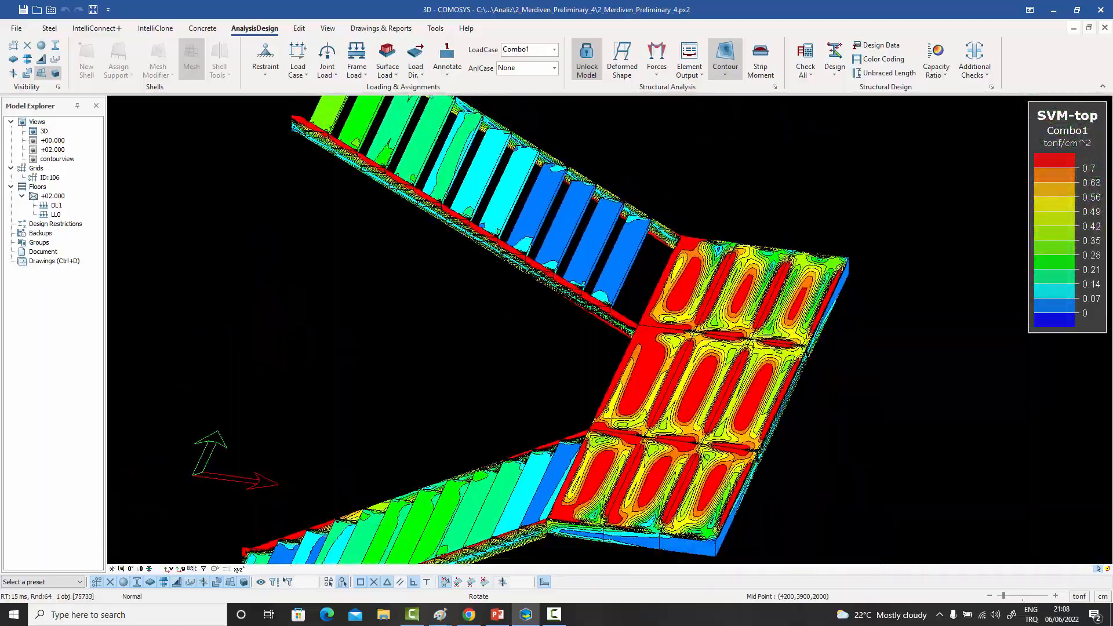
scroll(576, 246, up, 8)
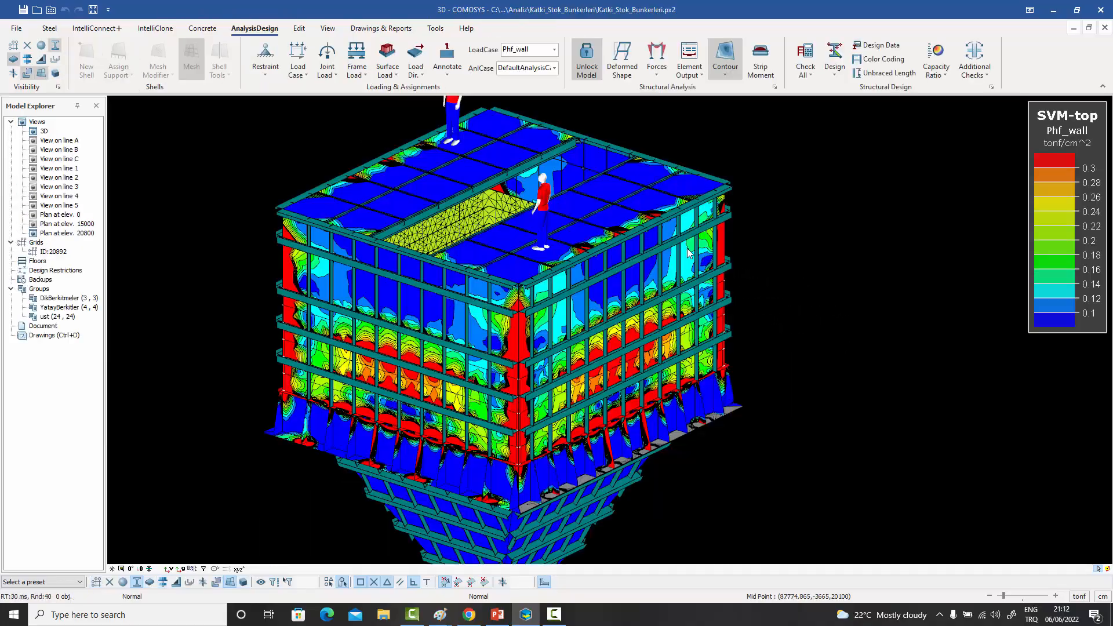
- View the SVM-top stress contours for load case Phf_wall around the stock bunker's walls and roof
middle_drag(814, 259, 620, 272)
middle_drag(823, 307, 556, 265)
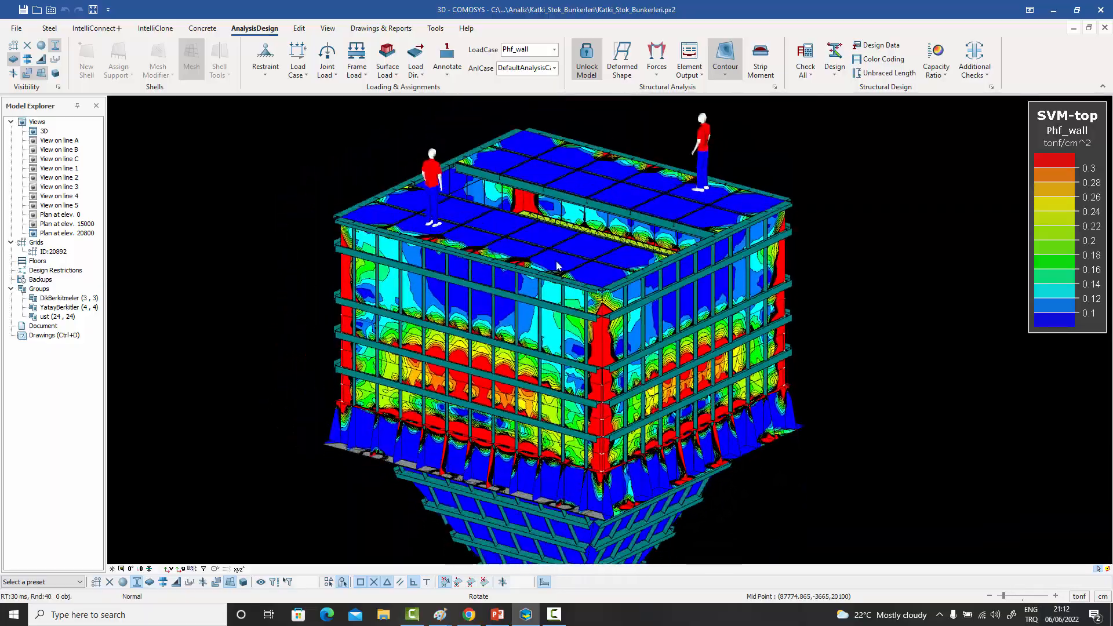